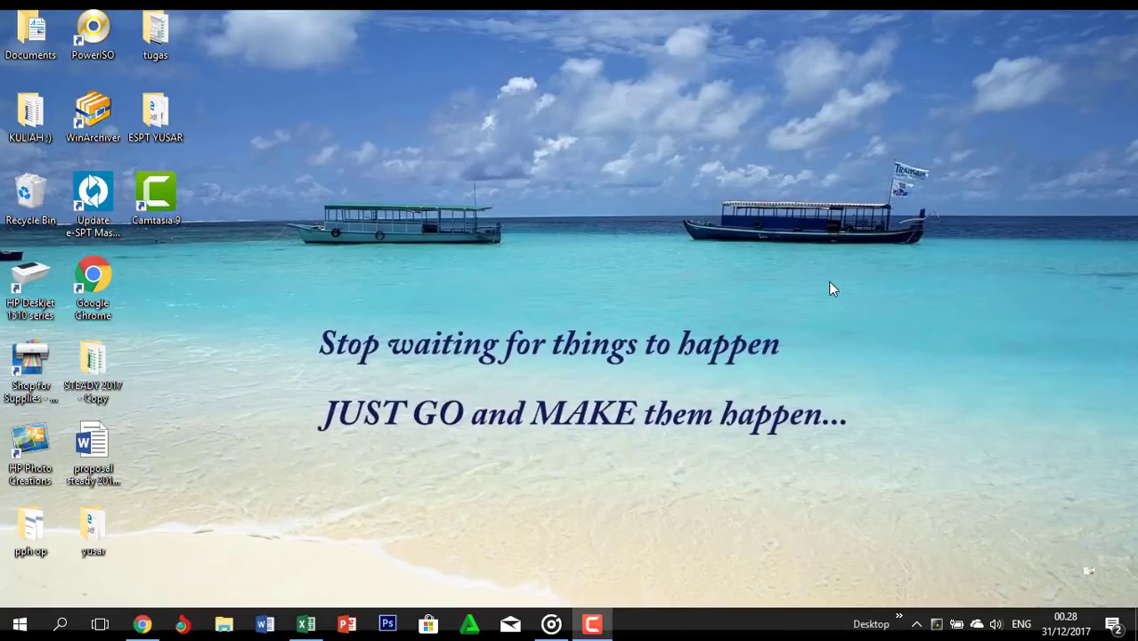
Switch to the Excel workbook, review the list of six preparation requirements on Sheet7, and close the workbook
left_click(305, 623)
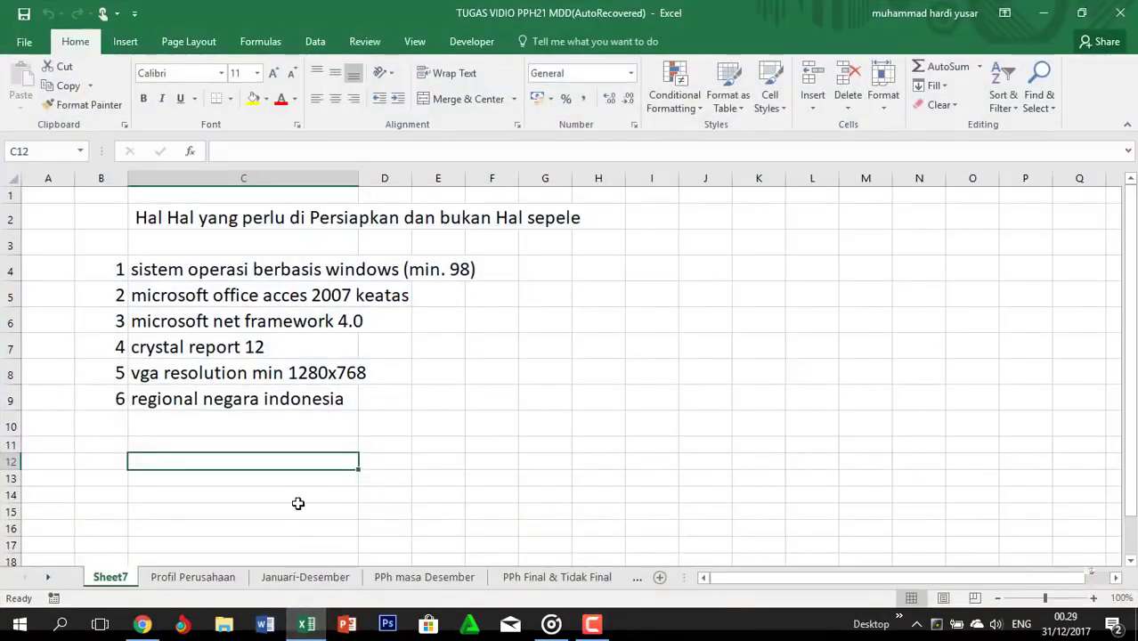
key("alt+Tab")
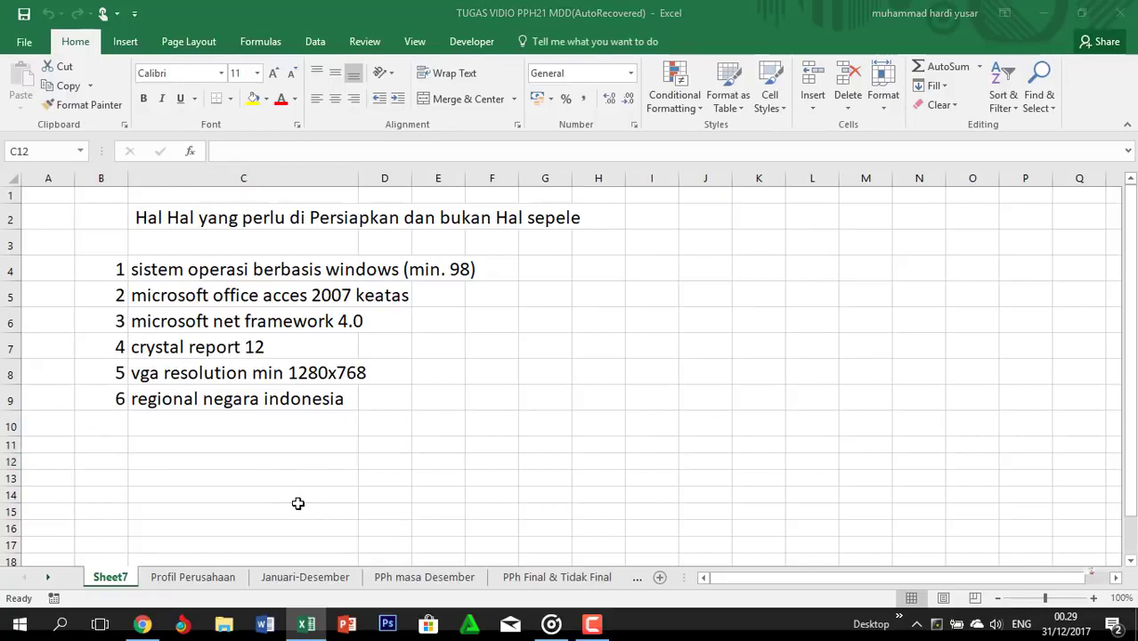
key("alt+Tab")
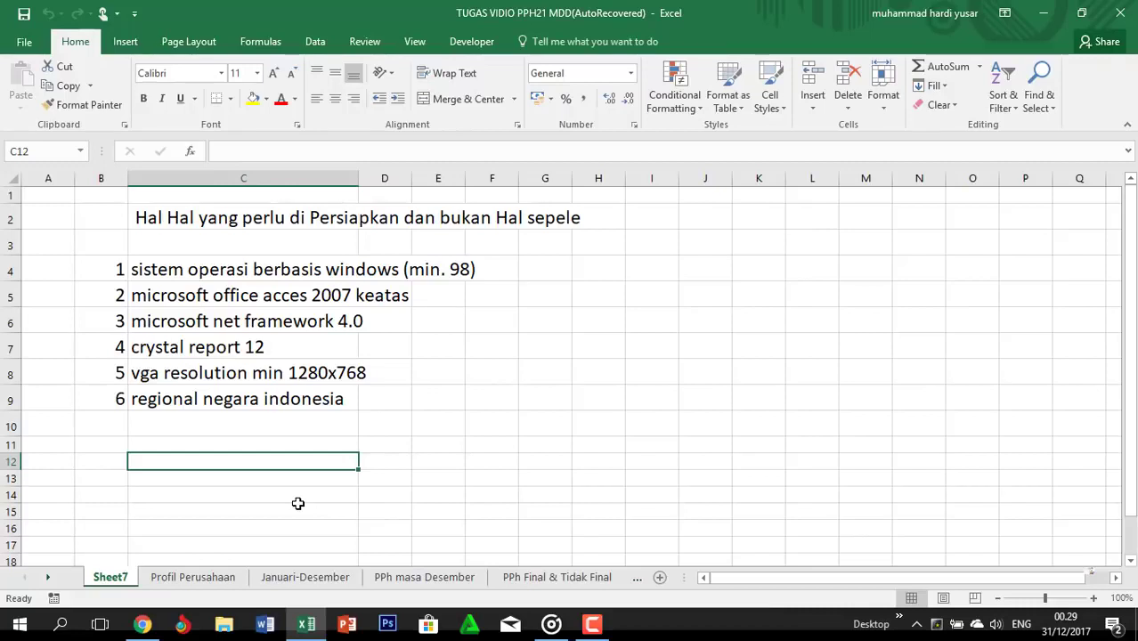
key("alt+Tab")
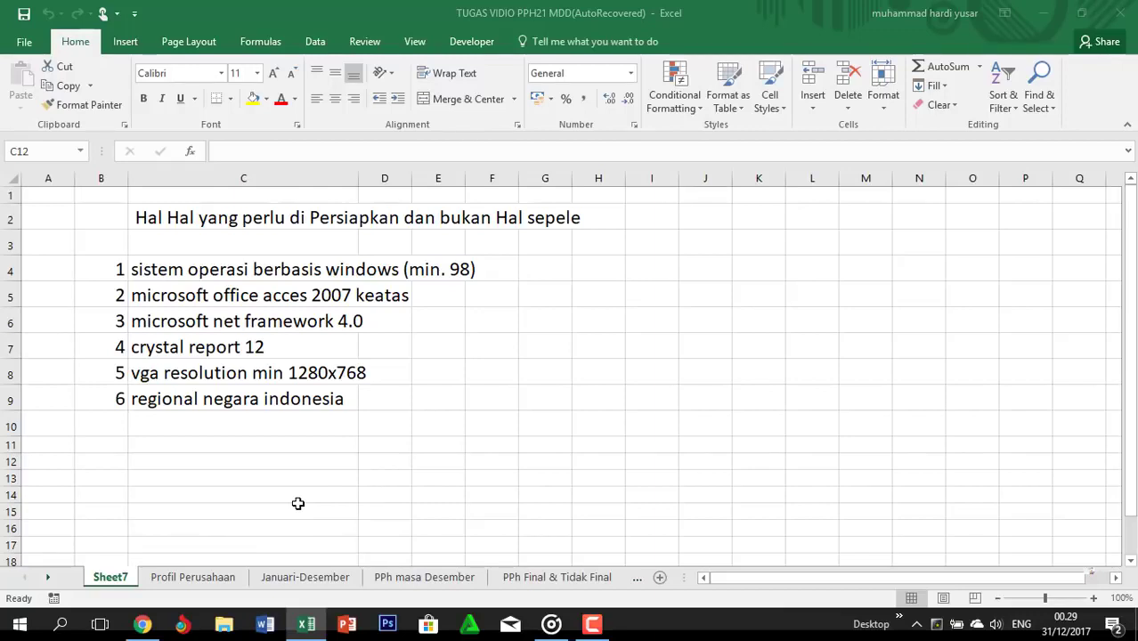
key("alt+Tab")
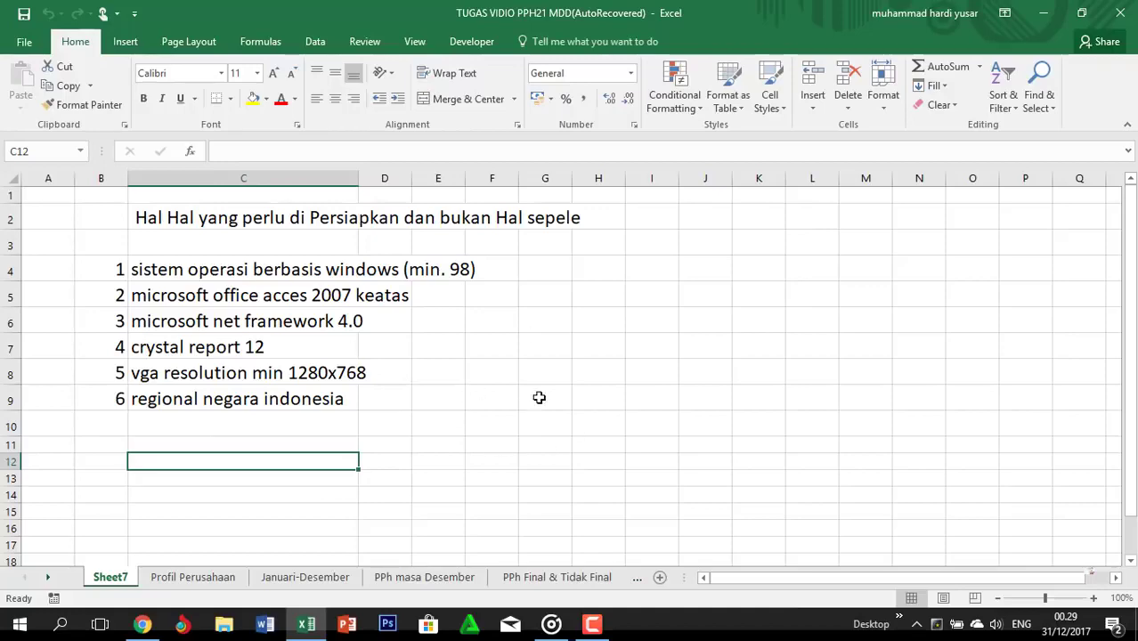
left_click(1115, 18)
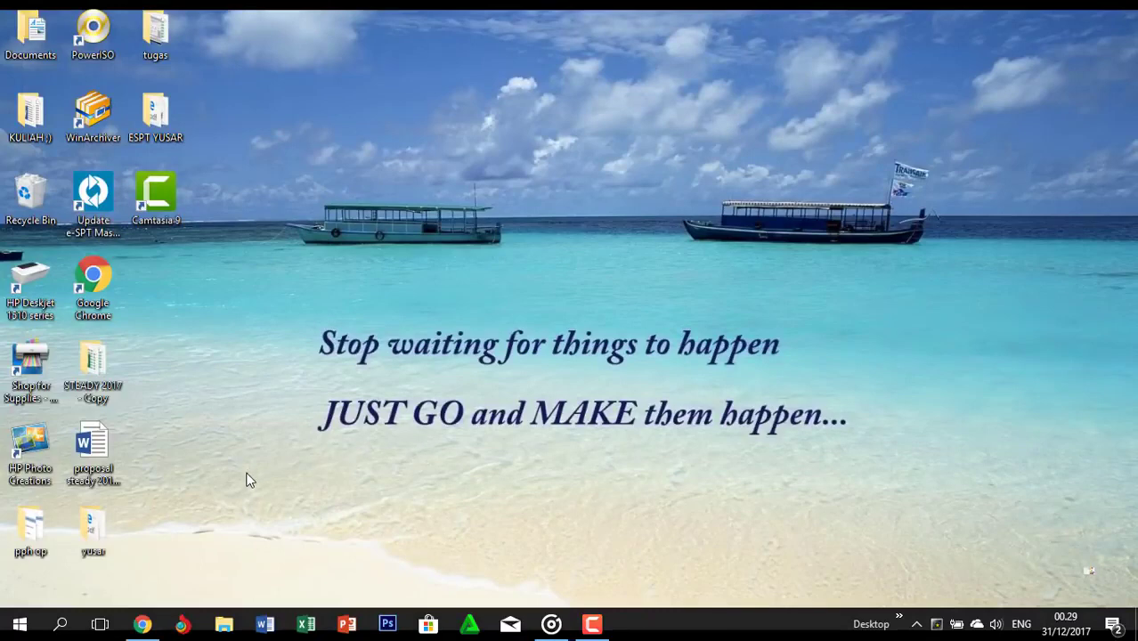
Find Control Panel through Windows search and open the Region settings under Clock, Language and Region
left_click(64, 624)
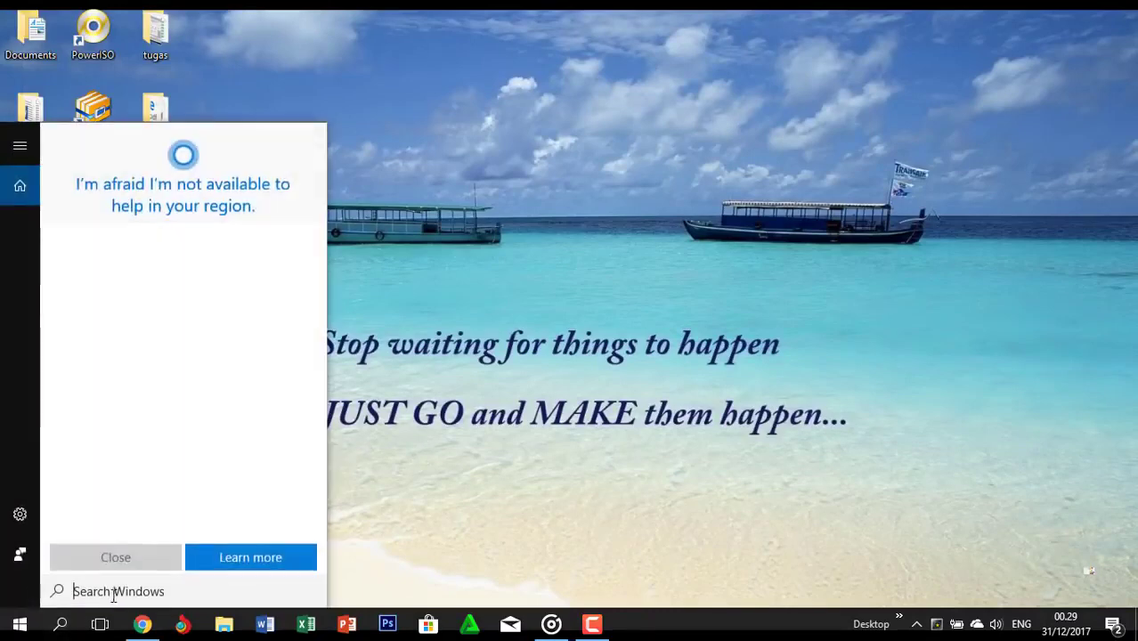
type("con")
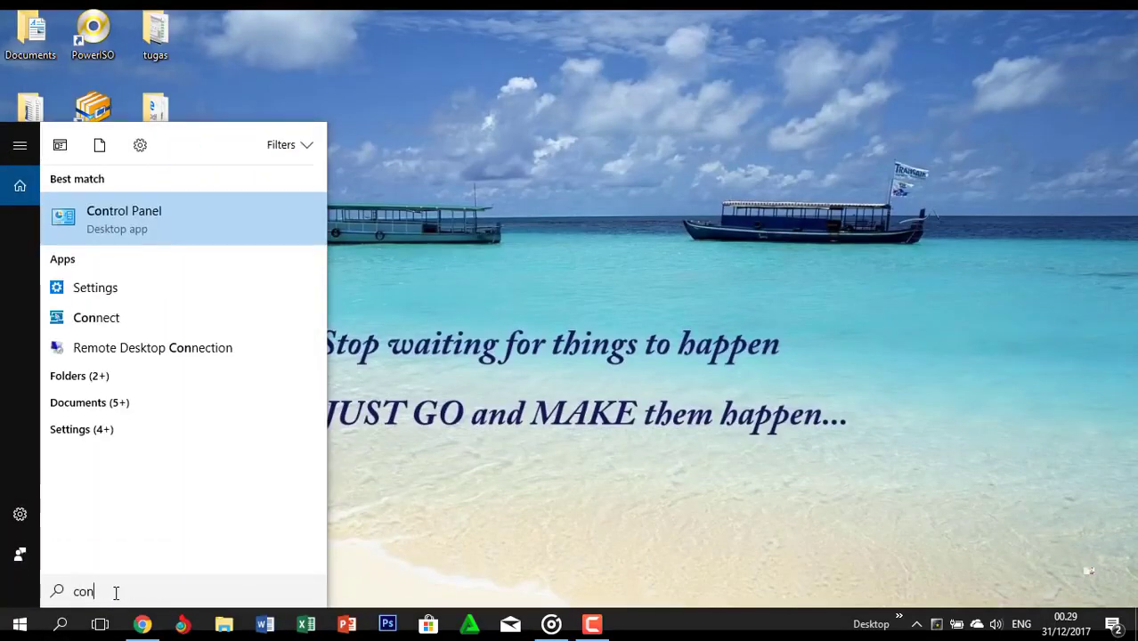
left_click(146, 214)
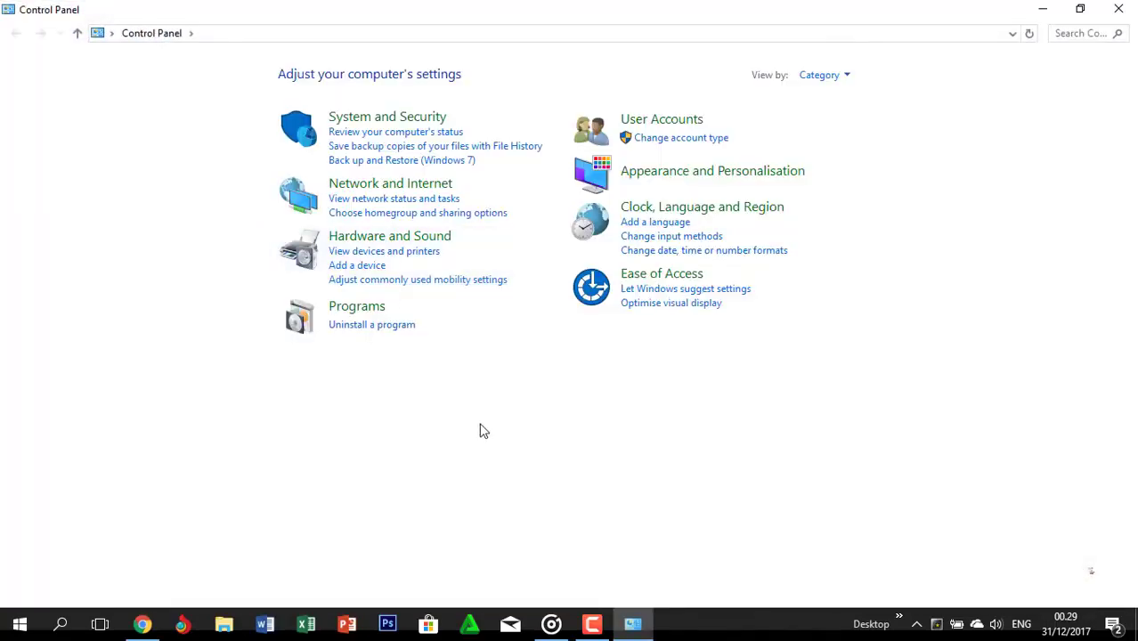
left_click(673, 212)
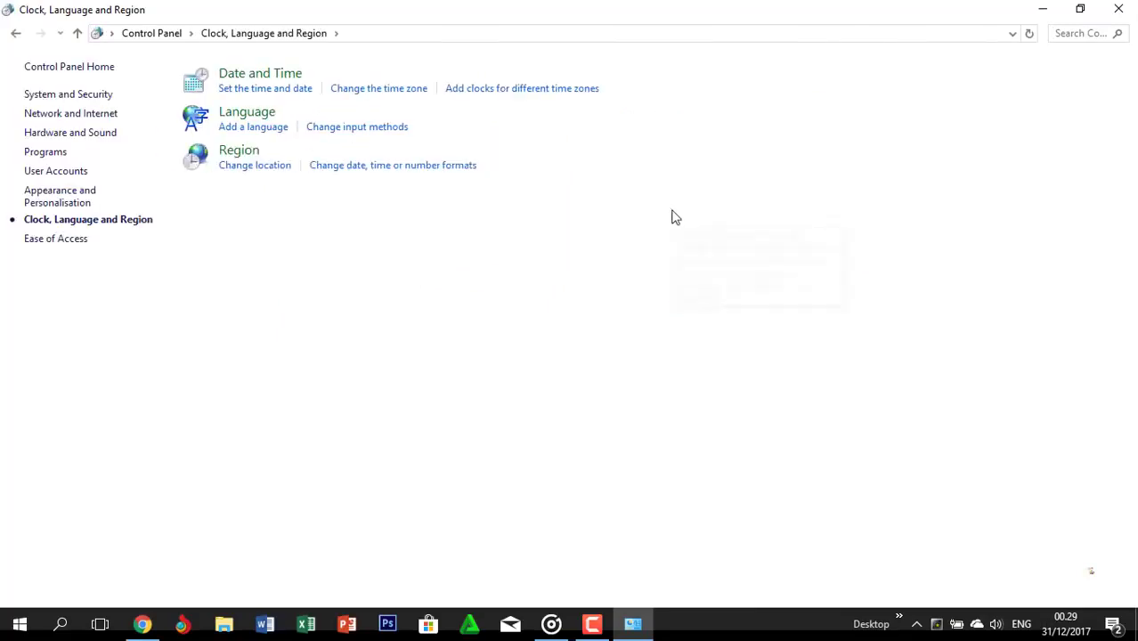
left_click(263, 172)
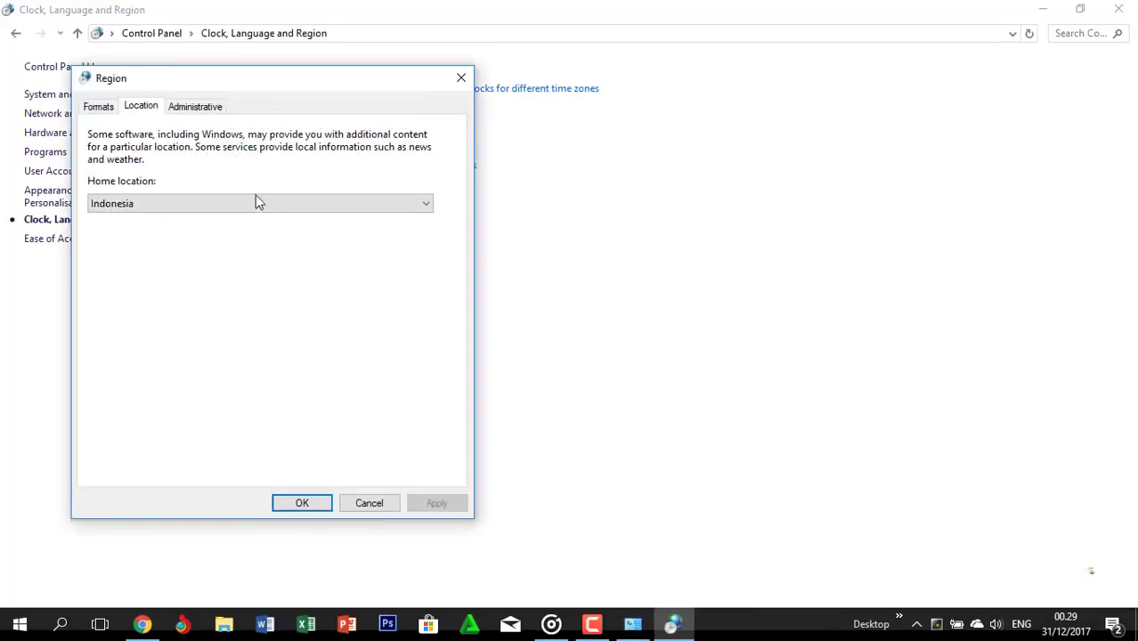
Check the region format, home location and system locale for Indonesia, close the Region dialogs and minimise Control Panel
left_click(114, 111)
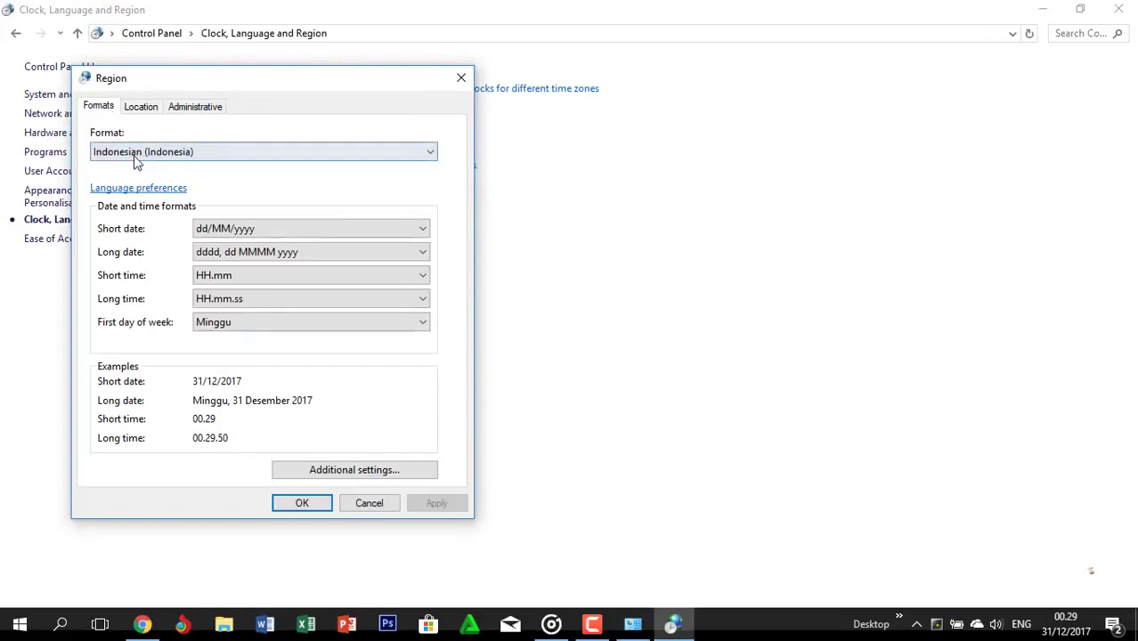
left_click(145, 112)
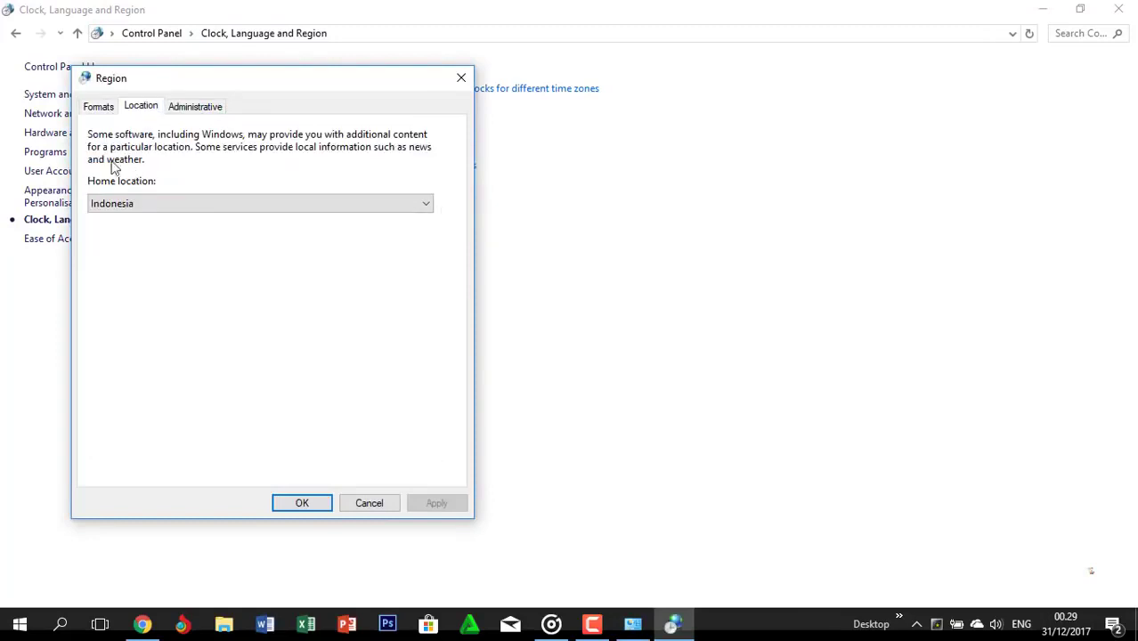
left_click(209, 110)
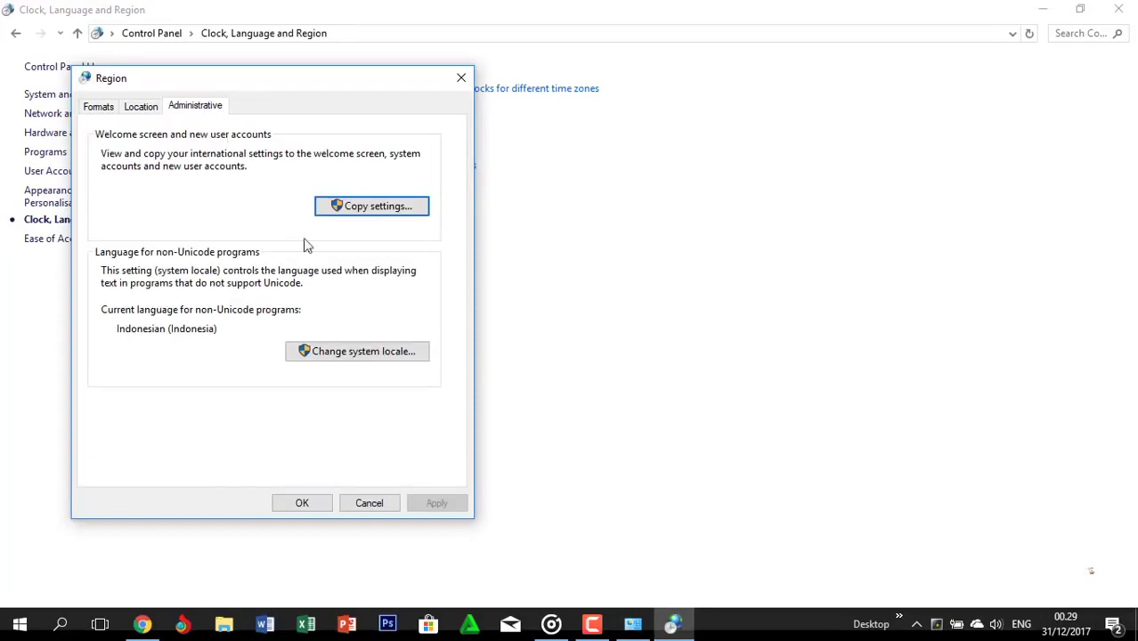
left_click(369, 353)
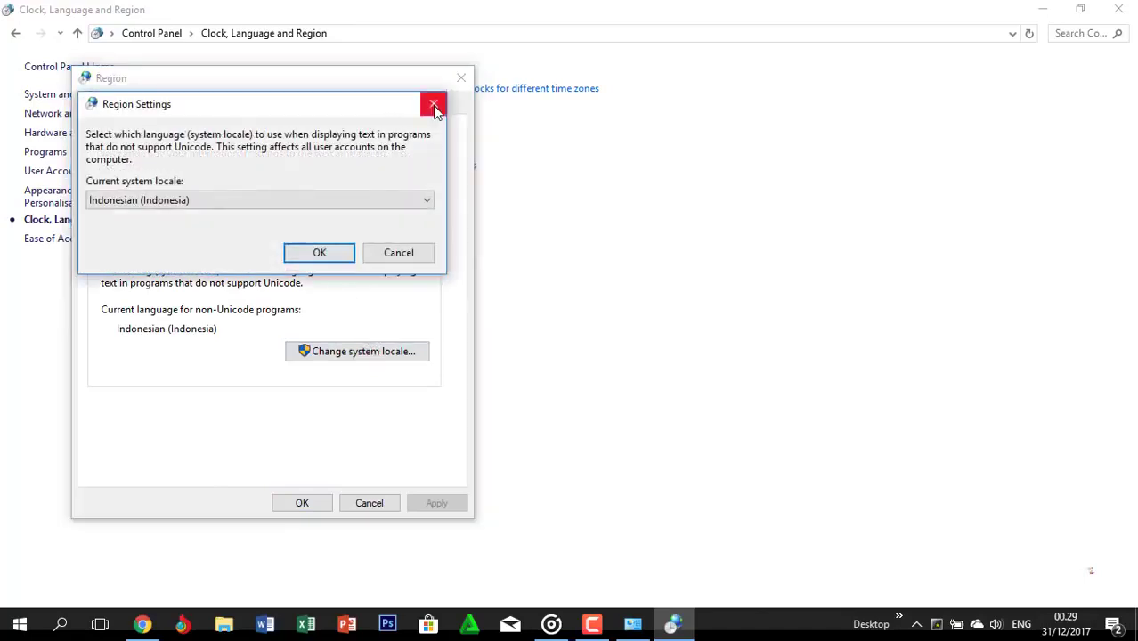
left_click(433, 105)
left_click(461, 77)
left_click(1038, 9)
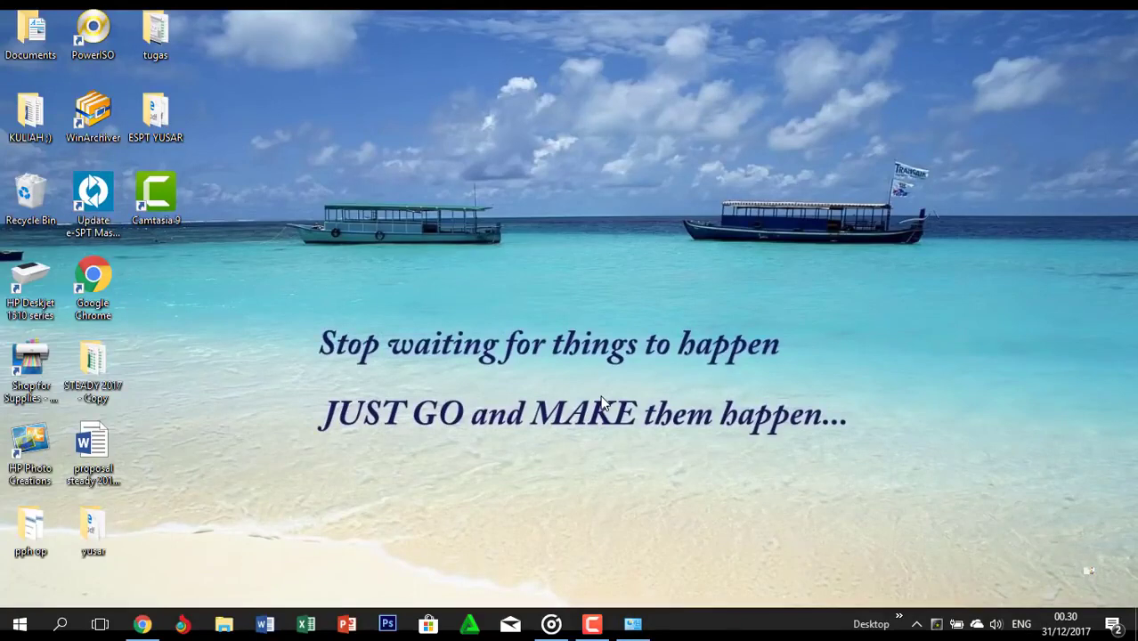
Switch to Chrome and open the Aplikasi Perpajakan (e-SPT) download page on the pajak.go.id site
left_click(143, 624)
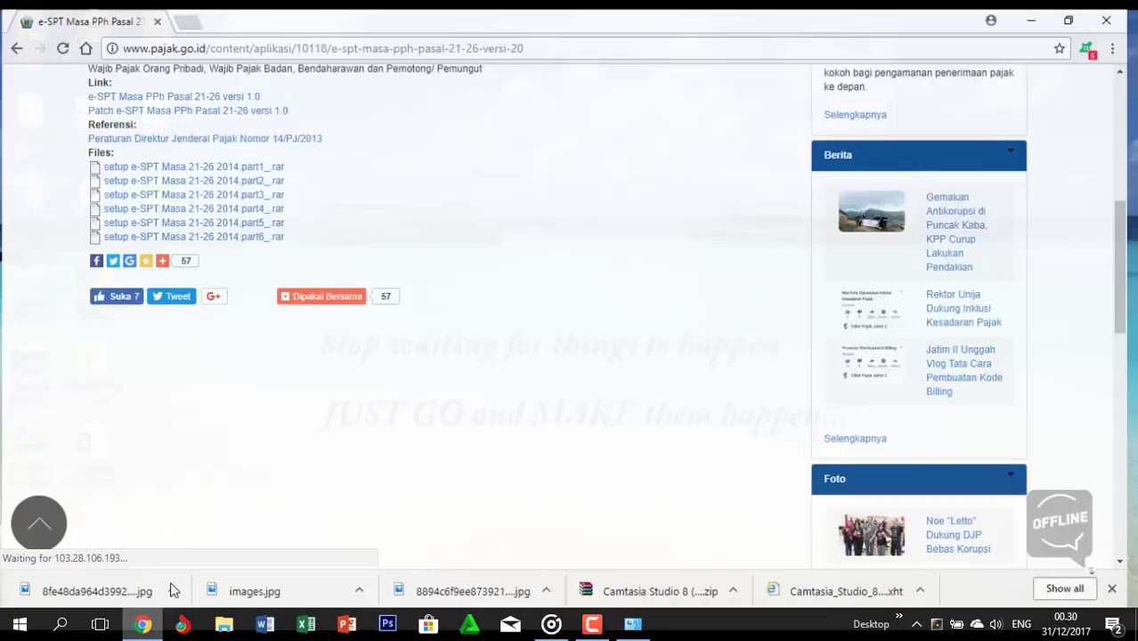
scroll(235, 454, "up", 5)
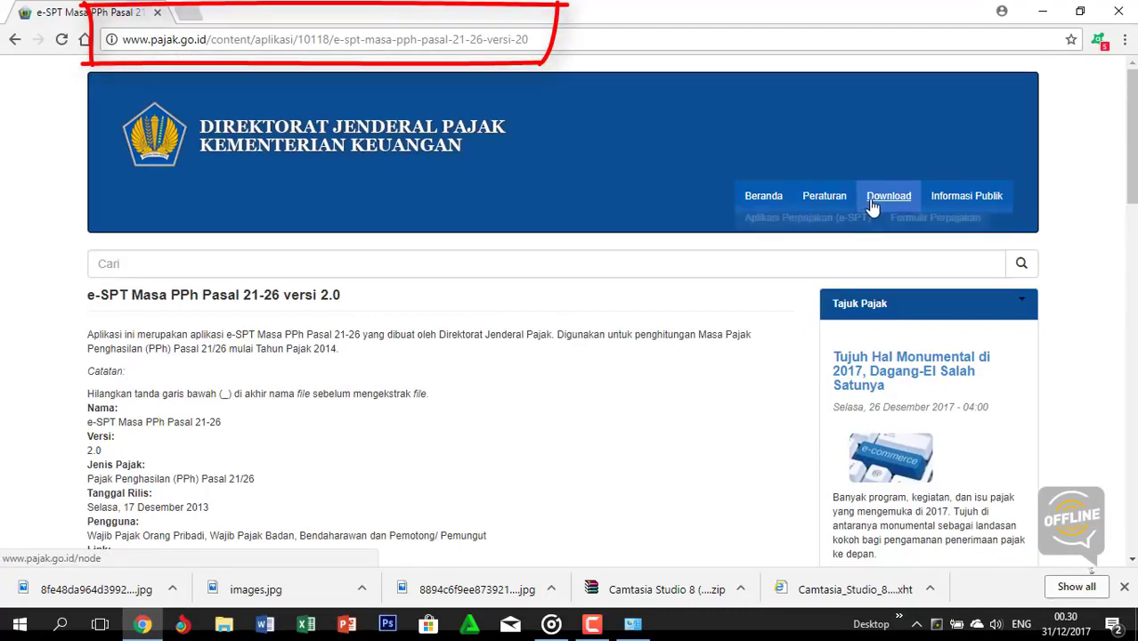
mouse_move(870, 205)
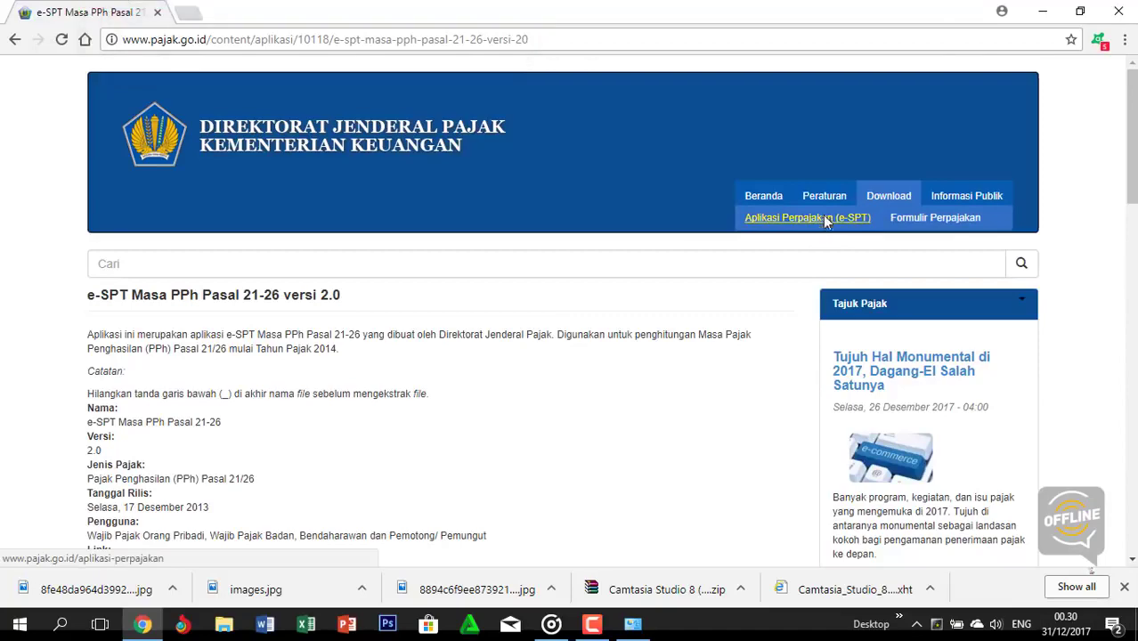
left_click(832, 220)
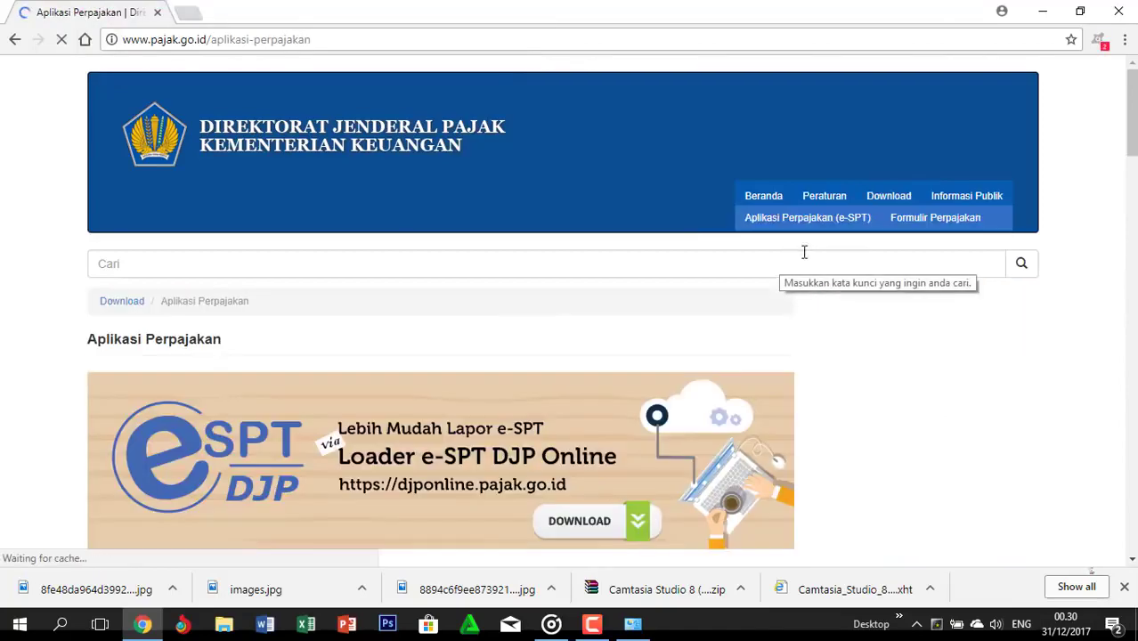
Search the tax application list with Jenis Pajak set to "pph 21"
left_click_drag(1131, 110, 1132, 294)
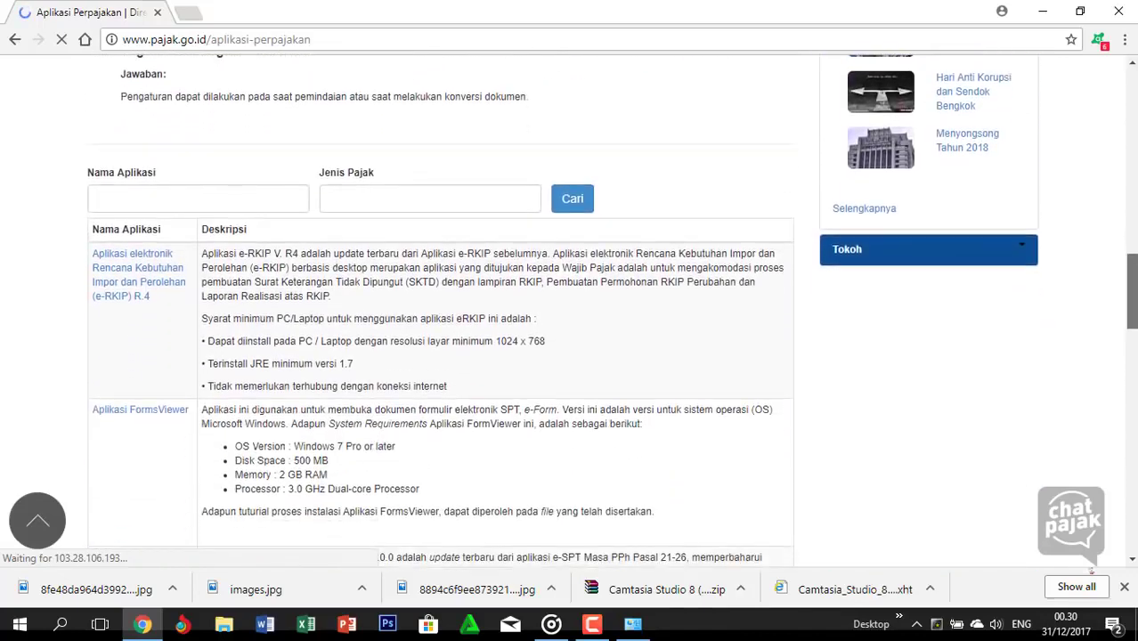
left_click(451, 207)
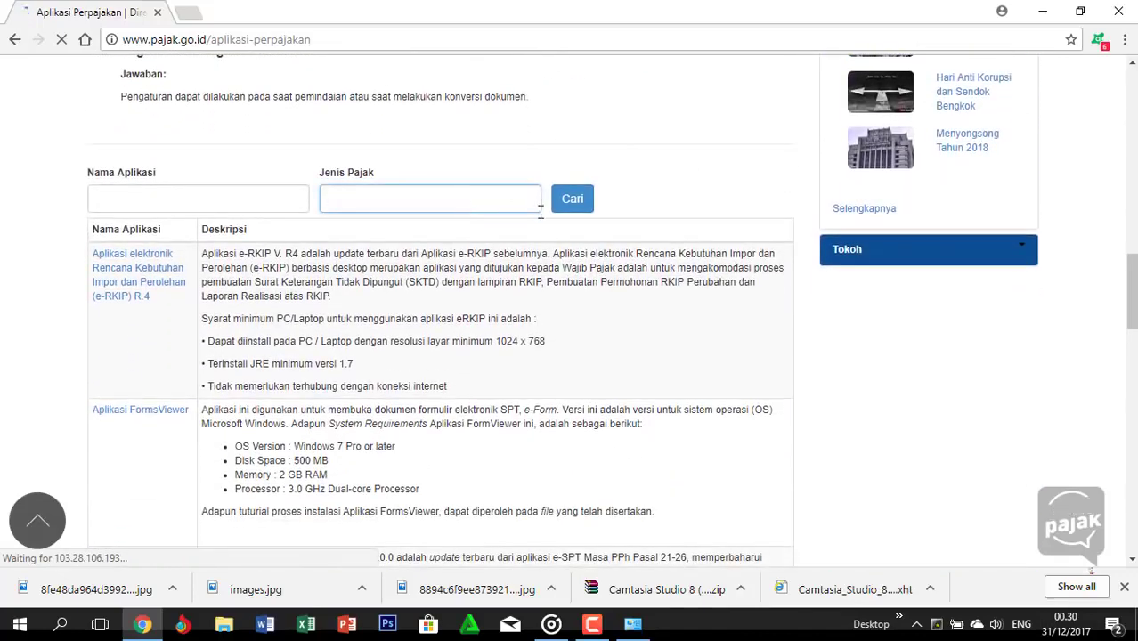
type("pph 21")
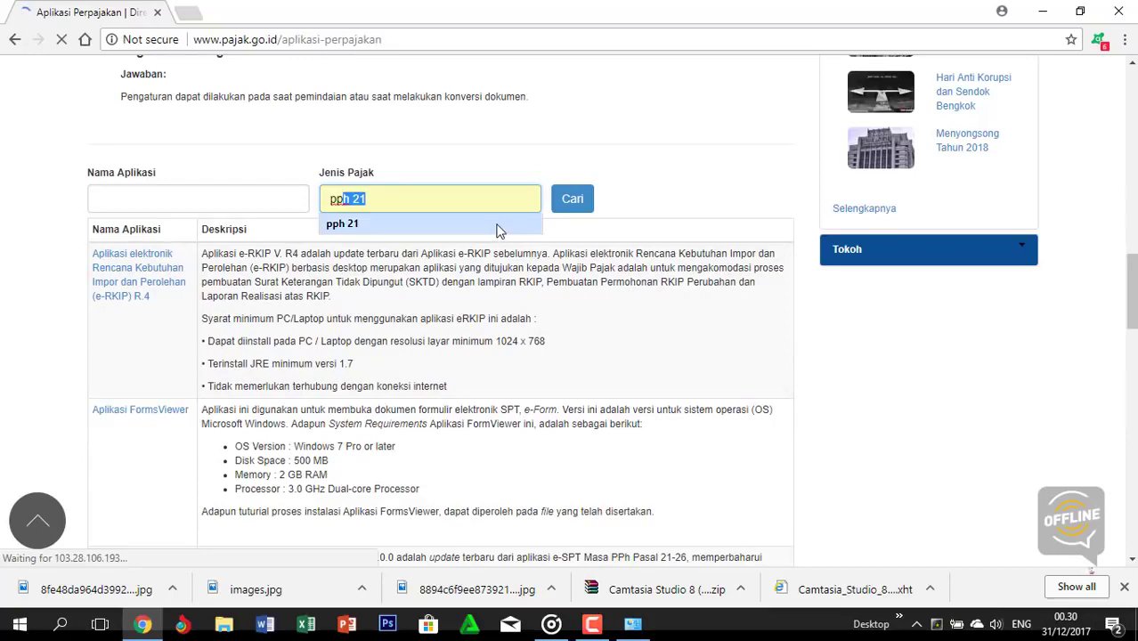
left_click(501, 223)
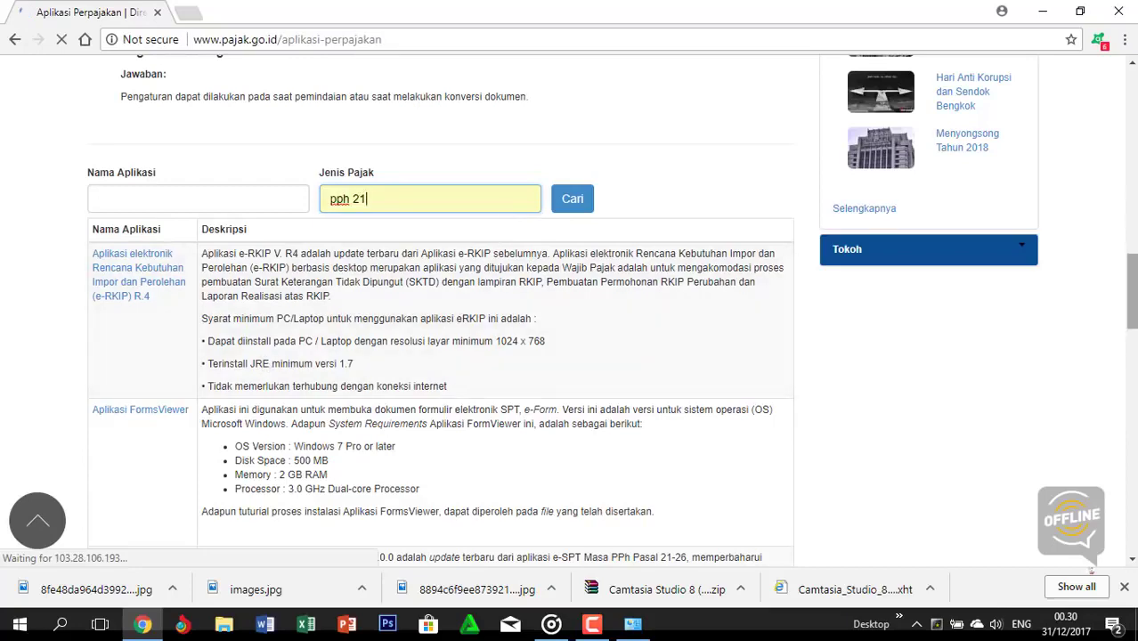
scroll(610, 88, "down", 1)
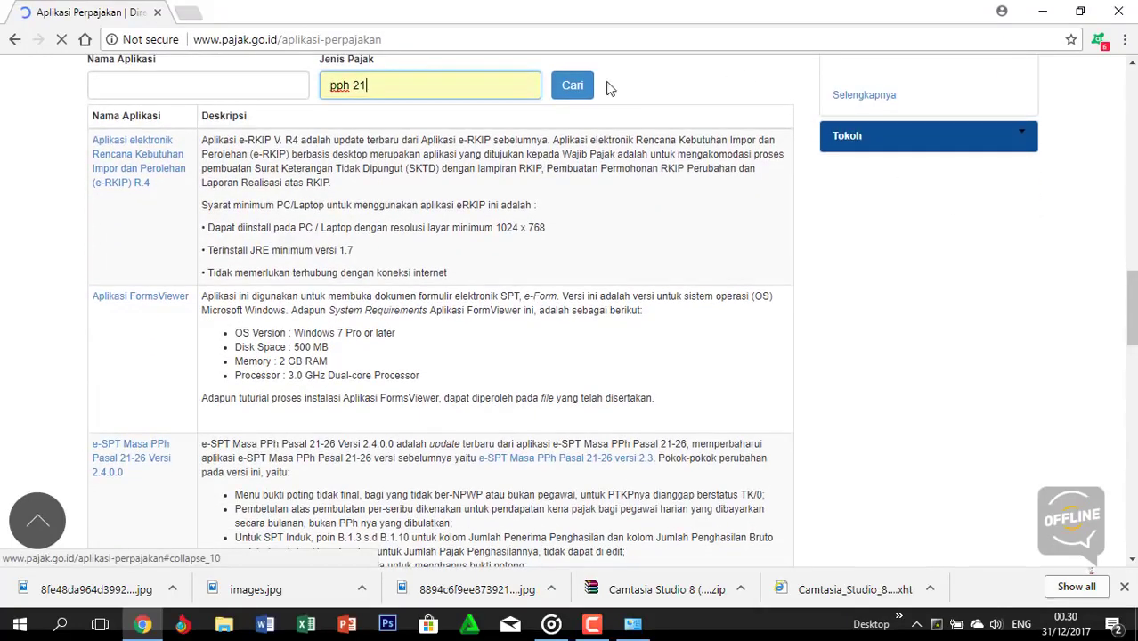
left_click(573, 86)
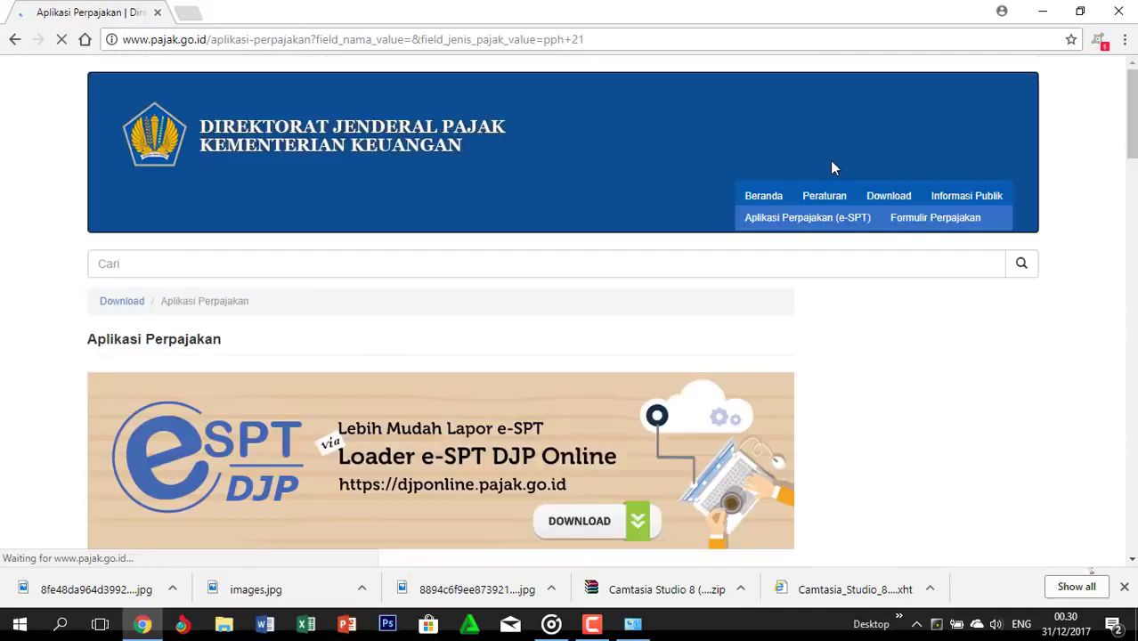
Open the e-SPT Masa PPh Pasal 21-26 Versi 2.4.0.0 entry and examine its downloadable files
left_click_drag(1132, 112, 1131, 361)
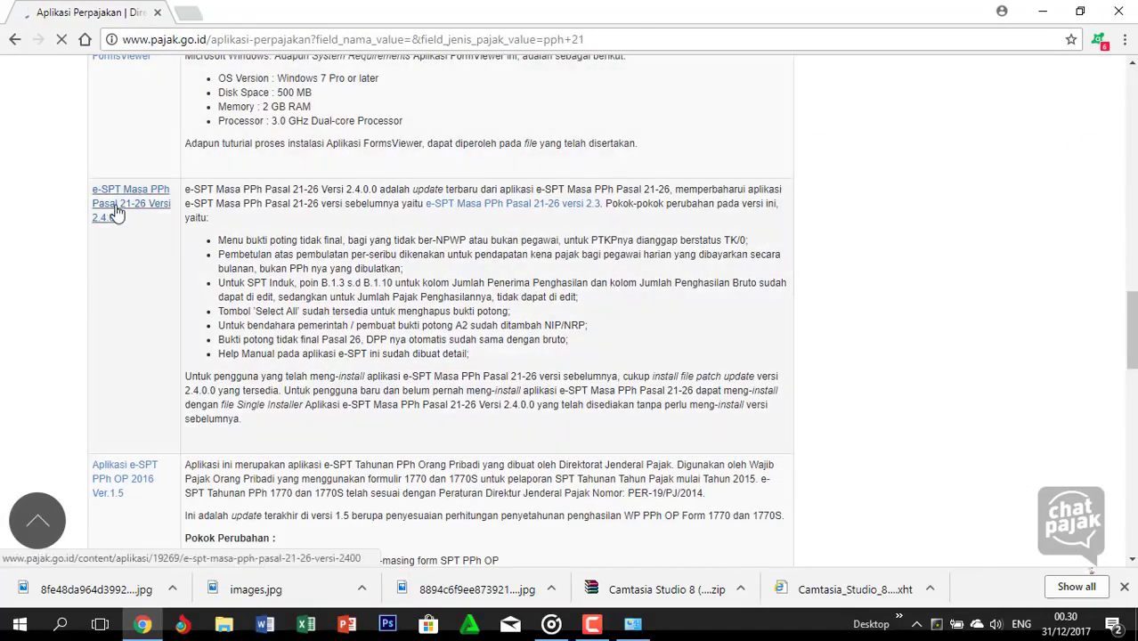
left_click(116, 213)
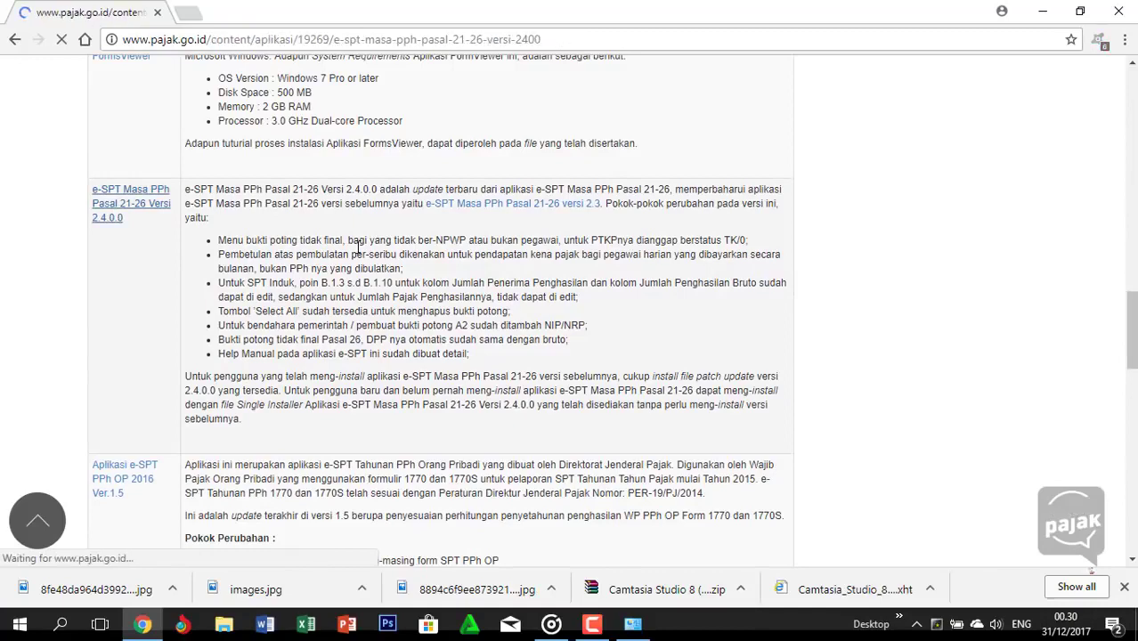
scroll(769, 256, "down", 5)
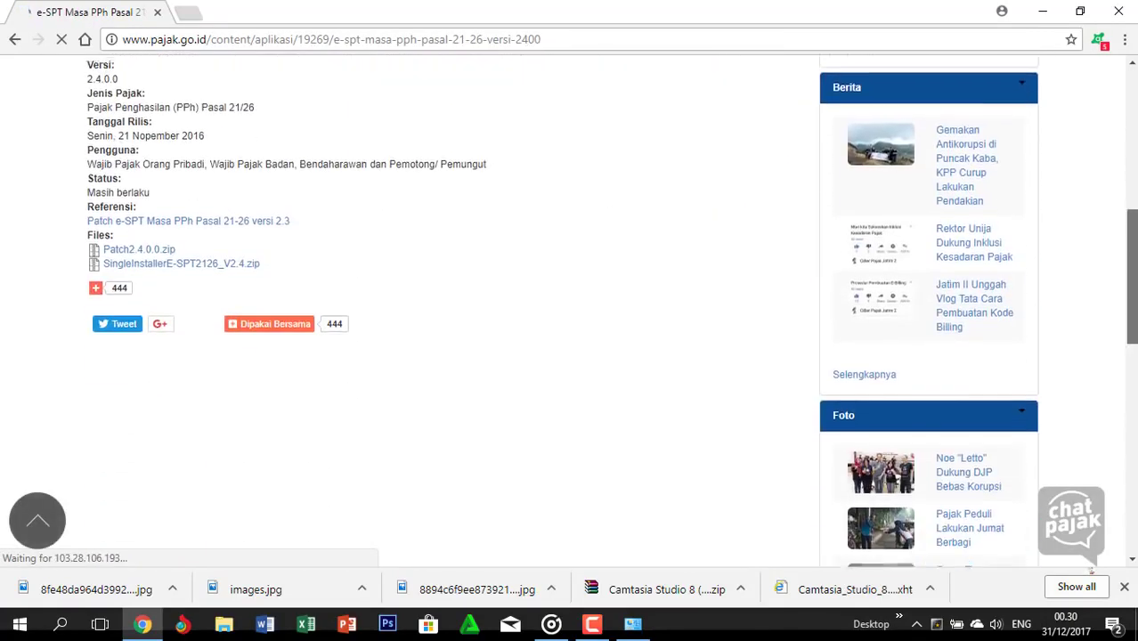
mouse_move(163, 281)
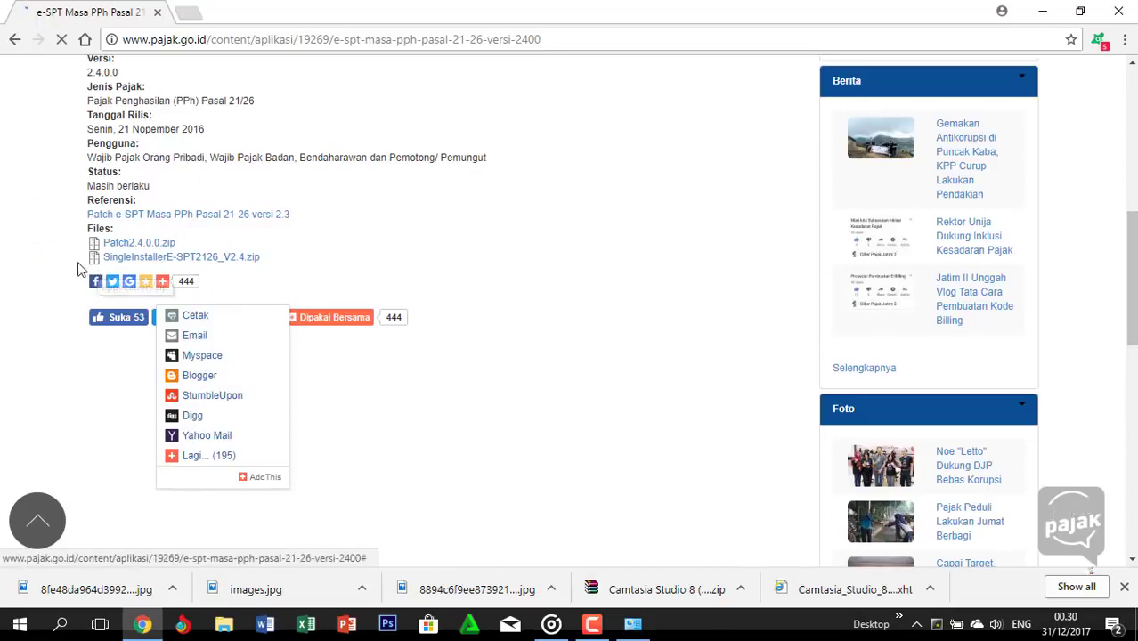
Return to the search results, go to page 2 and open the e-SPT Masa PPh Pasal 21-26 versi 2.0 entry
left_click(15, 39)
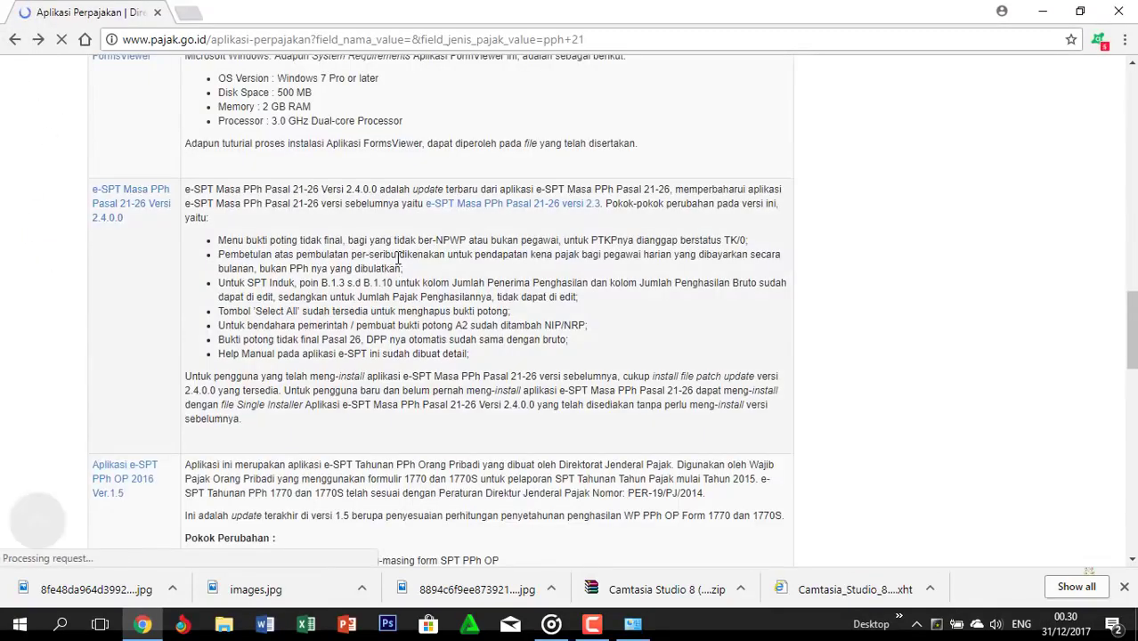
left_click_drag(1129, 330, 1129, 456)
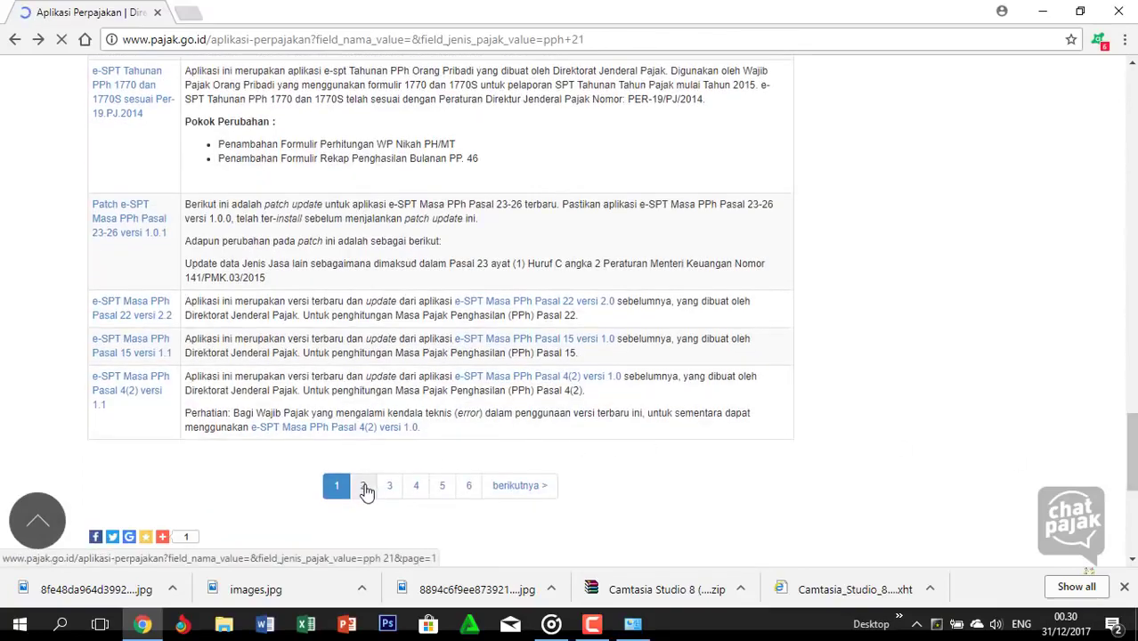
left_click(364, 488)
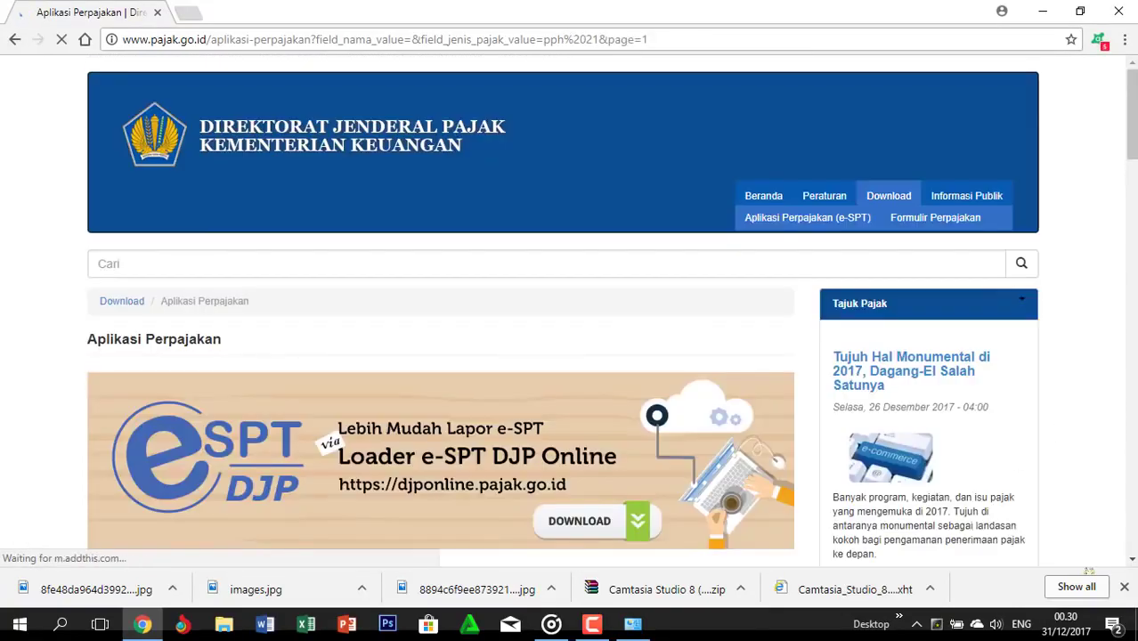
left_click_drag(1130, 116, 1131, 362)
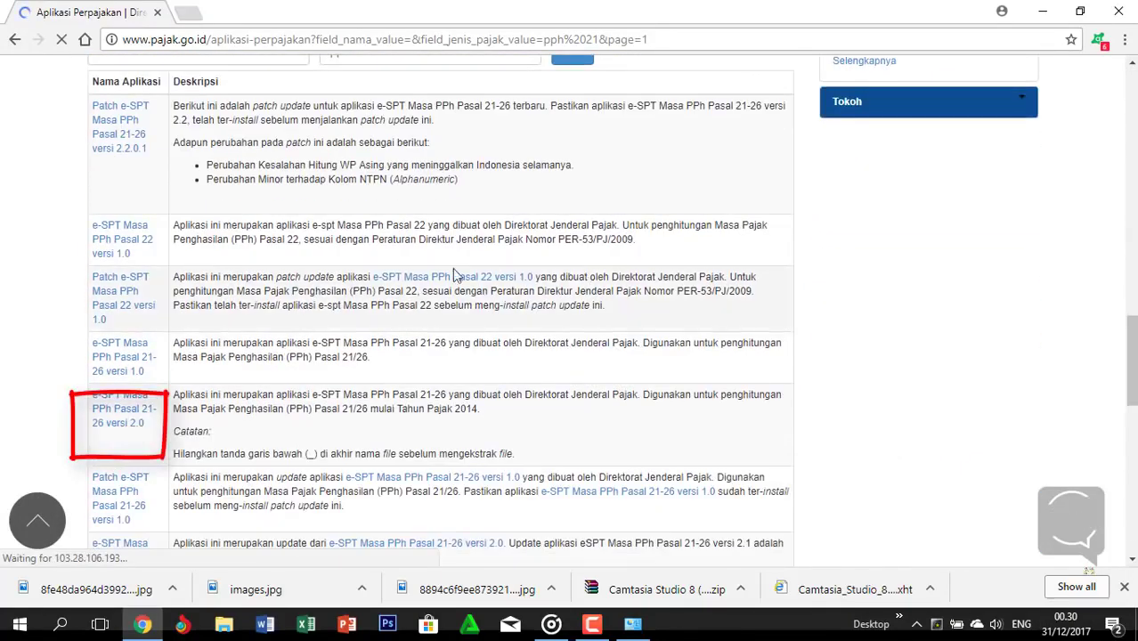
left_click(125, 411)
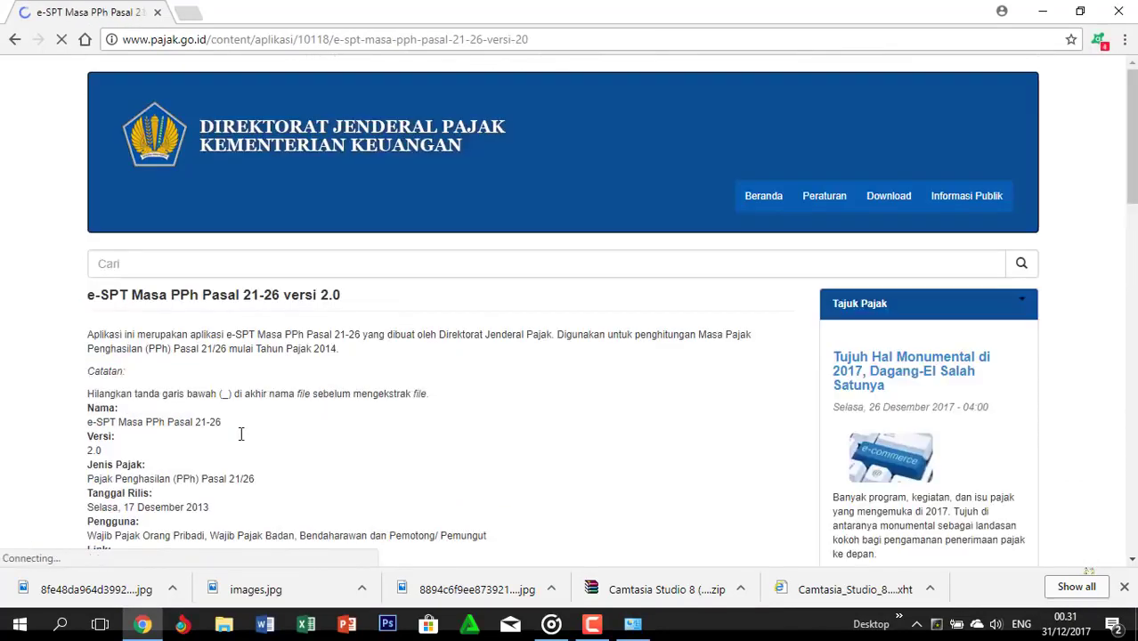
View the version 2.0 setup files on the page, then switch to File Explorer and open the 2.0 folder inside Espt pph 21 vidio
scroll(1133, 129, "down", 3)
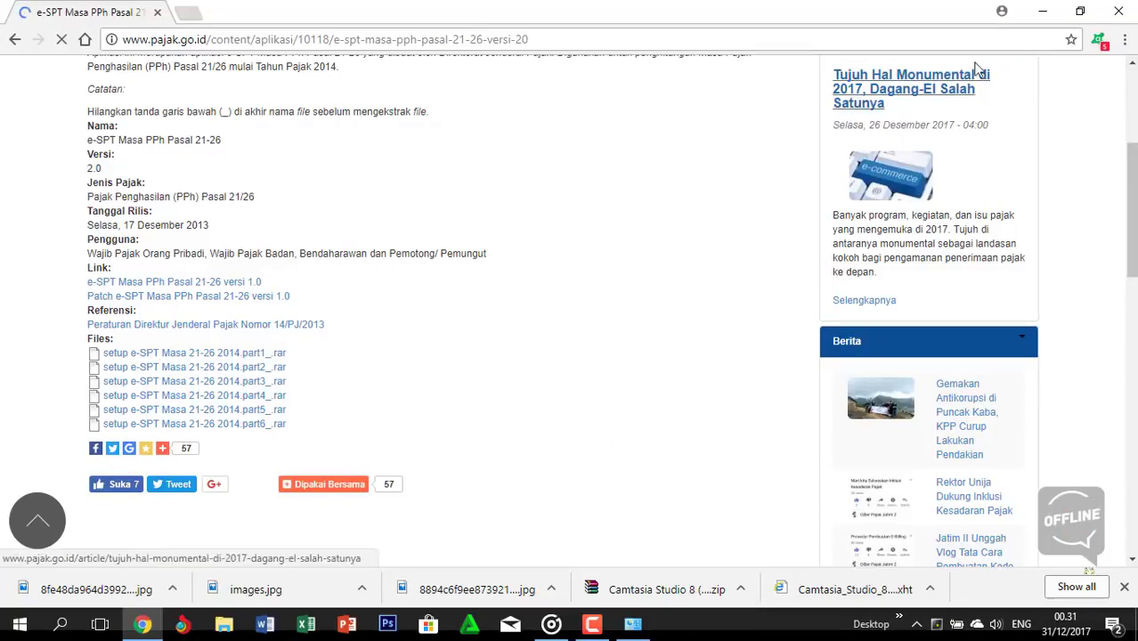
left_click(1043, 12)
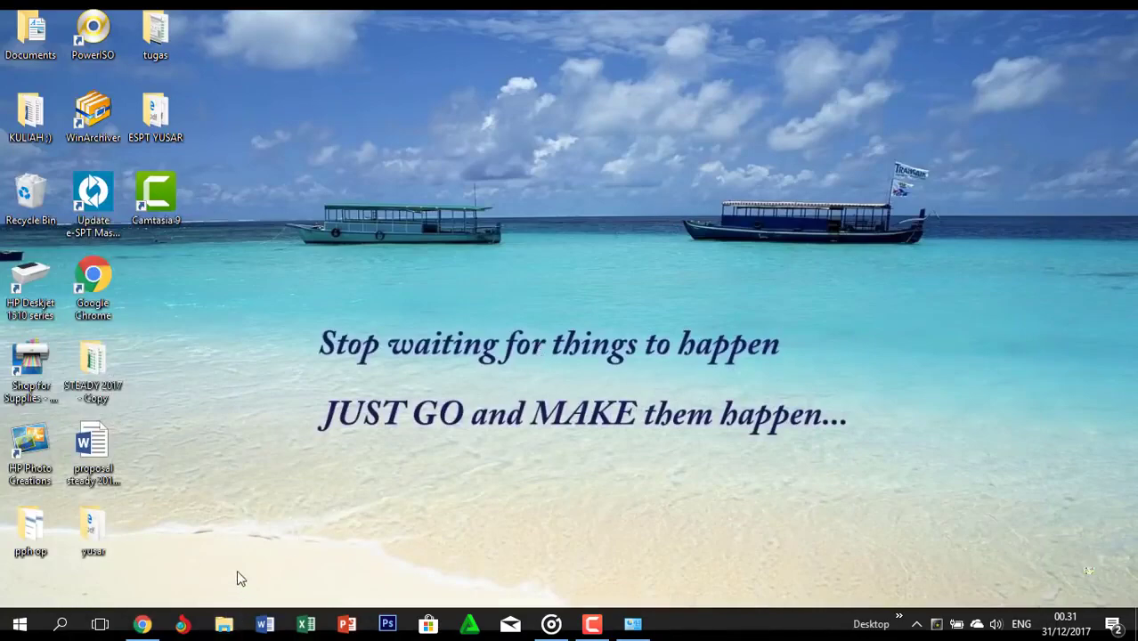
left_click(224, 623)
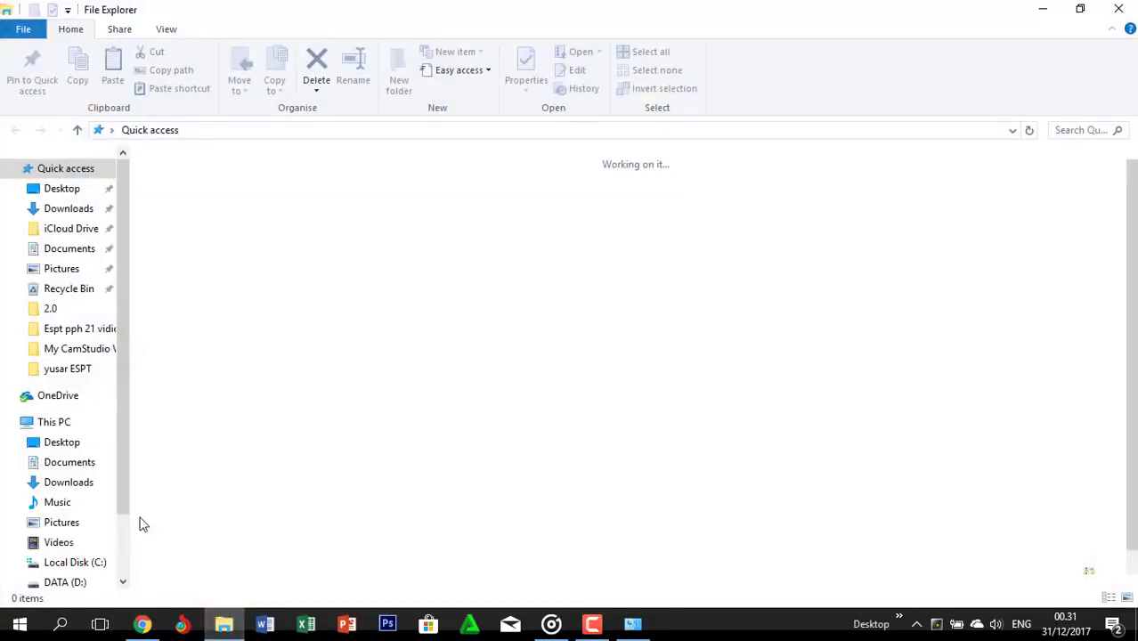
left_click(81, 333)
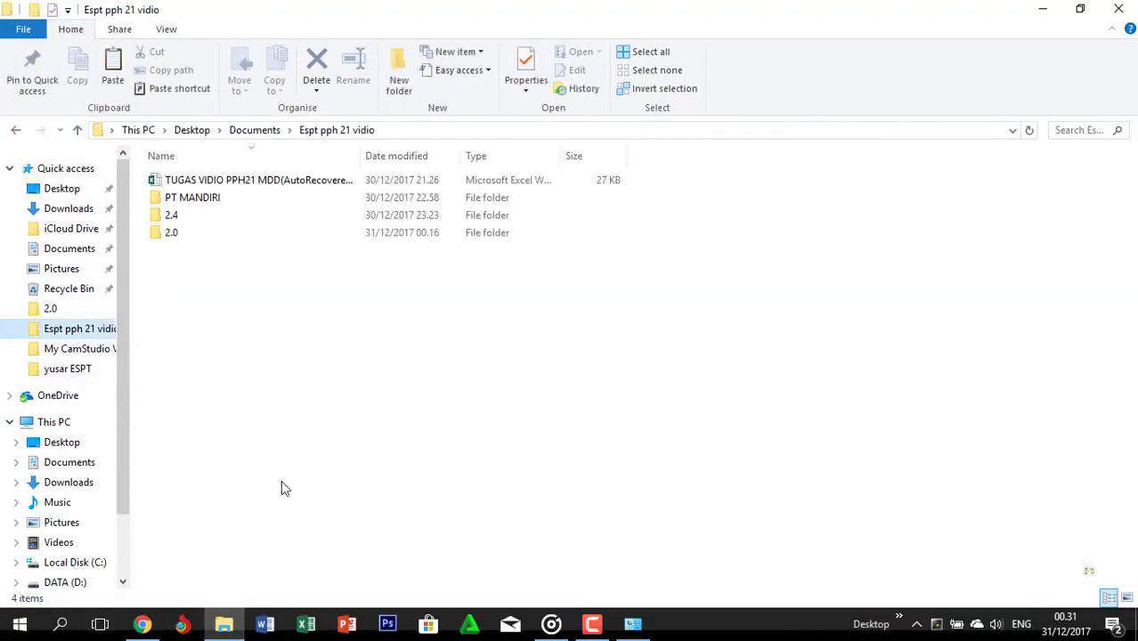
left_click(197, 242)
double_click(195, 240)
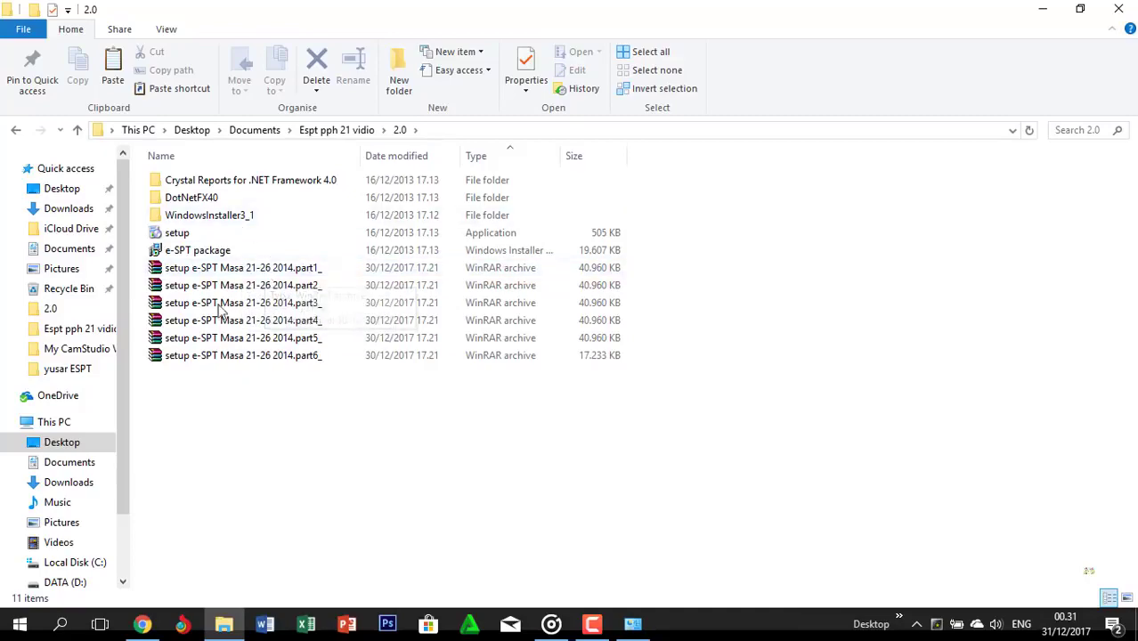
Open the setup e-SPT Masa 21-26 2014.part1_ archive and the zip inside it to examine the setup contents
left_click(313, 272)
double_click(311, 272)
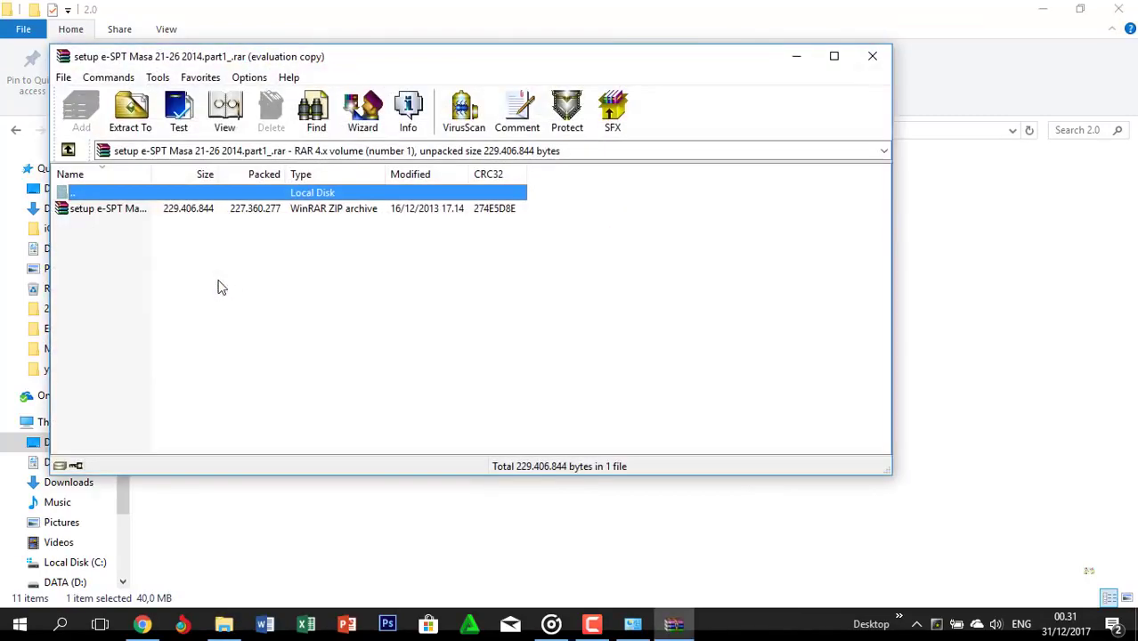
double_click(148, 210)
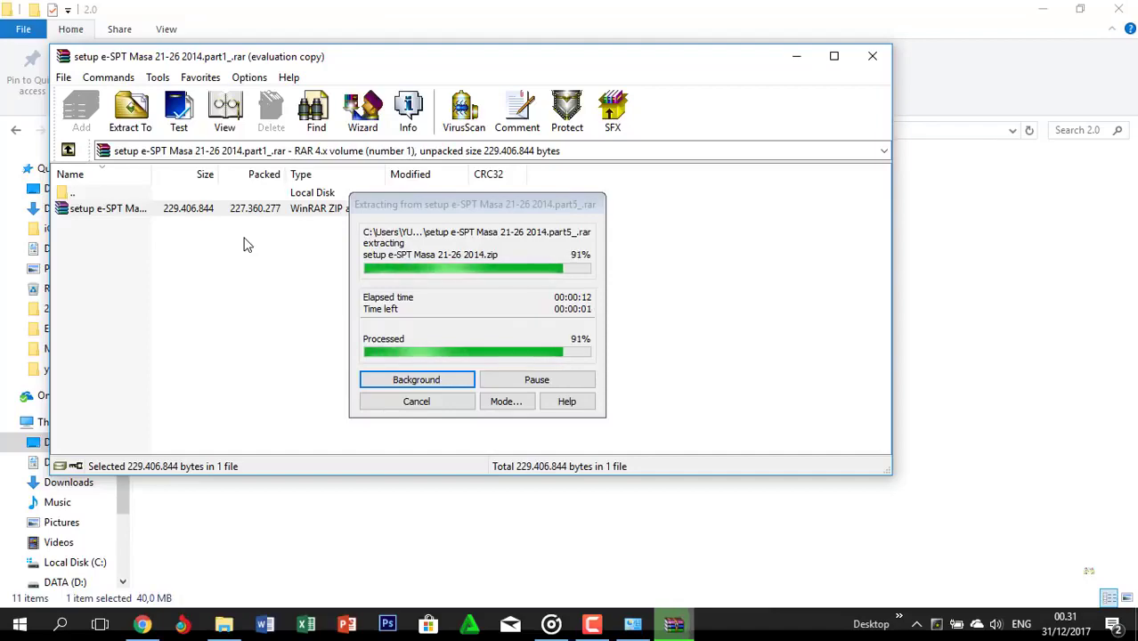
key("Return")
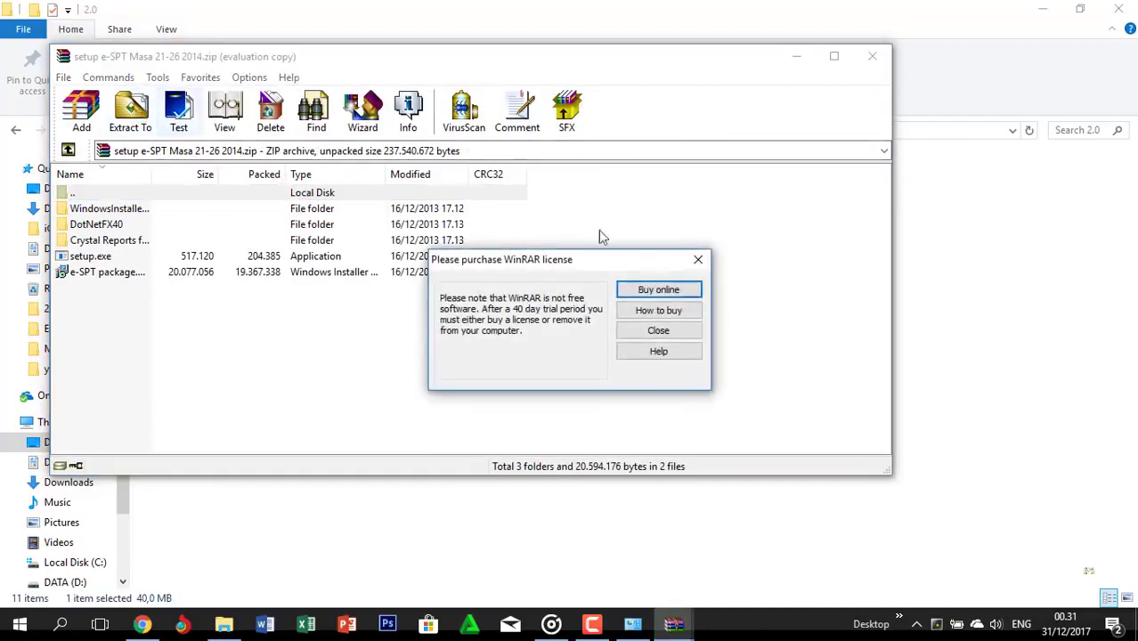
View the extraction path and options for the setup zip, cancel the extraction and close the archive windows
left_click(131, 109)
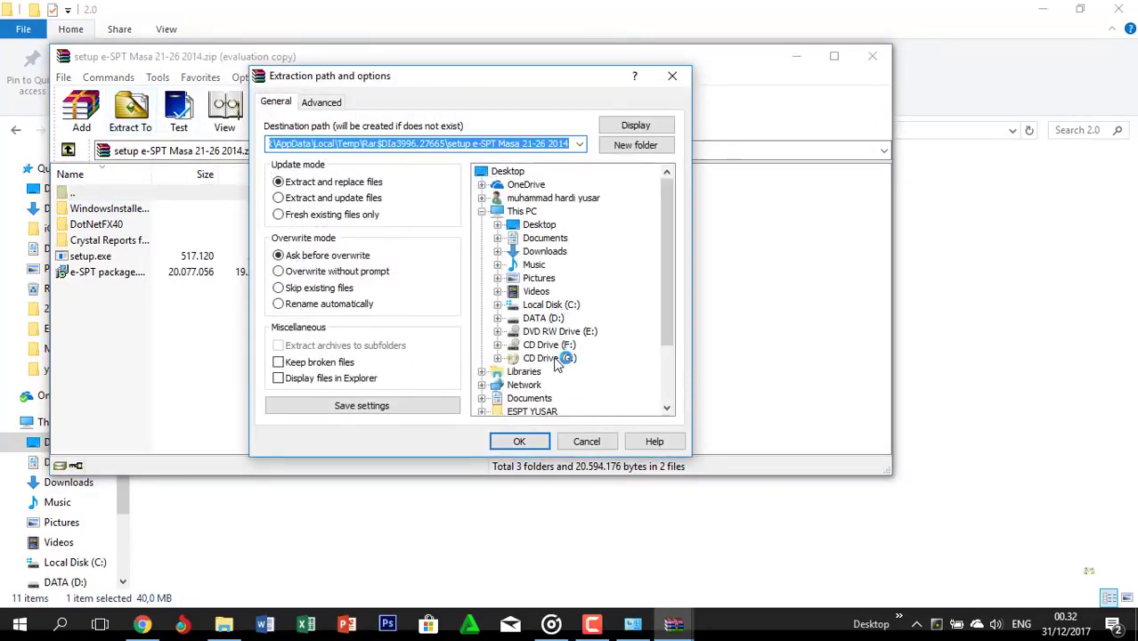
left_click(672, 78)
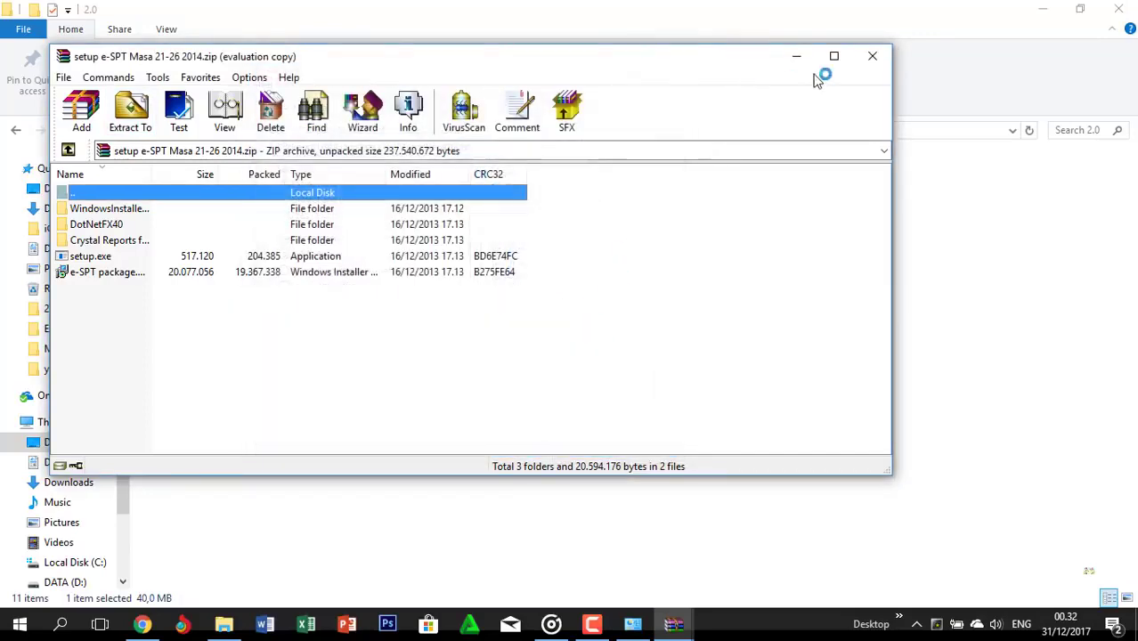
left_click(873, 56)
left_click(874, 57)
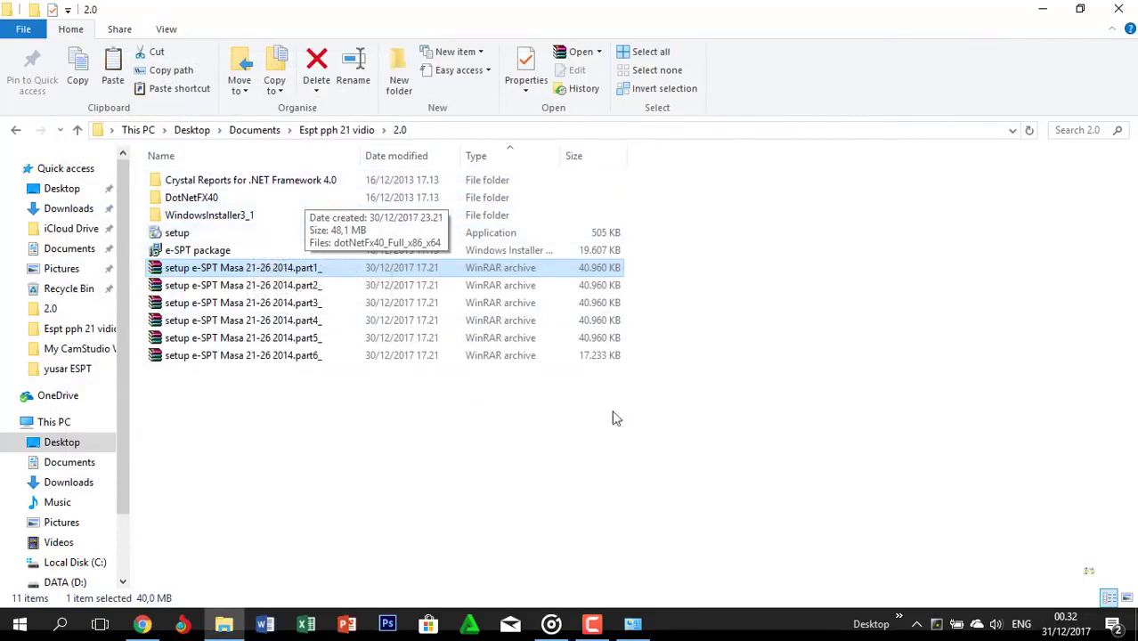
Run setup from the 2.0 folder, accept the Crystal Reports license and install e-SPT Masa 21-26 2014 with the default folder and Just me
left_click(213, 237)
double_click(225, 235)
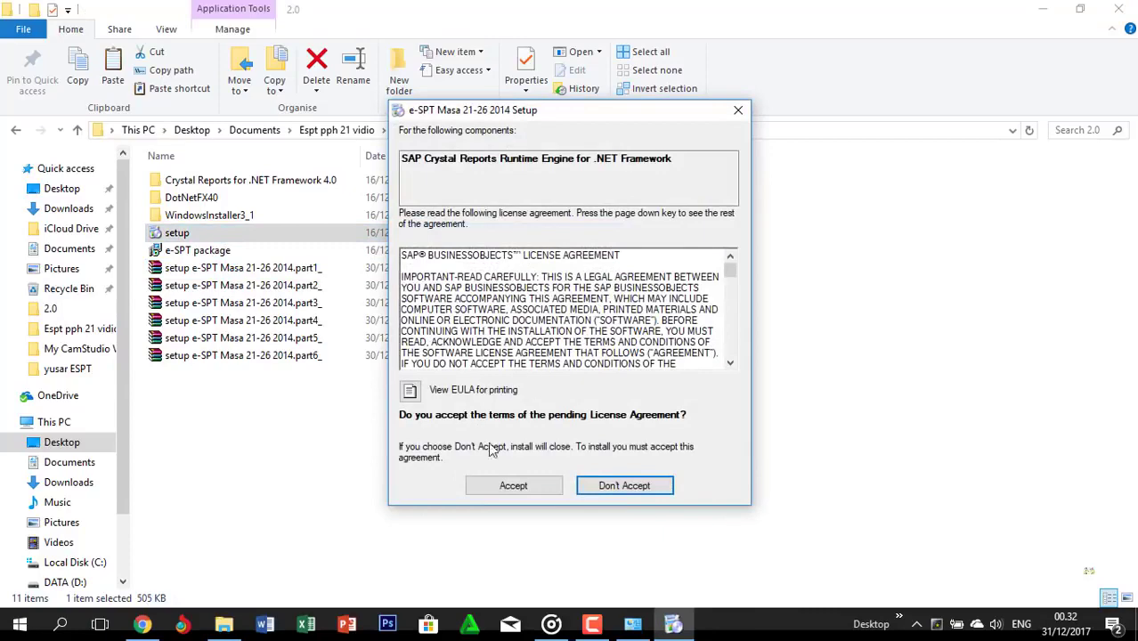
left_click(512, 485)
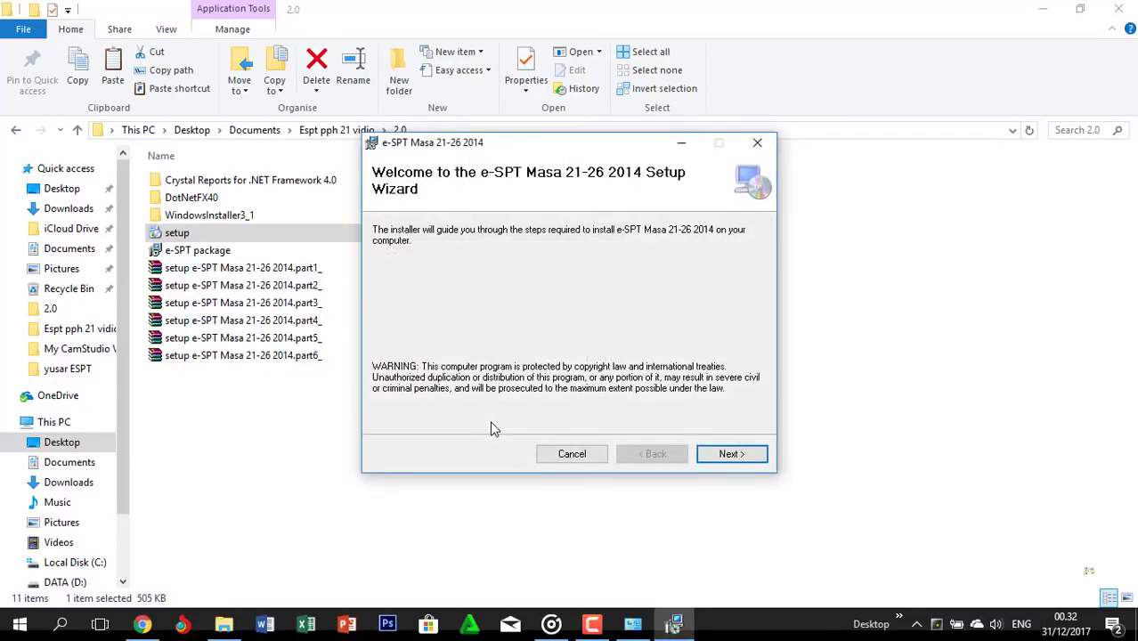
left_click(727, 456)
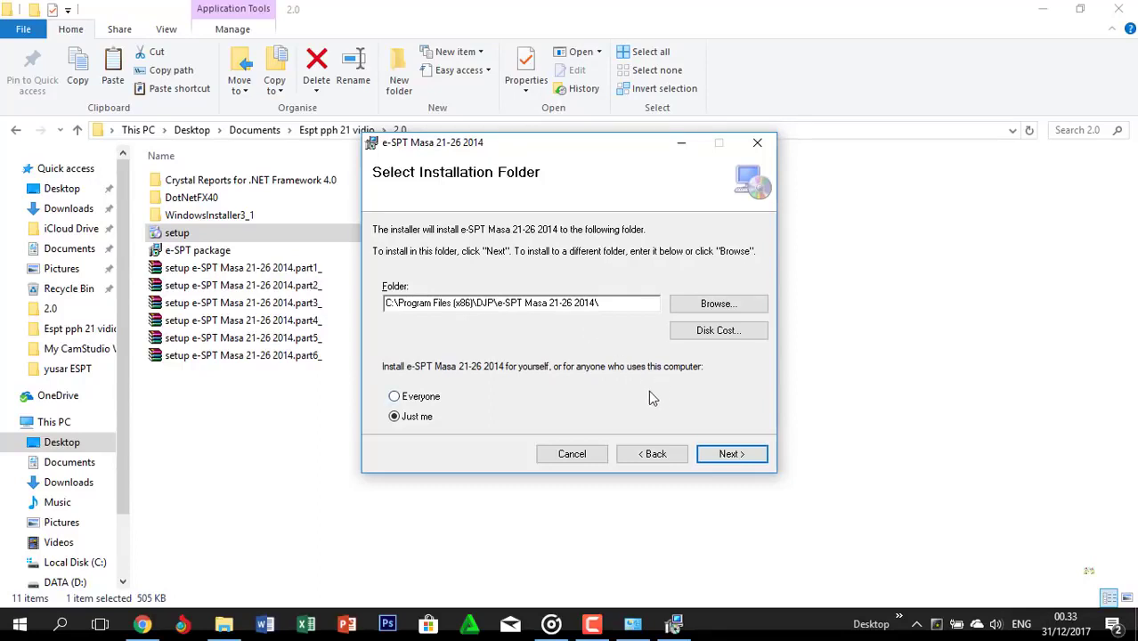
left_click(728, 453)
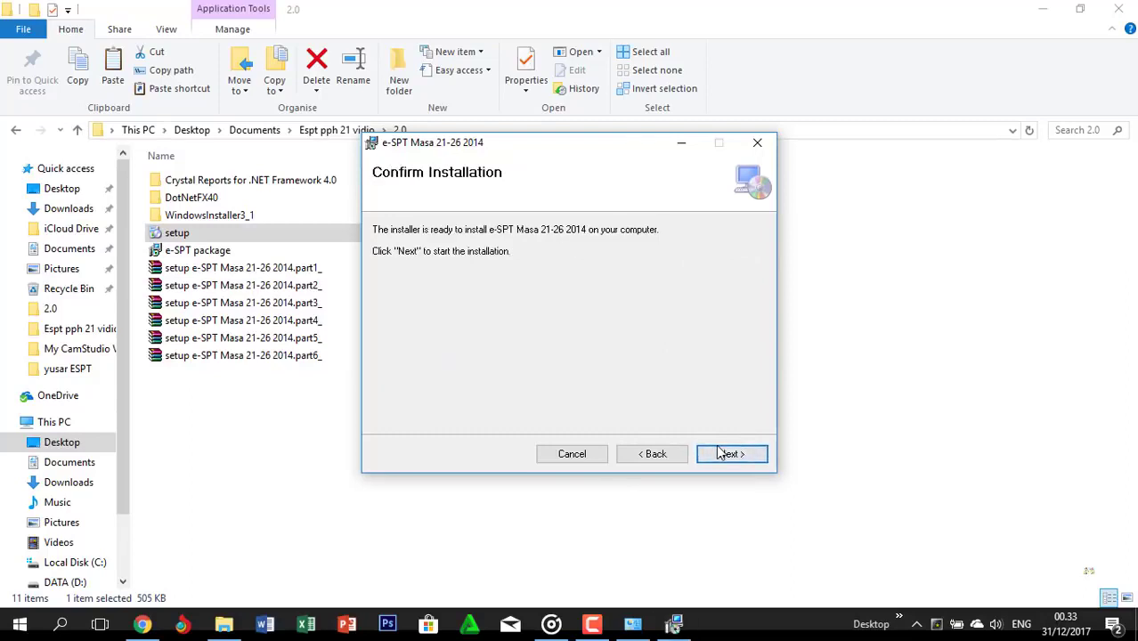
left_click(721, 454)
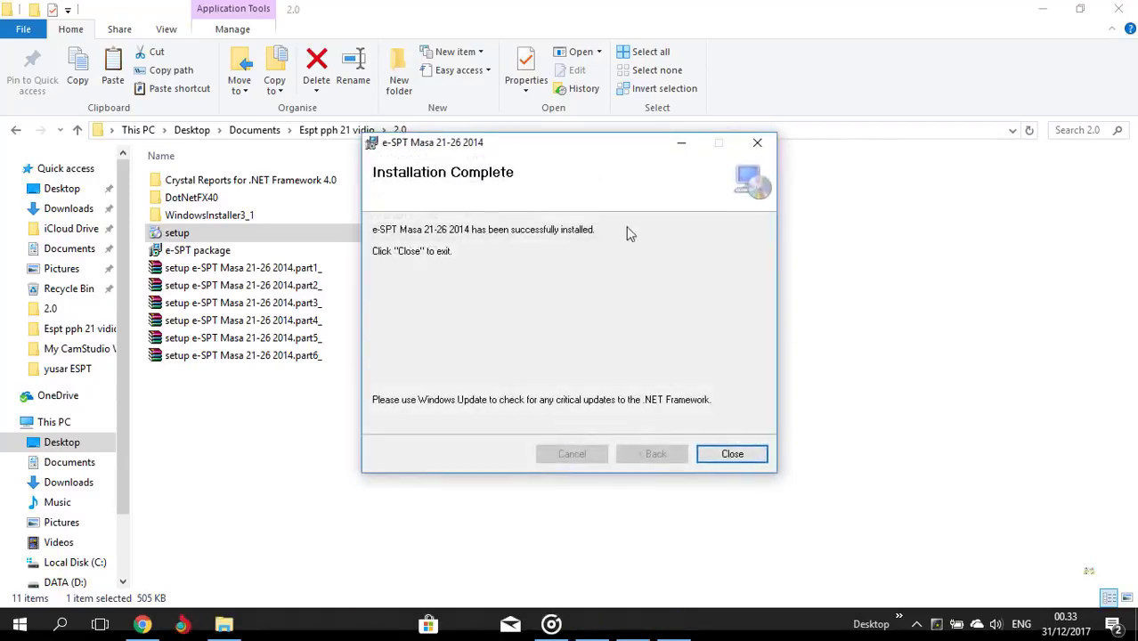
left_click(732, 454)
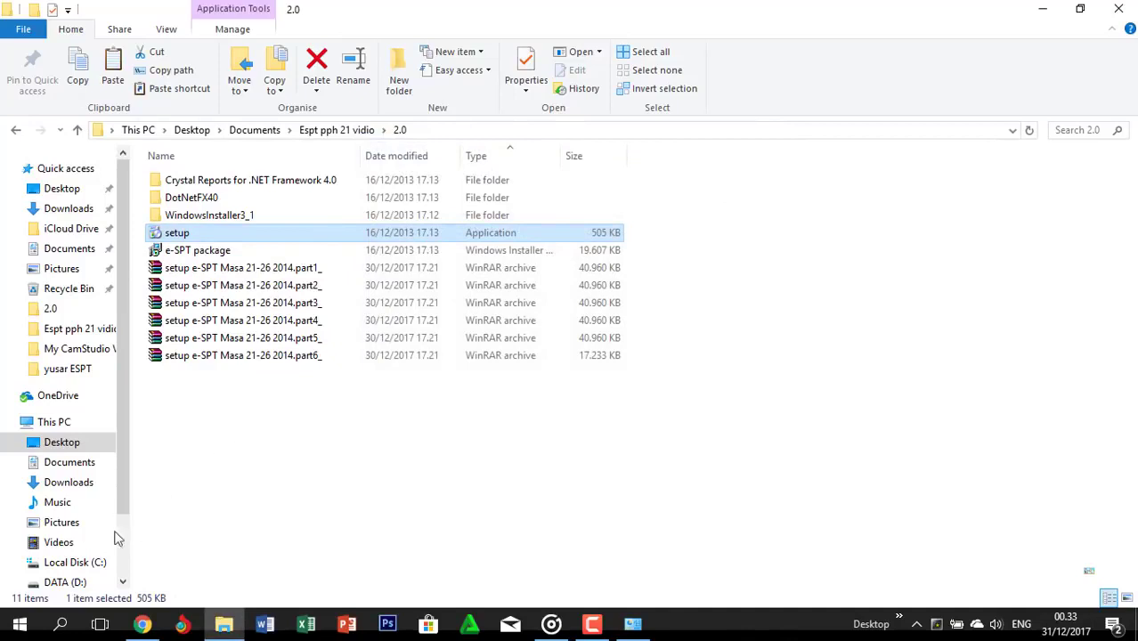
Open the installation folder C:\Program Files (x86)\DJP\e-SPT Masa 21-26 2014 to view its contents
left_click(74, 565)
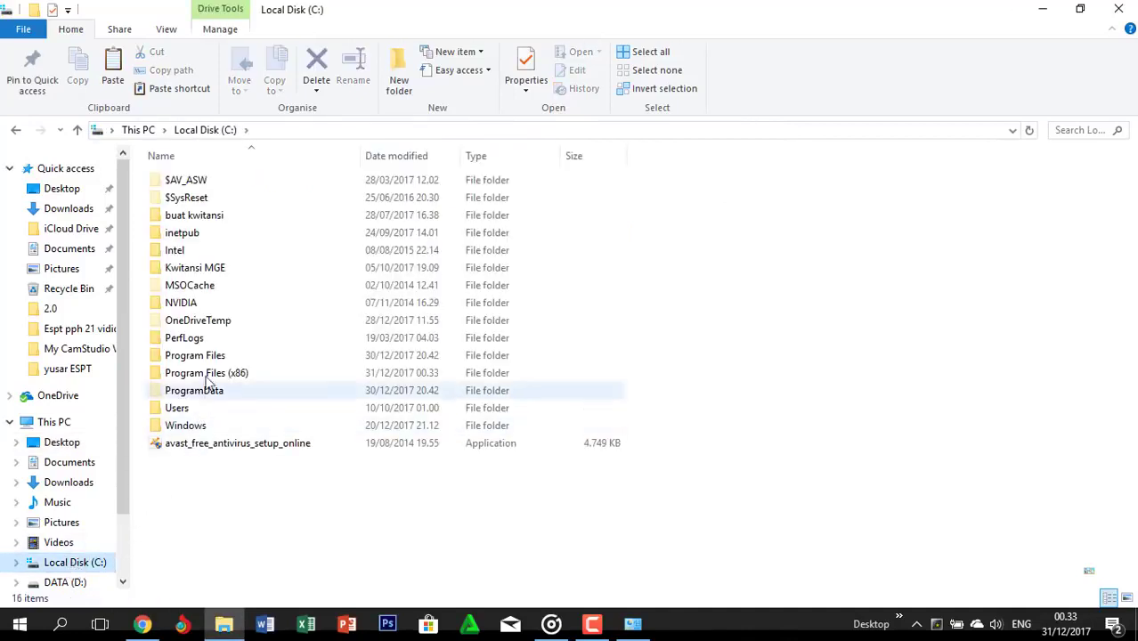
double_click(212, 375)
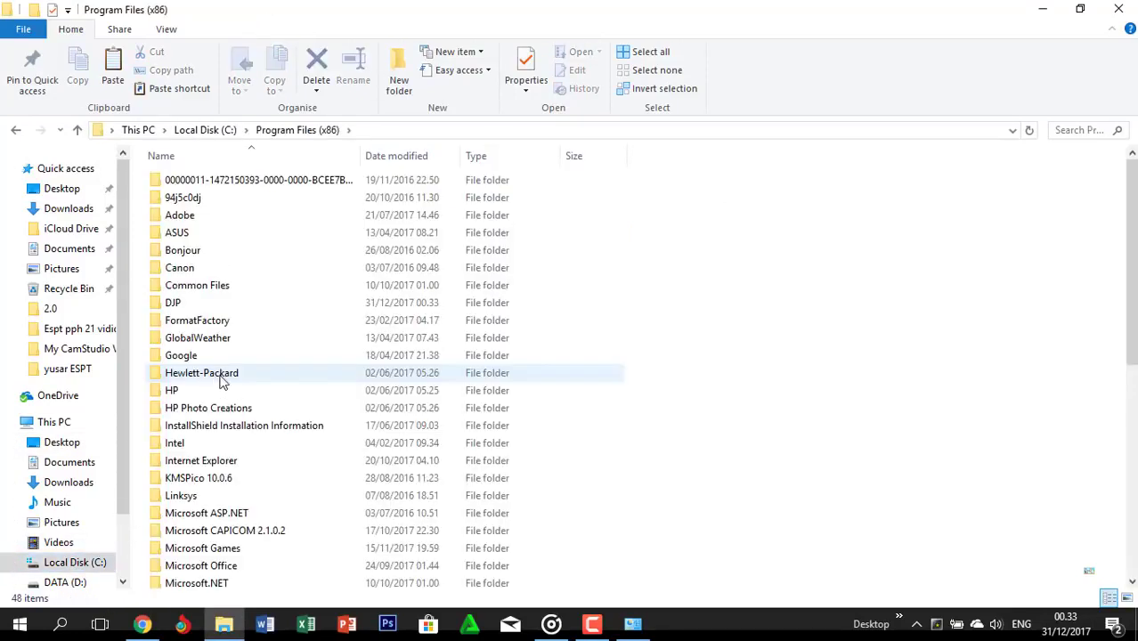
double_click(228, 304)
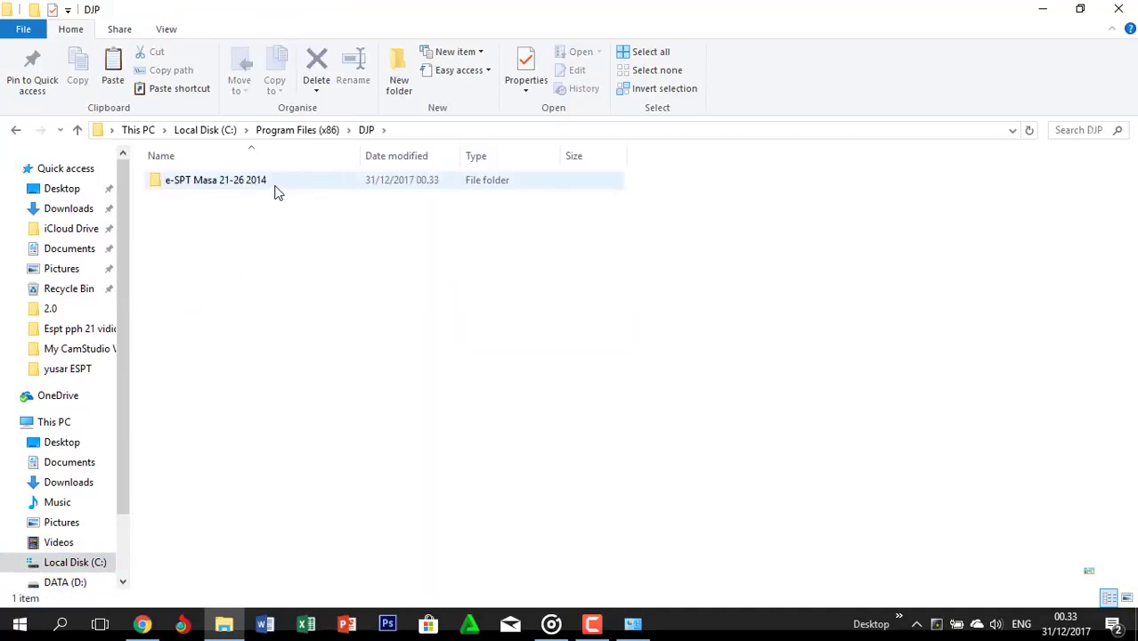
double_click(274, 188)
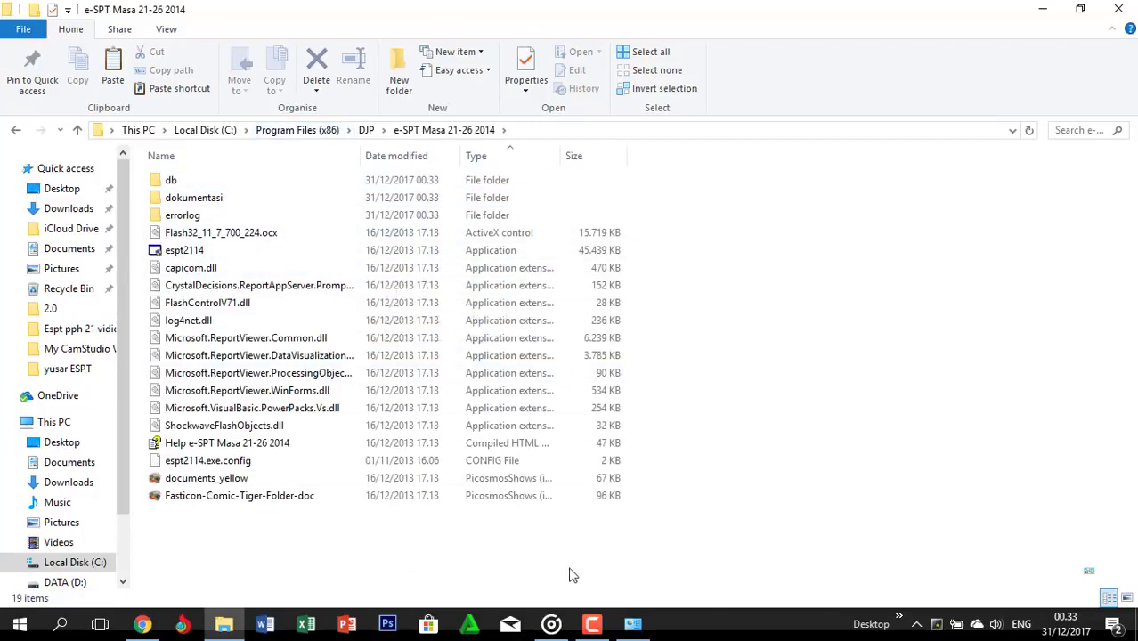
Return to Espt pph 21 vidio\2.0 and copy its three folders together with the setup and e-SPT package files
left_click(90, 339)
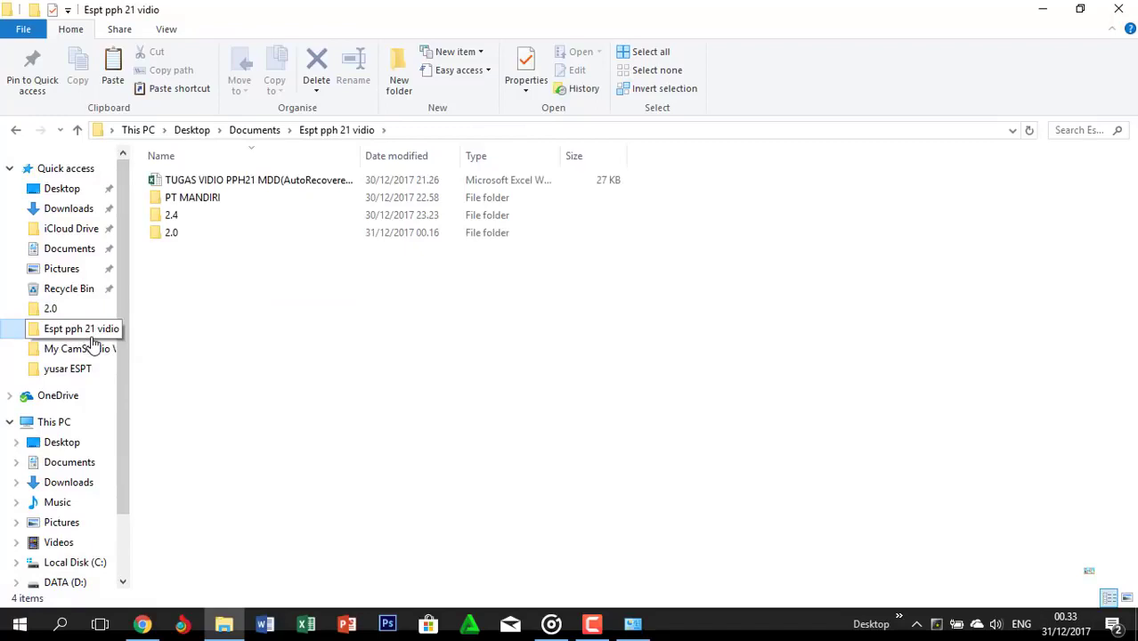
double_click(237, 239)
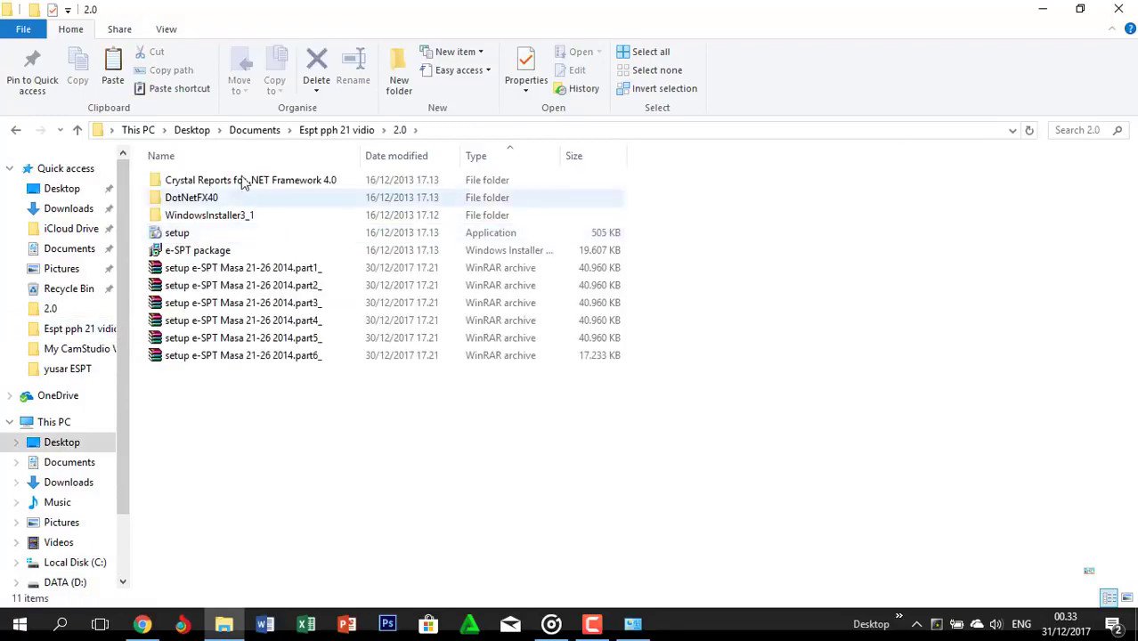
left_click(318, 182)
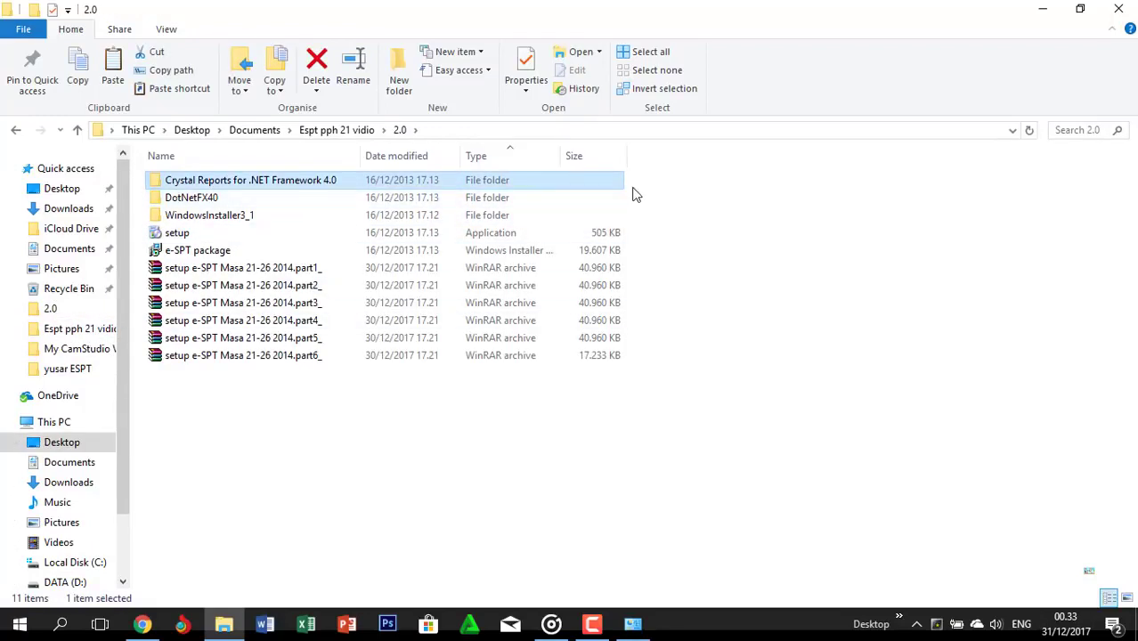
key("shift+Down")
key("shift+Down")
key("shift+Down")
key("shift+Down")
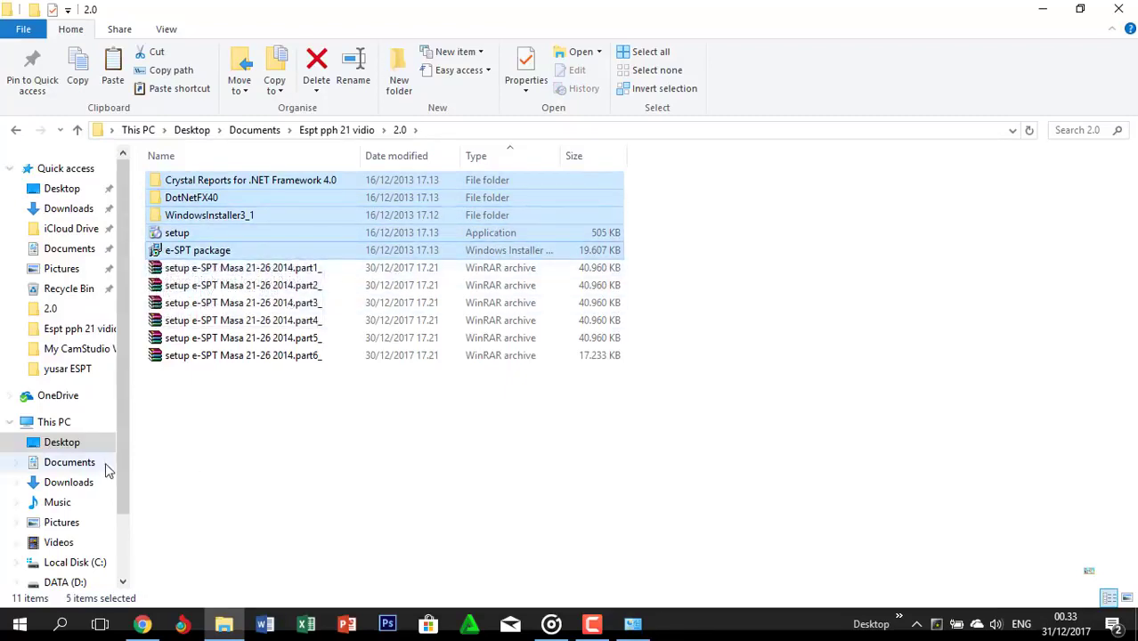
Paste the copied items into C:\Program Files (x86)\DJP\e-SPT Masa 21-26 2014, granting administrator permission for all current items
left_click(89, 562)
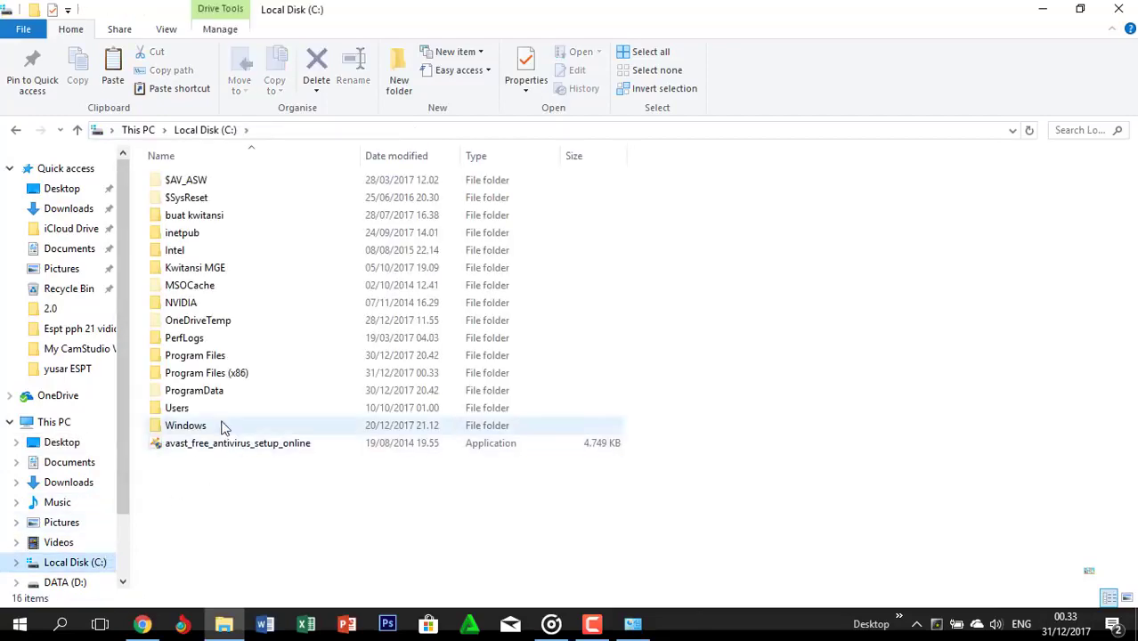
double_click(214, 374)
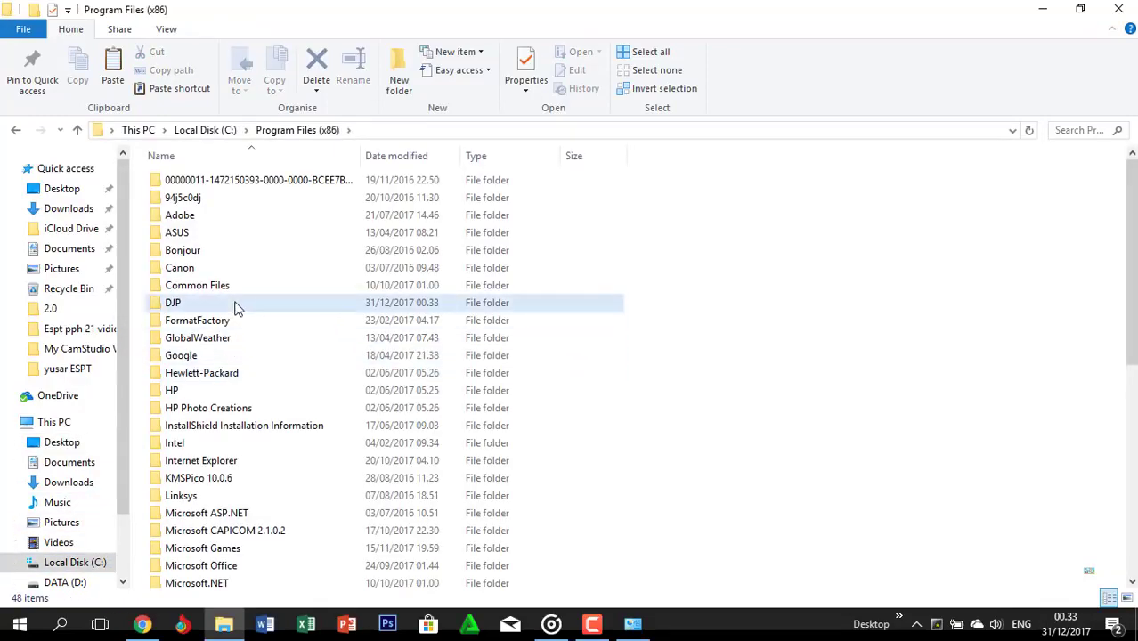
double_click(236, 305)
double_click(246, 184)
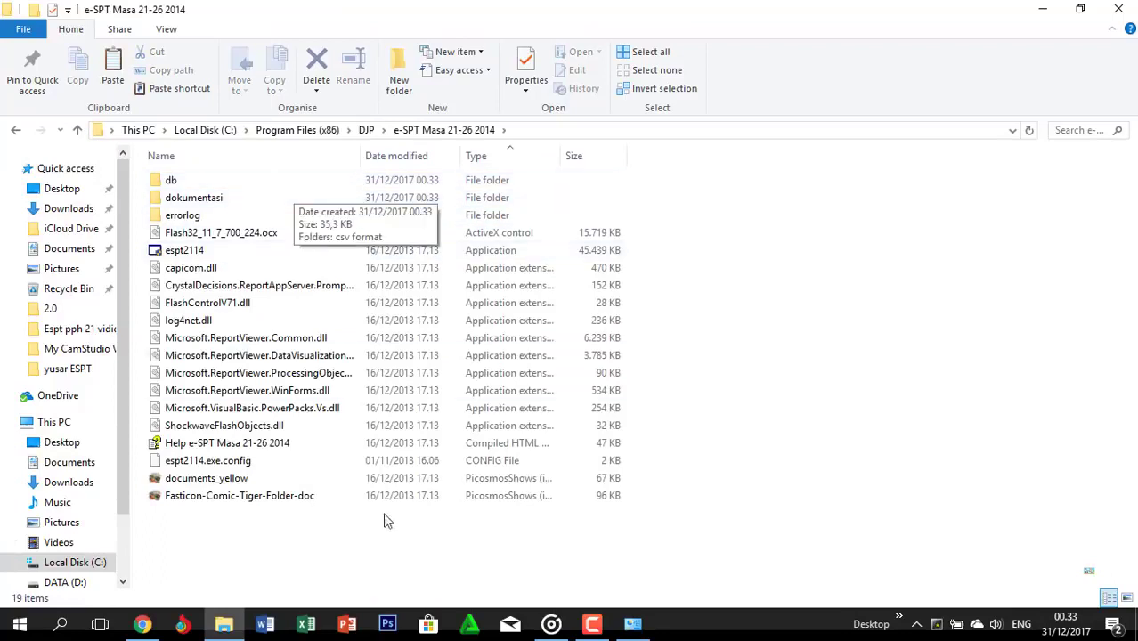
key("ctrl+v")
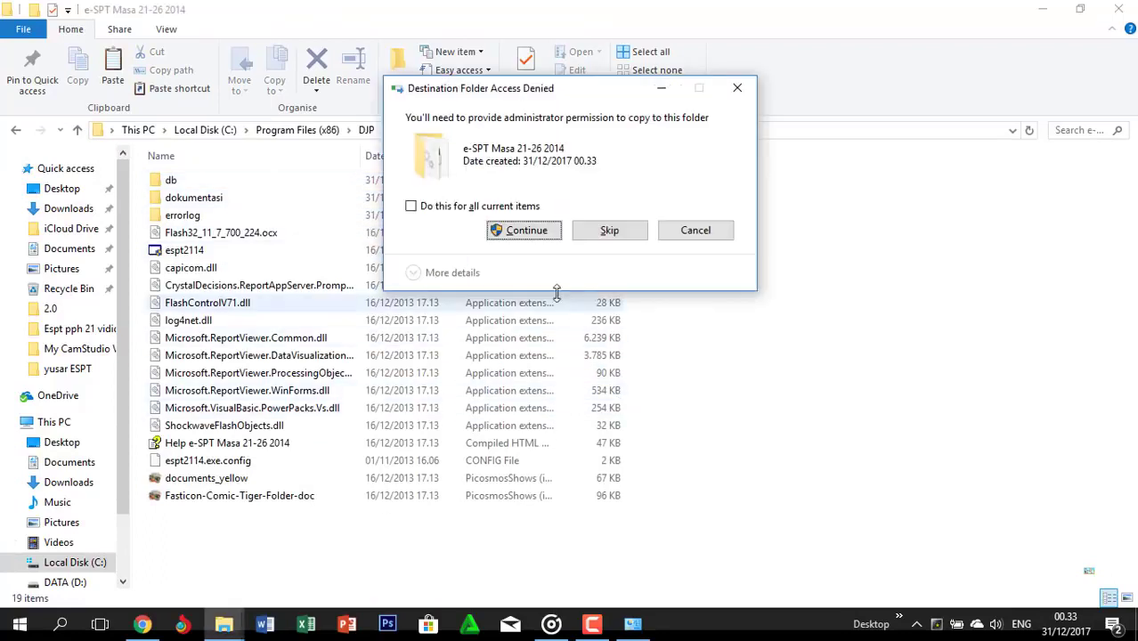
left_click(475, 211)
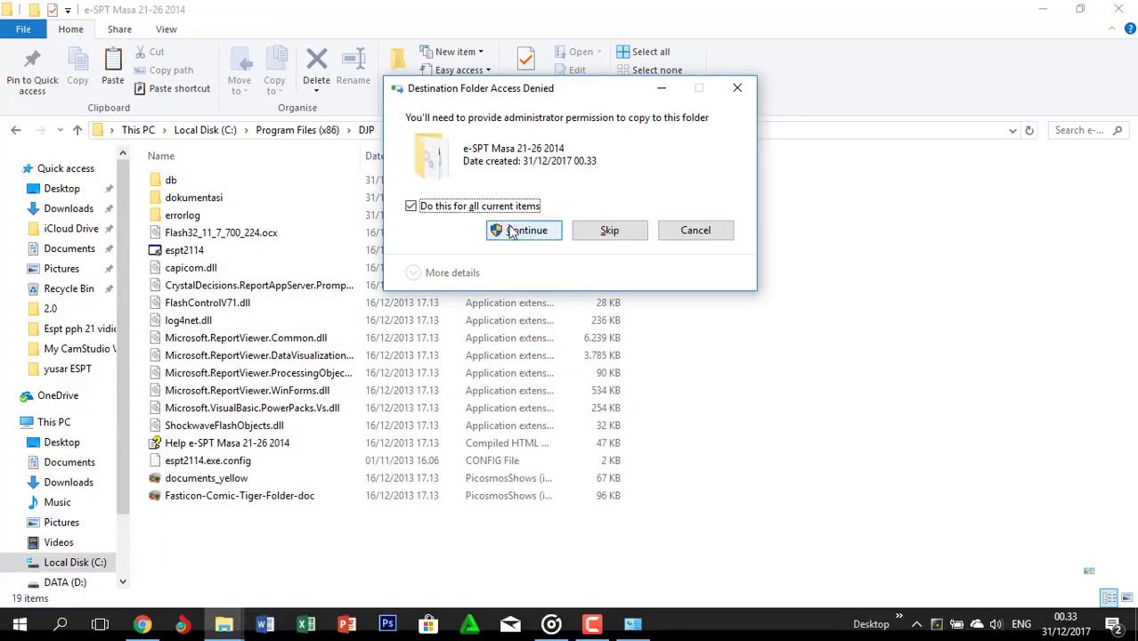
left_click(526, 231)
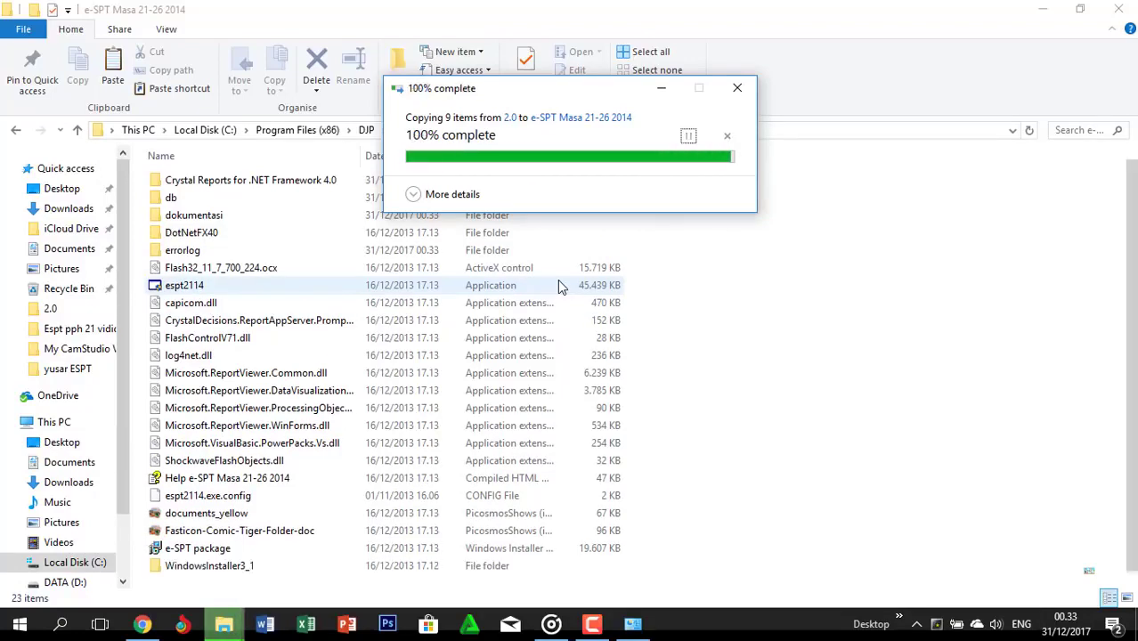
left_click(844, 404)
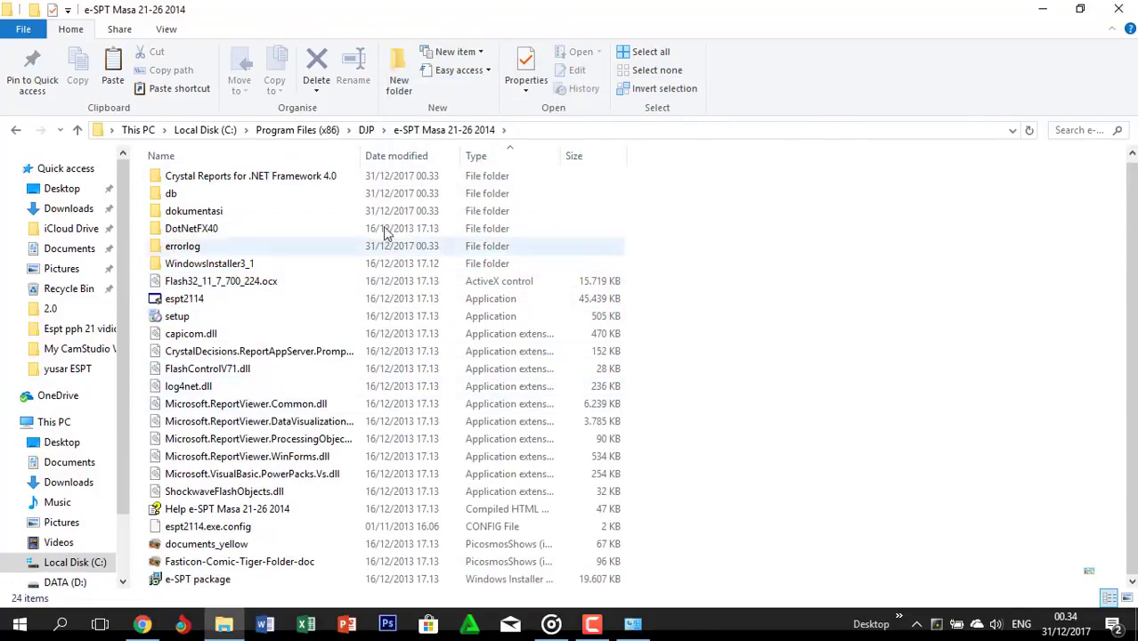
Install the 32-bit SAP Crystal Reports runtime from the Crystal Reports for .NET Framework 4.0 folder, accepting its license agreement
double_click(272, 184)
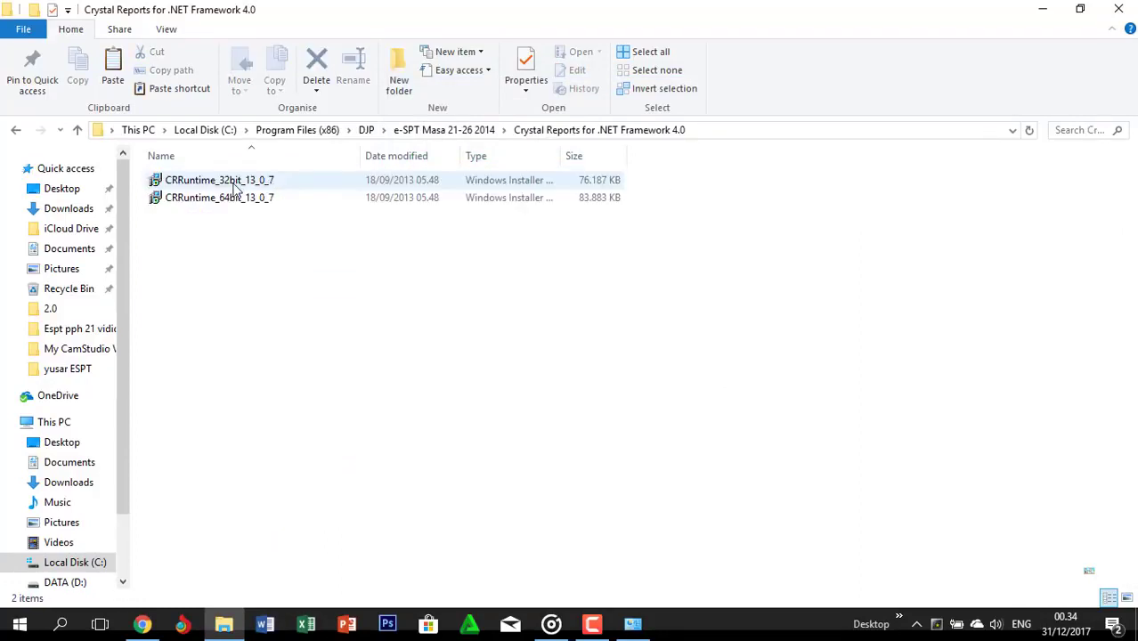
double_click(266, 183)
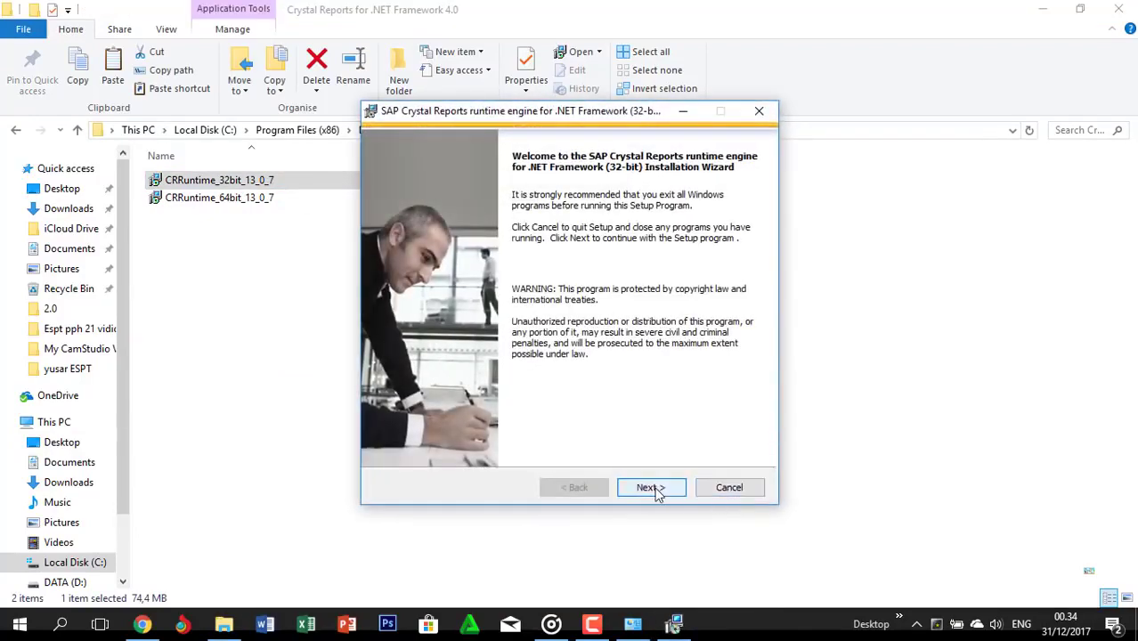
left_click(649, 488)
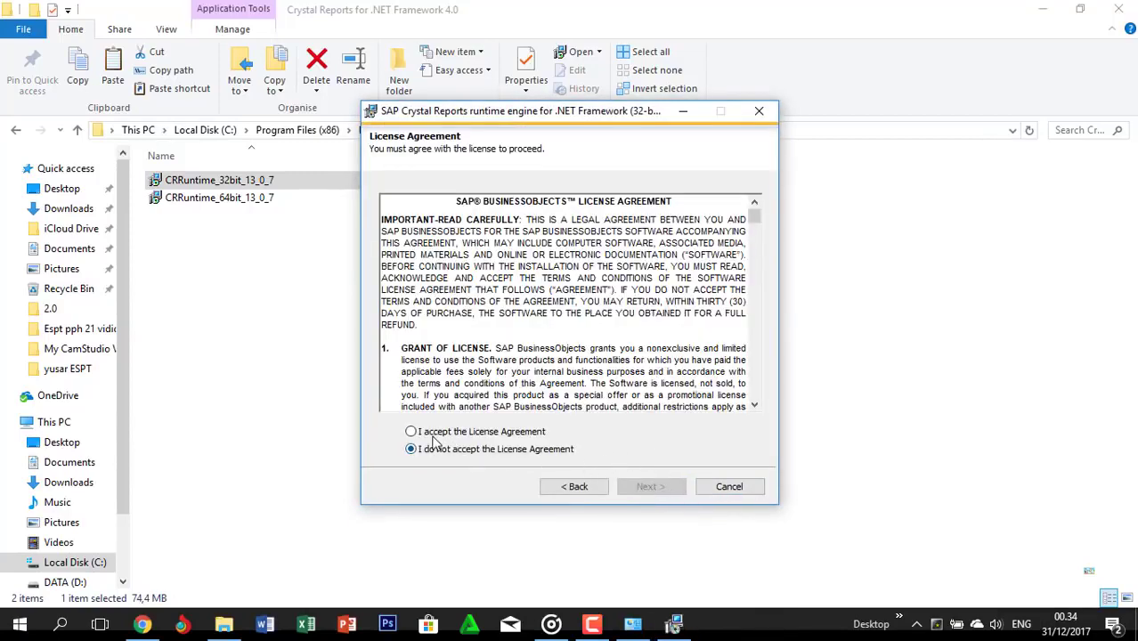
left_click(412, 432)
left_click(648, 483)
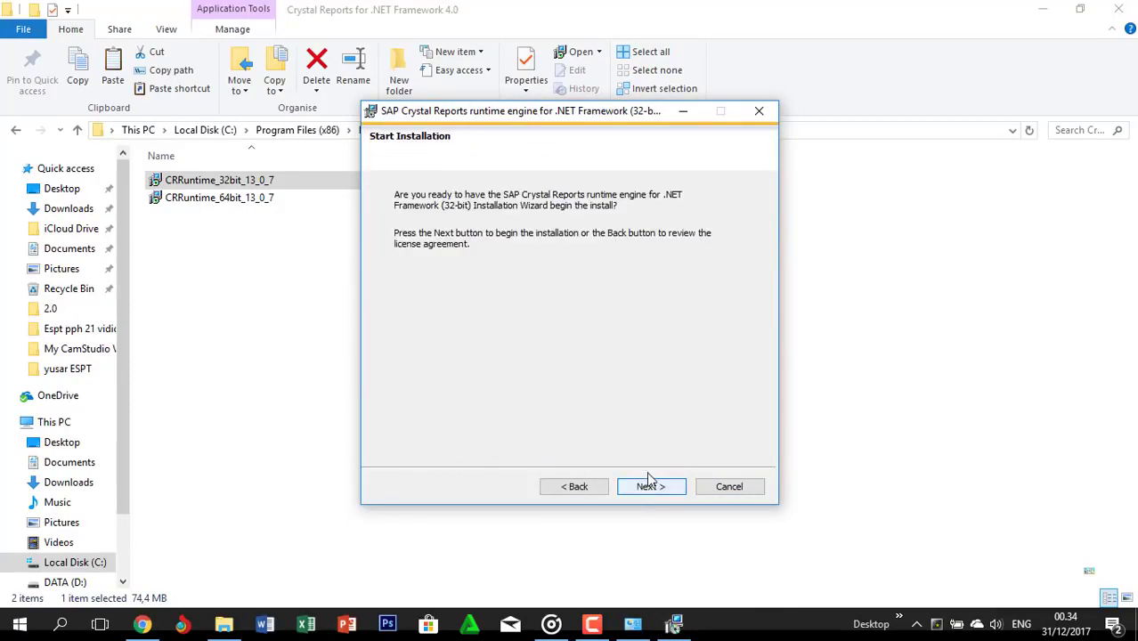
left_click(651, 482)
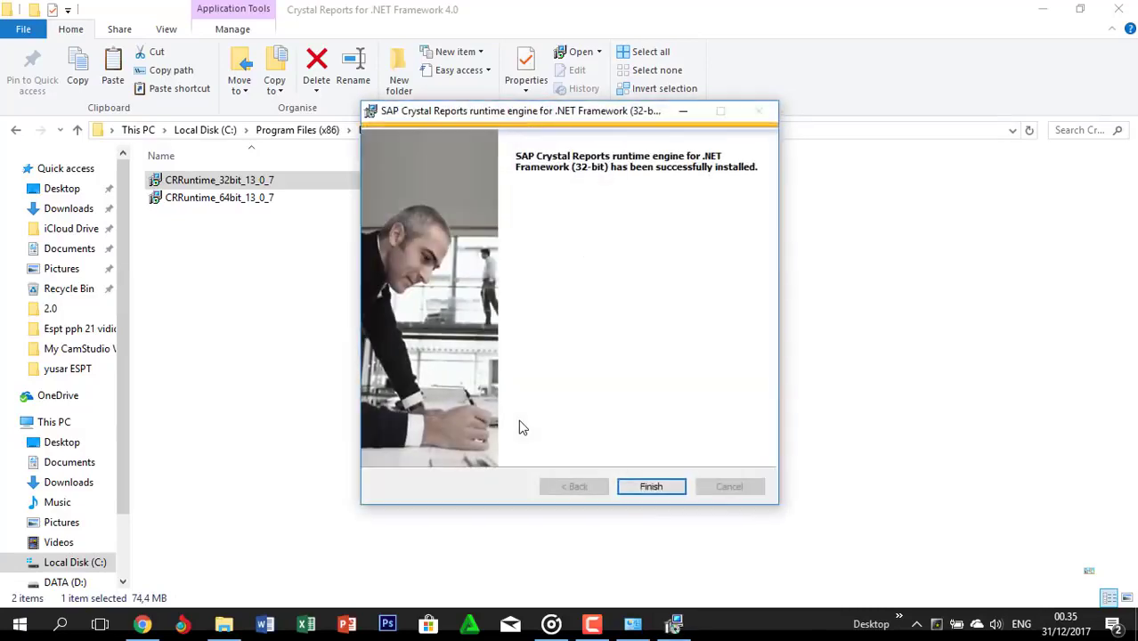
left_click(668, 487)
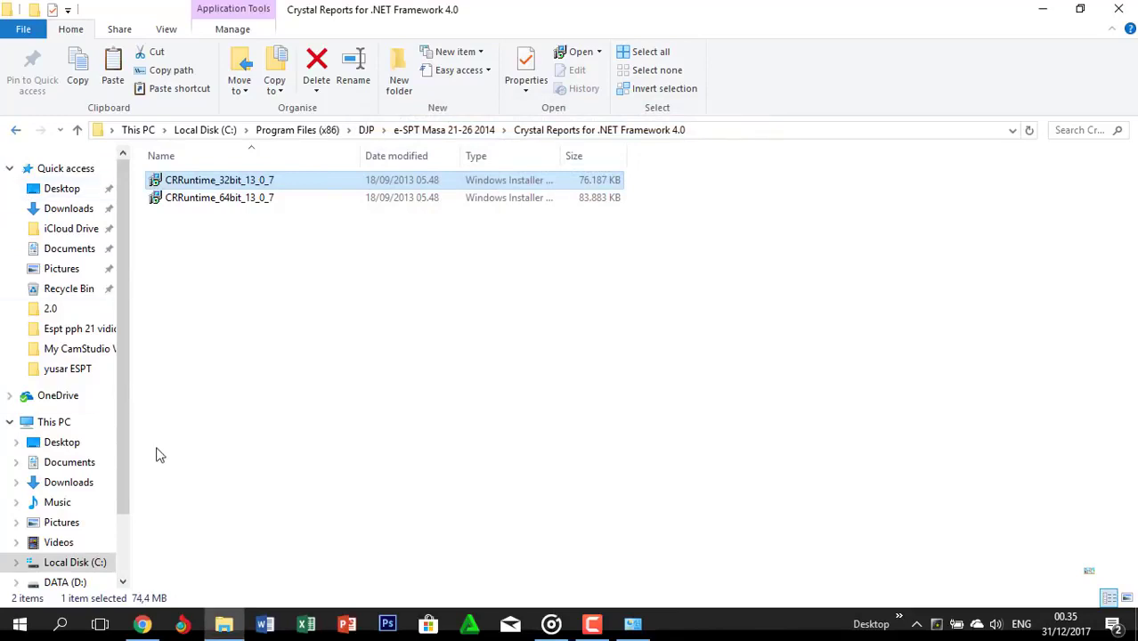
Copy the Debug folder from Espt pph 21 vidio\2.4 into C:\Program Files (x86)\DJP\e-SPT Masa 21-26 2014
left_click(82, 328)
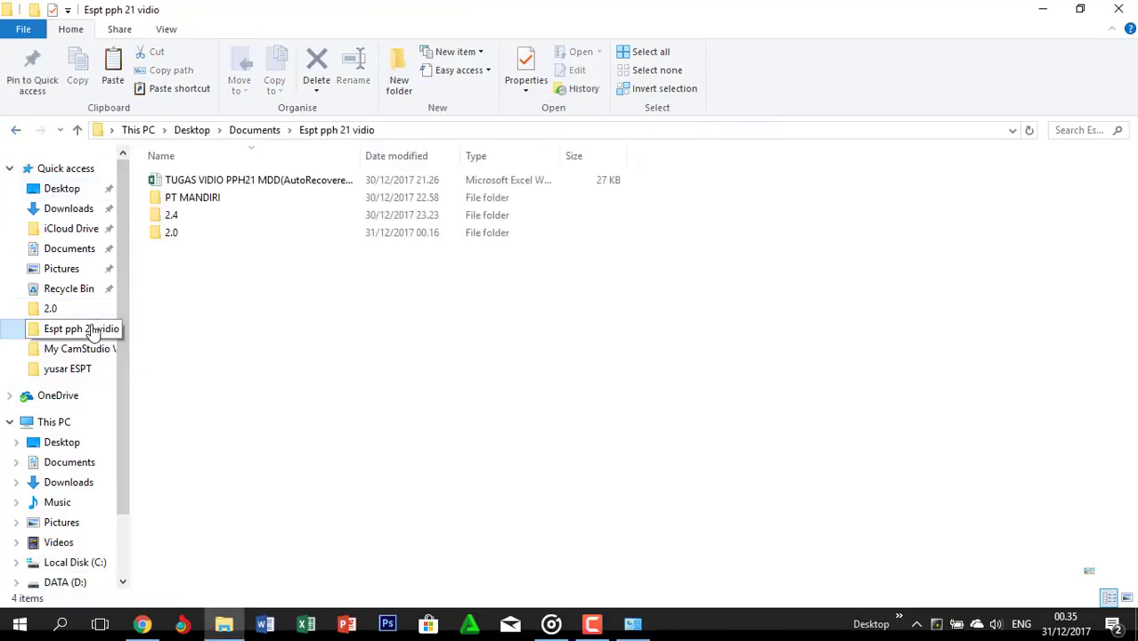
double_click(182, 222)
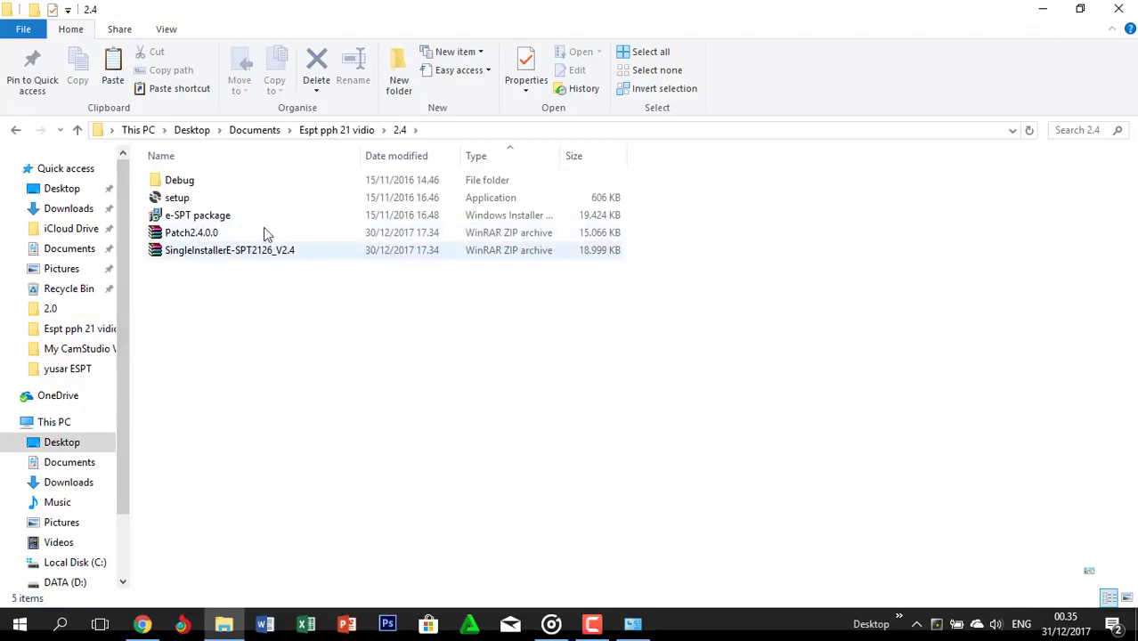
left_click(199, 181)
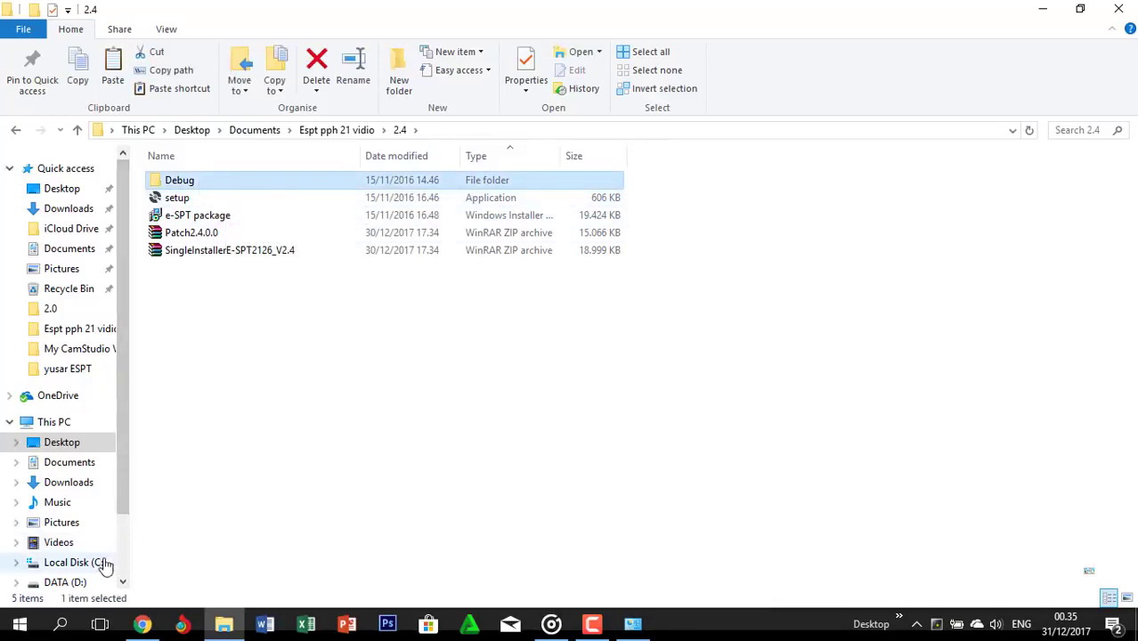
left_click(16, 131)
left_click(17, 131)
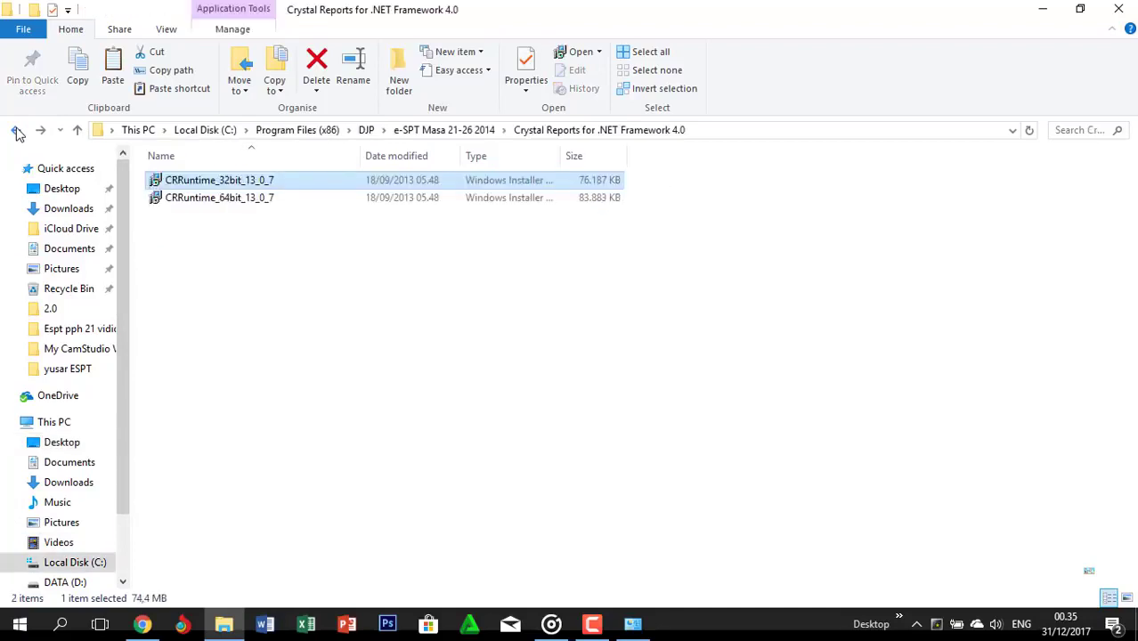
left_click(17, 131)
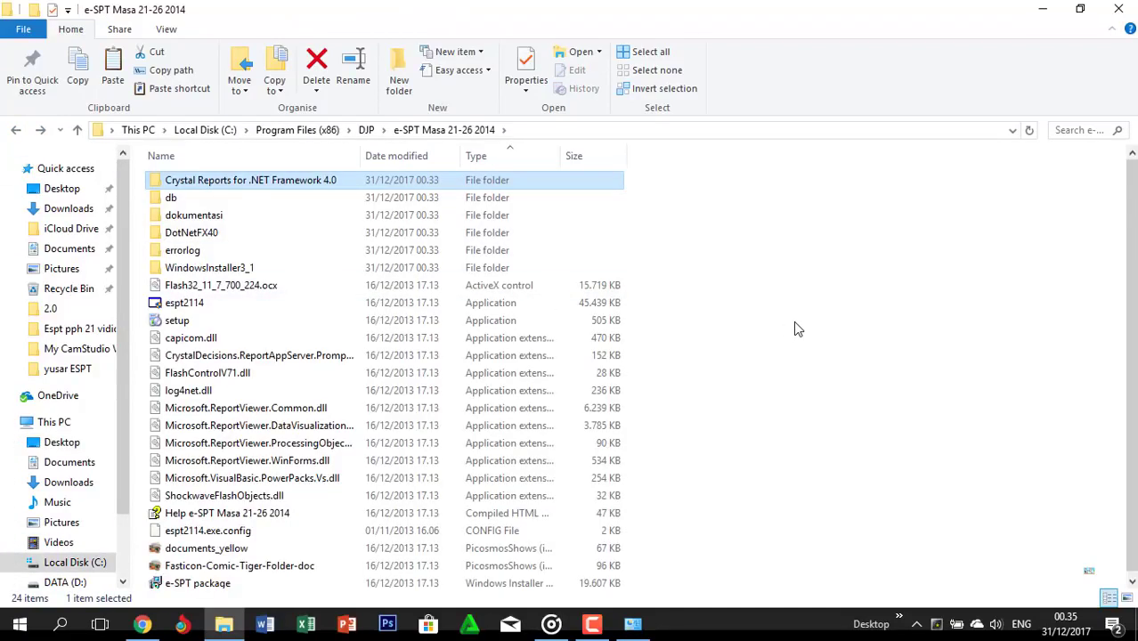
key("ctrl+v")
left_click(500, 201)
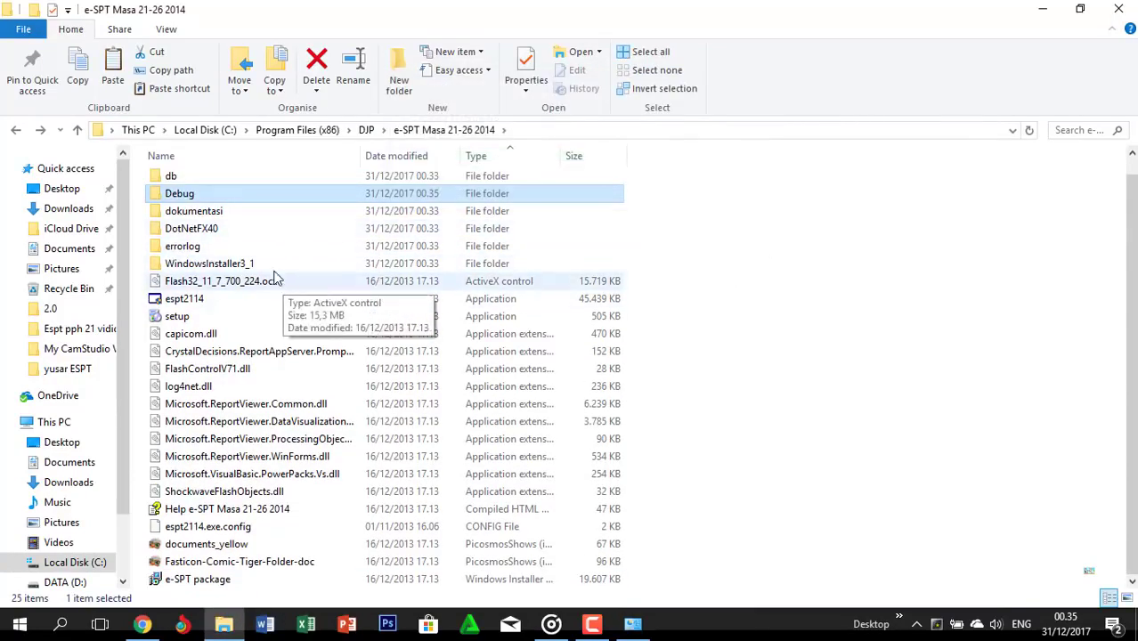
Return to Espt pph 21 vidio\2.4 and copy the setup and e-SPT package files
left_click(80, 331)
double_click(181, 215)
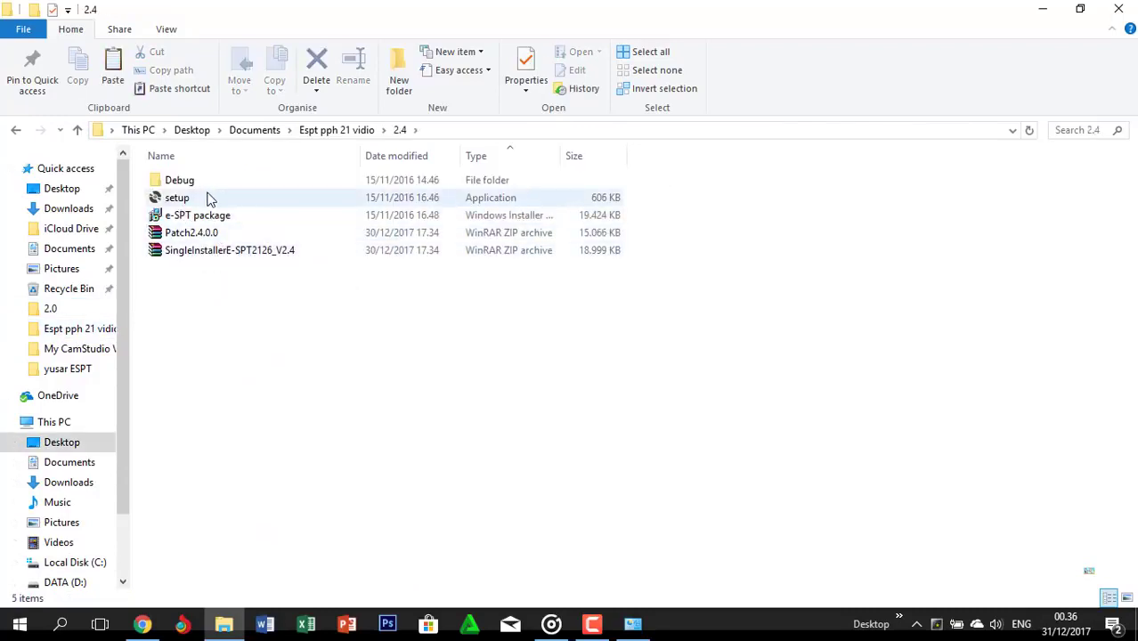
left_click(210, 197)
key("shift+Down")
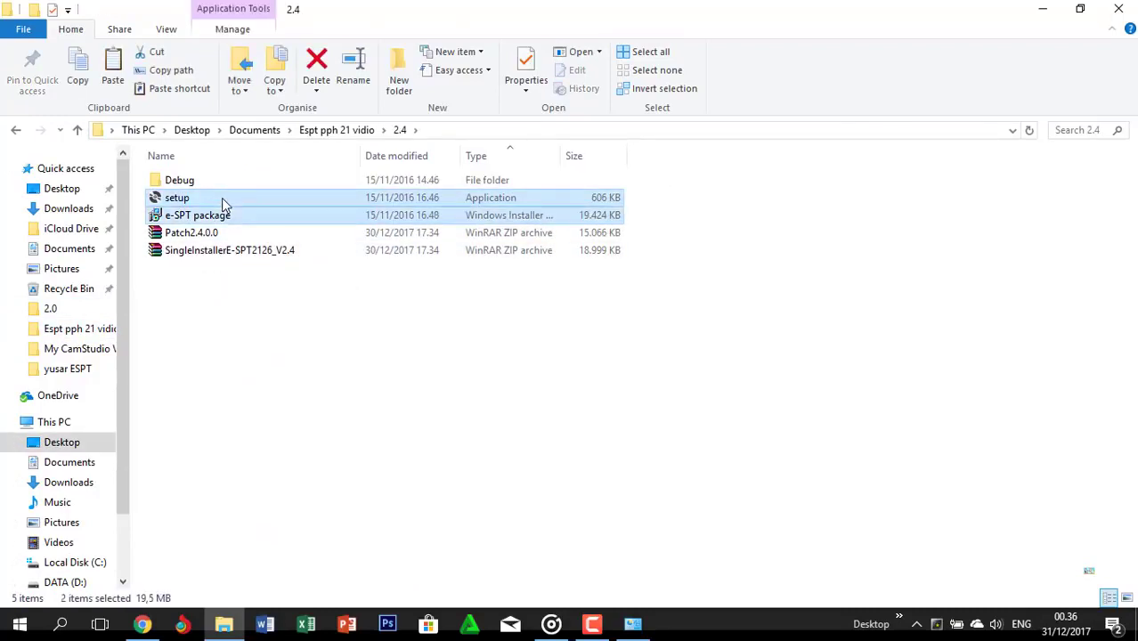
Paste the two files into C:\Program Files (x86)\DJP\e-SPT Masa 21-26 2014, replacing the existing ones and granting administrator permission for all current items
left_click(76, 562)
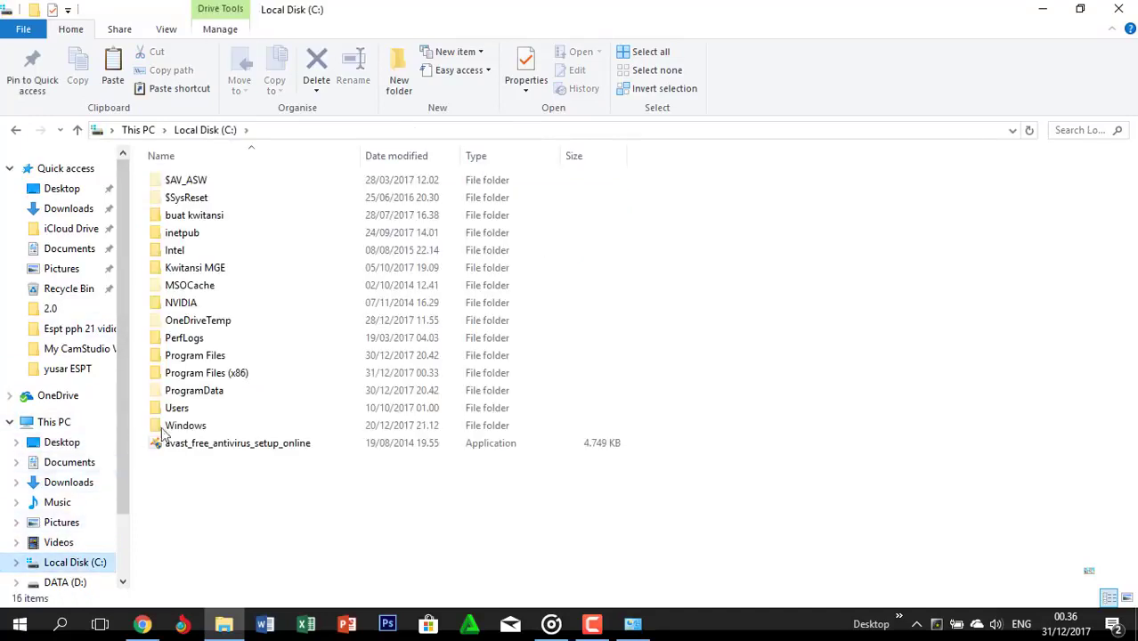
double_click(202, 373)
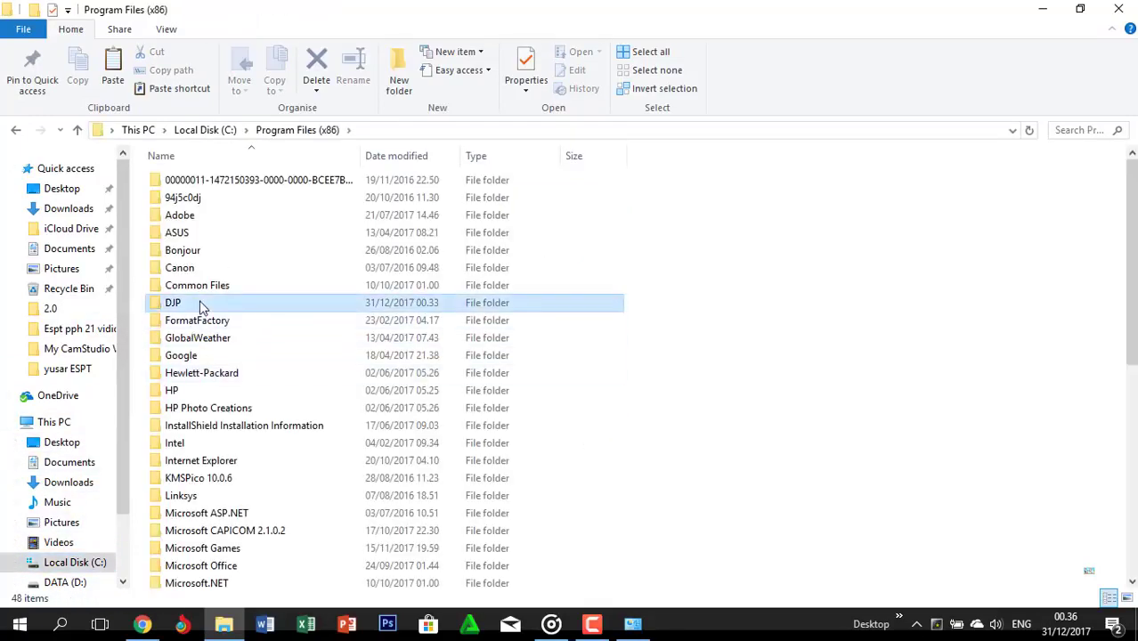
double_click(198, 305)
double_click(201, 184)
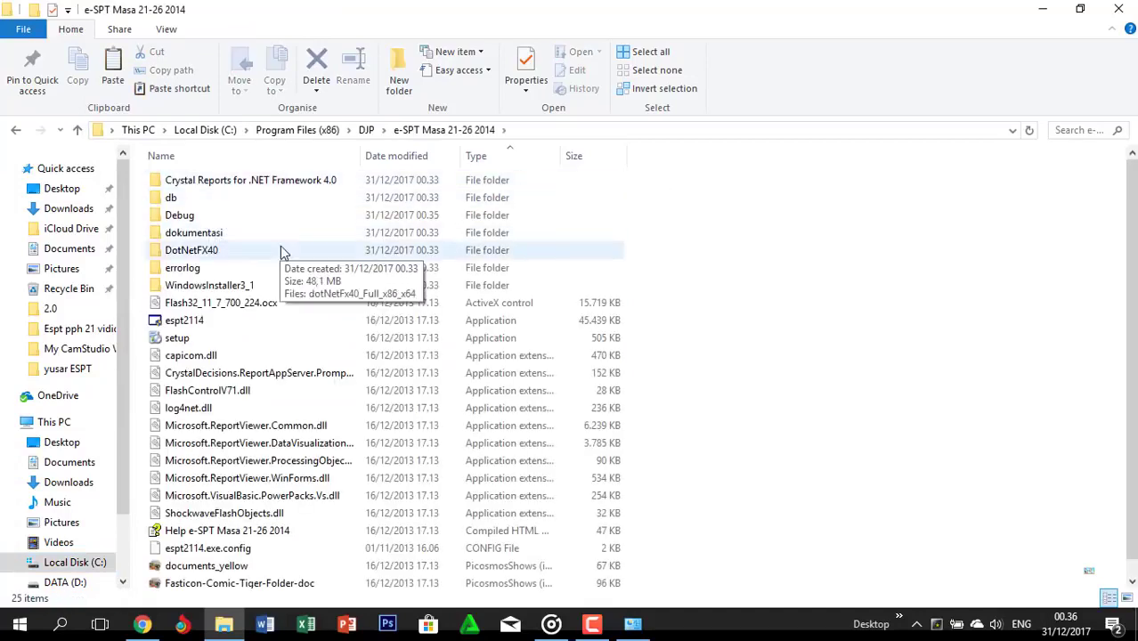
key("ctrl+v")
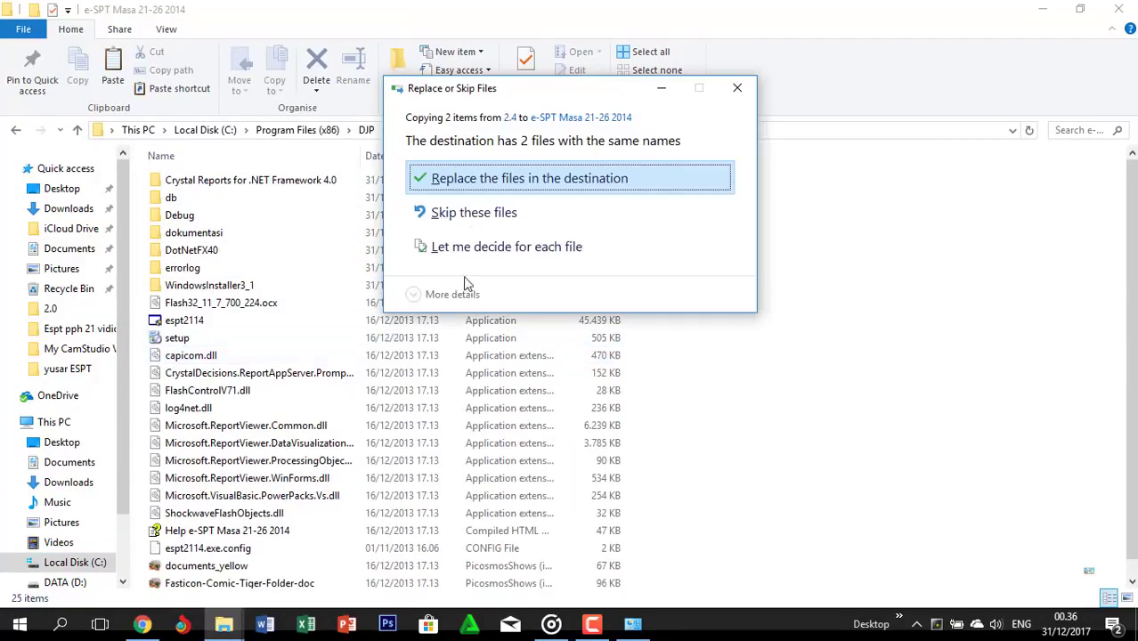
left_click(470, 181)
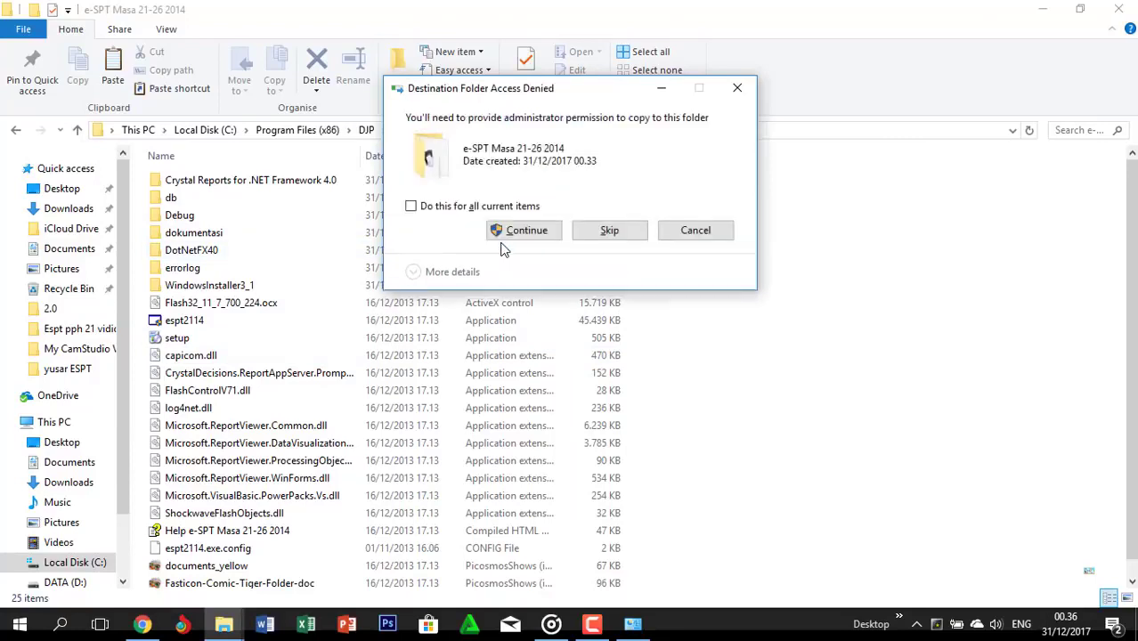
left_click(465, 207)
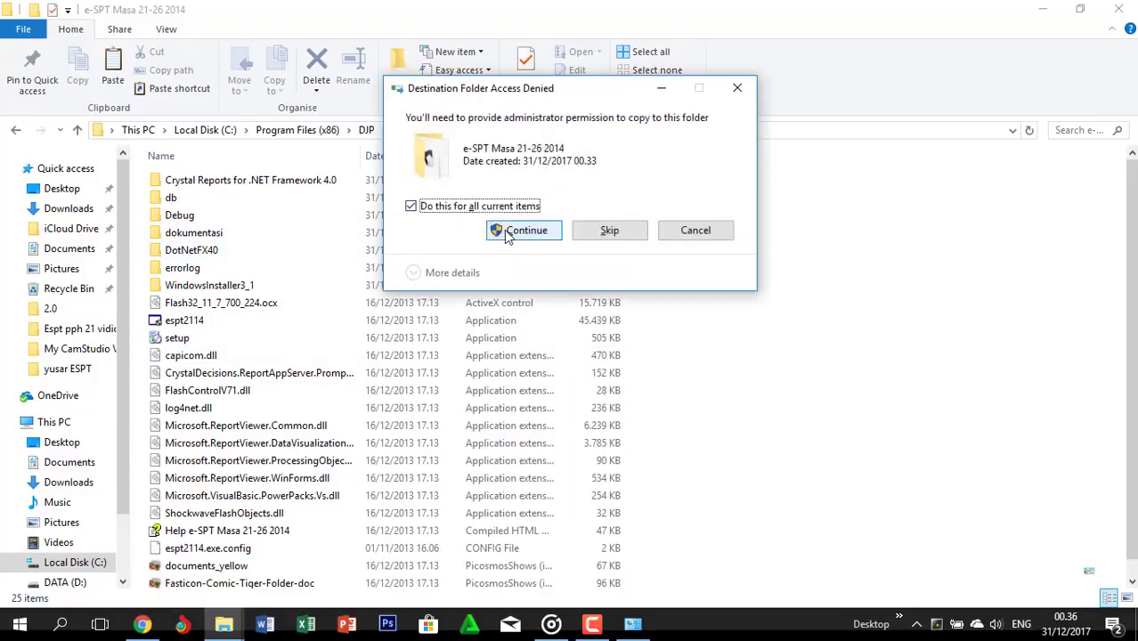
left_click(512, 234)
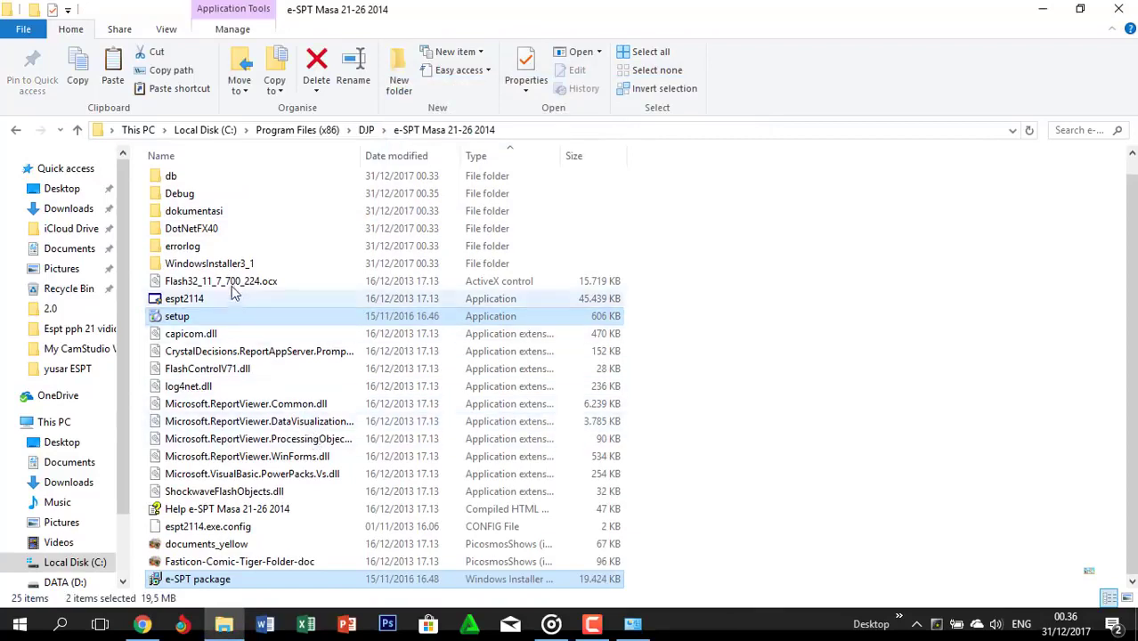
Copy espt2114 and Help e-SPT Masa 21-26 2014 from Debug\files into the e-SPT Masa 21-26 2014 folder, replacing the existing files with administrator permission
double_click(213, 192)
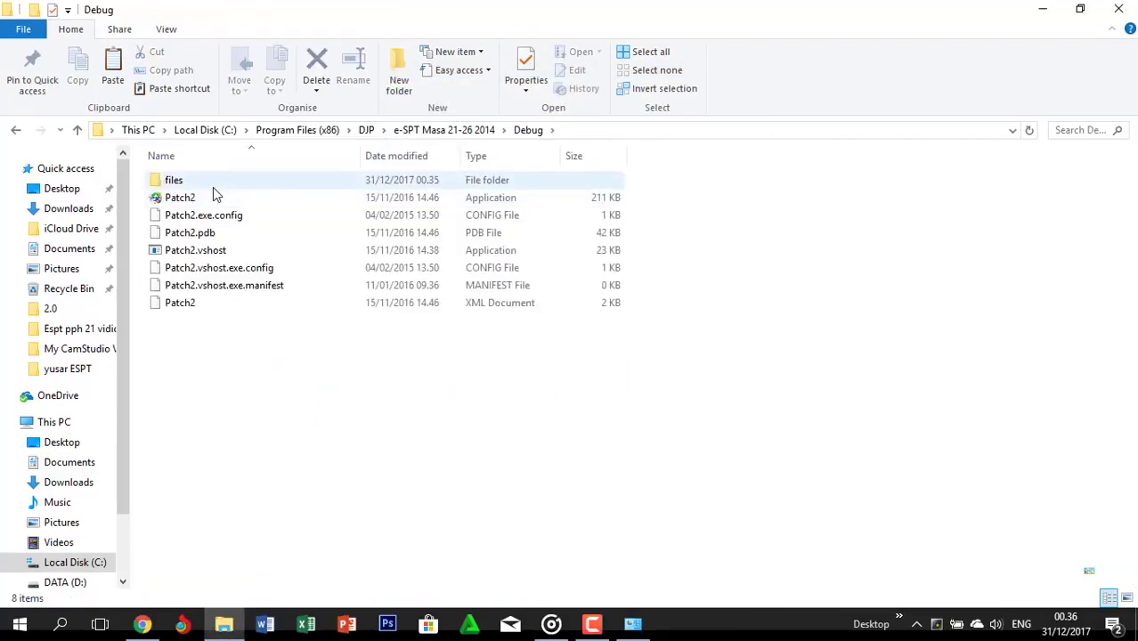
double_click(216, 182)
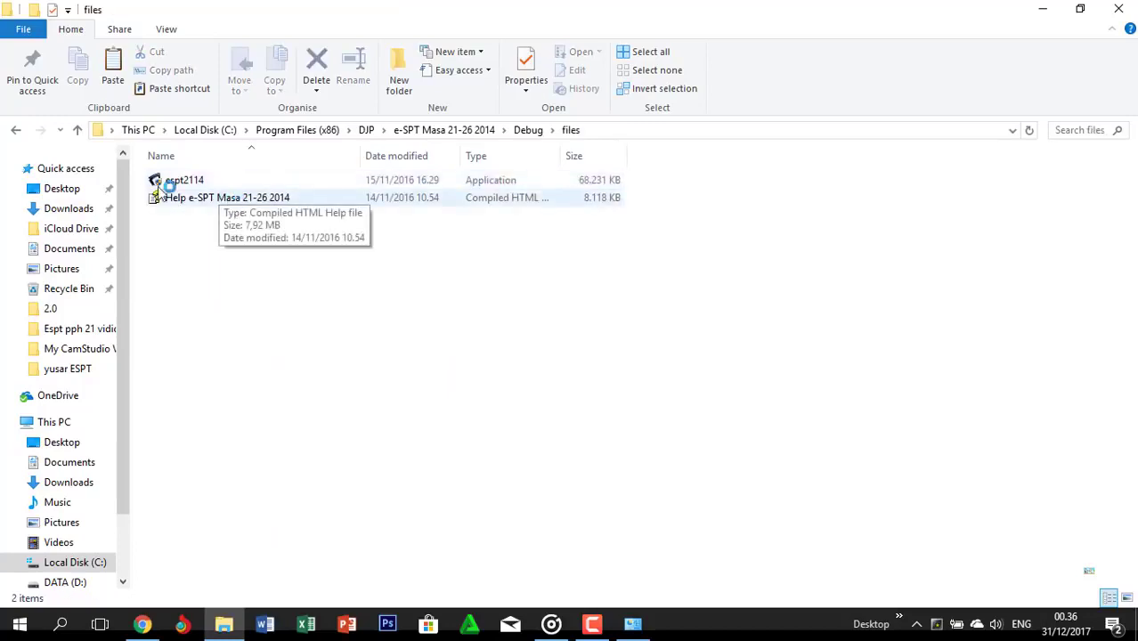
key("ctrl+a")
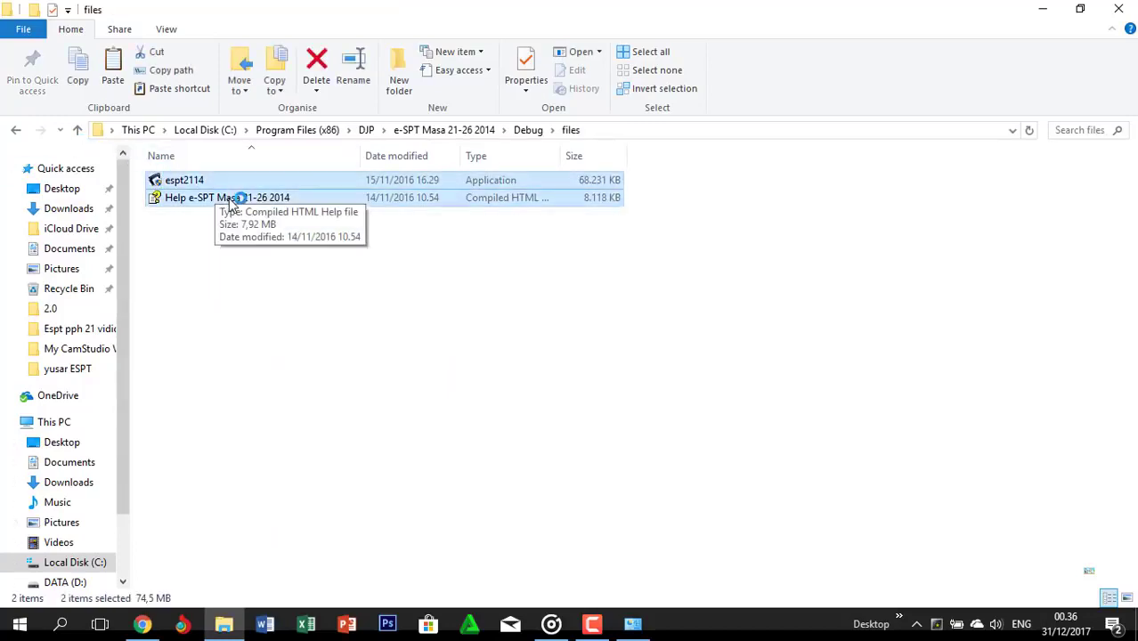
left_click(25, 131)
left_click(18, 131)
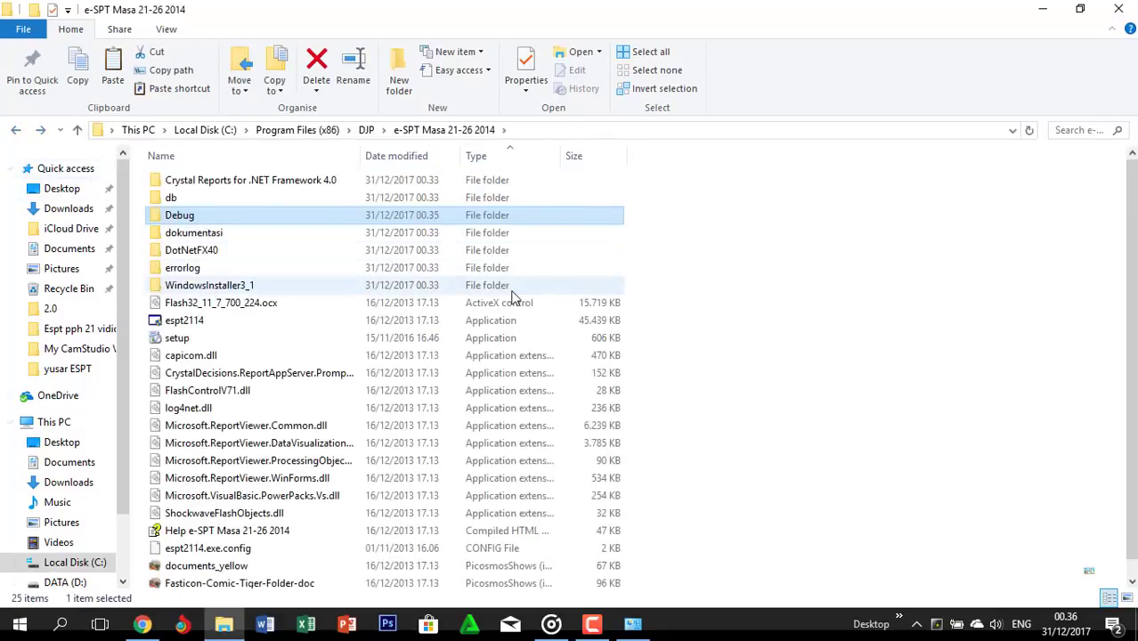
key("ctrl+v")
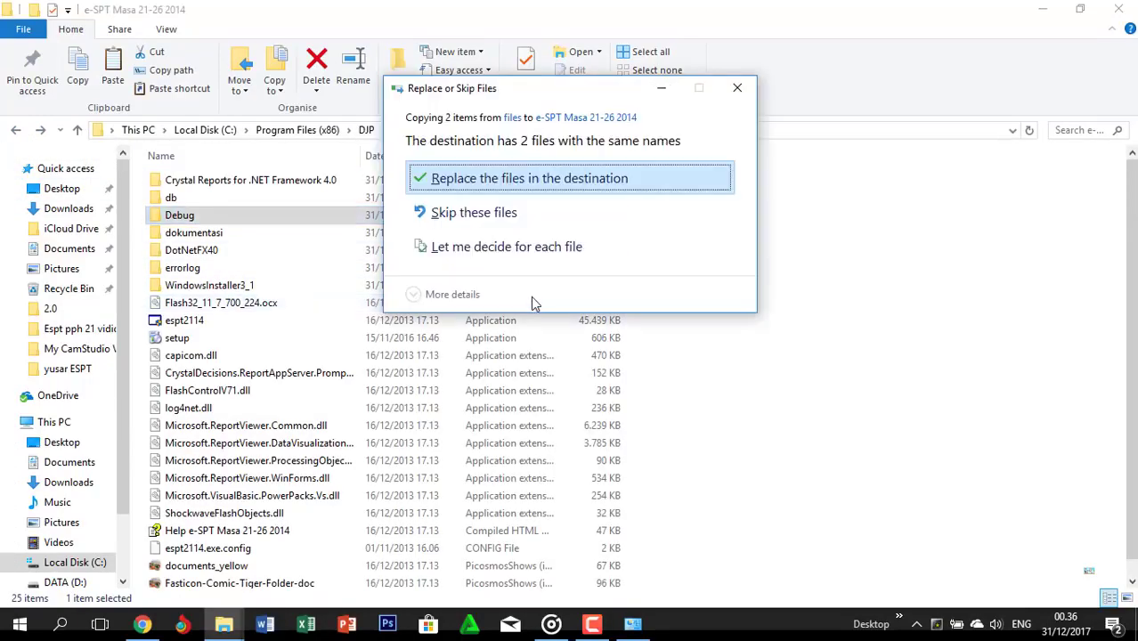
left_click(496, 180)
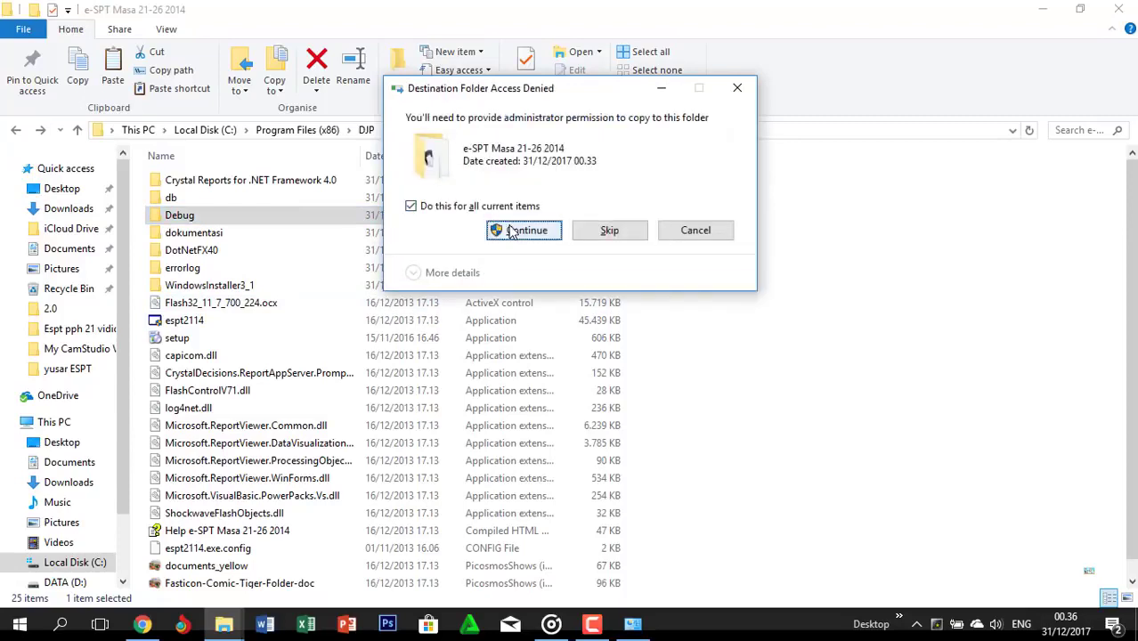
left_click(522, 230)
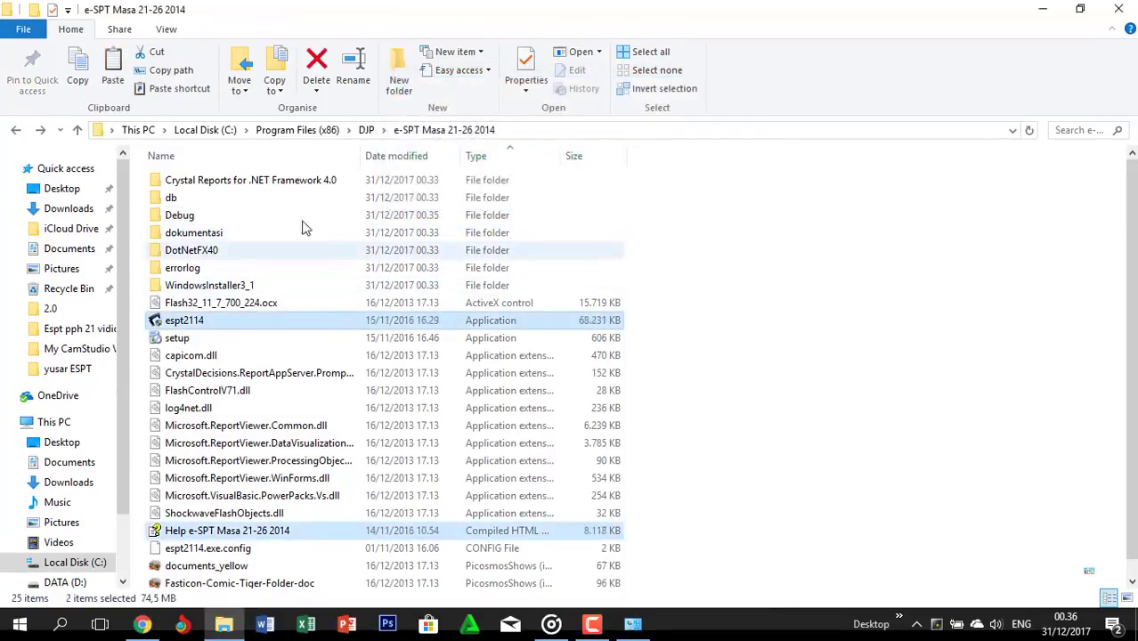
Open the Debug folder and copy all seven Patch2 files, leaving out the files subfolder
left_click(260, 221)
double_click(260, 220)
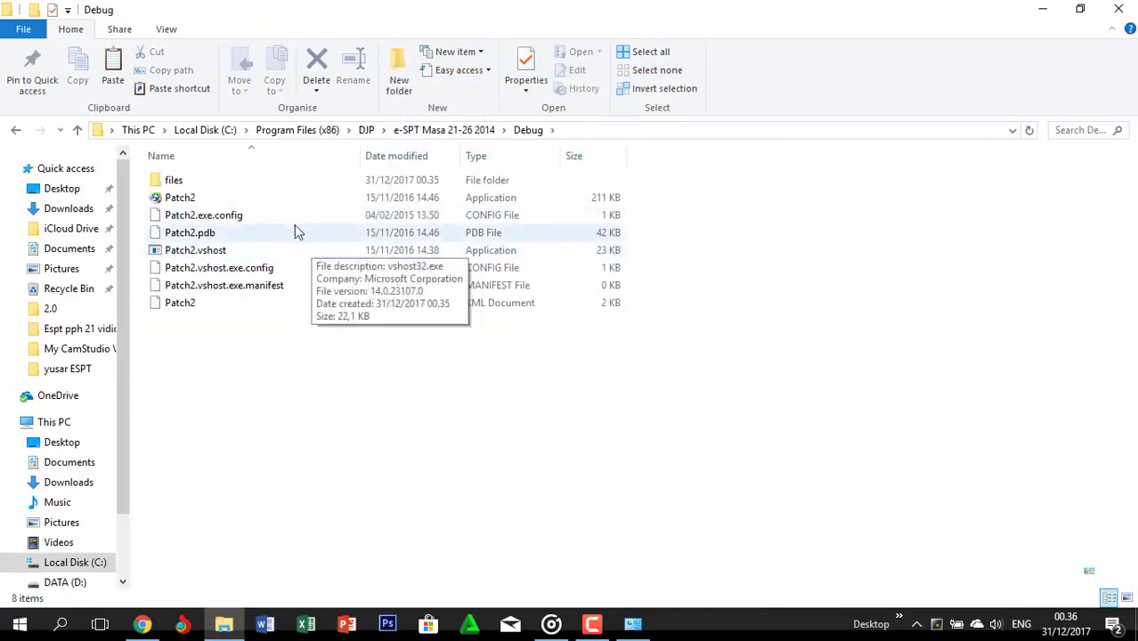
left_click(280, 196)
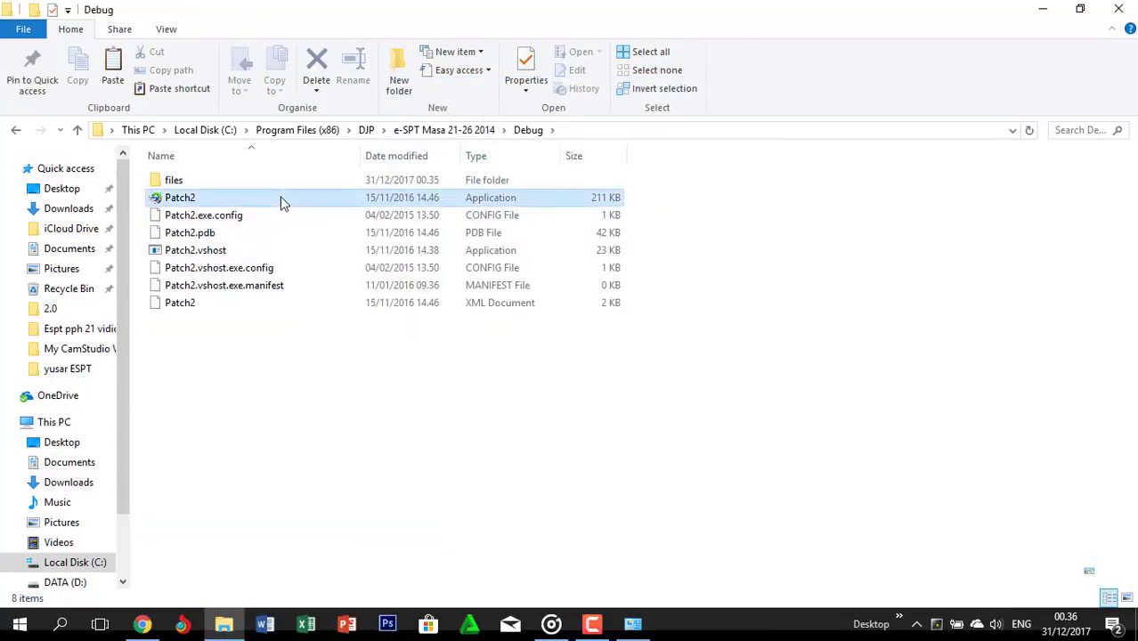
key("shift+Down")
key("shift+Down")
key("shift+Down")
key("shift+Down")
key("shift+Down")
key("shift+Down")
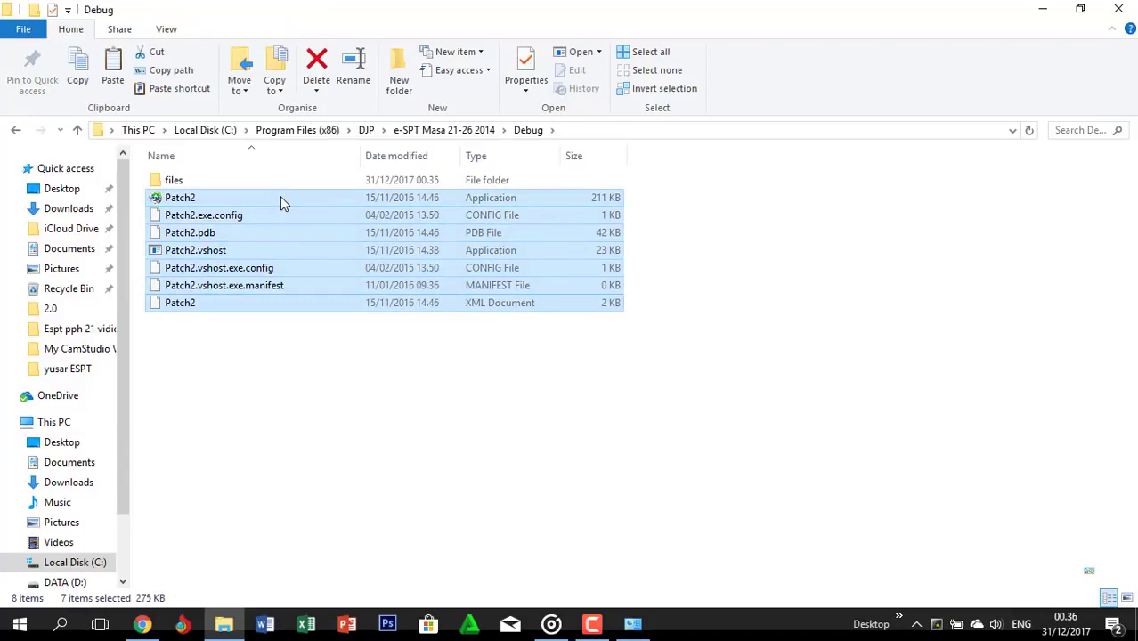
Paste the Patch2 files into the e-SPT Masa 21-26 2014 folder, granting administrator permission for all current items
left_click(15, 130)
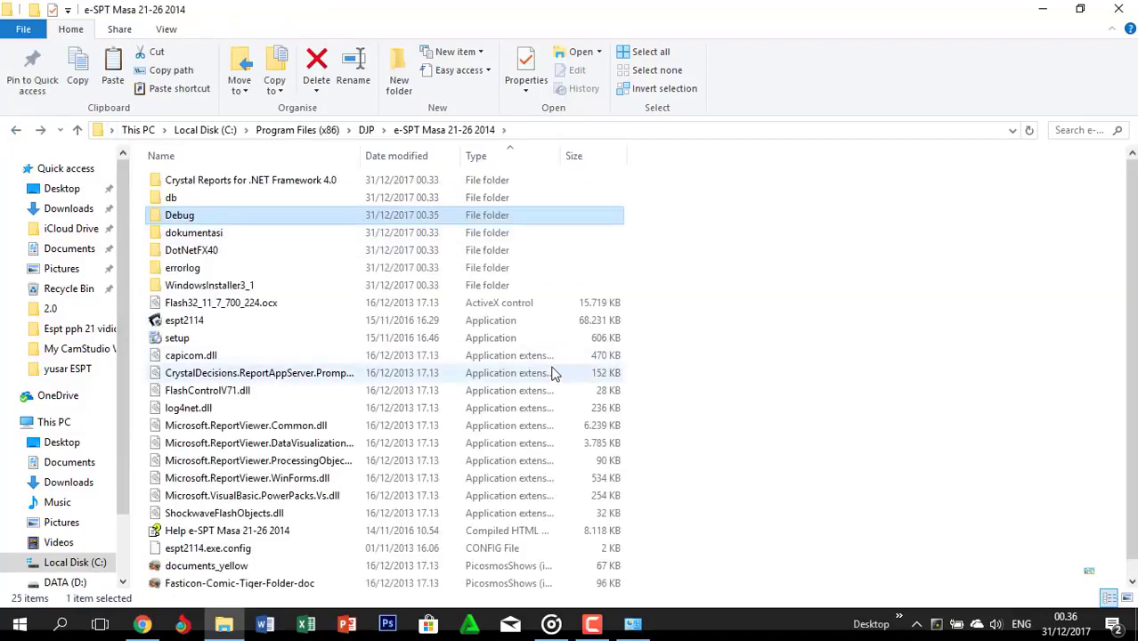
key("ctrl+v")
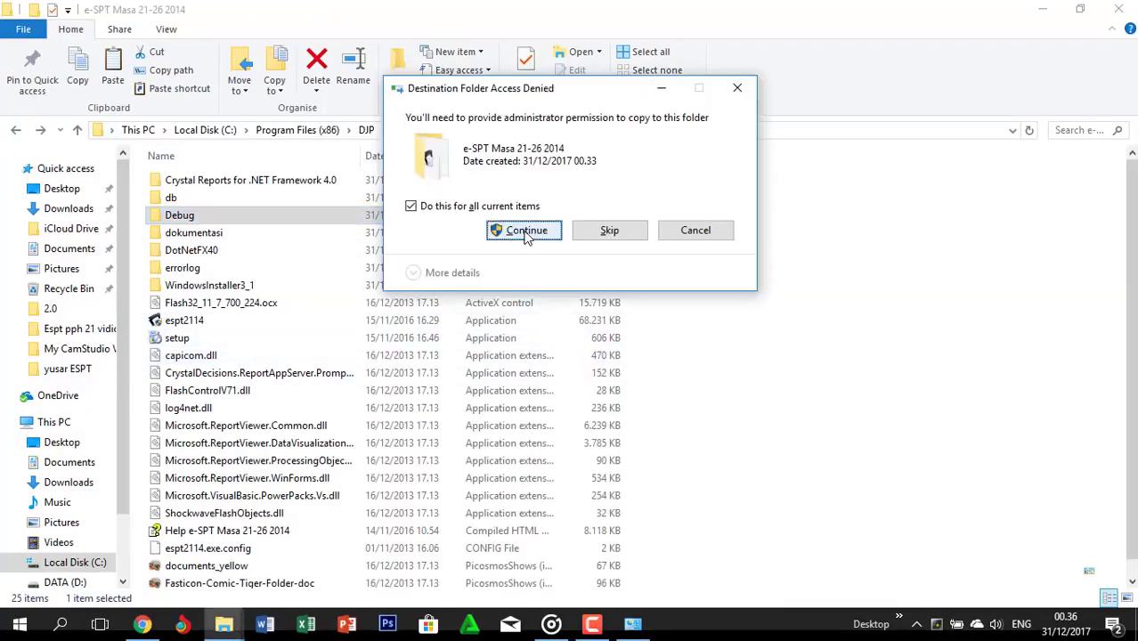
left_click(525, 233)
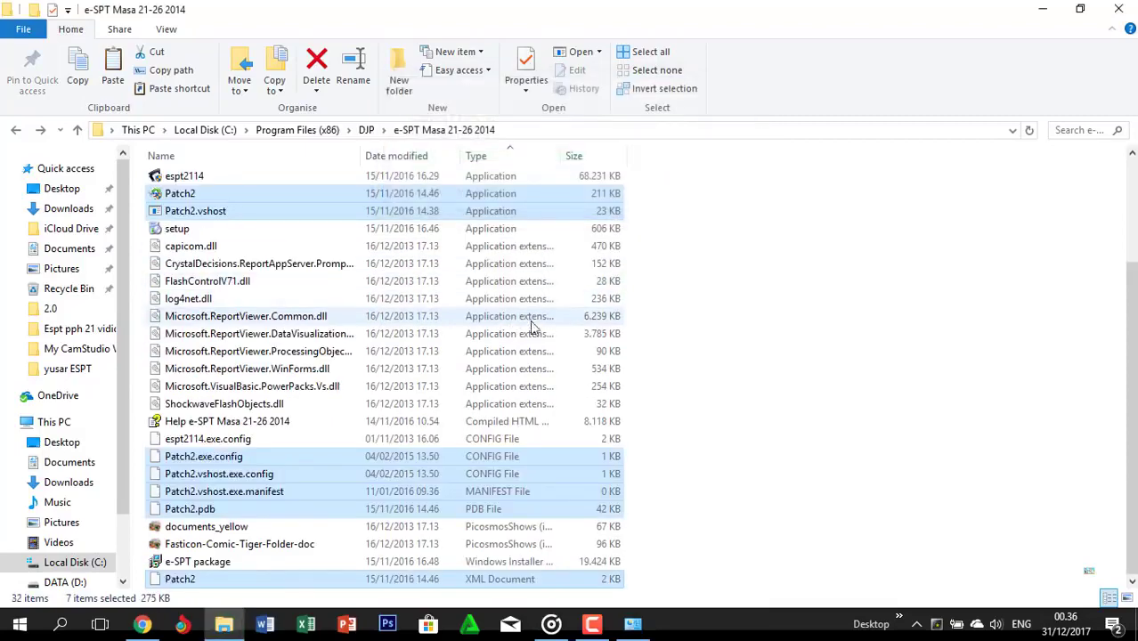
scroll(458, 408, "up", 3)
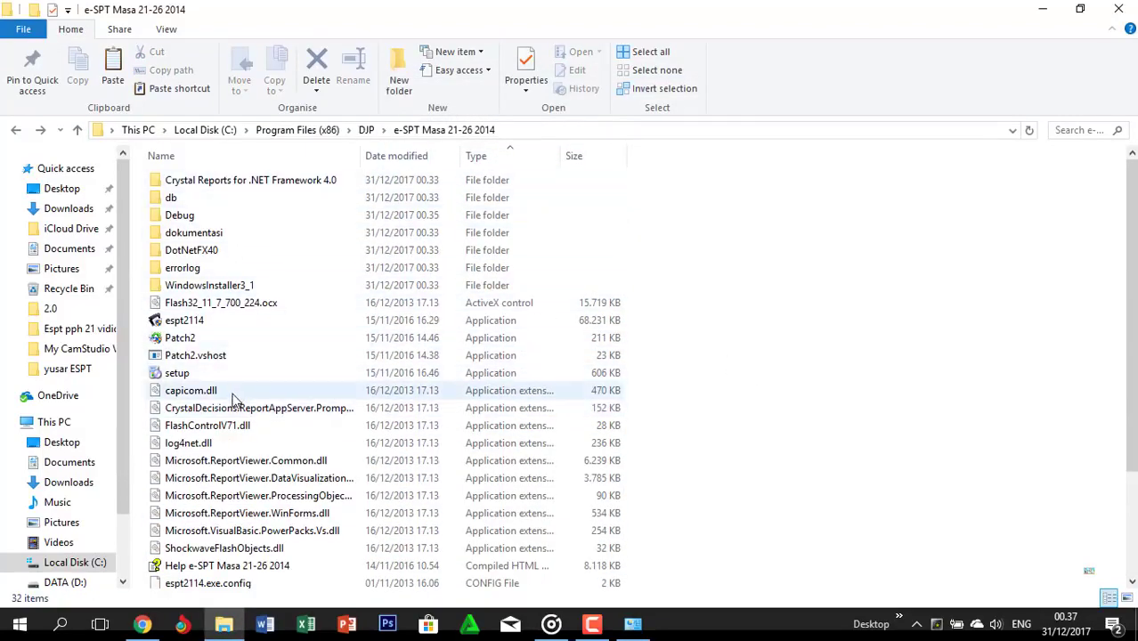
Run the e-SPT package installer and install e-SPT Masa 21-26 2014 into C:\Program Files (x86)\DJP\e-SPT Masa 21-26 2014 with the Just me option
scroll(253, 405, "down", 3)
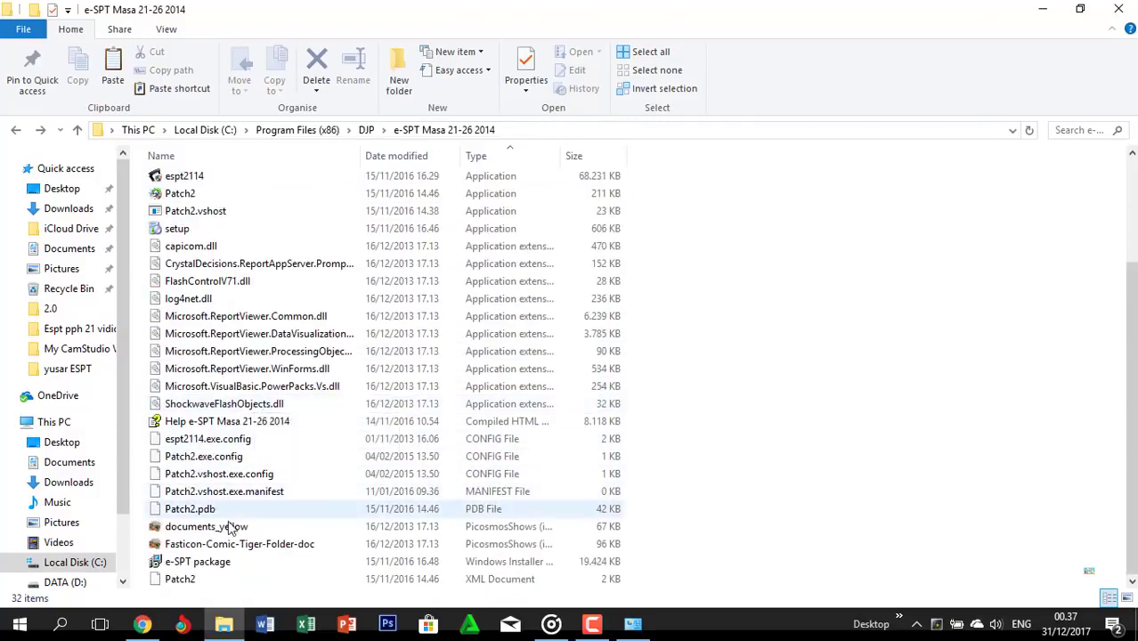
double_click(230, 564)
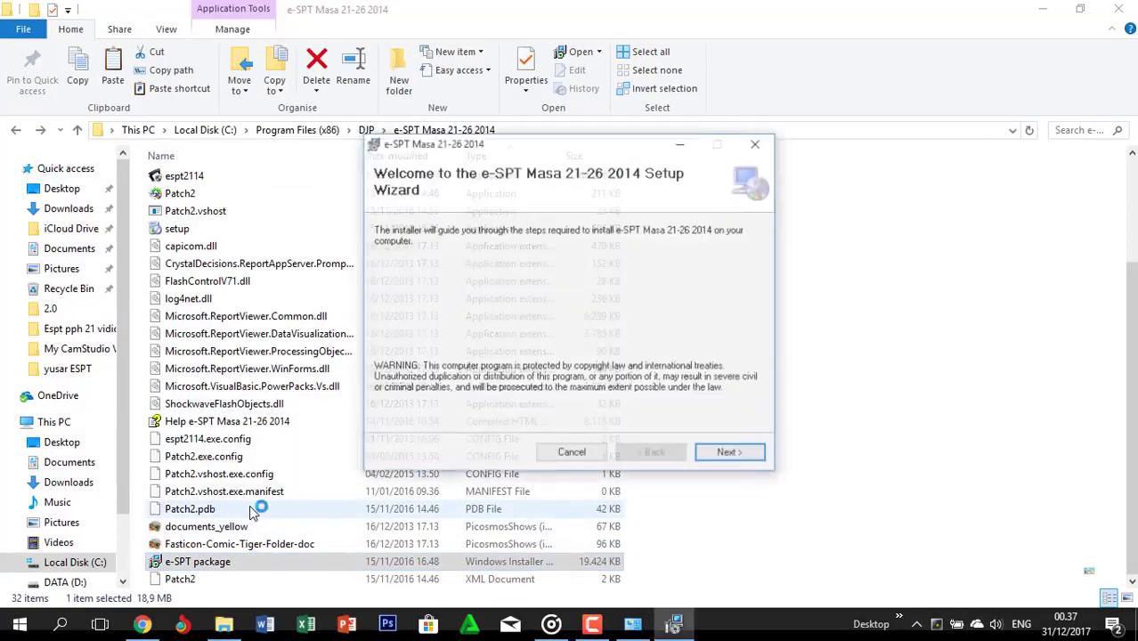
left_click(743, 457)
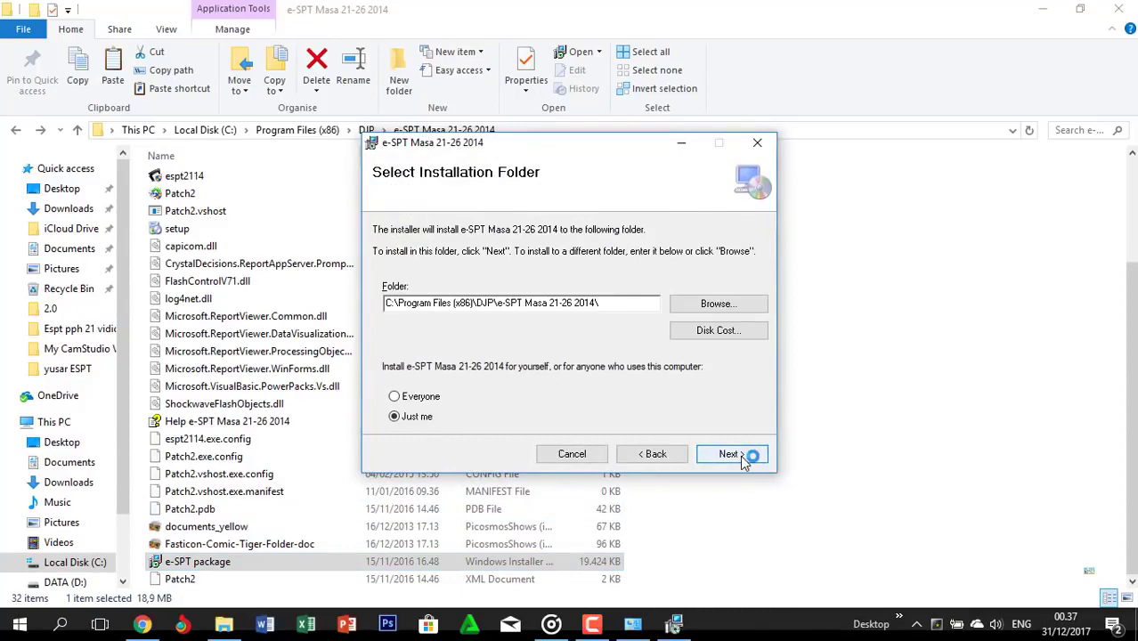
left_click(744, 456)
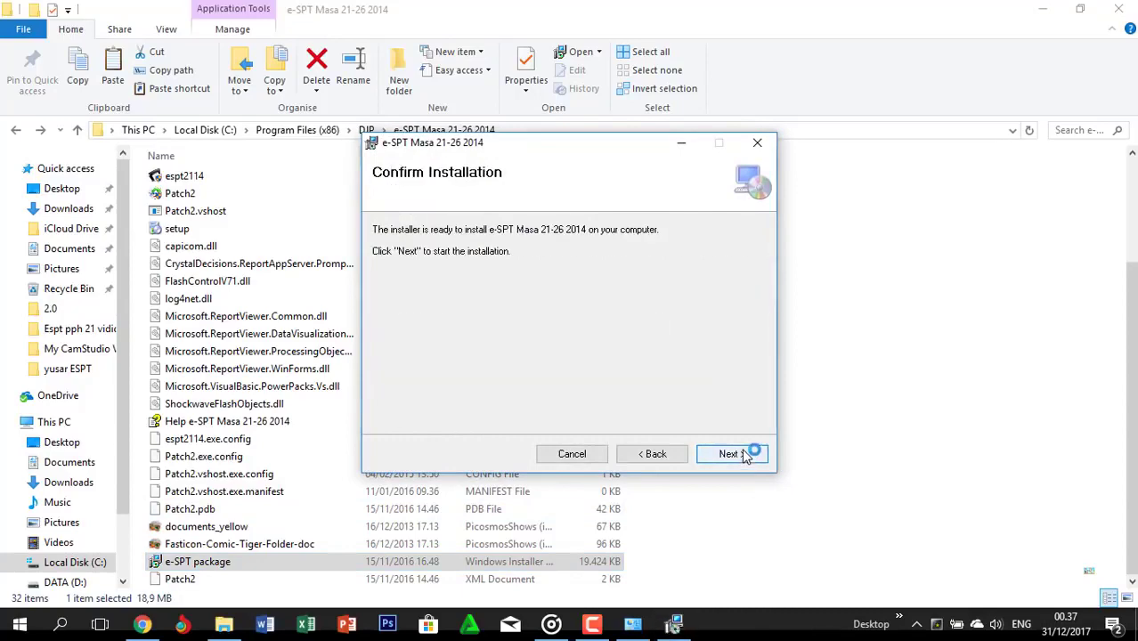
left_click(744, 455)
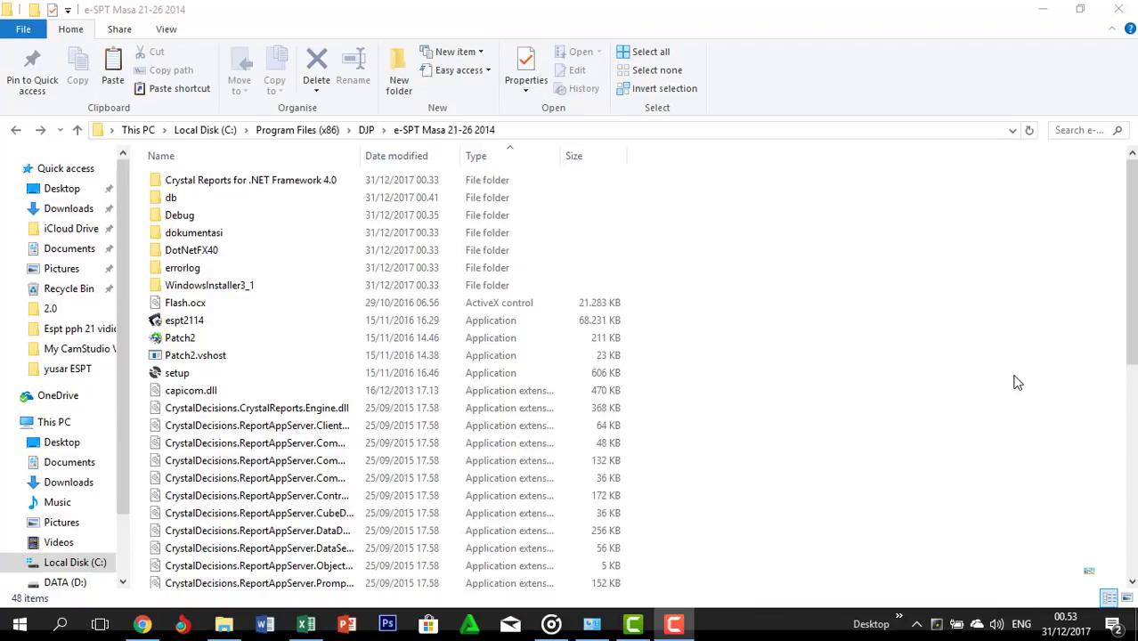
Copy both db2113 database files from db\db kosong into the PT MANDIRI folder inside Espt pph 21 vidio
double_click(188, 197)
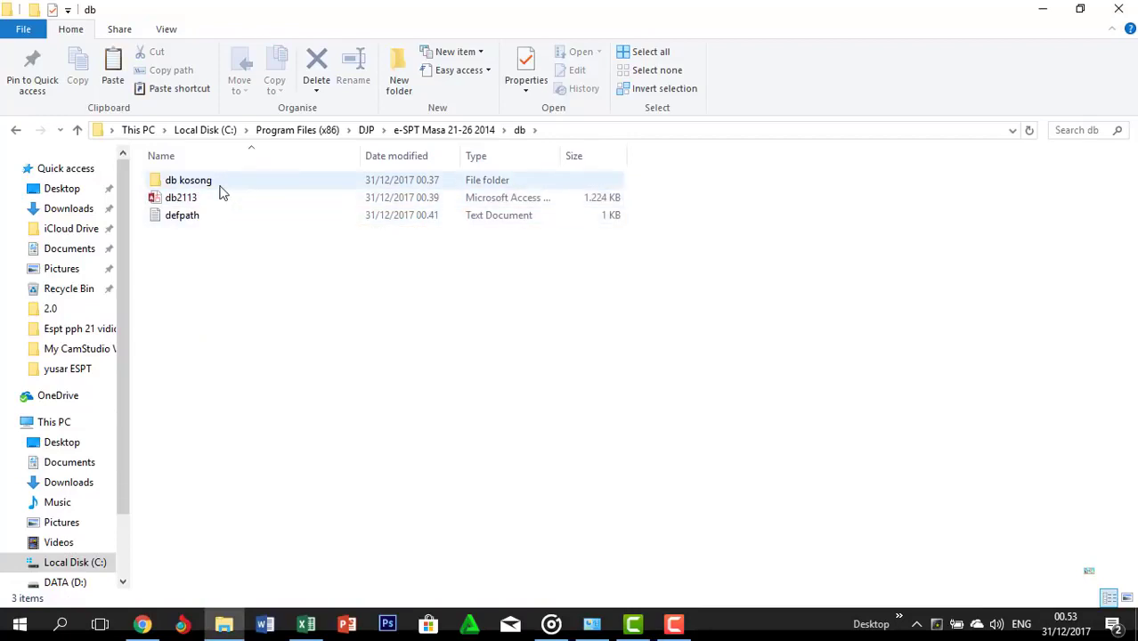
double_click(180, 183)
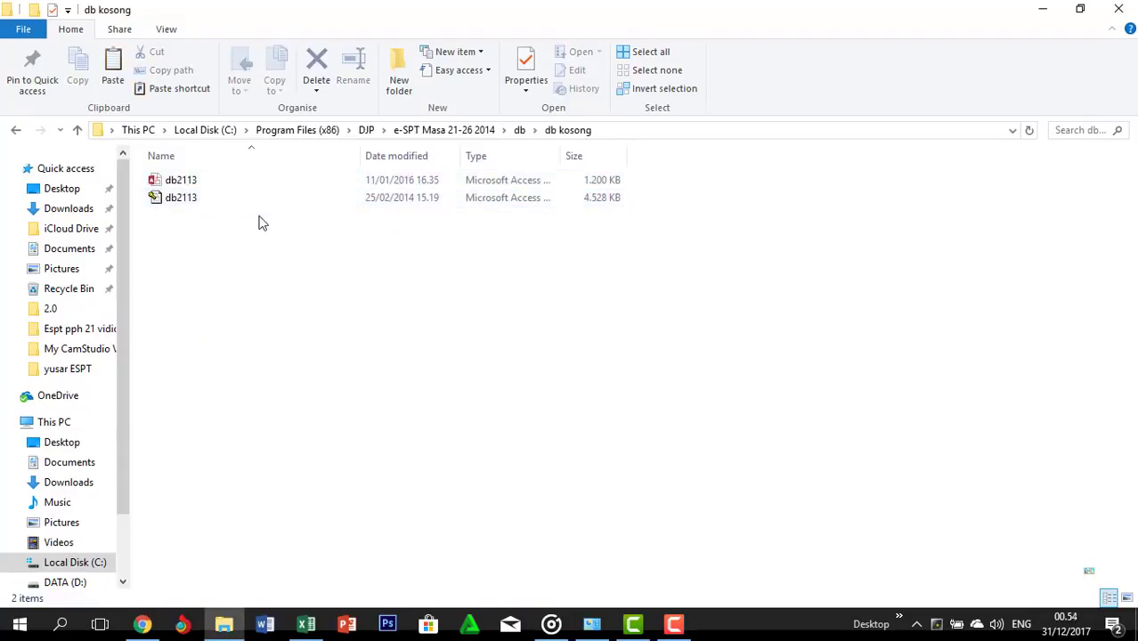
key("ctrl+a")
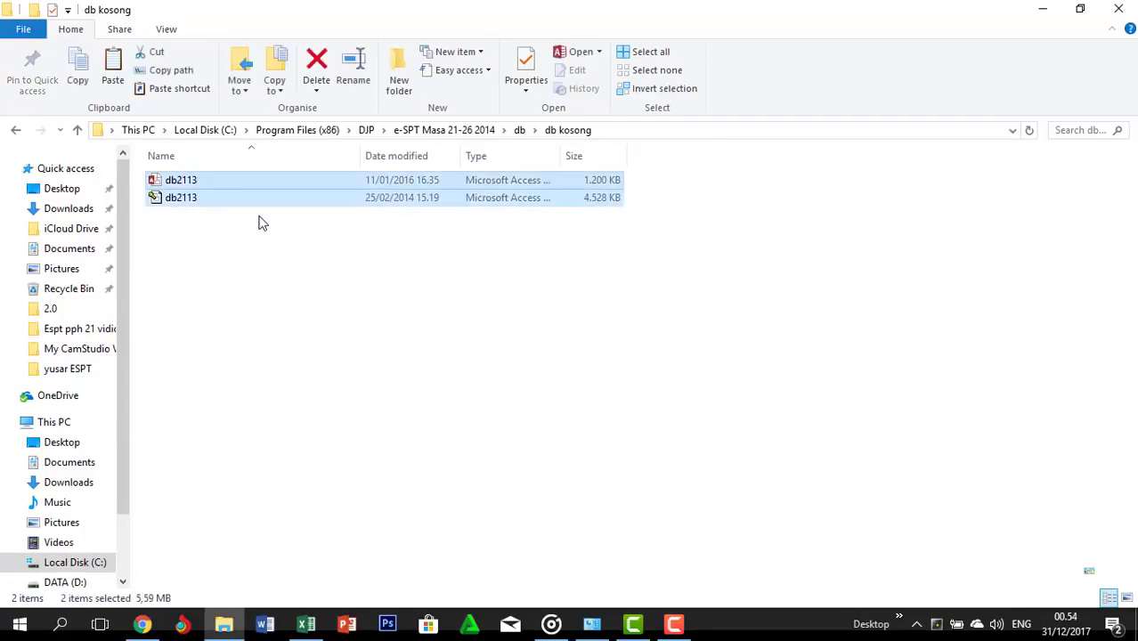
left_click(107, 331)
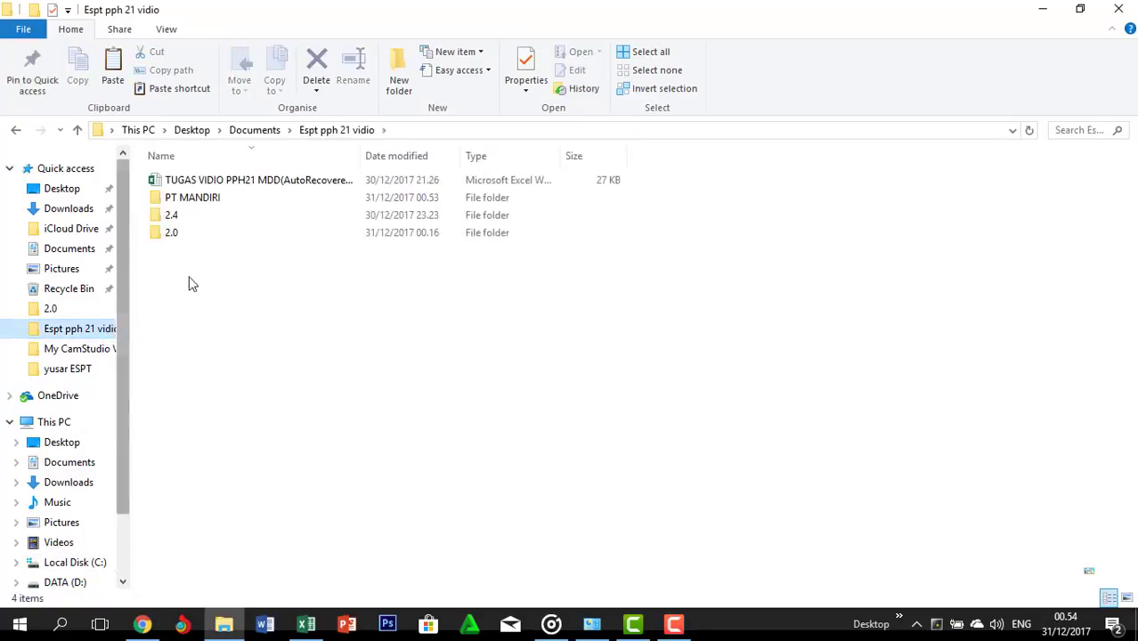
double_click(202, 203)
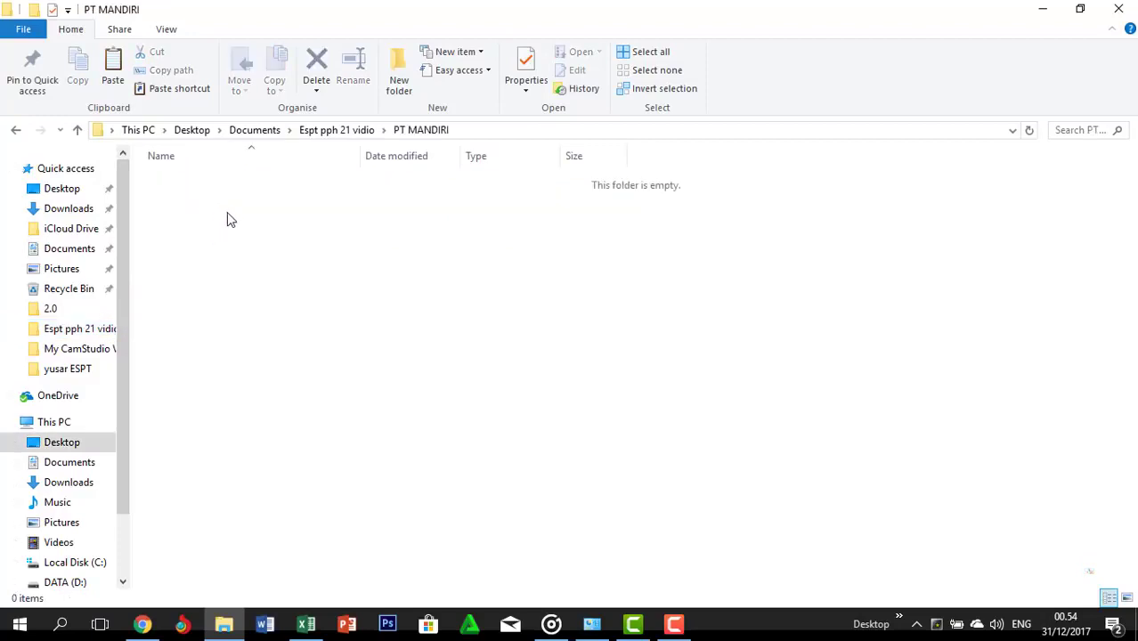
key("ctrl+v")
left_click(223, 218)
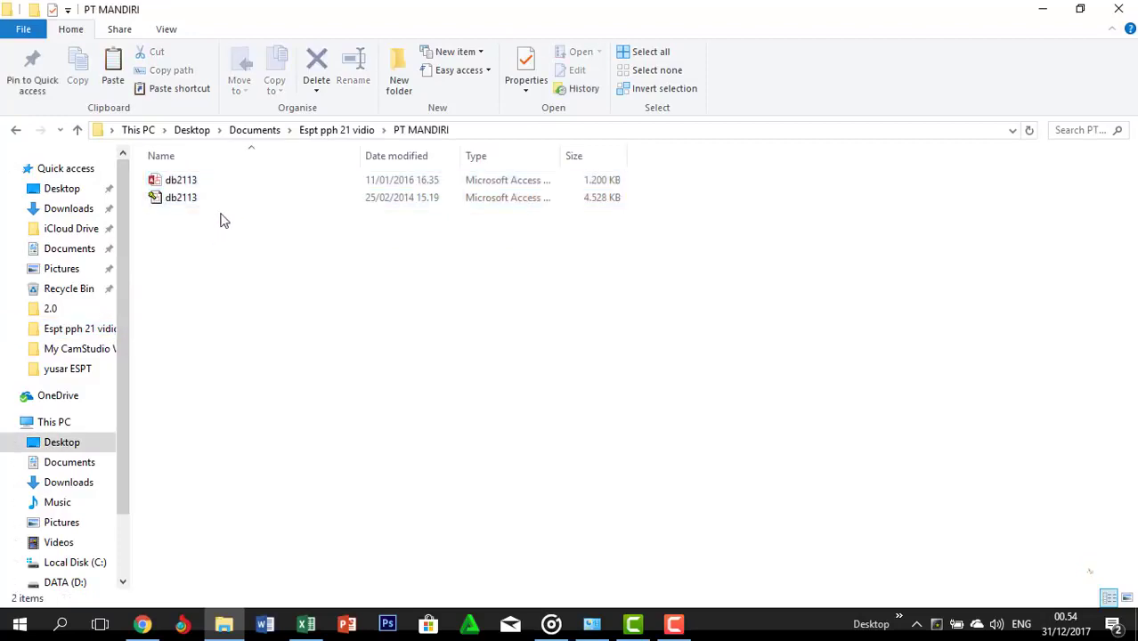
Rename the 4.528 KB db2113 database (.mdb) in the PT MANDIRI folder as PT MANDIRI
right_click(166, 206)
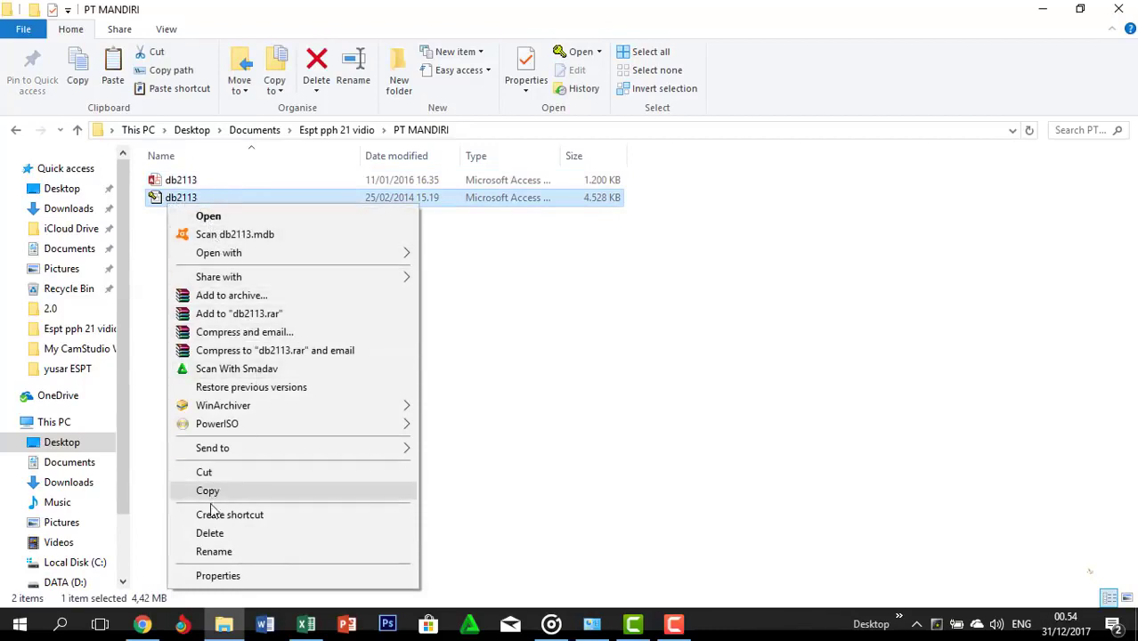
left_click(213, 551)
type("P")
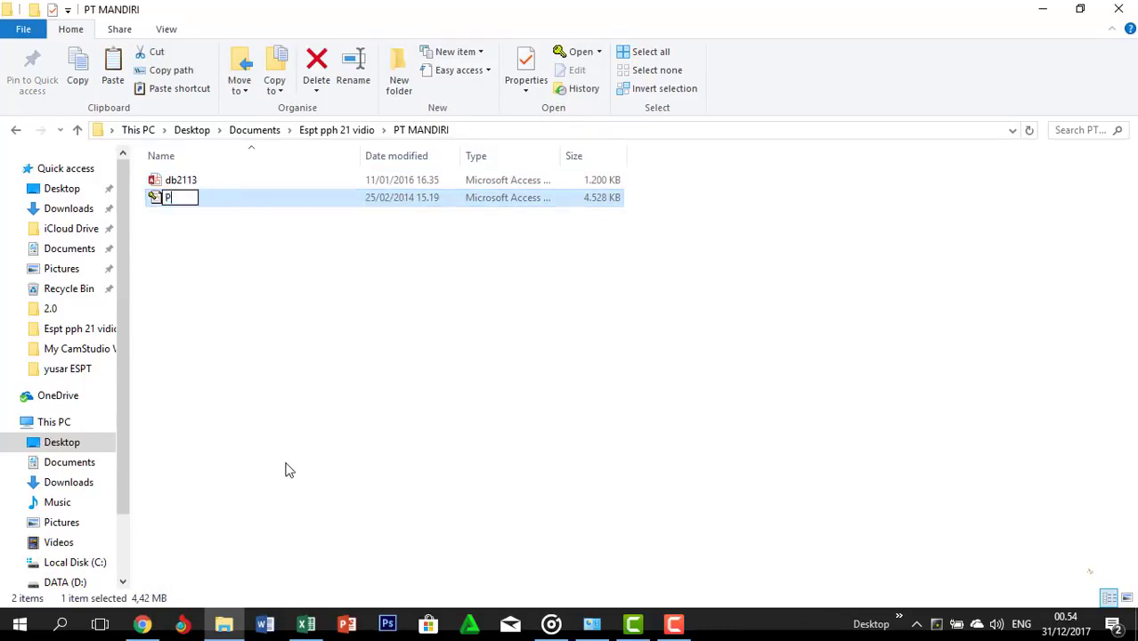
type("T MANDIRI")
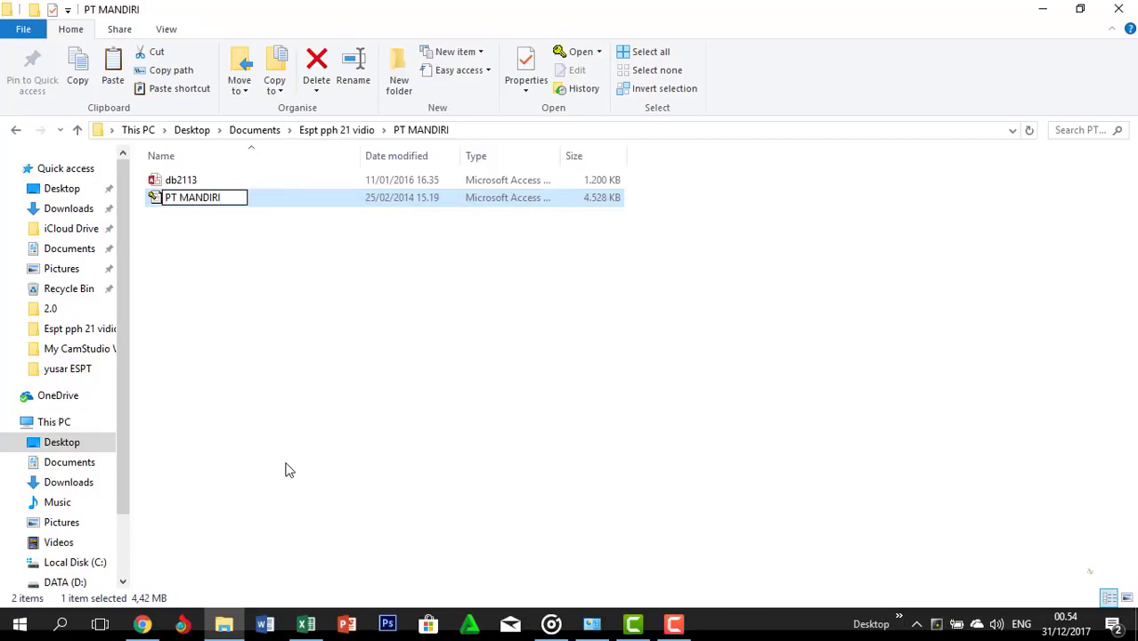
key("Return")
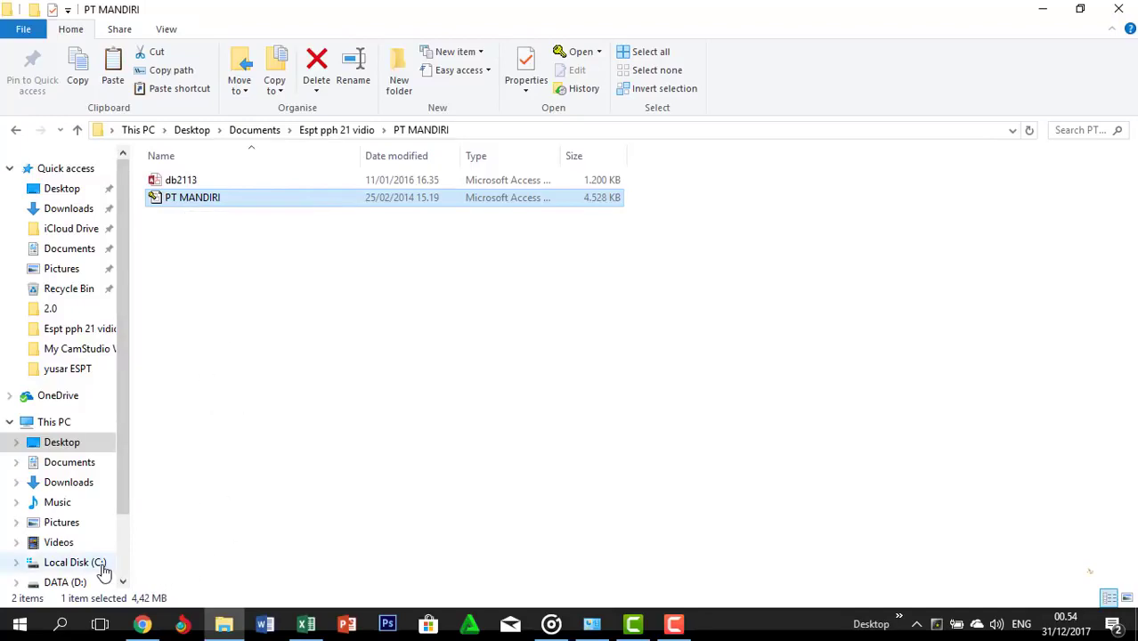
Launch the espt2114 application from C:\Program Files (x86)\DJP\e-SPT Masa 21-26 2014
left_click(75, 563)
double_click(226, 377)
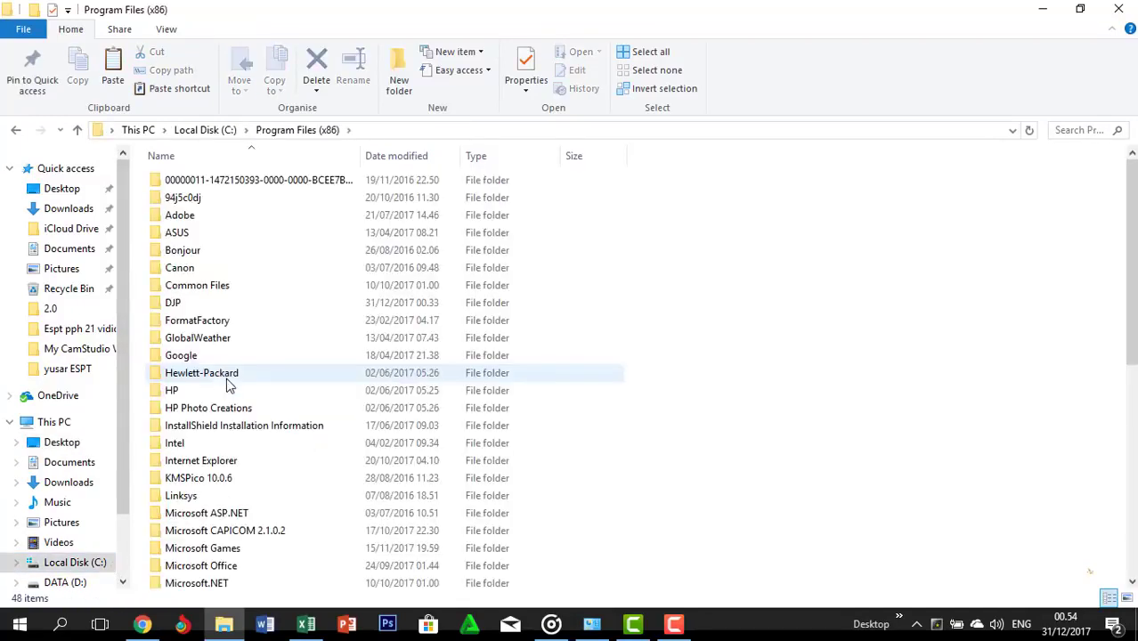
double_click(198, 303)
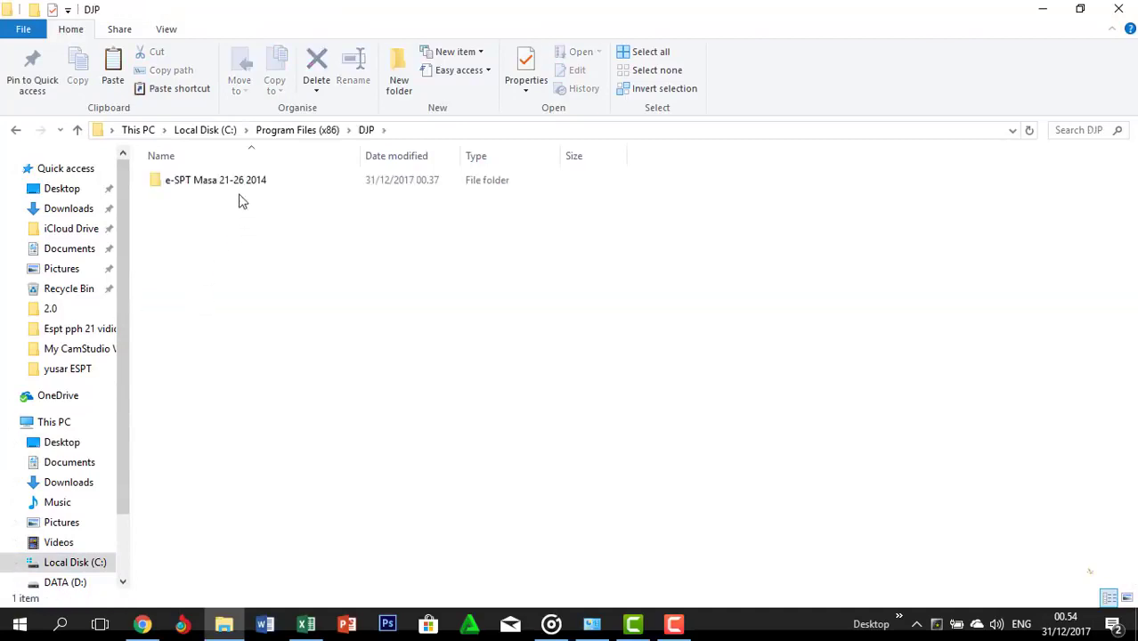
double_click(238, 183)
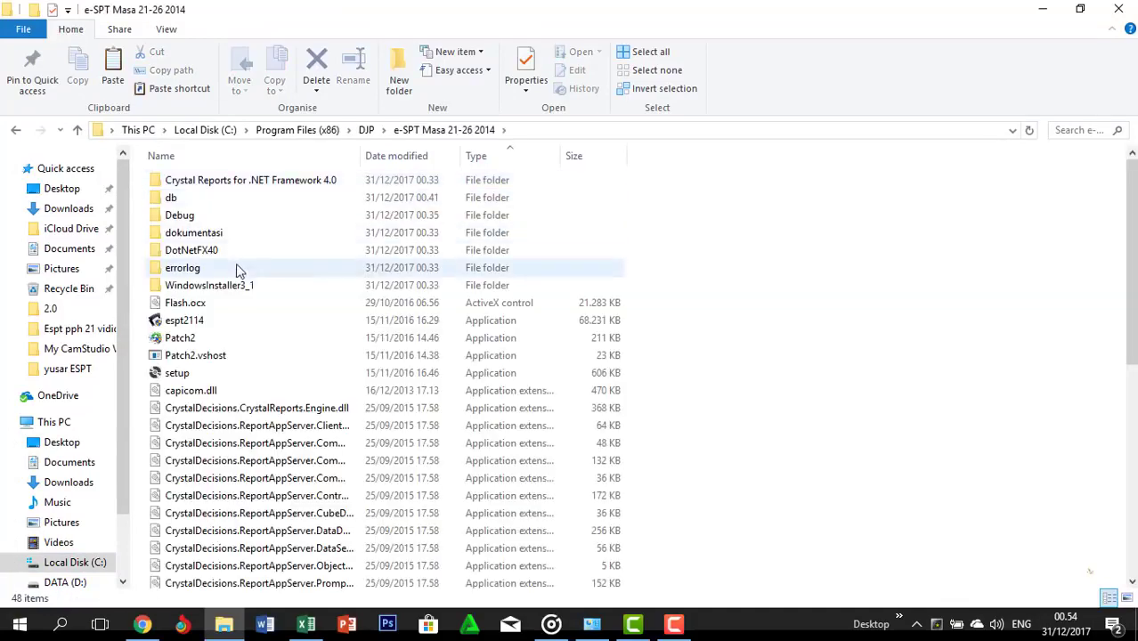
double_click(264, 322)
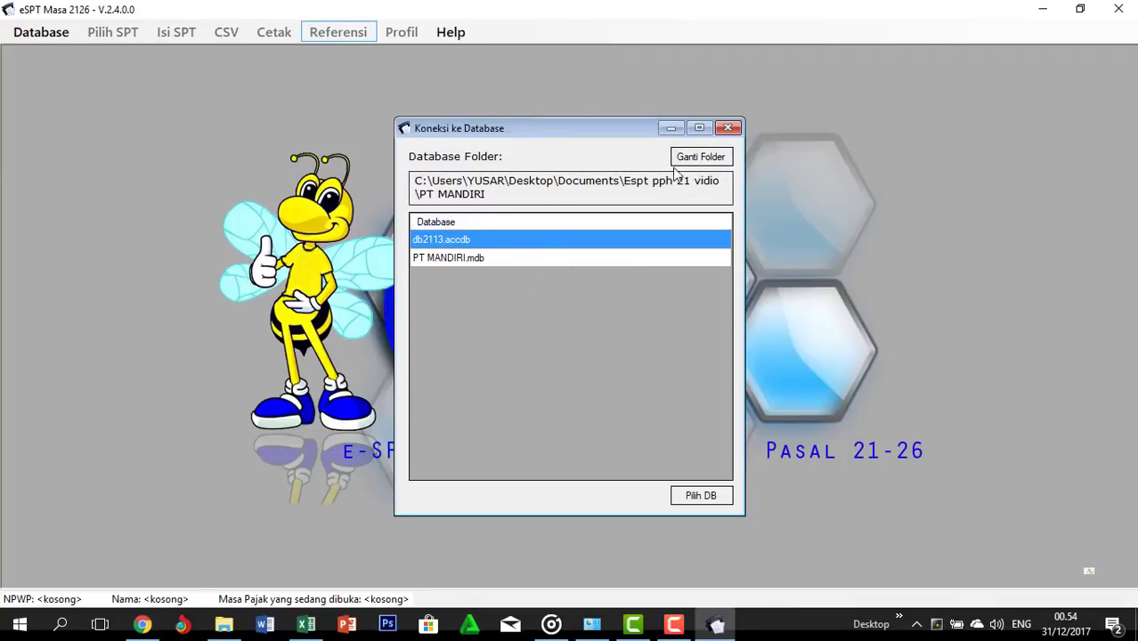
Set the database folder to PT MANDIRI, inside Documents\Espt pph 21 vidio
left_click(699, 159)
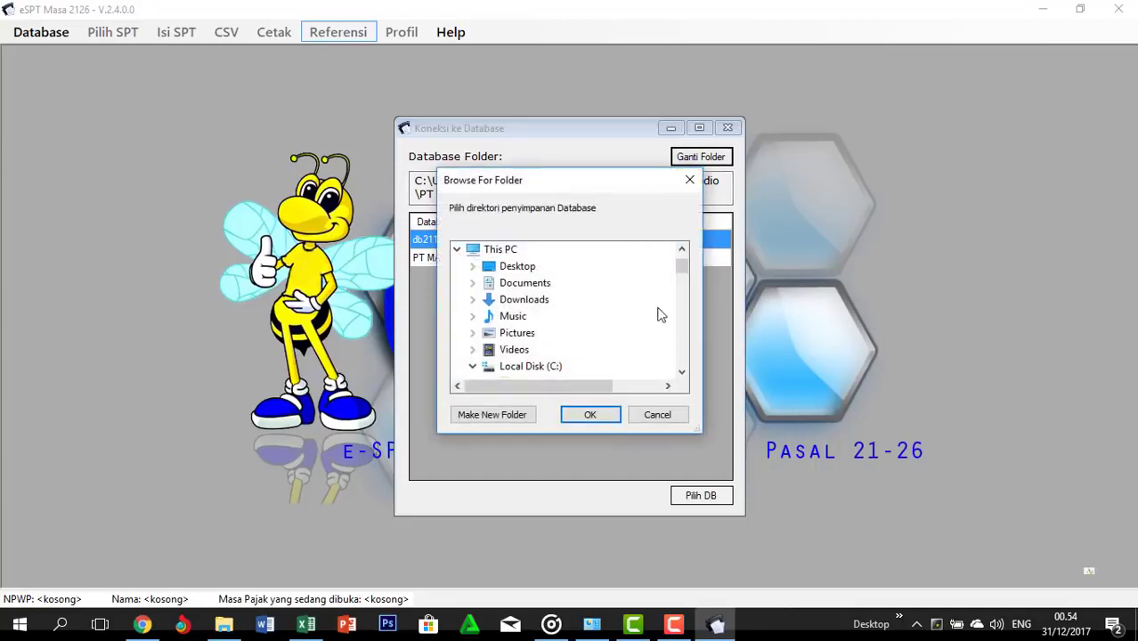
scroll(682, 268, "down", 1)
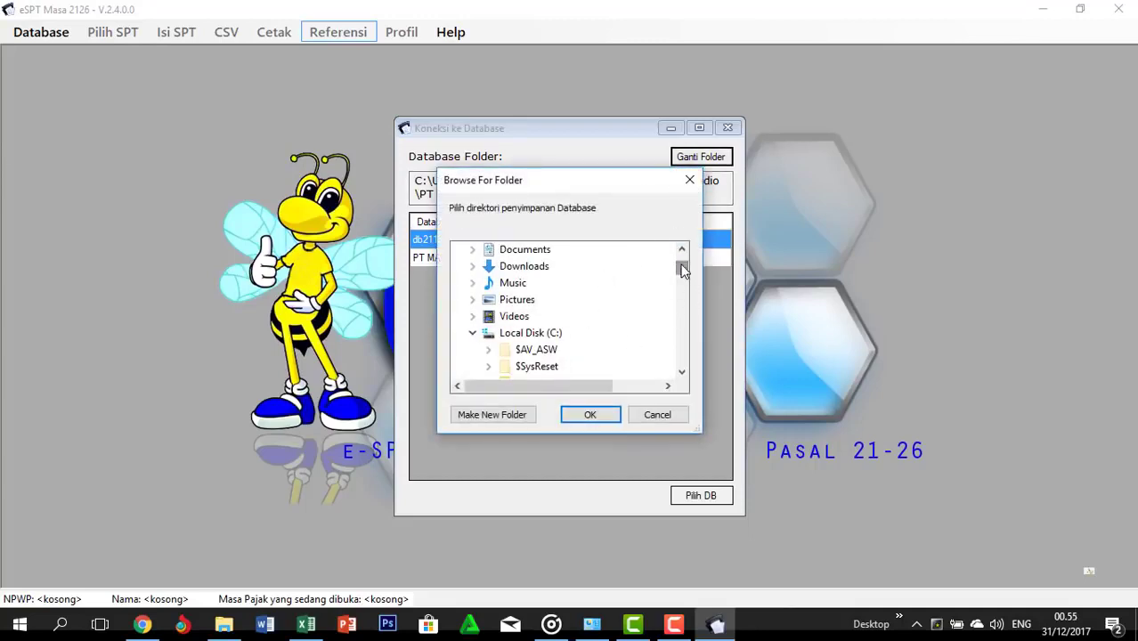
mouse_move(682, 267)
left_mouse_down()
mouse_move(681, 279)
mouse_move(684, 265)
left_mouse_up()
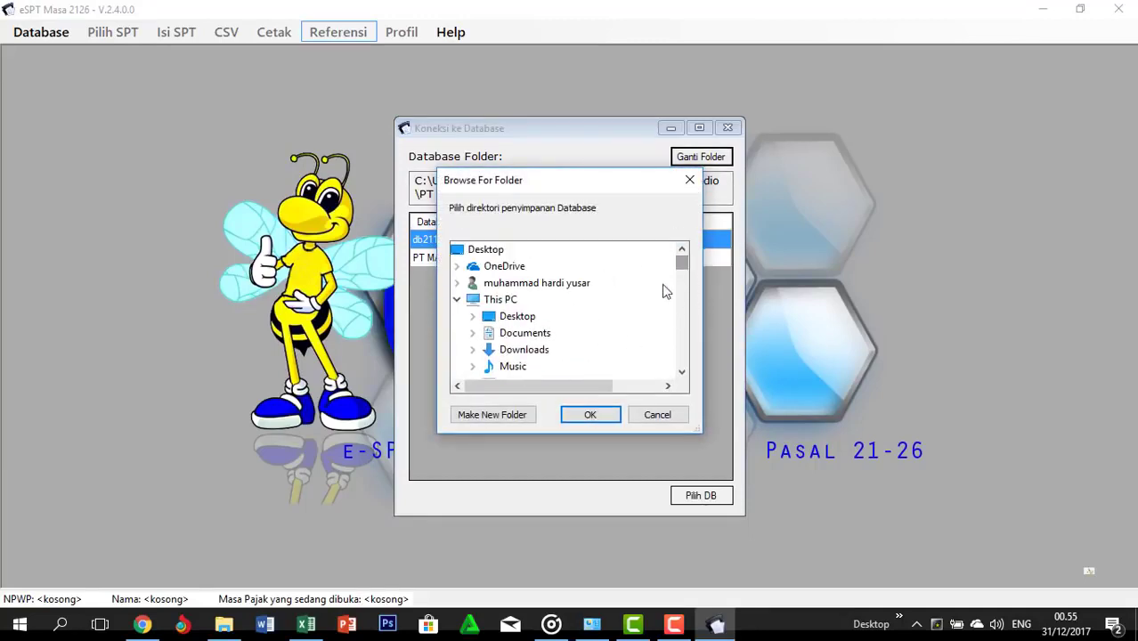
double_click(534, 333)
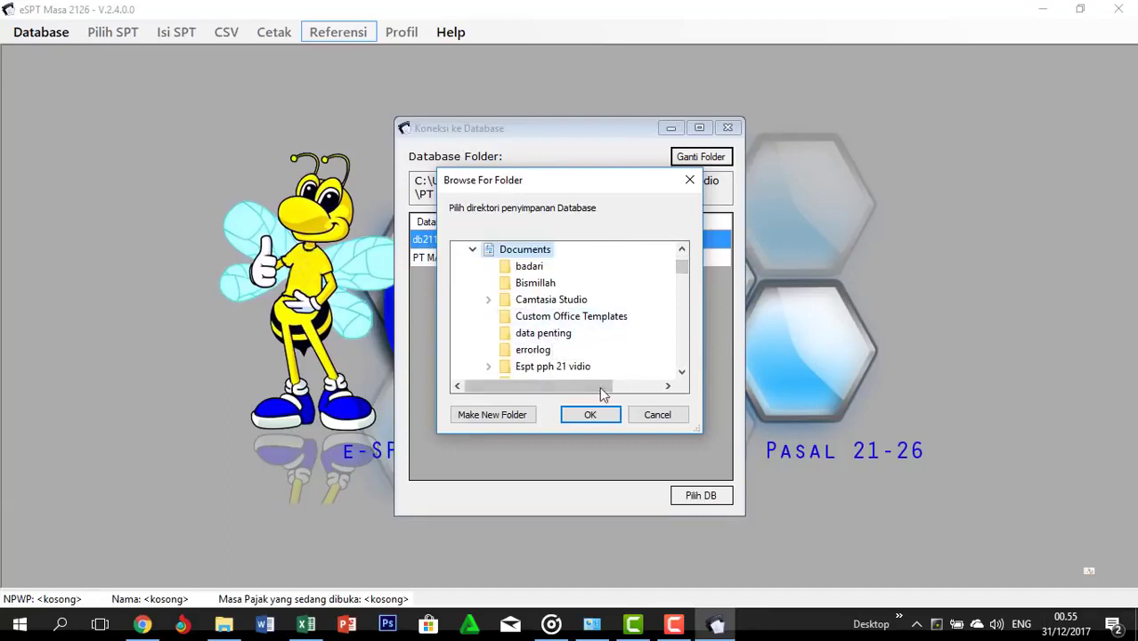
double_click(550, 366)
left_click(573, 368)
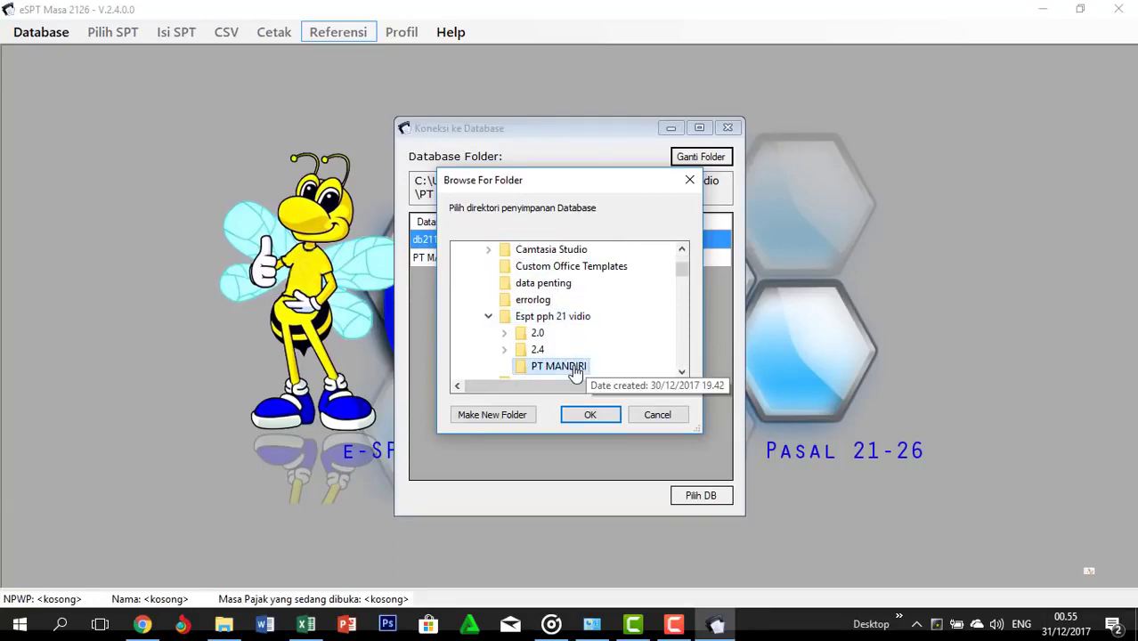
left_click(589, 414)
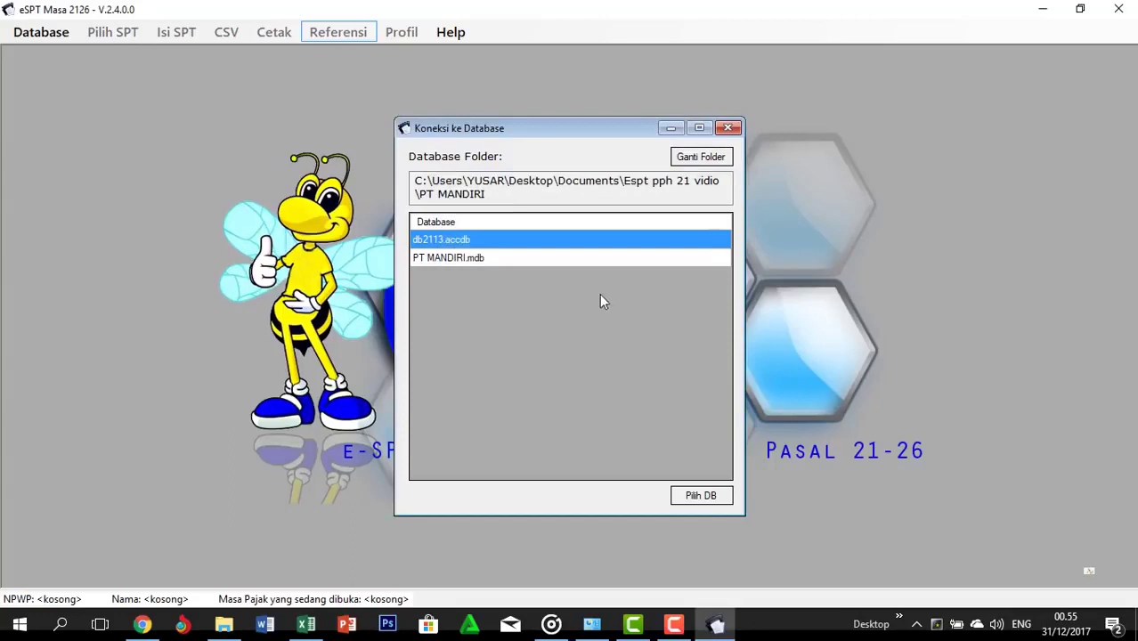
Connect to the PT MANDIRI.mdb database and log in as administrator with the account password, acknowledging the request for the NPWP
left_click(478, 260)
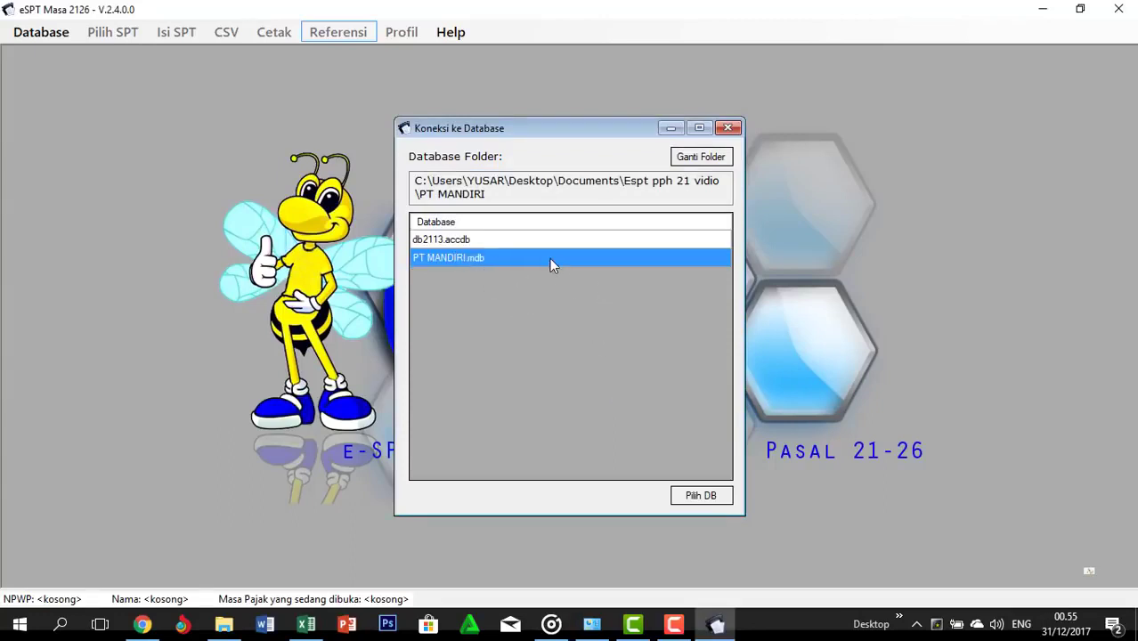
left_click(711, 502)
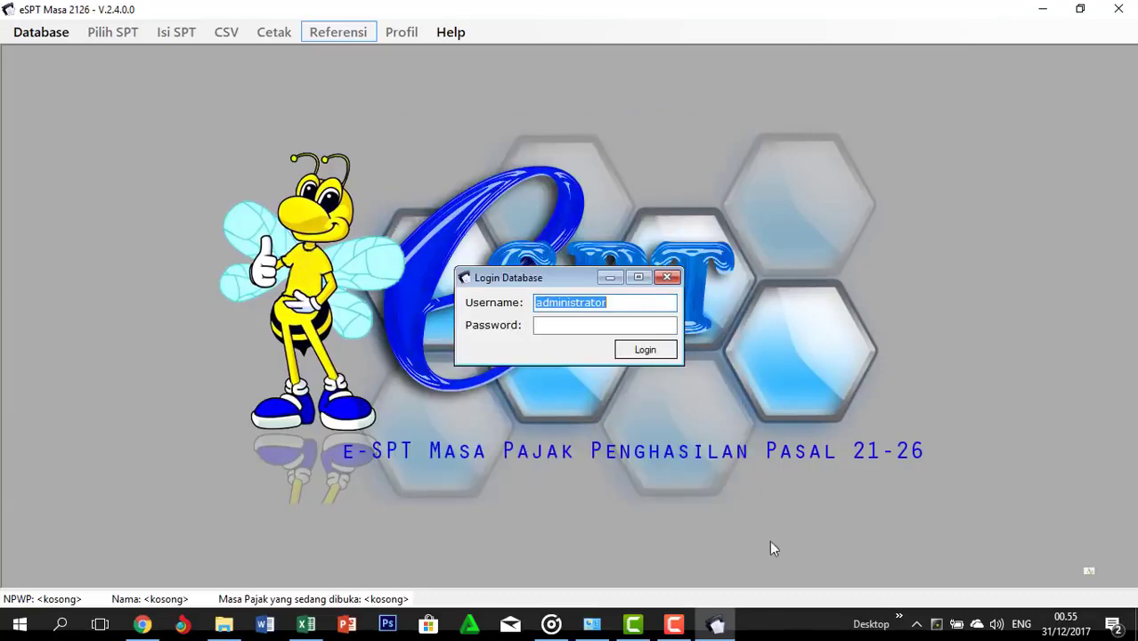
left_click(611, 325)
key("Return")
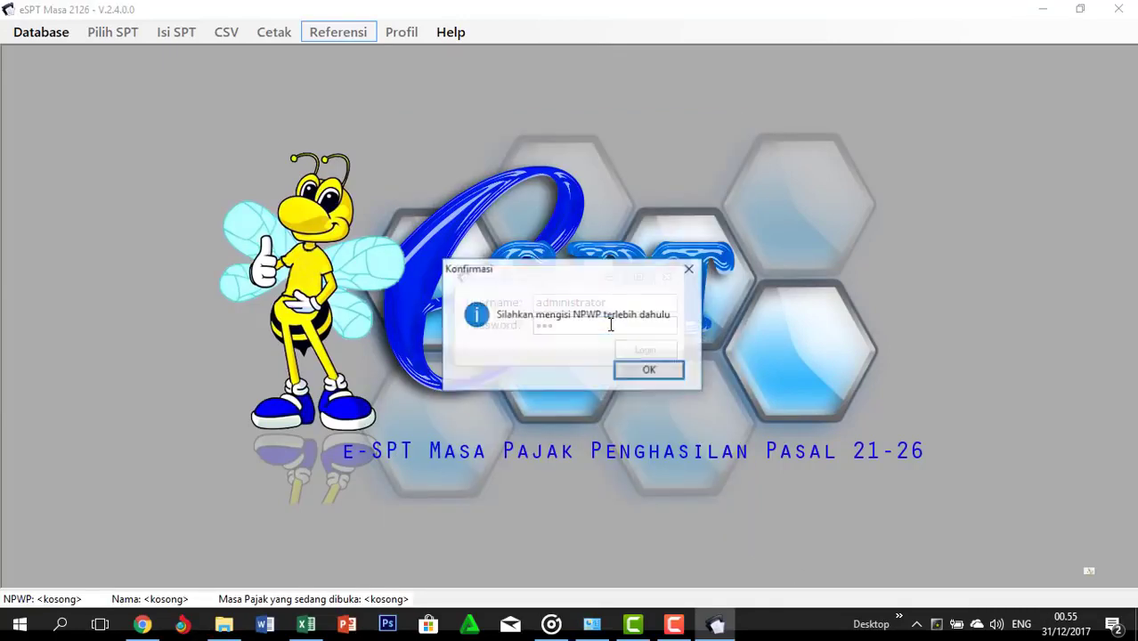
left_click(645, 367)
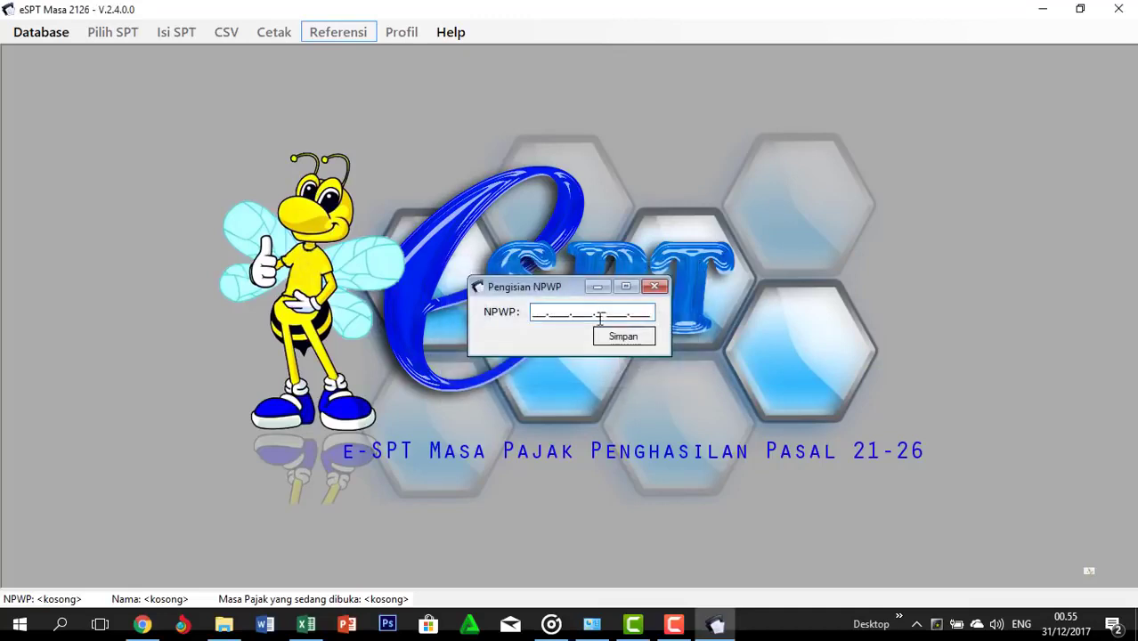
Copy the company's NPWP from cell C4 of the Profil Perusahaan sheet in Excel and save it as the NPWP in e-SPT
left_click(305, 623)
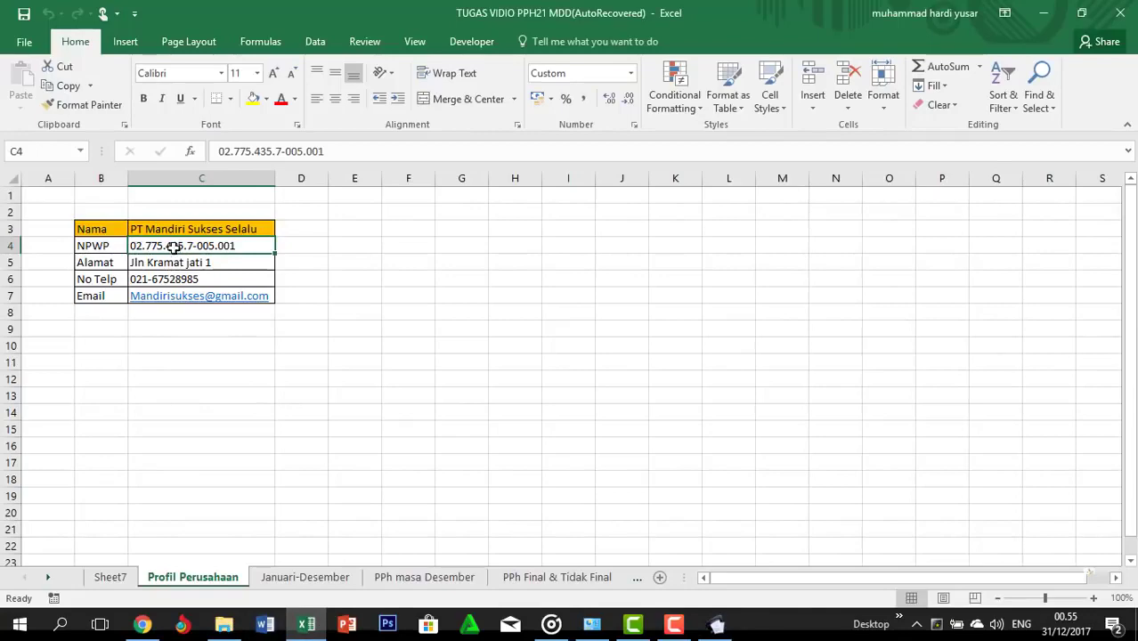
key("ctrl+c")
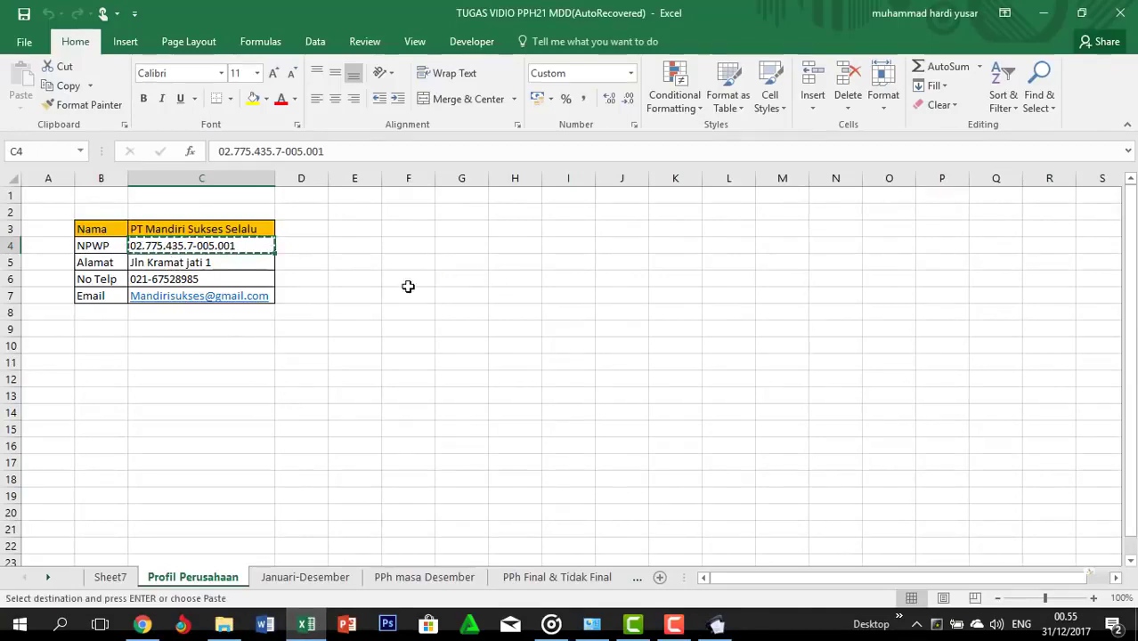
key("alt+Tab")
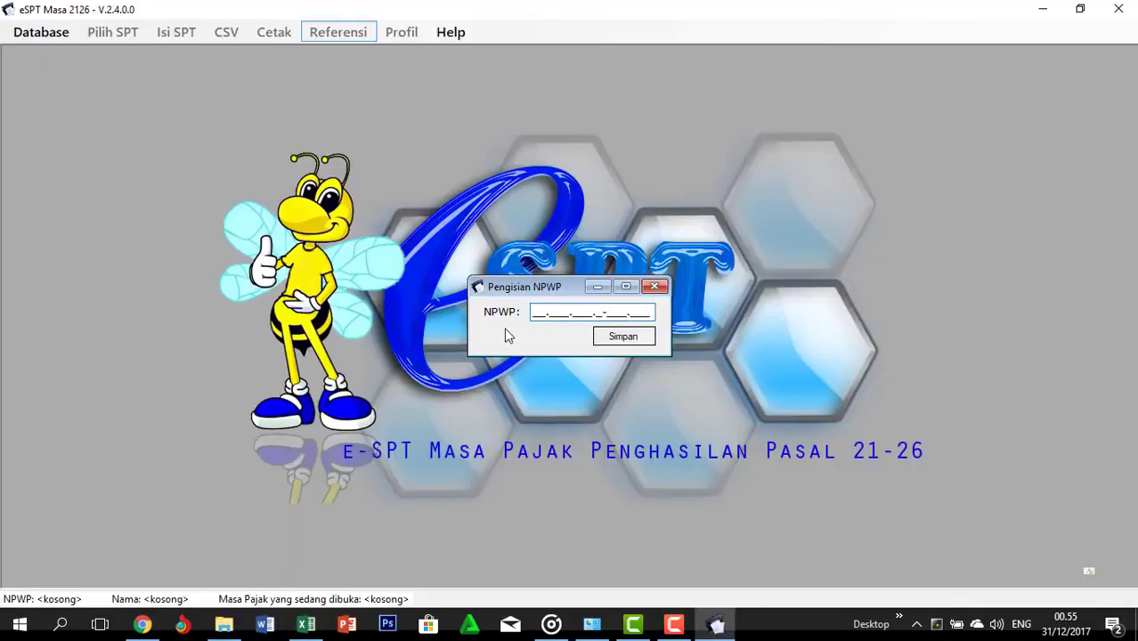
key("ctrl+v")
left_click(621, 340)
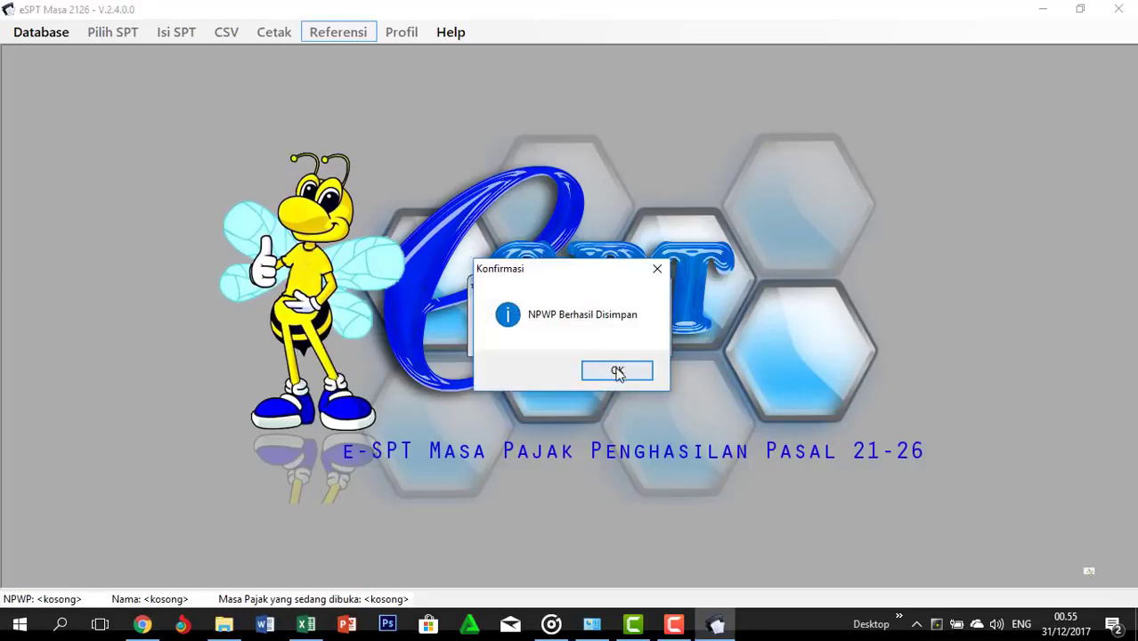
left_click(617, 369)
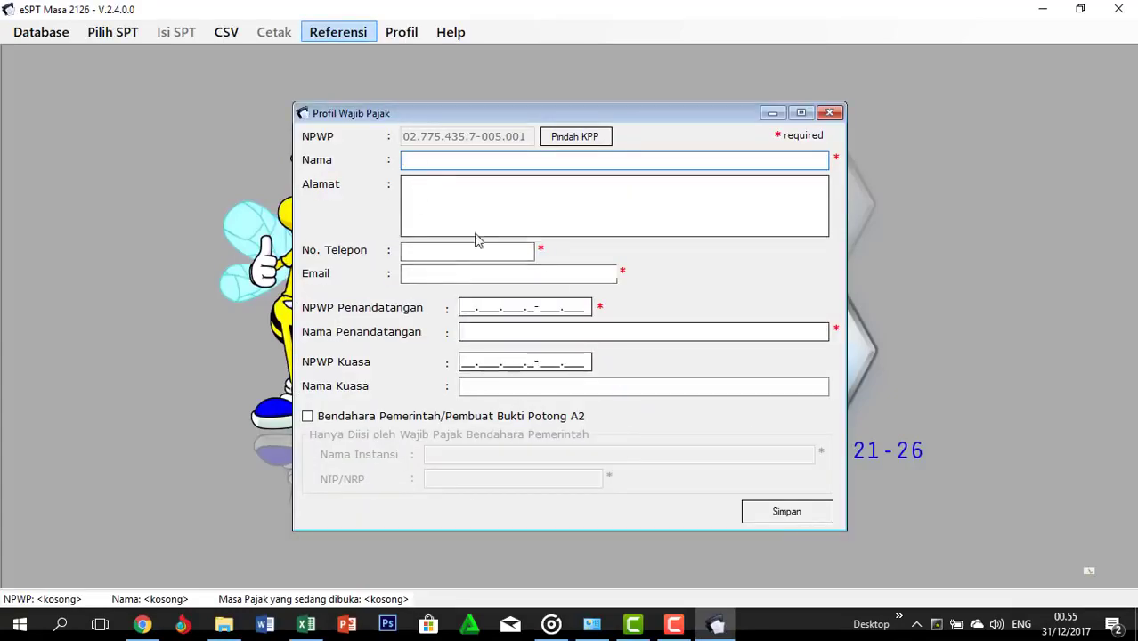
Copy the company's name and address from the Profil Perusahaan sheet in Excel into Nama and Alamat of the e-SPT taxpayer profile
key("alt+Tab")
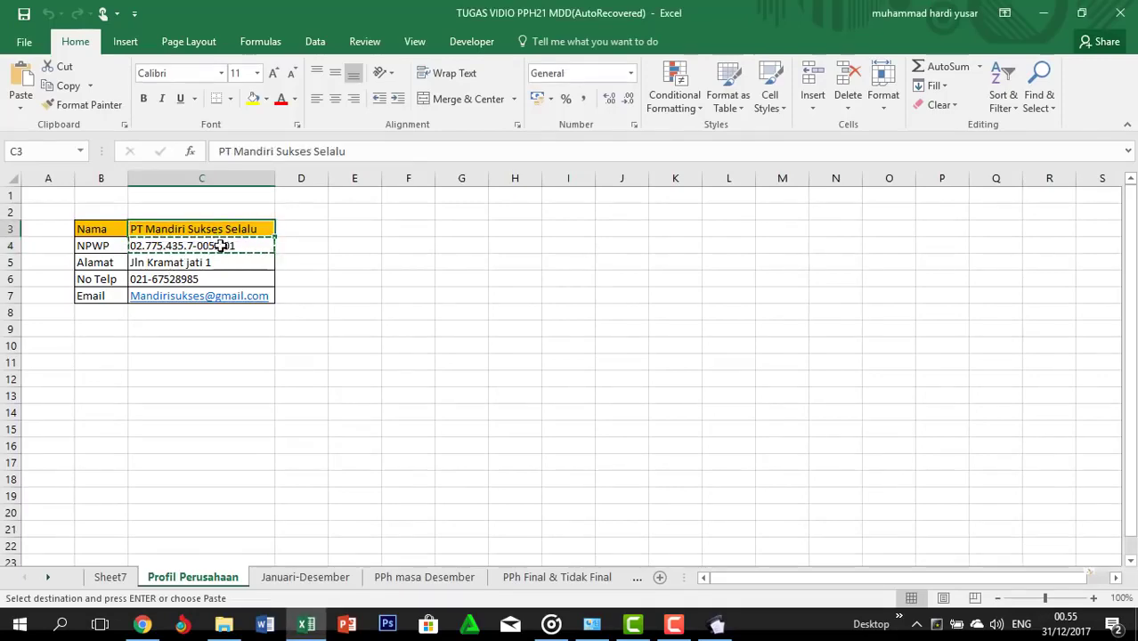
key("alt+Tab")
key("ctrl+v")
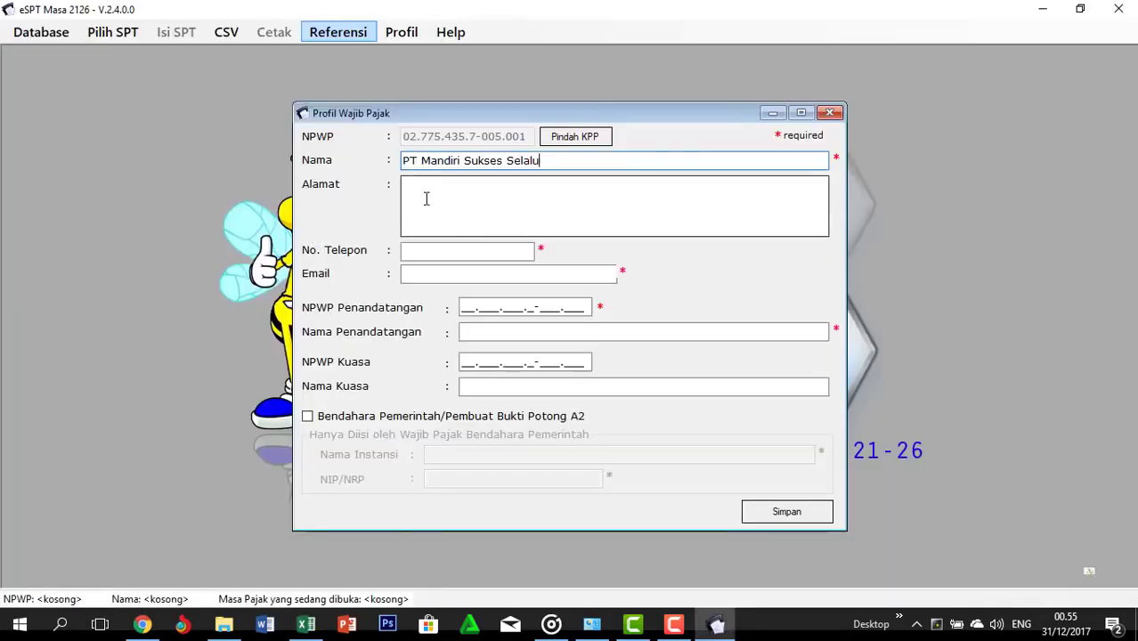
left_click(437, 203)
key("alt+Tab")
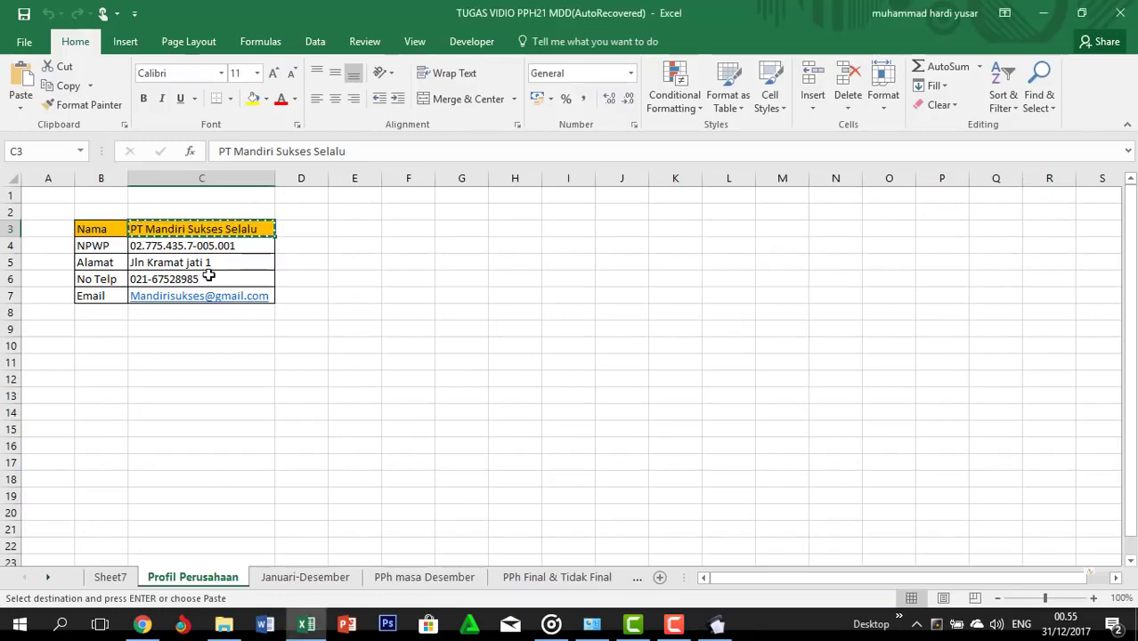
left_click(204, 266)
key("ctrl+c")
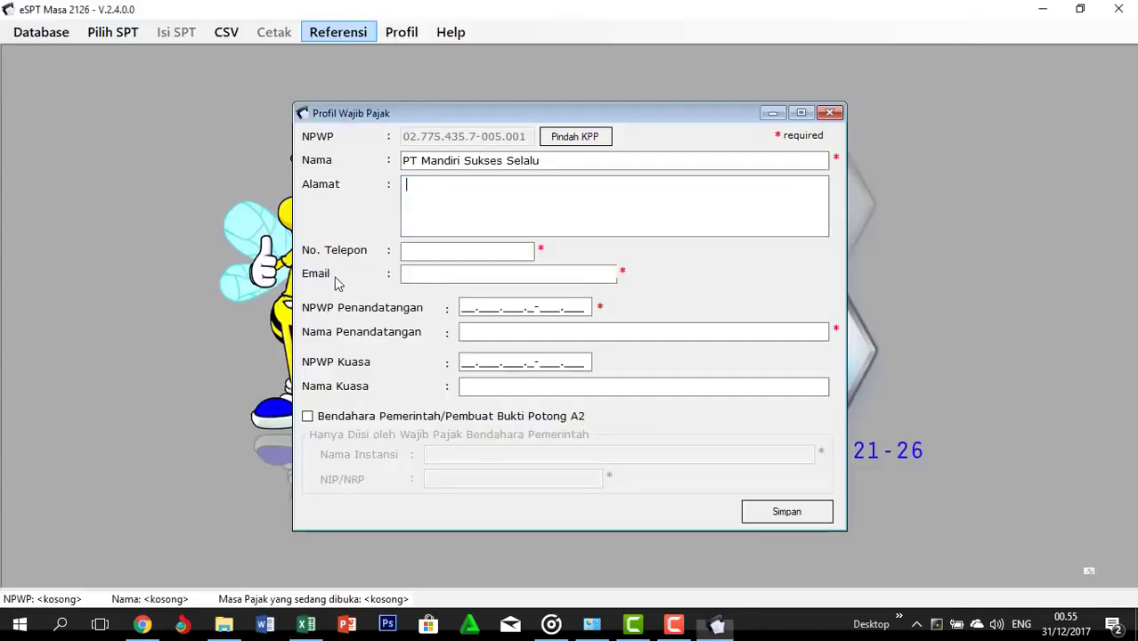
key("alt+Tab")
key("ctrl+v")
Copy the company's phone number from cell C6 in Excel into No. Telepon of the e-SPT taxpayer profile
left_click(419, 250)
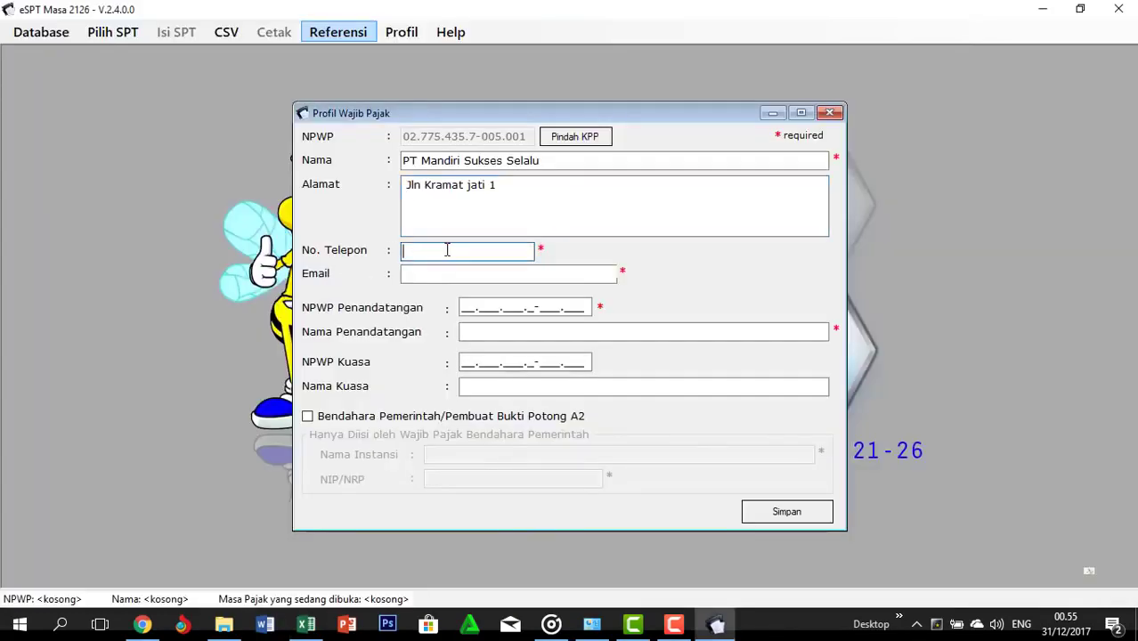
key("alt+Tab")
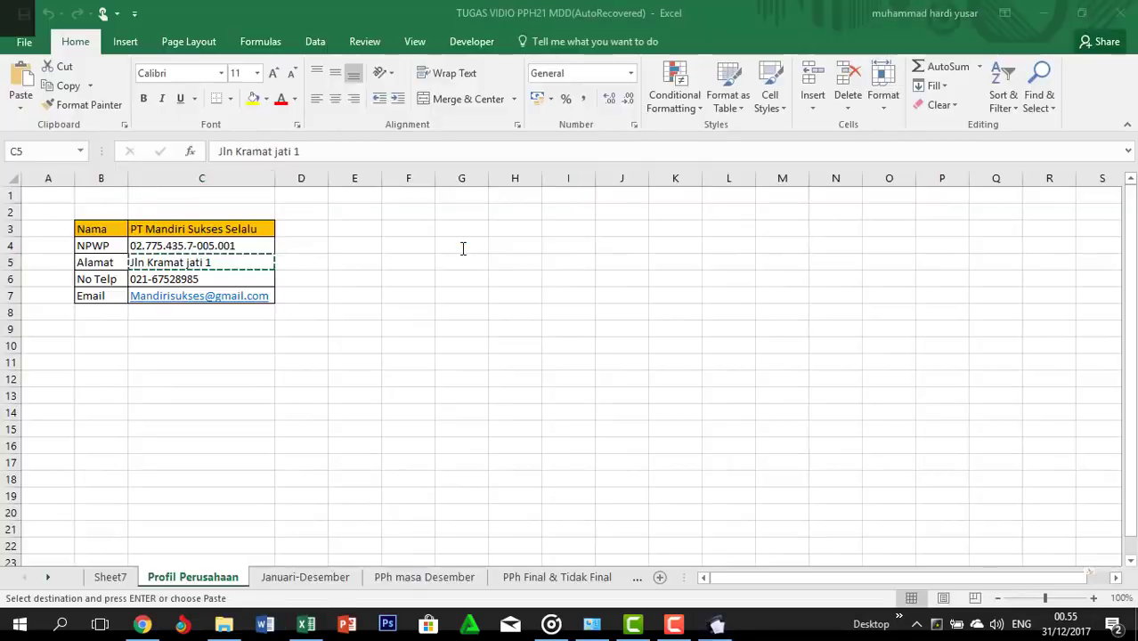
left_click(211, 282)
key("ctrl+c")
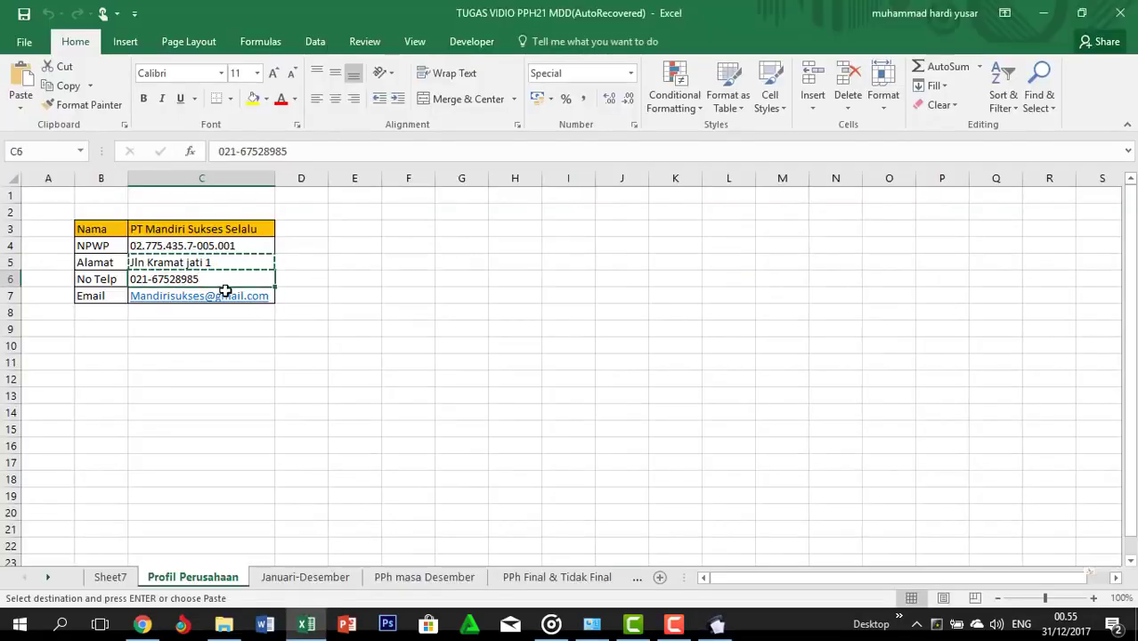
key("alt+Tab")
key("ctrl+v")
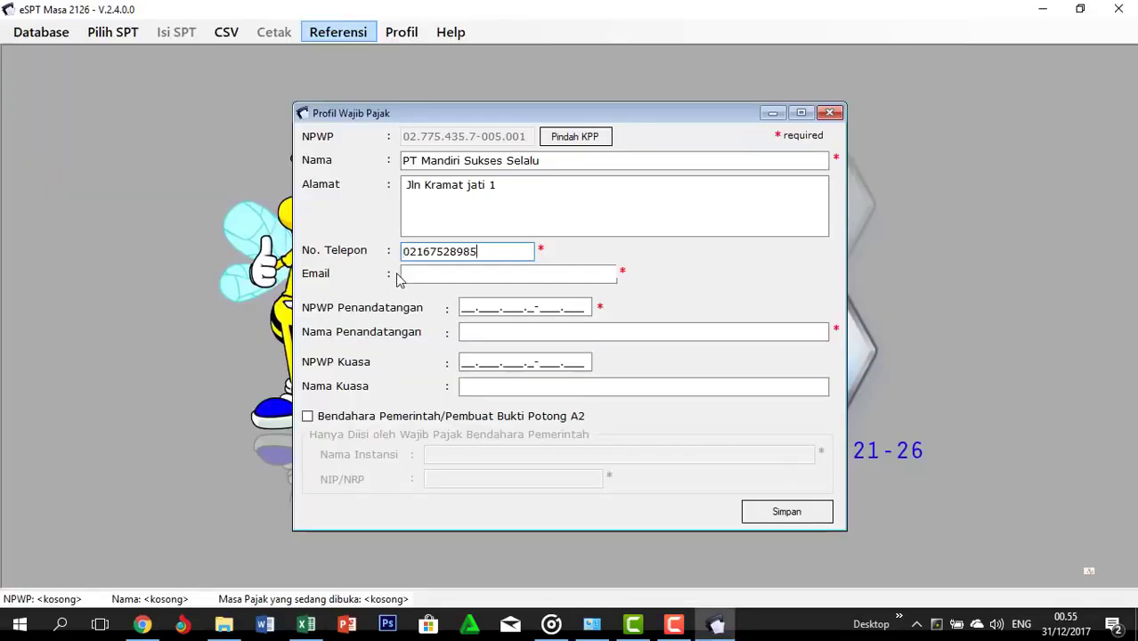
Copy the company's e-mail address from cell C7 in Excel into Email of the e-SPT taxpayer profile
key("alt+Tab")
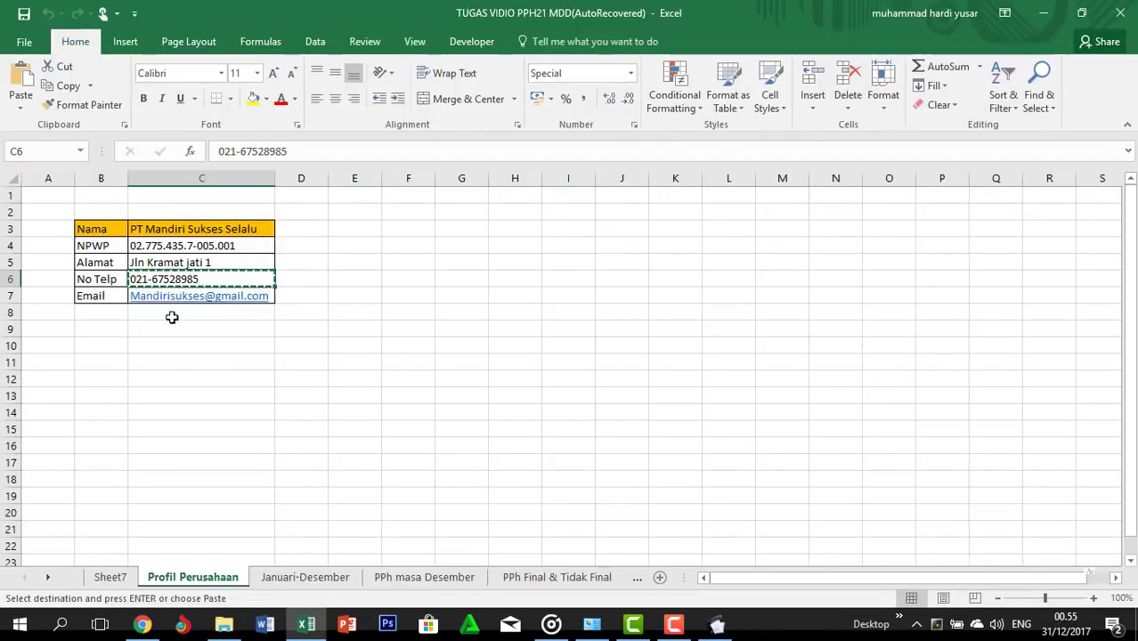
left_click(112, 297)
key("Right")
key("ctrl+c")
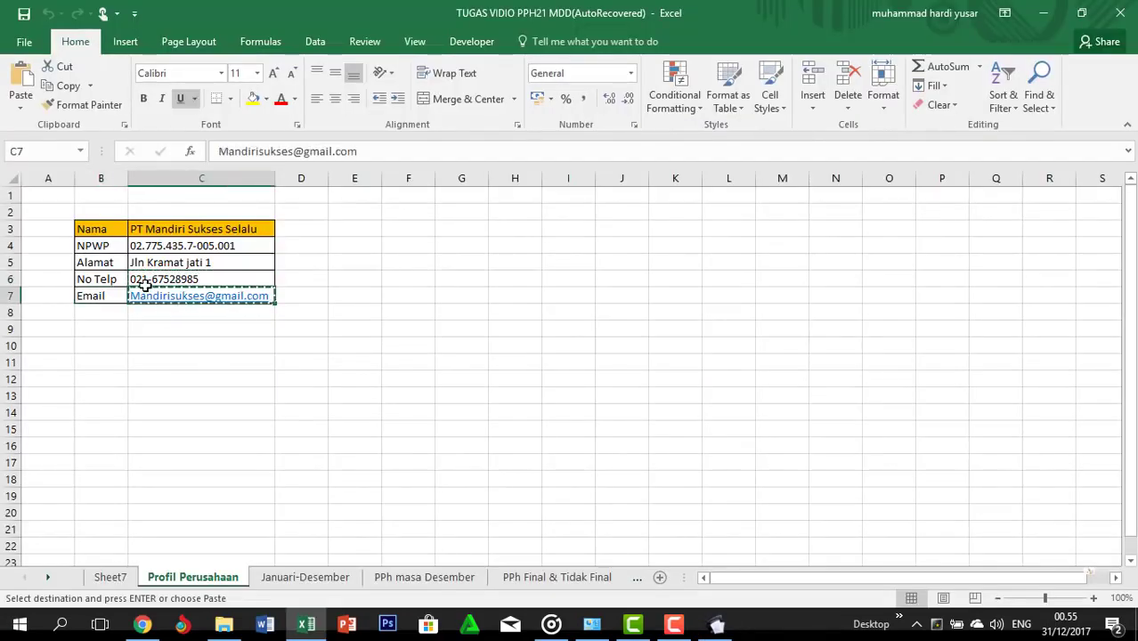
key("alt+Tab")
left_click(486, 274)
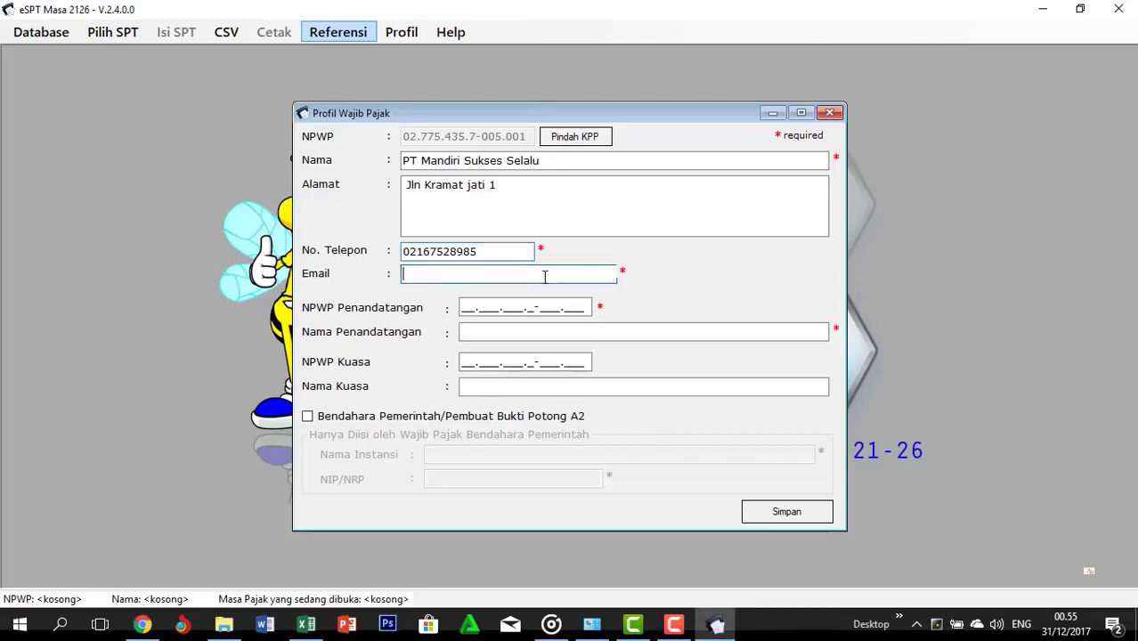
key("ctrl+v")
Copy the director's NPWP from cell B5 of the Januari-Desember sheet in Excel into NPWP Penandatangan in e-SPT
left_click(473, 309)
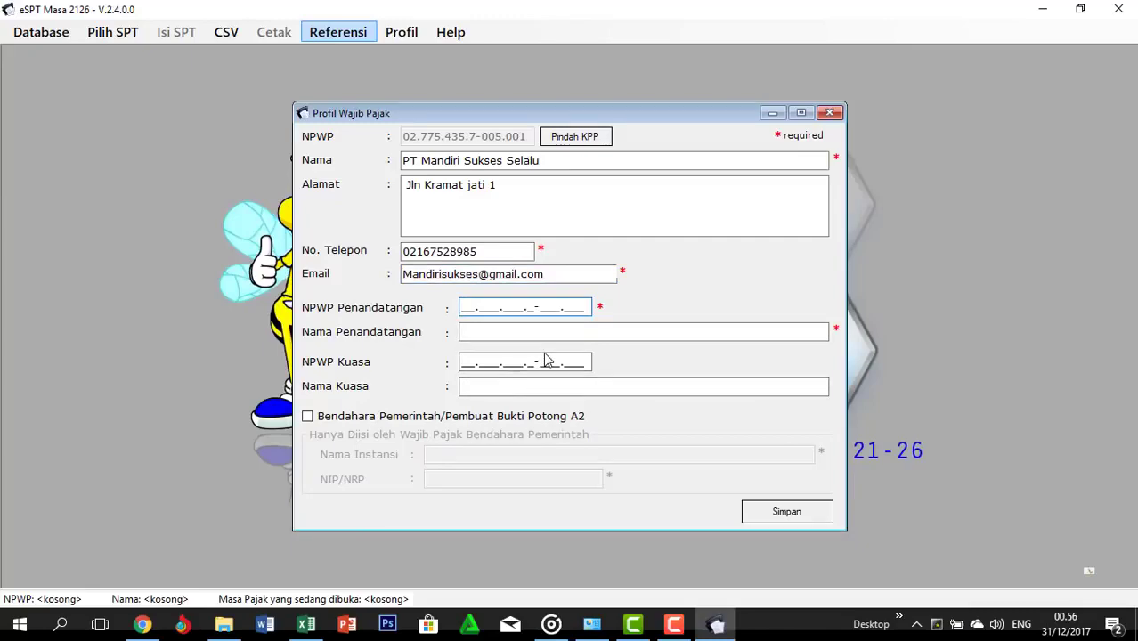
left_click(306, 624)
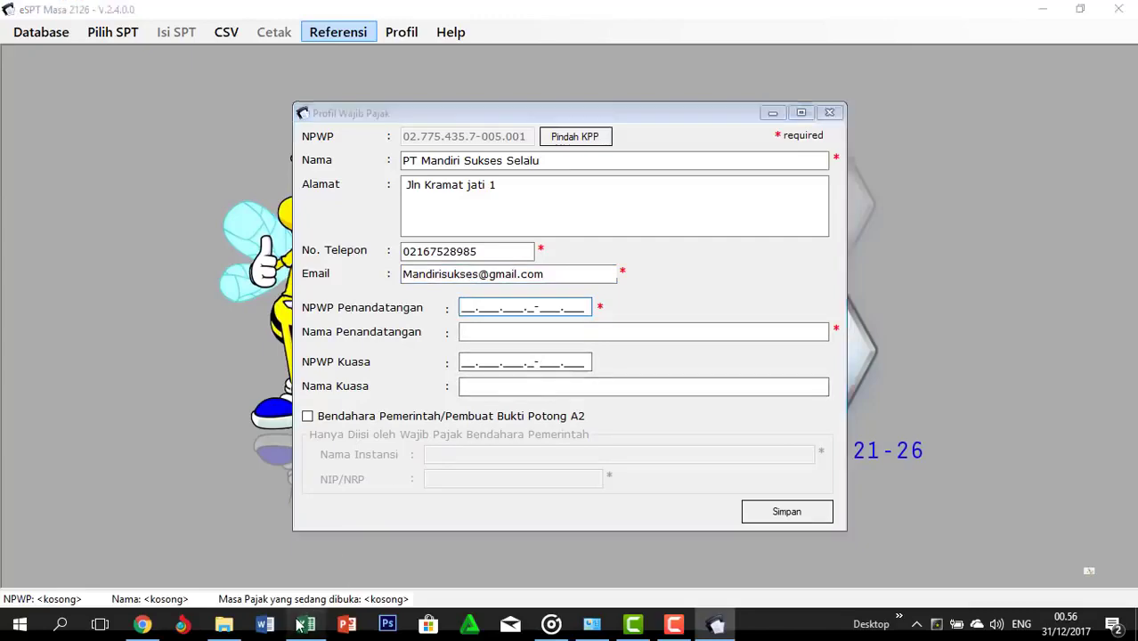
left_click(327, 576)
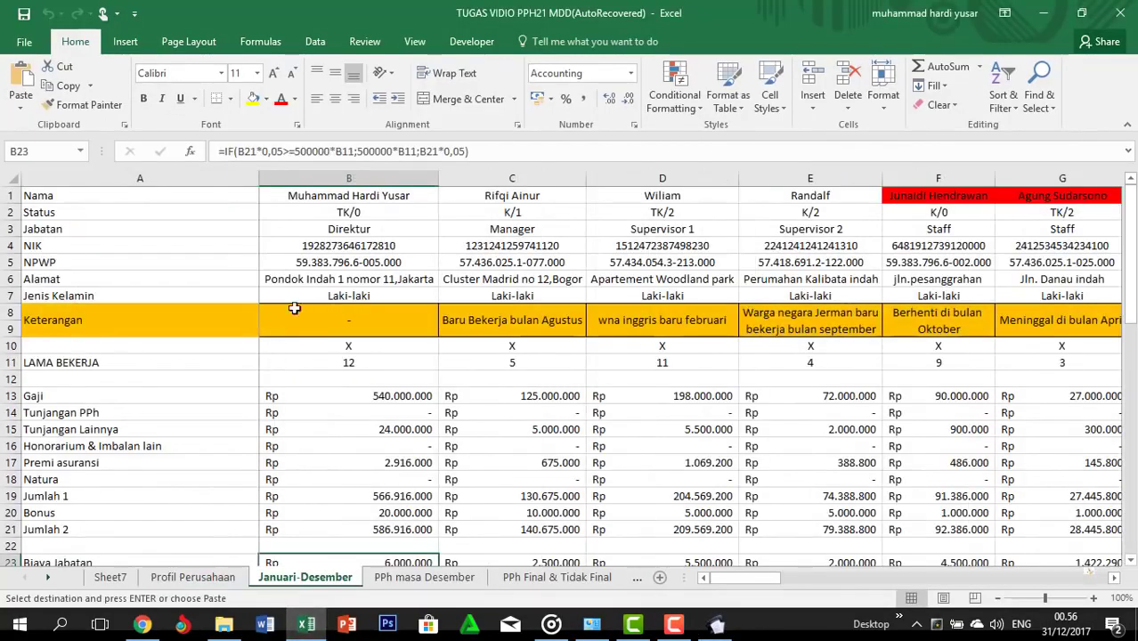
left_click(357, 264)
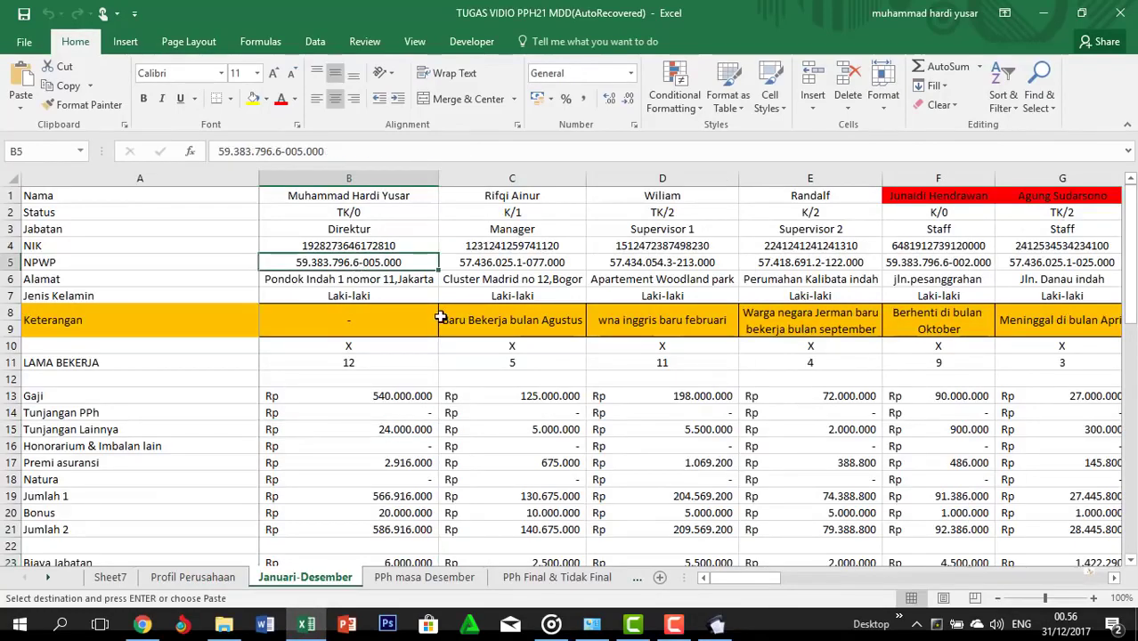
key("alt+Tab")
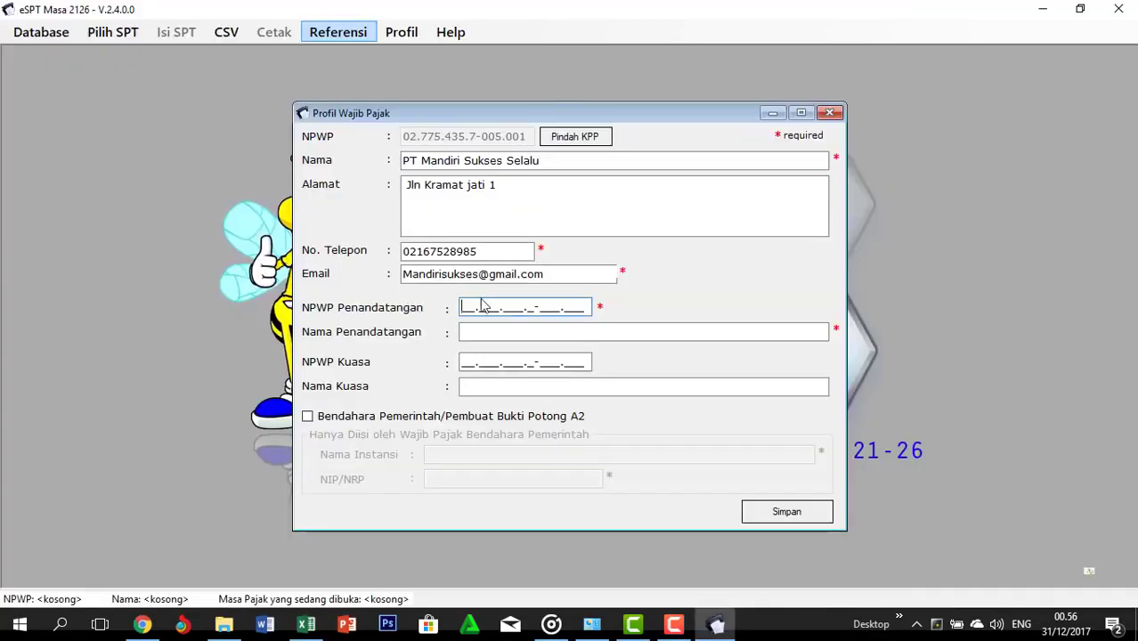
key("ctrl+v")
Copy the director's name from cell B1 in Excel into Nama Penandatangan in e-SPT and save the taxpayer profile
left_click(475, 328)
key("alt+Tab")
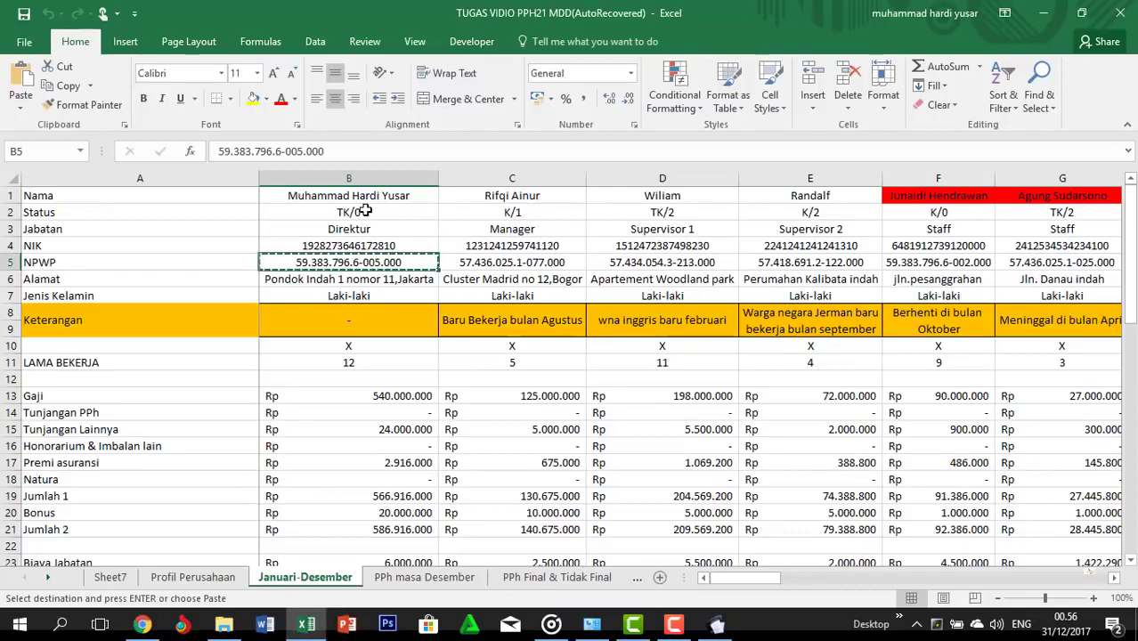
left_click(364, 196)
key("ctrl+c")
key("alt+Tab")
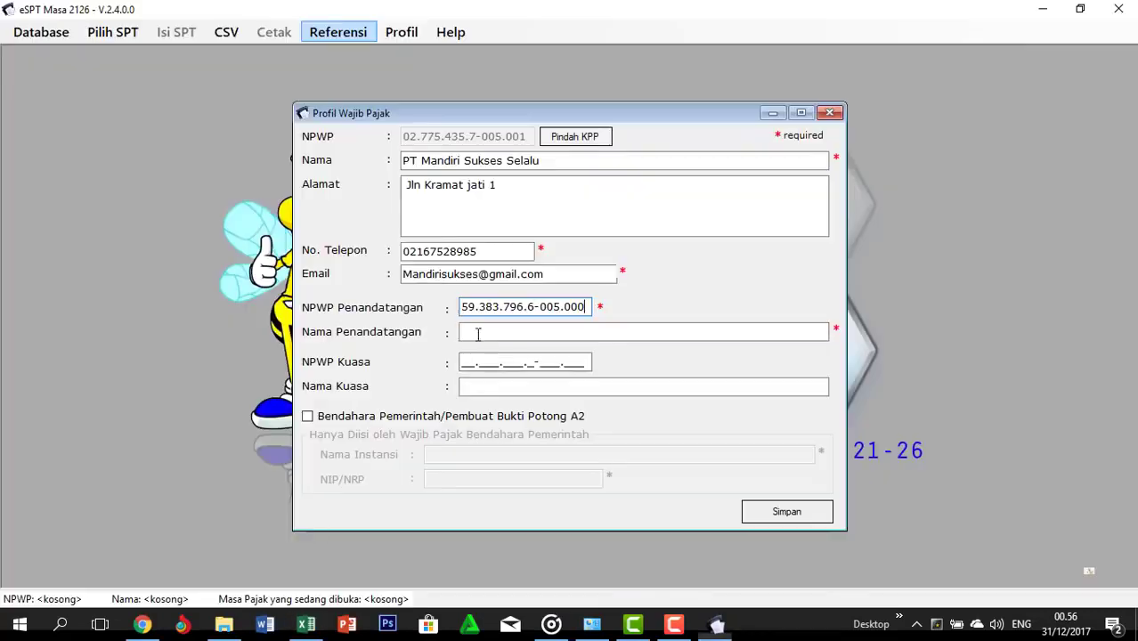
left_click(477, 334)
key("ctrl+v")
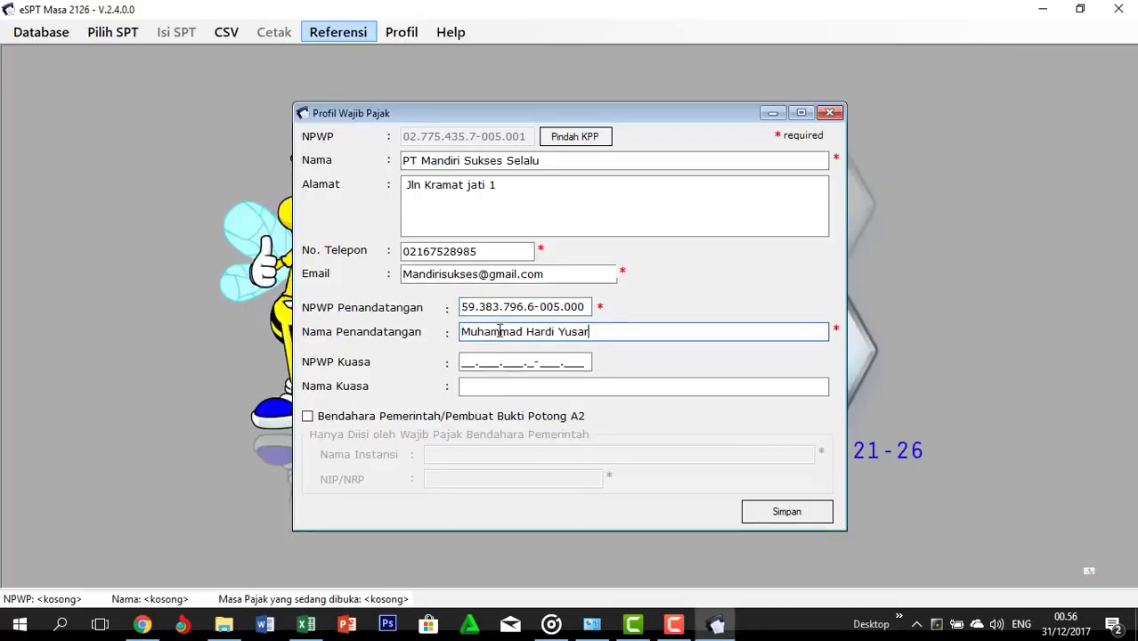
left_click(767, 522)
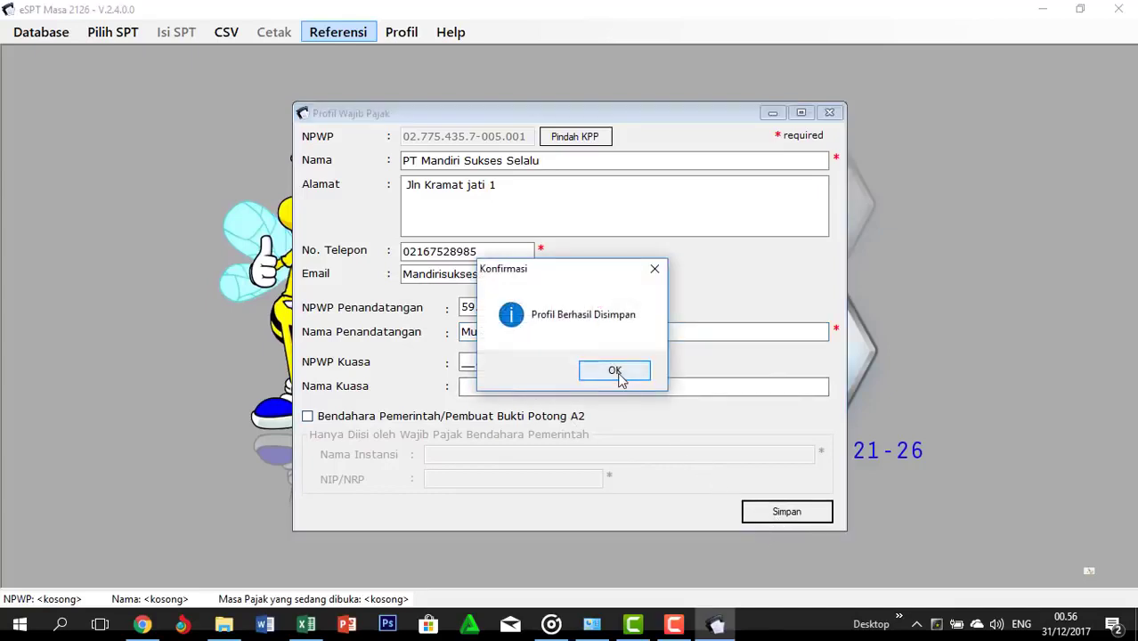
left_click(614, 370)
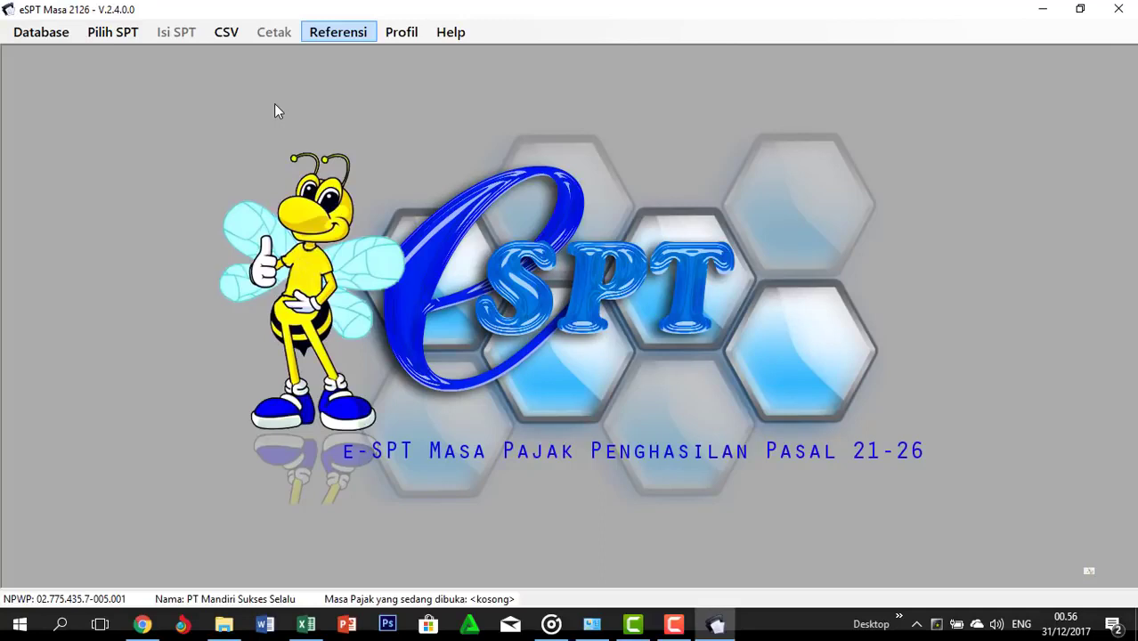
Create a new SPT for the tax period Desember 2016
left_click(126, 35)
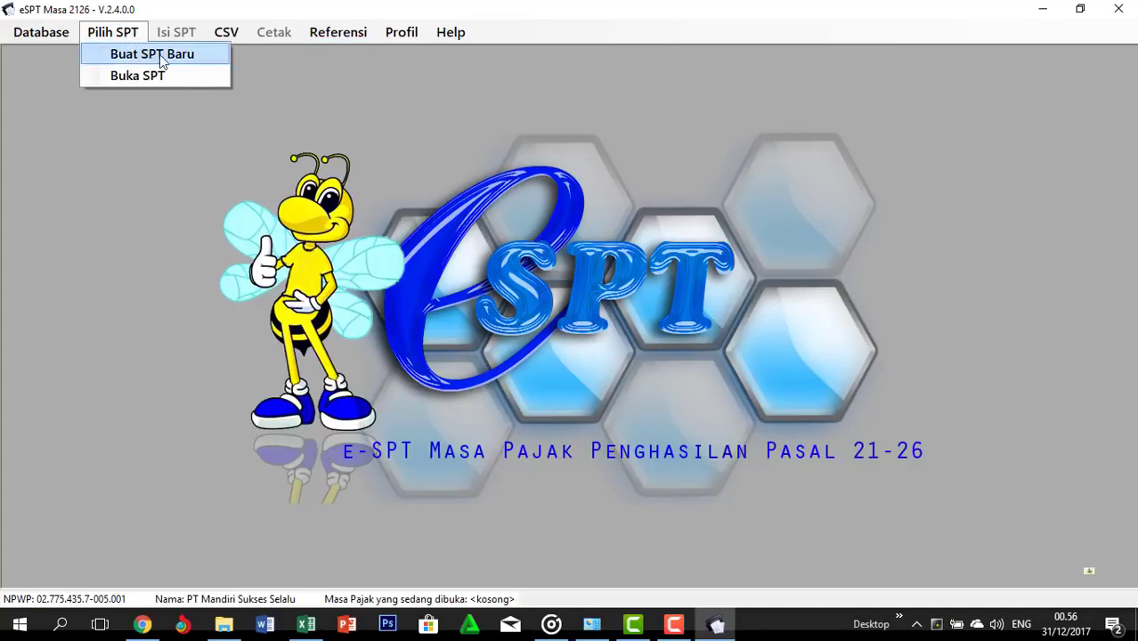
left_click(162, 57)
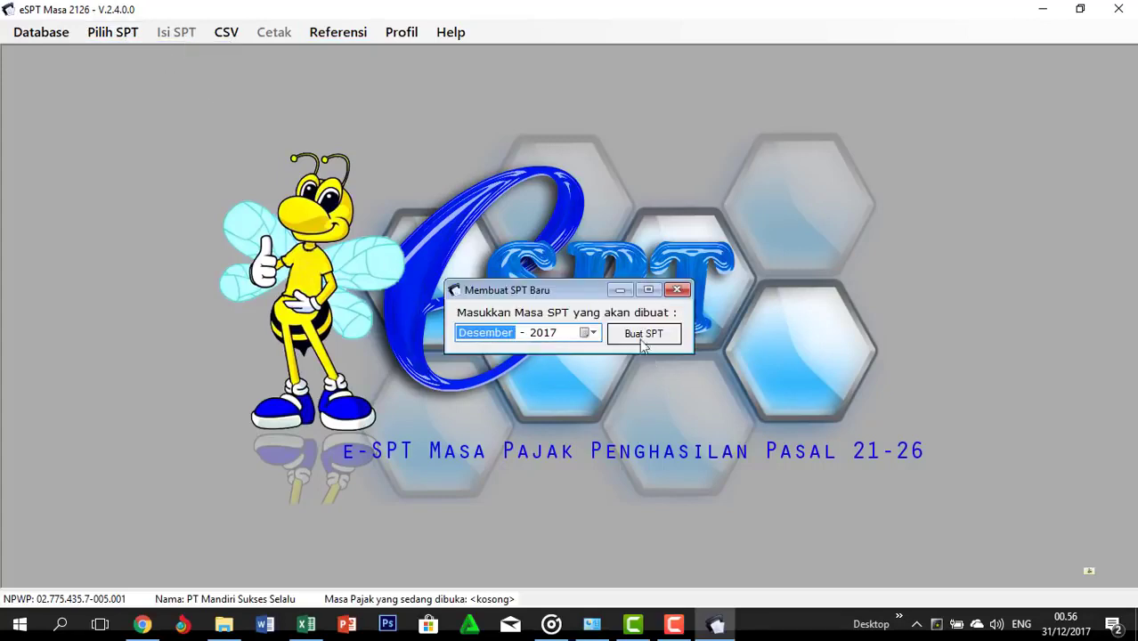
left_click(596, 333)
left_click(462, 357)
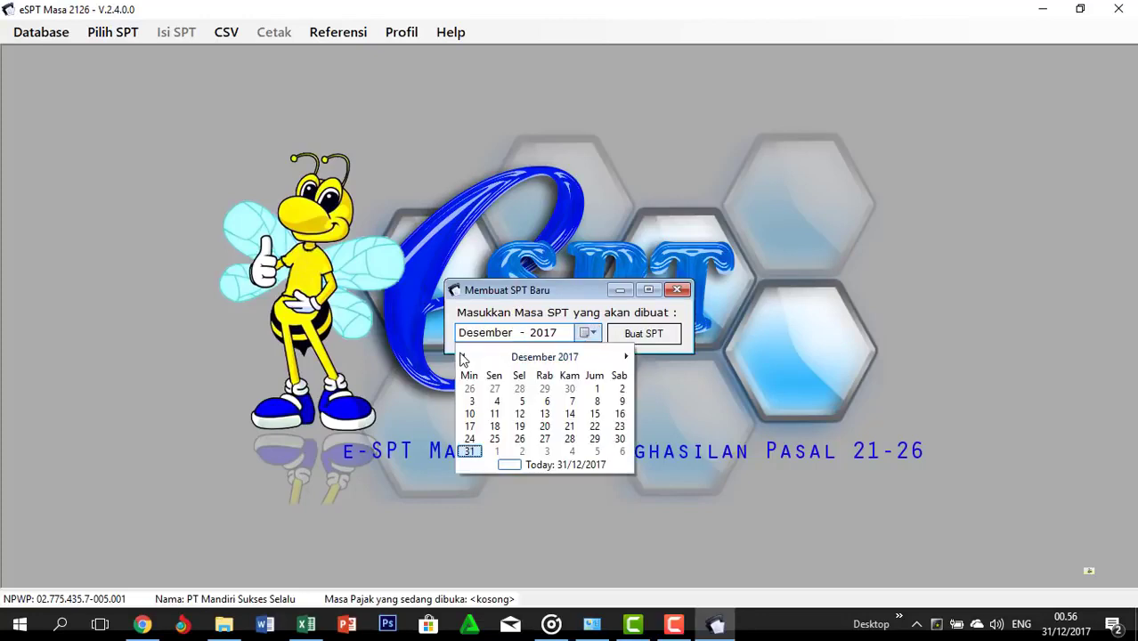
left_click(462, 357)
left_click(525, 358)
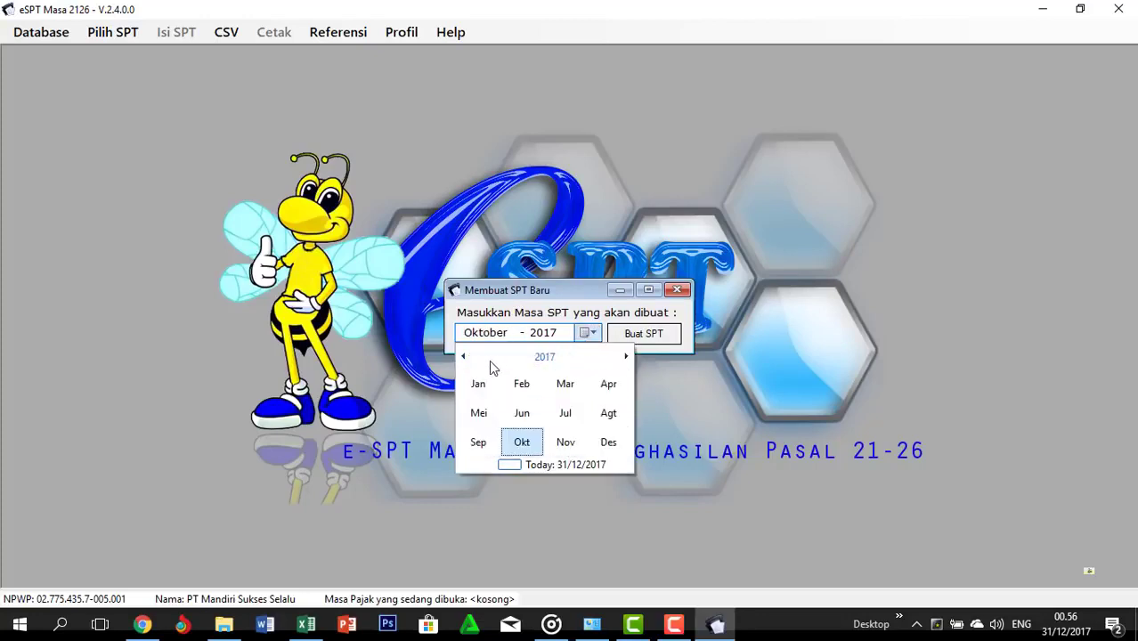
left_click(464, 357)
left_click(609, 441)
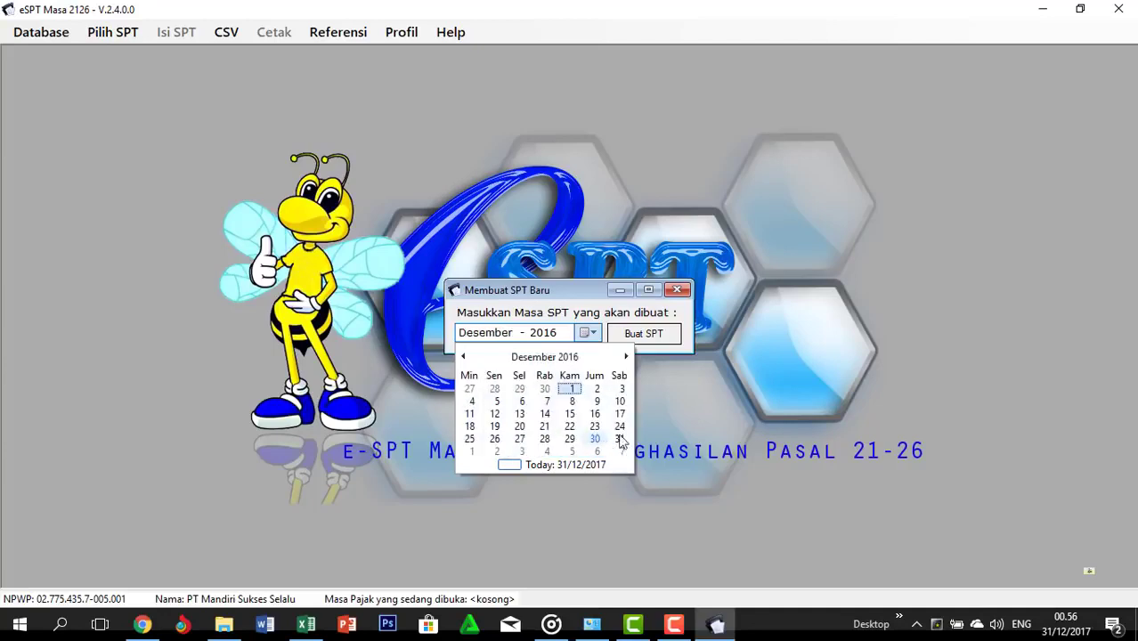
left_click(668, 340)
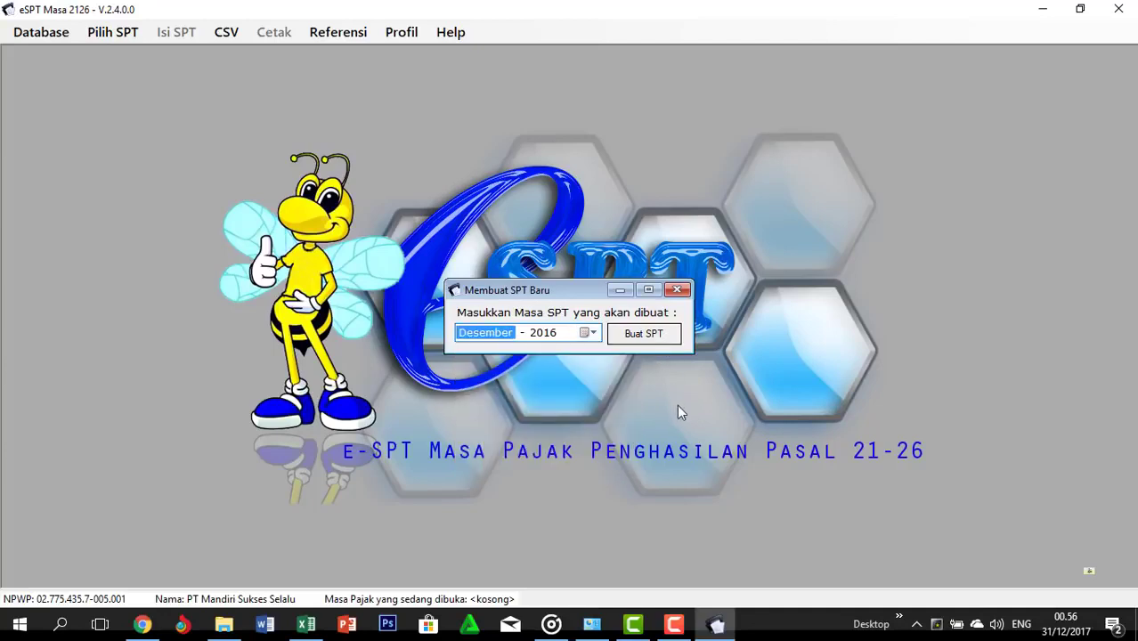
left_click(648, 334)
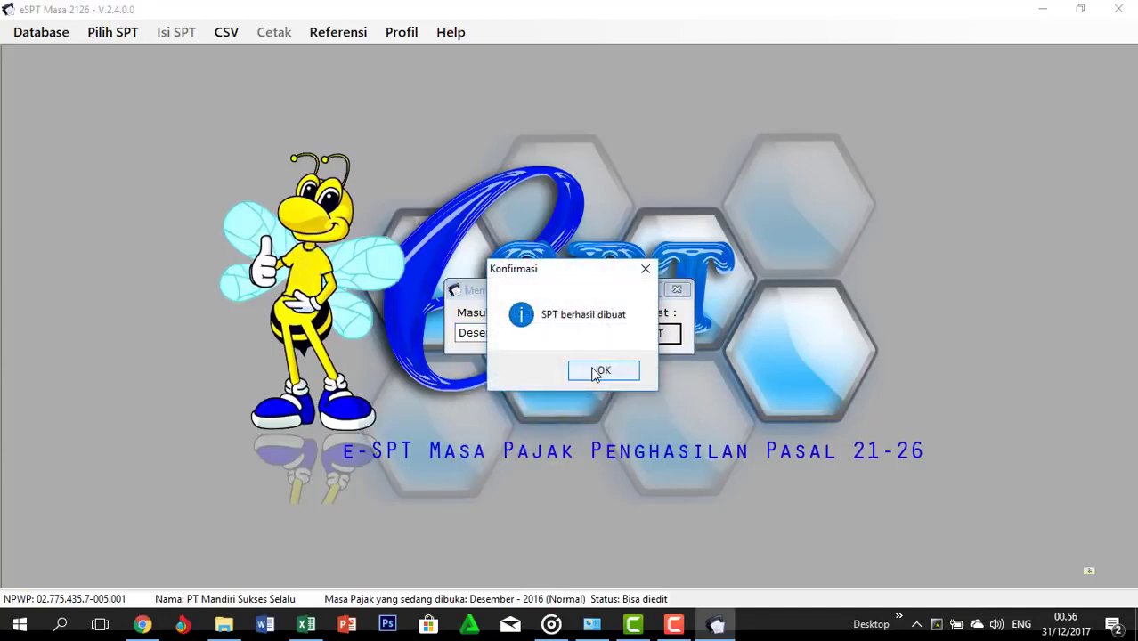
left_click(598, 371)
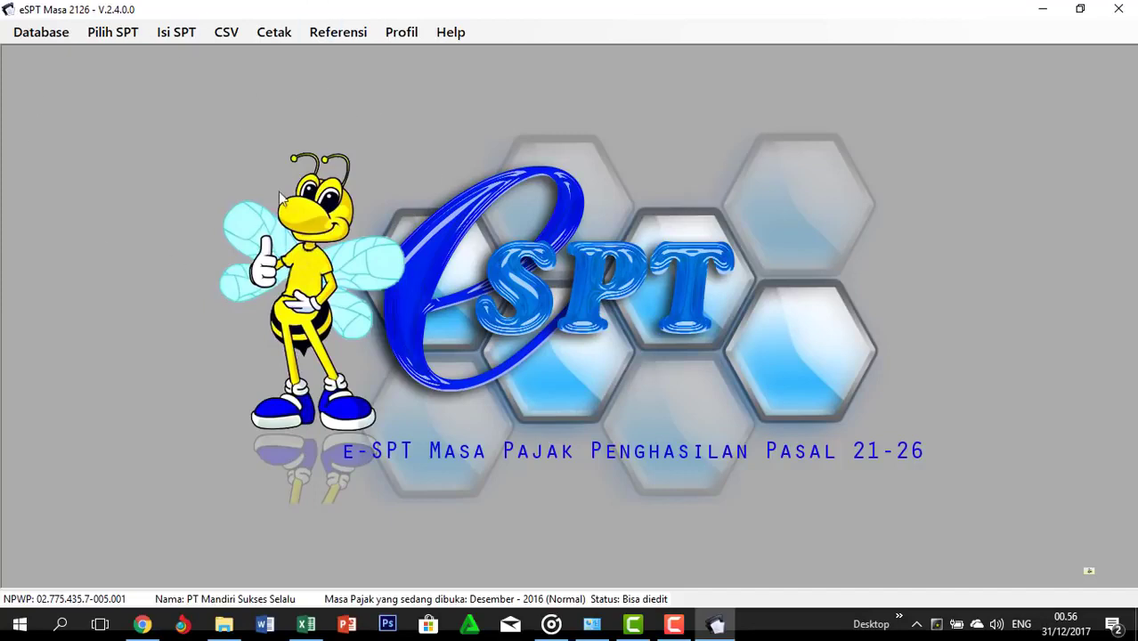
View the Kode Negara country code reference list and close it
left_click(337, 33)
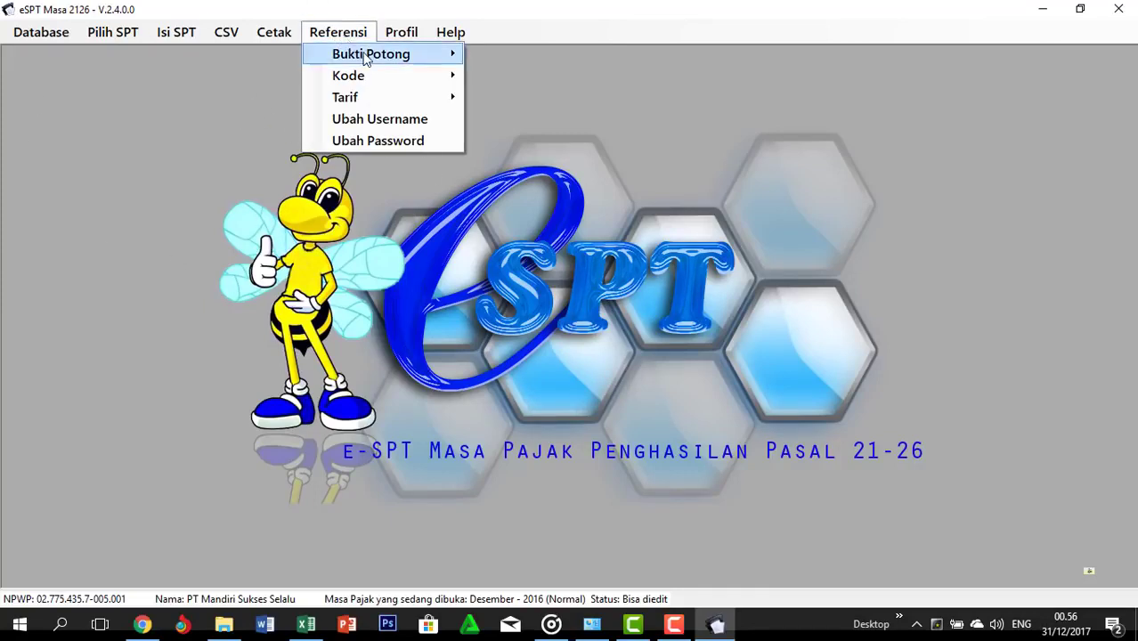
mouse_move(423, 84)
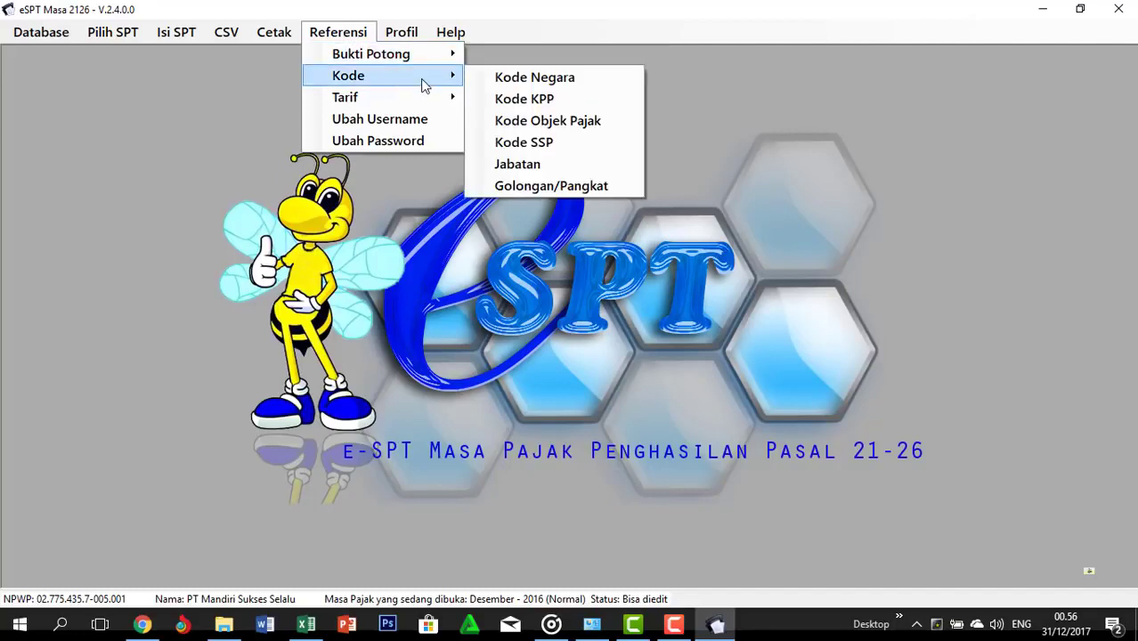
left_click(477, 79)
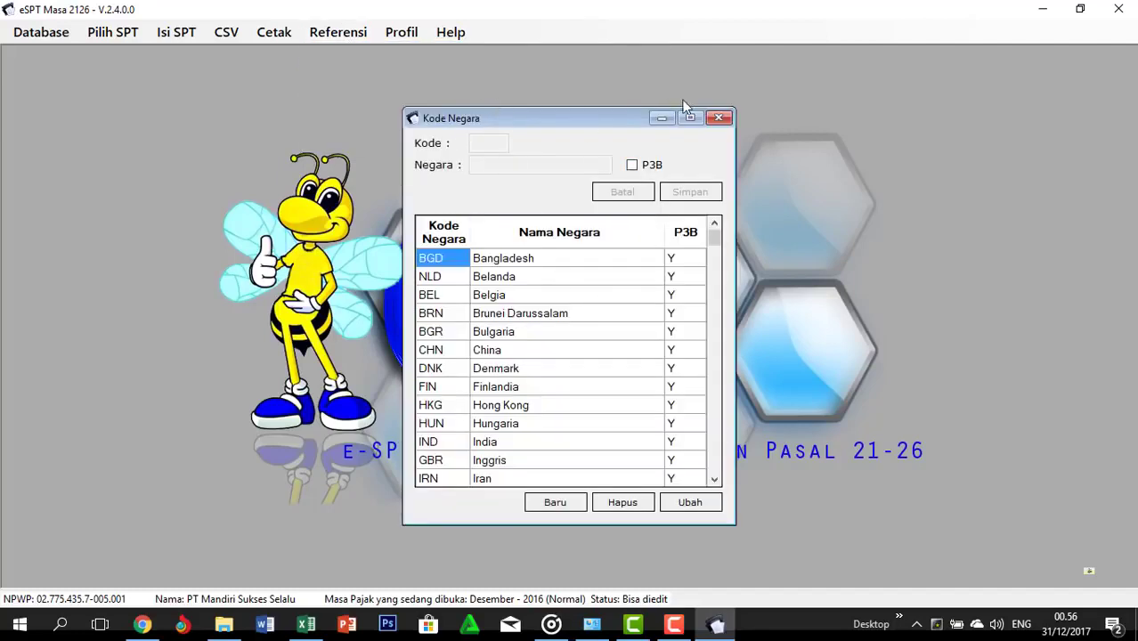
left_click(717, 117)
left_click(337, 32)
mouse_move(405, 89)
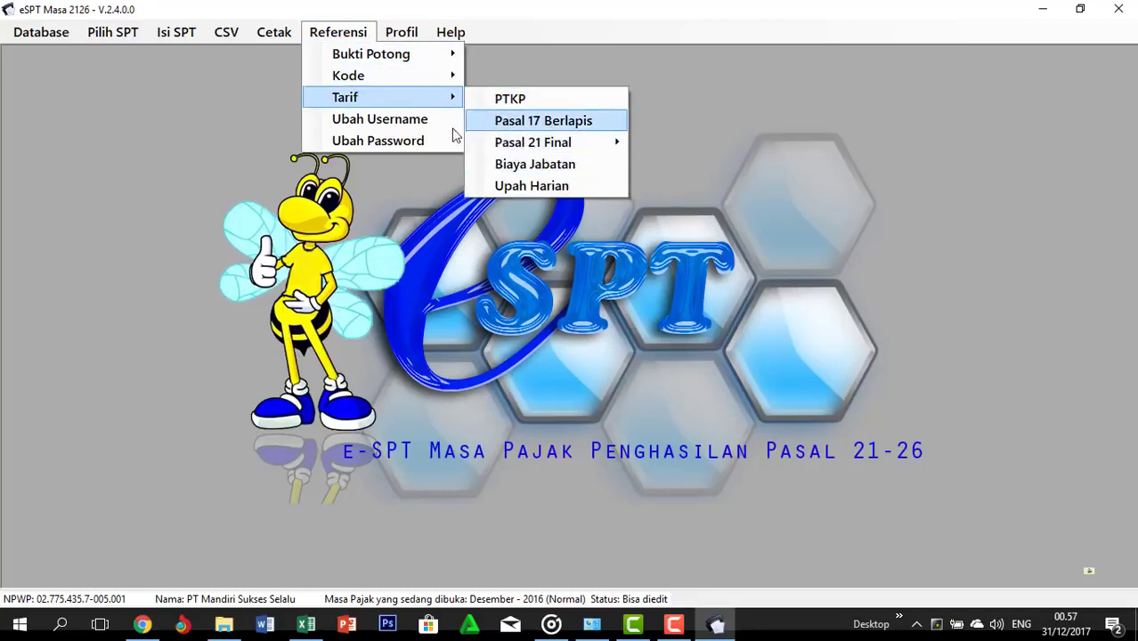
mouse_move(351, 34)
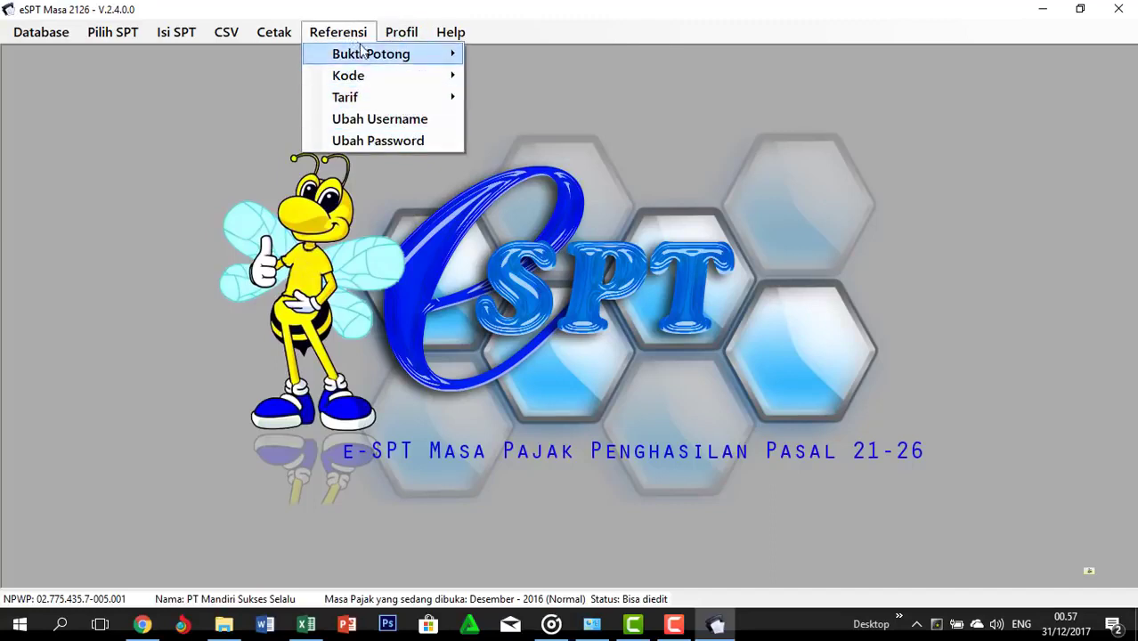
left_click(344, 33)
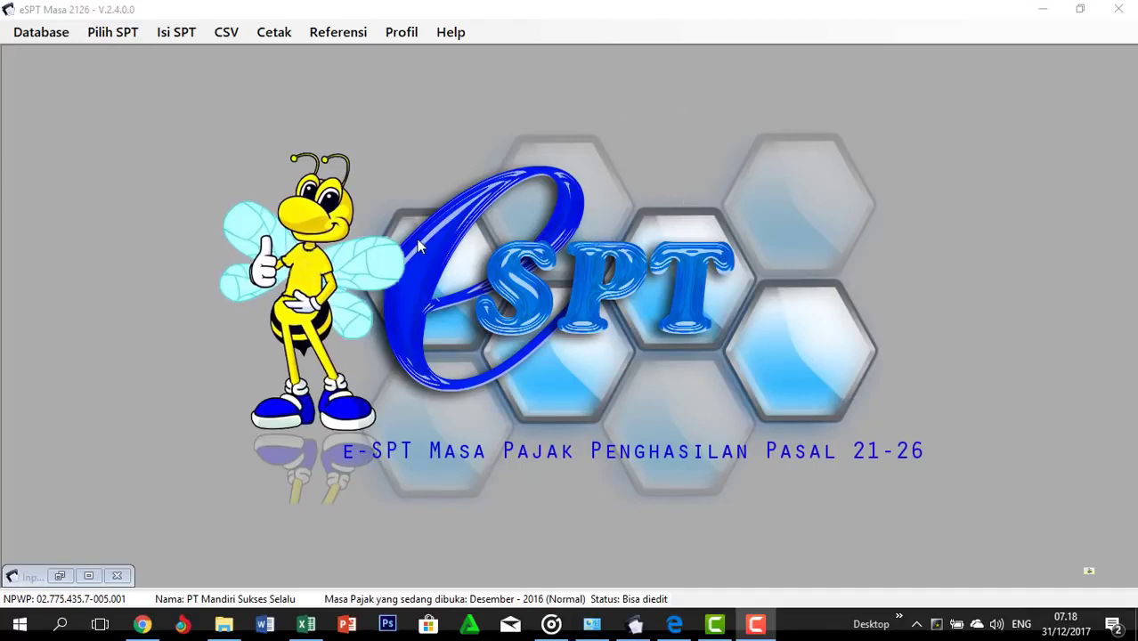
Create a new Bukti Potong A1 record and set its Nomor Bukti Potong to 0000001
left_click(174, 34)
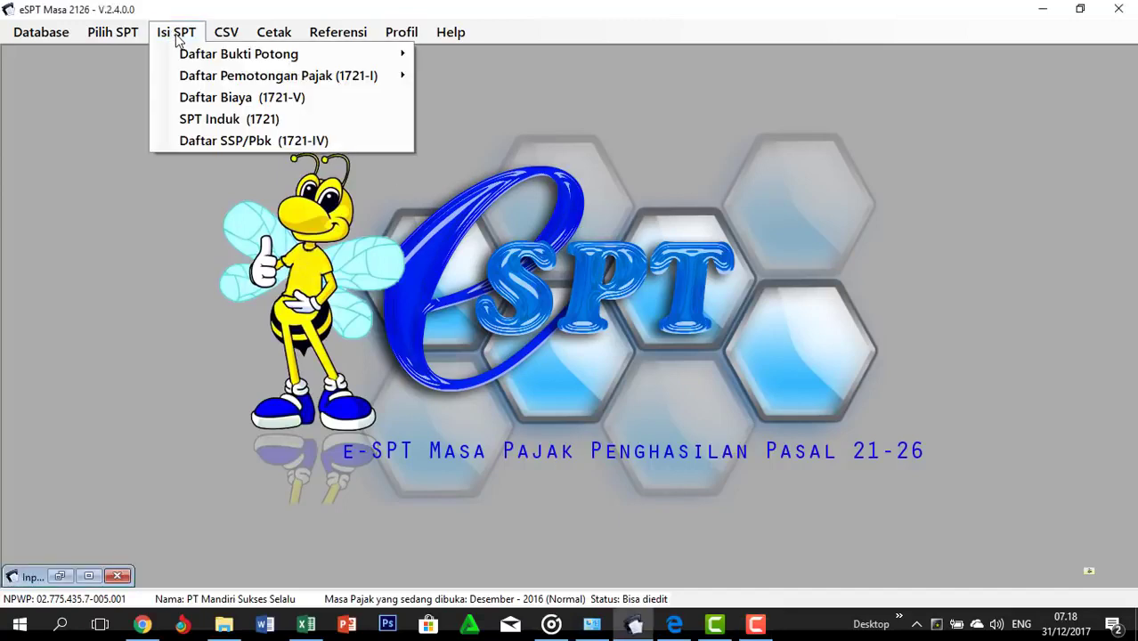
mouse_move(308, 60)
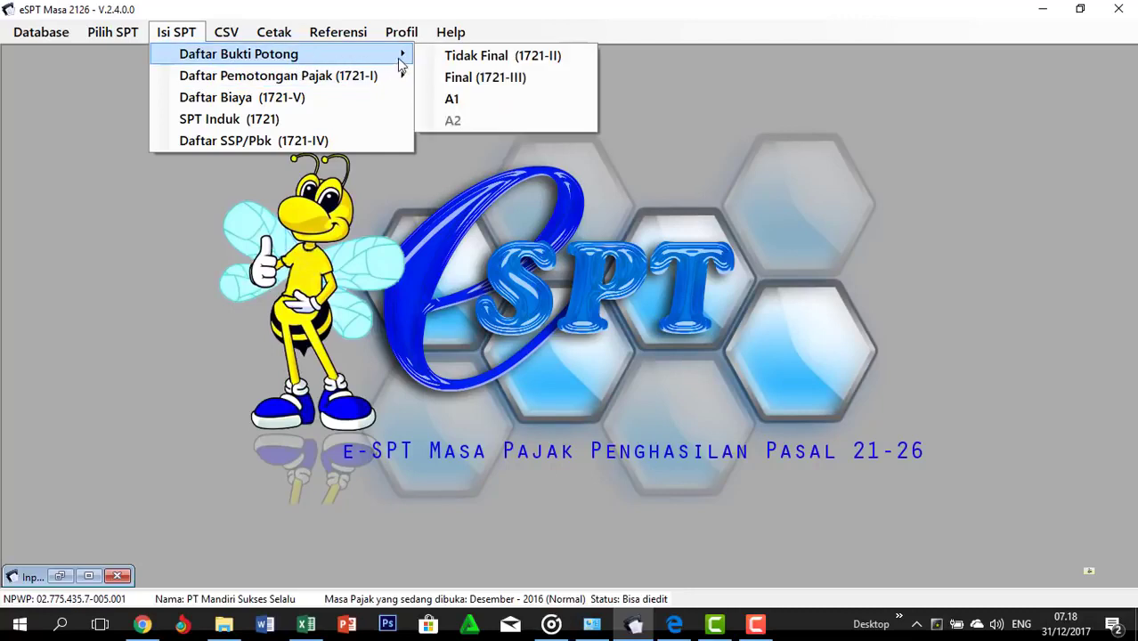
left_click(456, 98)
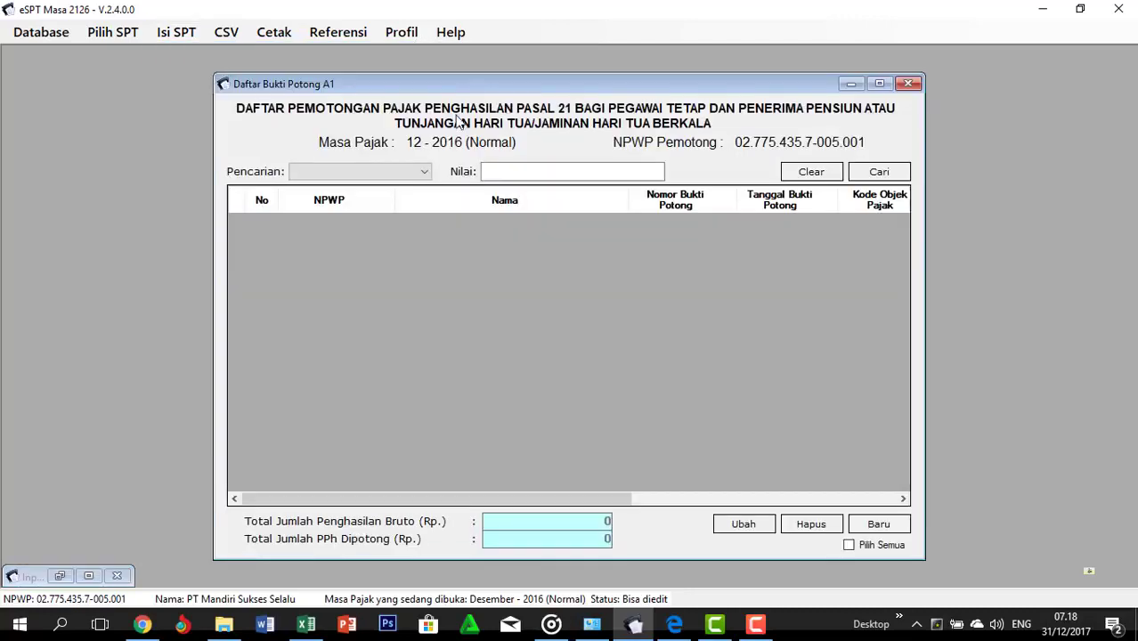
left_click(878, 525)
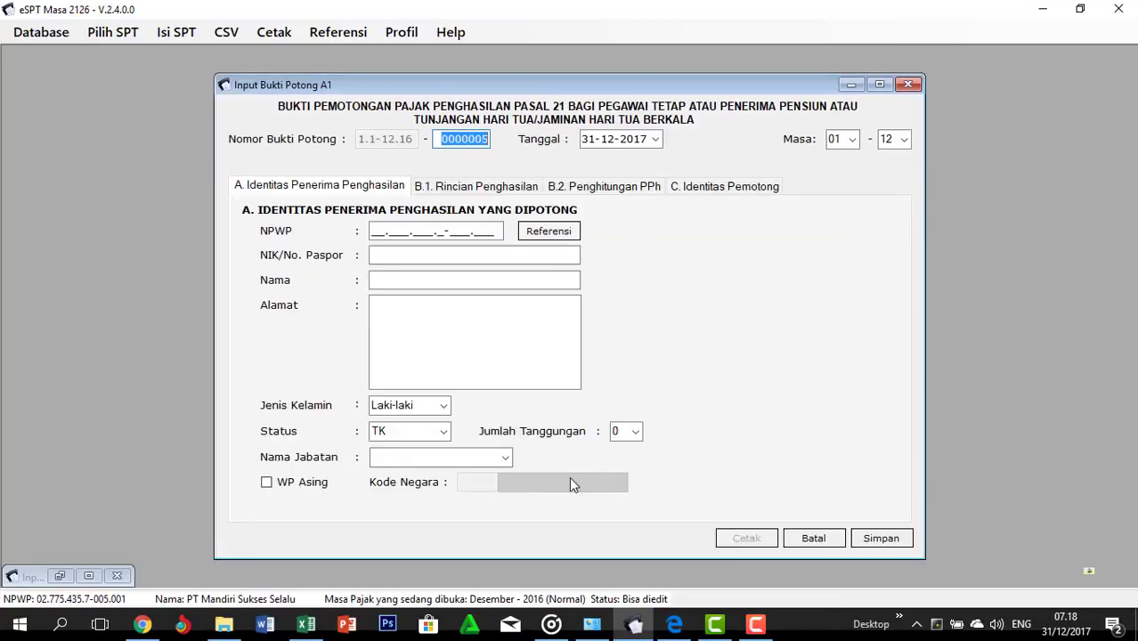
left_click(487, 141)
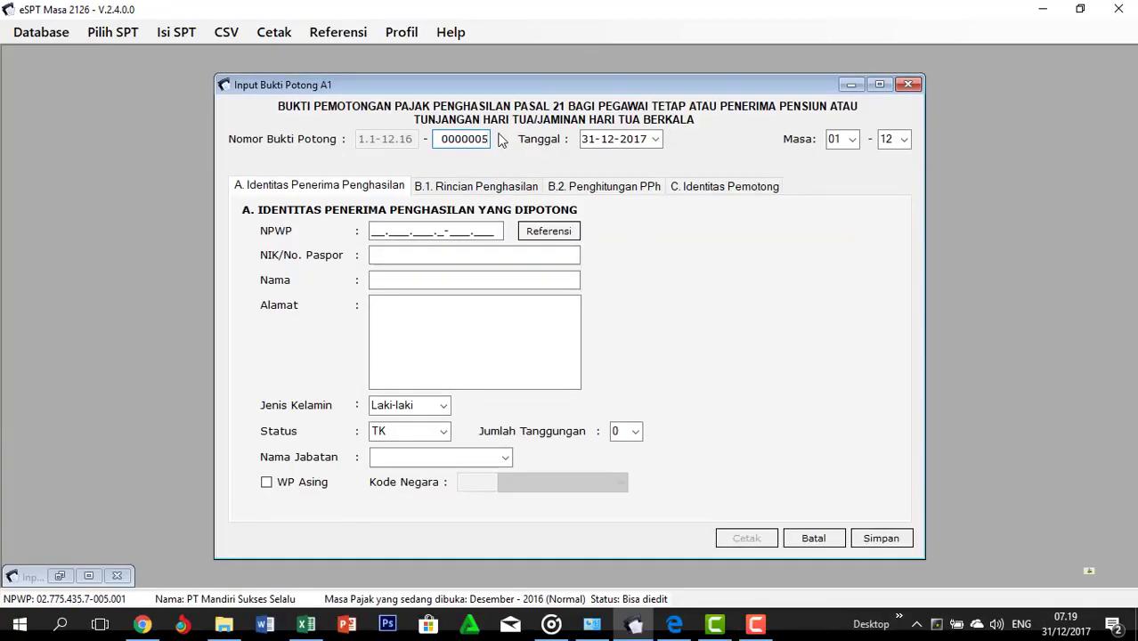
Set the Tanggal of the Bukti Potong A1 to 31-12-2016
left_click(656, 140)
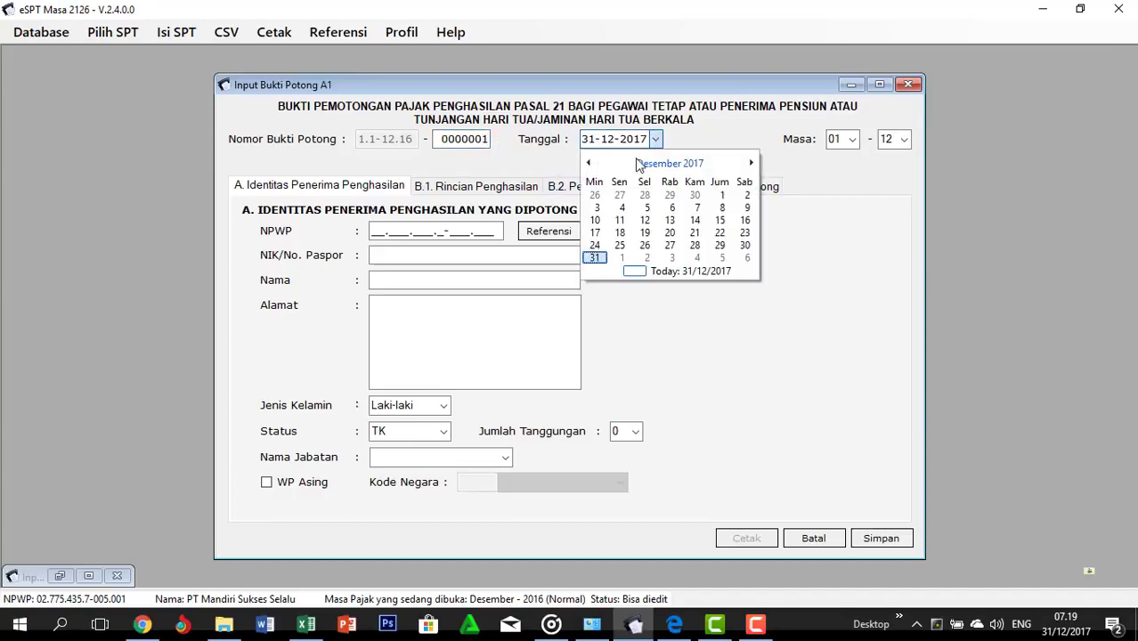
left_click(638, 166)
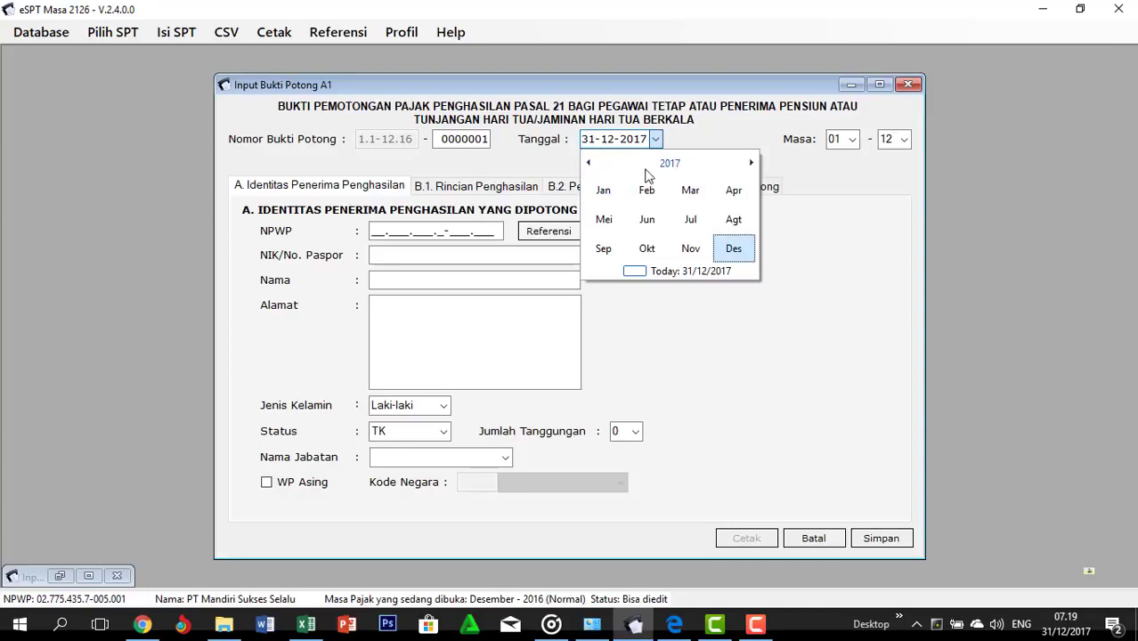
left_click(646, 169)
left_click(732, 222)
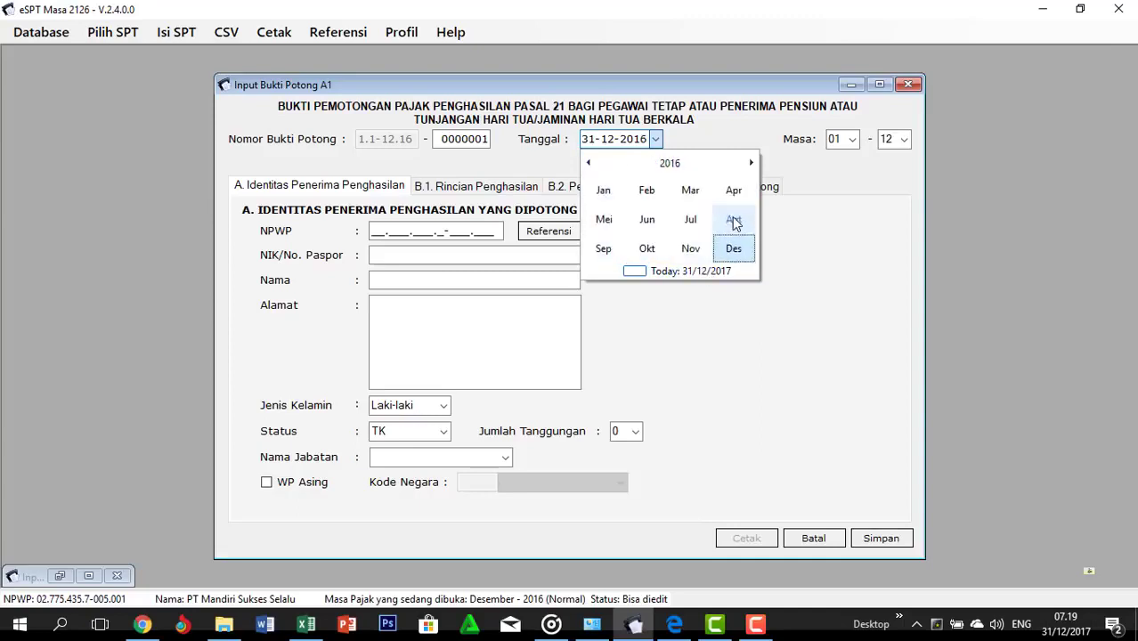
left_click(733, 249)
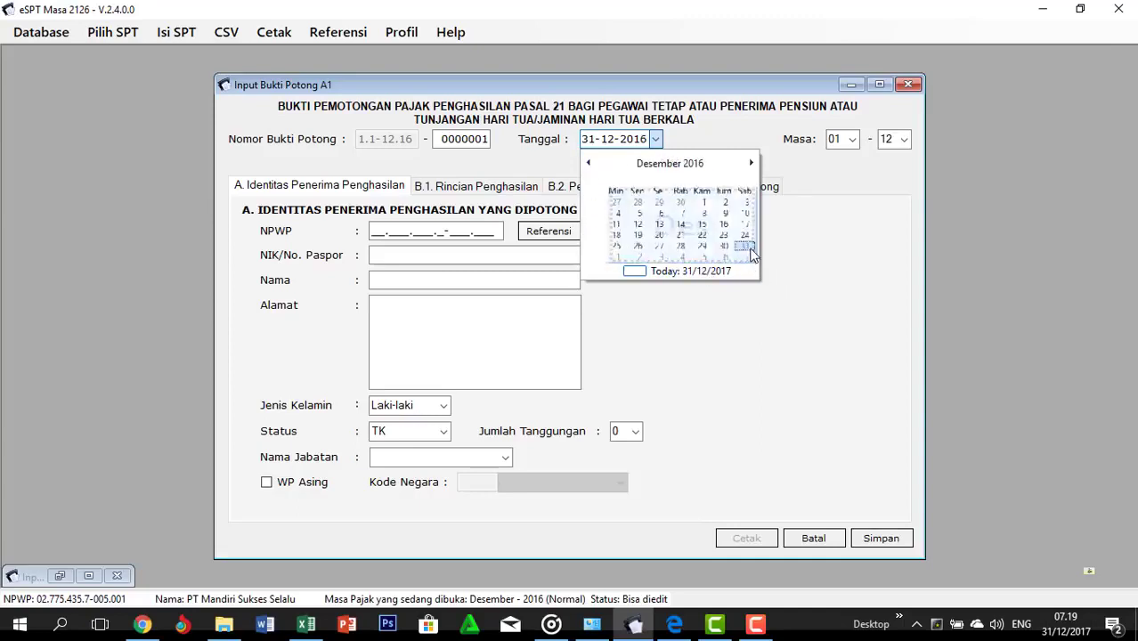
left_click(817, 263)
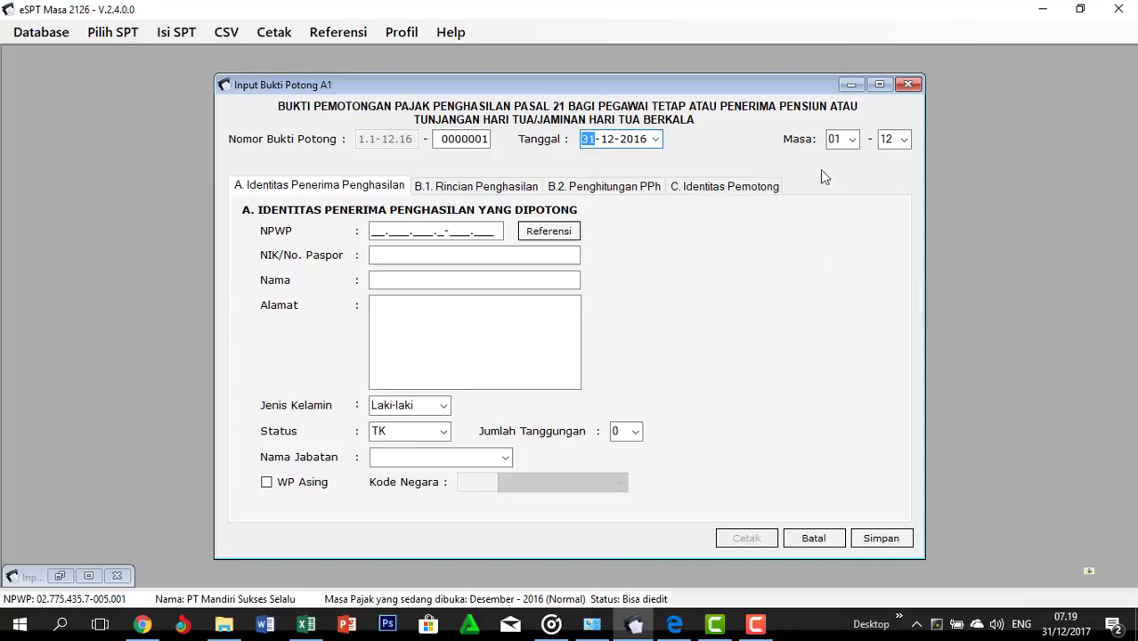
key("F9")
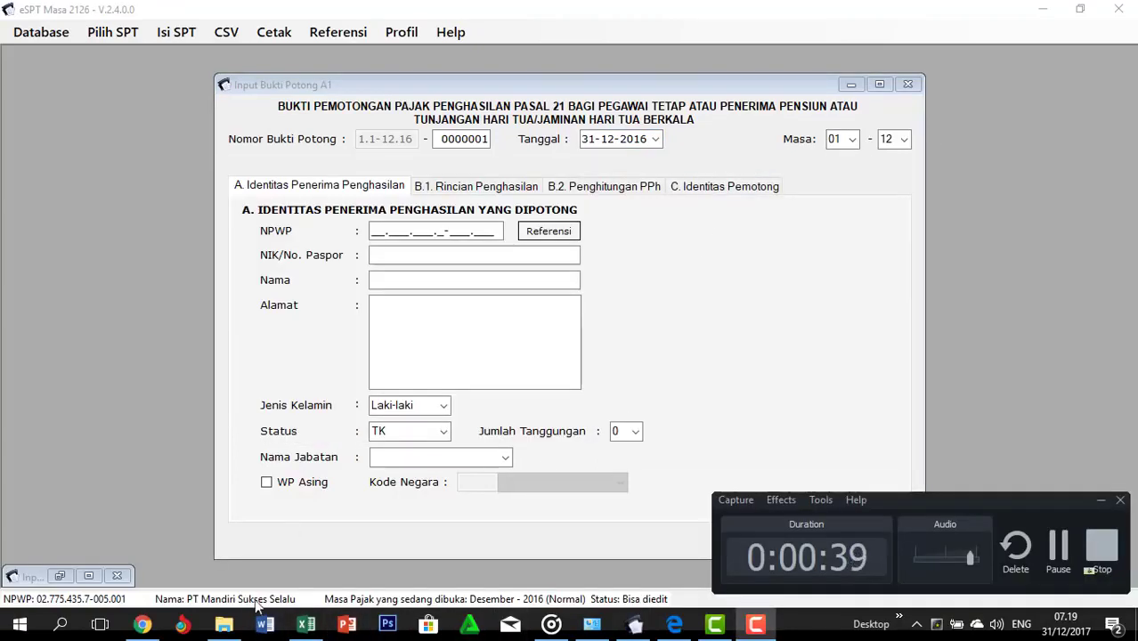
left_click(306, 624)
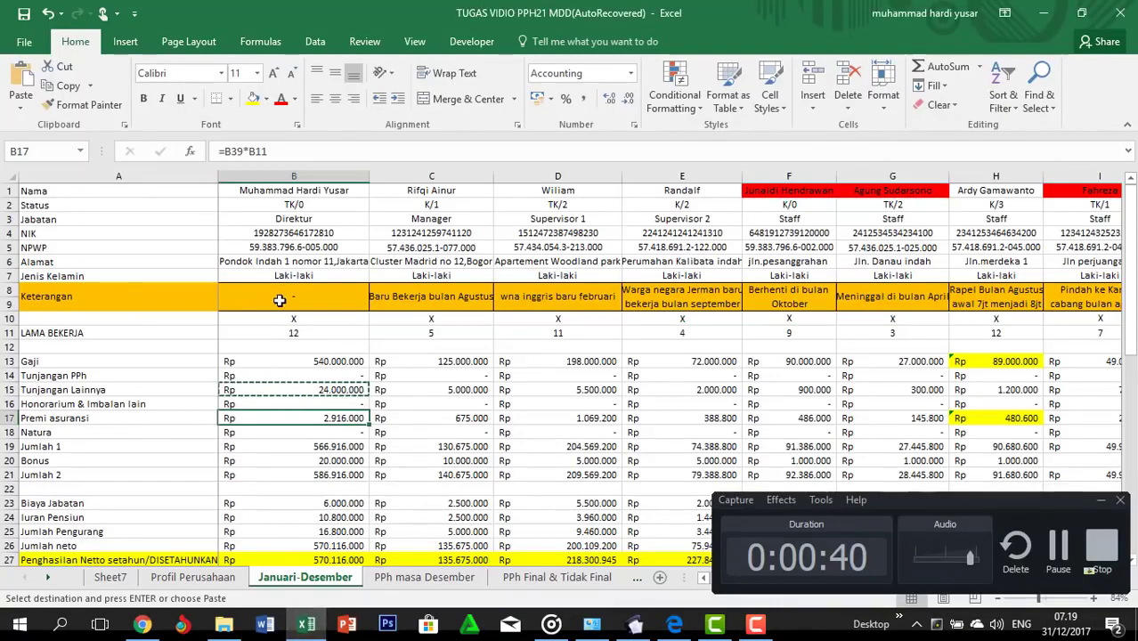
left_click(280, 301)
key("Escape")
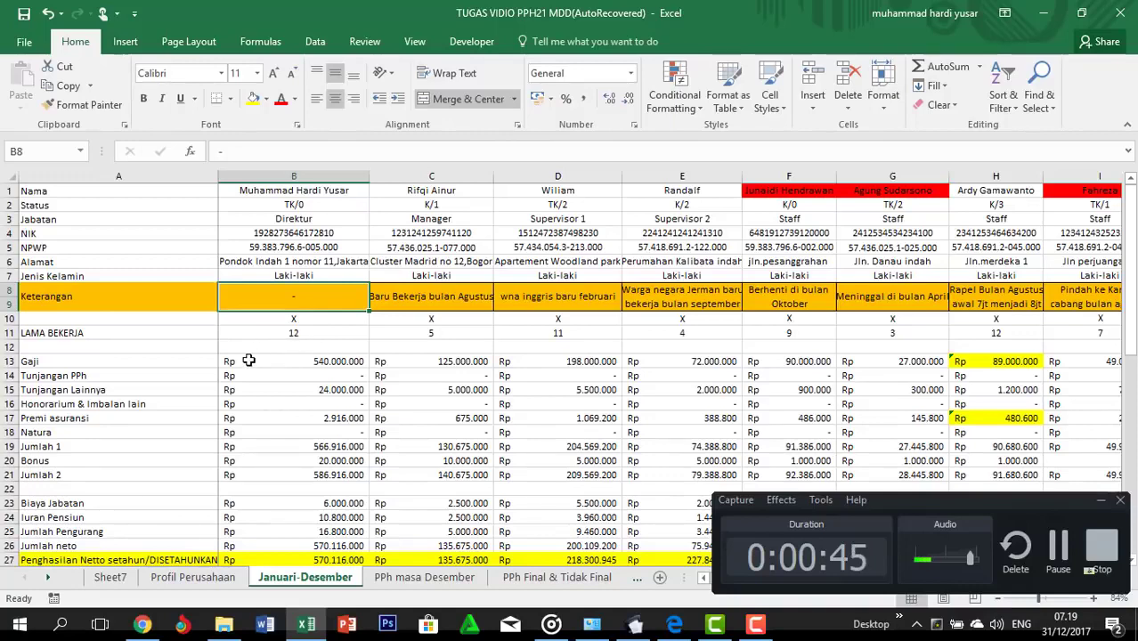
key("alt+Tab")
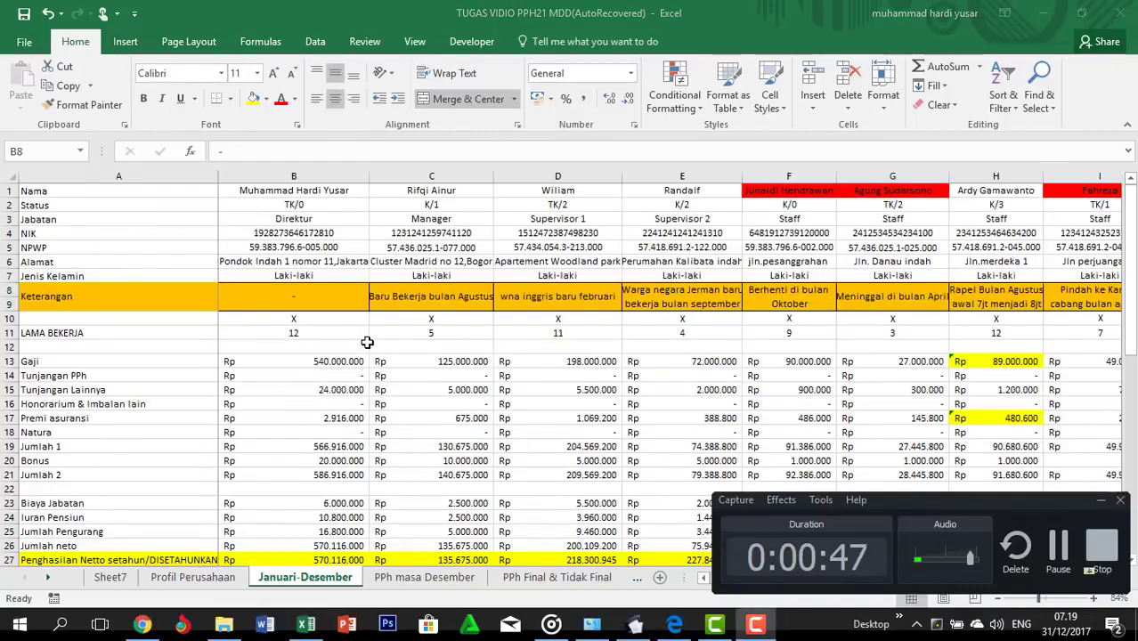
left_click(634, 623)
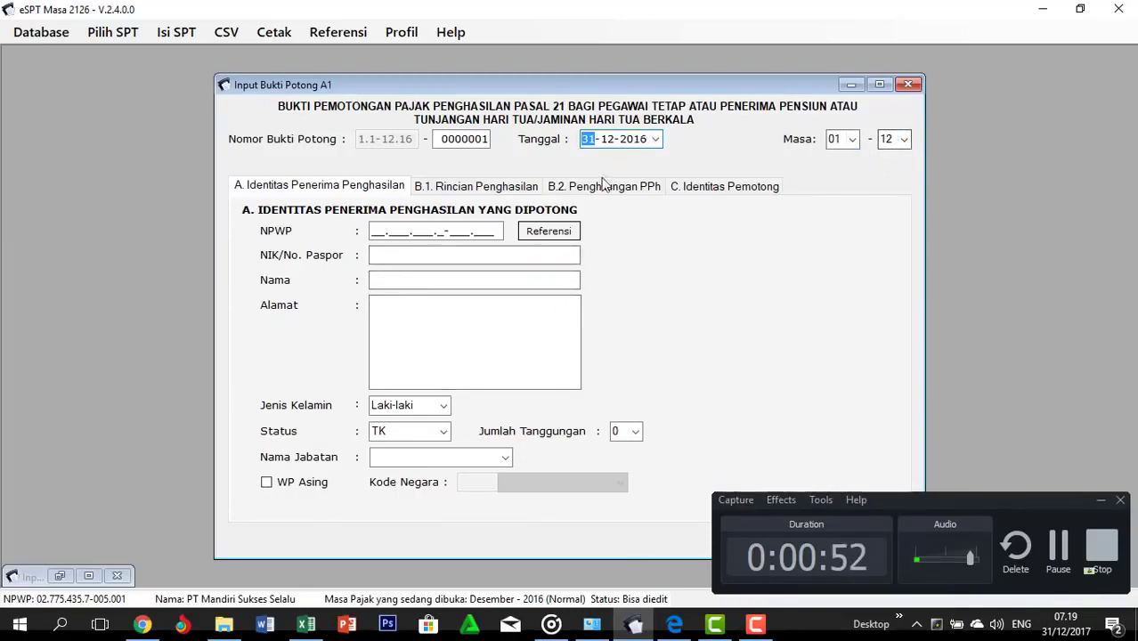
Copy the director's NPWP from cell B5 of the Januari-Desember sheet in Excel into the NPWP field of Bukti Potong A1 in e-SPT
left_click(377, 230)
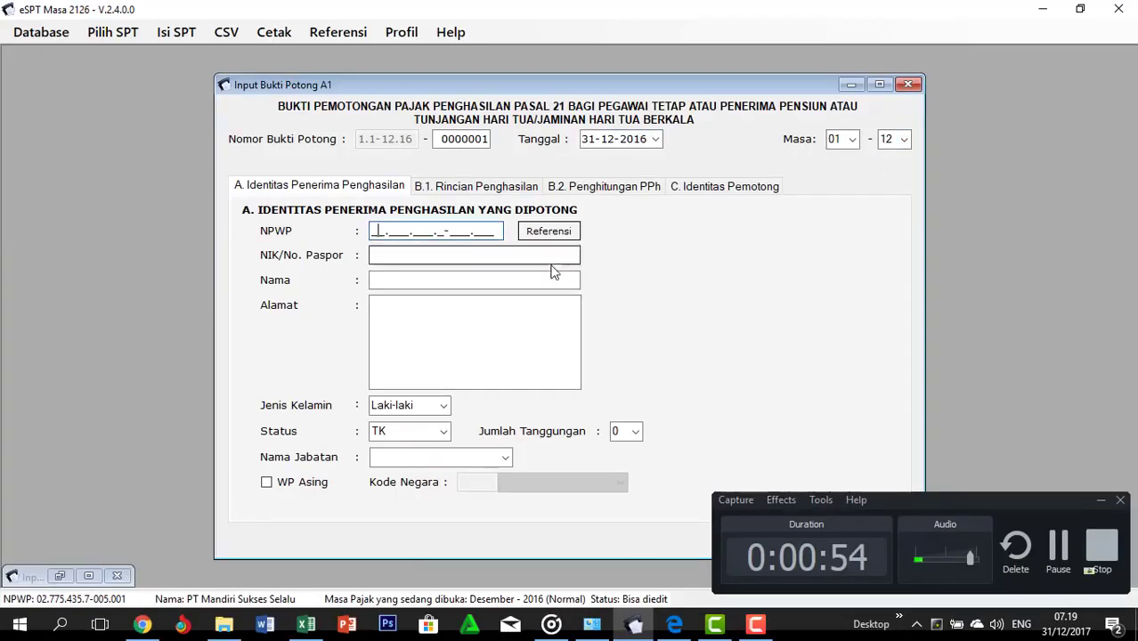
key("alt+Tab")
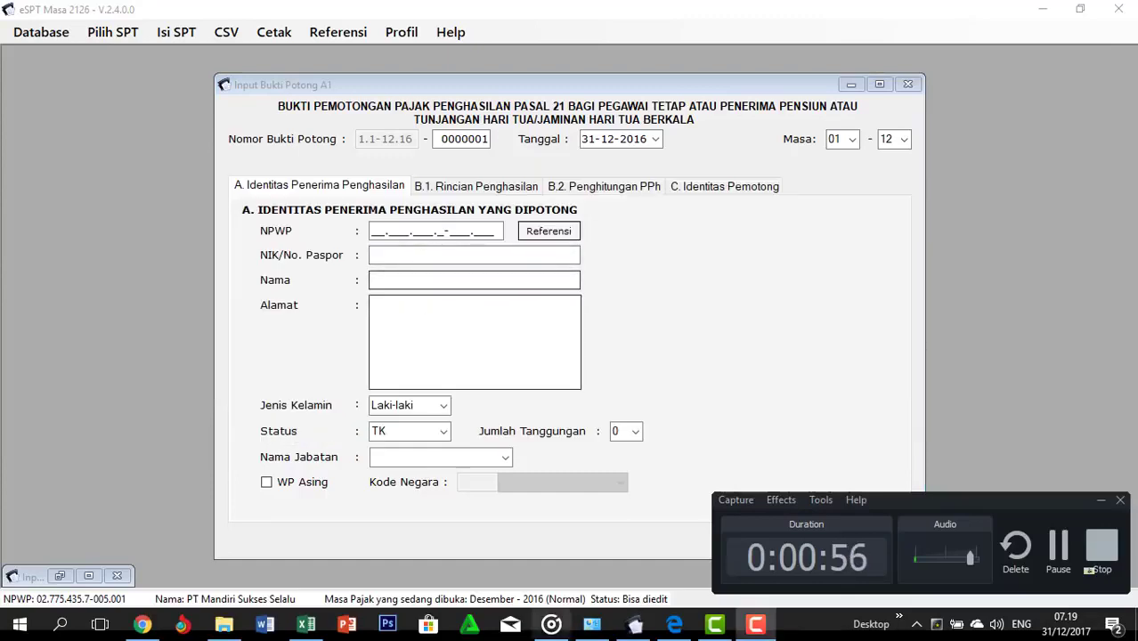
left_click(305, 623)
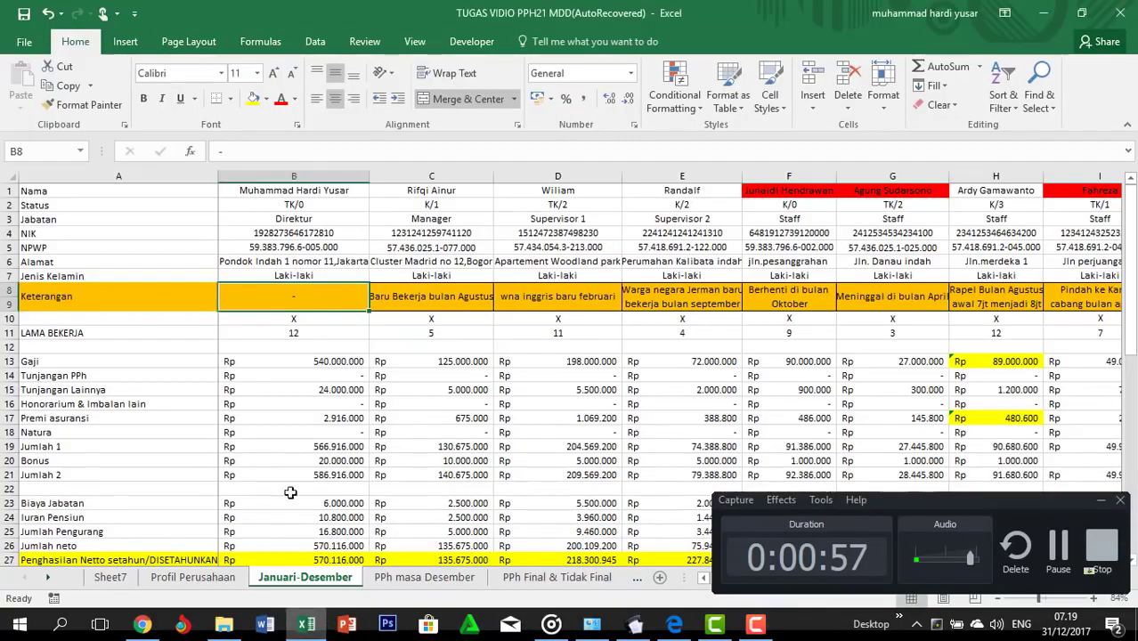
left_click(281, 245)
key("ctrl+c")
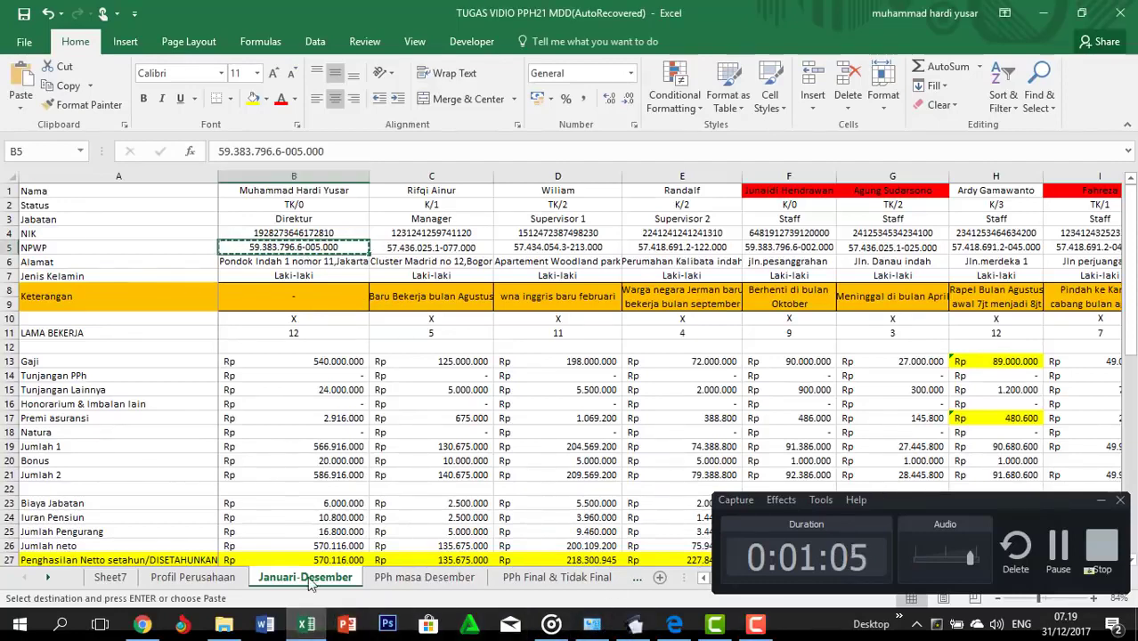
left_click(312, 627)
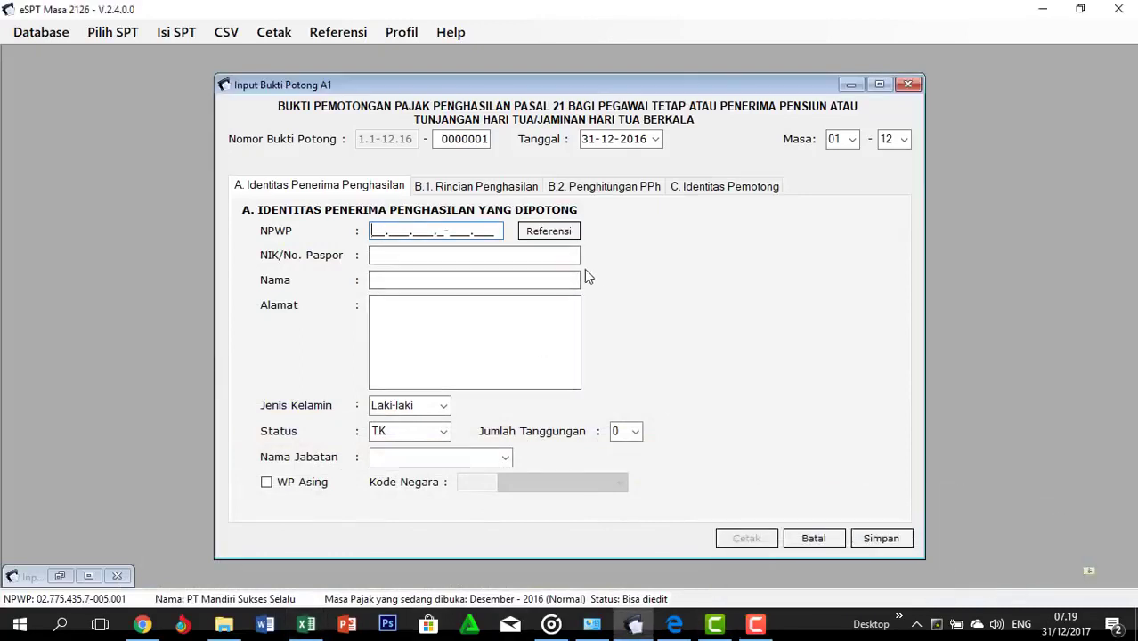
key("ctrl+v")
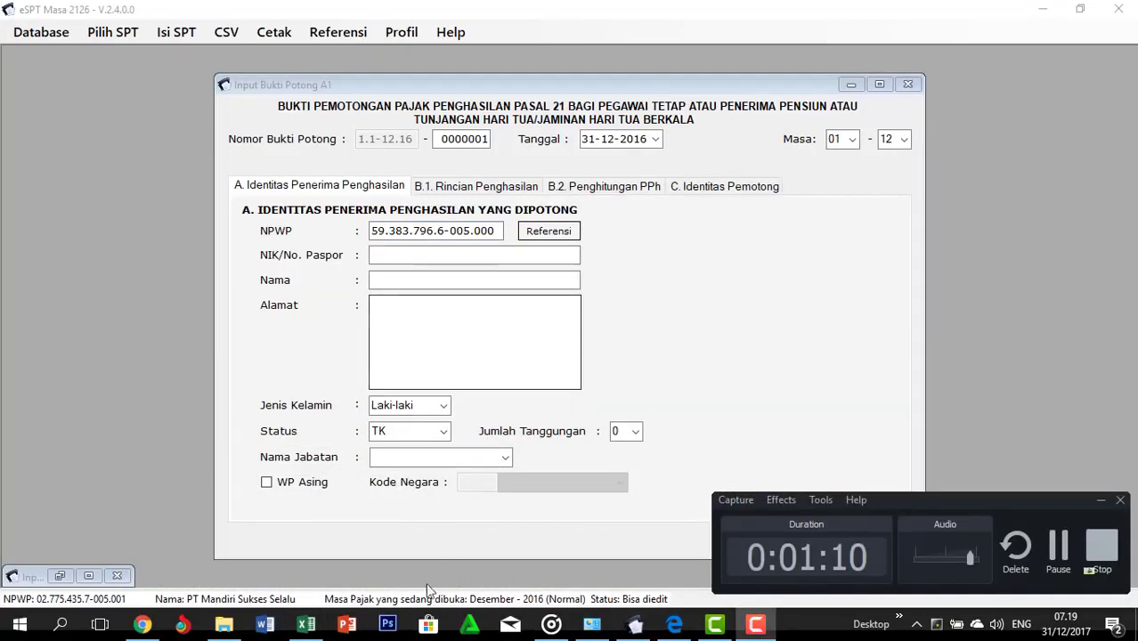
Copy the director's NIK from cell B4 in Excel into the NIK/No. Paspor field of Bukti Potong A1 in e-SPT
left_click(306, 626)
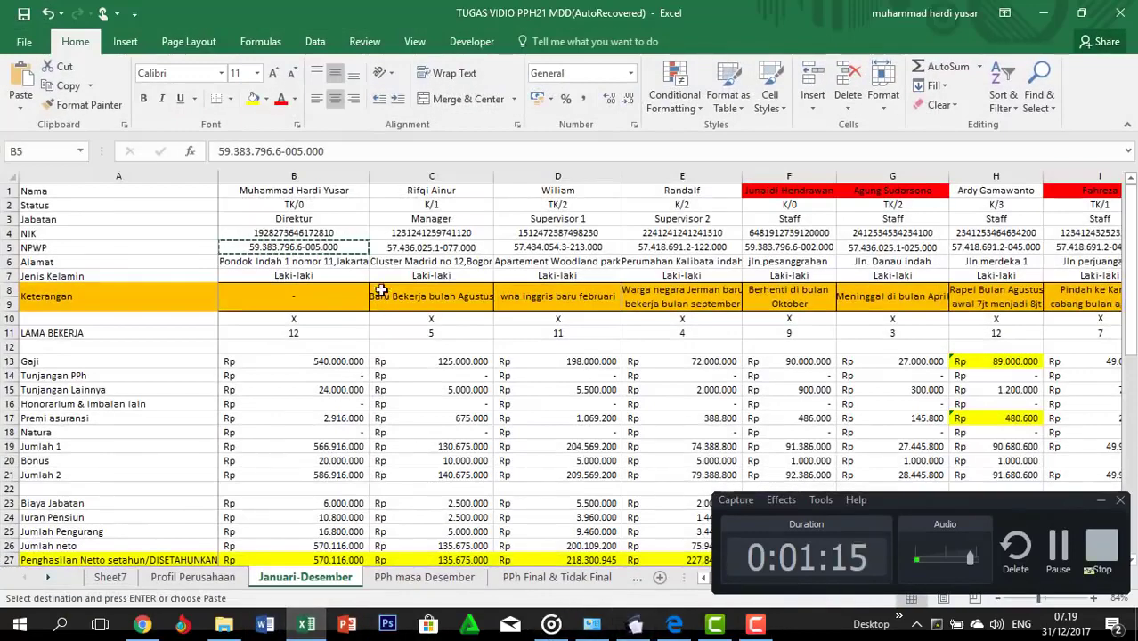
left_click(316, 233)
key("ctrl+c")
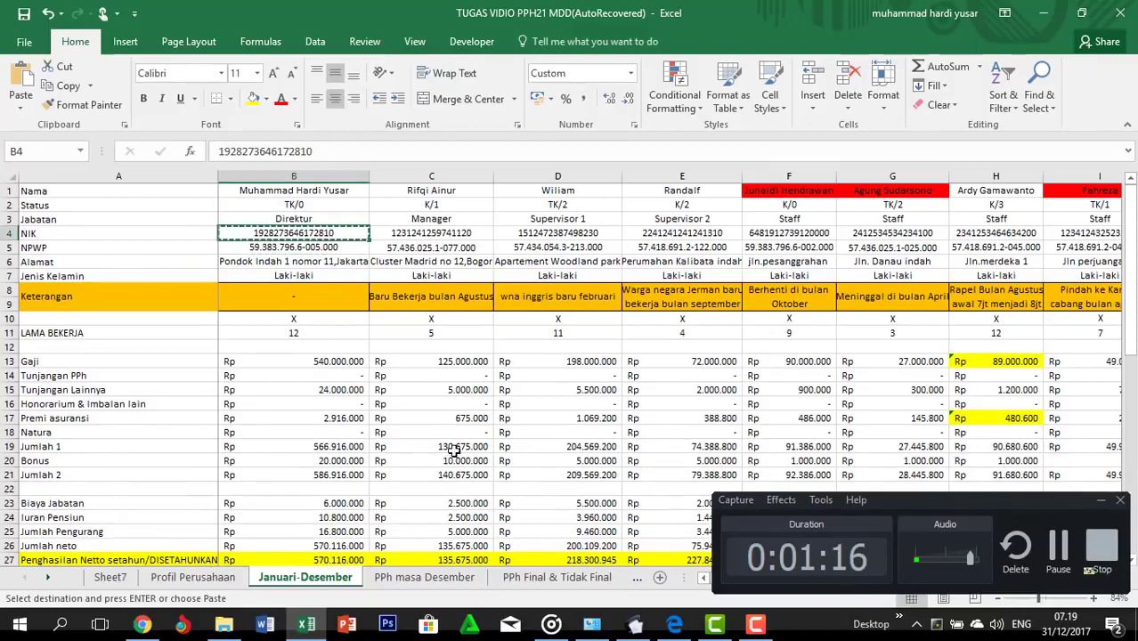
left_click(632, 623)
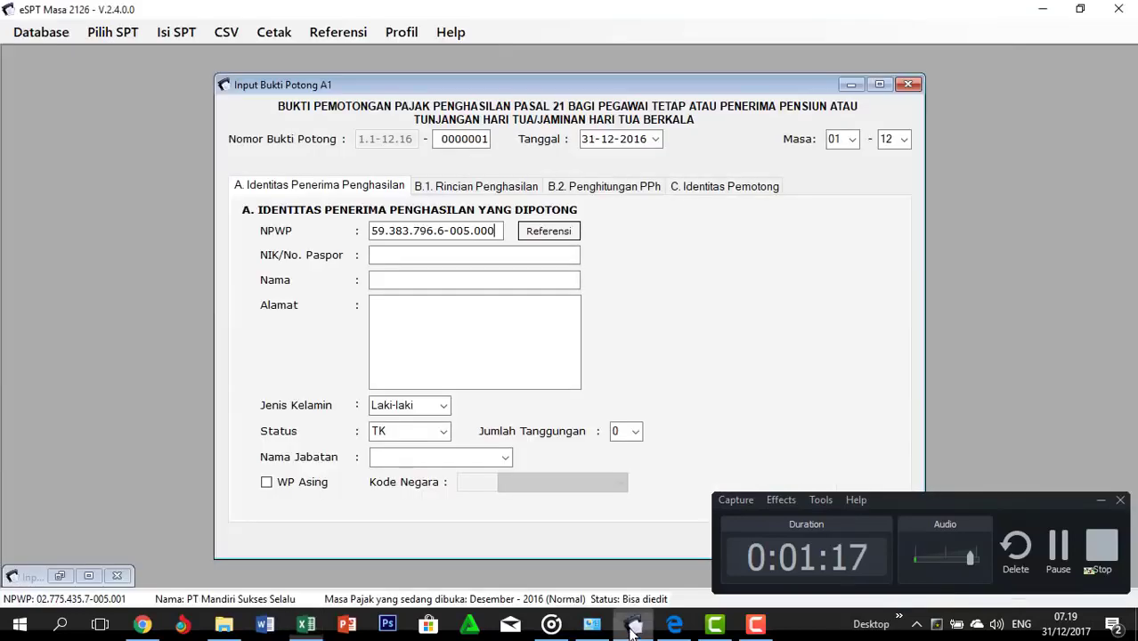
left_click(375, 254)
key("ctrl+v")
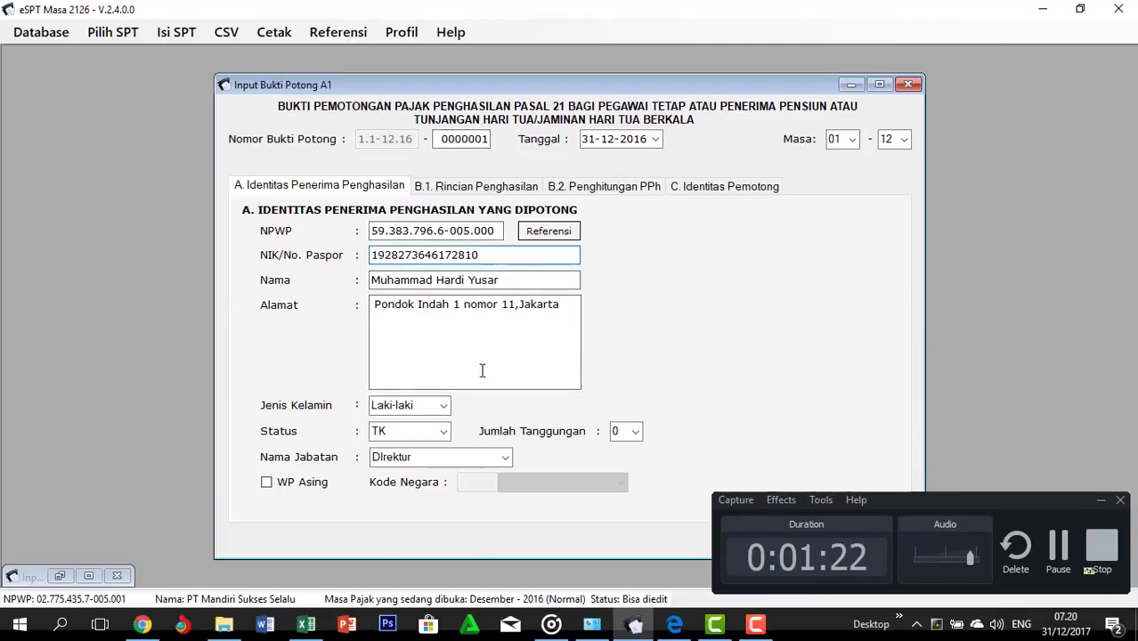
Copy the director's Gaji of 540.000.000 from cell B13 in Excel into Gaji/Pensiun atau THT/JHT under B.1 Rincian Penghasilan in e-SPT
left_click(465, 189)
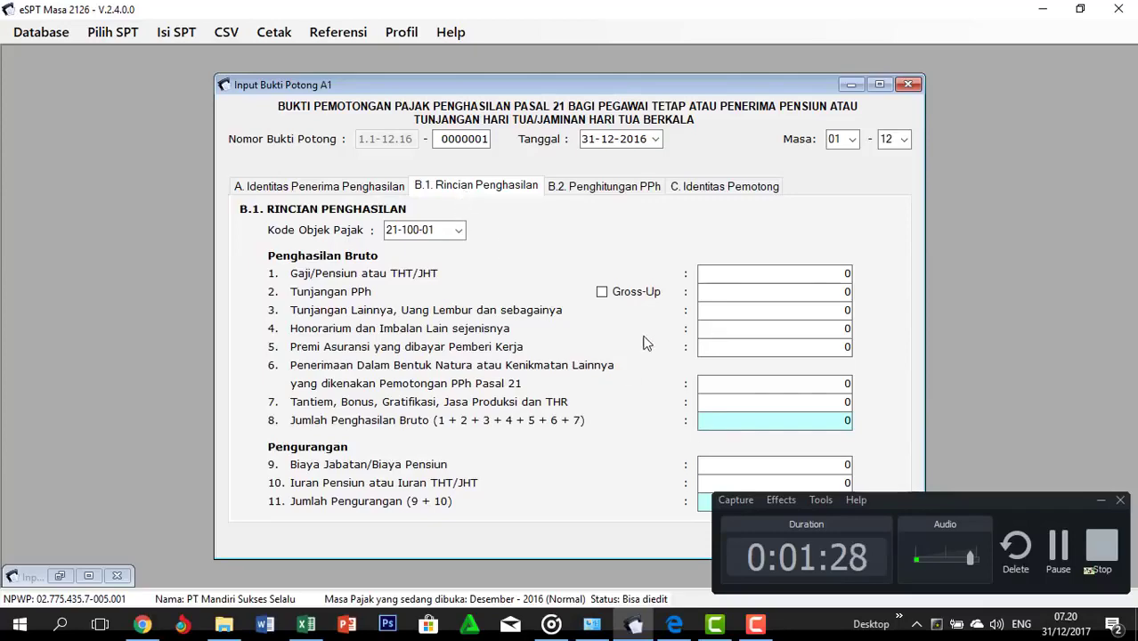
key("alt+Tab")
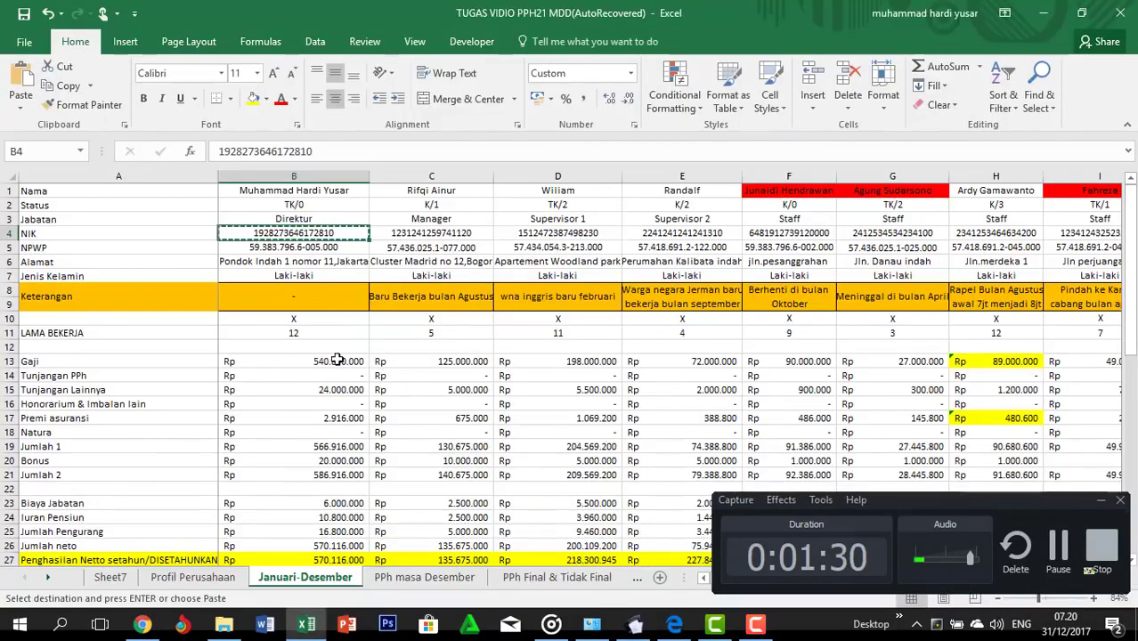
left_click(338, 361)
key("Escape")
key("alt+Tab")
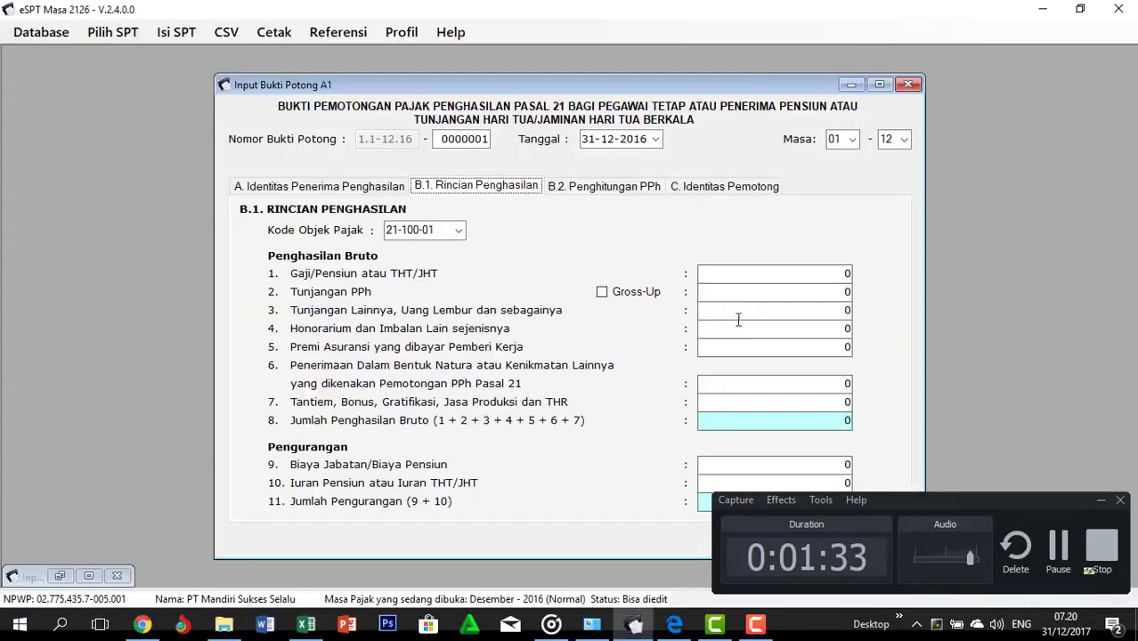
key("ctrl+v")
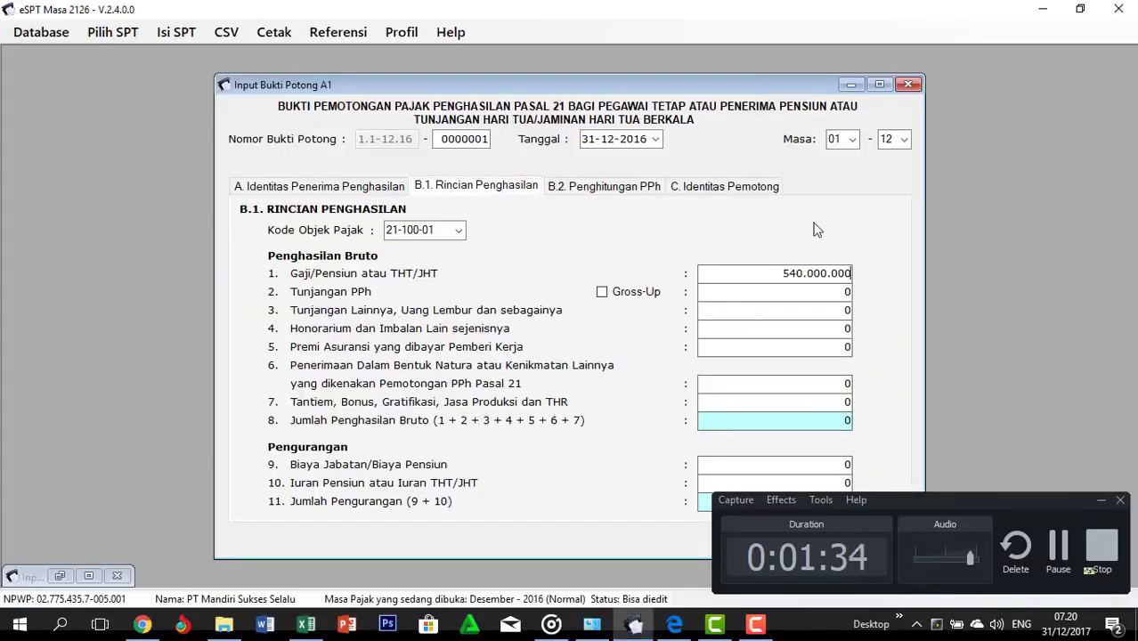
Copy the director's Tunjangan Lainnya of 24.000.000 from cell B15 in Excel into item 3, Tunjangan Lainnya, in e-SPT
key("alt+Tab")
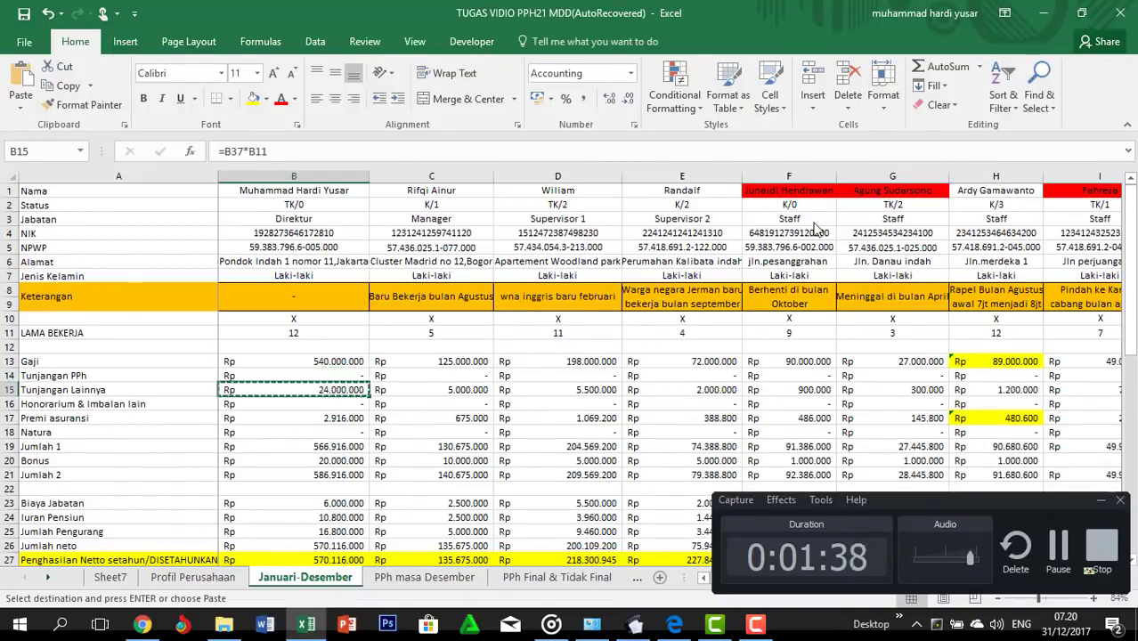
key("alt+Tab")
key("Tab")
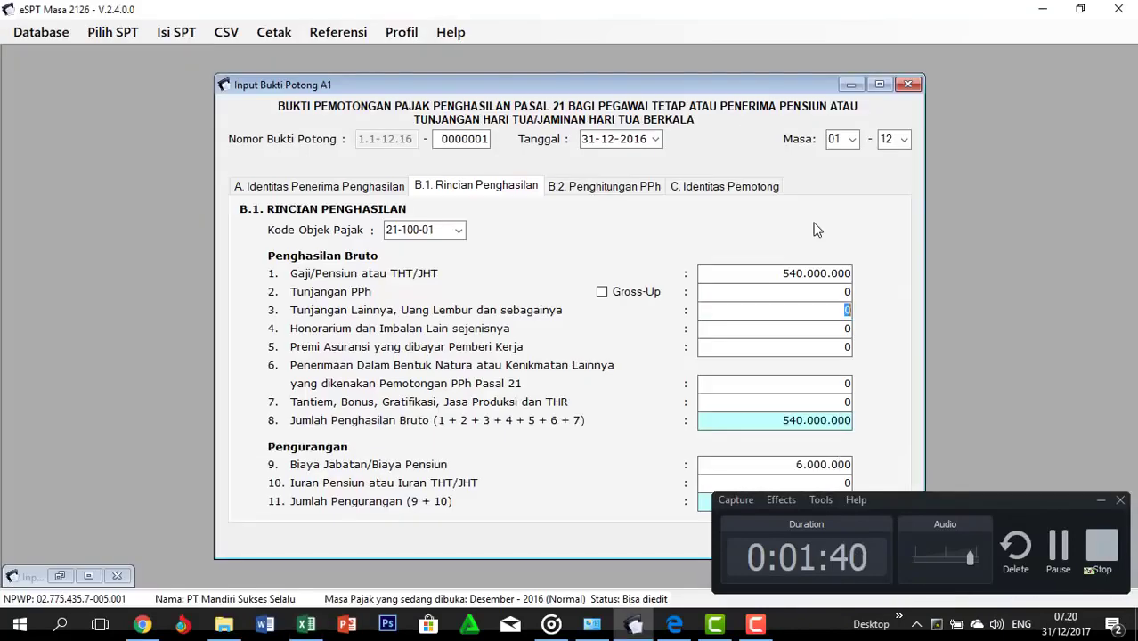
Copy the director's Premi asuransi of 2.916.000 from cell B17 in Excel into Premi Asuransi yang dibayar Pemberi Kerja in e-SPT
key("alt+Tab")
key("Down")
key("Down")
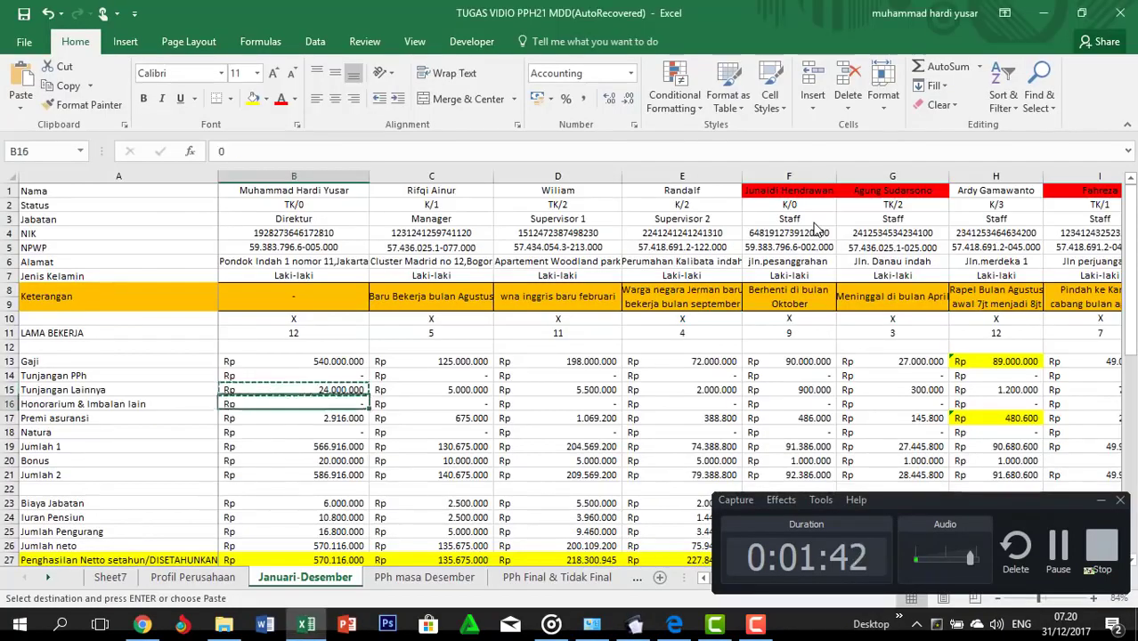
key("Escape")
key("ctrl+c")
key("alt+Tab")
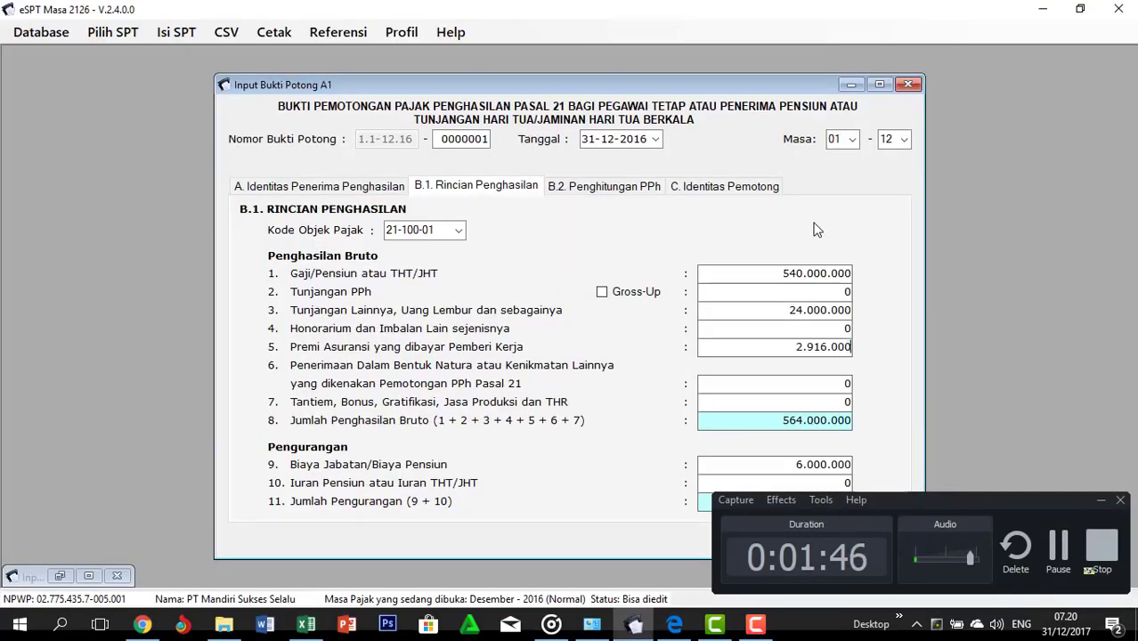
Copy the director's Bonus of 20.000.000 from cell B20 in Excel into Tantiem, Bonus, Gratifikasi, Jasa Produksi dan THR in e-SPT
key("alt+Tab")
key("Down")
key("Down")
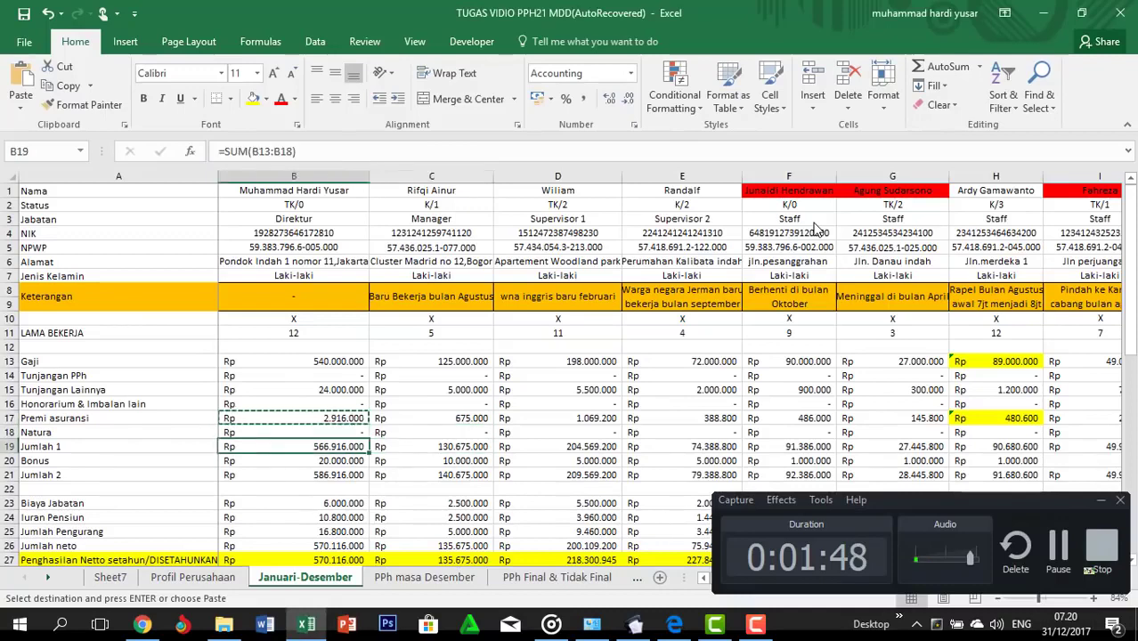
key("Down")
key("ctrl+c")
key("alt+Tab")
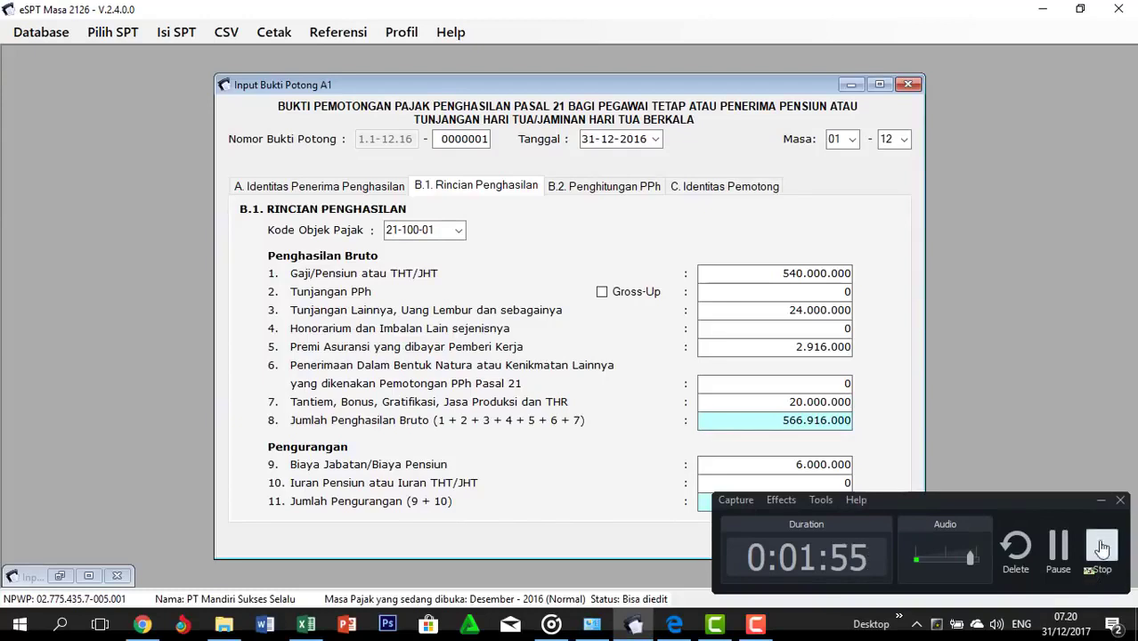
Copy the director's Iuran Pensiun of 10.800.000 from cell B24 in Excel into item 10, Iuran Pensiun atau Iuran THT/JHT, in e-SPT
left_click(1101, 500)
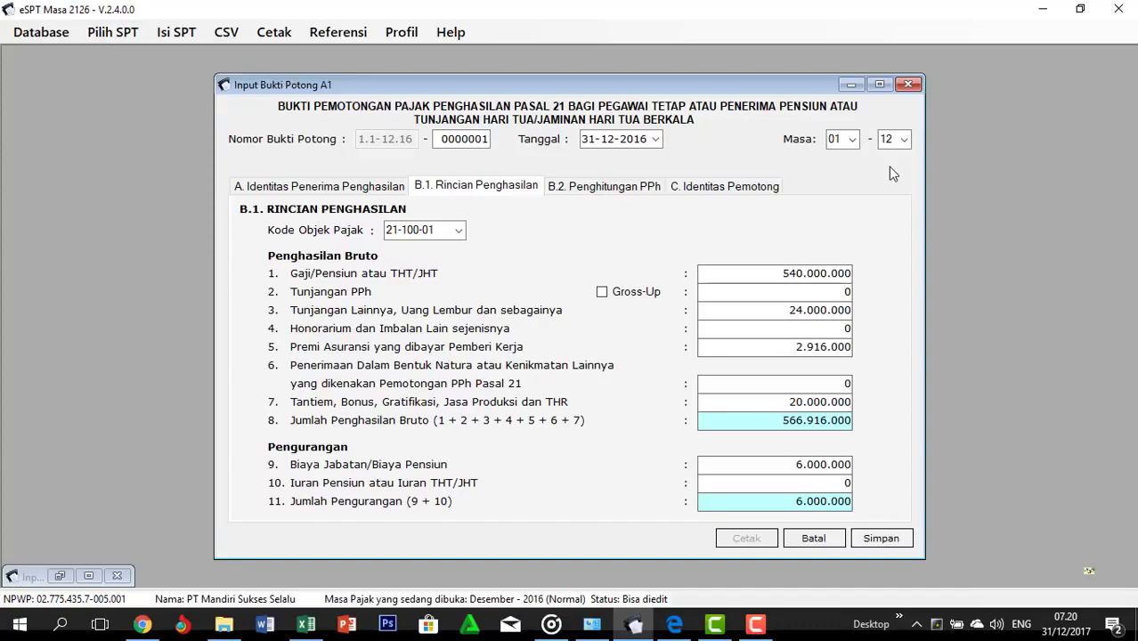
key("alt+Tab")
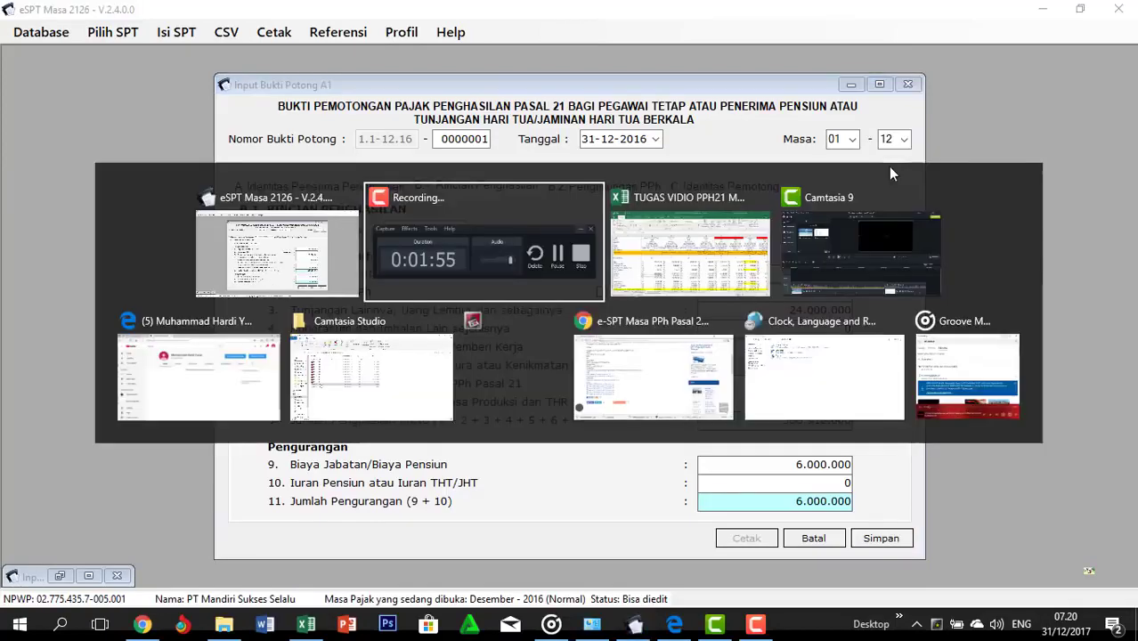
key("alt+Tab")
key("alt+Tab")
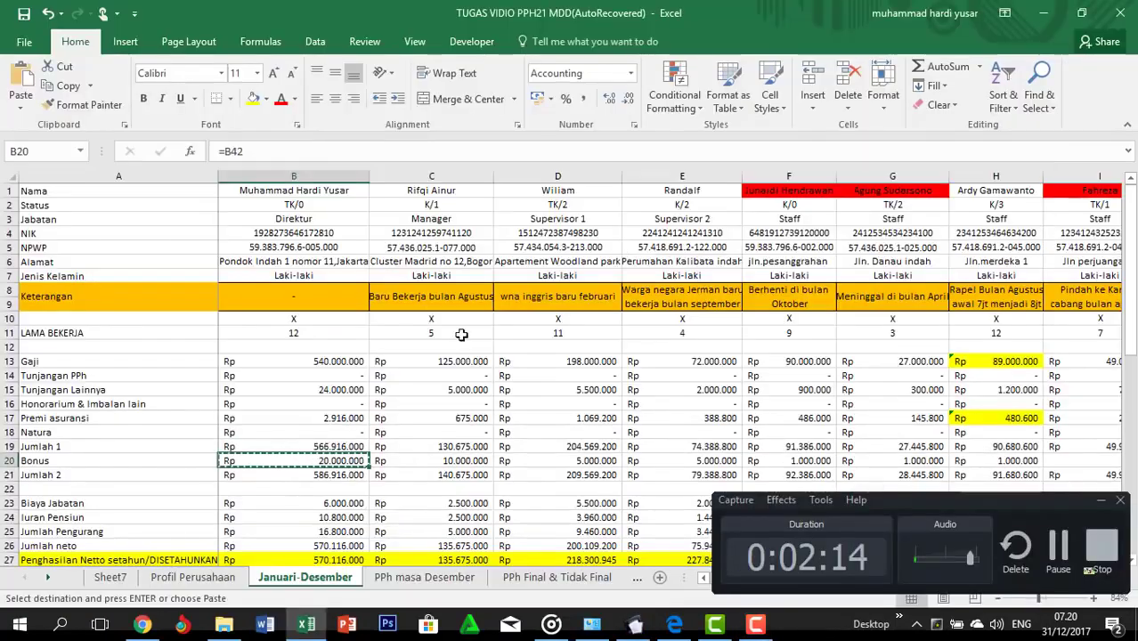
left_click(303, 504)
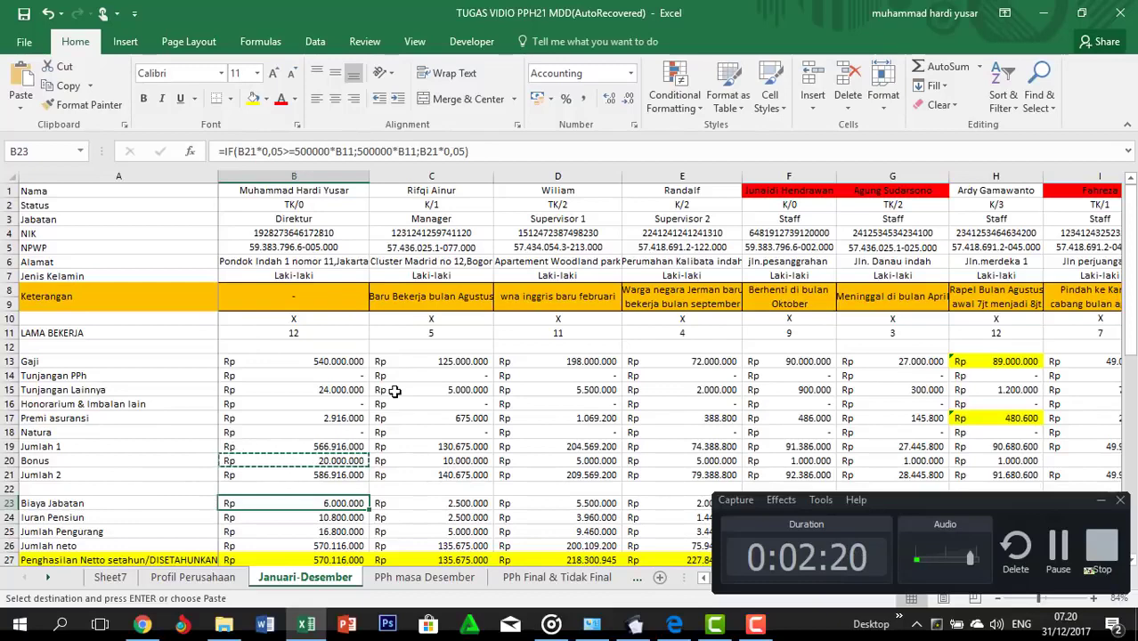
key("Down")
key("ctrl+c")
key("alt+Tab")
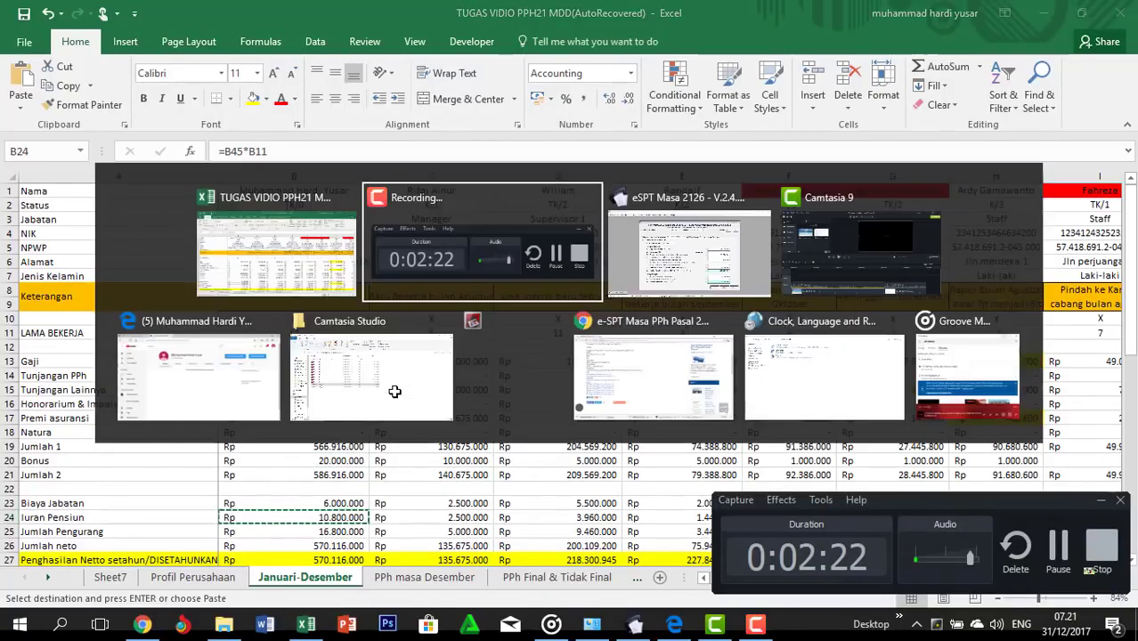
key("alt+Tab")
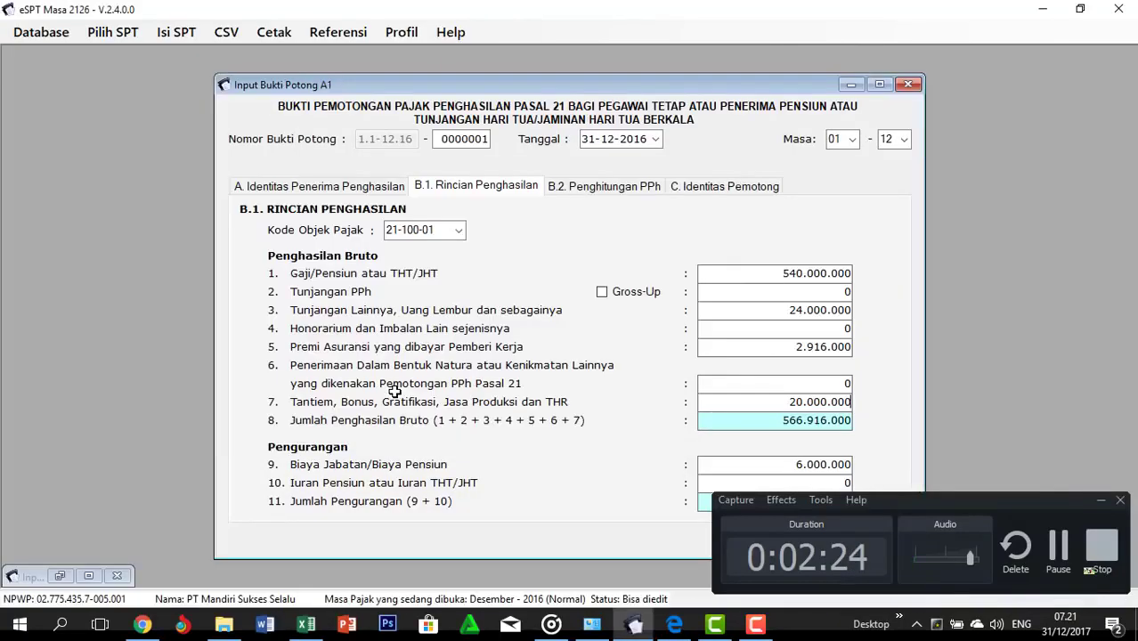
left_click(1103, 502)
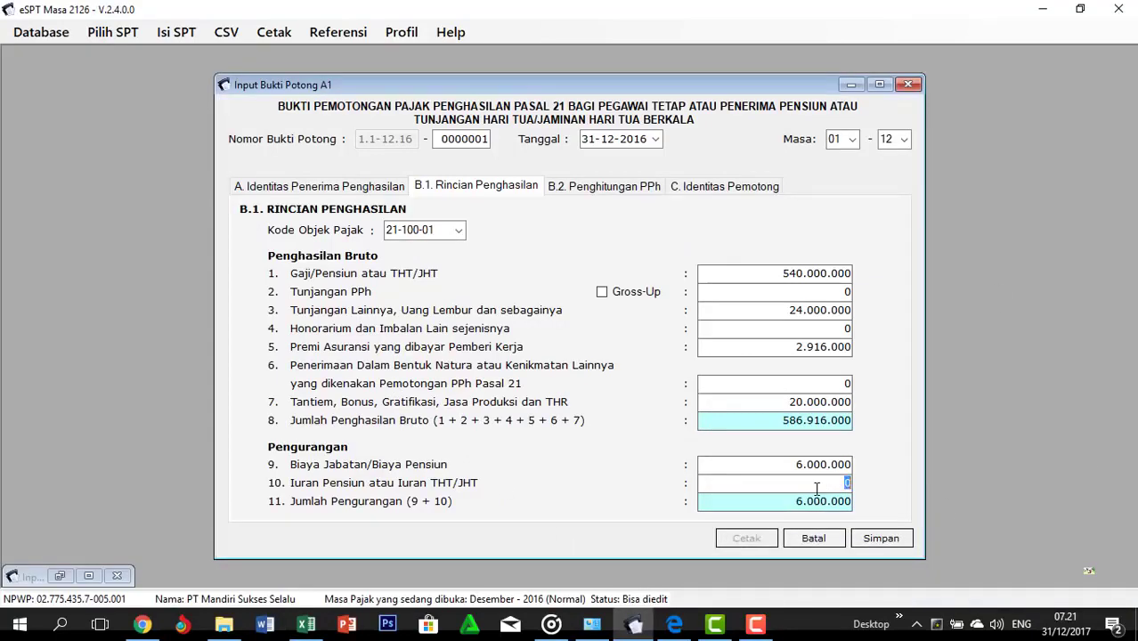
type("10800000")
Examine the director's net income, PTKP, PKP and PPh rows in the Januari-Desember sheet in Excel
key("alt+Tab")
key("alt+Tab")
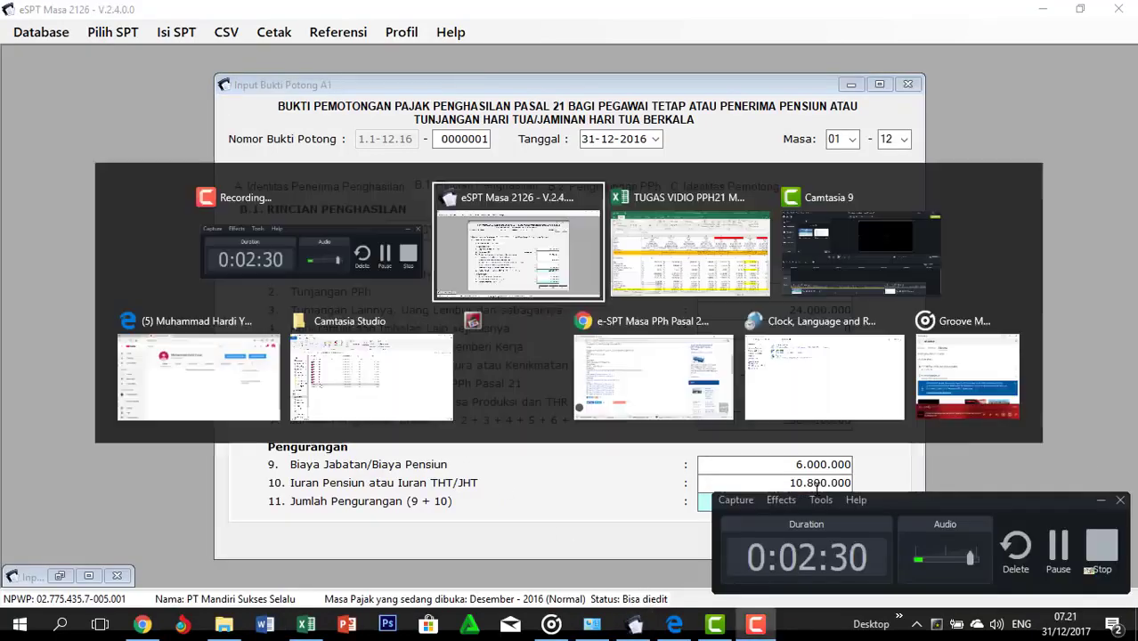
left_click(305, 626)
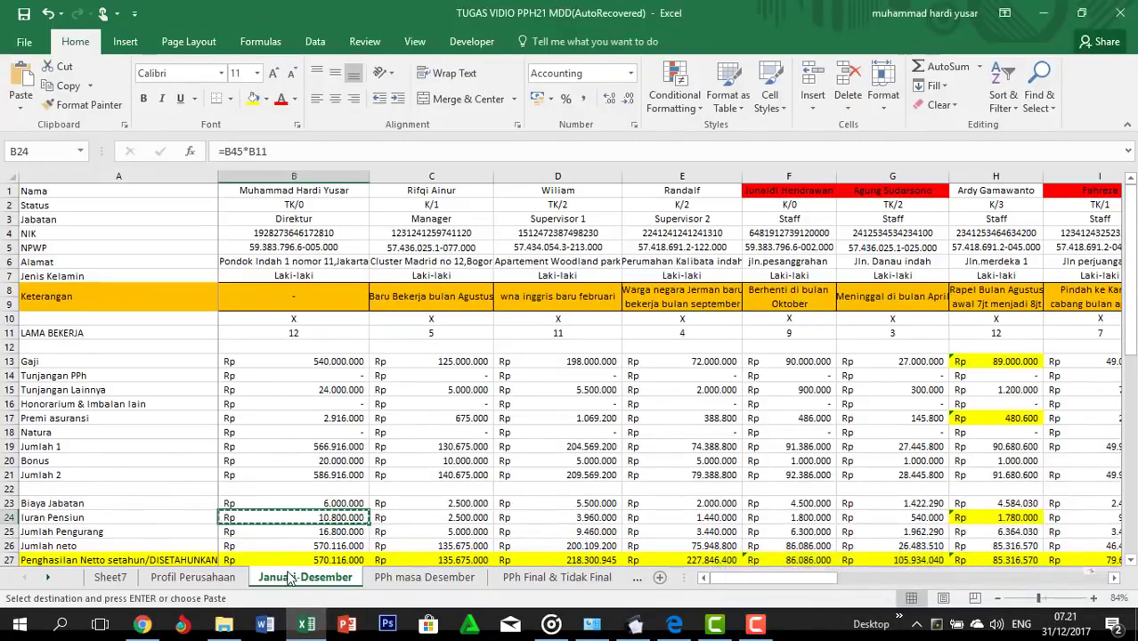
key("Down")
key("Down")
key("Down")
key("Down")
key("Down")
key("Down")
key("Down")
key("Down")
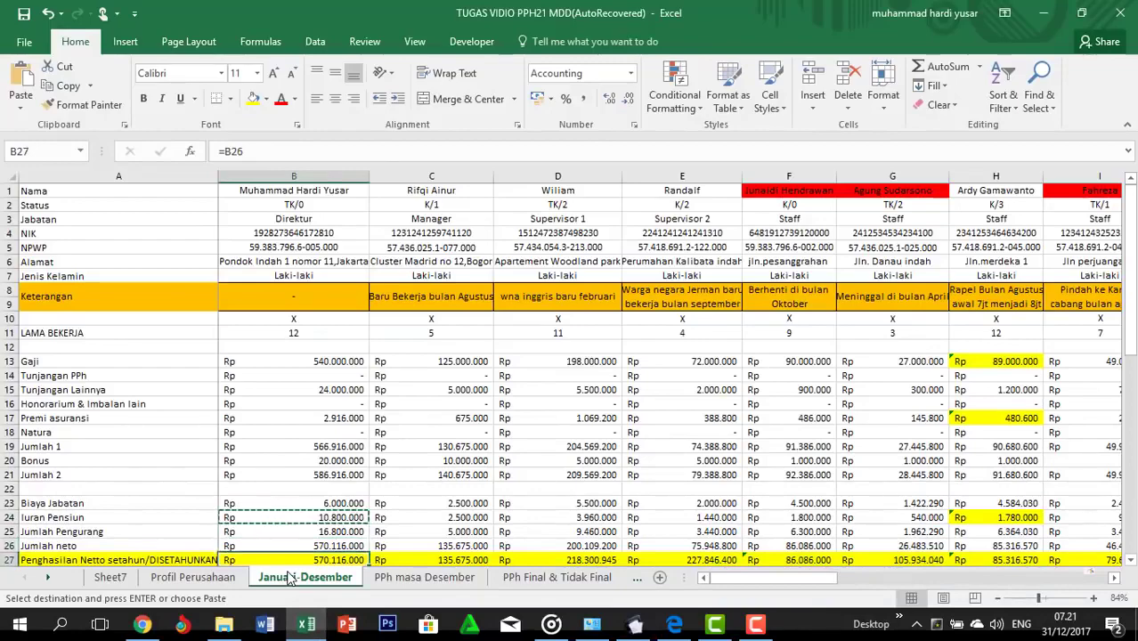
key("Down")
key("Down")
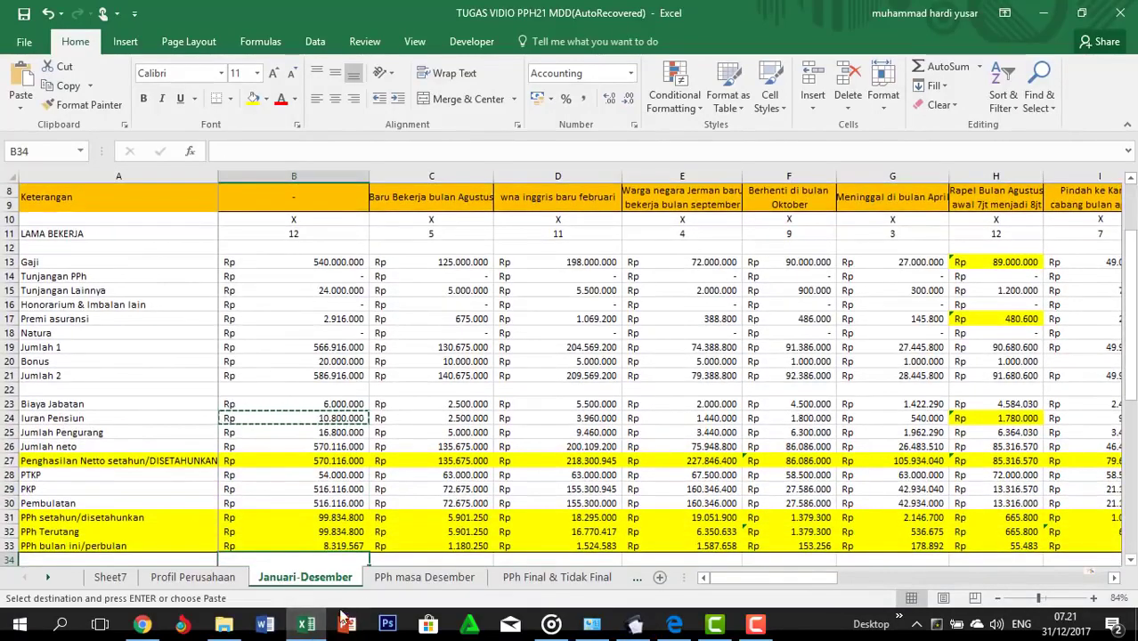
left_click(309, 625)
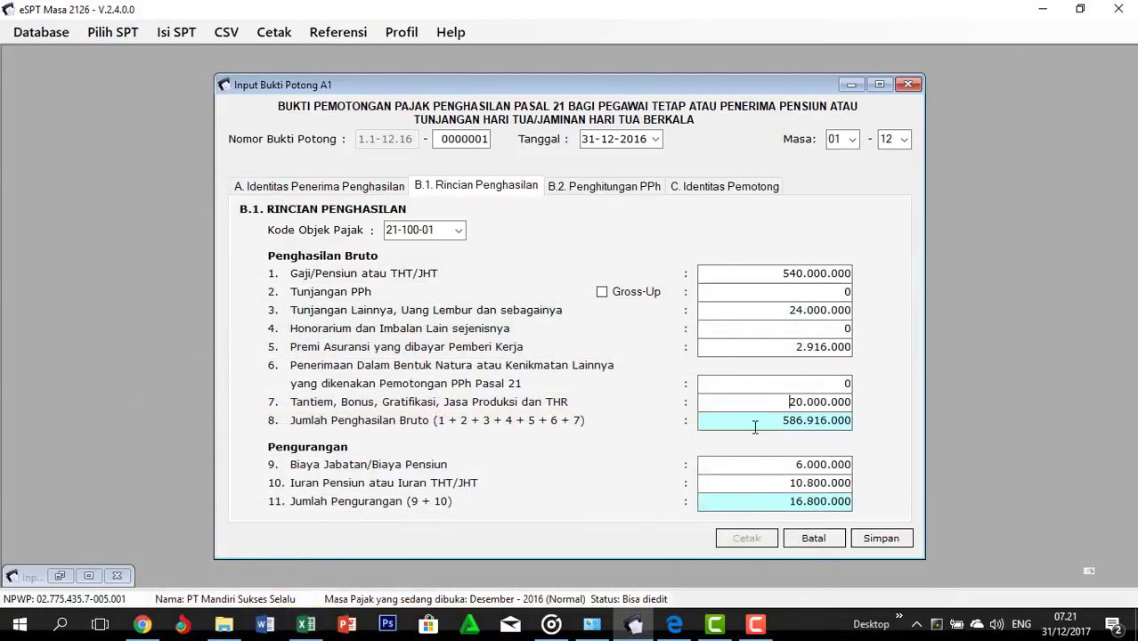
Compare the director's B.2 Penghitungan PPh in e-SPT with the net income and PPh Terutang in Excel
left_click(616, 188)
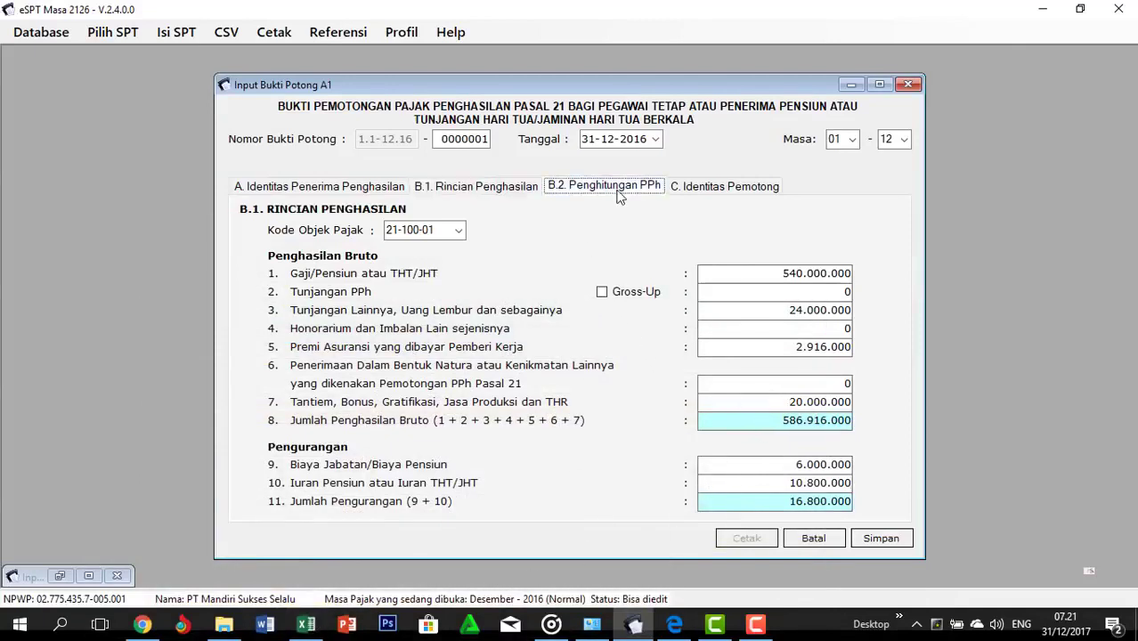
left_click(306, 626)
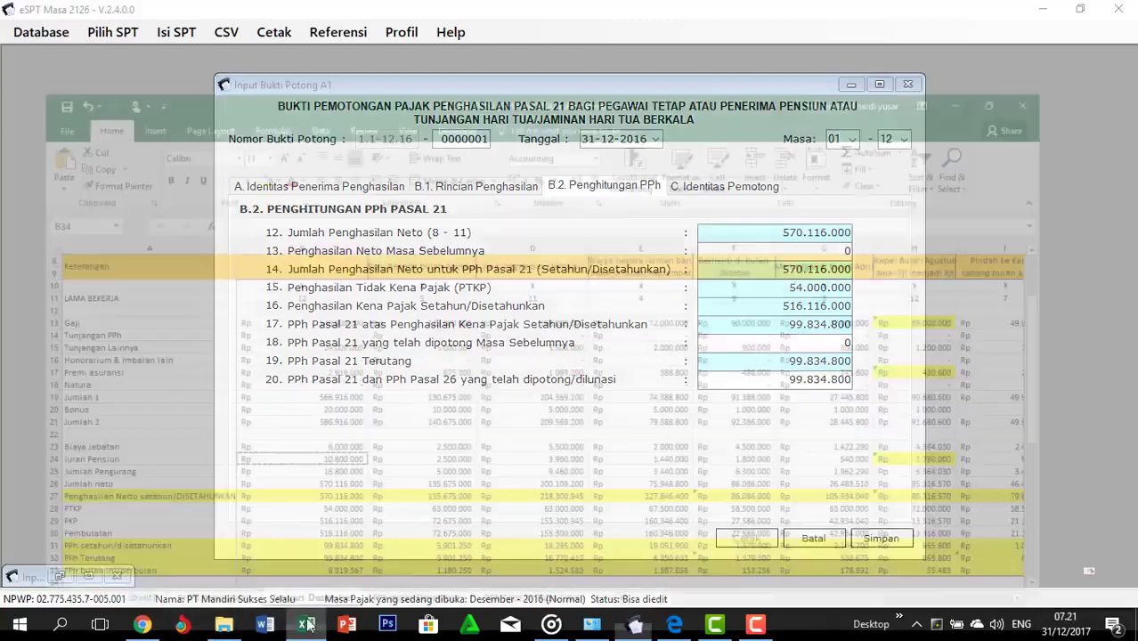
left_click(324, 461)
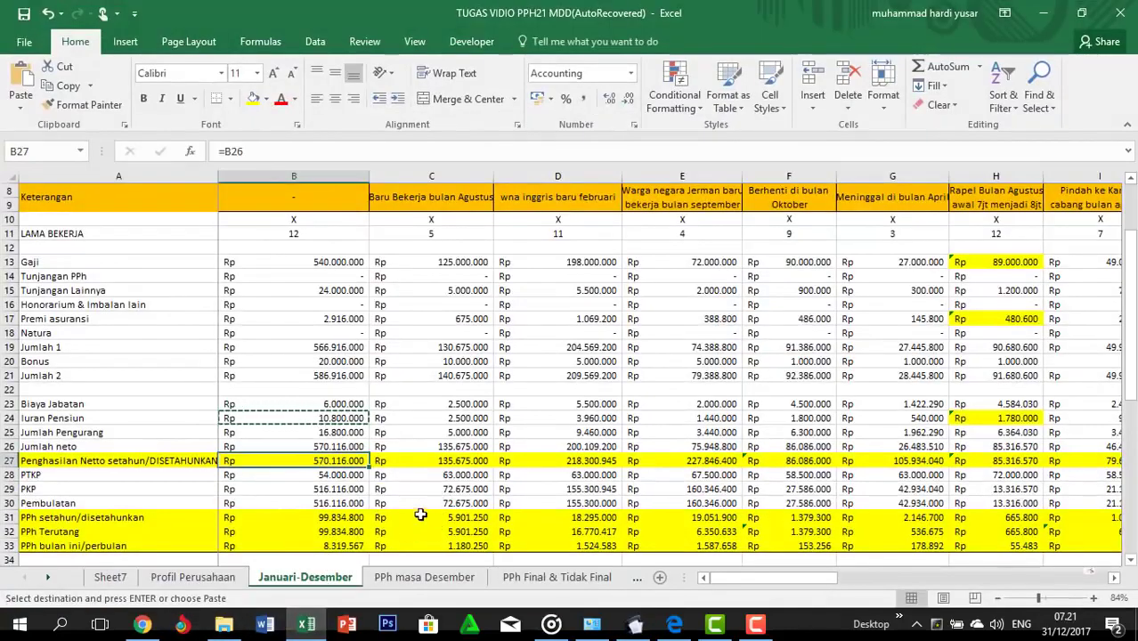
key("alt+Tab")
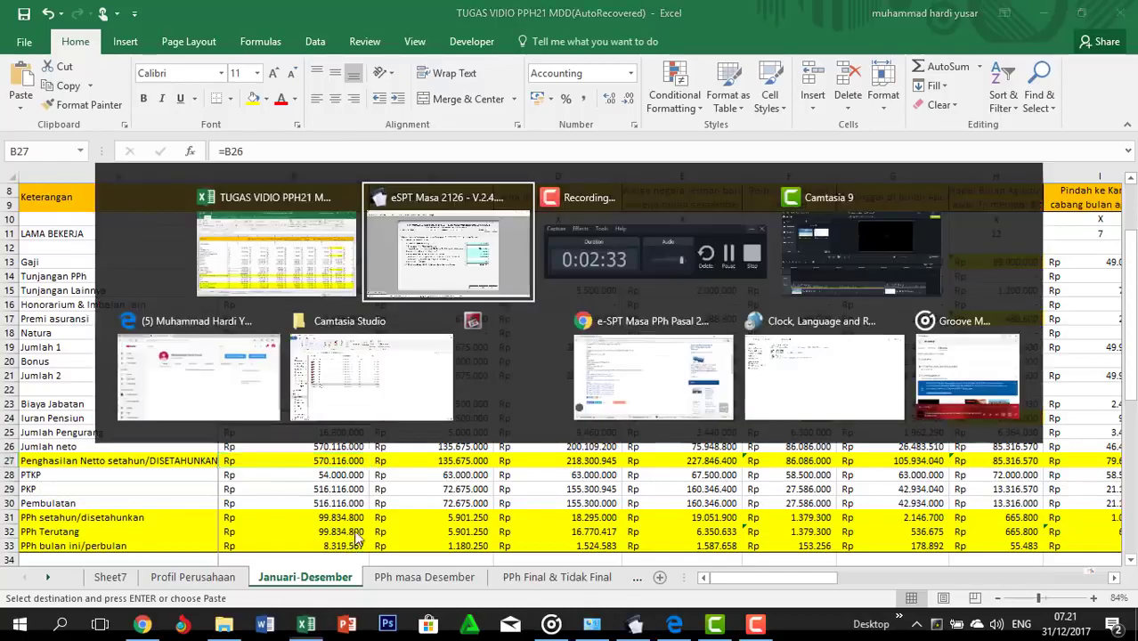
left_click_drag(805, 372, 836, 374)
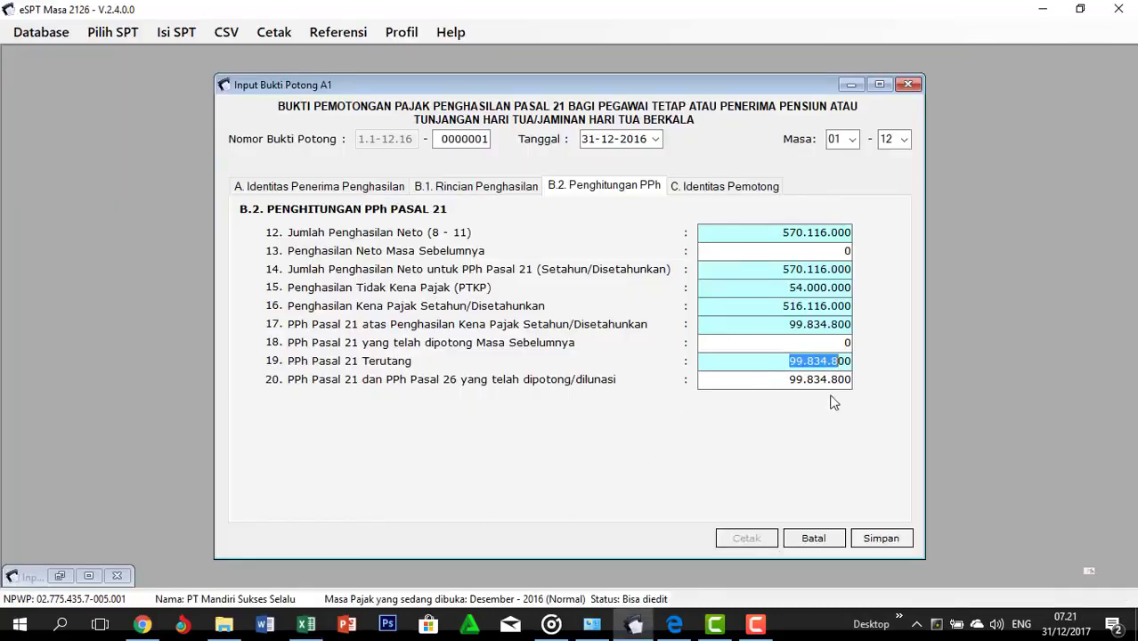
key("alt+Tab")
key("alt+Tab")
Check C. Identitas Pemotong, then save the director's Bukti Potong A1 and start a new one
left_click(699, 189)
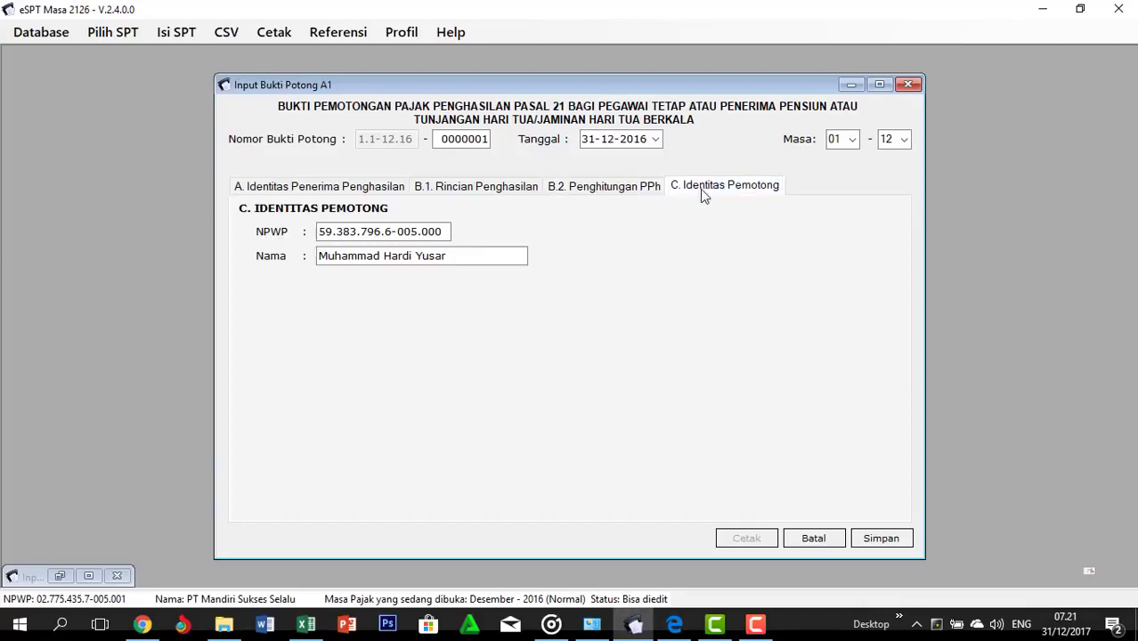
left_click(877, 539)
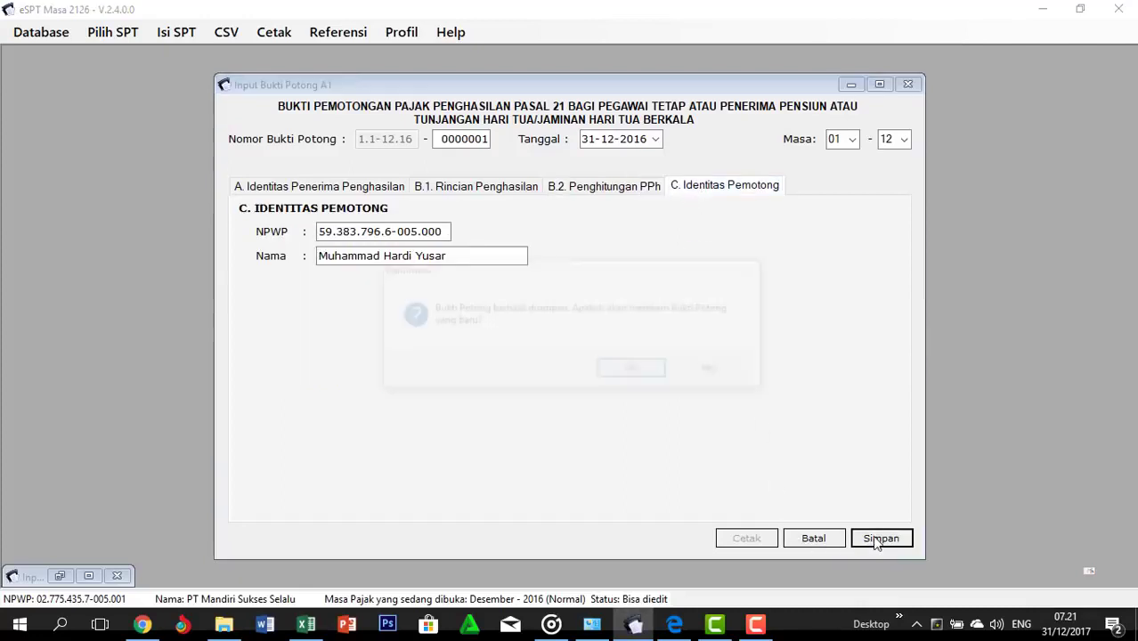
left_click(659, 372)
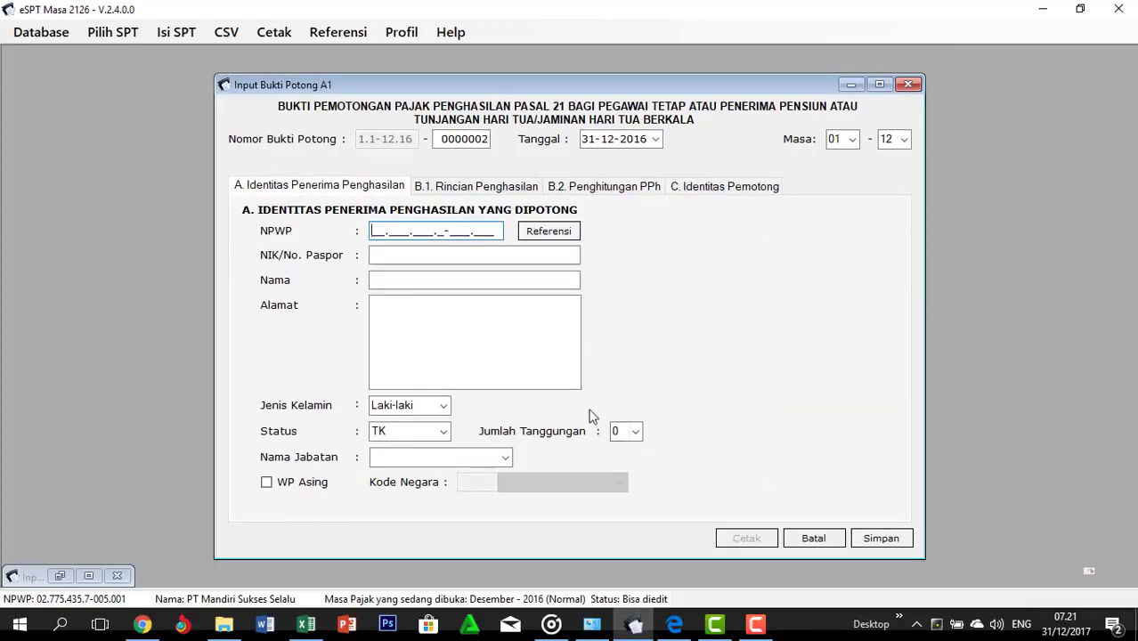
Set the manager's Masa to start in 08, per the Excel Keterangan, with the part-year status Pegawai baru mulai bekerja
key("alt+Tab")
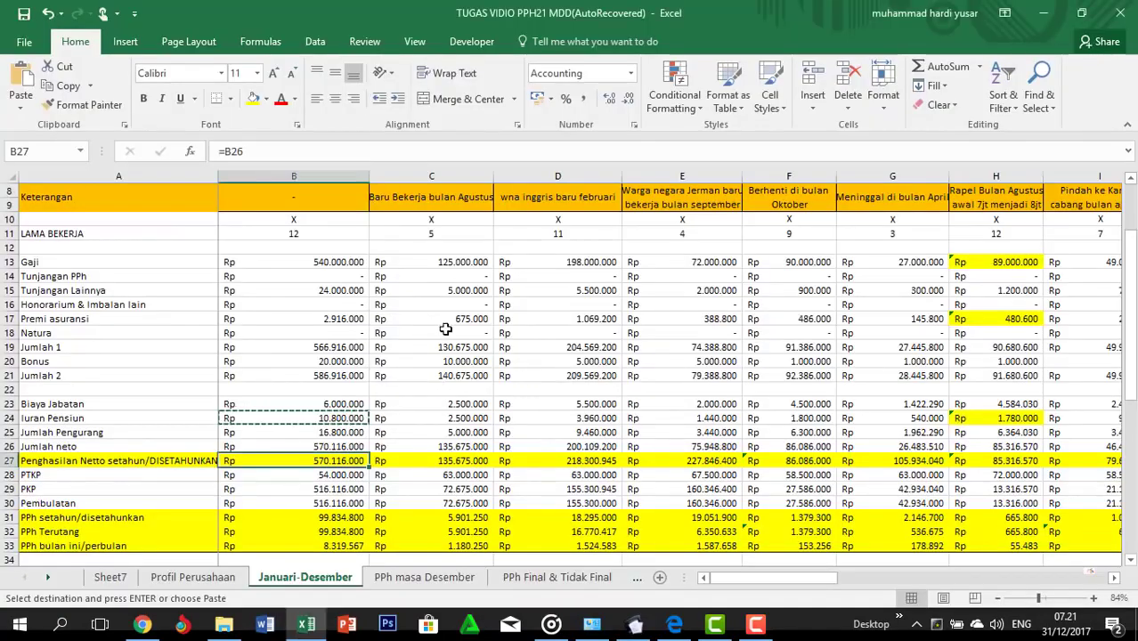
scroll(445, 329, "up", 3)
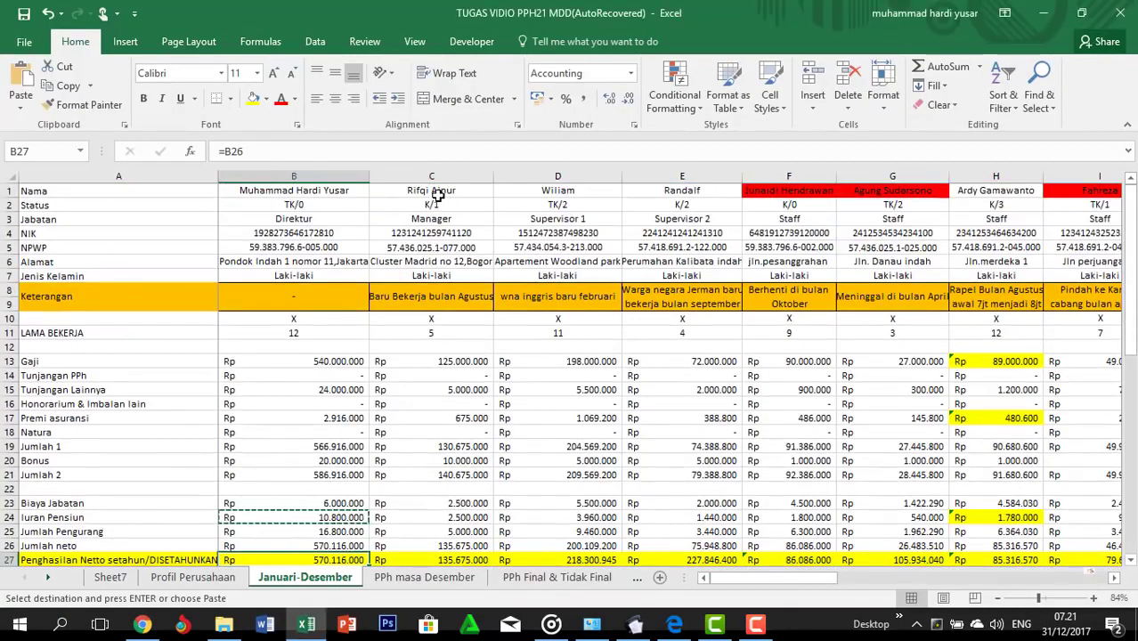
key("alt+Tab")
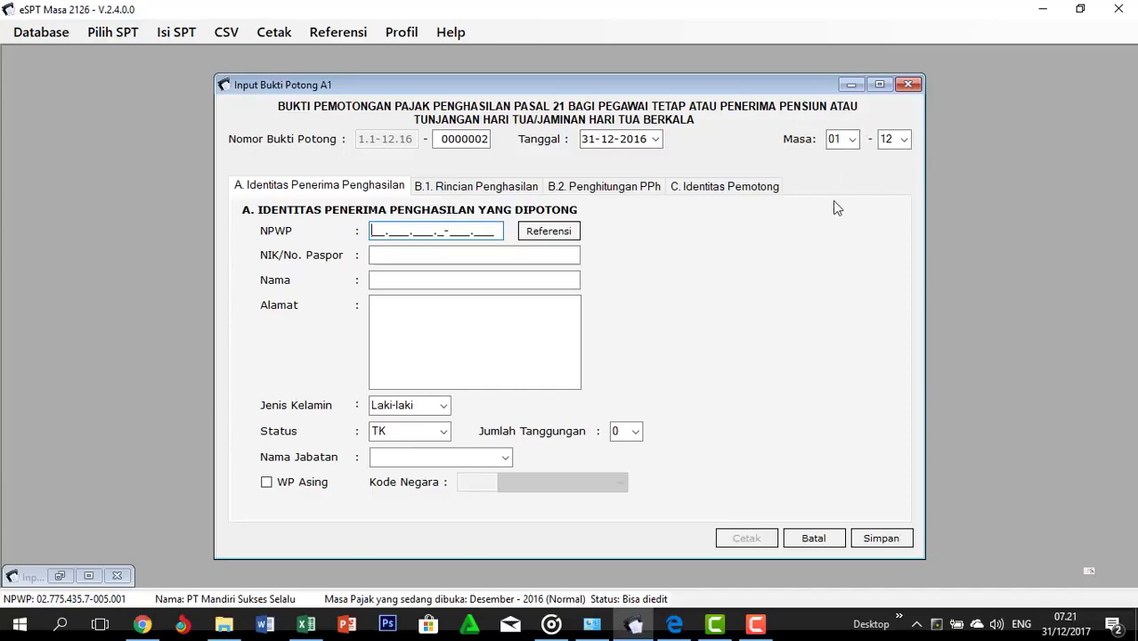
key("alt+Tab")
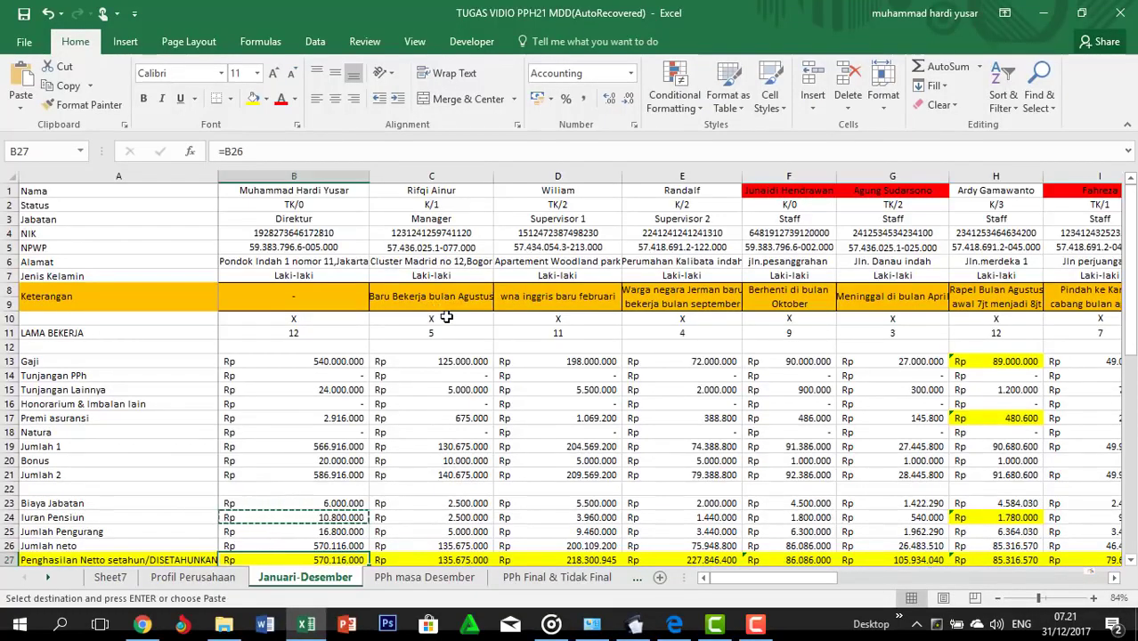
key("alt+Tab")
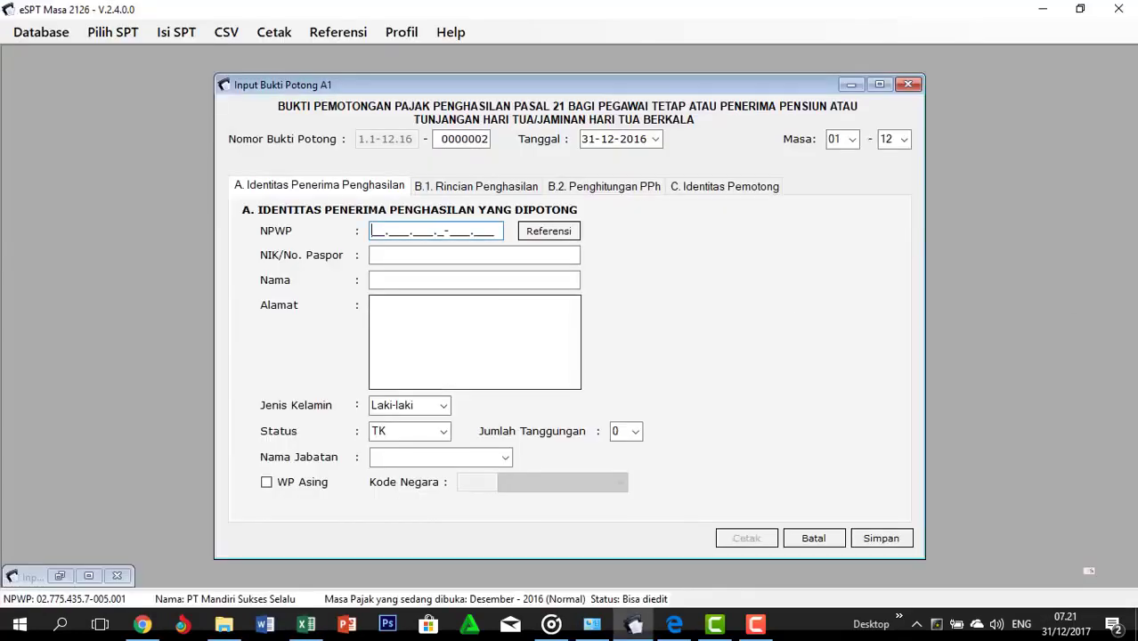
left_click(852, 140)
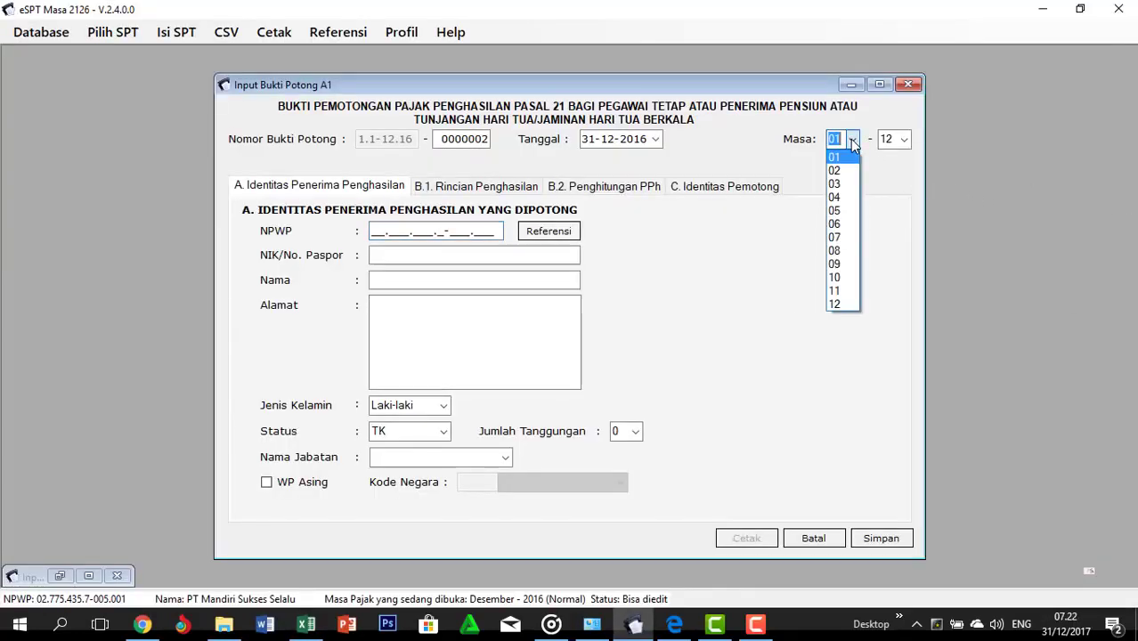
left_click(835, 250)
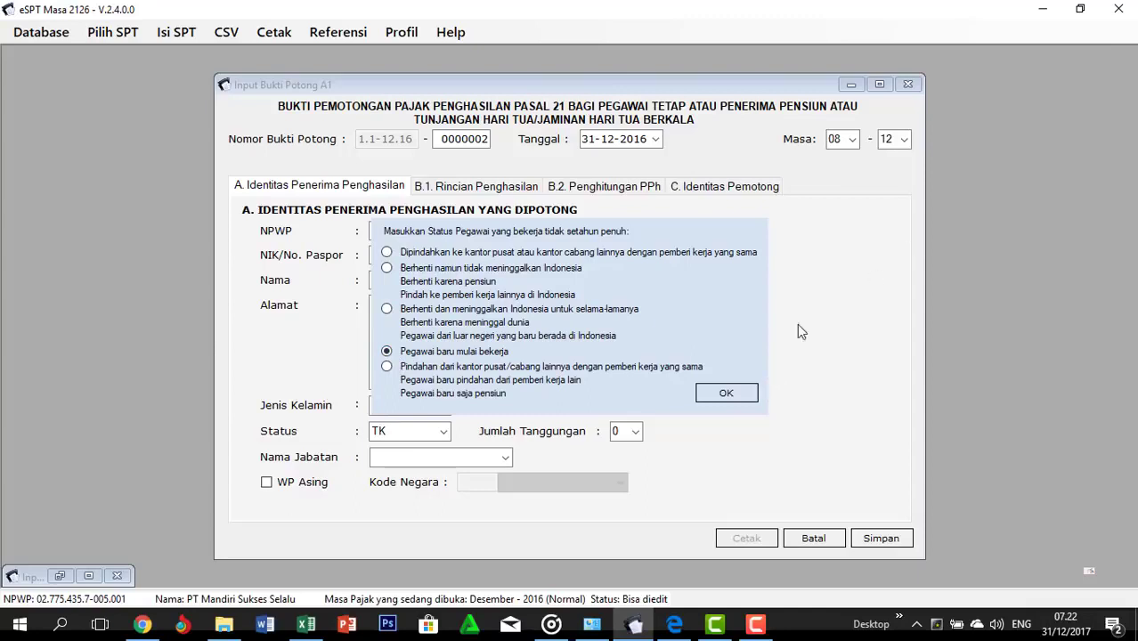
left_click(727, 394)
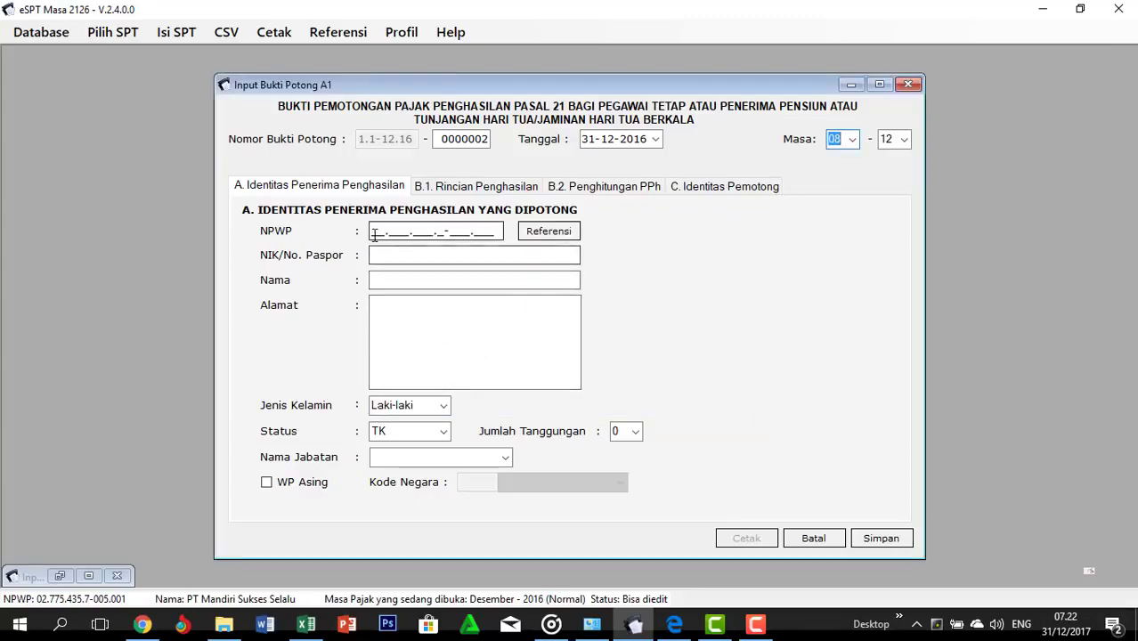
Copy the manager's NPWP from cell C5 in Excel into the NPWP field in e-SPT
key("alt+Tab")
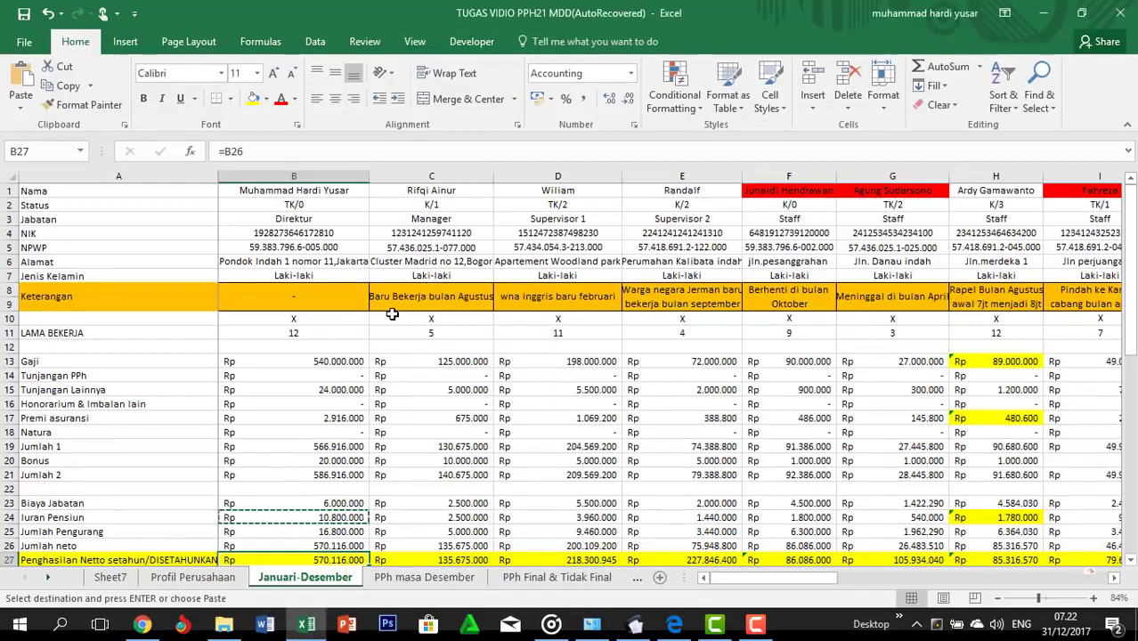
left_click(438, 248)
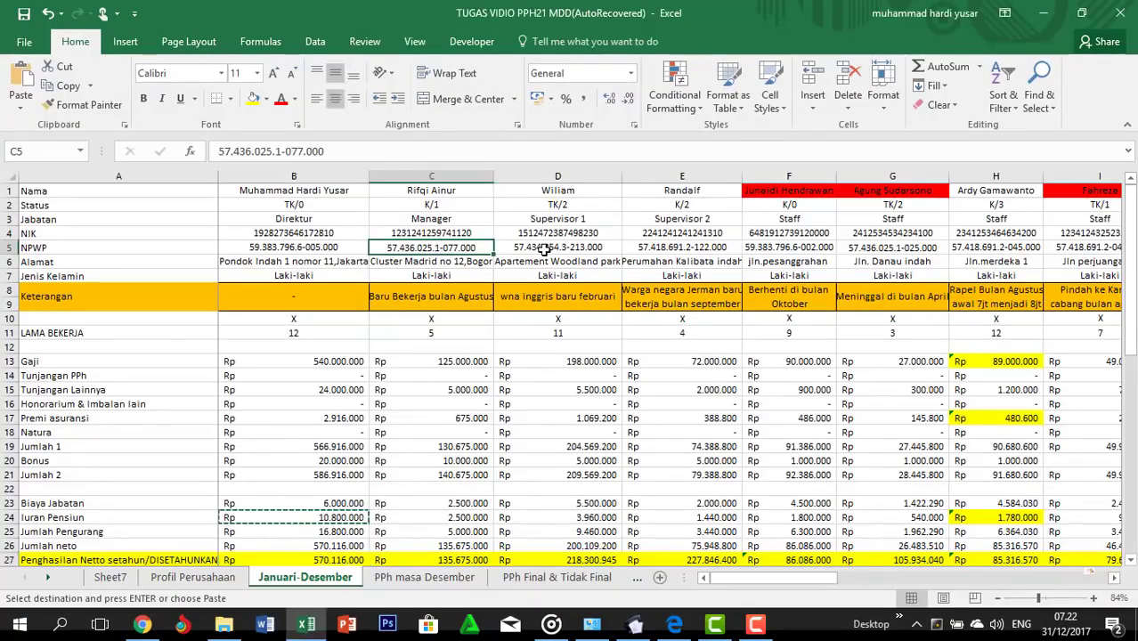
key("ctrl+c")
key("alt+Tab")
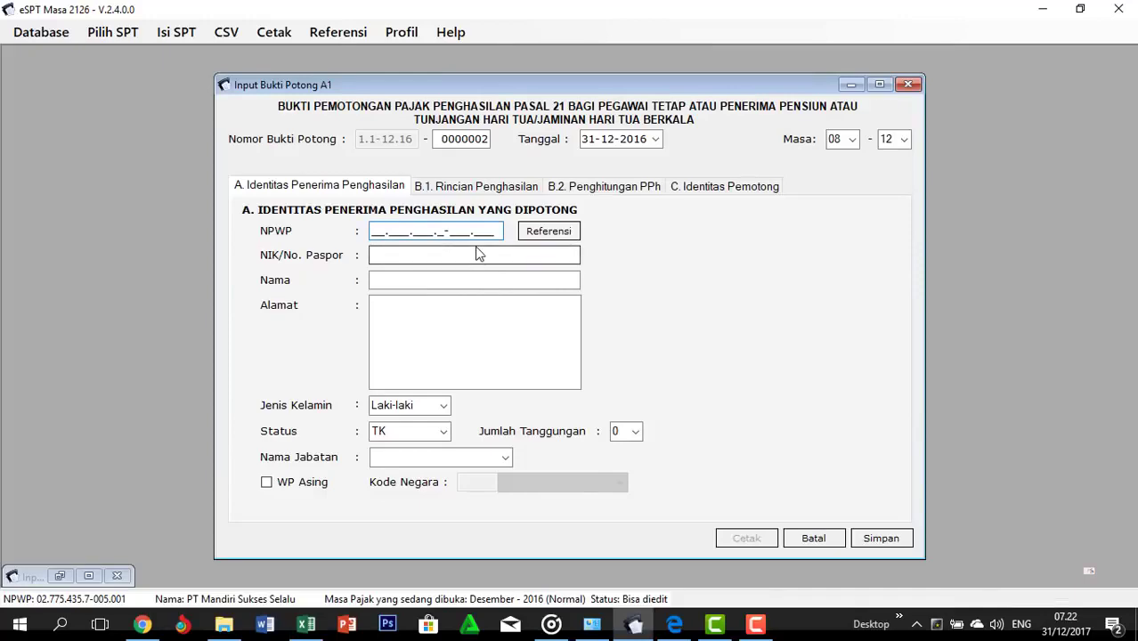
key("ctrl+v")
Copy the manager's NIK from cell C4 in Excel into e-SPT and fill in the remaining identity fields from Referensi
key("alt+Tab")
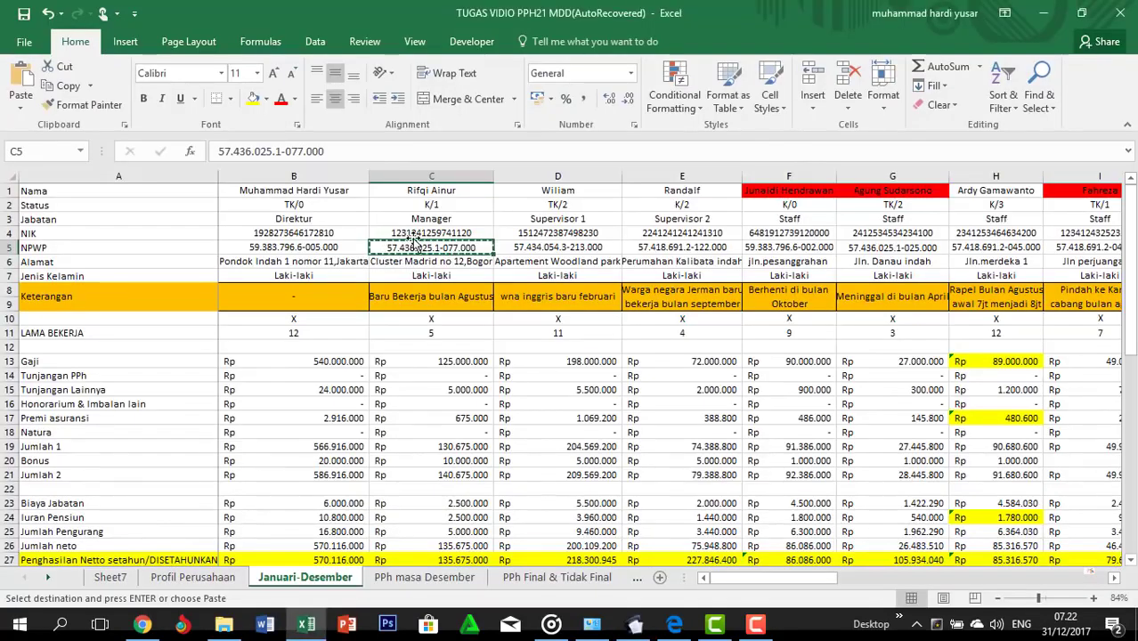
left_click(405, 234)
key("ctrl+c")
key("alt+Tab")
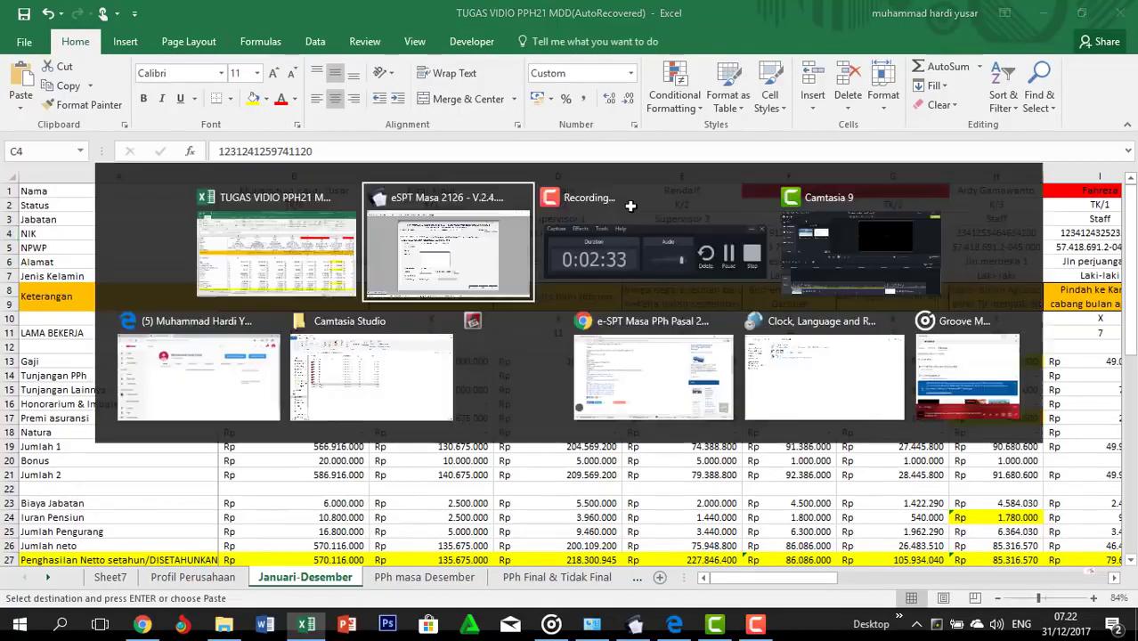
key("ctrl+v")
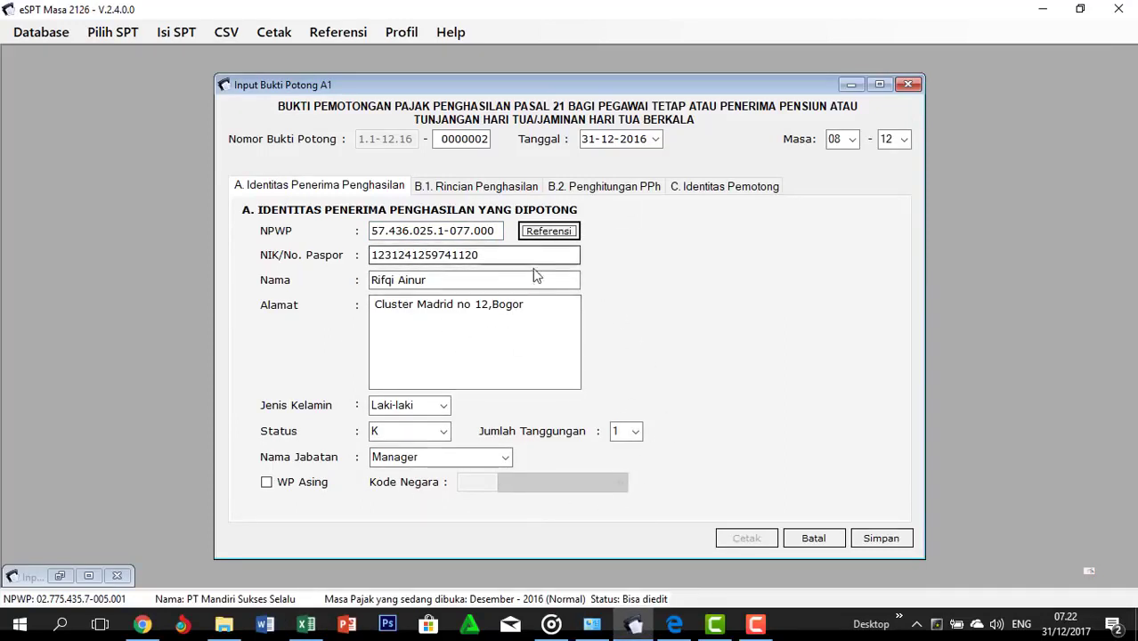
Copy the manager's Gaji of 125.000.000 from cell C13 in Excel into Gaji/Pensiun under B.1. Rincian Penghasilan in e-SPT
left_click(461, 188)
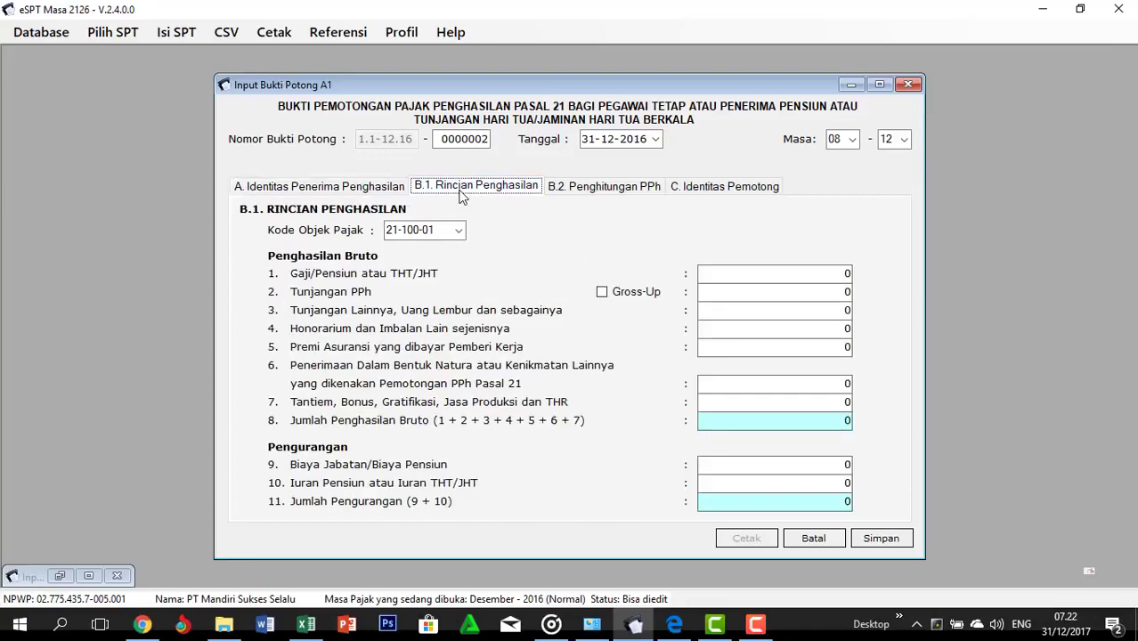
key("alt+Tab")
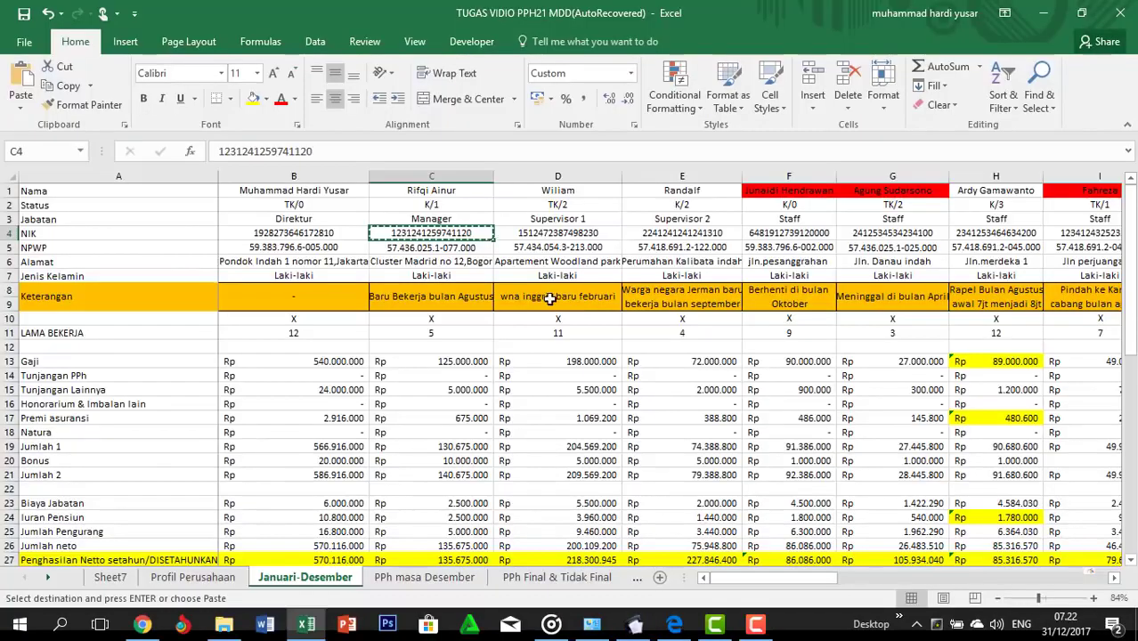
left_click(458, 362)
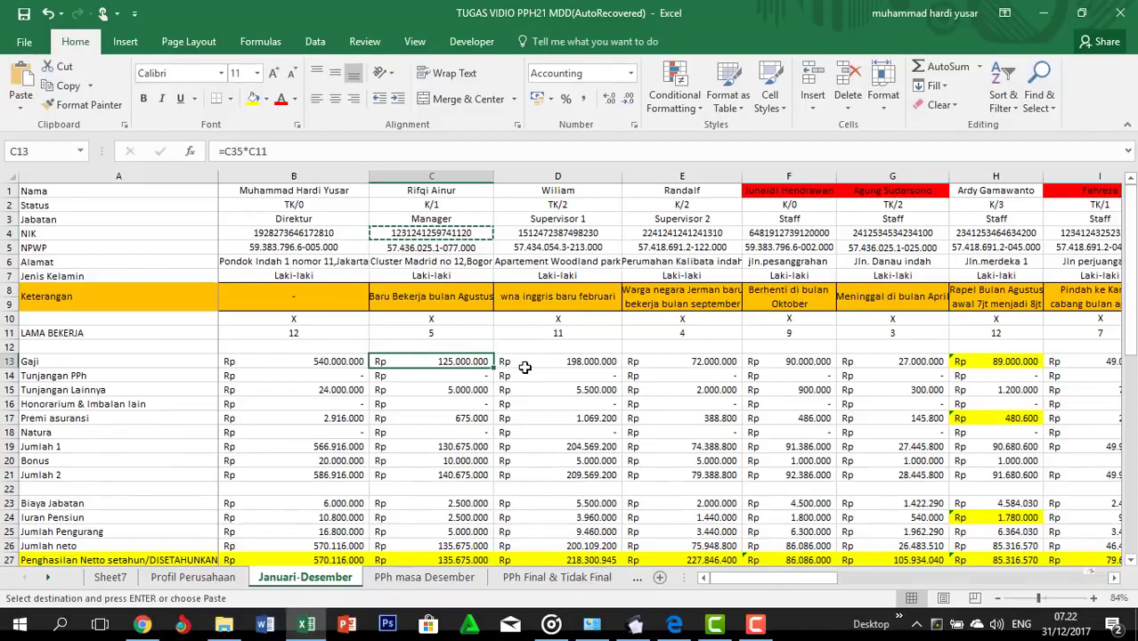
key("ctrl+c")
key("alt+Tab")
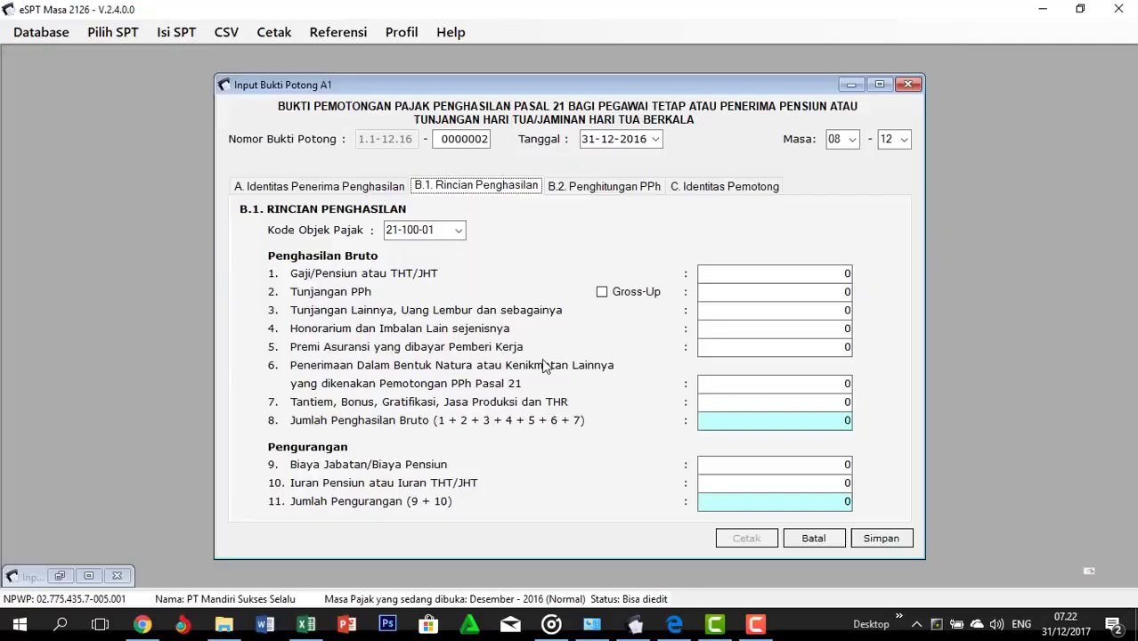
left_click(757, 271)
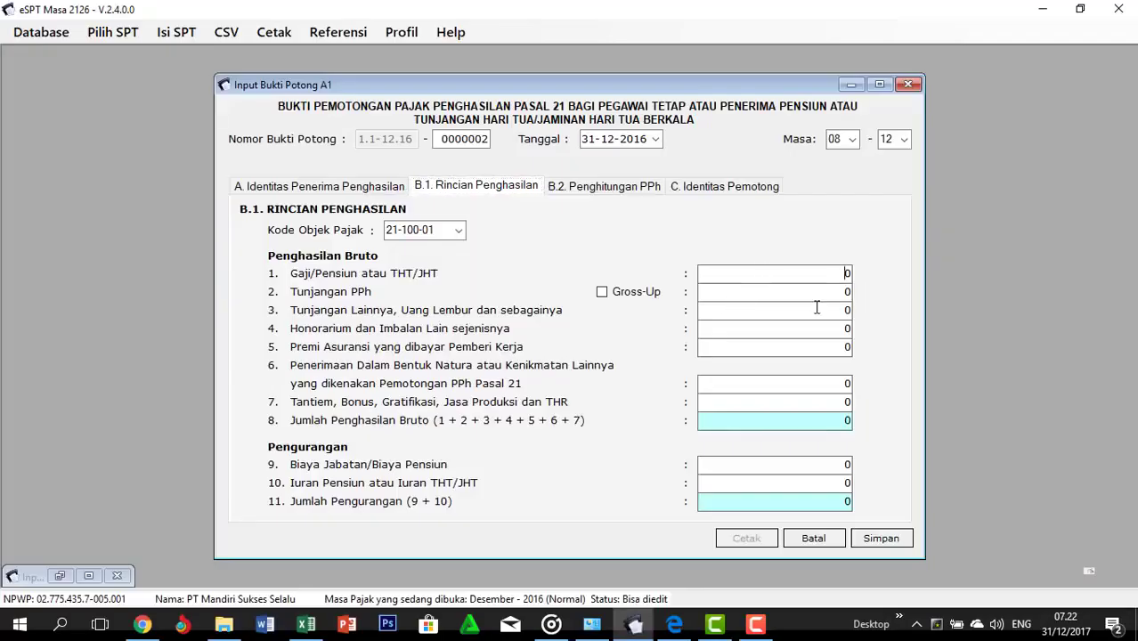
key("ctrl+v")
Copy the manager's Tunjangan Lainnya of 5.000.000 (C15) and Premi asuransi of 675.000 (C17) from Excel into fields 3 and 5 in e-SPT
key("alt+Tab")
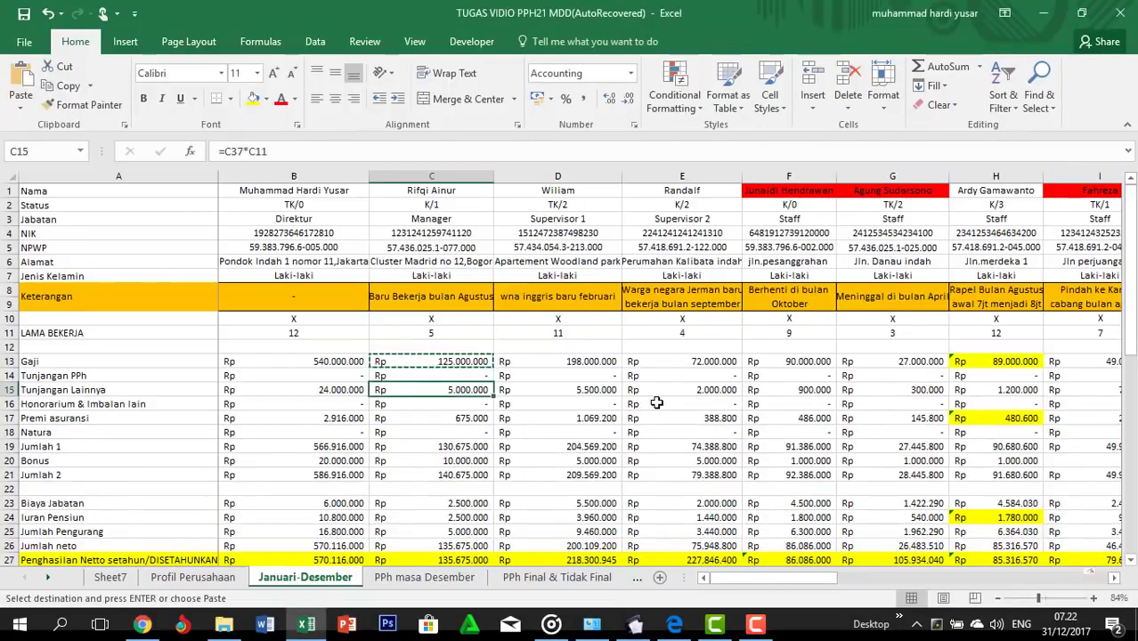
key("alt+Tab")
left_click(813, 309)
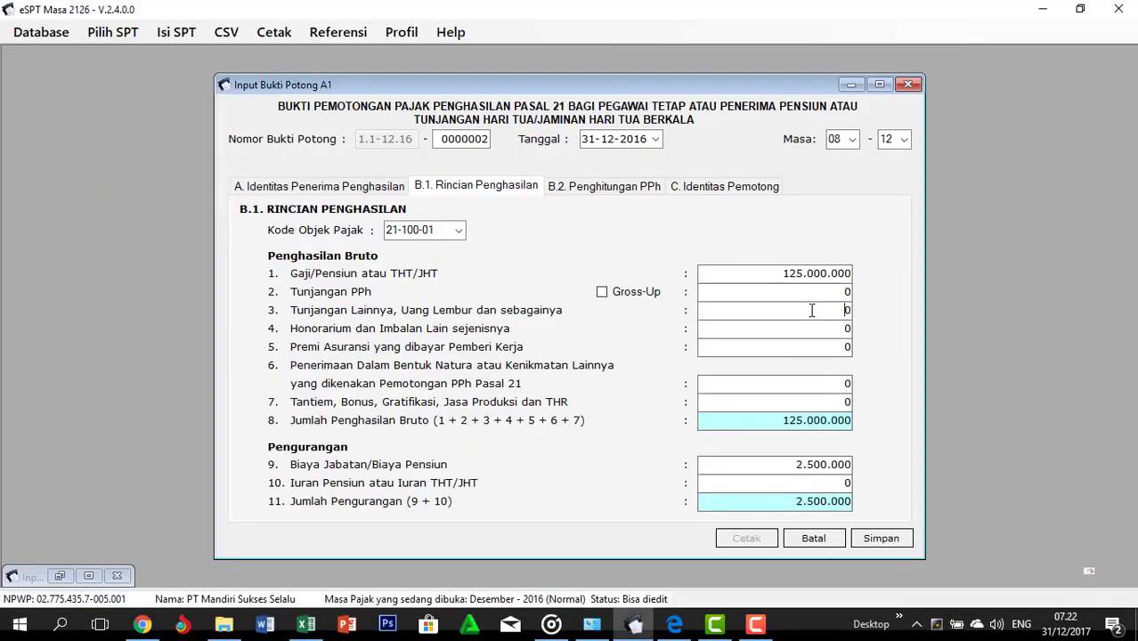
key("alt+Tab")
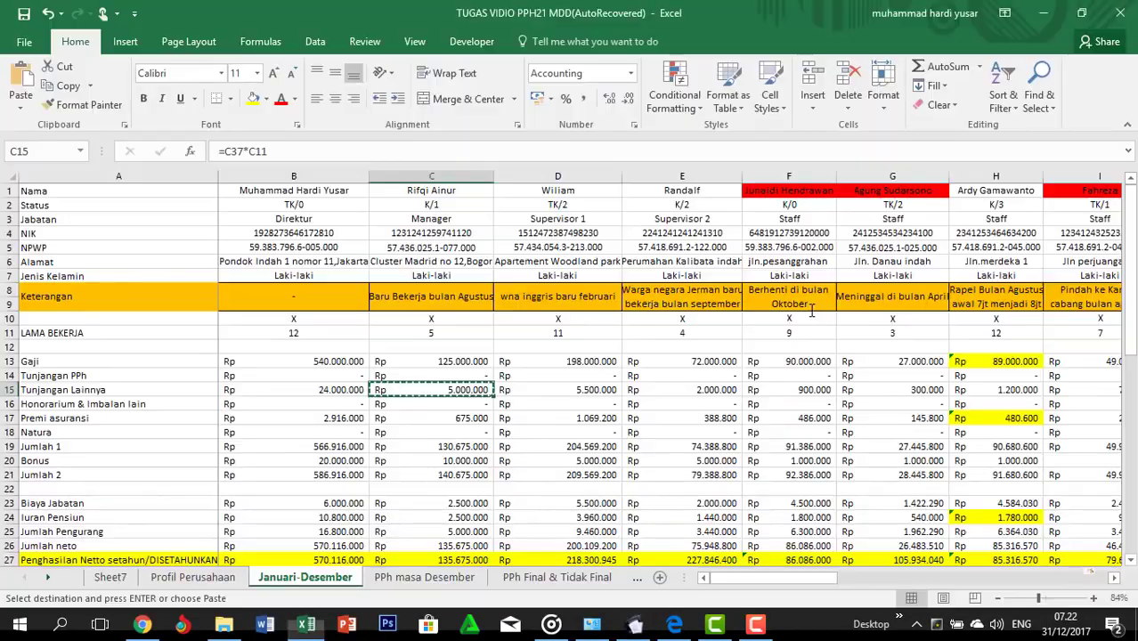
key("Down")
key("Down")
key("ctrl+c")
key("alt+Tab")
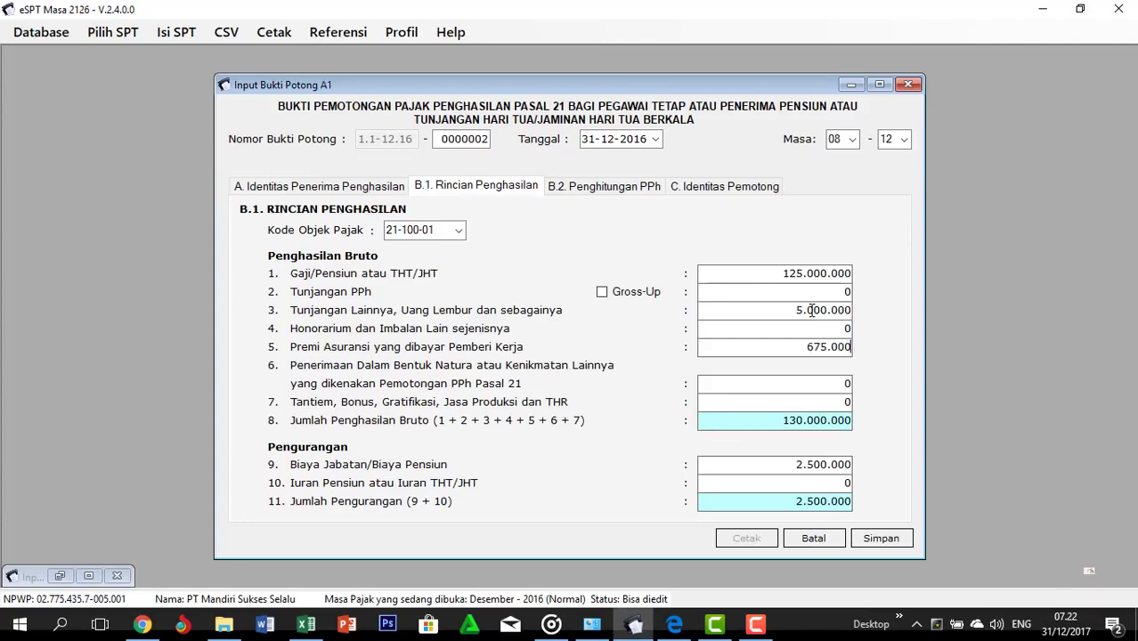
Copy the manager's Bonus of 10.000.000 from cell C20 in Excel into Tantiem, Bonus, Gratifikasi, Jasa Produksi dan THR in e-SPT
key("alt+Tab")
key("Down")
key("Down")
key("Down")
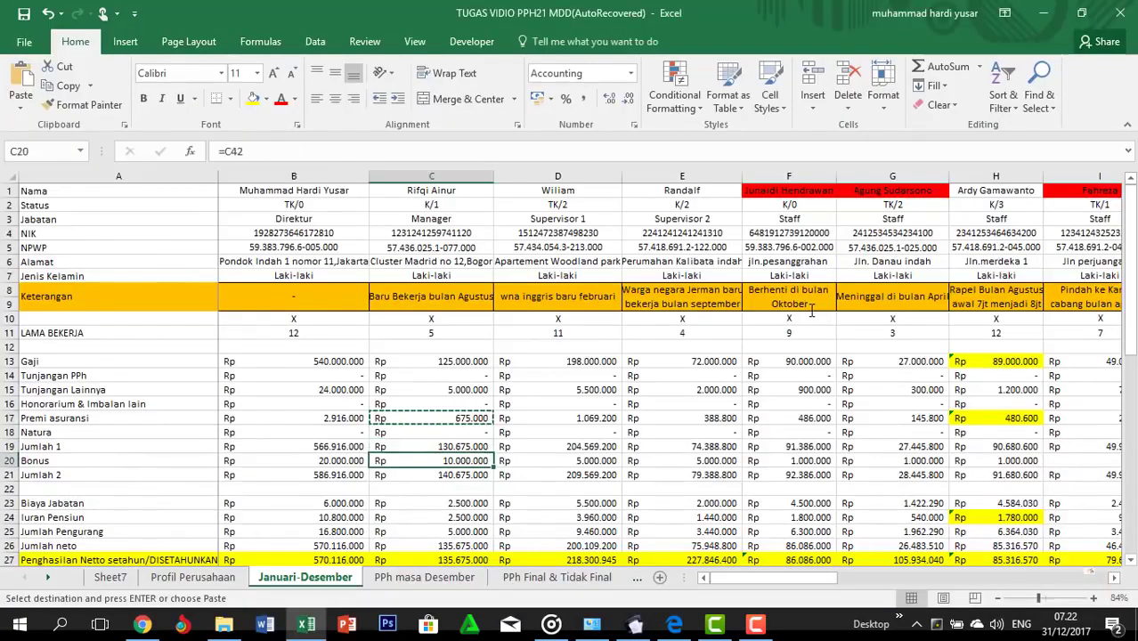
key("ctrl+c")
key("alt+Tab")
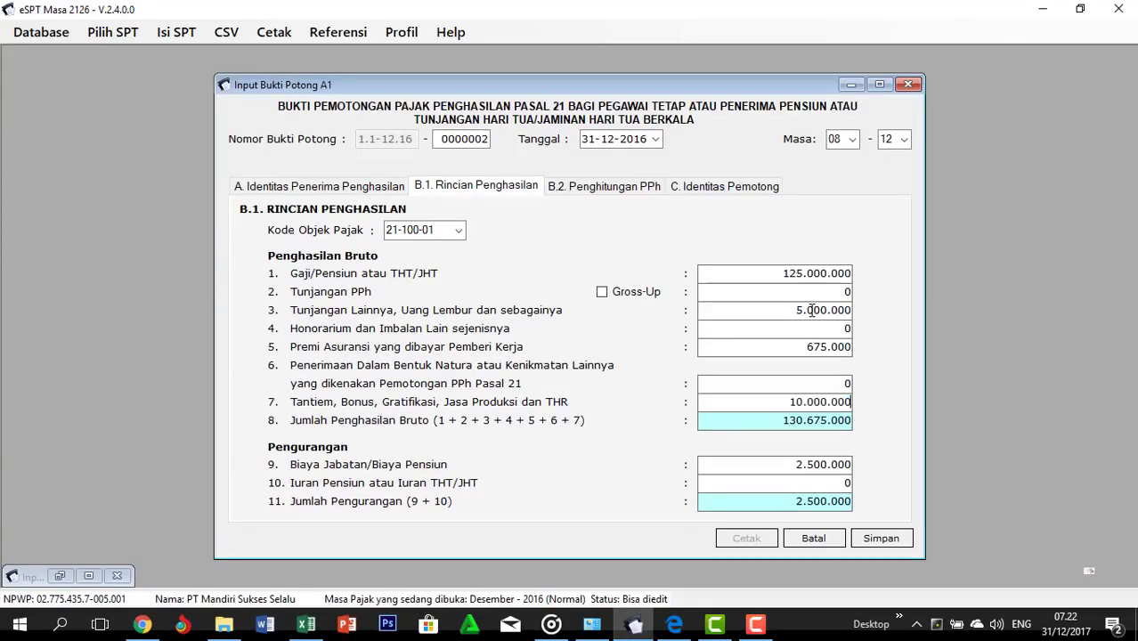
key("Tab")
Copy the manager's Iuran Pensiun of 2.500.000 from cell C24 in Excel into Iuran Pensiun atau Iuran THT/JHT in e-SPT
key("alt+Tab")
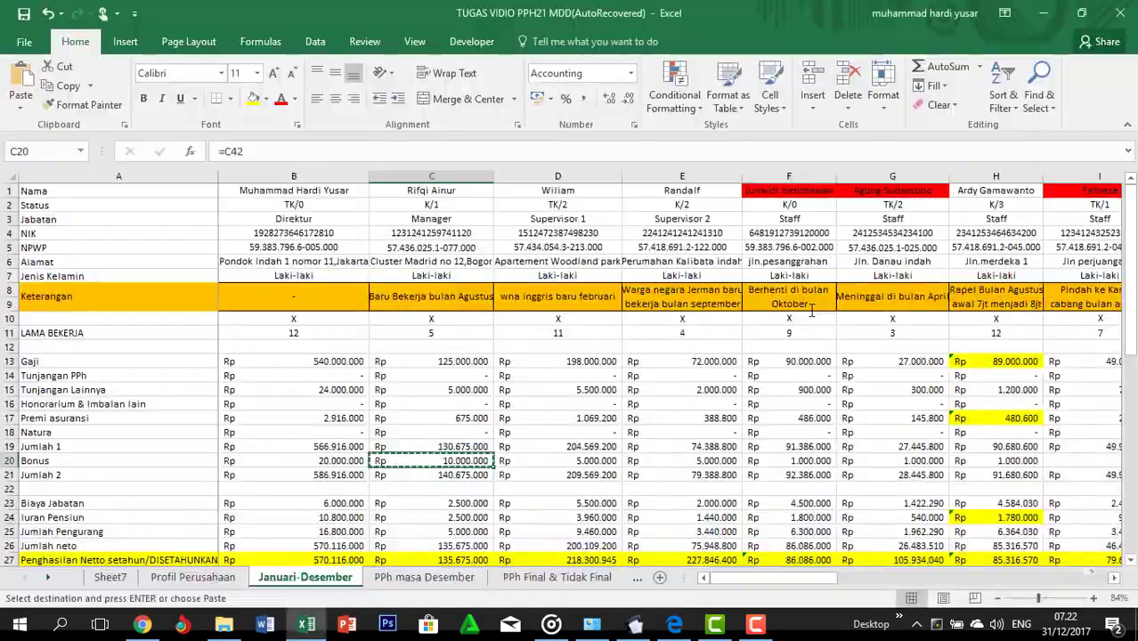
key("alt+Tab")
key("alt+Tab")
key("Down")
key("Down")
key("Down")
key("Down")
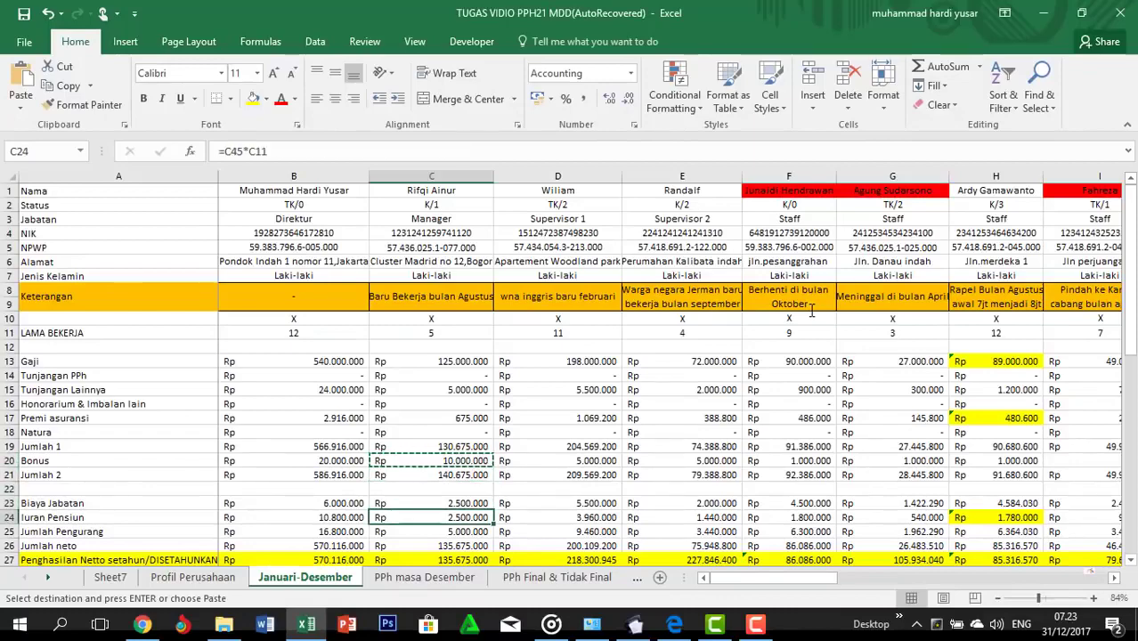
key("ctrl+c")
key("alt+Tab")
key("Tab")
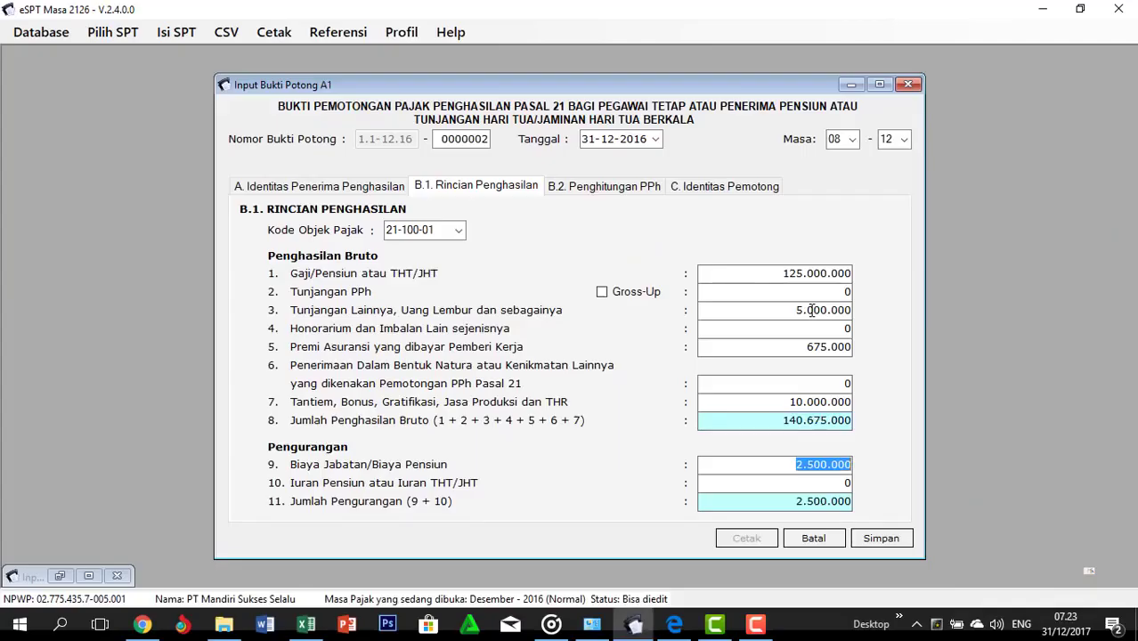
key("Tab")
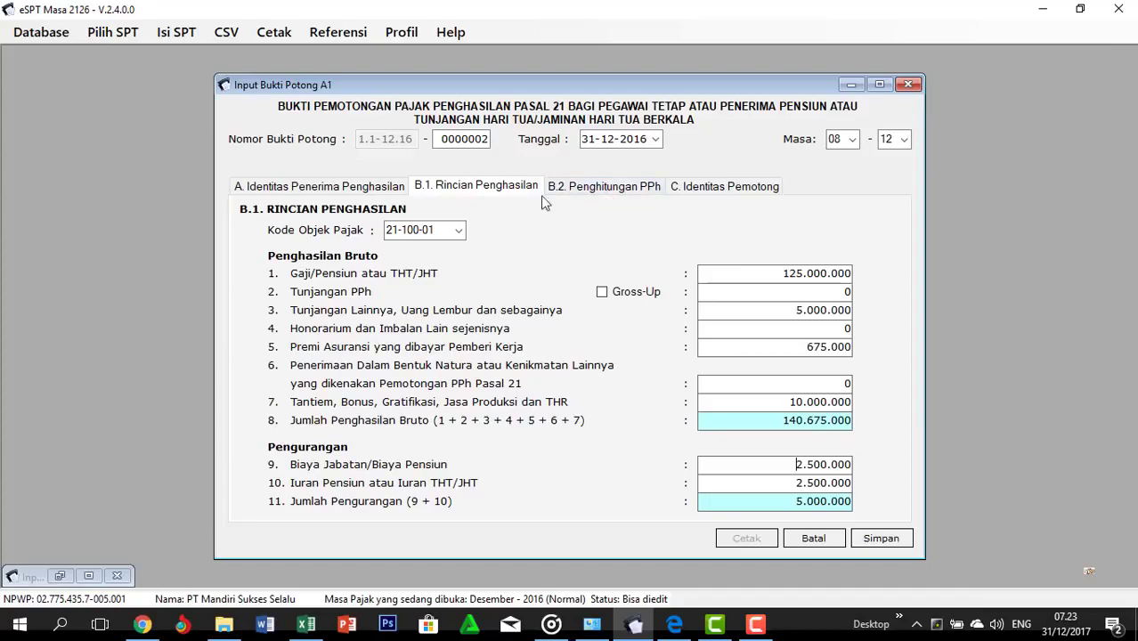
Compare the manager's B.2. Penghitungan PPh with the Excel figures, then save the Bukti Potong A1 and start a new one
left_click(586, 189)
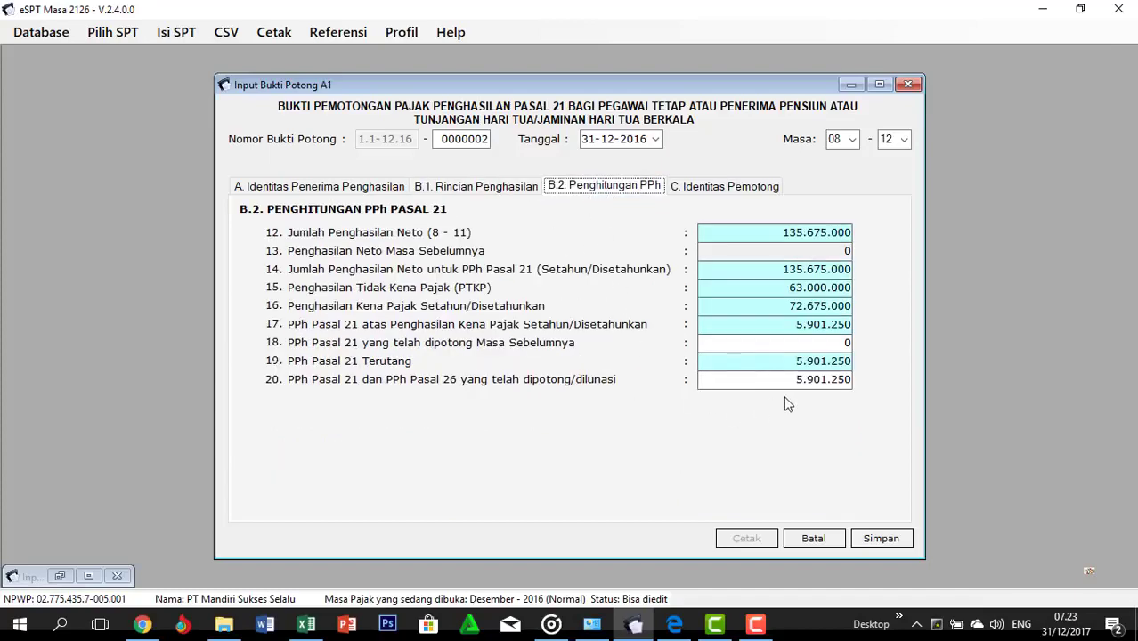
key("alt+Tab")
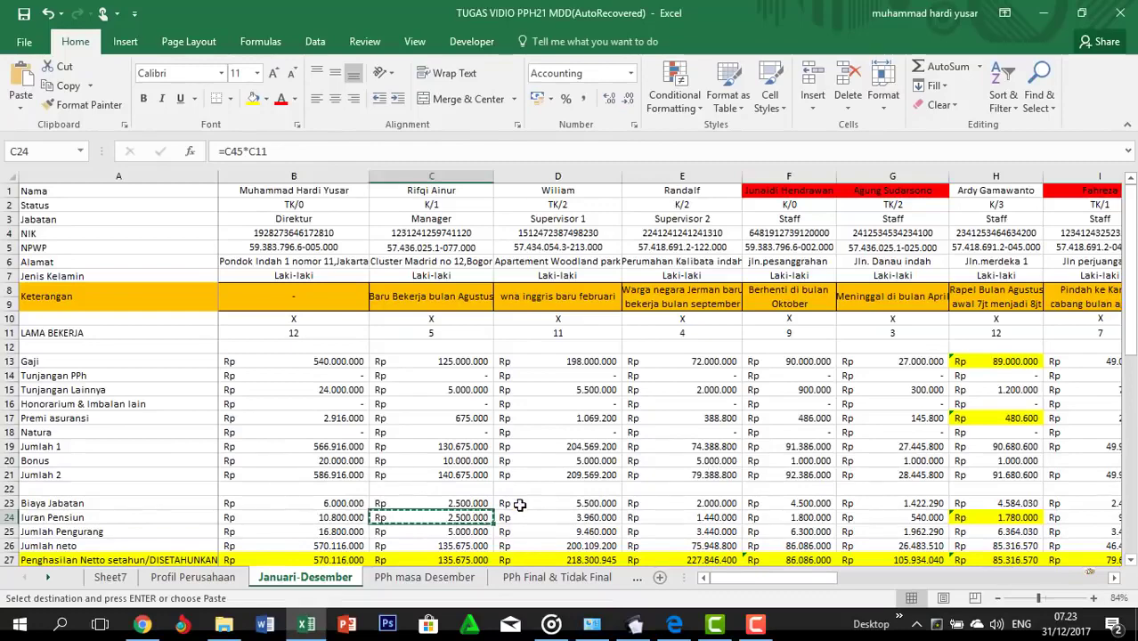
scroll(519, 505, "down", 7)
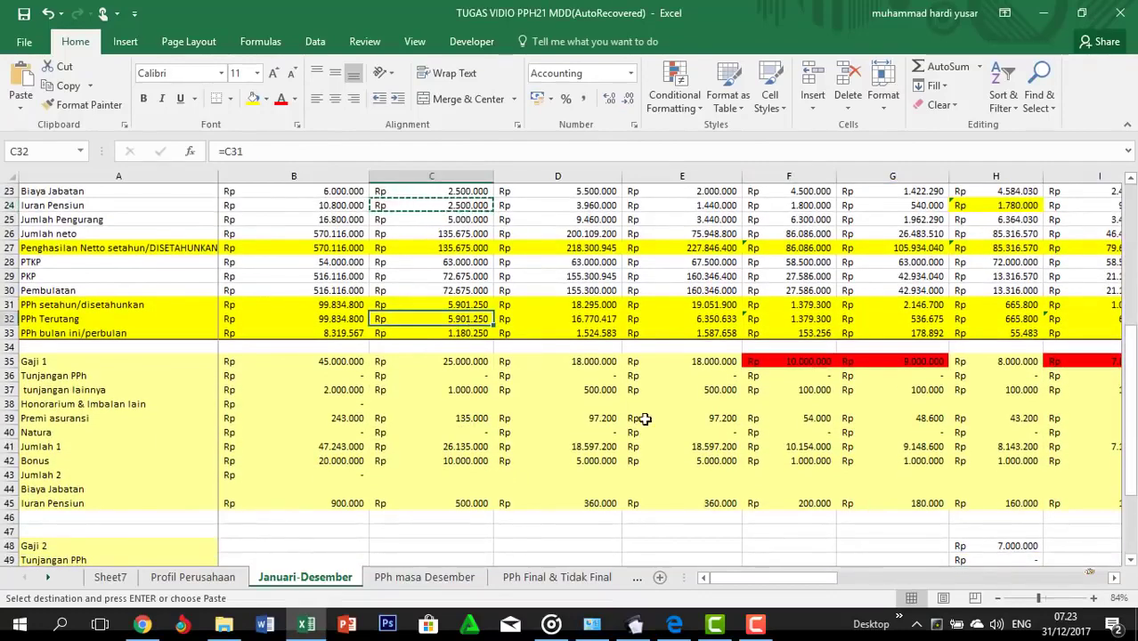
key("alt+Tab")
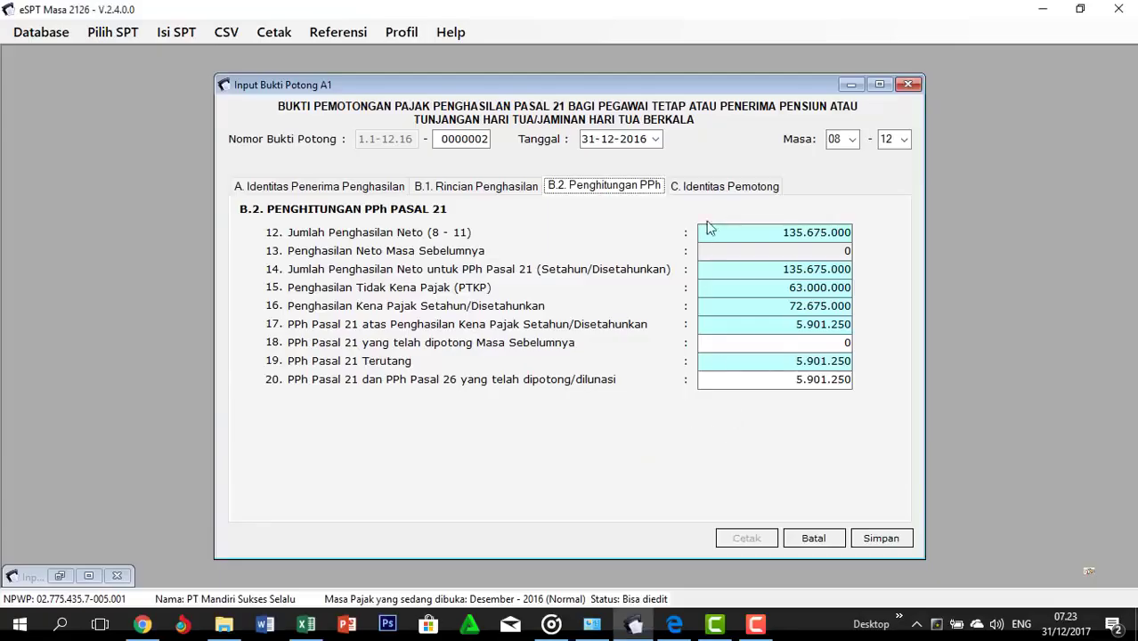
left_click(729, 189)
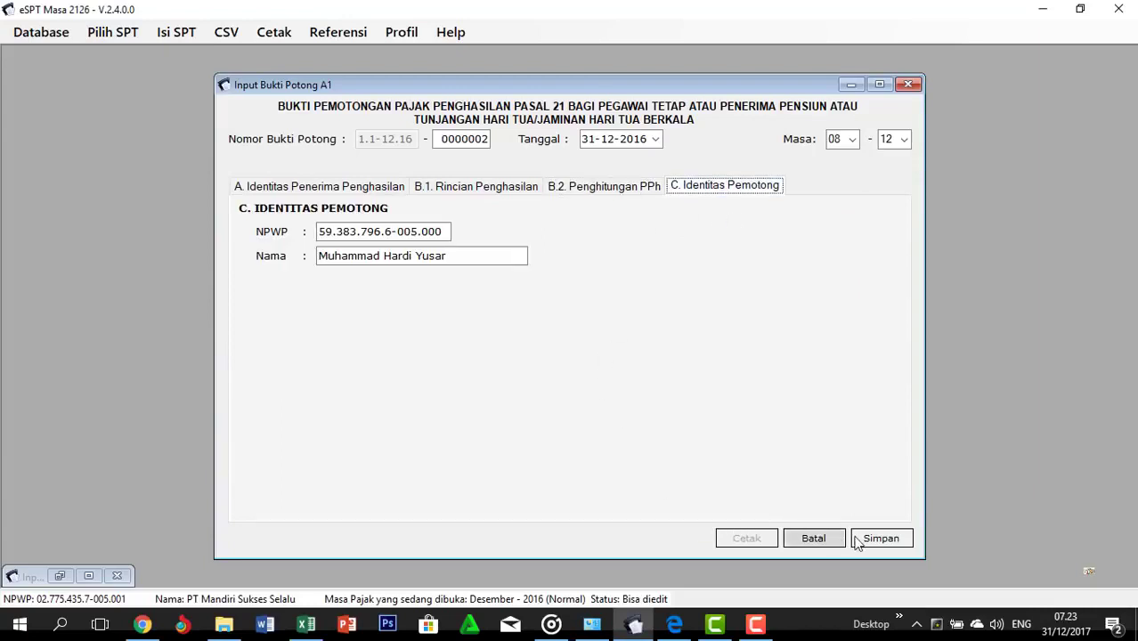
left_click(881, 539)
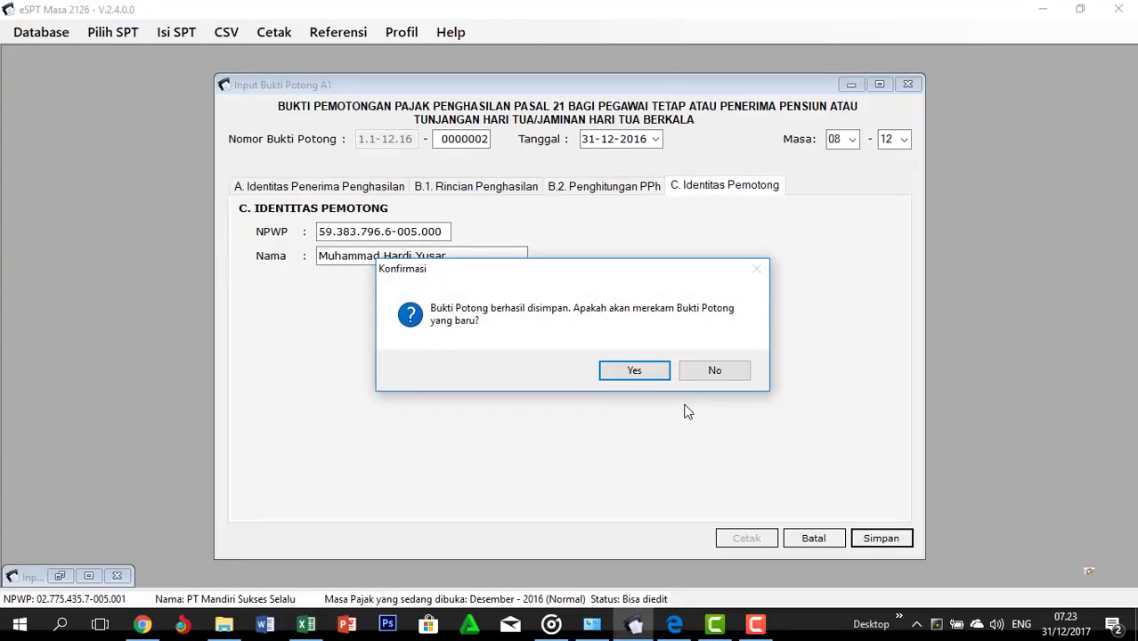
left_click(634, 371)
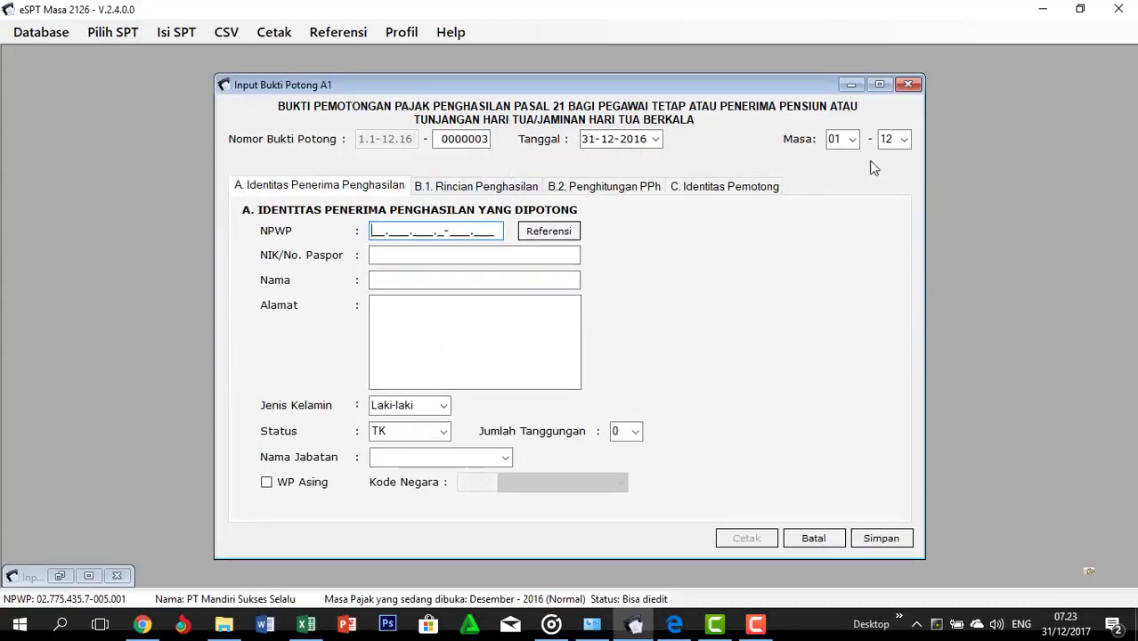
Set Supervisor 1's Masa to start in 02, per the Excel Keterangan in D8, and confirm the part-year employee status
key("alt+Tab")
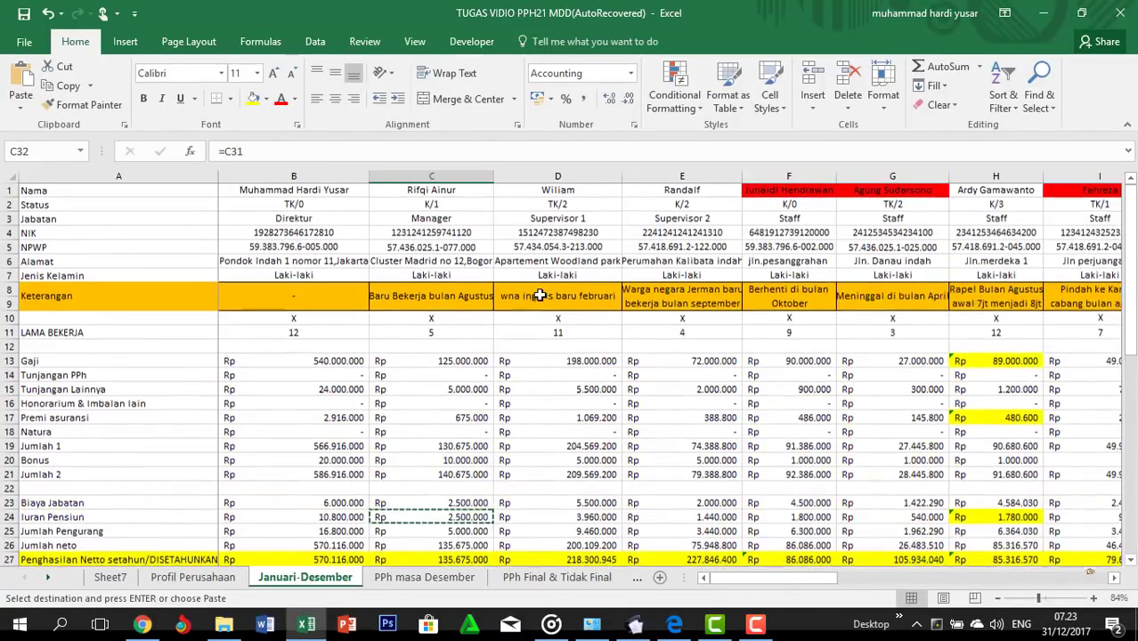
left_click(539, 296)
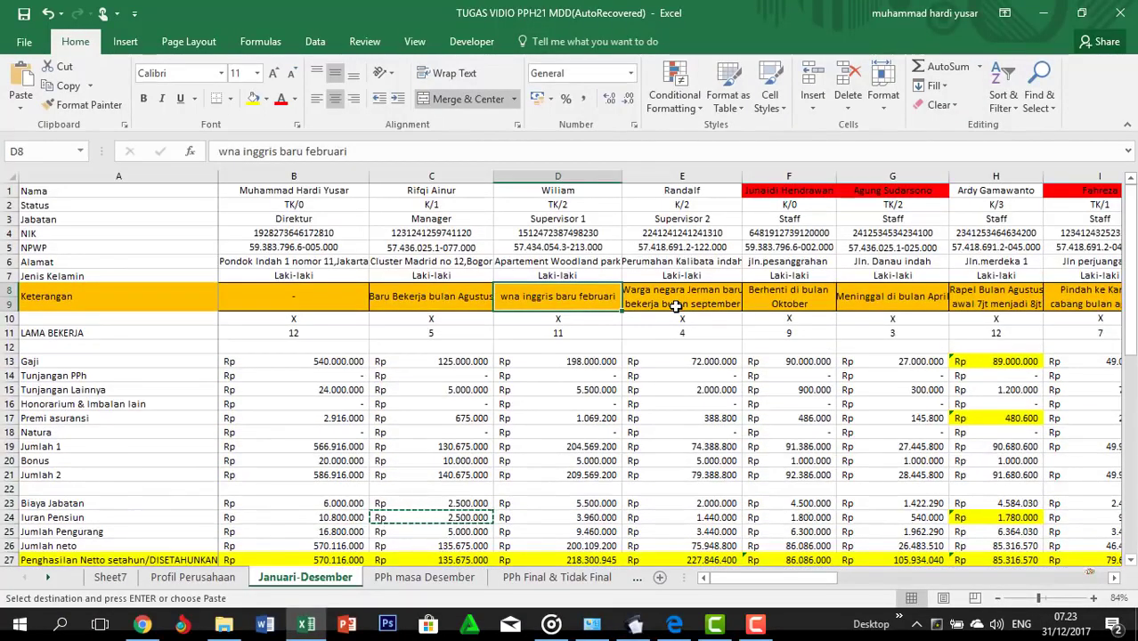
key("alt+Tab")
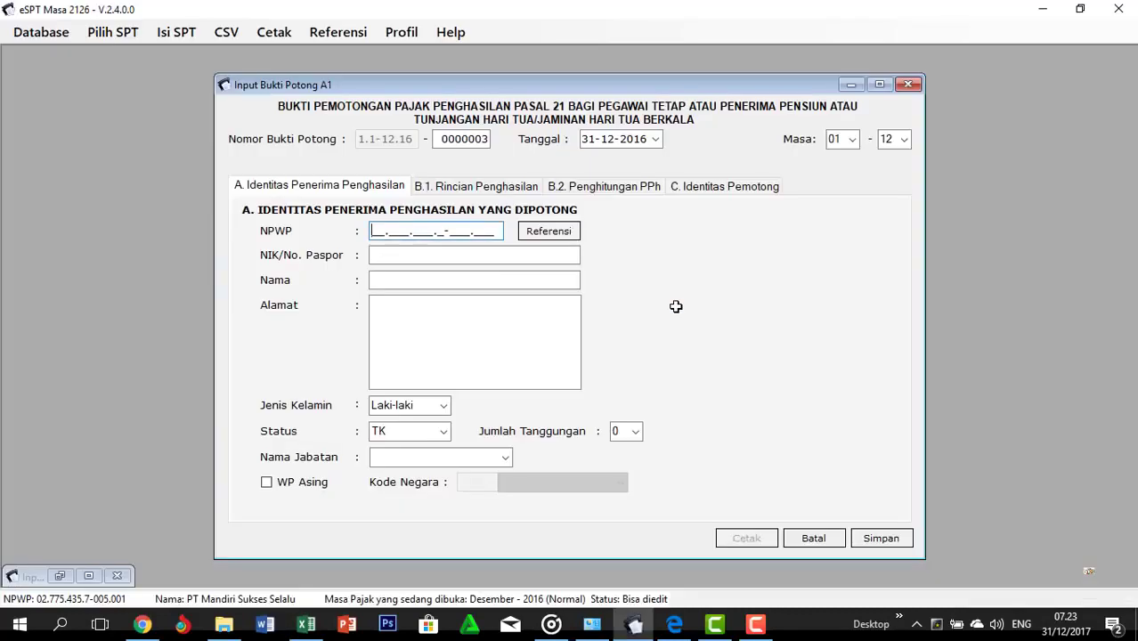
left_click(851, 140)
left_click(850, 171)
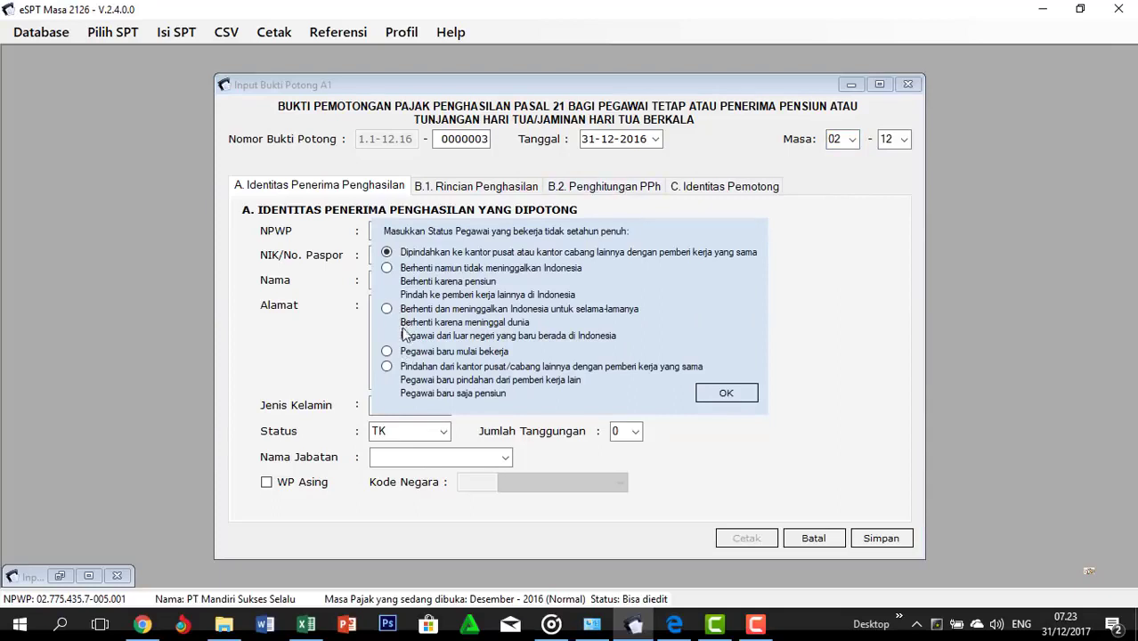
left_click(725, 392)
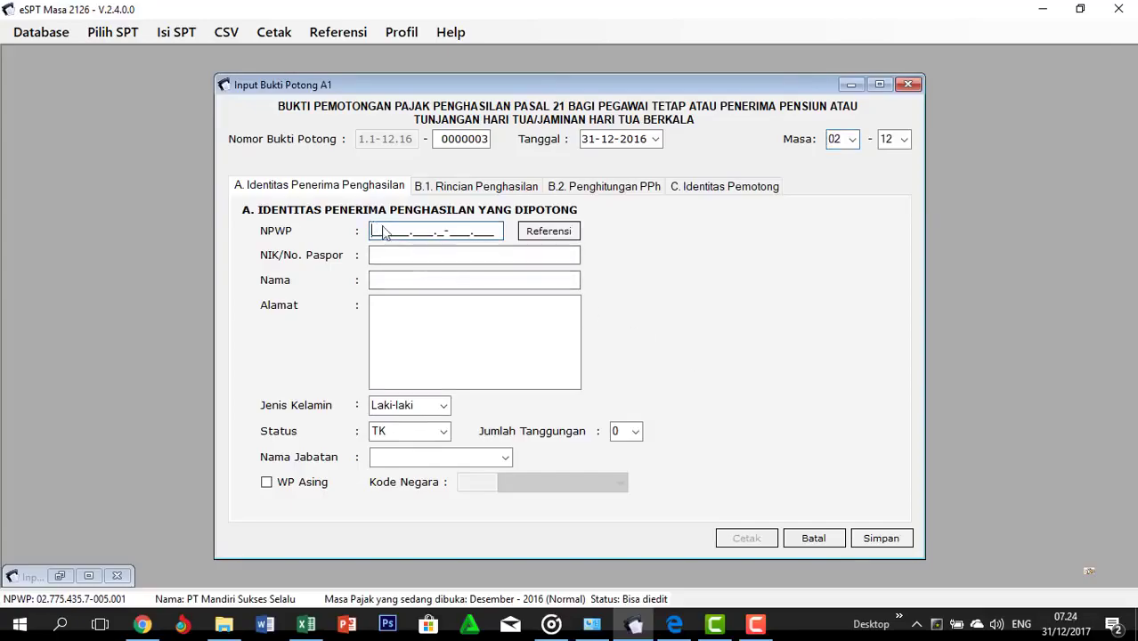
Copy Supervisor 1's NPWP from cell D5 in Excel into the NPWP field in e-SPT
key("alt+Tab")
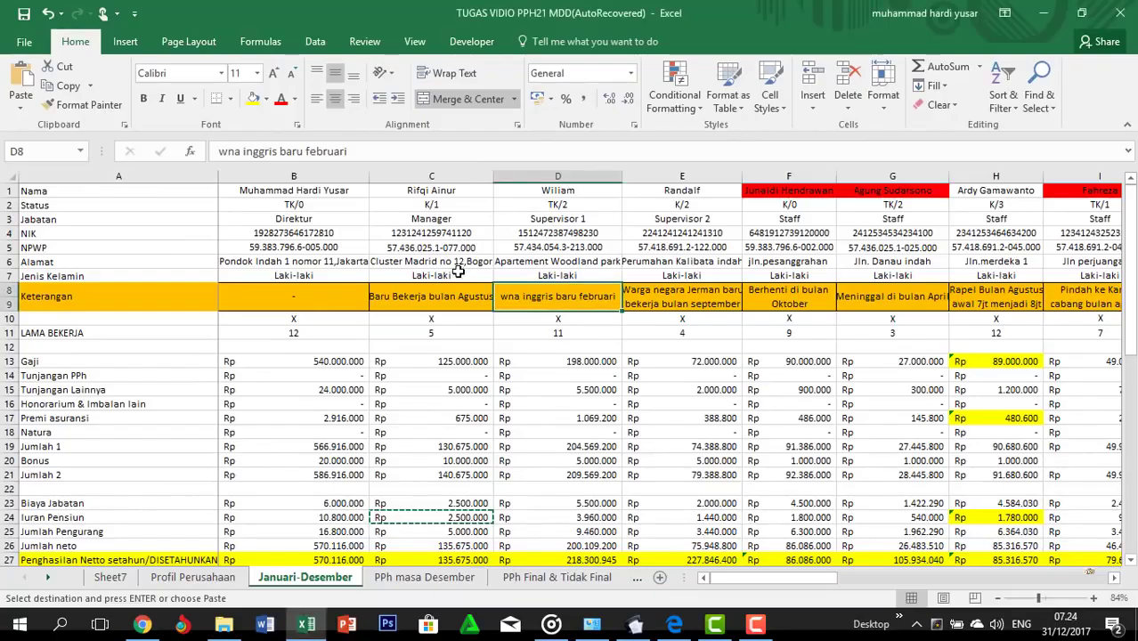
left_click(532, 247)
key("ctrl+c")
key("alt+Tab")
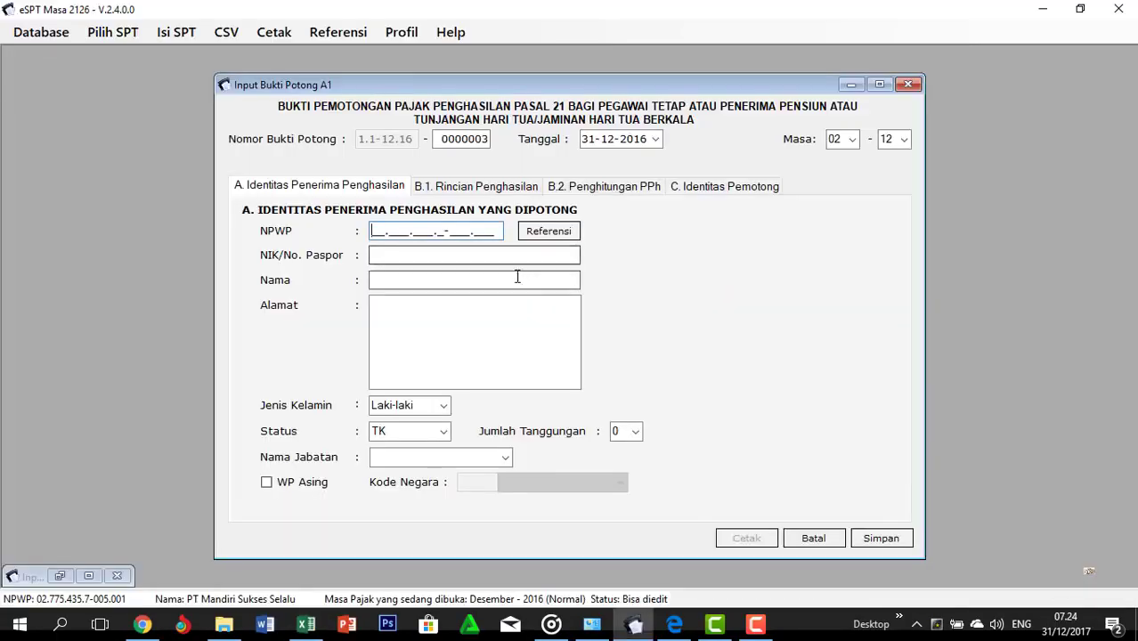
left_click(407, 234)
key("ctrl+v")
Copy Supervisor 1's NIK from cell D4 in Excel into NIK/No. Paspor in e-SPT and check the identity fields against the sheet
key("alt+Tab")
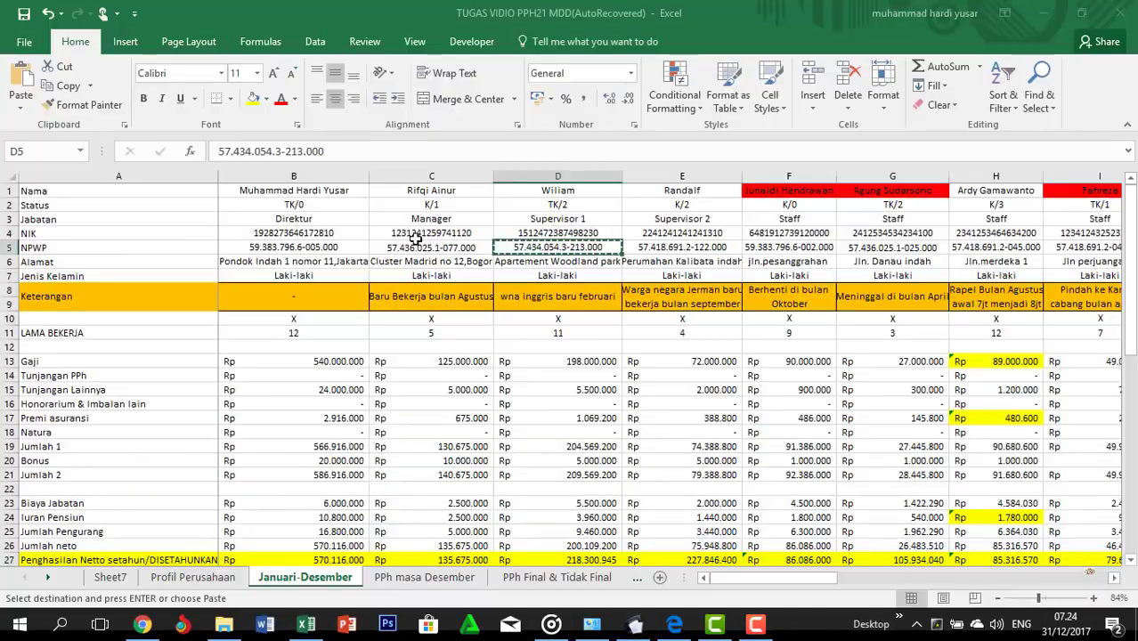
left_click(509, 234)
key("ctrl+c")
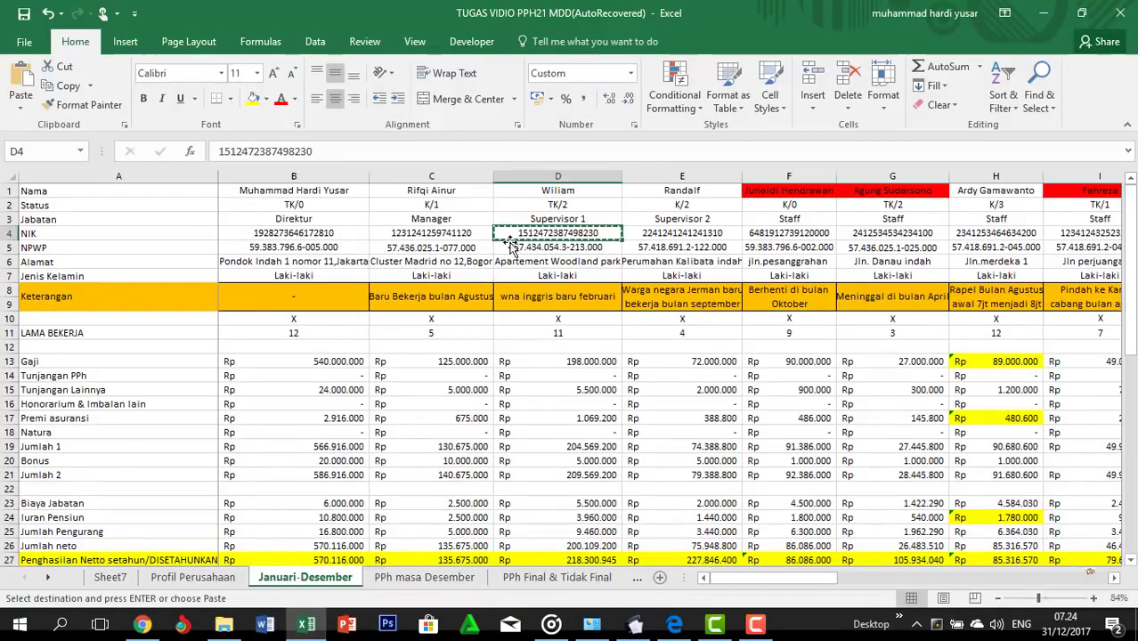
key("alt+Tab")
left_click(482, 255)
key("ctrl+v")
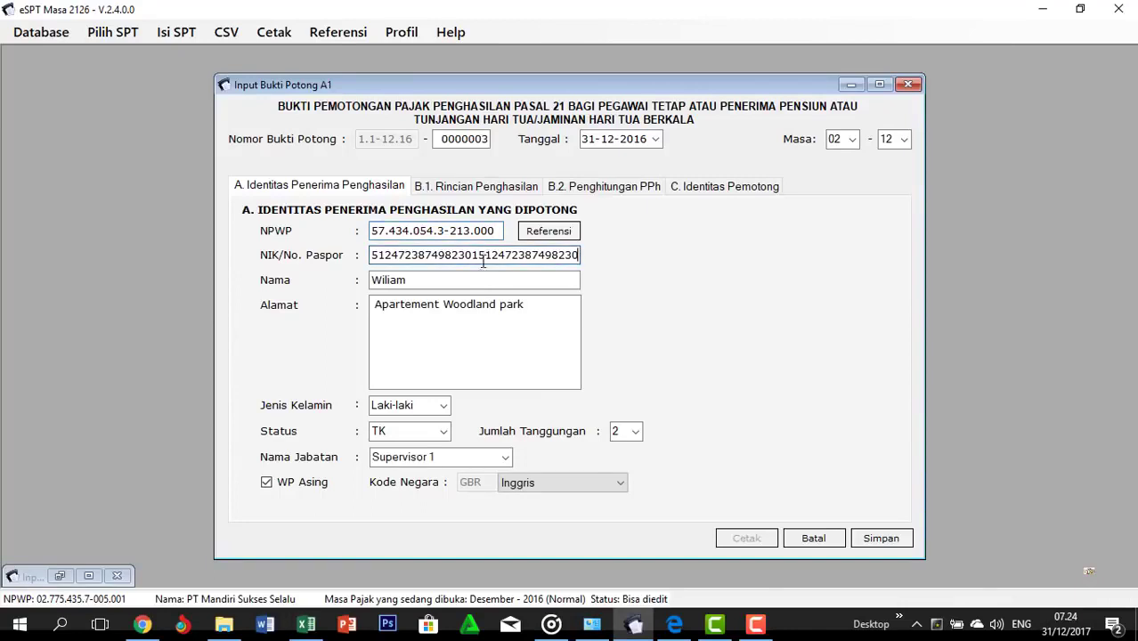
left_click(520, 376)
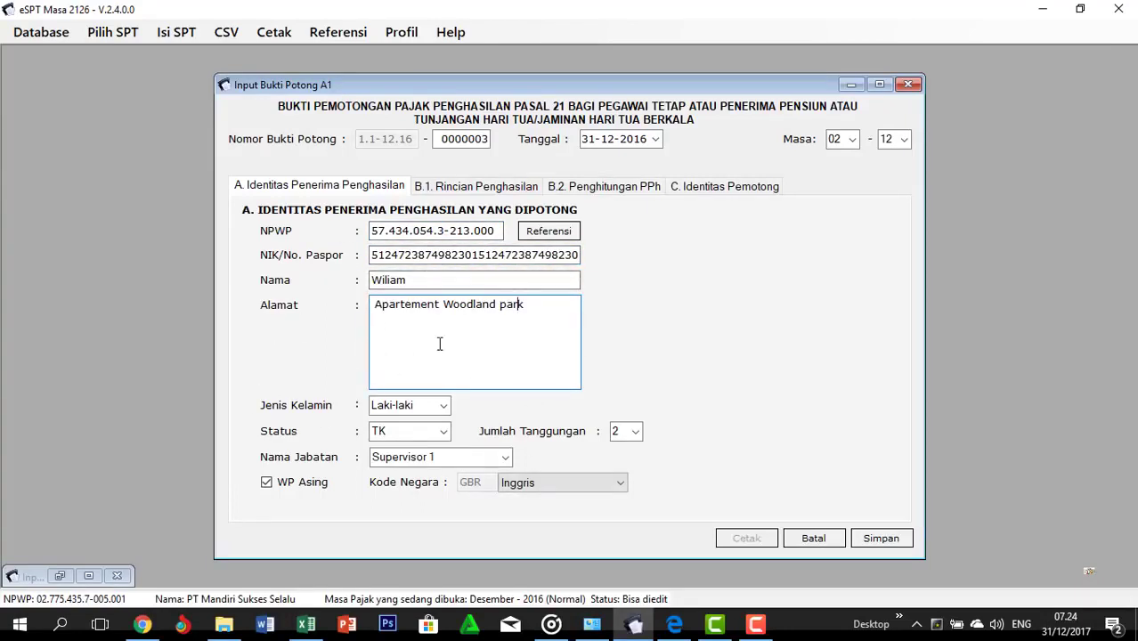
key("alt+Tab")
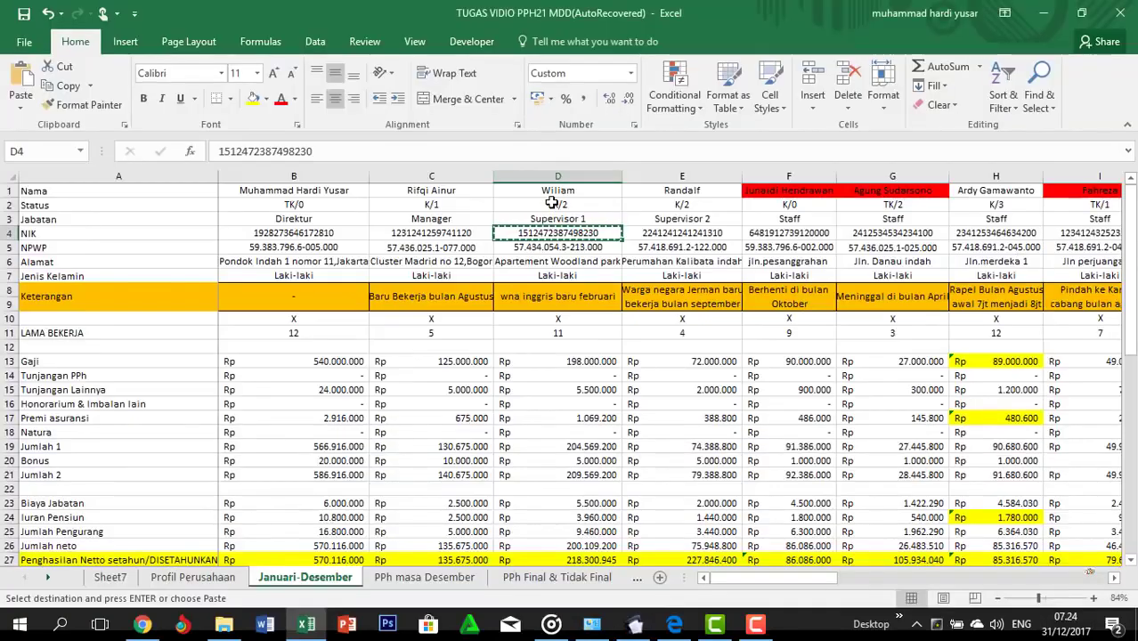
key("alt+Tab")
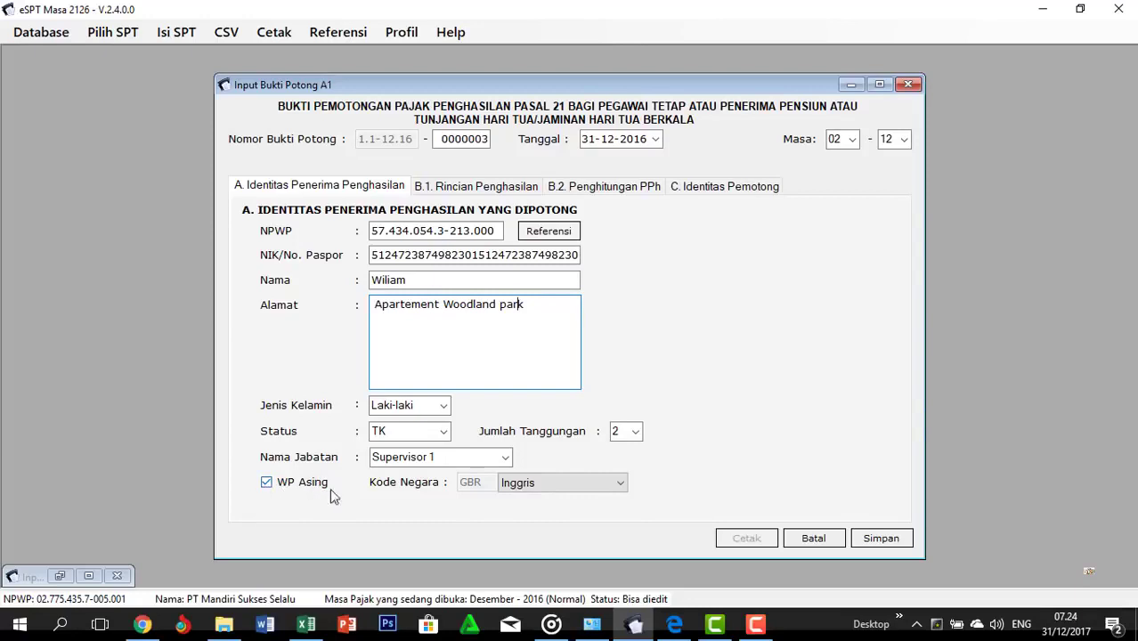
Keep Inggris as Supervisor 1's Kode Negara, and copy the Gaji of 198.000.000 from Excel cell D13 into line 1 of B.1. Rincian Penghasilan
left_click(533, 491)
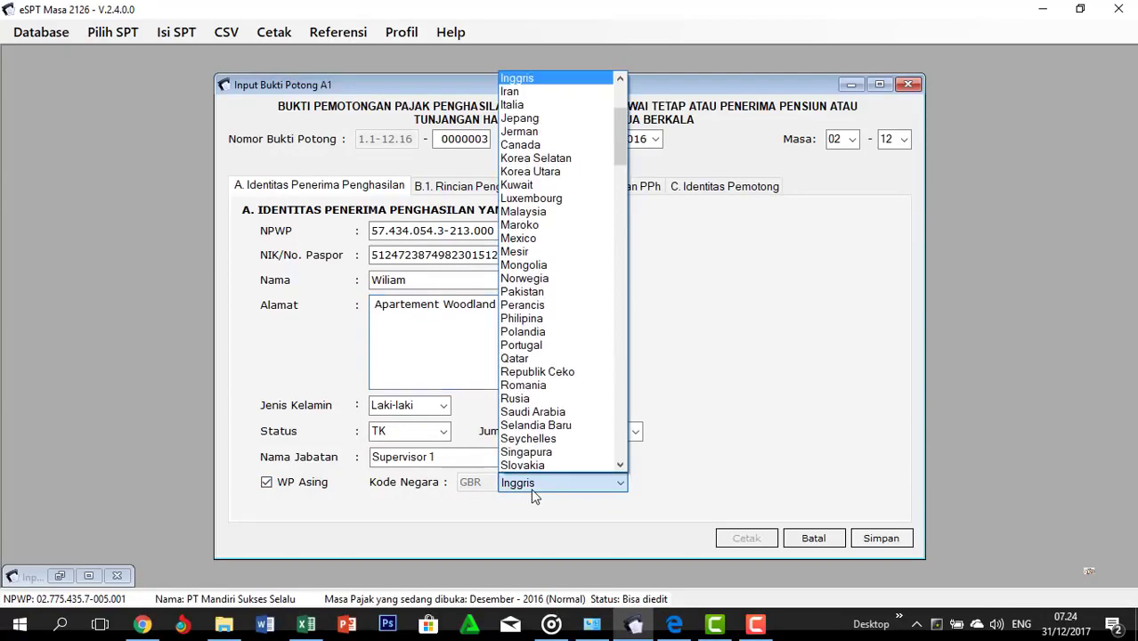
left_click(535, 489)
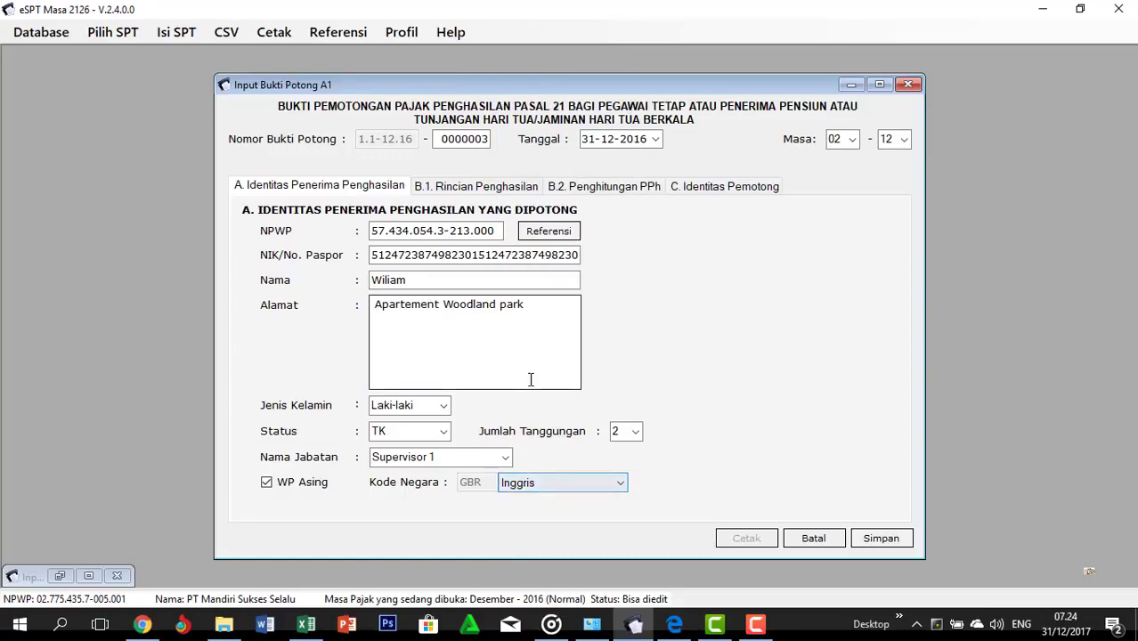
left_click(496, 191)
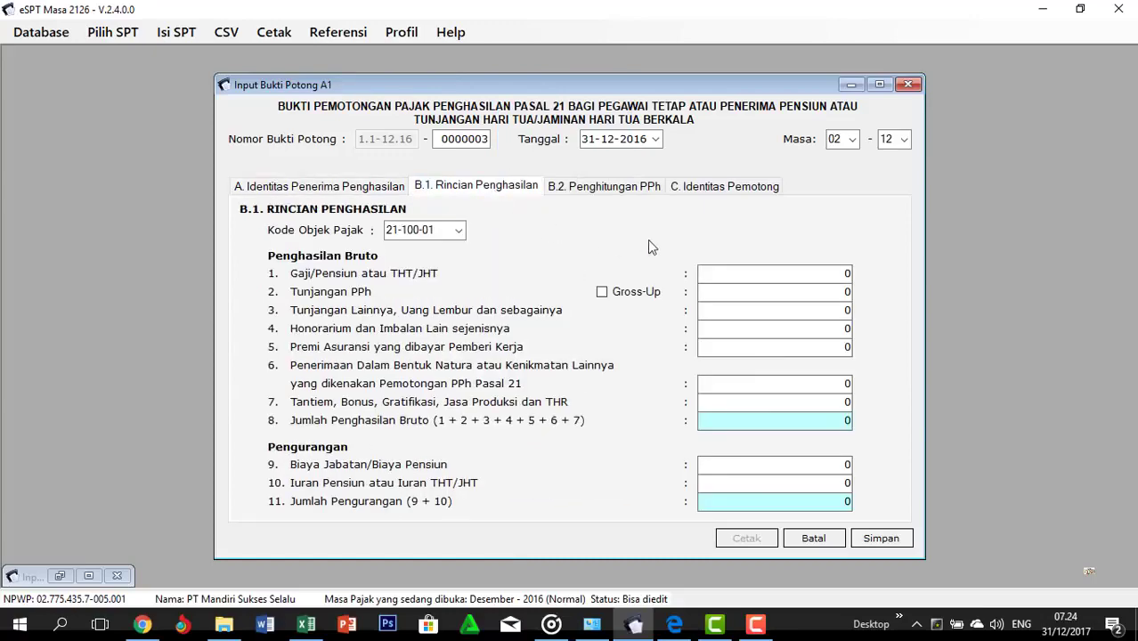
key("alt+Tab")
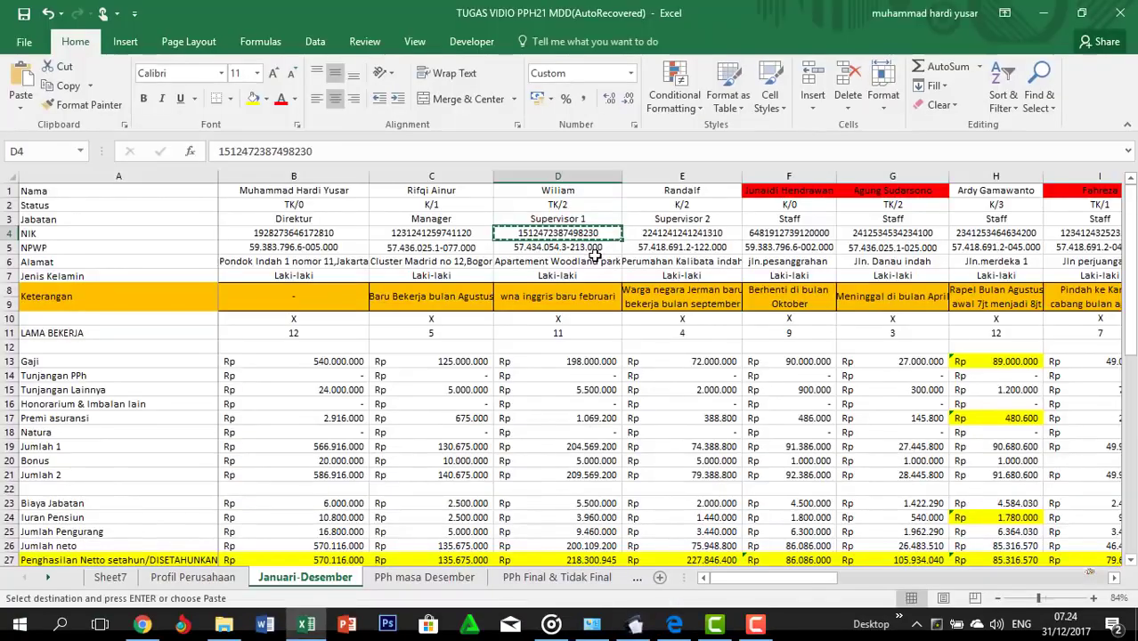
left_click(586, 361)
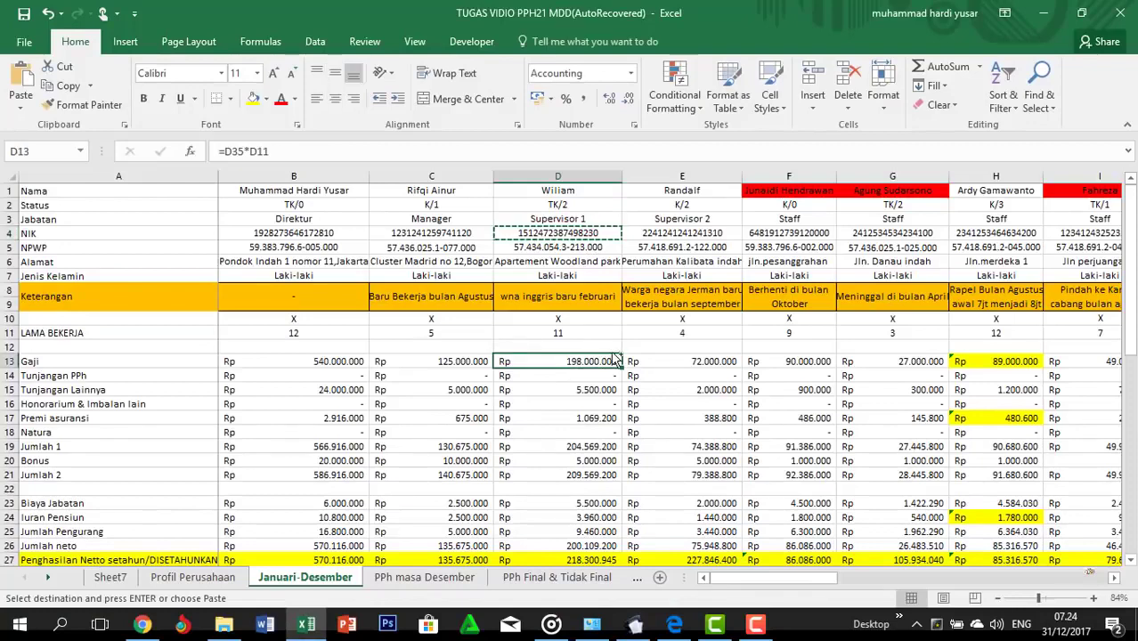
key("ctrl+c")
key("alt+Tab")
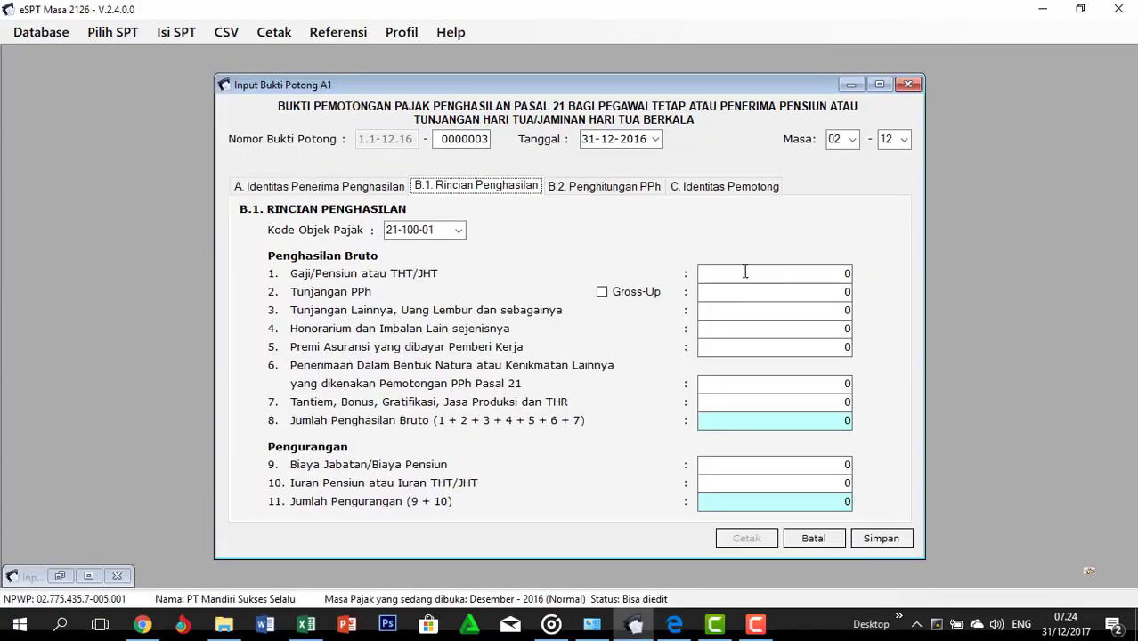
left_click(759, 274)
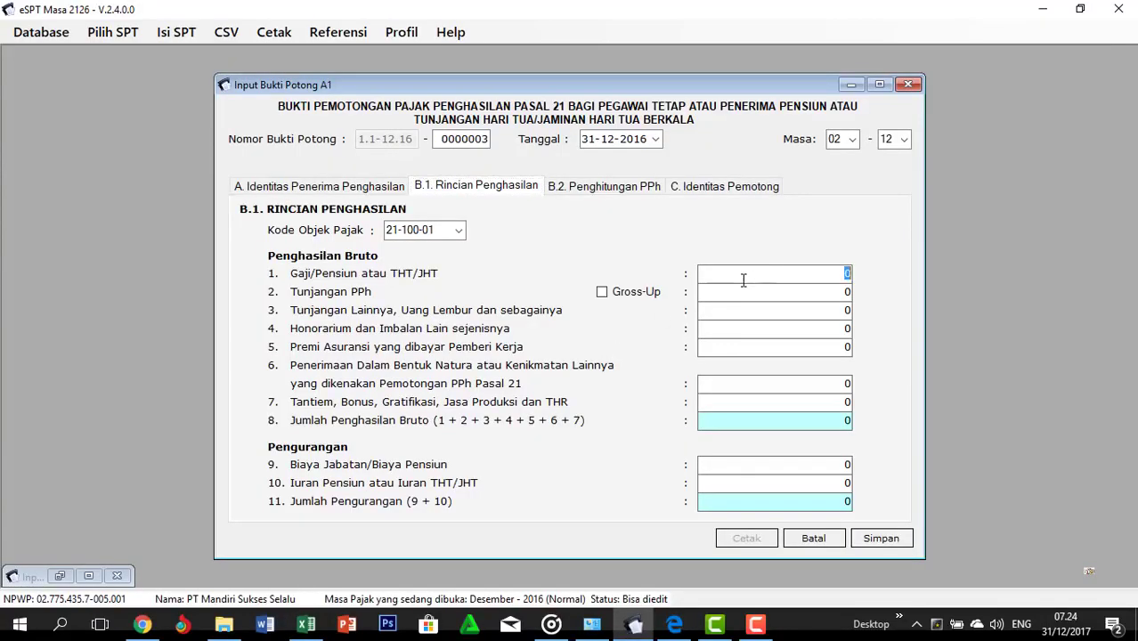
key("ctrl+v")
Copy Supervisor 1's Tunjangan Lainnya of 5.500.000 from Excel cell D15 into line 3 of B.1. in e-SPT
key("alt+Tab")
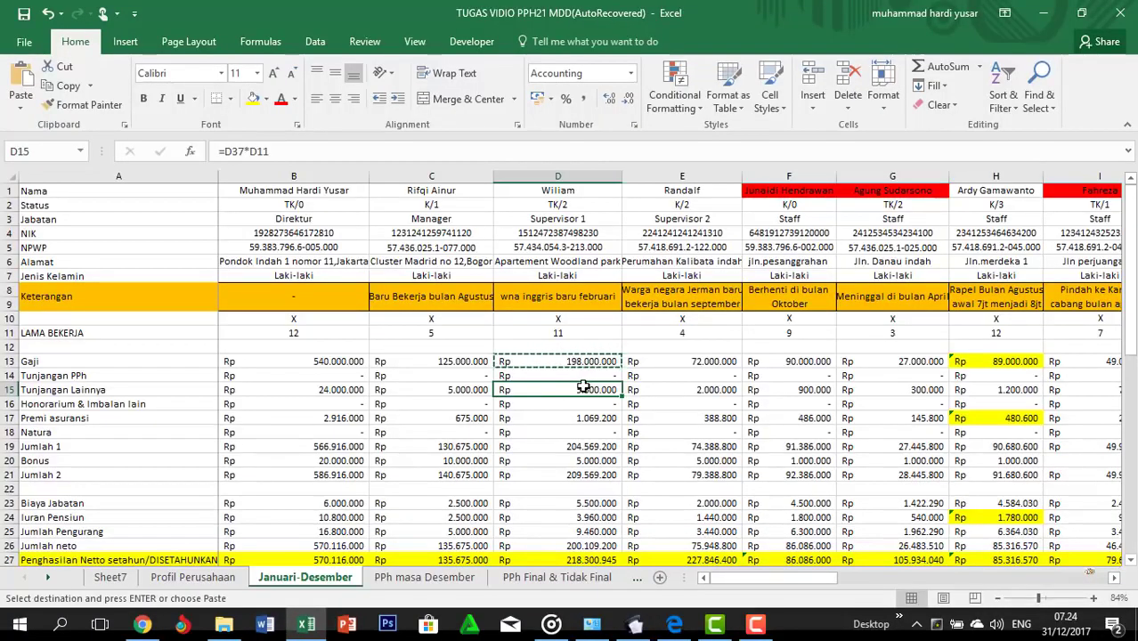
key("alt+Tab")
key("Tab")
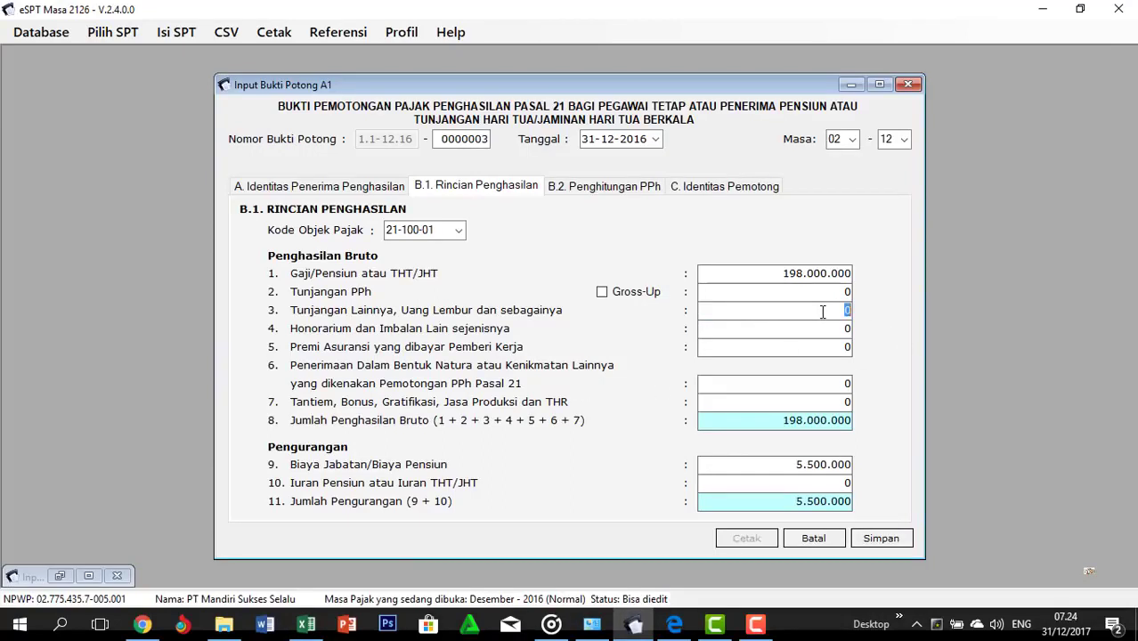
key("ctrl+v")
Copy Supervisor 1's Premi asuransi of 1.069.200 from Excel cell D17 into line 5, Premi Asuransi, in e-SPT
key("alt+Tab")
key("Down")
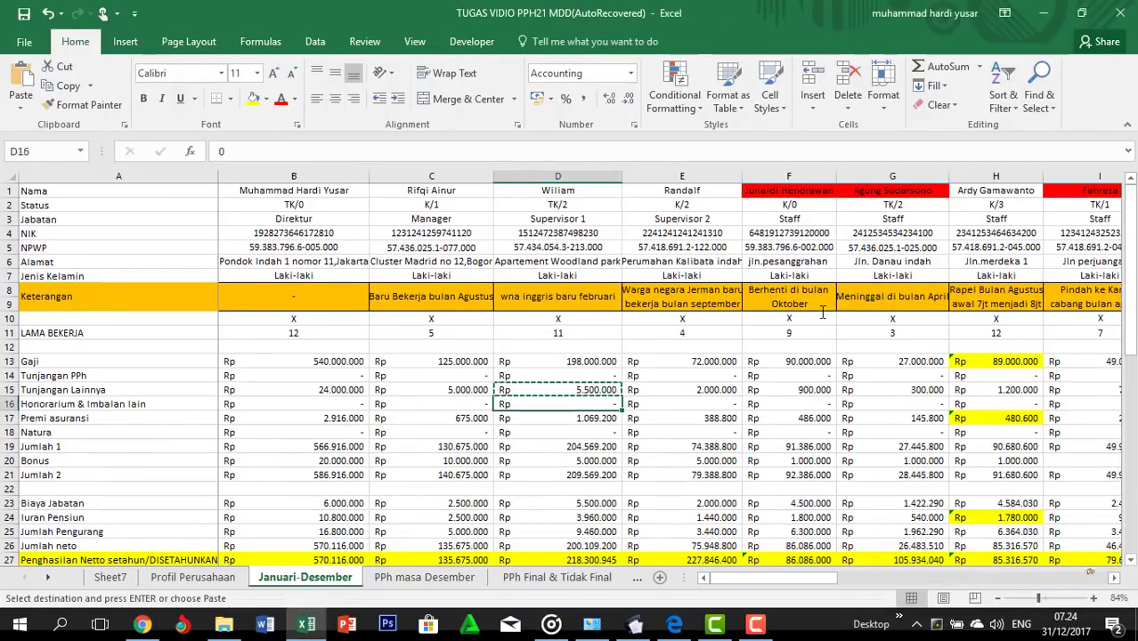
key("Down")
key("Up")
key("Down")
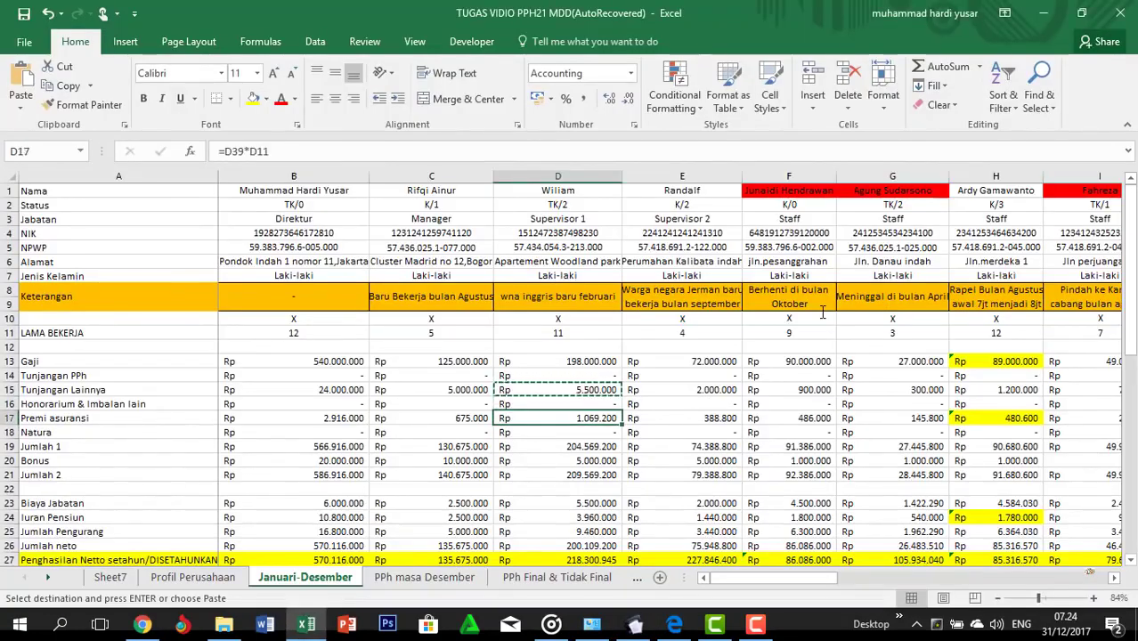
key("ctrl+c")
key("alt+Tab")
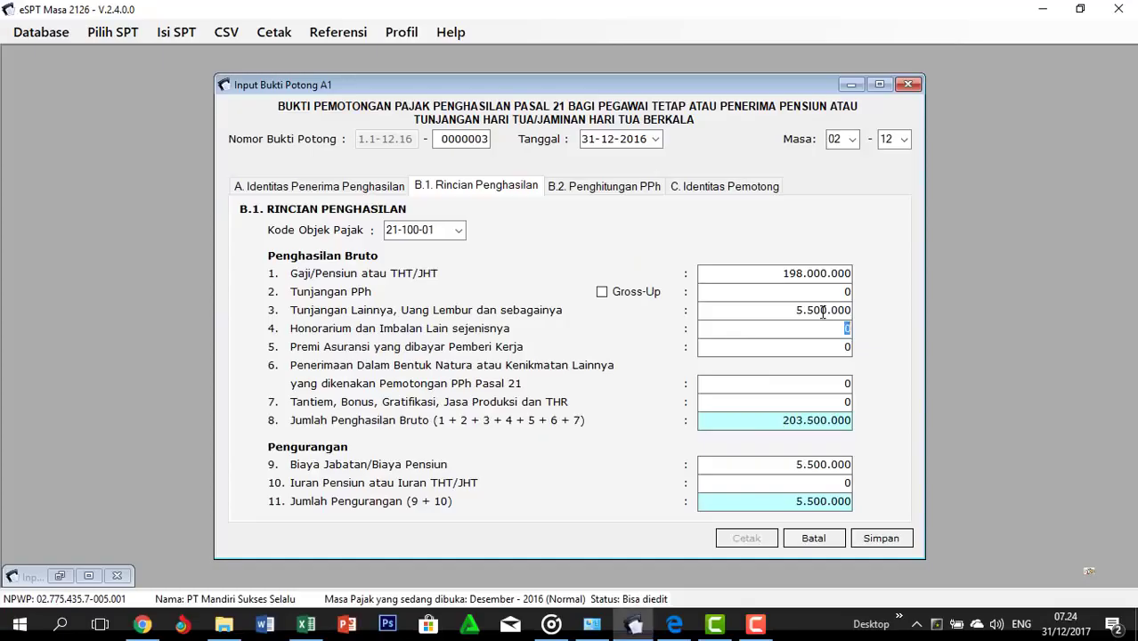
key("ctrl+v")
Copy Supervisor 1's Bonus of 5.000.000 from Excel cell D20 into line 7, Tantiem, Bonus, Gratifikasi, in e-SPT
key("alt+Tab")
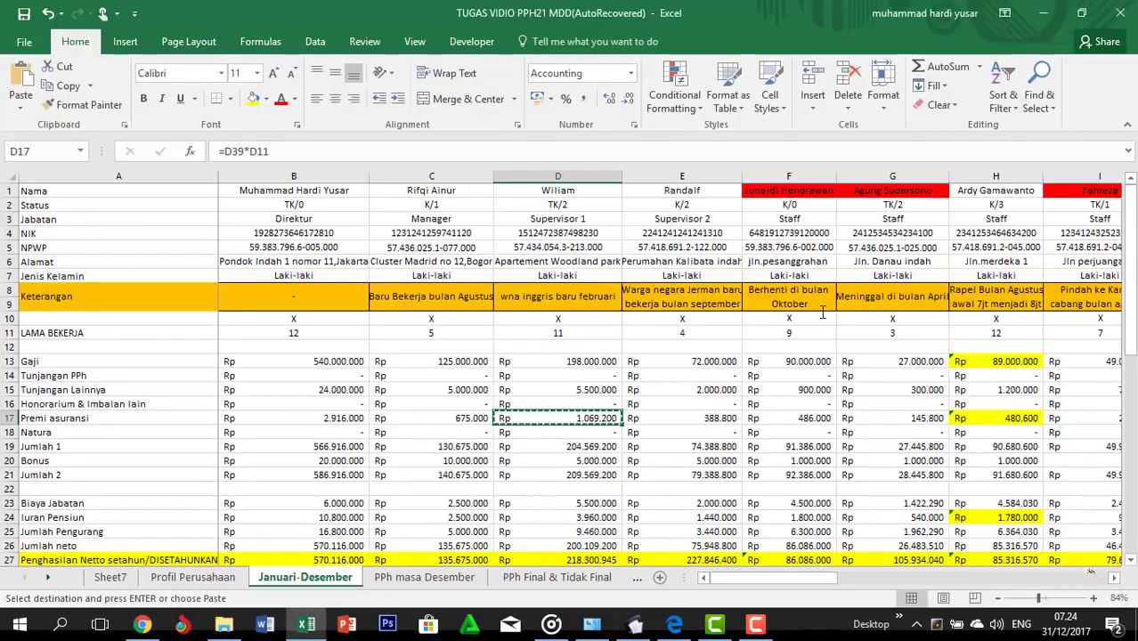
key("Down")
key("Down")
key("Down")
key("ctrl+c")
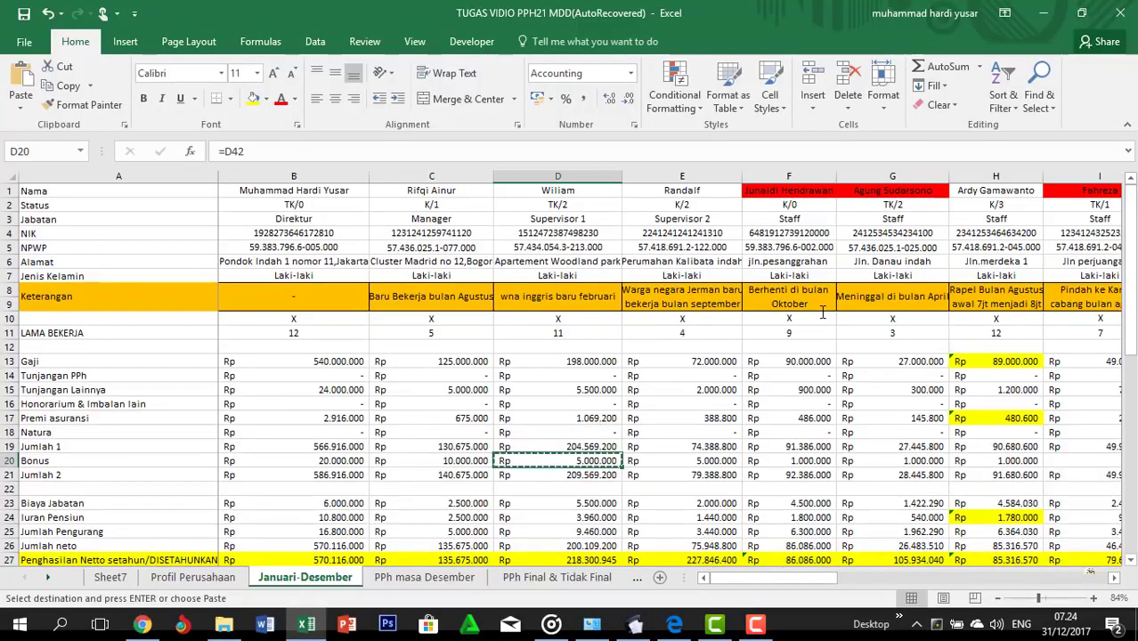
key("alt+Tab")
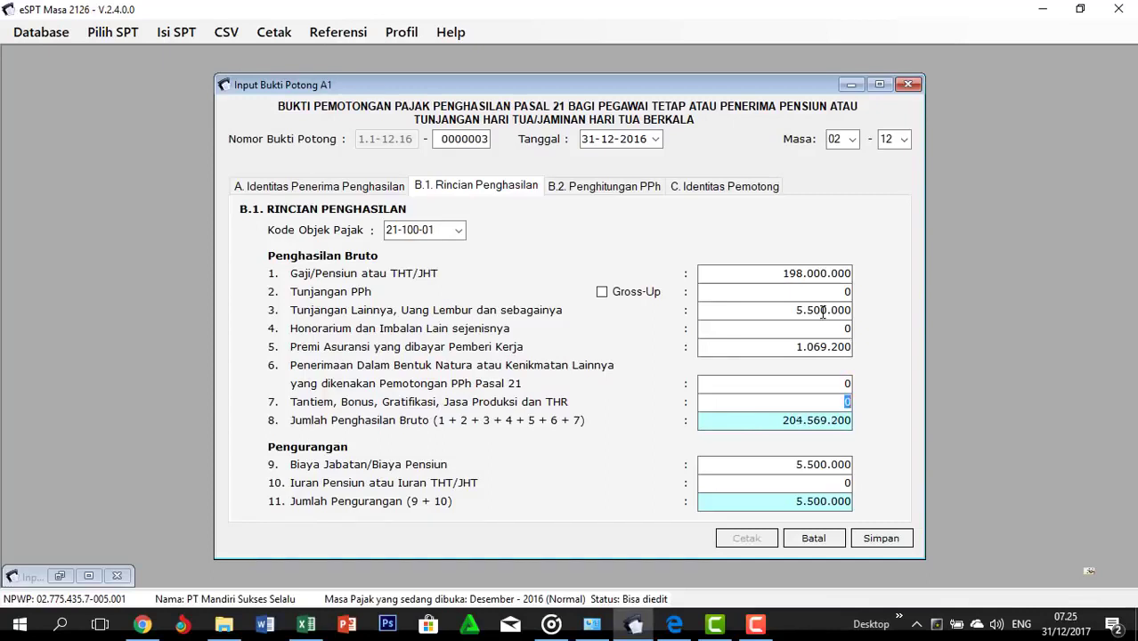
key("ctrl+v")
Copy Supervisor 1's Iuran Pensiun of 3.960.000 from Excel cell D24 into line 10 under Pengurangan in e-SPT
key("alt+Tab")
key("Down")
key("Down")
key("Down")
key("Down")
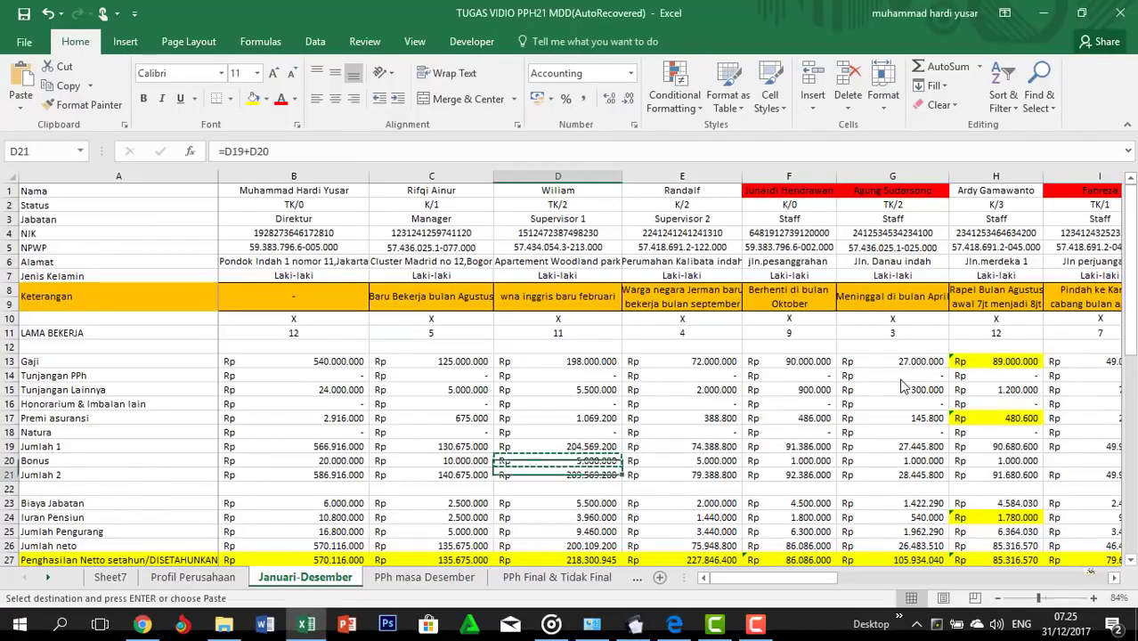
key("ctrl+c")
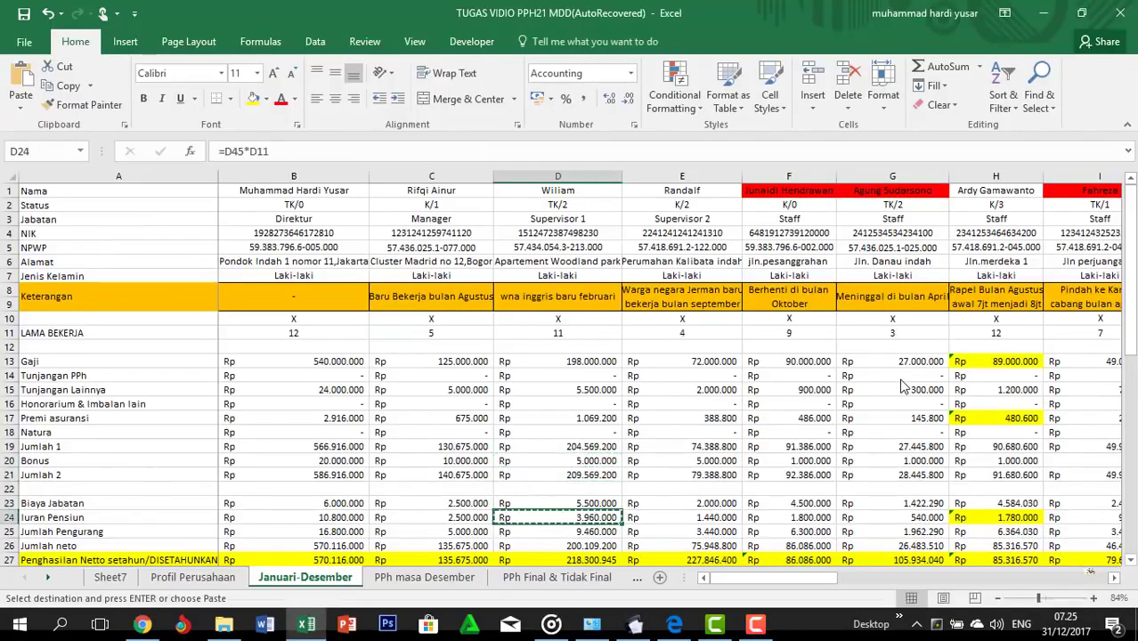
key("alt+Tab")
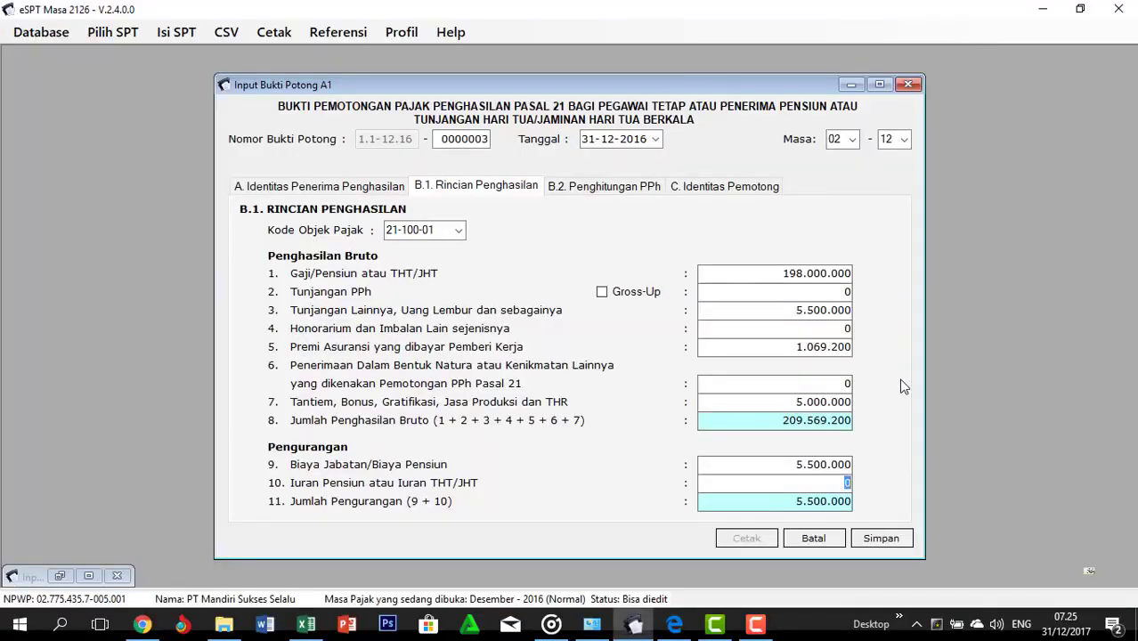
key("ctrl+v")
Compare Supervisor 1's B.2. Penghitungan PPh in e-SPT with the Excel figures down to PPh Terutang in D32
left_click(583, 187)
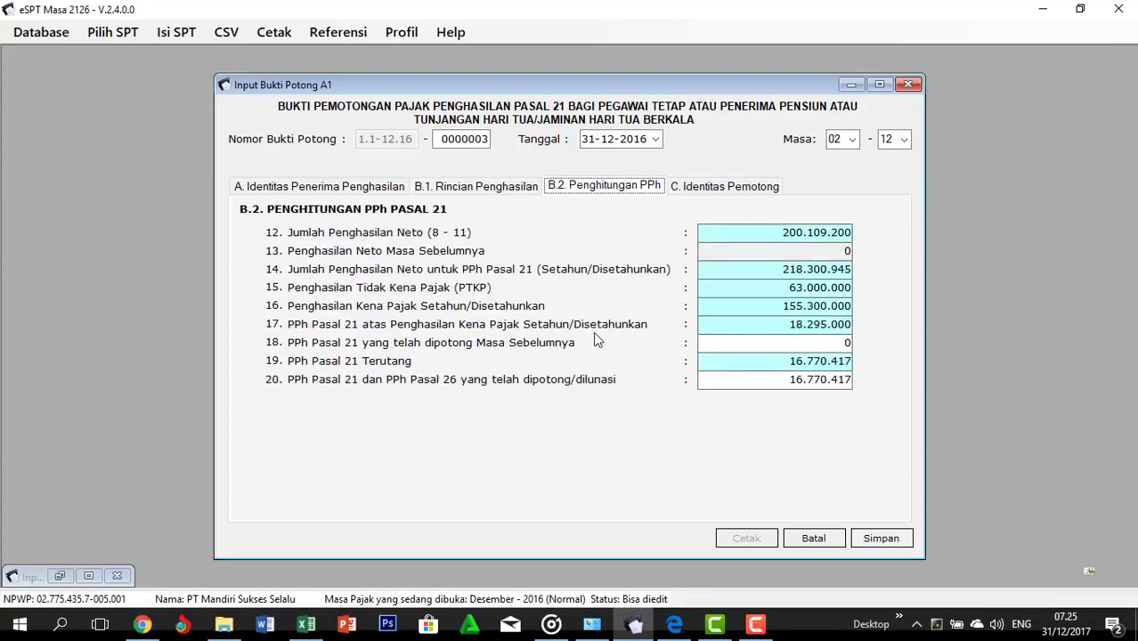
key("alt+Tab")
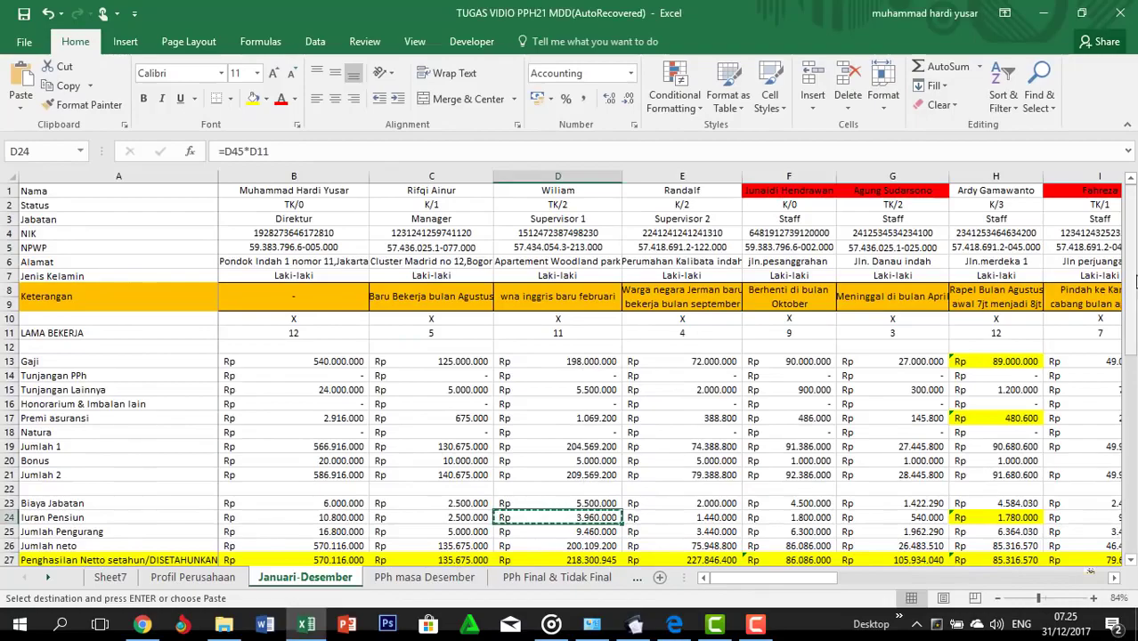
left_click_drag(1130, 292, 1131, 327)
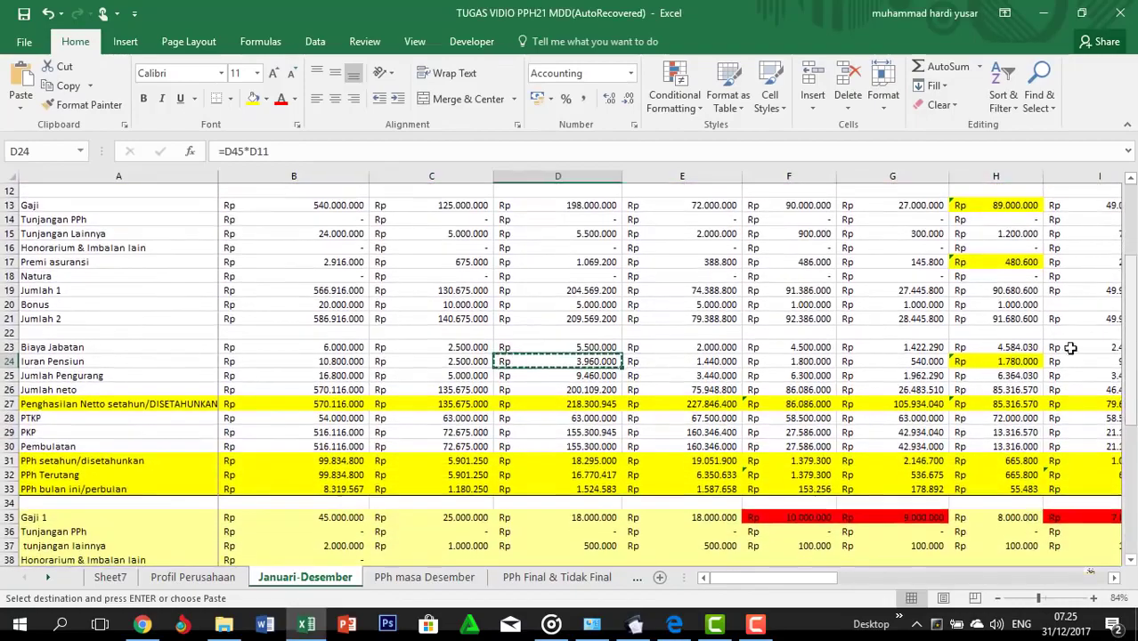
left_click(587, 475)
key("alt+Tab")
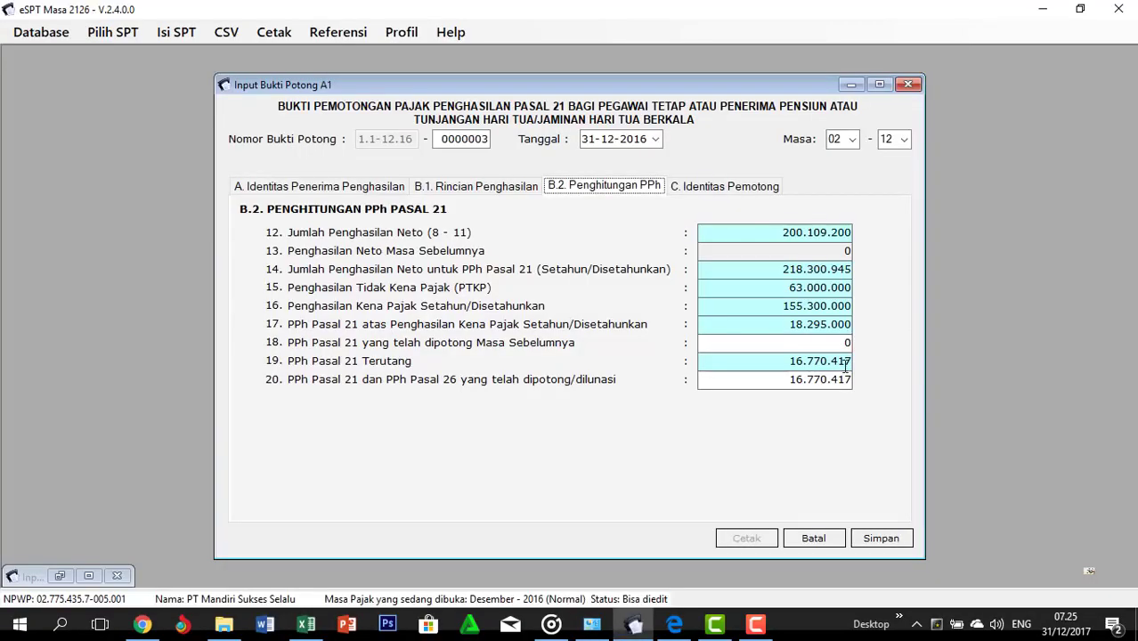
Review C. Identitas Pemotong, then save Supervisor 1's Bukti Potong A1 and start a new one
left_click(684, 189)
left_click(880, 538)
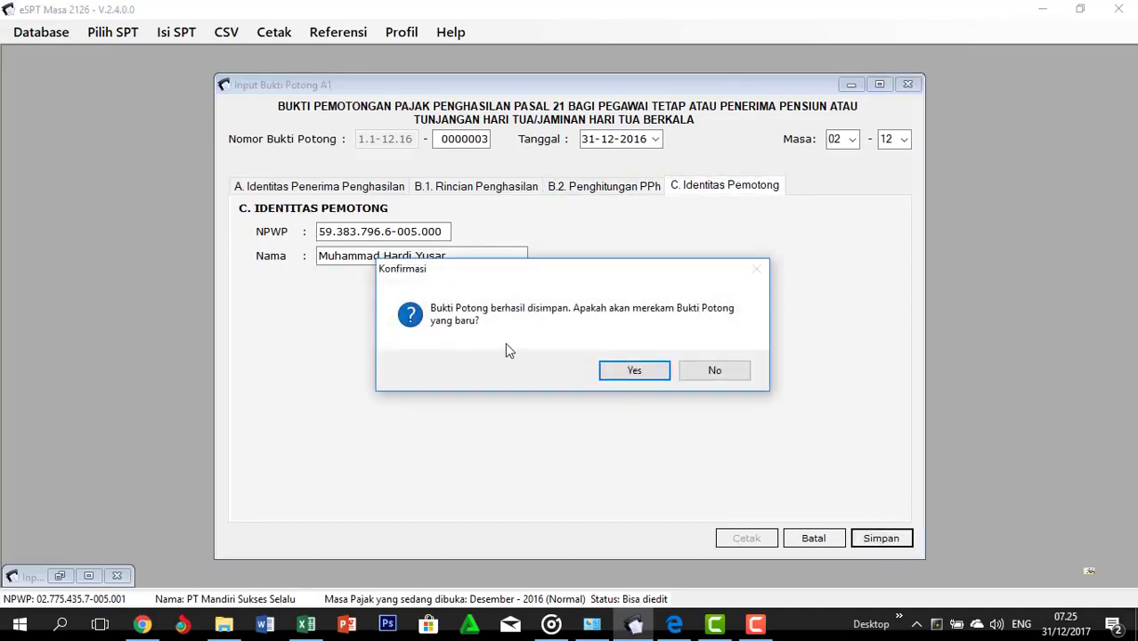
left_click(602, 375)
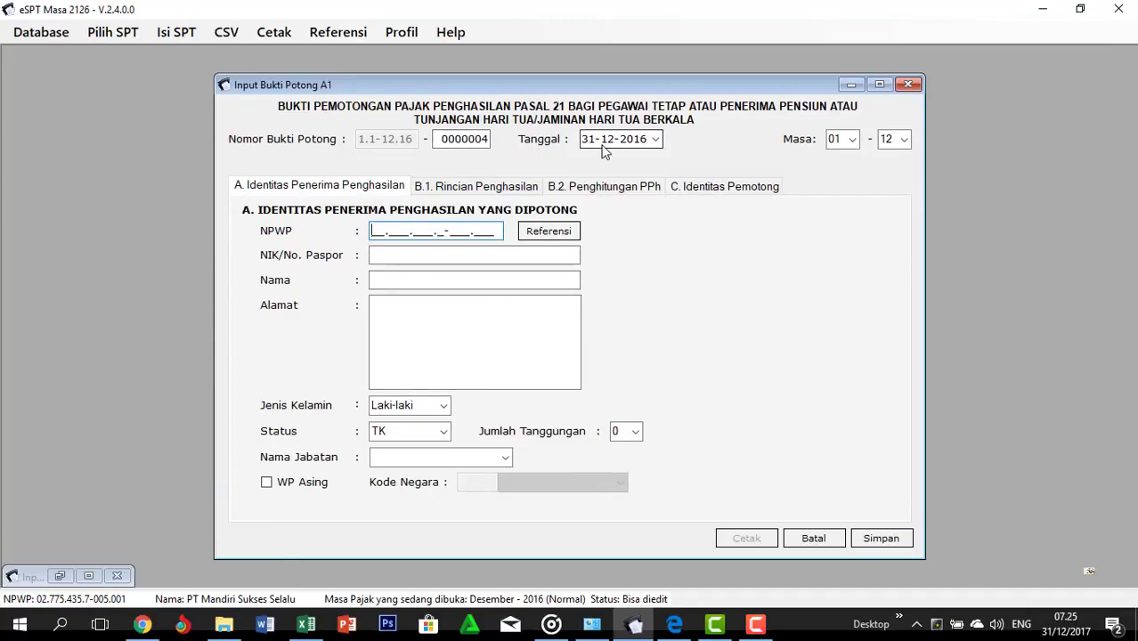
Set Supervisor 2's Masa to start in 09, per the Excel Keterangan, with the status group covering Pegawai dari luar negeri yang baru berada di Indonesia
key("alt+Tab")
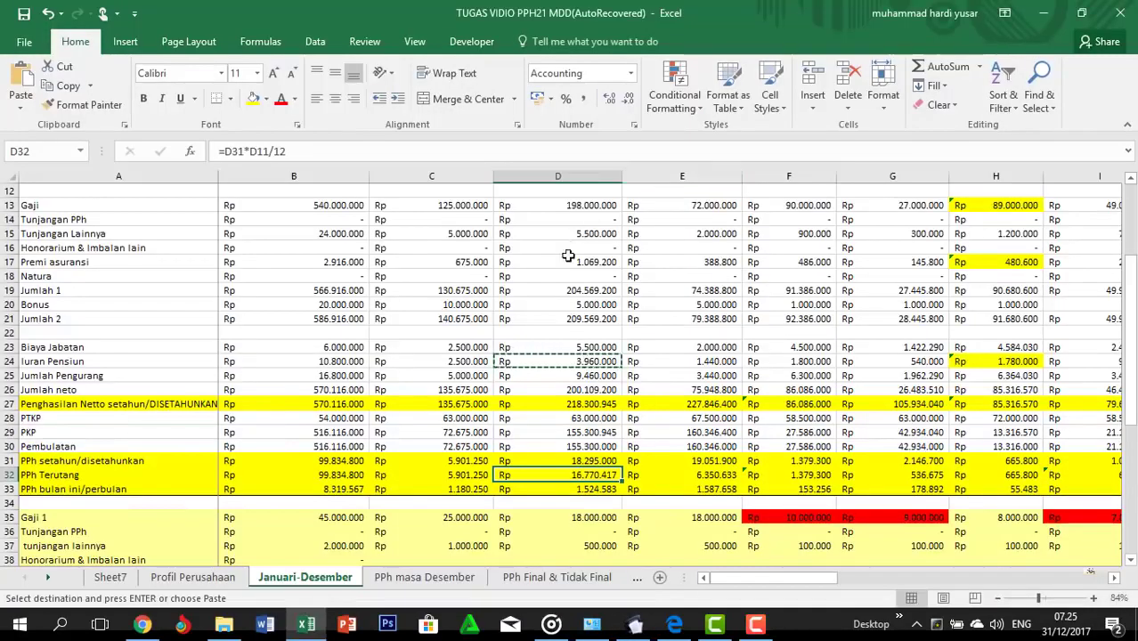
scroll(566, 286, "up", 4)
left_click(678, 234)
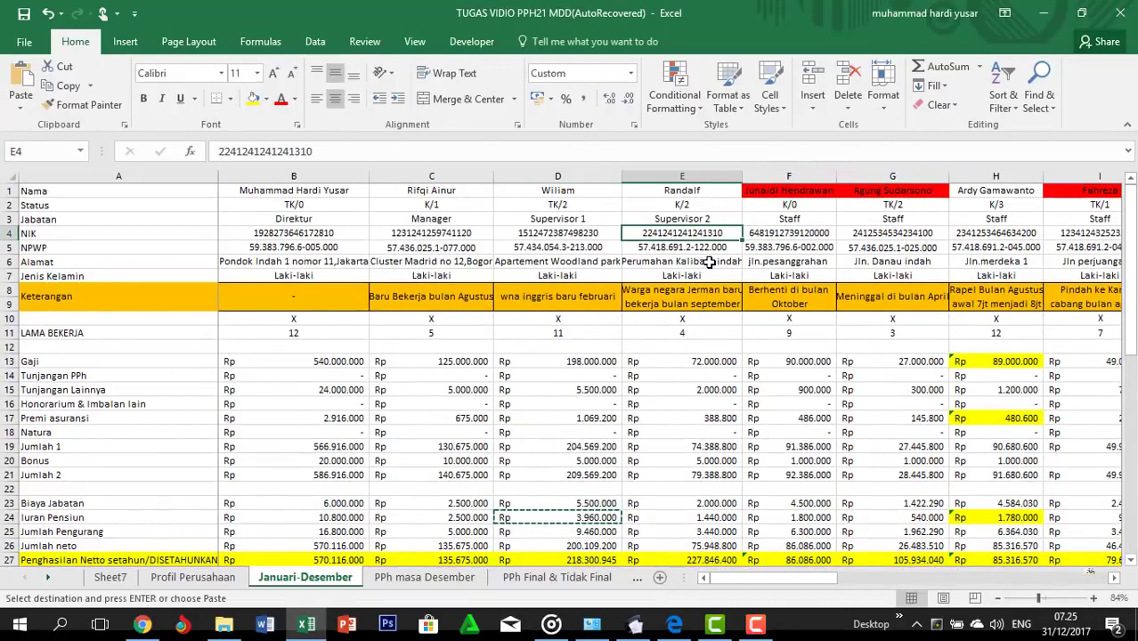
key("alt+Tab")
key("alt+Tab")
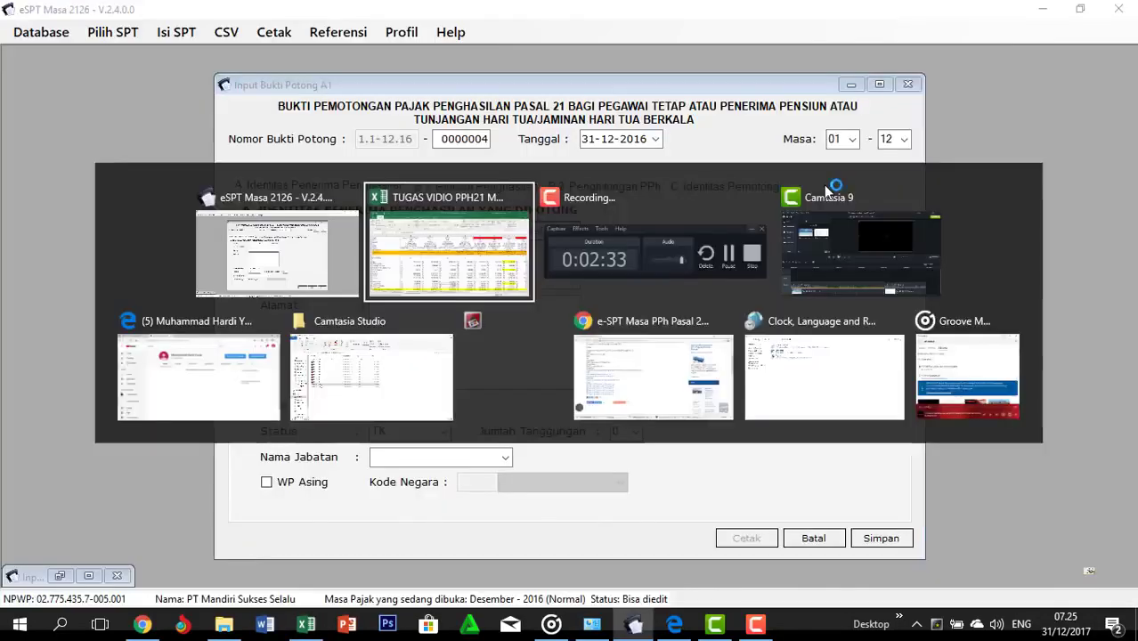
key("alt+Tab")
left_click(852, 140)
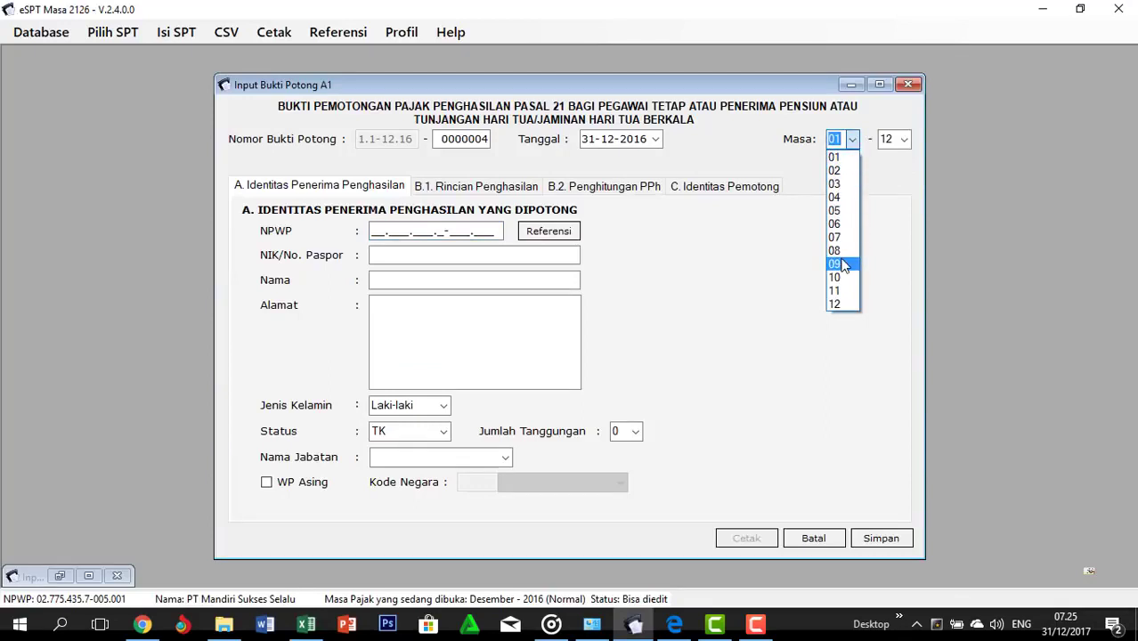
left_click(844, 266)
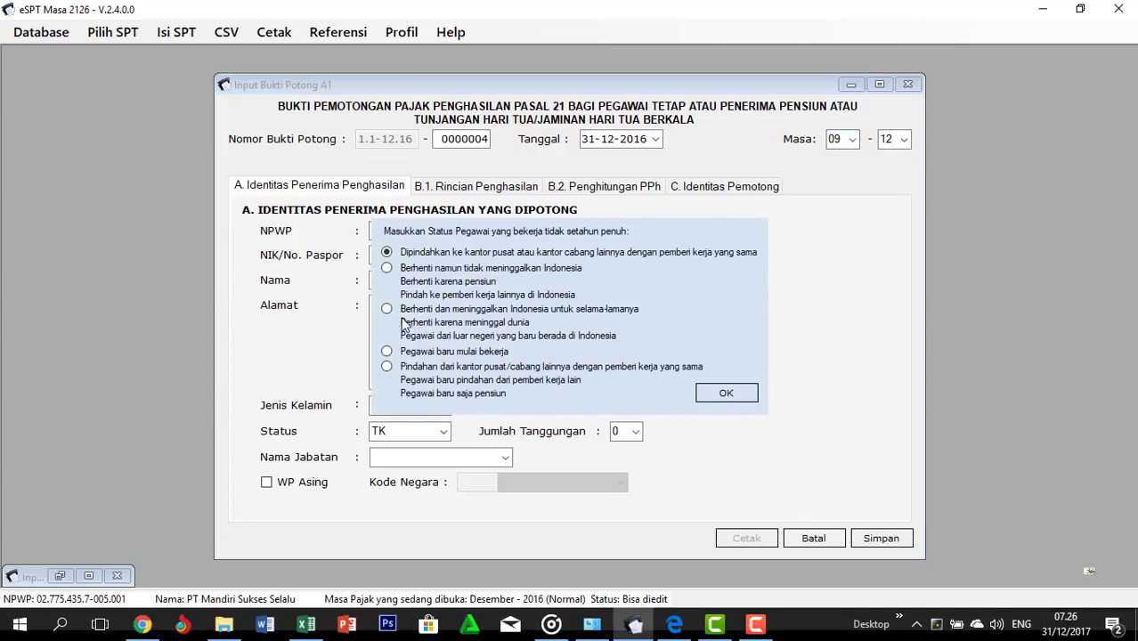
left_click(388, 310)
left_click(724, 393)
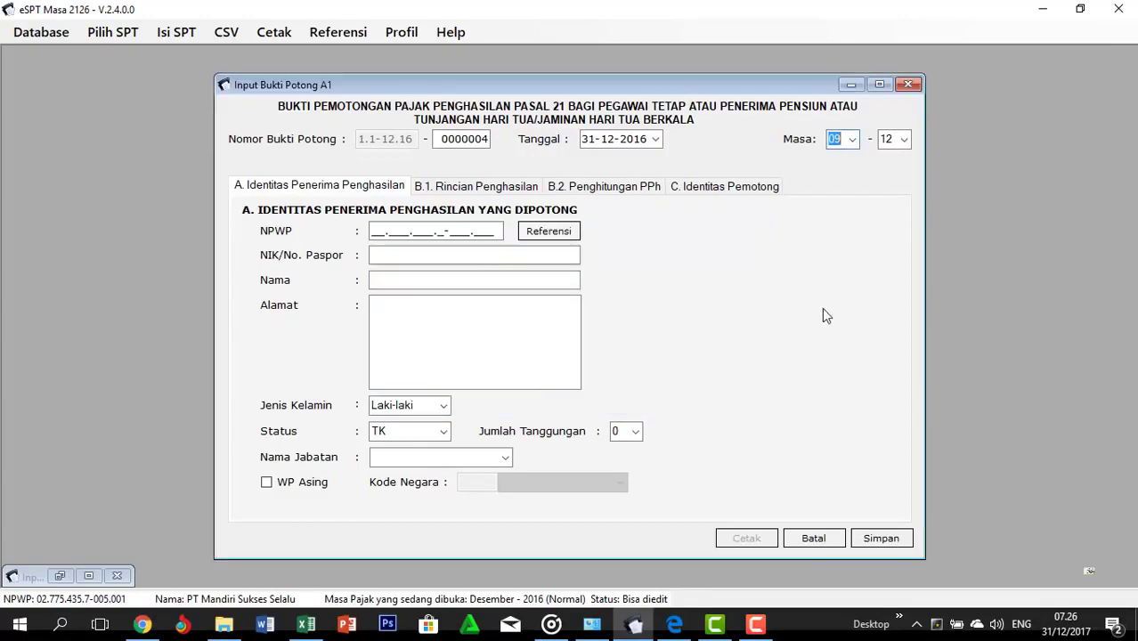
Copy Supervisor 2's NPWP from Excel cell E5 into the NPWP field in e-SPT and return to the sheet
left_click(372, 230)
key("alt+Tab")
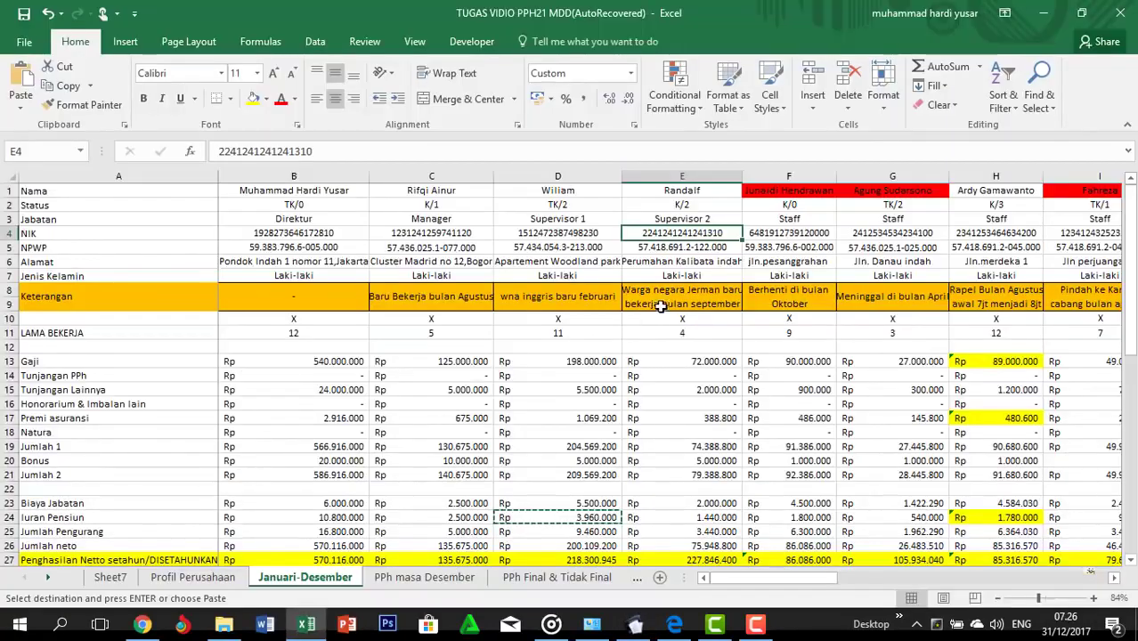
left_click(678, 248)
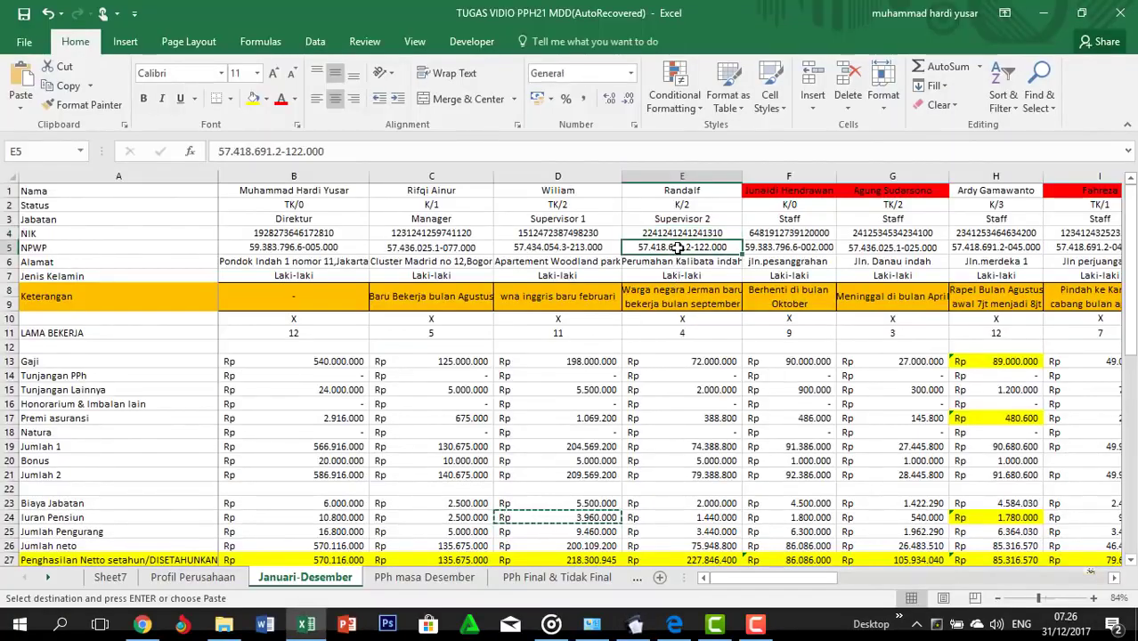
key("ctrl+c")
key("alt+Tab")
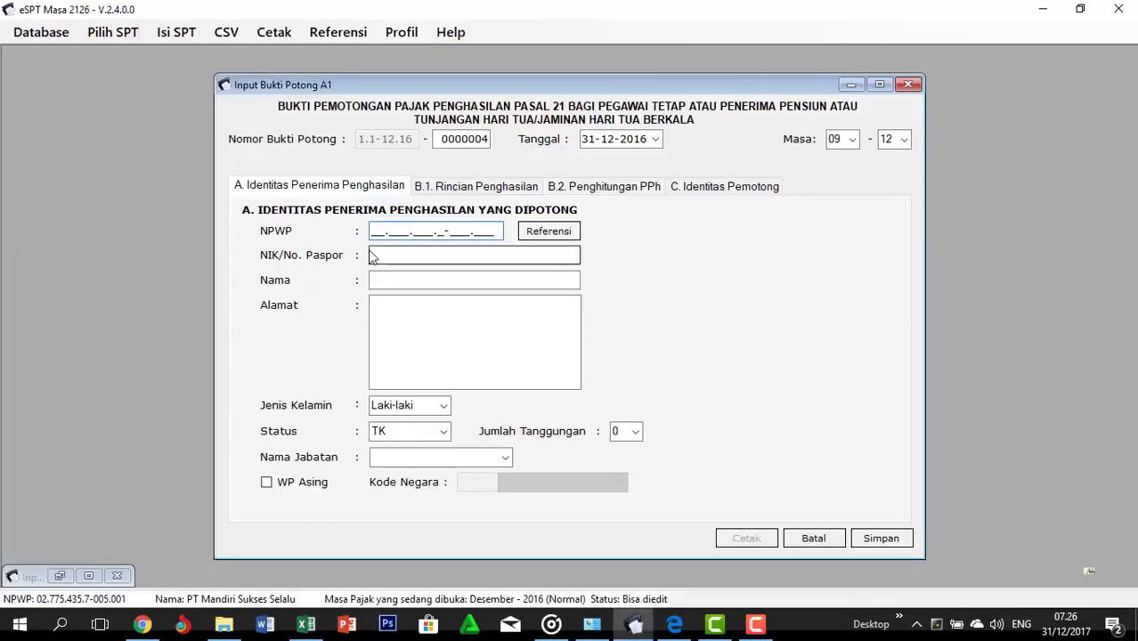
key("ctrl+v")
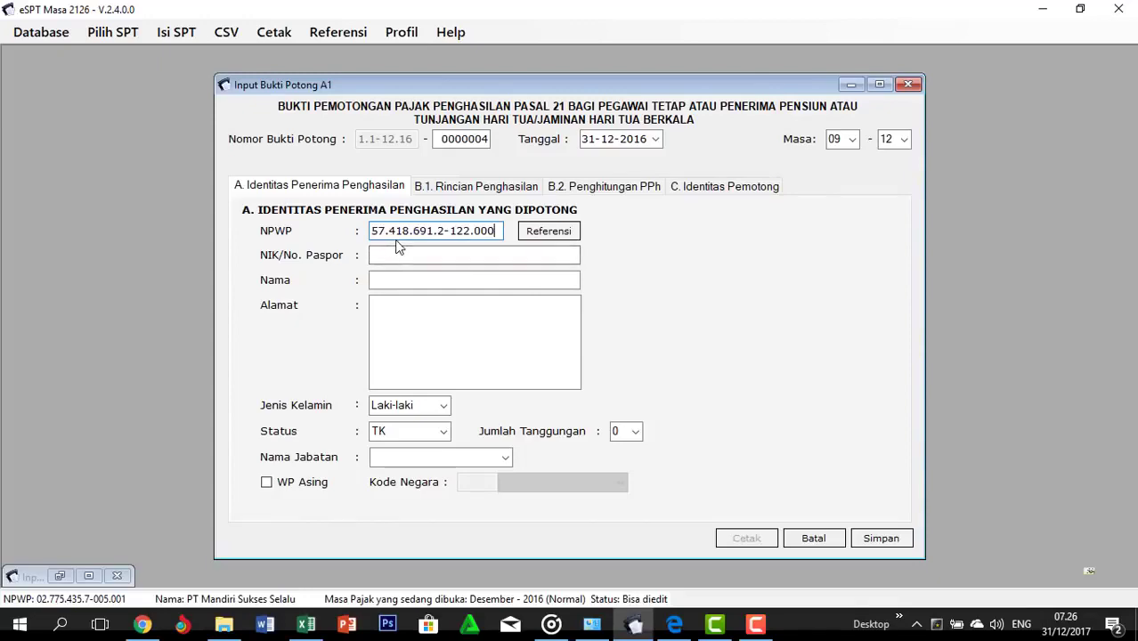
key("alt+Tab")
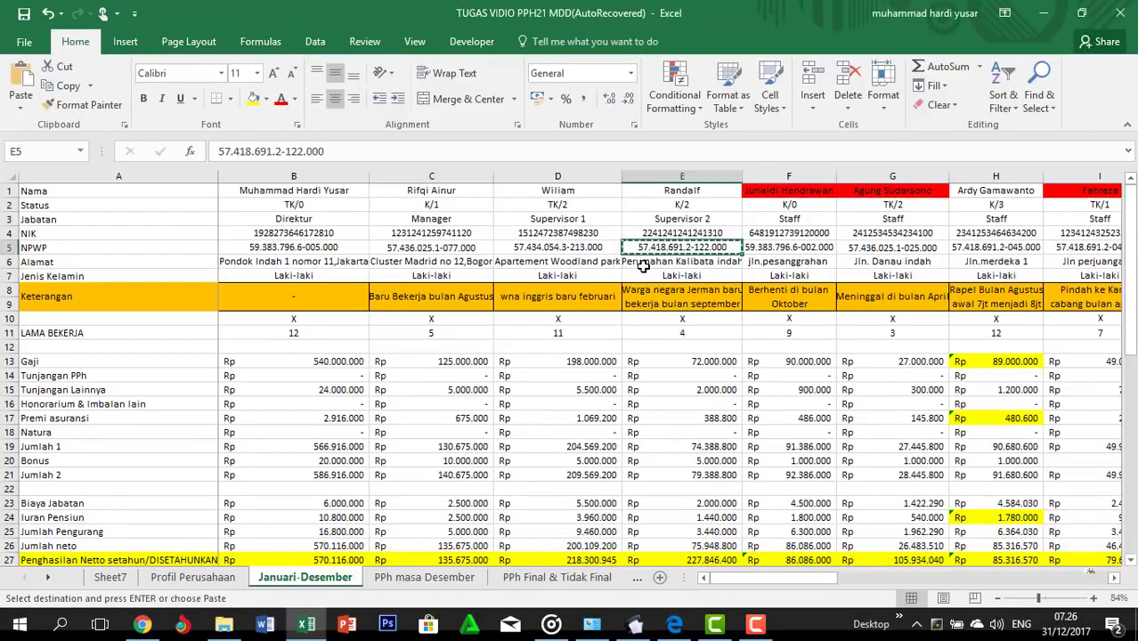
Copy Supervisor 2's NIK from Excel cell E4 into the NIK/No. Paspor field of the Bukti Potong A1 in e-SPT
key("alt+Tab")
key("alt+Tab")
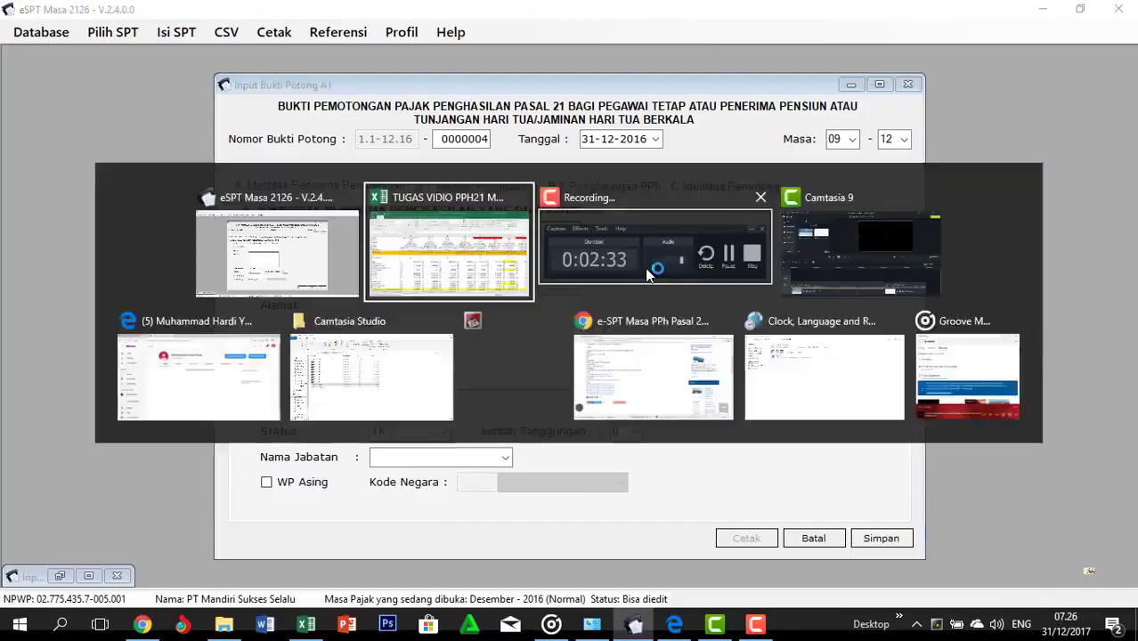
left_click(656, 233)
key("ctrl+c")
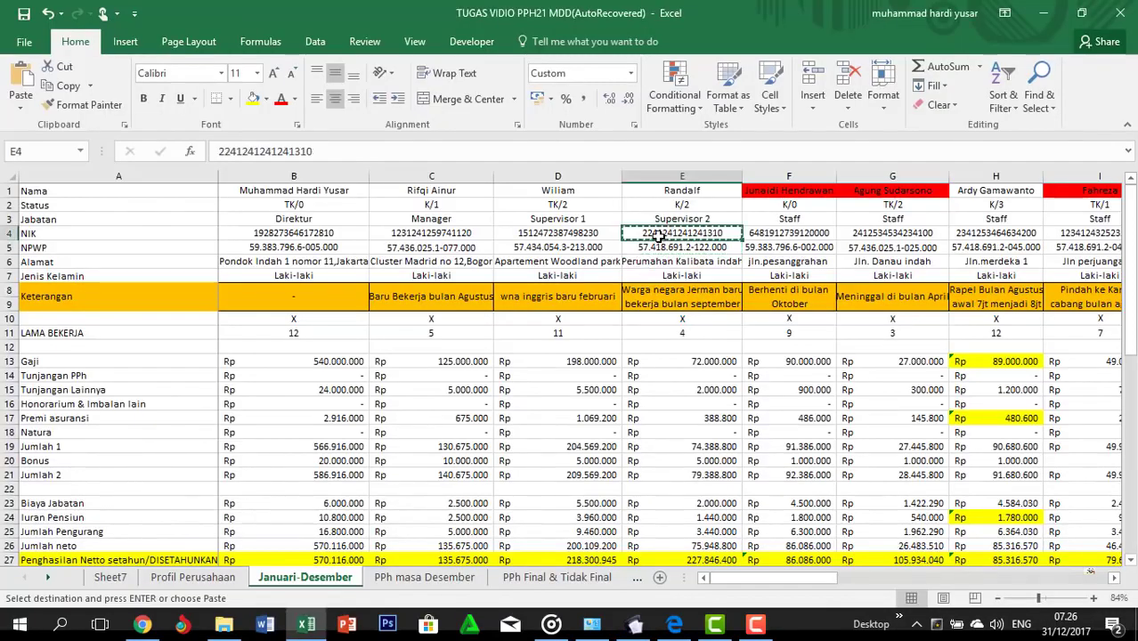
key("alt+Tab")
left_click(480, 256)
key("ctrl+v")
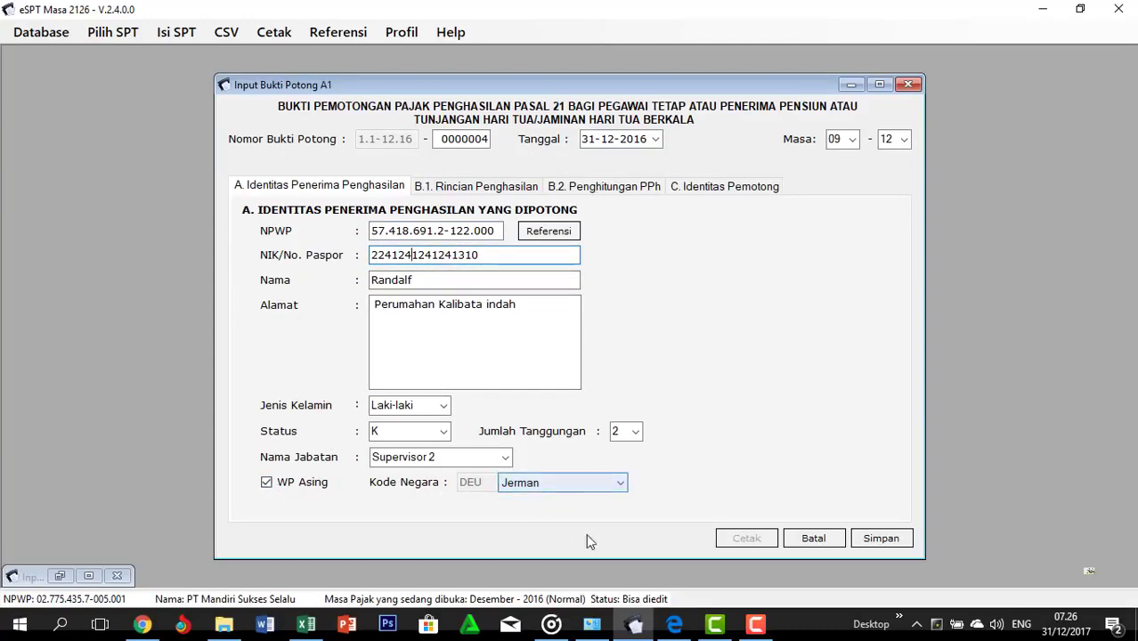
In B.1. Rincian Penghasilan, fill Gaji/Pensiun atau THT/JHT with Supervisor 2's Gaji of 72.000.000 copied from Excel cell E13
left_click(501, 192)
key("alt+Tab")
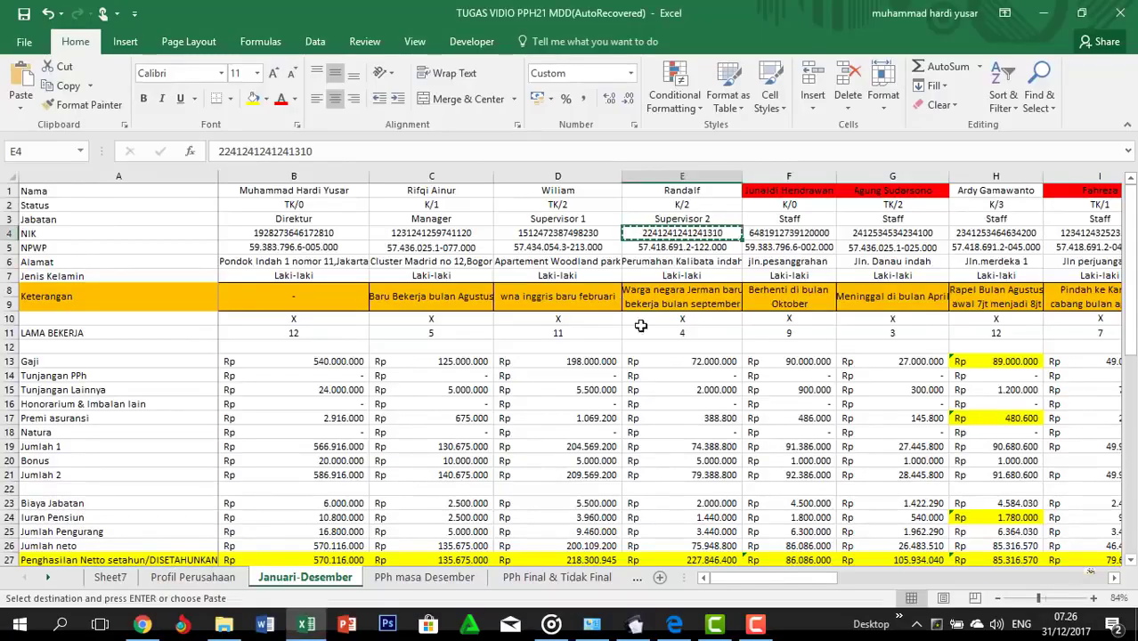
left_click(690, 360)
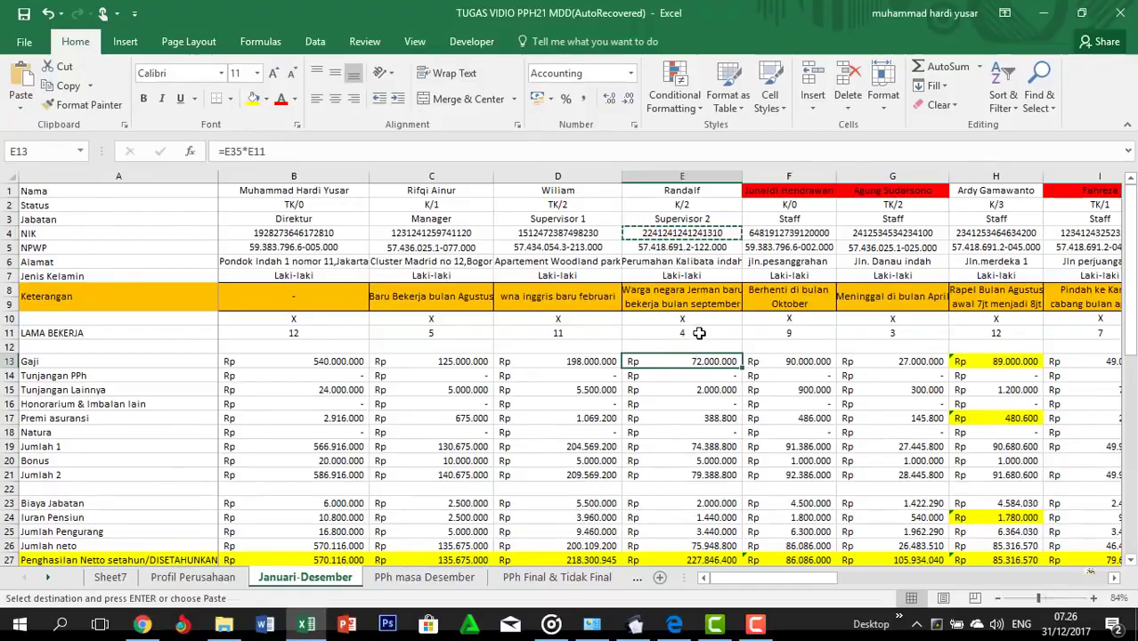
key("ctrl+c")
key("alt+Tab")
left_click(768, 273)
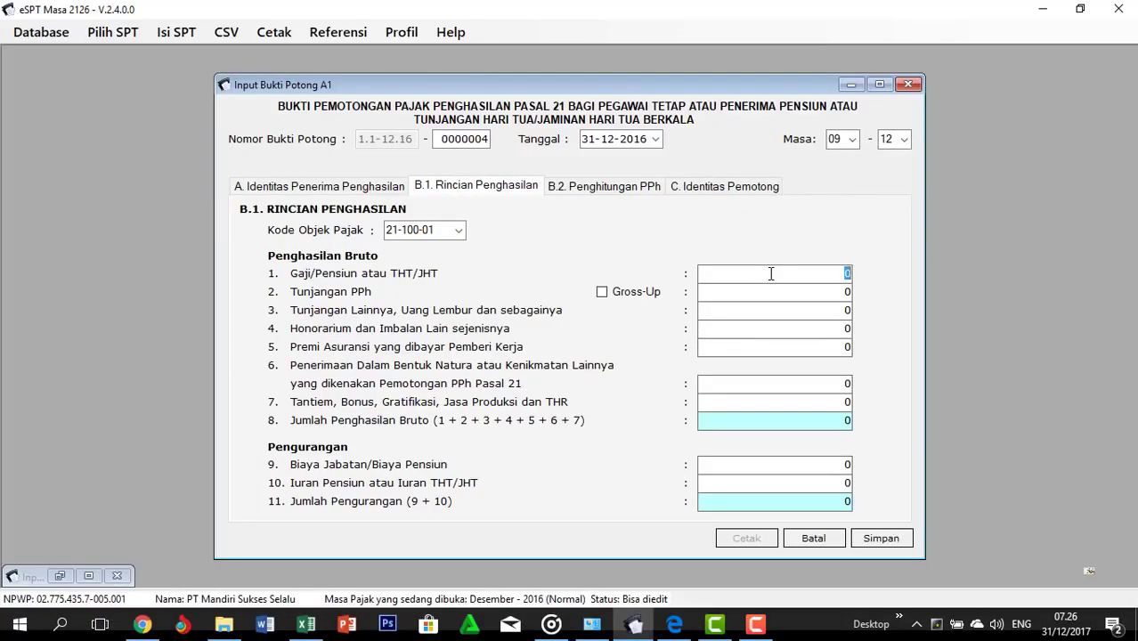
key("ctrl+v")
key("alt+Tab")
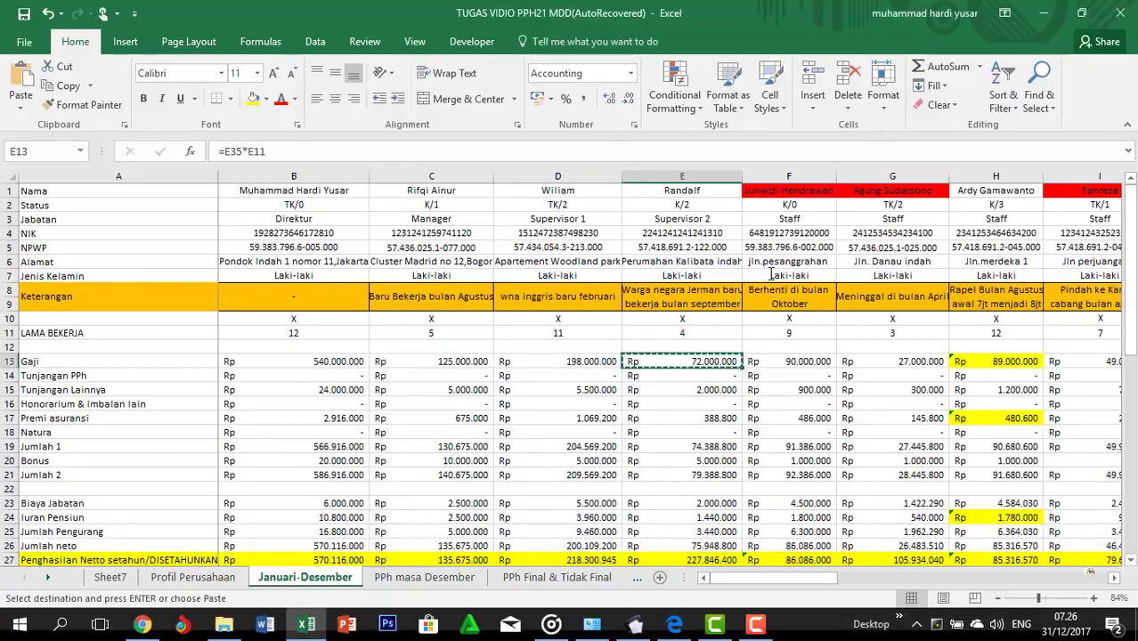
key("alt+Tab")
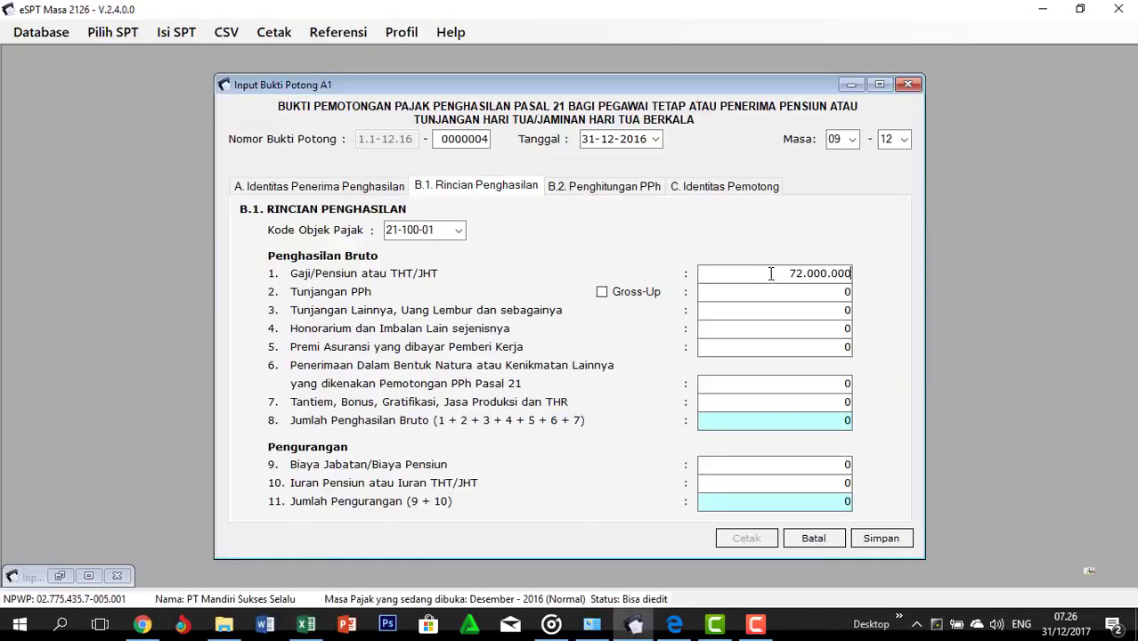
Fill Tunjangan Lainnya, Uang Lembur dan sebagainya with 2.000.000 from Excel cell E15, and return to the sheet
key("Tab")
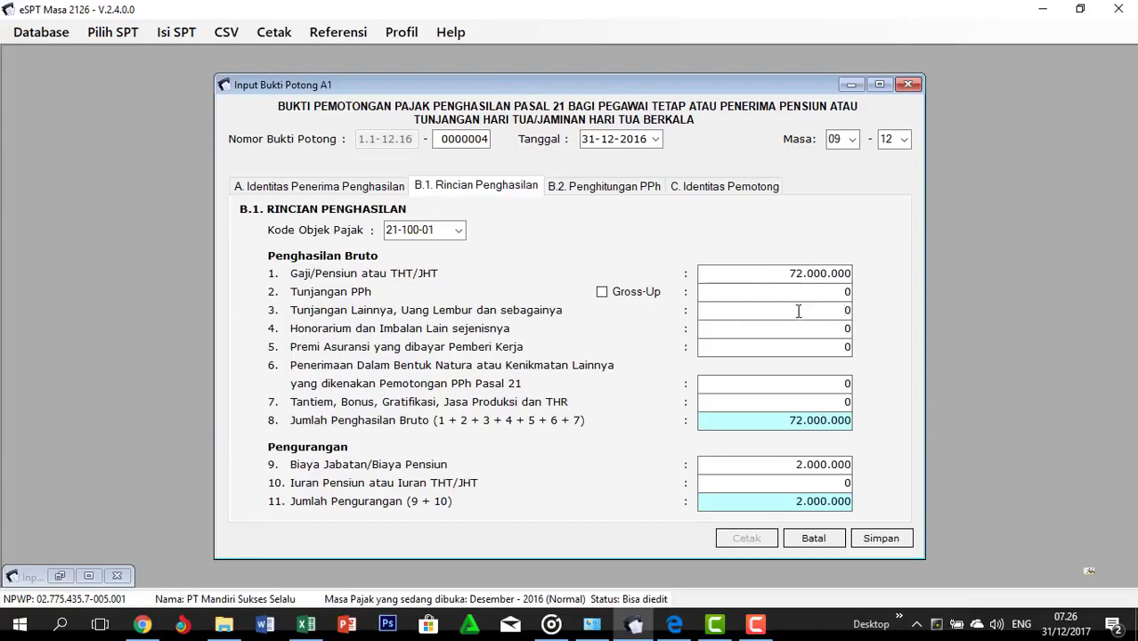
key("ctrl+v")
key("alt+Tab")
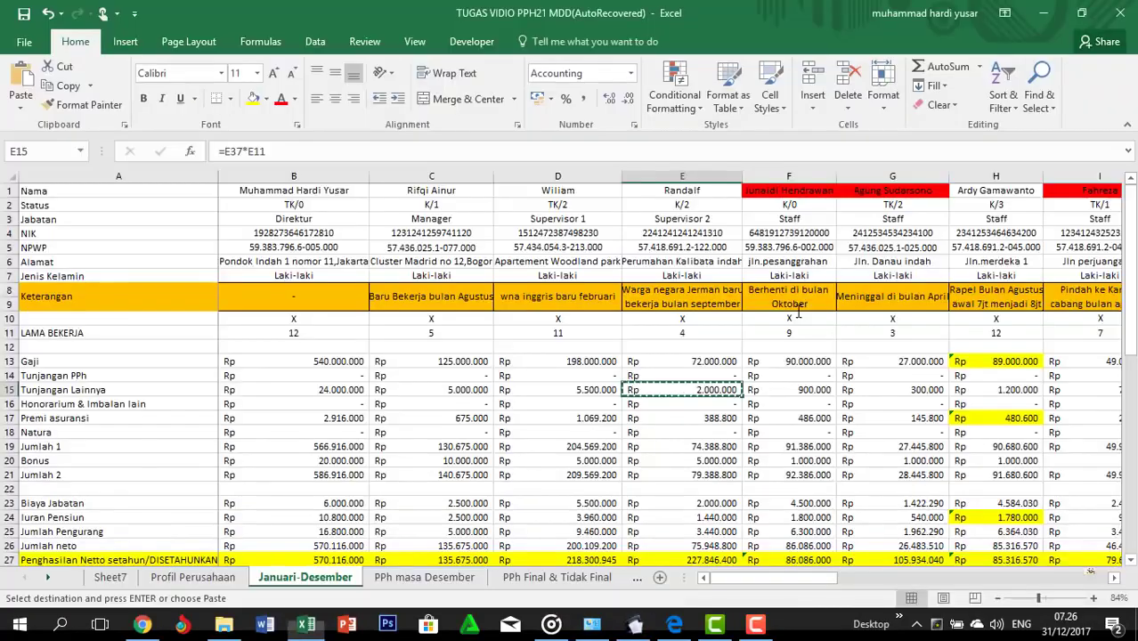
Copy Supervisor 2's Premi asuransi of 388.800 from Excel cell E17 into Premi Asuransi yang dibayar Pemberi Kerja in e-SPT
key("Down")
key("Down")
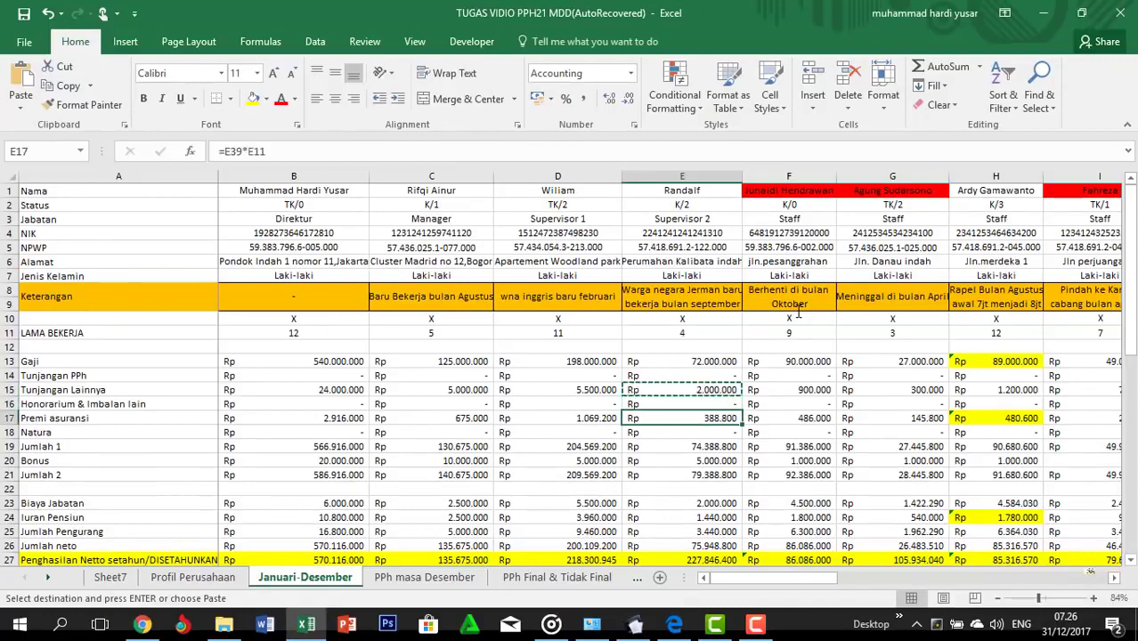
key("ctrl+c")
key("alt+Tab")
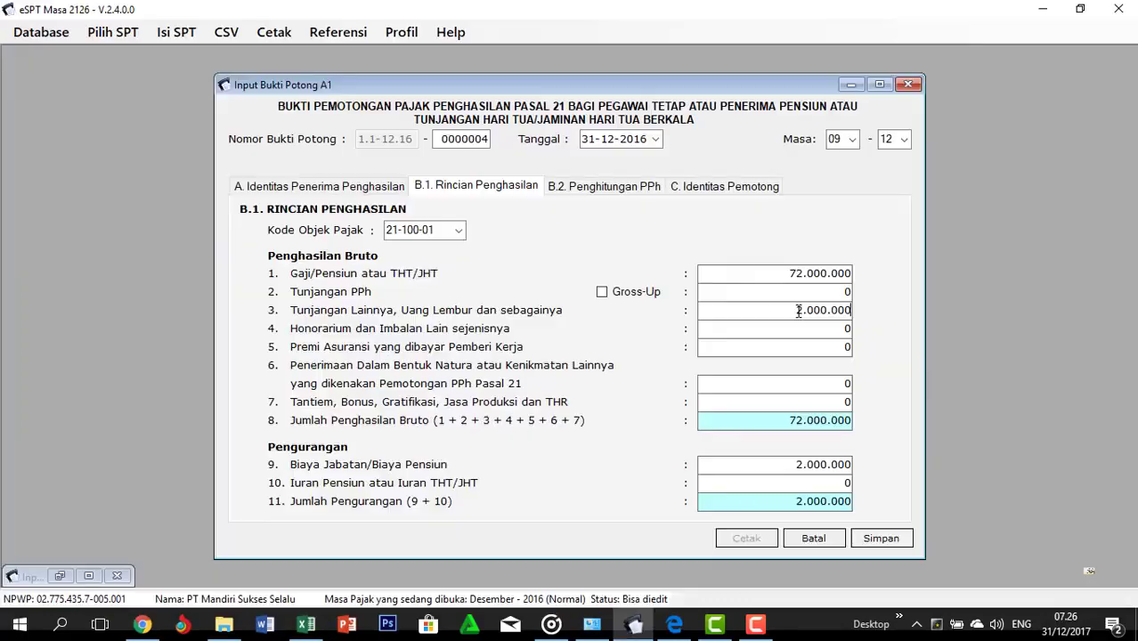
key("Tab")
key("alt+Tab")
key("alt+Tab")
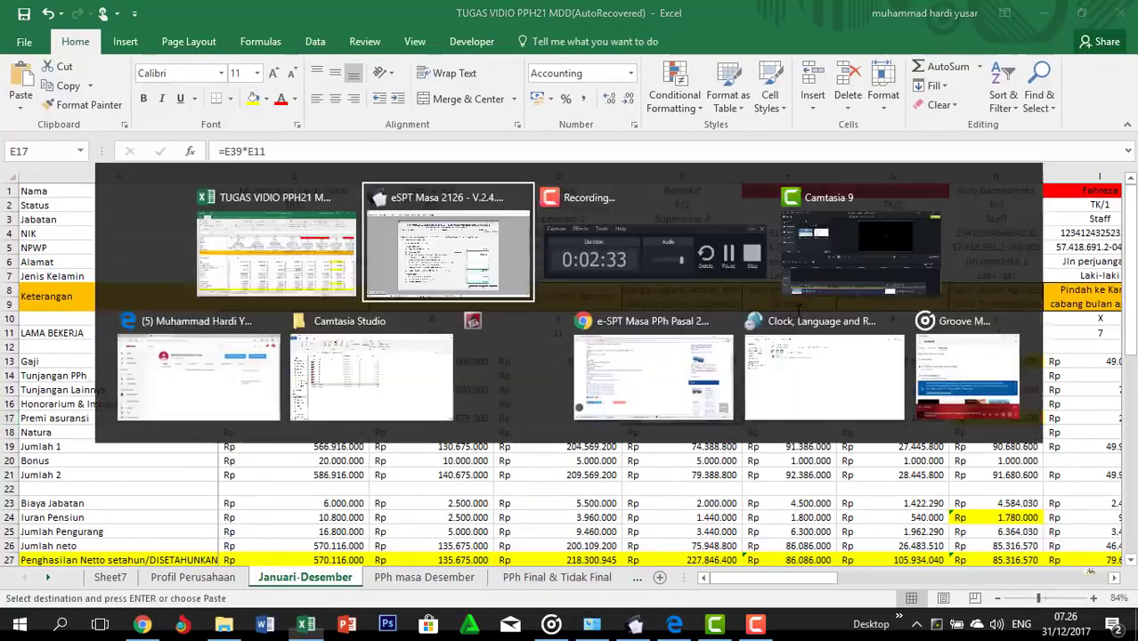
key("ctrl+v")
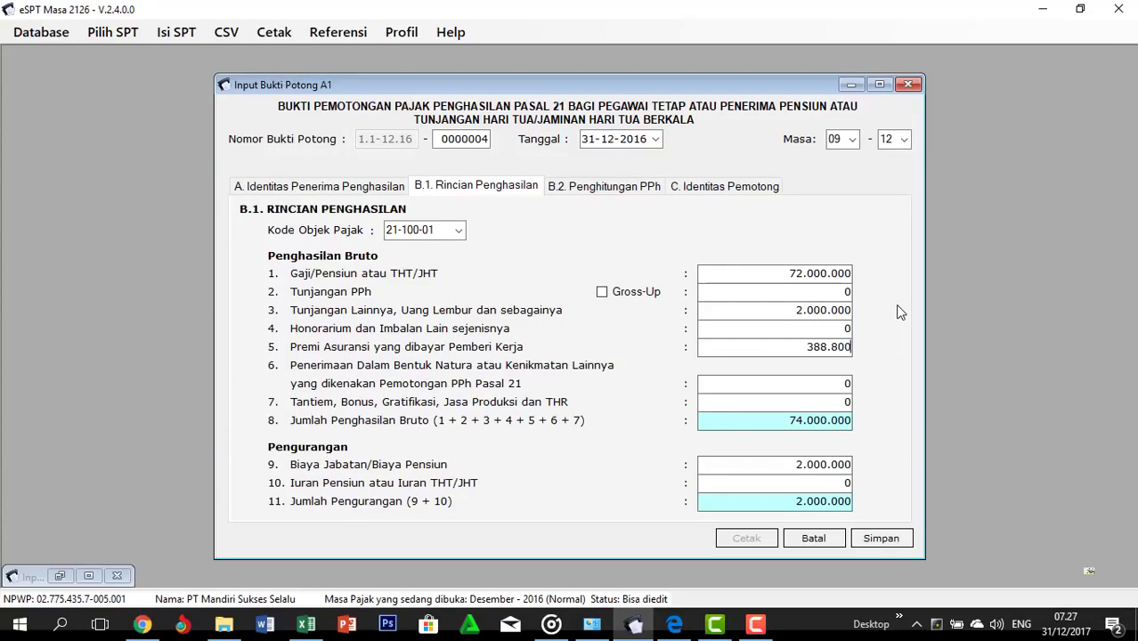
Copy Supervisor 2's Bonus of 5.000.000 from Excel cell E20 for Tantiem, Bonus, Gratifikasi, Jasa Produksi dan THR in e-SPT
key("alt+Tab")
key("Down")
key("Down")
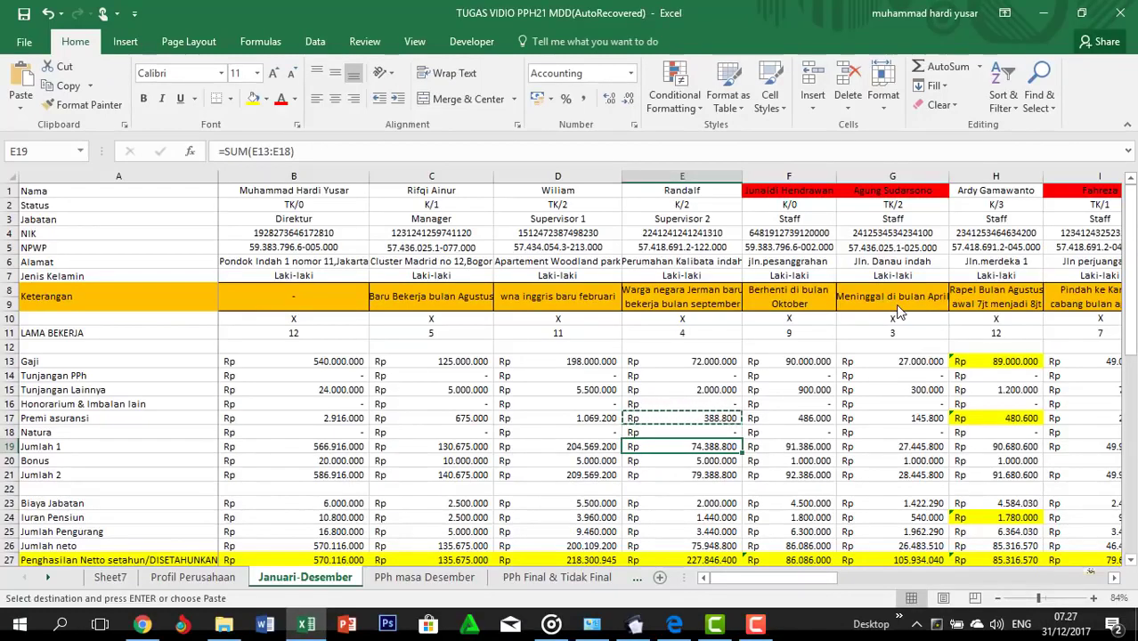
key("Down")
key("alt+Tab")
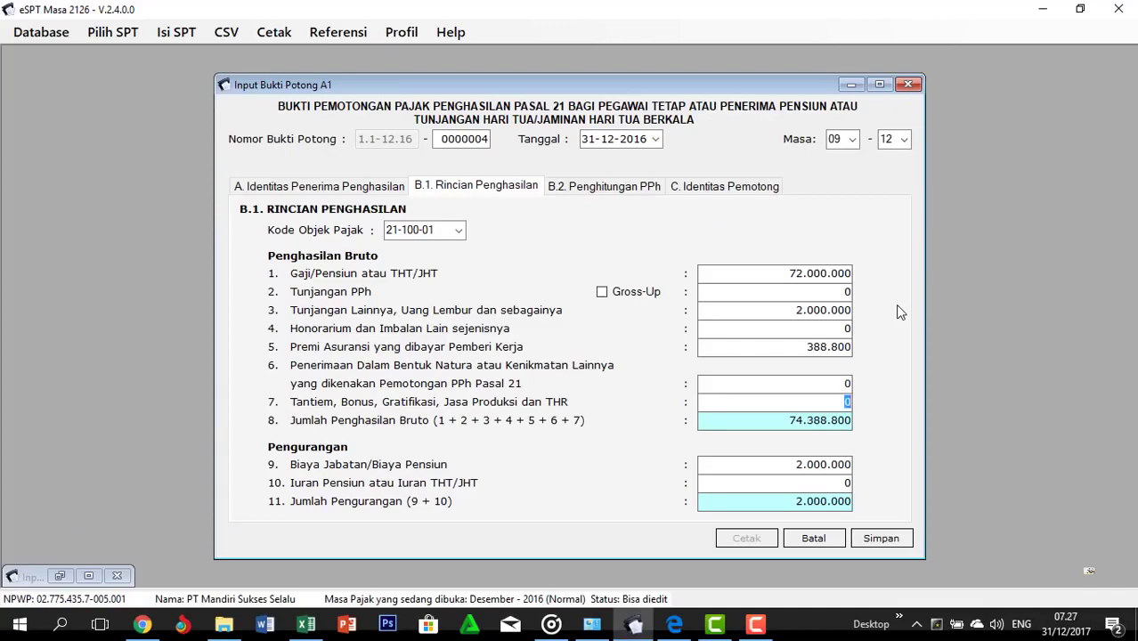
Enter the 5.000.000 bonus in line 7 and the 1.440.000 pension contribution from the Excel worksheet's cell E24 in line 10 of the form
key("ctrl+v")
key("alt+Tab")
key("Down")
key("Down")
key("Down")
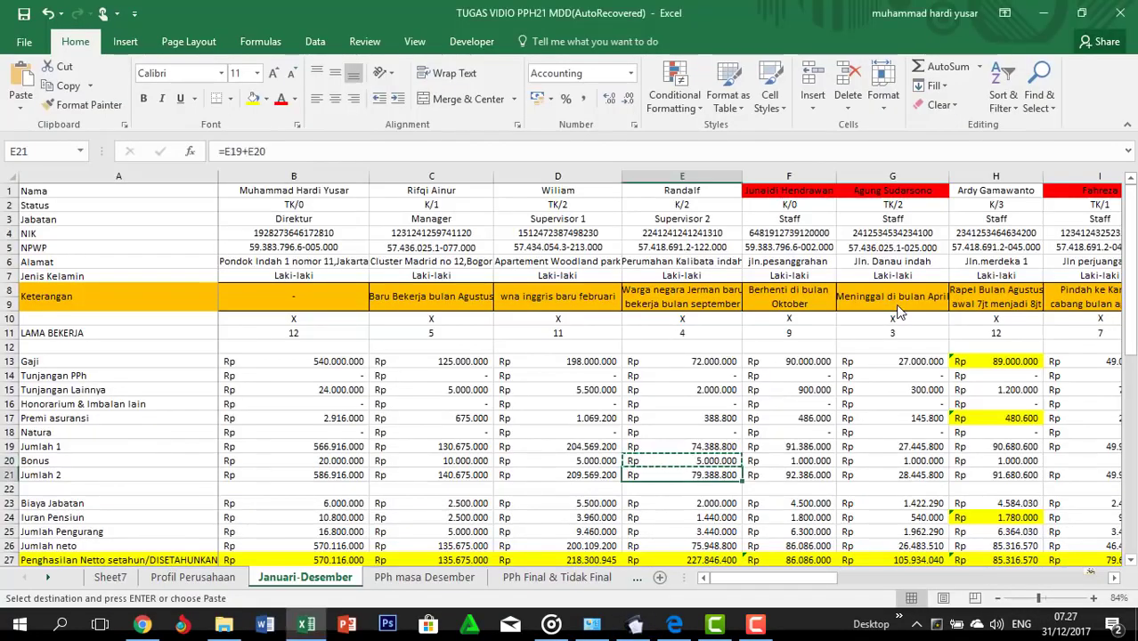
key("Down")
key("ctrl+c")
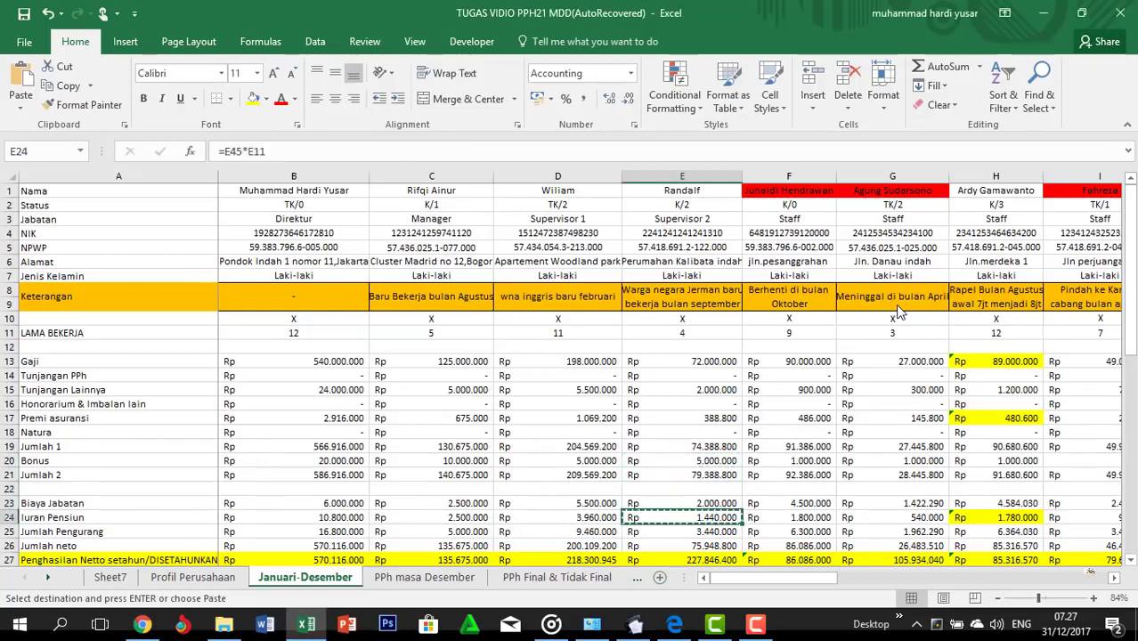
key("alt+Tab")
key("Tab")
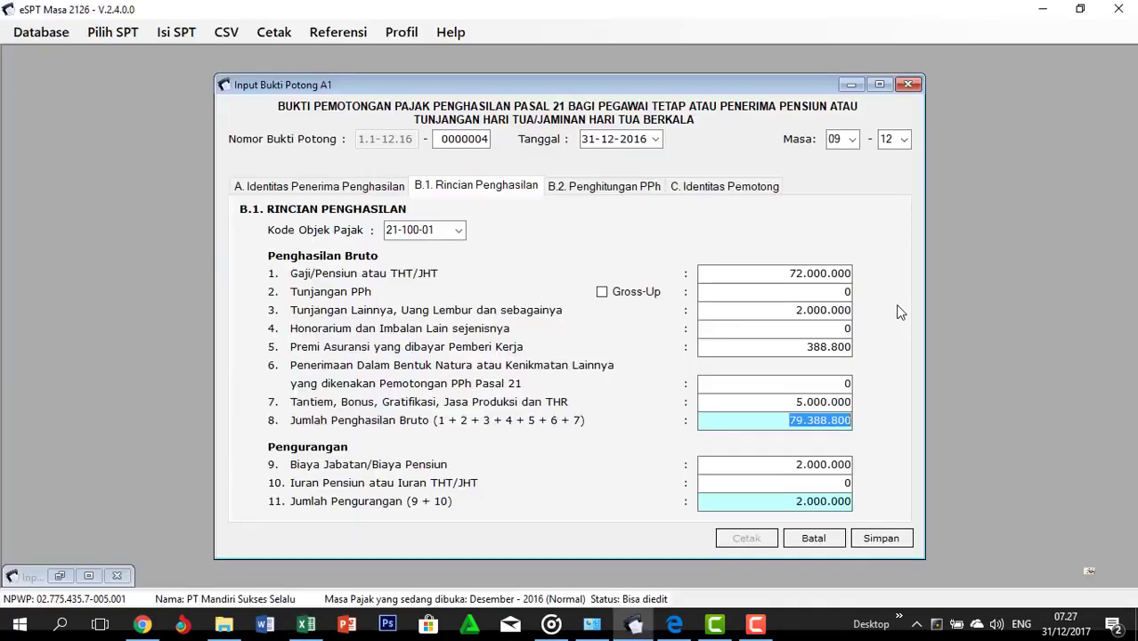
key("Tab")
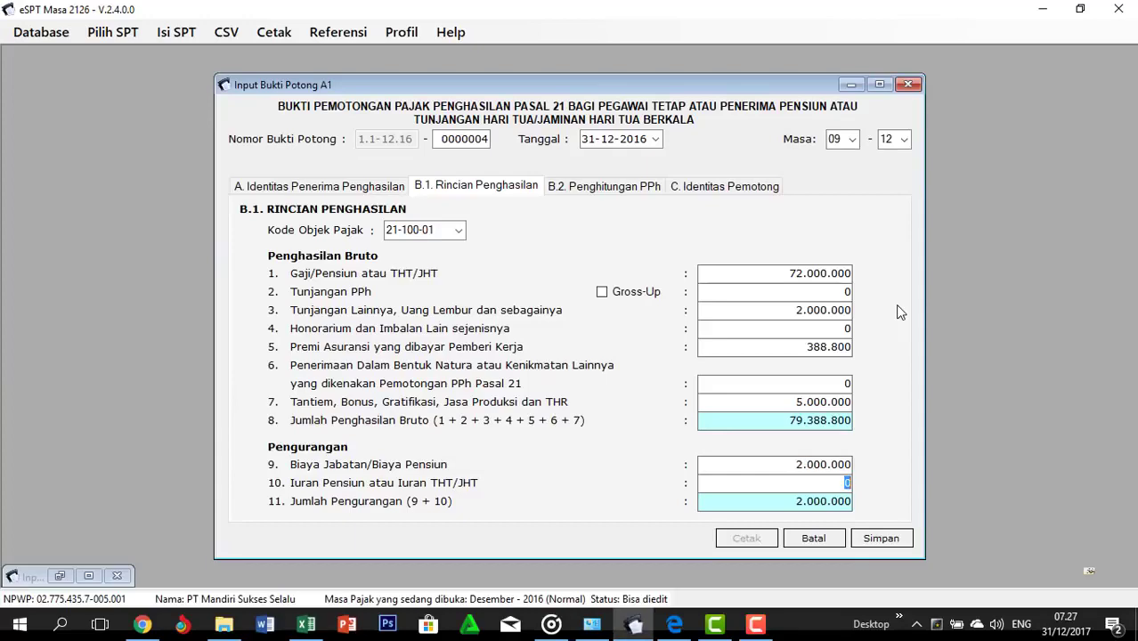
type("1440000")
Switch to Excel and review the total deductions, net income, annualized net income and PTKP in column E
key("alt+Tab")
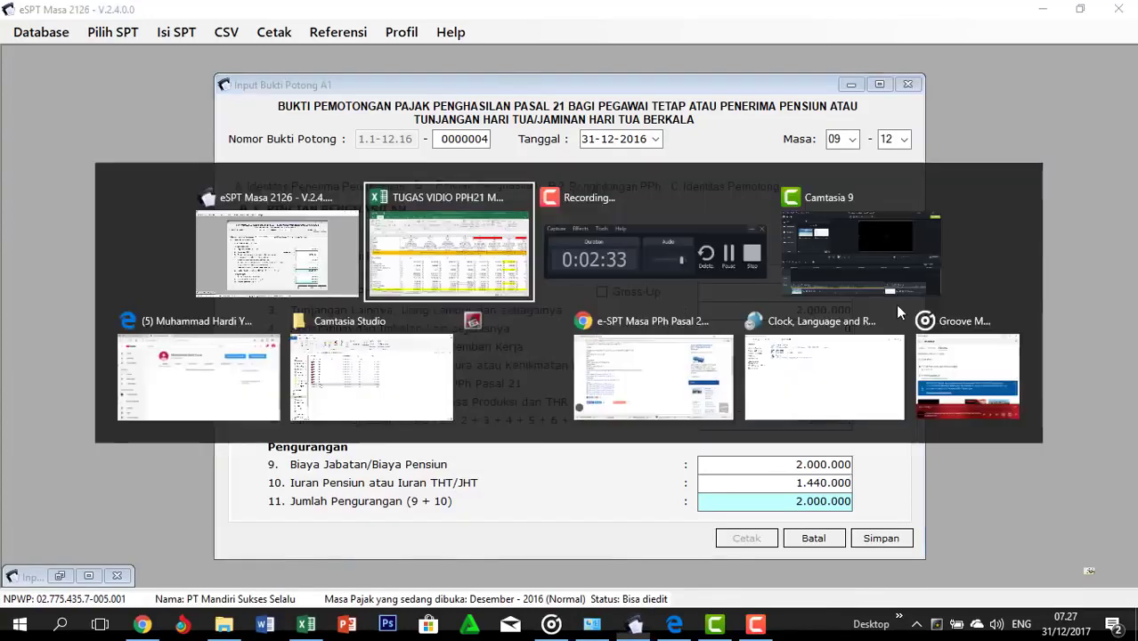
key("Down")
key("Down")
key("Down")
key("Down")
key("Down")
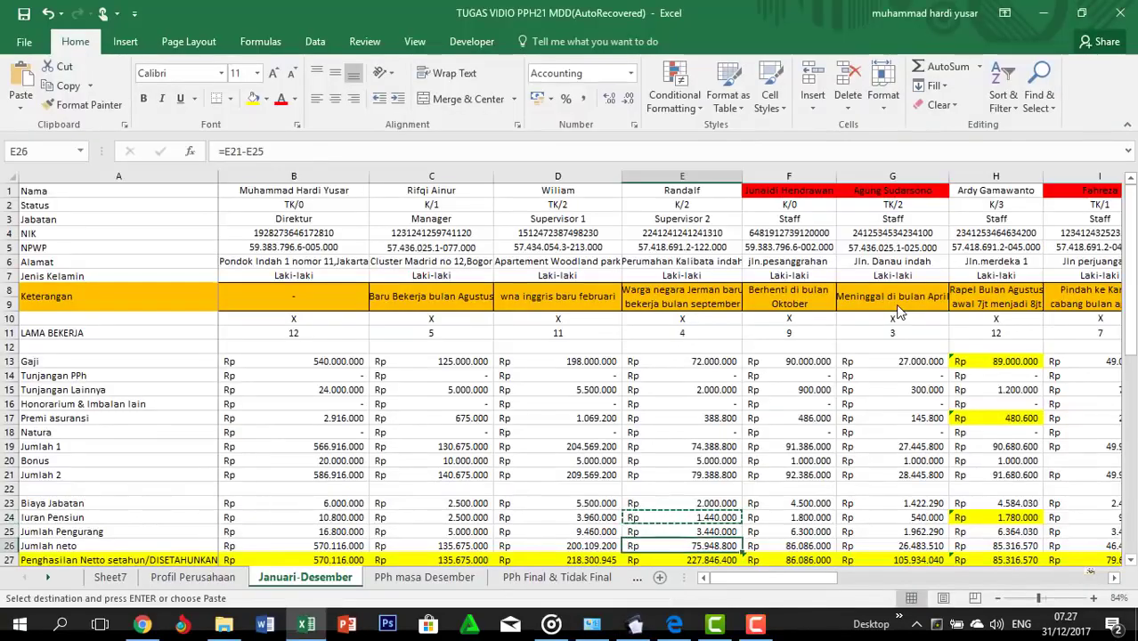
key("Up")
key("Up")
key("Up")
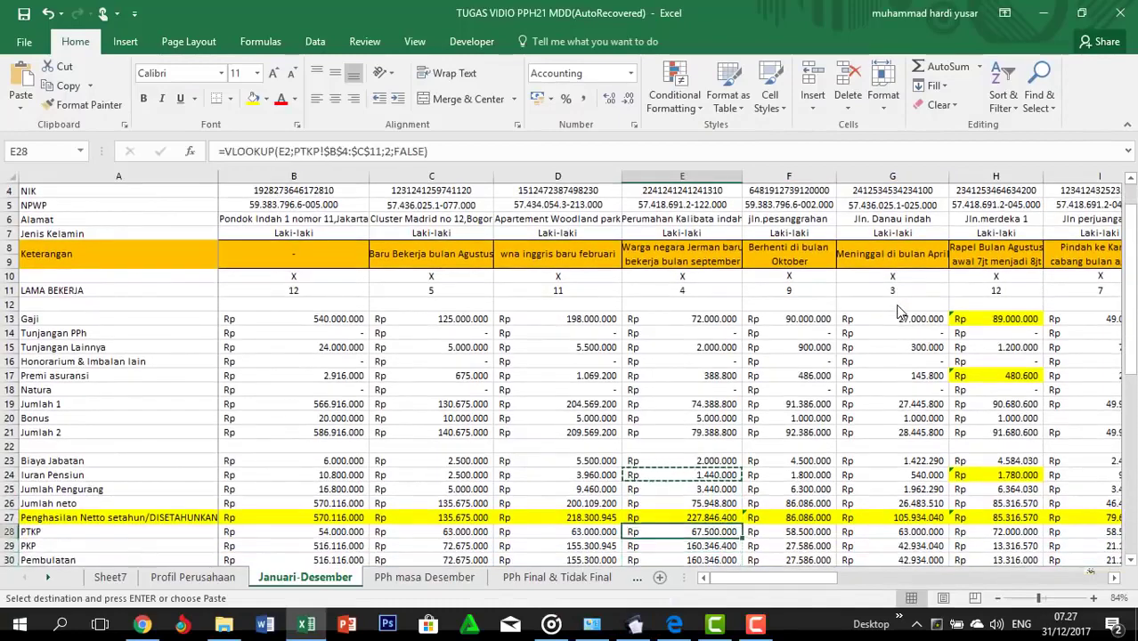
Open the eSPT form's Penghitungan PPh section and compare its figures with the net income, PTKP and PKP rows in Excel column E
key("alt+Tab")
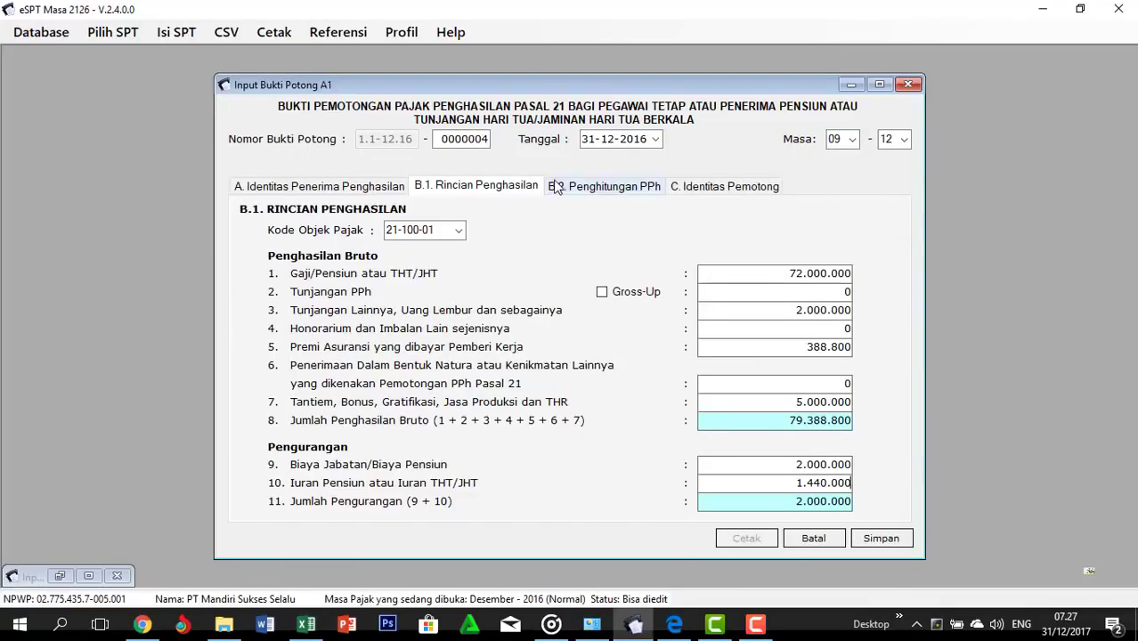
left_click(556, 188)
key("alt+Tab")
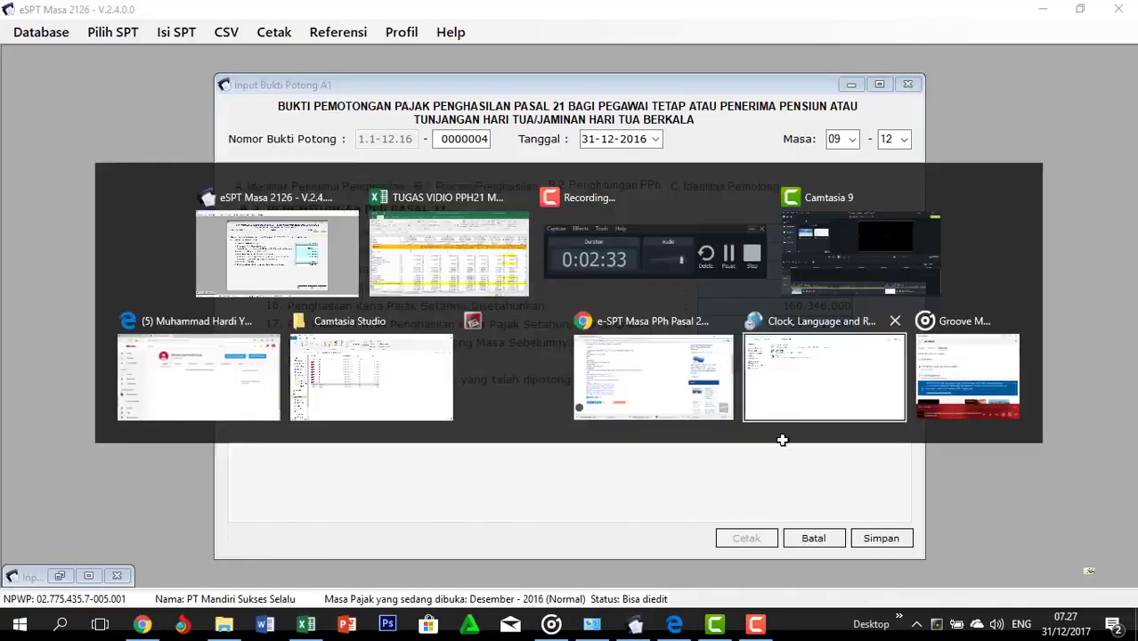
key("alt+Tab")
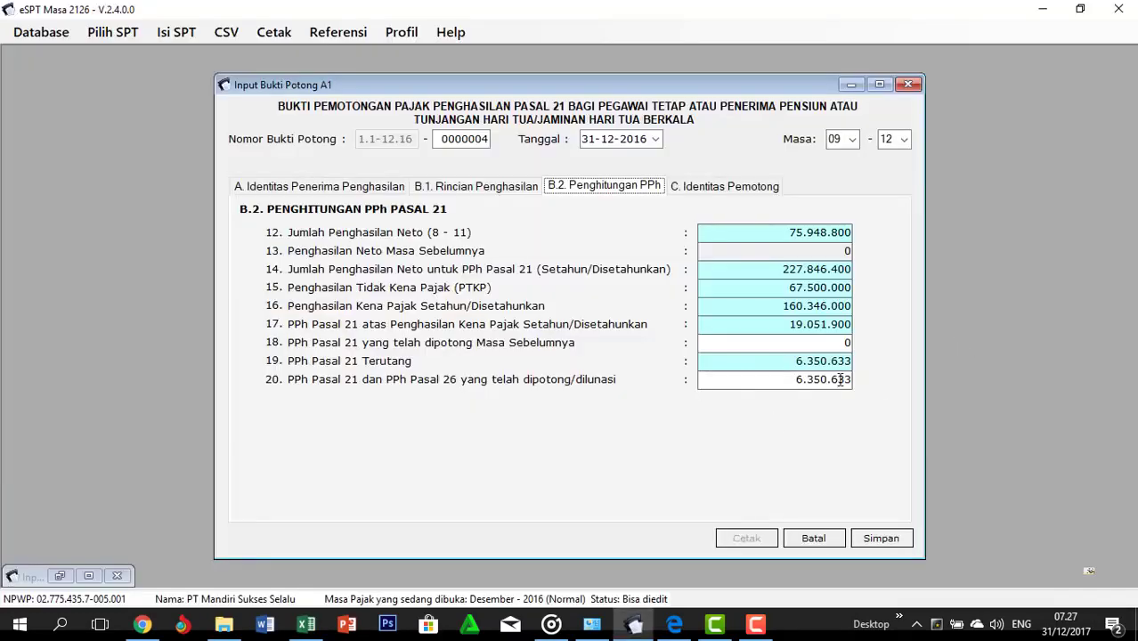
key("alt+Tab")
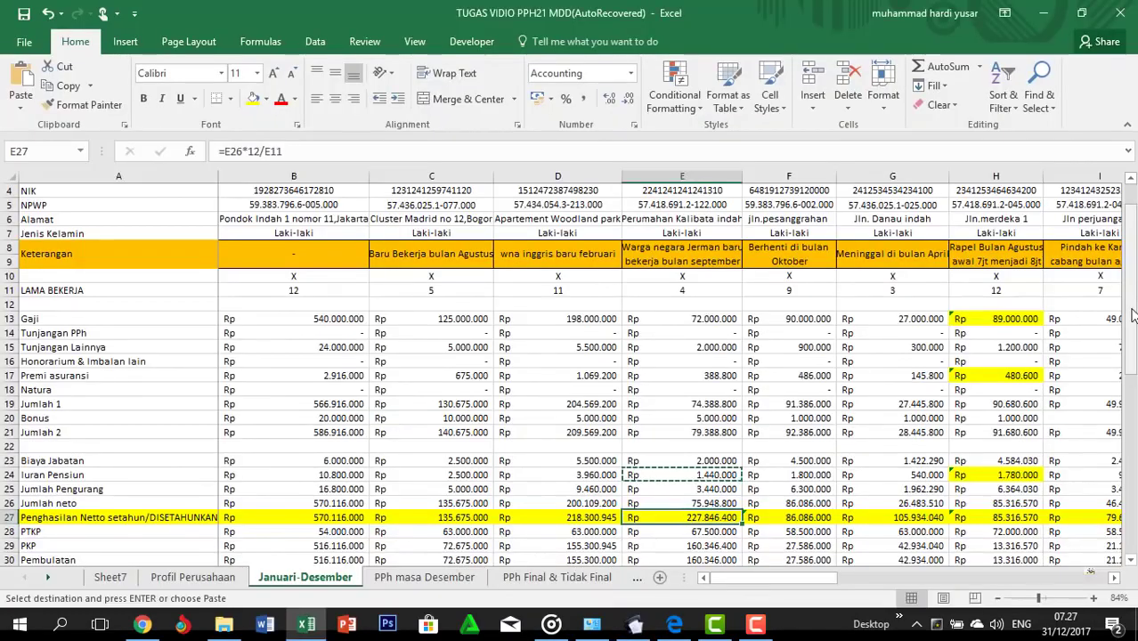
scroll(817, 383, "down", 3)
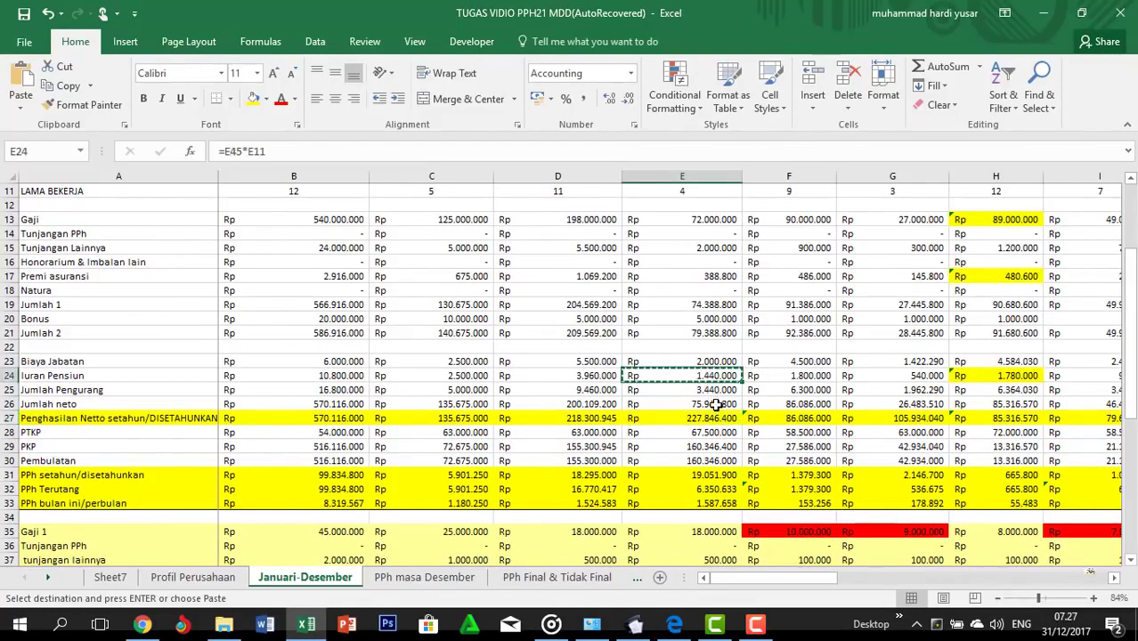
key("Escape")
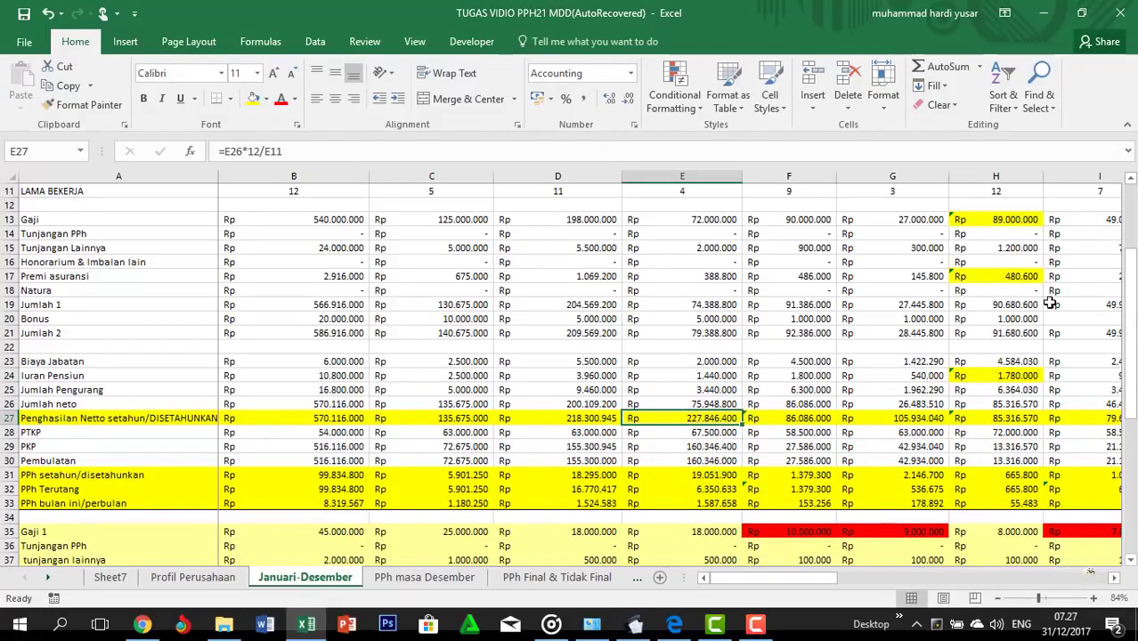
mouse_move(1130, 316)
left_mouse_down()
mouse_move(1130, 267)
mouse_move(1131, 317)
left_mouse_up()
left_click(717, 448)
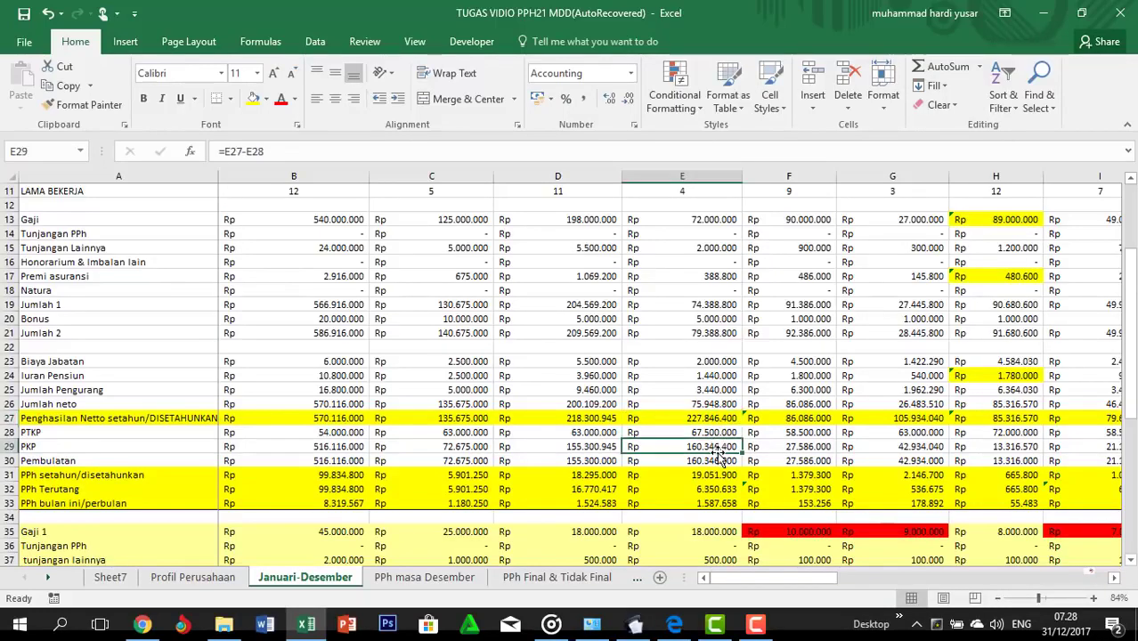
Examine the full annualized PPh formula in cell E31 and the E10 marker it tests, leaving the formula unchanged
left_click(721, 475)
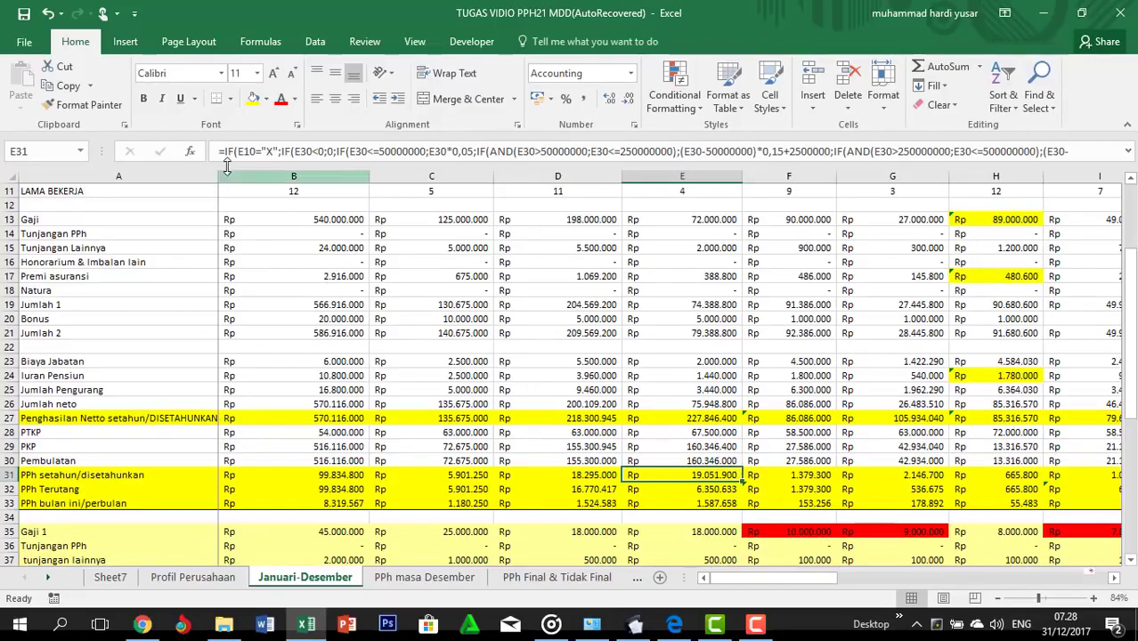
left_click(1128, 156)
left_click(880, 192)
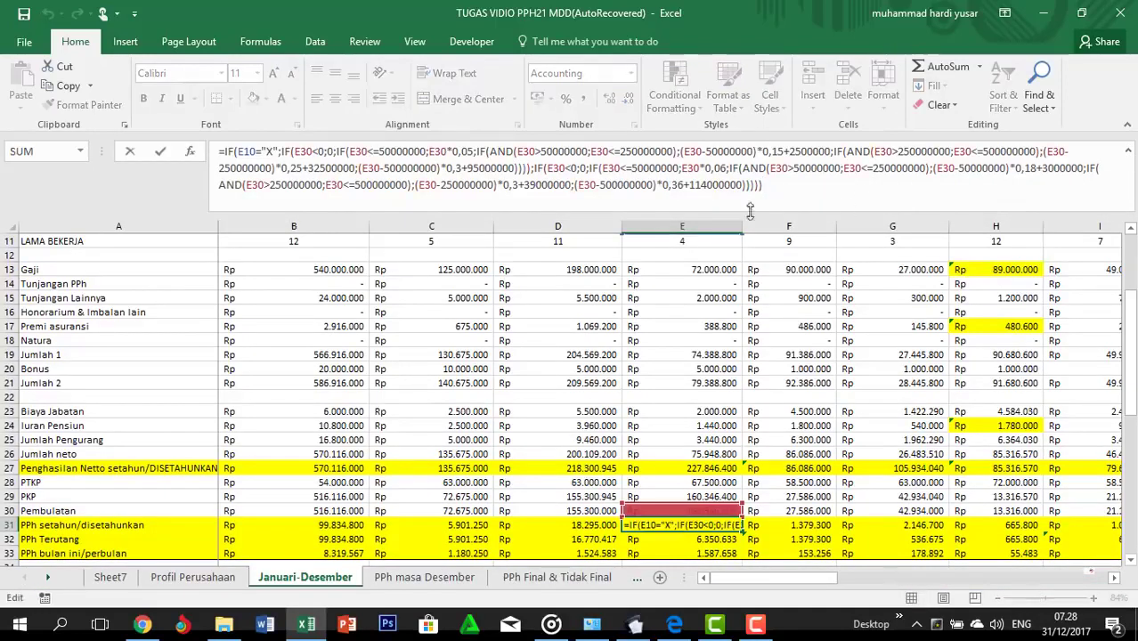
left_click(270, 151)
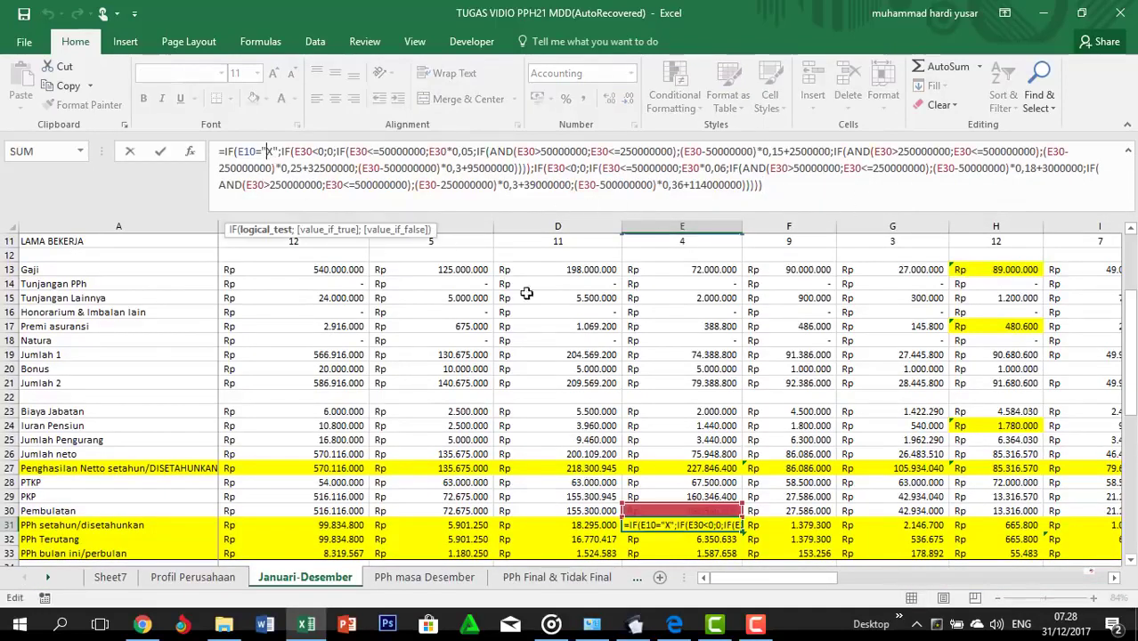
scroll(1084, 385, "up", 2)
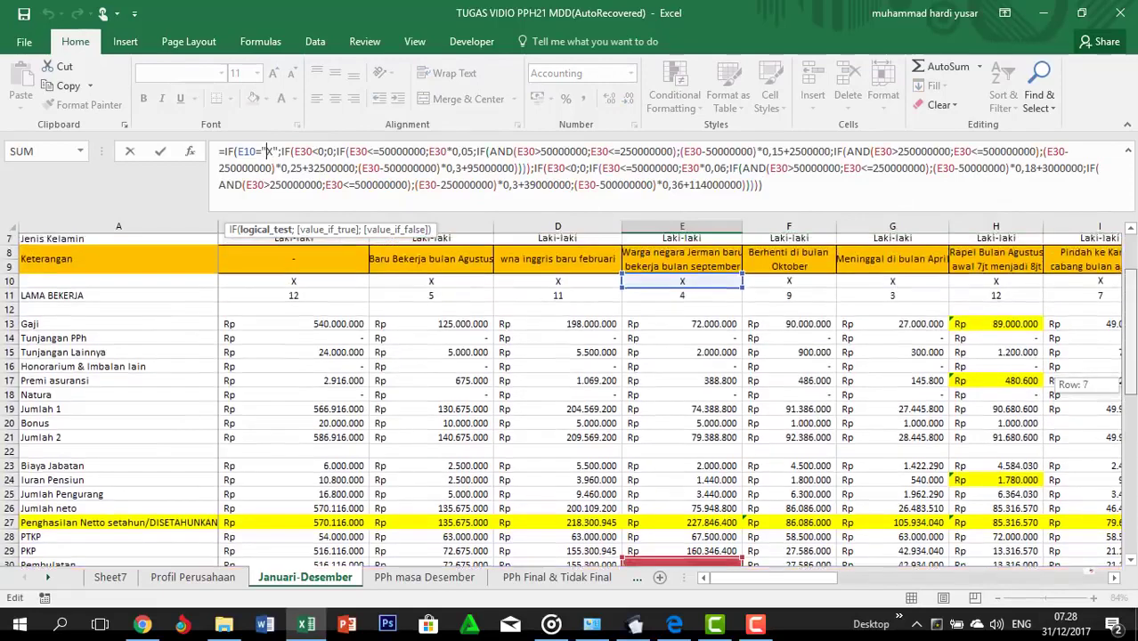
scroll(1029, 379, "up", 2)
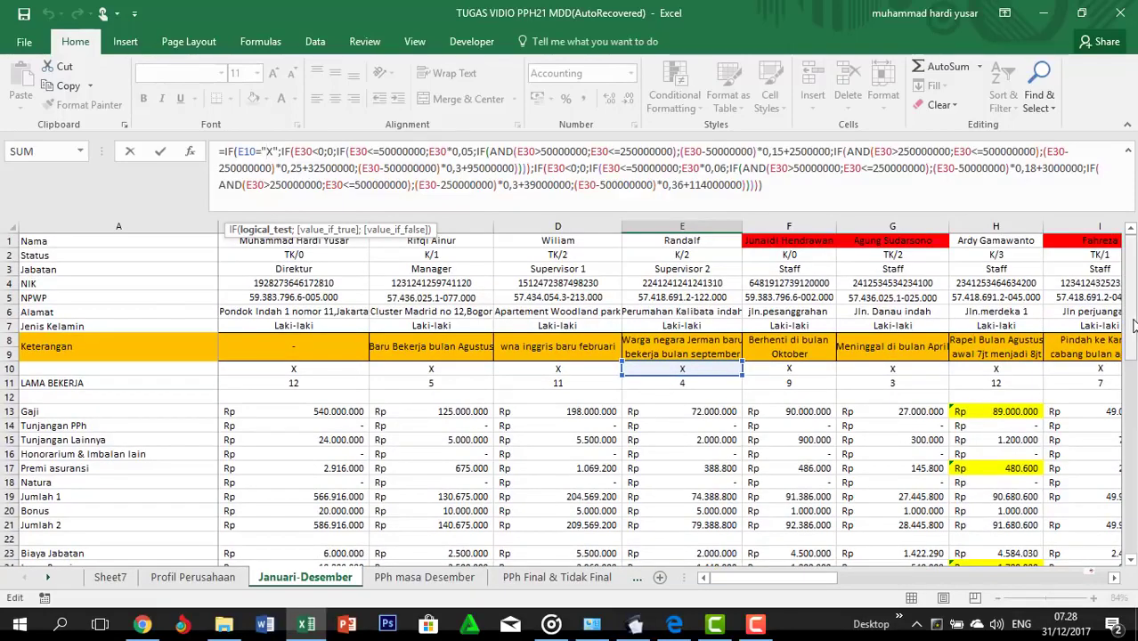
left_click_drag(1134, 326, 1133, 393)
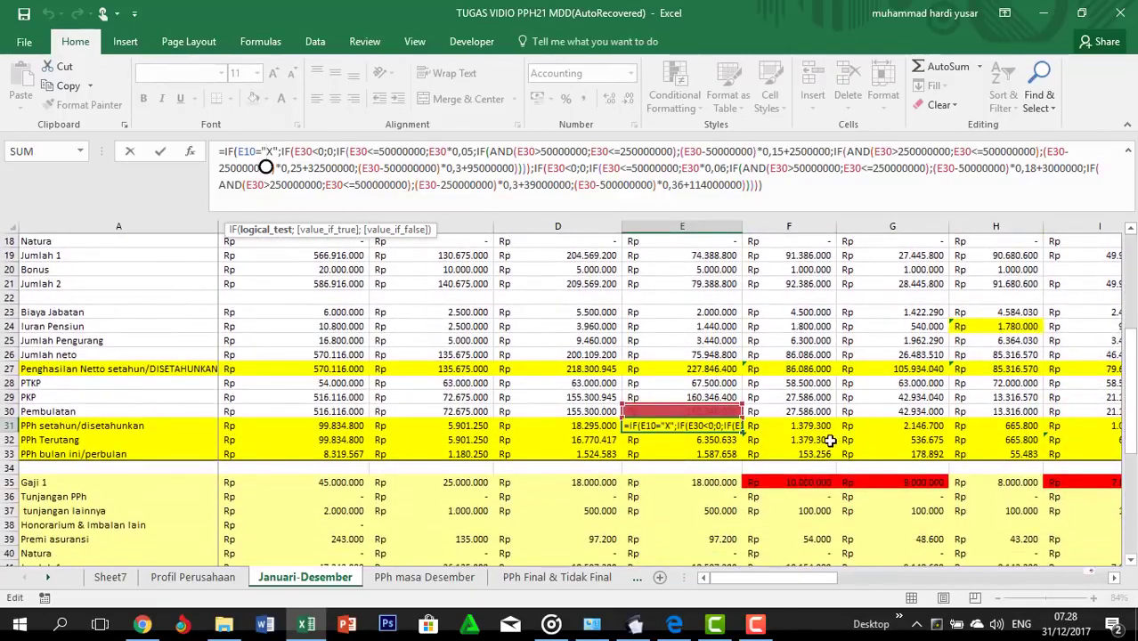
key("ctrl+Return")
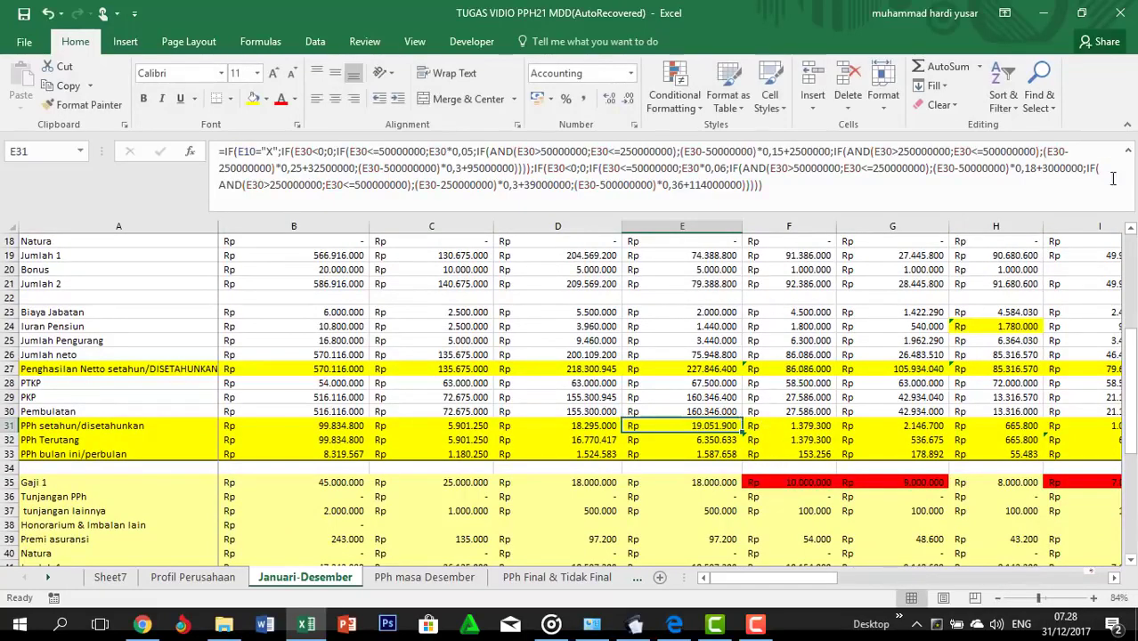
left_click(1128, 156)
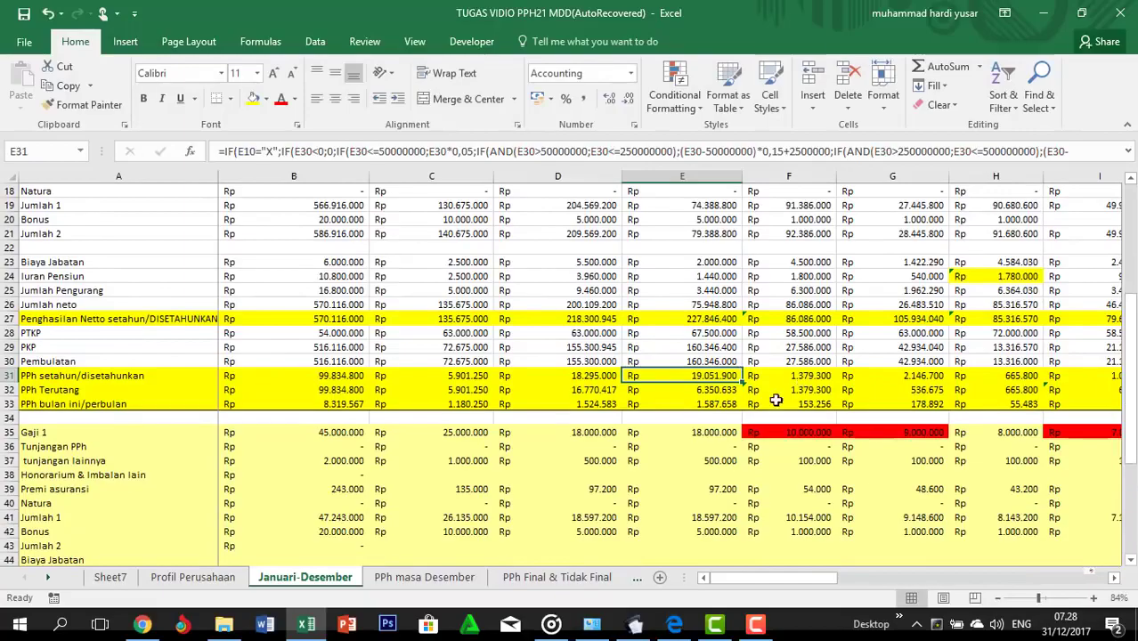
Return to eSPT, check the withholder's identity section, save the A1 slip and start a new Bukti Potong
key("alt+Tab")
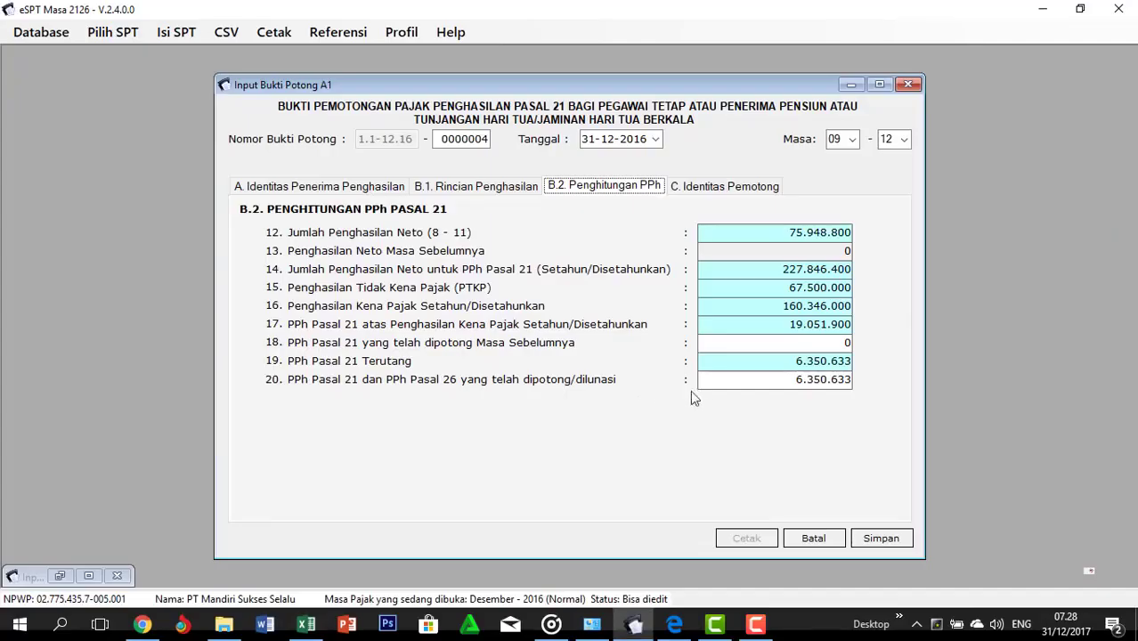
left_click(700, 195)
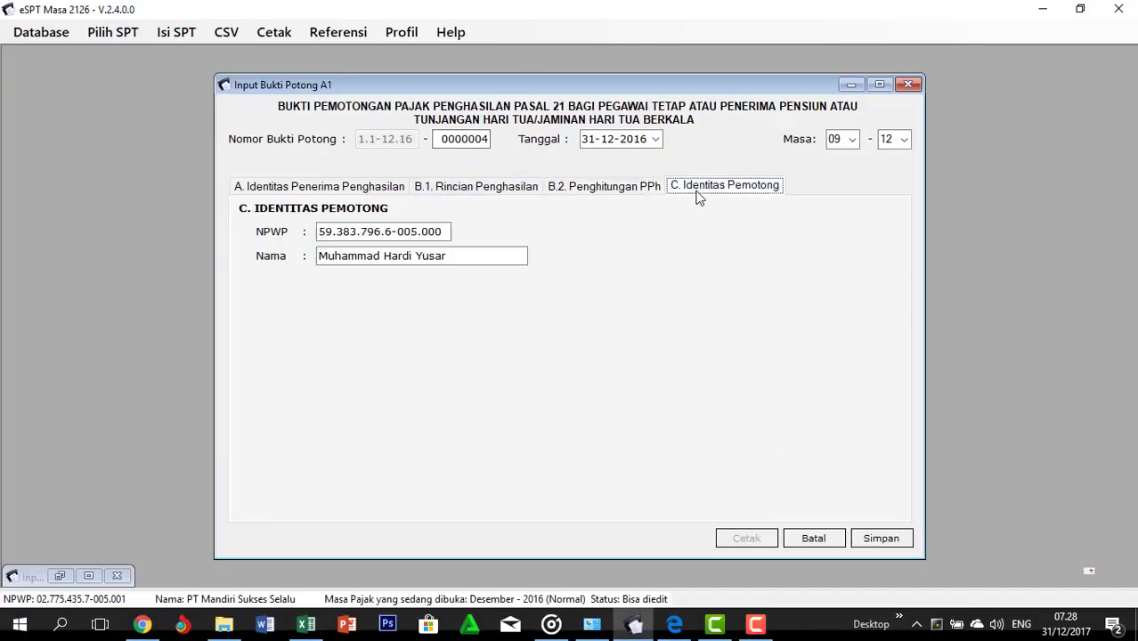
left_click(870, 534)
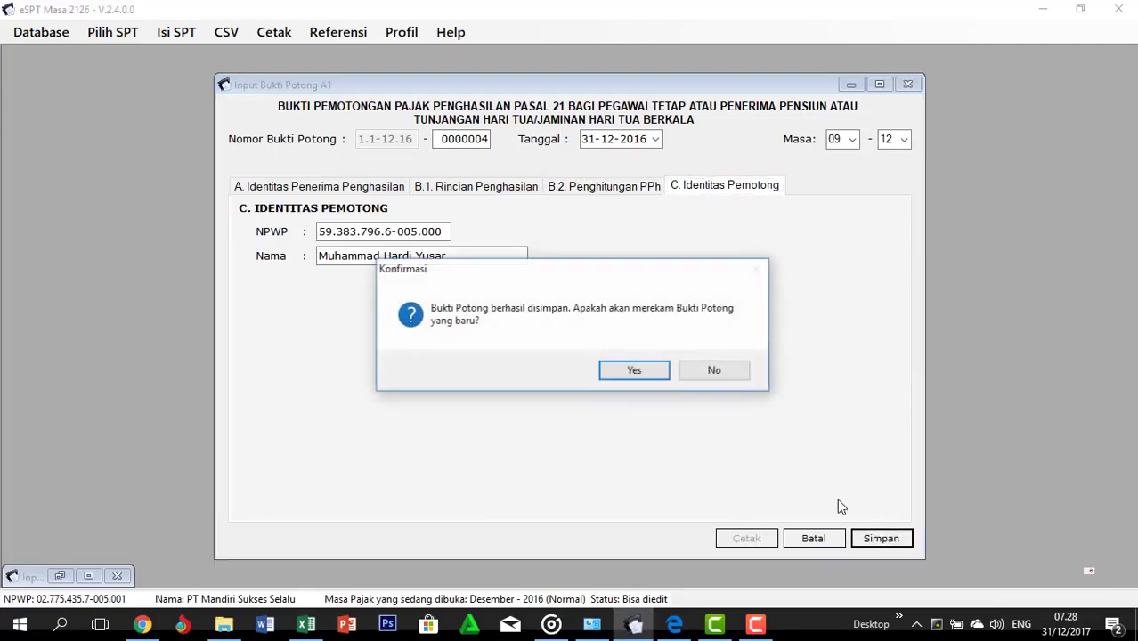
left_click(648, 380)
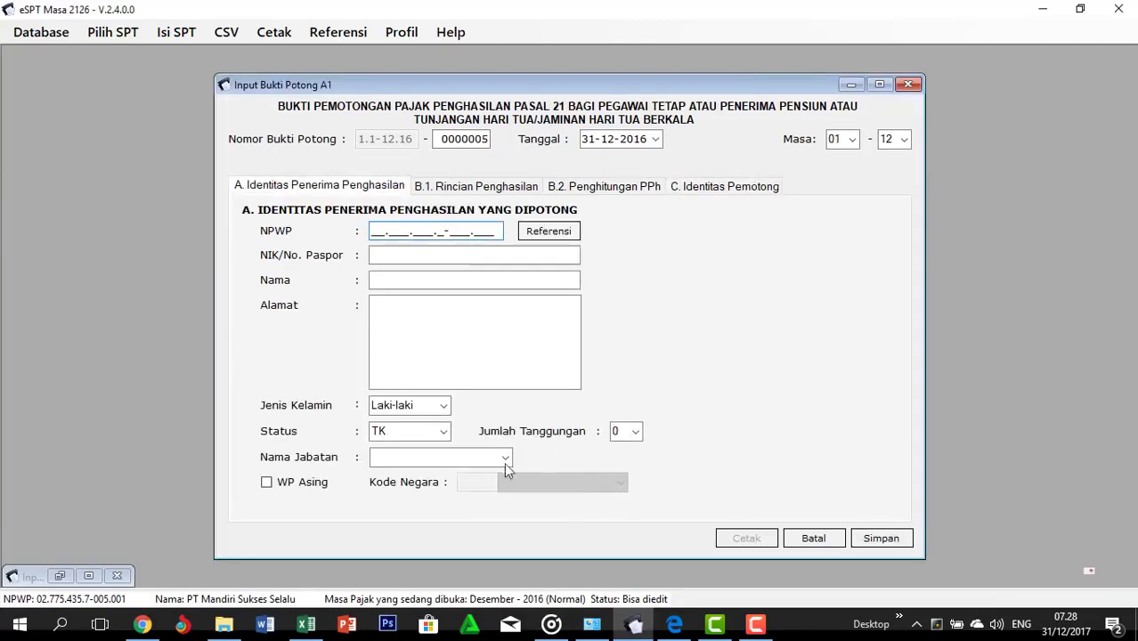
Copy the next employee's name from cell F1 of the Excel worksheet into the new slip's Nama field
left_click(305, 623)
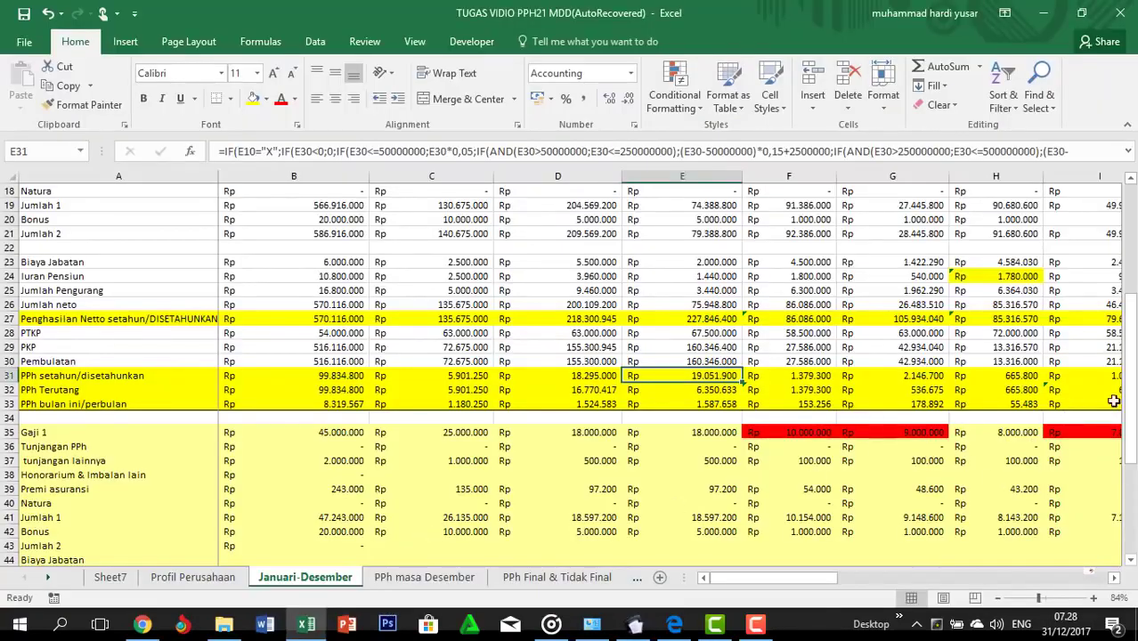
left_click_drag(1134, 329, 1133, 216)
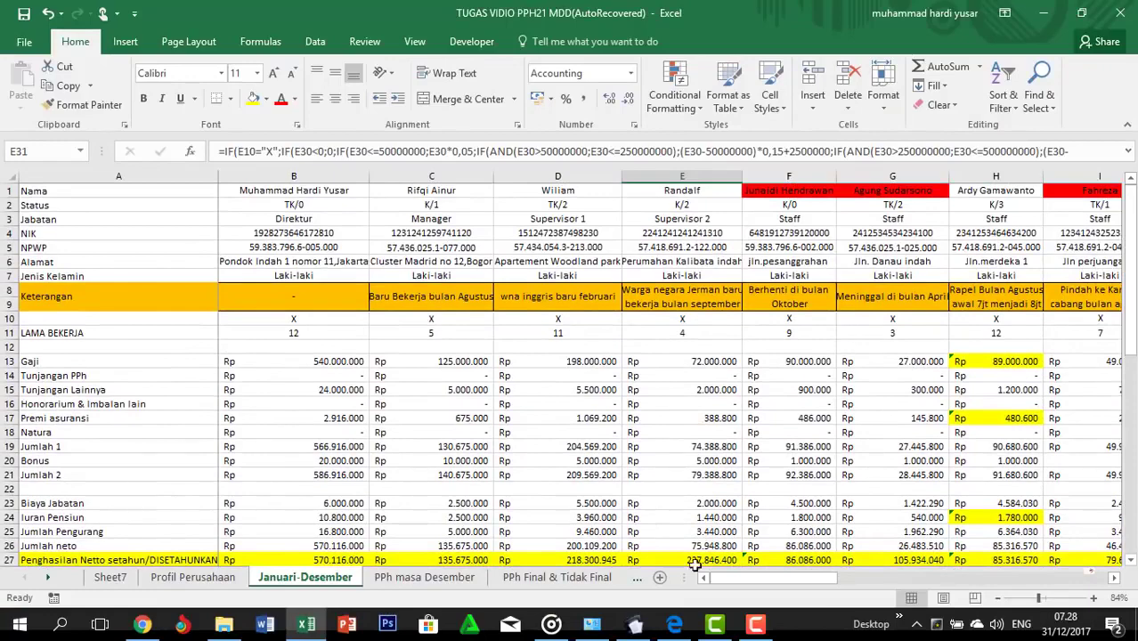
left_click_drag(781, 578, 824, 583)
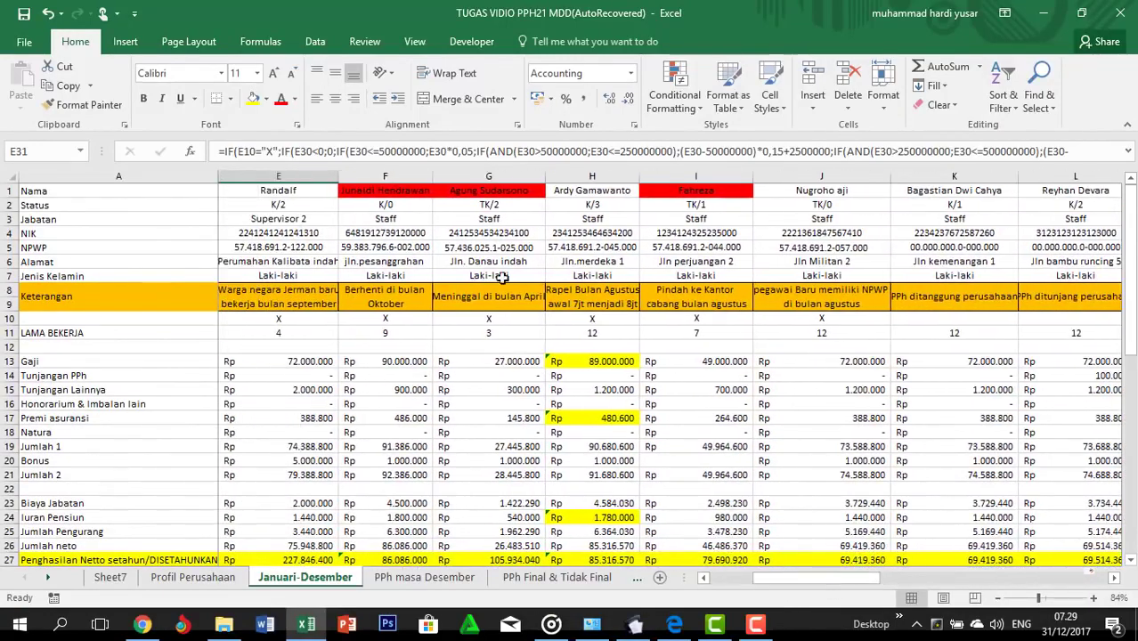
left_click(387, 190)
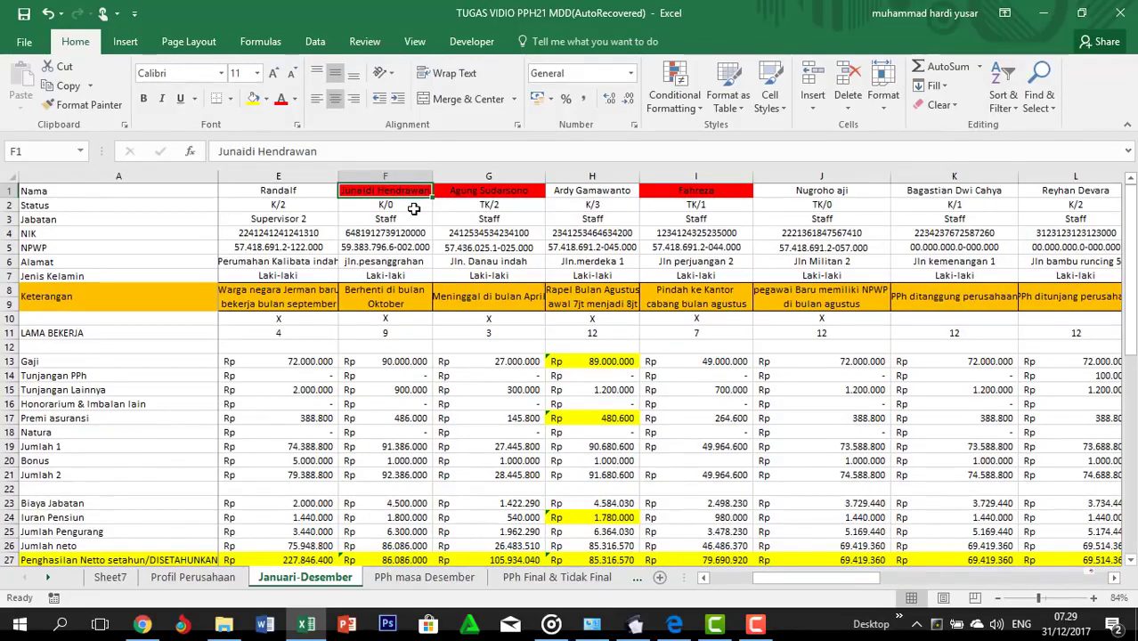
key("ctrl+c")
key("alt+Tab")
left_click(436, 280)
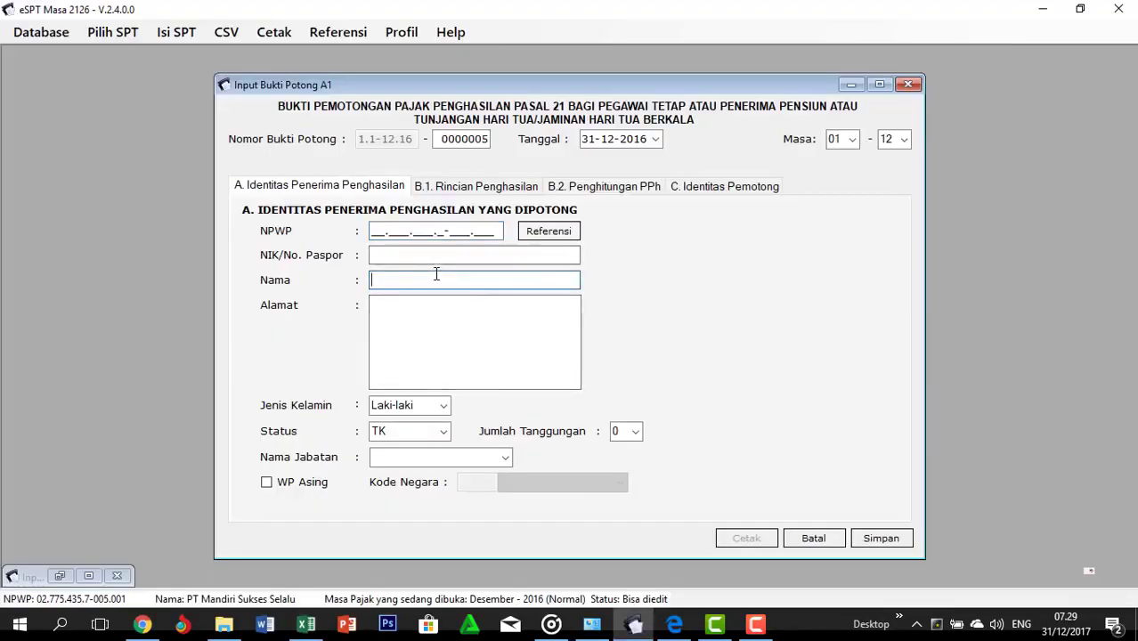
key("ctrl+v")
Copy the same employee's NIK from cell F4 of the worksheet into the slip's NIK/No. Paspor field
key("alt+Tab")
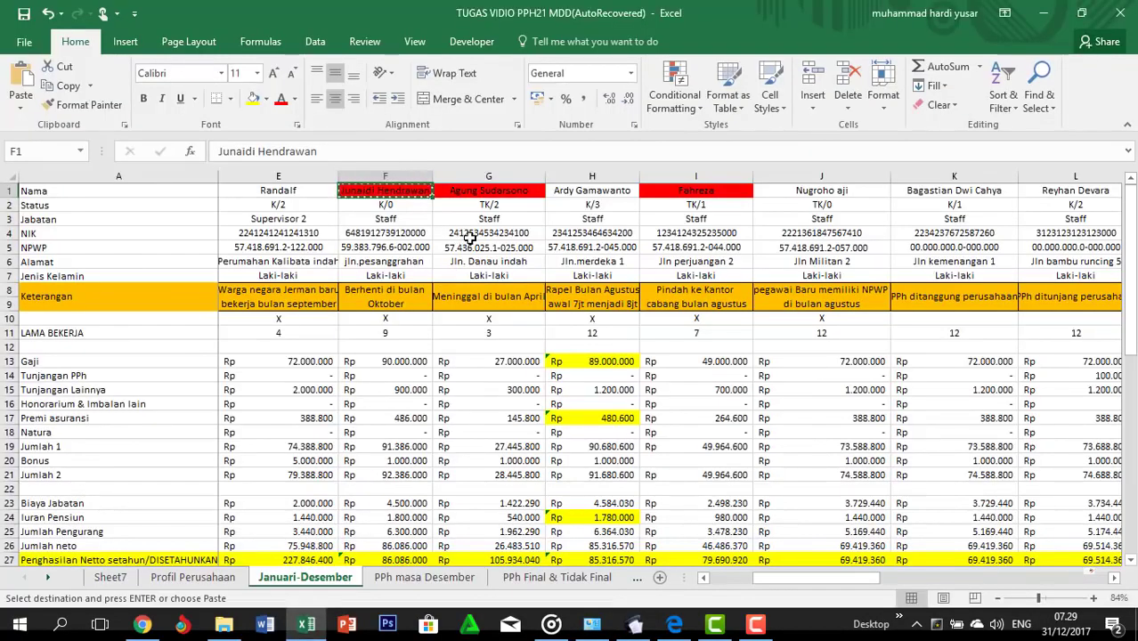
left_click(418, 234)
key("ctrl+c")
key("alt+Tab")
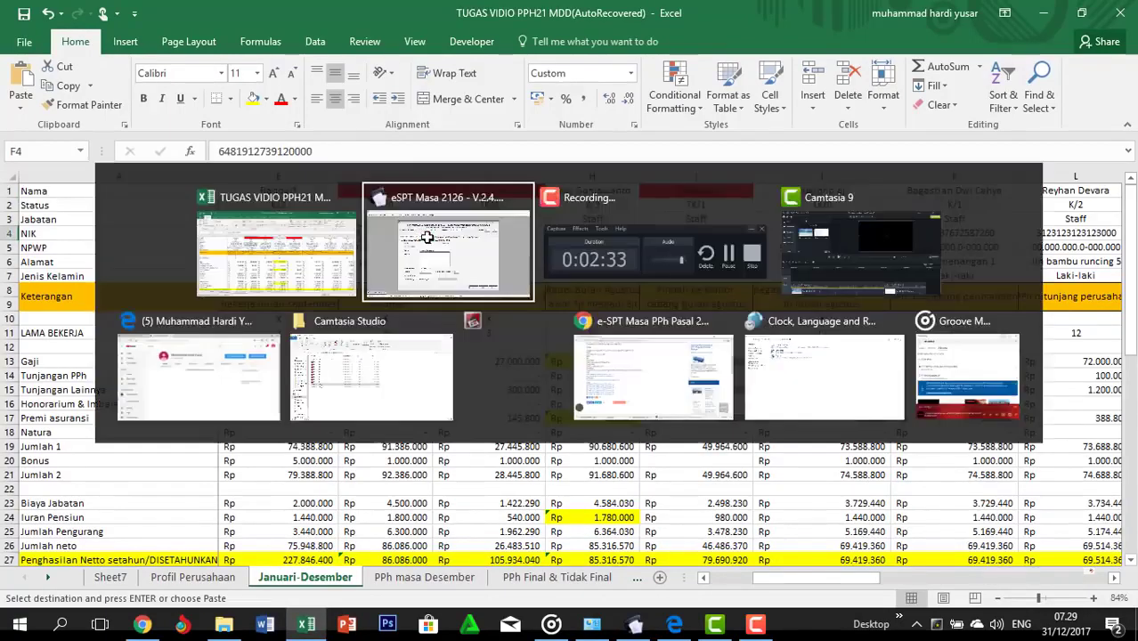
left_click(427, 252)
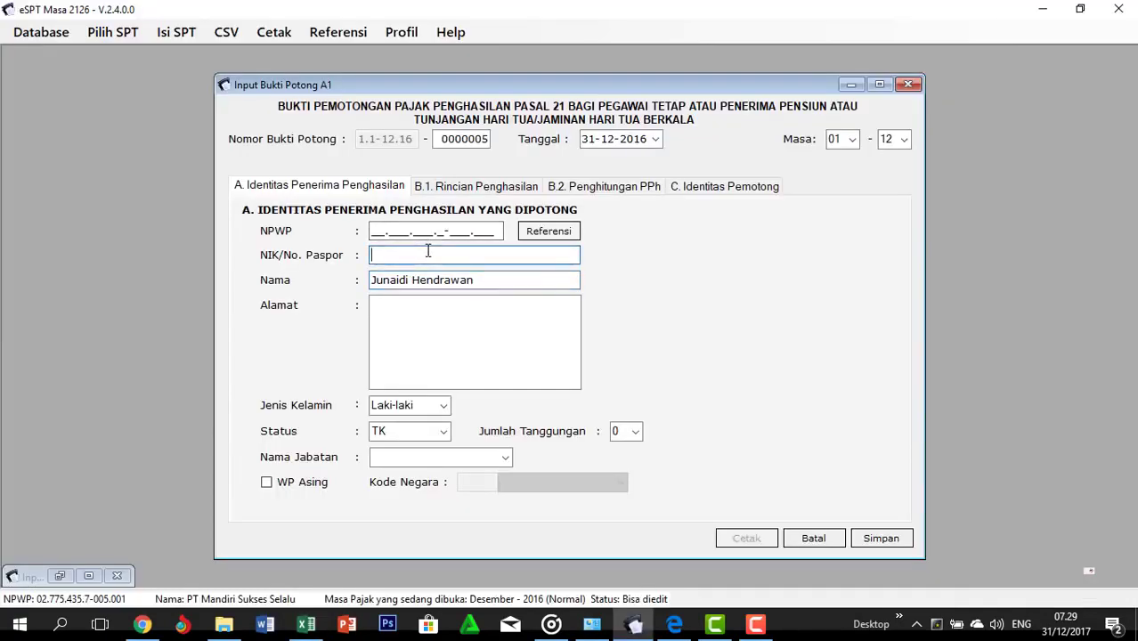
key("ctrl+v")
key("alt+Tab")
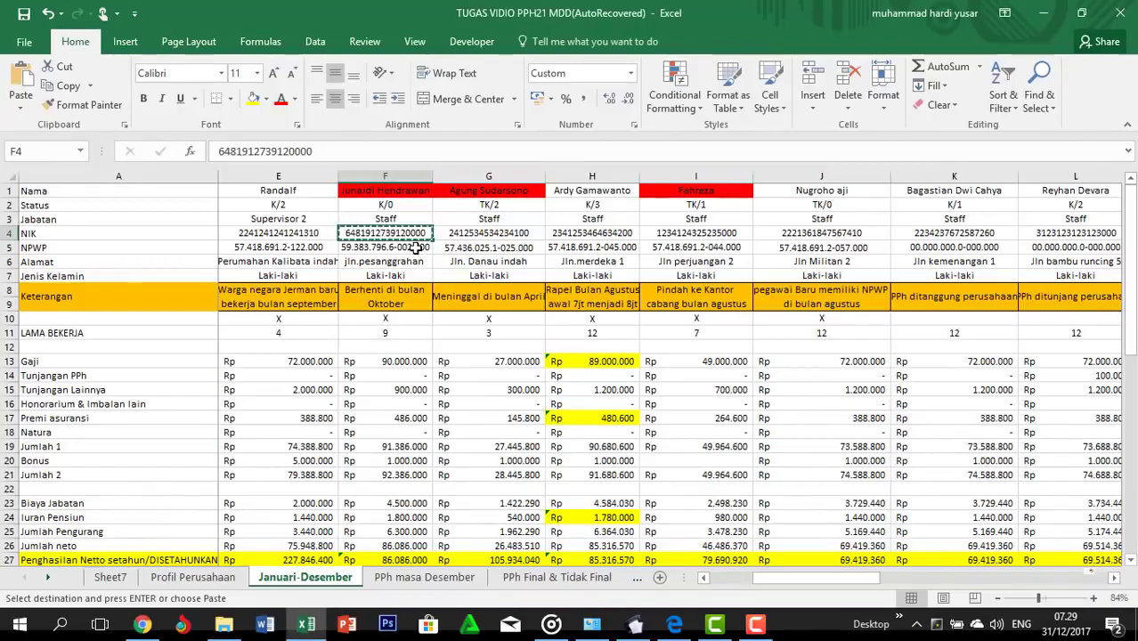
Copy the employee's NPWP from cell F5 of the worksheet into the slip's NPWP field in eSPT
left_click(418, 247)
key("ctrl+c")
key("alt+Tab")
left_click(401, 234)
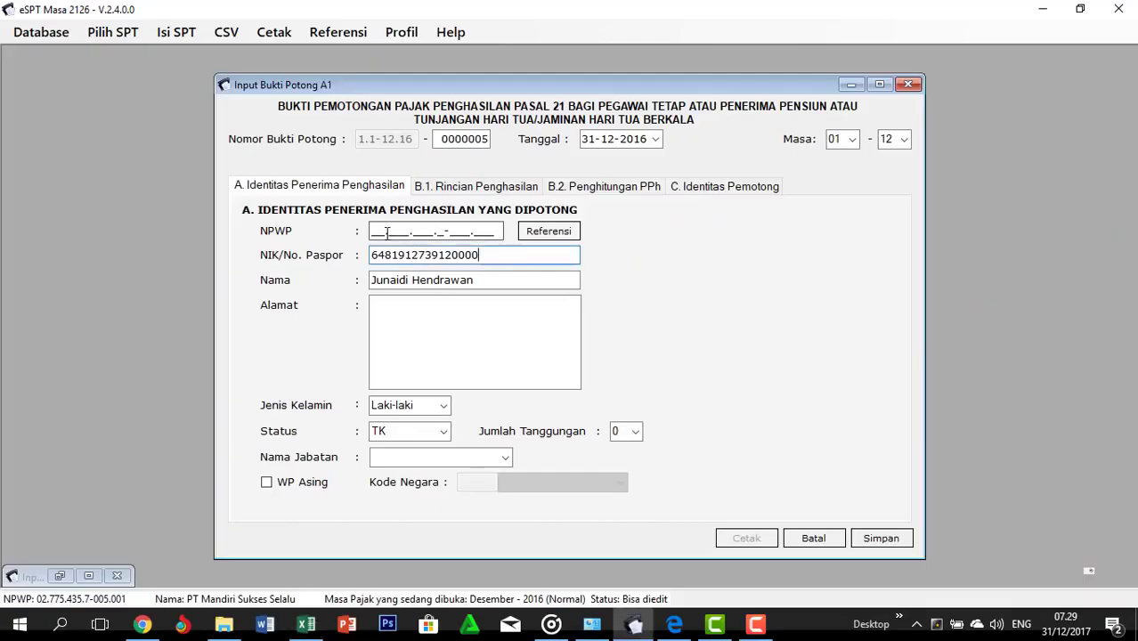
key("ctrl+v")
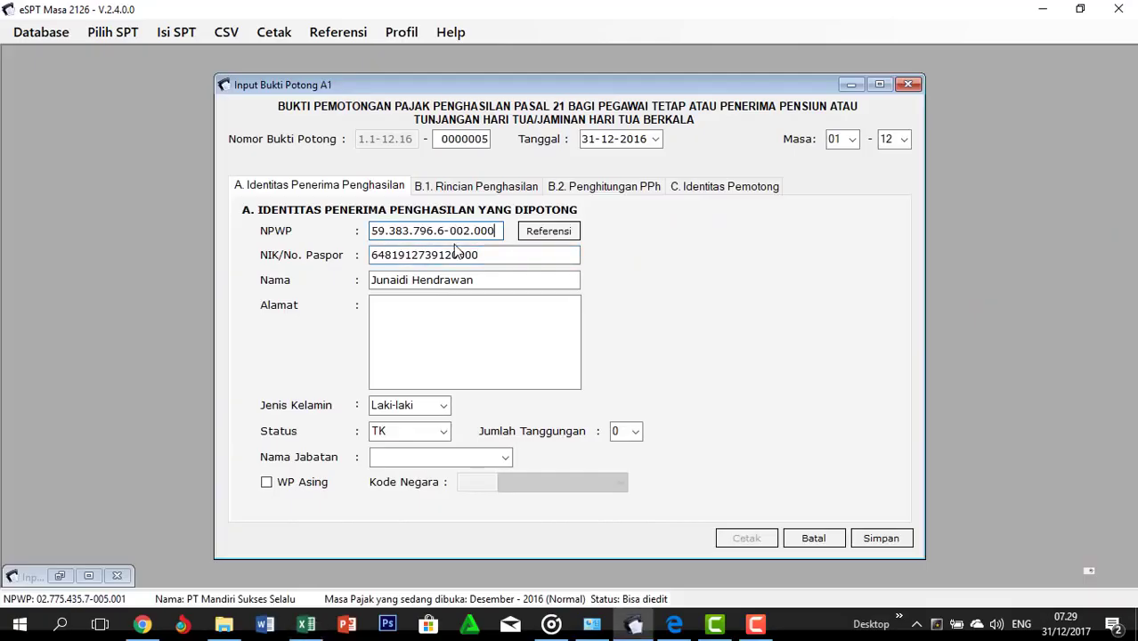
Copy the employee's address from cell F6 of the worksheet into the slip's Alamat field
key("alt+Tab")
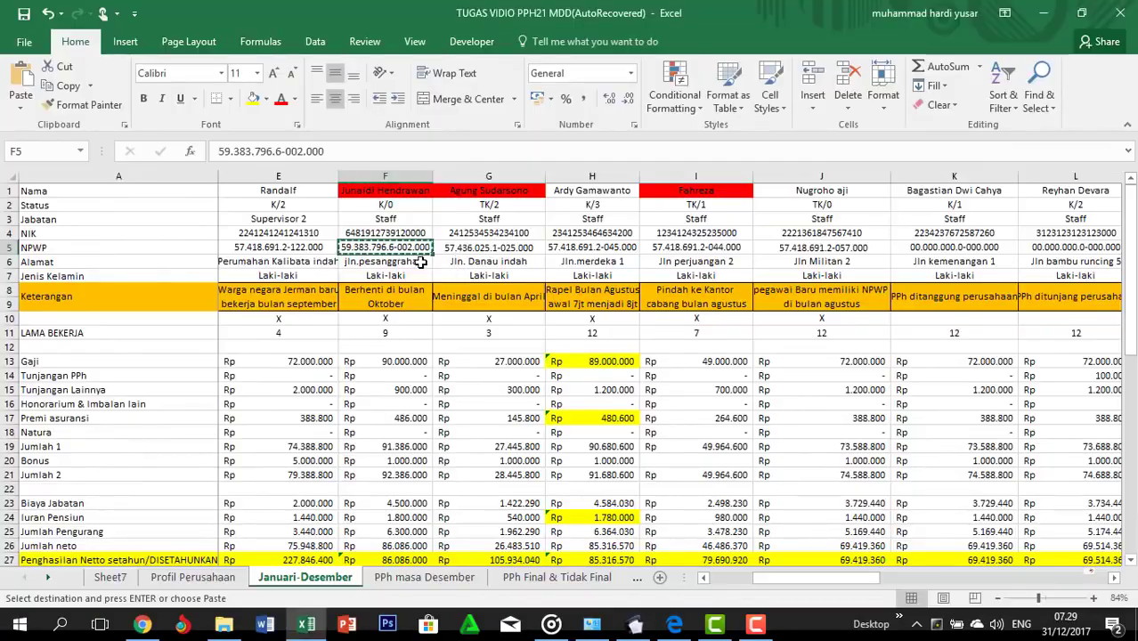
left_click(426, 263)
key("ctrl+c")
key("alt+Tab")
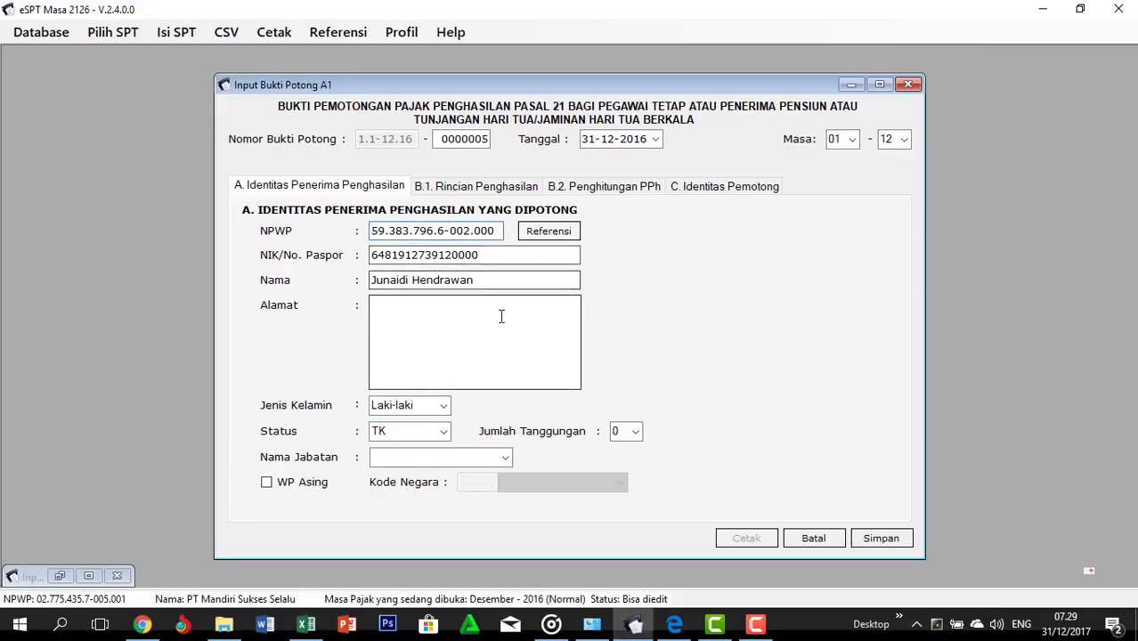
key("ctrl+v")
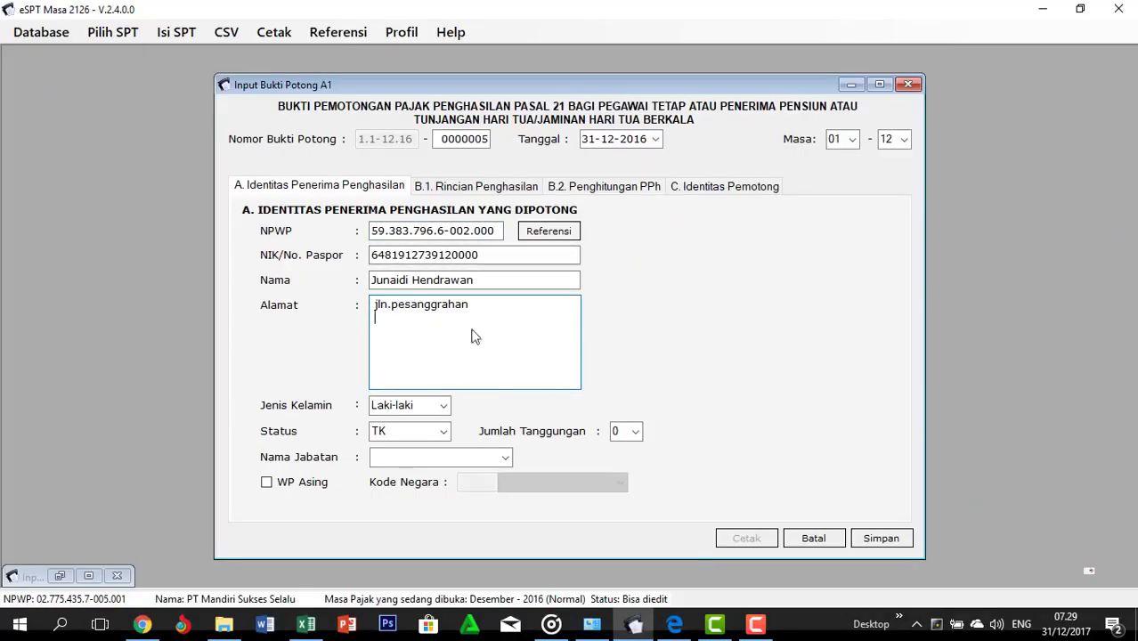
Check the employee's marital status in the worksheet and set the slip's Status to K
key("alt+Tab")
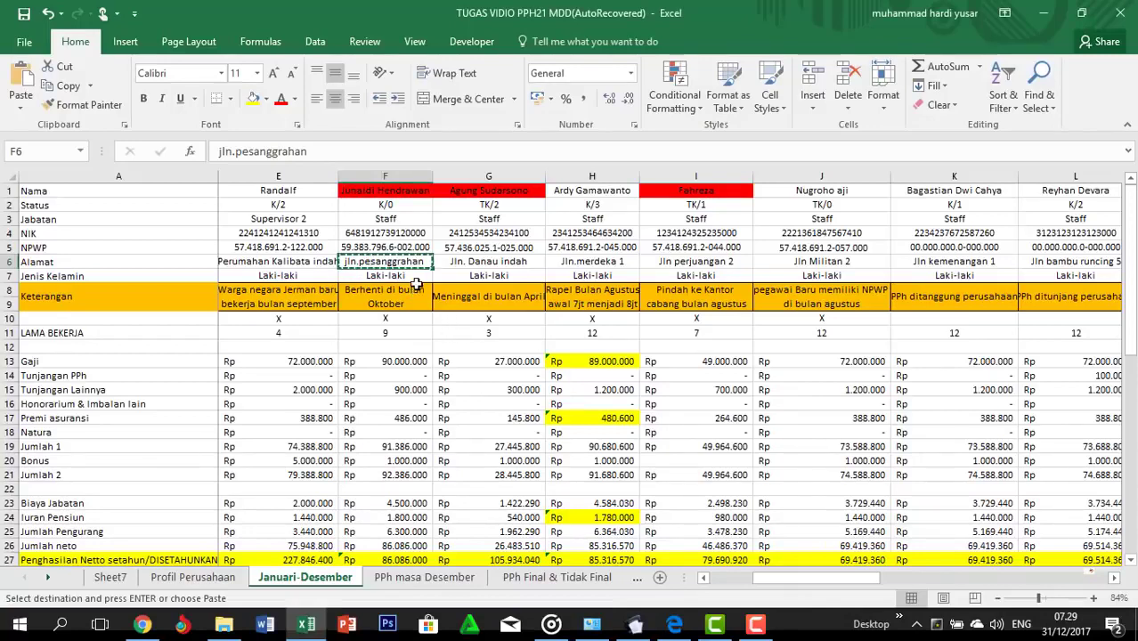
key("alt+Tab")
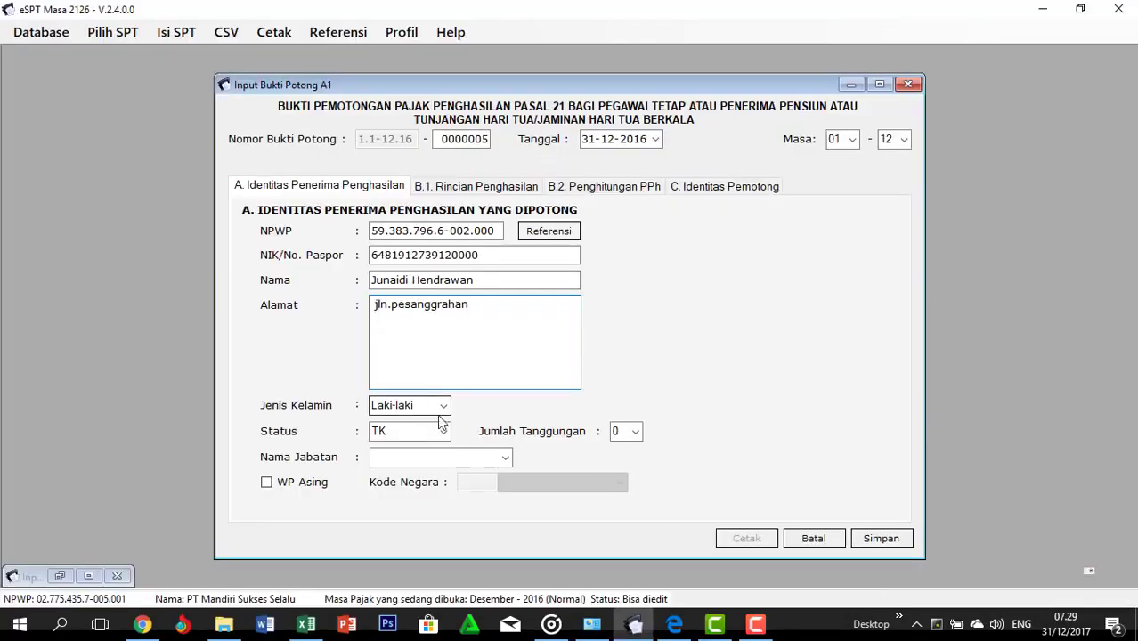
left_click(443, 430)
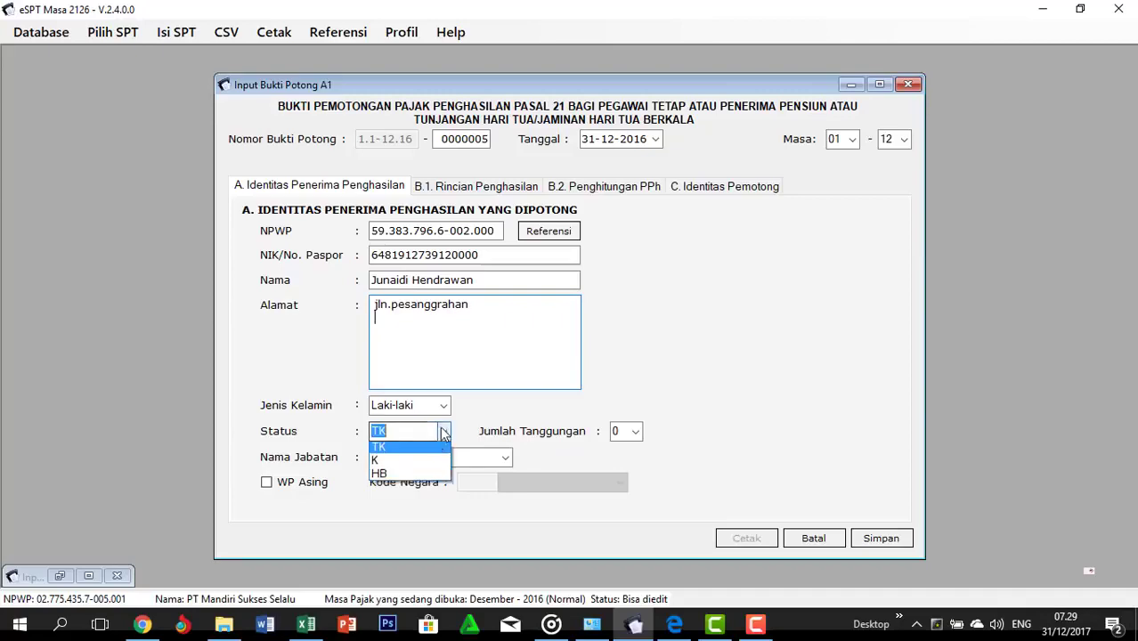
left_click(423, 455)
Copy the job title Staff from cell F3 of the worksheet into the slip's Nama Jabatan field
key("alt+Tab")
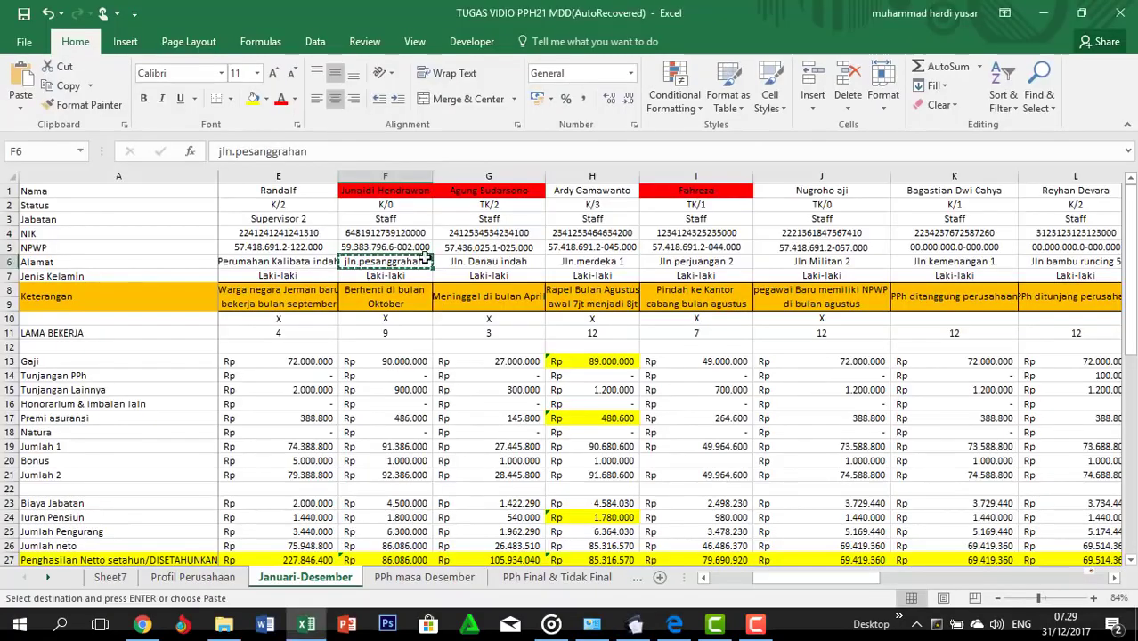
left_click(419, 220)
key("ctrl+c")
key("alt+Tab")
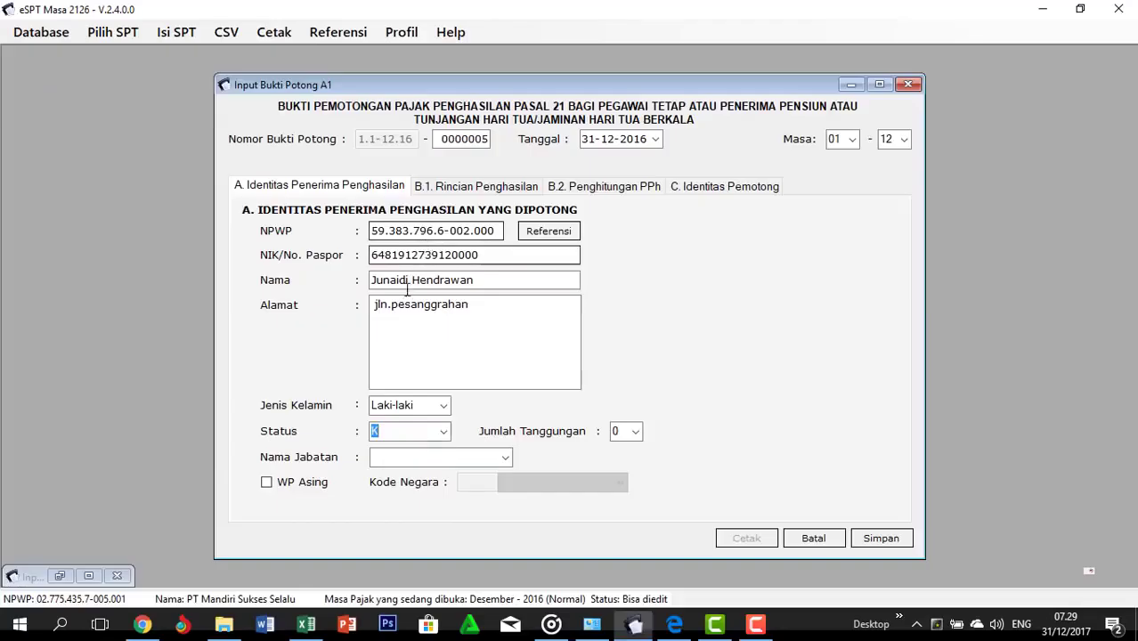
left_click(393, 456)
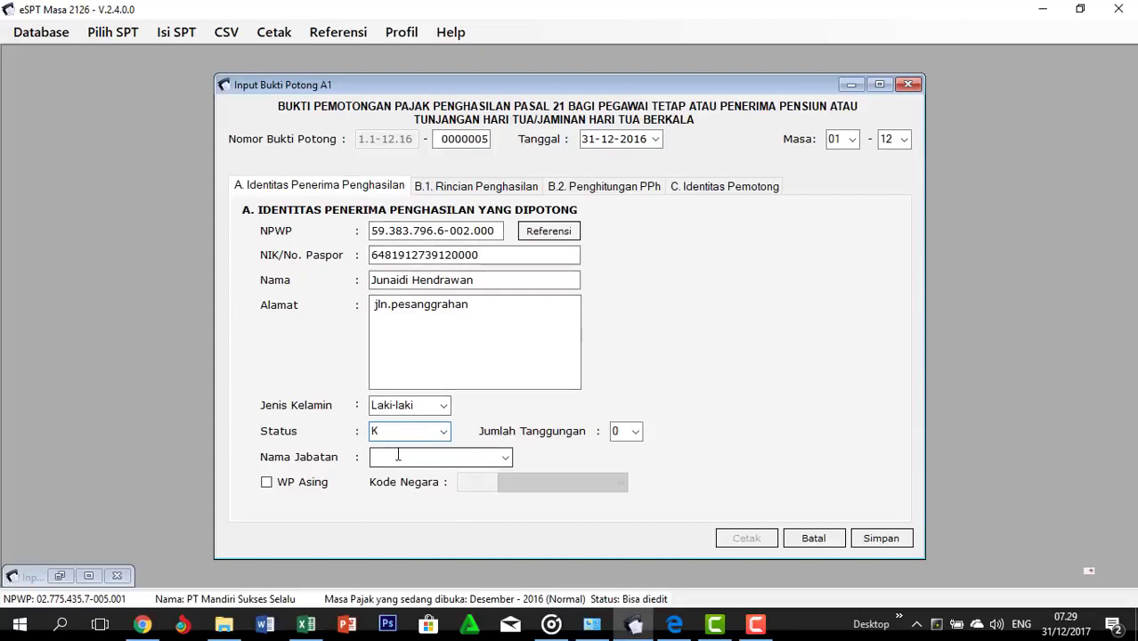
key("ctrl+v")
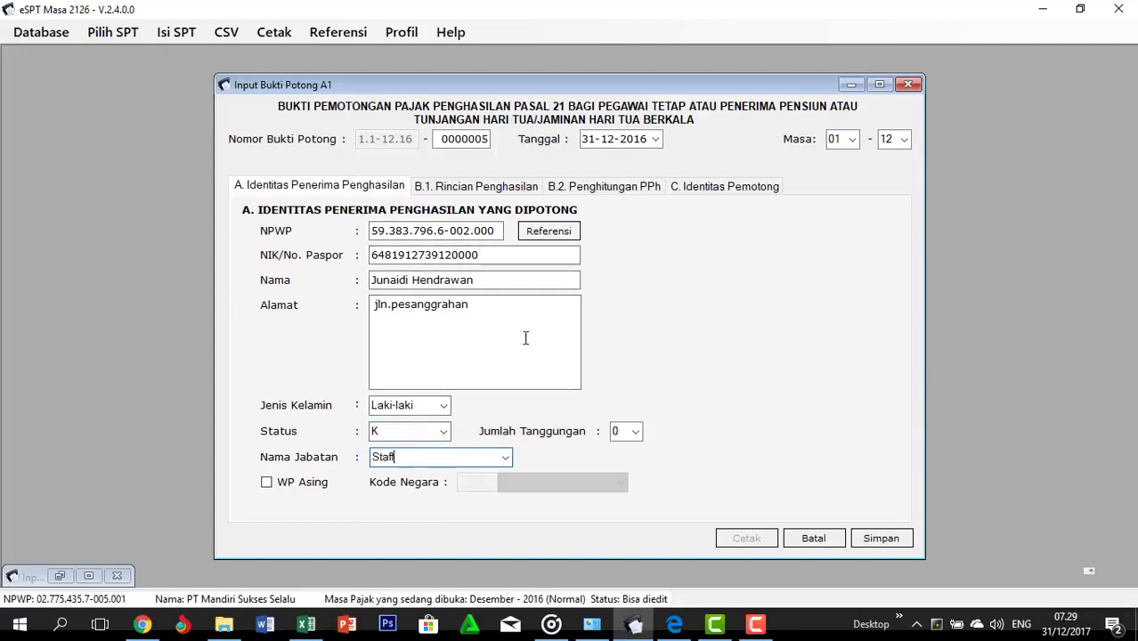
In B.1 Rincian Penghasilan, set the Masa's end month to 10 with employee status "Berhenti namun tidak meninggalkan Indonesia"
left_click(498, 187)
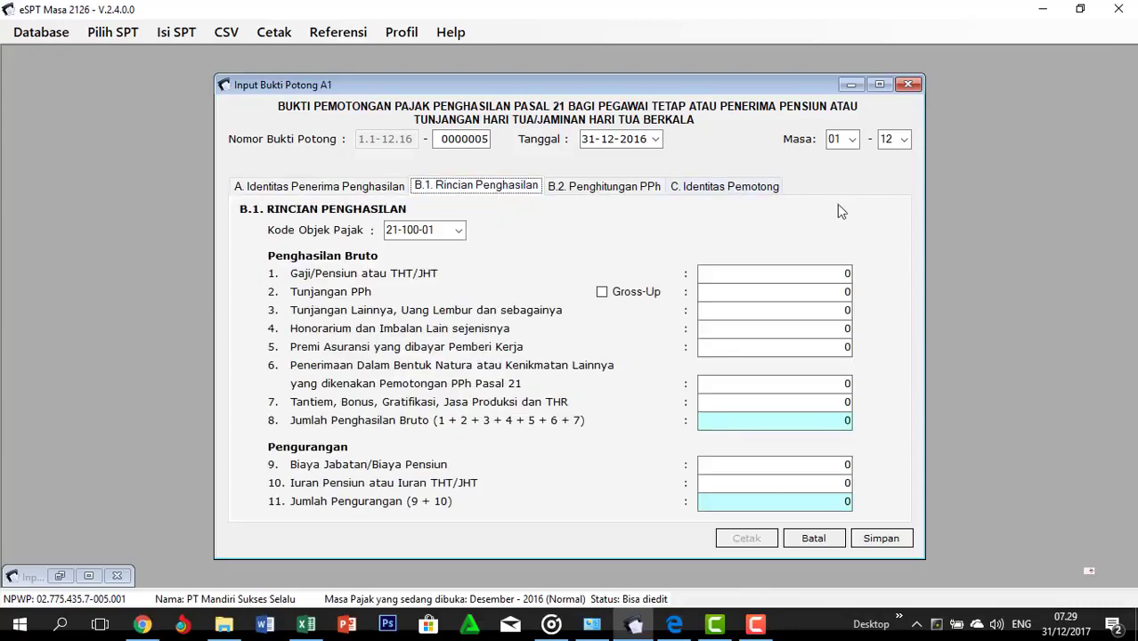
key("alt+Tab")
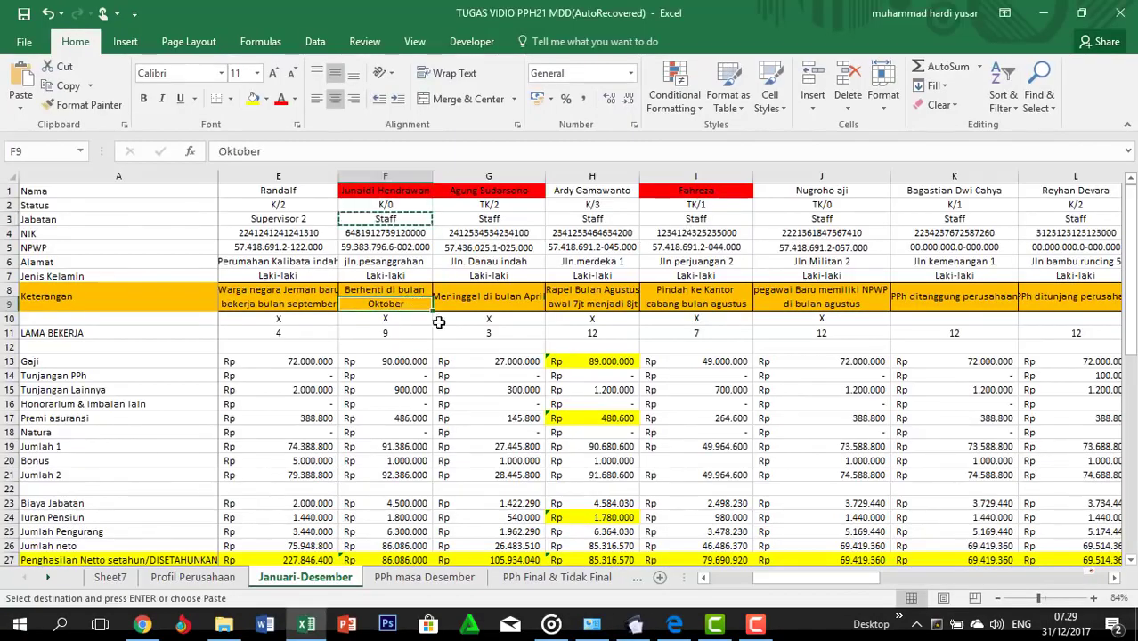
key("alt+Tab")
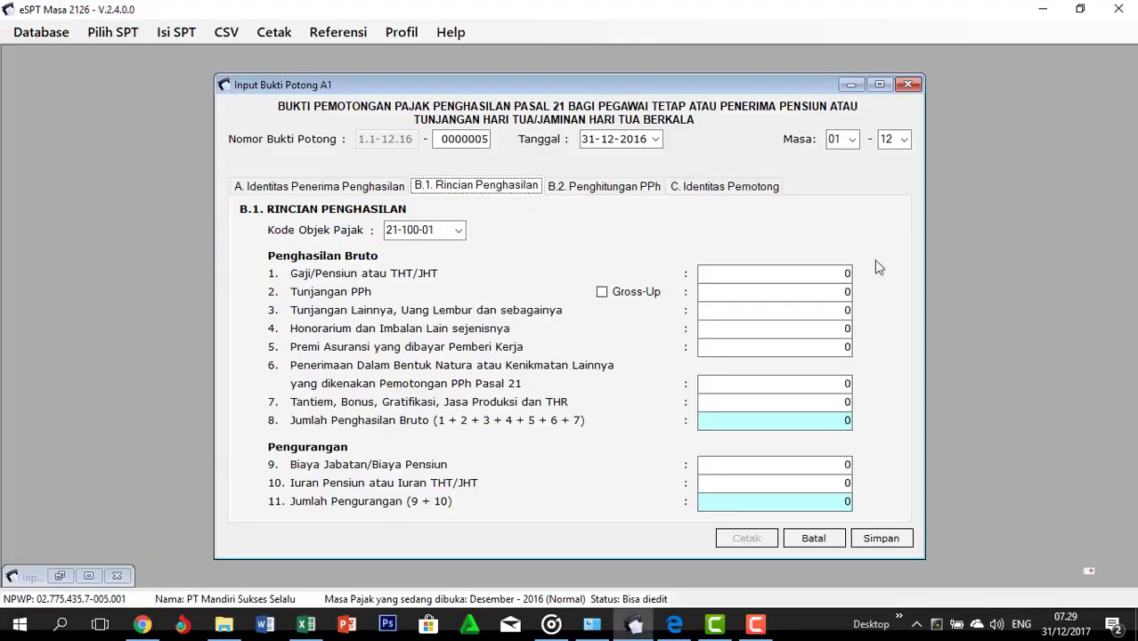
left_click(904, 146)
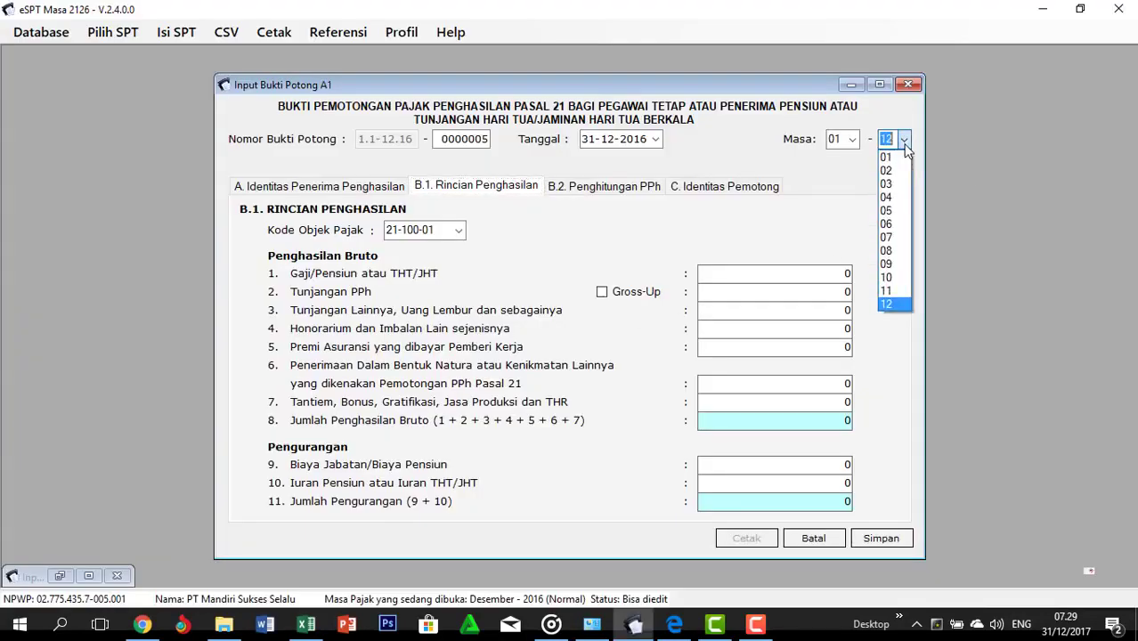
left_click(887, 278)
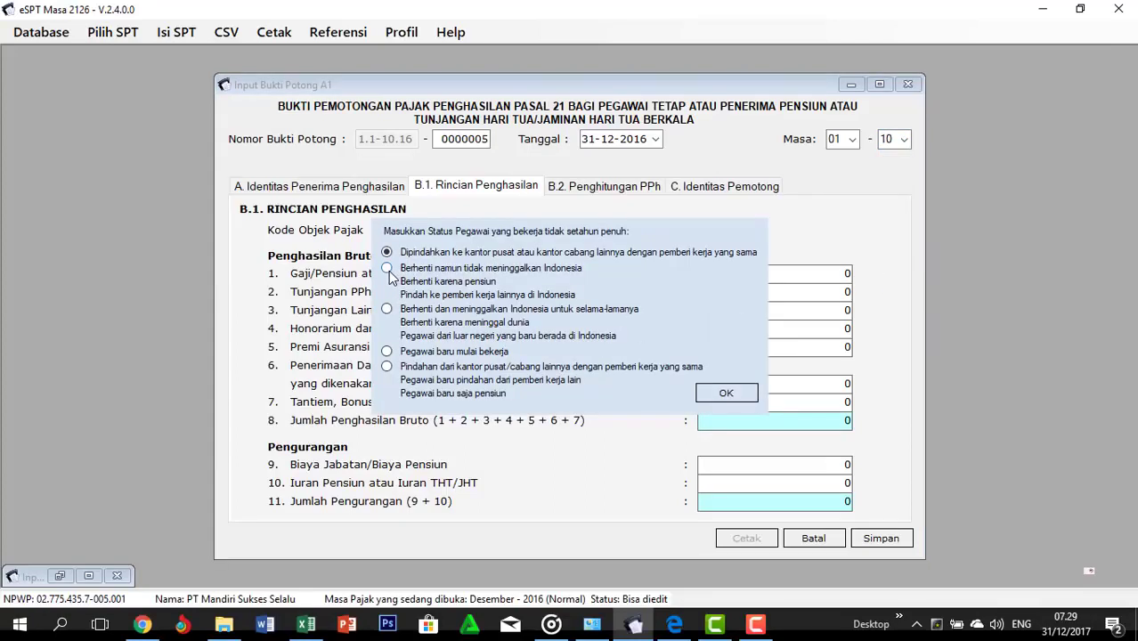
left_click(388, 269)
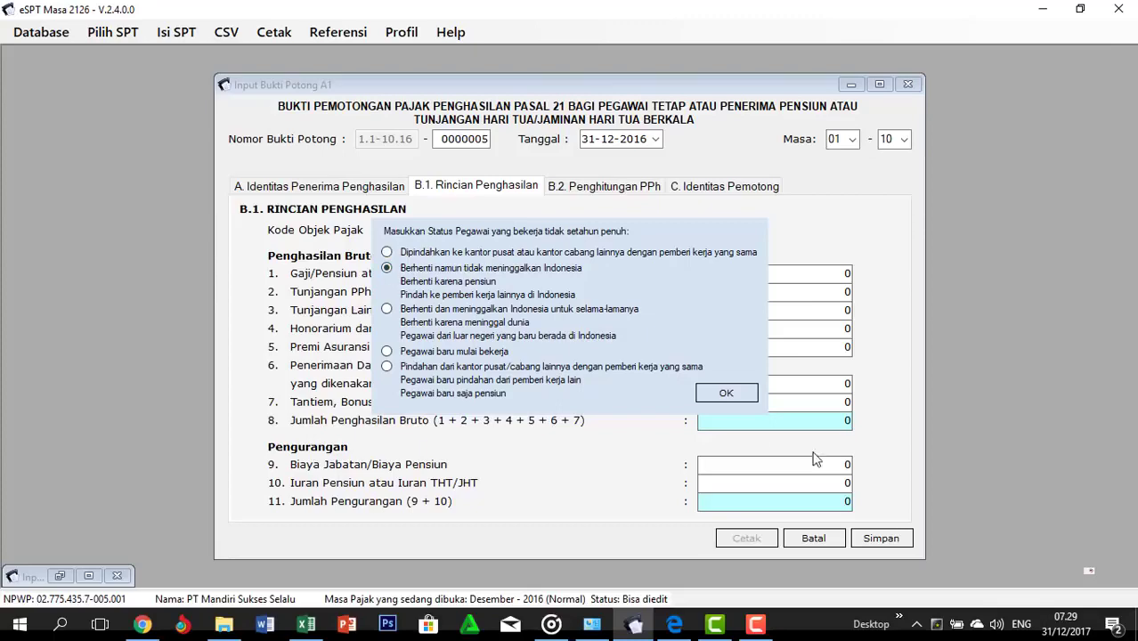
left_click(713, 393)
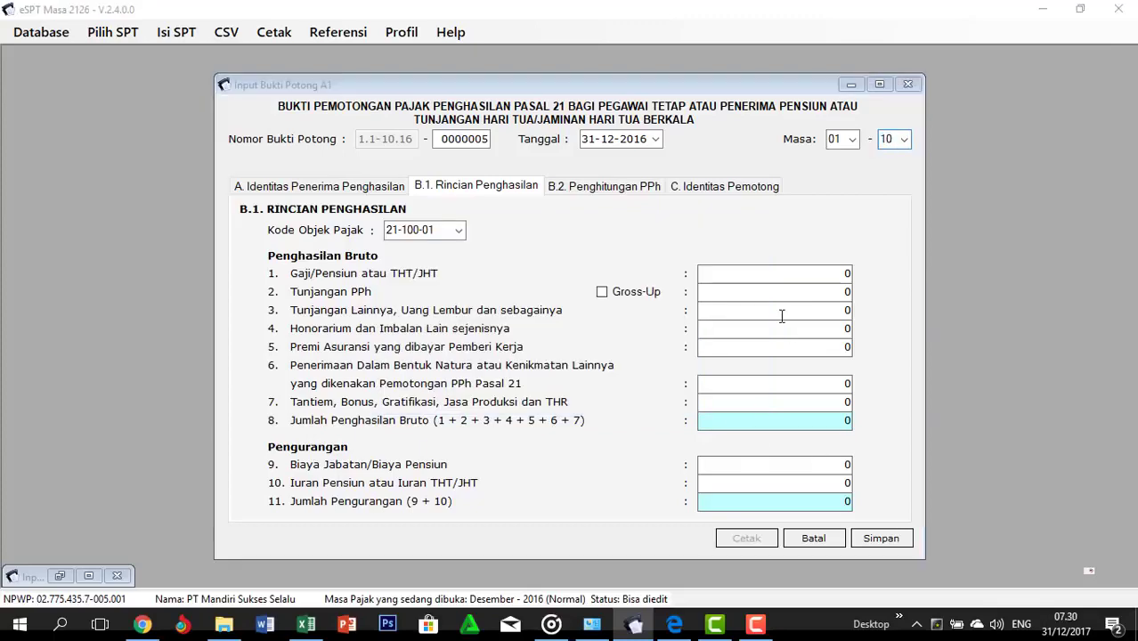
Copy the Gaji amount of 90.000.000 from cell F13 into item 1, Gaji/Pensiun atau THT/JHT
key("alt+Tab")
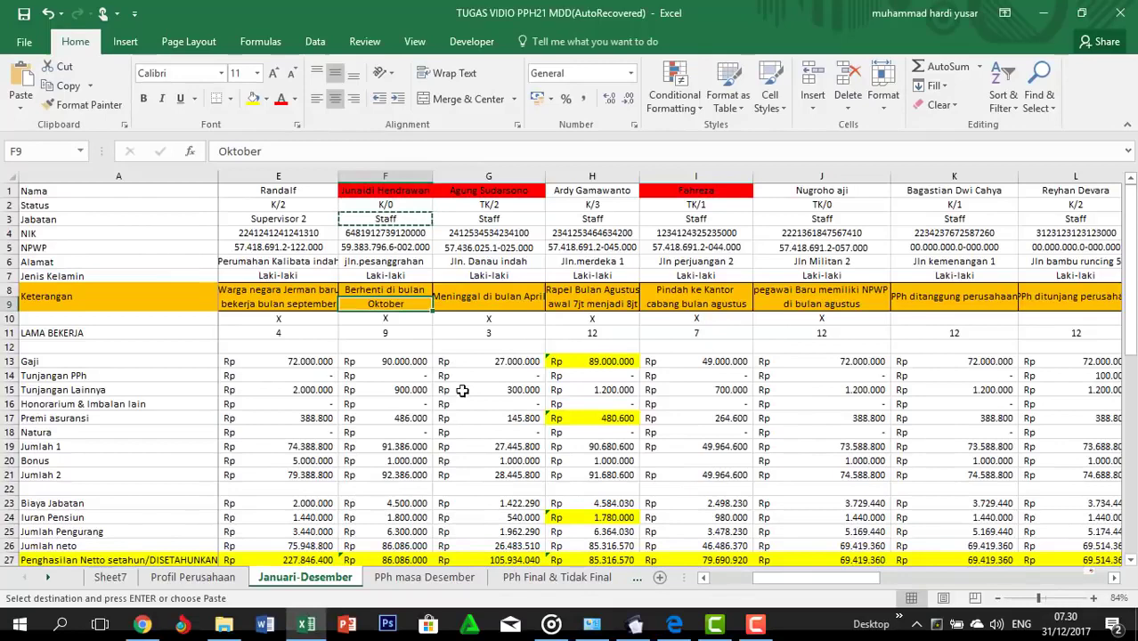
left_click(414, 363)
key("ctrl+c")
key("alt+Tab")
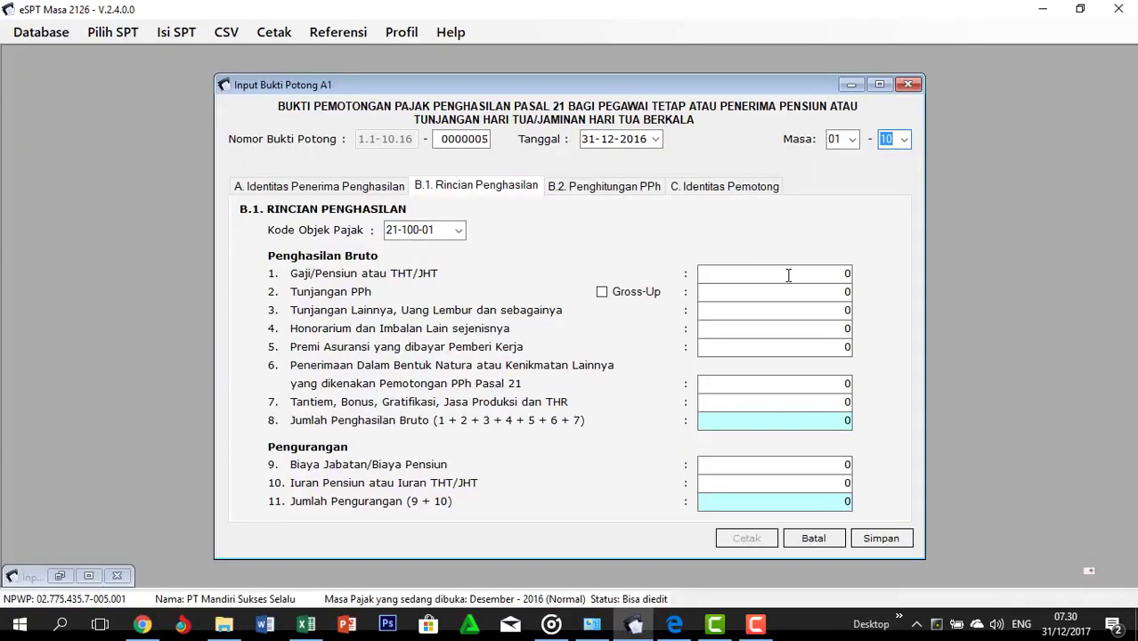
left_click(788, 275)
key("ctrl+v")
Copy the Tunjangan Lainnya amount of 900.000 from cell F15 into item 3 of the slip
key("alt+Tab")
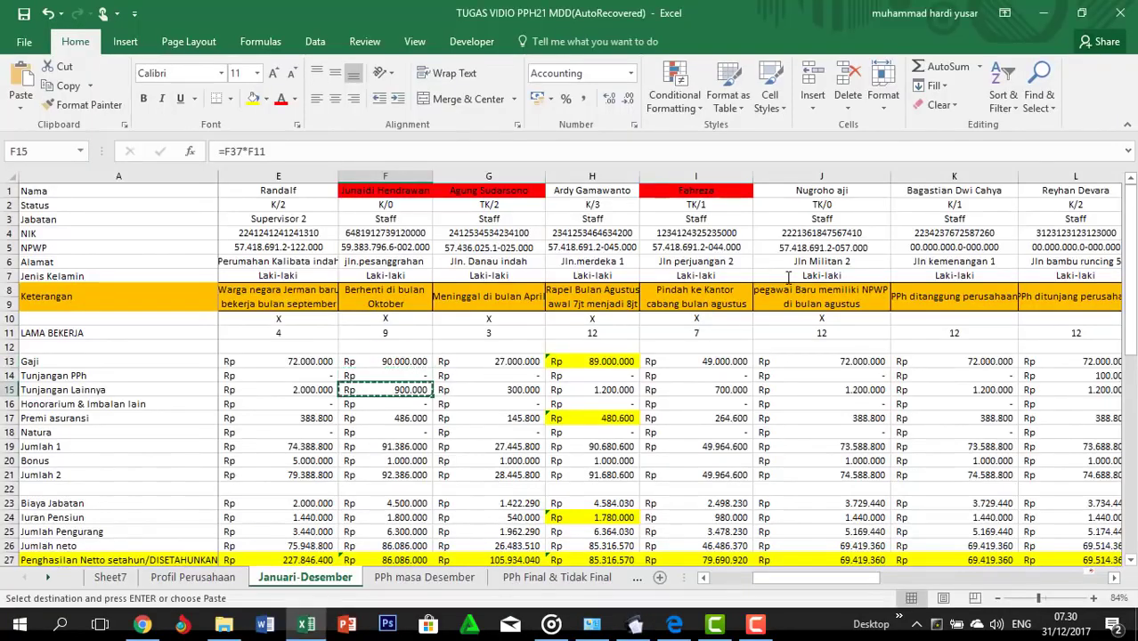
key("alt+Tab")
key("Tab")
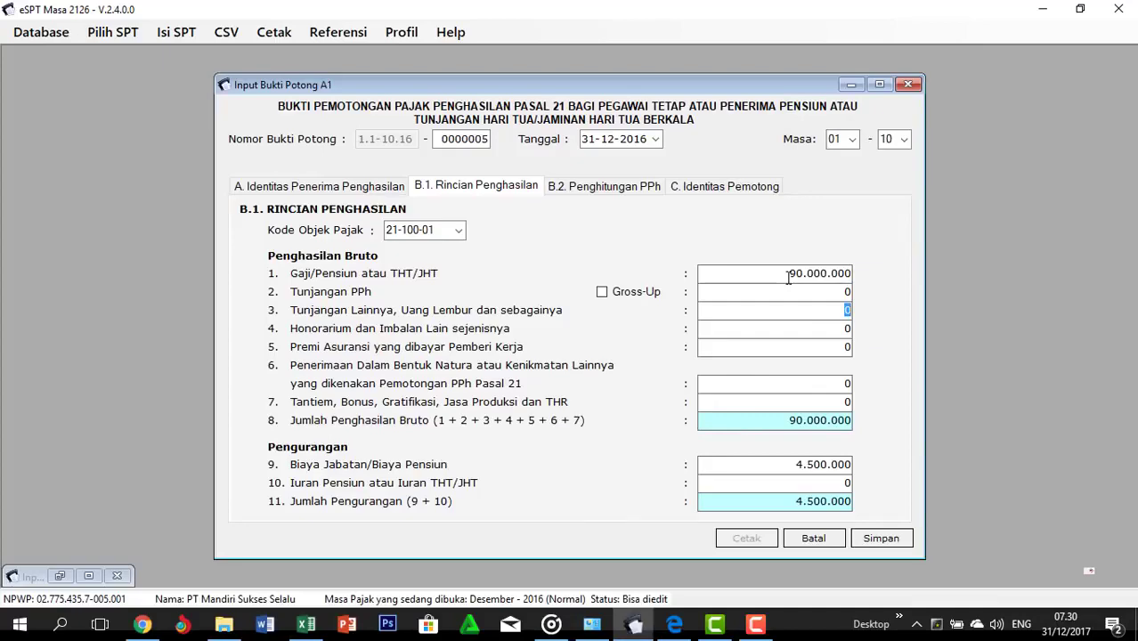
key("alt+Tab")
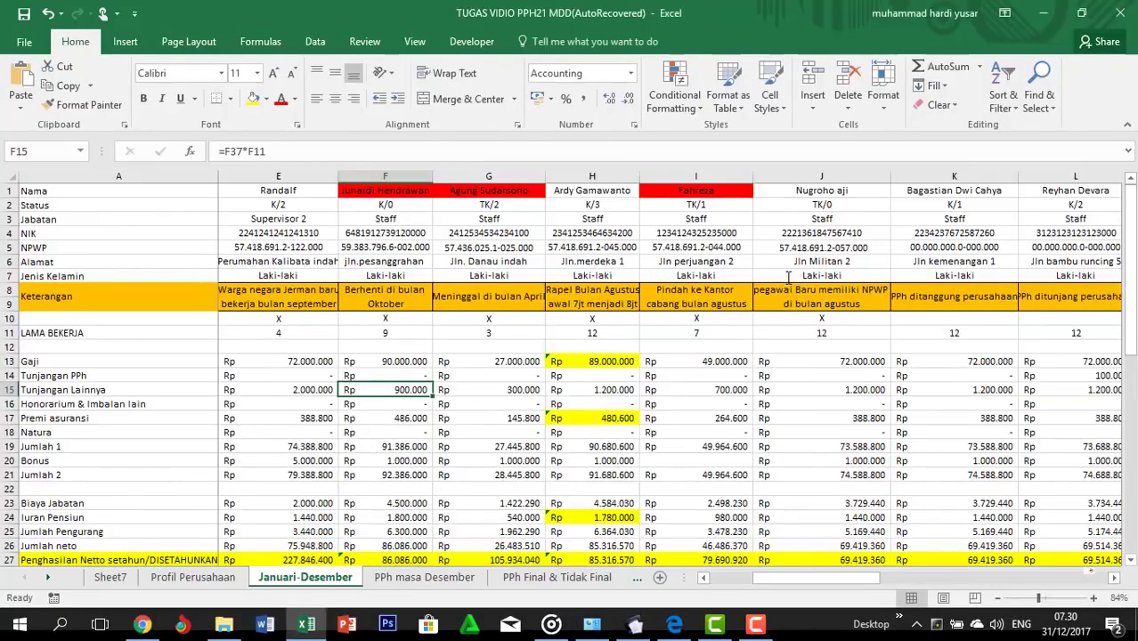
key("ctrl+c")
key("alt+Tab")
key("ctrl+v")
Copy the Premi asuransi amount of 486.000 from cell F17 into item 5, Premi Asuransi yang dibayar Pemberi Kerja
key("alt+Tab")
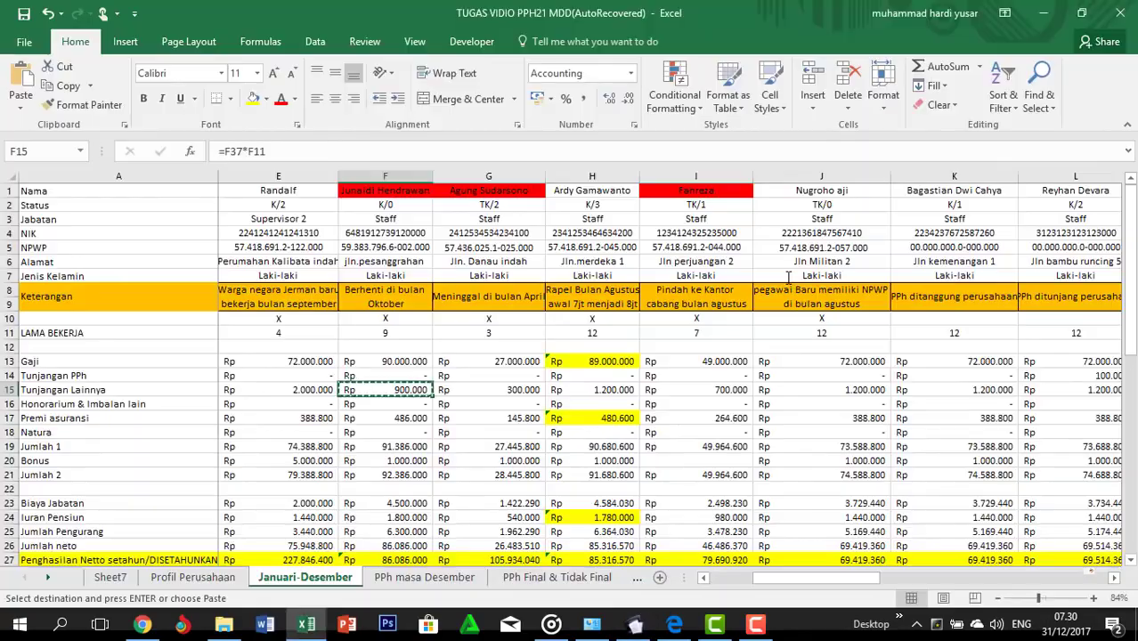
key("Down")
key("Down")
key("ctrl+c")
key("alt+Tab")
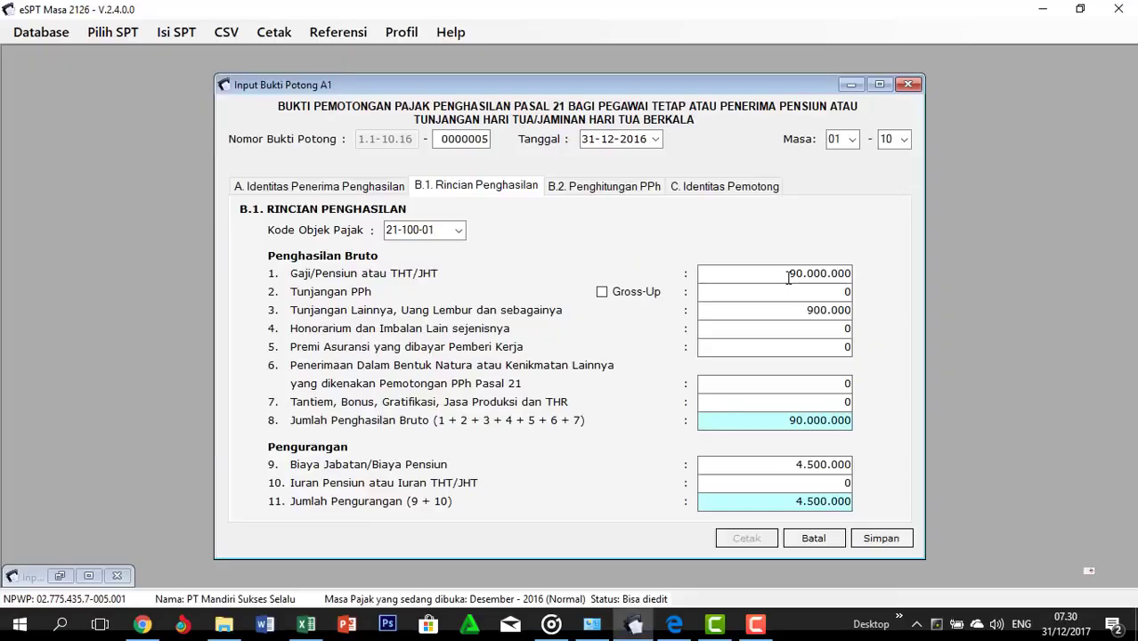
key("Tab")
key("Tab")
key("ctrl+v")
Copy the Bonus amount of 1.000.000 from cell F20 into item 7, Tantiem, Bonus, Gratifikasi, Jasa Produksi dan THR
key("alt+Tab")
key("Down")
key("Down")
key("Down")
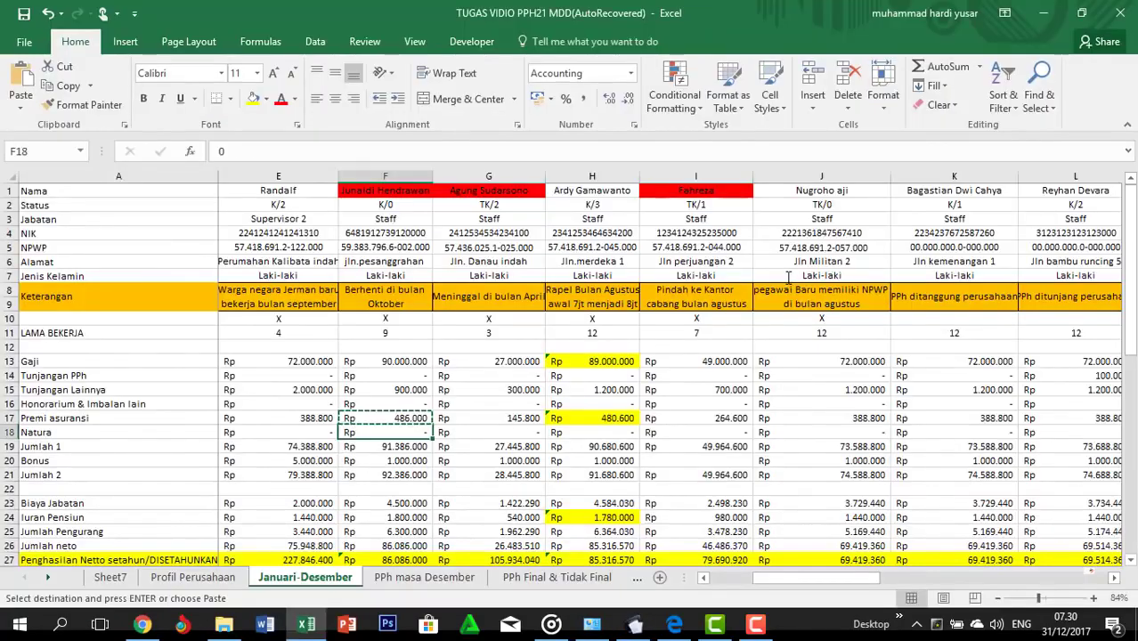
key("ctrl+c")
key("alt+Tab")
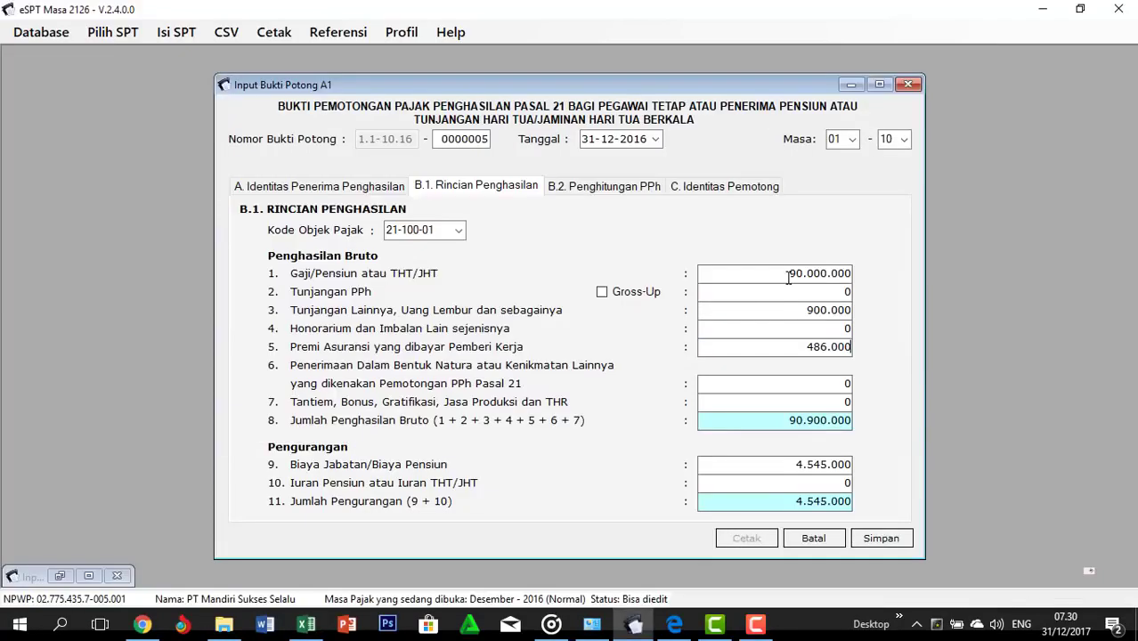
key("Tab")
key("Tab")
key("ctrl+v")
Copy the Iuran Pensiun amount of 1.800.000 from cell F24 into item 10 of the slip's deductions
key("alt+Tab")
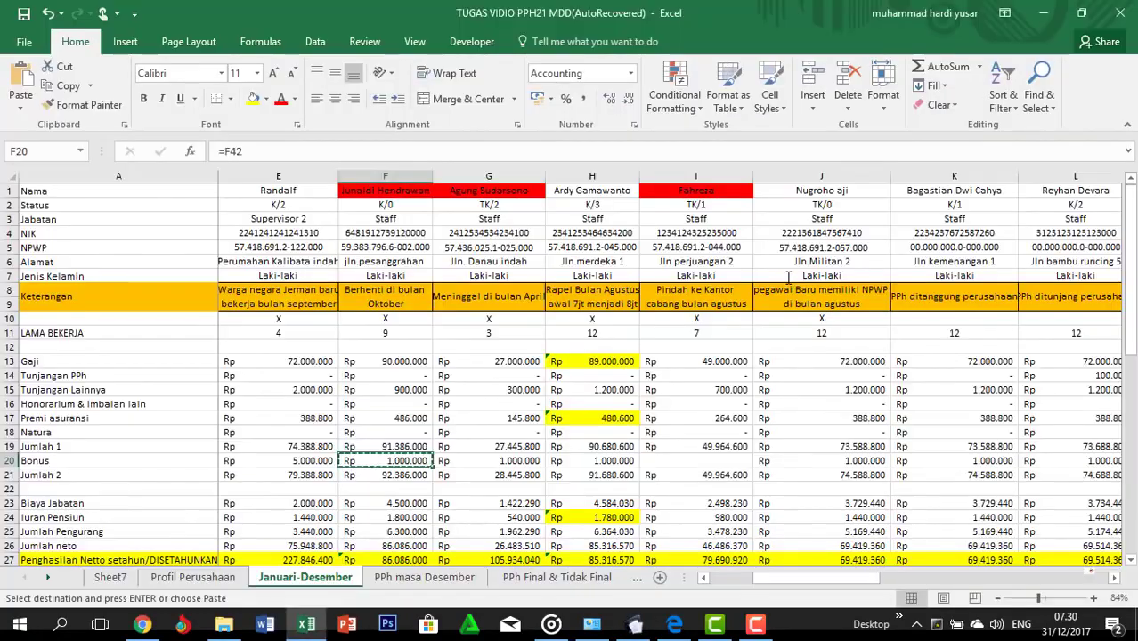
key("Down")
key("Down")
key("Down")
key("Down")
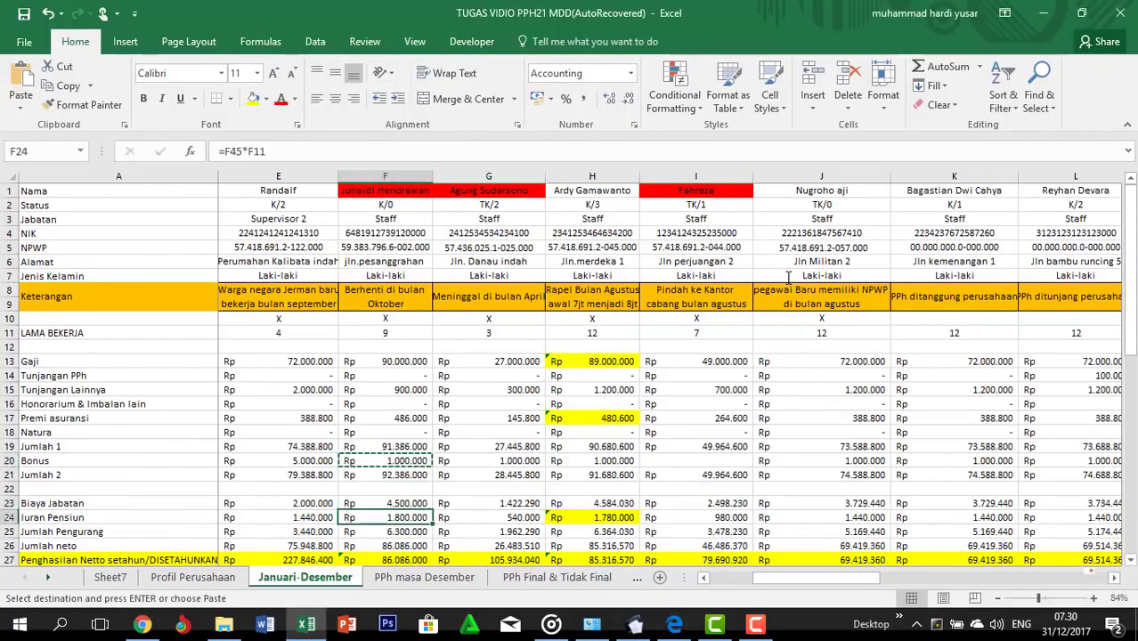
key("ctrl+c")
key("alt+Tab")
key("Tab")
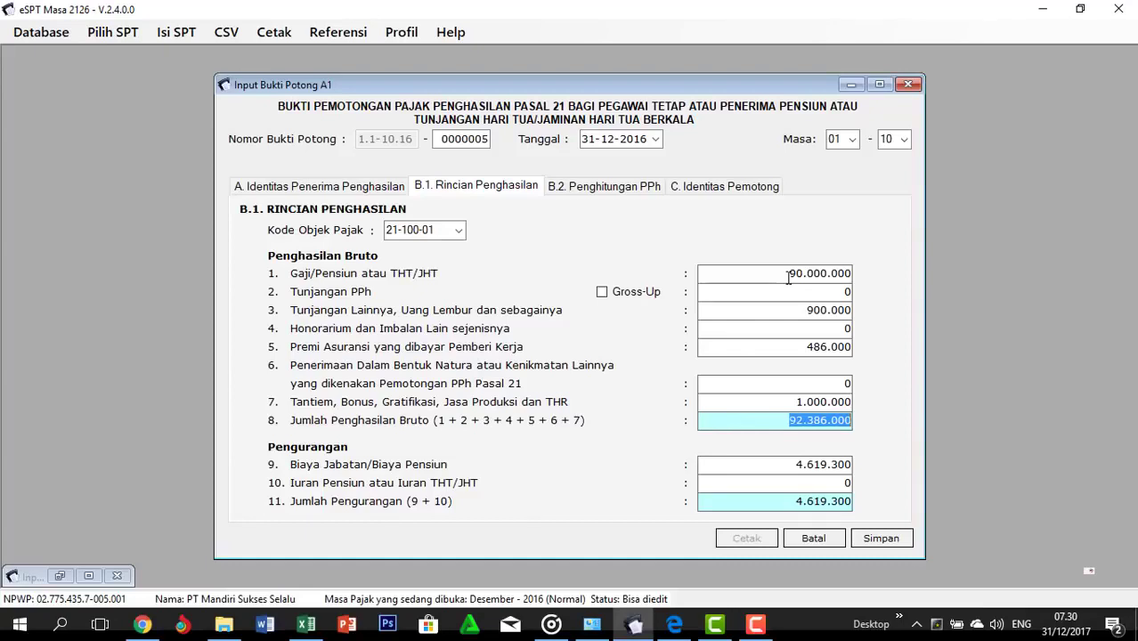
key("Tab")
key("Tab")
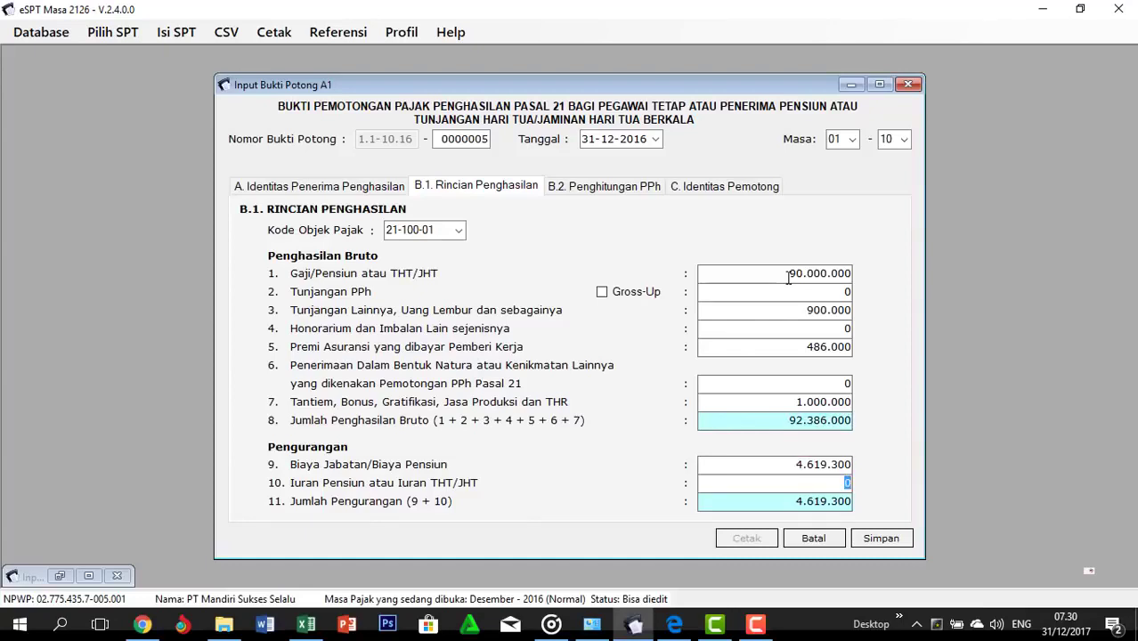
key("ctrl+v")
Compare the slip's B.2 Penghitungan PPh figures with the worksheet's column F results down to the annualized PPh in F31
left_click(584, 194)
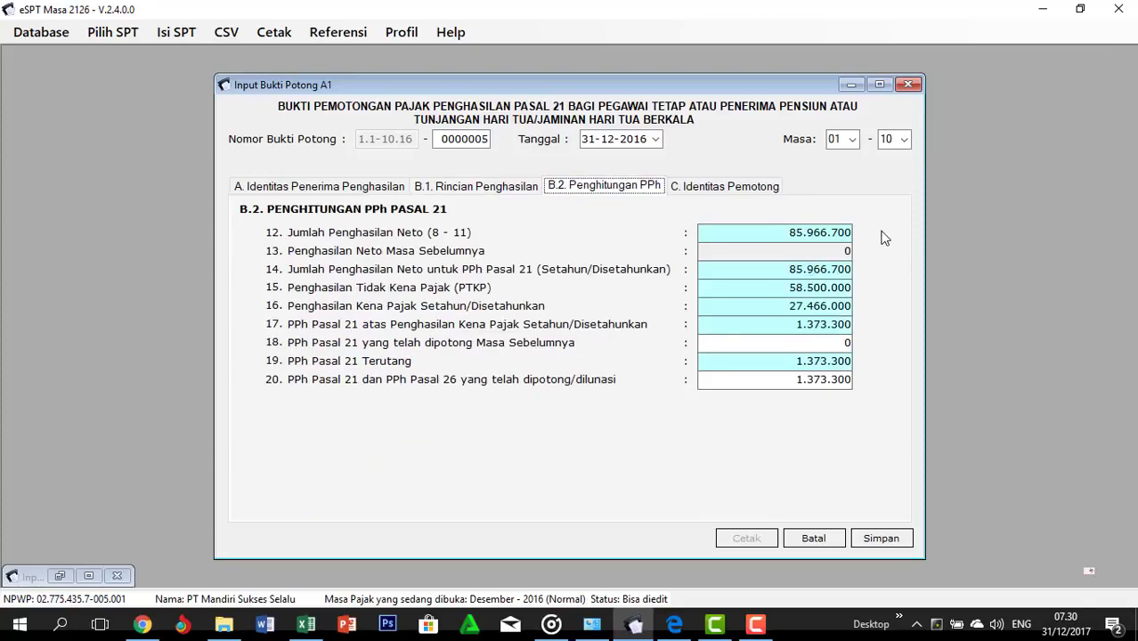
key("alt+Tab")
key("Down")
key("Down")
key("Down")
key("Down")
key("Down")
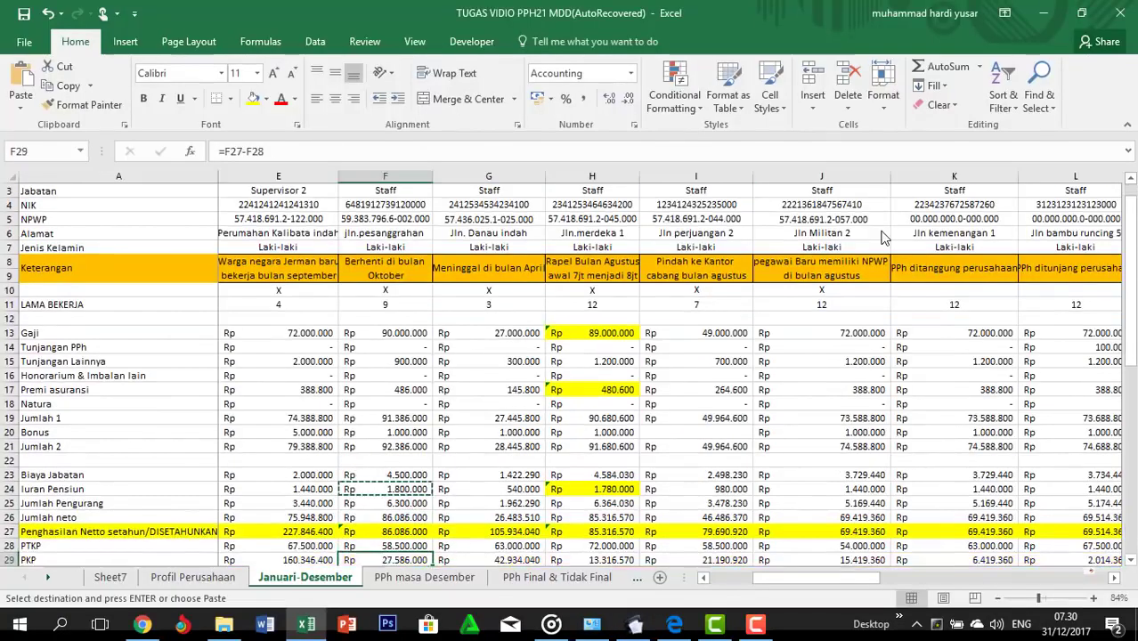
key("Down")
key("Down")
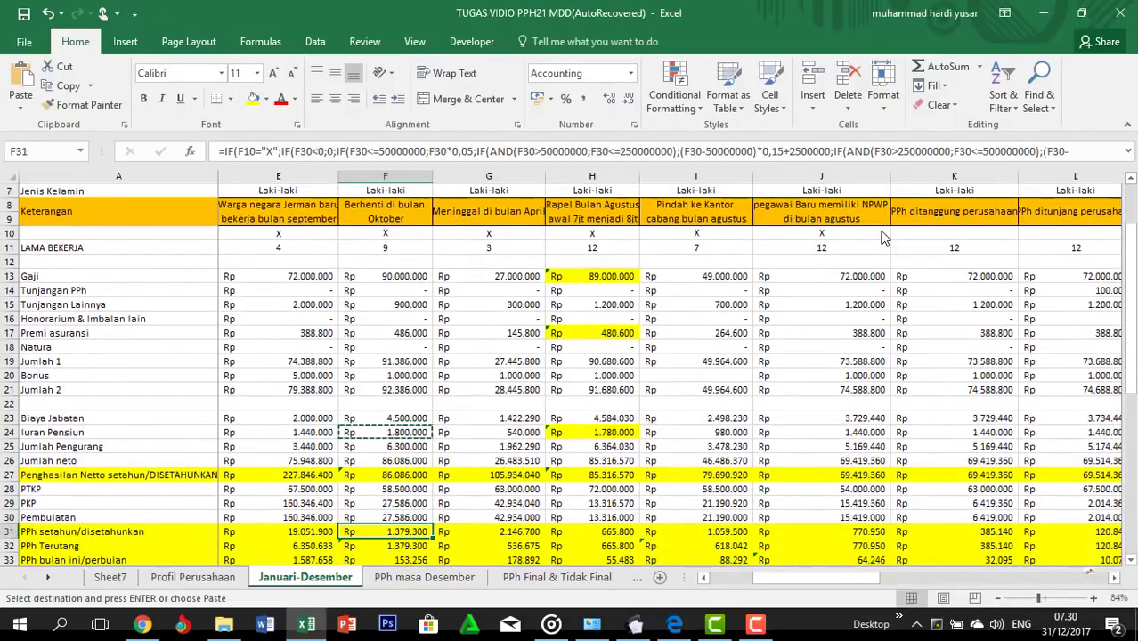
Review section C, Identitas Pemotong, save the current A1 slip, and start recording a new one
key("alt+Tab")
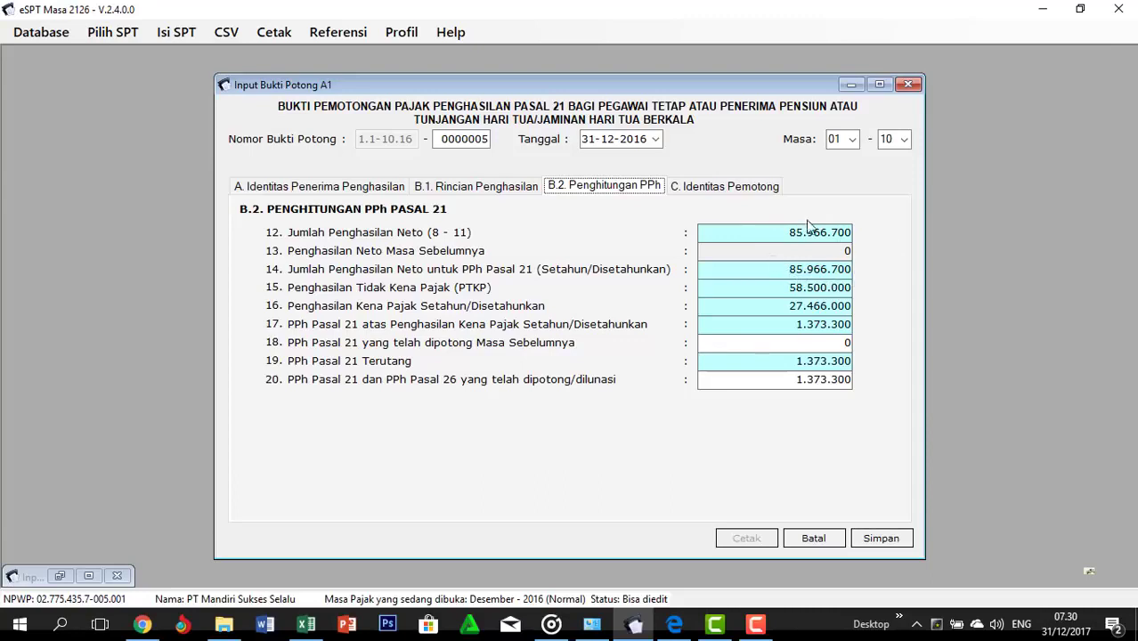
left_click(725, 189)
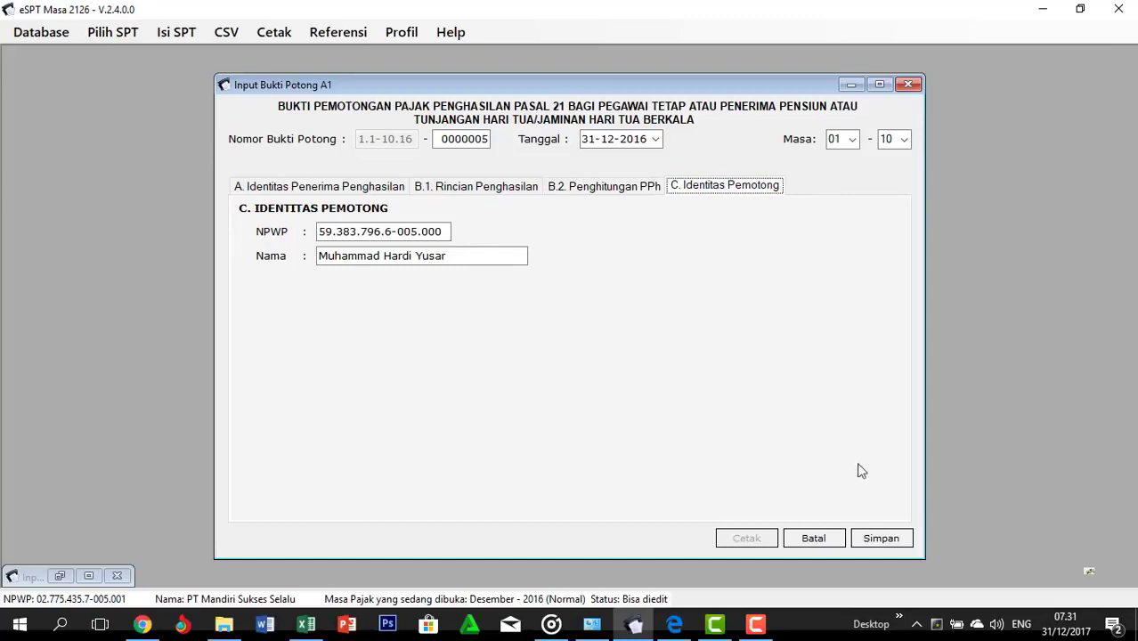
left_click(880, 537)
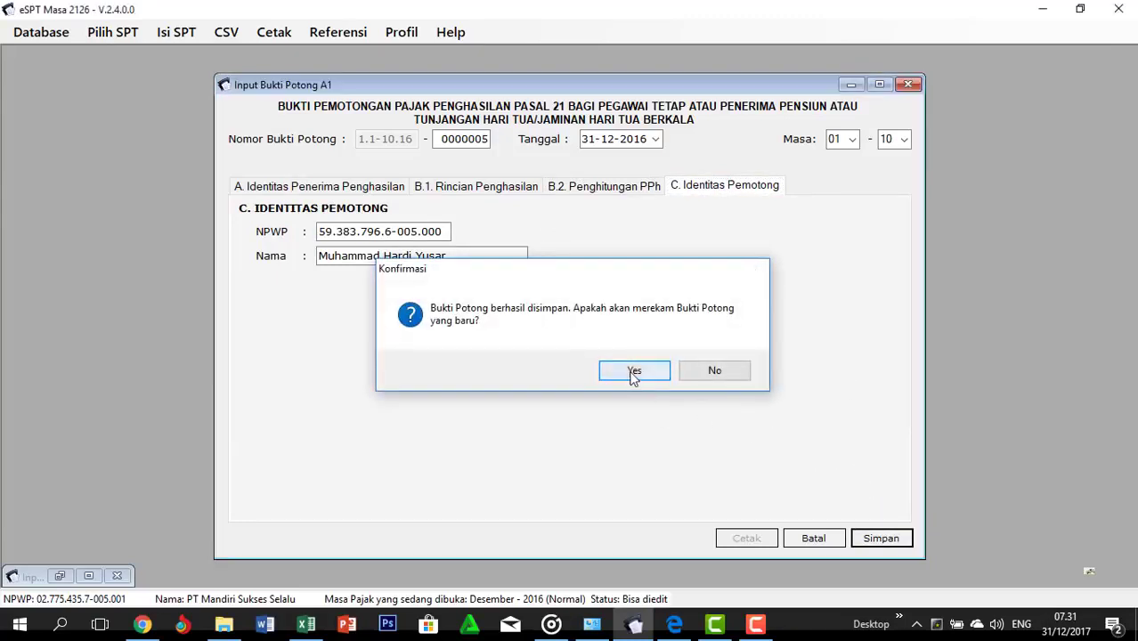
left_click(636, 371)
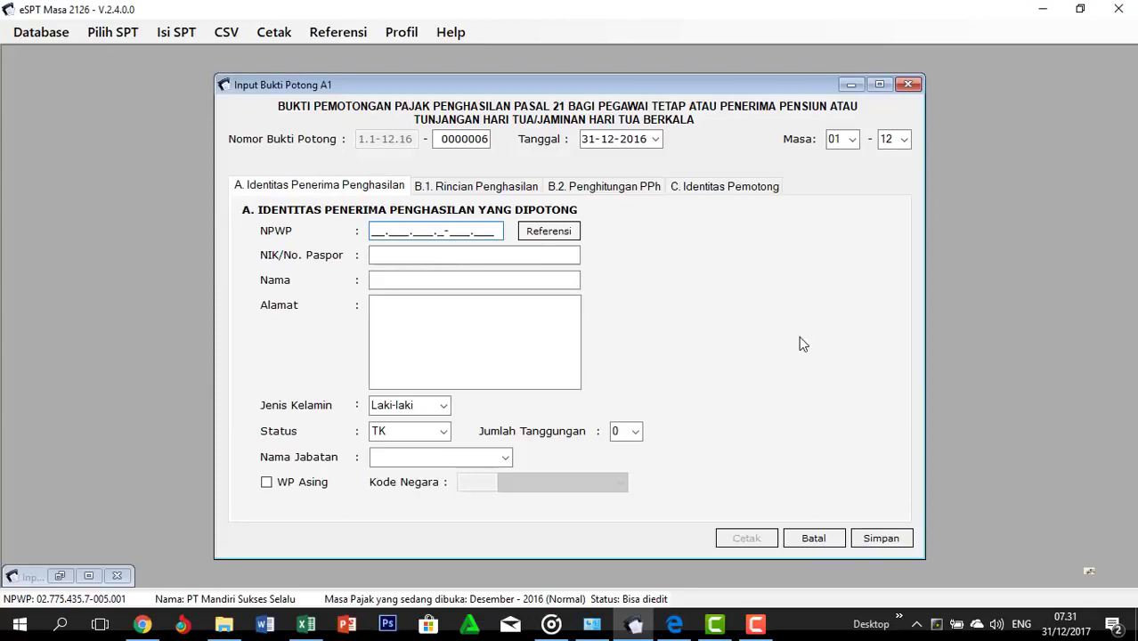
Copy the next employee's tax number from cell G5 of the worksheet into the new slip's NPWP field
key("alt+Tab")
key("Right")
key("Up")
key("Up")
key("Up")
key("Up")
key("Up")
key("Up")
key("Up")
key("Up")
key("Up")
key("Up")
key("Up")
key("Up")
key("Up")
key("Up")
key("Up")
key("Up")
key("Up")
key("Up")
key("Up")
key("Up")
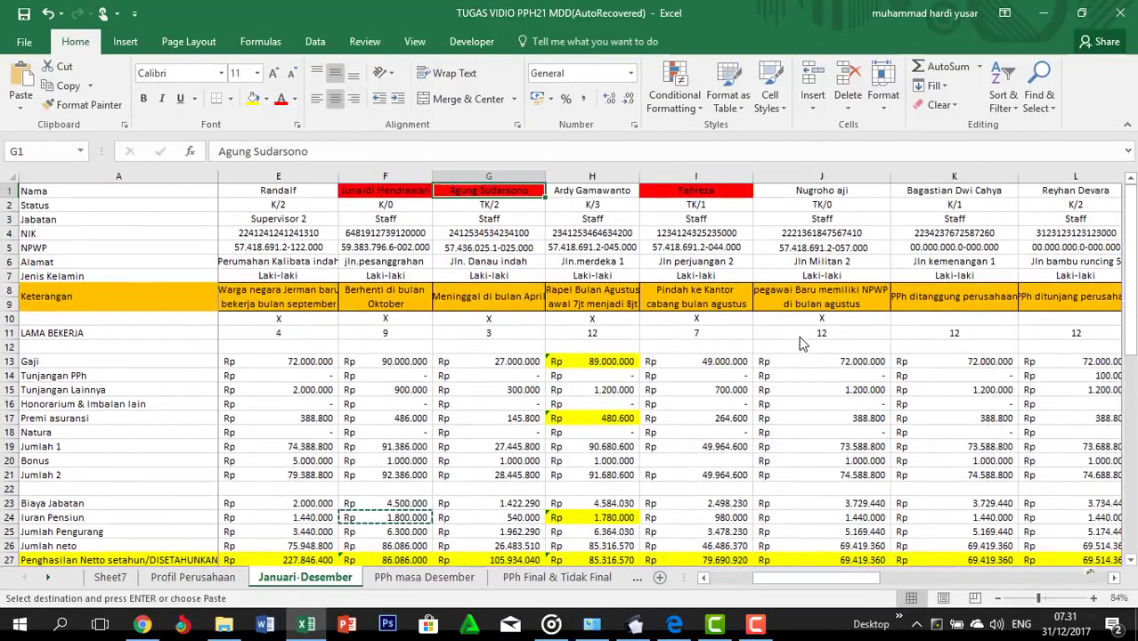
key("ctrl+c")
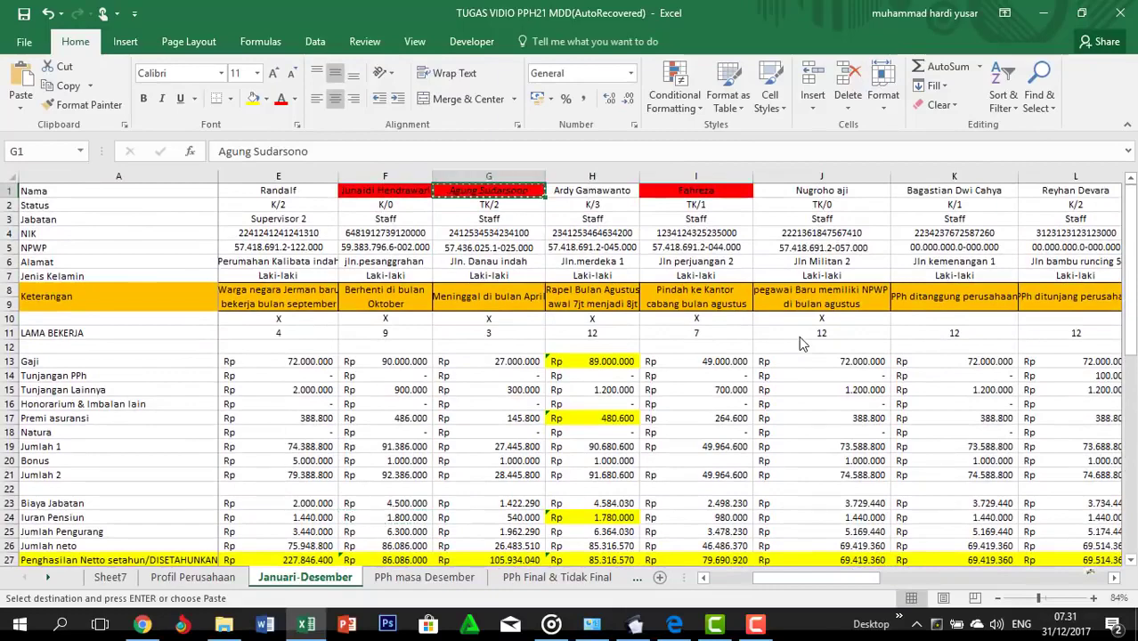
key("alt+Tab")
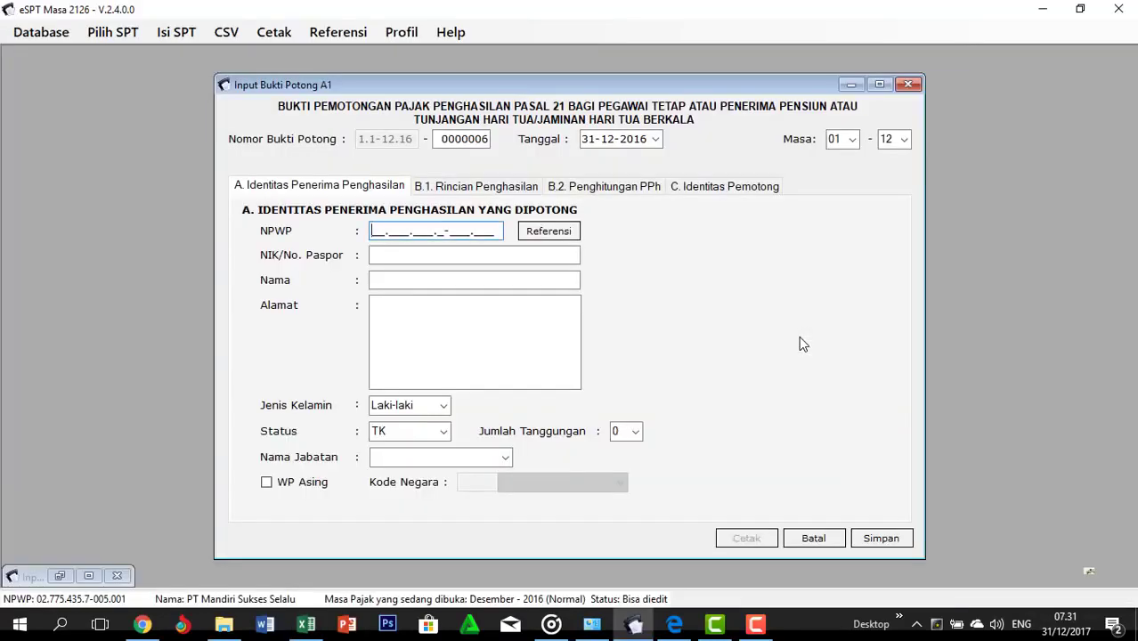
key("alt+Tab")
key("Down")
key("Down")
key("Down")
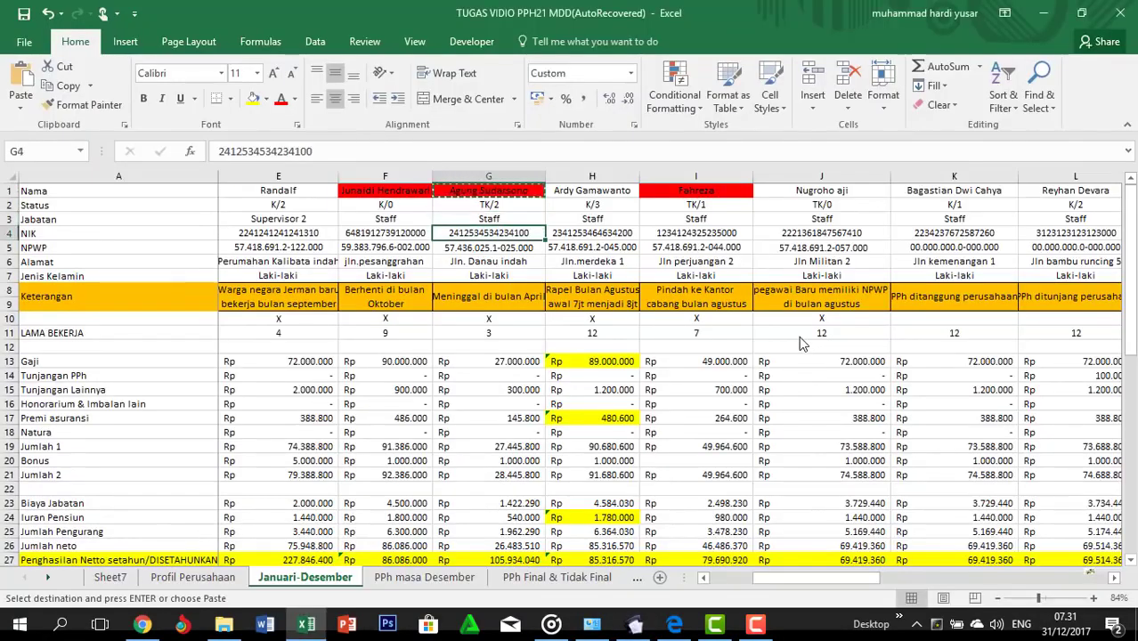
key("Down")
key("ctrl+c")
key("alt+Tab")
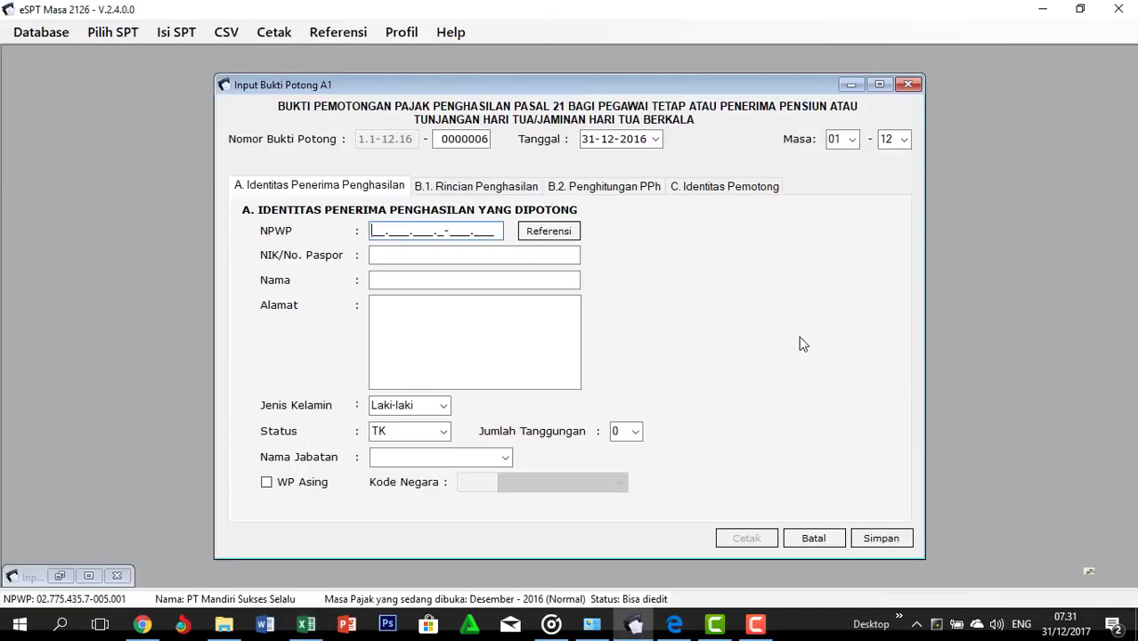
key("ctrl+v")
Copy the employee's identity number from cell G4 into the slip's NIK/No. Paspor field
key("alt+Tab")
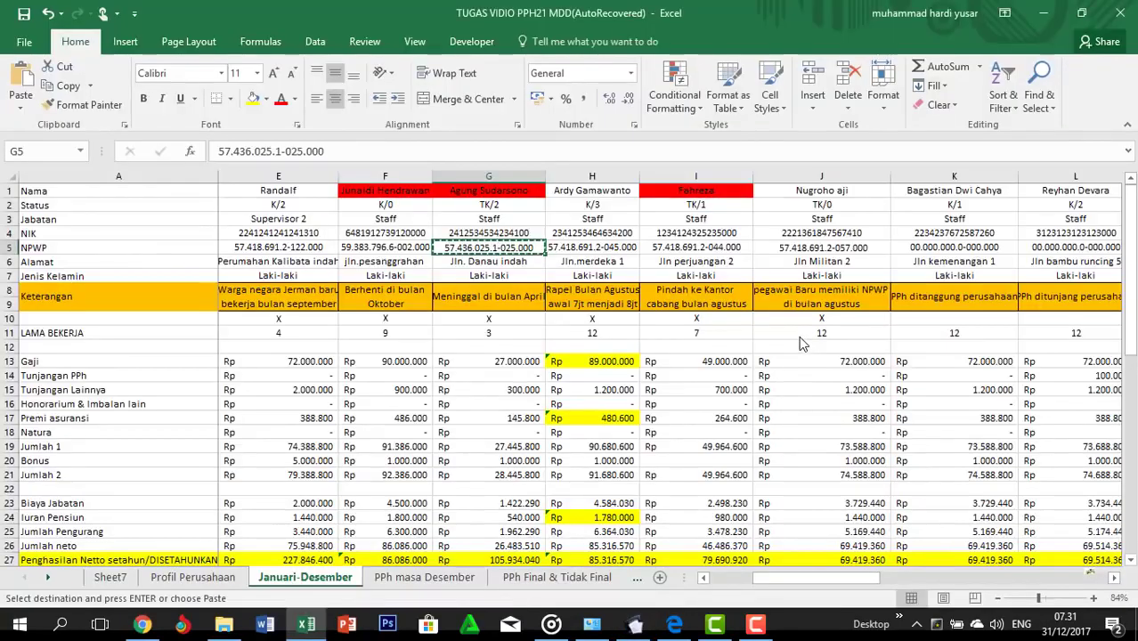
key("Up")
key("ctrl+c")
key("alt+Tab")
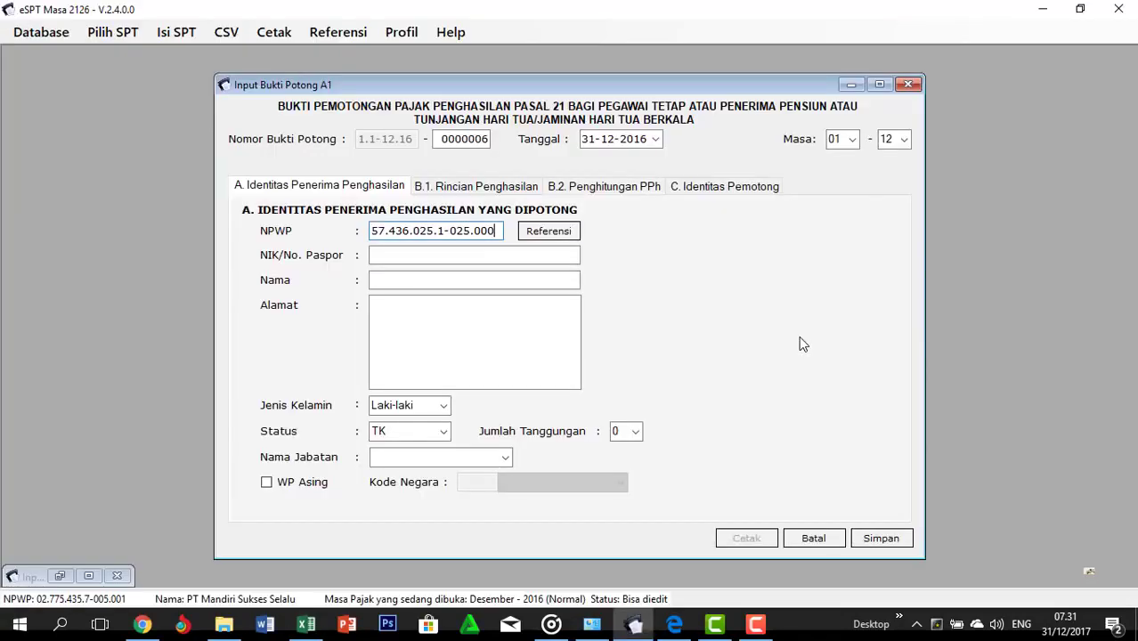
key("Tab")
key("Tab")
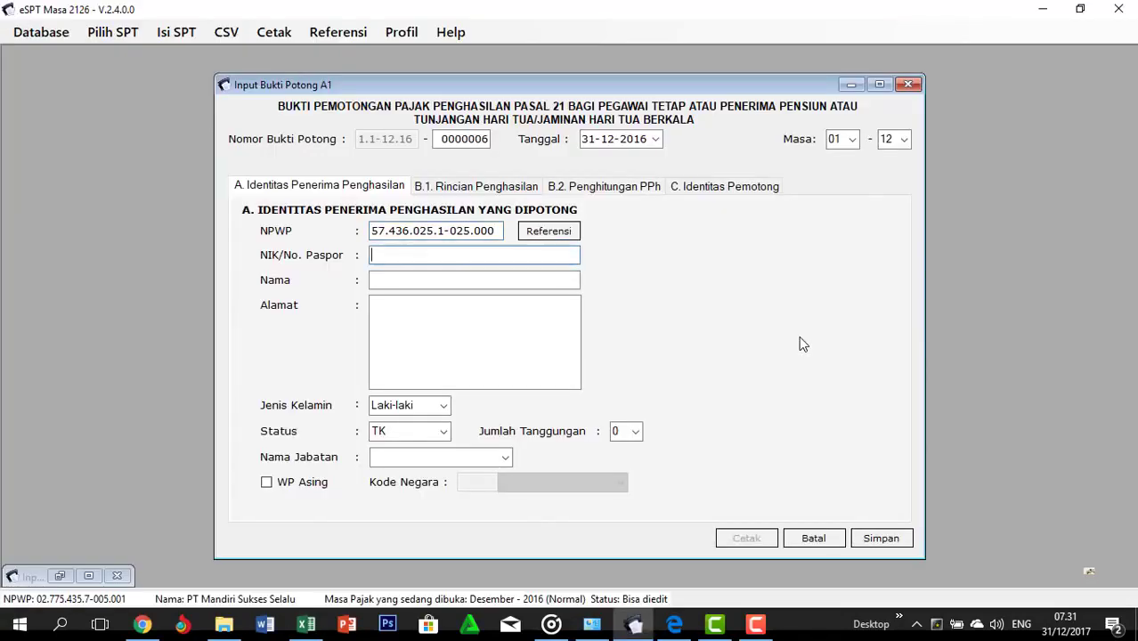
key("ctrl+v")
Copy the employee's full name from cell G1 into the slip's Nama field
key("alt+Tab")
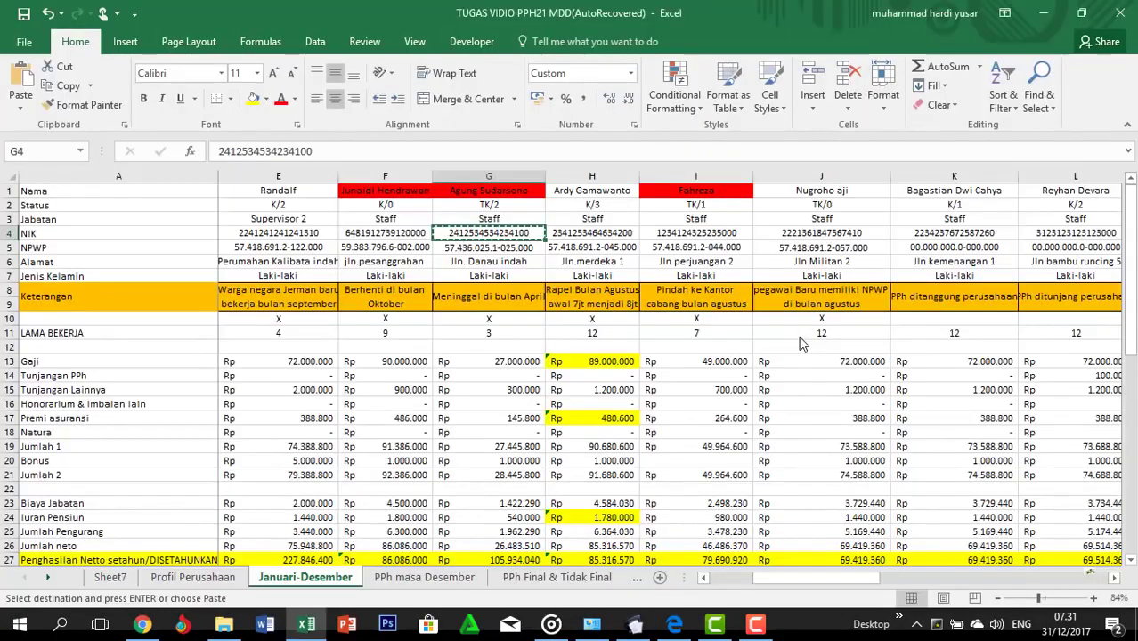
key("Up")
key("Up")
key("Up")
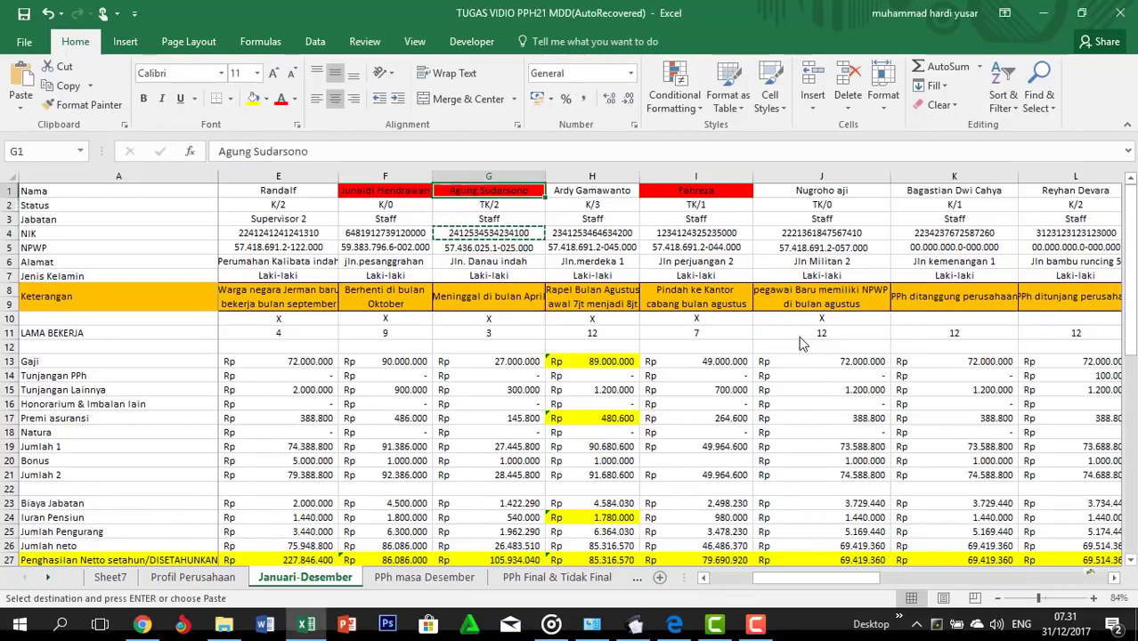
key("ctrl+c")
key("alt+Tab")
key("Tab")
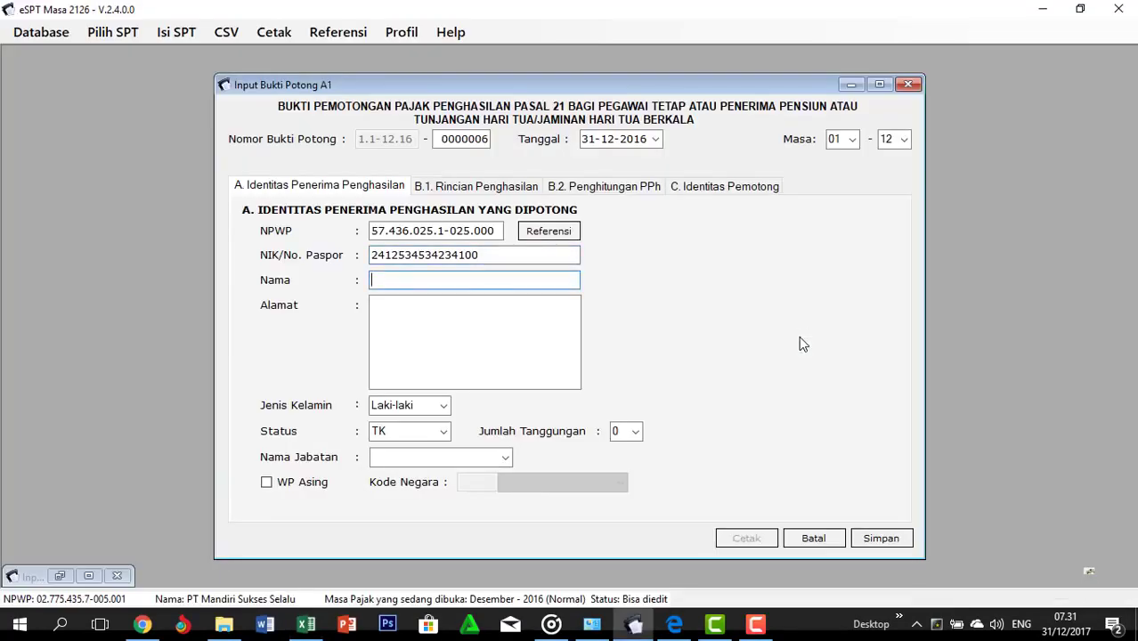
key("ctrl+v")
Copy the employee's address from cell G6 into the slip's Alamat field
key("alt+Tab")
key("Down")
key("Down")
key("Down")
key("Down")
key("Down")
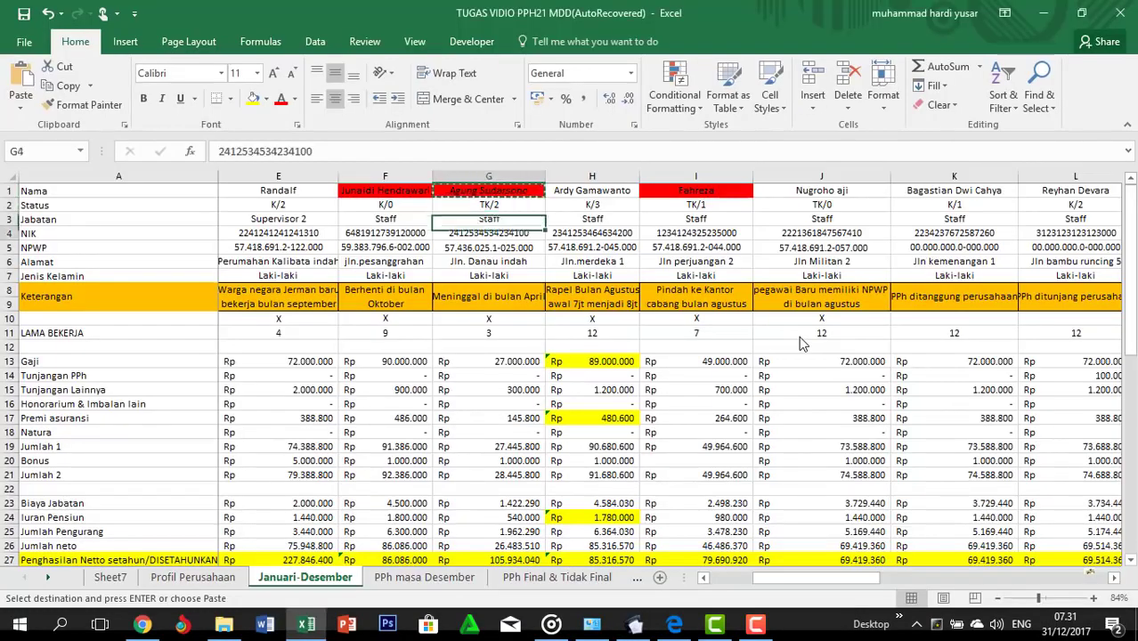
key("ctrl+c")
key("alt+Tab")
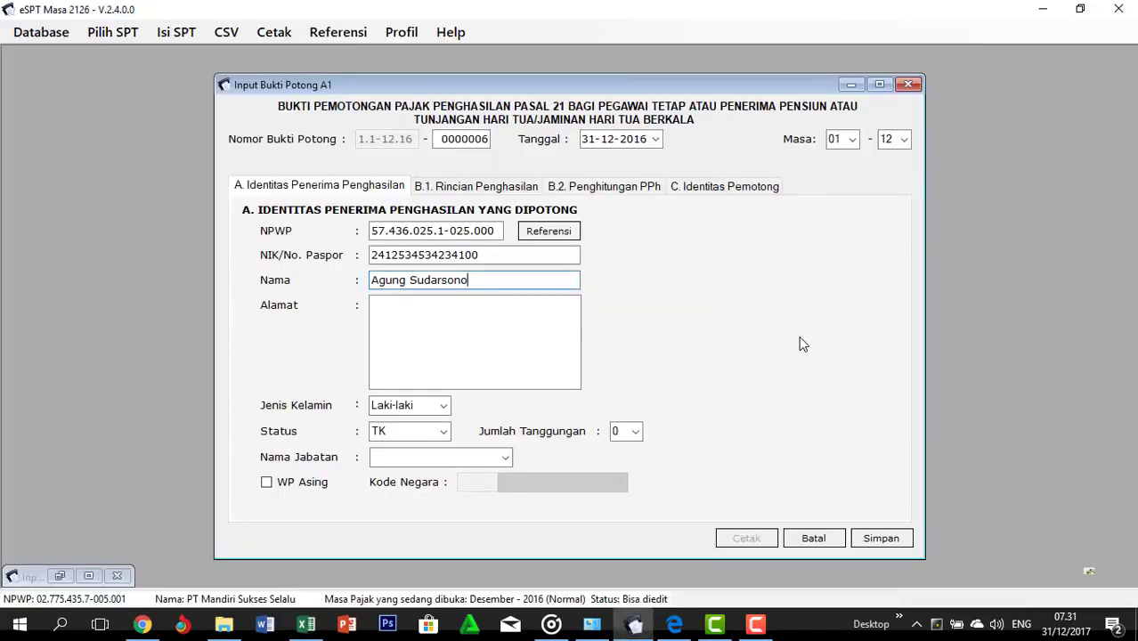
key("Tab")
key("ctrl+v")
Check the employee's status in worksheet column G and set Jumlah Tanggungan to 2
key("alt+Tab")
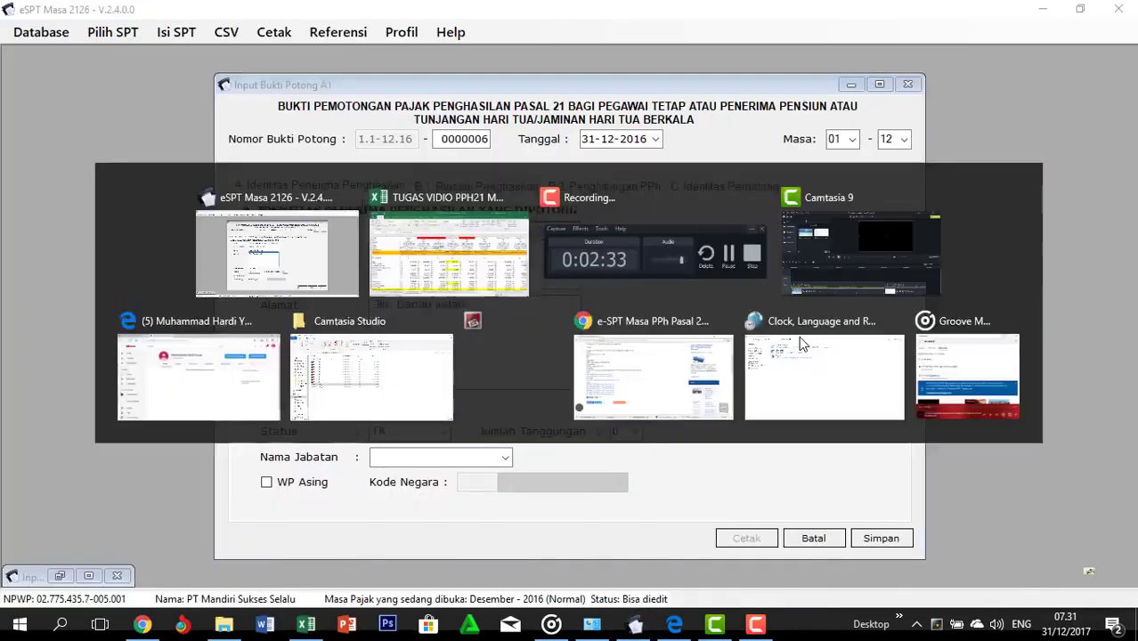
key("Up")
key("Up")
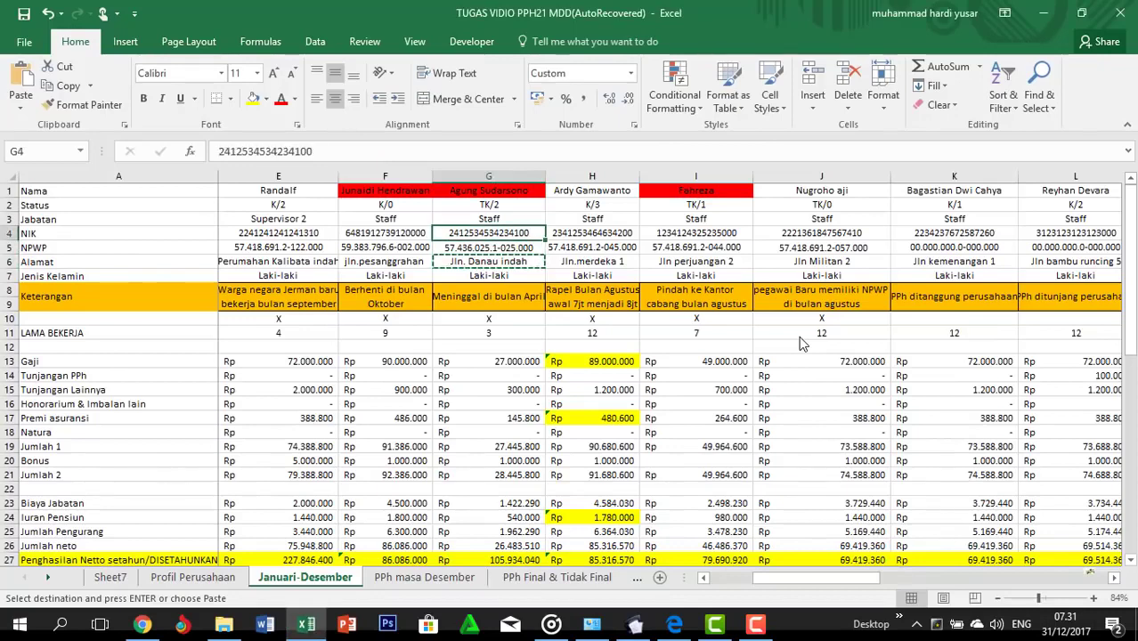
key("alt+Tab")
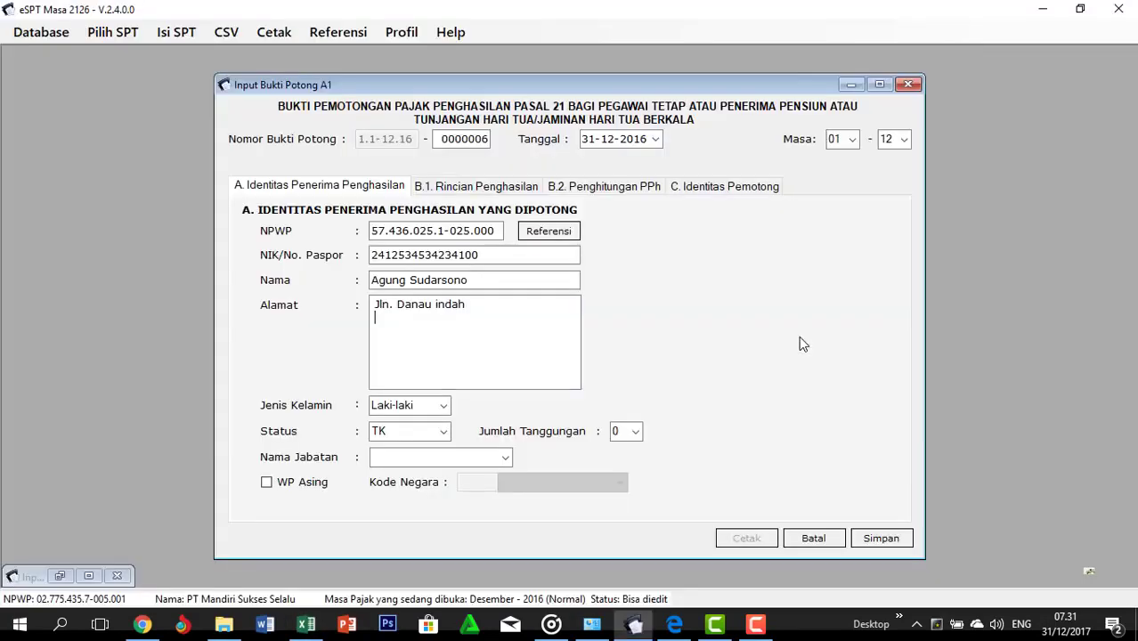
left_click(637, 434)
left_click(625, 473)
Copy the Jabatan entry Staff from cell G3 into the slip's Nama Jabatan field
key("alt+Tab")
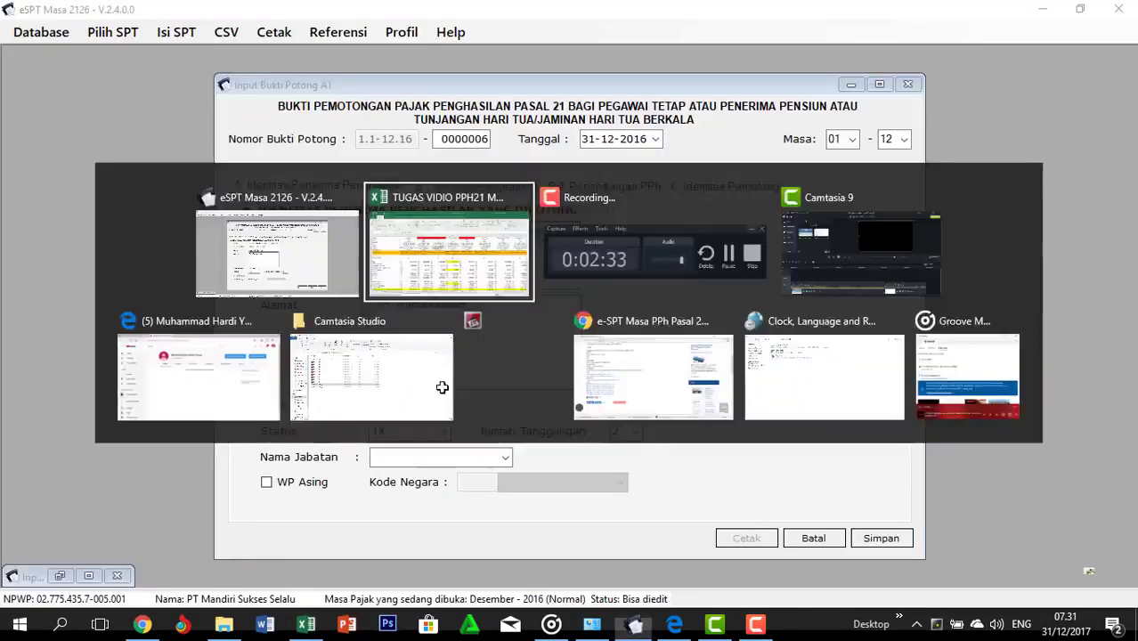
left_click(503, 217)
key("ctrl+c")
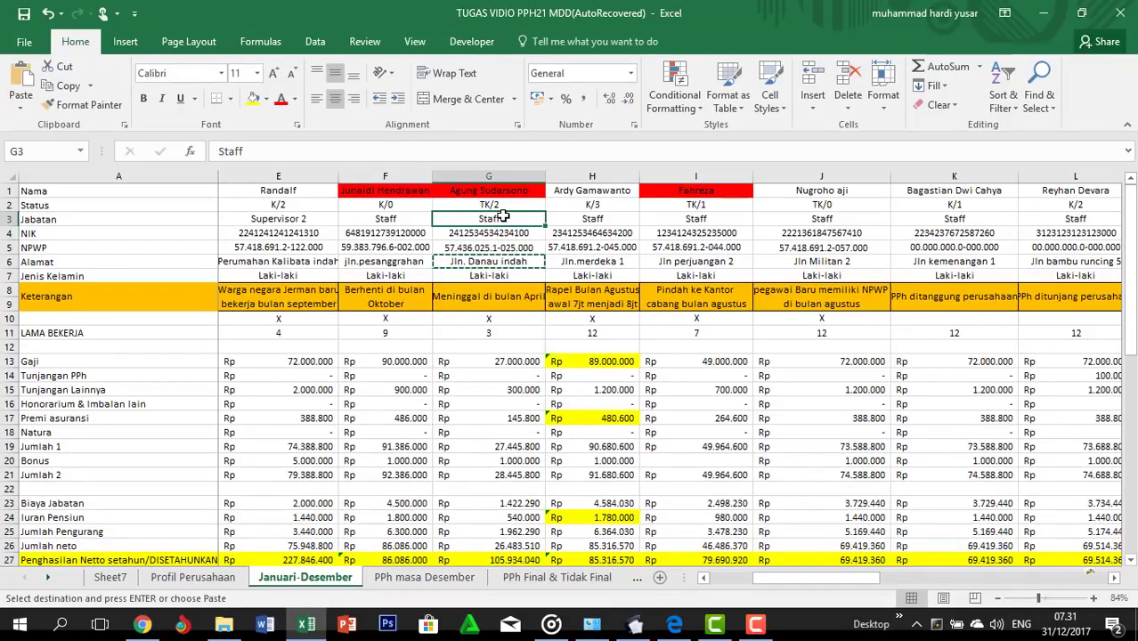
key("alt")
key("alt+Tab")
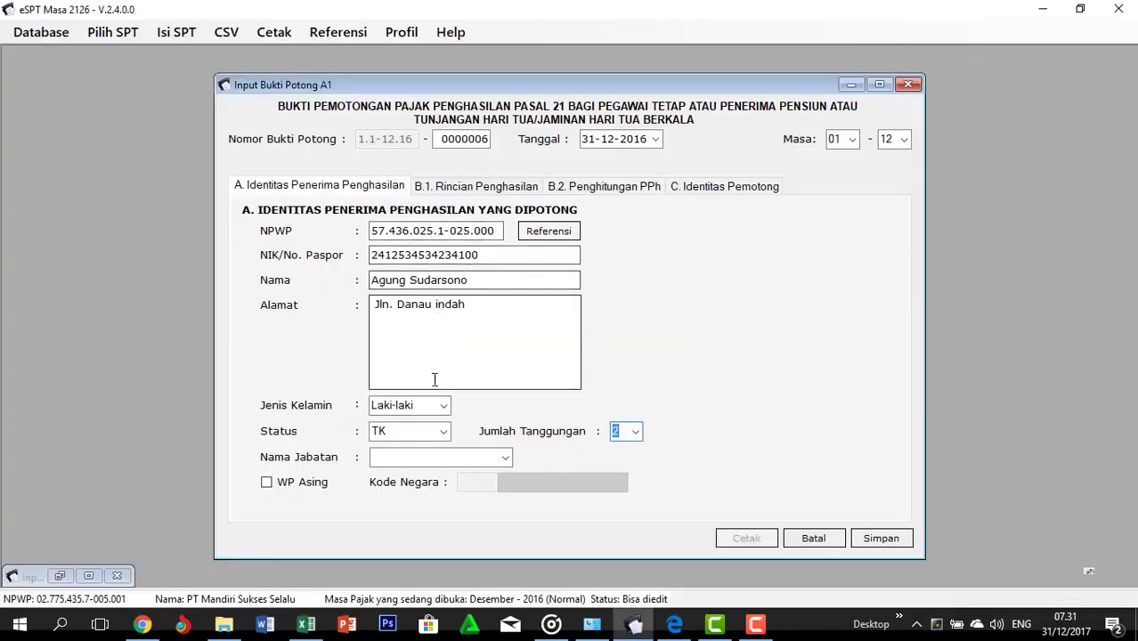
left_click(421, 455)
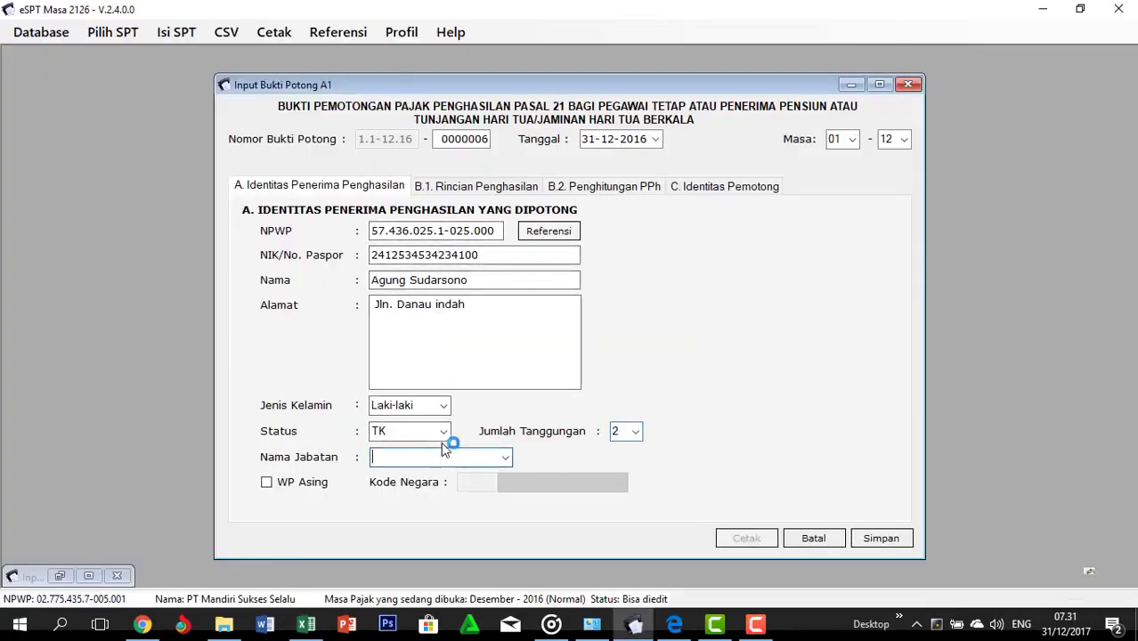
key("ctrl+v")
Set the slip's ending Masa to 03 and confirm the status of the employee who worked less than a full year
key("alt+Tab")
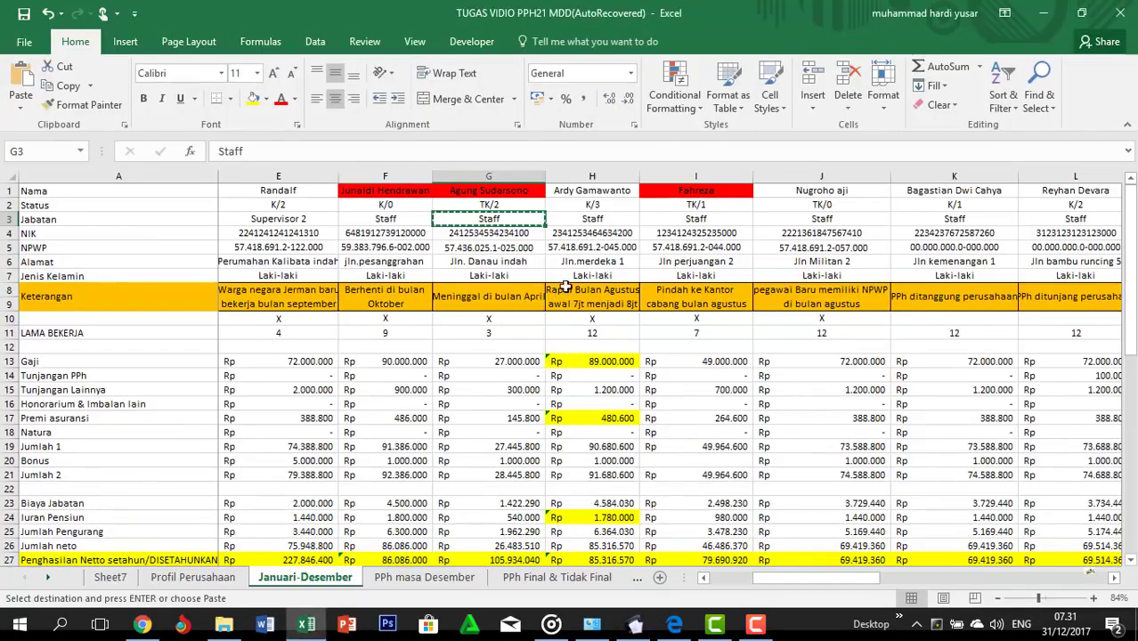
key("alt+Tab")
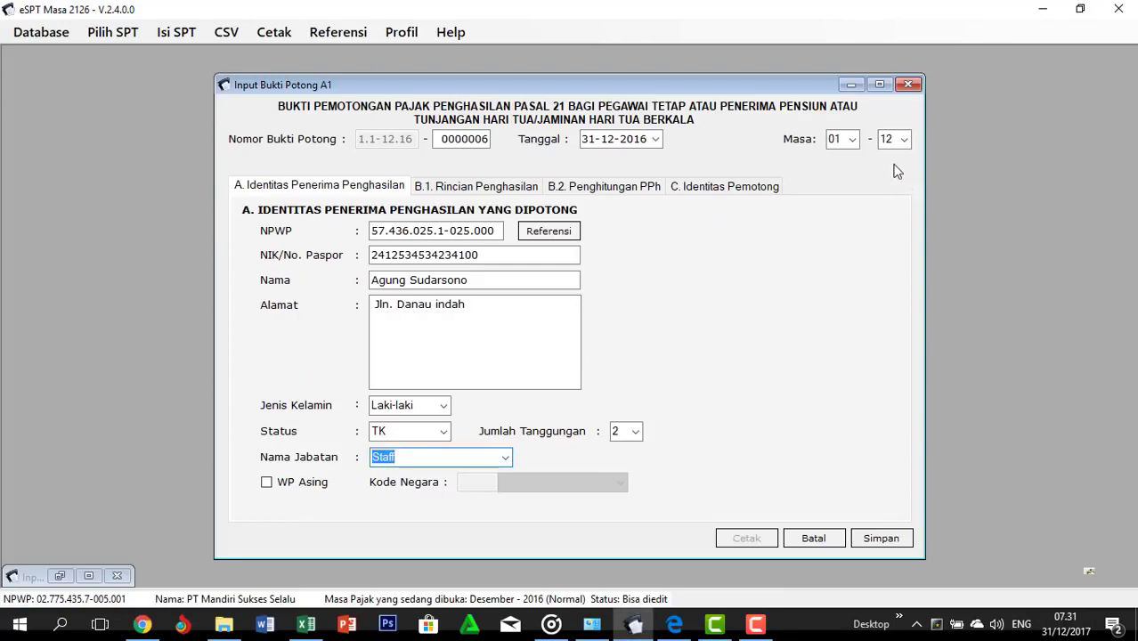
left_click(904, 139)
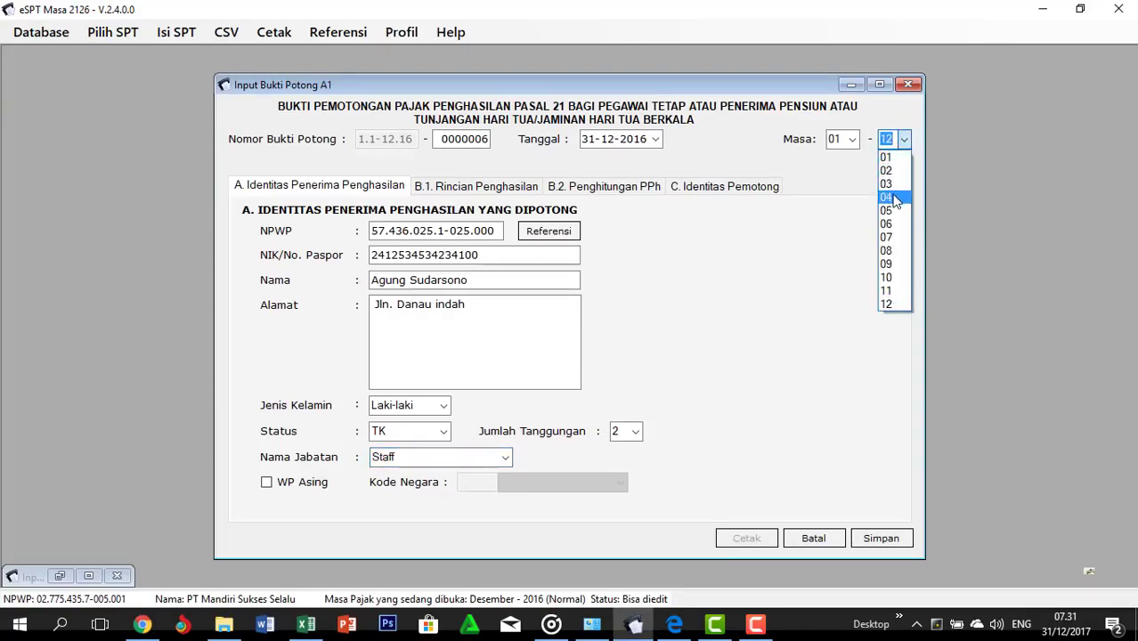
left_click(887, 184)
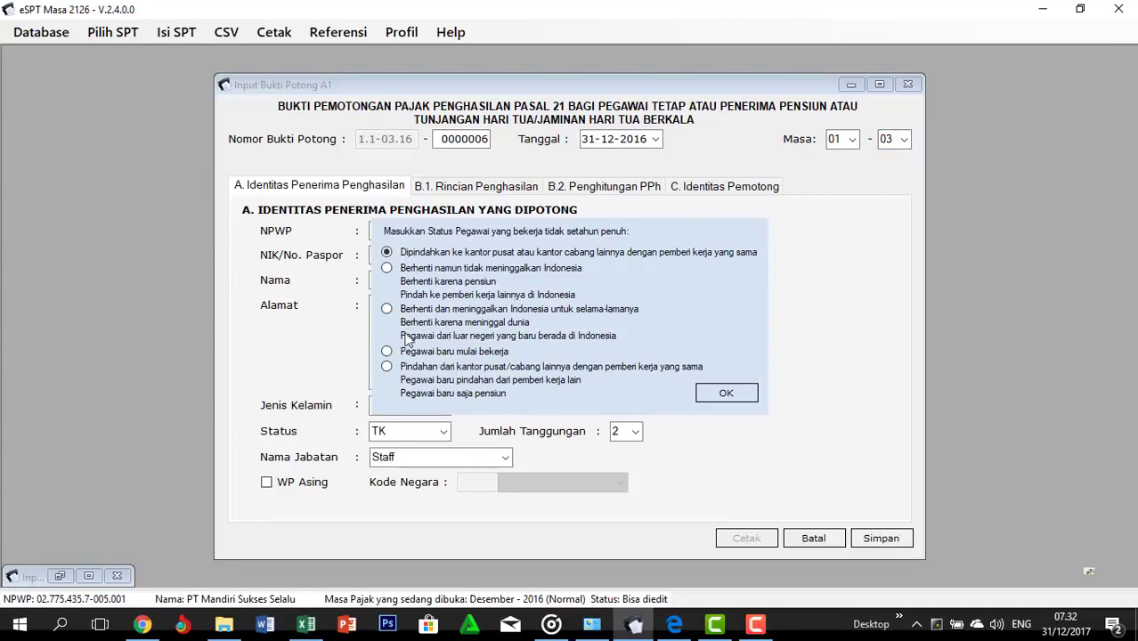
left_click(727, 392)
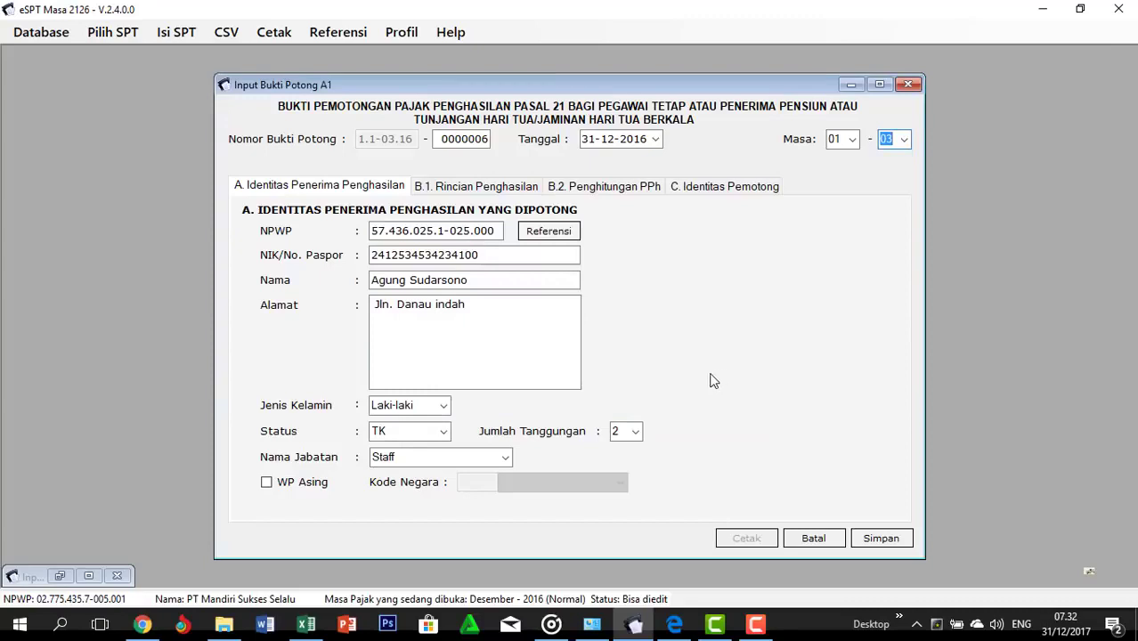
Copy the Gaji amount of 27.000.000 from cell G13 into item 1, Gaji/Pensiun atau THT/JHT, in section B.1
left_click(489, 187)
key("alt+Tab")
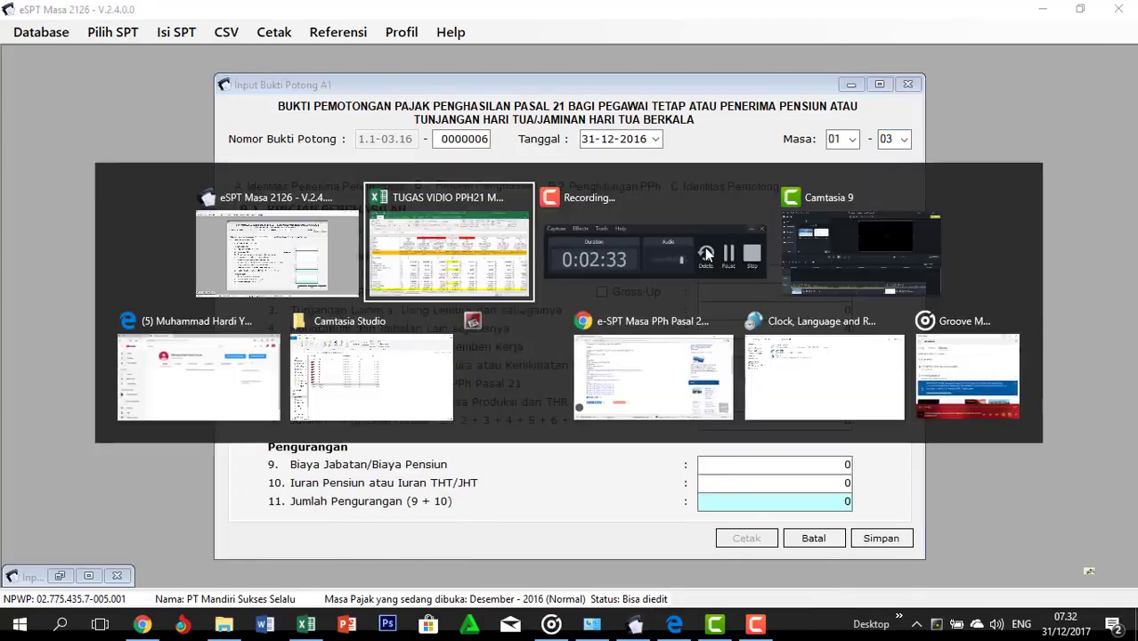
left_click(530, 361)
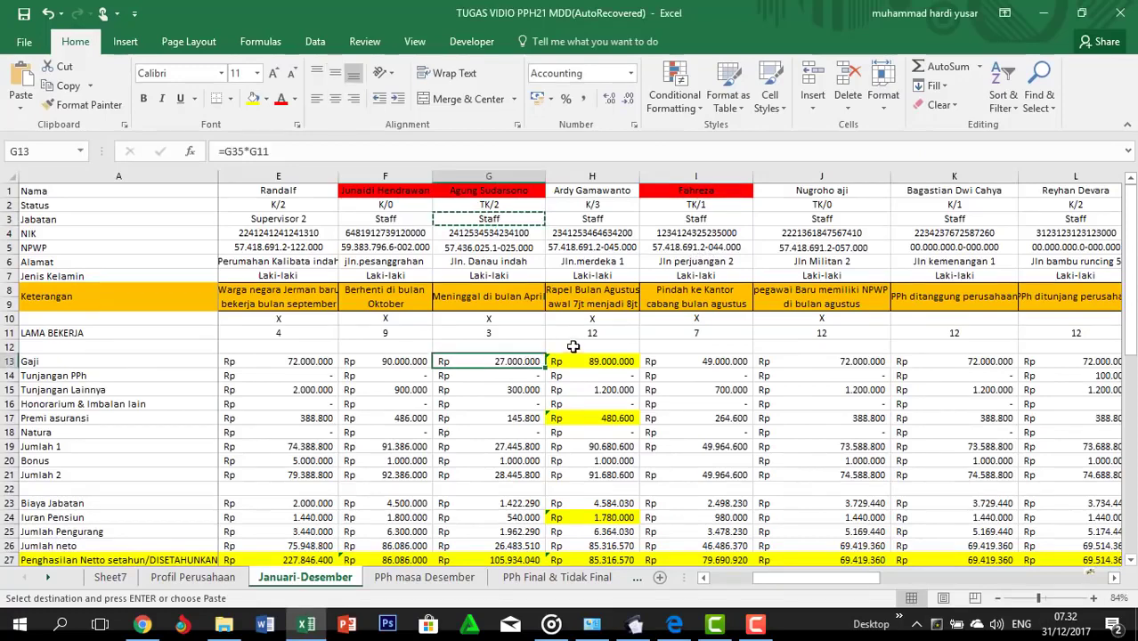
key("ctrl+c")
key("alt+Tab")
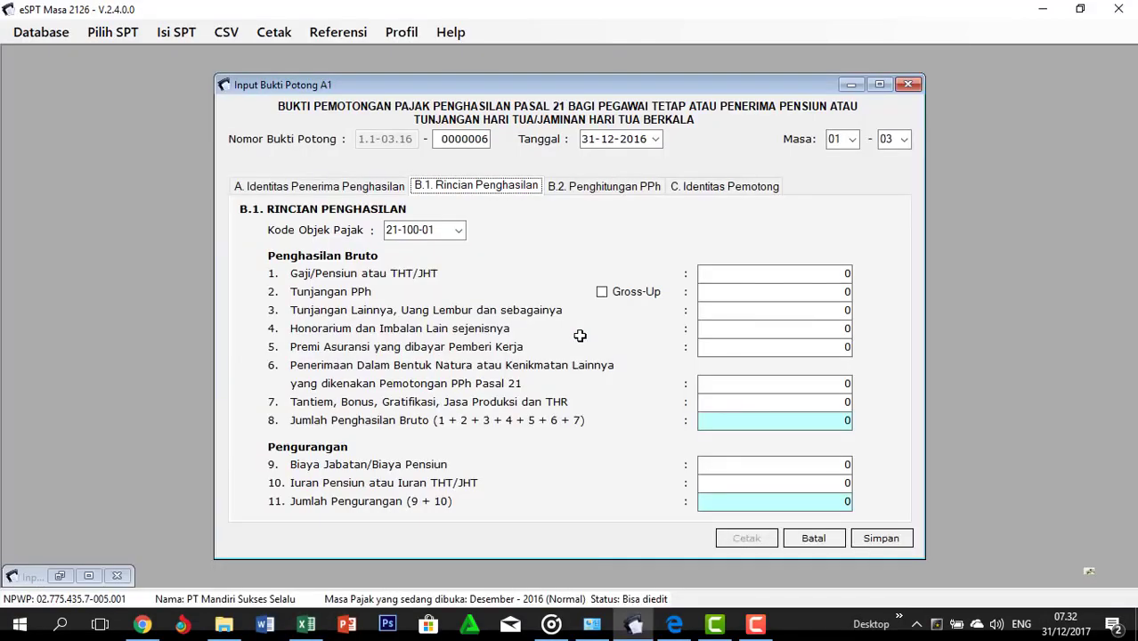
left_click(761, 272)
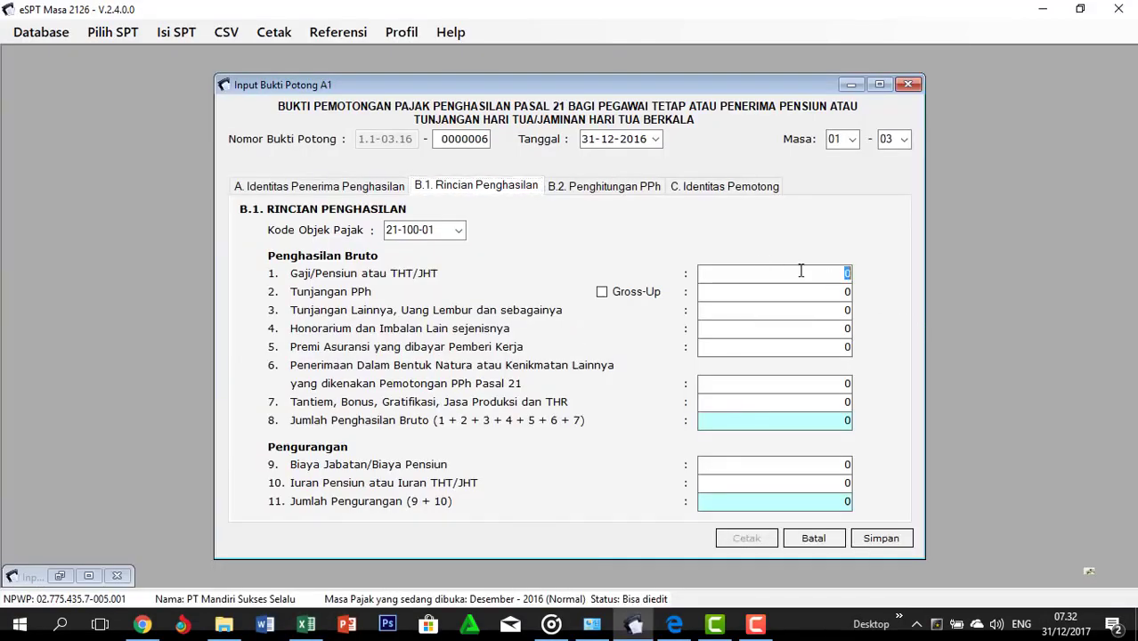
key("ctrl+v")
Copy the Tunjangan Lainnya amount of 300.000 from worksheet cell G15 into item 3 of section B.1
key("alt+Tab")
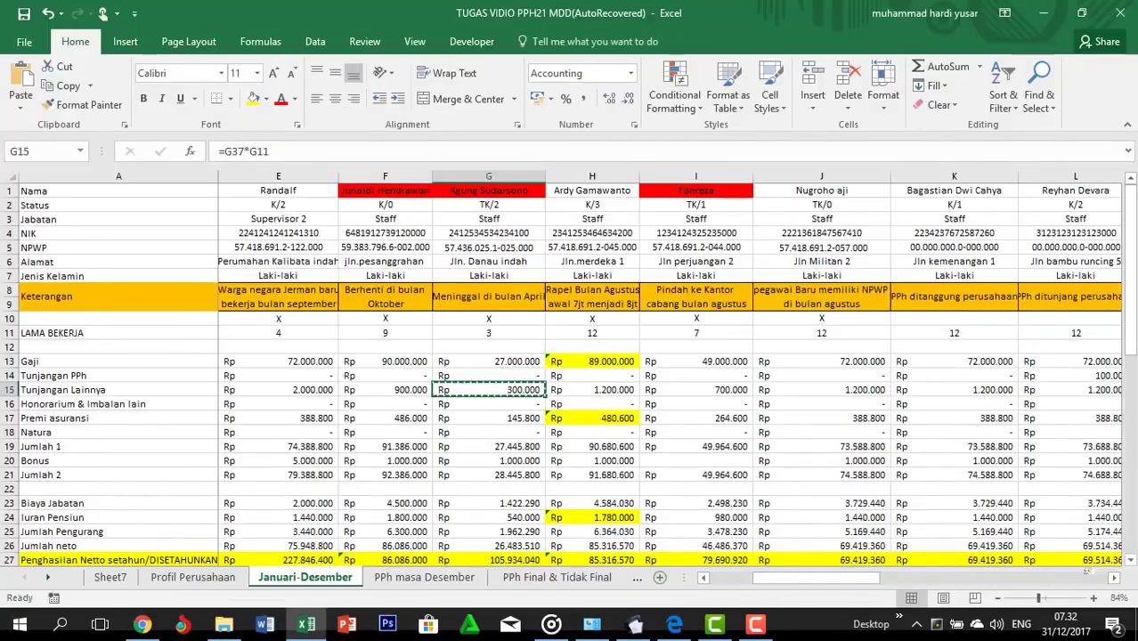
key("alt+Tab")
key("Tab")
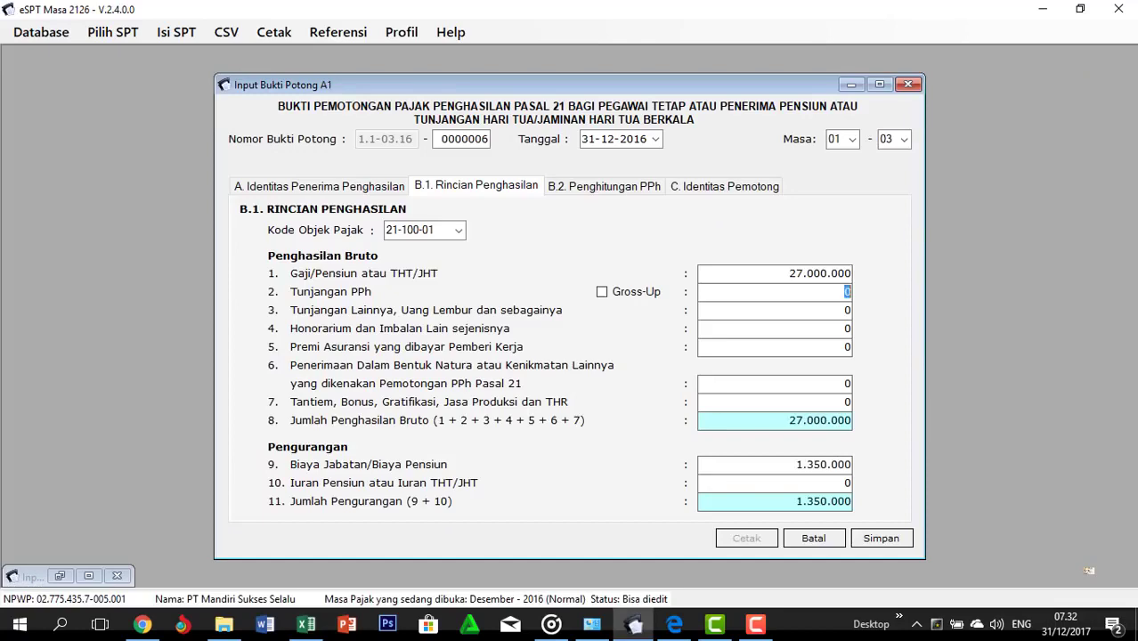
key("Tab")
key("ctrl+v")
Copy the Premi asuransi amount of 145.800 from cell G17 into item 5, Premi Asuransi yang dibayar Pemberi Kerja
key("alt+Tab")
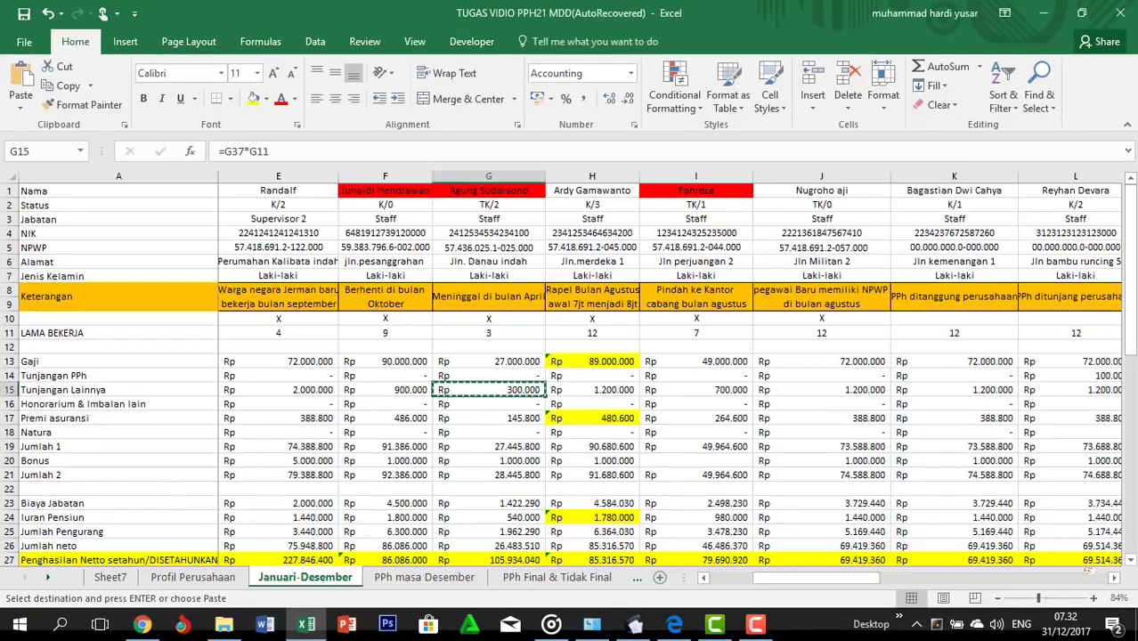
key("Down")
key("Down")
key("ctrl+c")
key("alt+Tab")
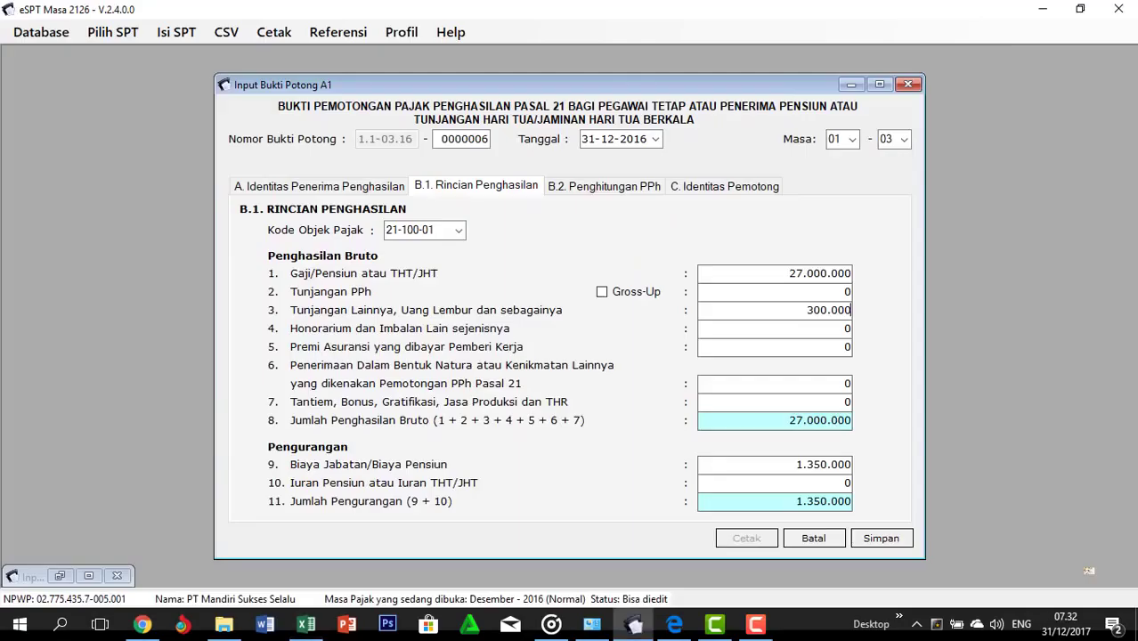
key("Tab")
key("ctrl+v")
Copy the Bonus amount of 1.000.000 from cell G20 into item 7, Tantiem, Bonus, Gratifikasi, Jasa Produksi dan THR
key("alt+Tab")
key("Down")
key("Down")
key("Down")
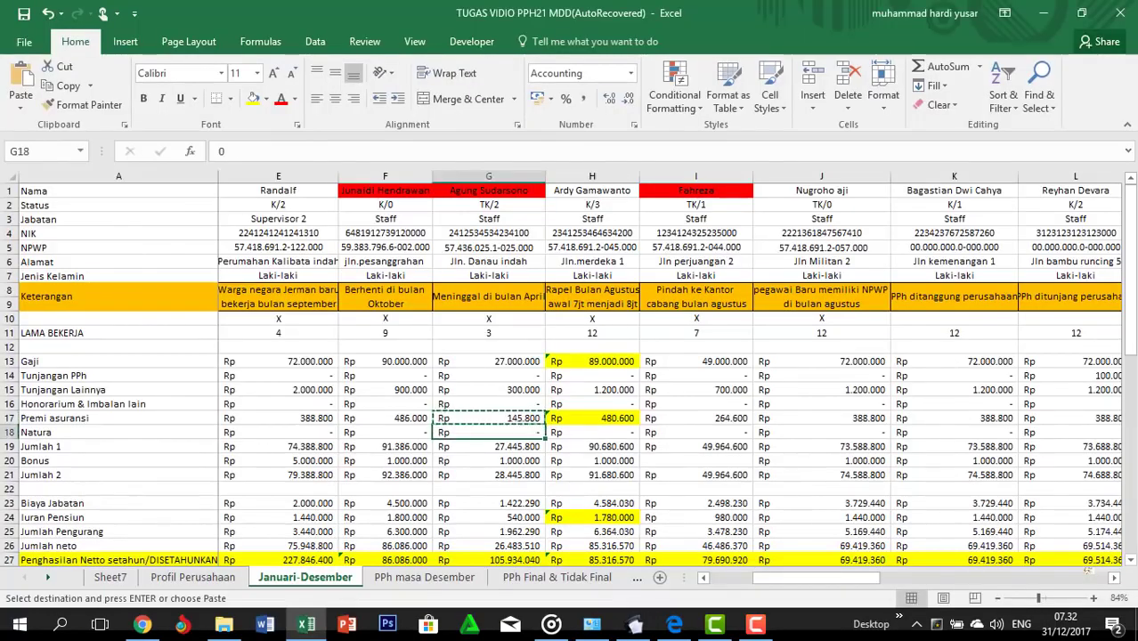
key("ctrl+c")
key("alt+Tab")
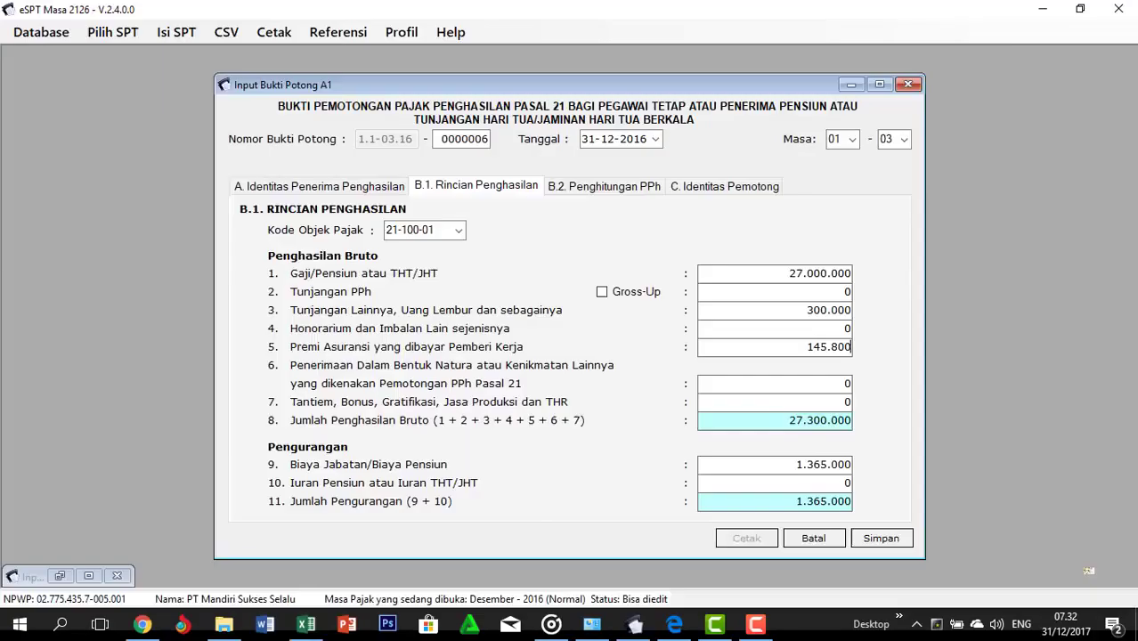
key("Tab")
key("Tab")
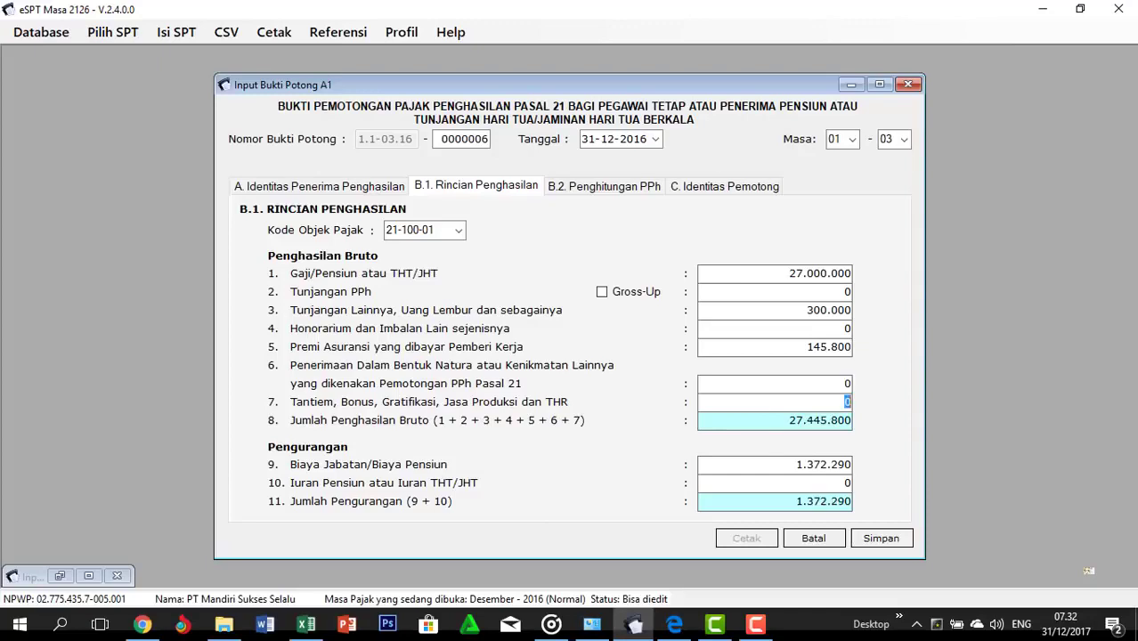
key("ctrl+v")
Copy the Iuran Pensiun amount of 540.000 from cell G24 into item 10, Iuran Pensiun atau Iuran THT/JHT
key("alt+Tab")
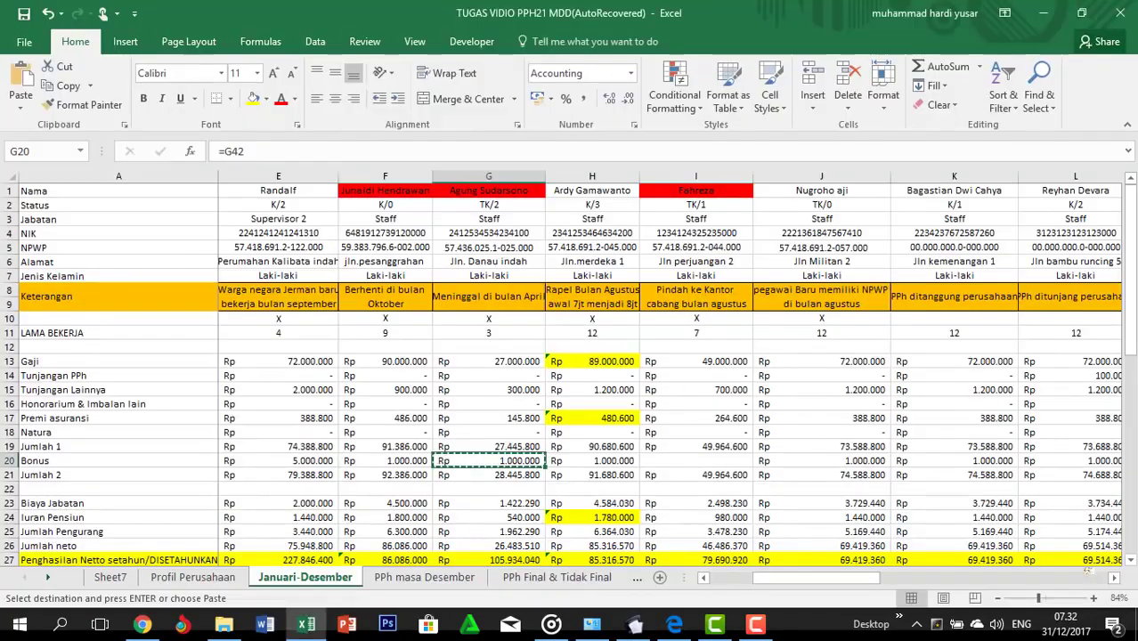
key("Down")
key("Down")
key("Down")
key("Down")
key("ctrl+c")
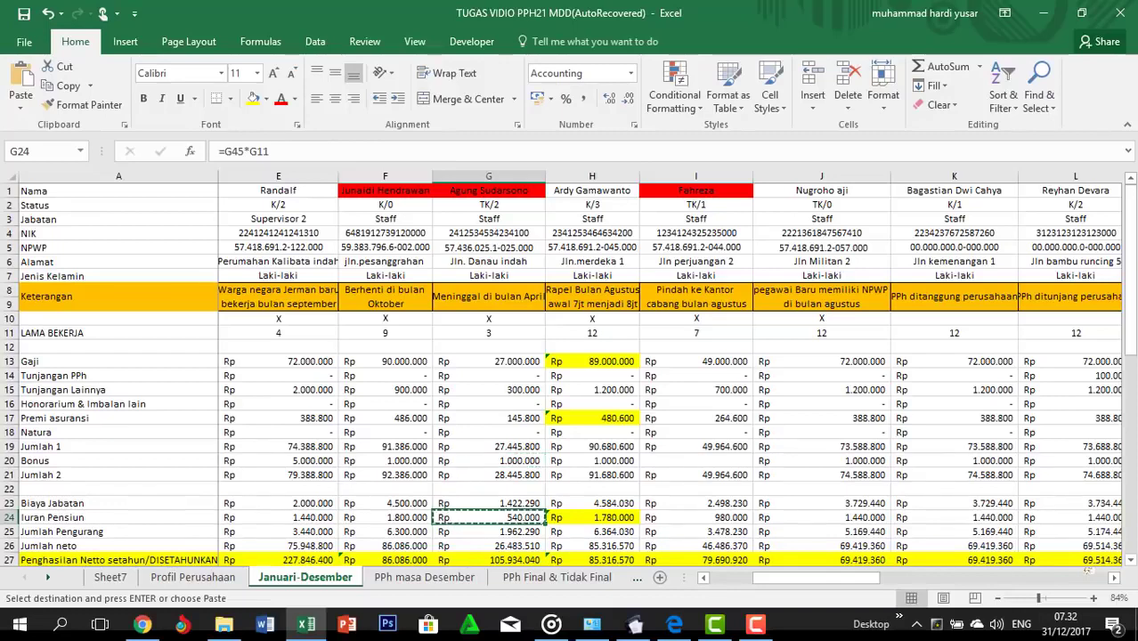
key("alt+Tab")
key("Tab")
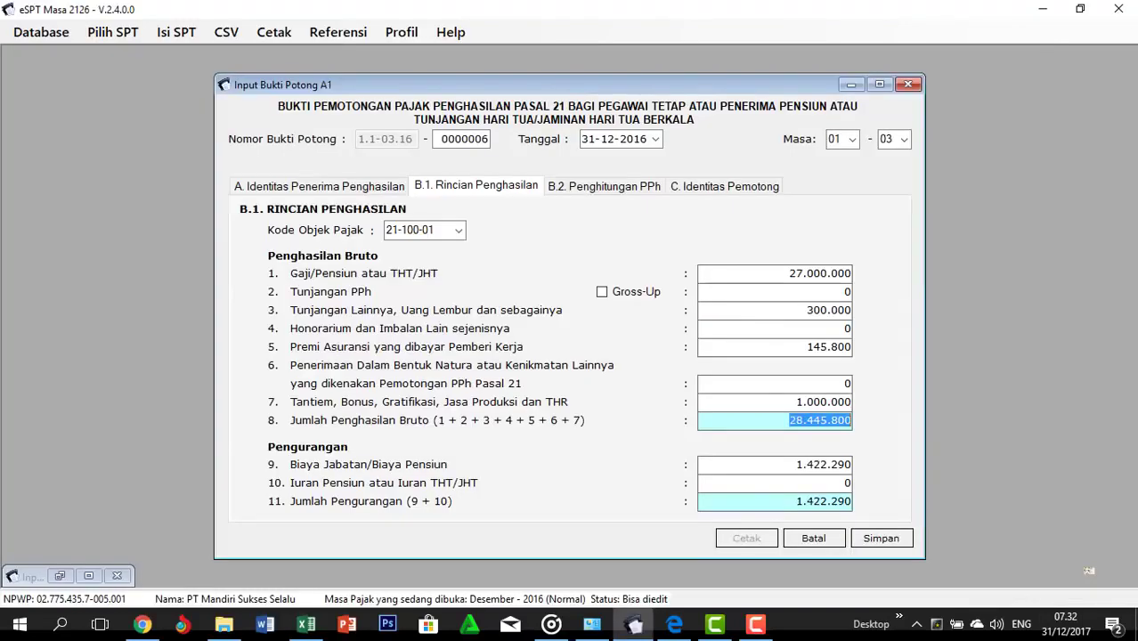
key("Tab")
key("Tab")
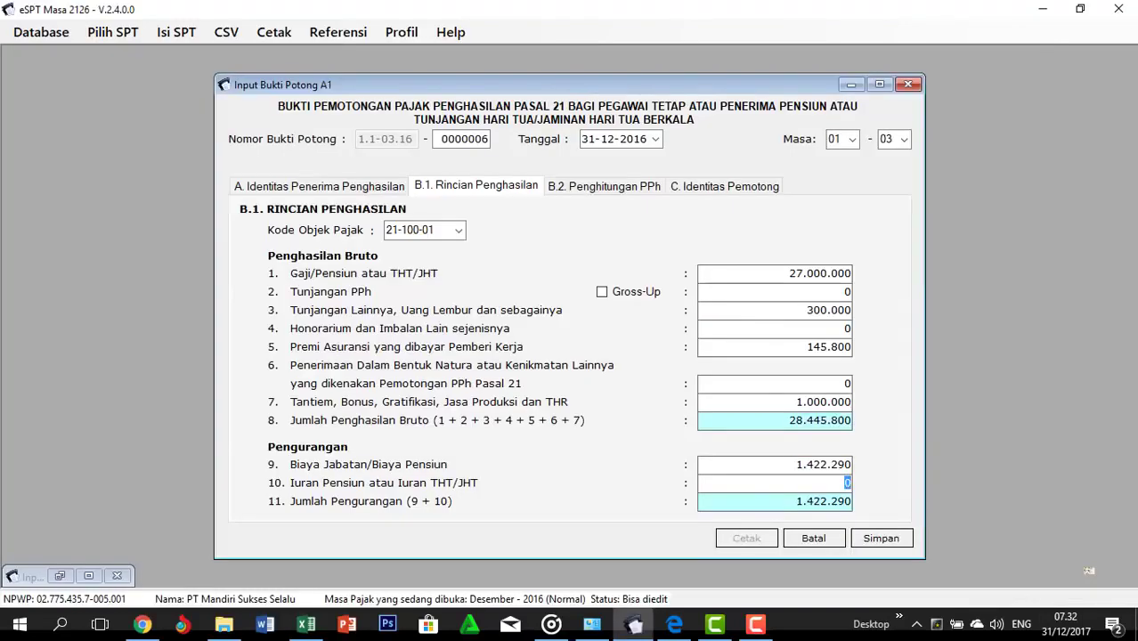
key("ctrl+v")
Compare the slip's B.2 PPh calculation with the annualized net income, PTKP and PPh rows in worksheet column G
left_click(643, 190)
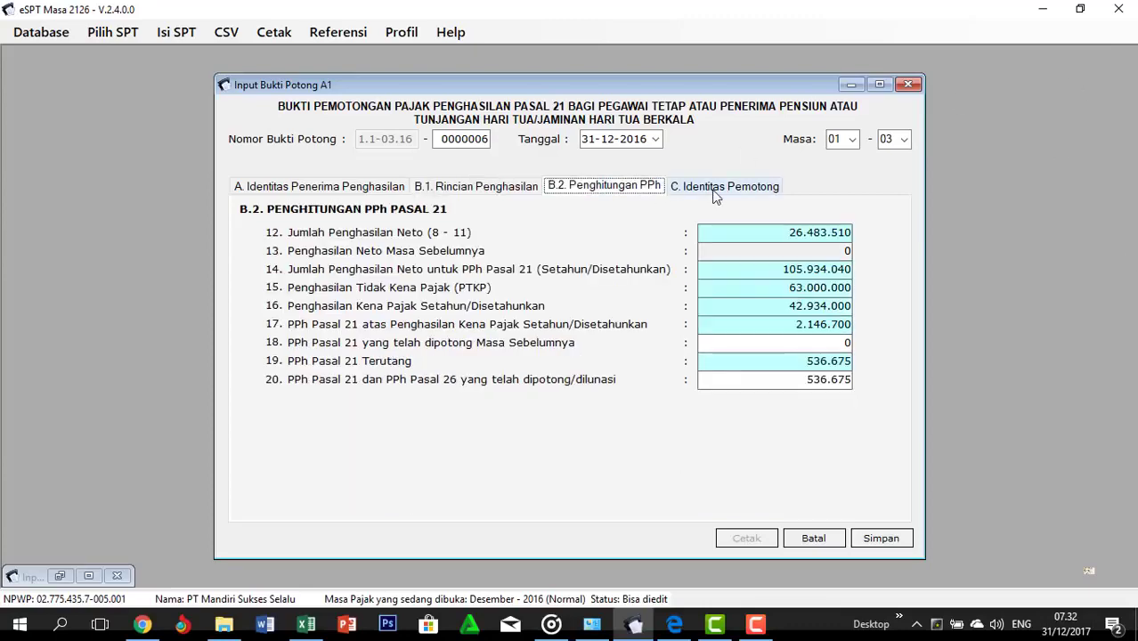
key("alt+Tab")
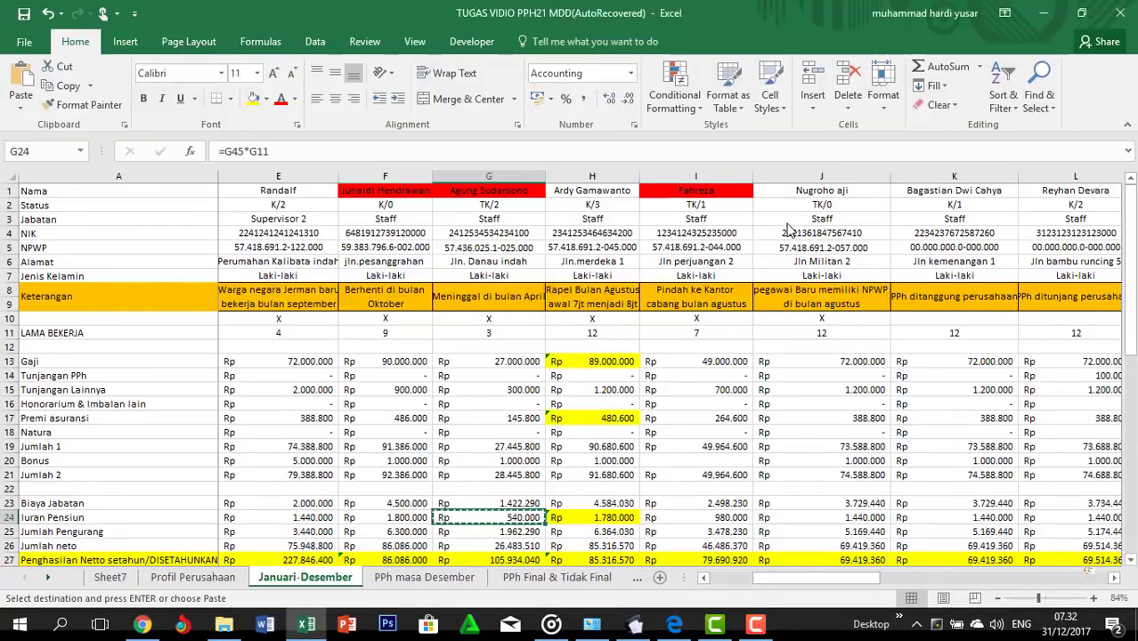
key("Down")
key("Down")
key("Down")
key("Down")
key("Down")
key("Down")
key("Down")
key("Down")
key("Down")
key("Down")
key("Down")
key("Down")
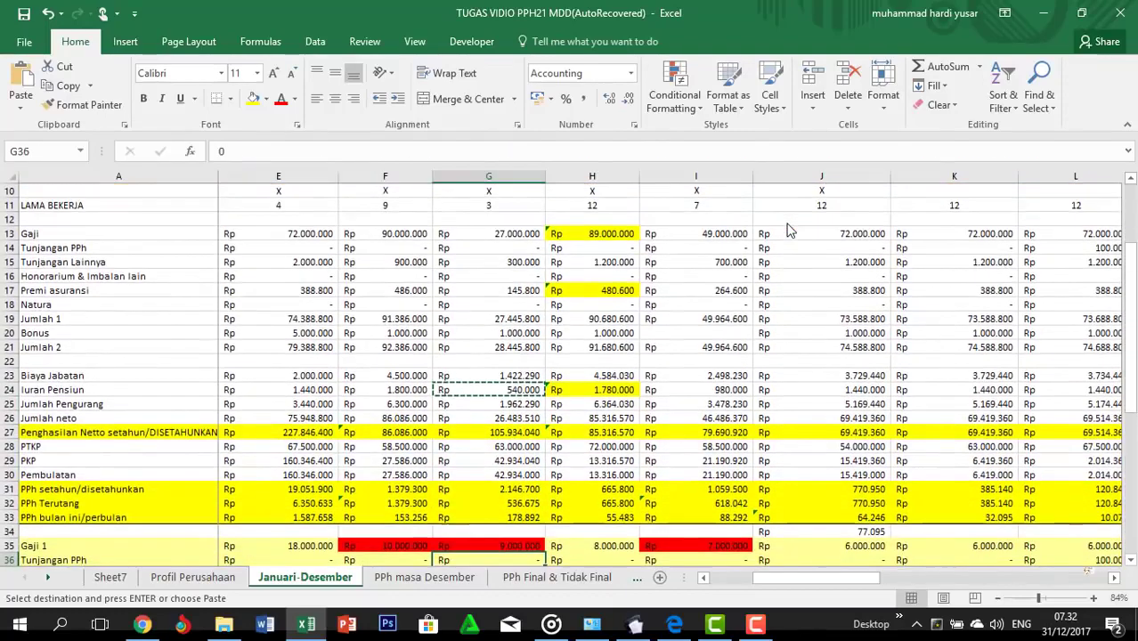
key("Up")
key("Up")
key("Up")
key("Up")
key("Up")
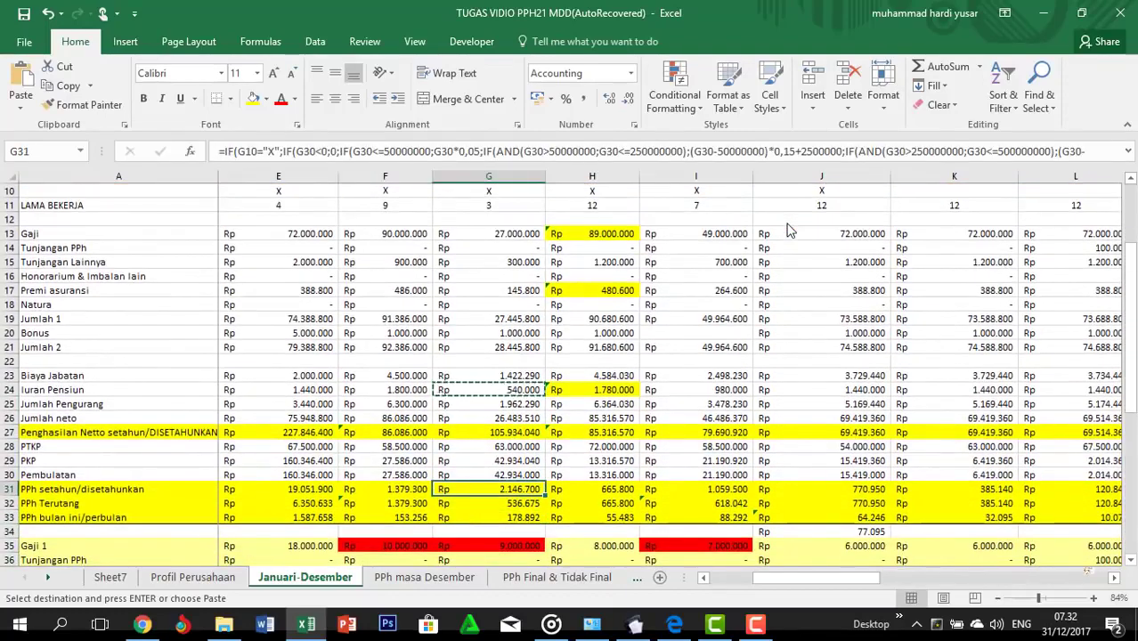
key("alt+Tab")
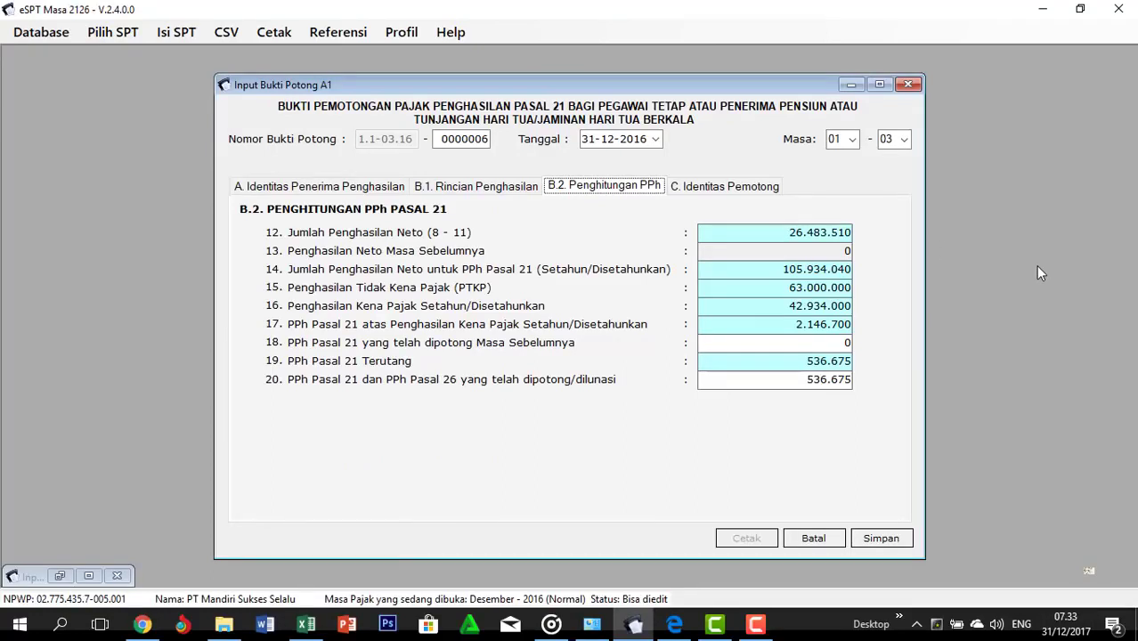
key("alt+Tab")
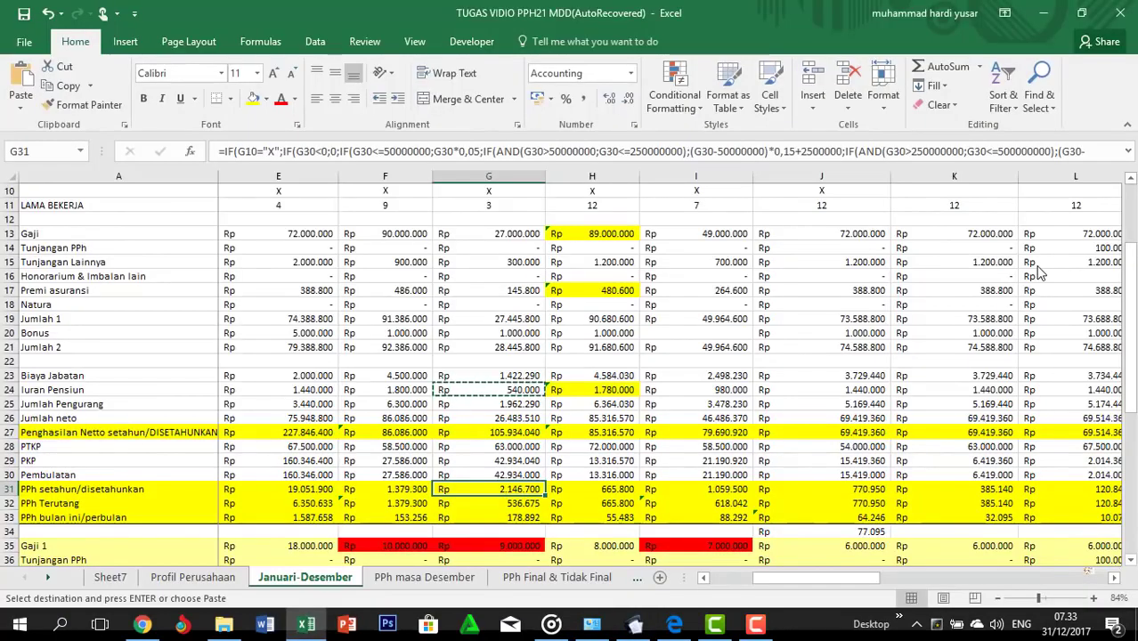
key("Up")
key("Up")
key("Up")
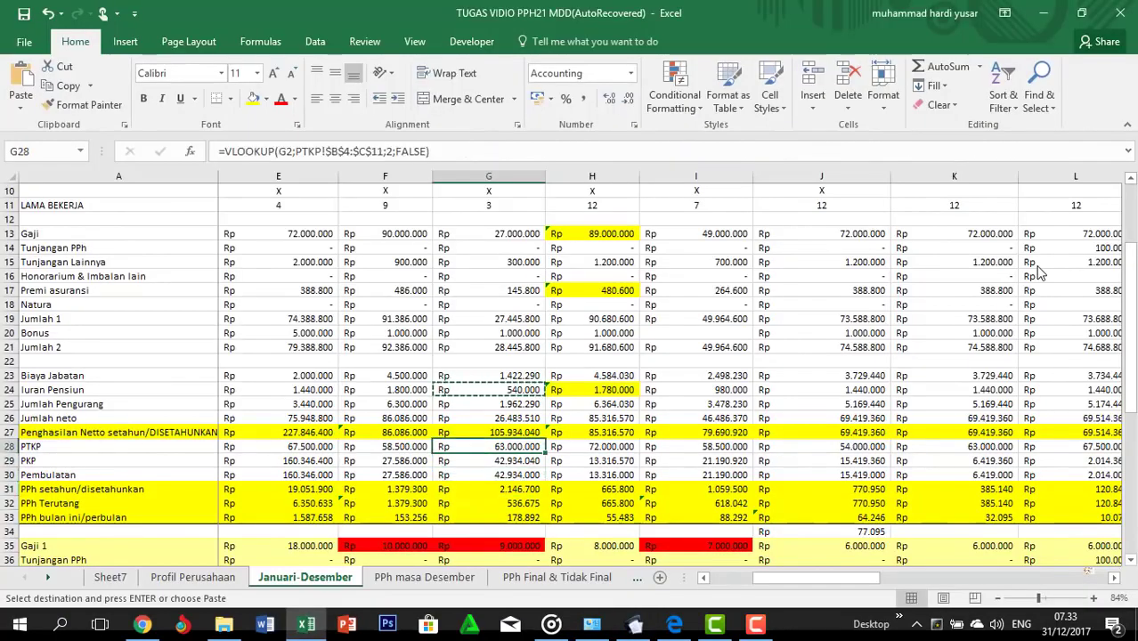
key("Up")
Save the completed A1 slip in eSPT and acknowledge the save dialog
key("alt+Tab")
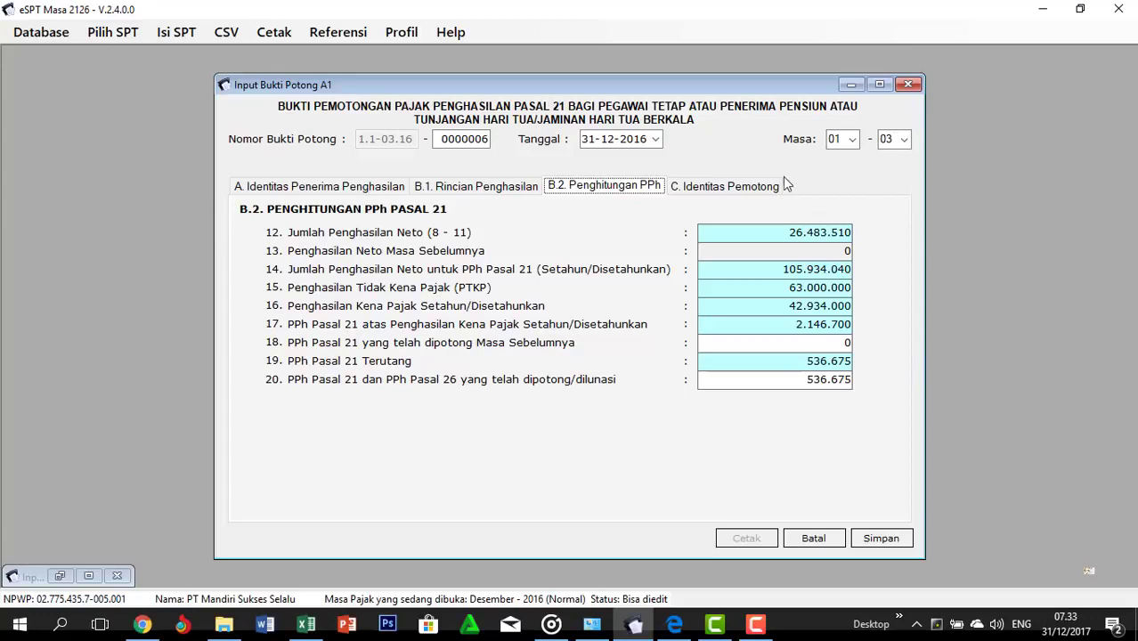
left_click(869, 540)
left_click(631, 369)
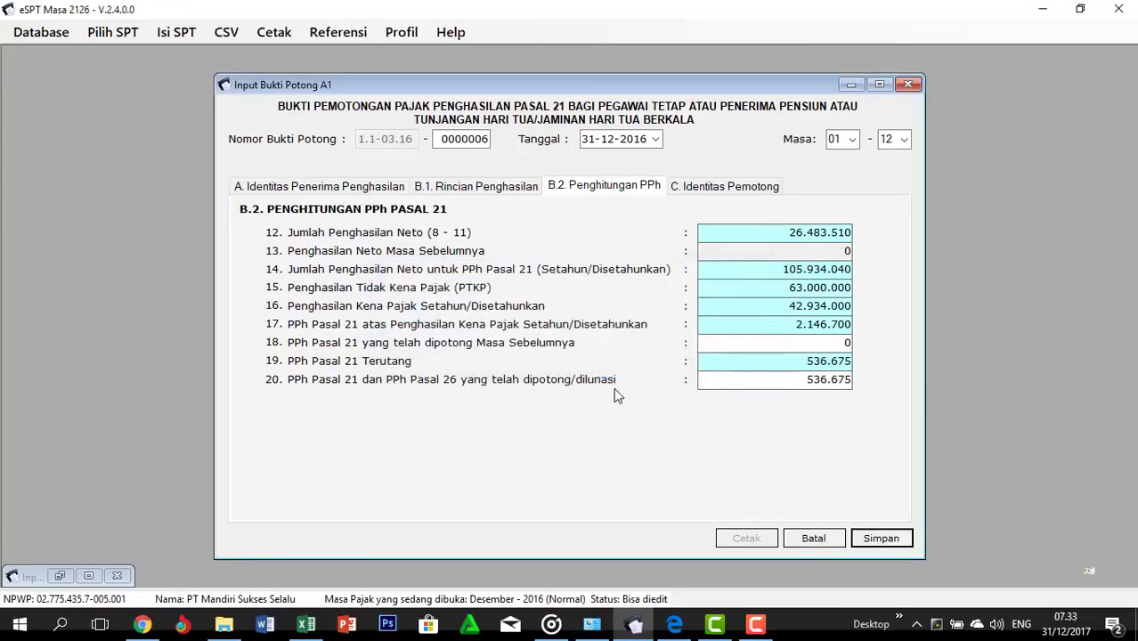
Copy the next employee's NPWP from worksheet cell H5 into the NPWP field of the new A1 slip
key("alt+Tab")
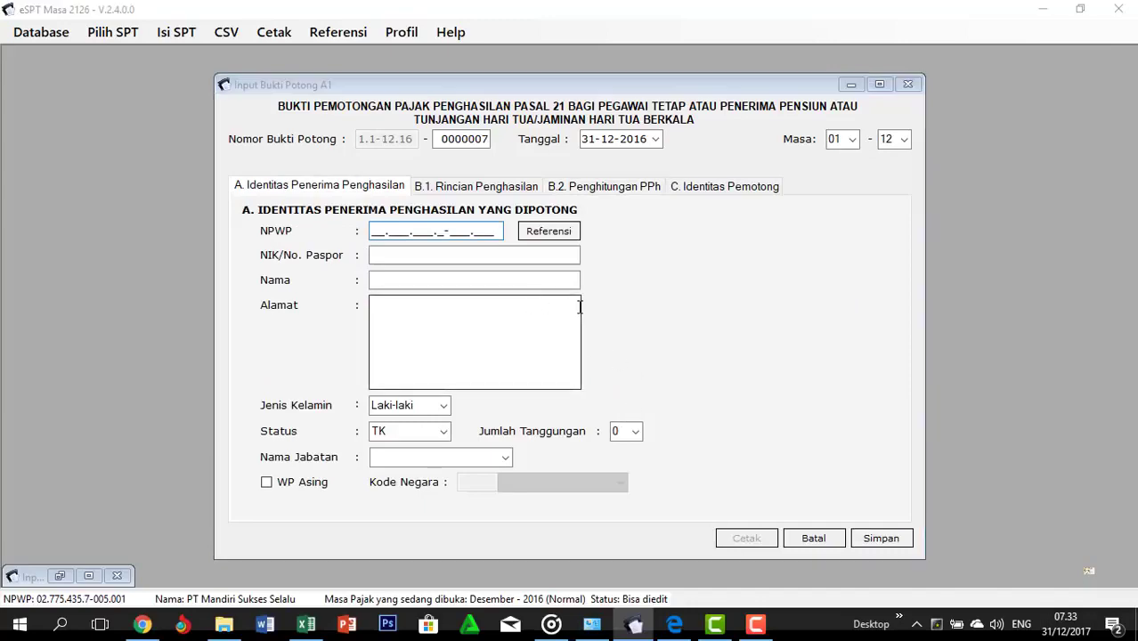
key("Right")
key("Up")
key("Up")
key("Up")
key("Up")
key("Up")
key("Up")
key("Up")
key("Up")
key("Up")
key("Up")
key("Up")
key("Up")
key("Up")
key("Up")
key("Up")
key("Up")
key("Up")
key("Up")
key("Up")
key("Up")
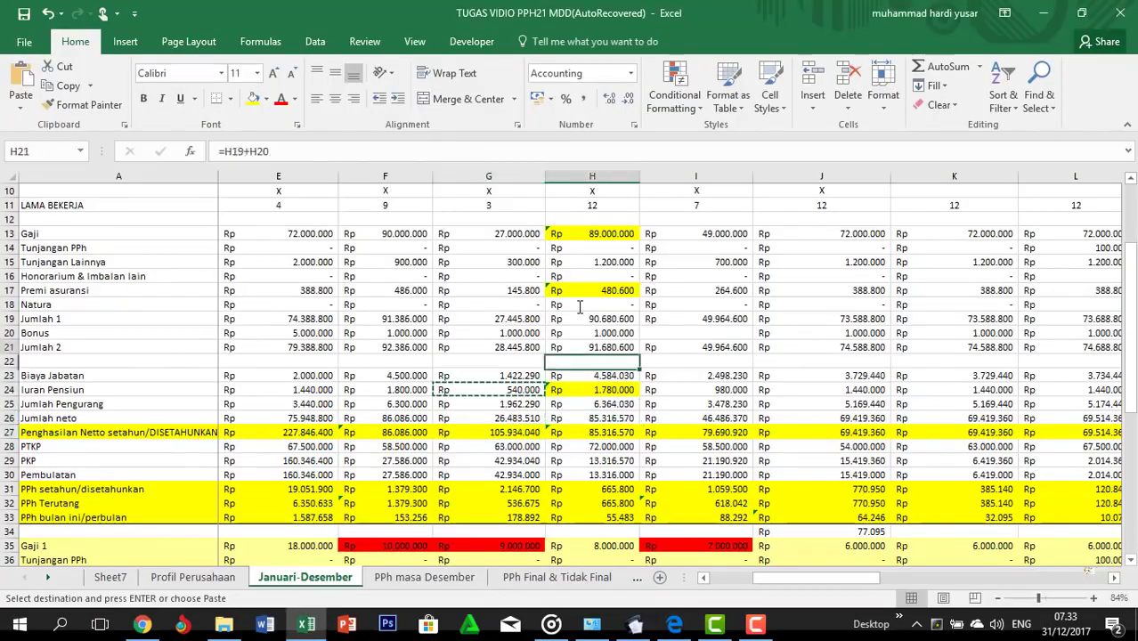
key("Up")
key("Up")
key("Up")
key("Up")
key("Up")
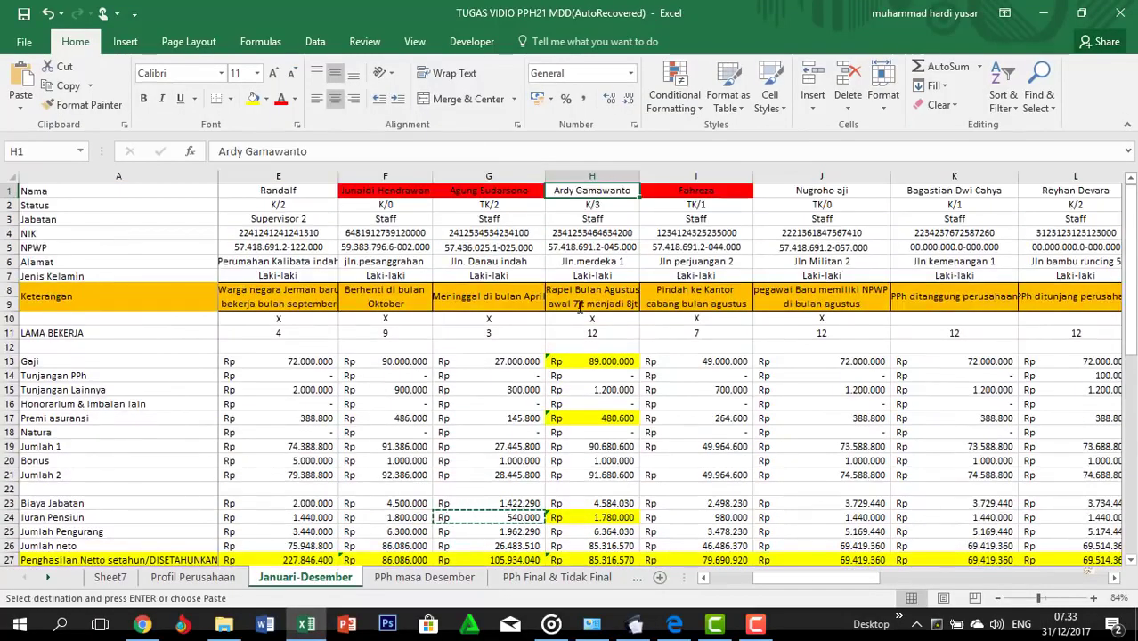
key("Down")
key("Down")
key("Down")
key("Down")
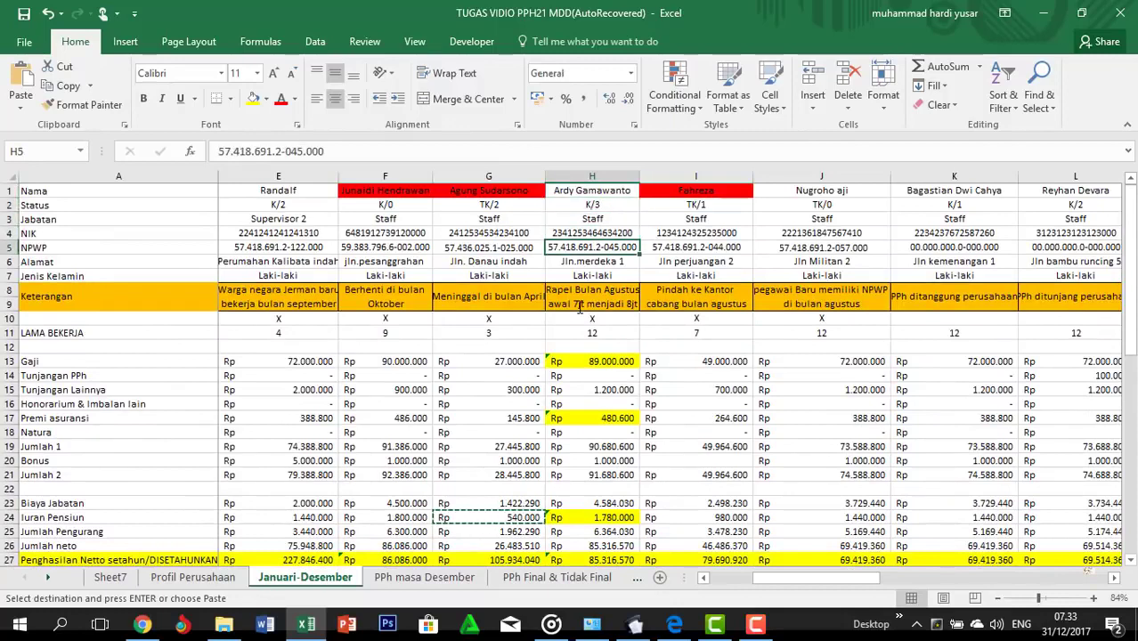
key("ctrl+c")
key("alt+Tab")
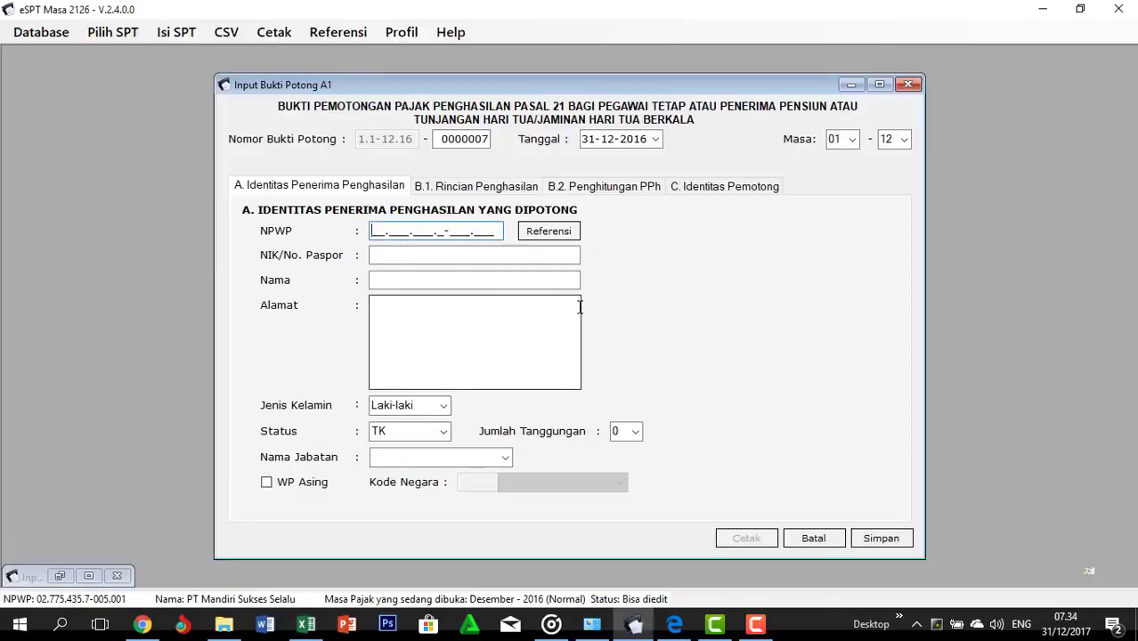
key("ctrl+v")
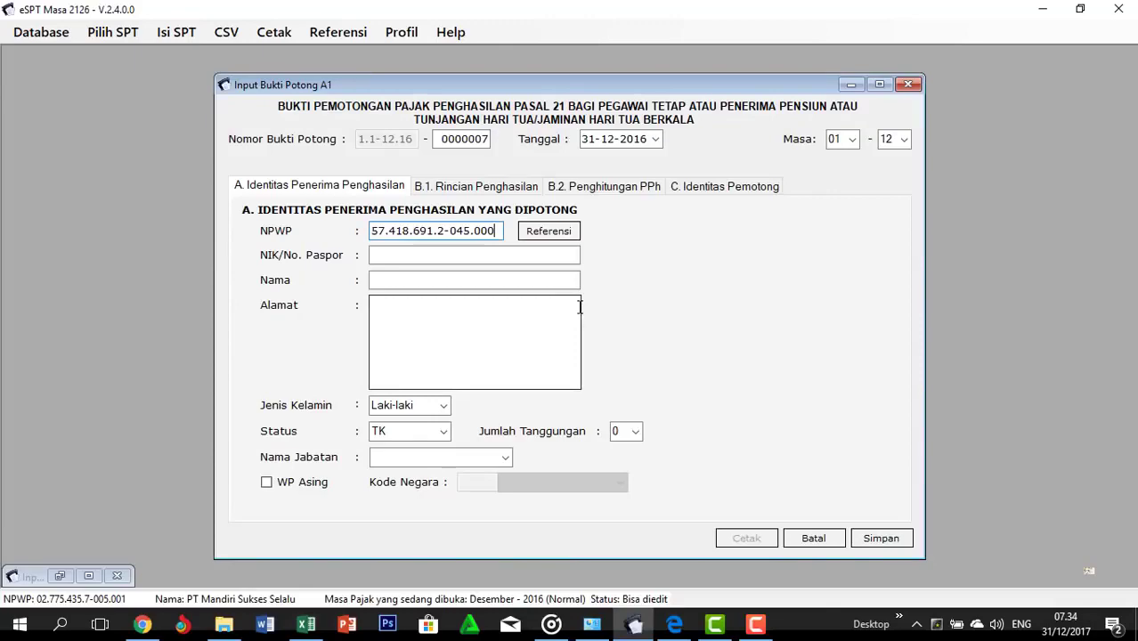
Copy the employee's NIK from cell H4 into the slip's NIK/No. Paspor field
key("alt+Tab")
key("Up")
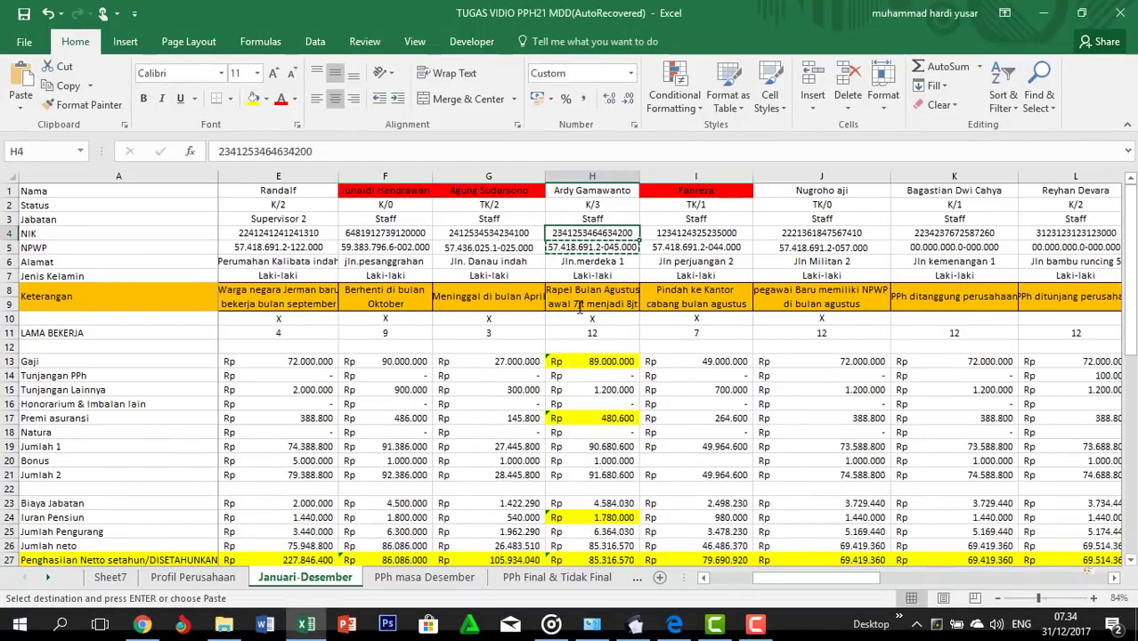
key("ctrl+c")
key("alt+Tab")
key("Tab")
key("Tab")
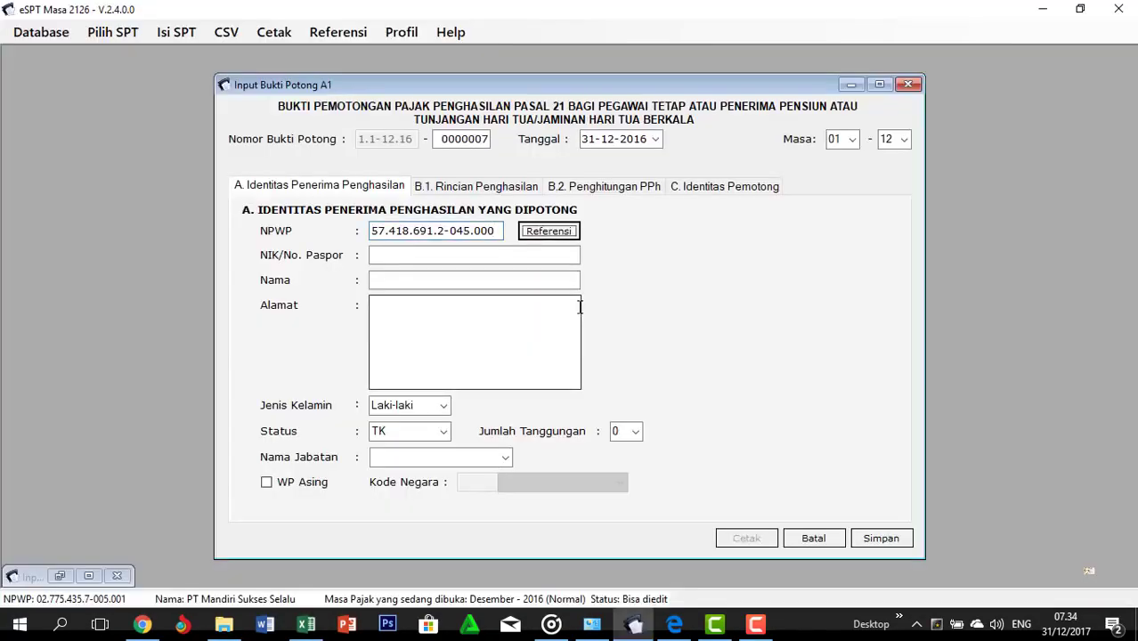
key("ctrl+v")
Copy the employee's full name from cell H1 into the slip's Nama field
key("alt+Tab")
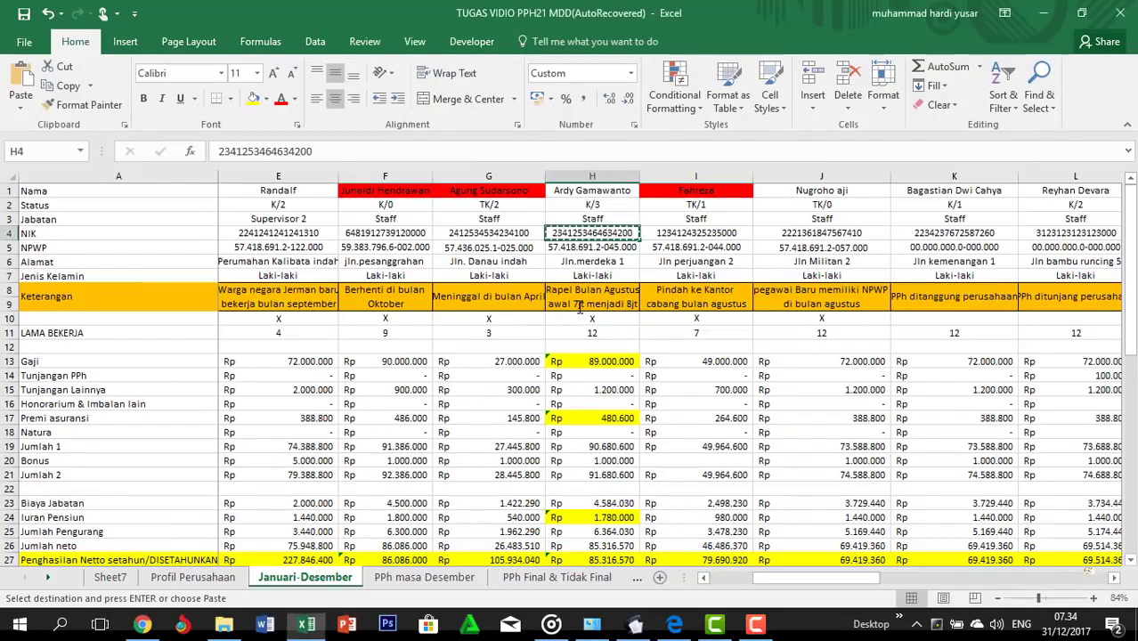
key("Up")
key("Up")
key("Up")
key("ctrl+c")
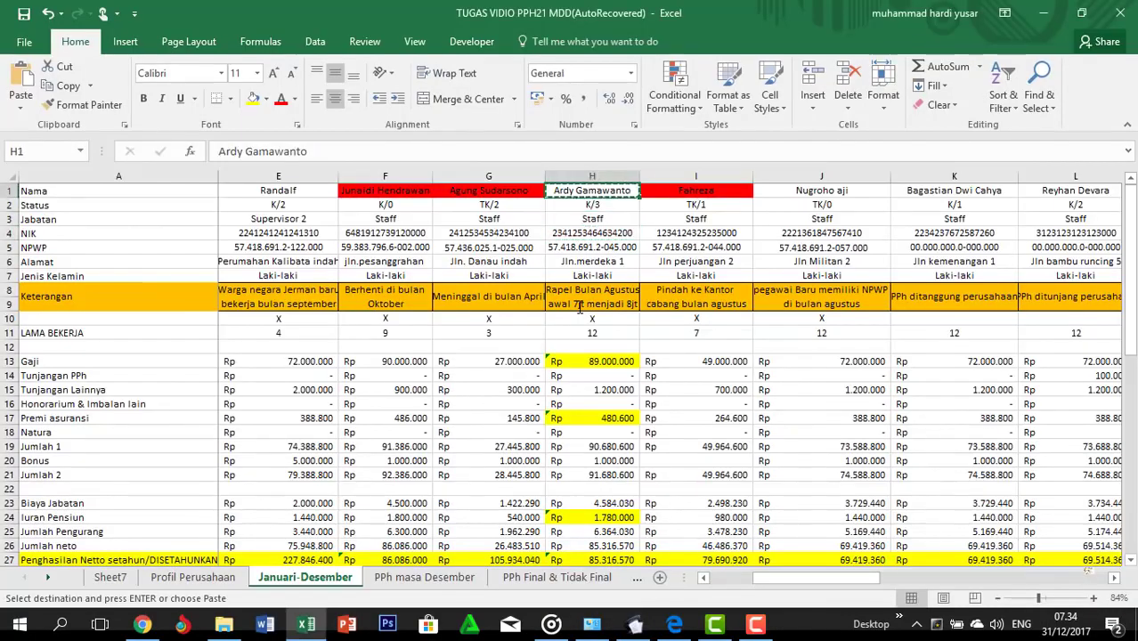
key("alt+Tab")
key("Tab")
key("ctrl+v")
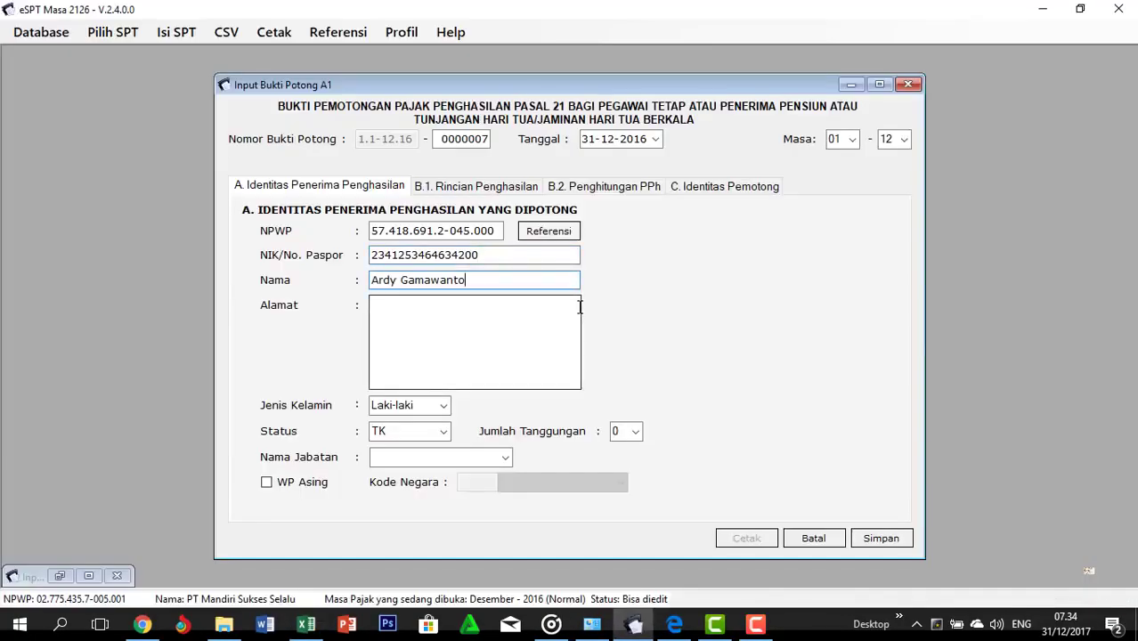
Copy the employee's address from cell H6 into the slip's Alamat field
key("alt+Tab")
key("Down")
key("Down")
key("Down")
key("Down")
key("Down")
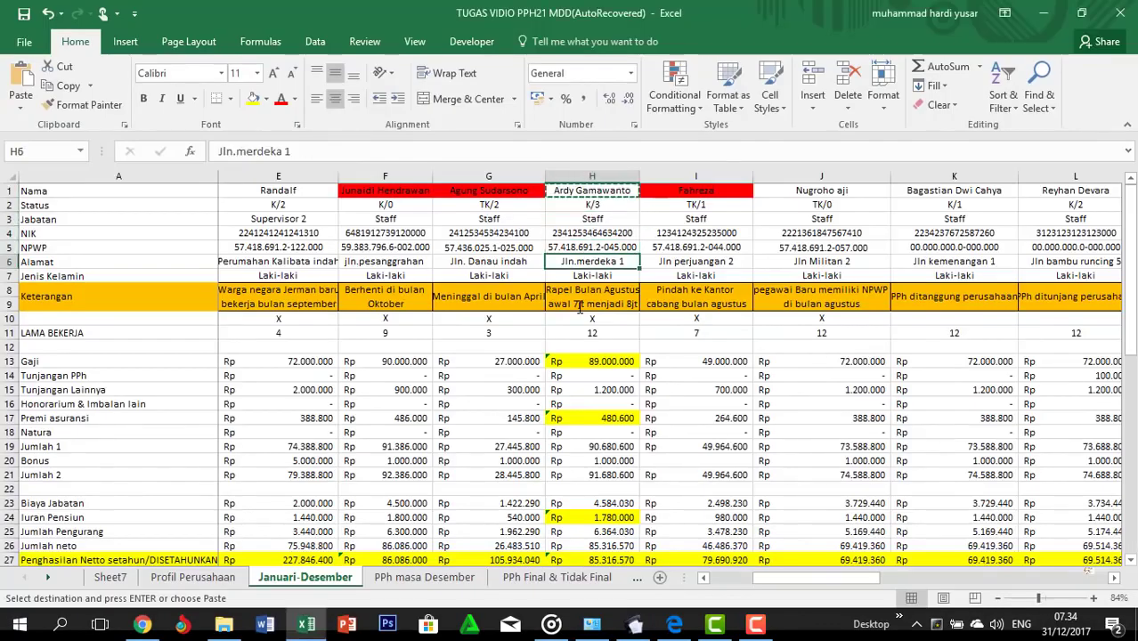
key("ctrl+c")
key("alt+Tab")
key("Tab")
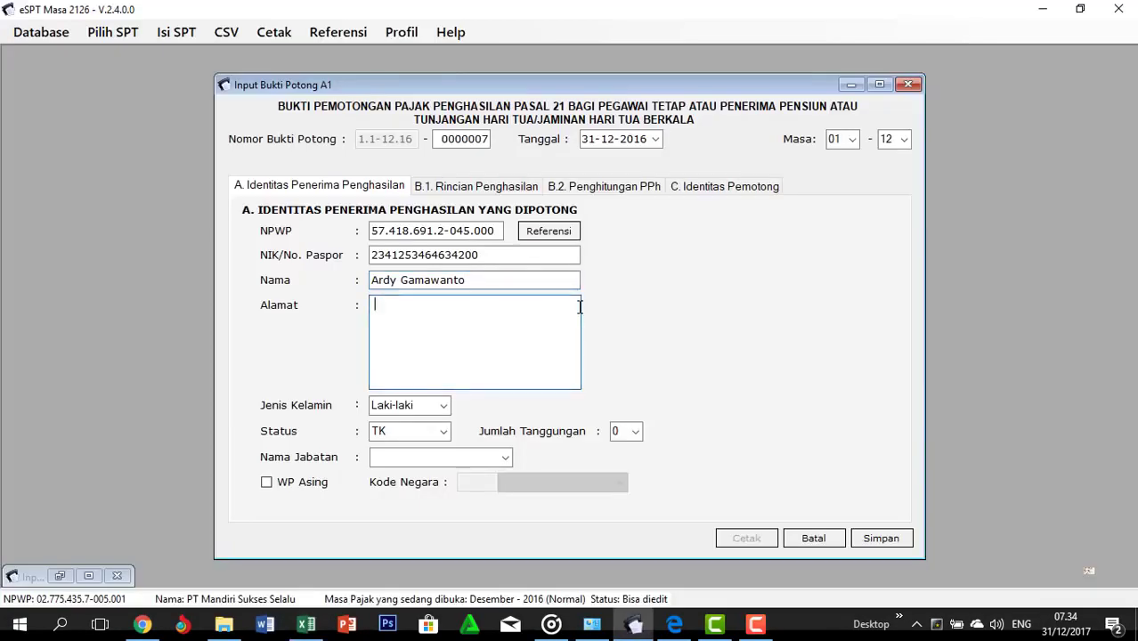
key("ctrl+v")
key("alt+Tab")
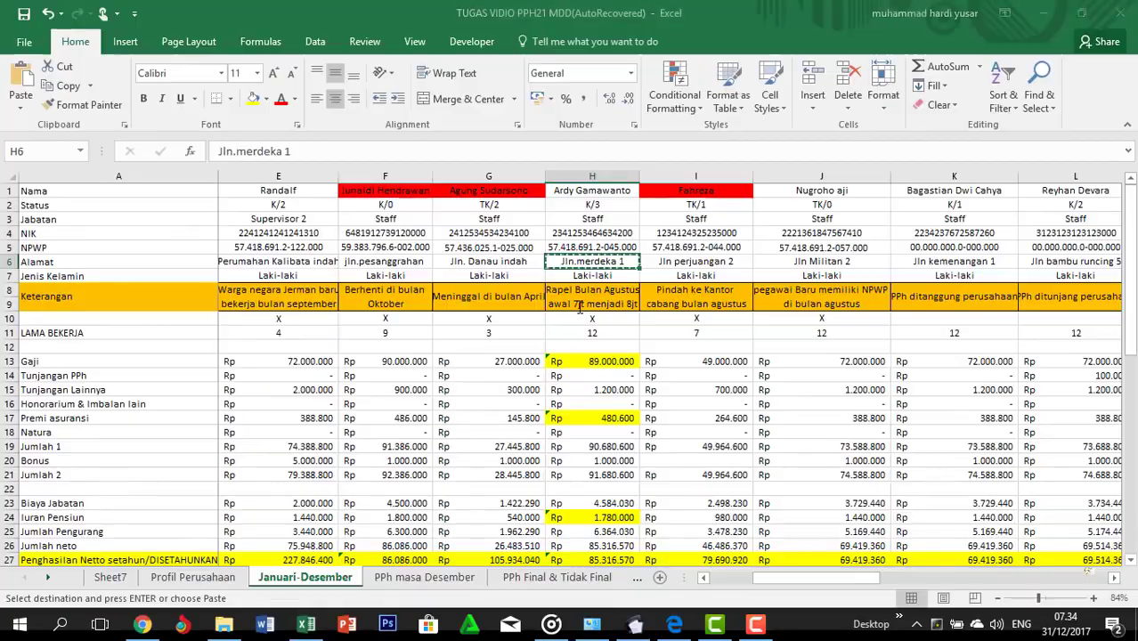
key("alt+Tab")
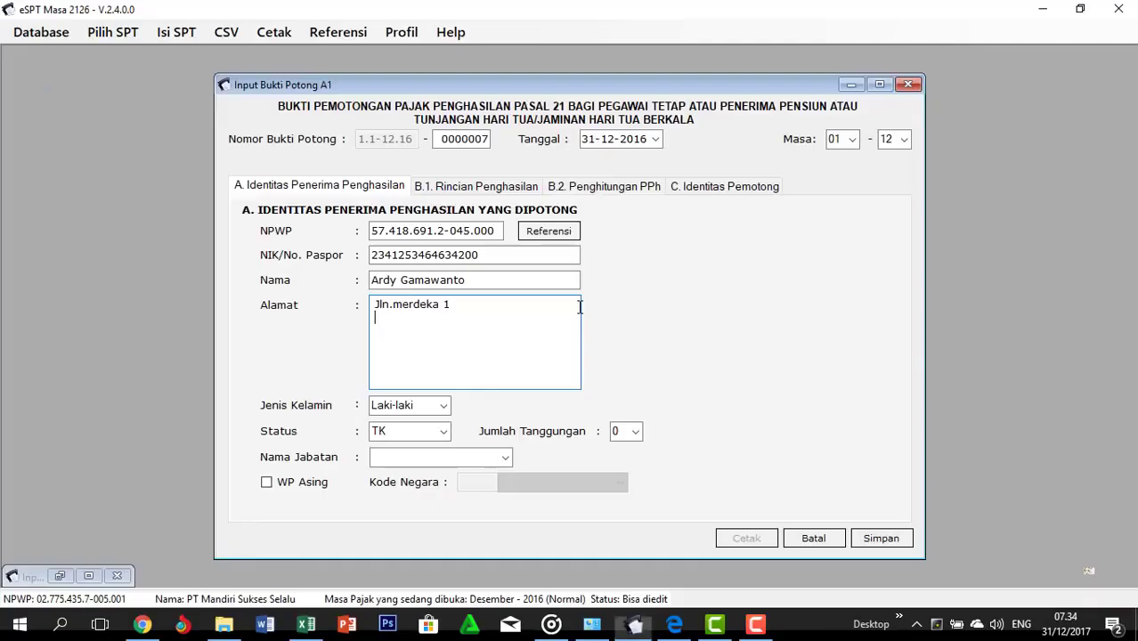
Set the employee's marital status to K and the number of dependants (Jumlah Tanggungan) to 3
left_click(444, 433)
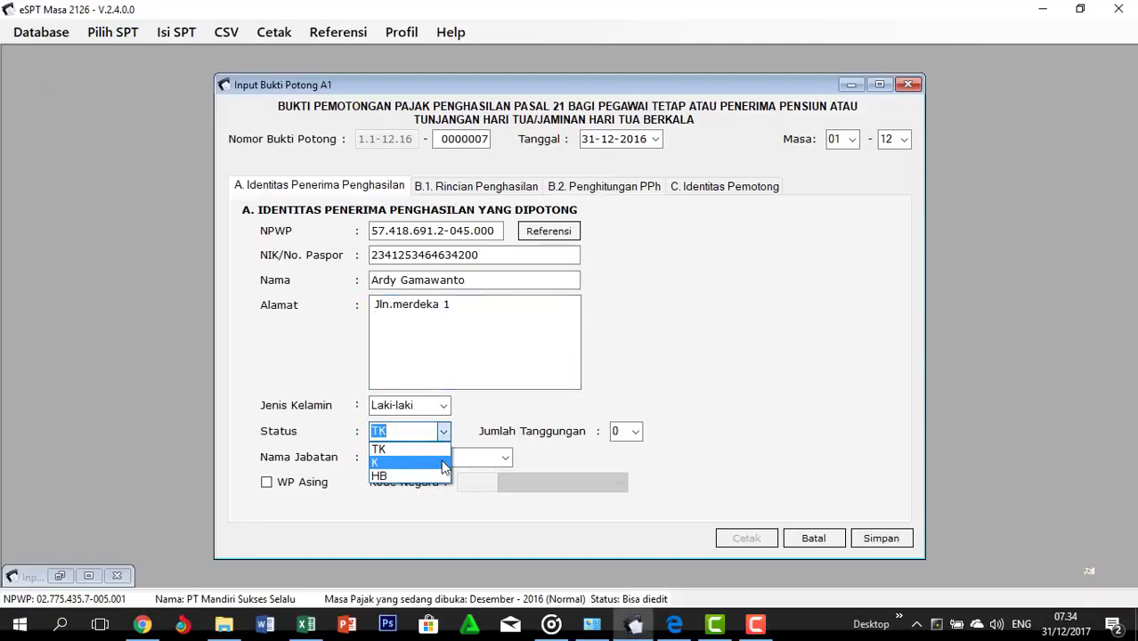
left_click(428, 462)
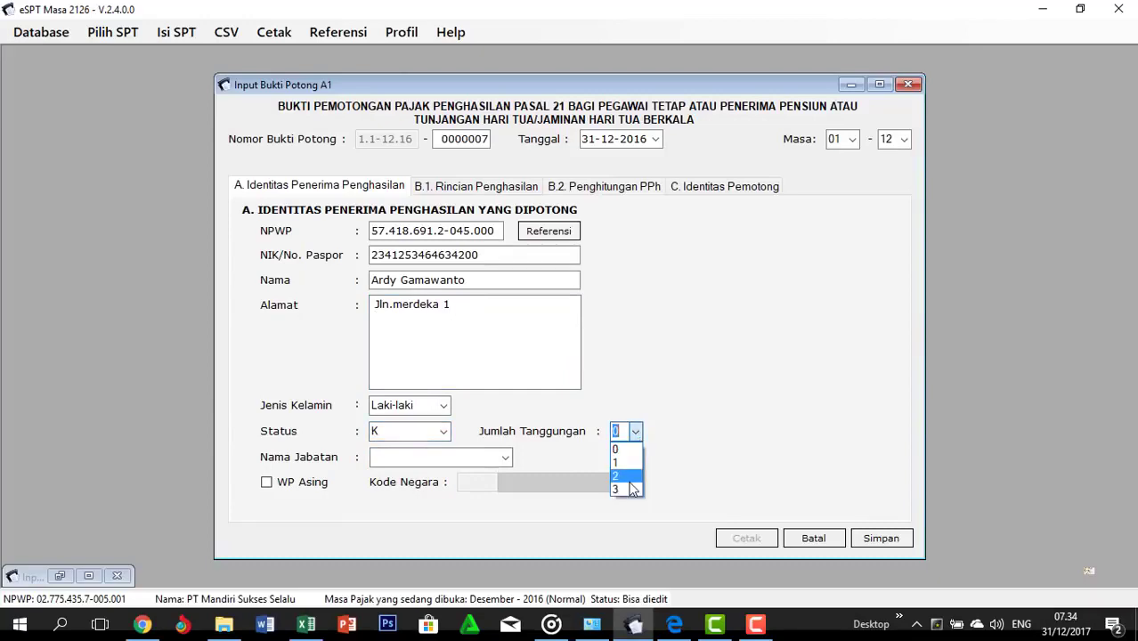
left_click(631, 499)
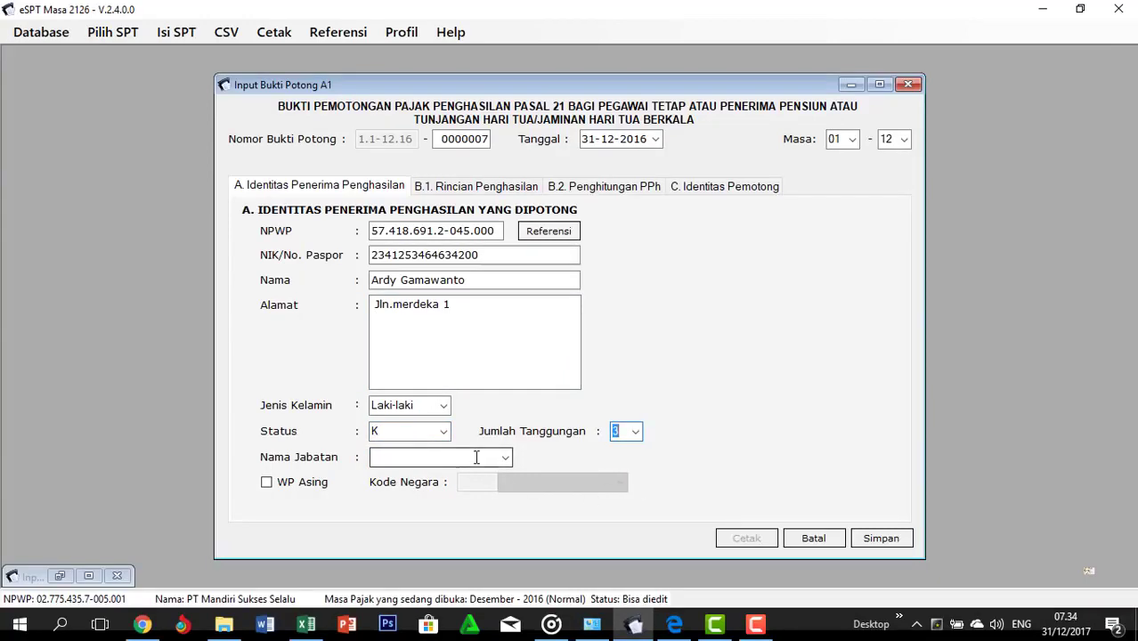
Copy the job title Staff from worksheet cell H3 into the slip's Nama Jabatan field
key("alt+Tab")
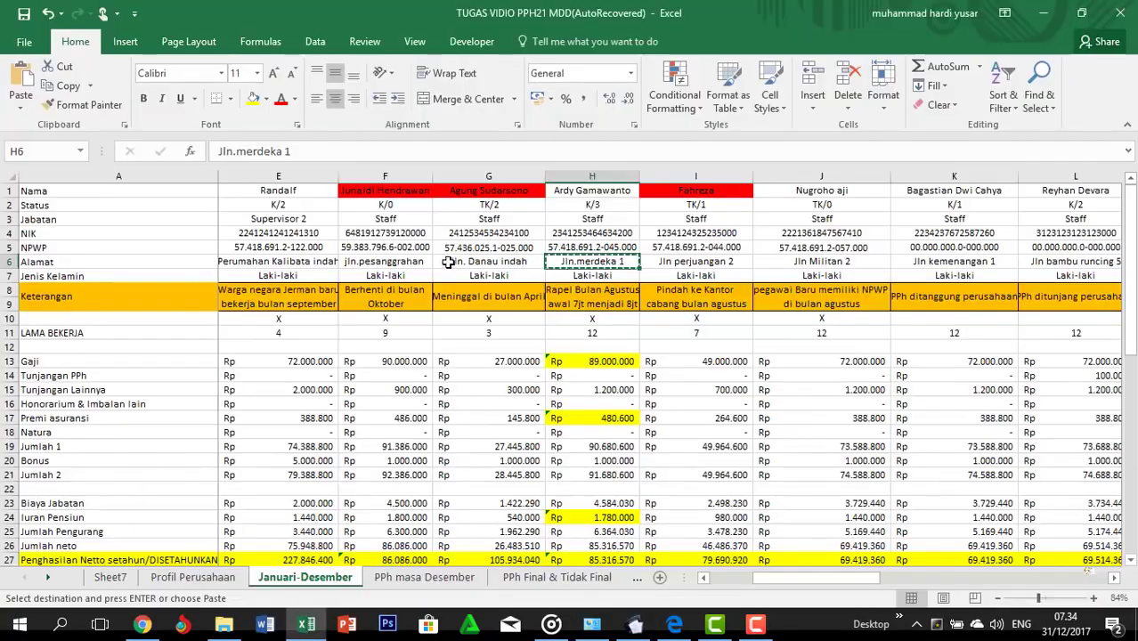
left_click(592, 219)
key("ctrl+c")
key("alt+Tab")
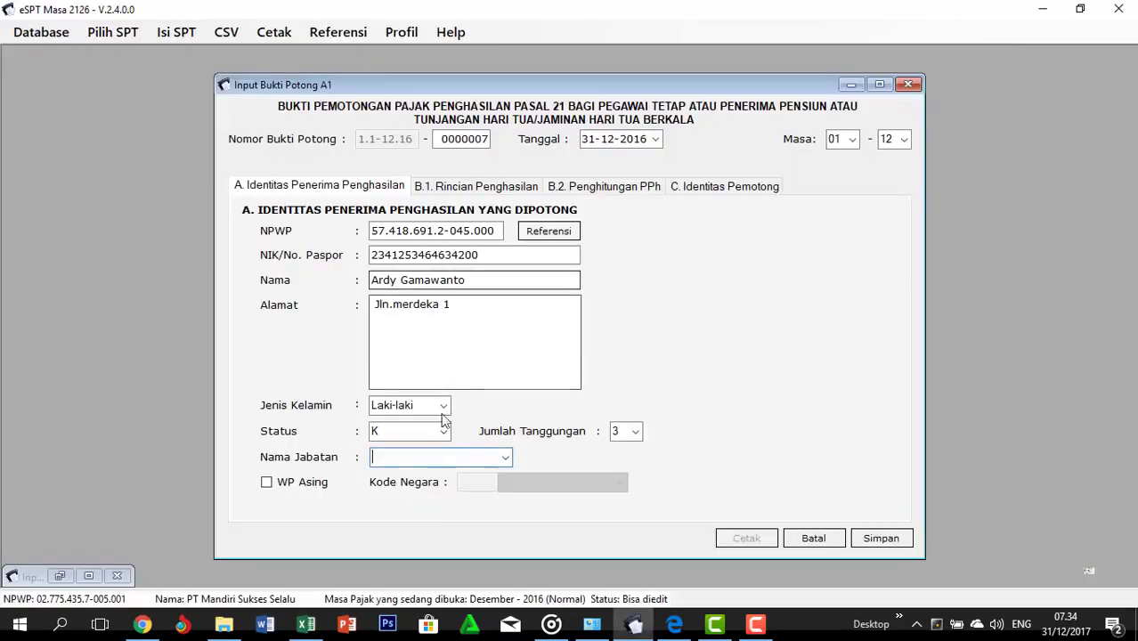
key("ctrl+v")
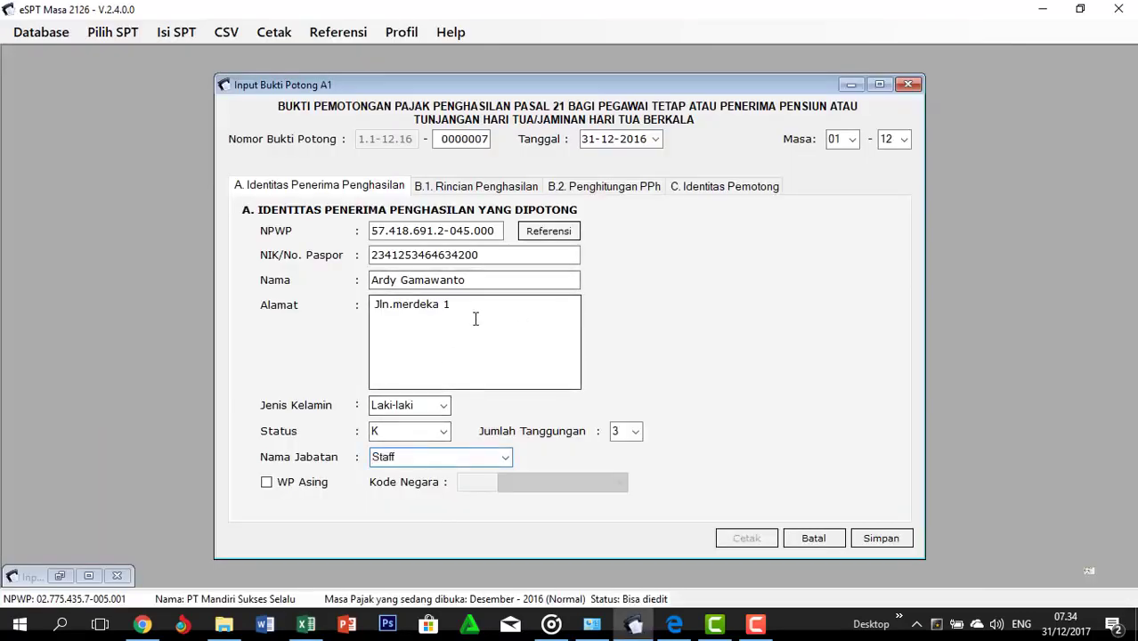
Copy the annual salary of 89.000.000 from worksheet cell H13 into the Gaji field of section B.1
key("alt+Tab")
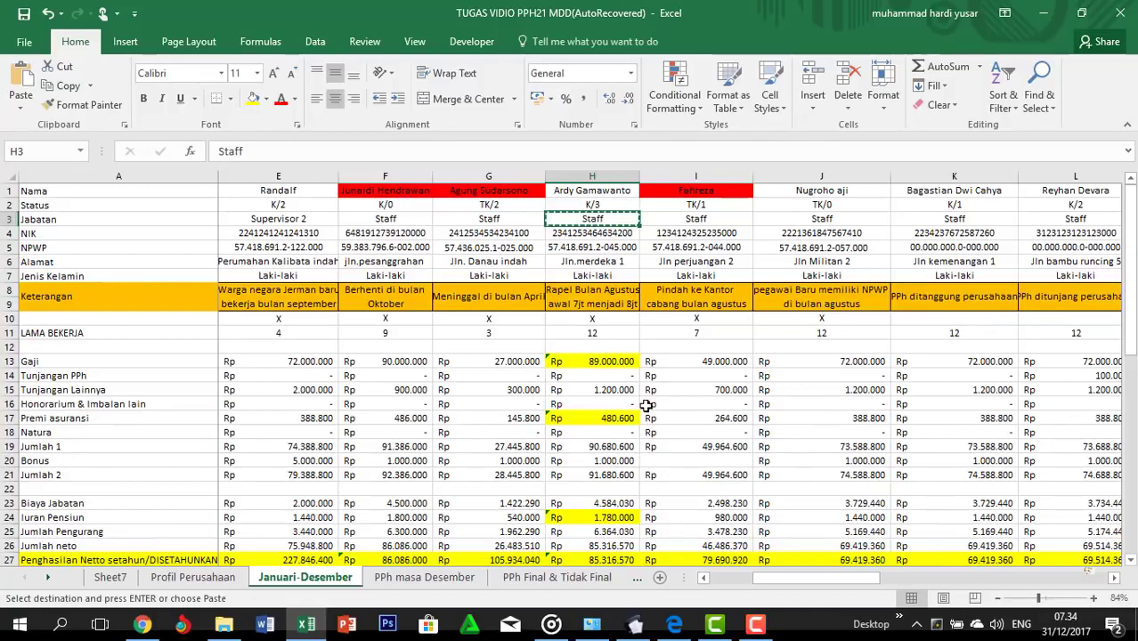
left_click(605, 362)
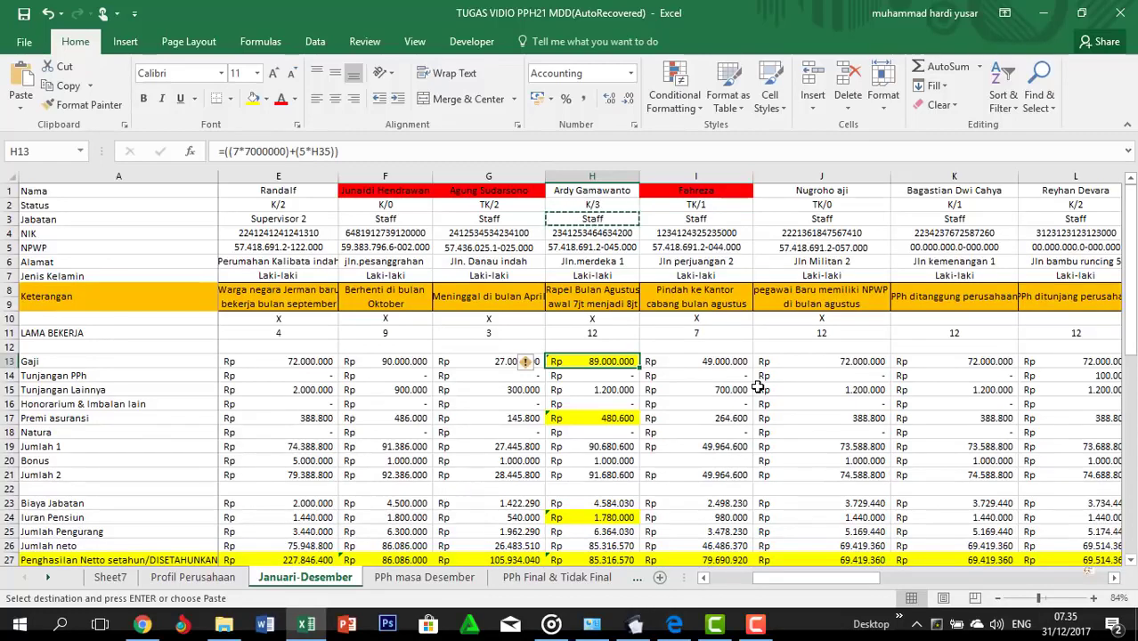
left_click(623, 419)
left_click(618, 360)
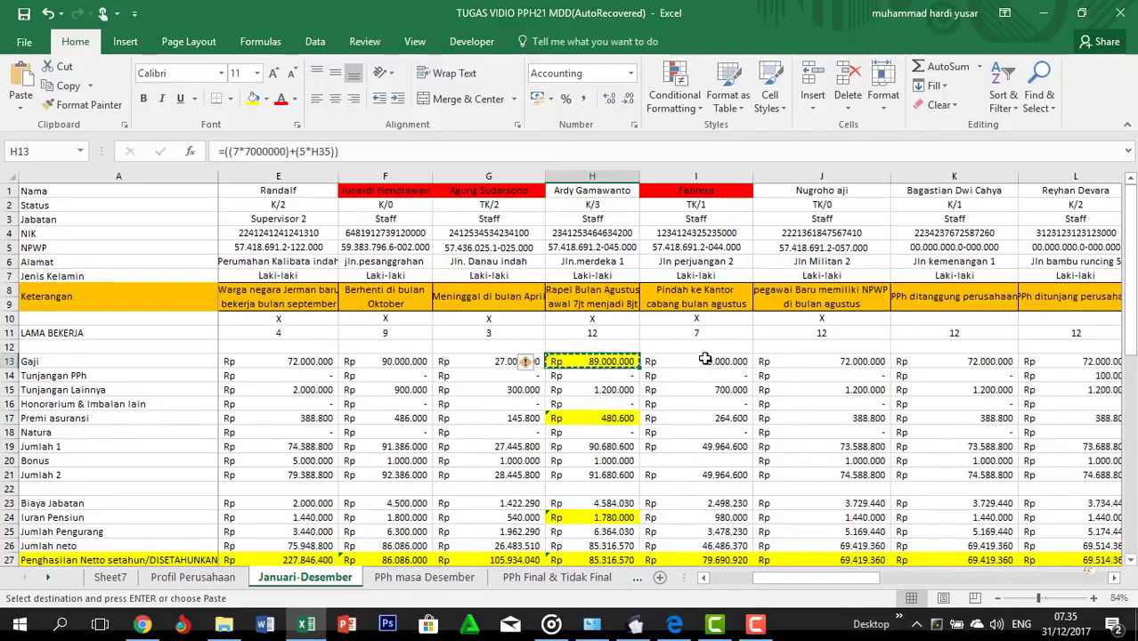
key("alt+Tab")
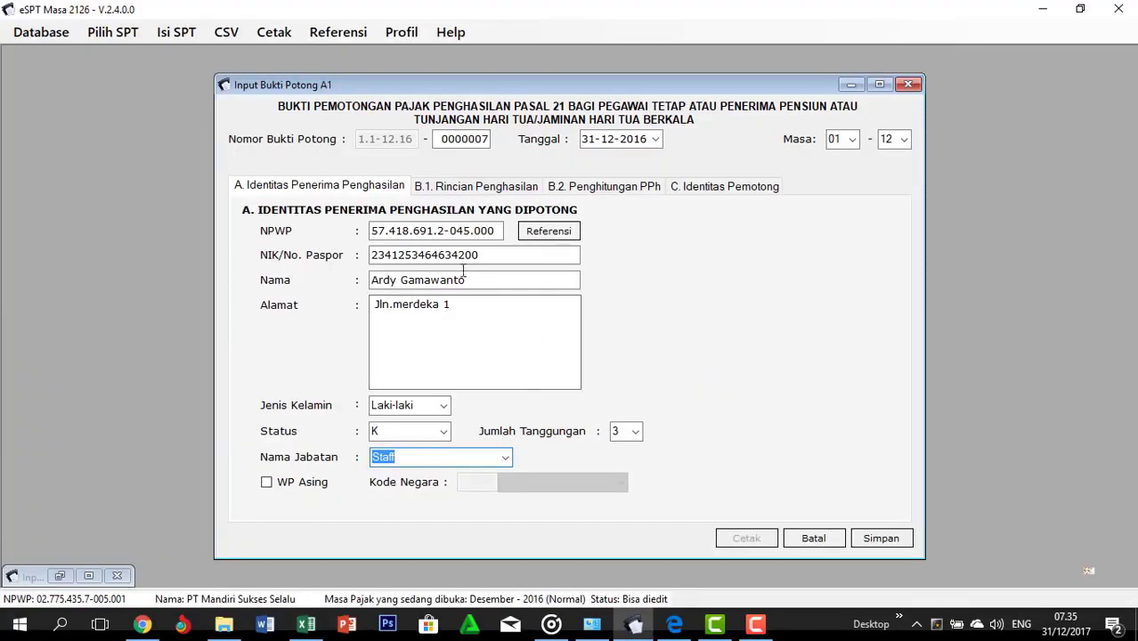
left_click(477, 187)
left_click(778, 275)
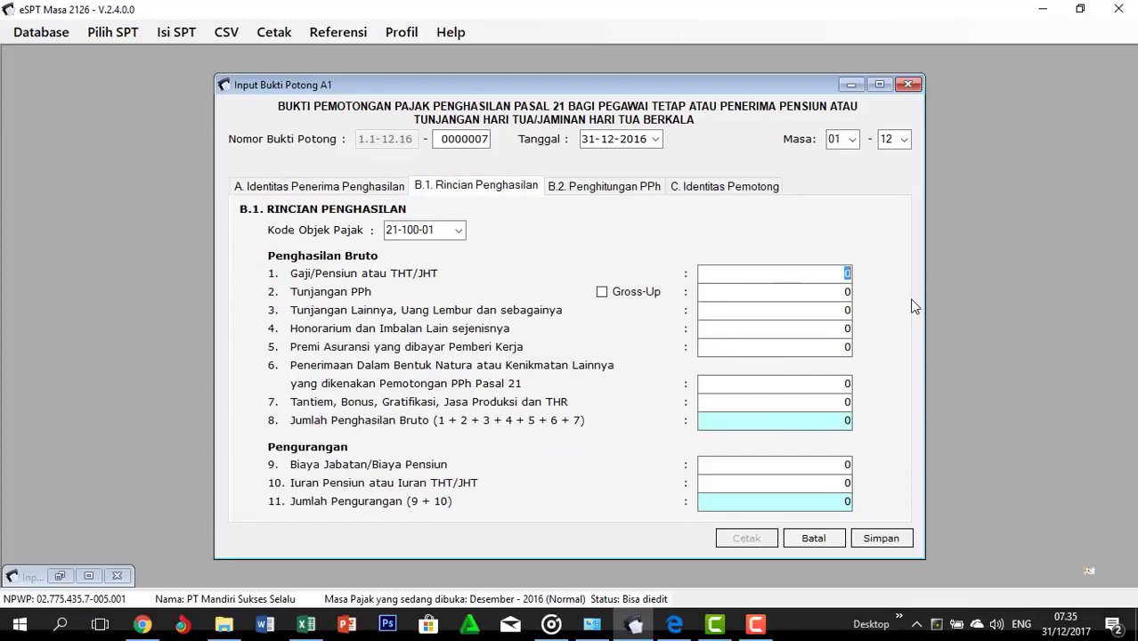
type("89.000.000")
key("alt+Tab")
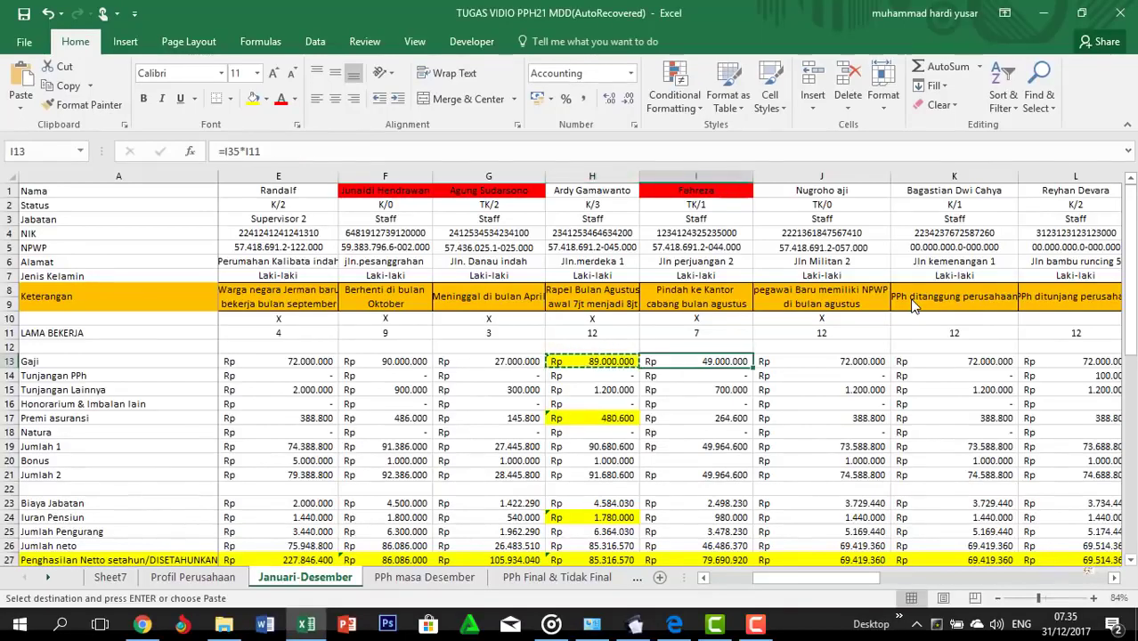
key("Down")
key("Down")
key("Down")
key("Left")
key("Down")
key("ctrl+c")
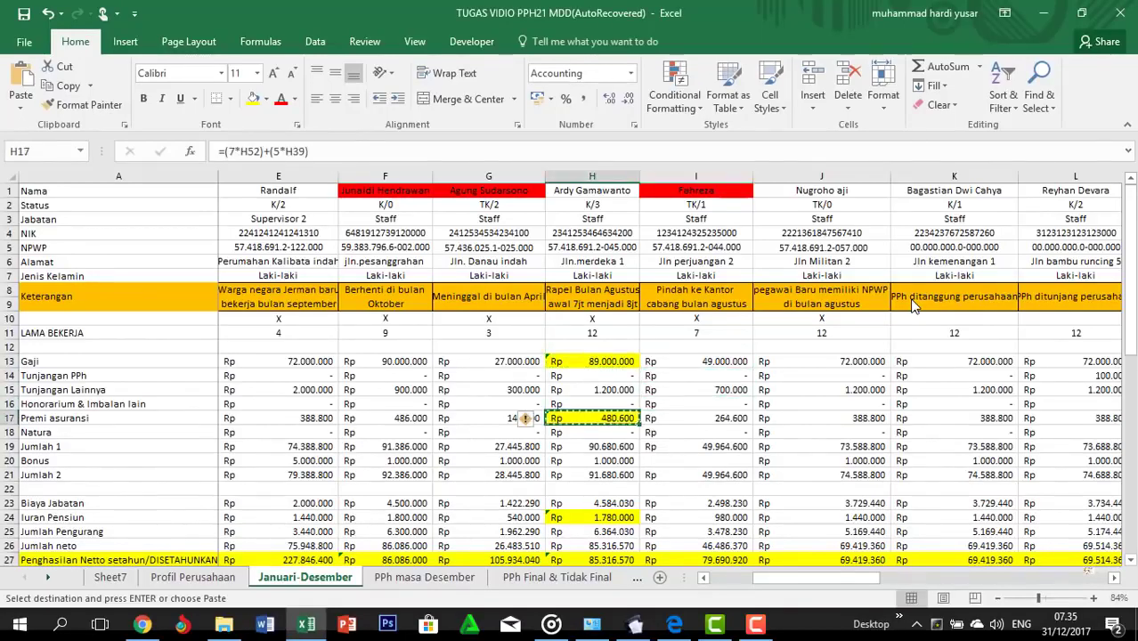
key("alt+Tab")
Copy the other allowances of 1.200.000 from worksheet cell H15 into the slip's Tunjangan Lainnya field
key("Tab")
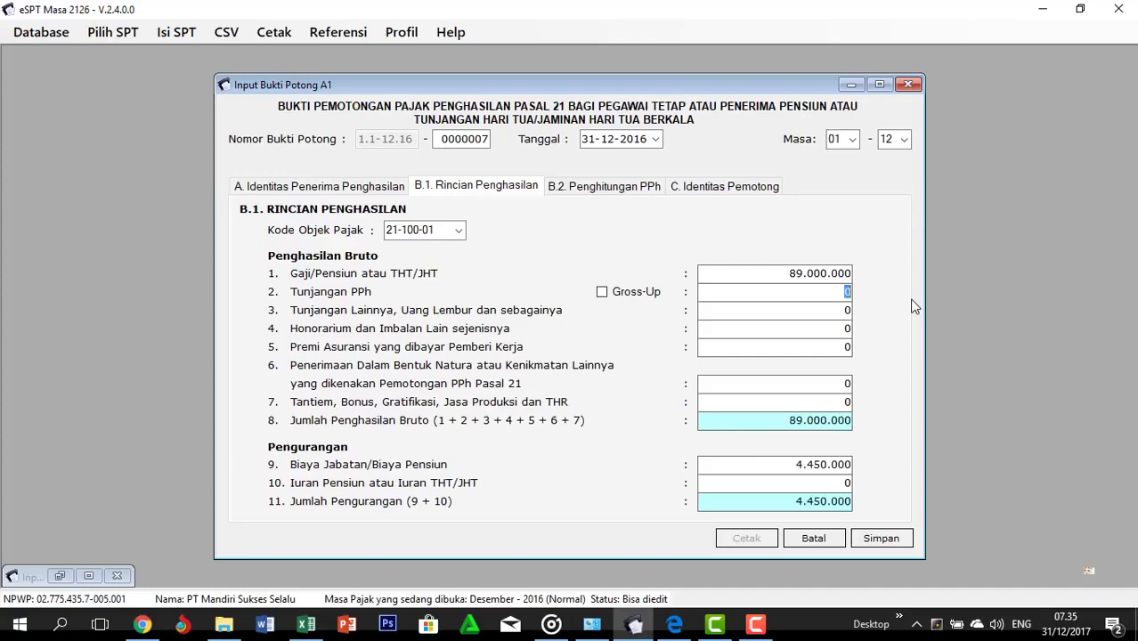
key("alt+Tab")
key("Up")
key("Up")
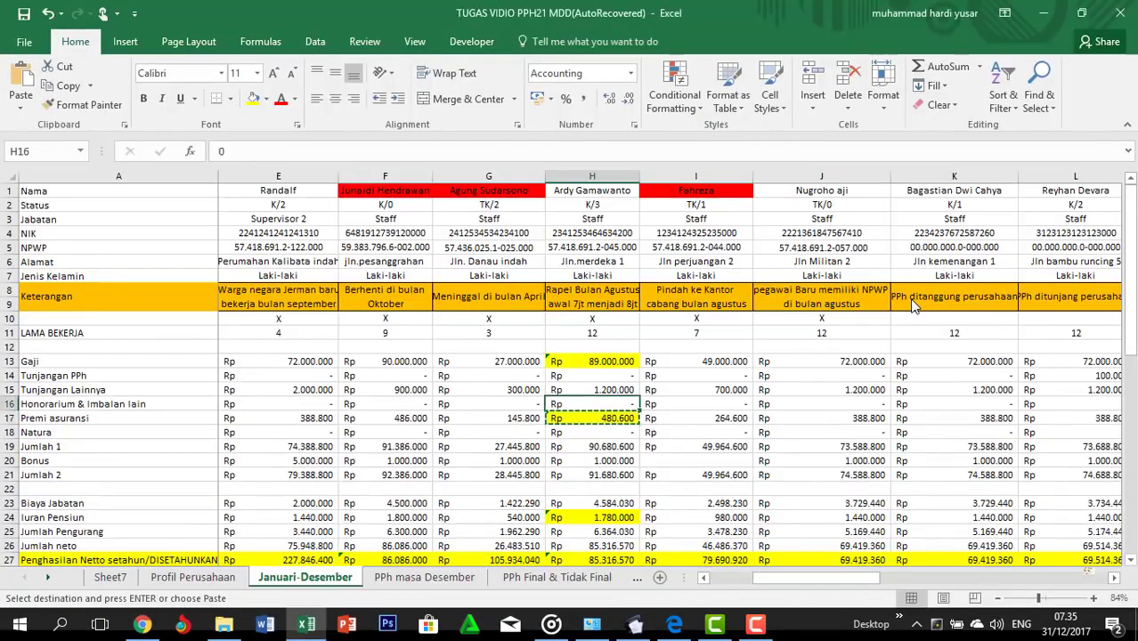
key("ctrl+c")
key("alt+Tab")
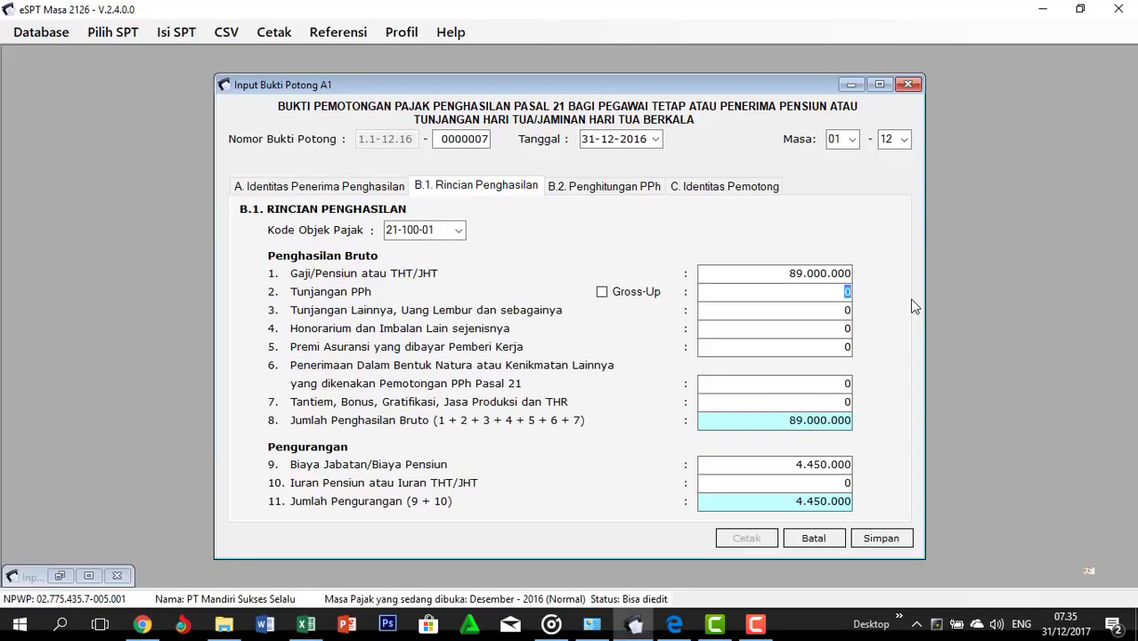
key("Tab")
key("ctrl+v")
Copy the insurance premium of 480.600 from worksheet cell H17 into the slip's Premi Asuransi field
key("alt+Tab")
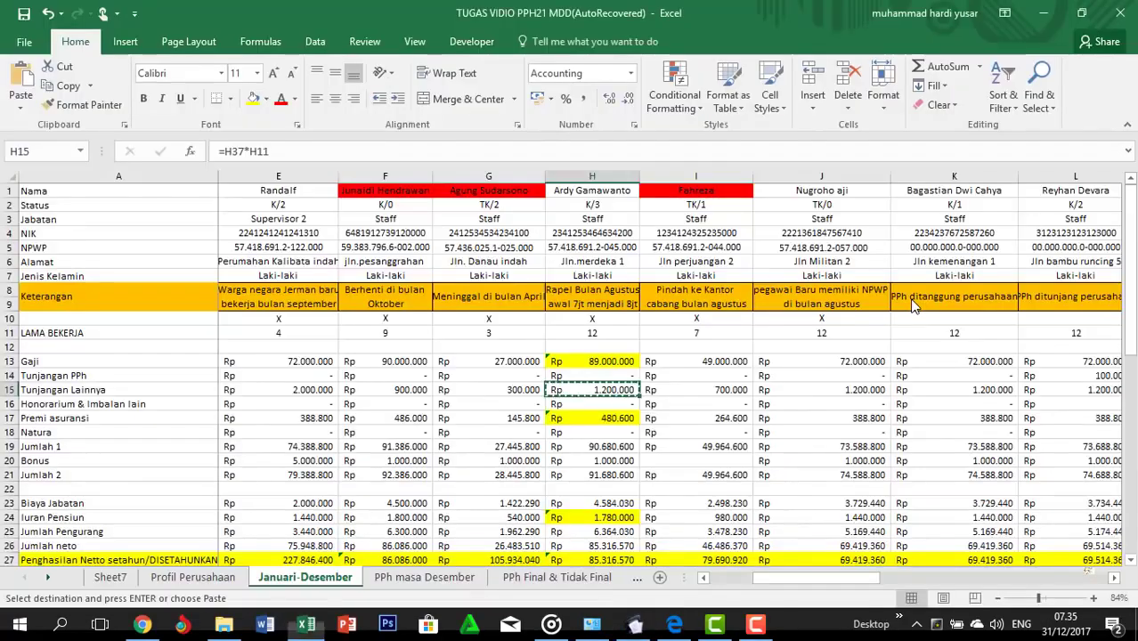
key("Down")
key("Down")
key("ctrl+c")
key("alt+Tab")
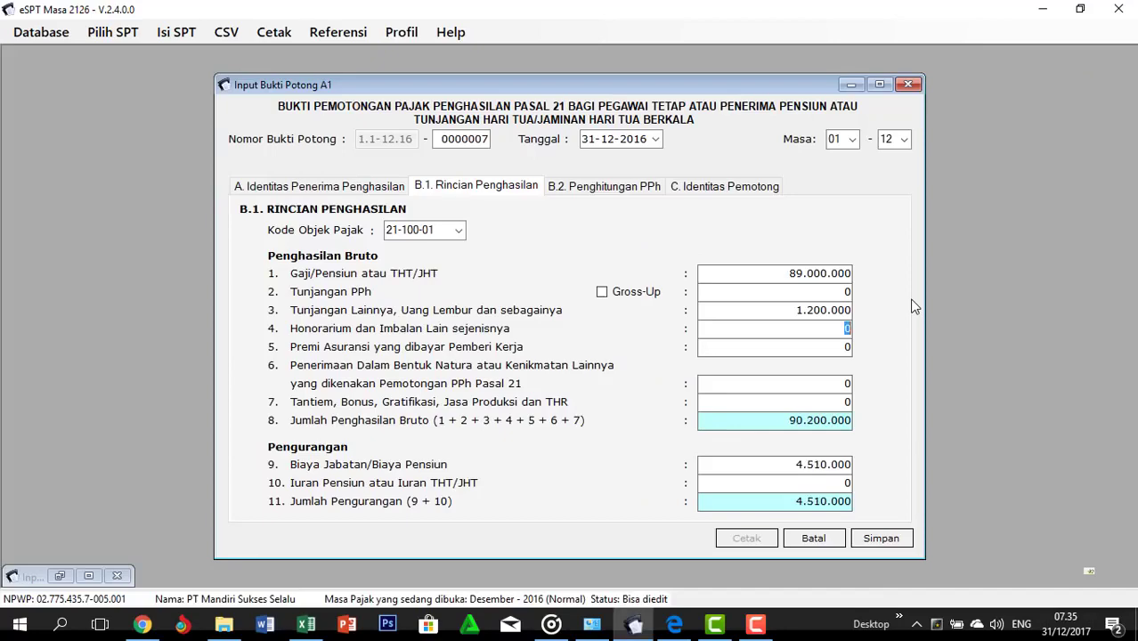
key("Tab")
key("ctrl+v")
Copy the bonus of 1.000.000 from worksheet cell H20 into the slip's Tantiem, Bonus field
key("alt+Tab")
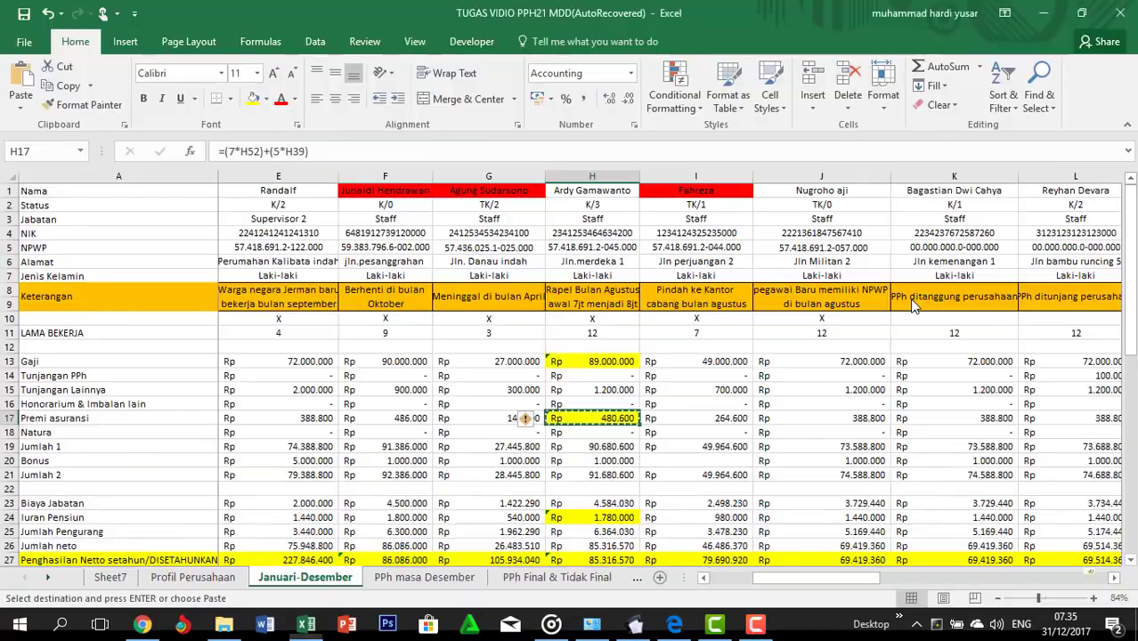
key("Down")
key("Down")
key("Down")
key("ctrl+c")
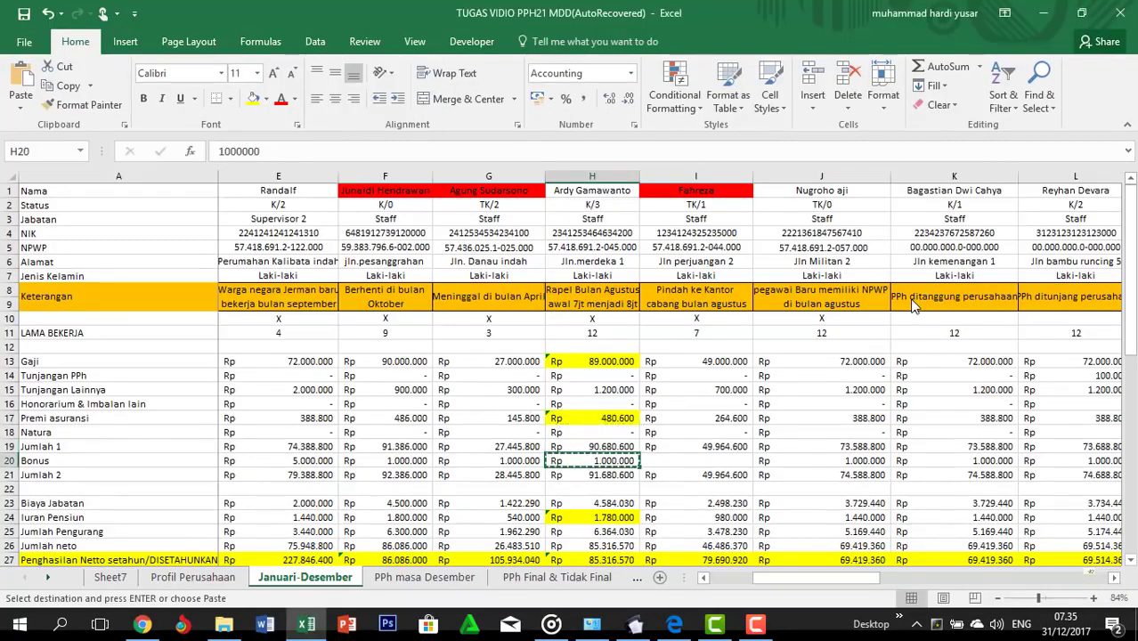
key("alt+Tab")
key("Tab")
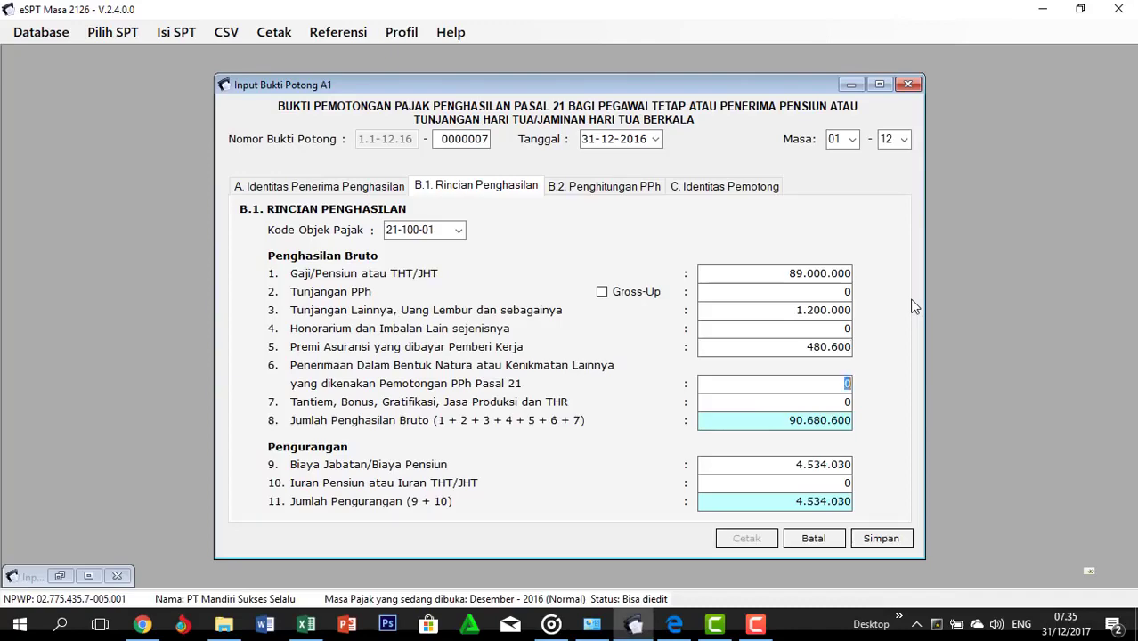
key("Tab")
key("ctrl+v")
Copy the pension contribution of 1.780.000 from worksheet cell H24 into the slip's Iuran Pensiun field
key("alt+Tab")
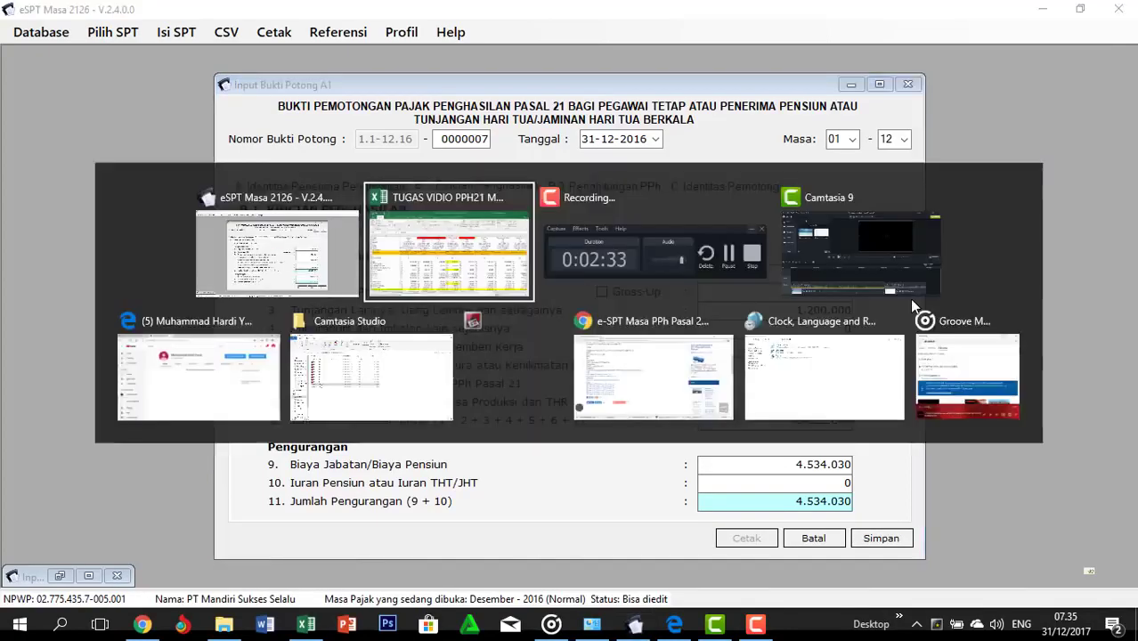
key("Down")
key("Down")
key("Down")
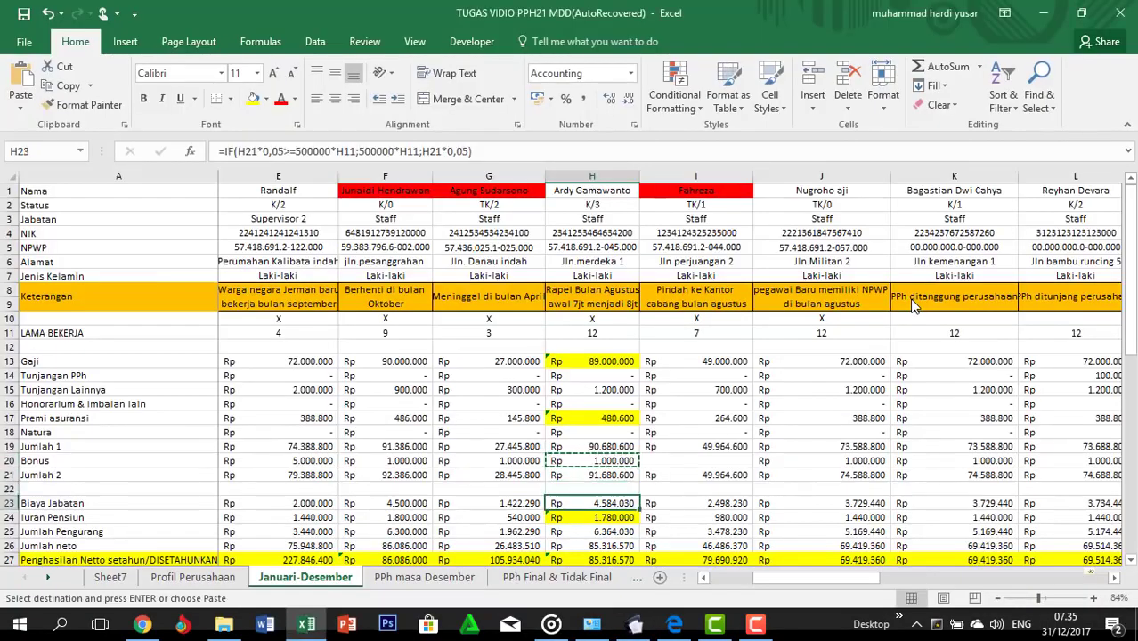
key("Down")
key("ctrl+c")
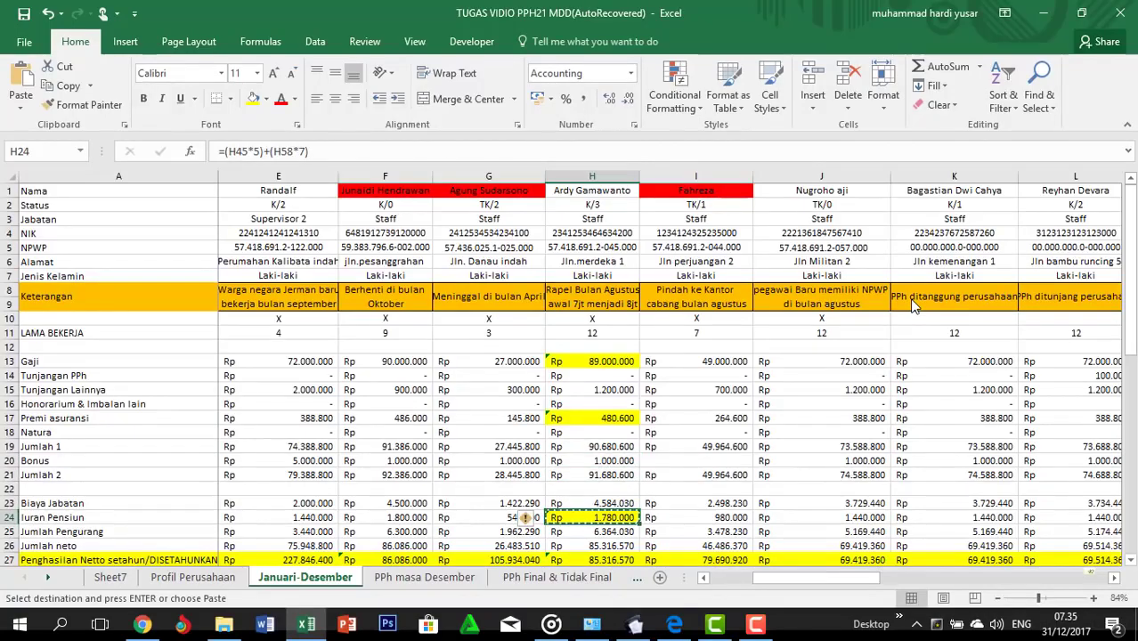
key("alt+Tab")
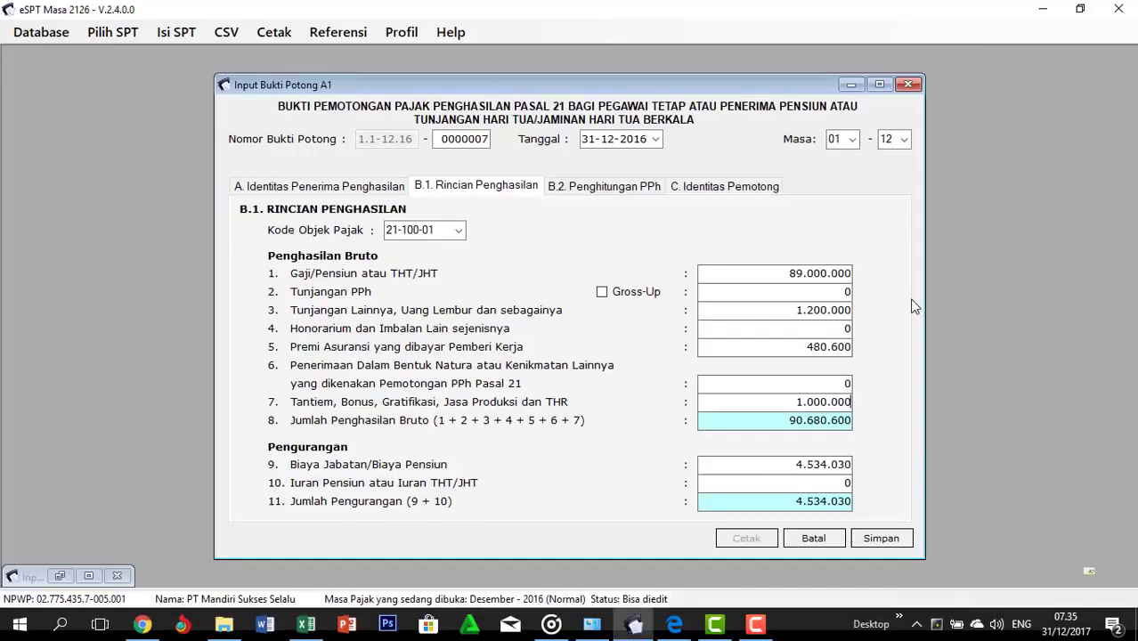
key("Tab")
key("Tab")
key("Tab")
key("ctrl+v")
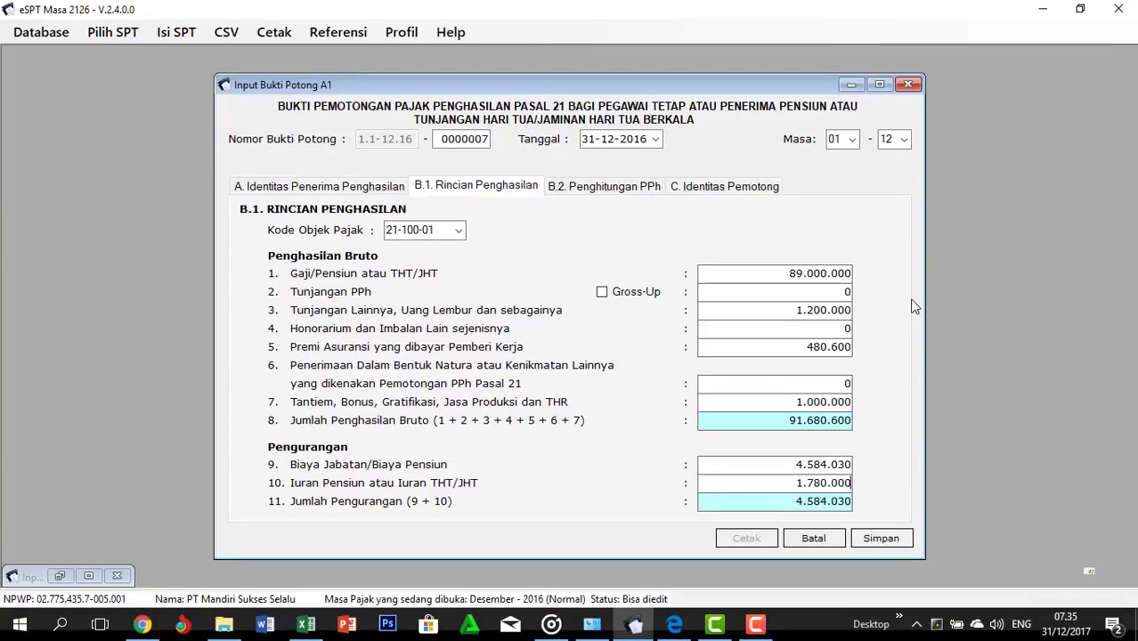
Compare the slip's calculated net income, PTKP and PPh Pasal 21 in section B.2 with column H of the worksheet
left_click(628, 186)
key("alt+Tab")
key("Down")
key("Down")
key("Down")
key("Down")
key("Down")
key("Down")
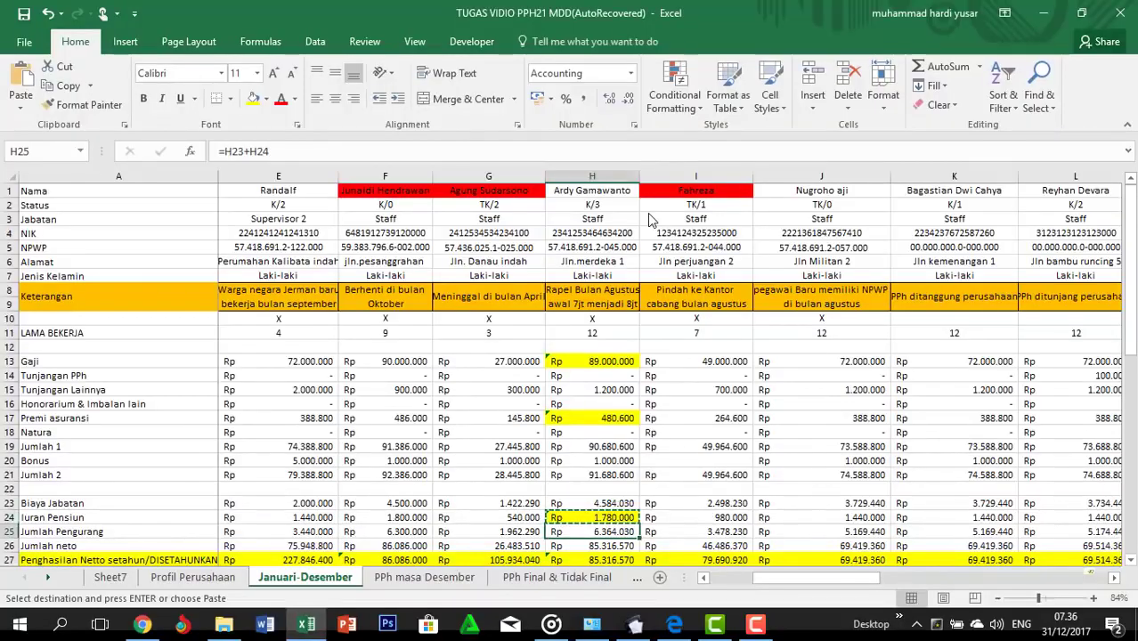
key("Down")
key("Down")
key("Down")
key("Down")
key("Down")
key("Down")
key("Up")
key("Up")
key("Up")
key("Up")
key("Up")
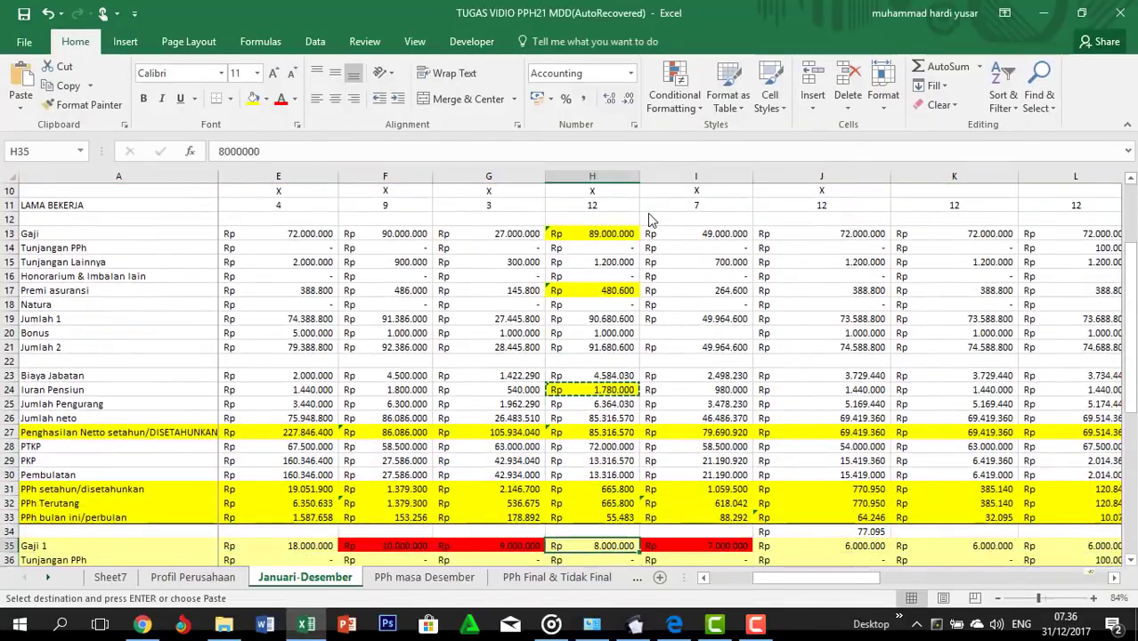
key("alt+Tab")
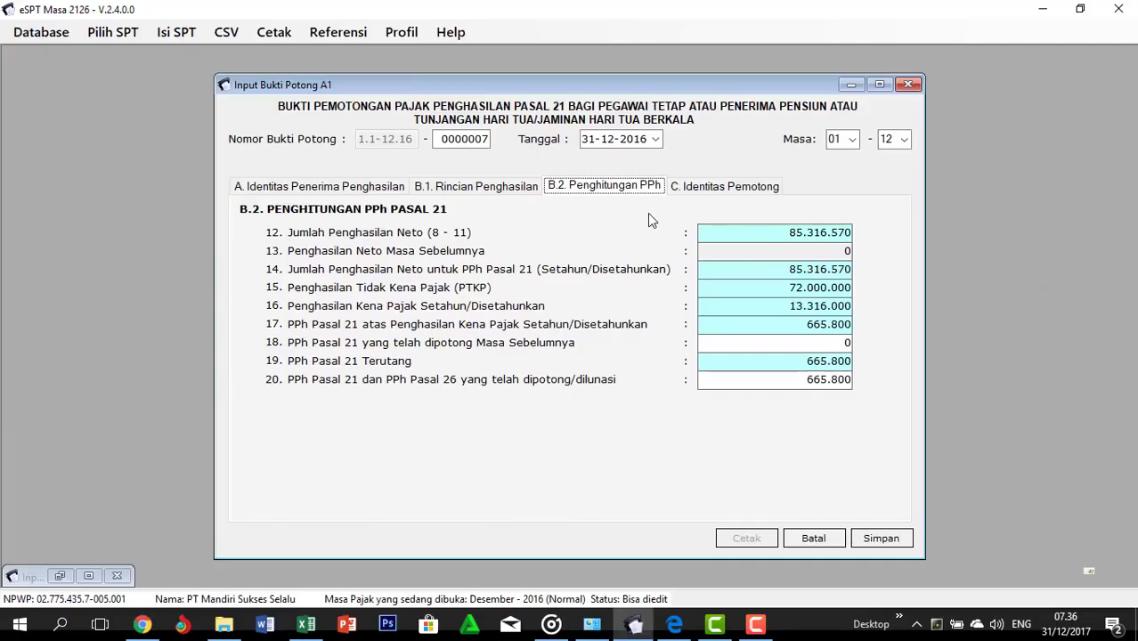
Review the withholder's identity in section C, save the slip and start recording a new one
left_click(711, 190)
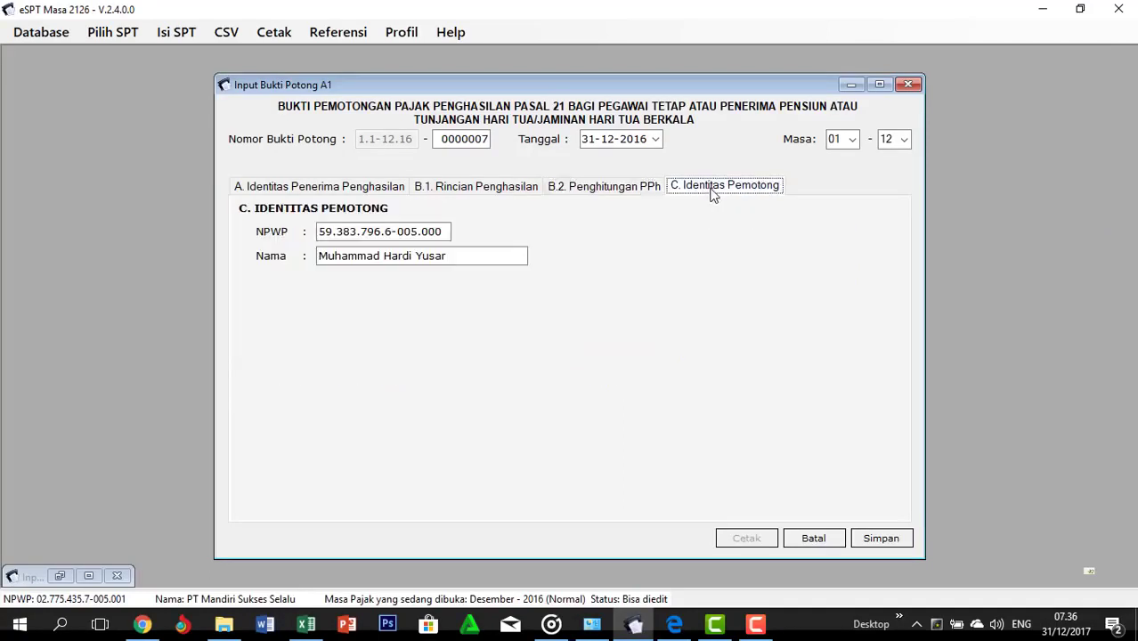
left_click(880, 537)
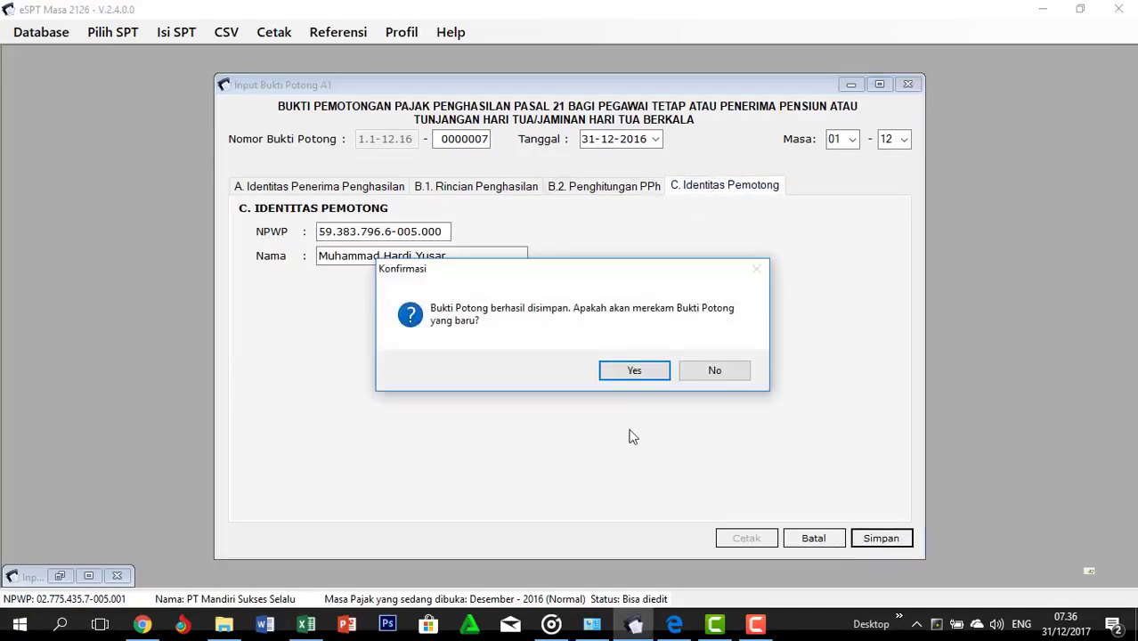
left_click(634, 373)
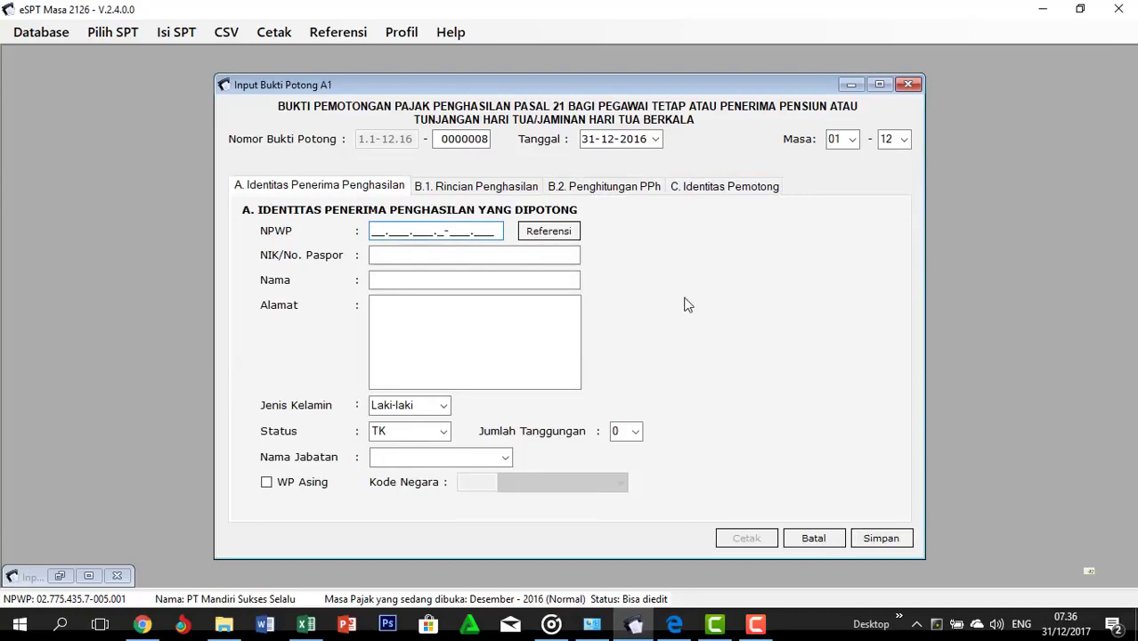
Copy the next employee's tax number from worksheet cell I5 into the new slip's NPWP field
key("alt+Tab")
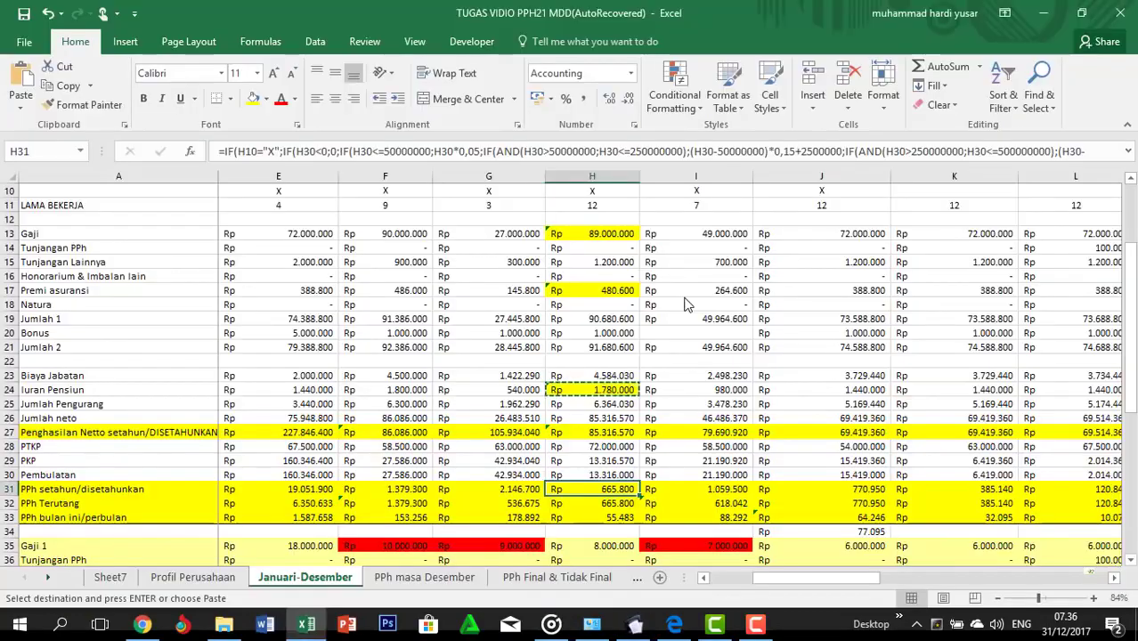
key("Up")
key("Up")
key("Up")
key("Up")
key("Up")
key("Up")
key("Up")
key("Up")
key("Up")
key("Up")
key("Up")
key("Up")
key("Up")
key("Up")
key("Up")
key("Up")
key("Up")
key("Up")
key("Up")
key("Up")
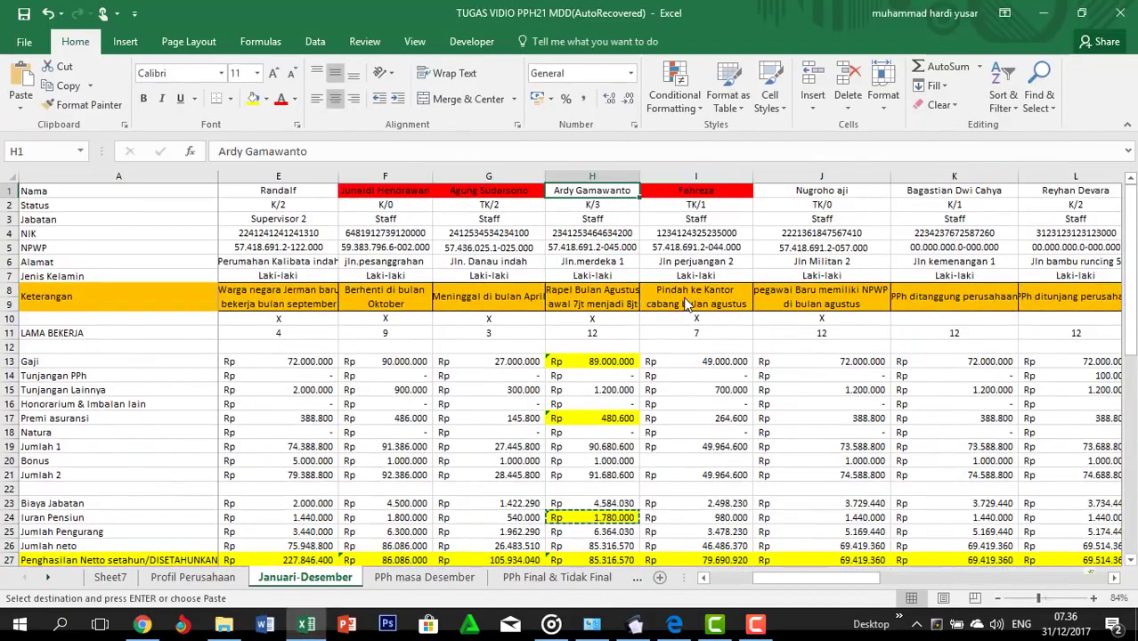
key("Right")
key("Right")
key("Right")
key("Left")
key("Left")
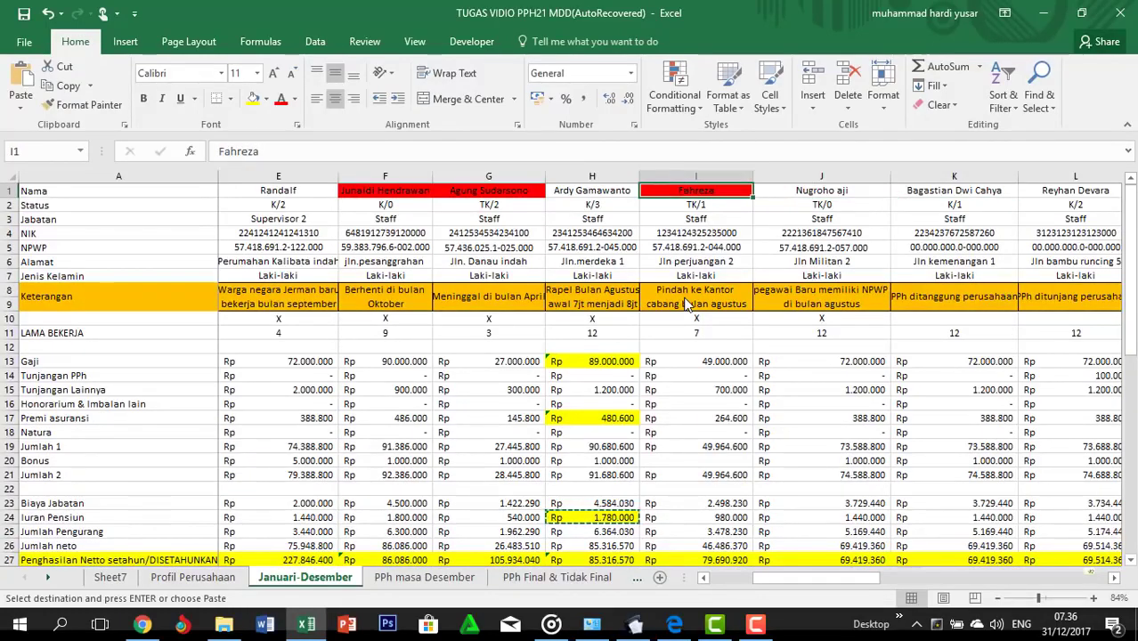
key("Down")
key("Down")
key("Down")
key("Down")
key("ctrl+c")
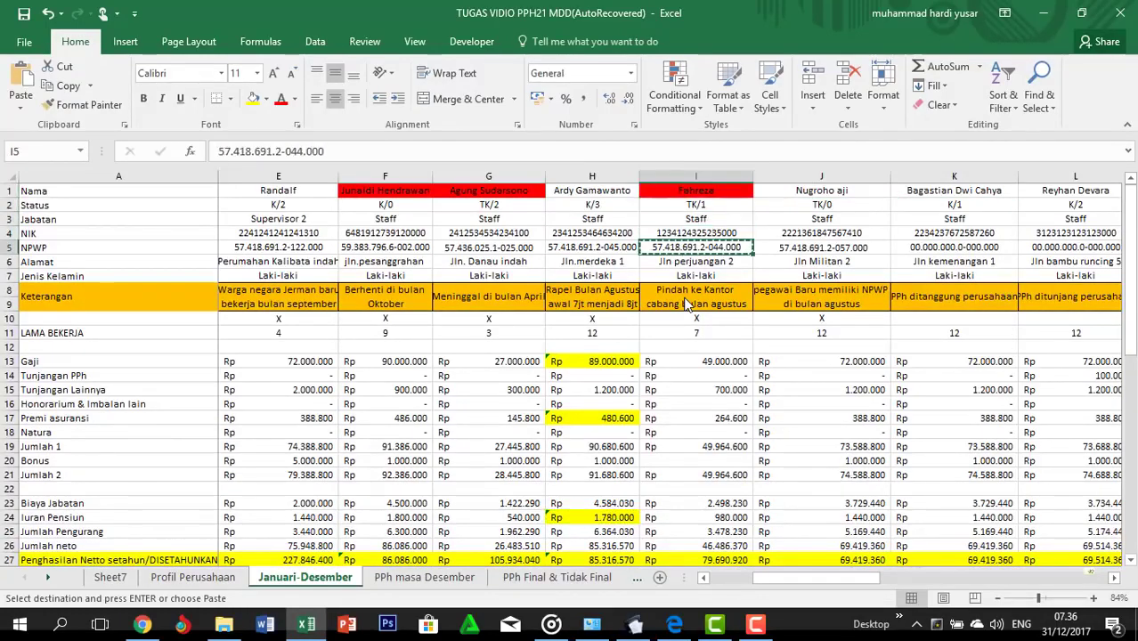
key("alt+Tab")
key("ctrl+v")
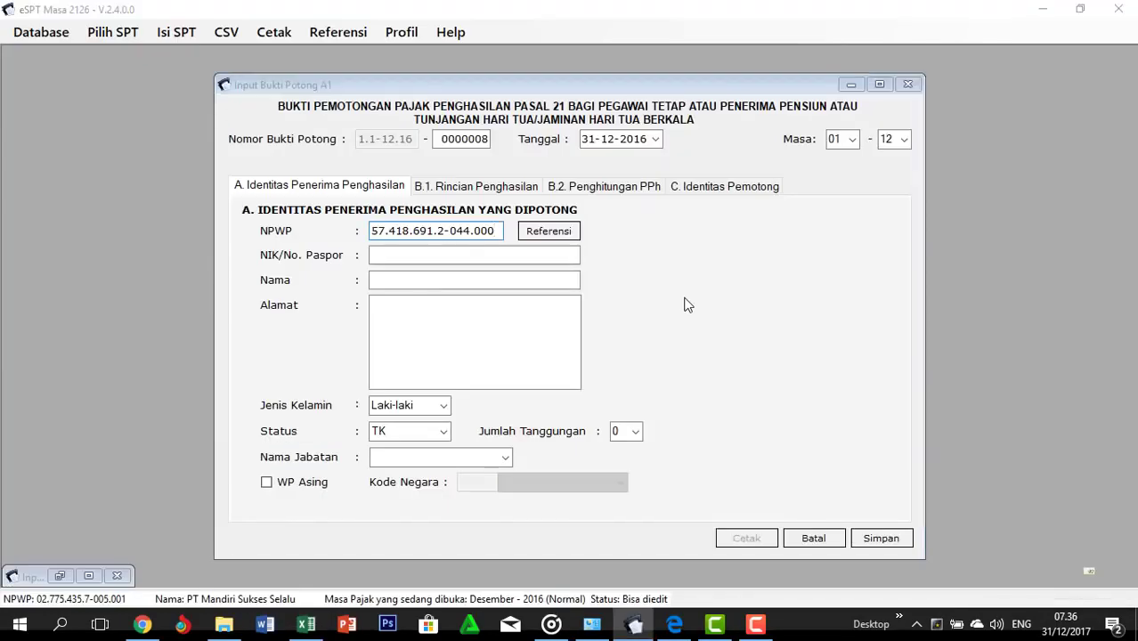
Copy the employee's identity number from worksheet cell I4 into the slip's NIK/No. Paspor field
key("alt+Tab")
key("Down")
key("ctrl+c")
key("alt+Tab")
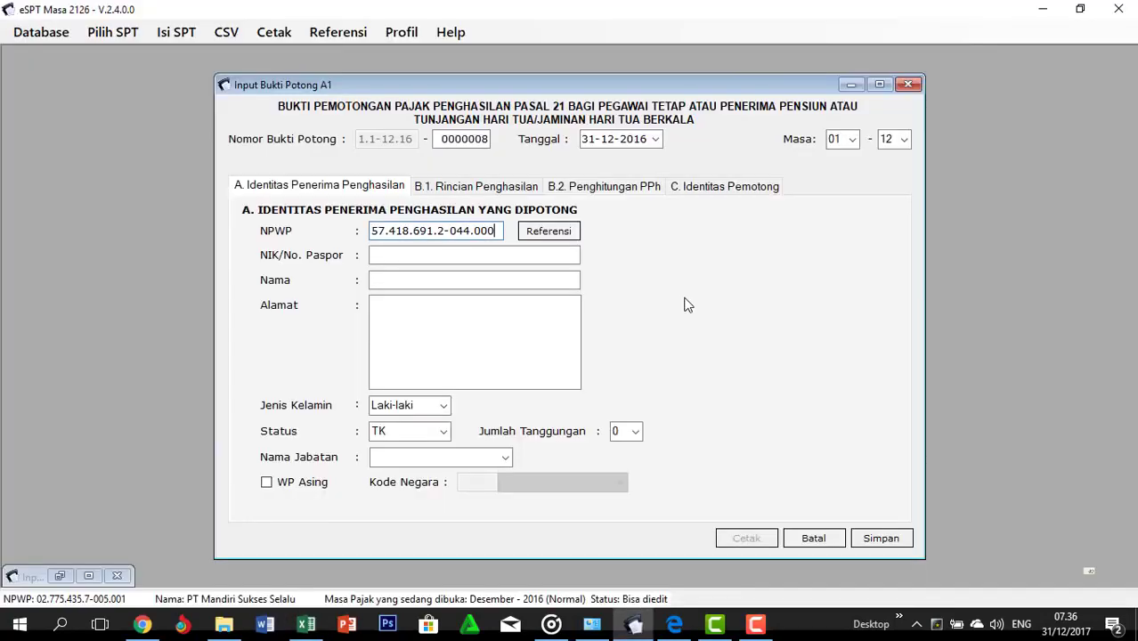
key("Tab")
key("Tab")
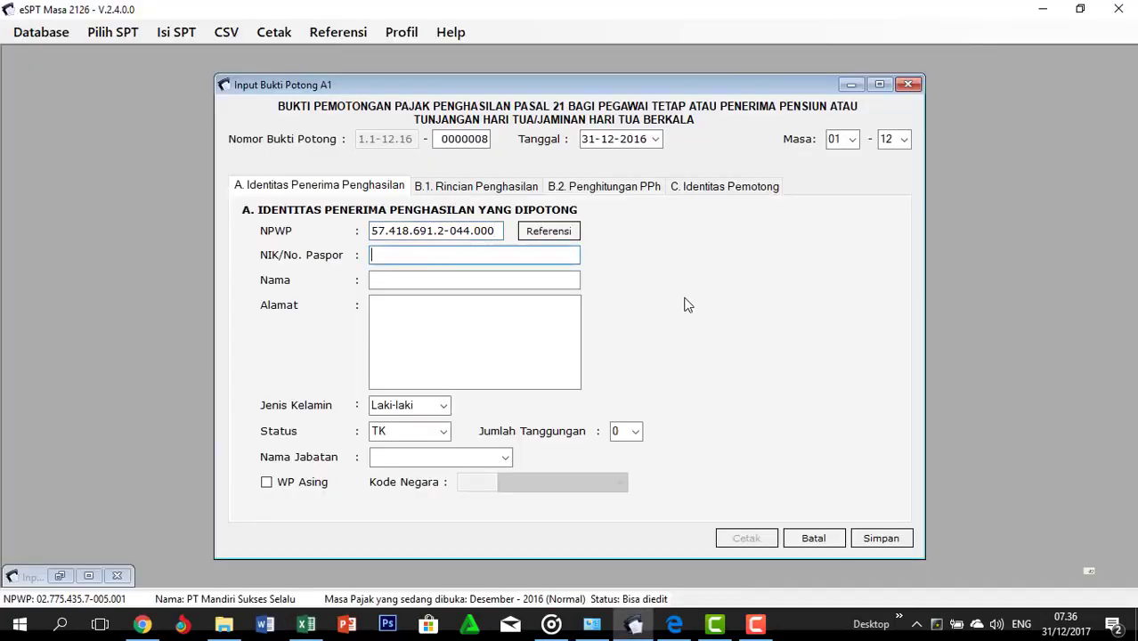
key("ctrl+v")
Copy the employee's name from worksheet cell I1 into the slip's Nama field
key("alt+Tab")
key("Up")
key("Up")
key("Up")
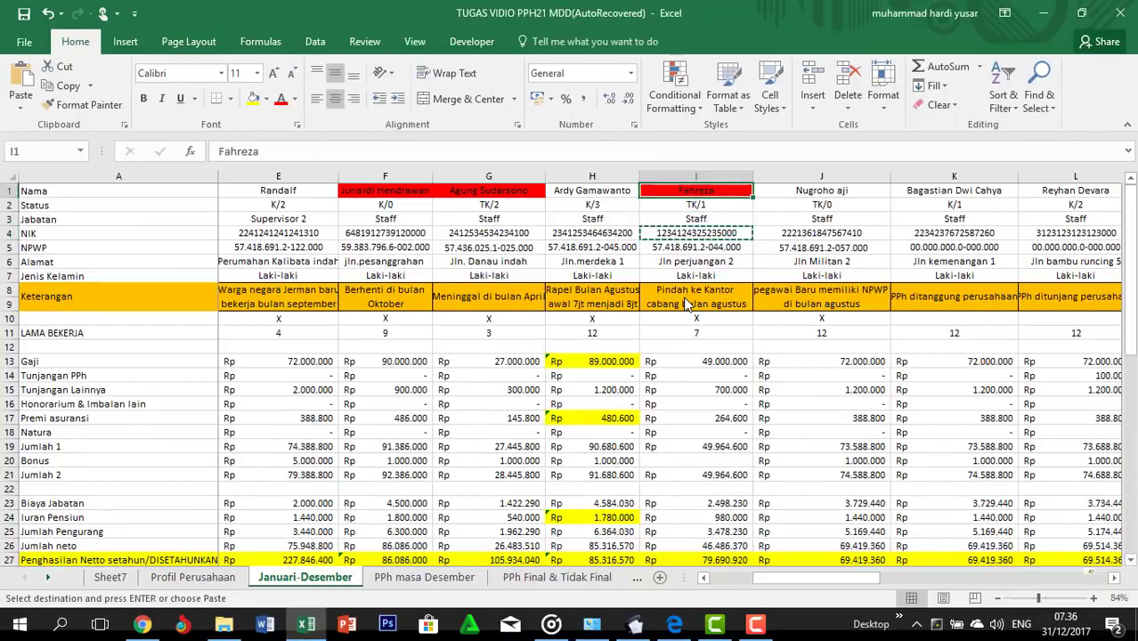
key("ctrl+c")
key("alt+Tab")
key("Tab")
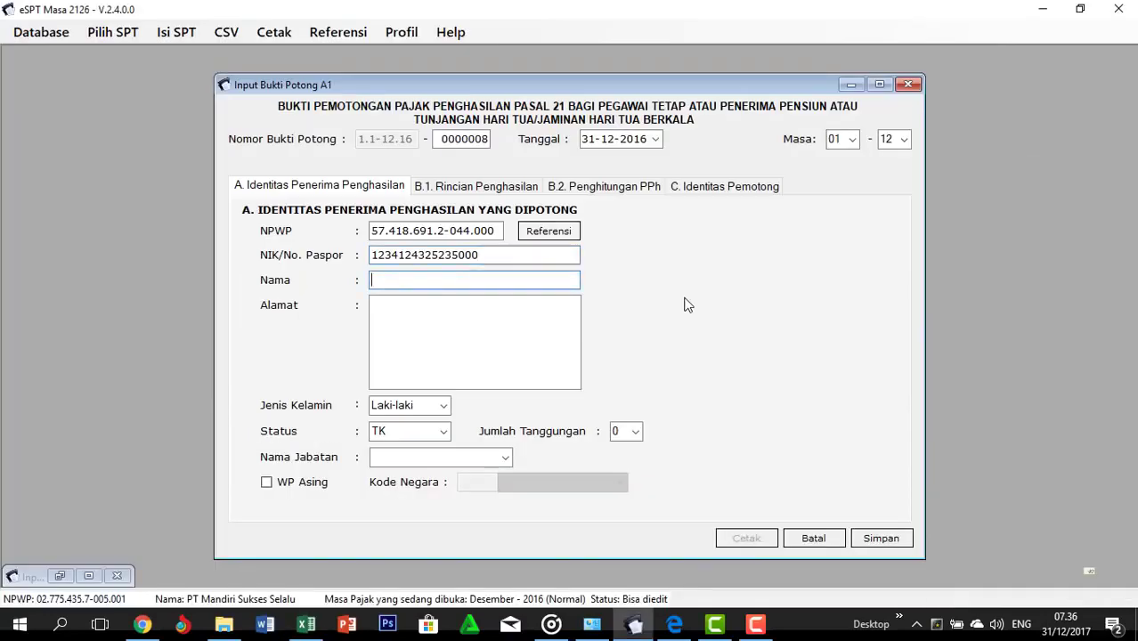
key("ctrl+v")
Copy the employee's address from worksheet cell I6 into the slip's Alamat field
key("alt+Tab")
key("Down")
key("Down")
key("Down")
key("Down")
key("Down")
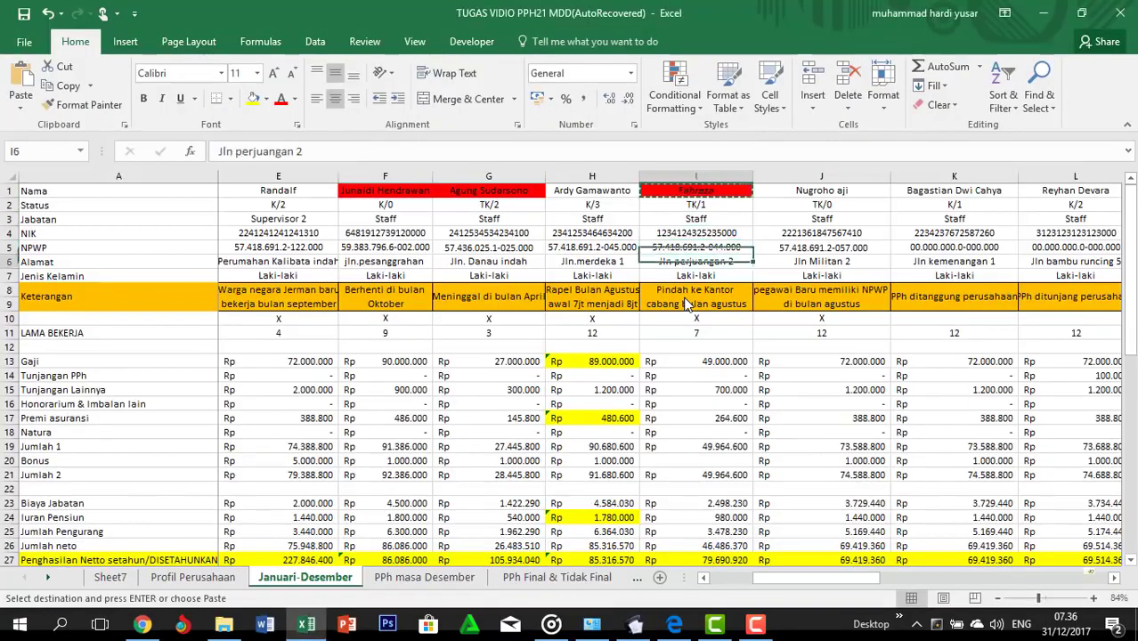
key("ctrl+c")
key("alt+Tab")
key("Tab")
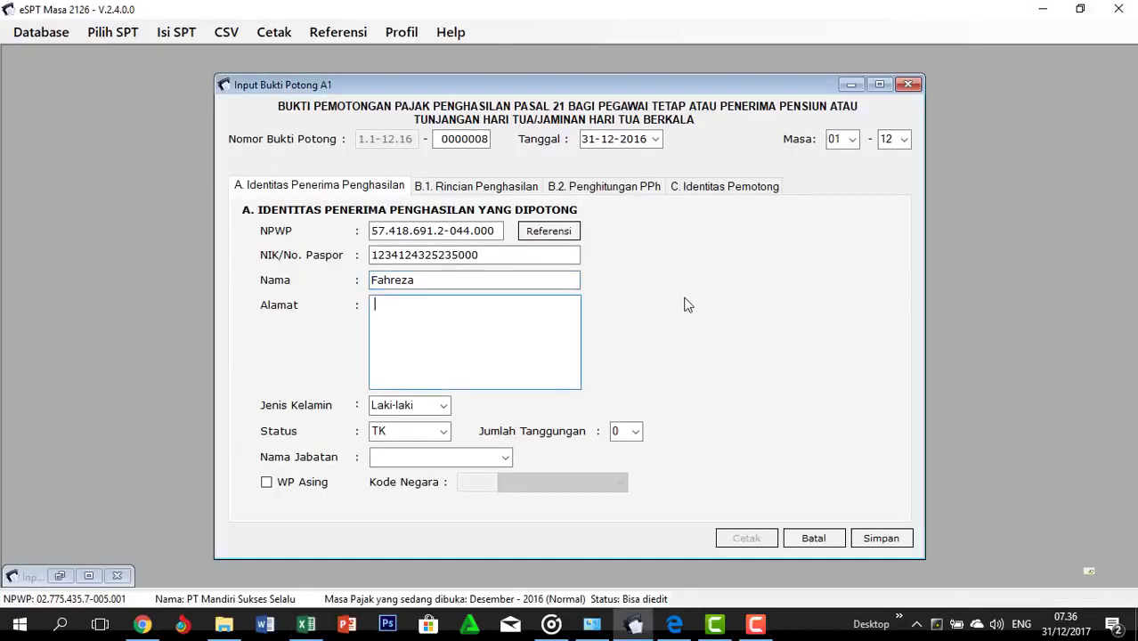
key("ctrl+v")
Check the employee's TK/1 status in the worksheet and set Jumlah Tanggungan to 1 in the slip
key("alt+Tab")
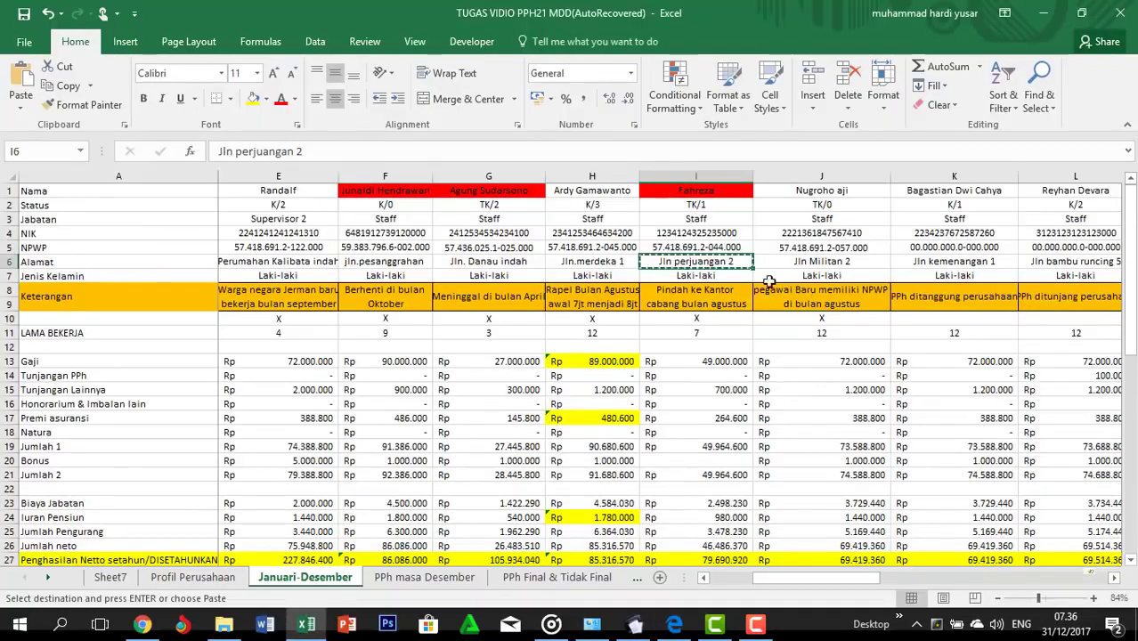
key("alt+Tab")
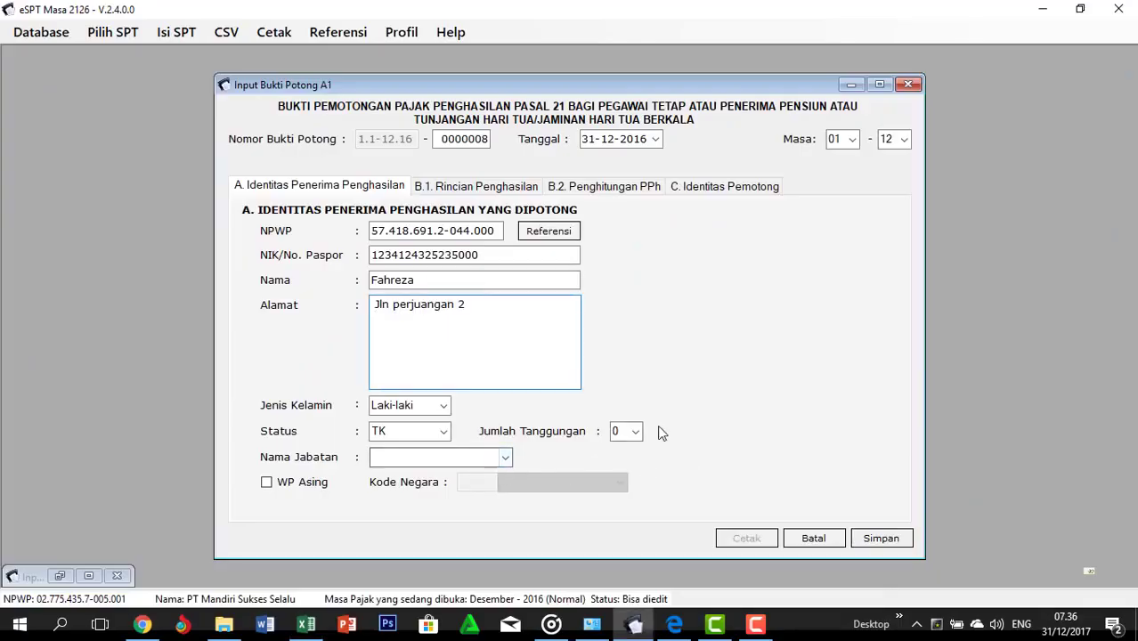
left_click(635, 431)
left_click(627, 464)
Enter the job title Staff from worksheet cell I3 in the slip's Nama Jabatan field
key("alt+Tab")
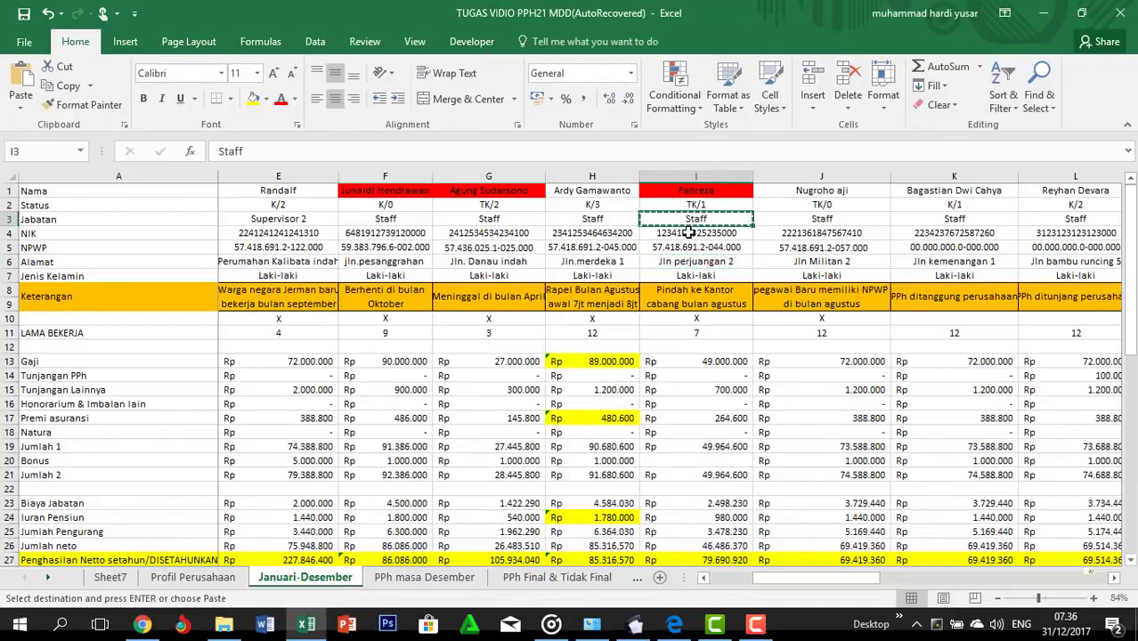
key("alt+Tab")
left_click(388, 458)
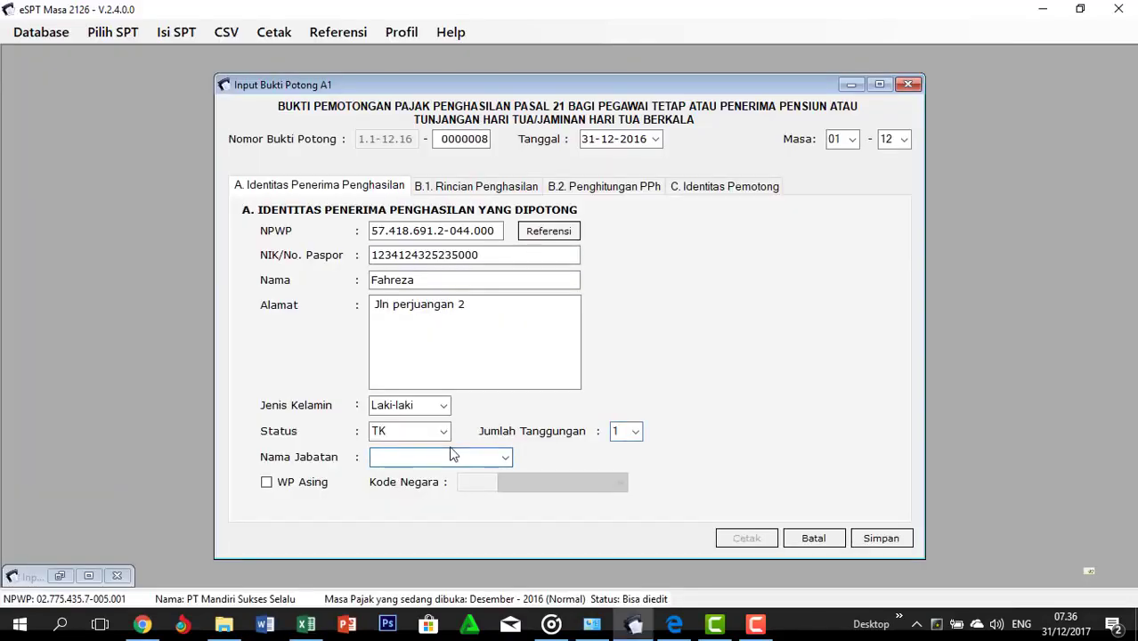
type("Staff")
In section B.1, set the slip's Masa end month to 07 and accept the status of transfer to another office of the same employer
left_click(473, 188)
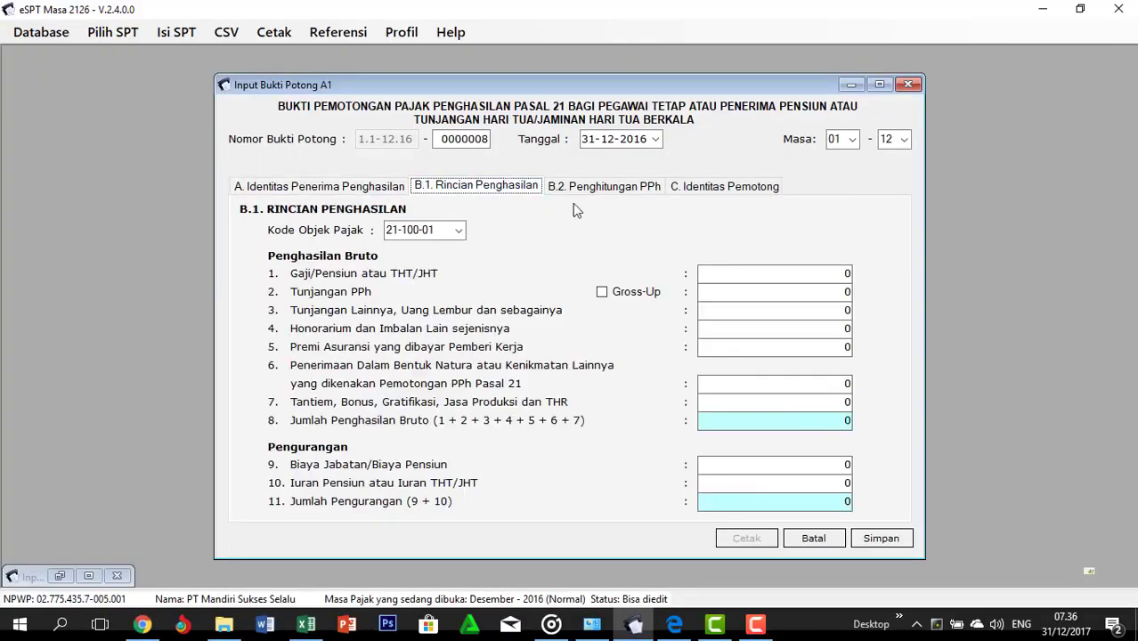
key("alt+Tab")
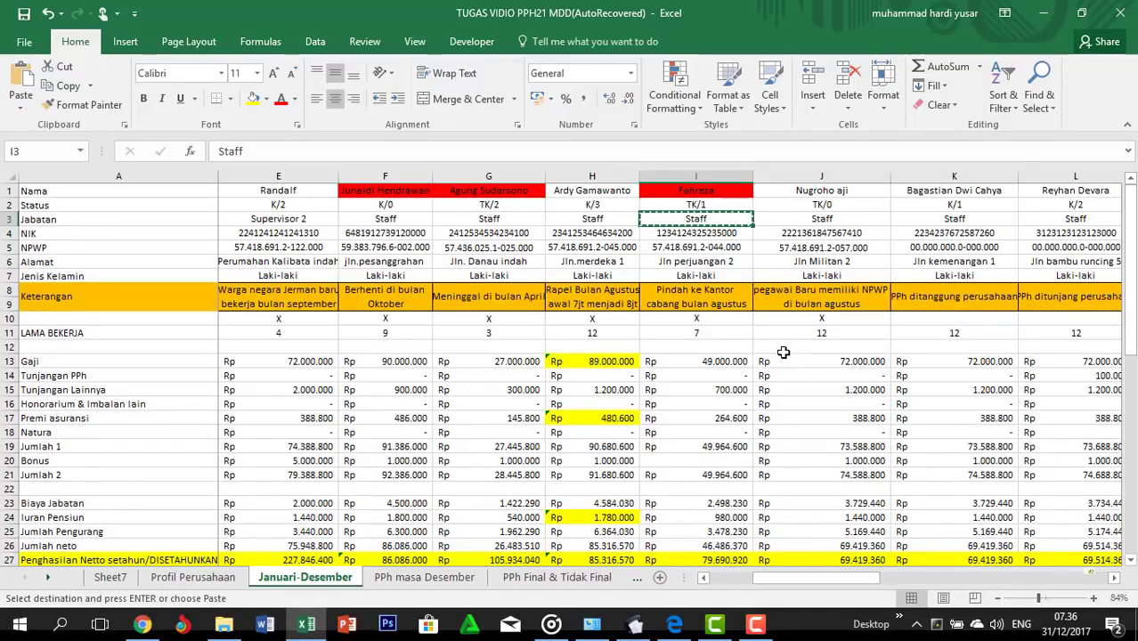
key("alt+Tab")
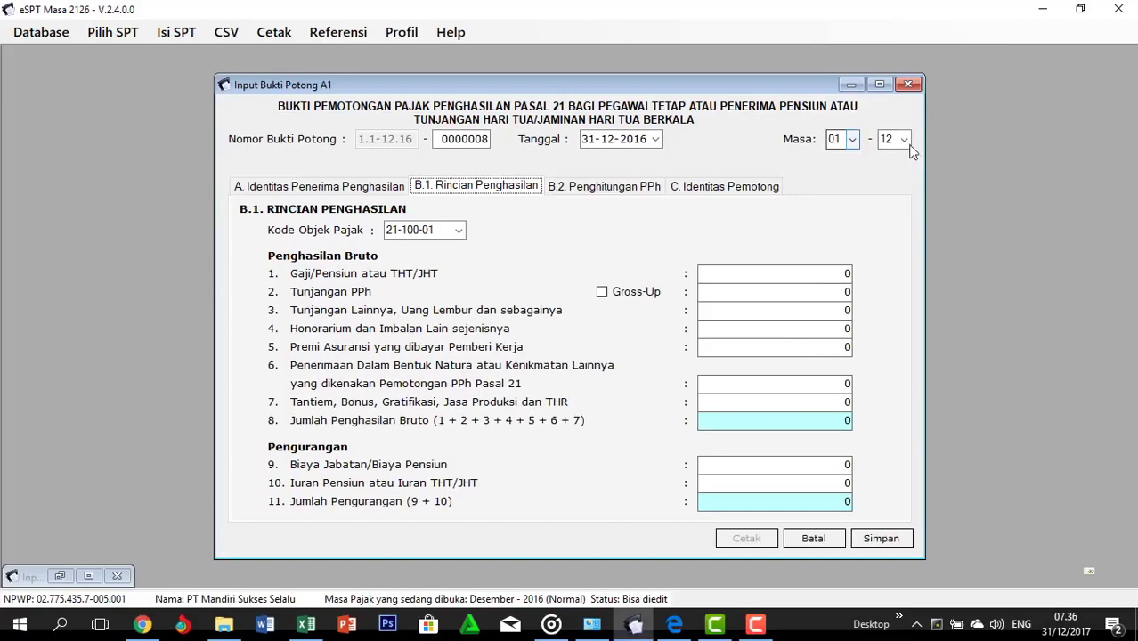
left_click(906, 142)
left_click(903, 235)
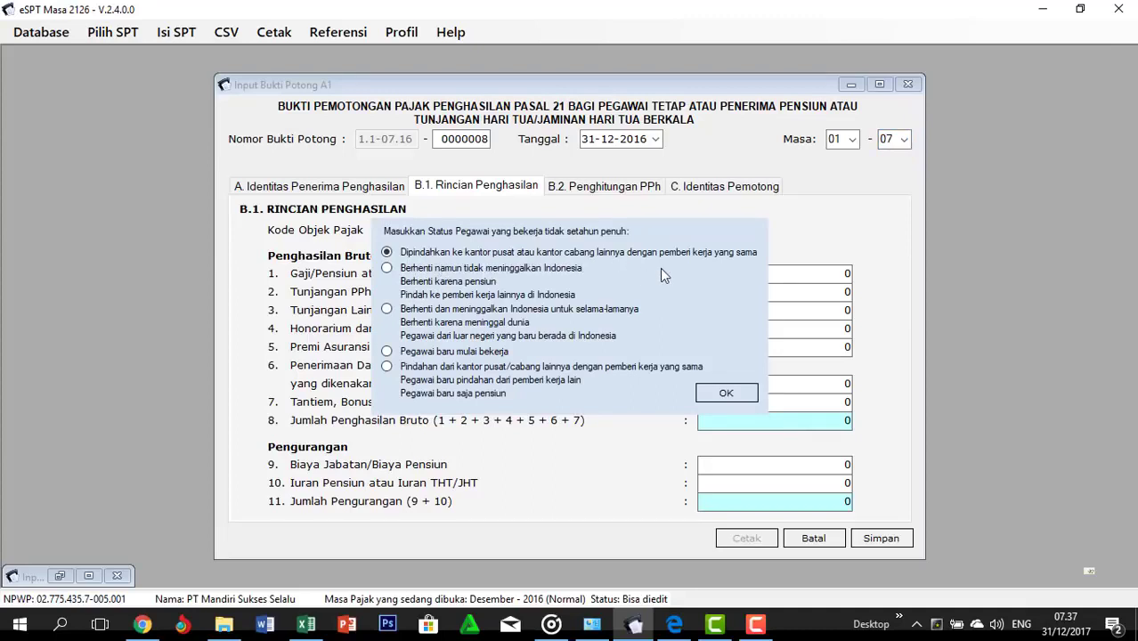
left_click(726, 392)
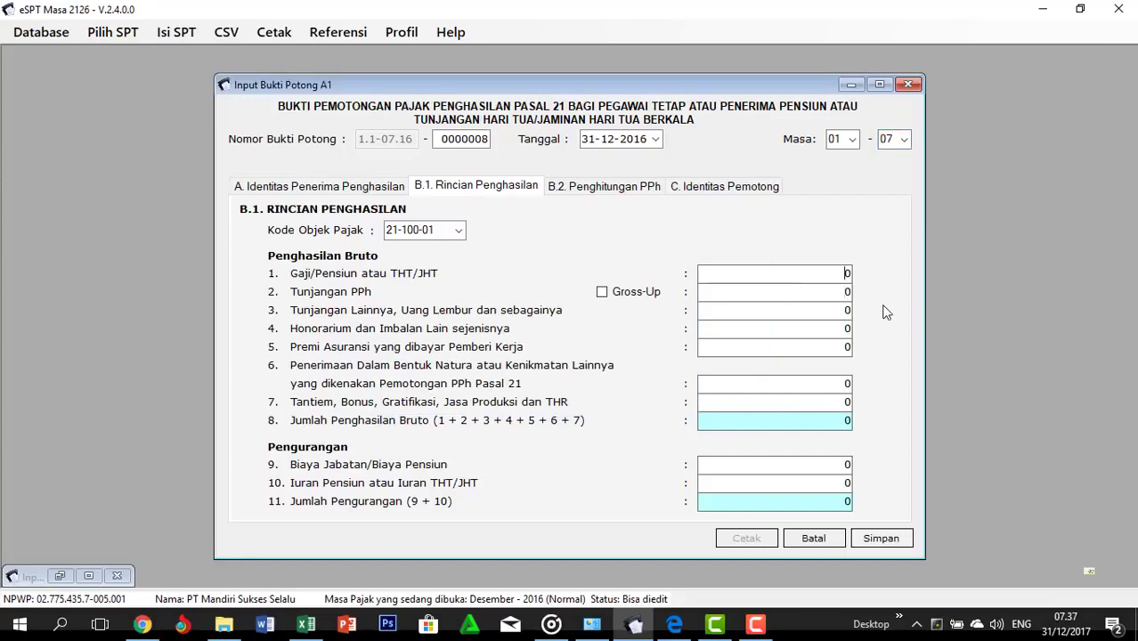
Copy the salary of 49.000.000 from worksheet cell I13 into the slip's Gaji/Pensiun field
key("alt+Tab")
left_click(730, 358)
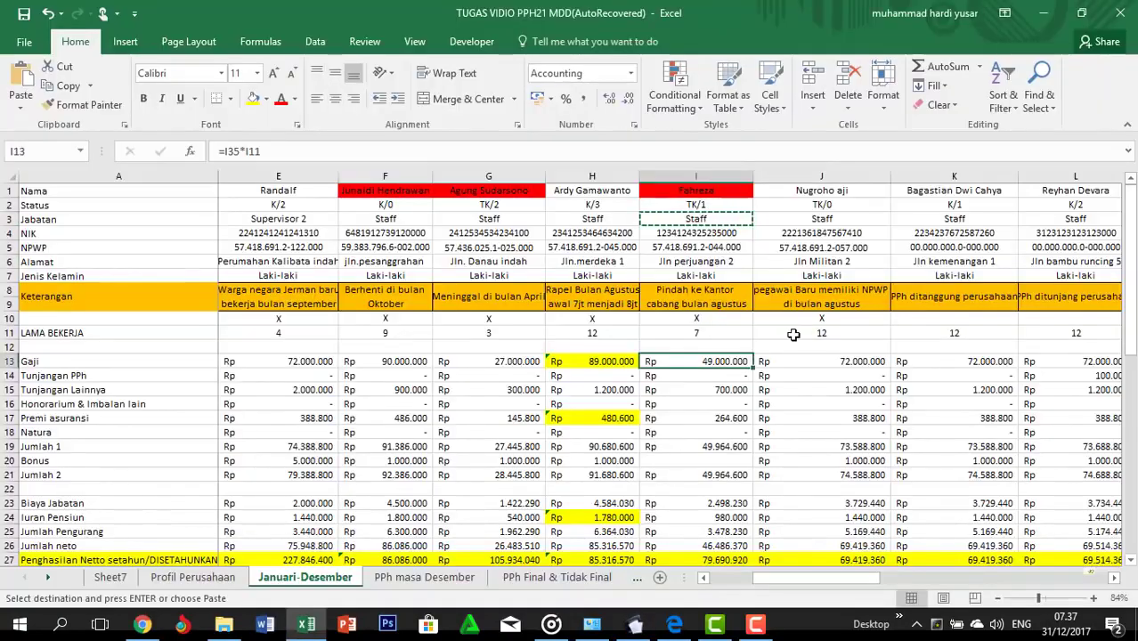
key("ctrl+c")
key("alt+Tab")
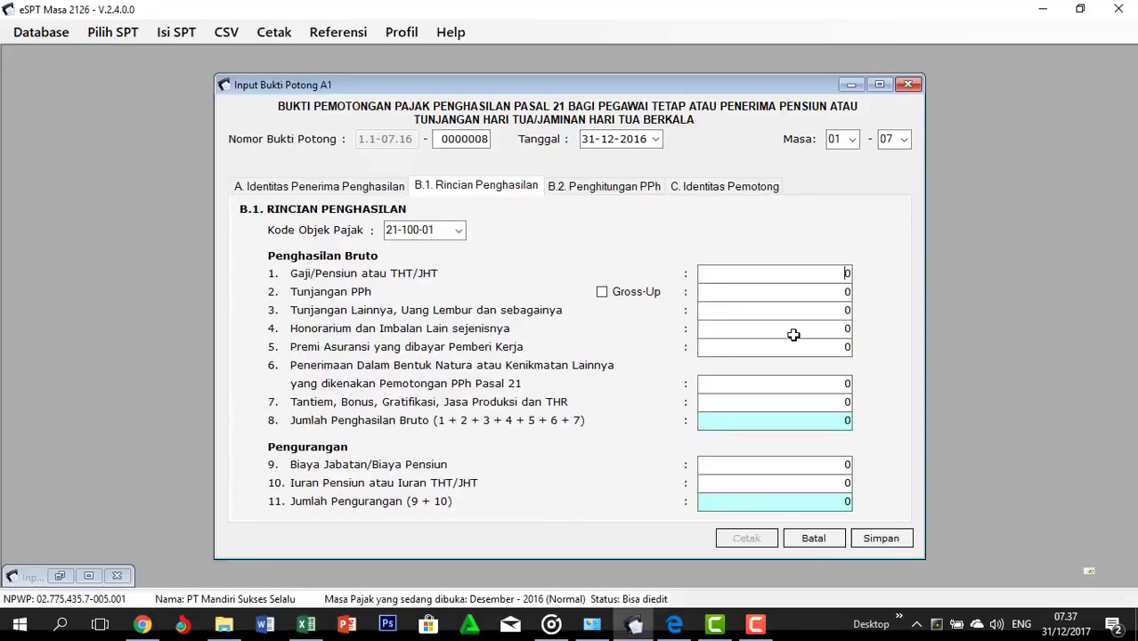
Copy the other allowance of 700.000 from worksheet cell I15 into the slip's Tunjangan Lainnya field
key("alt+Tab")
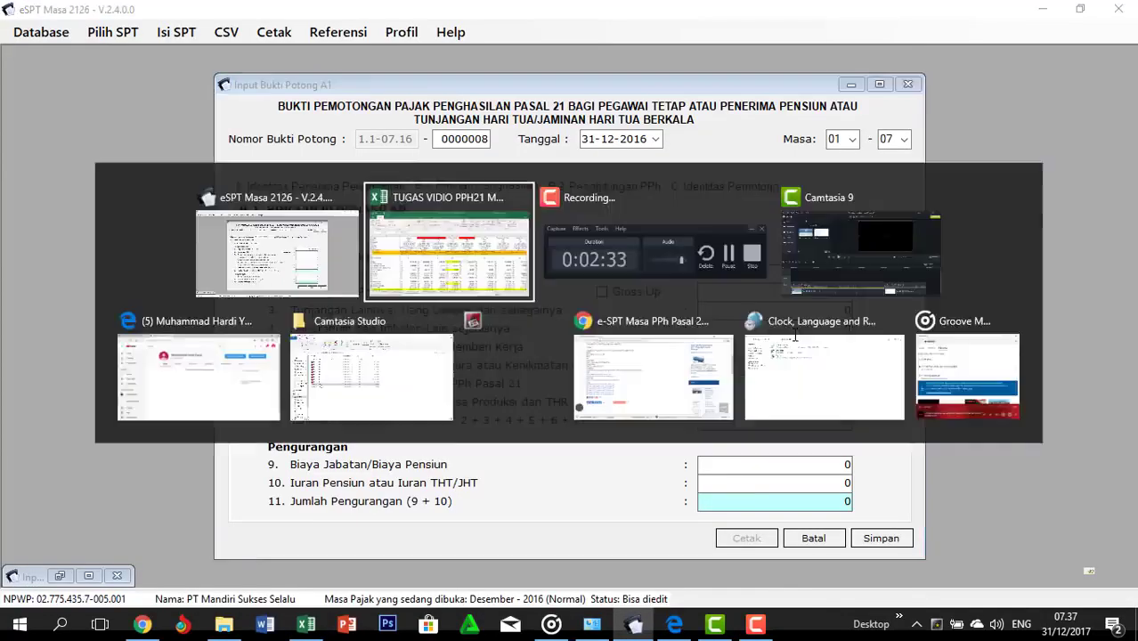
key("Down")
key("Down")
key("ctrl+c")
key("alt+Tab")
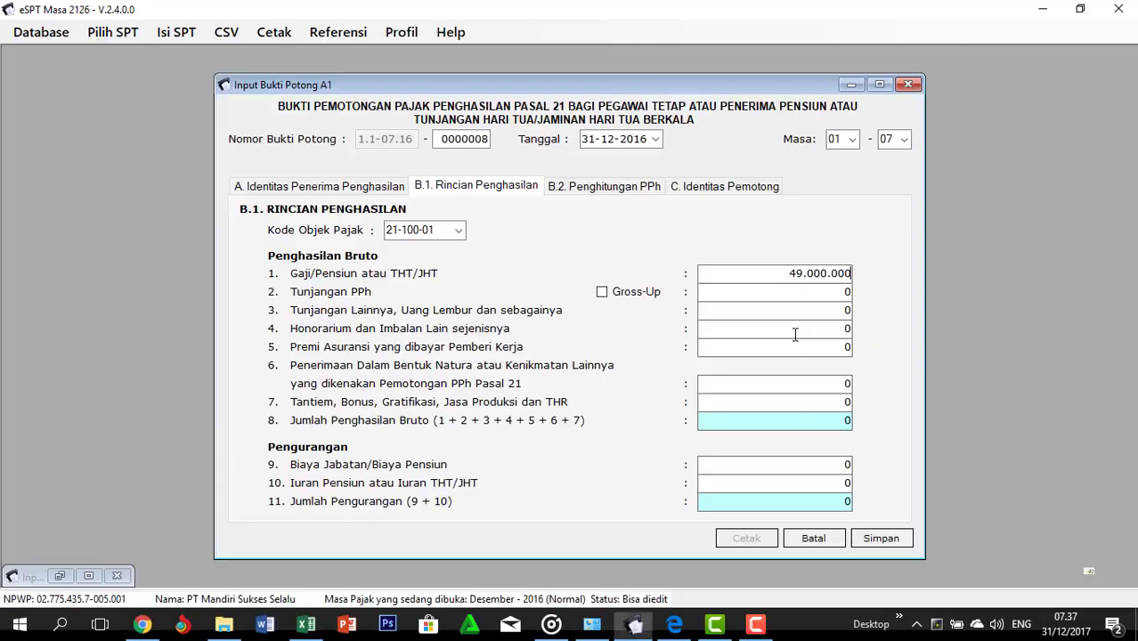
key("Tab")
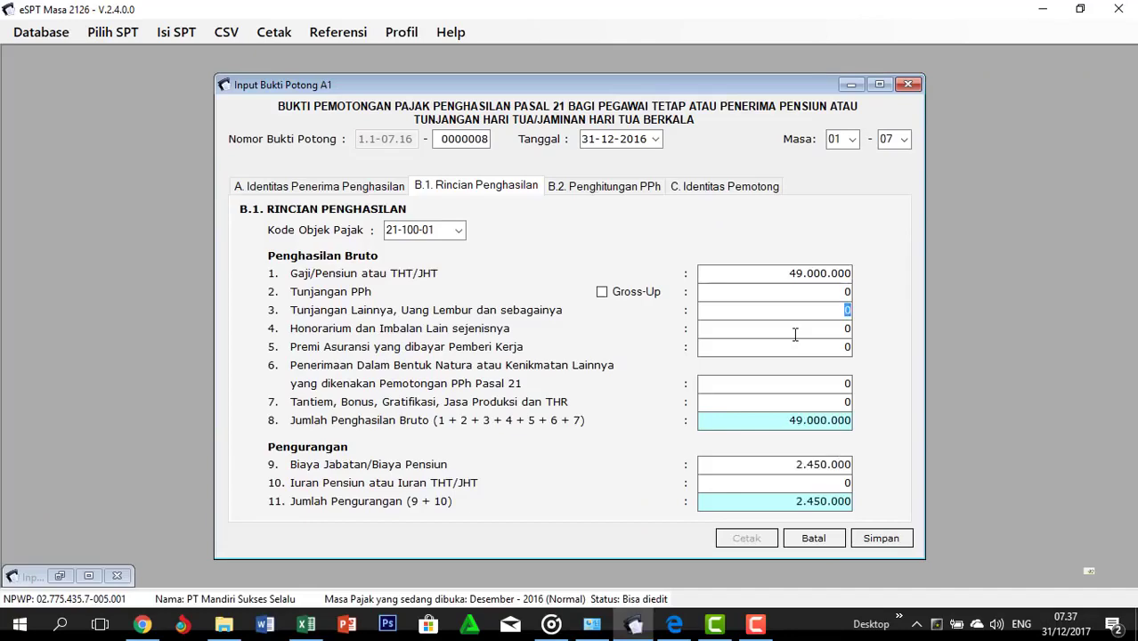
Copy the insurance premium of 264.600 from worksheet cell I17 into the slip's Premi Asuransi field
key("alt+Tab")
key("Down")
key("Down")
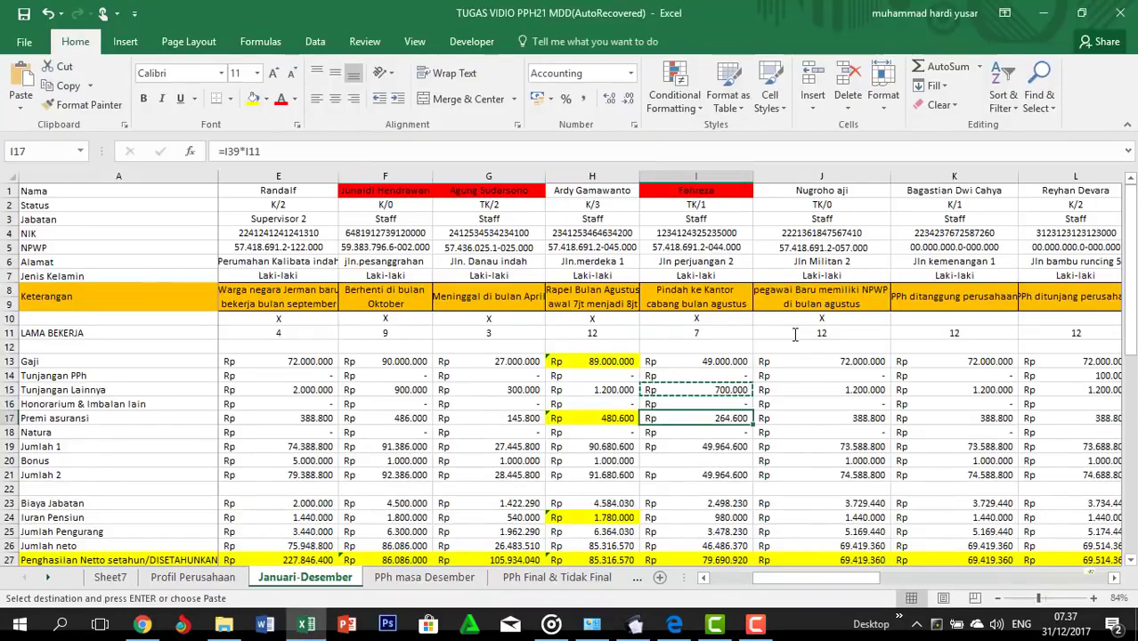
key("ctrl+c")
key("alt+Tab")
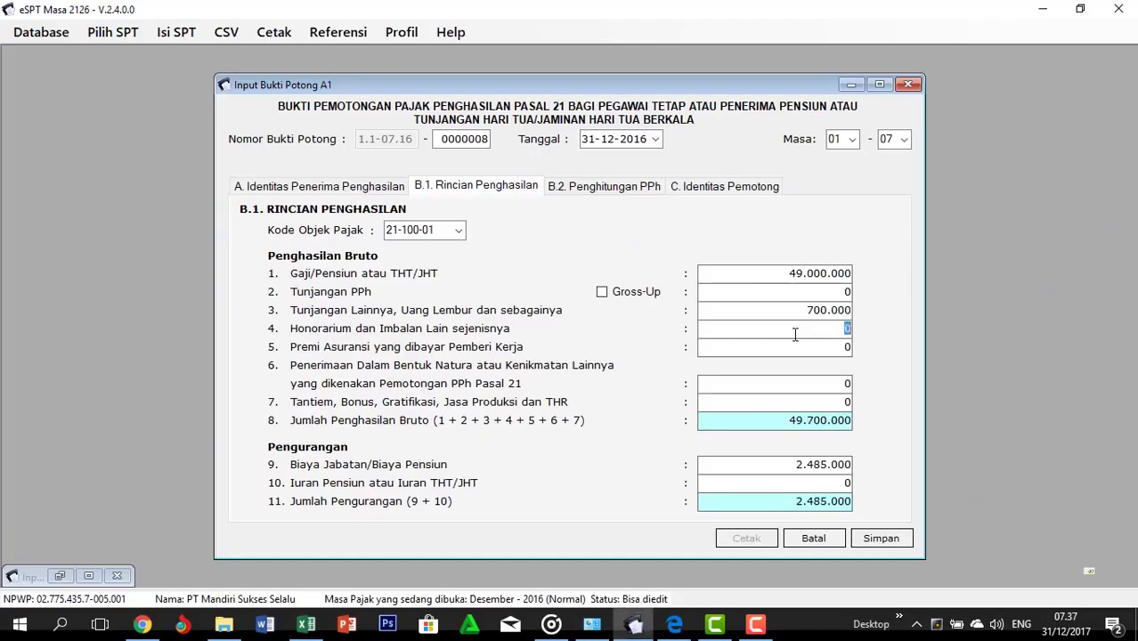
Copy the pension contribution of 980.000 from worksheet cell I24 into the slip's Iuran Pensiun field
key("alt+Tab")
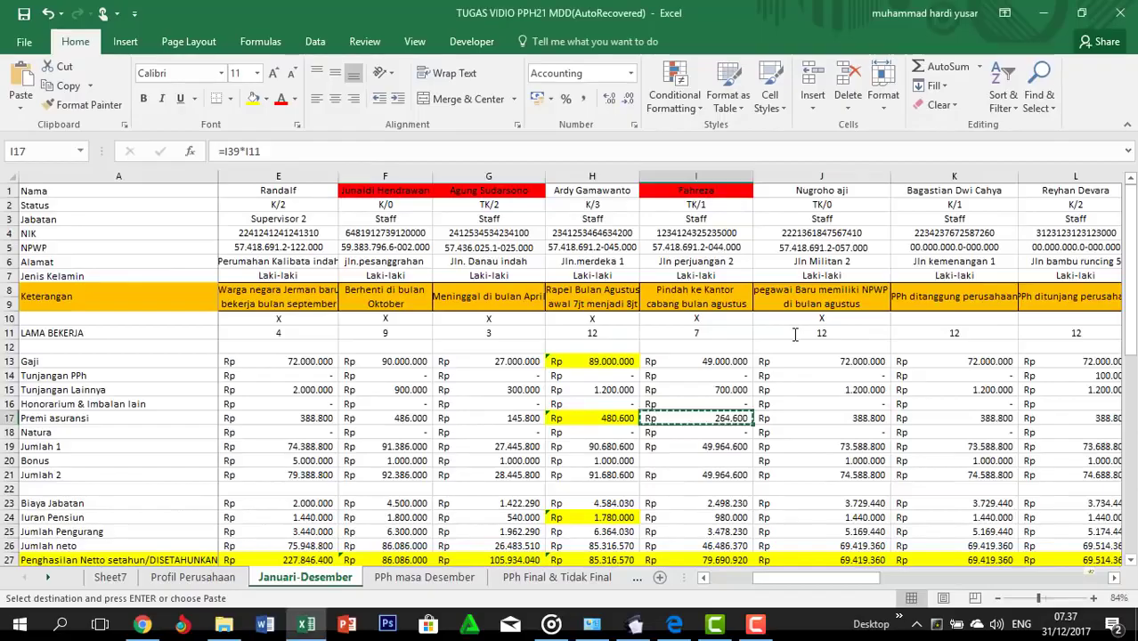
key("Down")
key("Down")
key("Down")
key("Down")
key("Down")
key("Down")
key("Down")
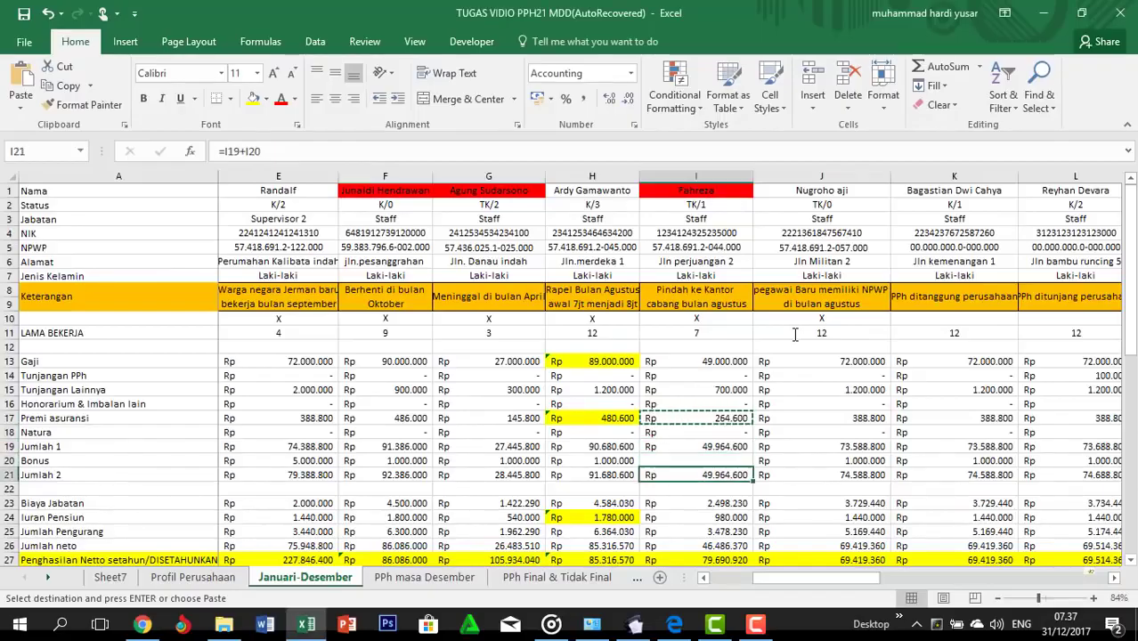
key("ctrl+c")
key("alt+Tab")
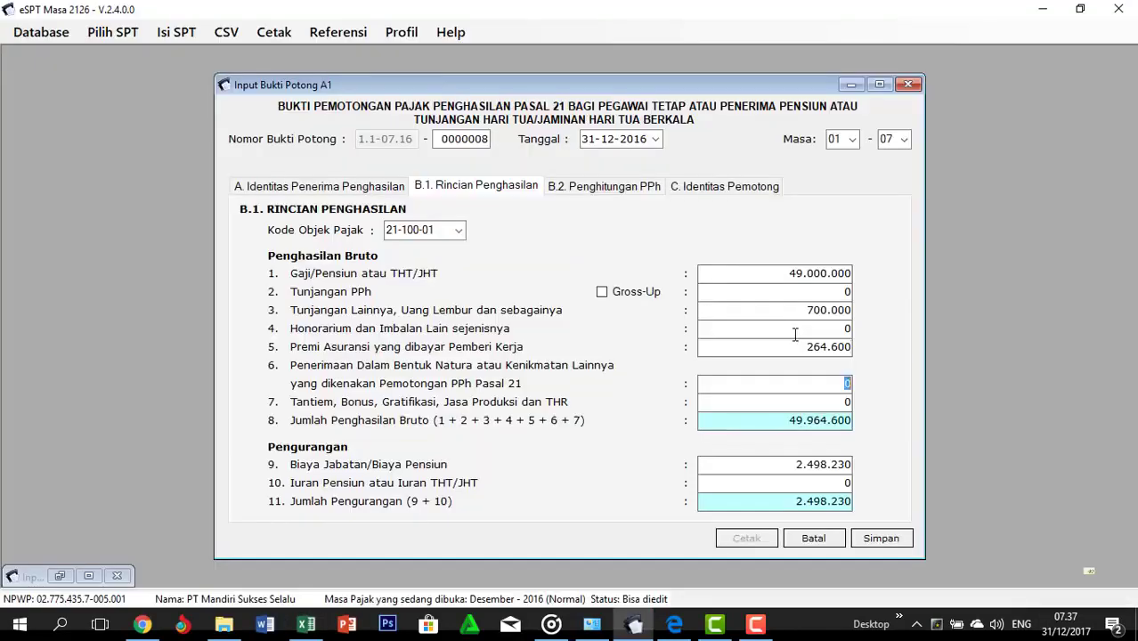
key("Tab")
key("Tab")
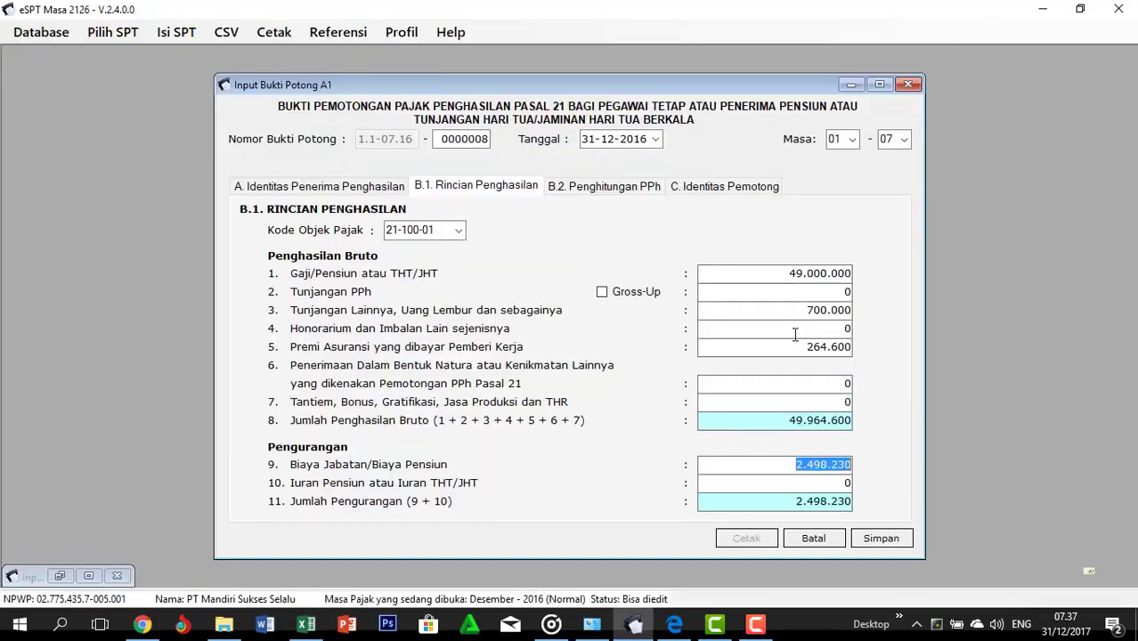
key("Tab")
Compare the slip's calculated net income, PTKP and PPh Pasal 21 in section B.2 with column I of the worksheet
key("alt+Tab")
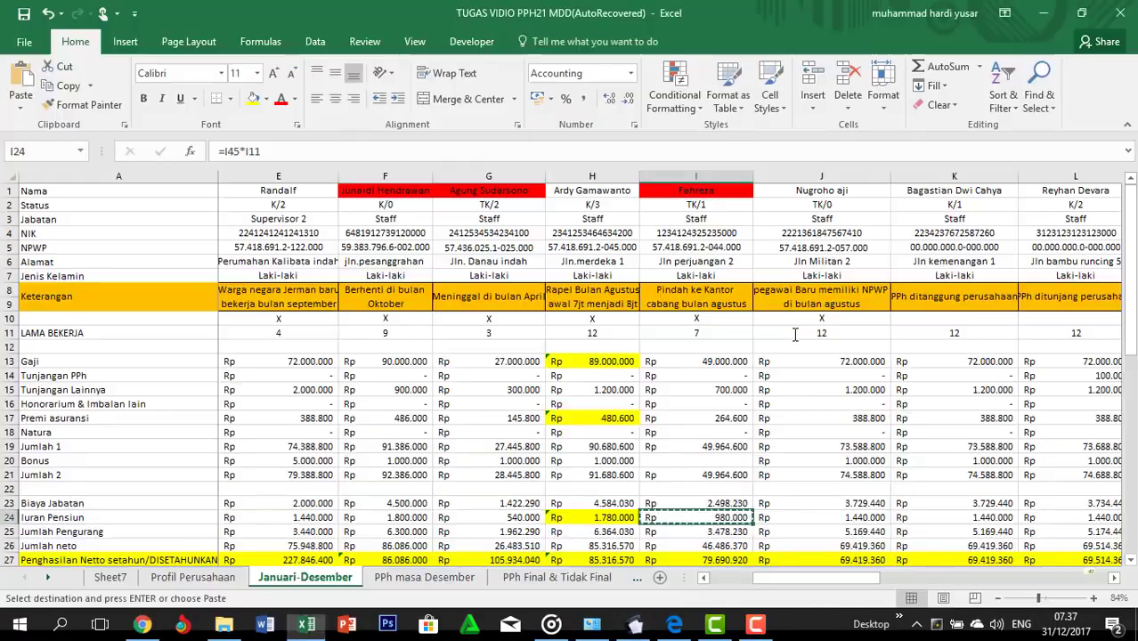
key("Down")
key("Down")
key("Down")
key("Down")
key("Down")
key("Down")
key("Down")
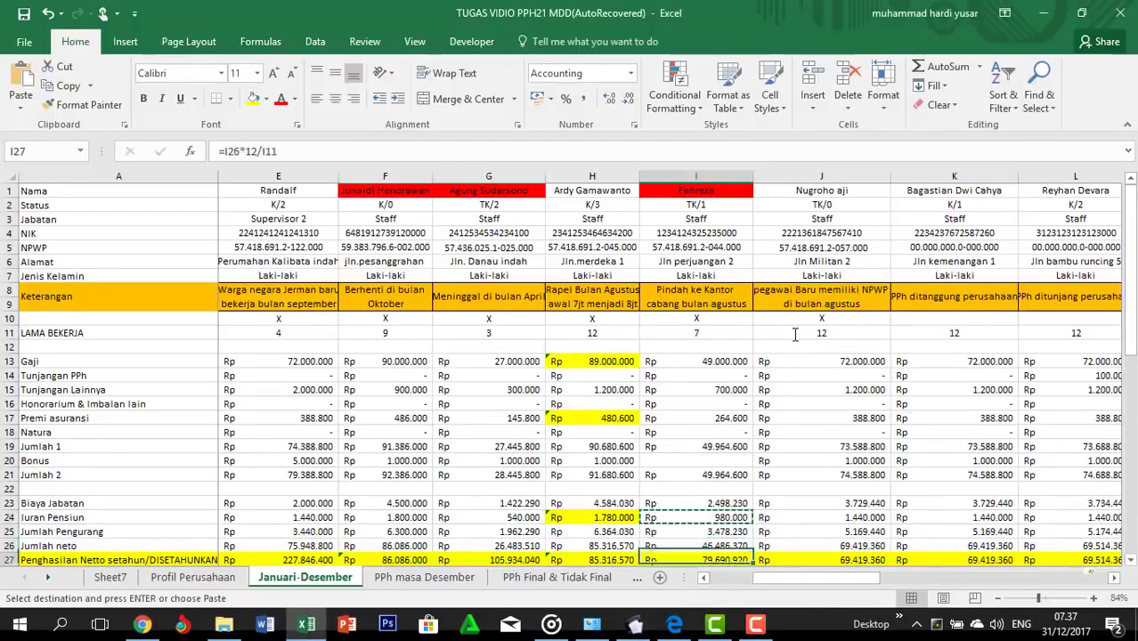
key("alt+Tab")
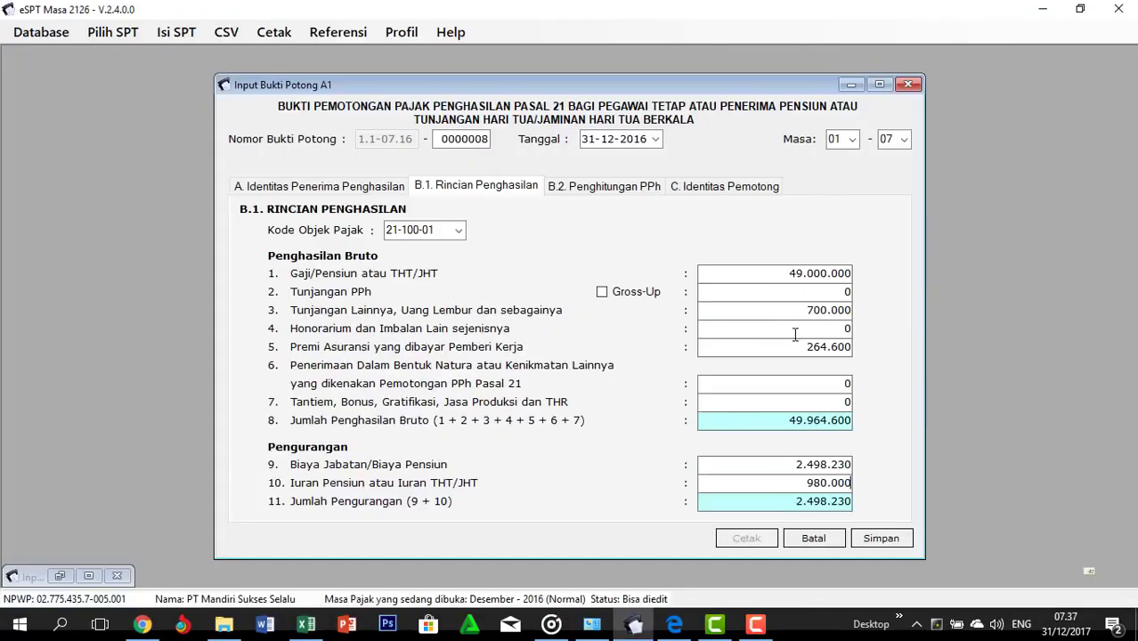
left_click(606, 187)
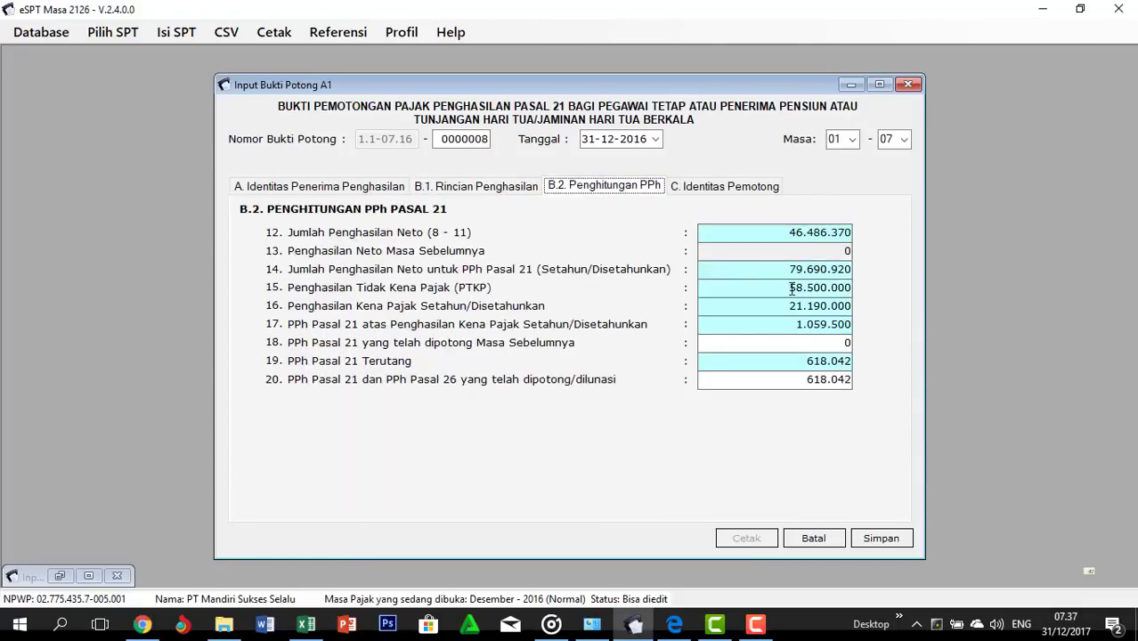
Compare the slip's annualized net income and PPh Pasal 21 Terutang in section B.2 with rows 27 and 32 of the worksheet
key("alt+Tab")
key("Down")
key("Down")
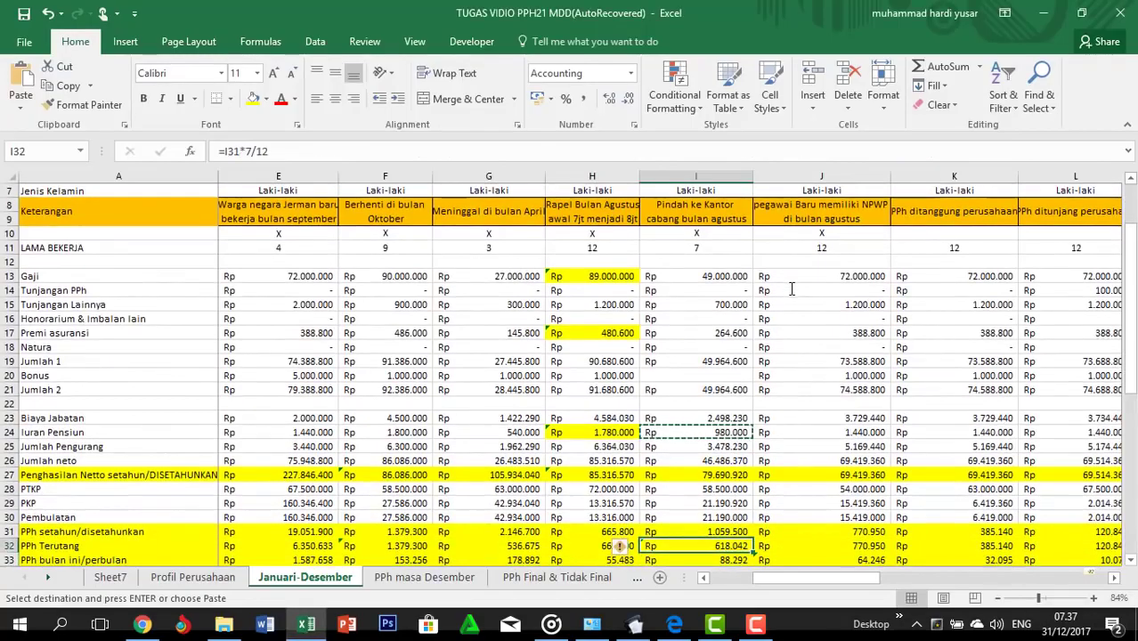
key("alt+Tab")
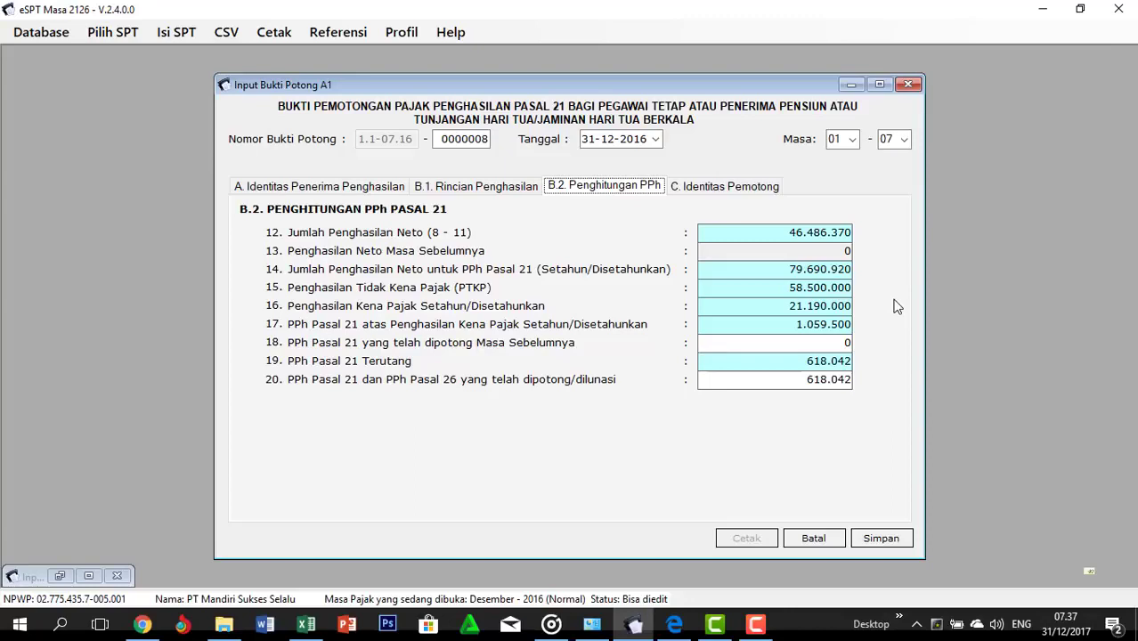
key("alt+Tab")
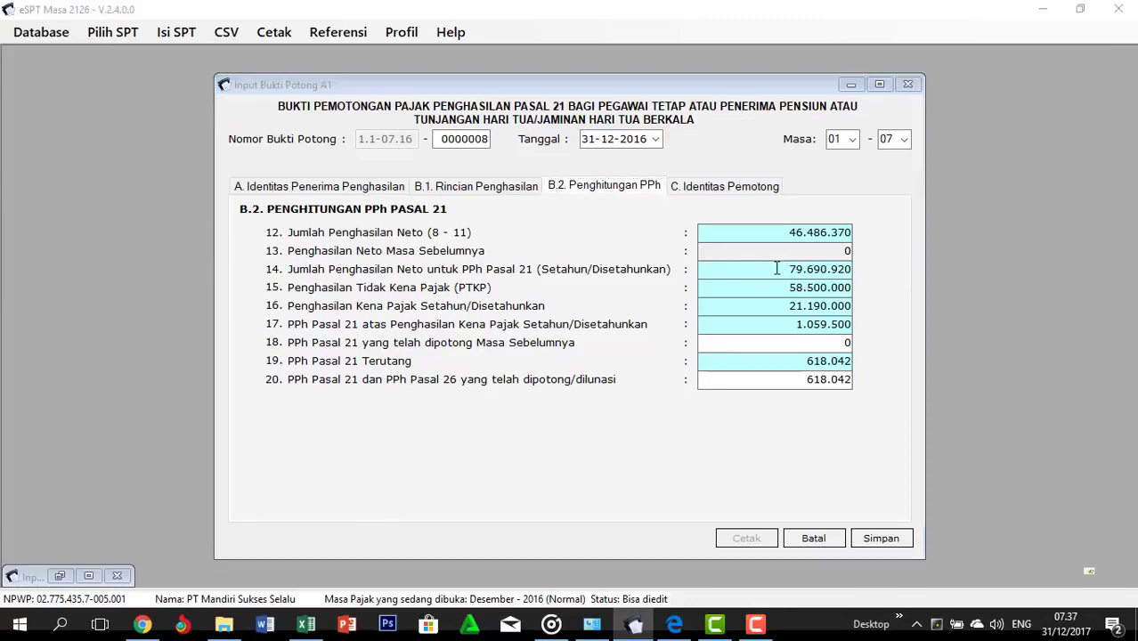
left_click(680, 475)
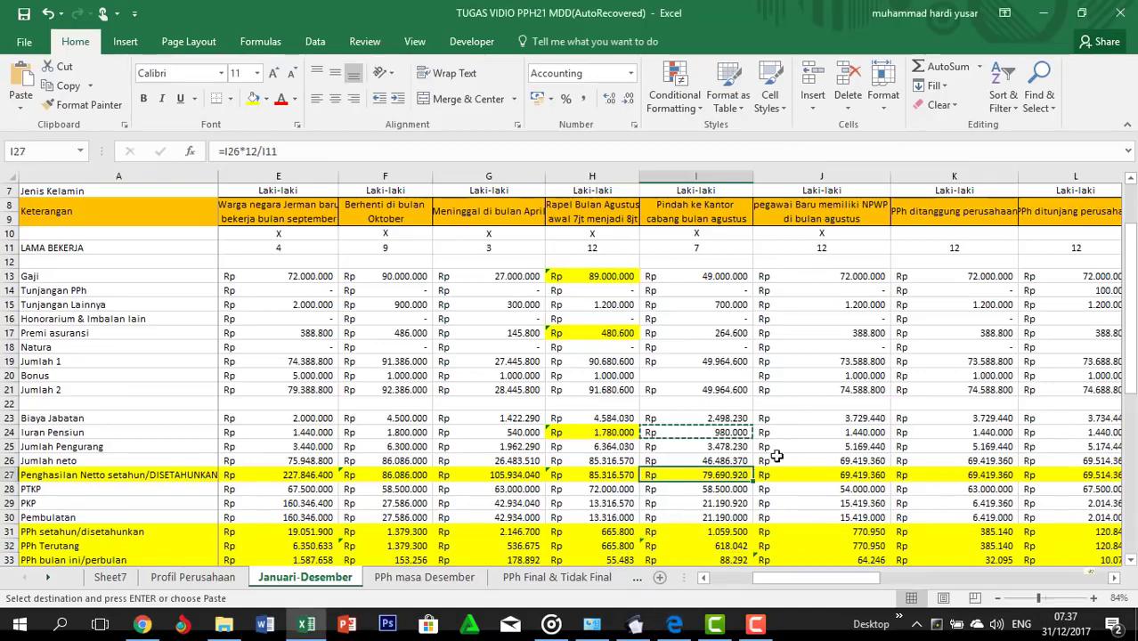
left_click(823, 474)
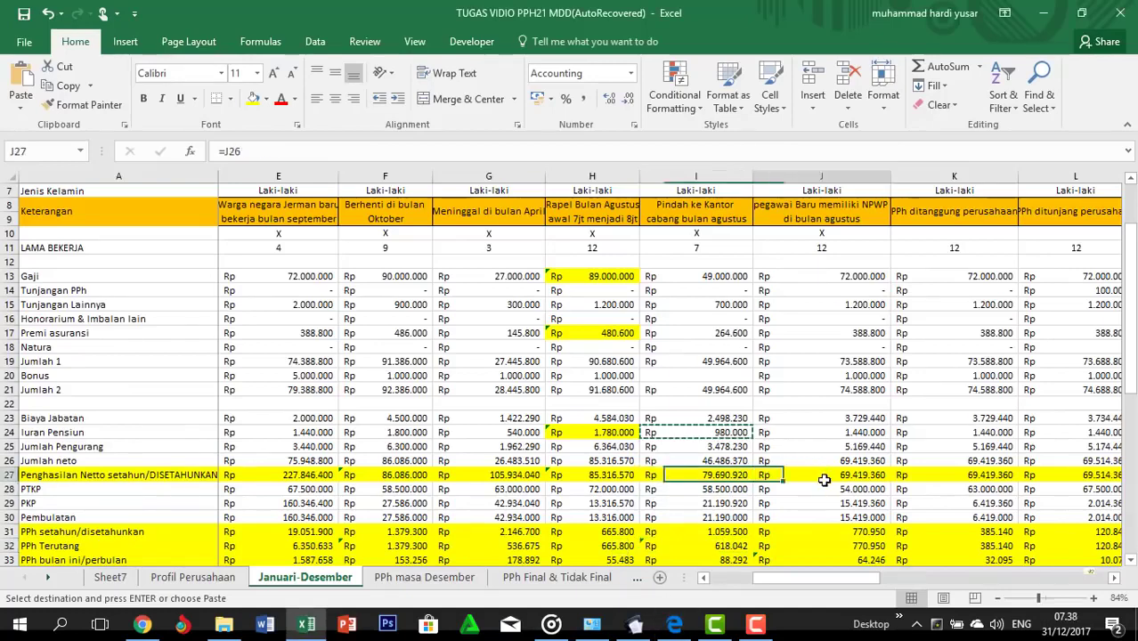
key("alt+Tab")
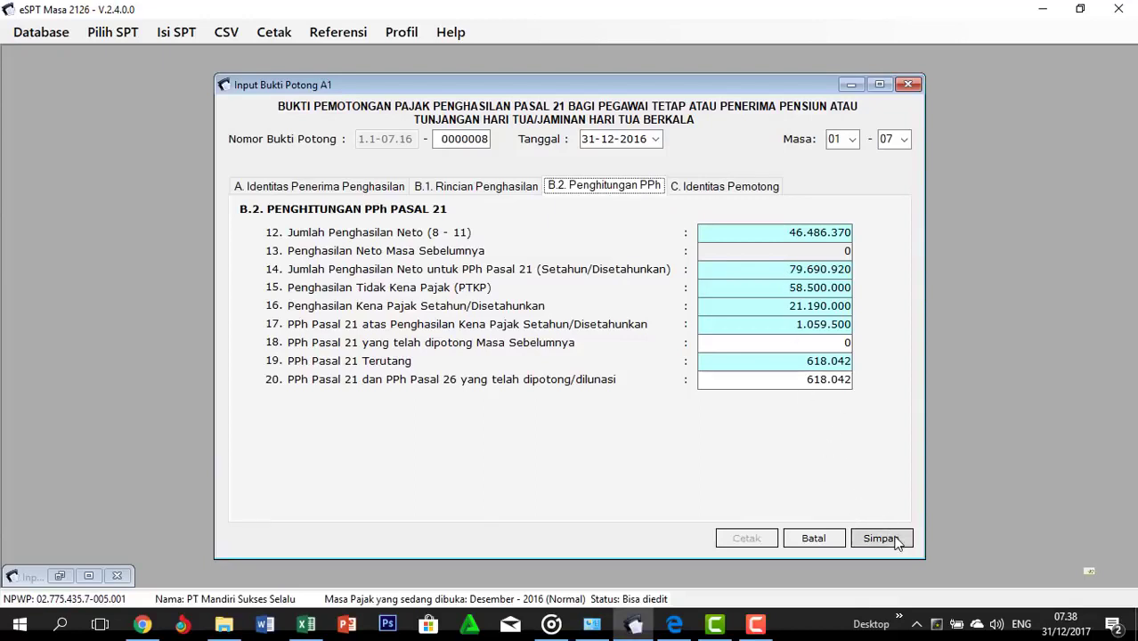
Save the completed A1 slip and start recording a new one
left_click(892, 541)
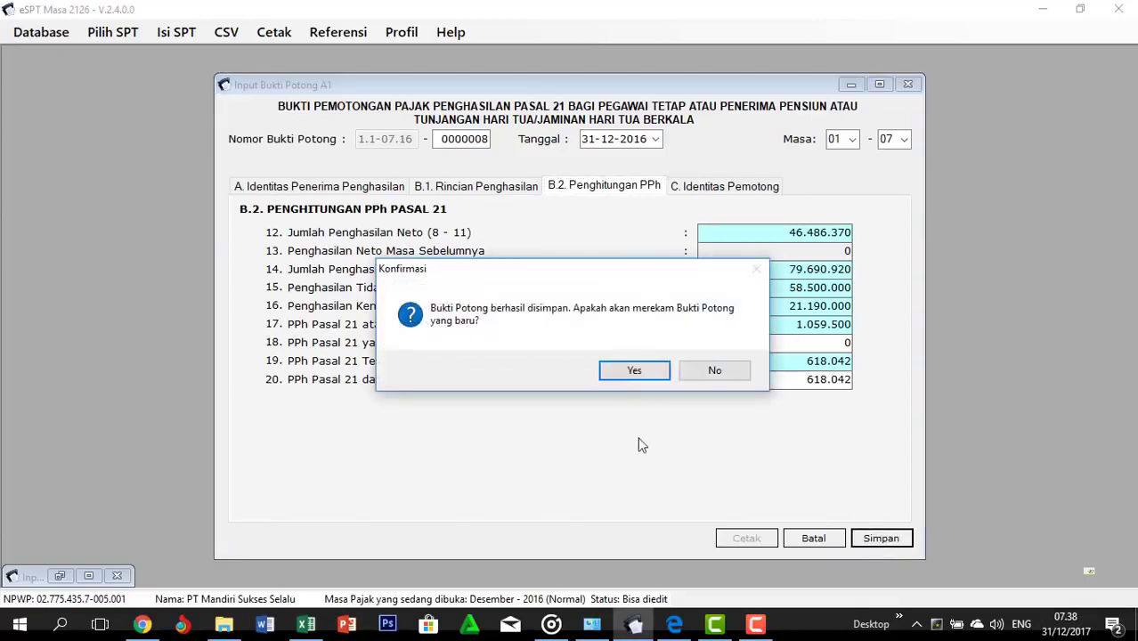
left_click(634, 372)
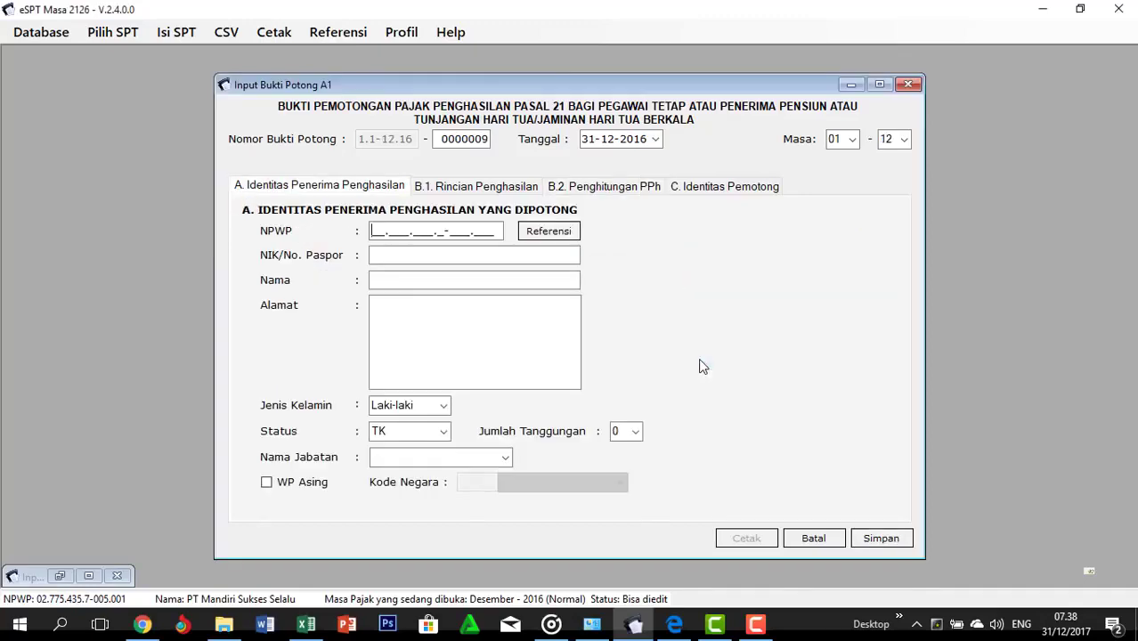
Try to copy the employee's NPWP from worksheet cell J5 into the new slip's NPWP field
key("alt+Tab")
key("Right")
key("Up")
key("Up")
key("Up")
key("Up")
key("Up")
key("Up")
key("Up")
key("Up")
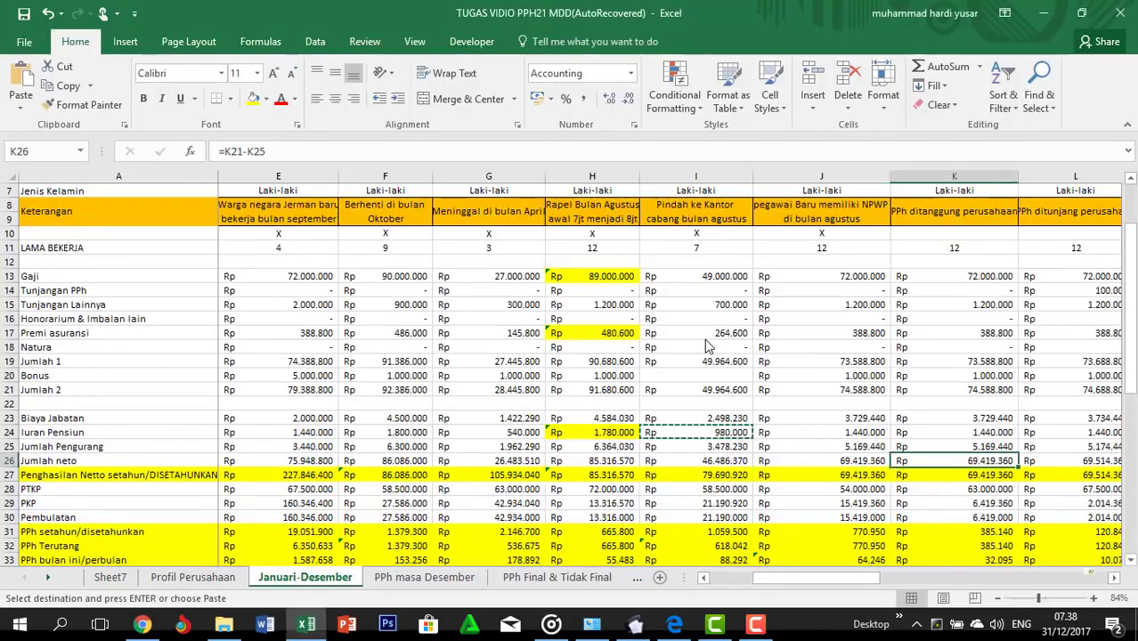
key("Up")
key("Up")
key("Up")
key("Up")
key("Up")
key("Up")
key("Up")
key("Up")
key("Up")
key("Up")
key("Up")
key("Up")
key("Up")
key("Up")
key("Up")
key("Up")
key("Up")
key("Up")
key("Left")
key("Right")
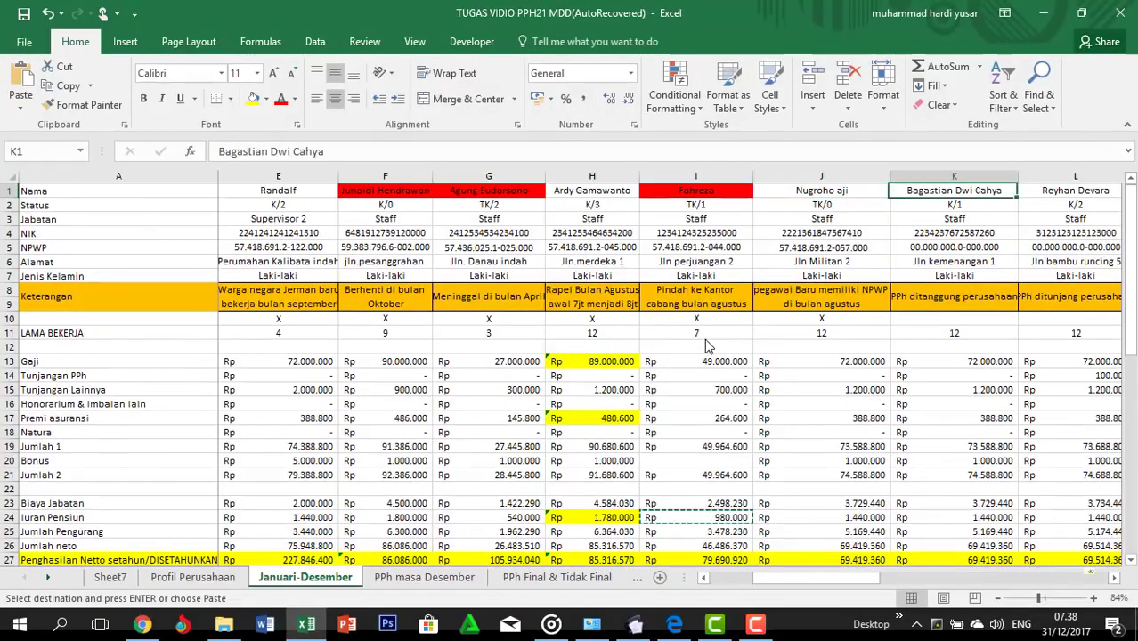
key("Down")
key("Left")
key("Down")
key("Down")
key("Down")
key("ctrl+c")
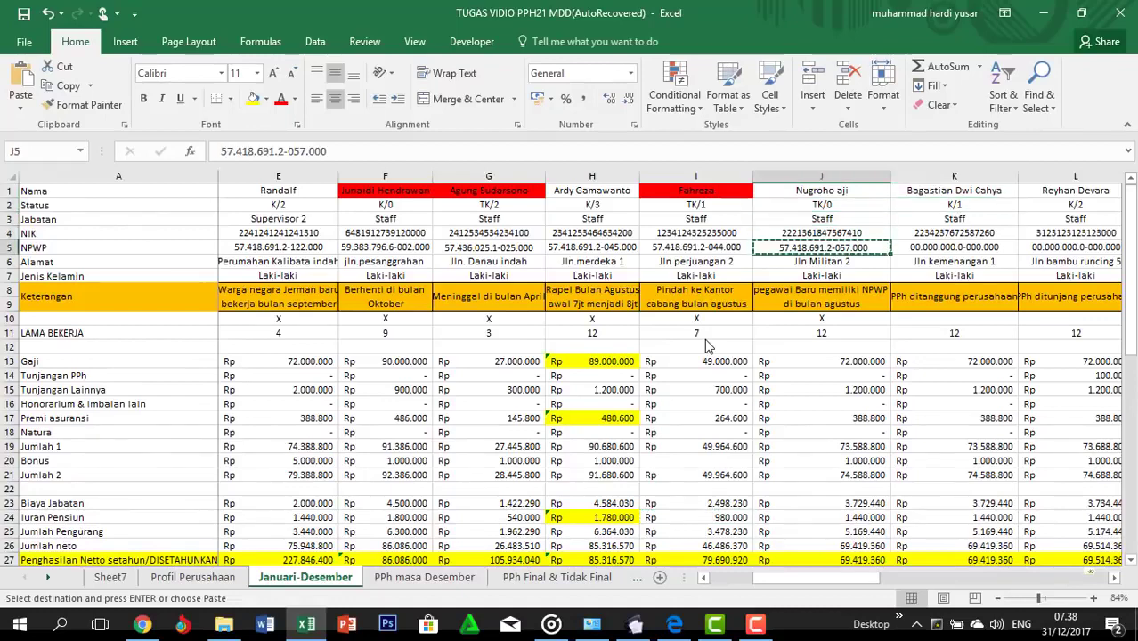
key("alt+Tab")
key("ctrl+v")
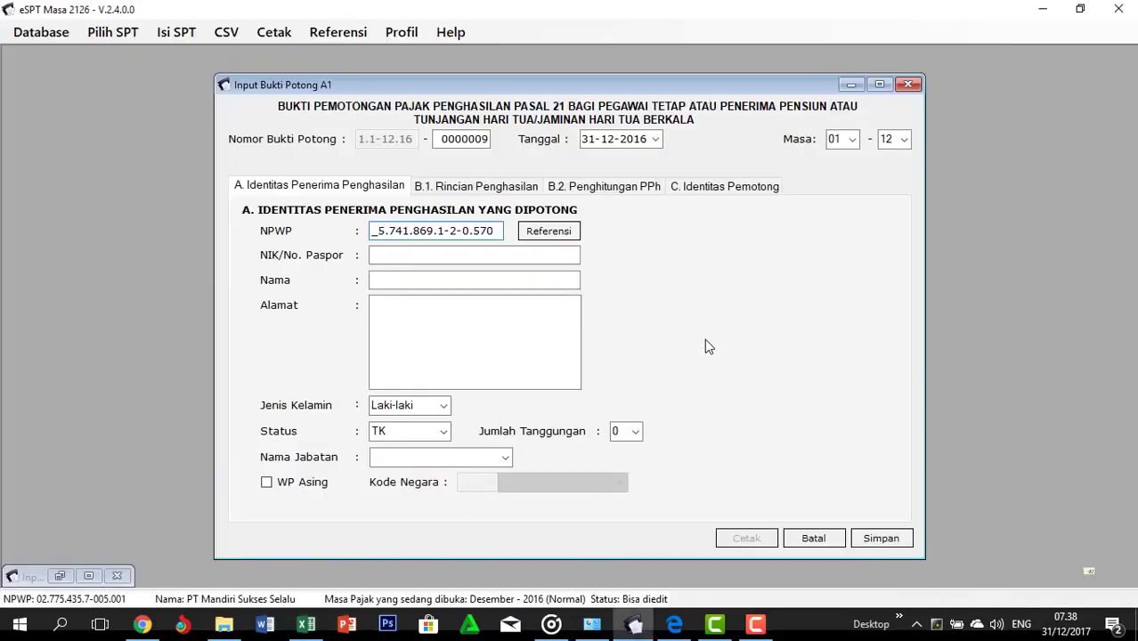
Copy the employee's NIK from worksheet cell J4 into the slip's NIK/No. Paspor field
key("alt+Tab")
key("Up")
key("ctrl+c")
key("alt+Tab")
key("Tab")
key("Tab")
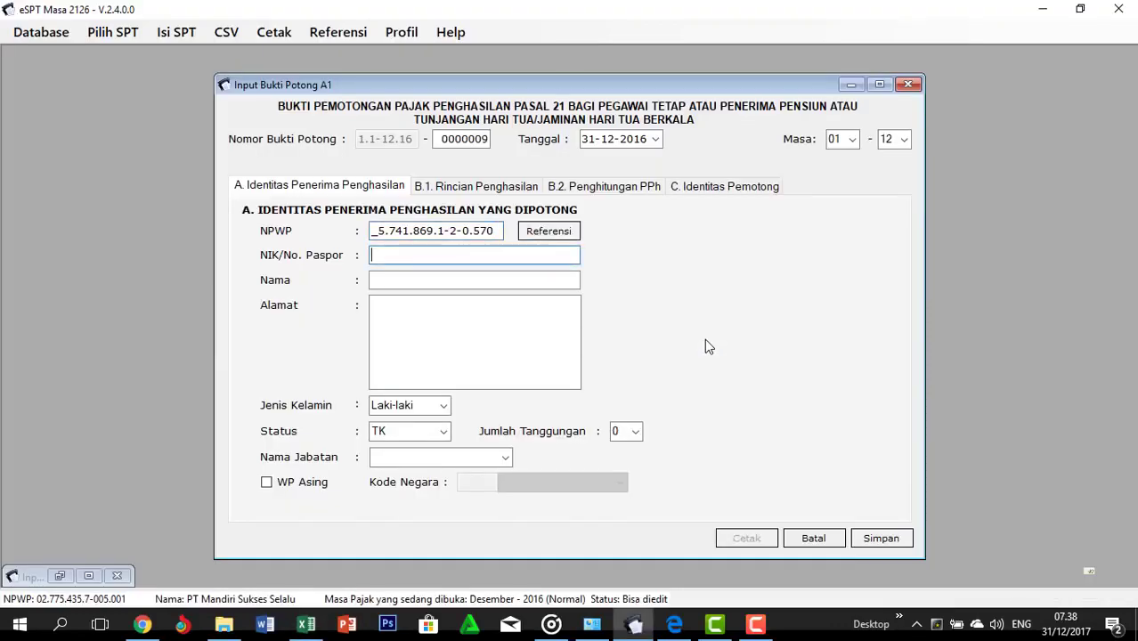
key("ctrl+v")
Remove the leading space from the NPWP in worksheet cell J5 and replace the slip's NPWP entry with the copied number
key("alt+Tab")
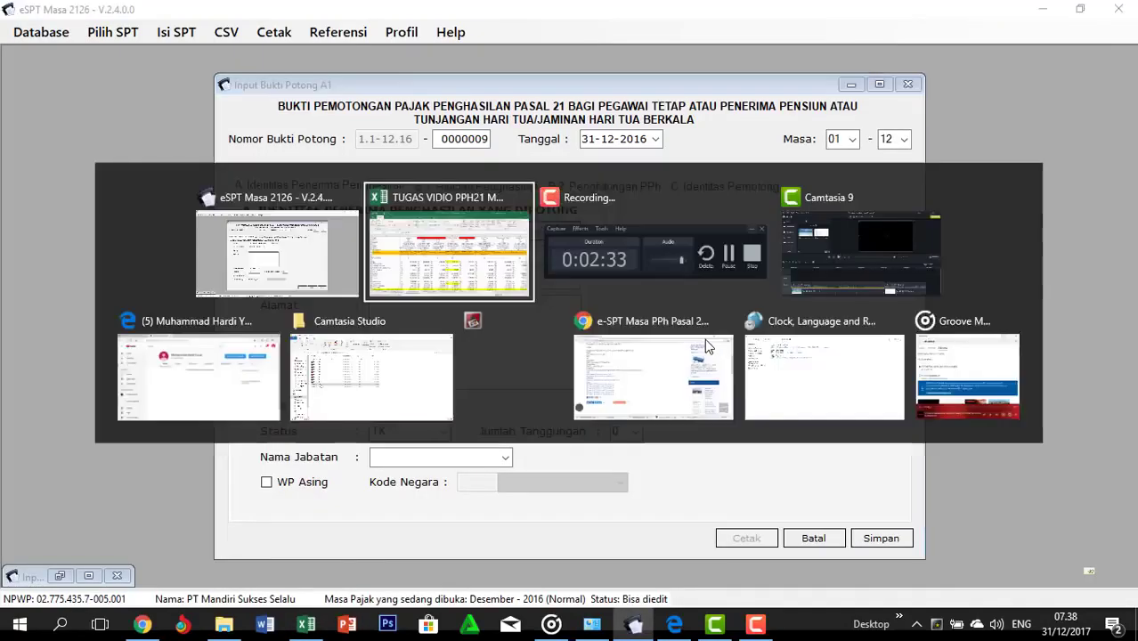
key("Down")
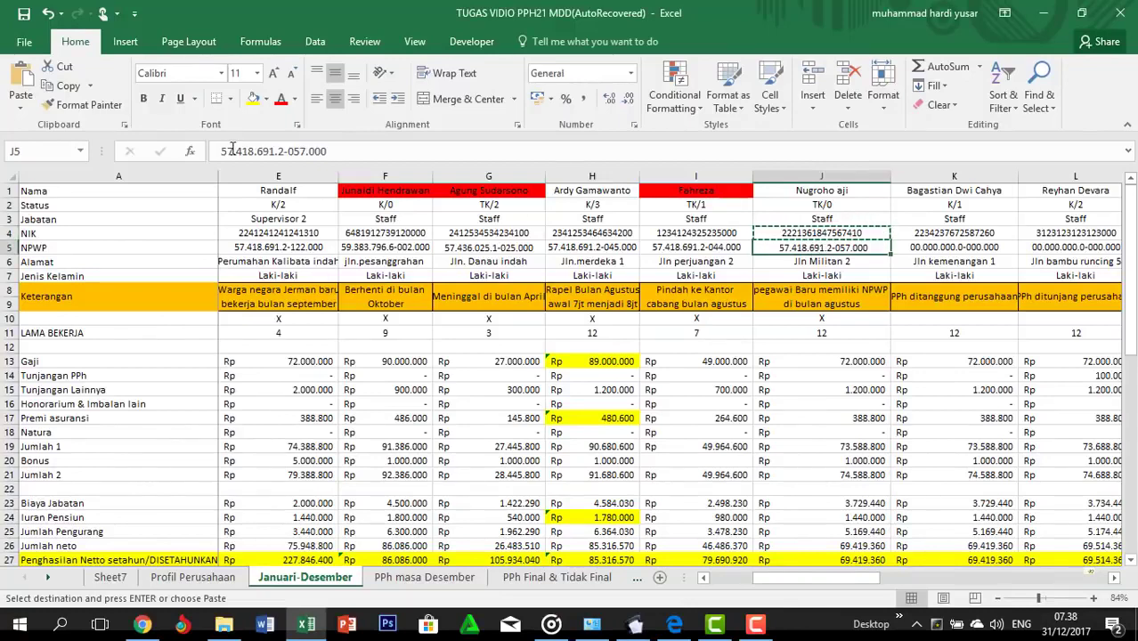
left_click(344, 151)
key("BackSpace")
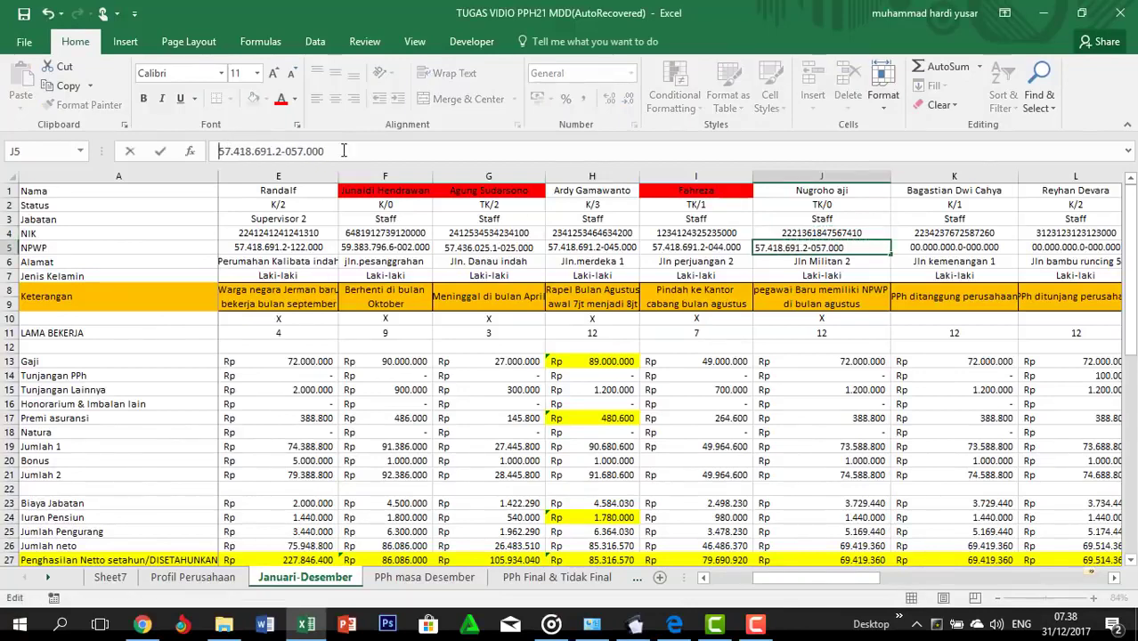
left_click(834, 250)
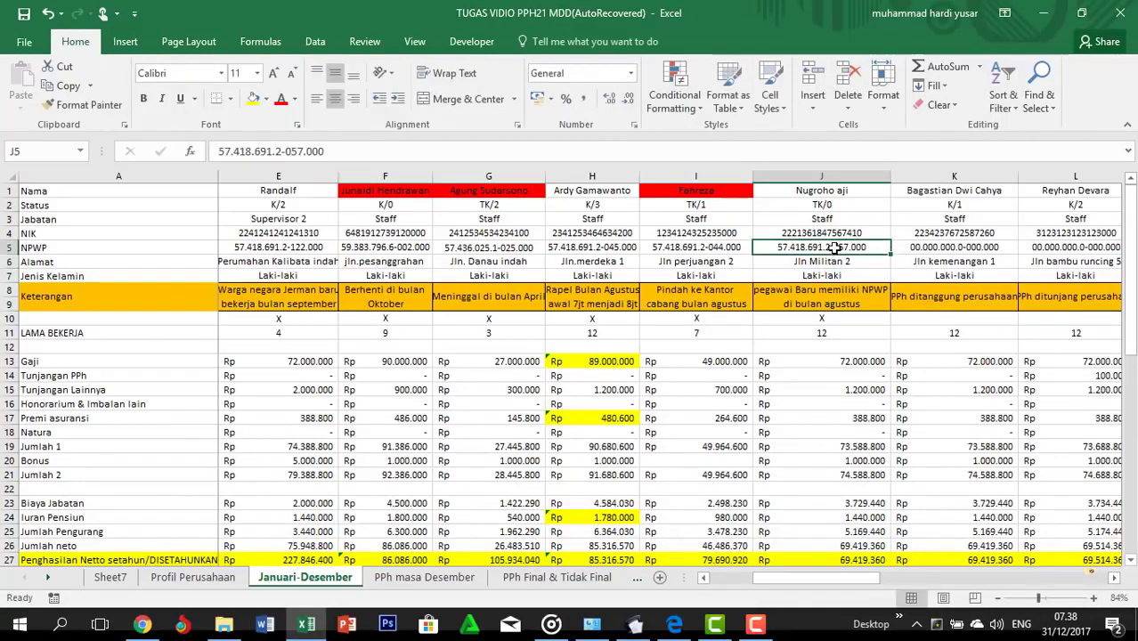
key("ctrl+c")
key("alt+Tab")
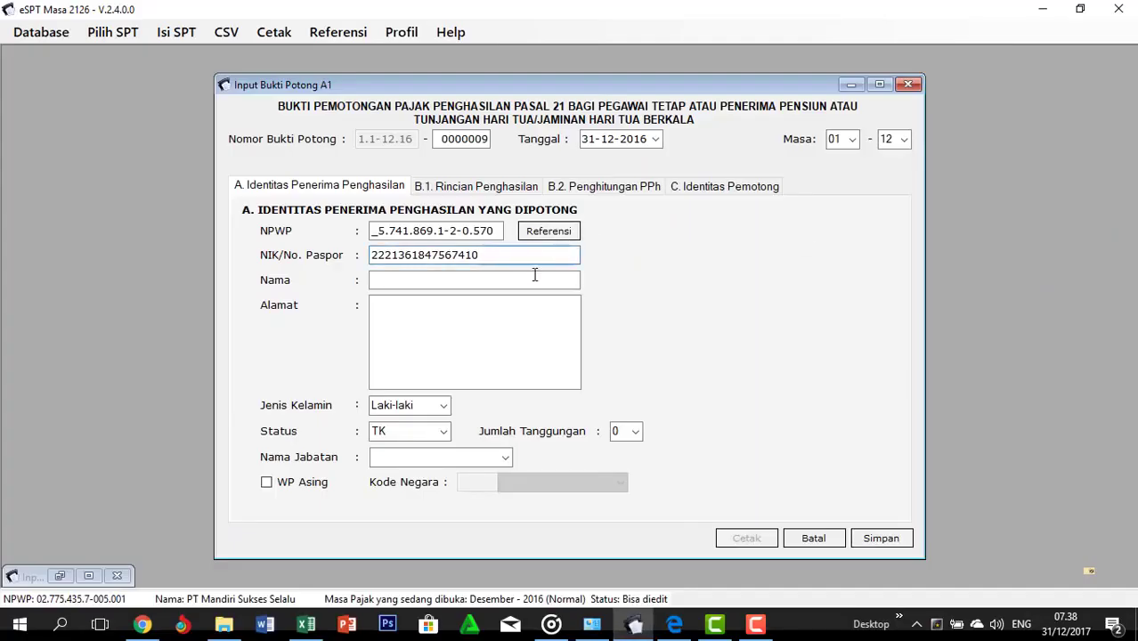
left_click(383, 229)
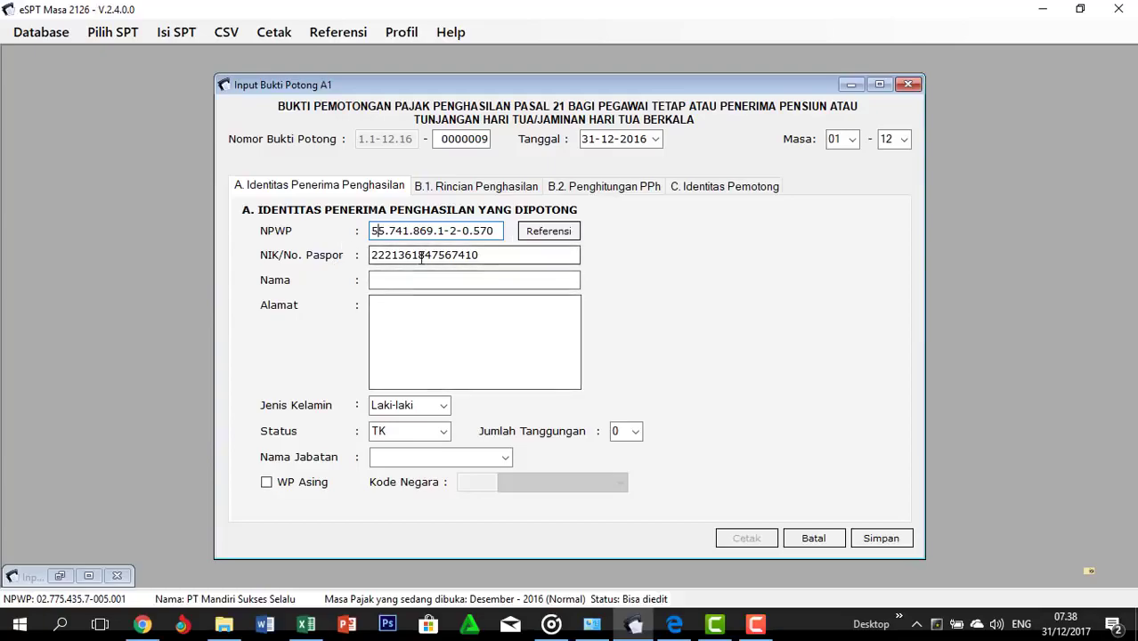
key("alt+Tab")
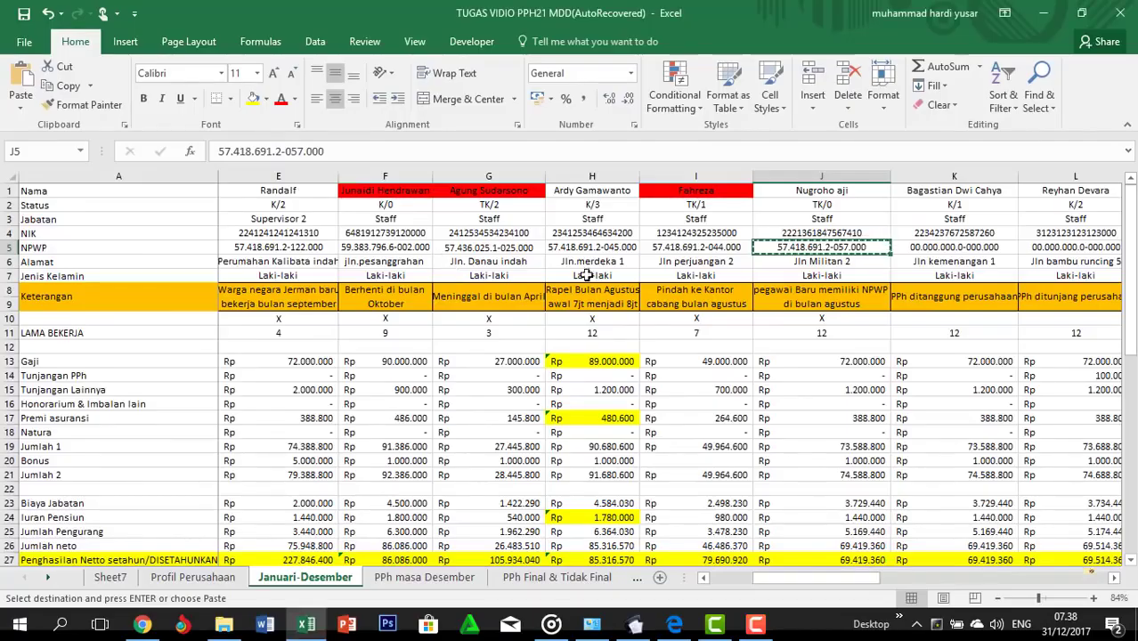
key("alt+Tab")
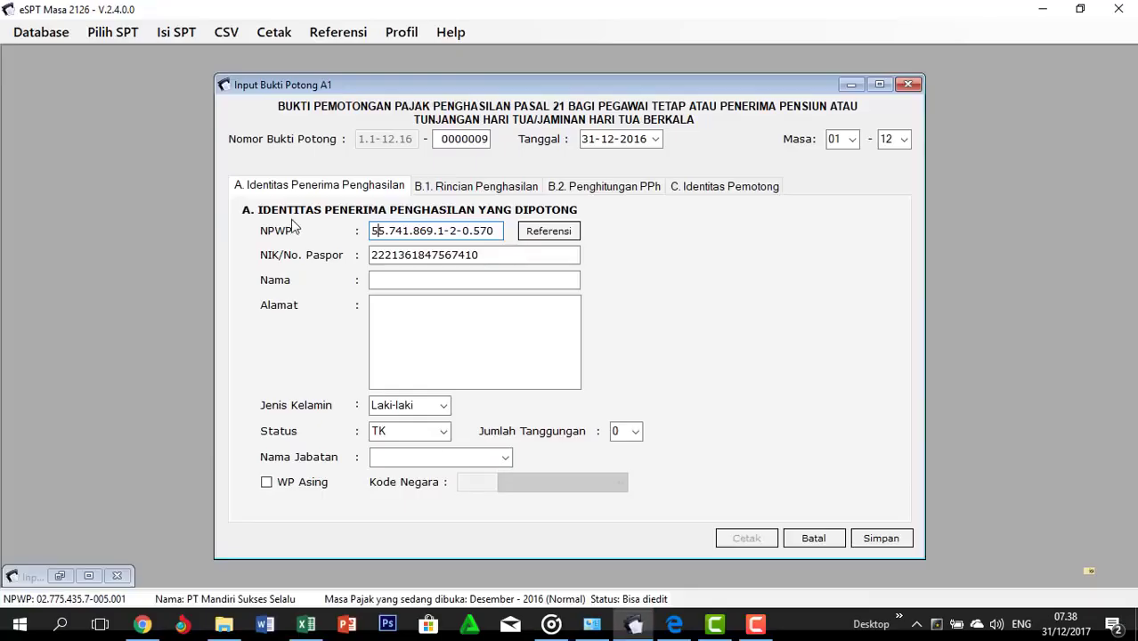
double_click(395, 239)
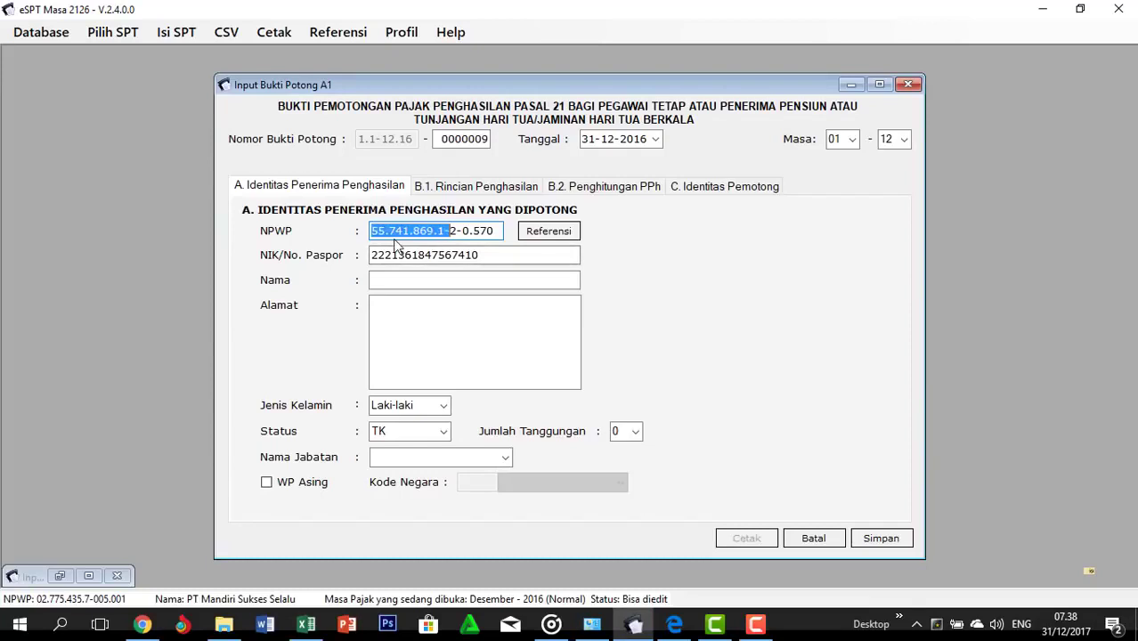
key("ctrl+v")
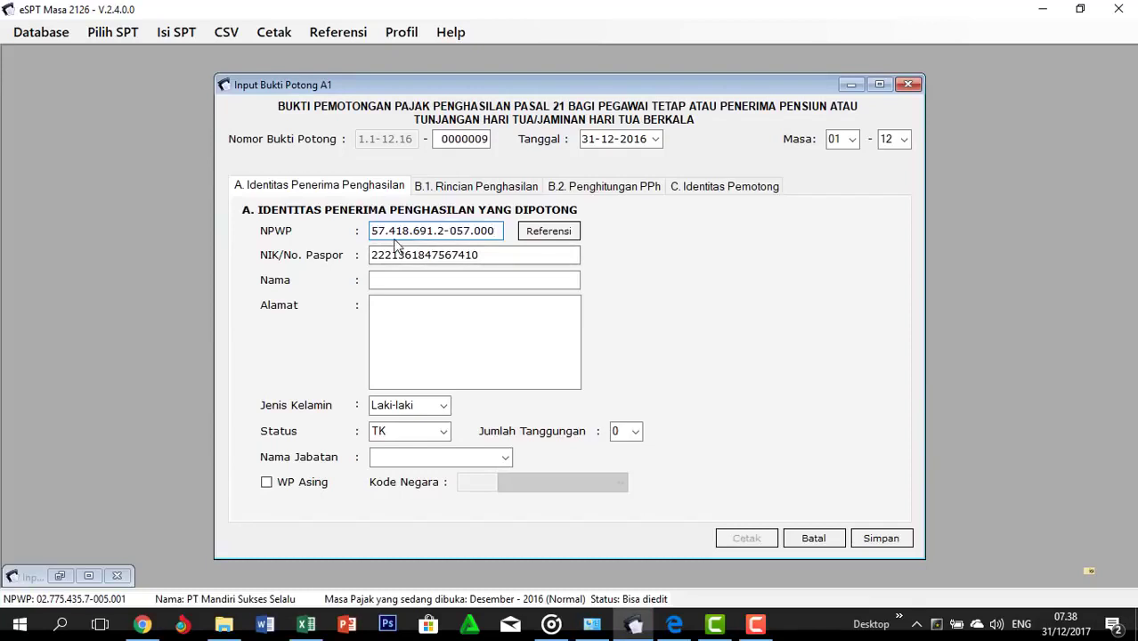
Copy the employee's name from worksheet cell J1 into the slip's Nama field, undoing any accidental paste in the worksheet
left_click(566, 285)
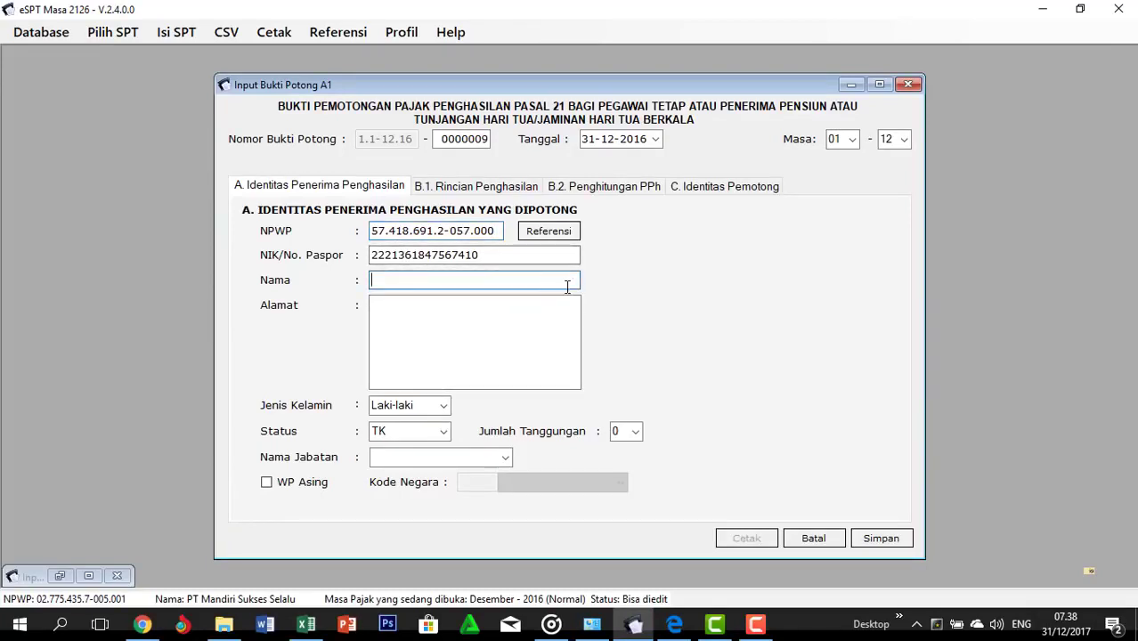
key("alt+Tab")
left_click(763, 193)
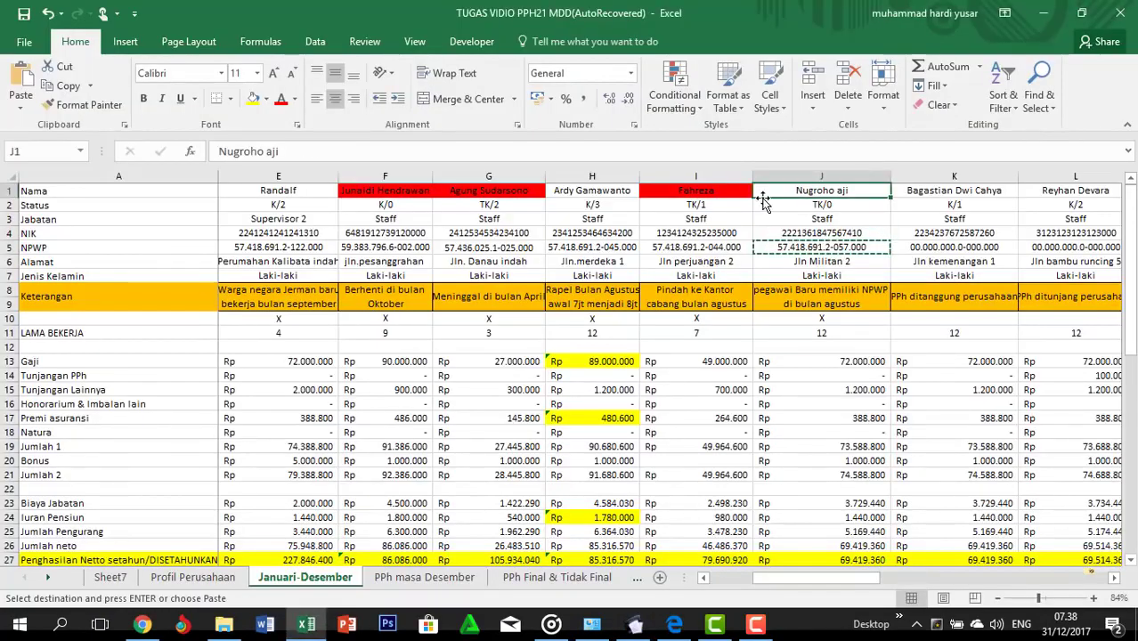
key("ctrl+v")
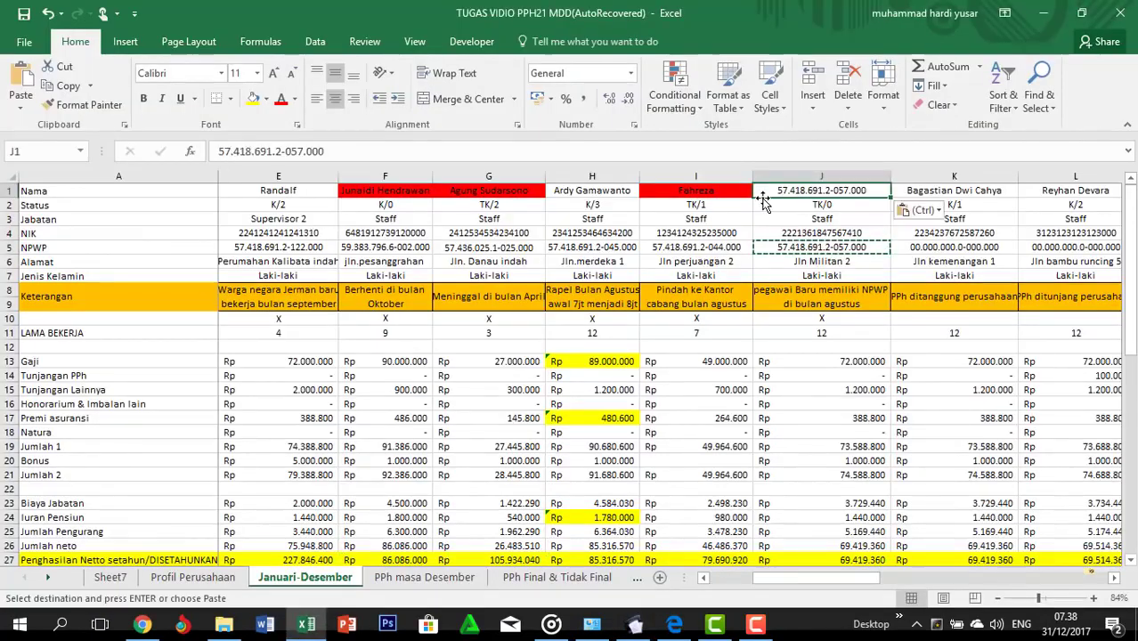
key("ctrl+z")
key("ctrl+c")
key("alt+Tab")
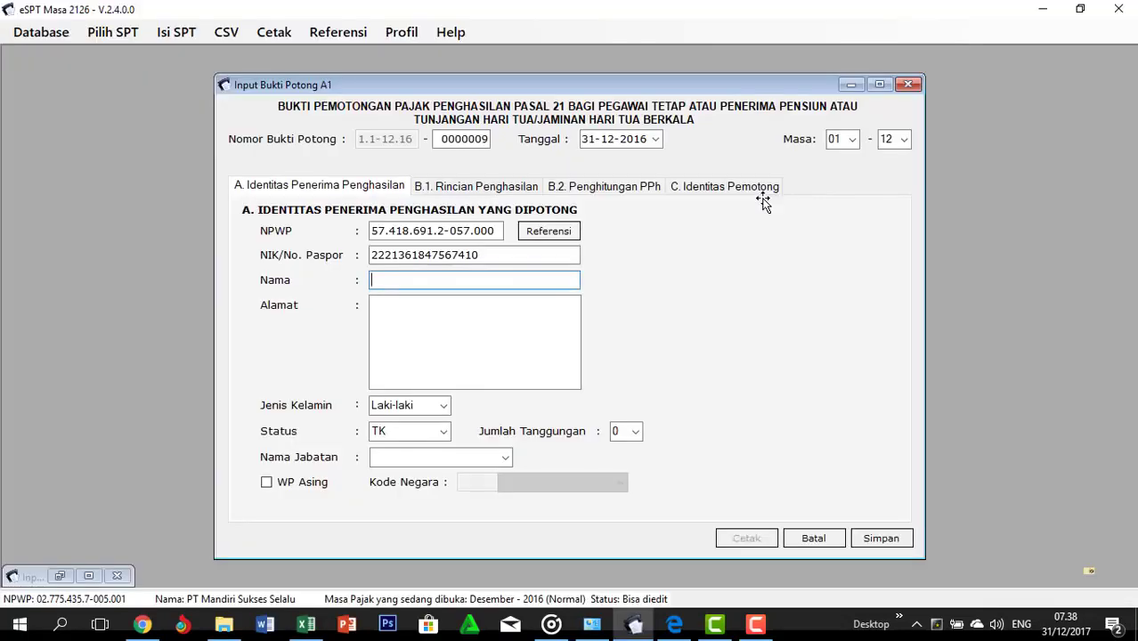
Copy the employee's address from worksheet cell J6 into the slip's Alamat field
key("alt+Tab")
key("Down")
key("Down")
key("Down")
key("Down")
key("Down")
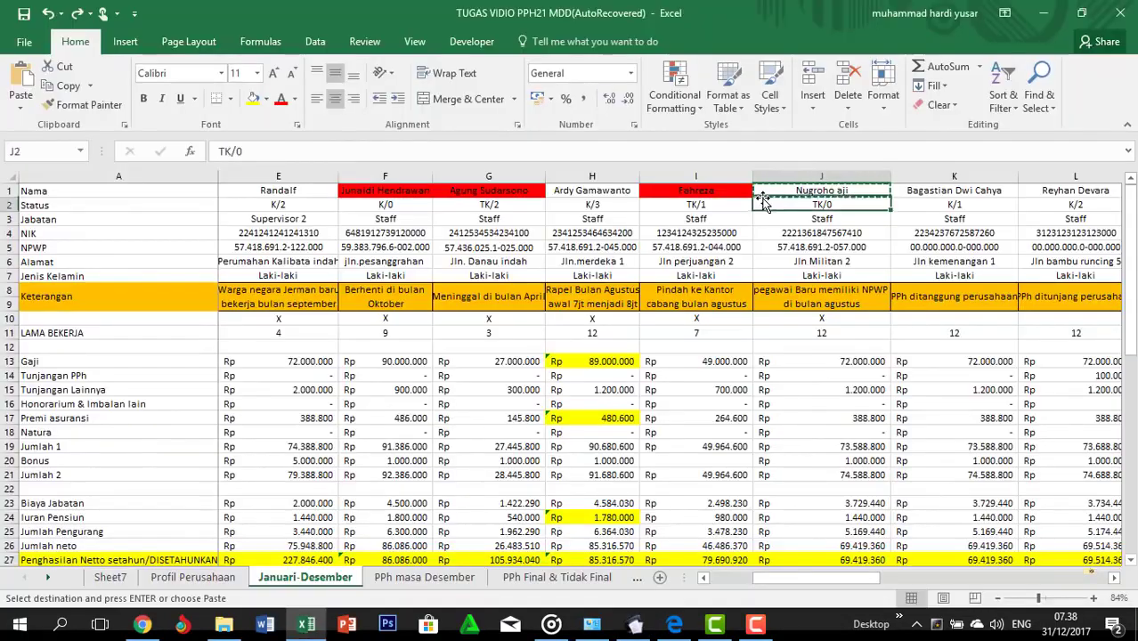
key("ctrl+c")
key("alt+Tab")
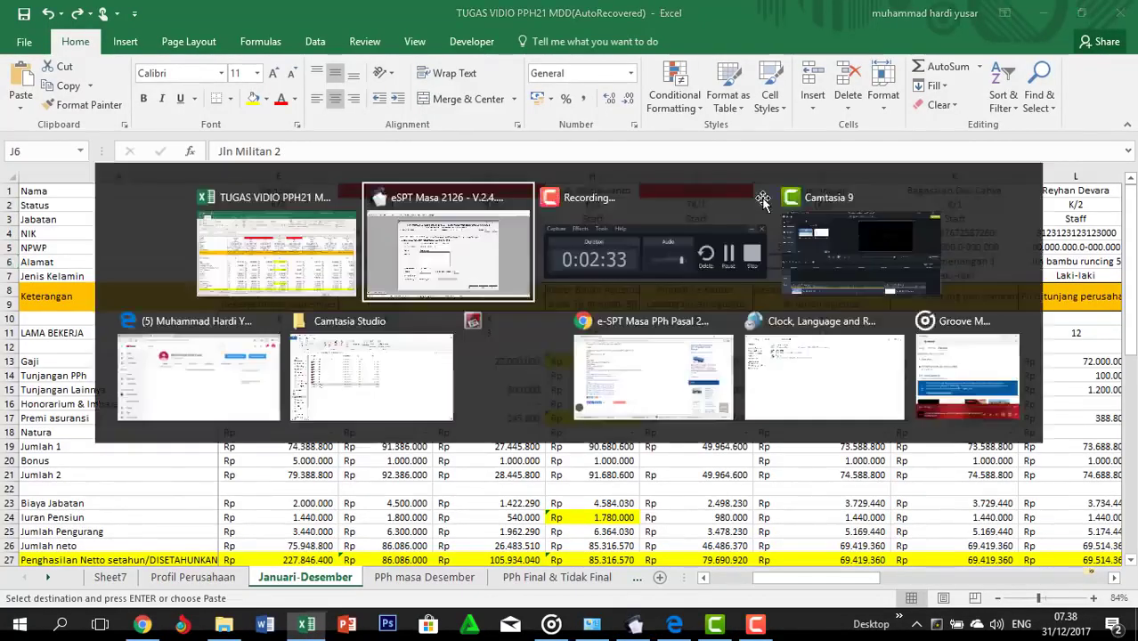
key("Tab")
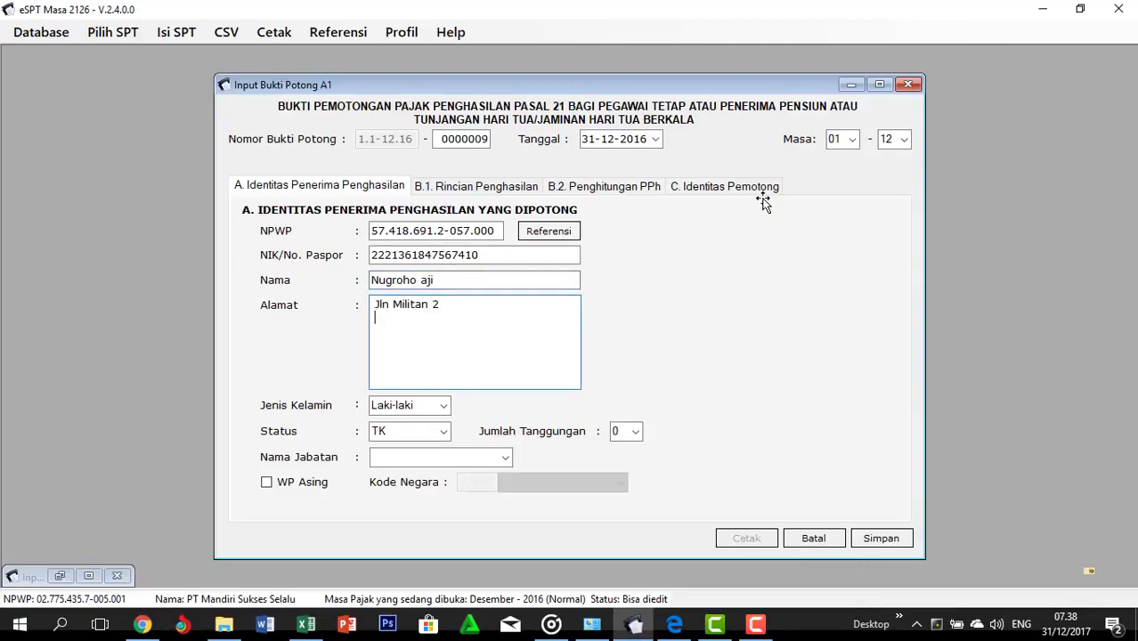
Copy the job title Staff from worksheet cell J3 into the slip's Nama Jabatan field
key("alt+Tab")
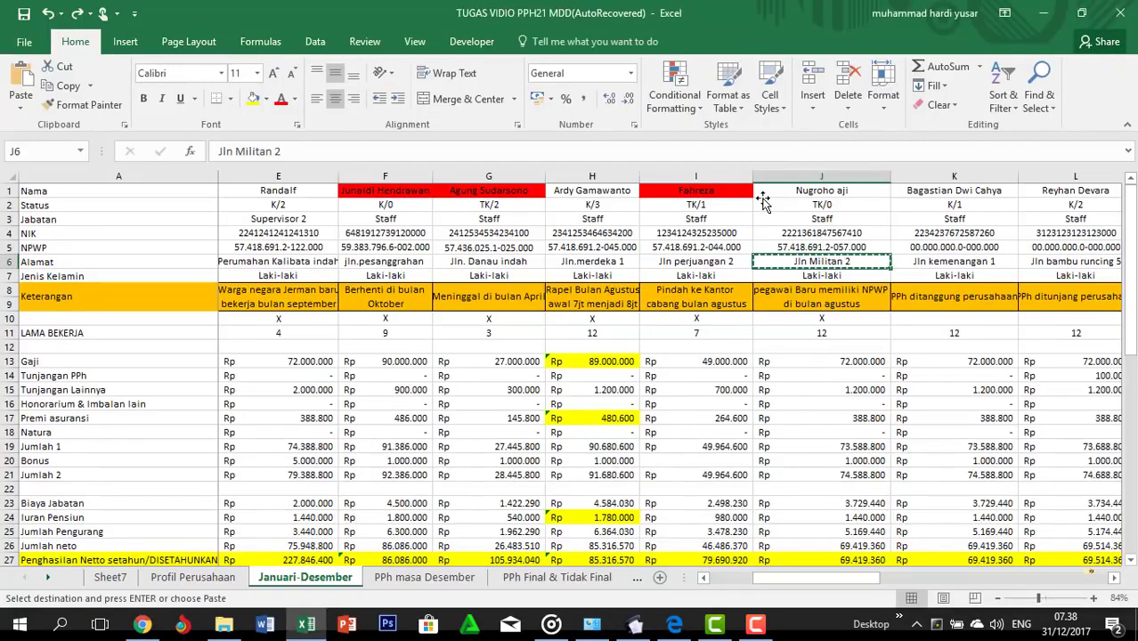
key("alt+Tab")
key("alt+Tab")
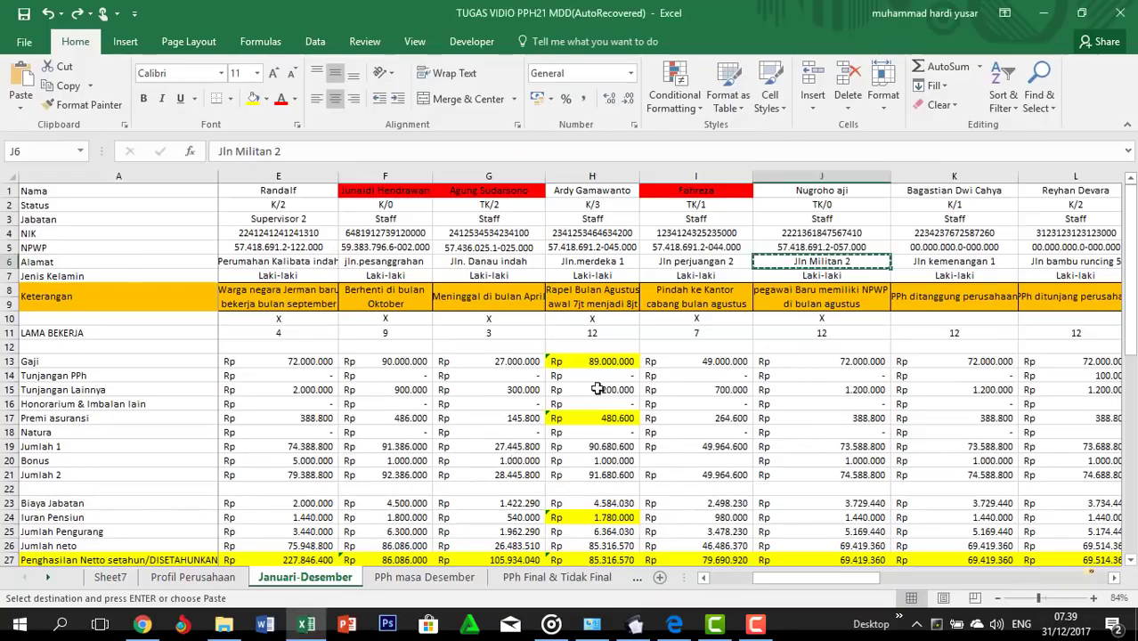
key("Up")
key("Up")
key("ctrl+c")
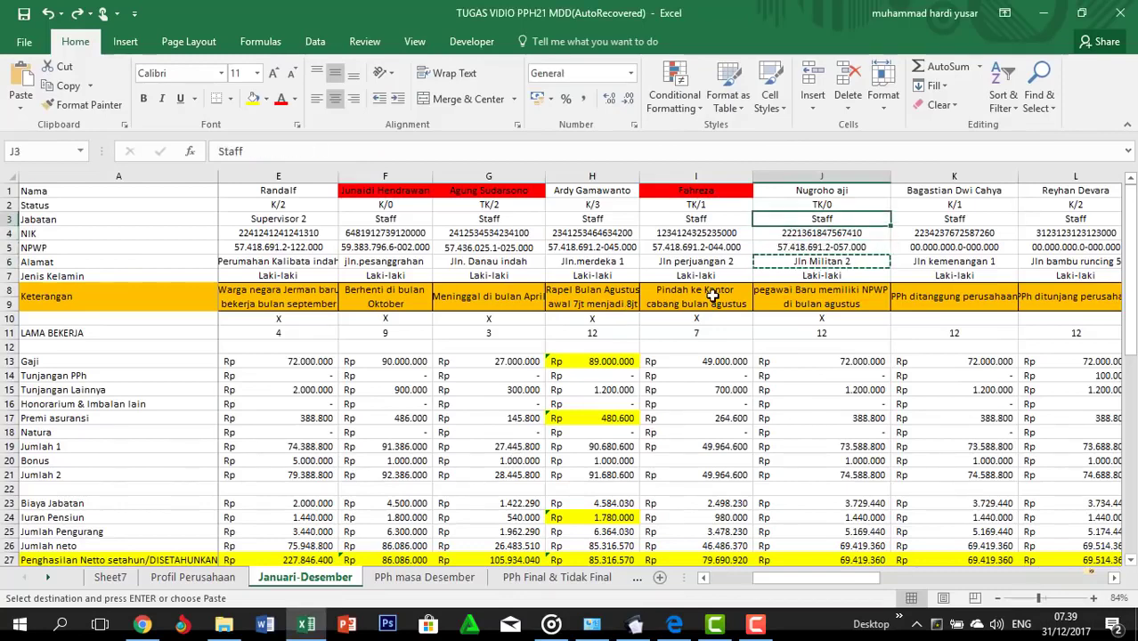
key("alt+Tab")
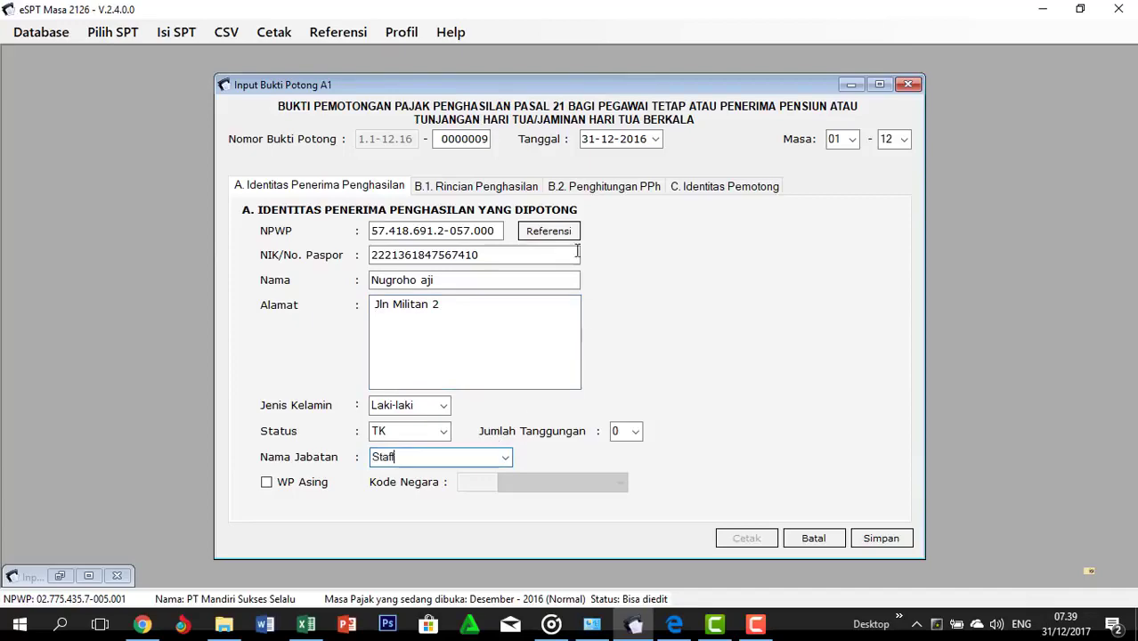
Open the slip's income details (B.1) and copy the salary of 72.000.000 from worksheet cell J13 into Gaji/Pensiun atau THT/JHT
left_click(519, 187)
key("alt+Tab")
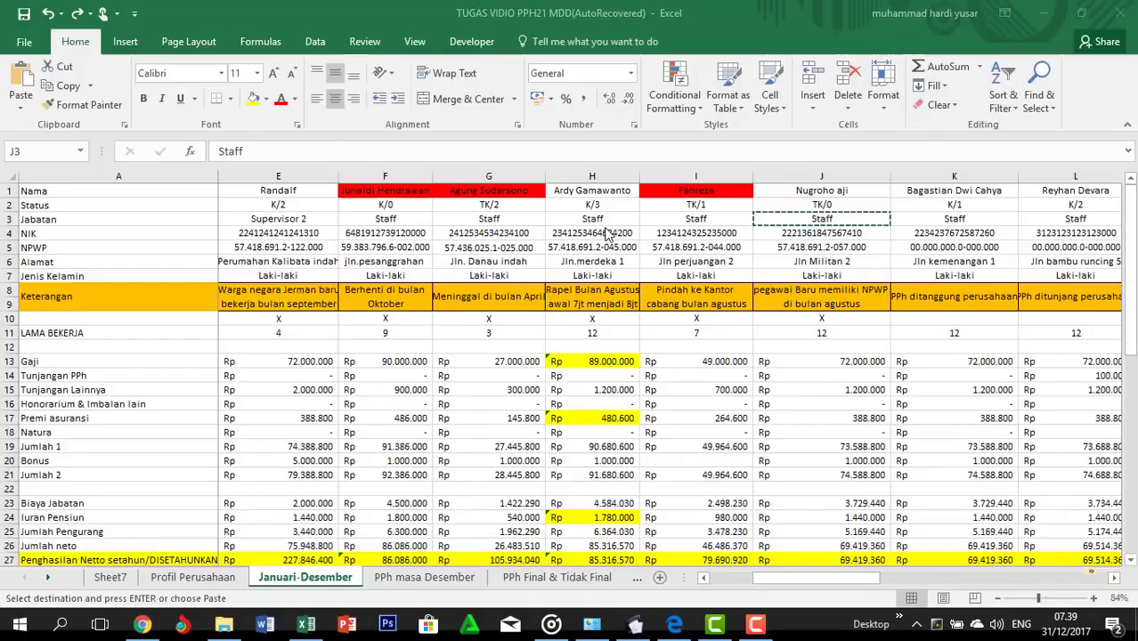
left_click(852, 388)
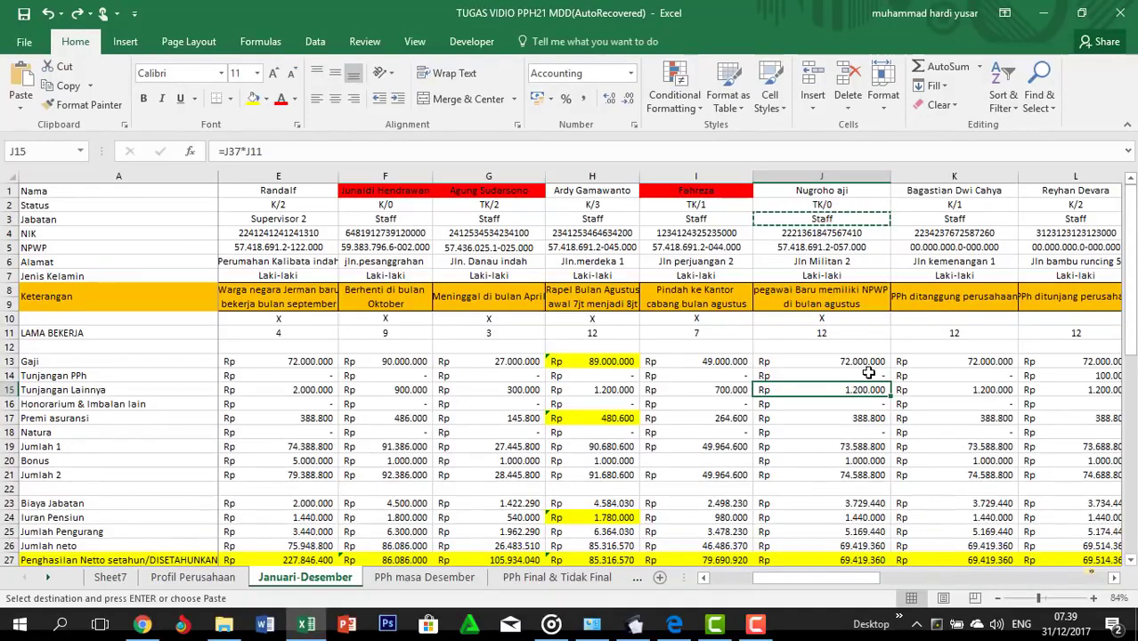
key("alt+Tab")
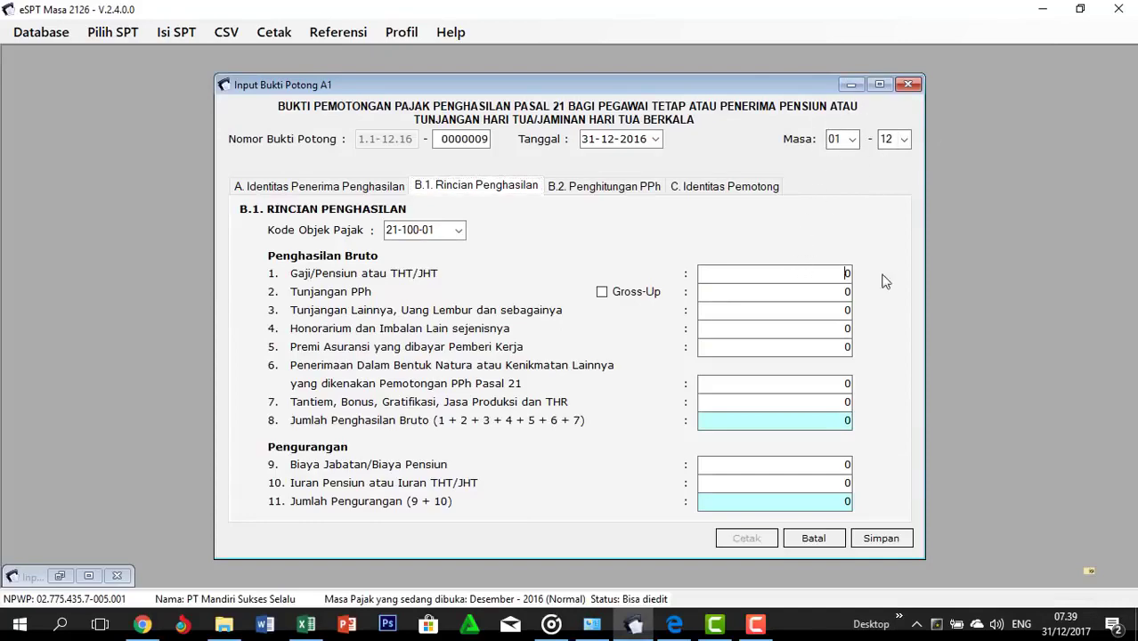
key("alt+Tab")
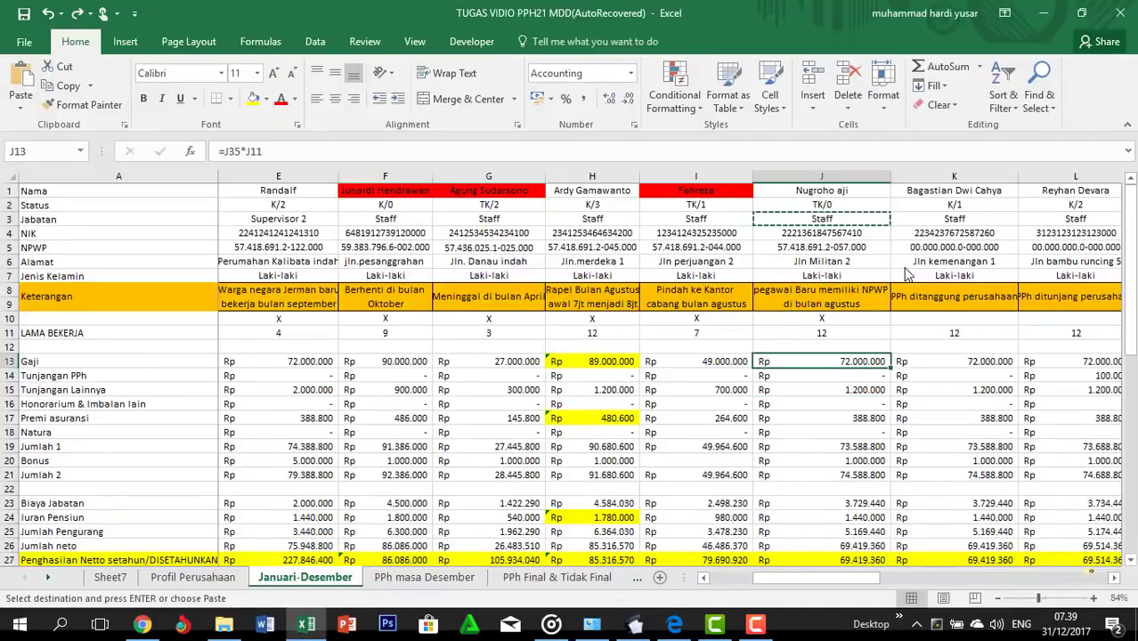
key("alt+Tab")
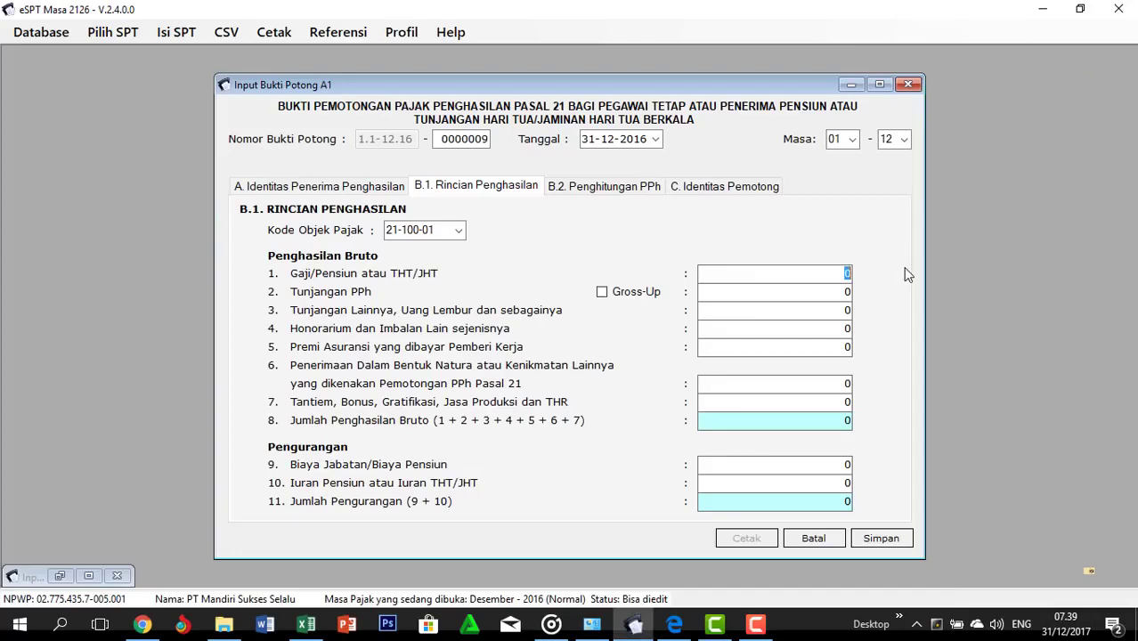
key("ctrl+v")
Copy the other allowances of 1.200.000 from worksheet cell J15 into the slip's Tunjangan Lainnya field
key("alt+Tab")
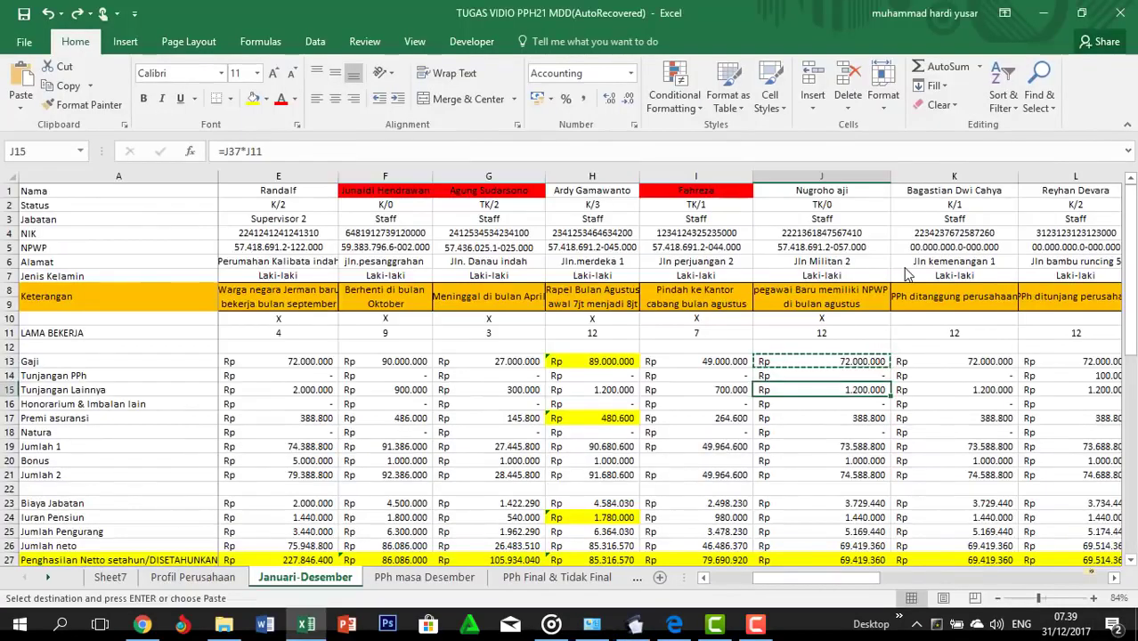
key("alt+Tab")
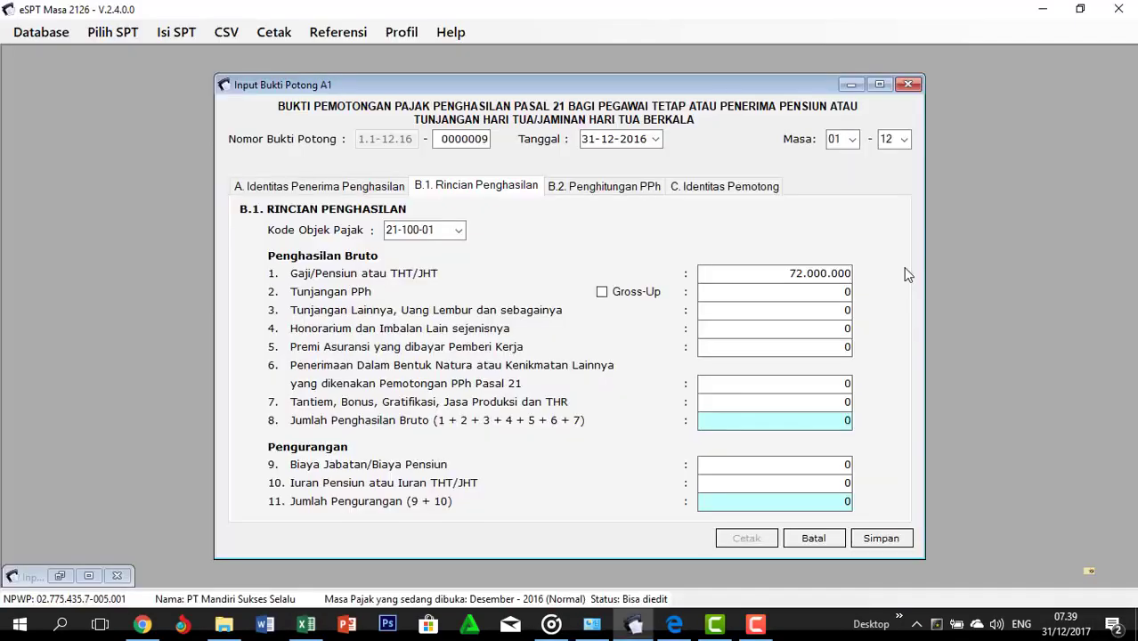
key("Tab")
key("Tab")
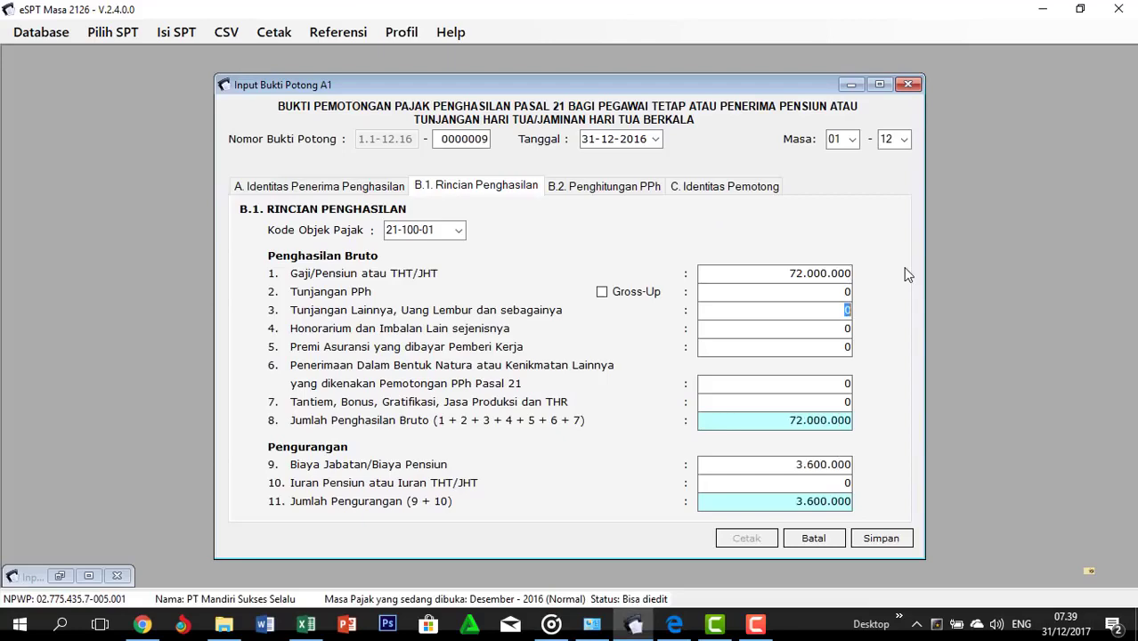
key("ctrl+v")
Copy the insurance premium of 388.800 from worksheet cell J17 into the slip's Premi Asuransi field
key("alt+Tab")
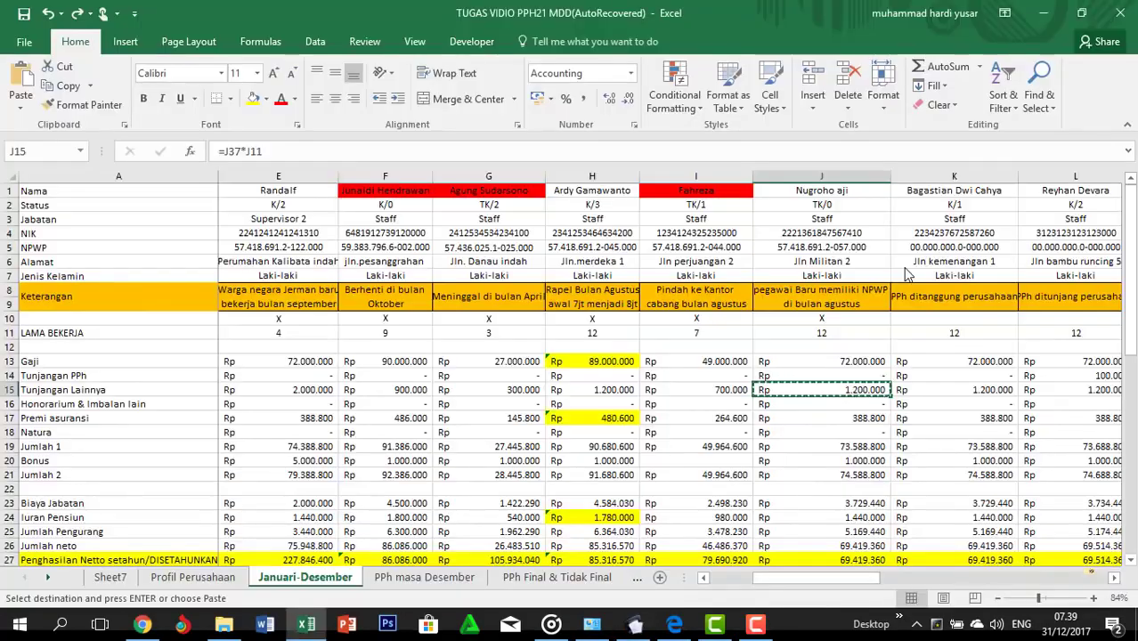
key("ctrl+shift+Left")
key("ctrl+shift+Right")
key("ctrl+shift+Left")
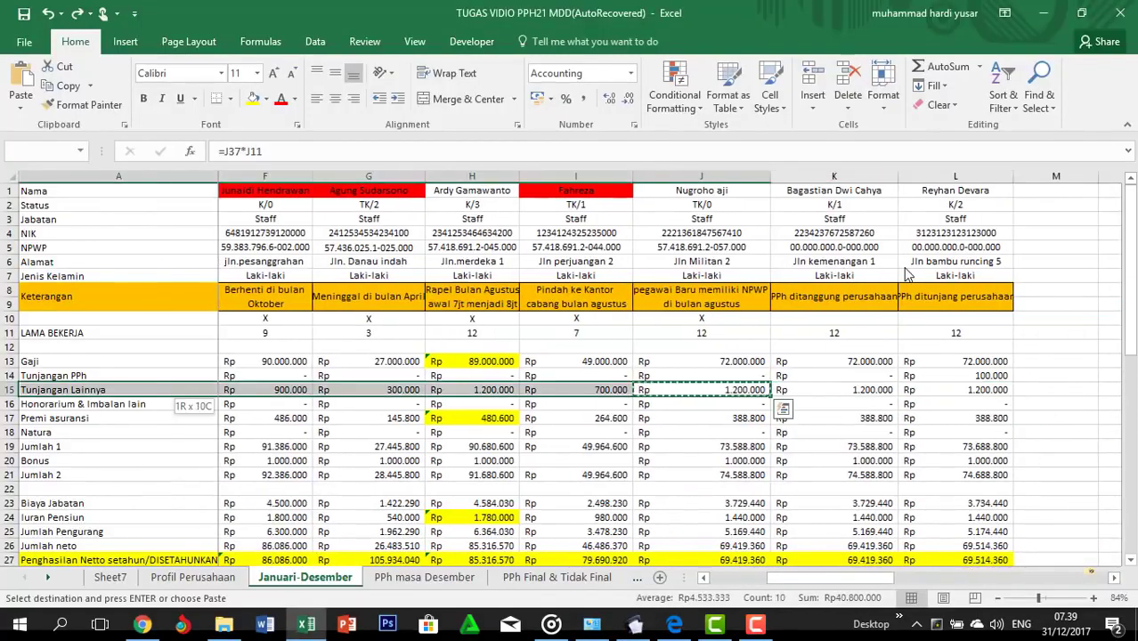
key("Down")
key("Down")
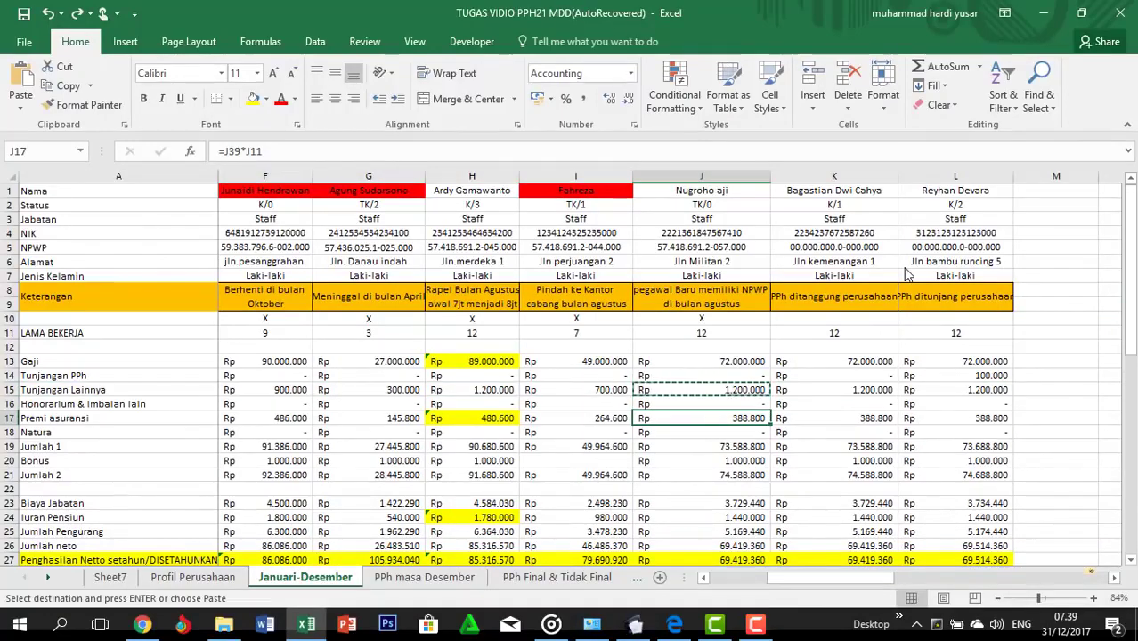
key("ctrl+c")
key("alt+Tab")
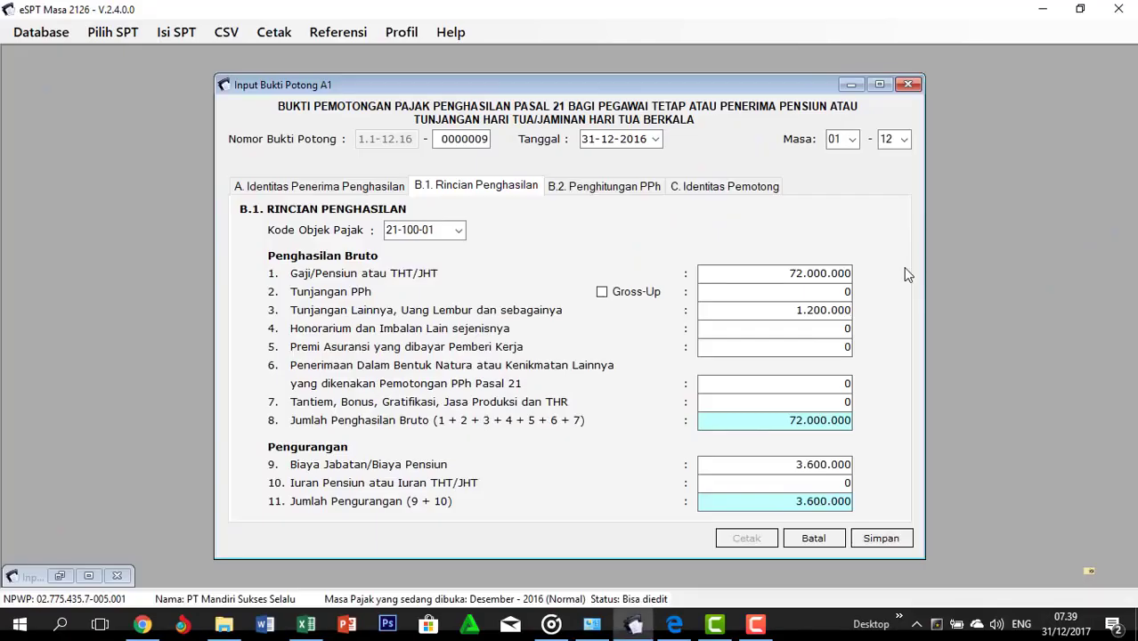
key("Tab")
key("Tab")
key("ctrl+v")
Copy the bonus of 1.000.000 from worksheet cell J20 into the slip's Tantiem, Bonus, Gratifikasi, Jasa Produksi dan THR field
key("alt+Tab")
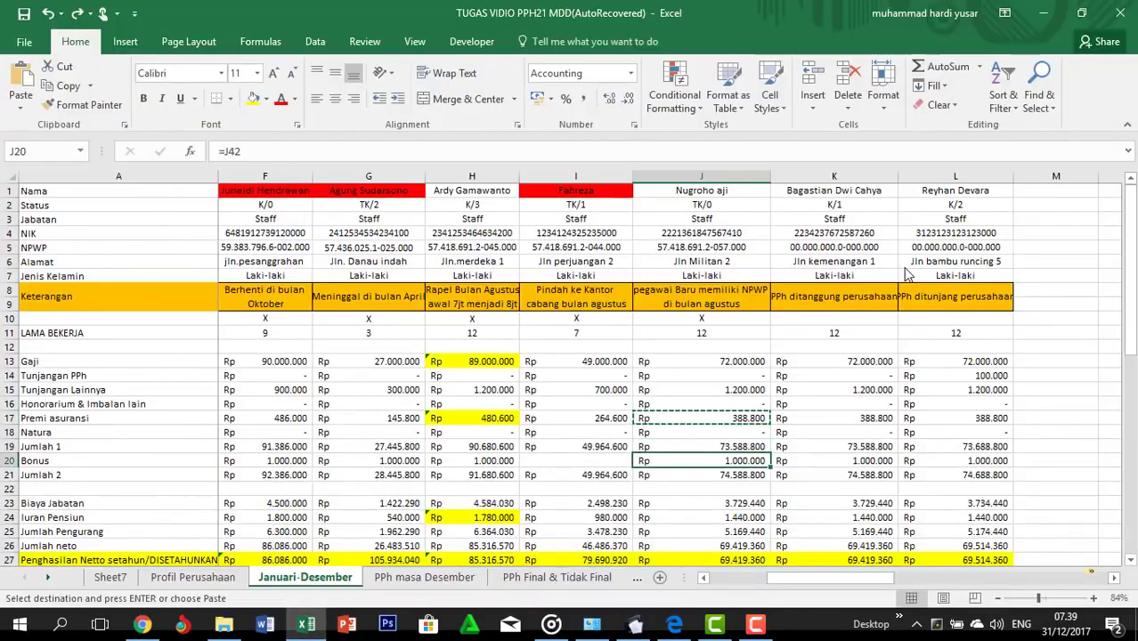
key("ctrl+c")
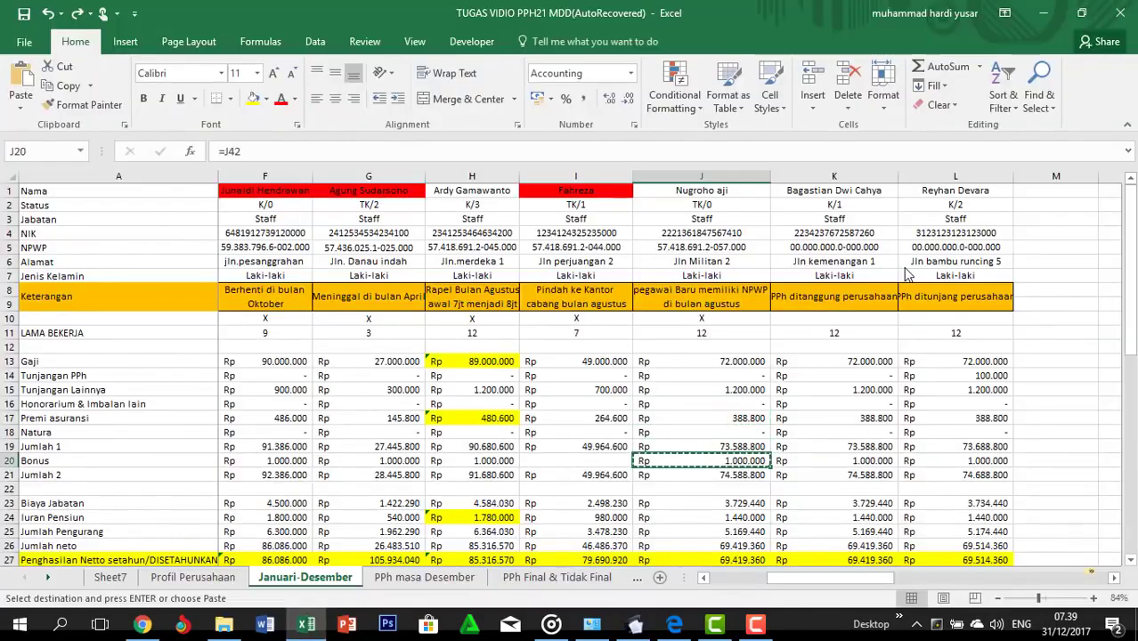
key("alt+Tab")
key("Tab")
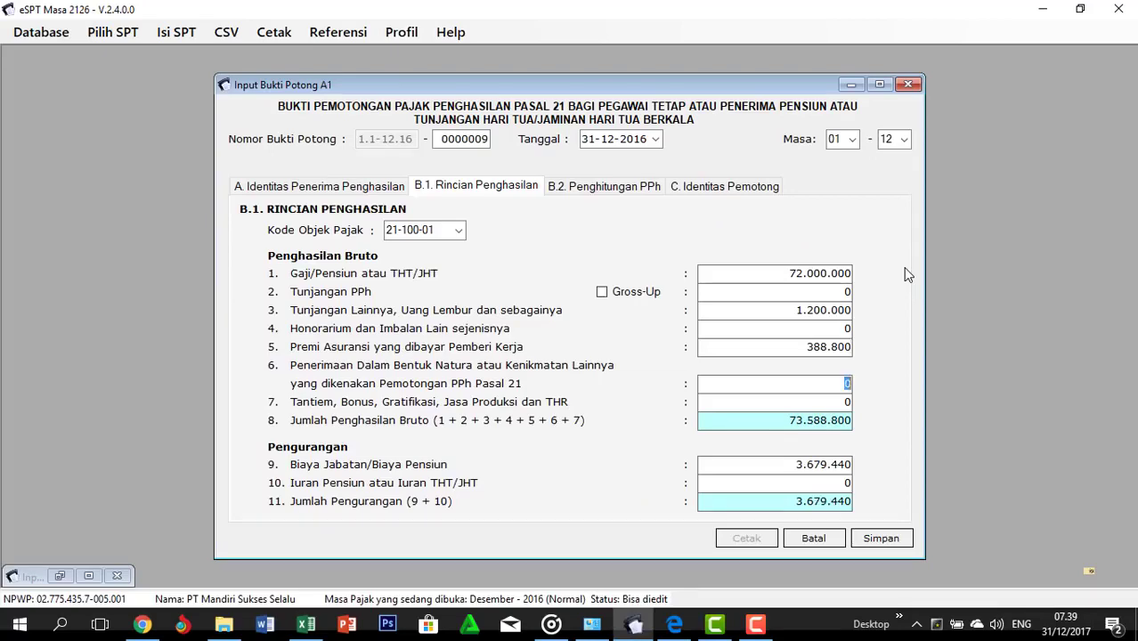
key("Tab")
key("ctrl+v")
Copy the pension contribution of 1.440.000 from worksheet cell J24 into the slip's Iuran Pensiun atau Iuran THT/JHT field
key("alt+Tab")
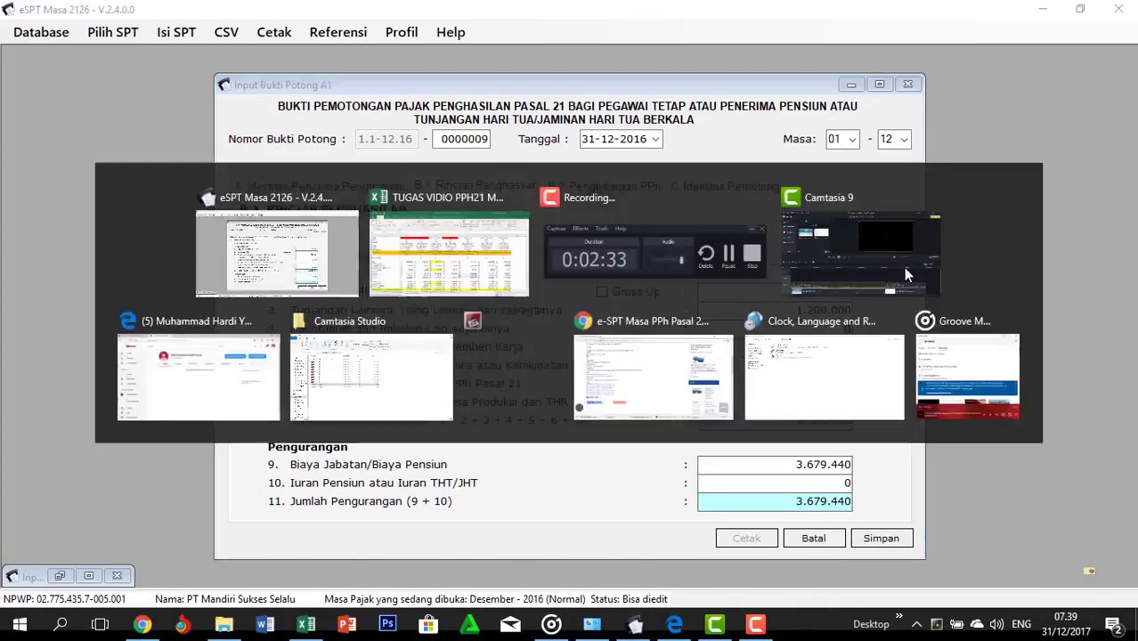
key("Down")
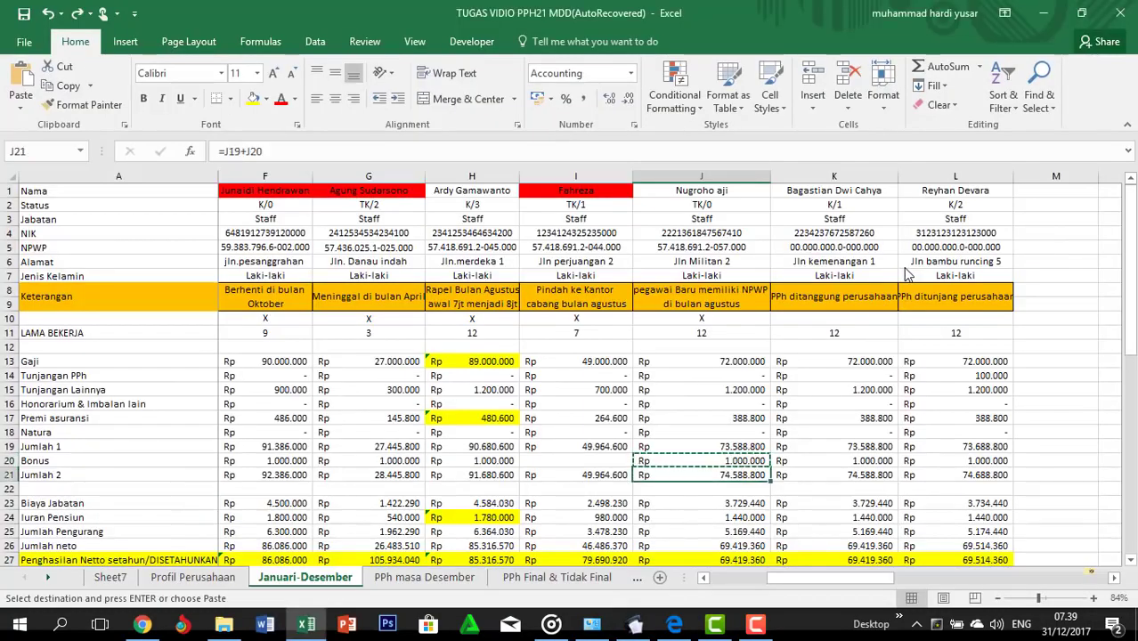
key("Down")
key("Down")
key("Down")
key("ctrl+c")
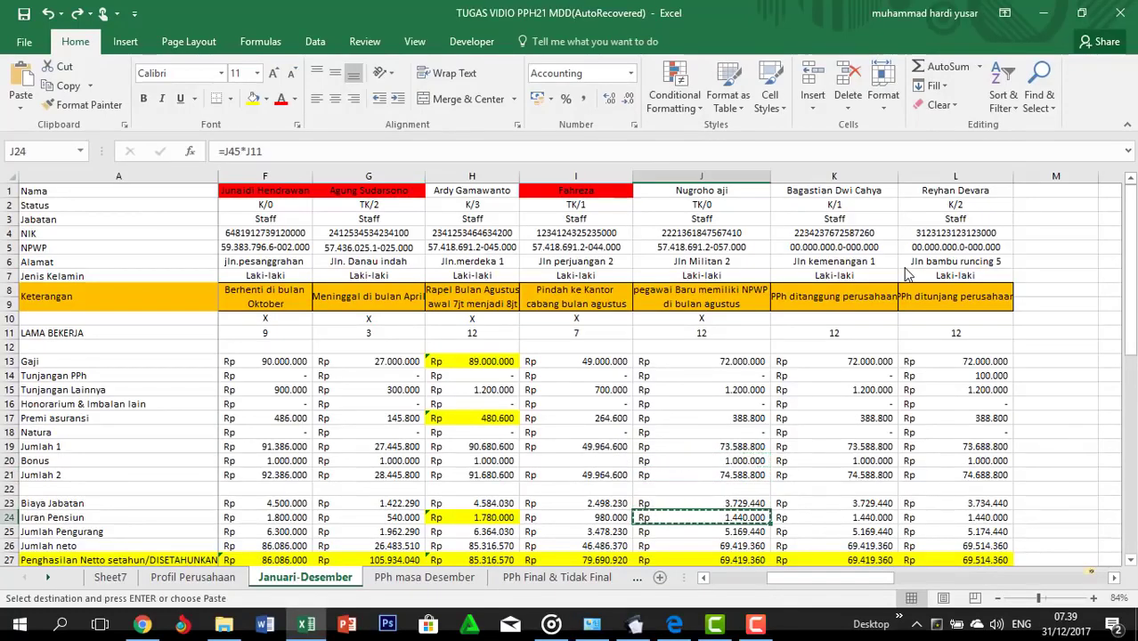
key("alt+Tab")
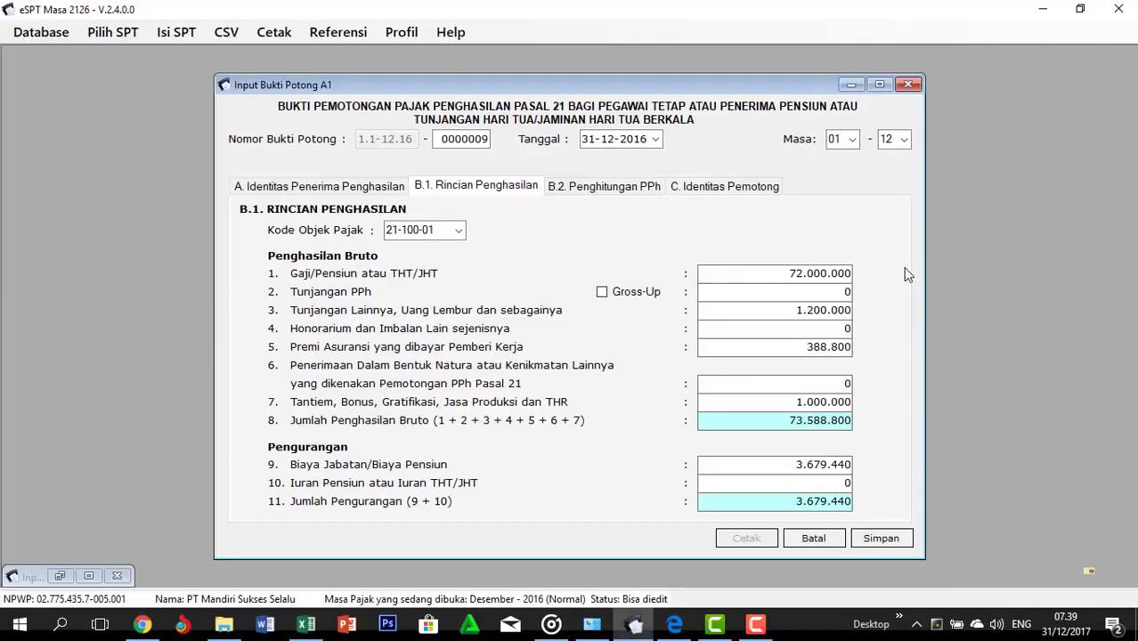
key("Tab")
key("Tab")
key("Tab")
Open the slip's PPh calculation (B.2) and compare it with the tax rows in worksheet column J
left_click(623, 187)
key("alt+Tab")
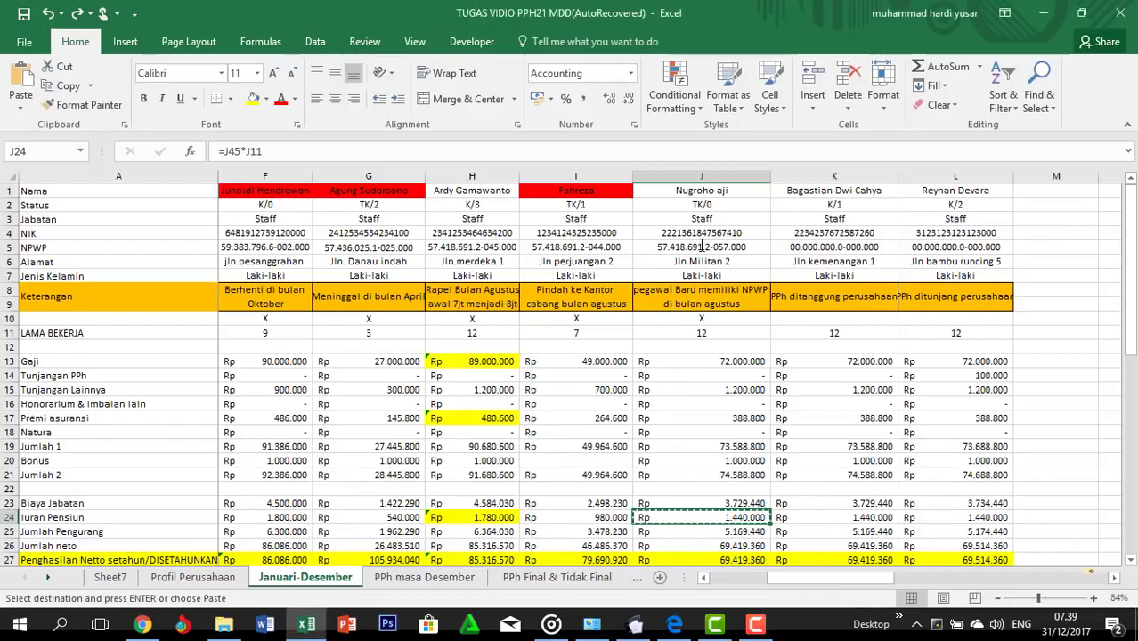
key("Down")
key("Down")
key("Down")
key("Down")
key("Down")
key("Down")
key("Down")
key("Down")
key("alt+Tab")
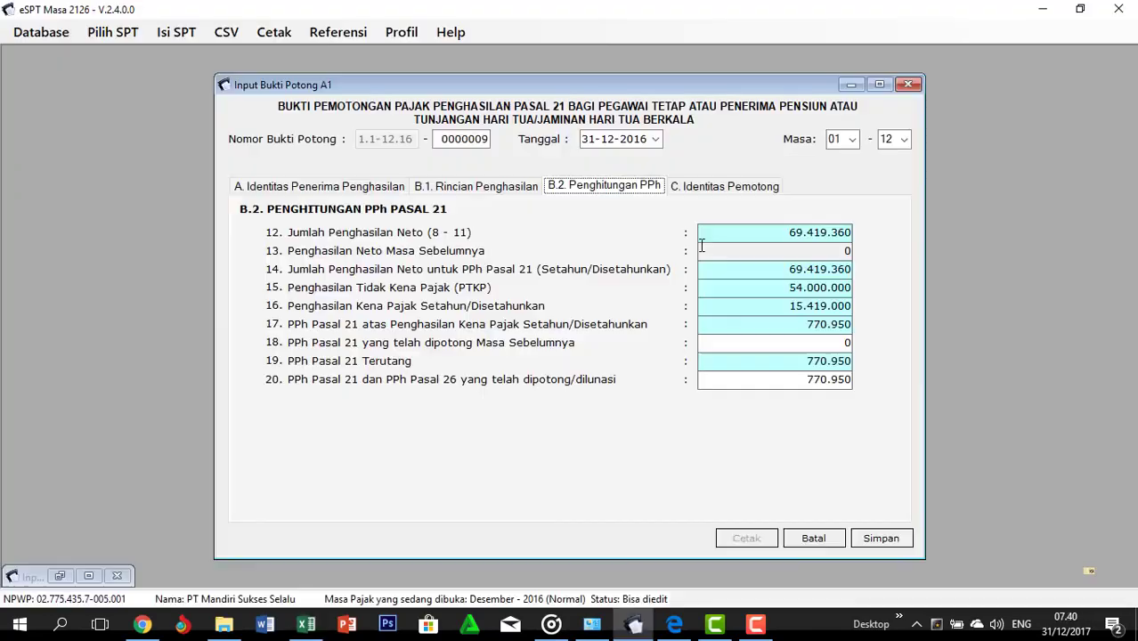
Recheck the income, deduction and tax rows in worksheet column J against the slip's PPh calculation
key("alt+Tab")
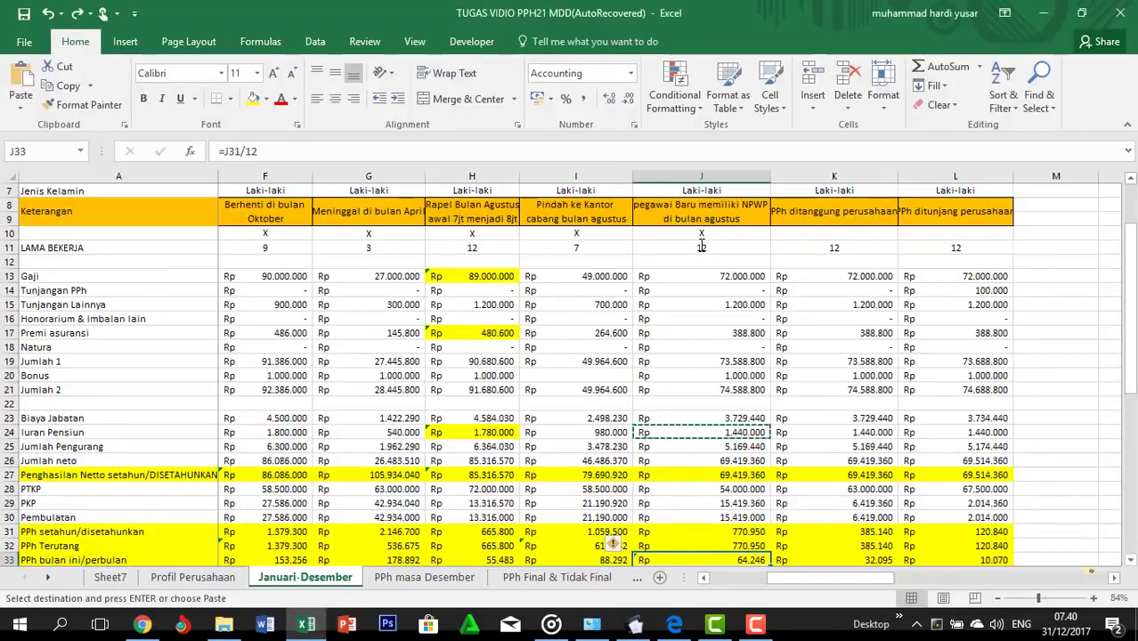
key("Up")
key("Up")
key("Up")
key("Up")
key("Up")
key("Up")
key("Up")
key("Up")
key("Up")
key("Up")
key("Up")
key("Up")
key("Up")
key("Up")
key("Up")
key("Up")
key("Up")
key("Up")
key("Up")
key("Down")
key("Down")
key("Down")
key("Down")
key("Down")
key("Down")
key("Down")
key("Down")
key("Down")
key("Down")
key("Down")
key("Down")
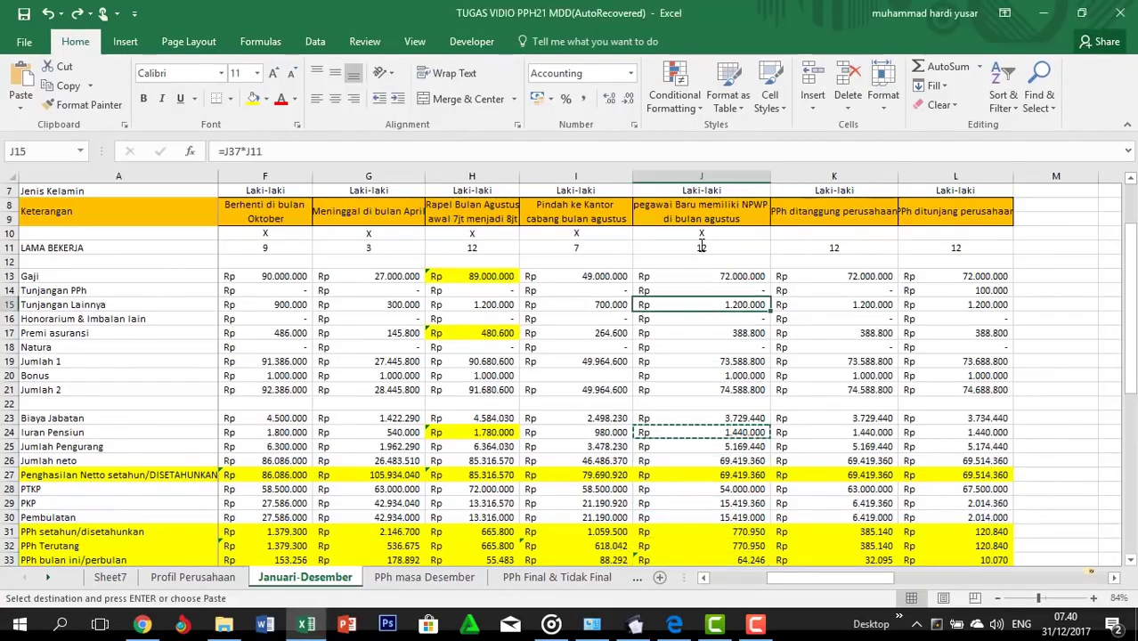
key("alt+Tab")
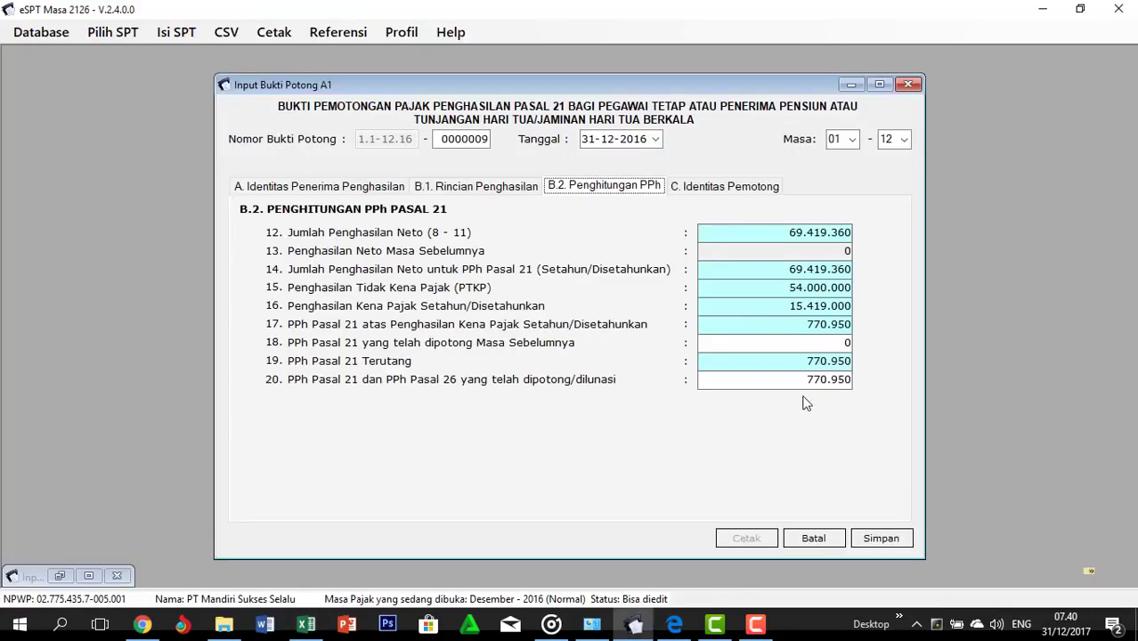
Clear the copy selection and examine worksheet column J from the gross income total down to the monthly tax in row 33
key("alt+Tab")
key("Up")
key("Up")
key("Up")
key("Up")
key("Up")
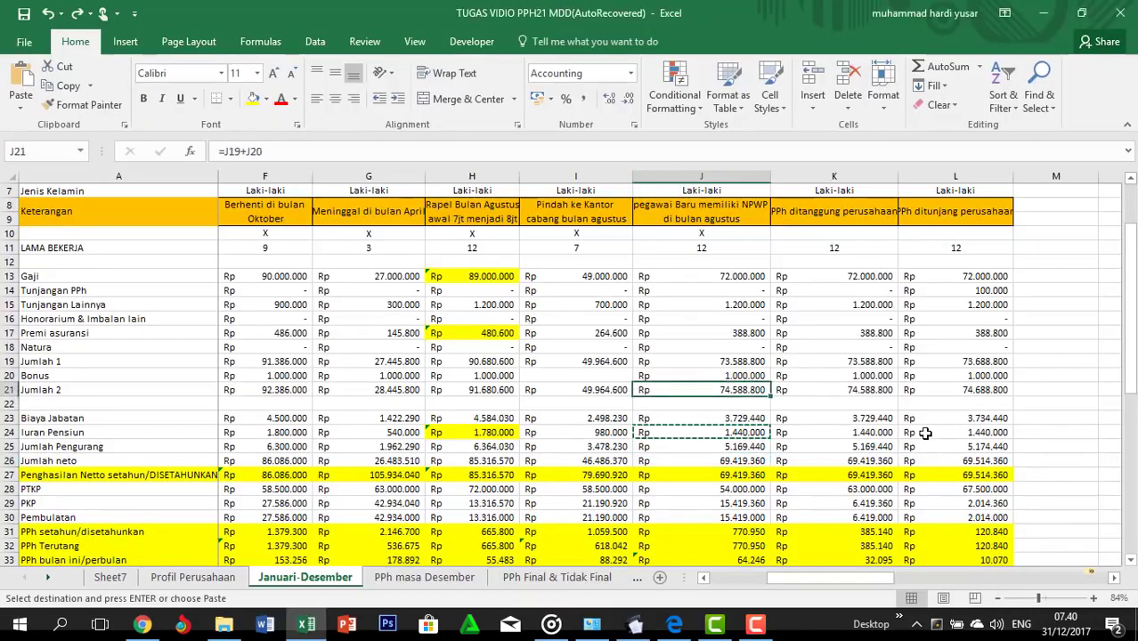
key("Escape")
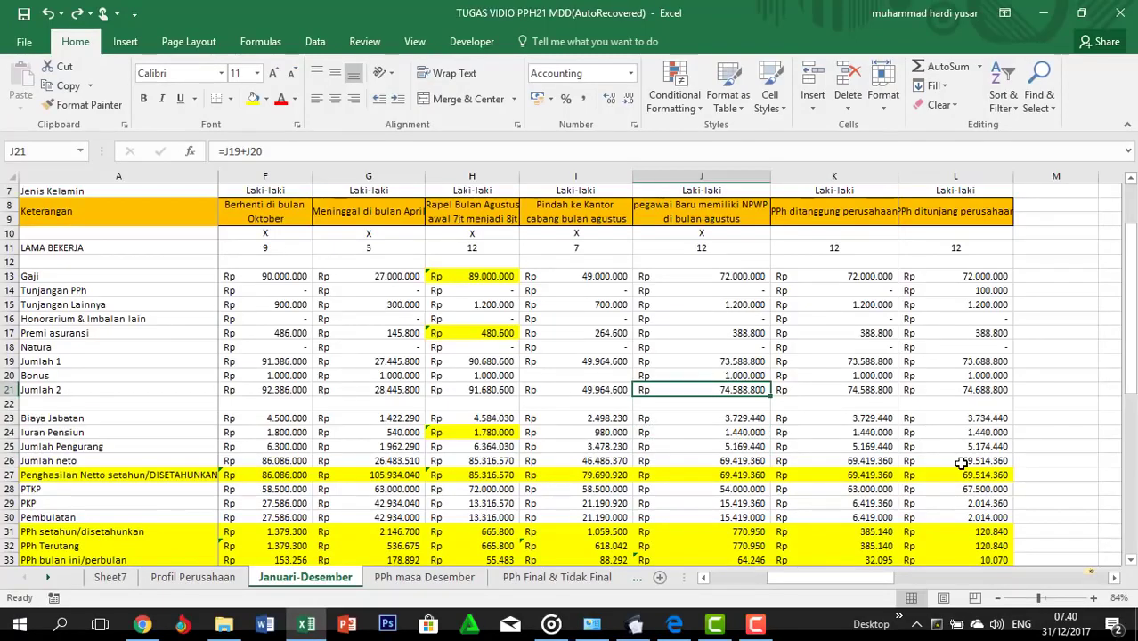
key("Down")
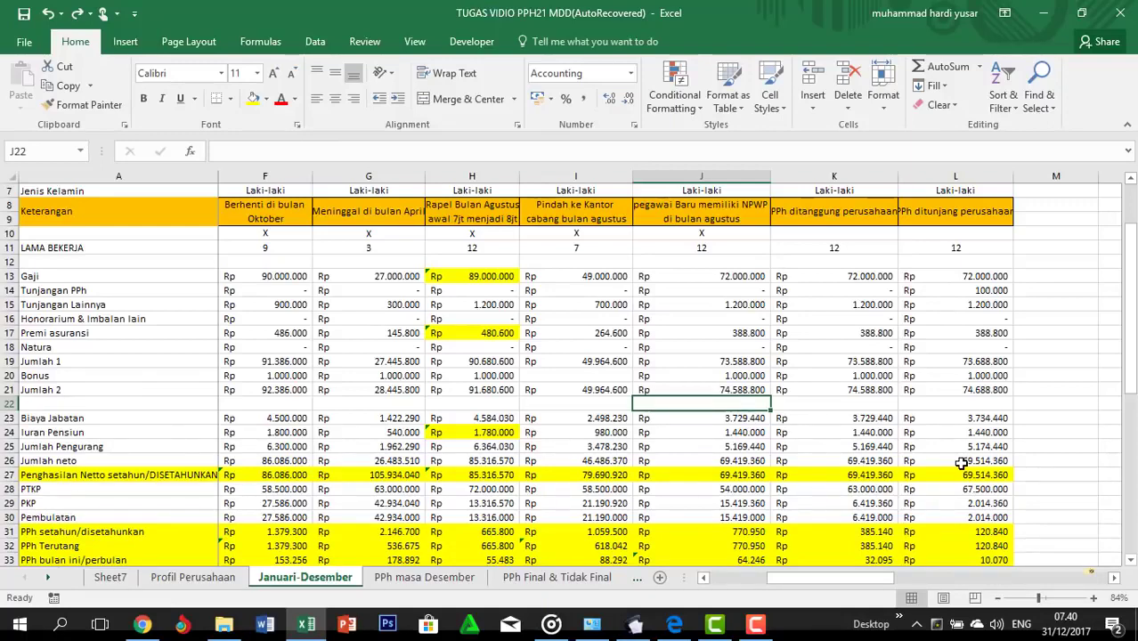
key("Down")
key("Down")
key("Down")
key("Down")
key("Down")
key("Down")
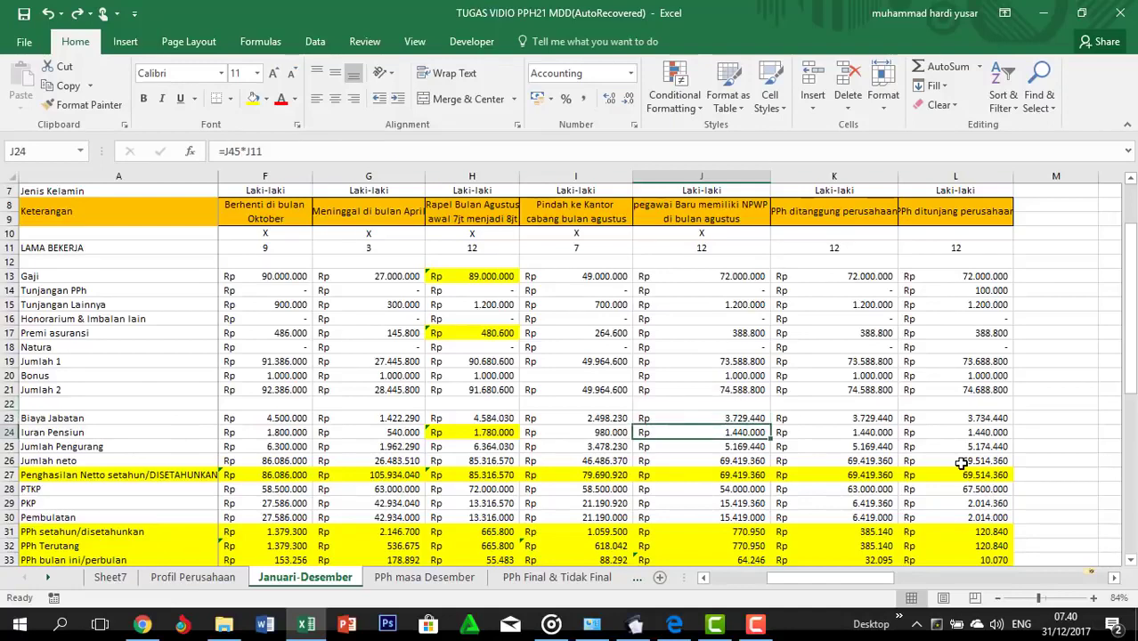
key("Down")
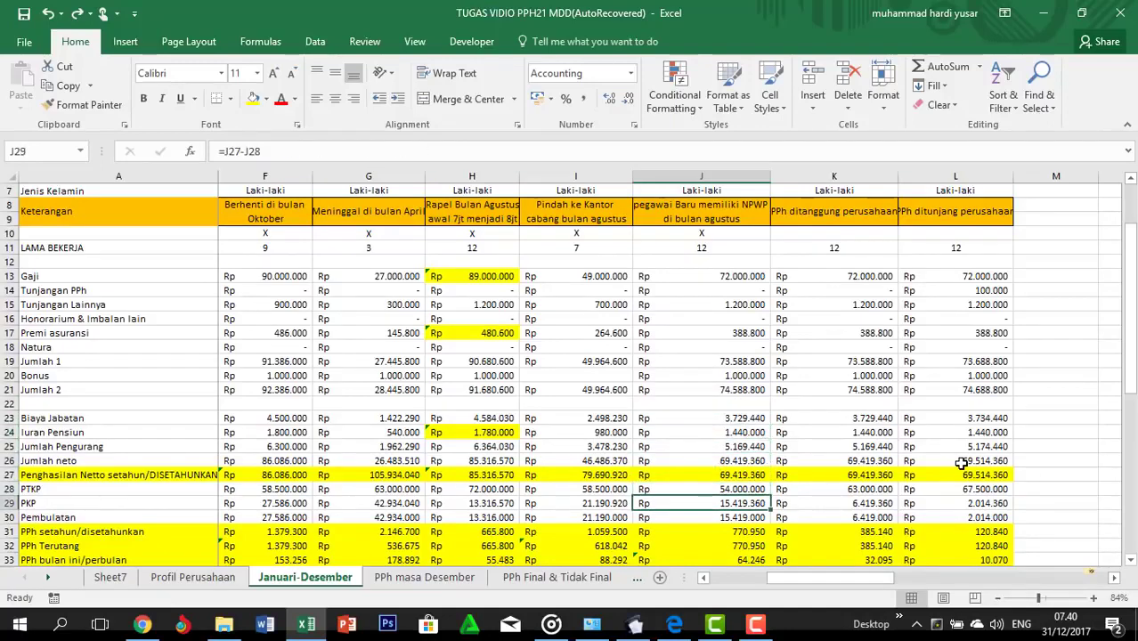
key("Down")
key("Down")
key("Down")
key("Down")
key("Down")
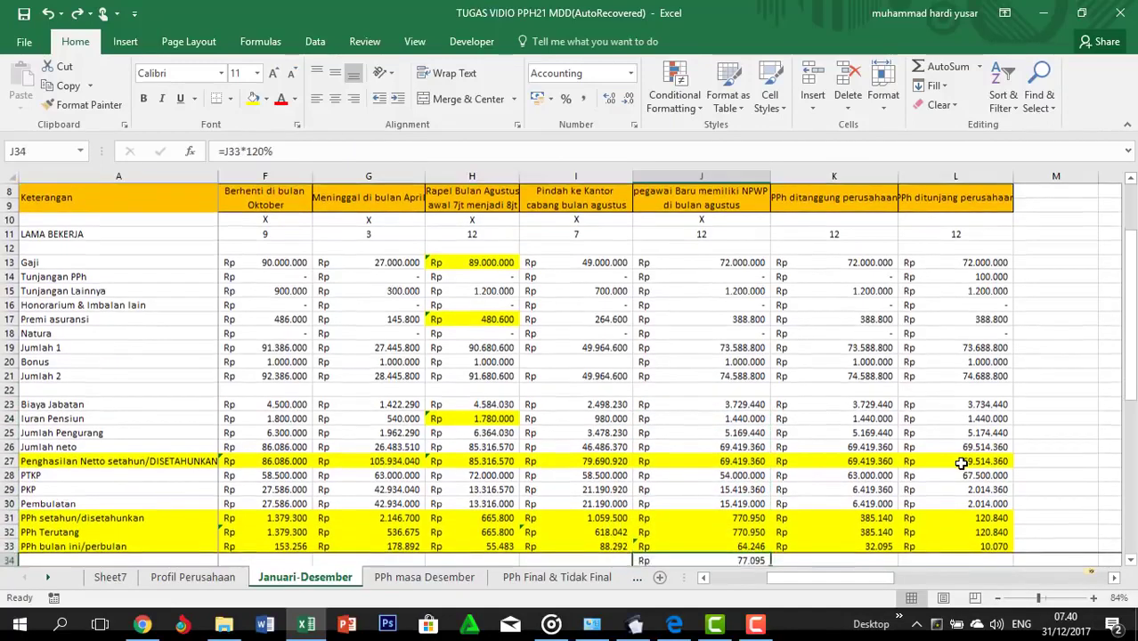
key("Down")
key("Up")
key("Up")
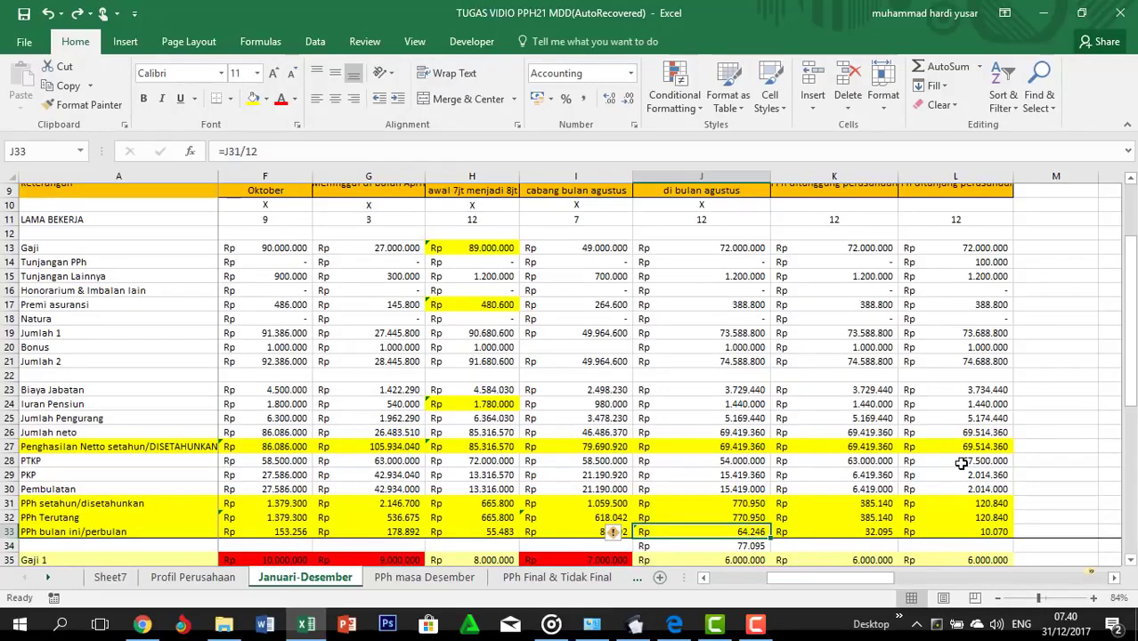
Inspect the formula in worksheet cell J34 that applies 120% to the monthly tax in J33
key("Down")
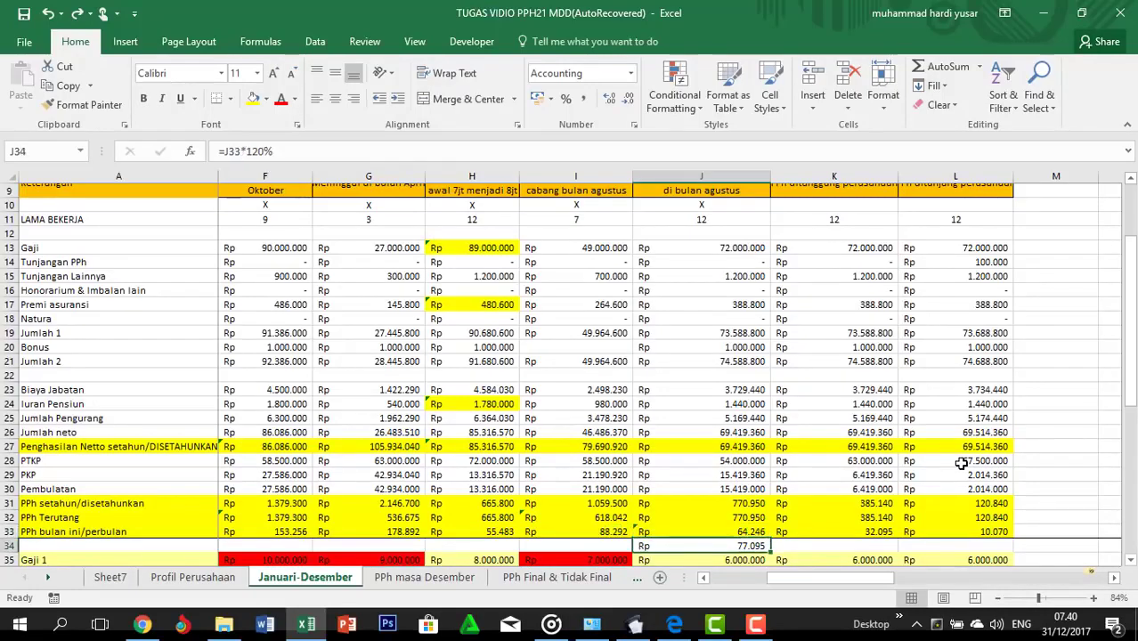
key("F2")
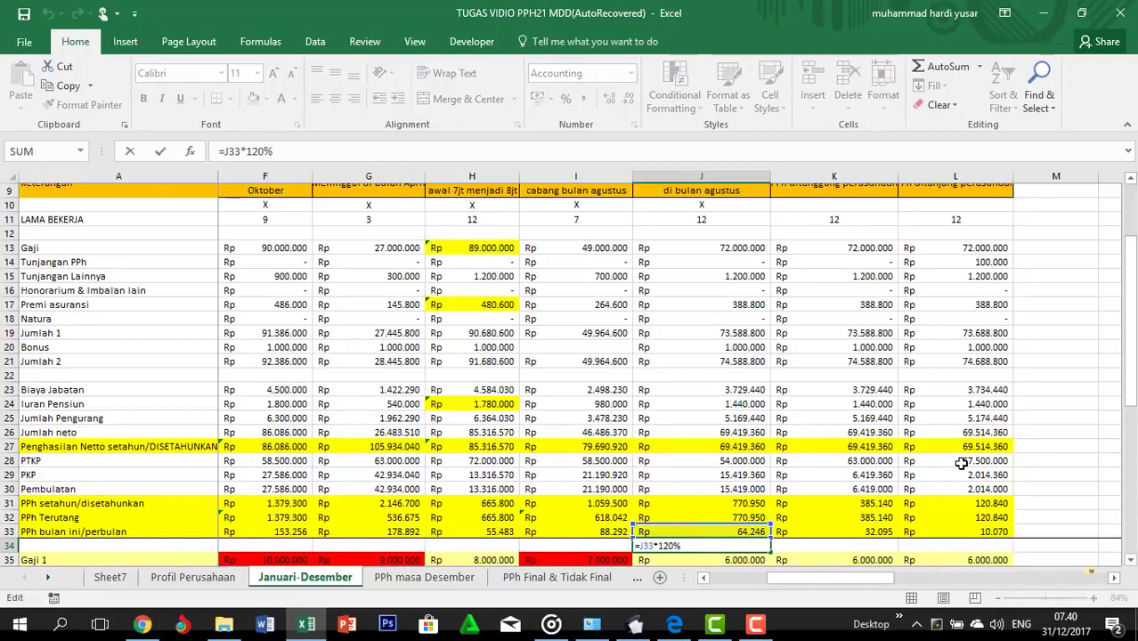
key("ctrl+Return")
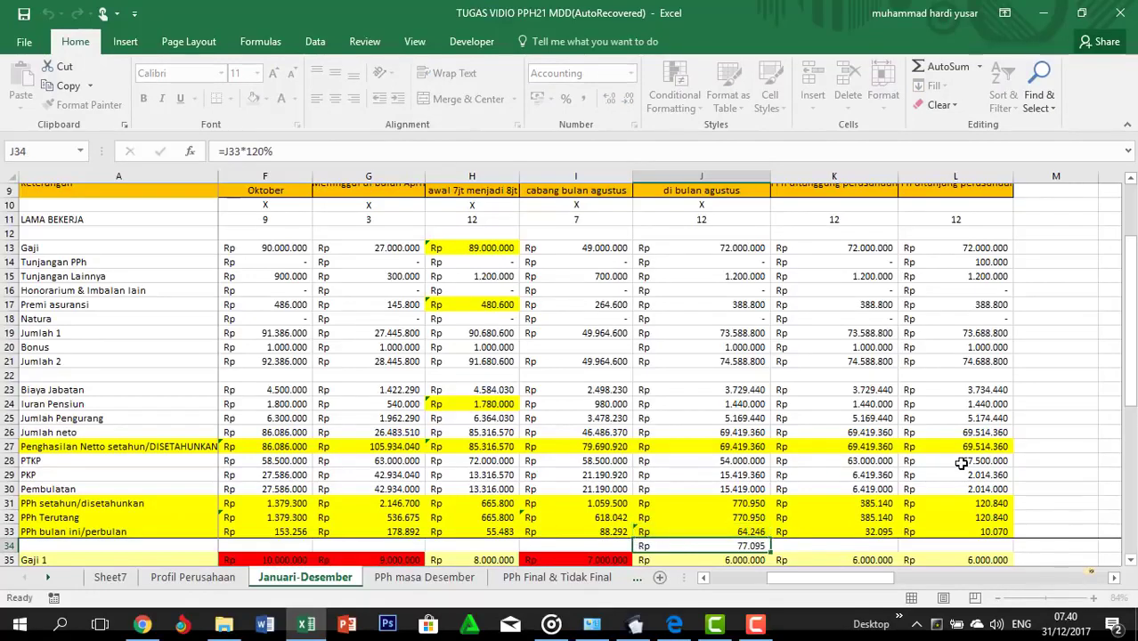
scroll(993, 423, "down", 1)
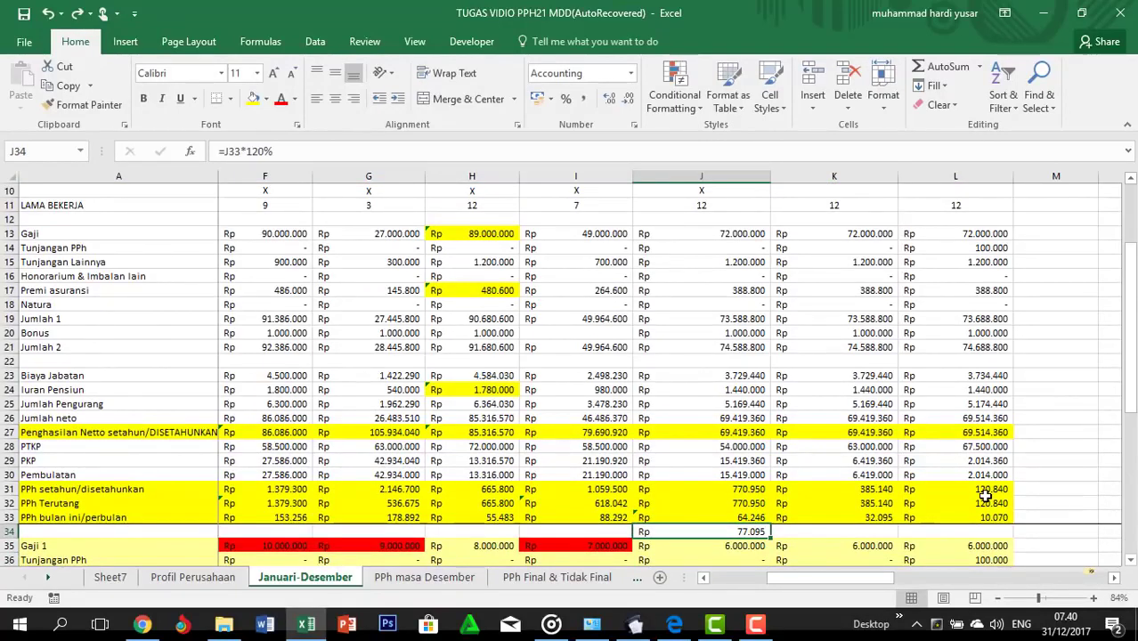
Inspect the January–September formula in worksheet cell J50 that takes 20% of seven months of the monthly tax in J33
key("Down")
key("Down")
key("Down")
key("Down")
key("Down")
key("Down")
key("Down")
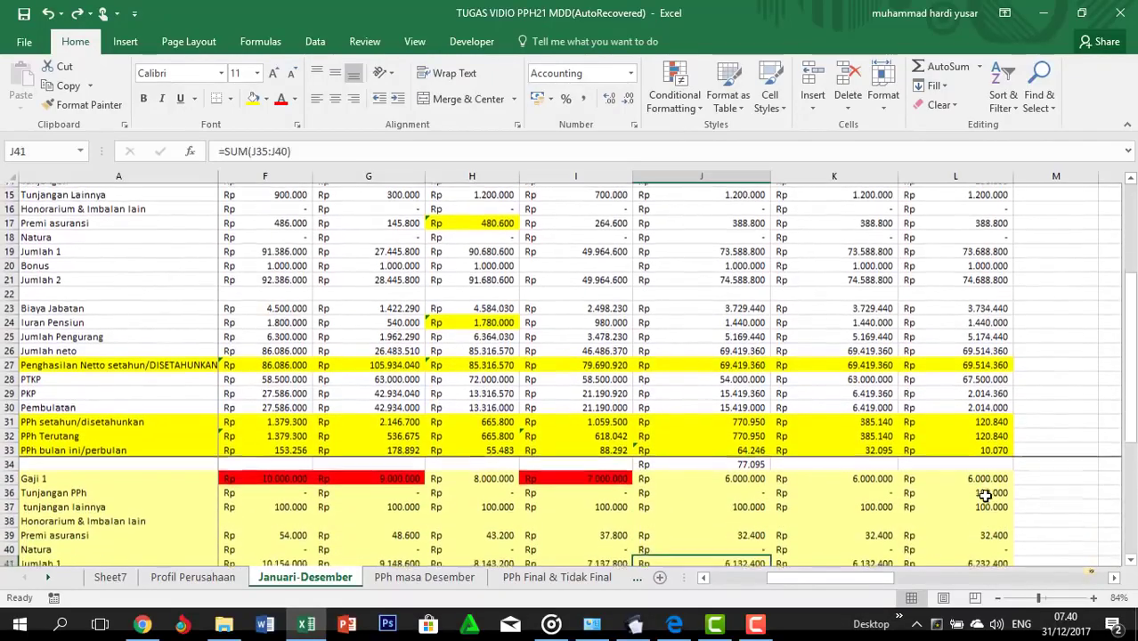
key("Down")
key("Down")
key("Down")
key("Down")
key("Down")
key("Down")
key("Down")
key("Down")
key("Down")
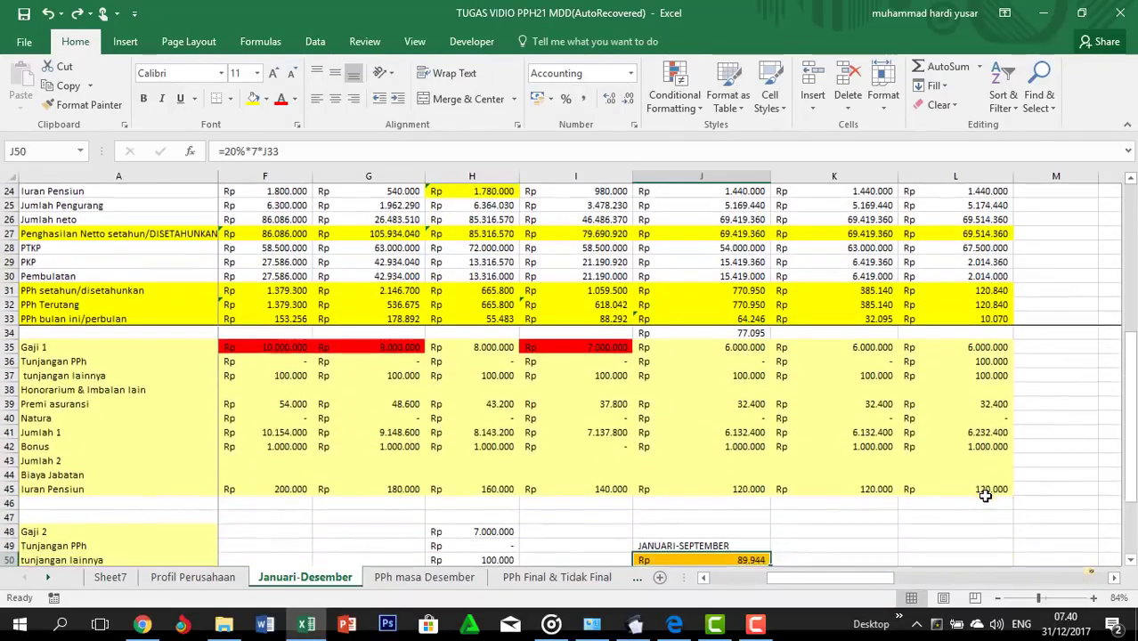
scroll(985, 495, "down", 2)
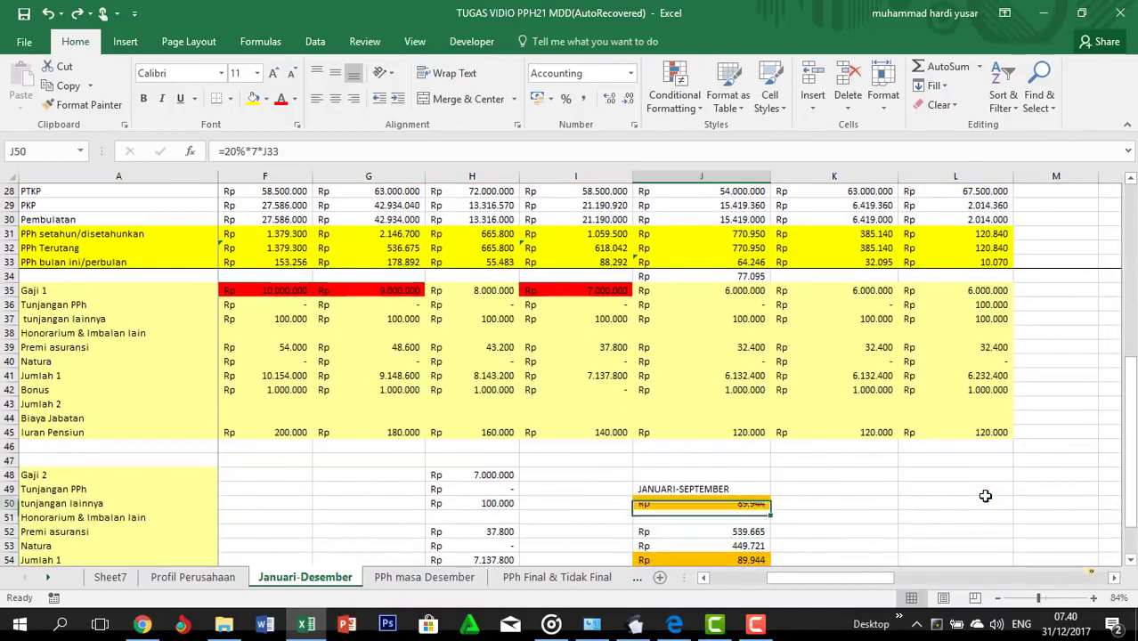
key("F2")
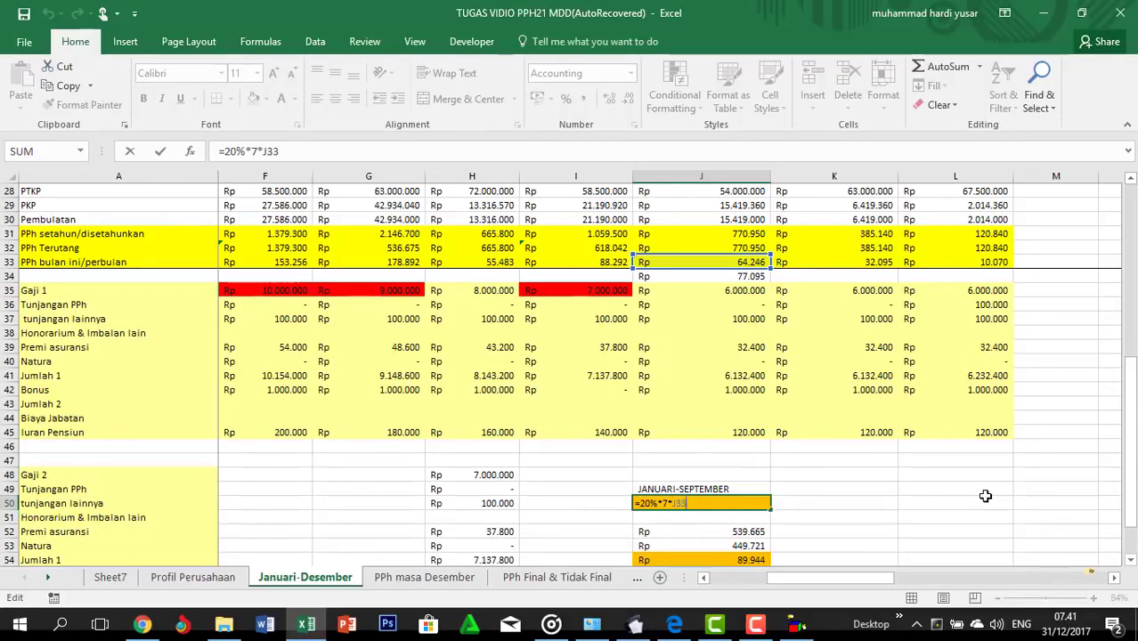
left_click(890, 515)
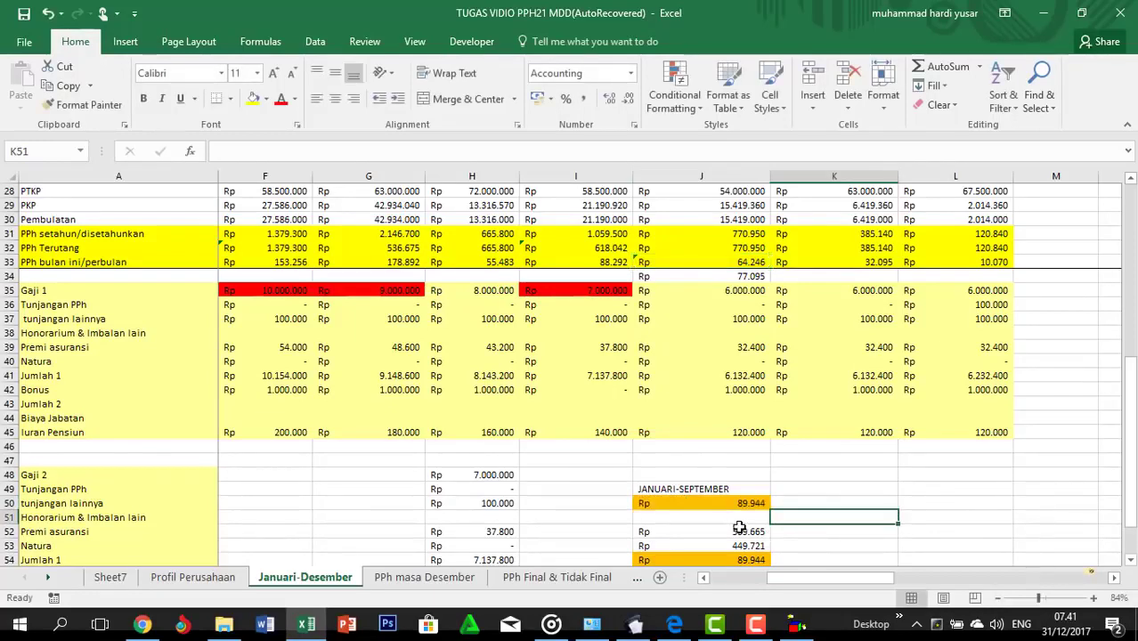
Examine the formulas in J52, J53 and J54 behind the seven-month tax difference and compare them with J33 and J50
left_click(763, 532)
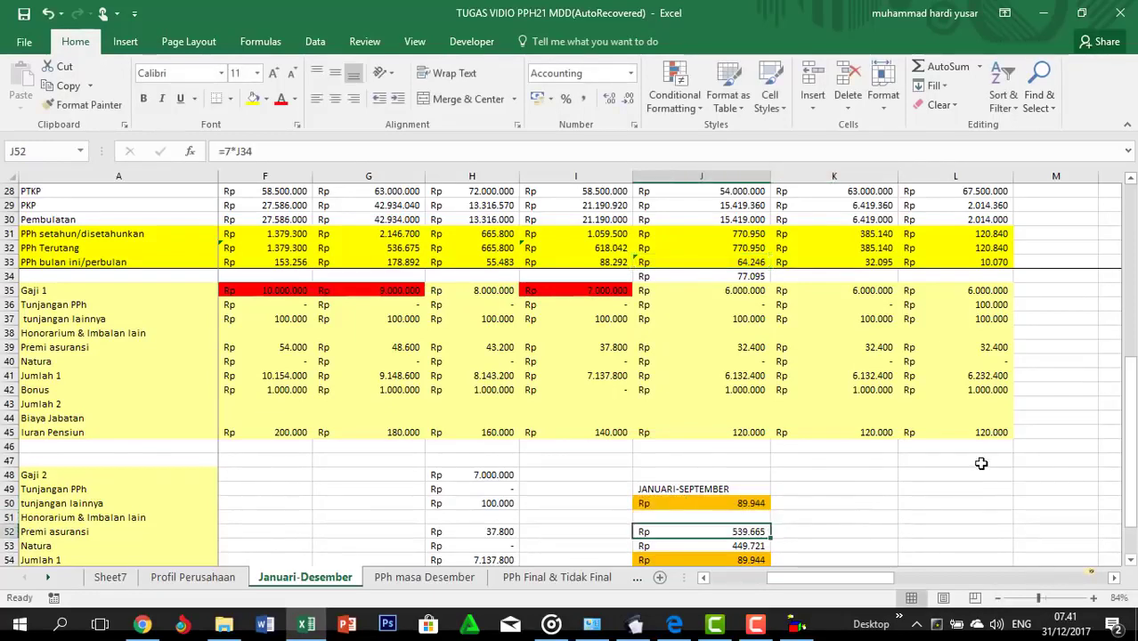
key("F2")
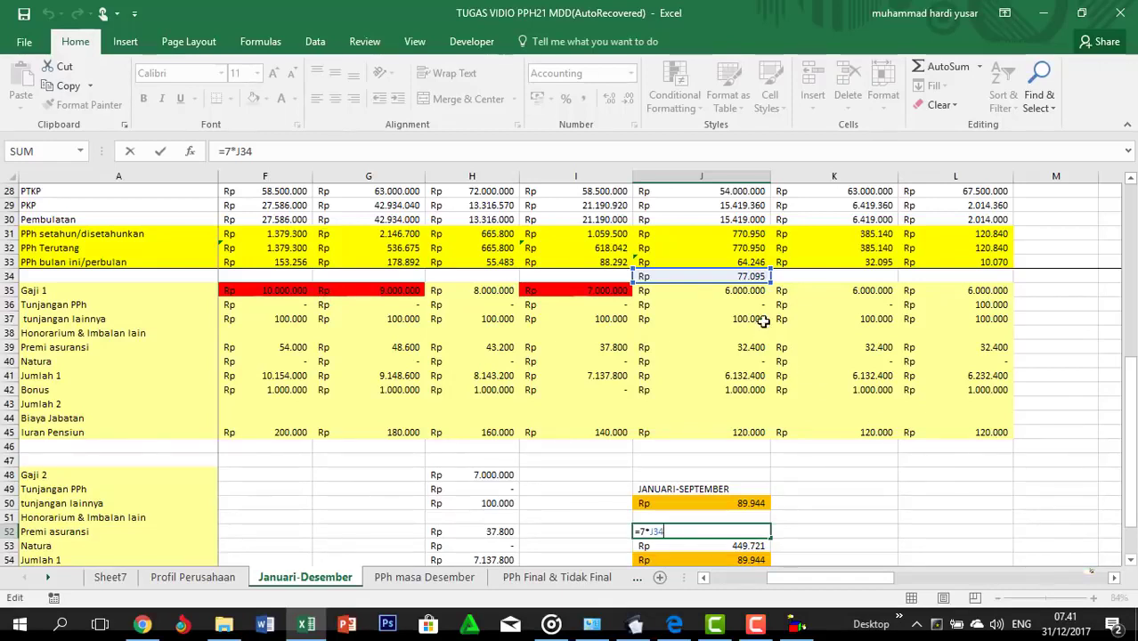
key("Tab")
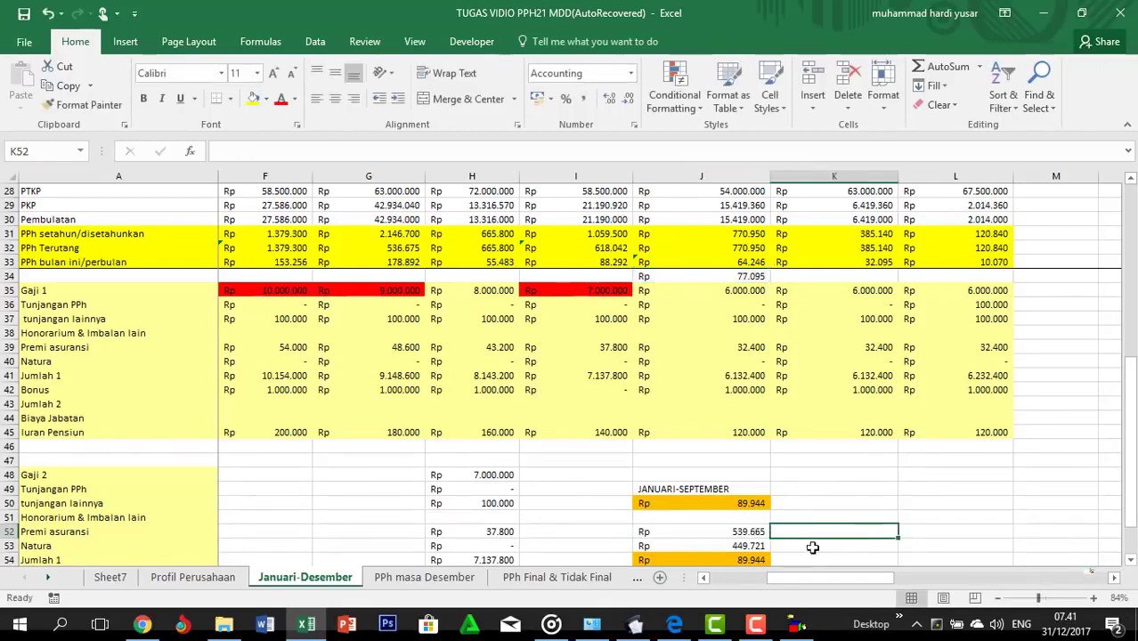
left_click(739, 544)
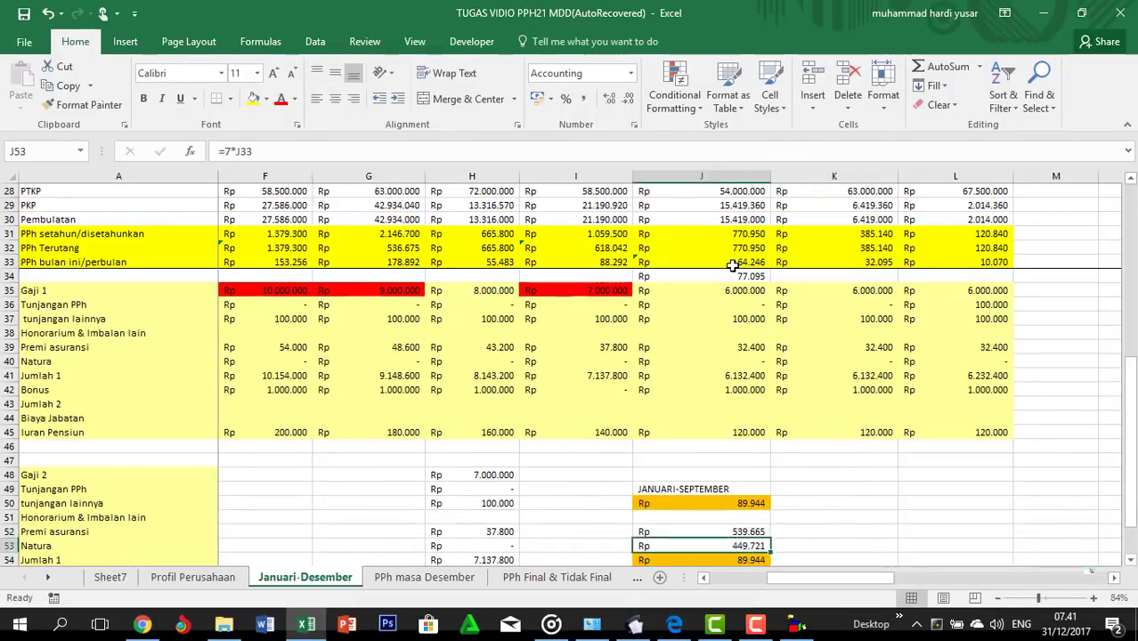
left_click(676, 263)
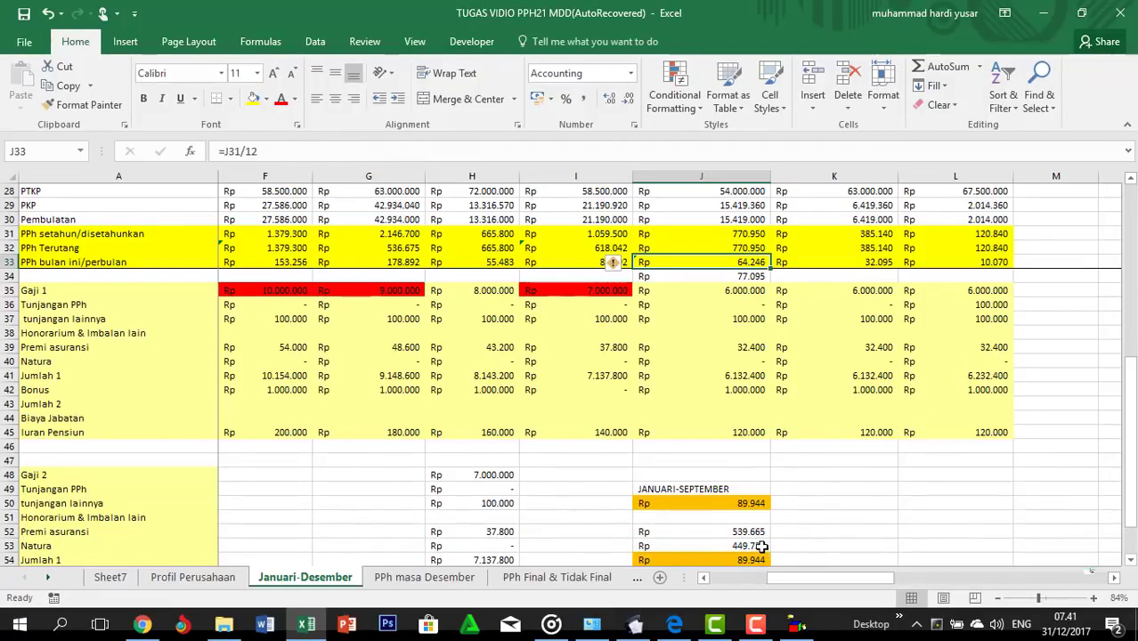
left_click(761, 545)
left_click(815, 535)
left_click(755, 558)
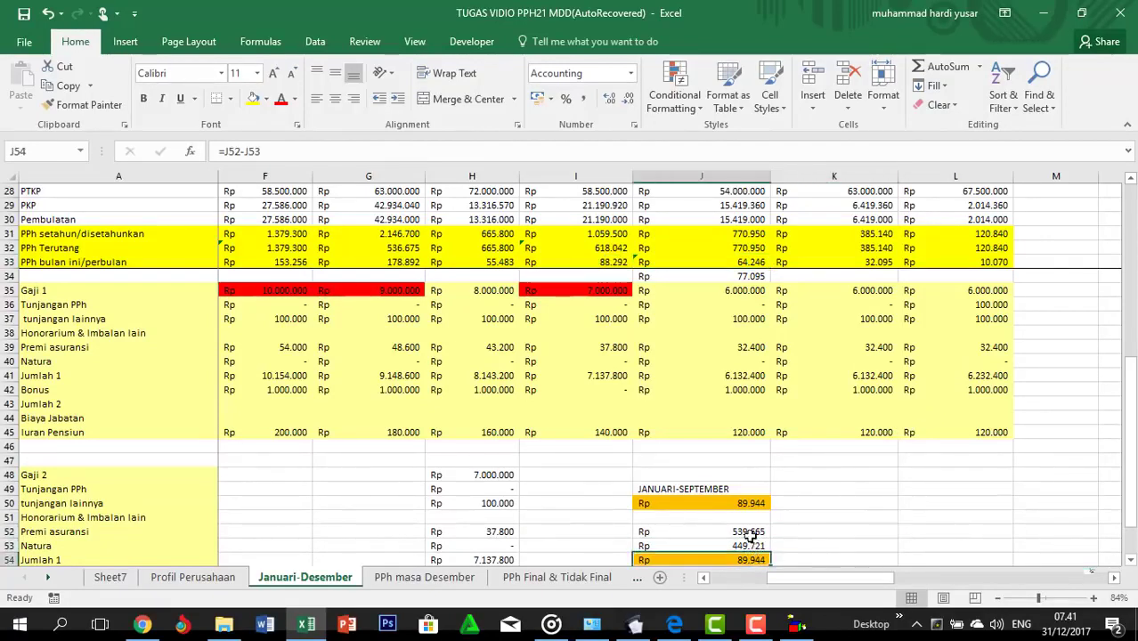
left_click(744, 506)
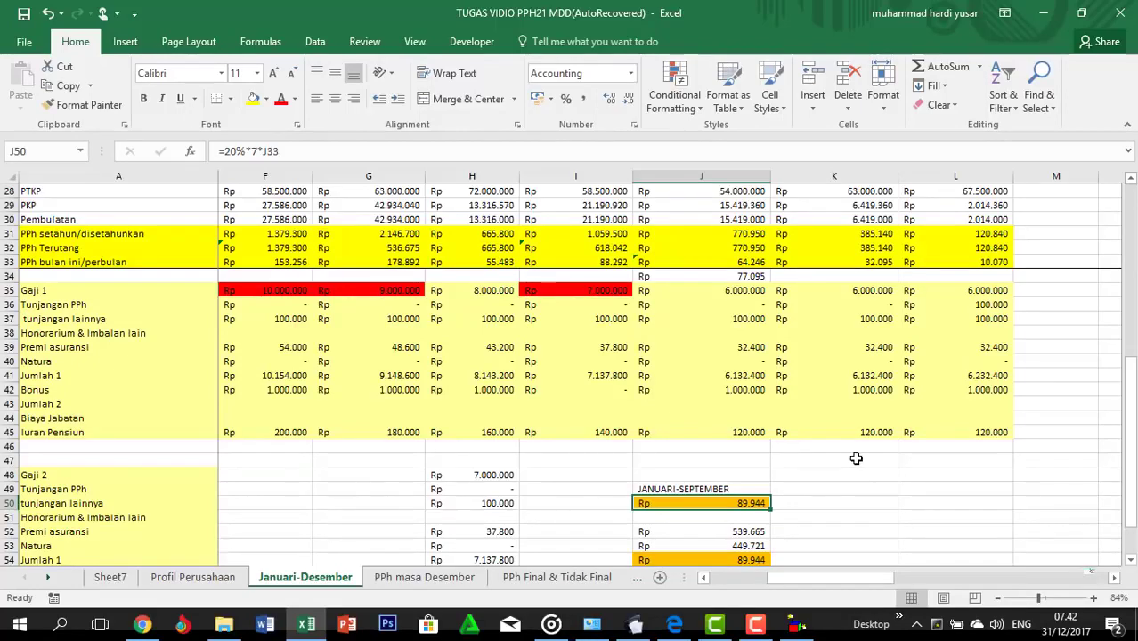
Return to eSPT, save the column J employee's A1 slip and choose to record a new one
scroll(854, 457, "up", 7)
left_click(826, 318)
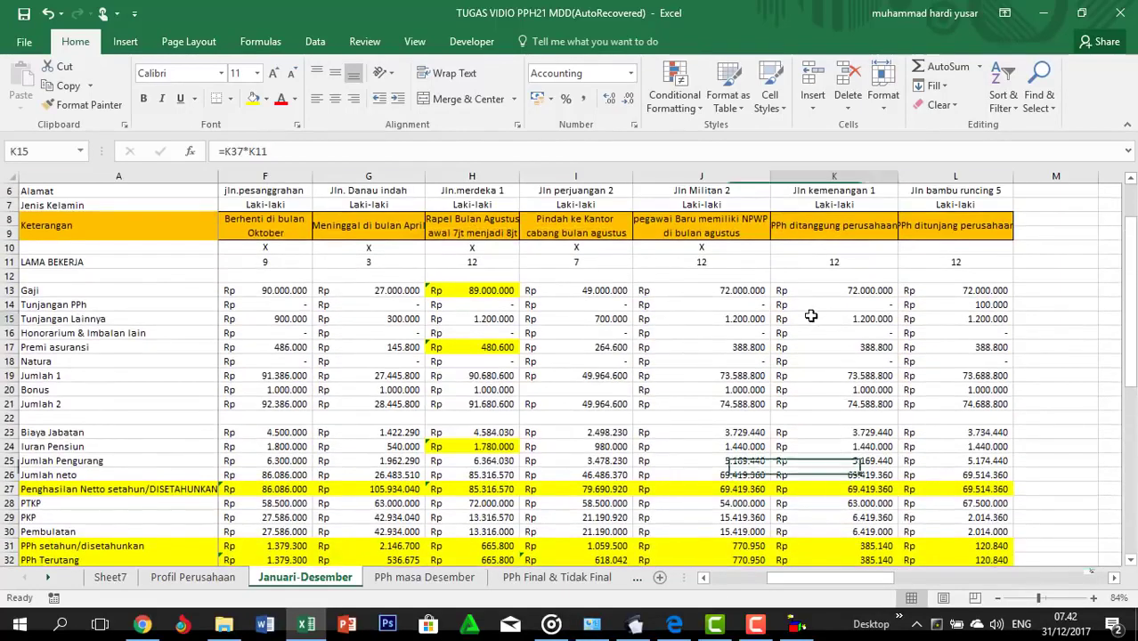
key("alt+Tab")
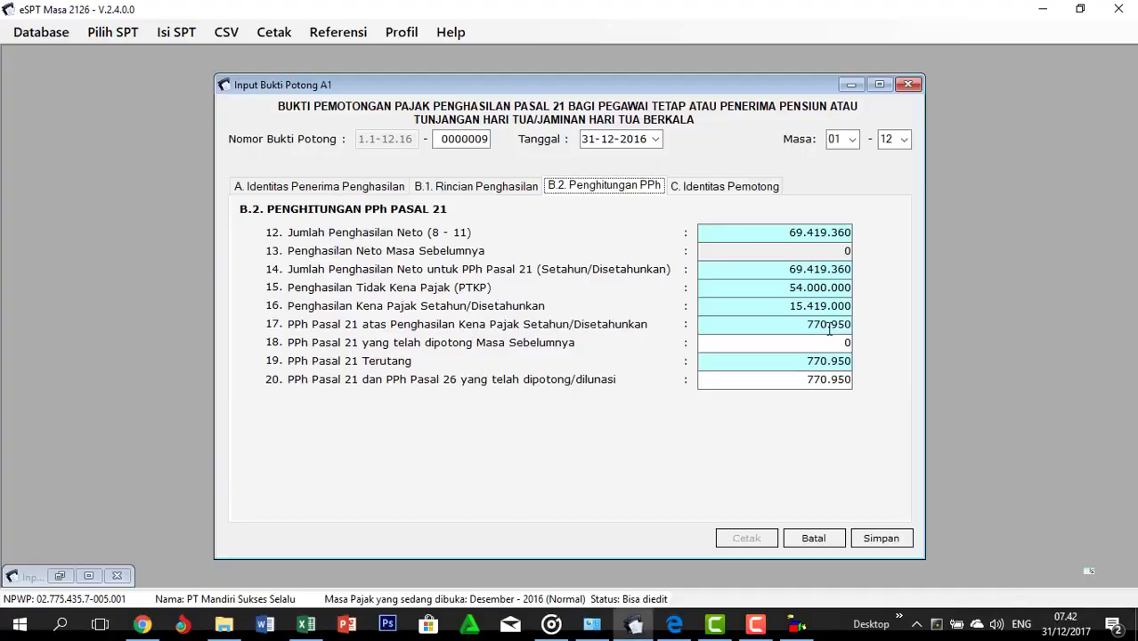
left_click(910, 543)
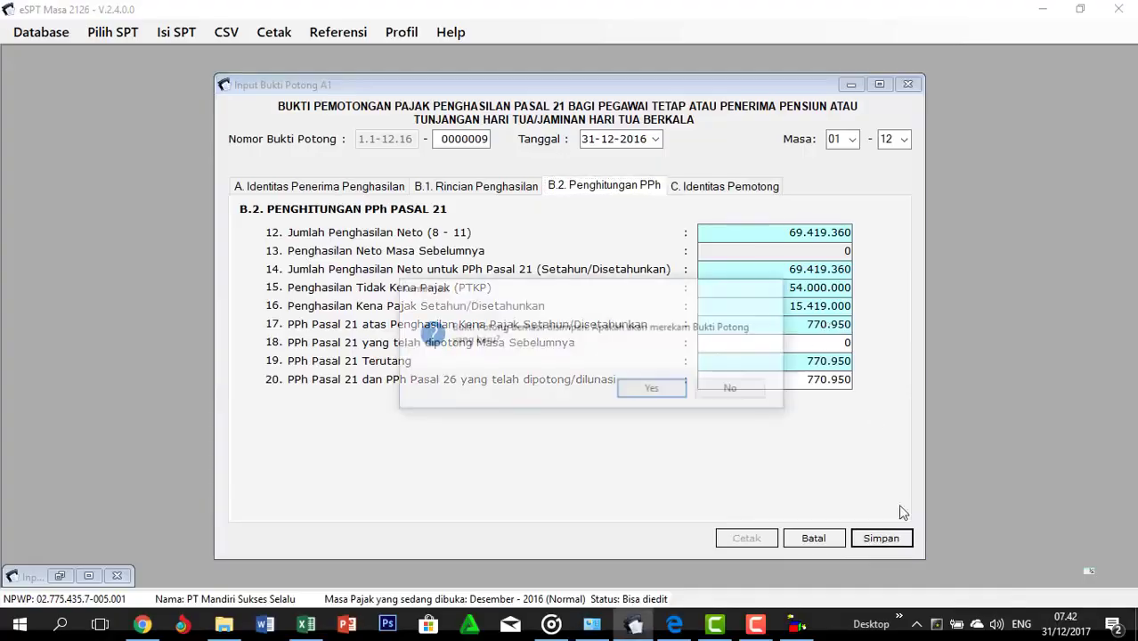
left_click(649, 389)
Copy the employee's NPWP from worksheet cell K5 into the NPWP field of the new A1 slip in eSPT
key("alt+Tab")
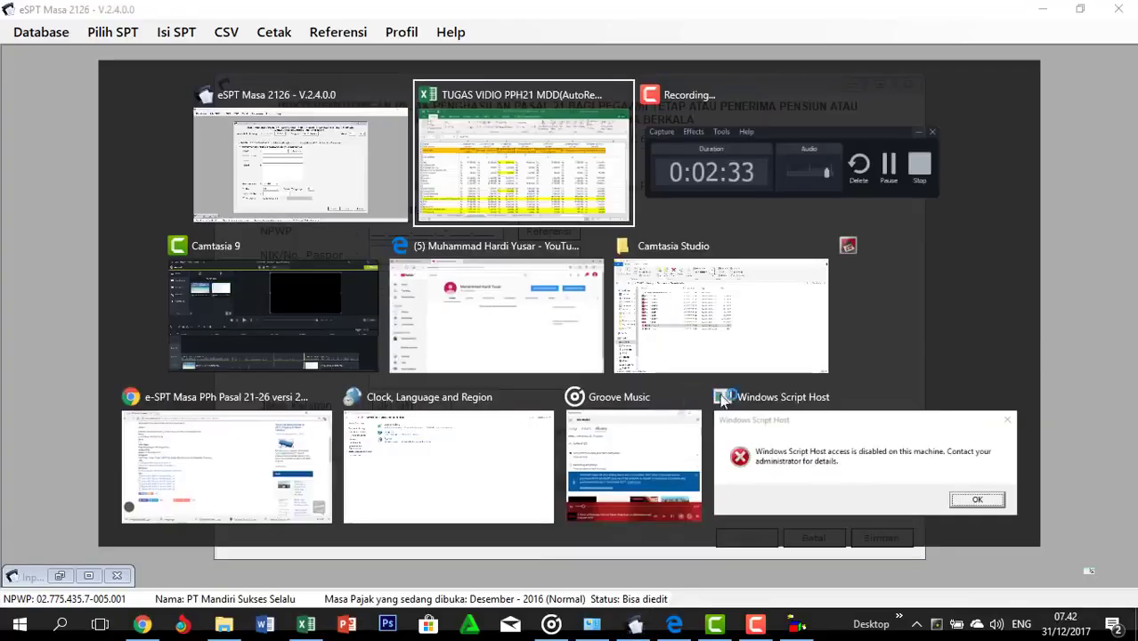
scroll(837, 389, "down", 8)
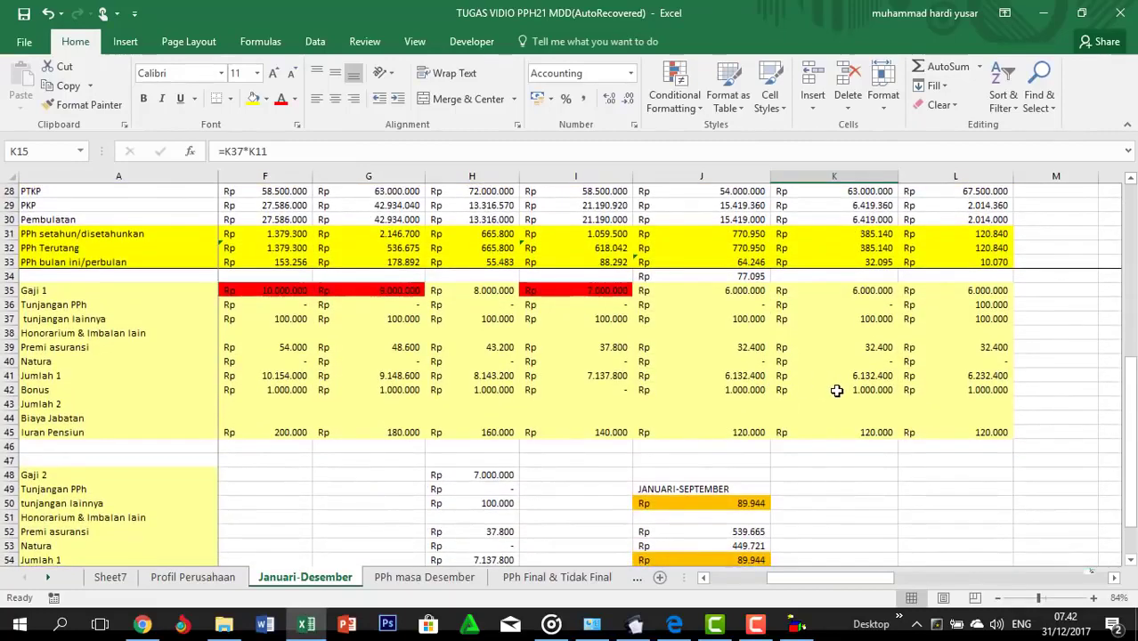
scroll(823, 370, "up", 9)
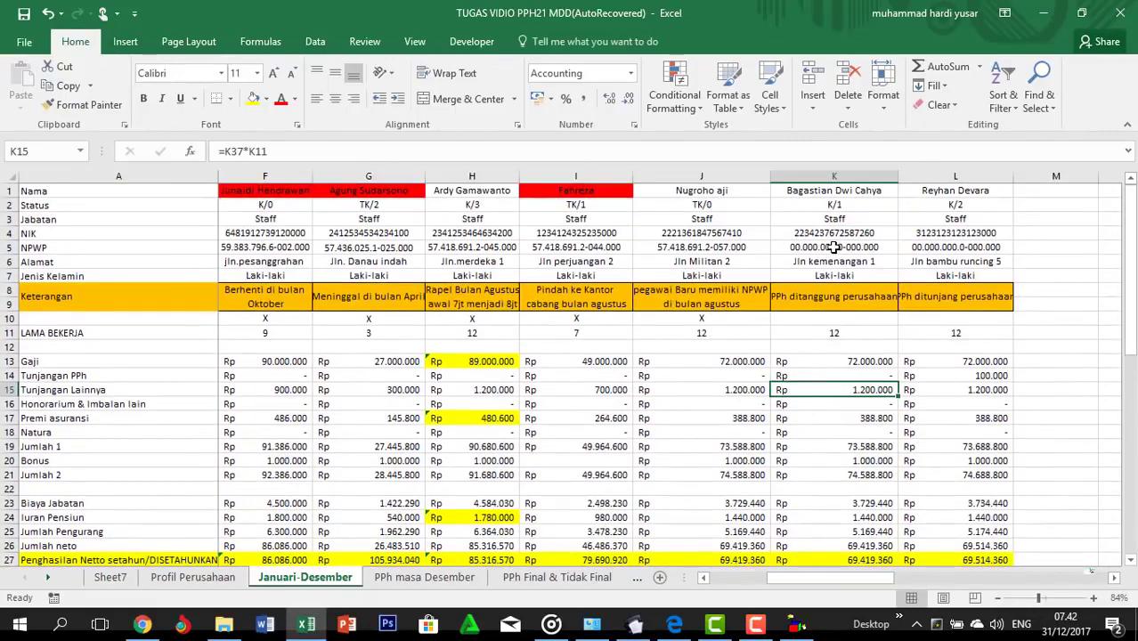
left_click(846, 234)
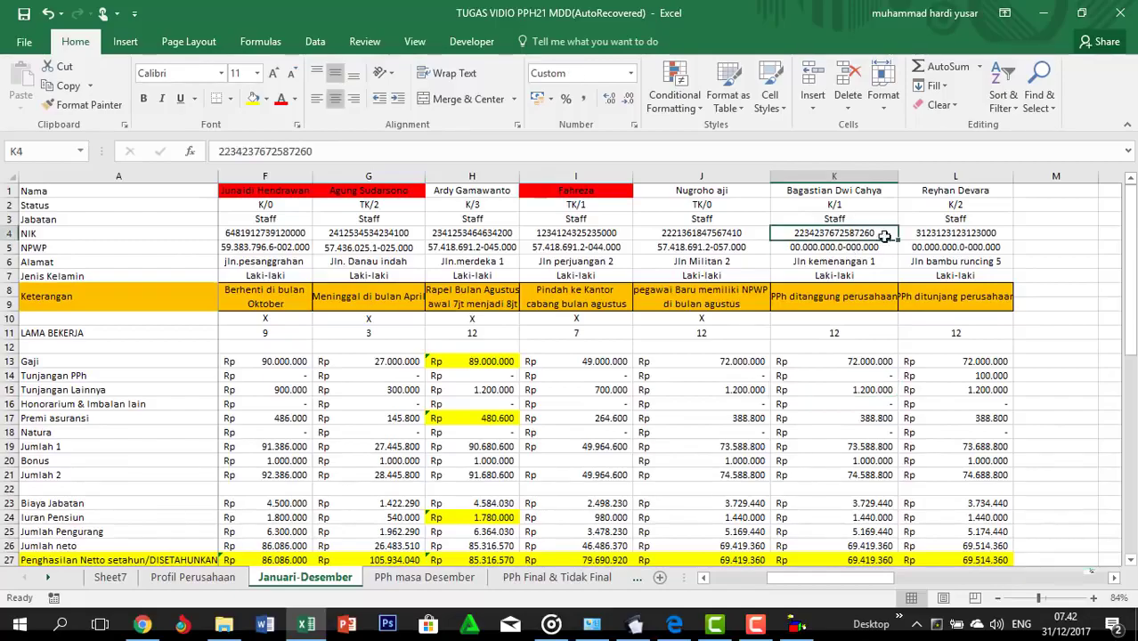
left_click(852, 246)
key("alt+Tab")
key("alt+Tab")
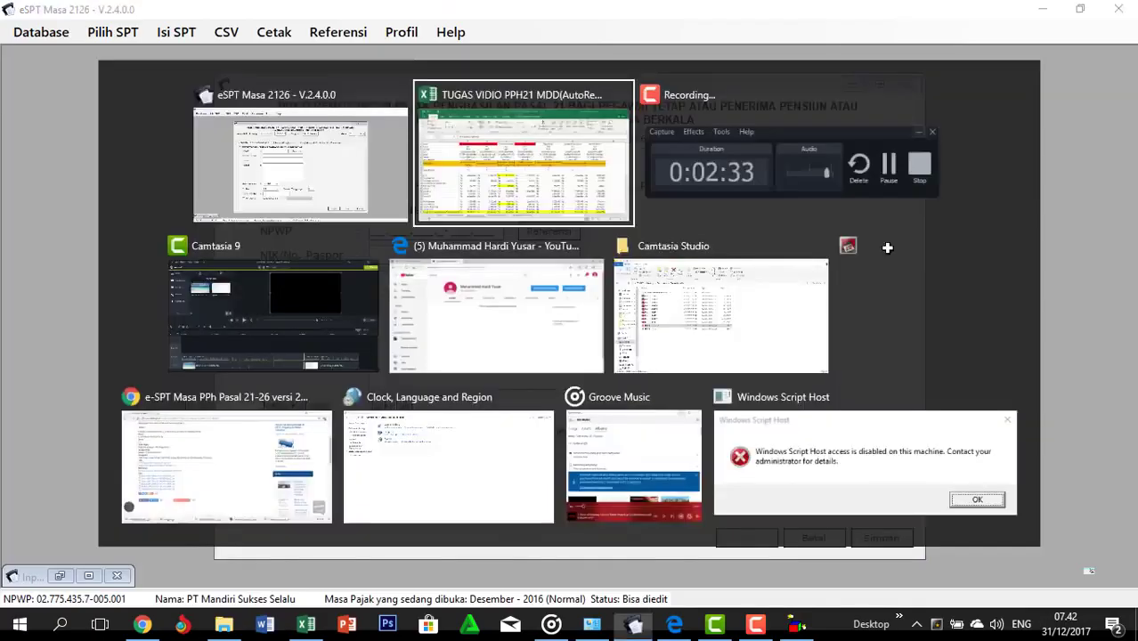
key("ctrl+c")
key("alt+Tab")
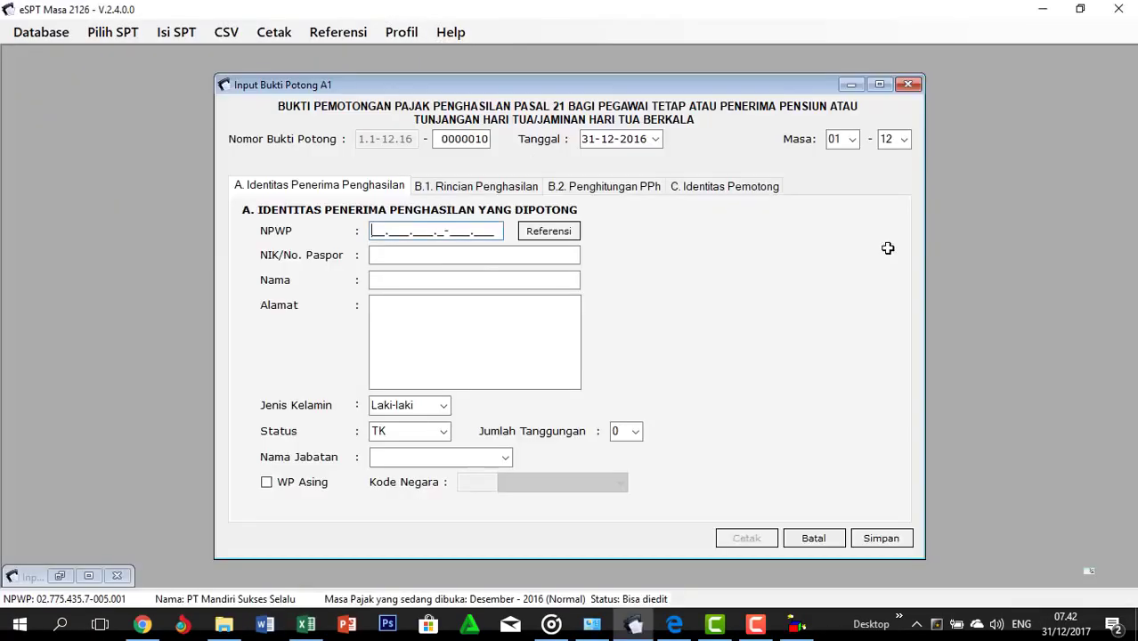
key("ctrl+v")
Copy the employee's NIK from worksheet cell K4 into the slip's NIK/No. Paspor field
key("alt+Tab")
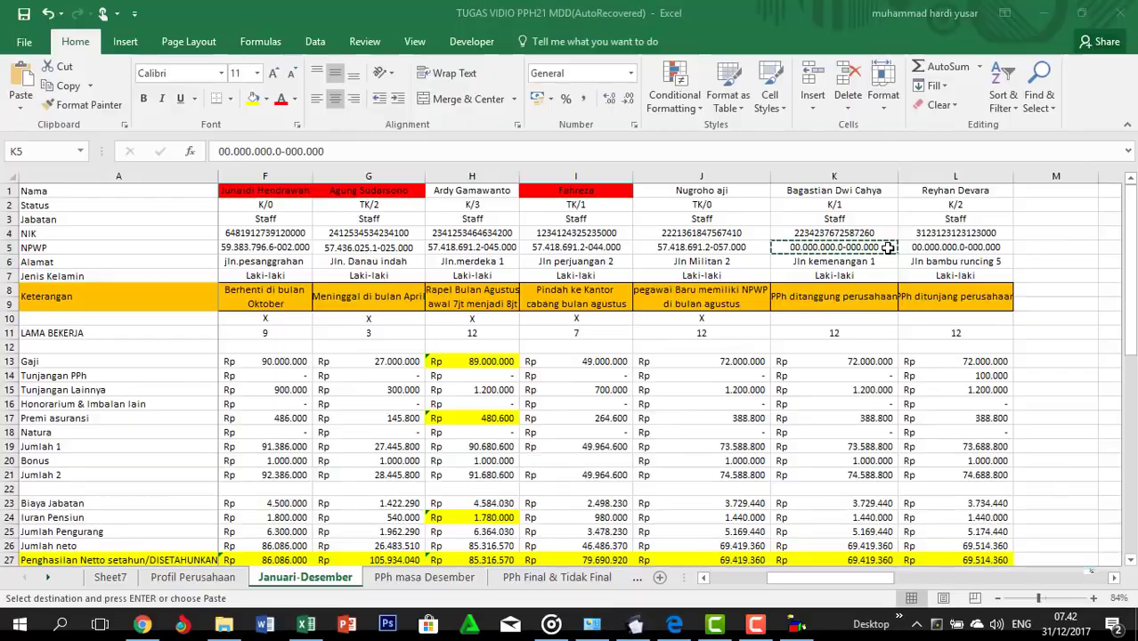
key("Up")
key("ctrl+c")
key("alt+Tab")
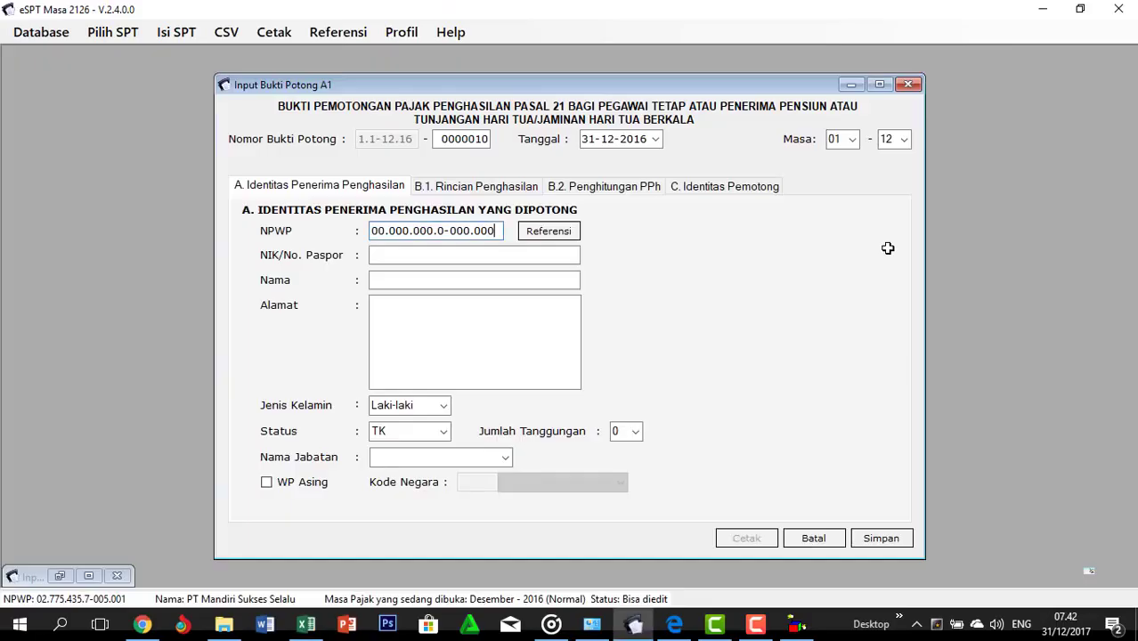
key("Tab")
key("Tab")
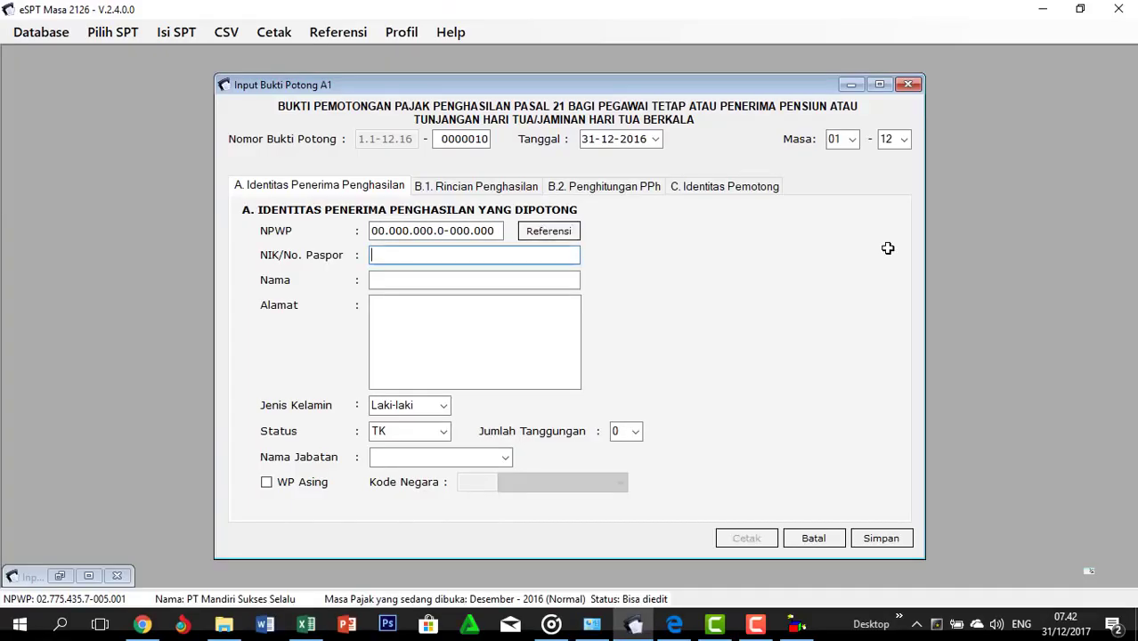
key("ctrl+v")
Copy the employee's name from worksheet cell K1 into the slip's Nama field
key("alt+Tab")
key("Up")
key("Up")
key("Up")
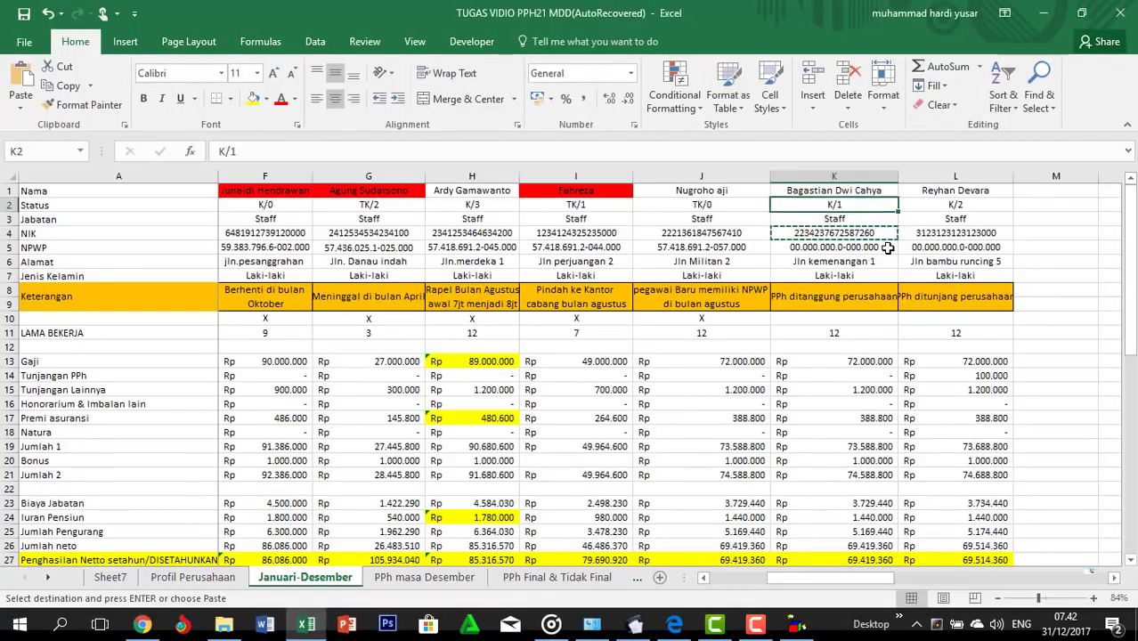
key("ctrl+c")
key("alt+Tab")
key("Tab")
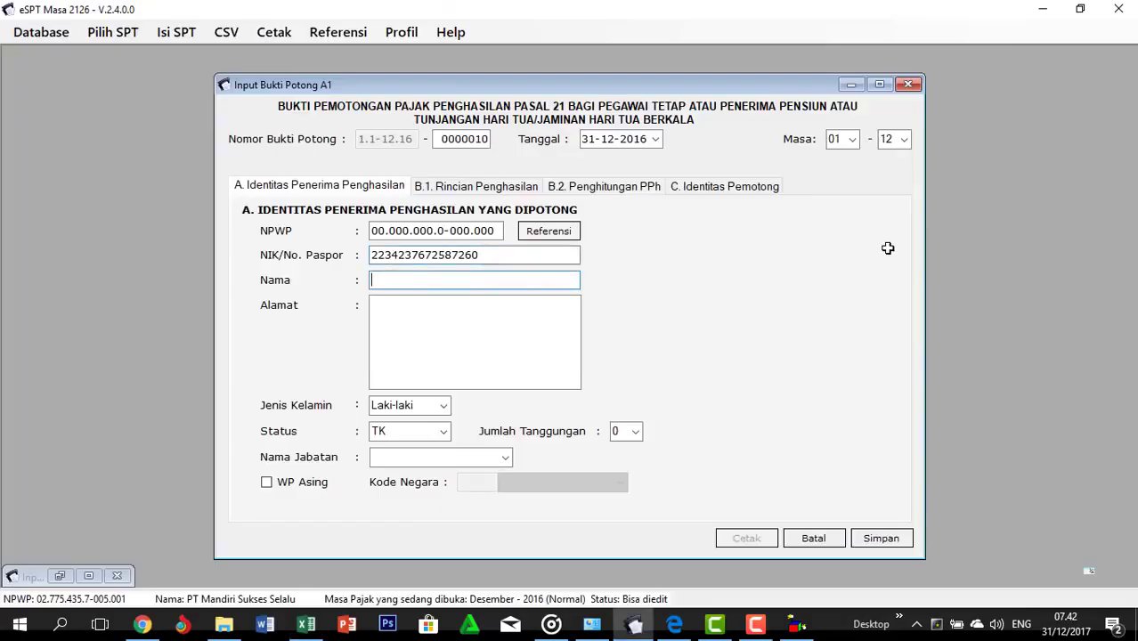
key("ctrl+v")
Copy the employee's address from worksheet cell K6 into the slip's Alamat field
key("alt+Tab")
key("Down")
key("Down")
key("Down")
key("Down")
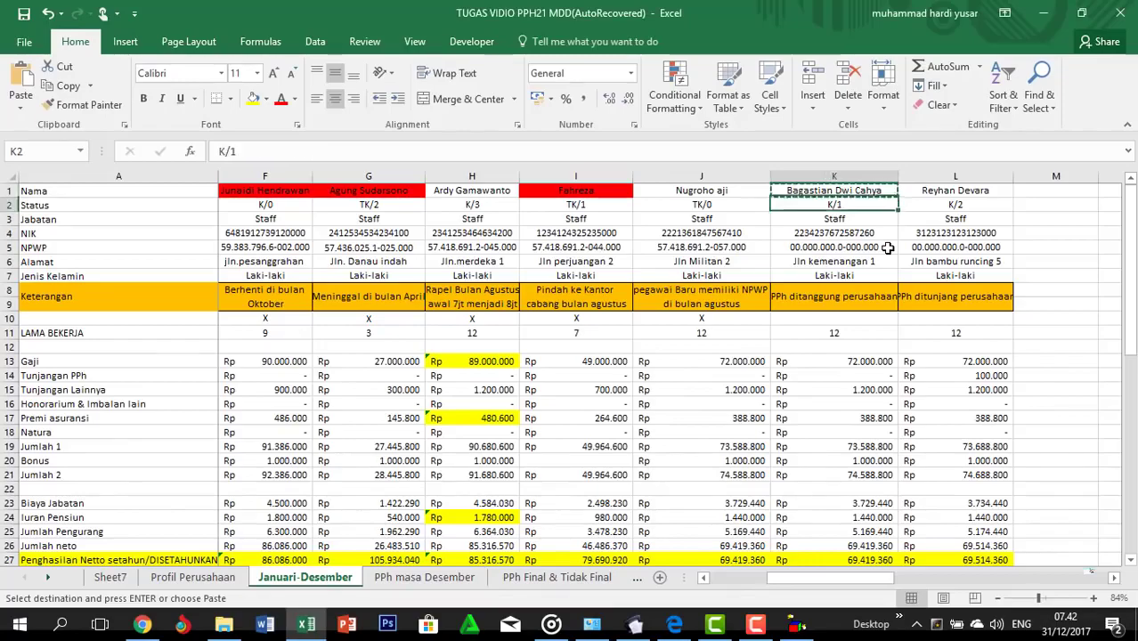
key("Down")
key("ctrl+c")
key("alt+Tab")
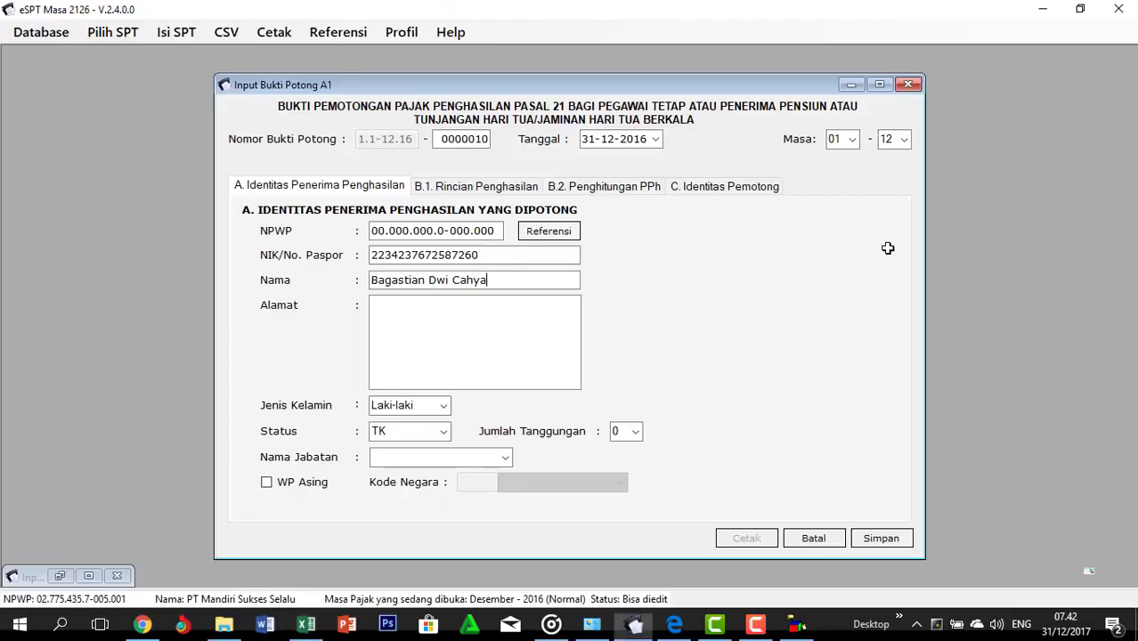
key("Tab")
key("ctrl+v")
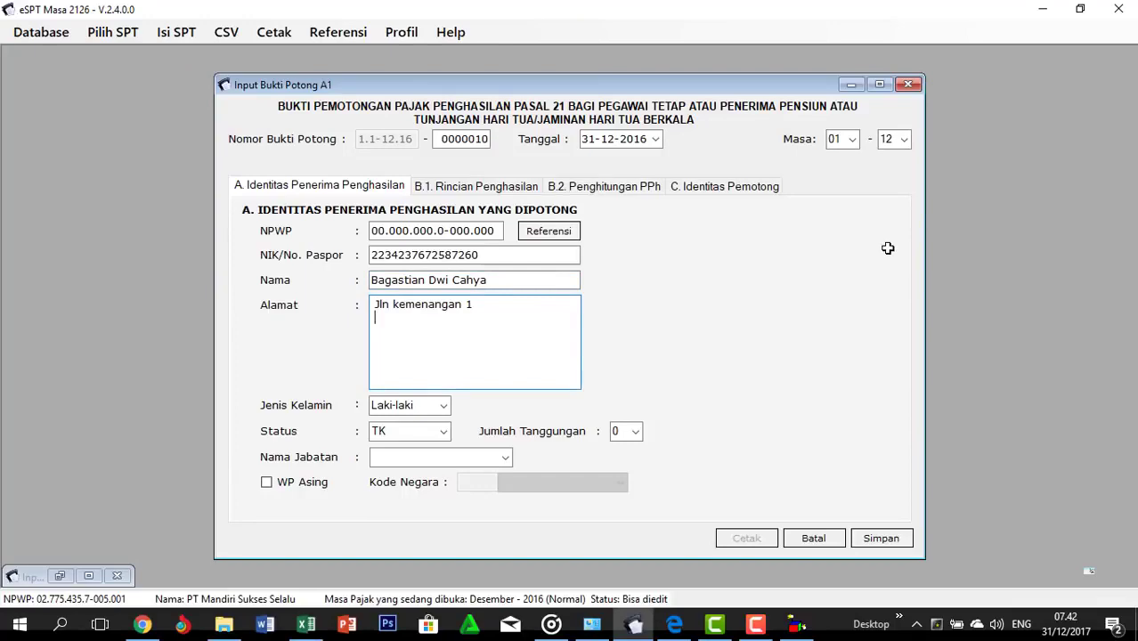
Set the slip's Status to K and Jumlah Tanggungan to 1, checking them against the employee's data in worksheet column K
key("alt+Tab")
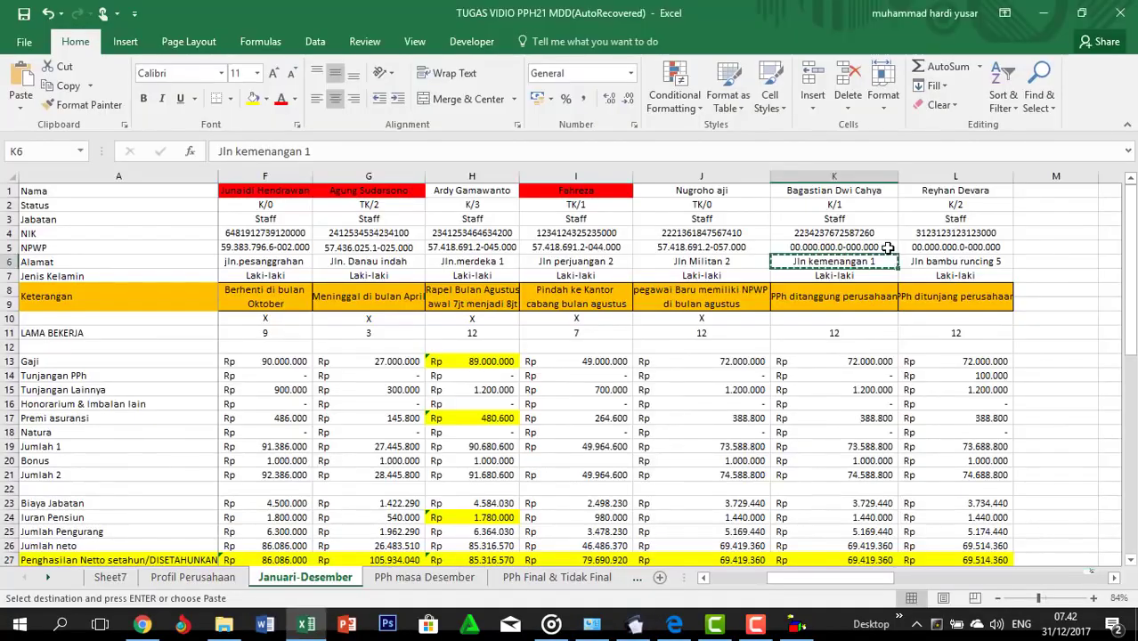
key("alt+Tab")
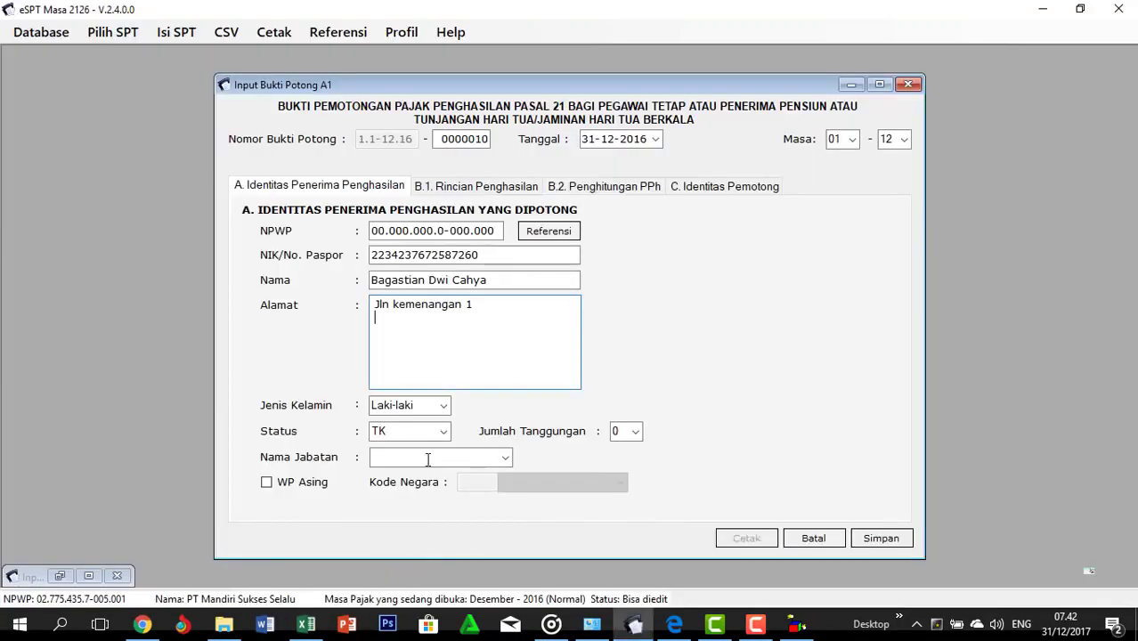
left_click(442, 430)
left_click(414, 462)
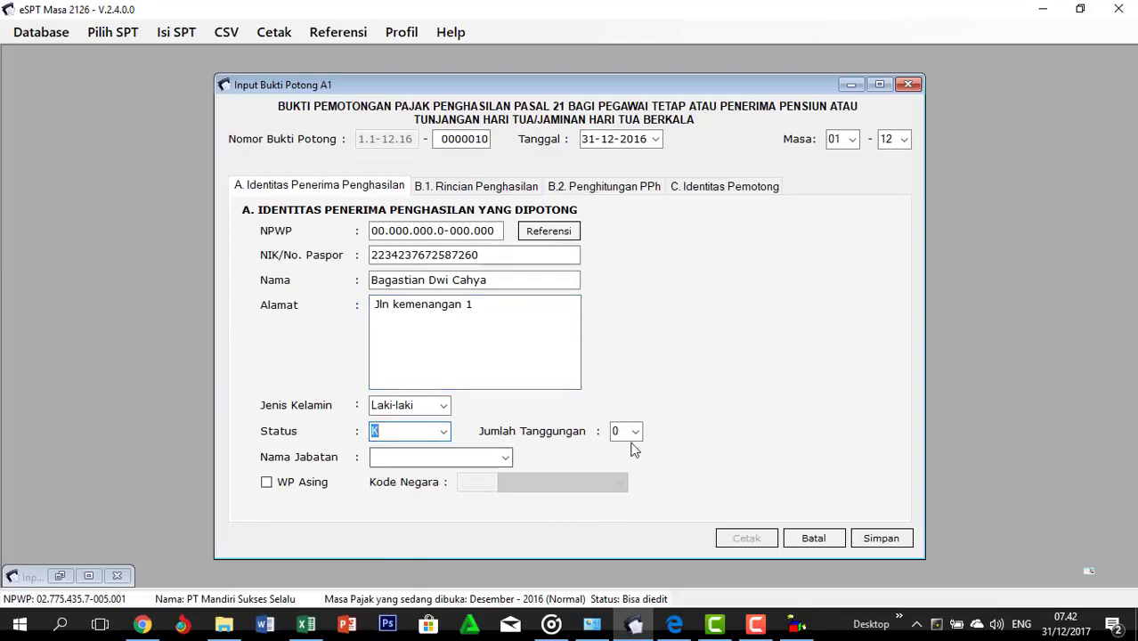
left_click(625, 431)
left_click(617, 462)
key("alt+Tab")
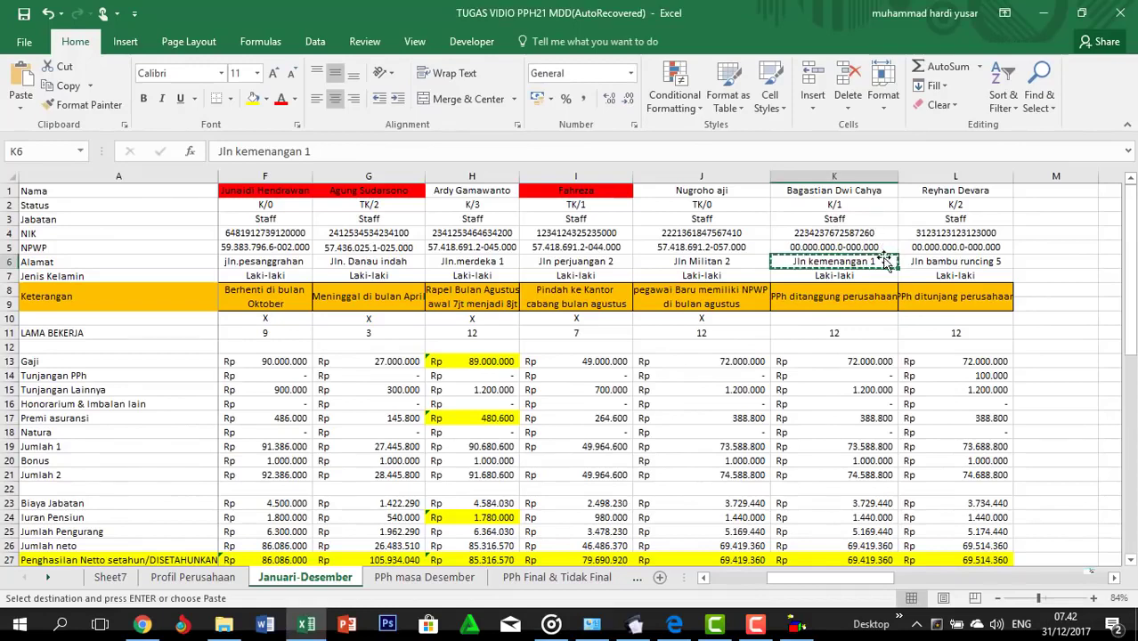
key("alt+Tab")
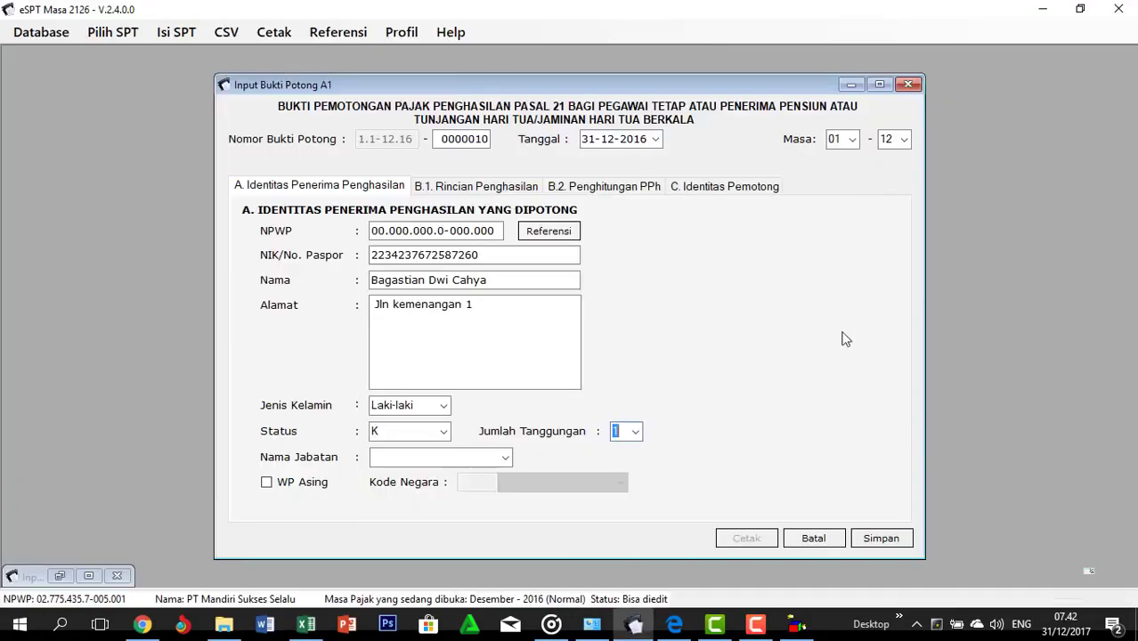
key("alt+Tab")
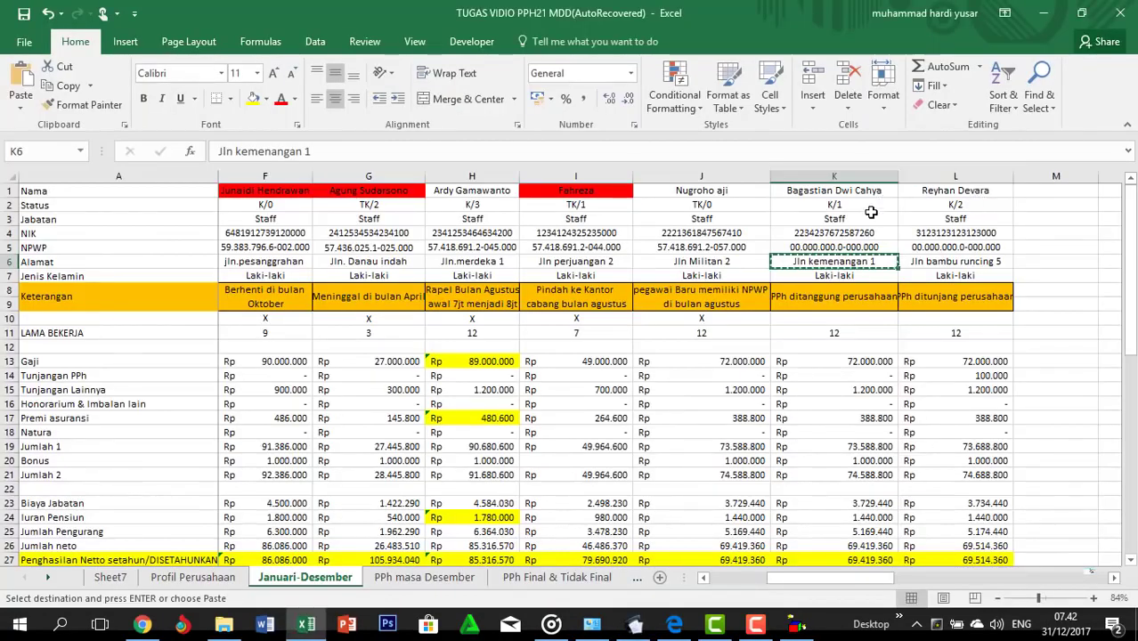
Copy the job title Staff from worksheet cell K3 into the slip's Nama Jabatan field
left_click(868, 218)
key("ctrl+c")
key("alt+Tab")
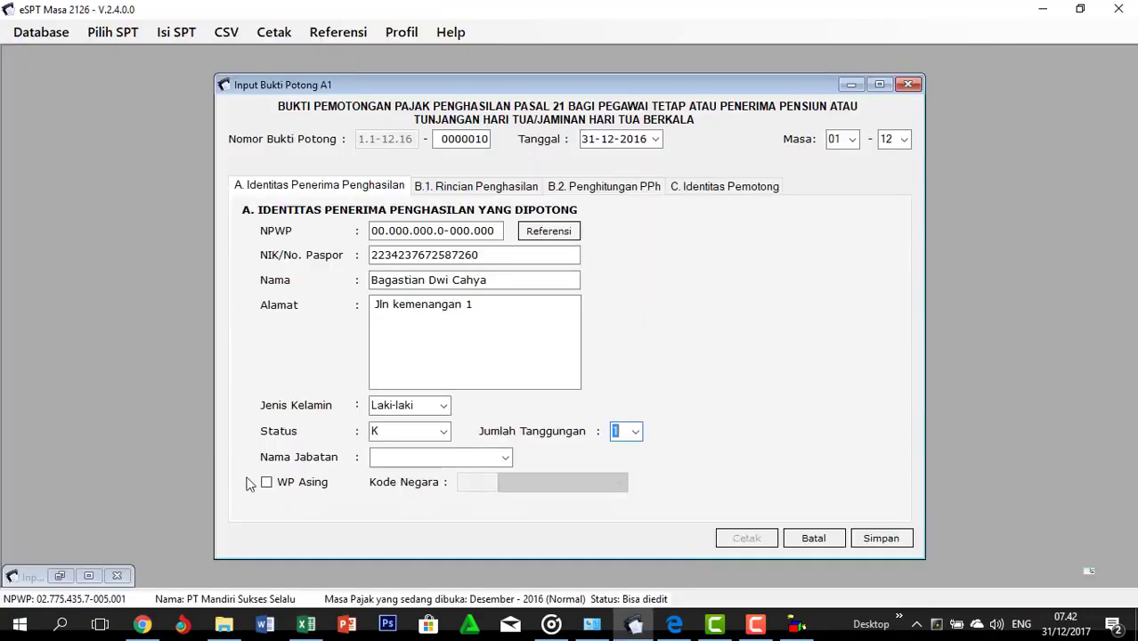
left_click(393, 458)
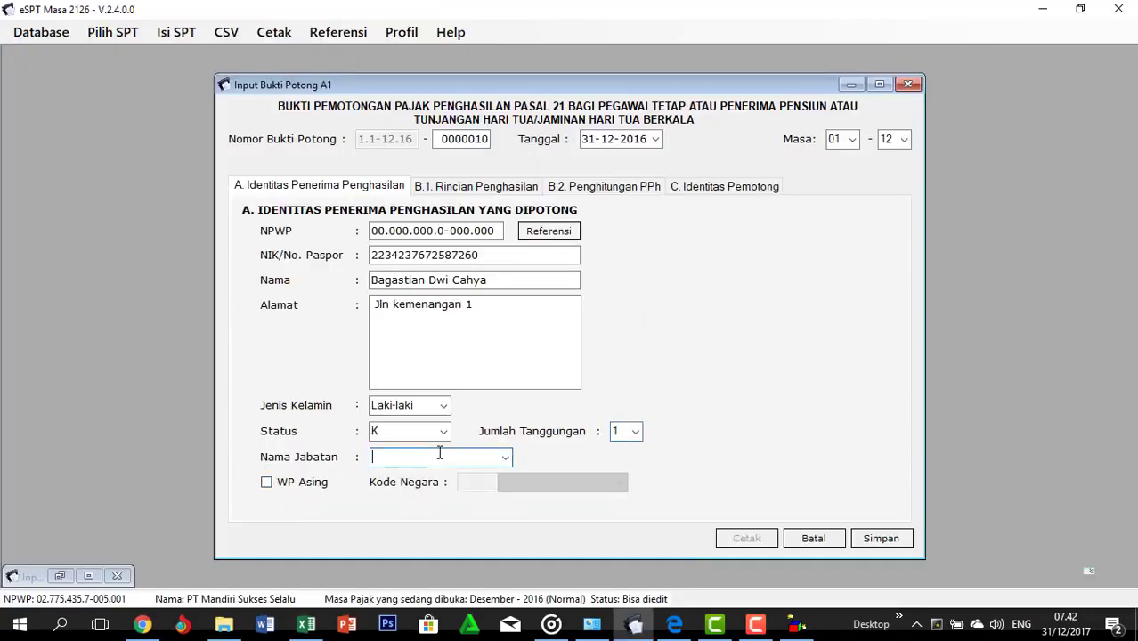
key("ctrl+v")
Copy the Gaji amount of 72.000.000 from worksheet cell K13 into Gaji/Pensiun atau THT/JHT in the slip's B.1. Rincian Penghasilan section
left_click(532, 190)
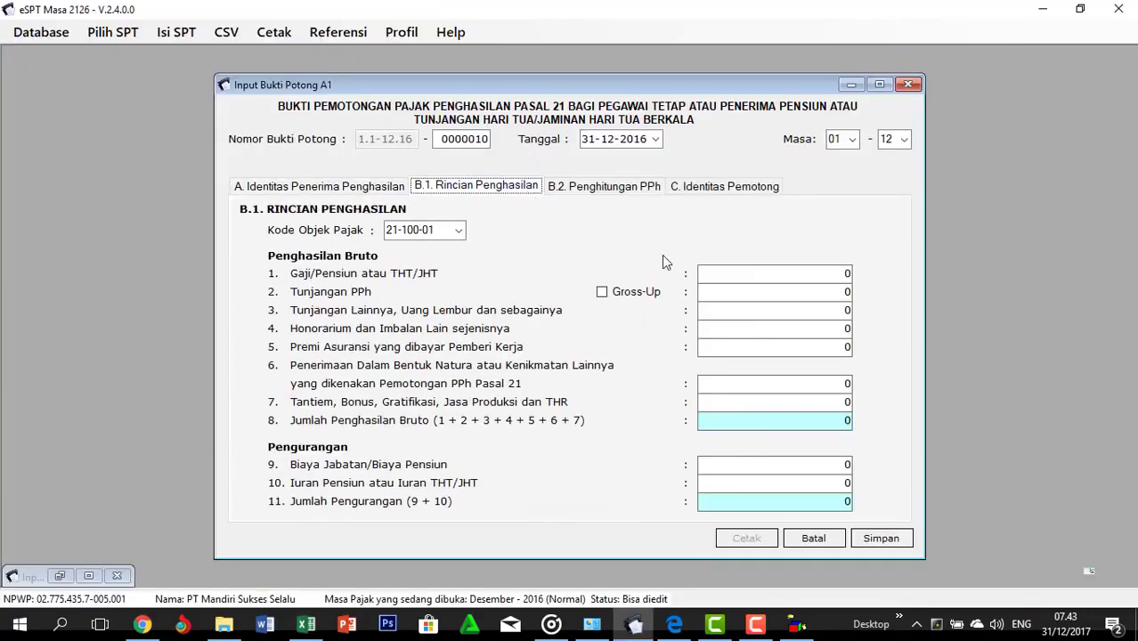
key("alt+Tab")
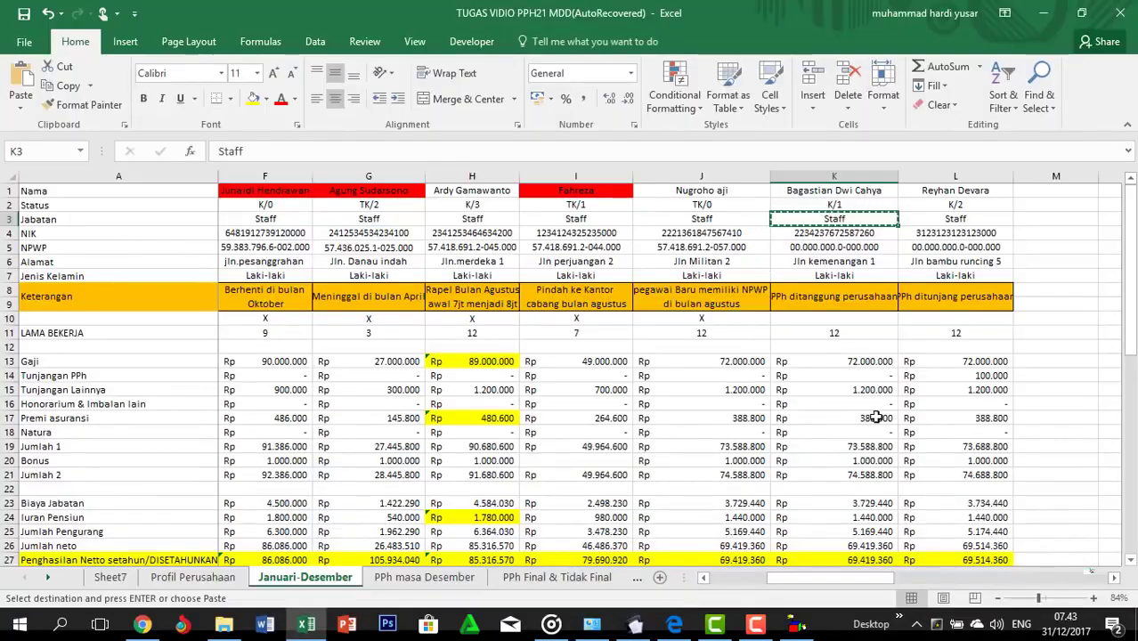
left_click(864, 375)
left_click(865, 364)
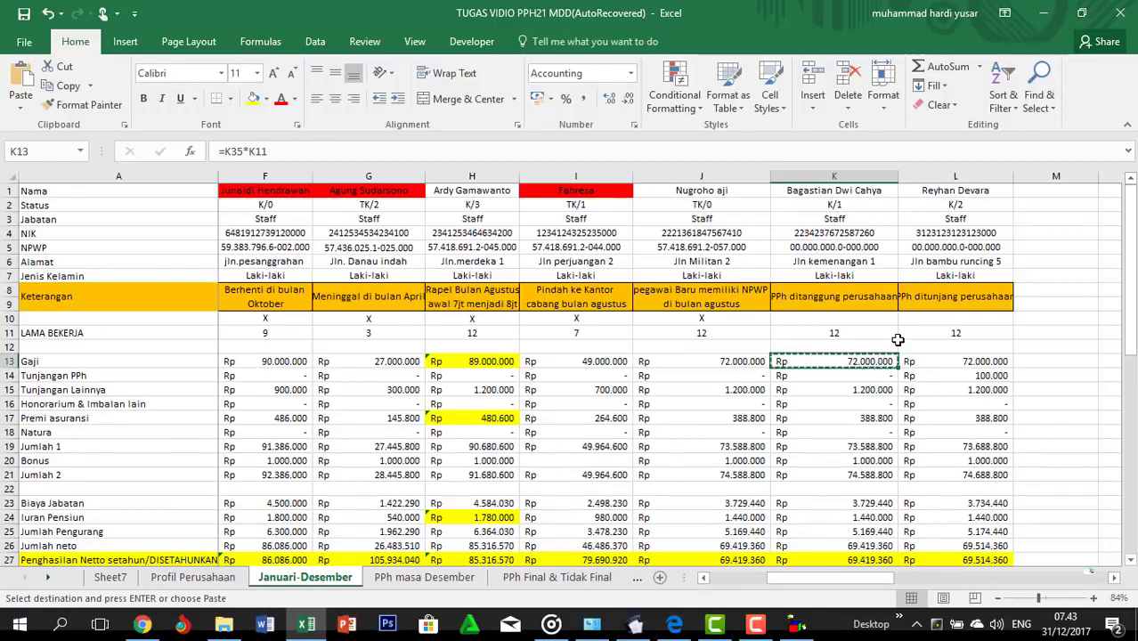
key("alt+Tab")
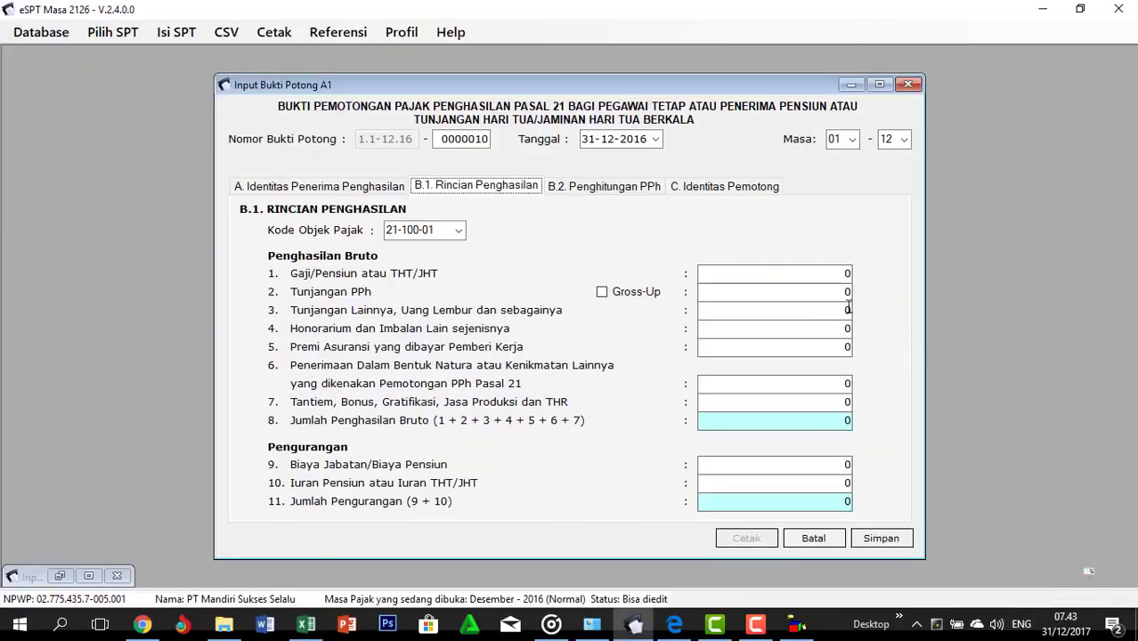
left_click(821, 274)
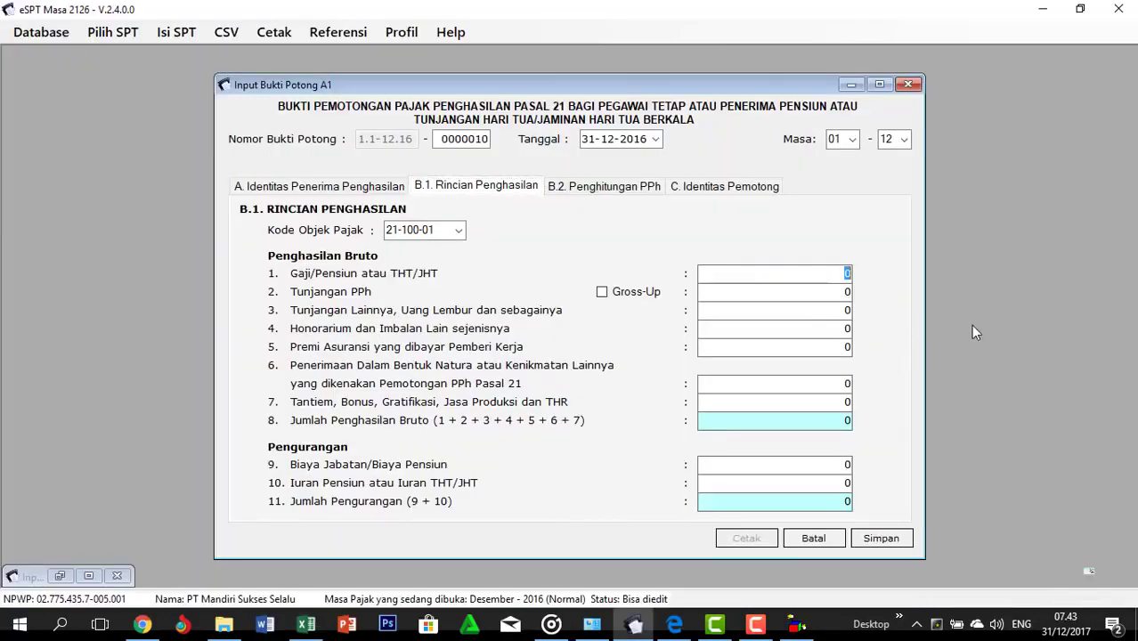
key("ctrl+v")
Enter the Tunjangan Lainnya amount of 1.200.000 from worksheet cell K15 in item 3 of the slip's gross income
key("alt+Tab")
key("Down")
key("Down")
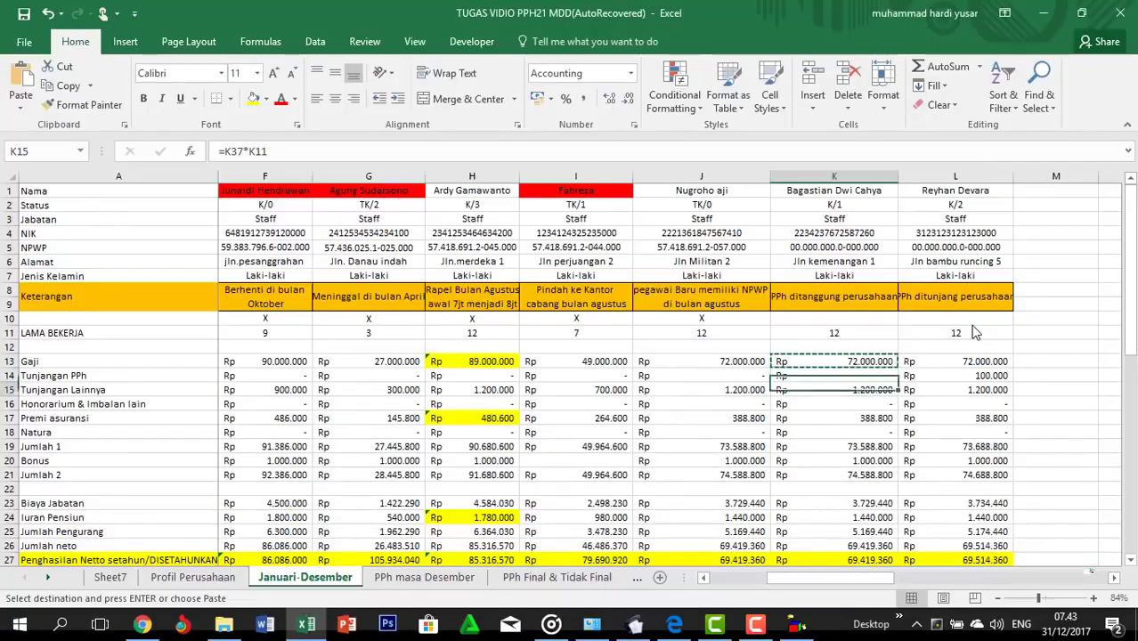
key("ctrl+c")
key("Tab")
key("Tab")
key("Tab")
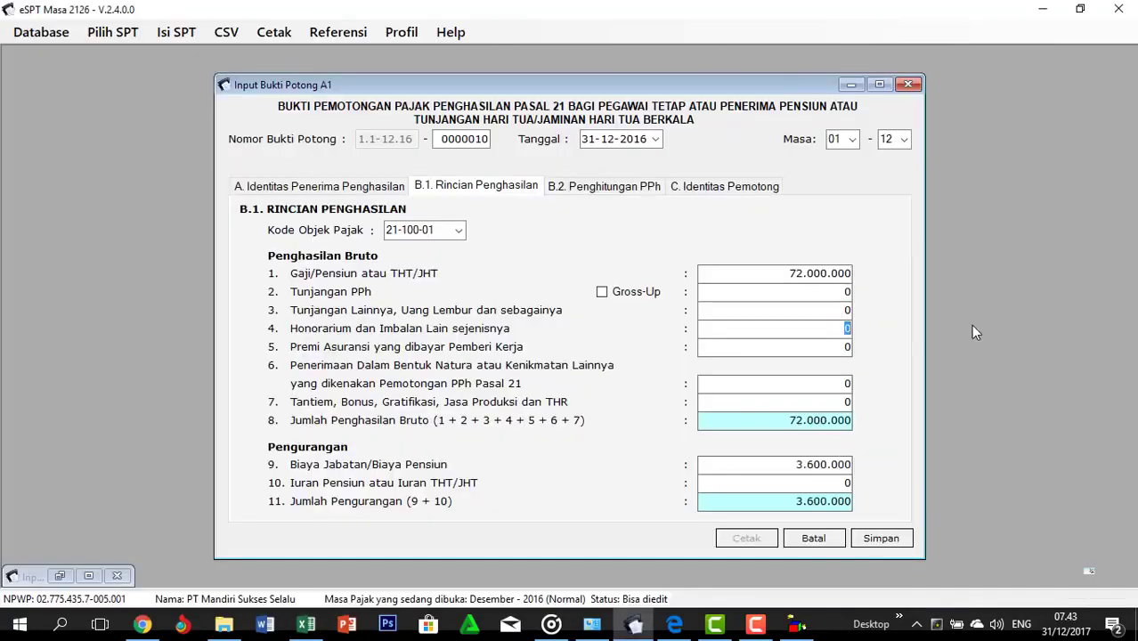
left_click(798, 311)
type("1200000")
Copy the Premi asuransi amount of 388.800 from worksheet cell K17 into the slip's Premi Asuransi yang dibayar Pemberi Kerja field
key("alt+Tab")
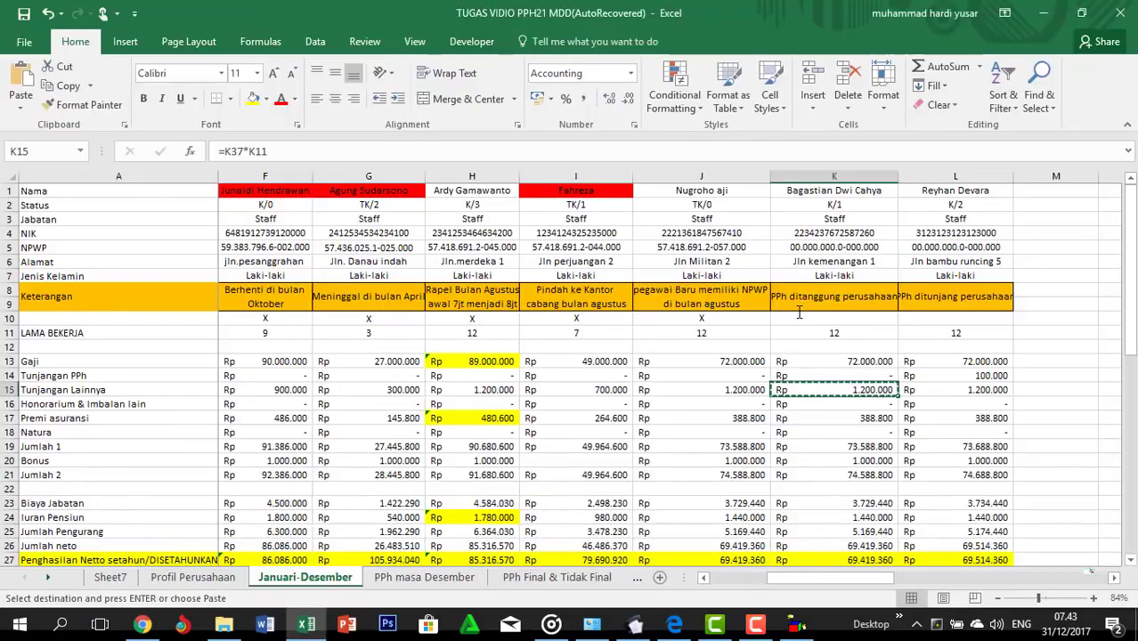
key("Down")
key("Down")
key("ctrl+c")
key("alt+Tab")
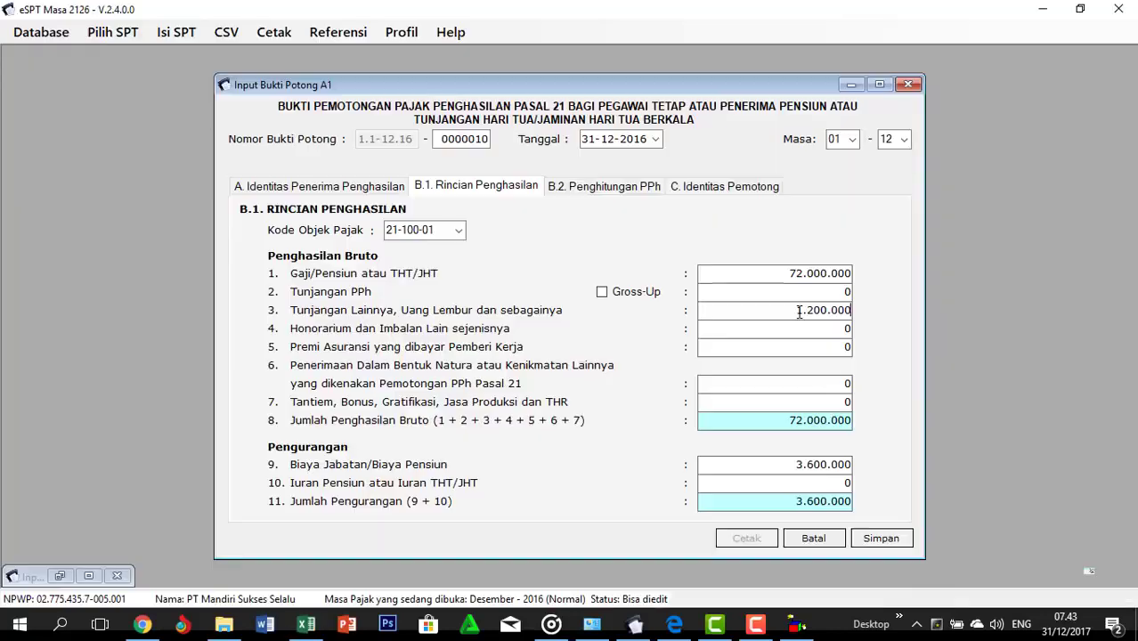
key("Tab")
key("Tab")
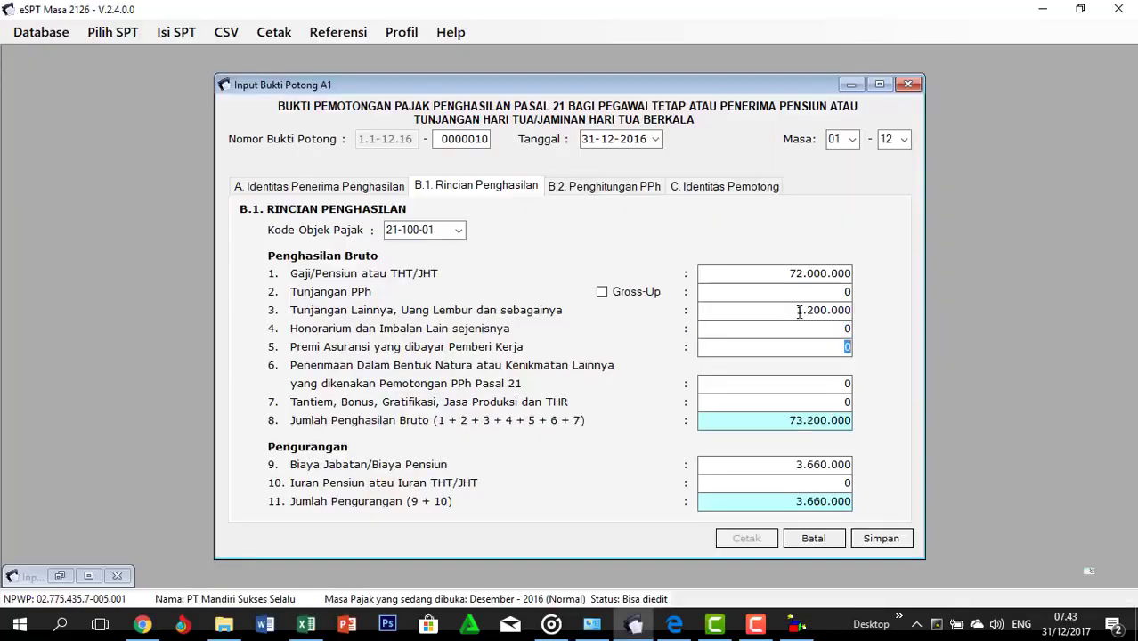
key("ctrl+v")
Copy the Bonus amount of 1.000.000 from worksheet cell K20 into the slip's Tantiem, Bonus, Gratifikasi, Jasa Produksi dan THR field
key("alt+Tab")
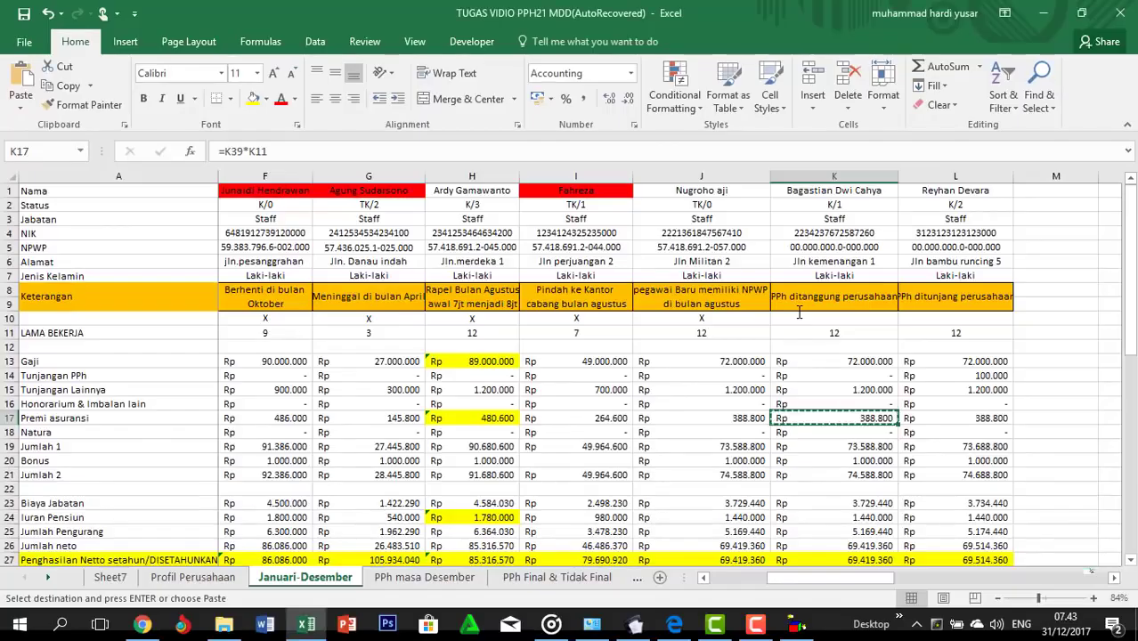
key("Down")
key("Down")
key("Down")
key("ctrl+c")
key("alt+Tab")
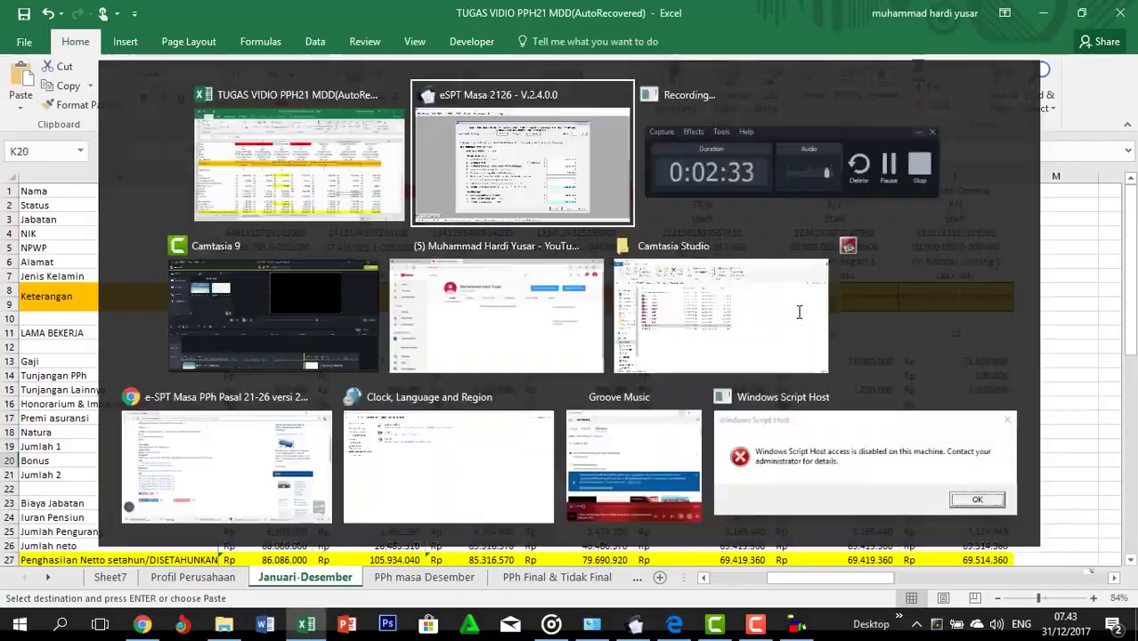
key("Tab")
key("Tab")
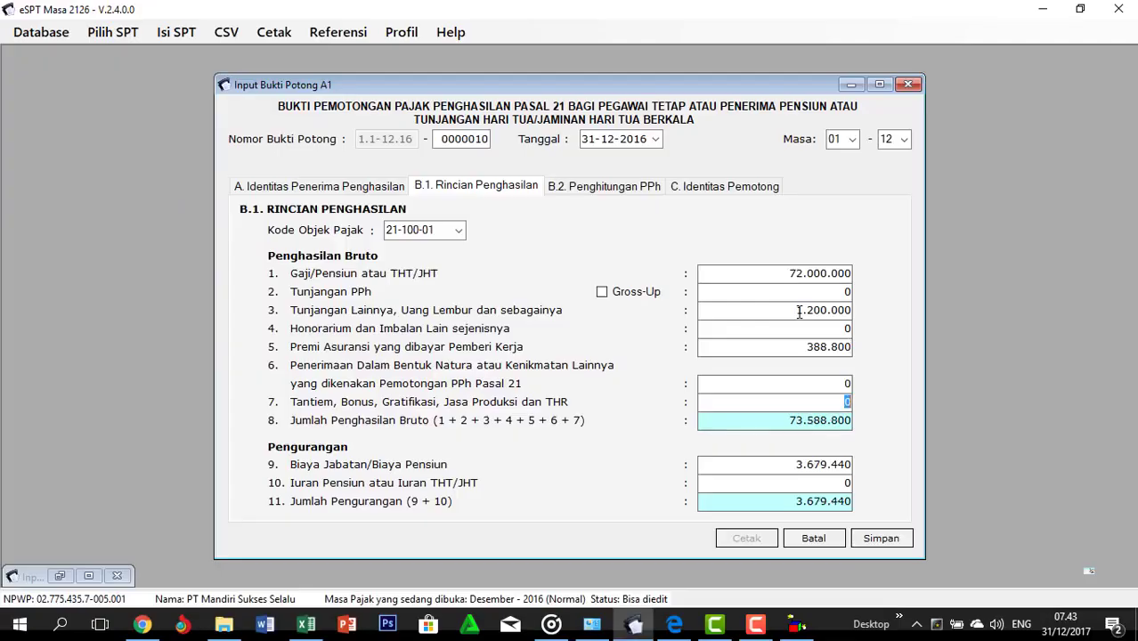
key("ctrl+v")
Copy the Iuran Pensiun amount of 1.440.000 from worksheet cell K24 for the slip's deductions
key("alt+Tab")
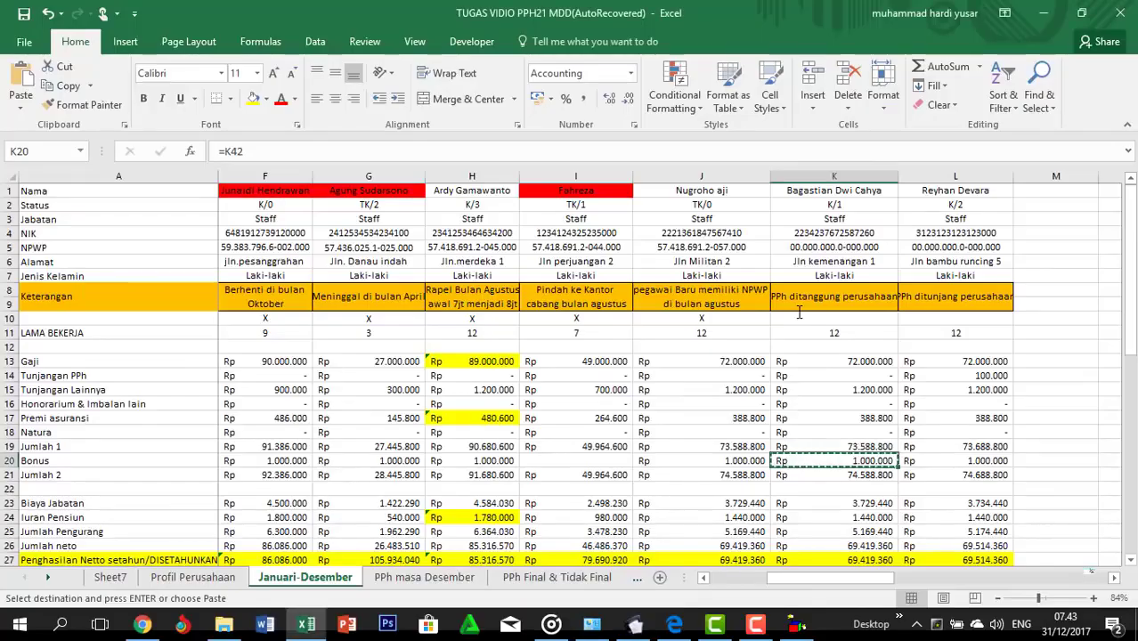
key("Down")
key("Down")
key("Down")
key("Down")
key("ctrl+c")
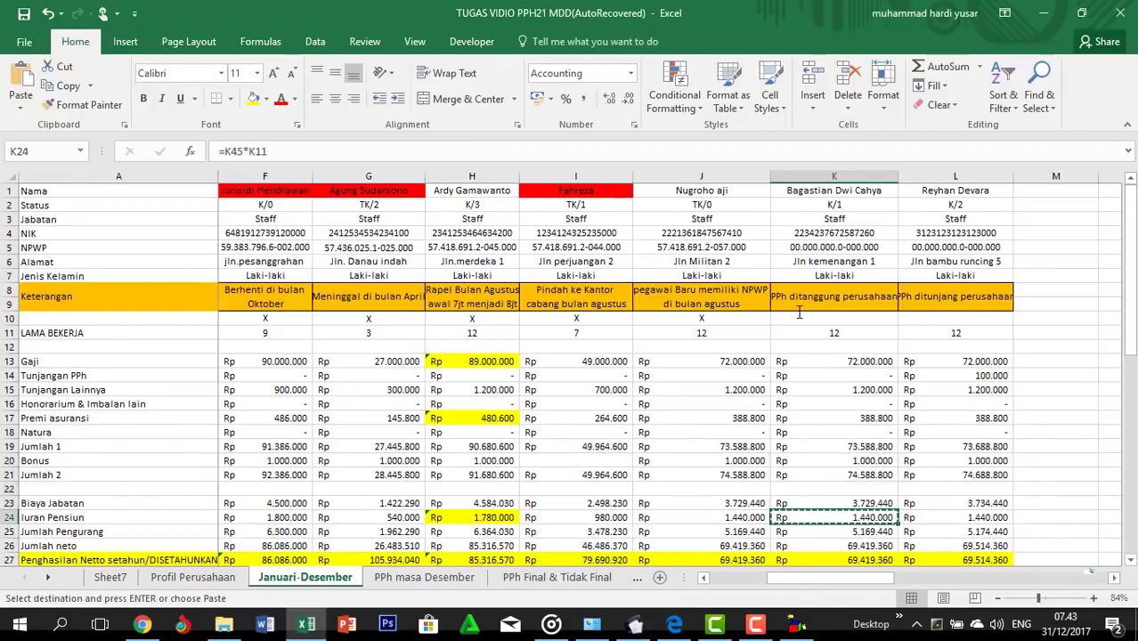
Switch to eSPT and paste the copied 1.440.000 pension contribution as item 10, Iuran Pensiun atau Iuran THT/JHT
key("alt+Tab")
key("Tab")
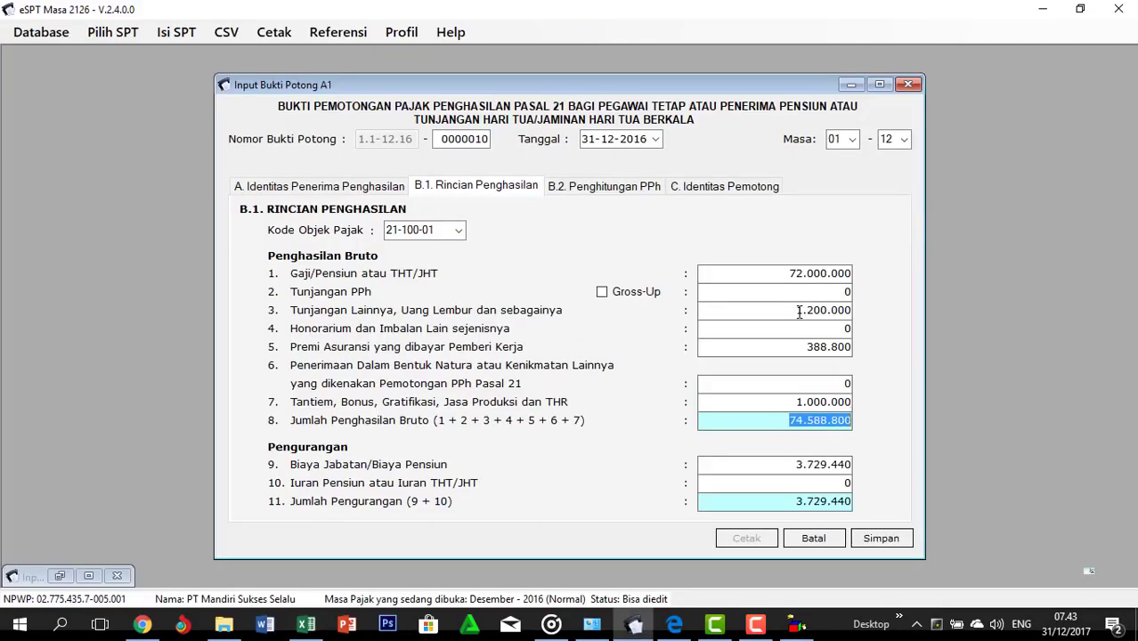
key("Tab")
key("Tab")
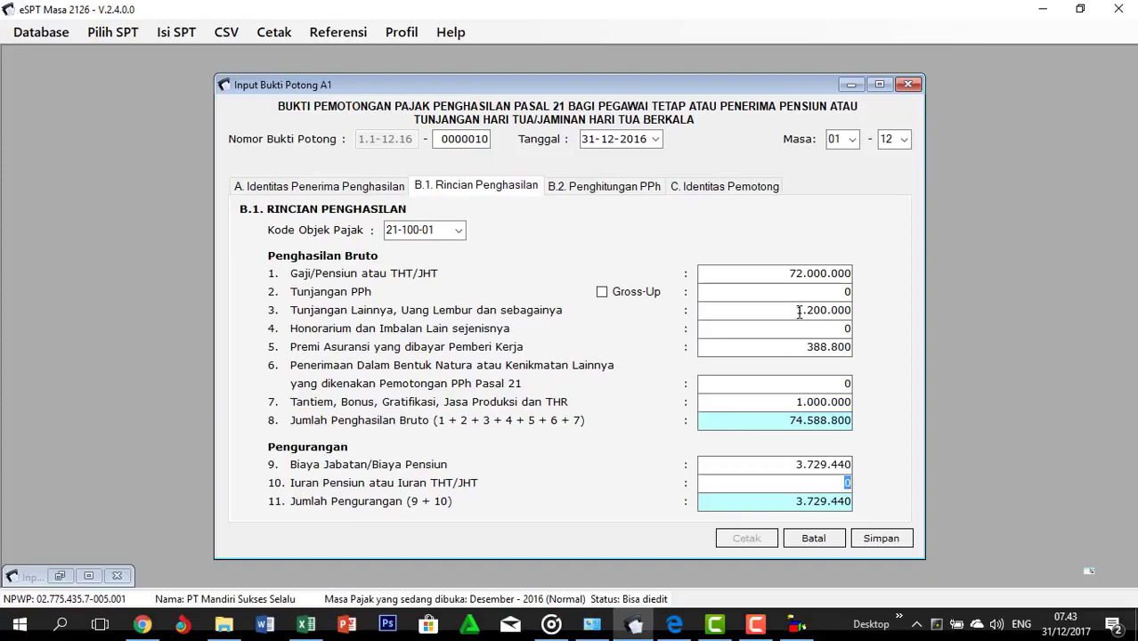
key("ctrl+v")
Compare the B.2 PPh calculation in eSPT with the tax figures for the column K employee in the Excel worksheet
left_click(609, 189)
key("alt+Tab")
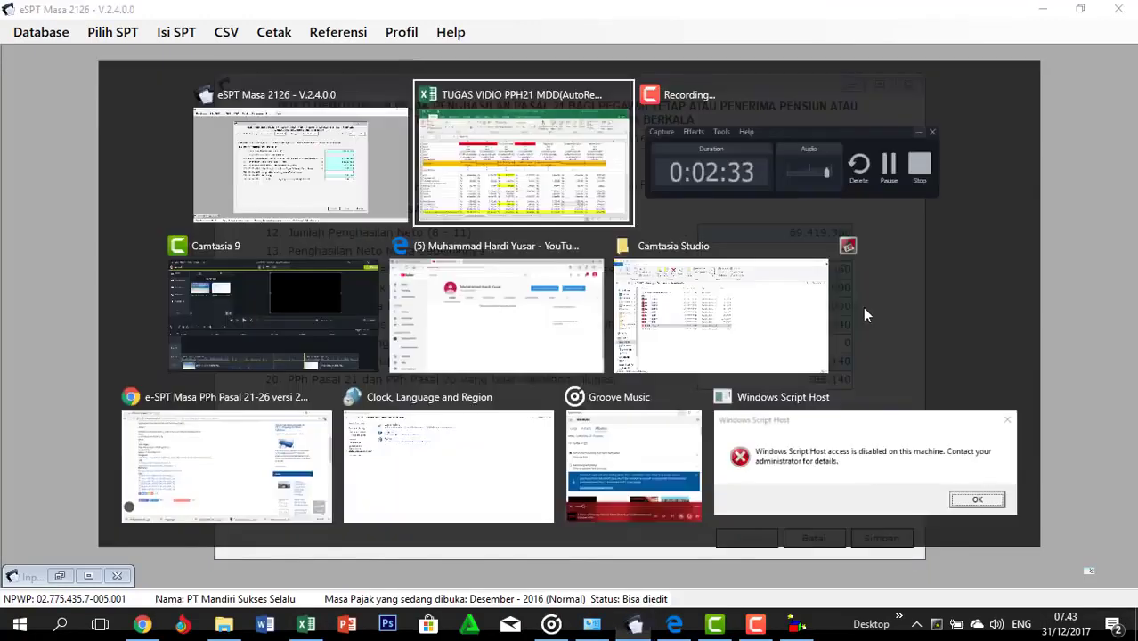
key("Down")
key("Down")
key("Down")
key("Down")
key("Down")
key("Down")
key("Down")
key("Down")
key("Down")
key("Down")
key("Down")
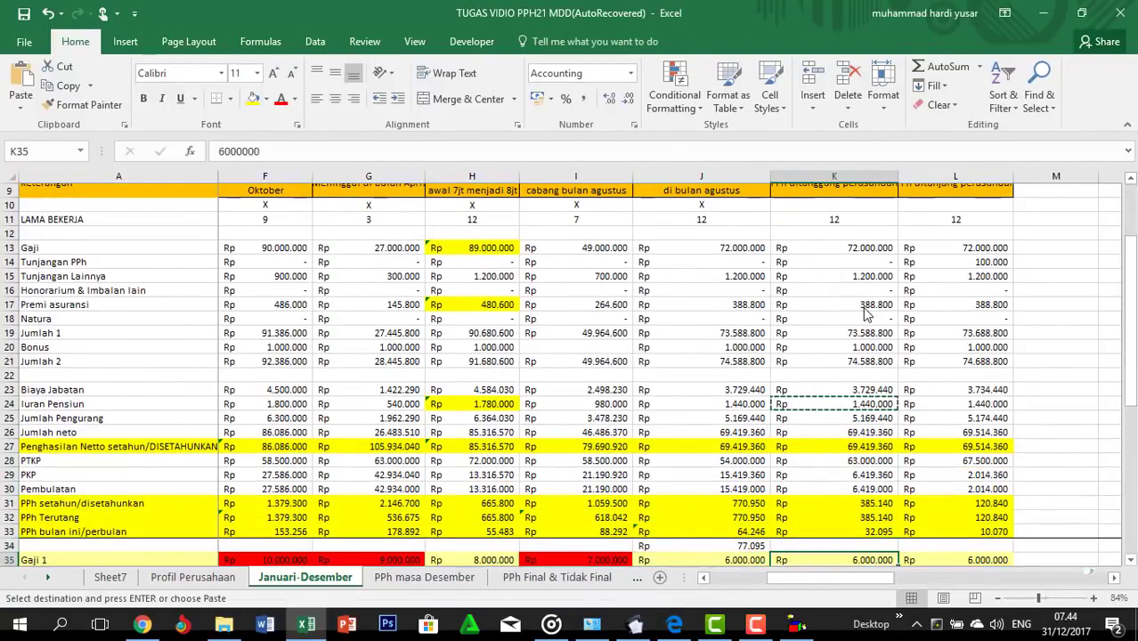
key("alt+Tab")
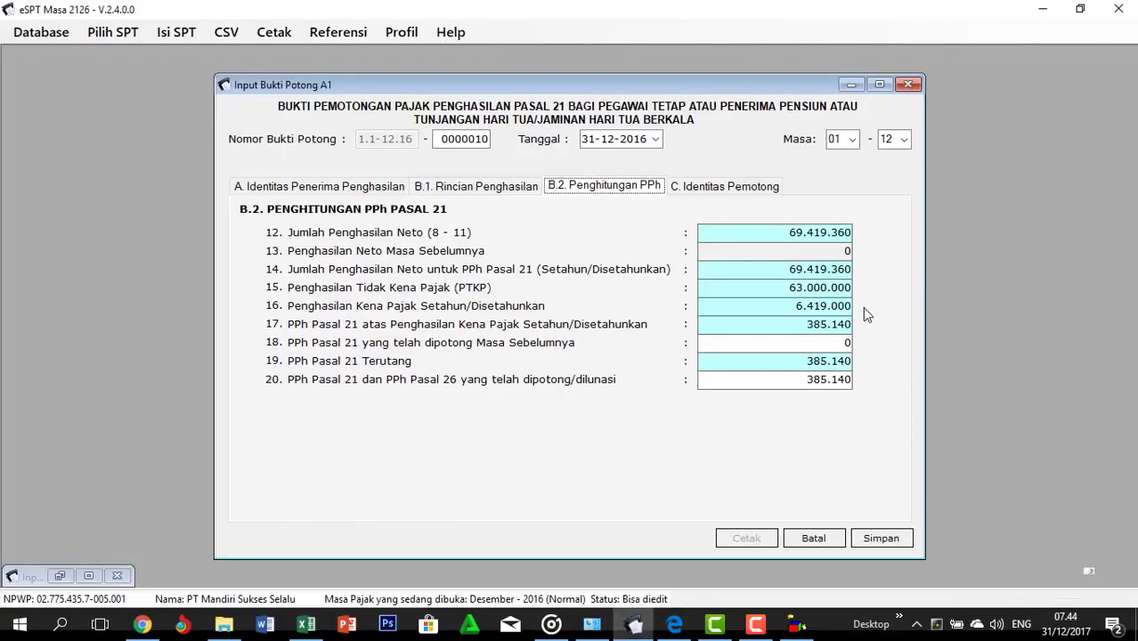
Review the C. Identitas Pemotong section, save the withholding slip and start recording a new one
left_click(705, 188)
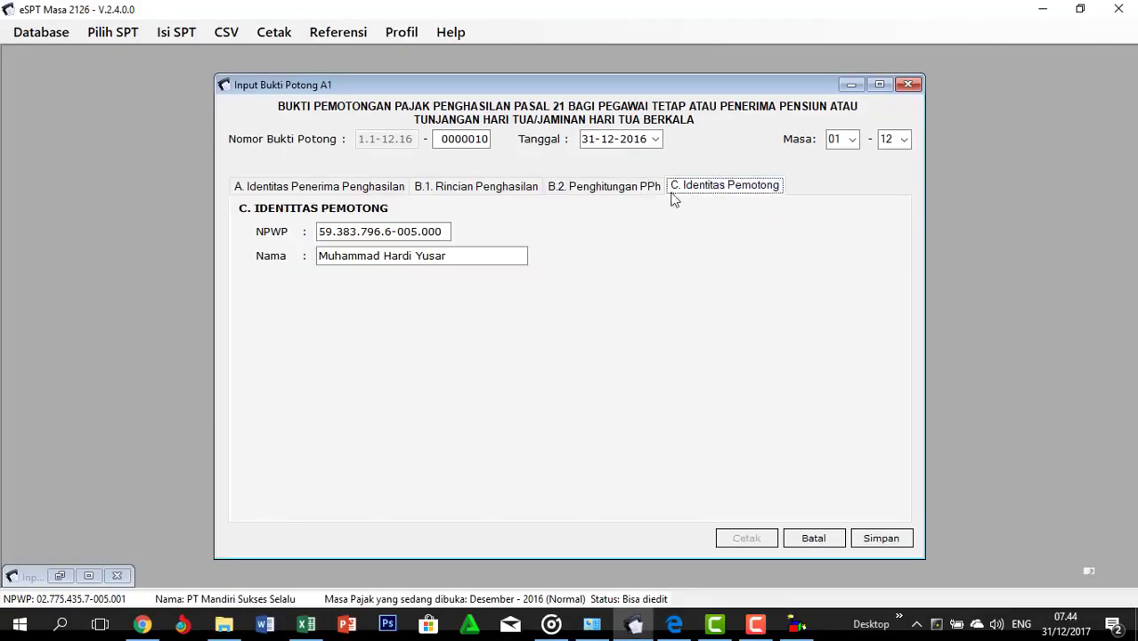
left_click(883, 540)
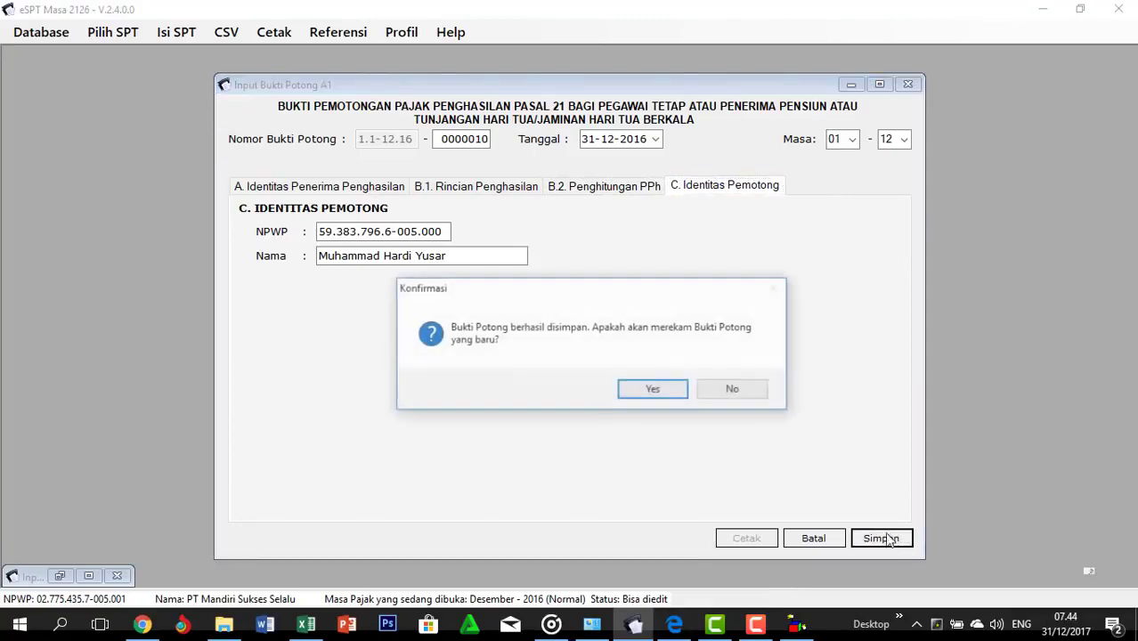
left_click(648, 389)
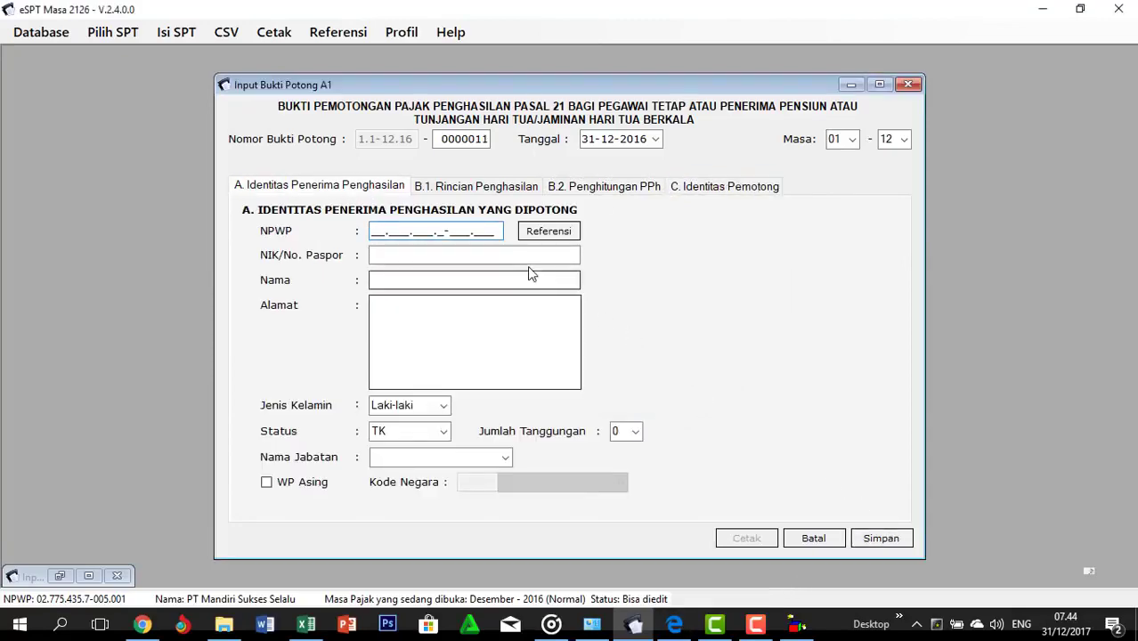
Copy the NPWP of the column L employee from the Excel worksheet into the new slip's NPWP field in eSPT
key("alt+Tab")
key("Up")
key("Up")
key("Up")
key("Up")
key("Up")
key("Up")
key("Up")
key("Up")
key("Up")
key("Up")
key("Up")
key("Up")
key("Up")
key("Up")
key("Up")
key("Up")
key("Up")
key("Up")
key("Up")
key("Up")
key("Up")
key("Up")
key("Up")
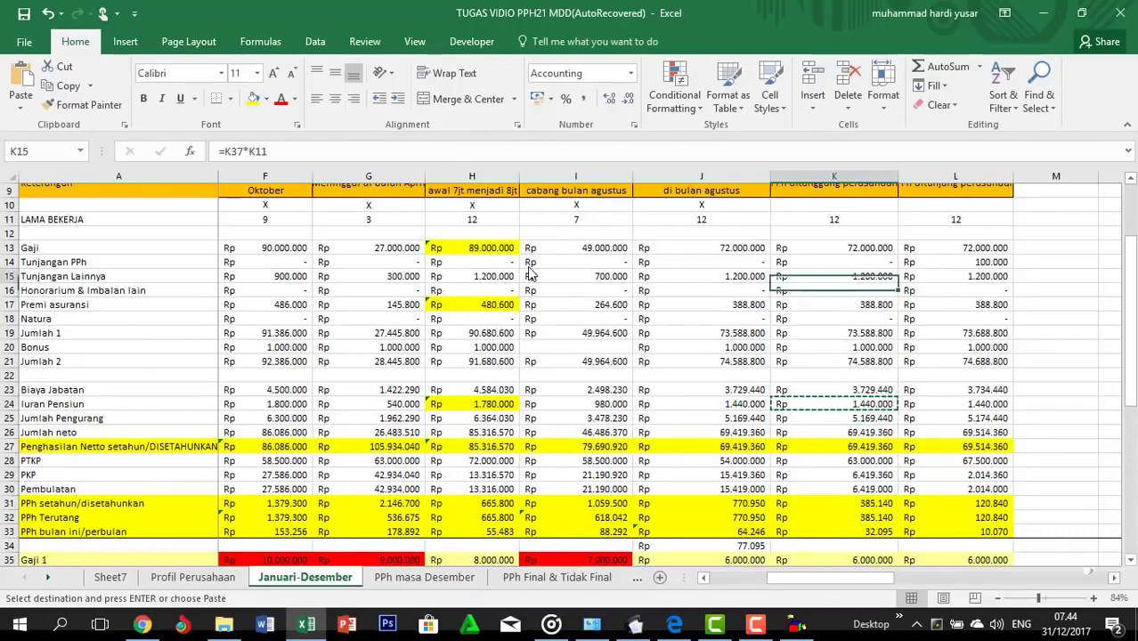
key("Right")
key("Right")
key("Left")
key("Down")
key("Down")
key("Down")
key("Down")
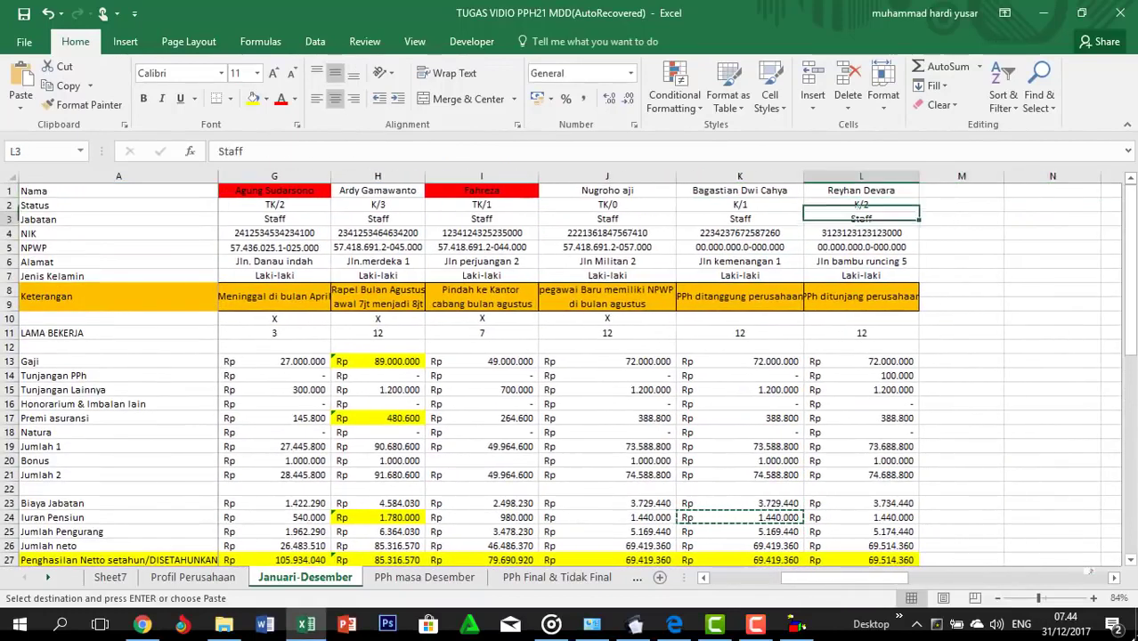
key("Down")
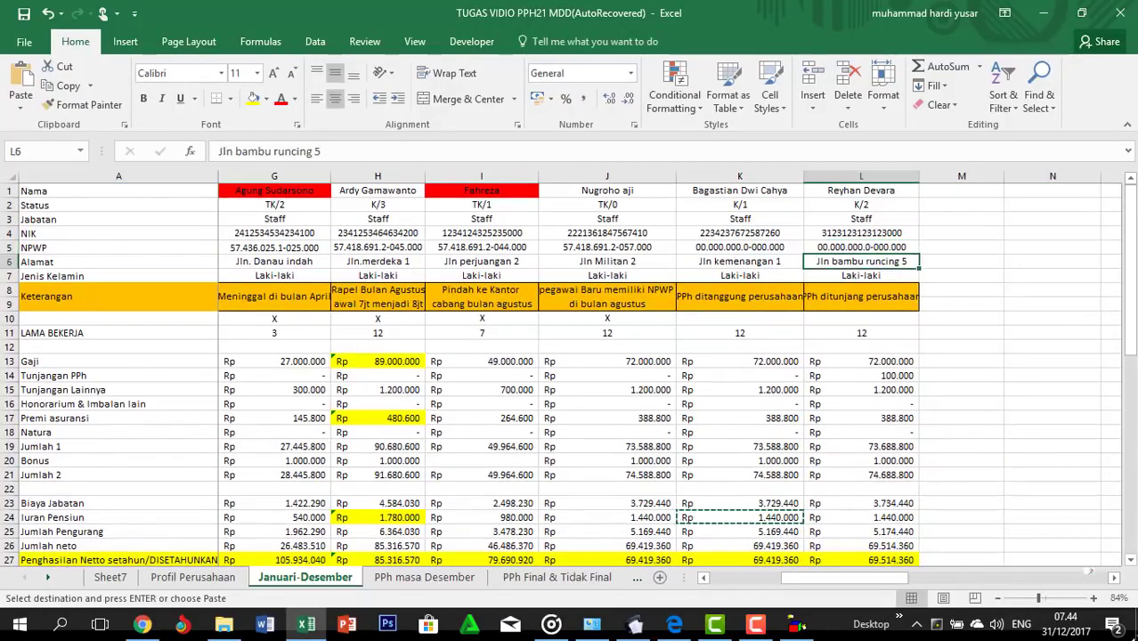
key("Up")
key("ctrl+c")
key("alt+Tab")
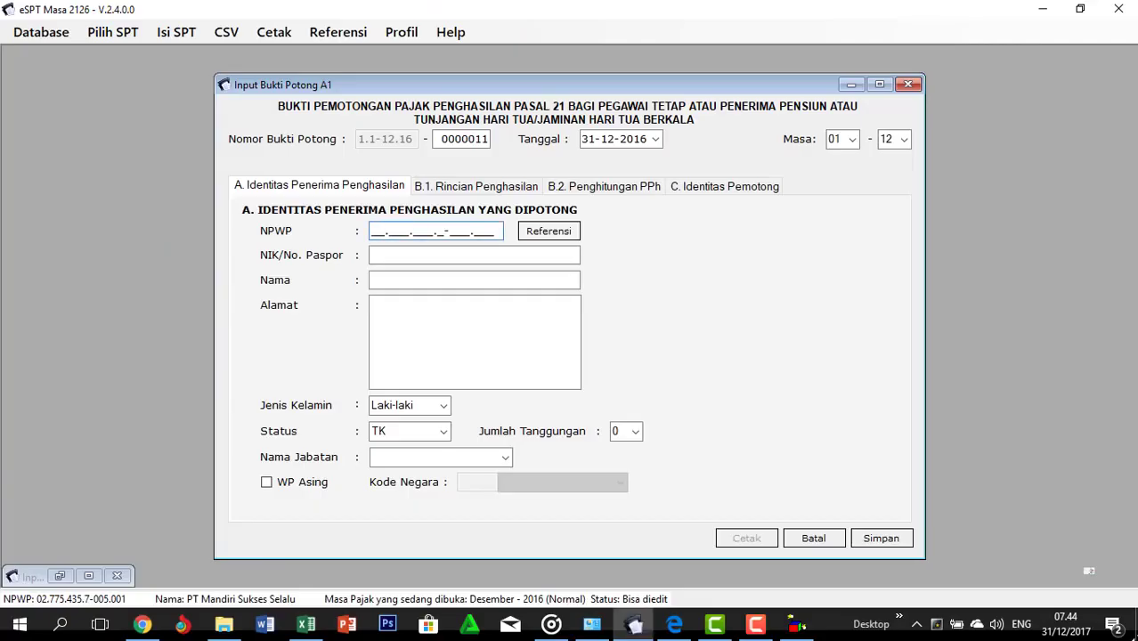
key("ctrl+v")
Copy the column L employee's NIK from the Excel worksheet into the NIK/No. Paspor field in eSPT
key("alt+Tab")
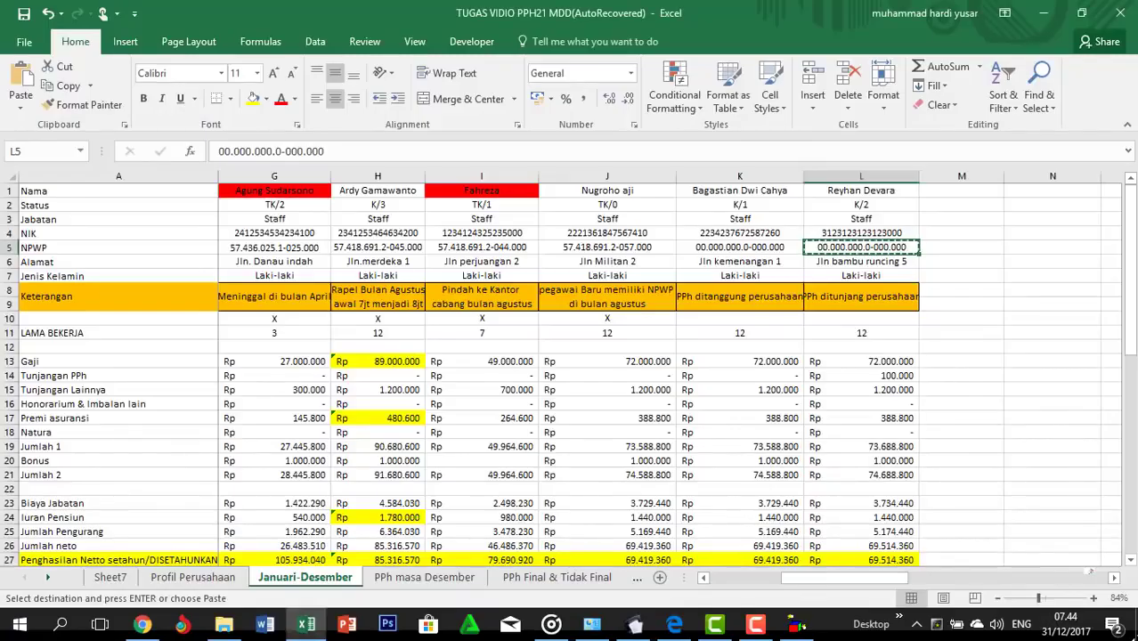
key("Up")
key("ctrl+c")
key("alt+Tab")
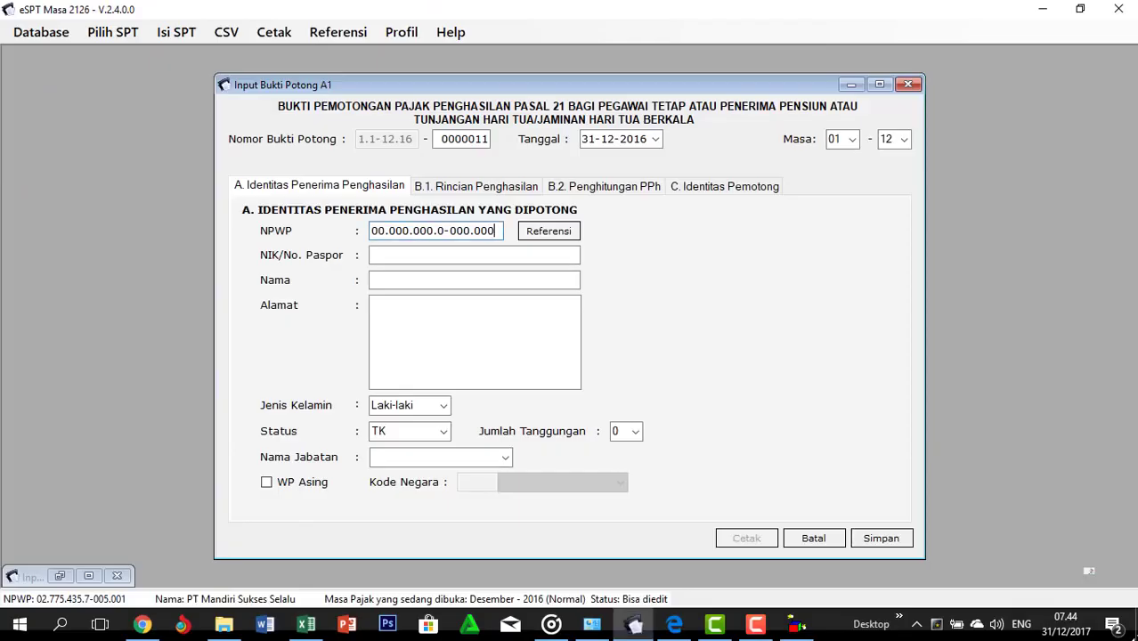
key("Tab")
key("Tab")
key("ctrl+v")
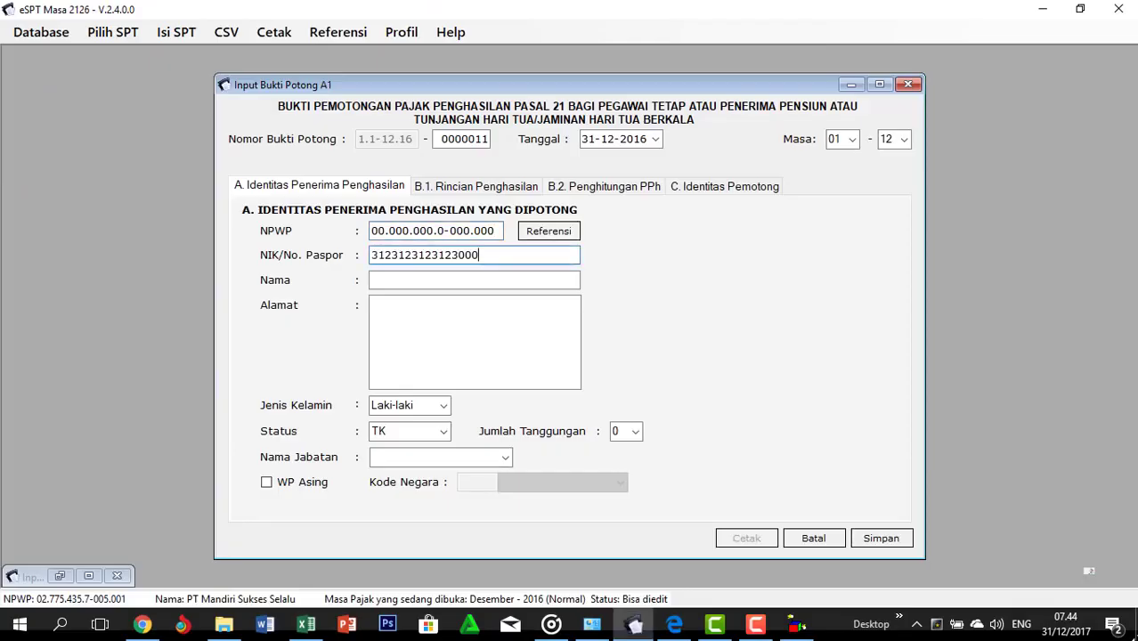
Copy the employee's full name from column L of the Excel worksheet into the Nama field in eSPT
key("alt+Tab")
key("Up")
key("Up")
key("Up")
key("ctrl+c")
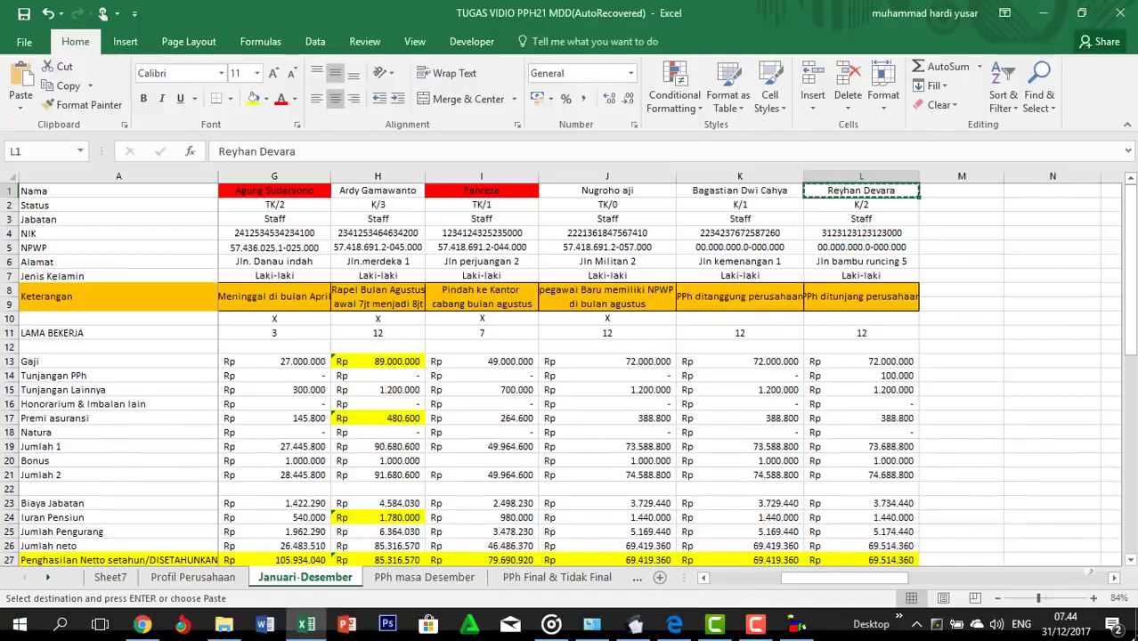
key("alt+Tab")
key("Tab")
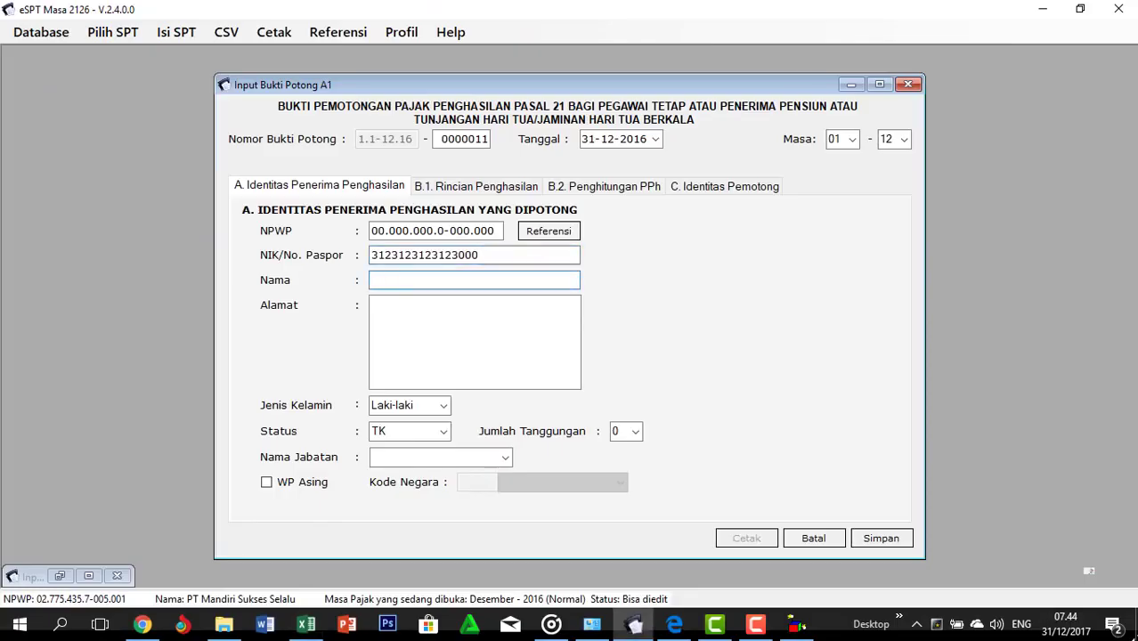
key("alt+Tab")
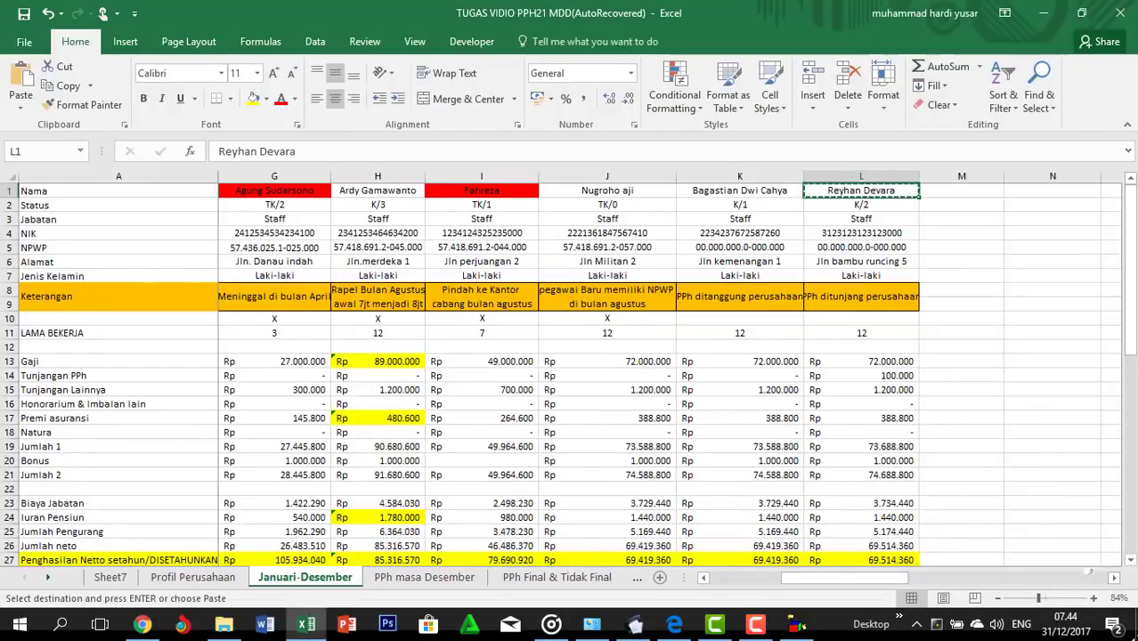
key("alt+Tab")
key("ctrl+v")
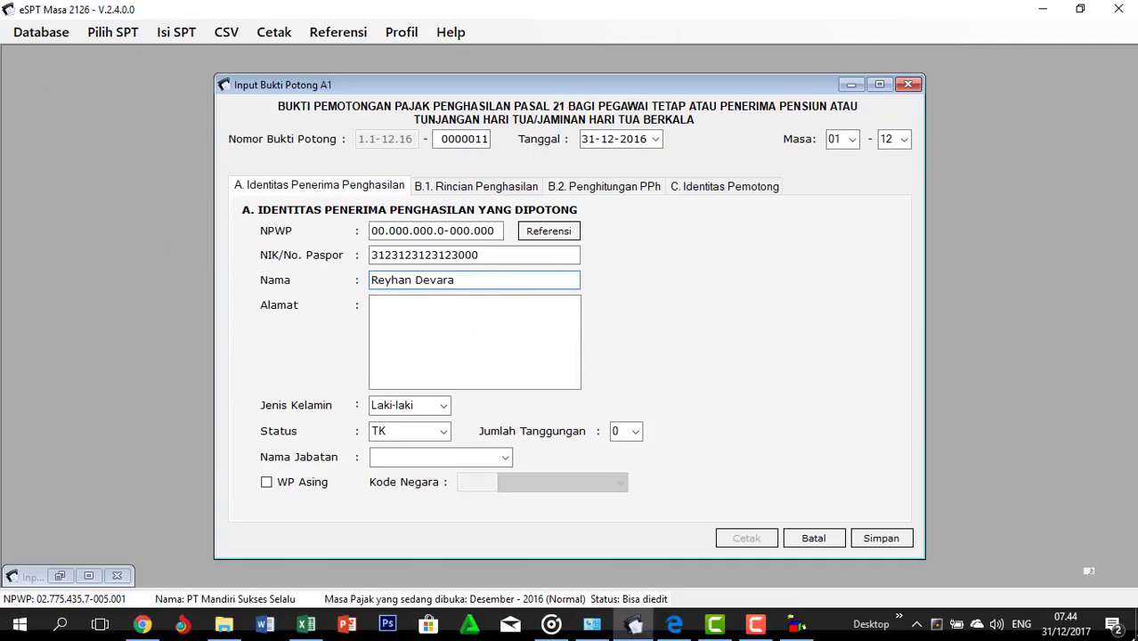
Copy the employee's address from column L of the Excel worksheet into the Alamat field in eSPT
key("Tab")
key("alt+Tab")
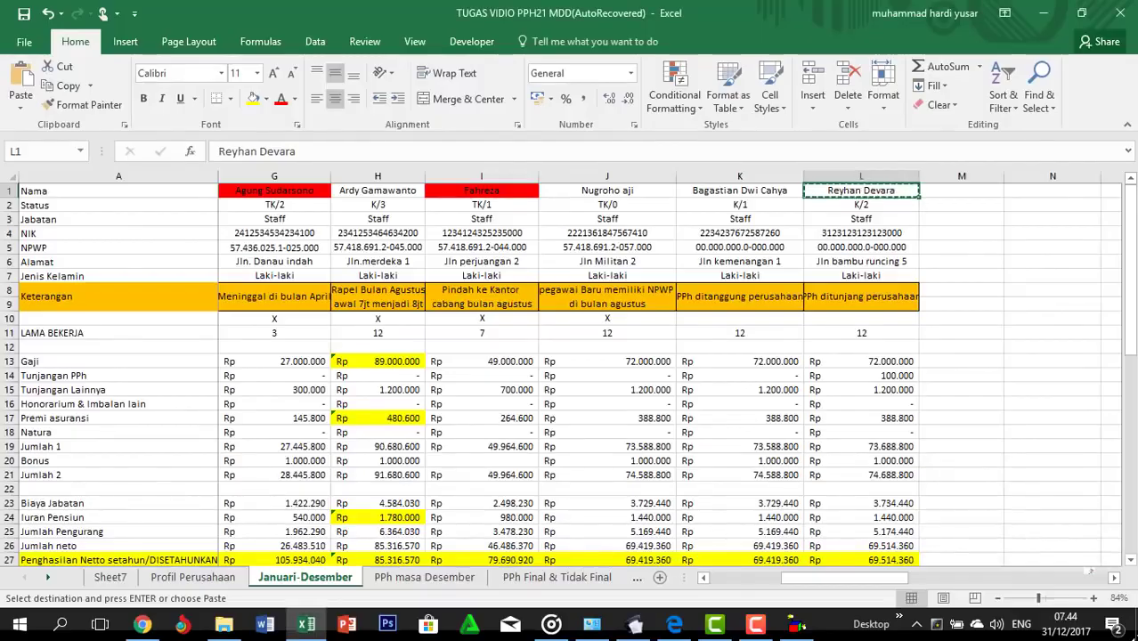
key("Down")
key("Down")
key("Down")
key("Down")
key("Down")
key("ctrl+c")
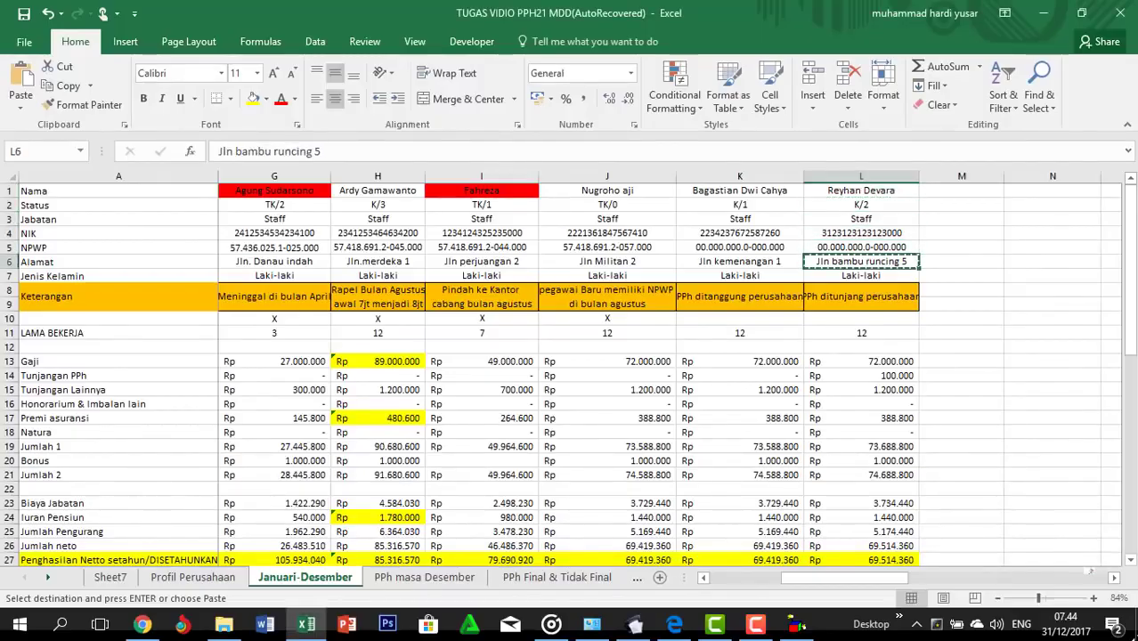
key("alt+Tab")
key("ctrl+v")
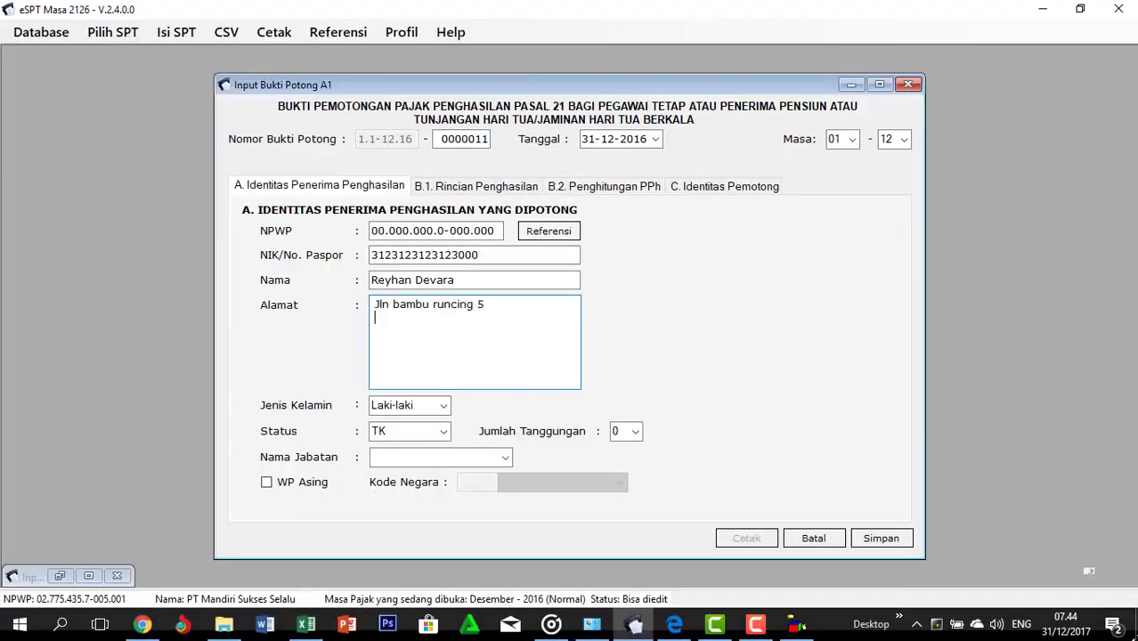
key("alt+Tab")
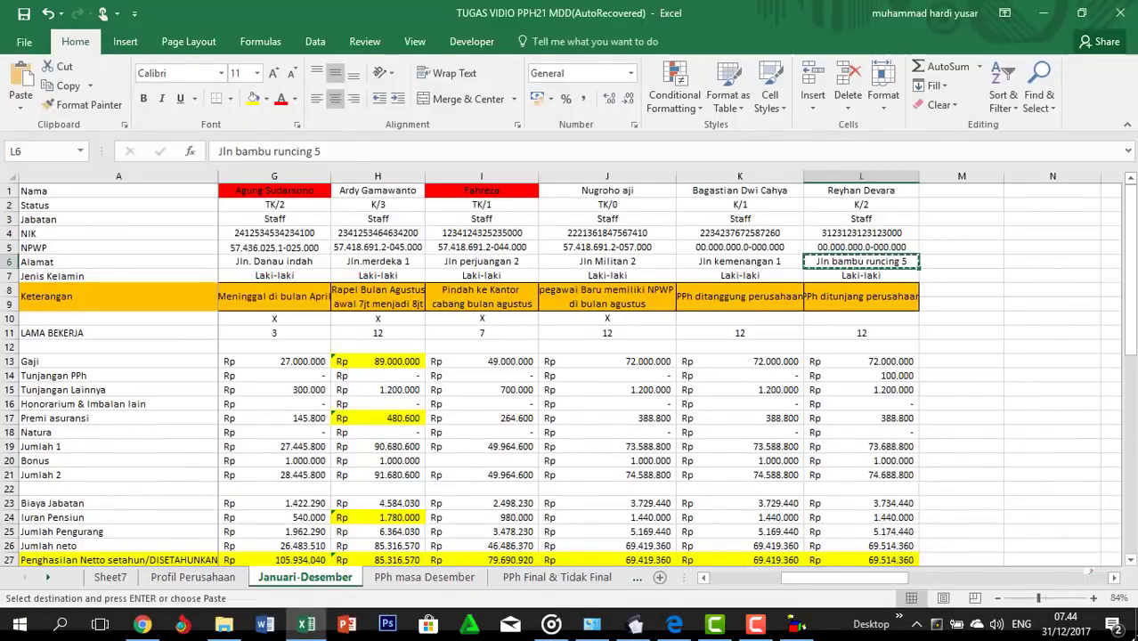
key("alt+Tab")
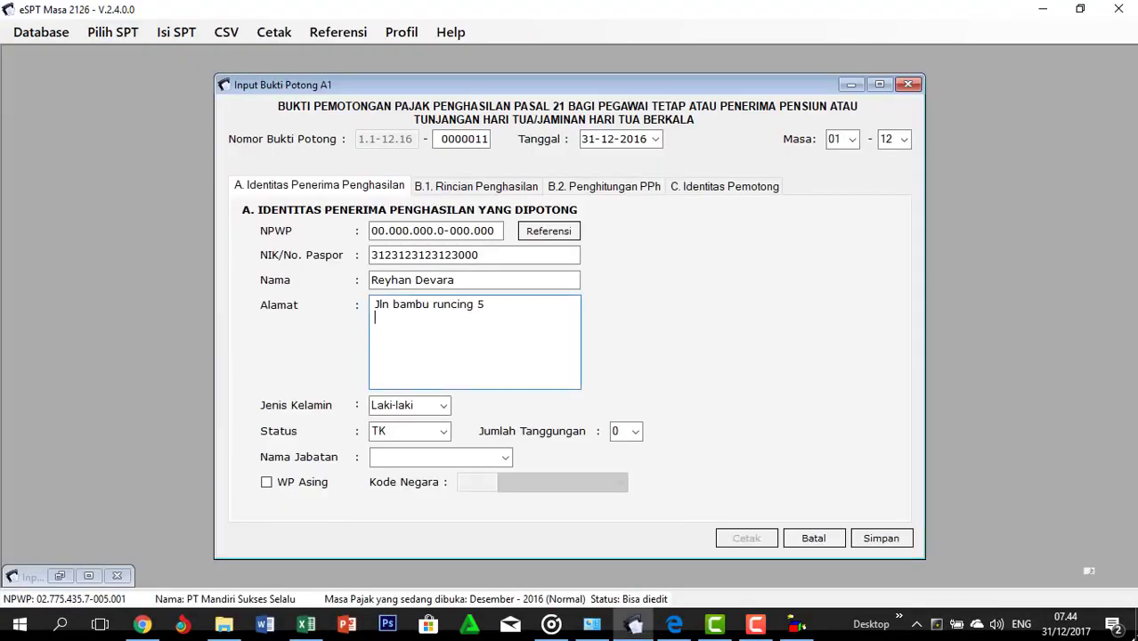
Set the employee's Status to K and Jumlah Tanggungan to 2
left_click(443, 431)
left_click(410, 458)
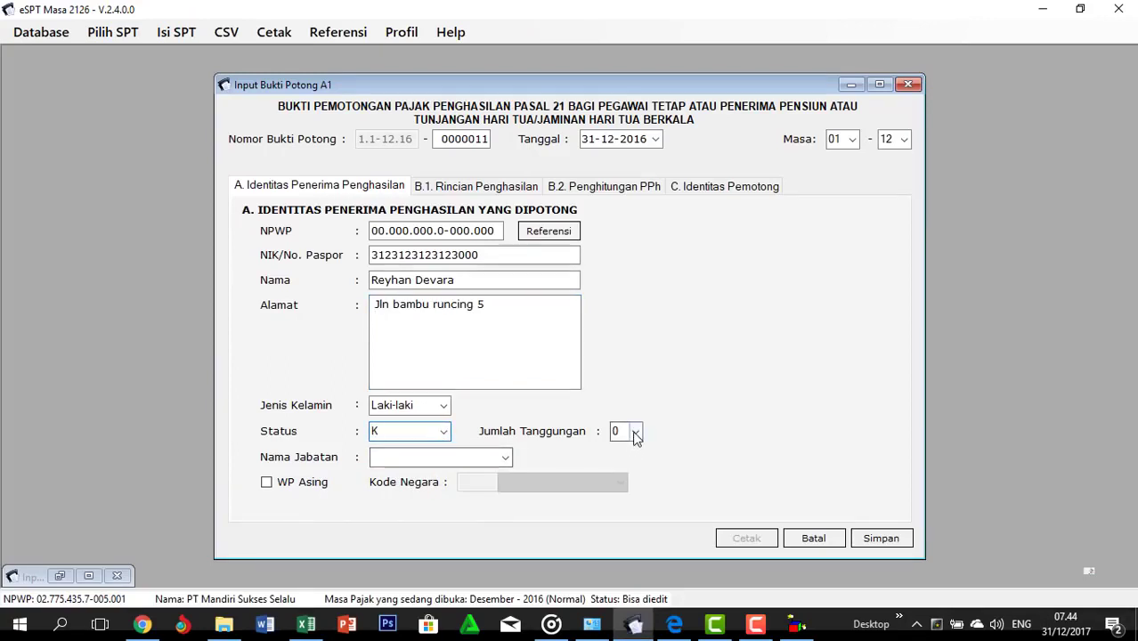
left_click(635, 431)
left_click(623, 472)
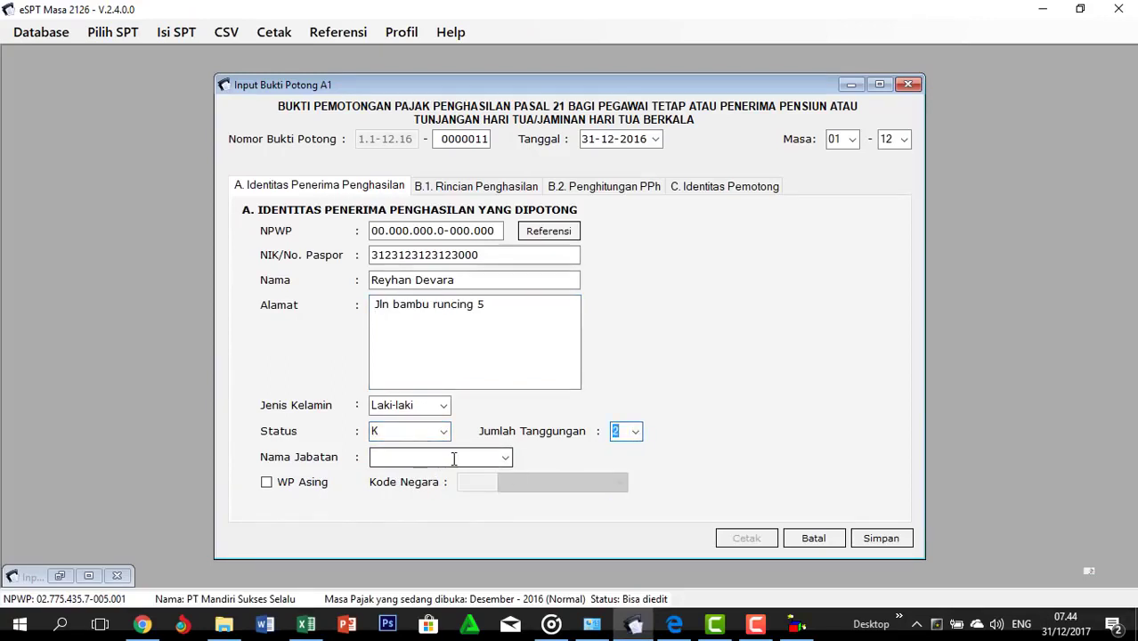
Copy the job title Staff from column L of the Excel worksheet into the Nama Jabatan field in eSPT
key("alt+Tab")
left_click(887, 219)
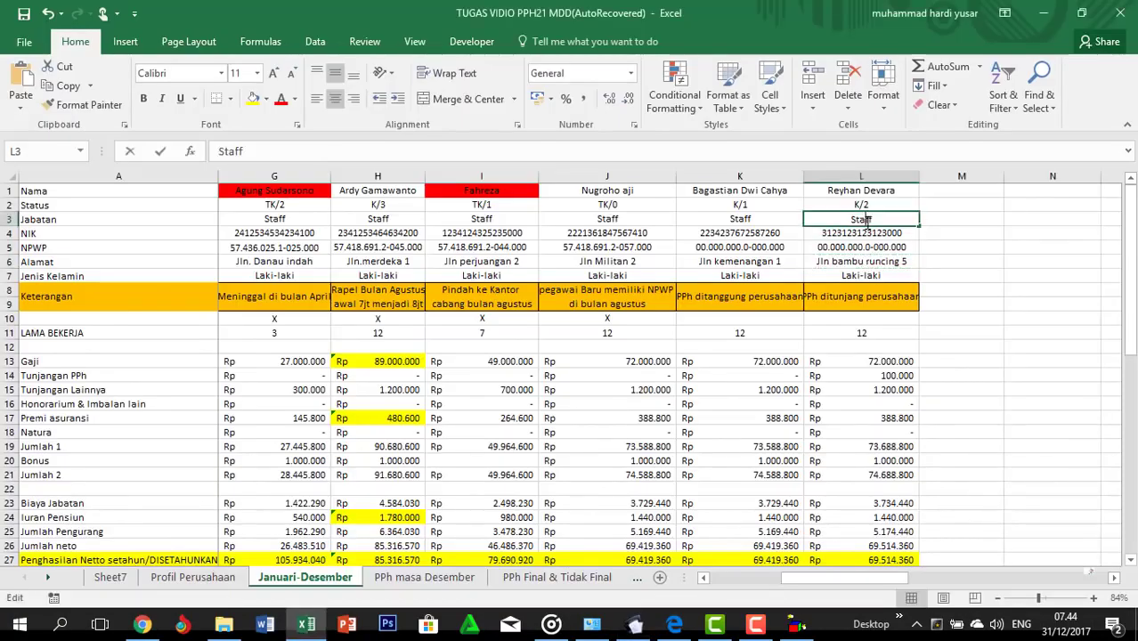
key("ctrl+c")
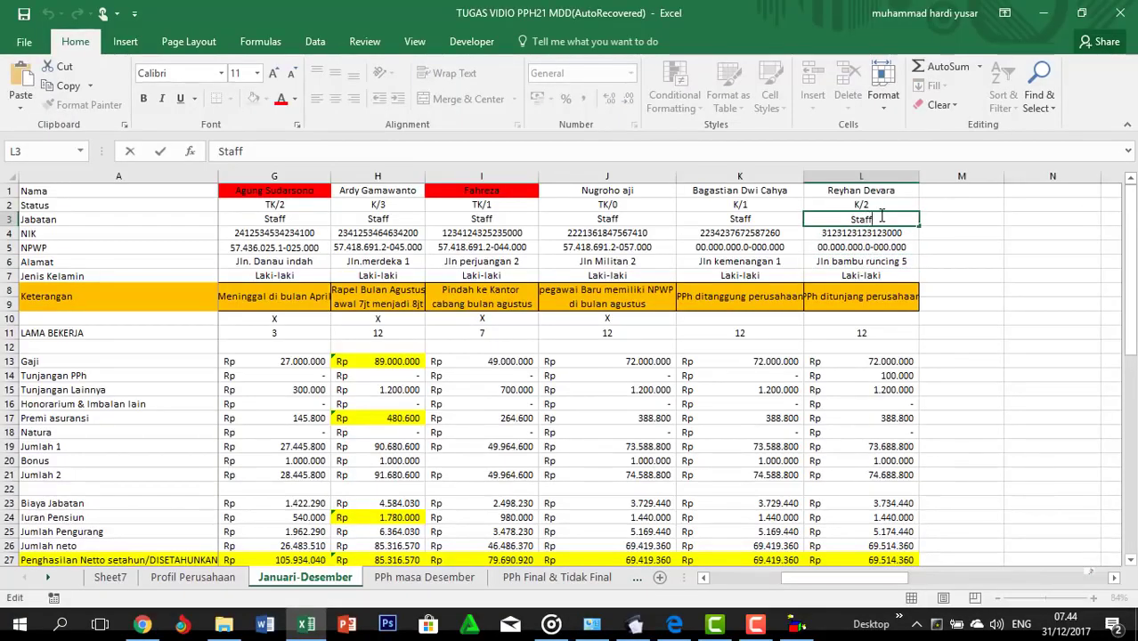
double_click(882, 216)
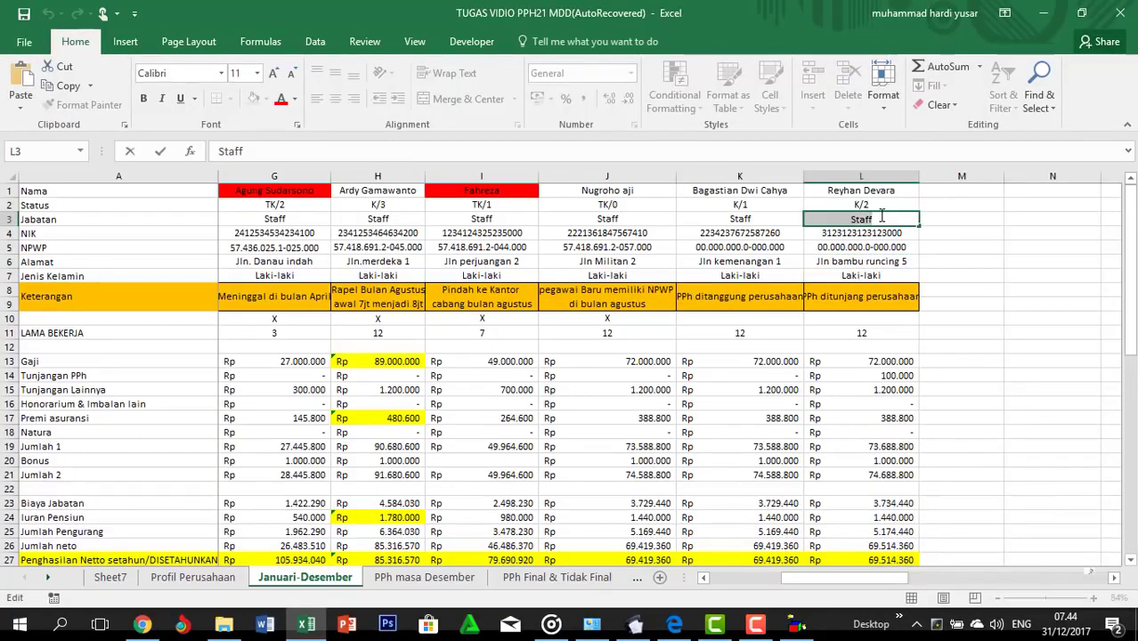
key("alt+Tab")
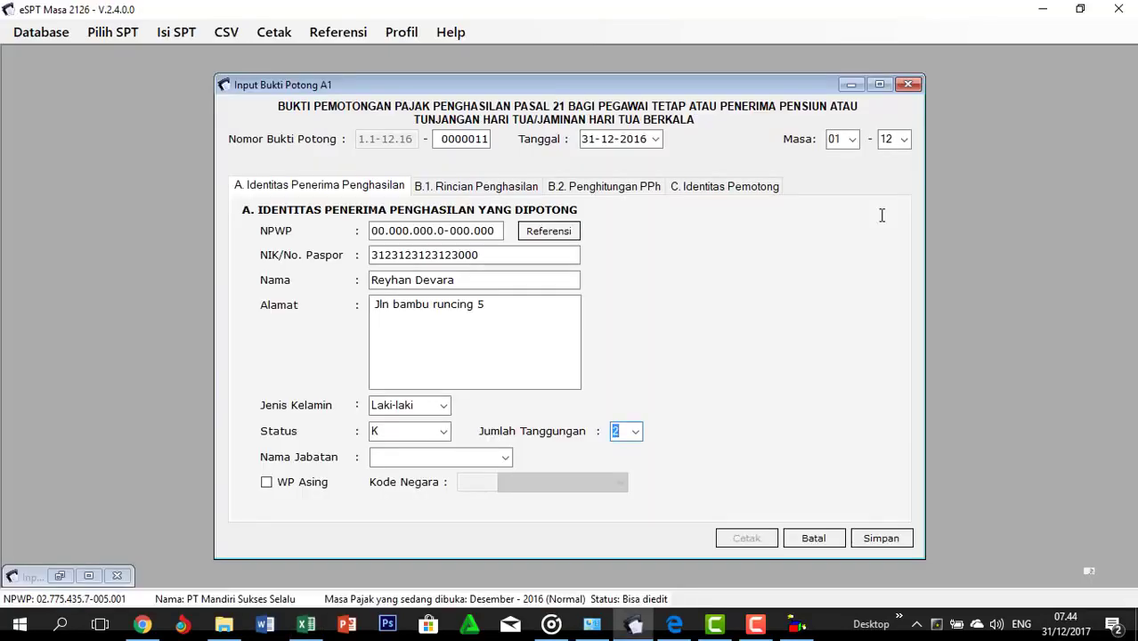
key("Tab")
key("Tab")
key("ctrl+v")
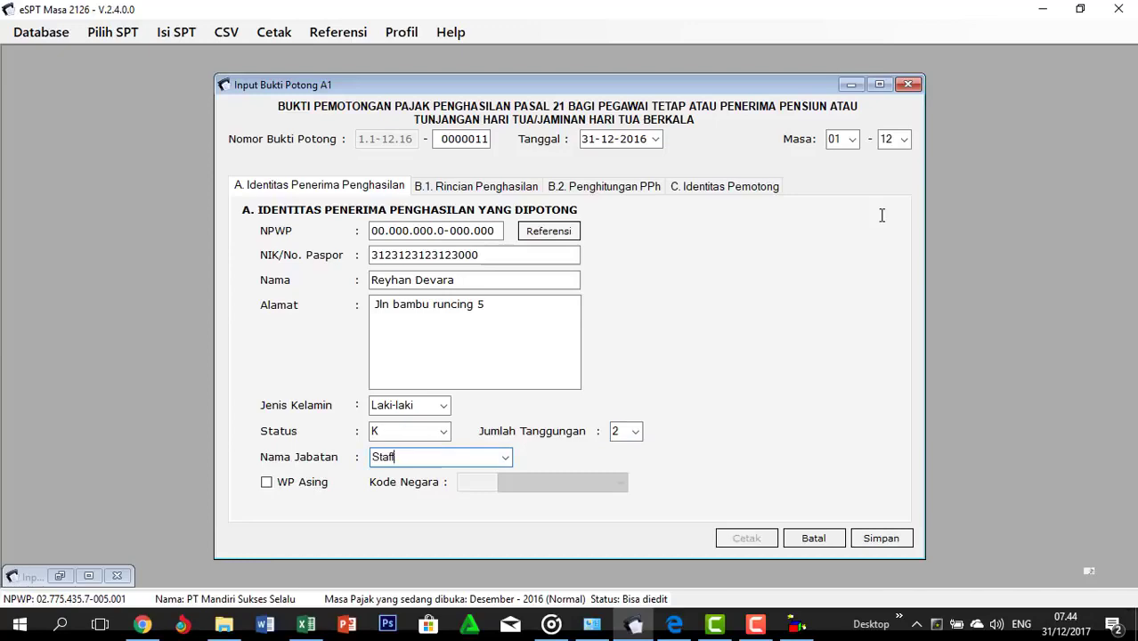
Open section B.1 Rincian Penghasilan in eSPT, and examine the PPh ditunjang perusahaan note and Tunjangan PPh in column L of the Excel worksheet
left_click(519, 188)
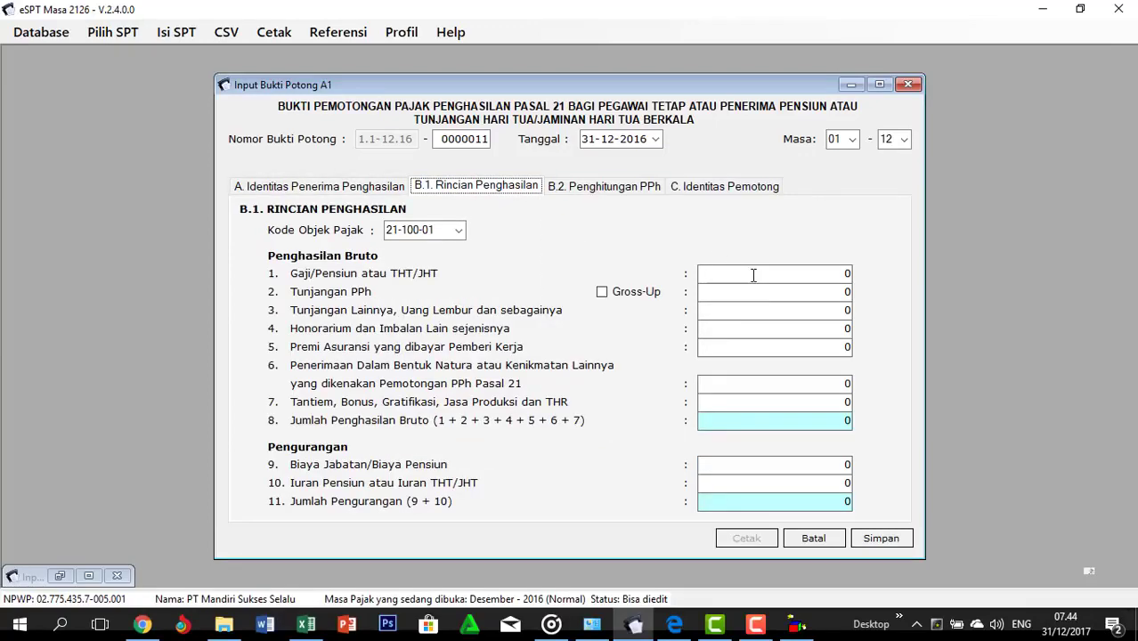
key("alt+Tab")
left_click(841, 331)
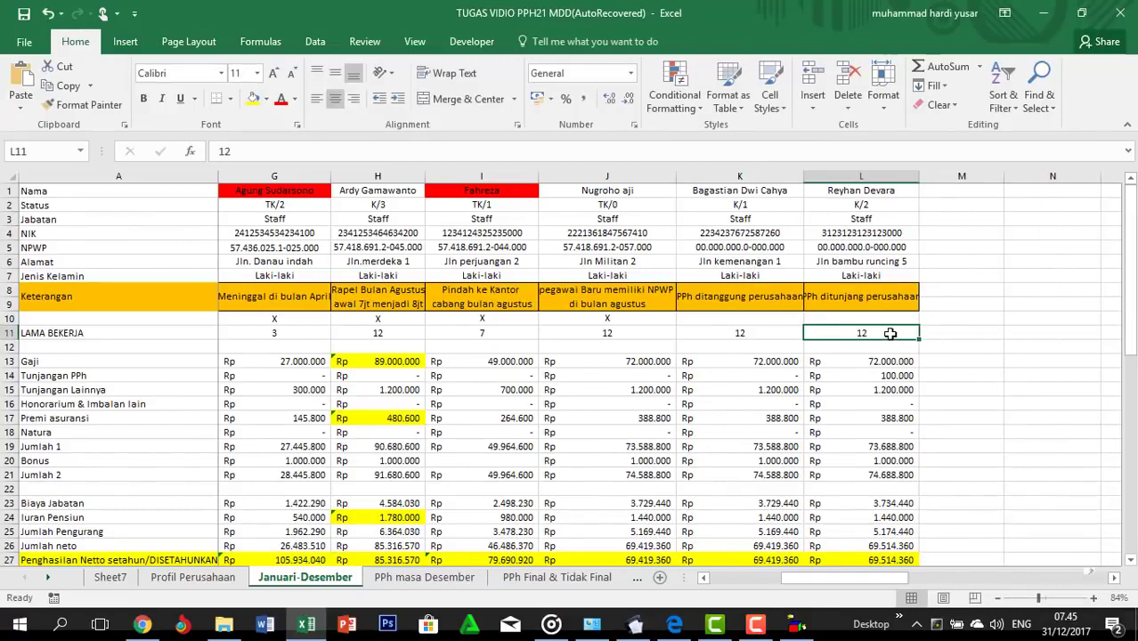
left_click(876, 302)
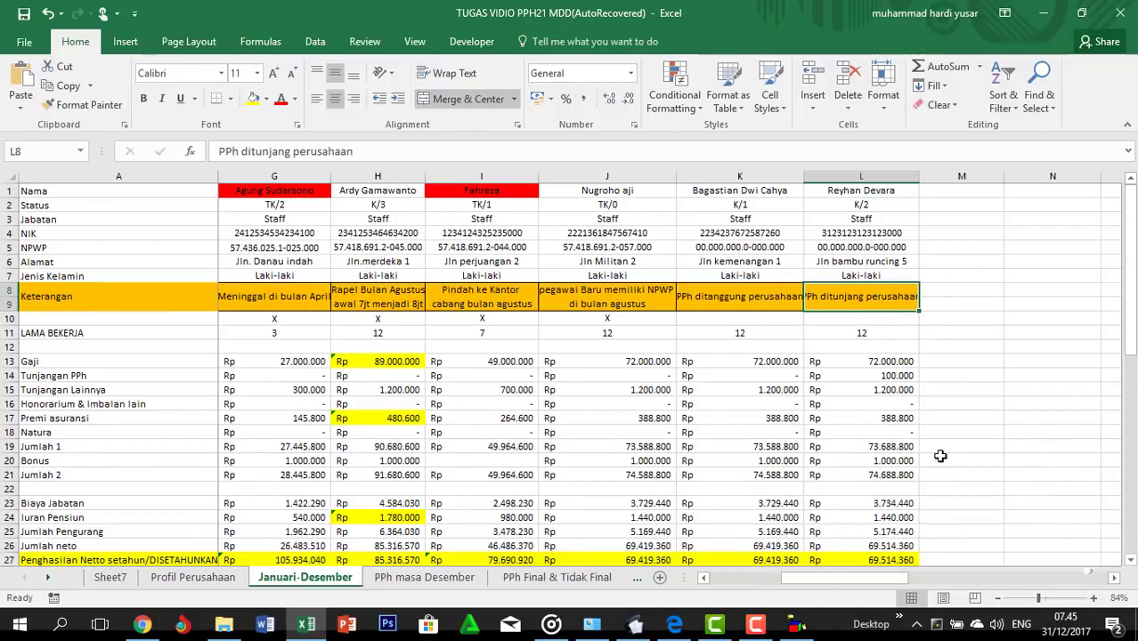
left_click(895, 390)
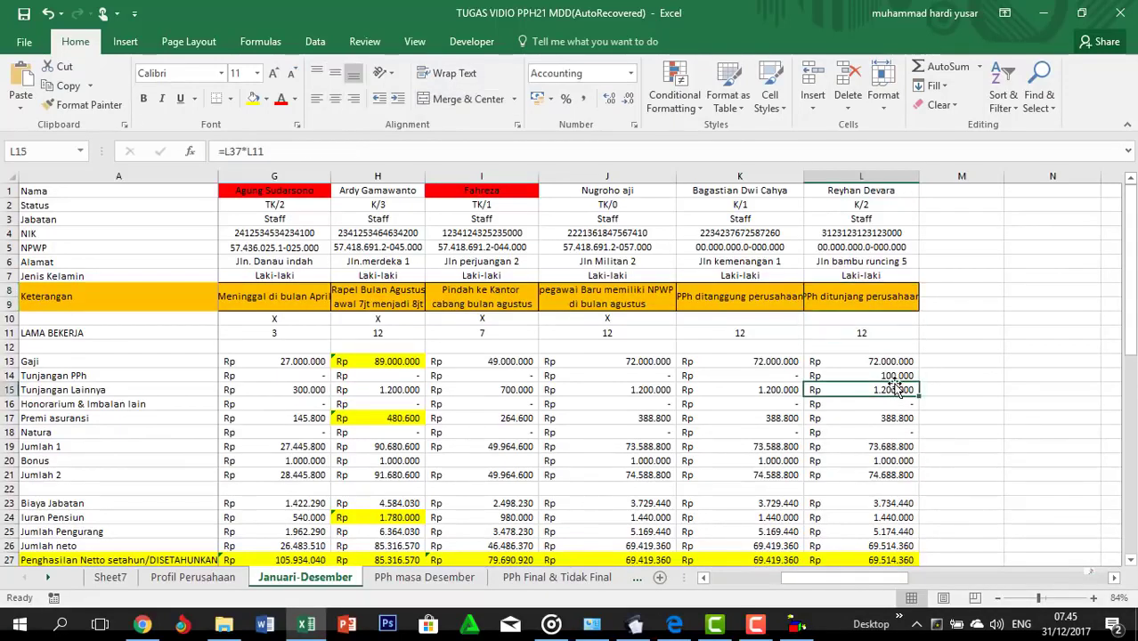
left_click(898, 381)
key("ctrl+shift+Left")
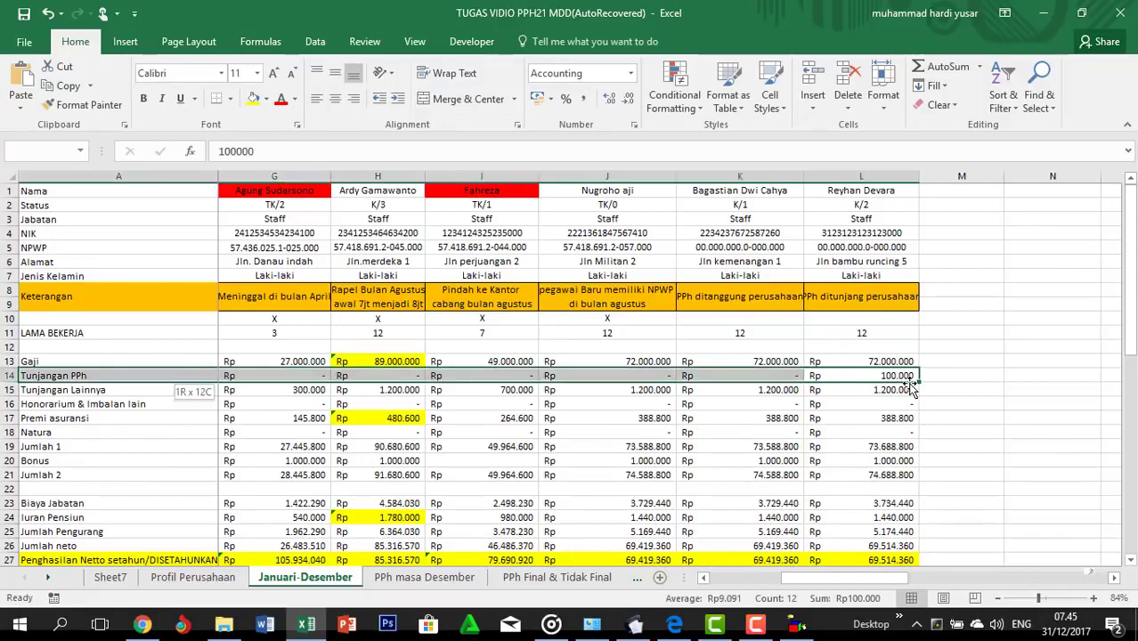
left_click(908, 381)
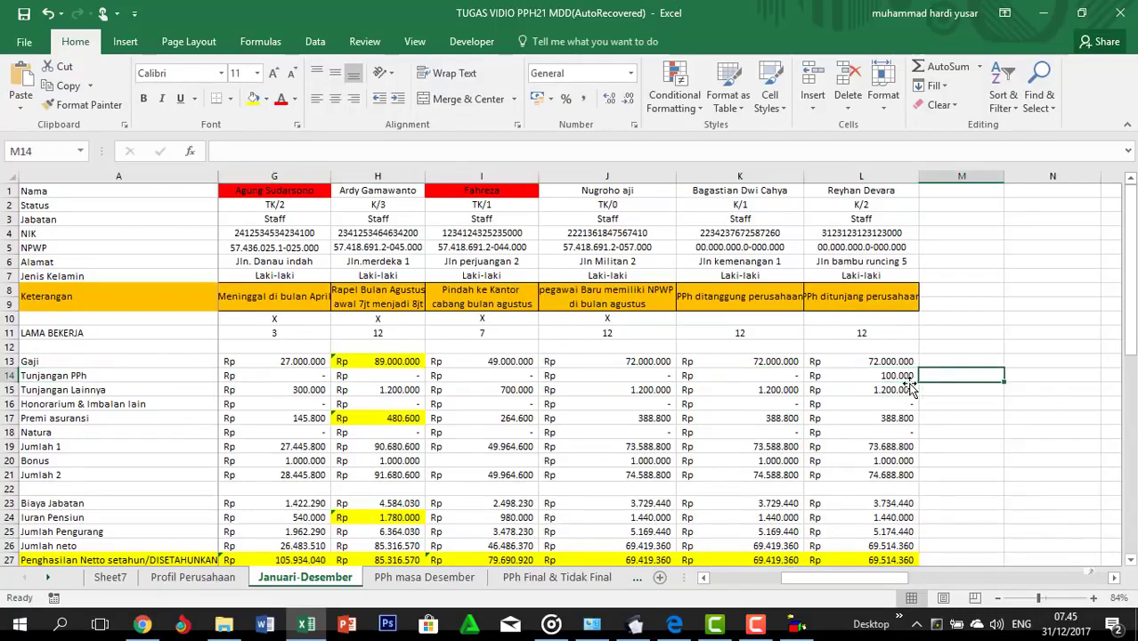
Copy the Gaji amount 72.000.000 from column L of the Excel worksheet into Gaji/Pensiun atau THT/JHT in eSPT
key("Up")
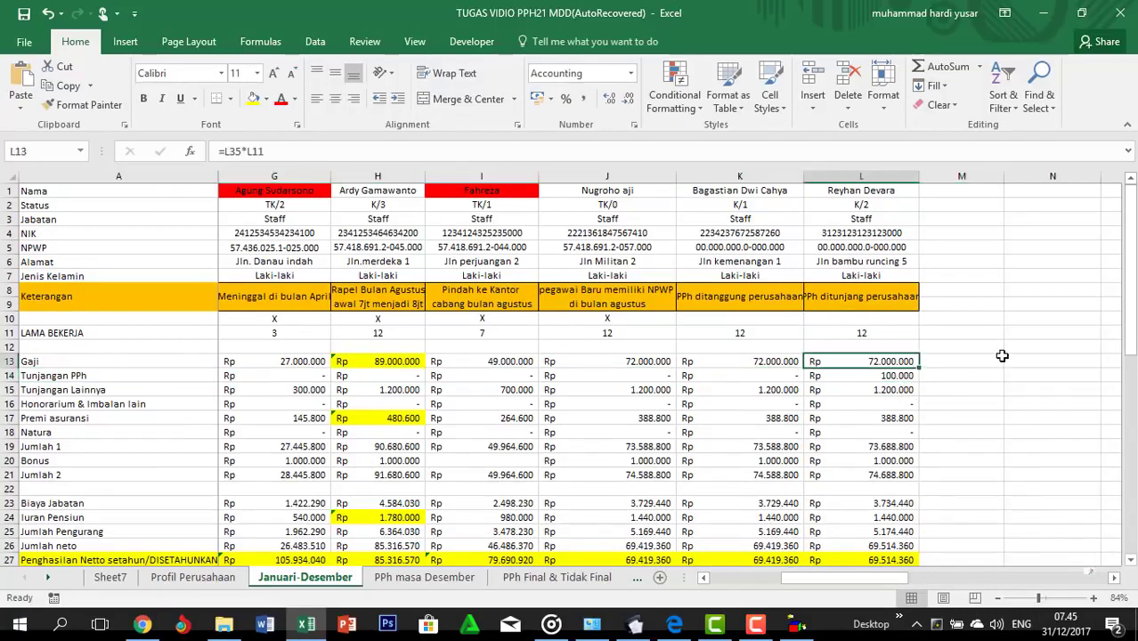
key("ctrl+c")
key("alt+Tab")
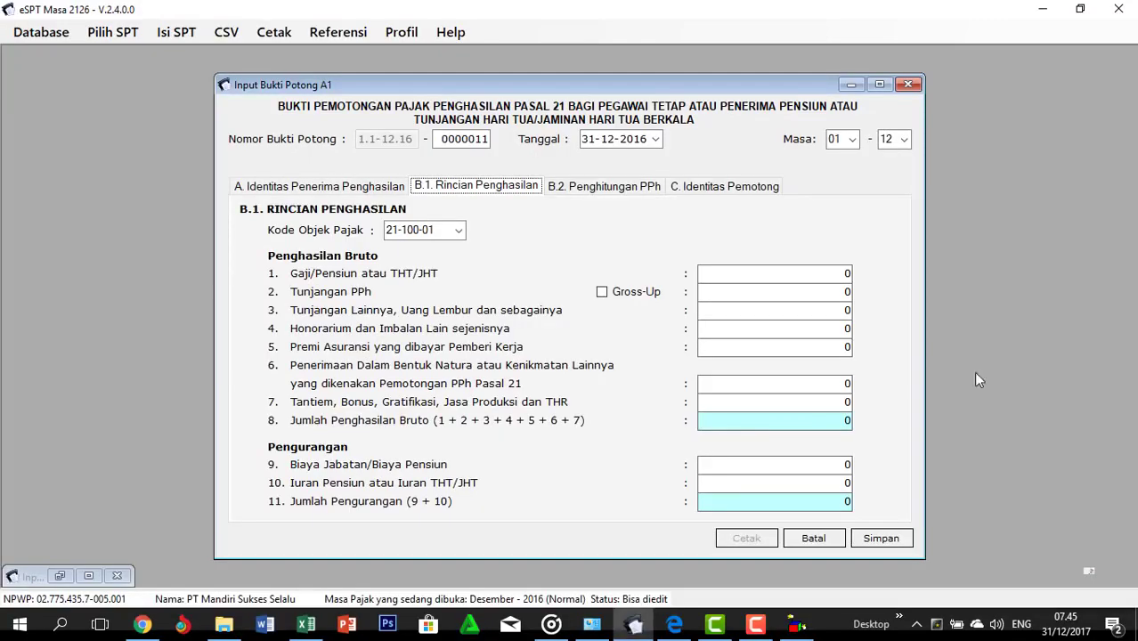
left_click(812, 281)
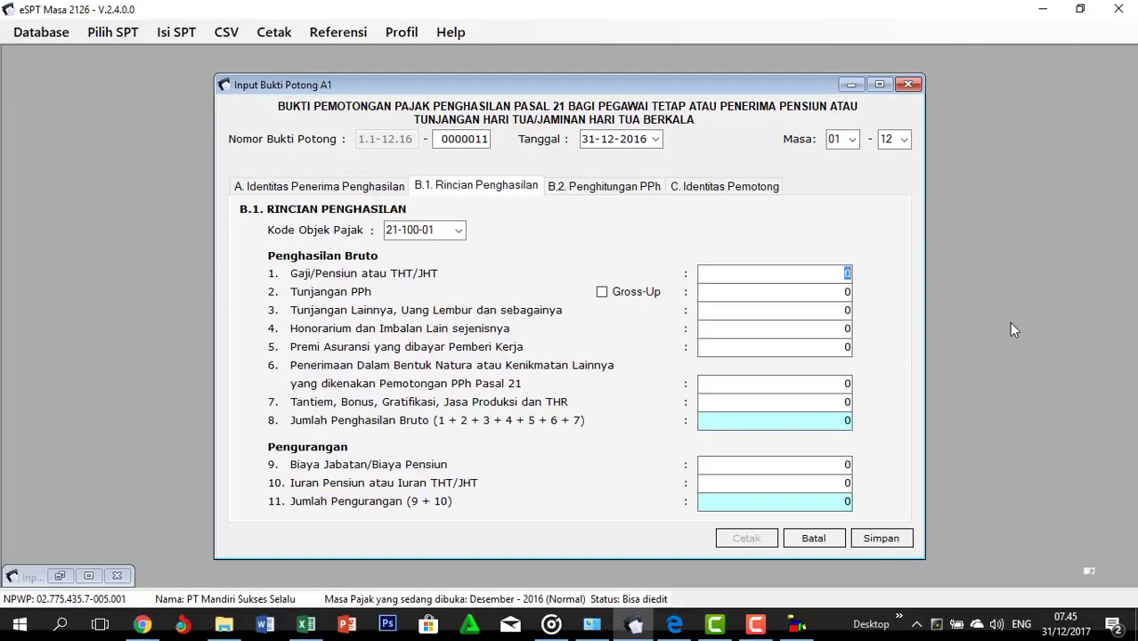
key("ctrl+v")
Copy the Tunjangan PPh amount 100.000 from column L of the Excel worksheet into the Tunjangan PPh field in eSPT
key("alt+Tab")
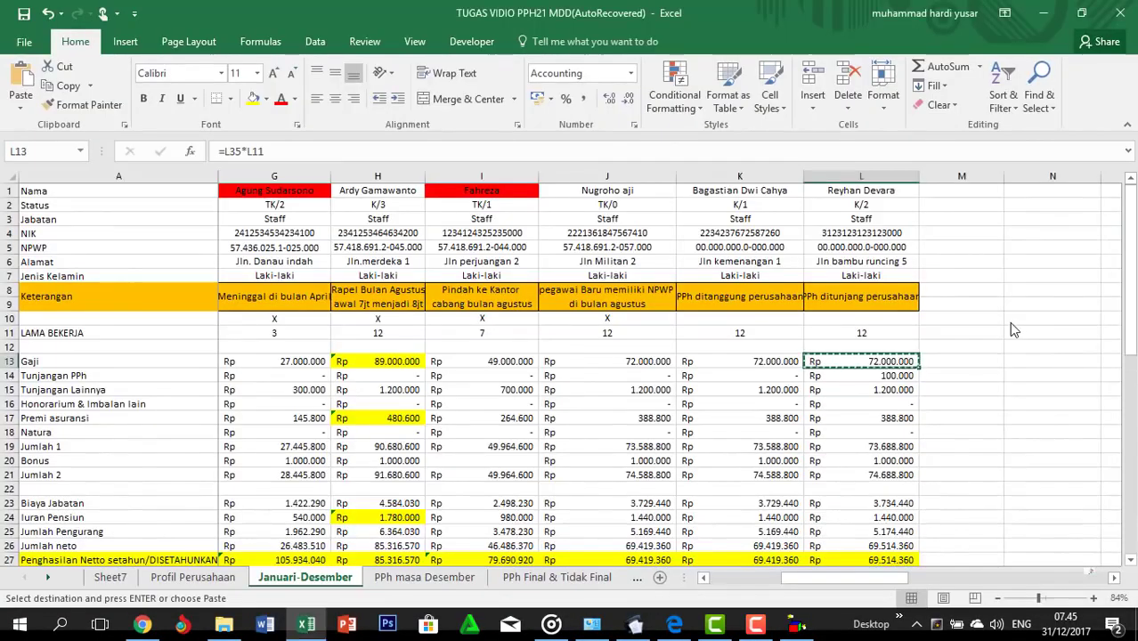
key("Down")
key("Down")
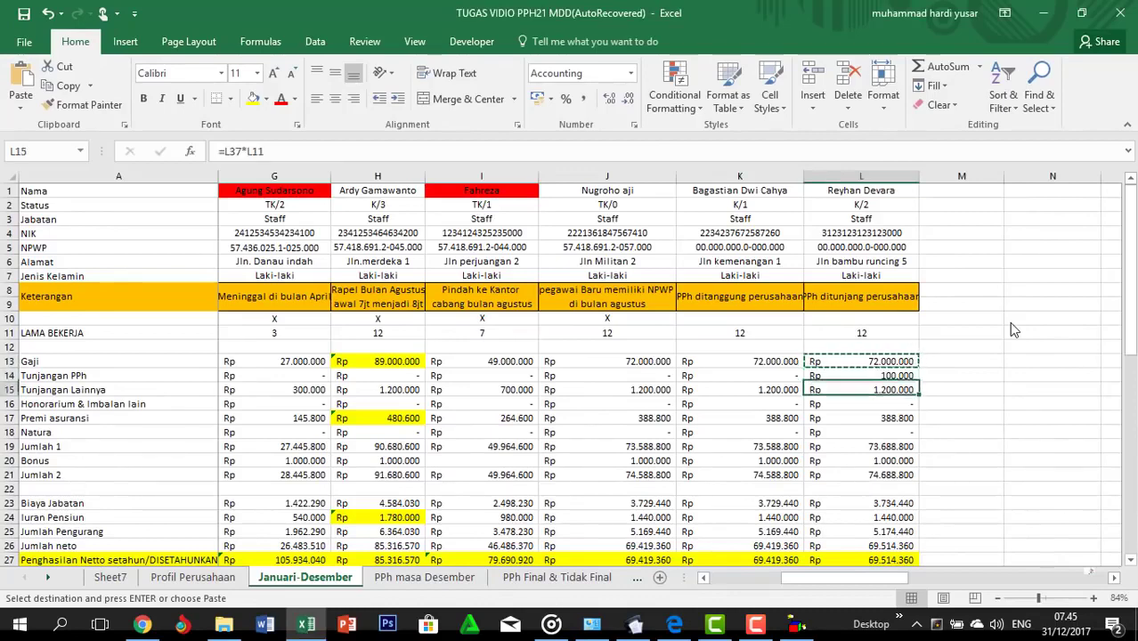
key("Up")
key("ctrl+c")
key("alt+Tab")
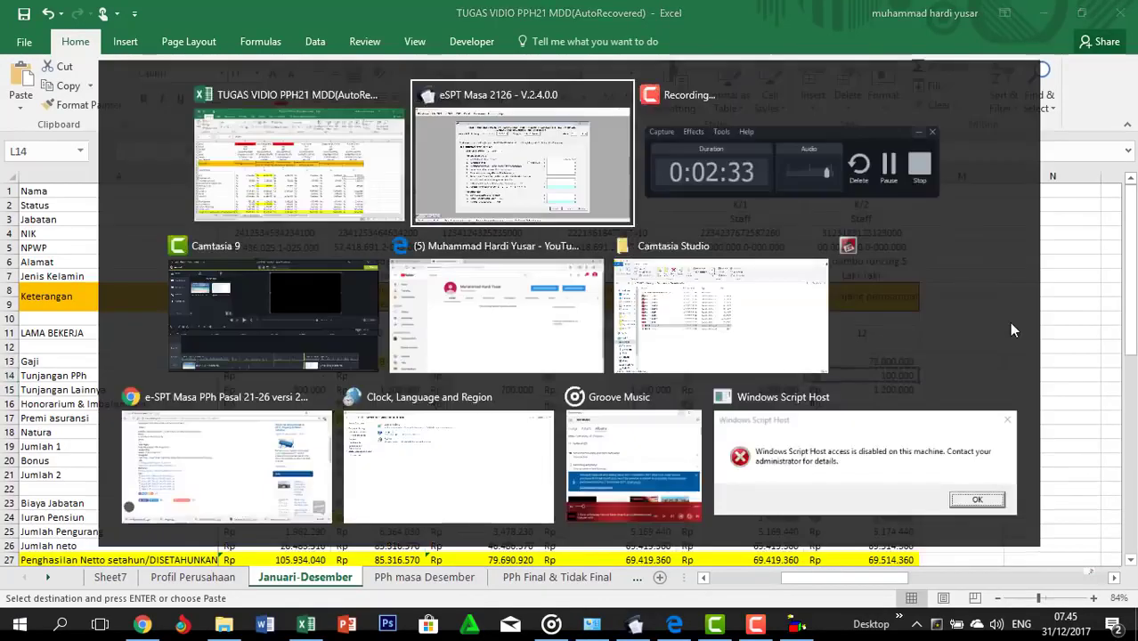
key("Tab")
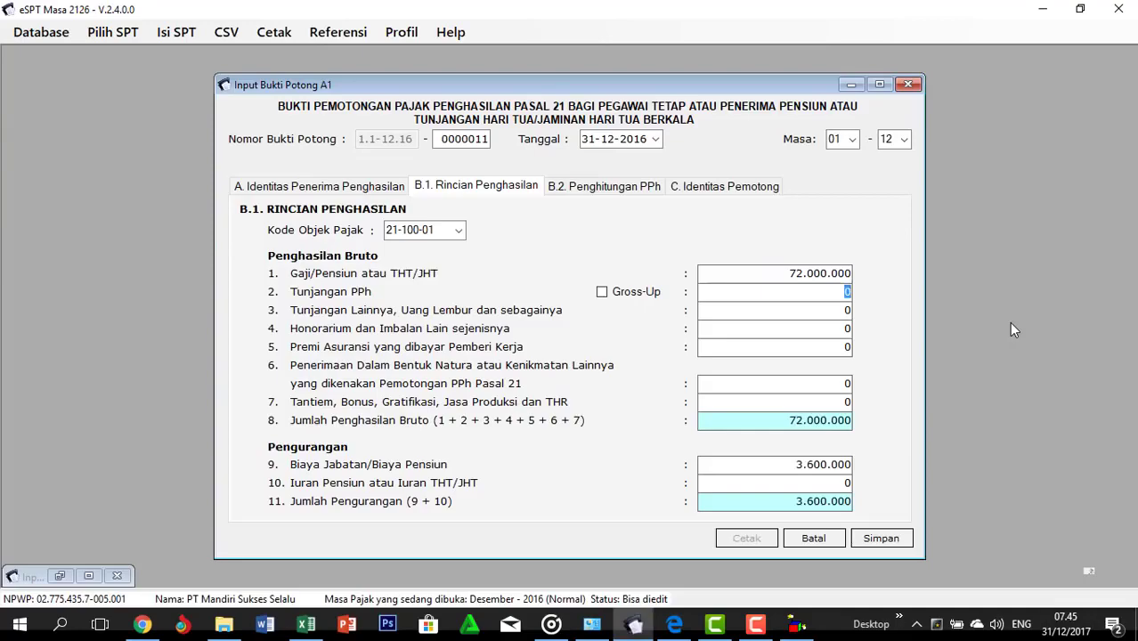
key("ctrl+v")
Copy the Tunjangan Lainnya amount 1.200.000 from column L of the Excel worksheet into the Tunjangan Lainnya field in eSPT
key("alt+Tab")
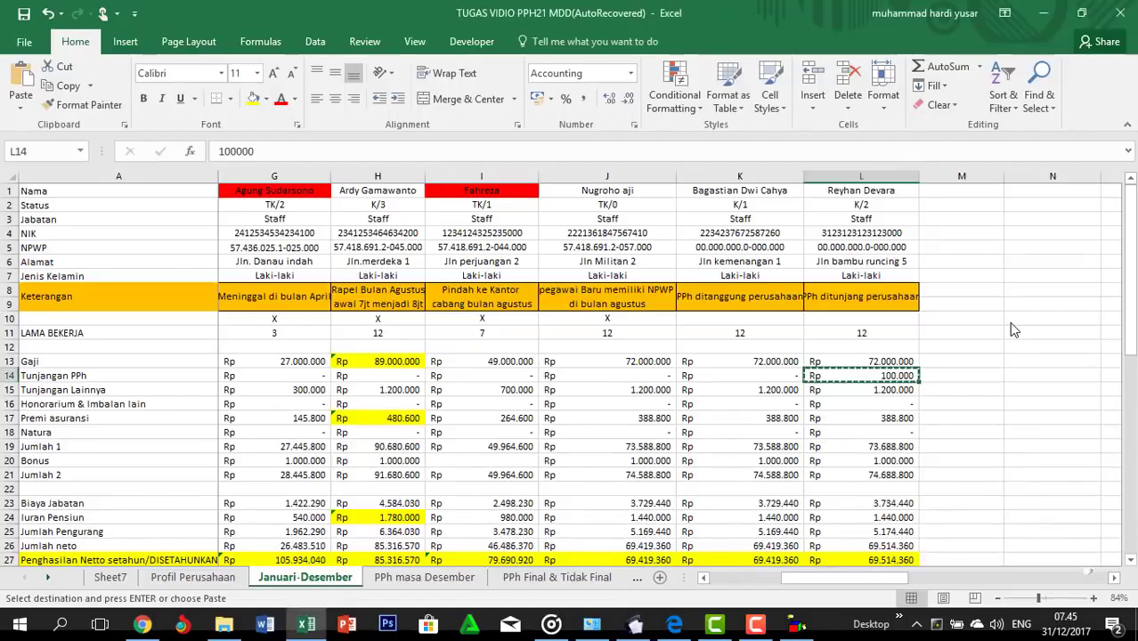
key("Down")
key("ctrl+c")
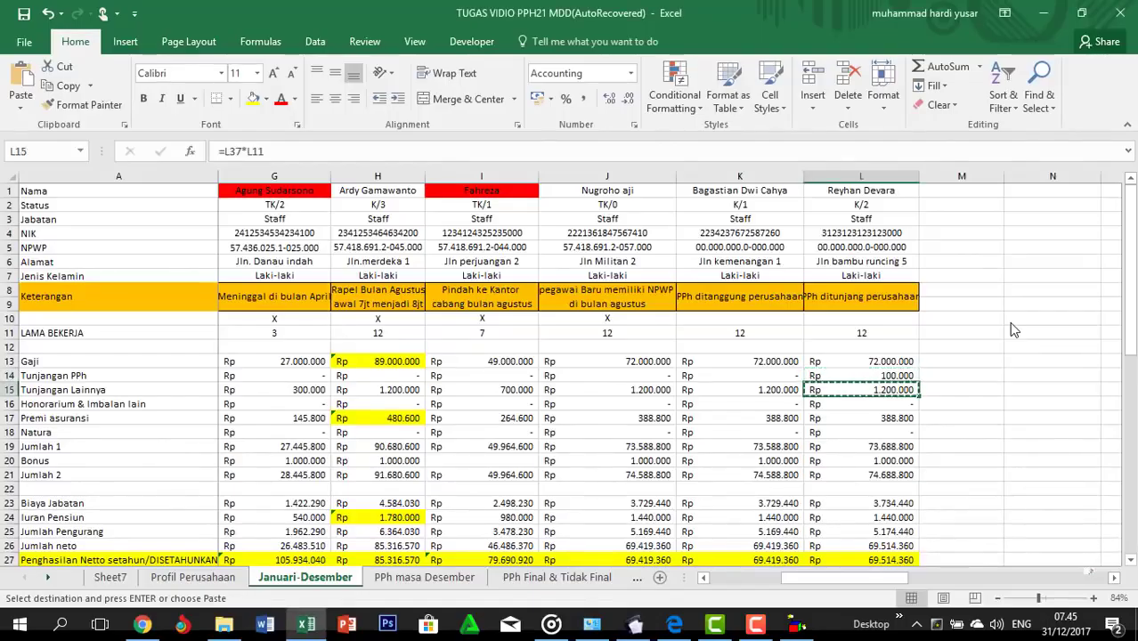
key("alt+Tab")
key("Tab")
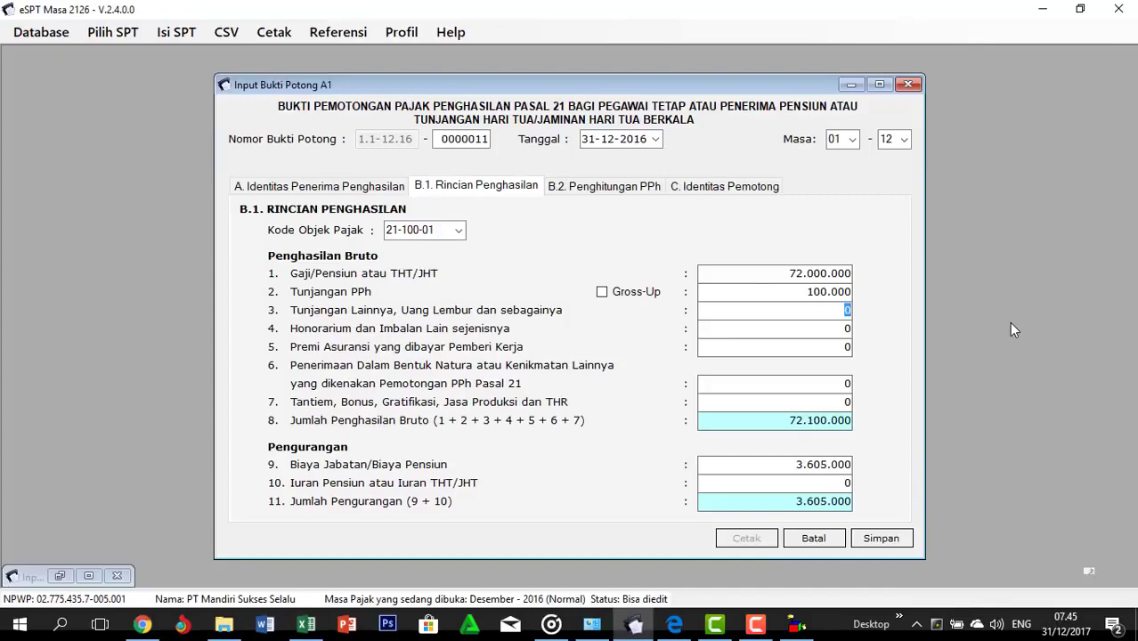
key("ctrl+v")
Copy the Premi asuransi amount 388.800 from column L of the Excel worksheet into the Premi Asuransi field in eSPT
key("alt+Tab")
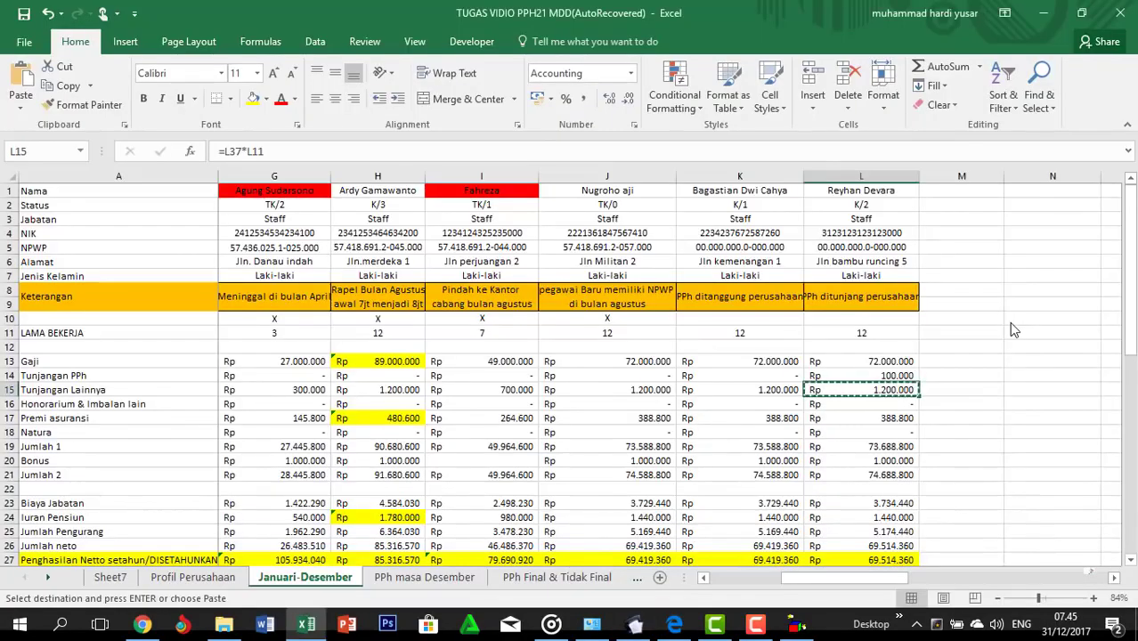
key("Down")
key("Down")
key("alt+Tab")
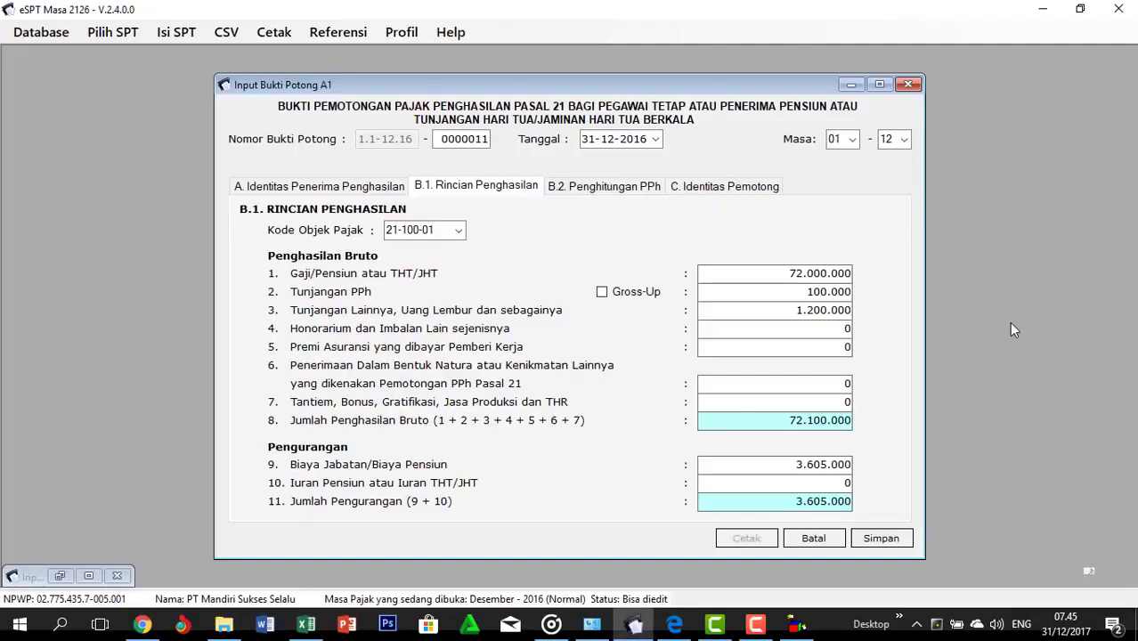
key("alt+Tab")
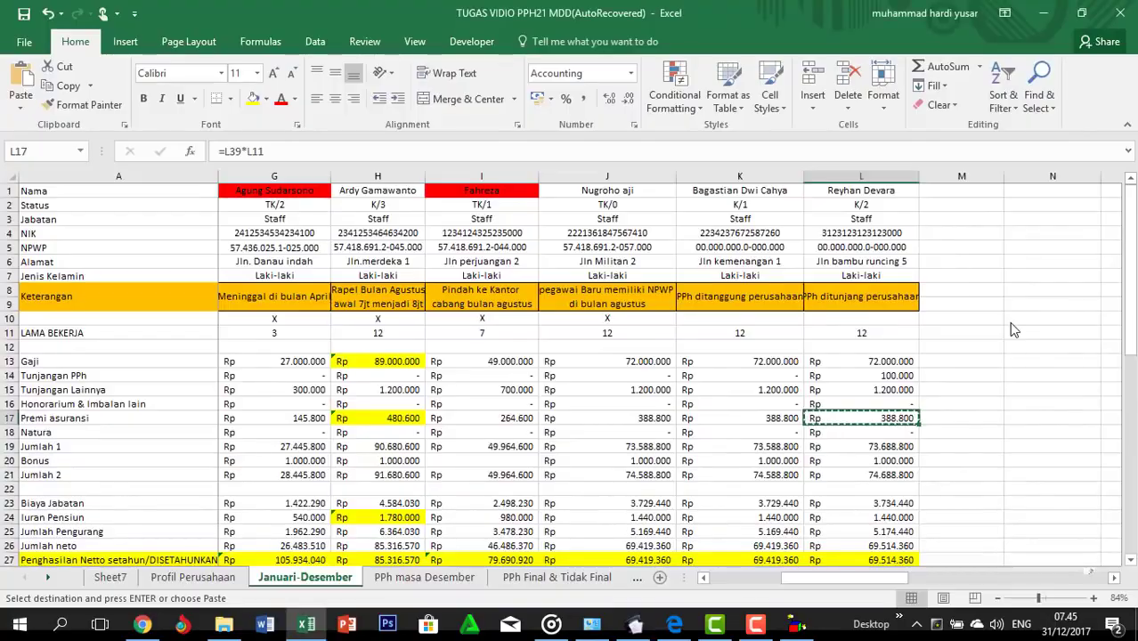
key("alt+Tab")
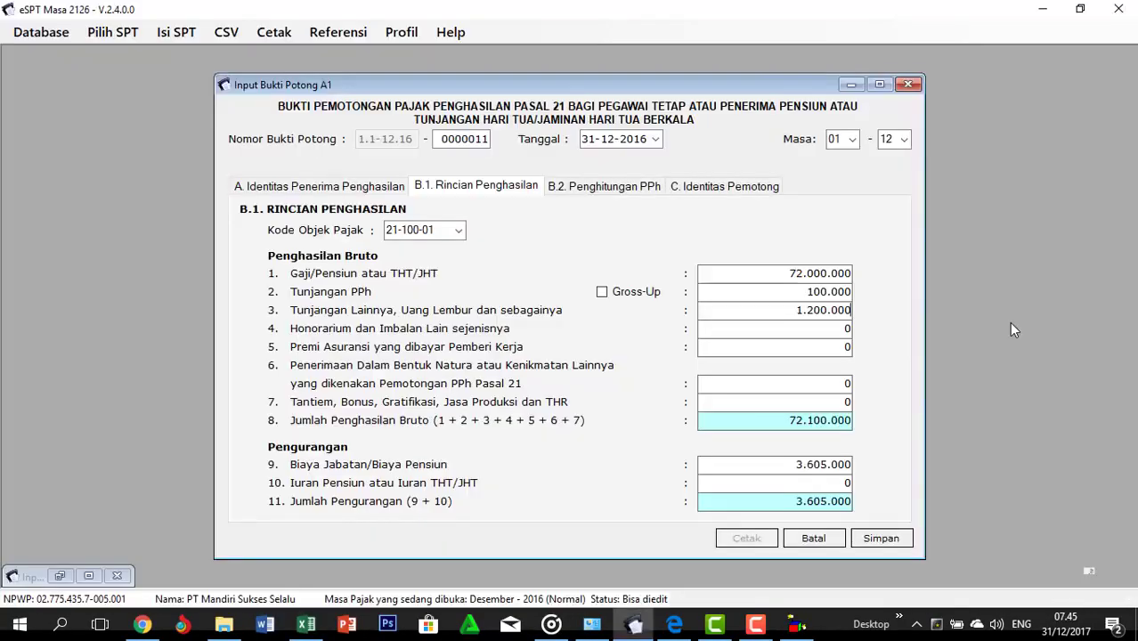
key("Tab")
key("Tab")
key("ctrl+v")
Copy the Bonus amount 1.000.000 from column L of the Excel worksheet into the Tantiem, Bonus, Gratifikasi, Jasa Produksi dan THR field in eSPT
key("alt+Tab")
key("Down")
key("Down")
key("Down")
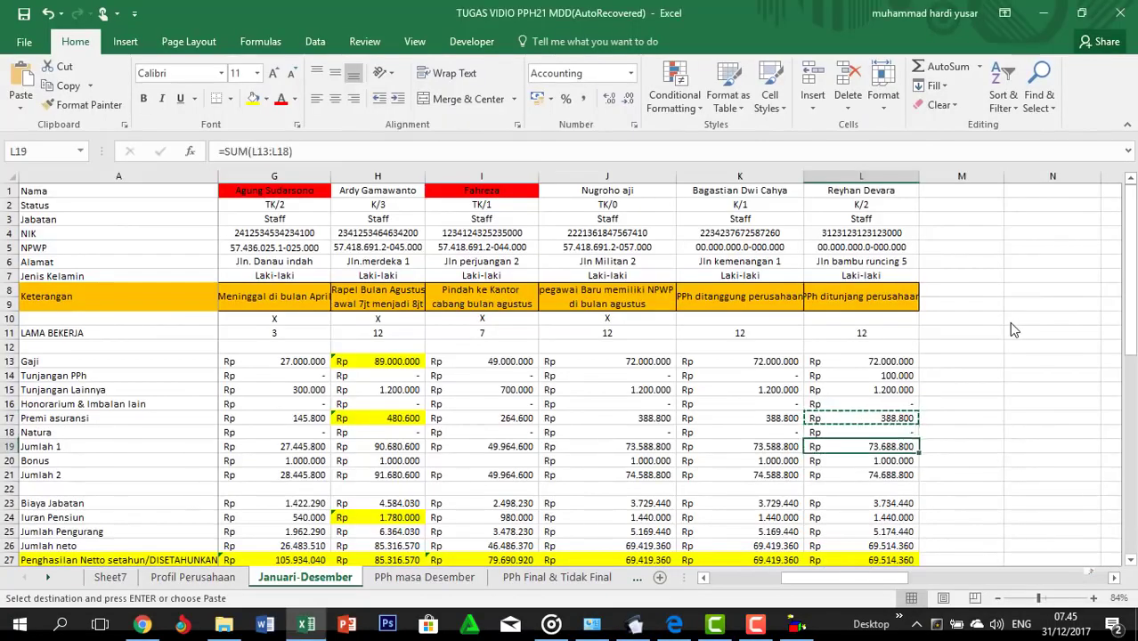
key("ctrl+c")
key("alt+Tab")
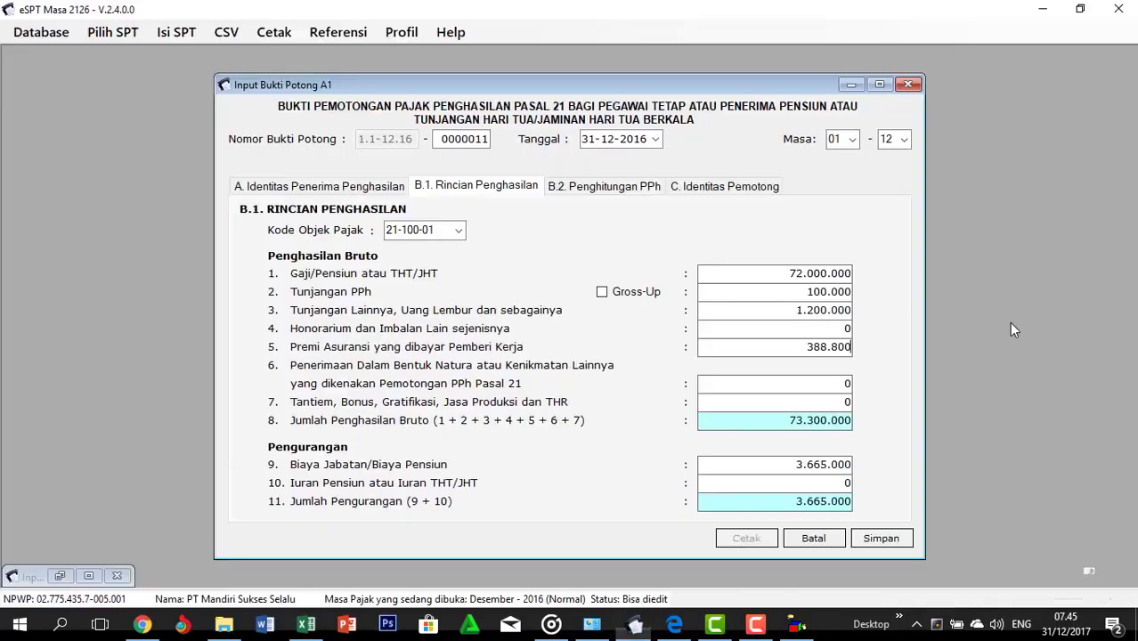
key("Tab")
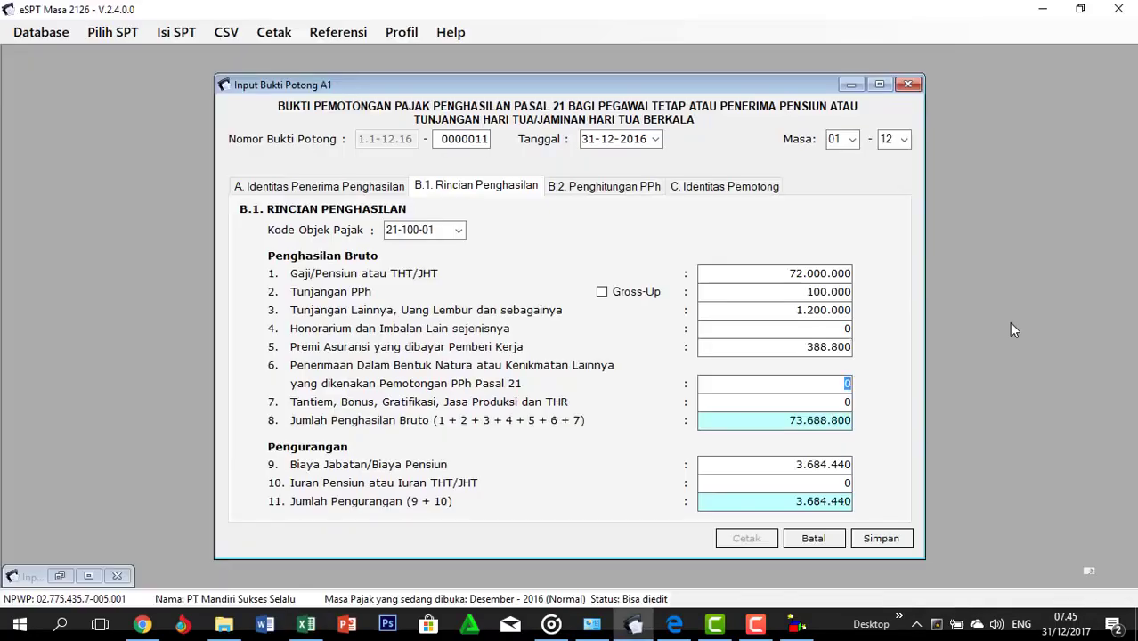
key("Tab")
key("ctrl+v")
left_click(811, 463)
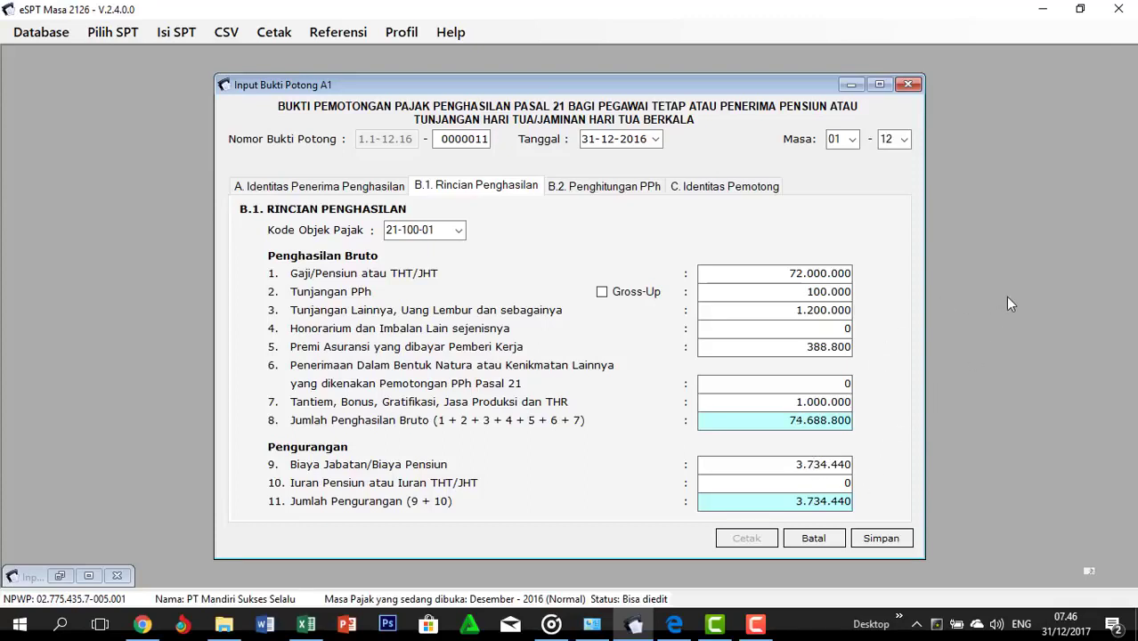
Copy the Iuran Pensiun amount 1.440.000 from column L of the Excel worksheet into Iuran Pensiun atau Iuran THT/JHT in eSPT
key("alt+Tab")
key("Down")
key("Down")
key("Down")
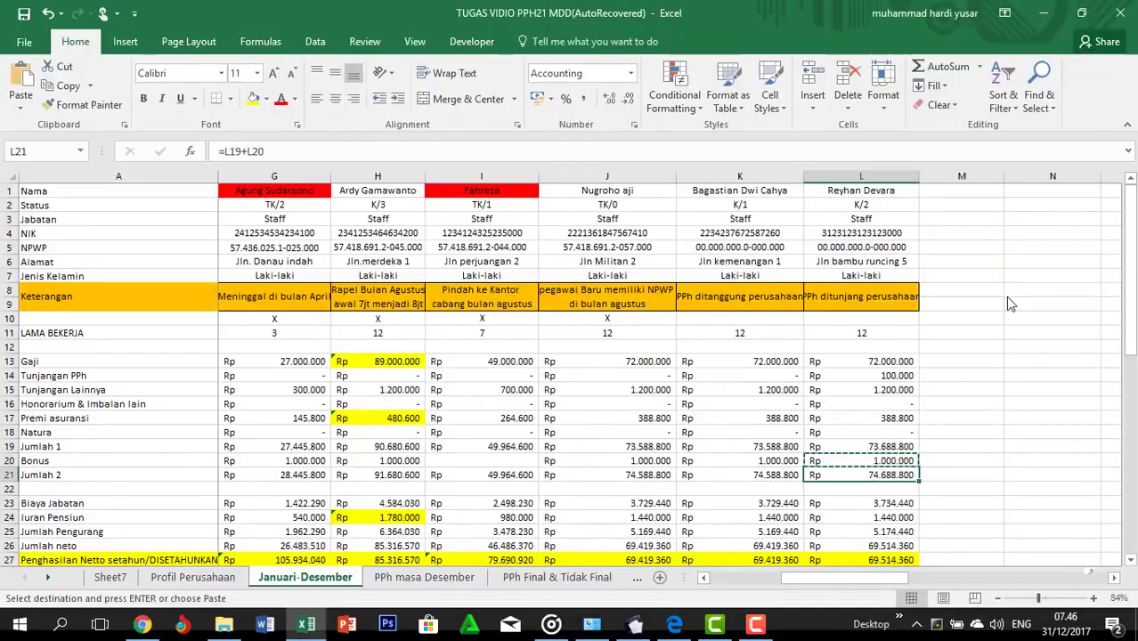
key("Down")
key("ctrl+c")
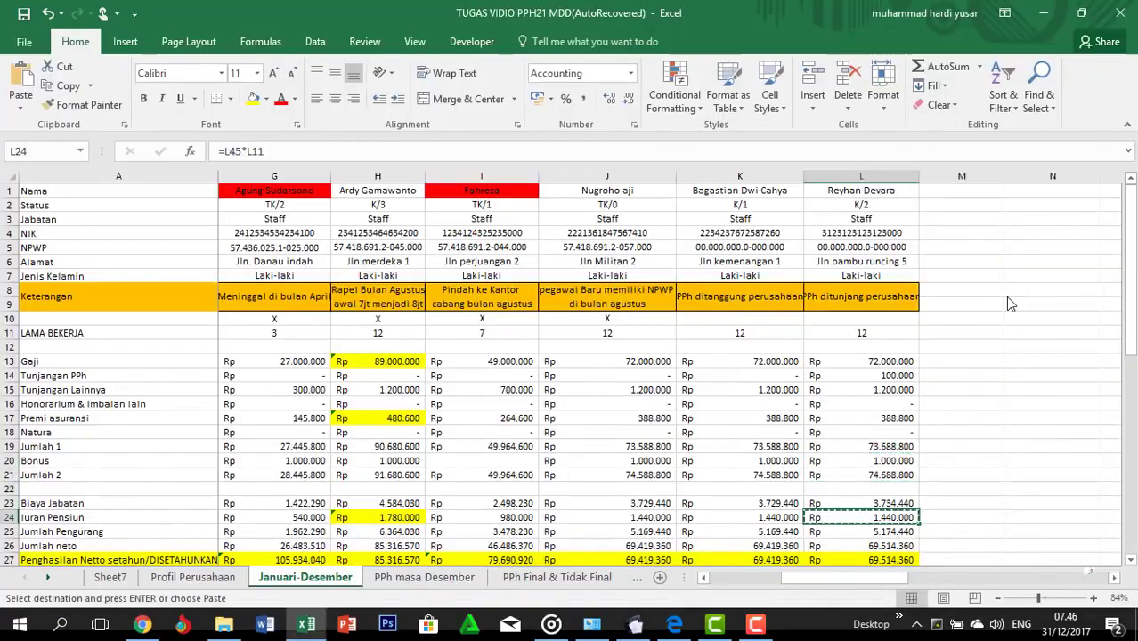
key("alt+Tab")
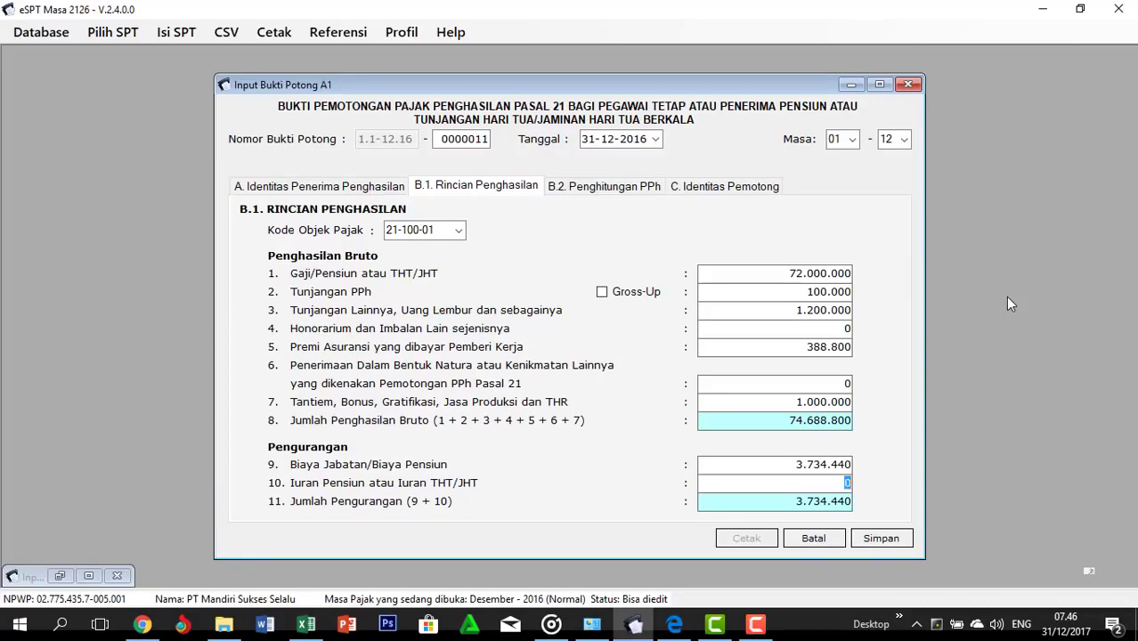
key("ctrl+v")
Compare the B.2 Penghitungan PPh figures in eSPT with the net income and PTKP rows in column L of the Excel worksheet
left_click(605, 186)
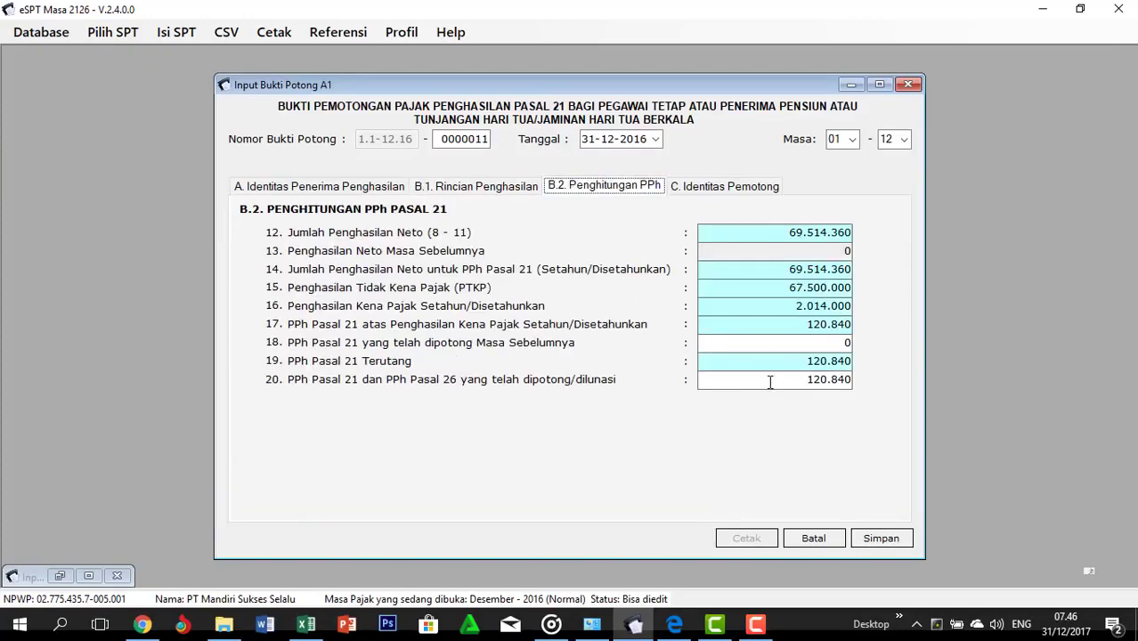
key("alt+Tab")
key("Down")
key("Down")
key("Down")
key("Down")
key("Down")
key("Down")
key("Down")
key("Down")
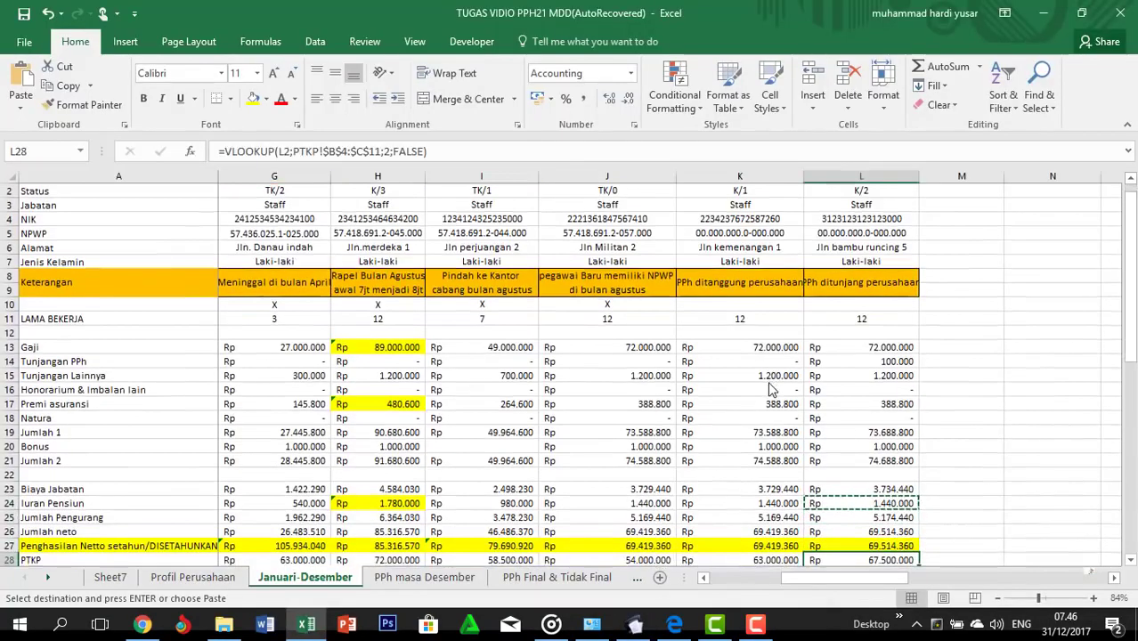
Save the employee's Bukti Potong A1 in eSPT and decline recording a new slip
key("alt+Tab")
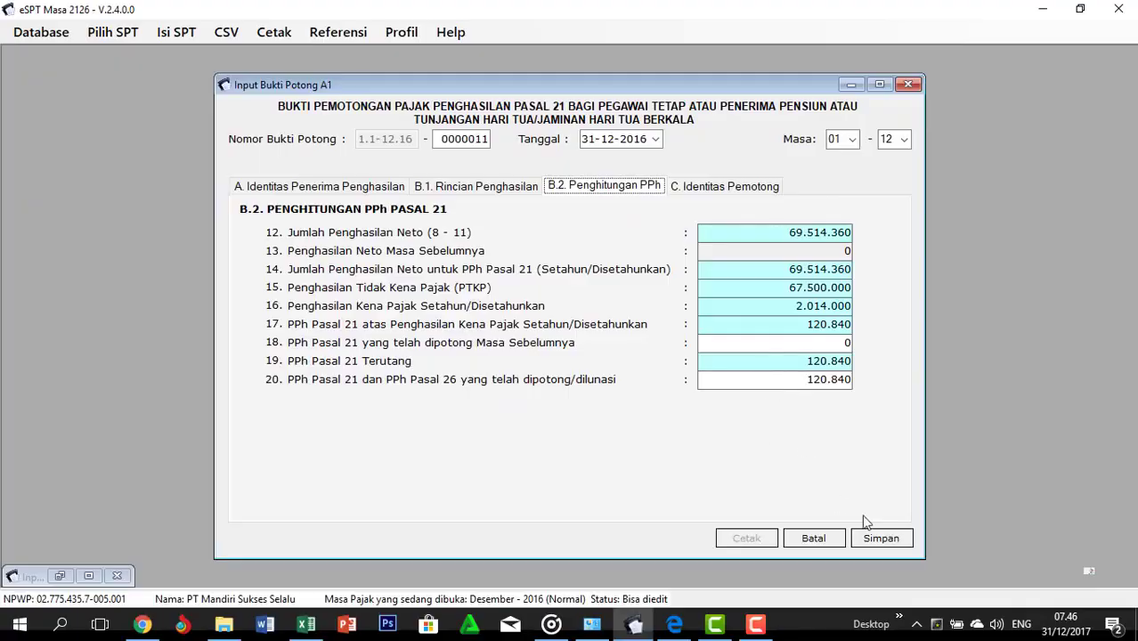
left_click(880, 538)
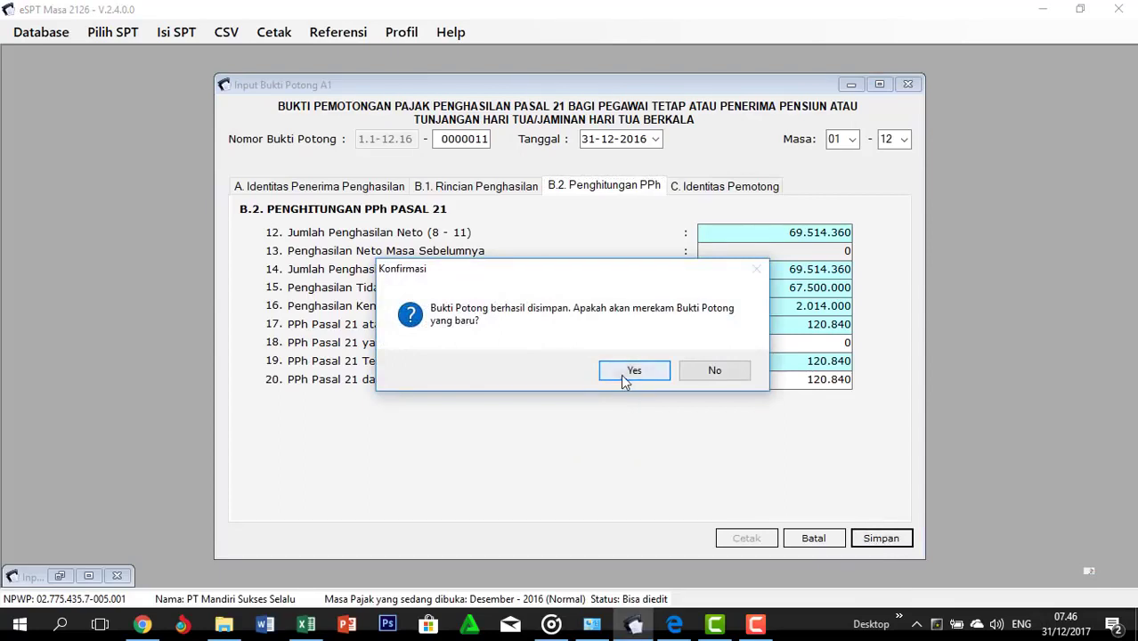
left_click(716, 375)
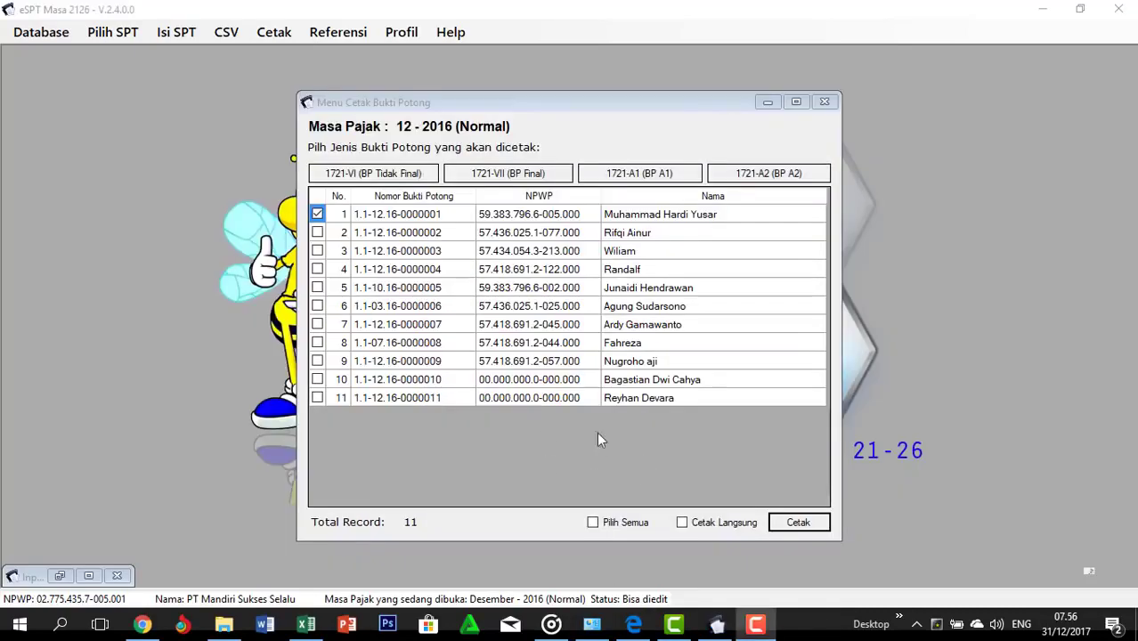
Minimize the open print window, open a new Bukti Potong print window and list the 1721-A1 (BP A1) slips
left_click(767, 104)
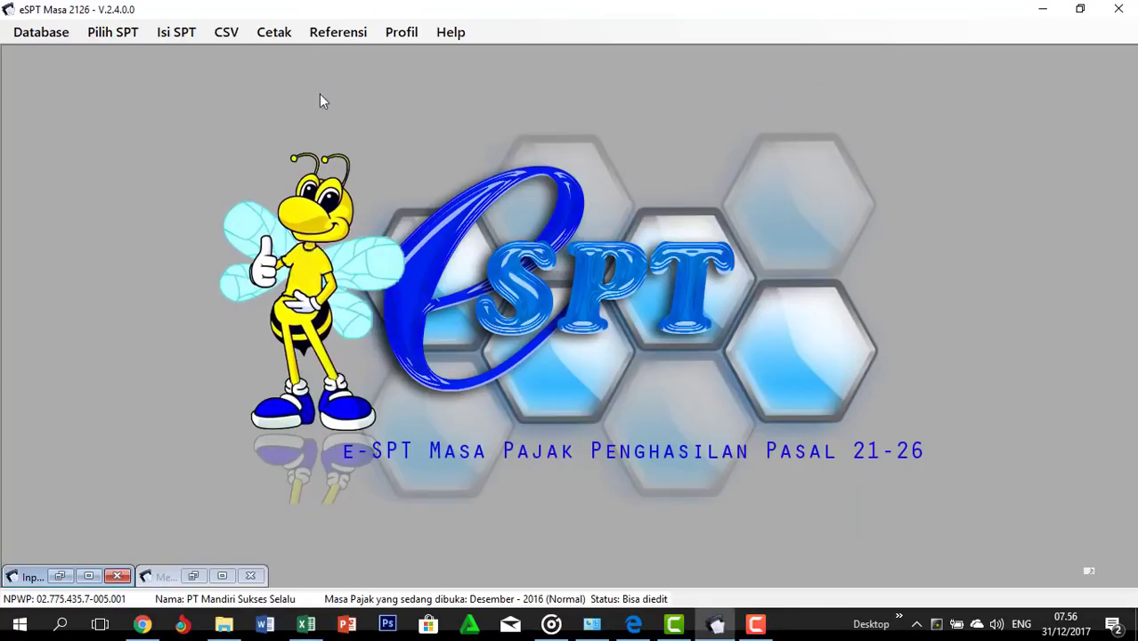
left_click(272, 36)
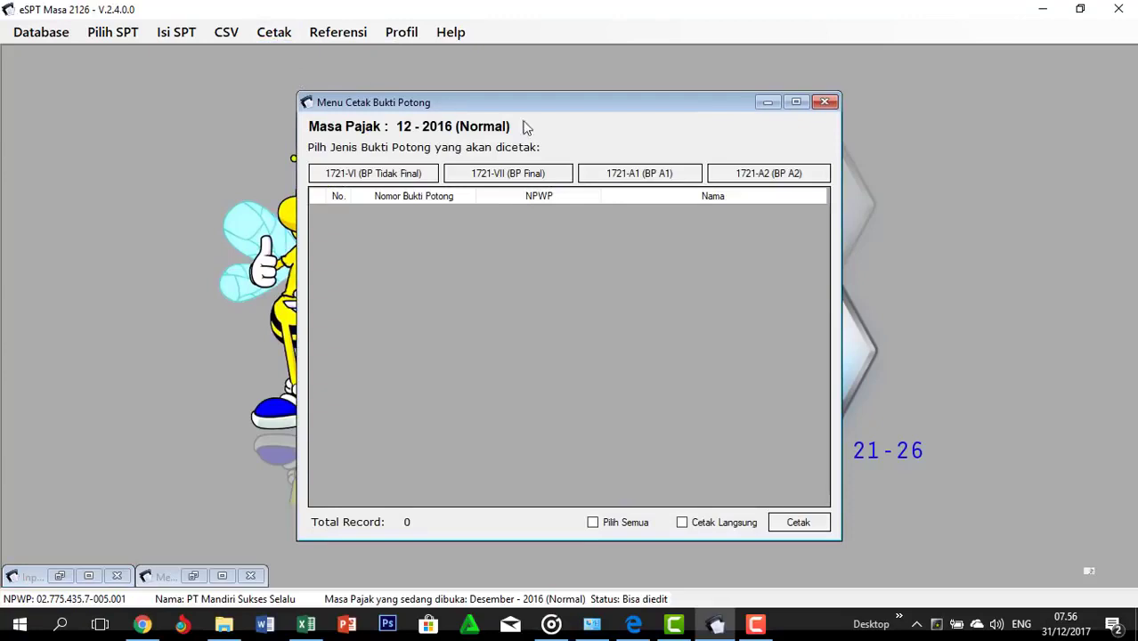
left_click(622, 171)
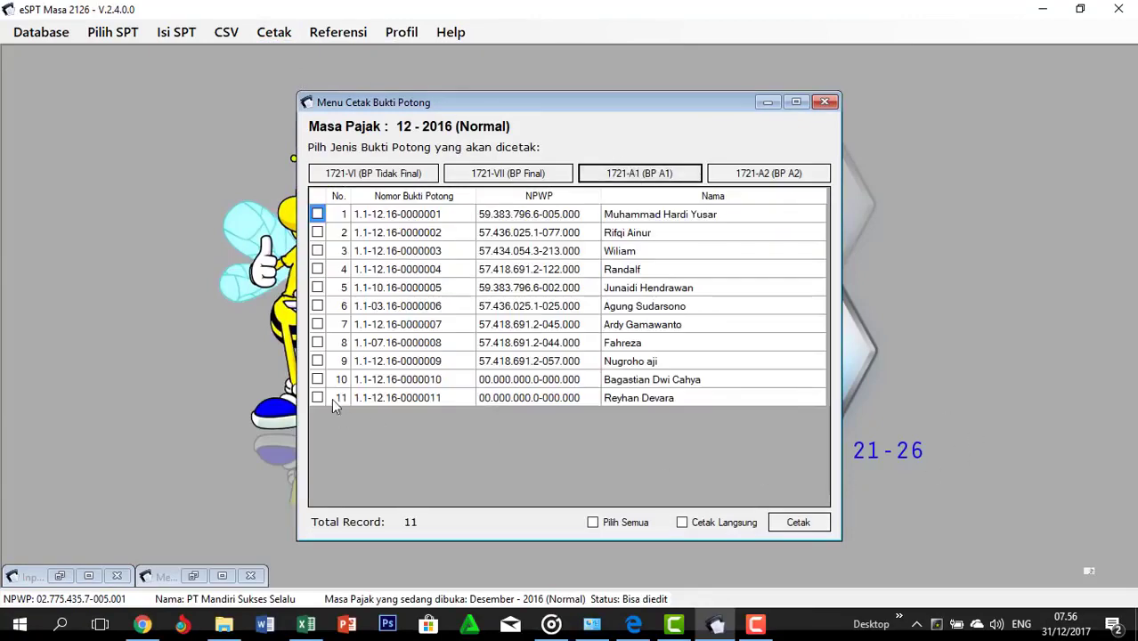
Preview the first employee's 1721-A1 slip from the print list, and close both the report and the slip print window
left_click(317, 215)
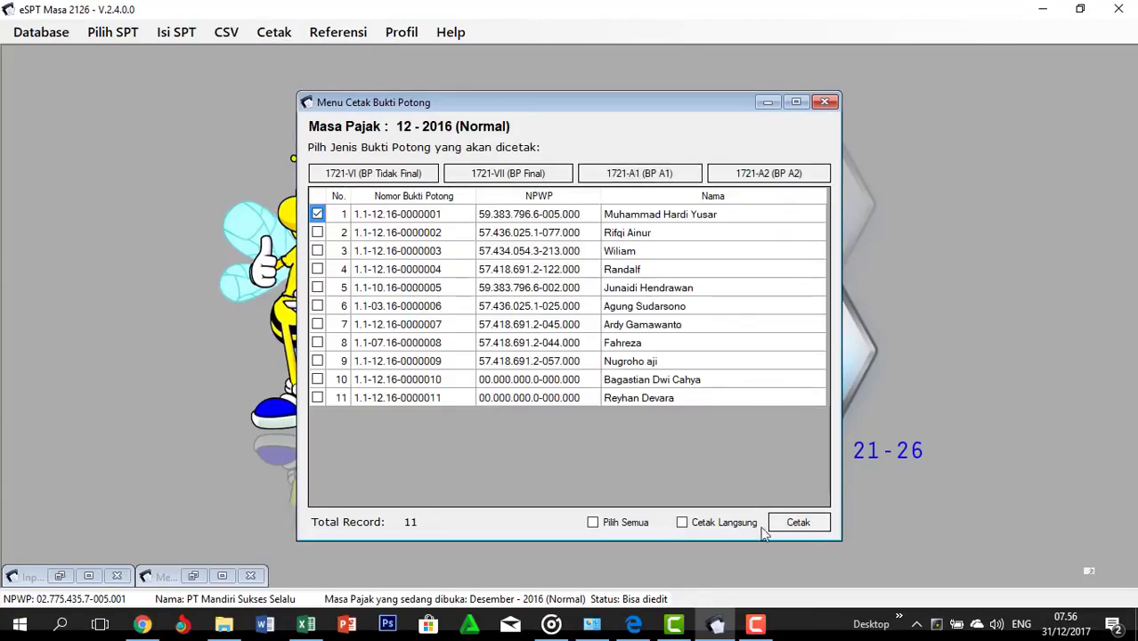
left_click(801, 525)
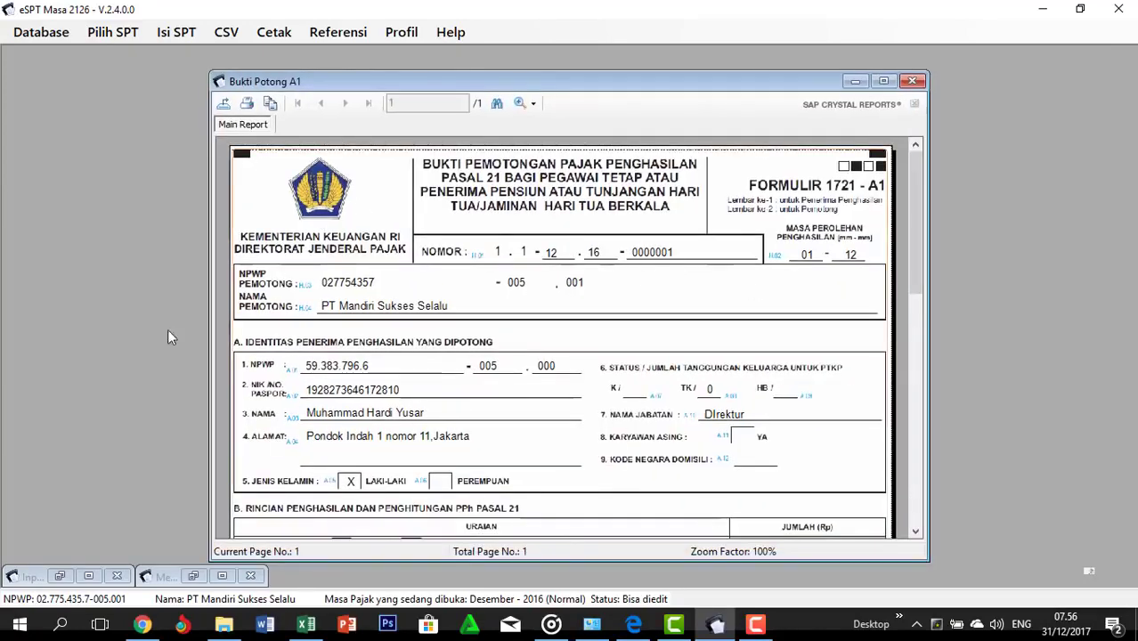
left_click(912, 82)
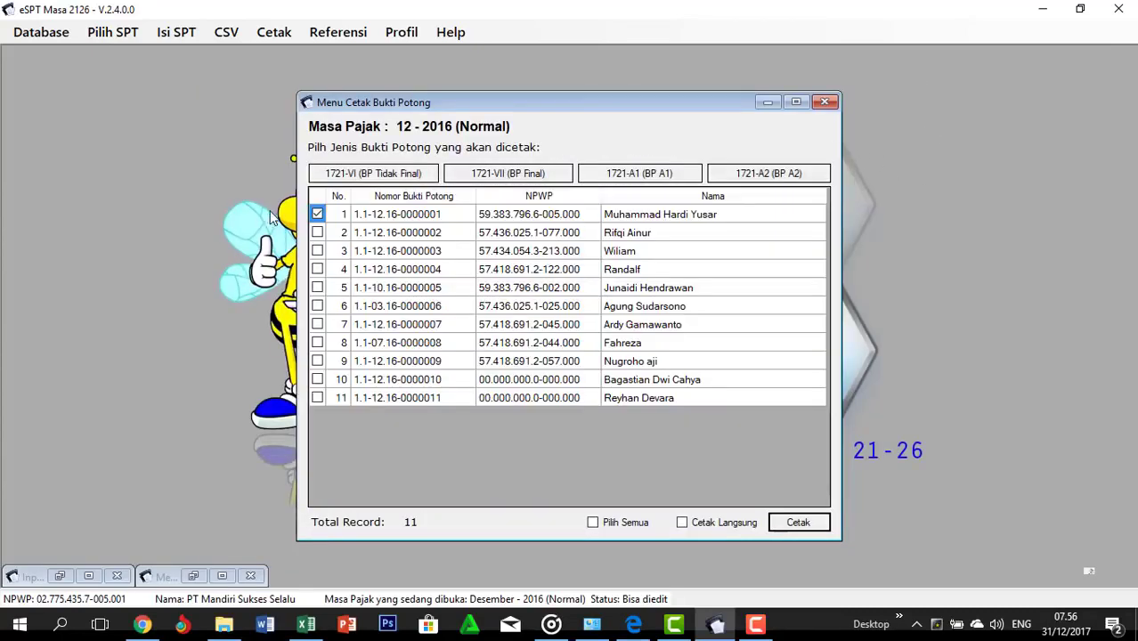
left_click(827, 105)
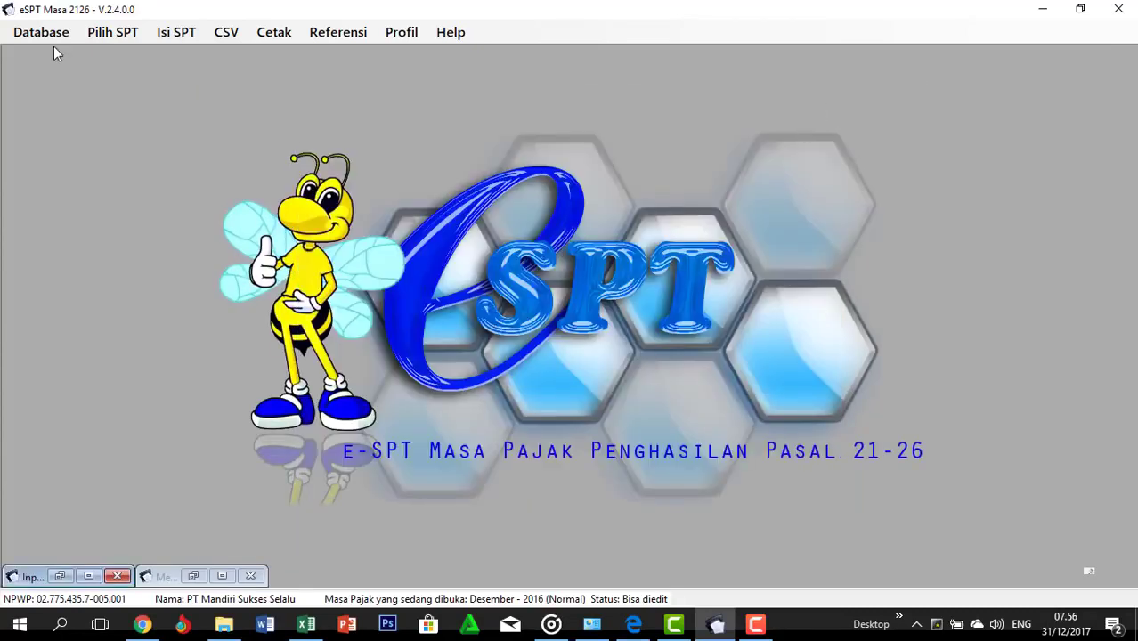
Open the list of non-final withholding slips, Daftar Bukti Potong Tidak Final (1721-II)
left_click(176, 32)
mouse_move(387, 58)
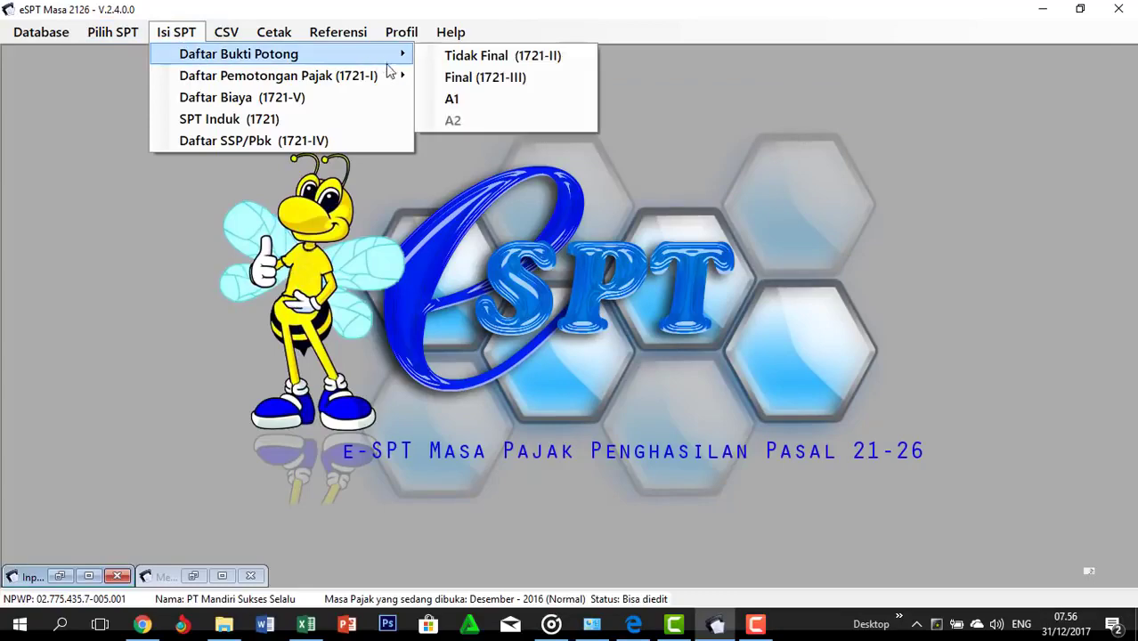
left_click(475, 60)
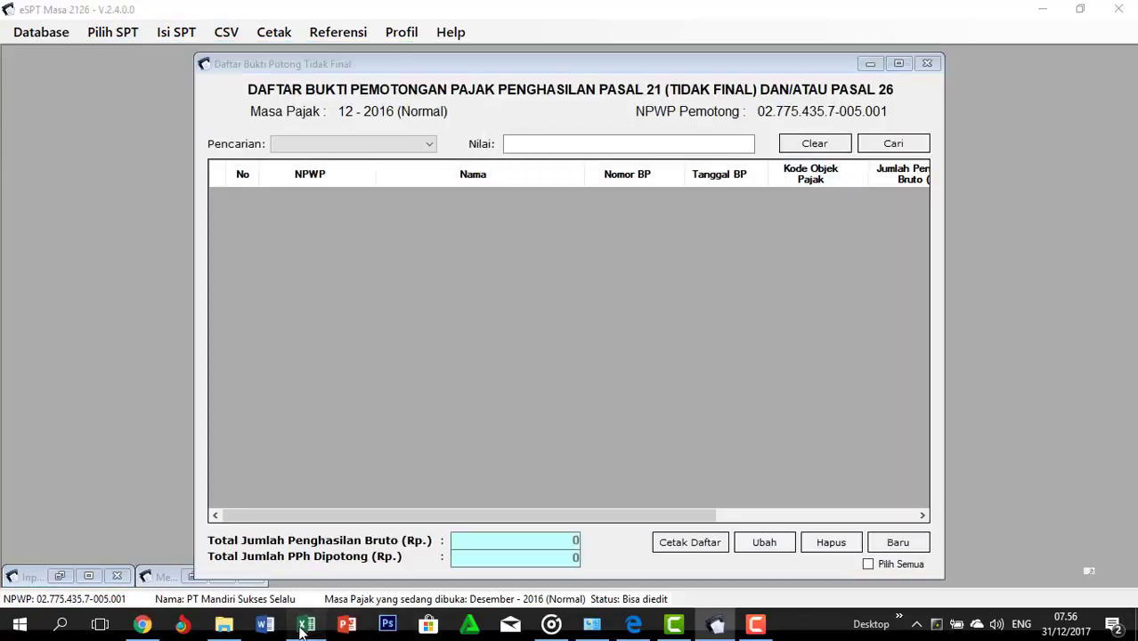
Switch to the Excel workbook and bring up the PPh Final & Tidak Final sheet
left_click(305, 623)
left_click(426, 579)
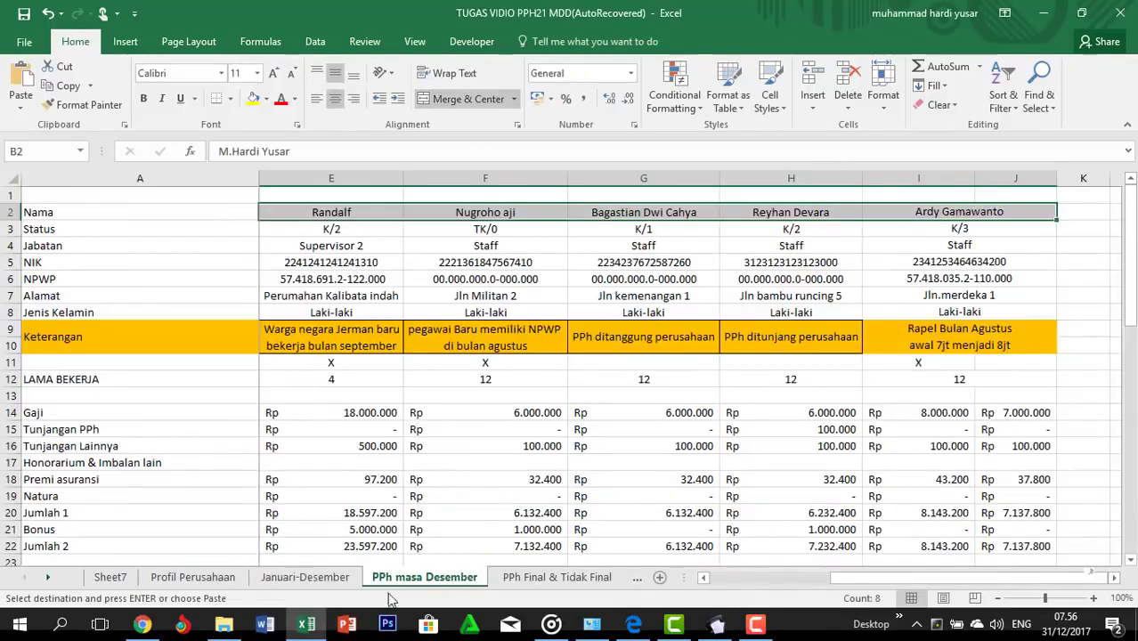
left_click(339, 584)
left_click(375, 585)
left_click(534, 578)
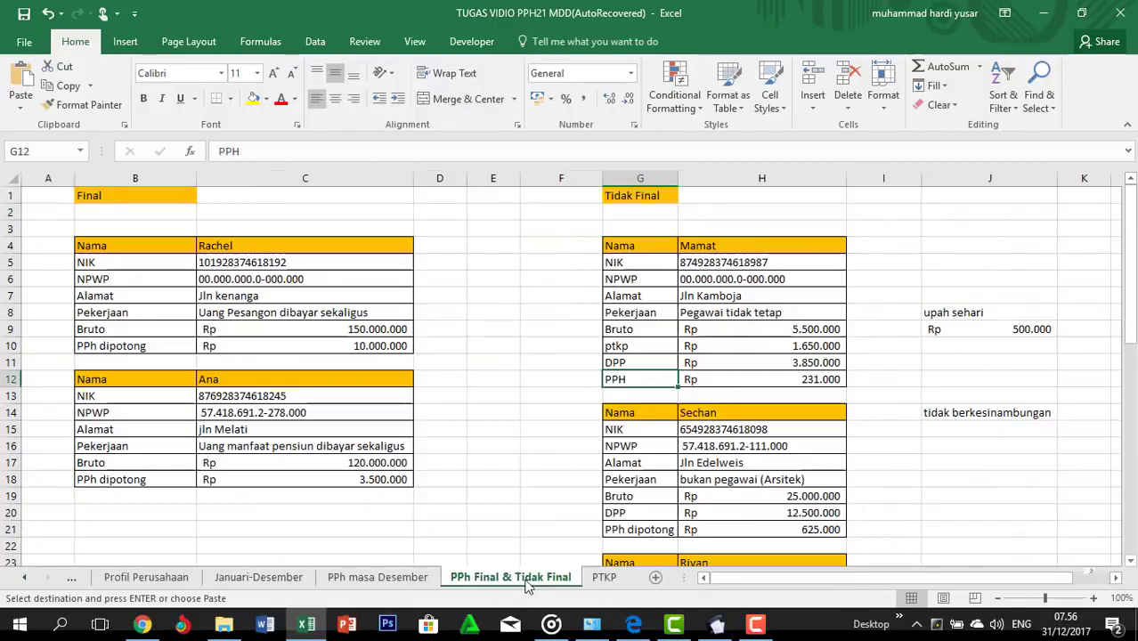
left_click(267, 302)
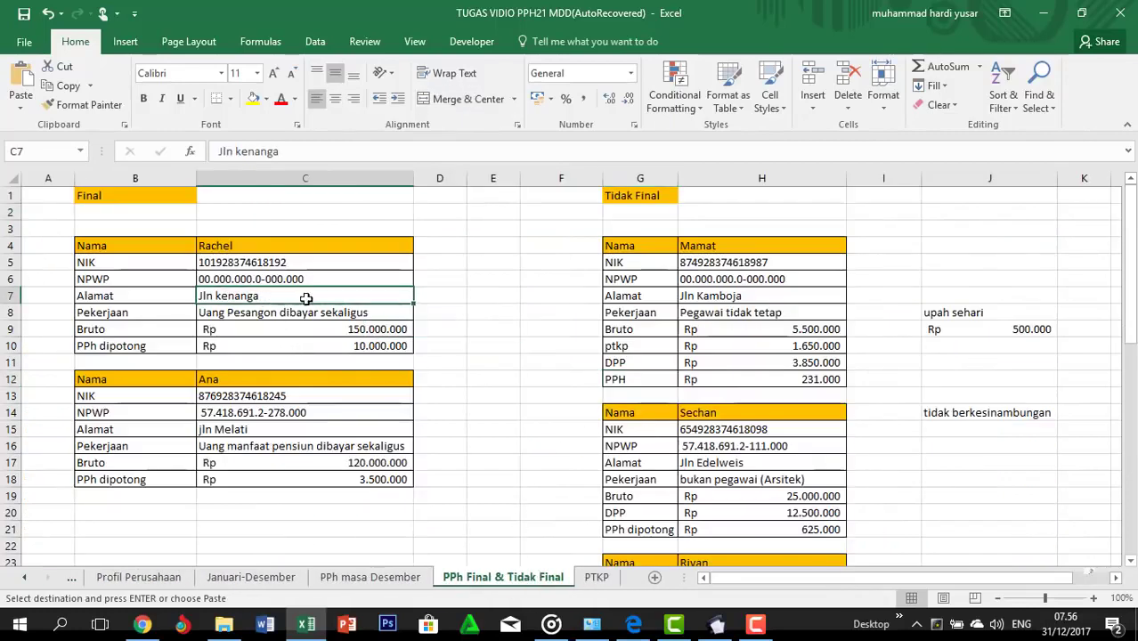
Copy the first Tidak Final recipient's name in Excel and start a new Bukti Potong Tidak Final in eSPT
left_click(724, 247)
key("ctrl+c")
key("alt+Tab")
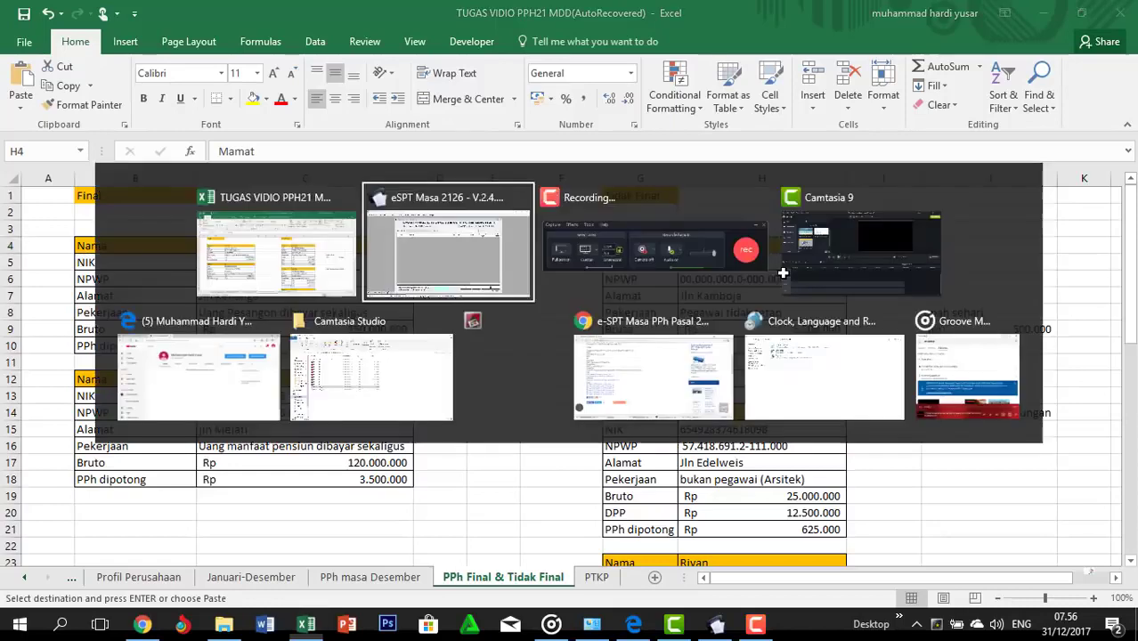
left_click(906, 542)
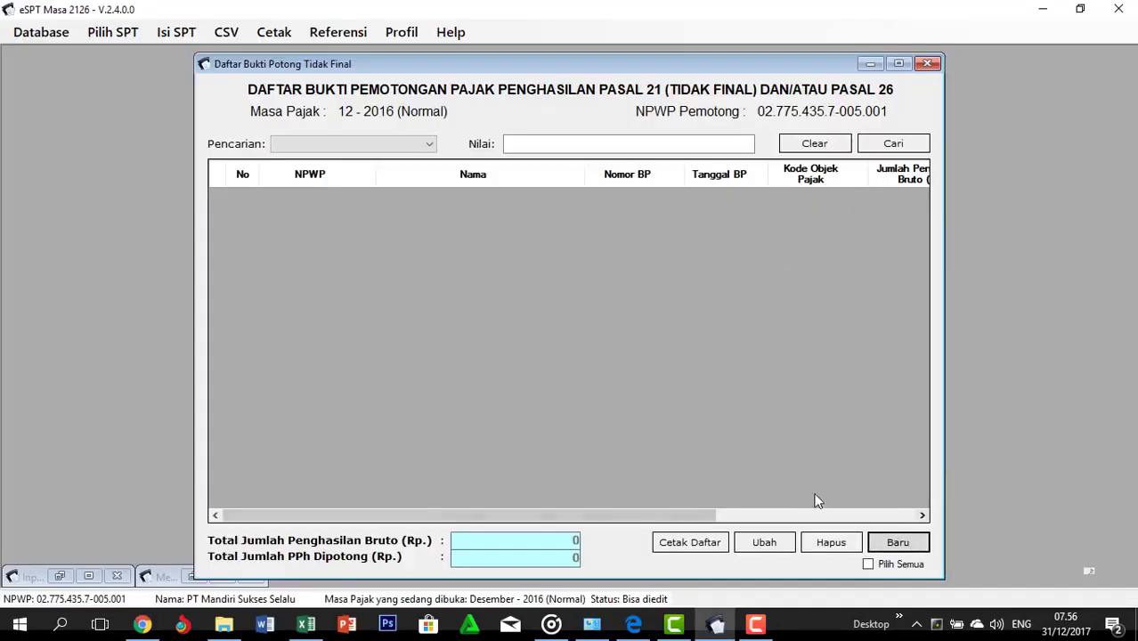
Copy the first Tidak Final recipient's NPWP from cell H6 in Excel into the NPWP field of the new eSPT slip
key("alt+Tab")
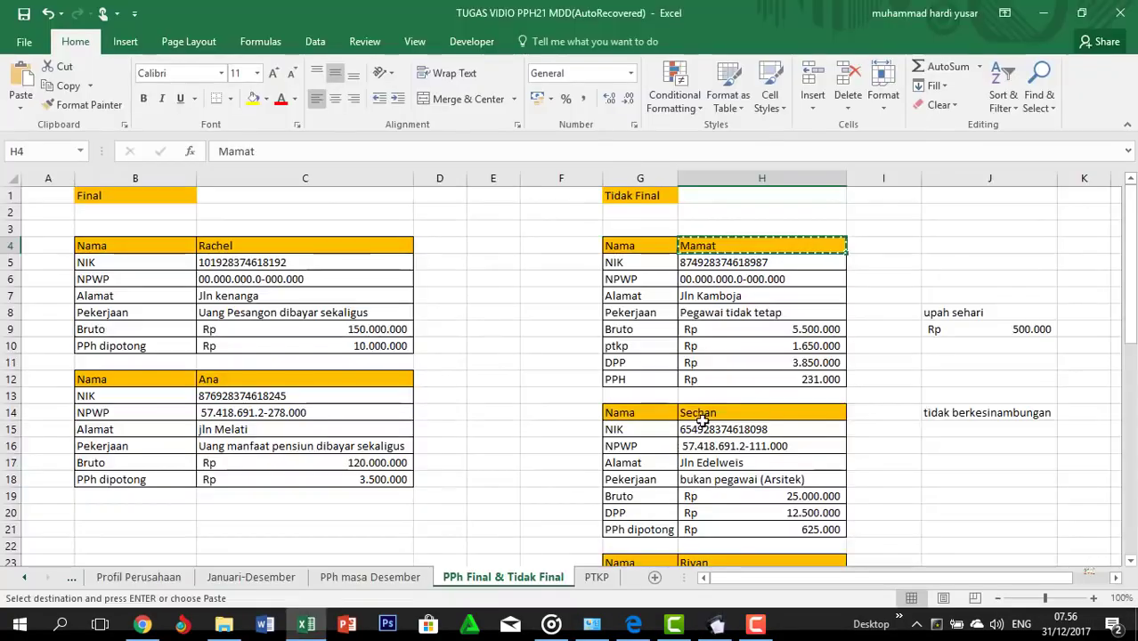
left_click(714, 282)
key("ctrl+c")
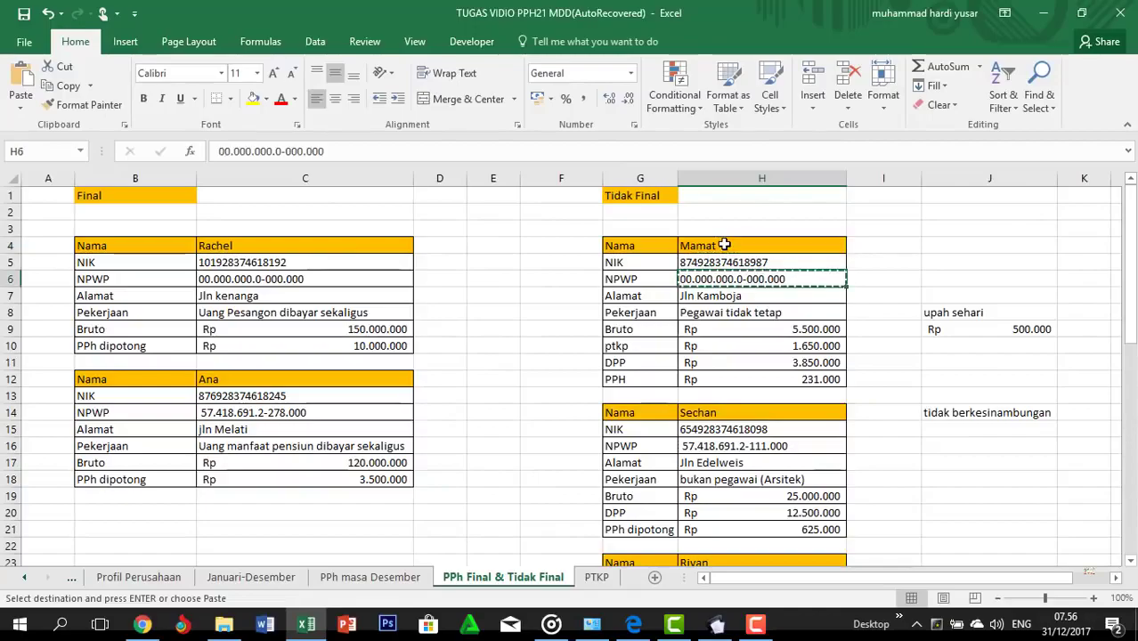
key("alt+Tab")
left_click(380, 187)
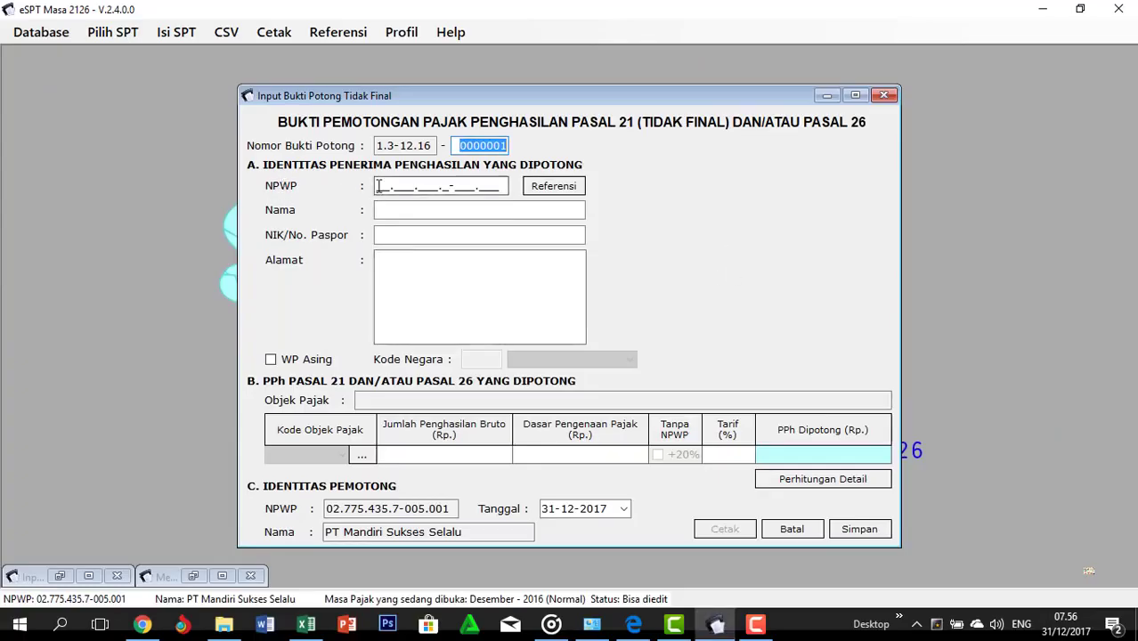
key("ctrl+v")
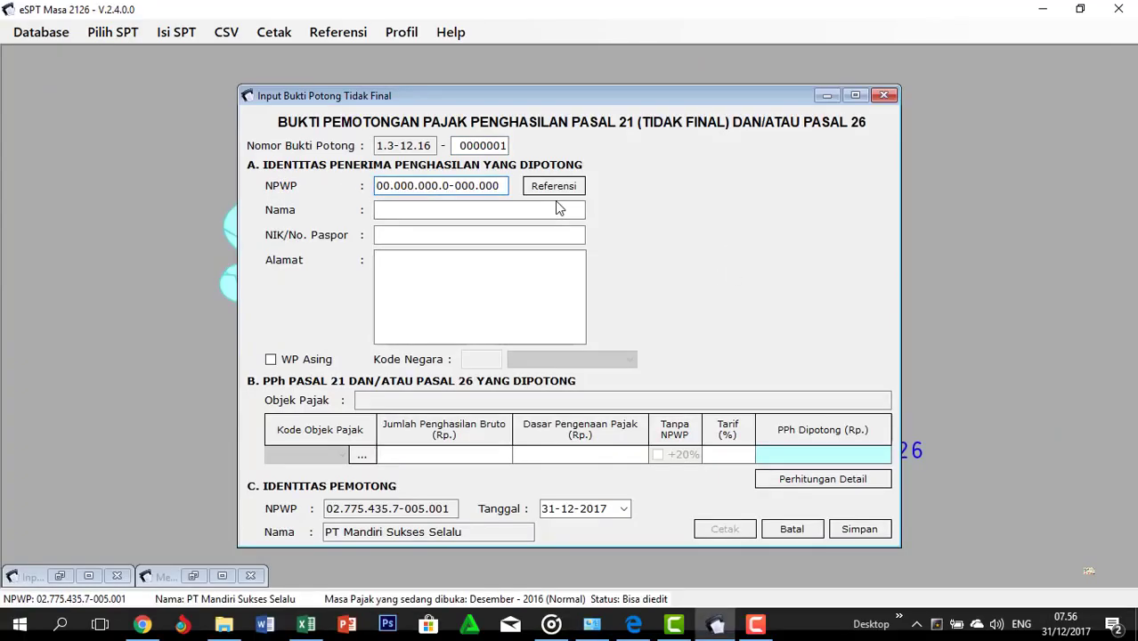
Copy the recipient's name from cell H4 in Excel into the Nama field of the eSPT slip
key("alt+Tab")
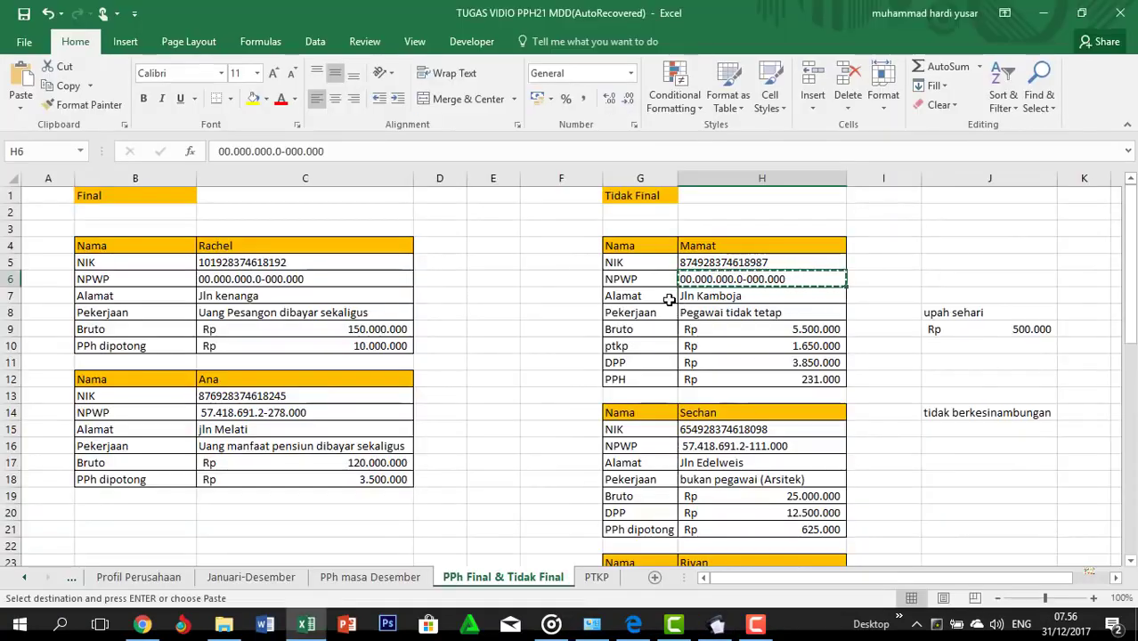
key("alt+Tab")
key("alt+Tab")
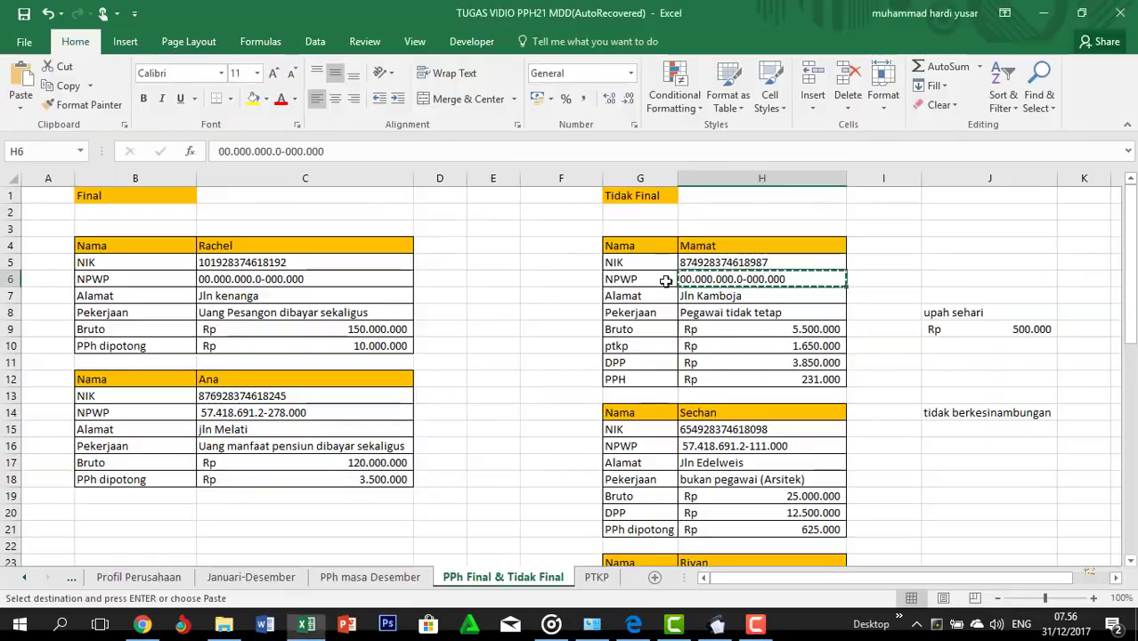
left_click(699, 249)
key("ctrl+c")
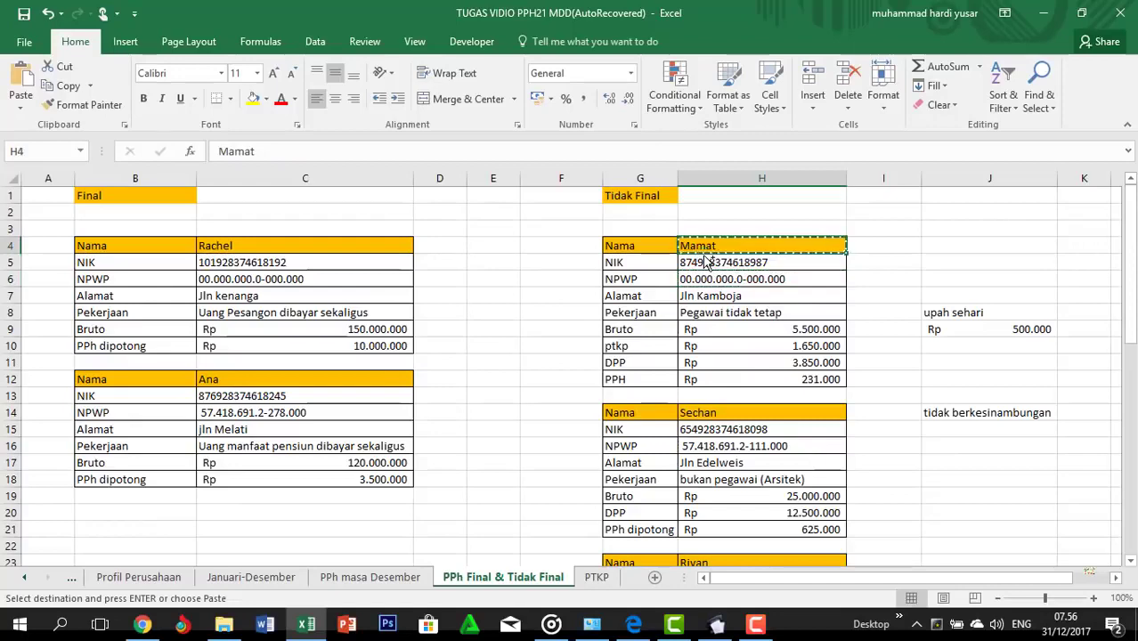
key("alt+Tab")
left_click(475, 209)
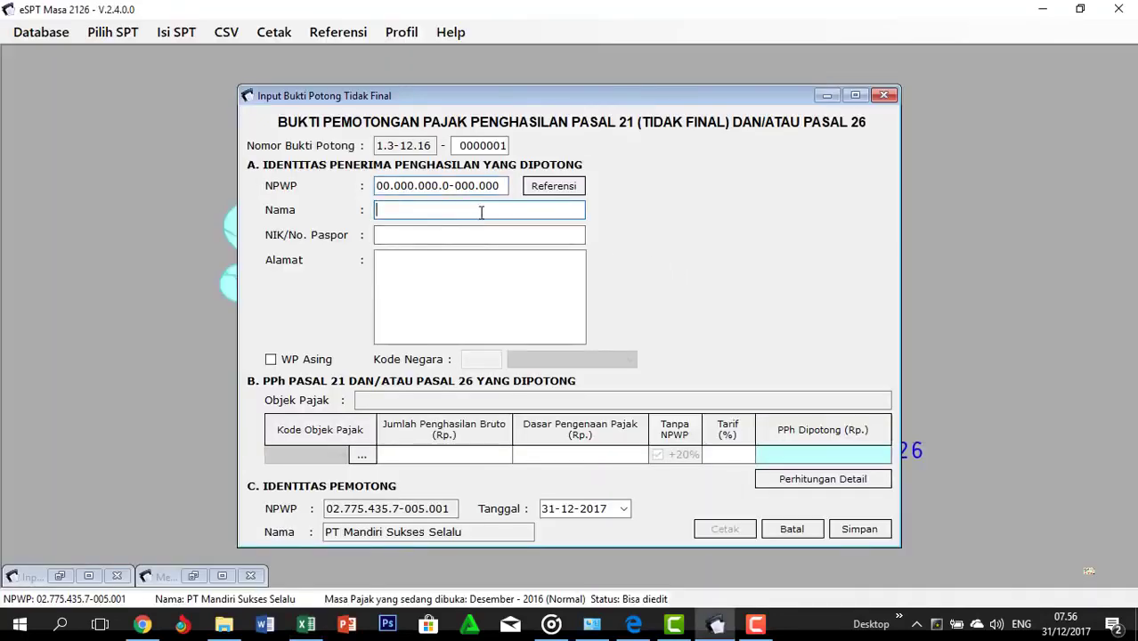
key("ctrl+v")
Copy the recipient's NIK from cell H5 in Excel into NIK/No. Paspor of the eSPT slip
key("alt+Tab")
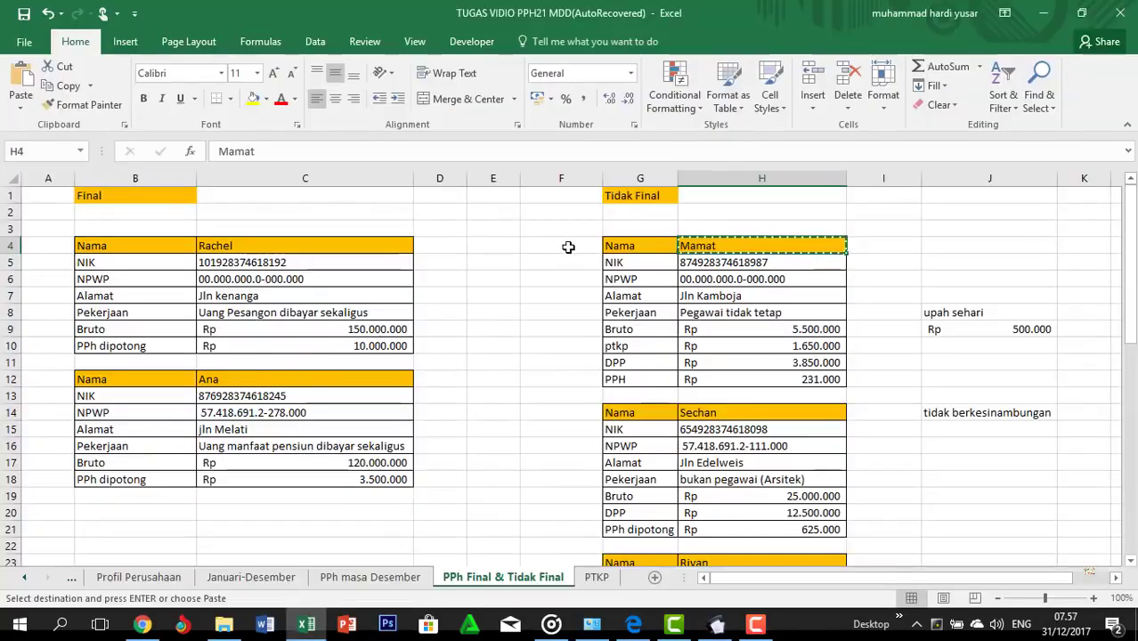
left_click(717, 260)
key("ctrl+c")
key("alt+Tab")
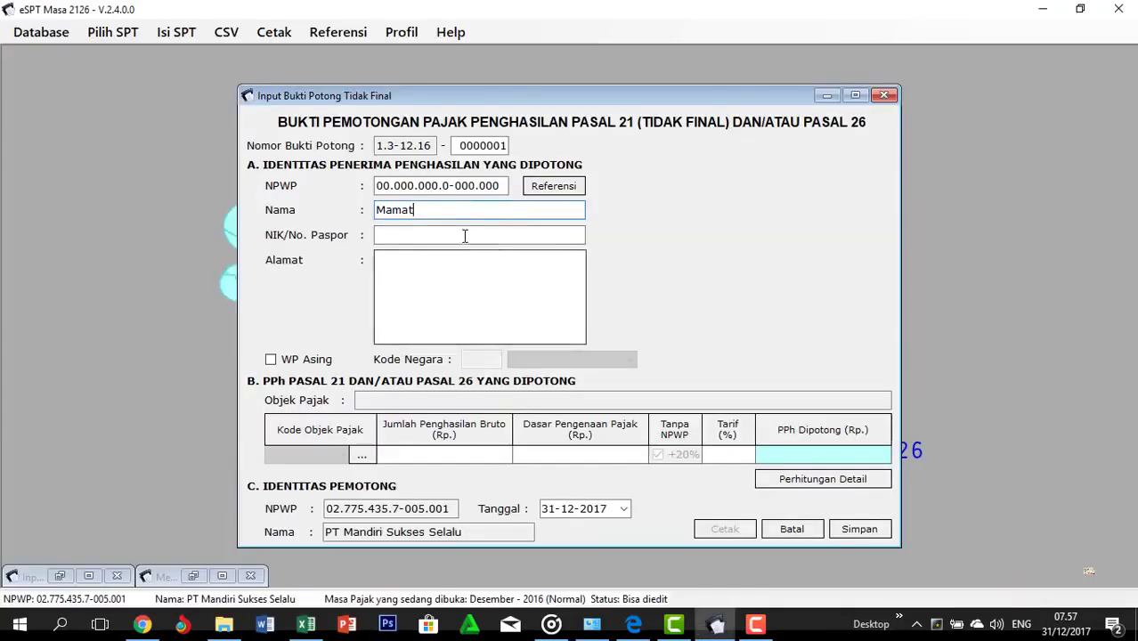
left_click(470, 234)
key("ctrl+v")
Copy the recipient's address from cell H7 in Excel into the Alamat field of the eSPT slip
key("alt+Tab")
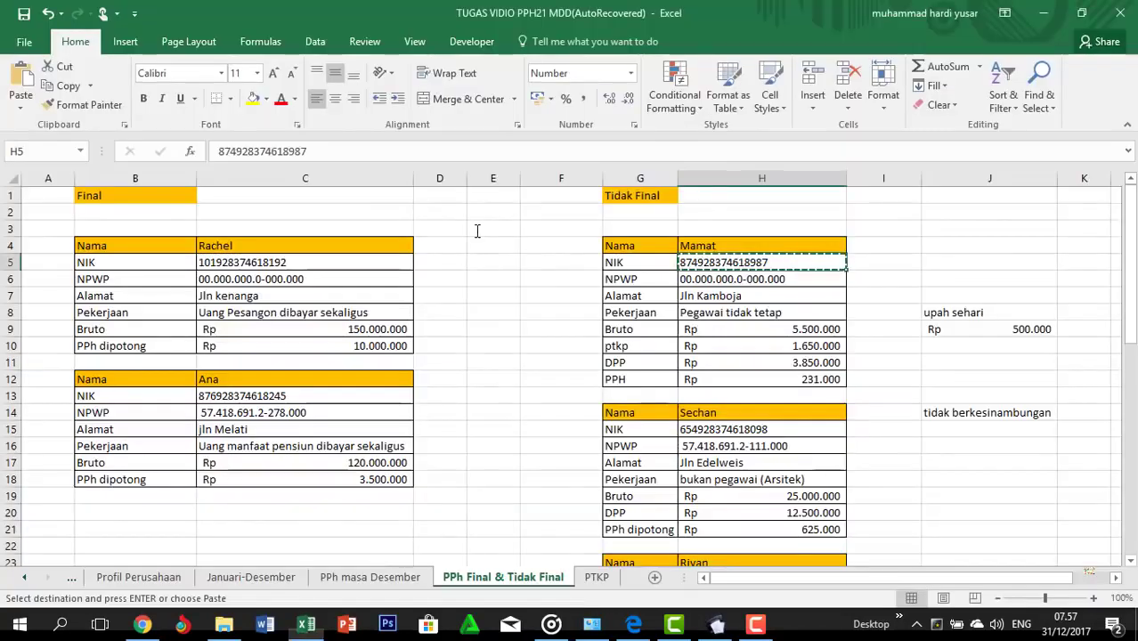
left_click(719, 296)
key("ctrl+c")
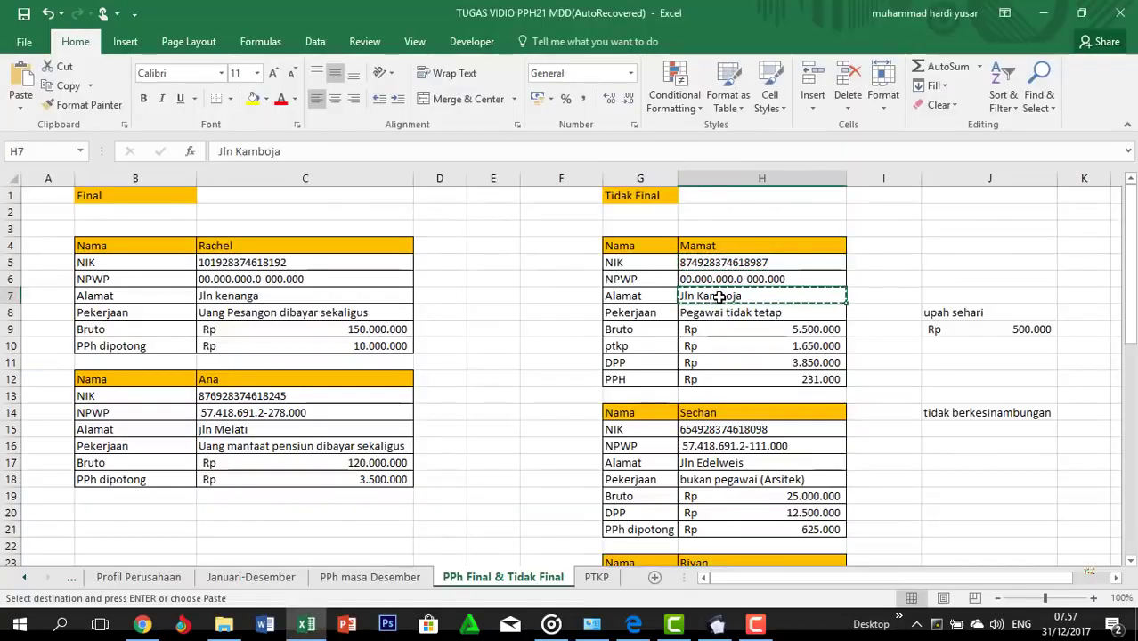
key("alt+Tab")
left_click(451, 262)
key("ctrl+v")
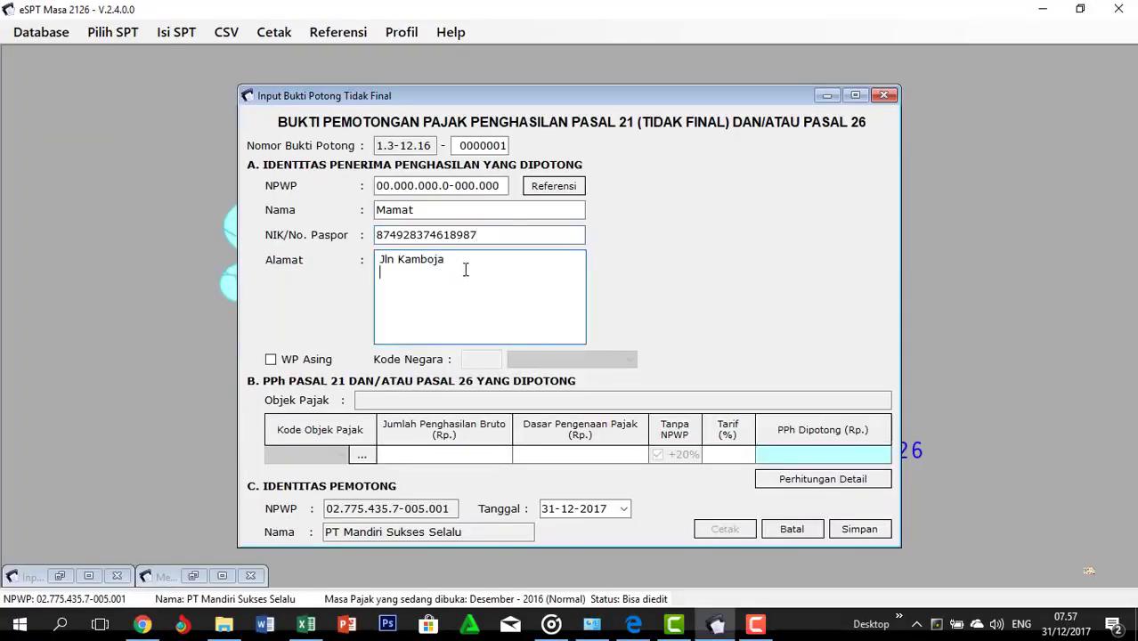
Set the slip's tax object code to 21-100-03, Upah Pegawai Tidak Tetap atau Tenaga Kerja Lepas, and continue to the detailed calculation
key("alt+Tab")
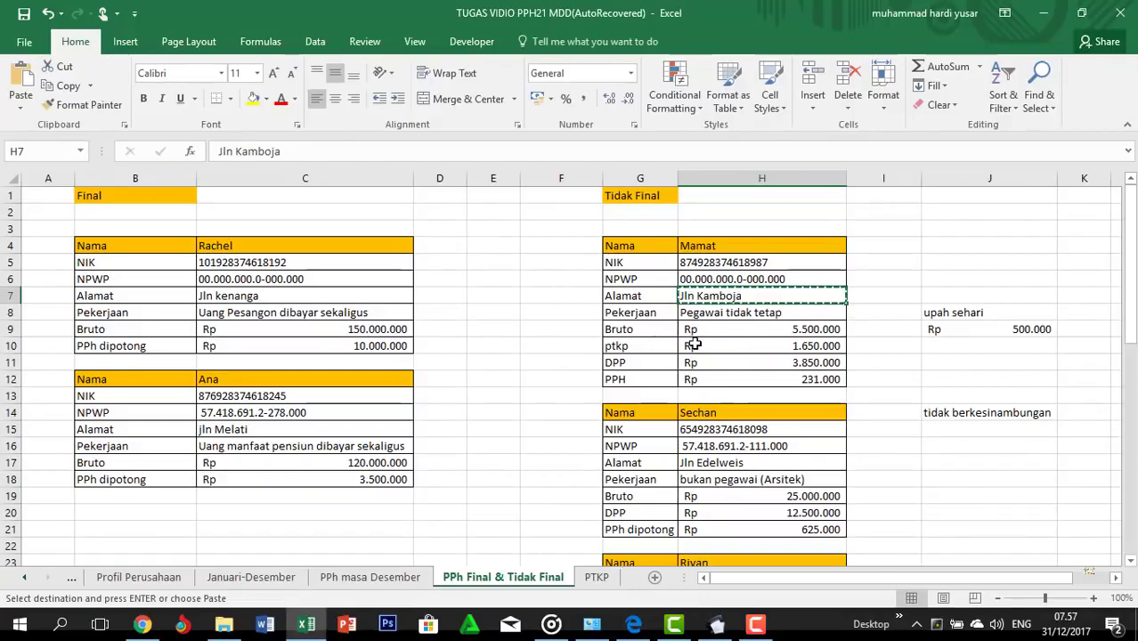
key("alt+Tab")
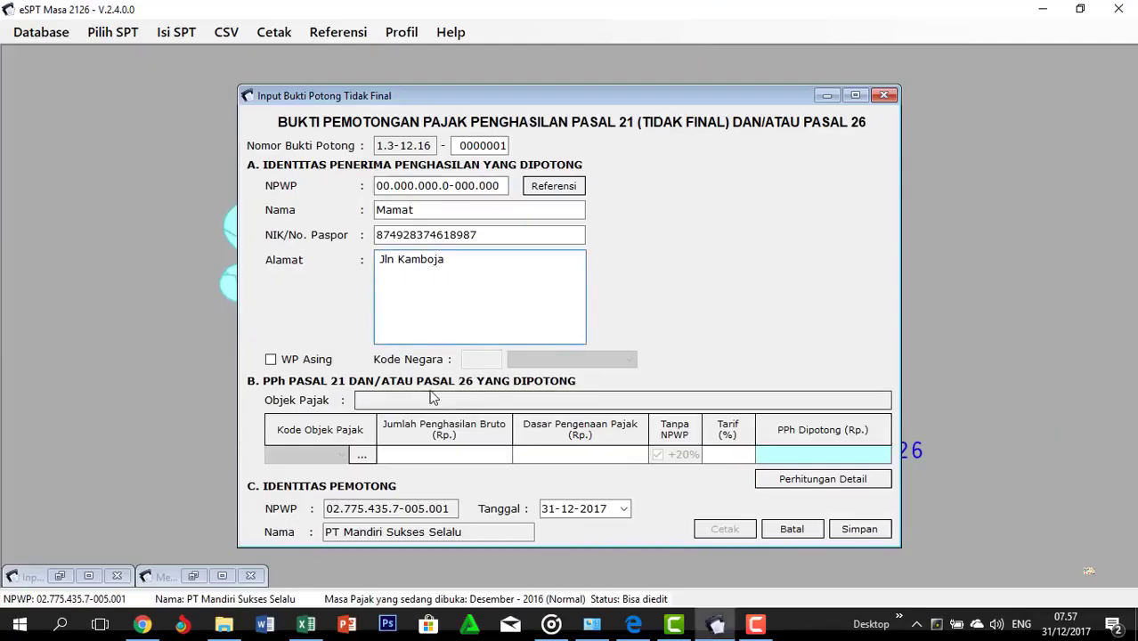
left_click(371, 458)
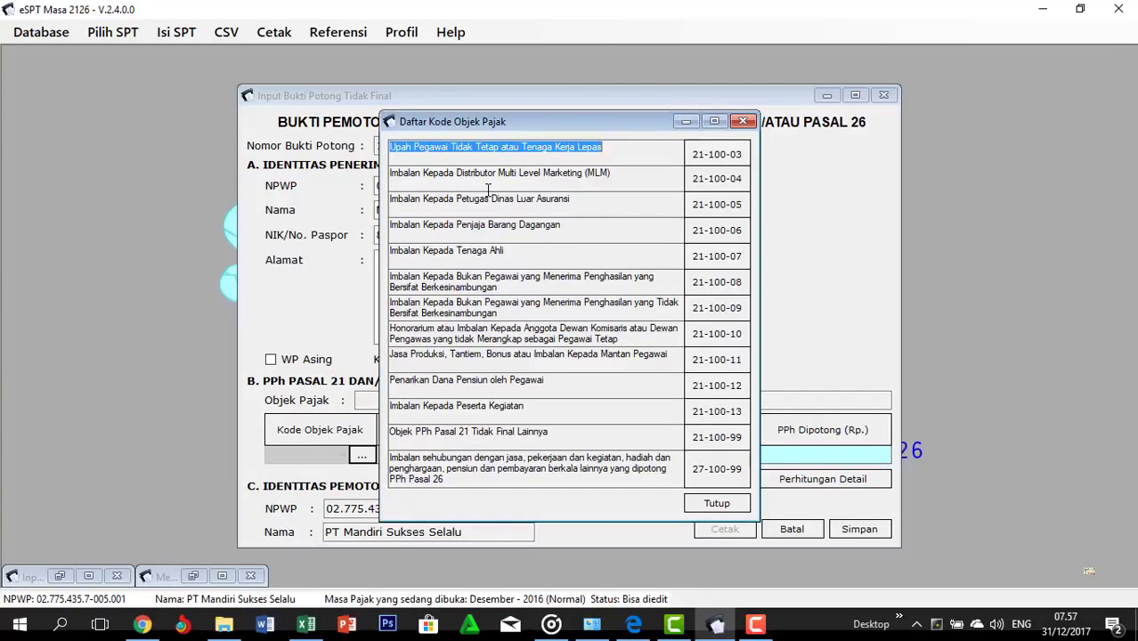
left_click(717, 158)
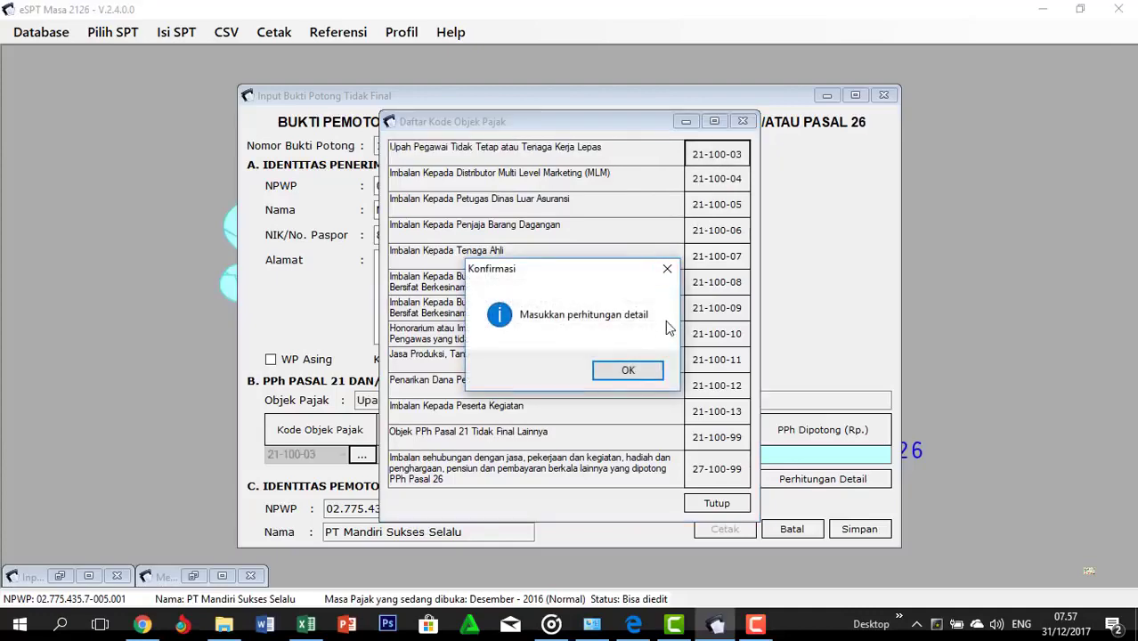
left_click(627, 370)
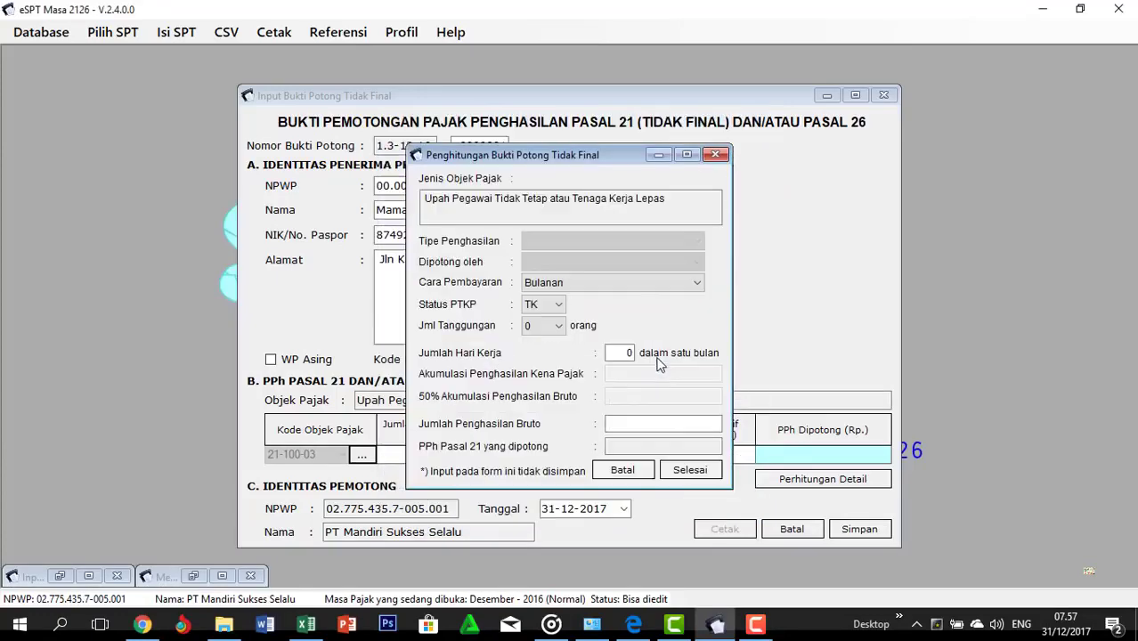
left_click(658, 154)
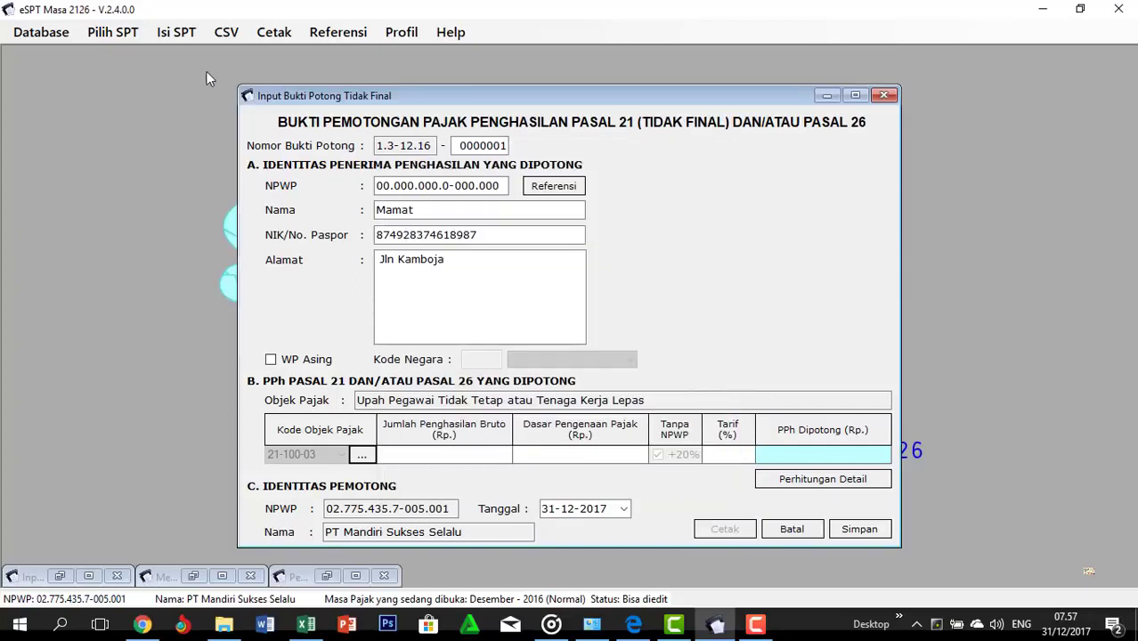
left_click(176, 33)
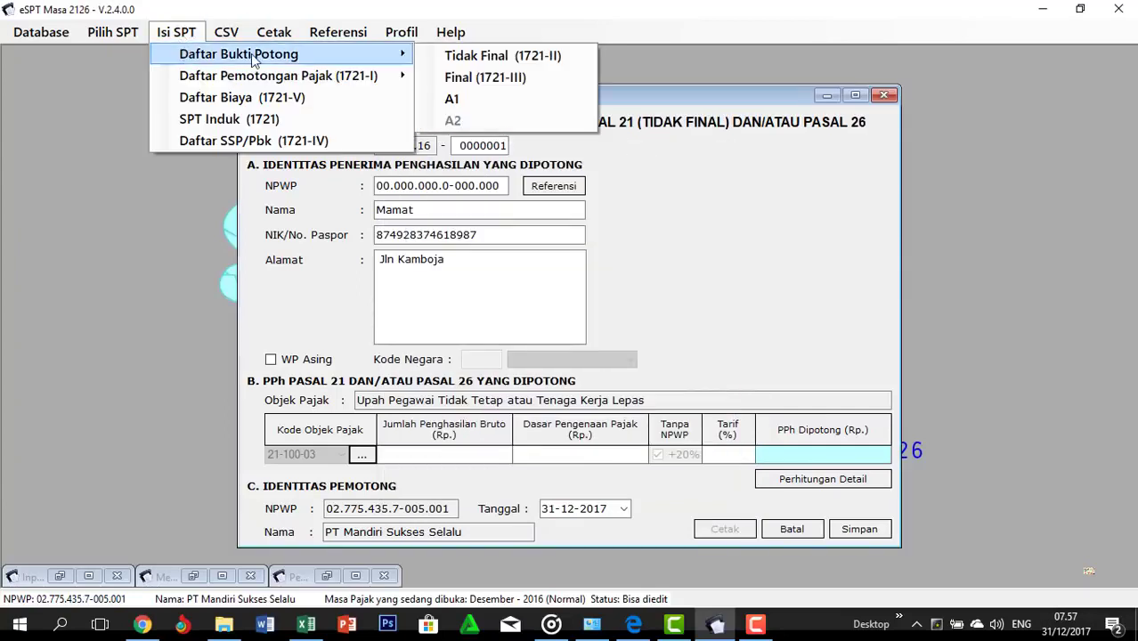
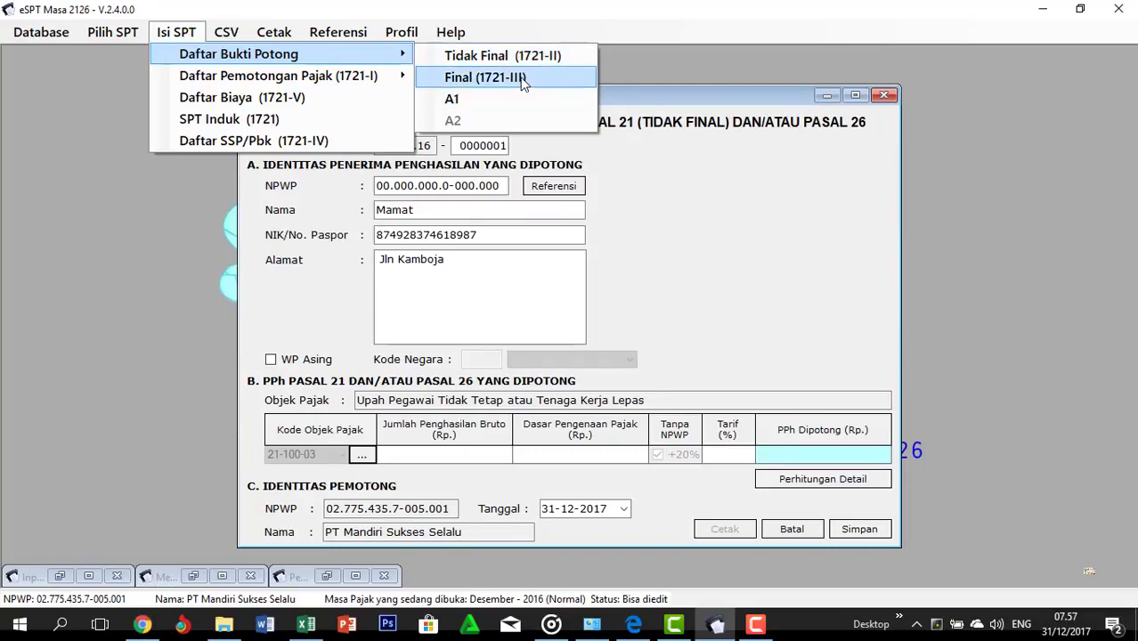
left_click(673, 73)
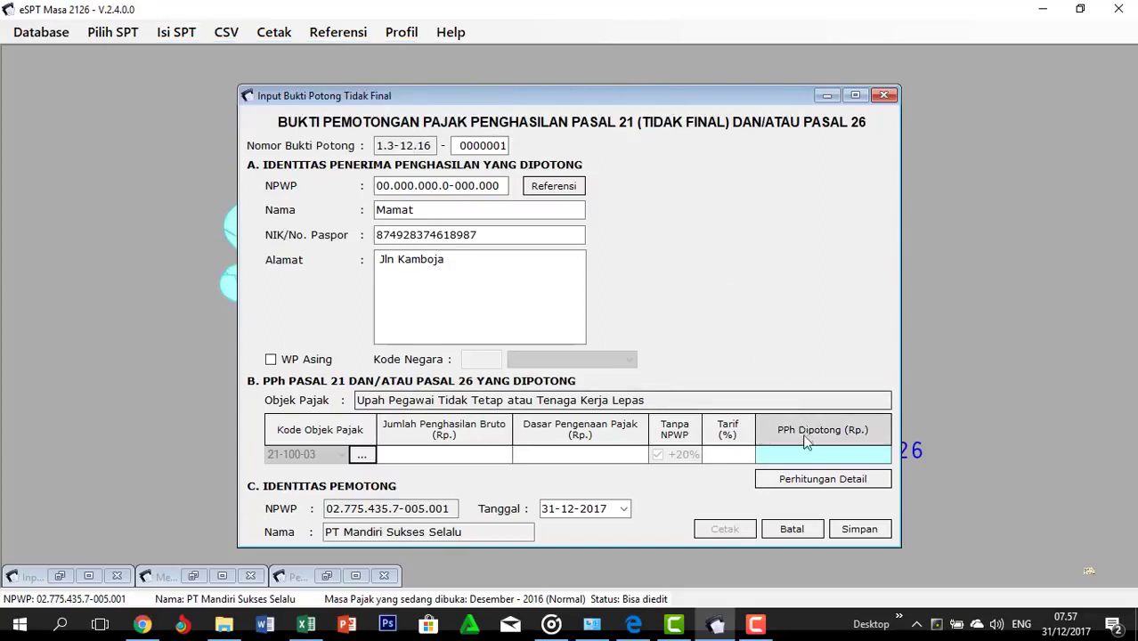
In the detailed calculation, set Cara Pembayaran to Tidak Bulanan, 11 working days and gross income 5500000, and apply it to the slip
left_click(814, 480)
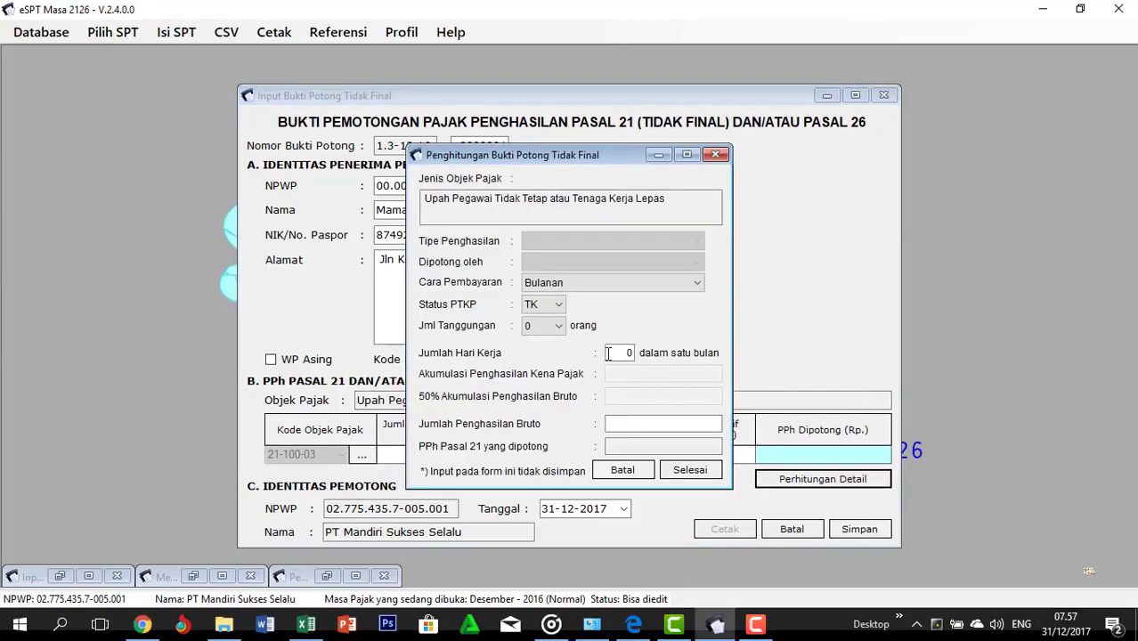
left_click_drag(626, 162, 767, 158)
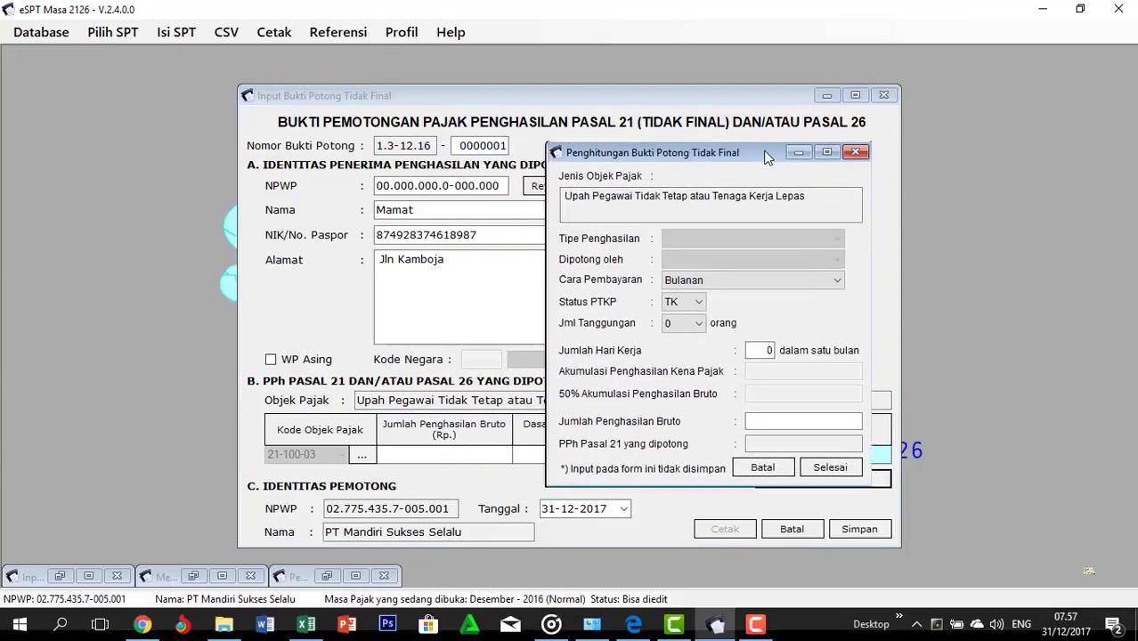
left_click(754, 279)
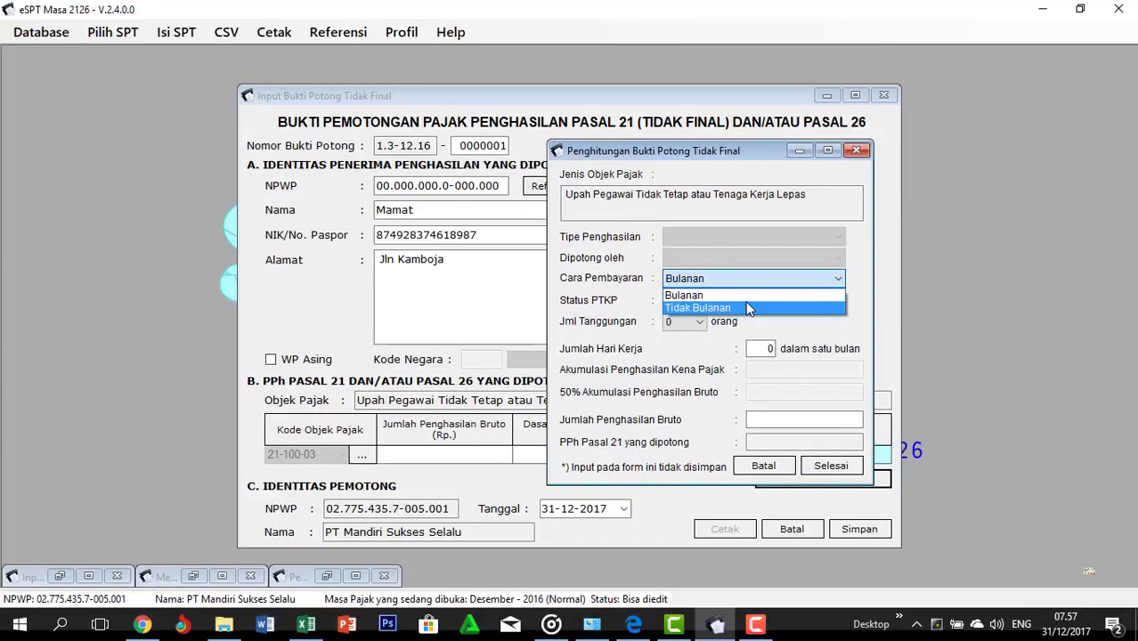
left_click(745, 305)
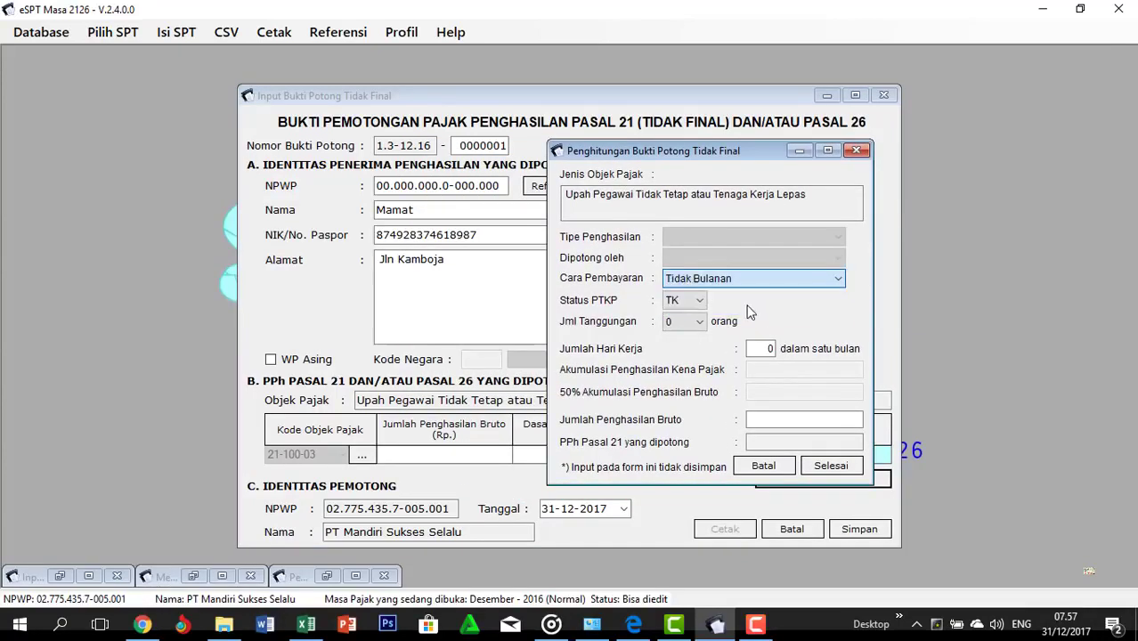
left_click(763, 348)
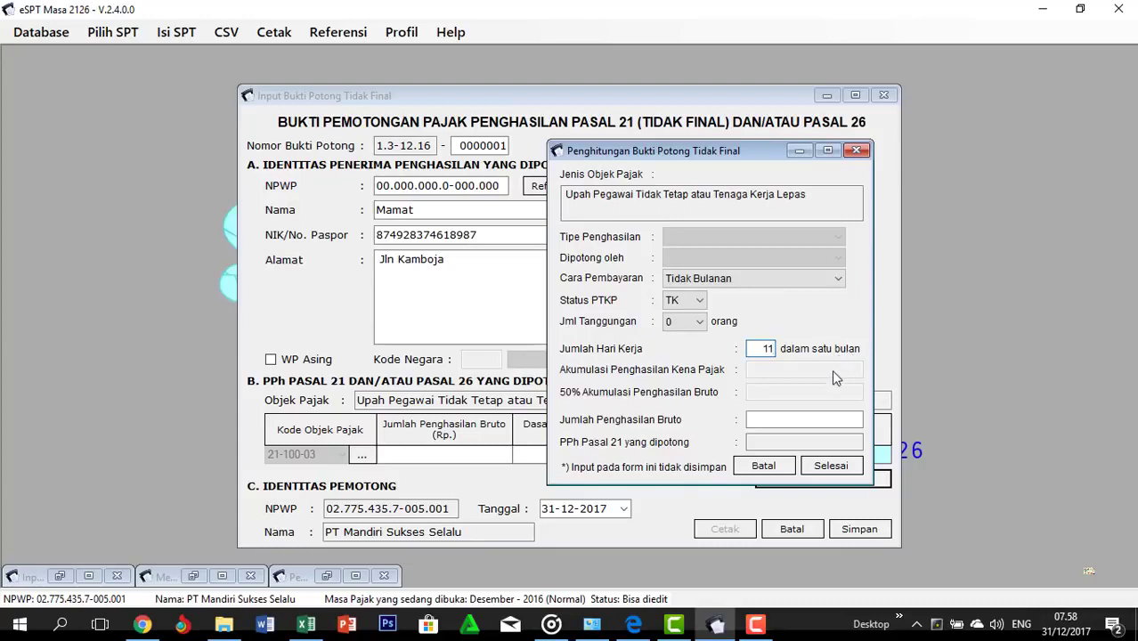
left_click(800, 420)
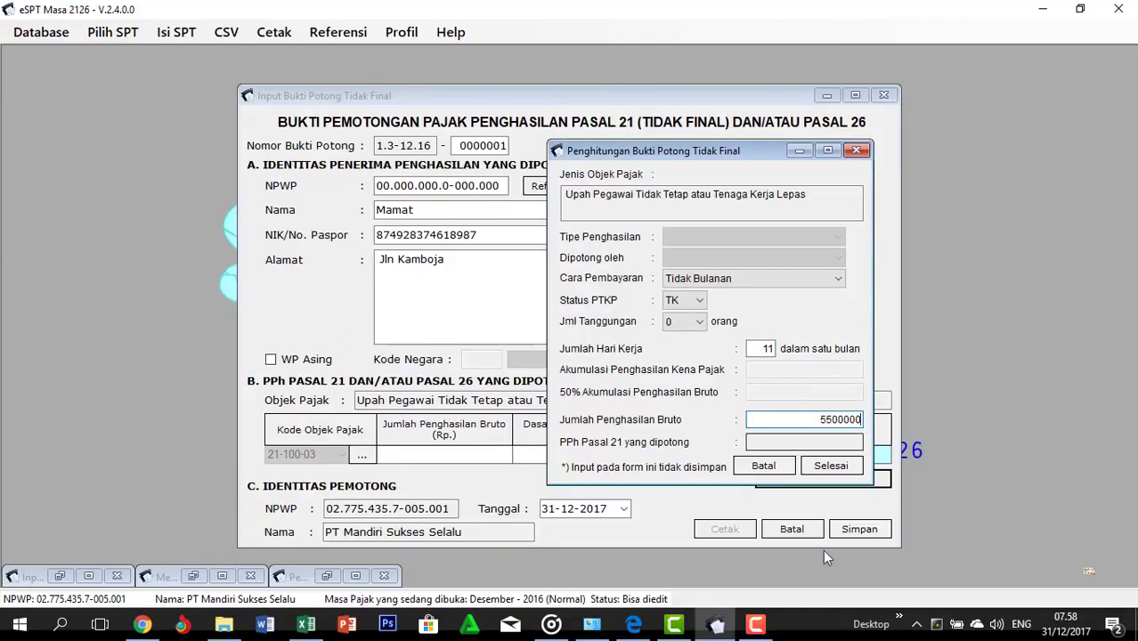
left_click(830, 466)
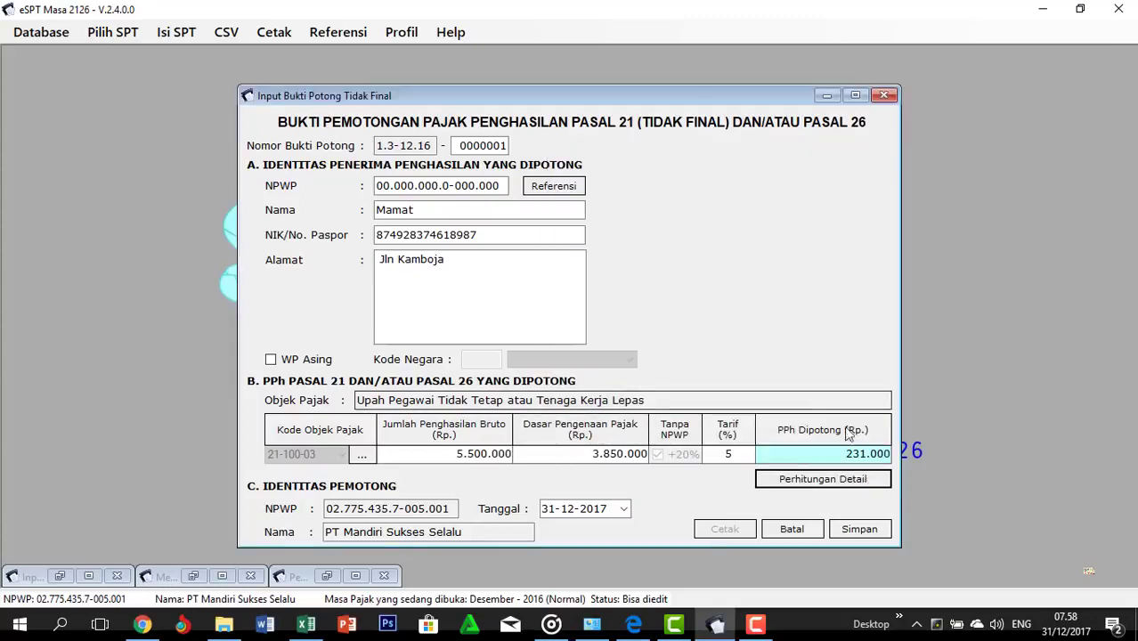
left_click(859, 529)
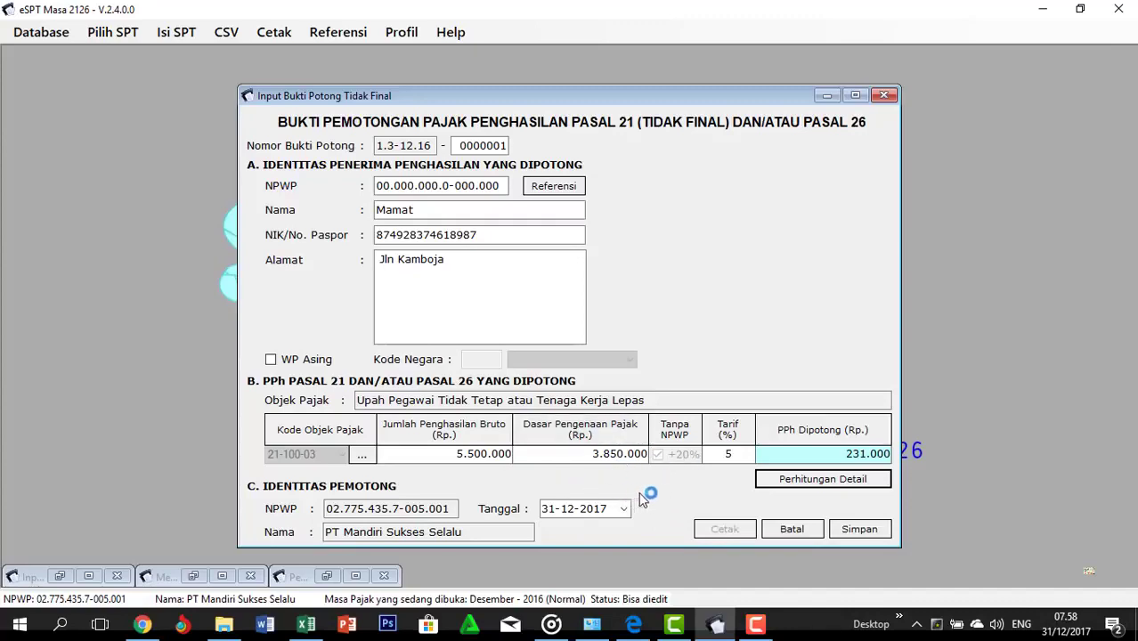
Examine the PTKP formula in H10 and the DPP in H11 of the Excel worksheet for the non-permanent employee
key("alt+Tab")
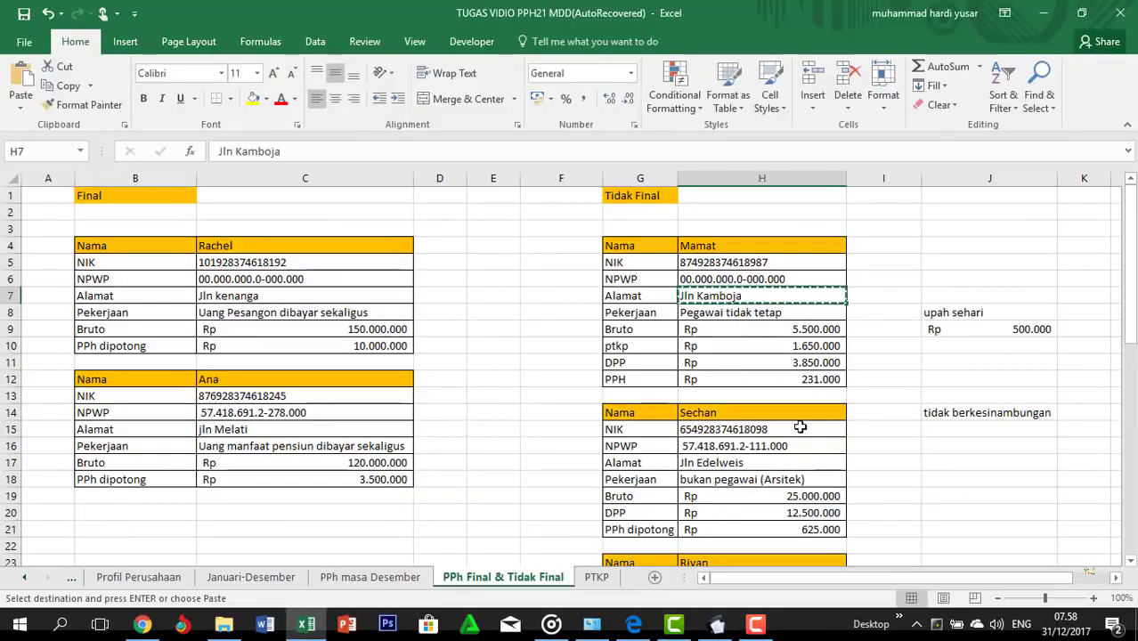
left_click(812, 367)
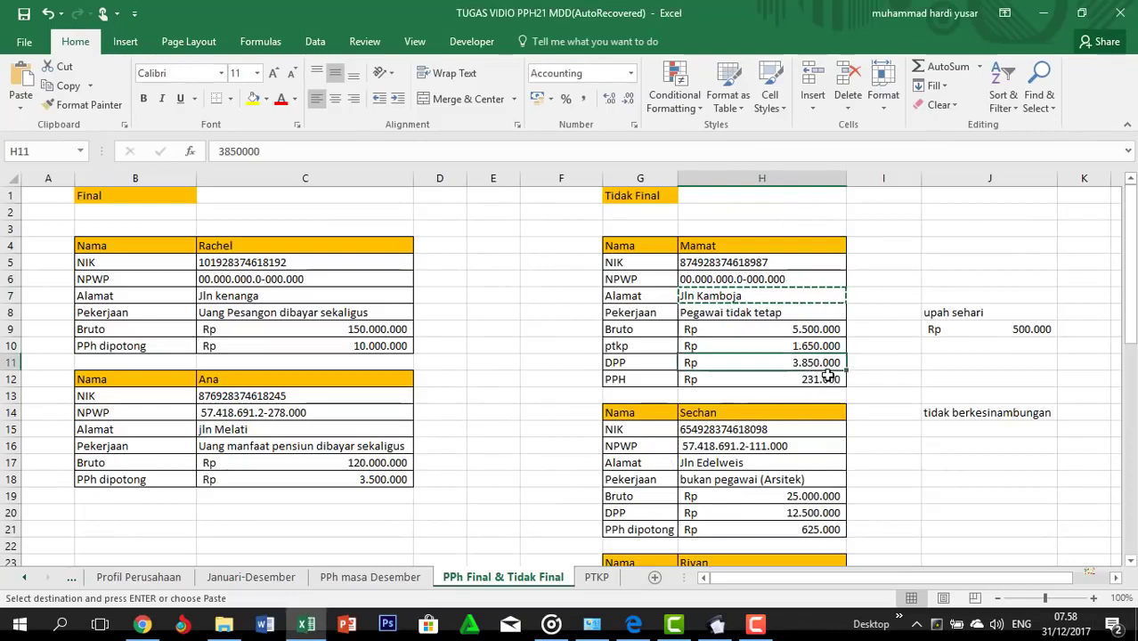
key("Escape")
left_click(812, 345)
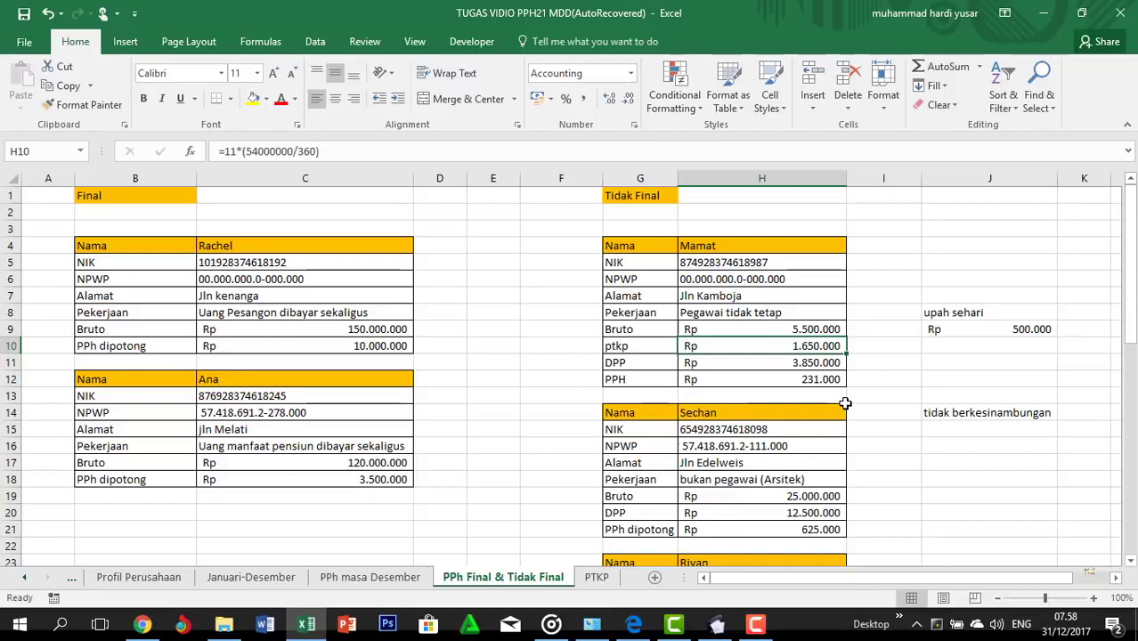
left_click(230, 156)
left_click(939, 372)
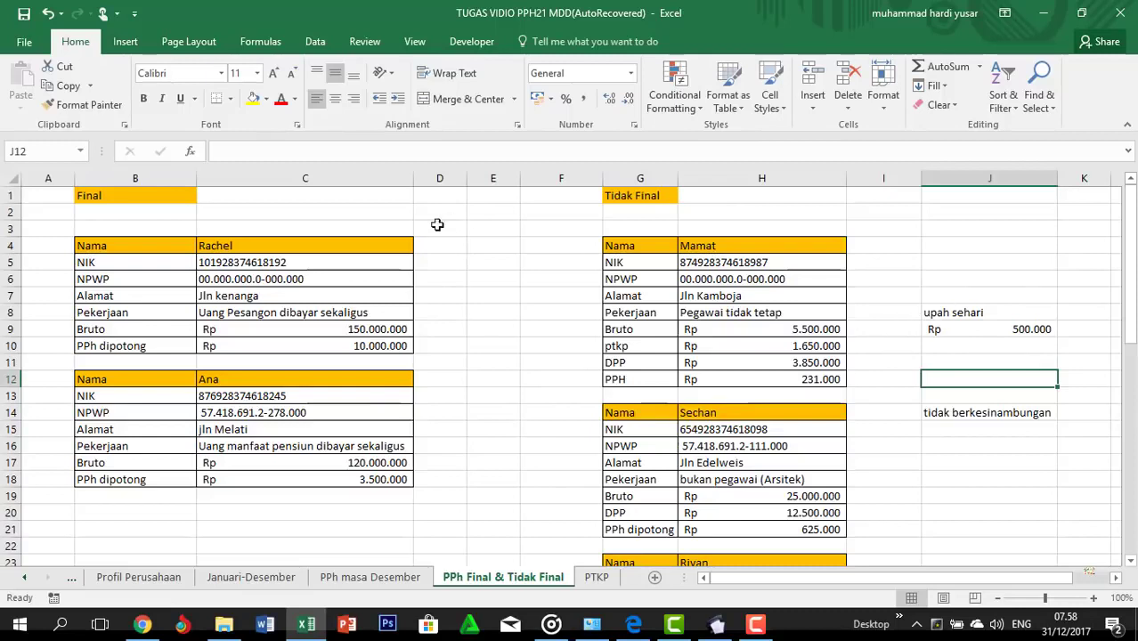
left_click(813, 360)
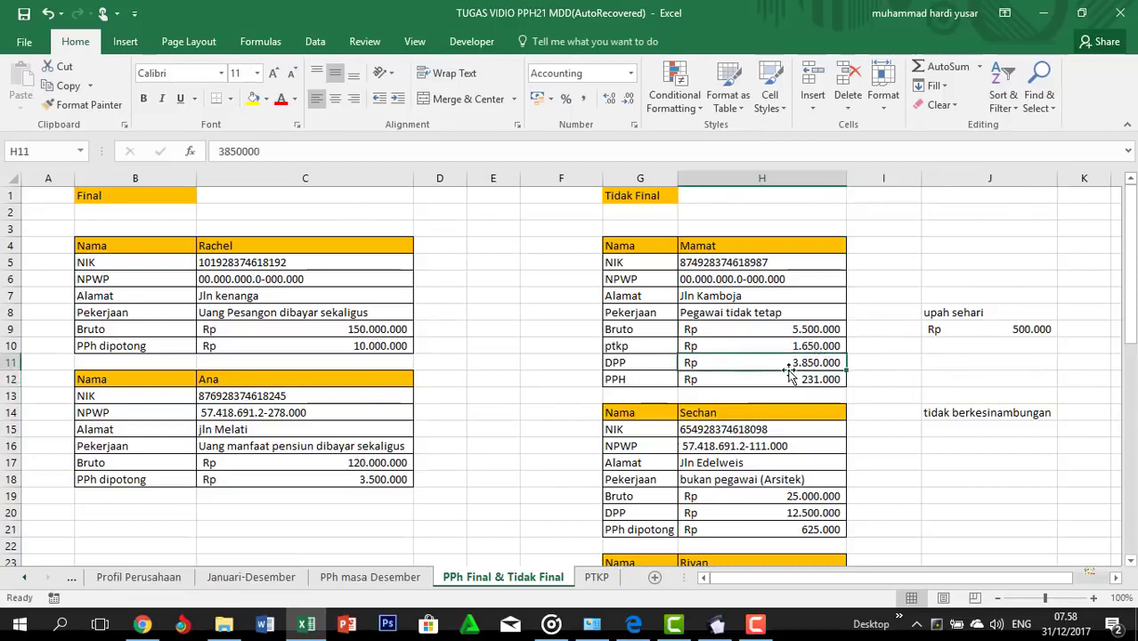
left_click(783, 344)
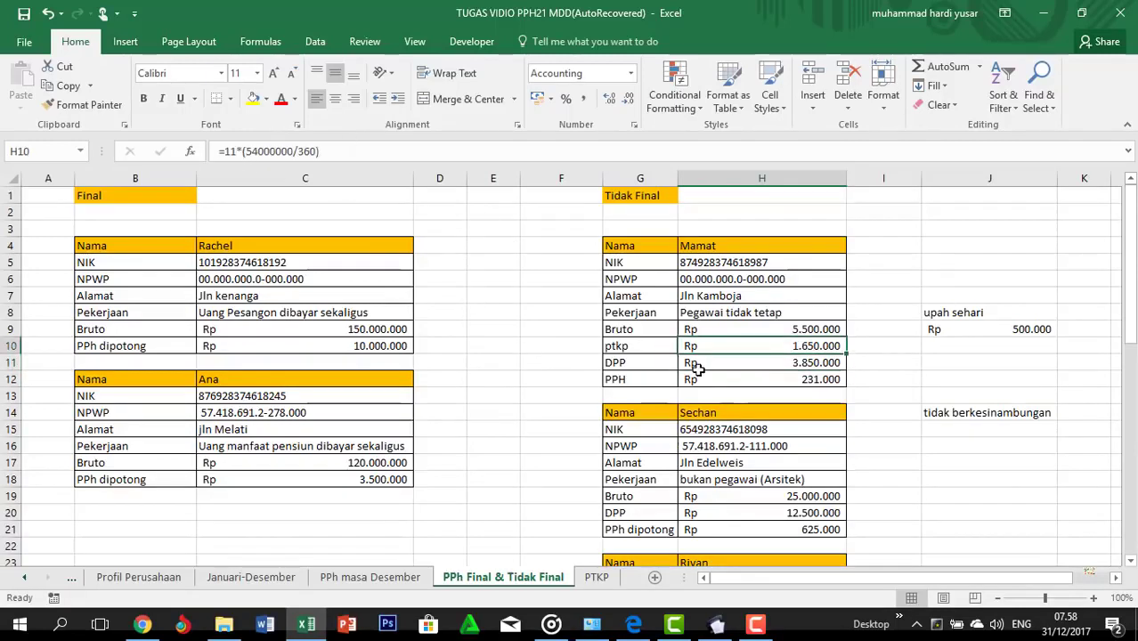
left_click(756, 361)
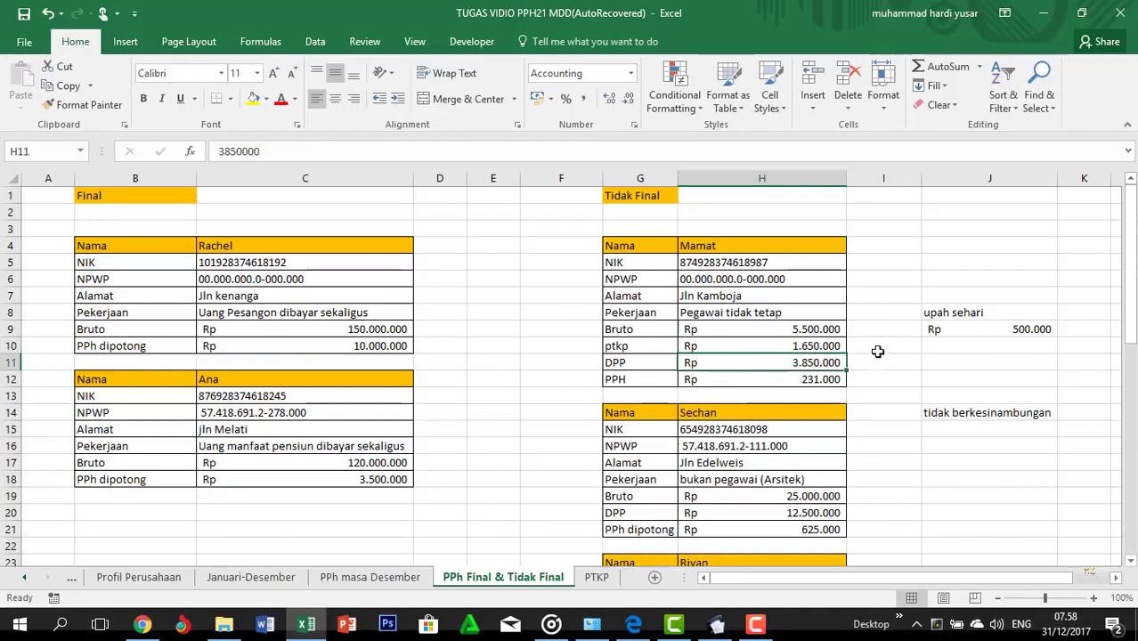
Examine the PPH formula in cell H12 and the cells it refers to
key("Down")
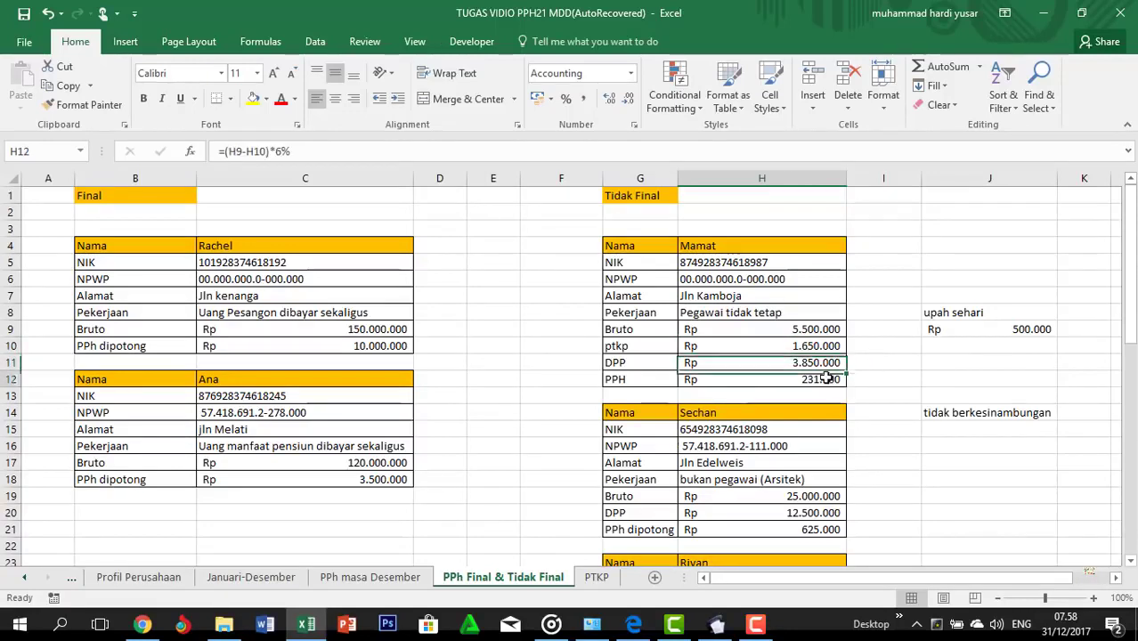
key("F2")
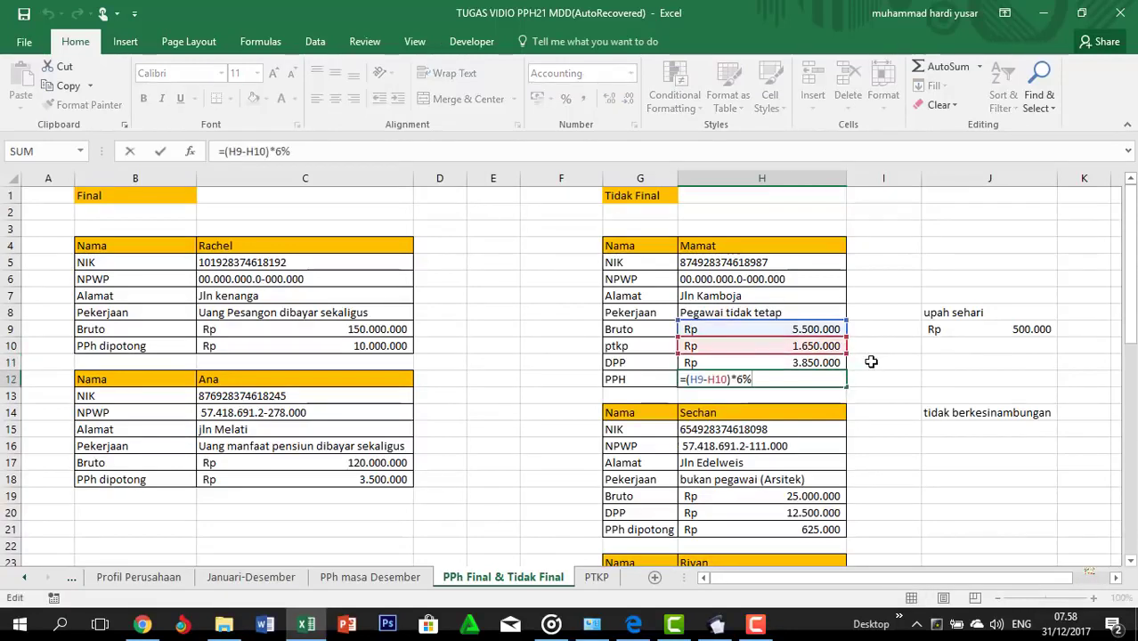
key("Escape")
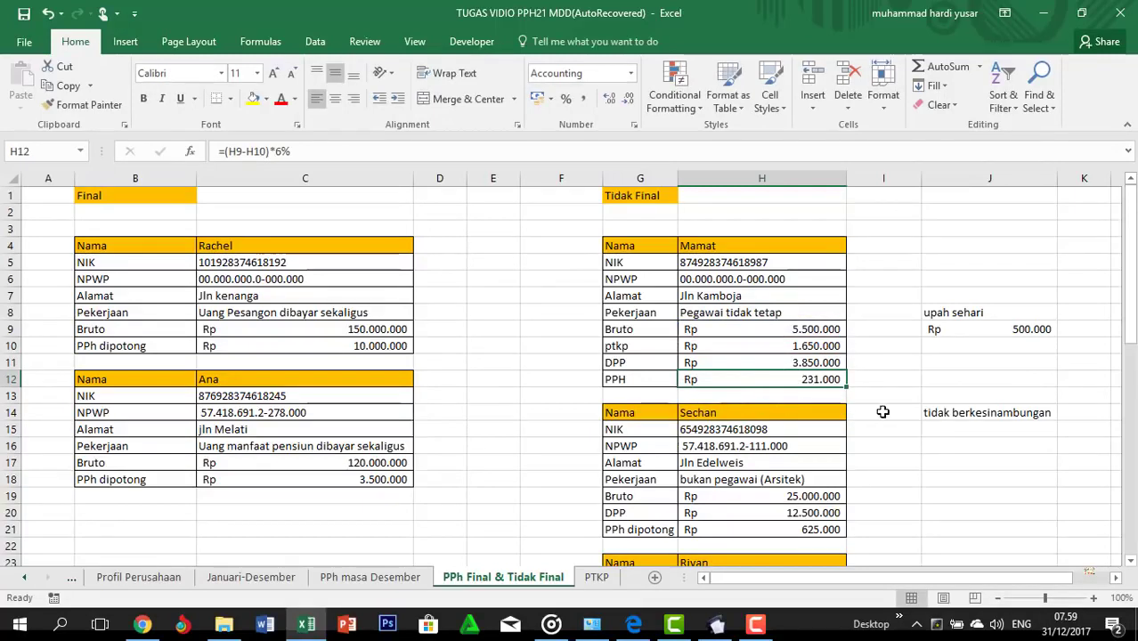
key("F2")
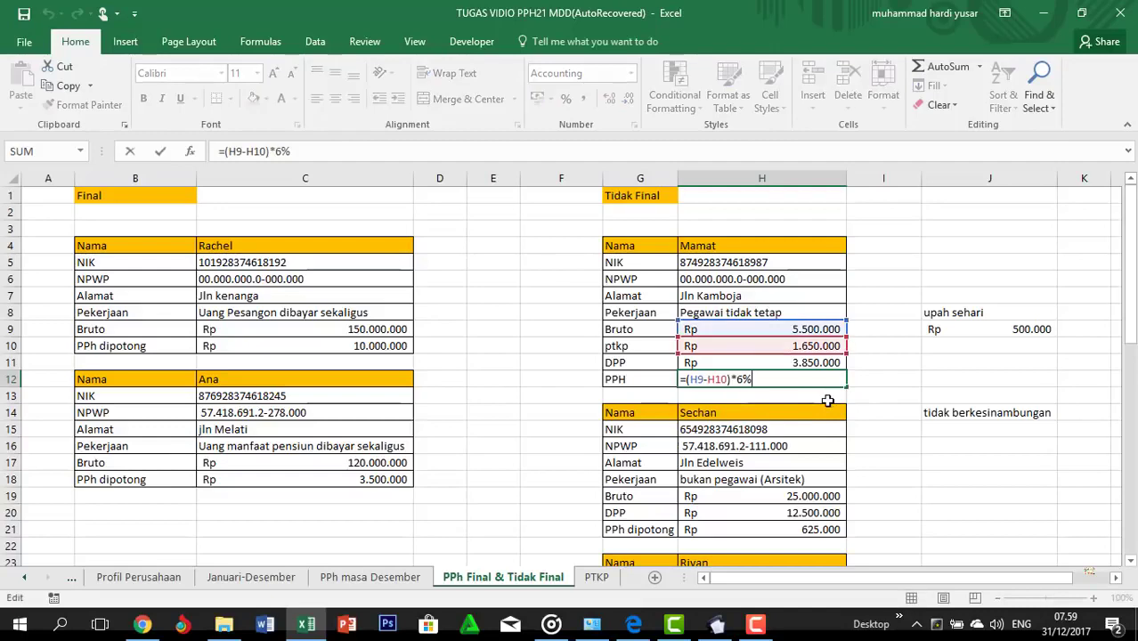
key("Escape")
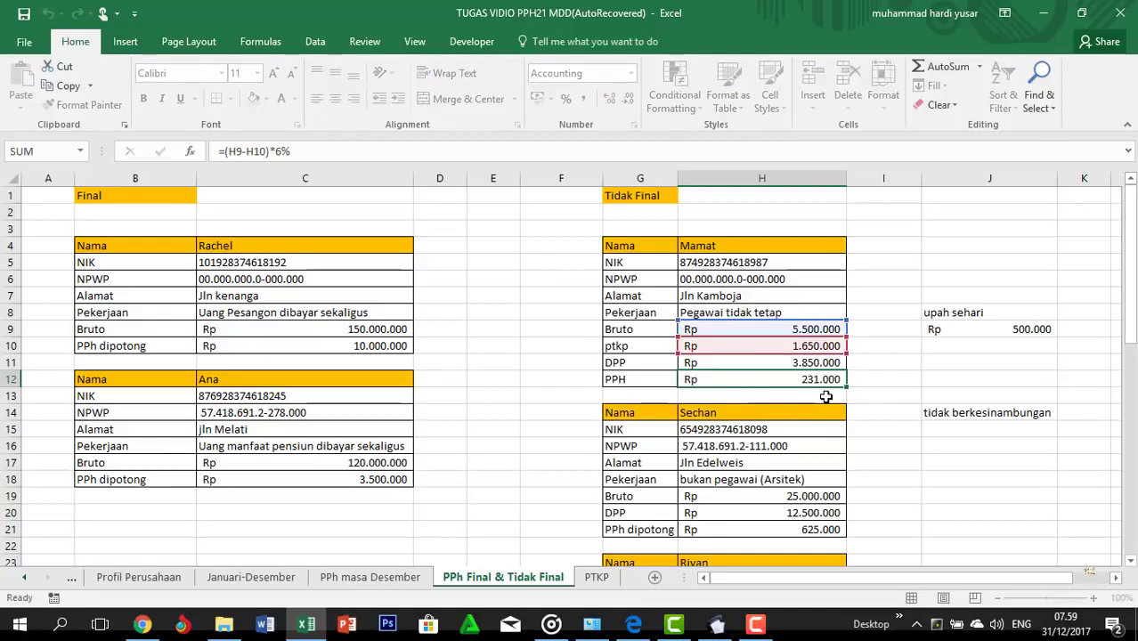
Save the non-permanent employee's non-final withholding slip in eSPT and confirm, leaving a blank form for the next slip
key("alt+Tab")
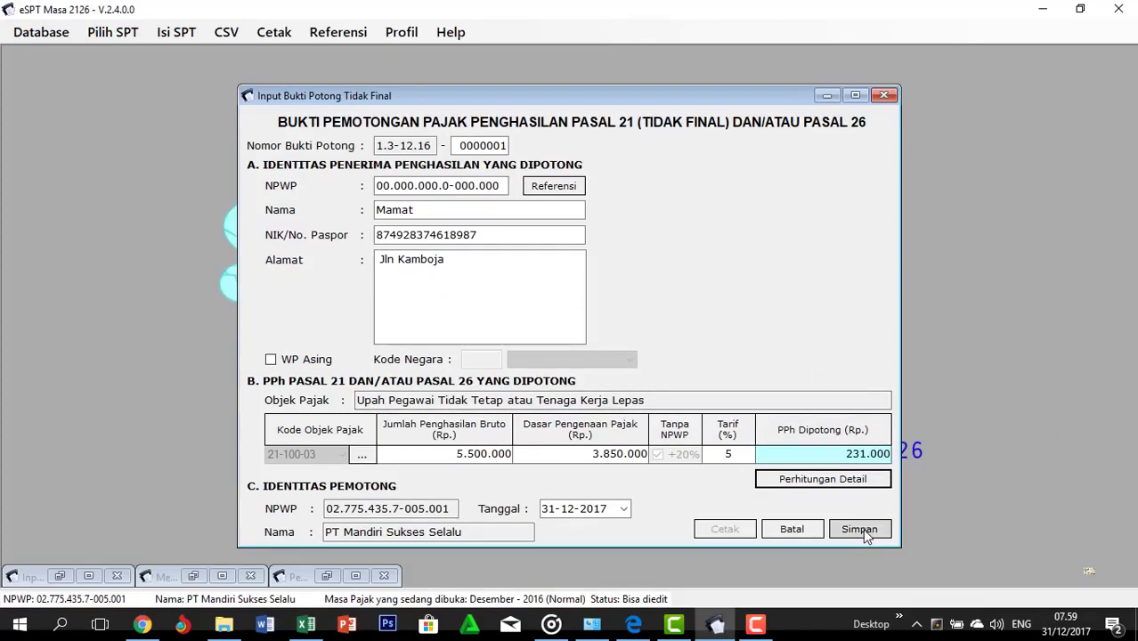
left_click(861, 531)
left_click(630, 372)
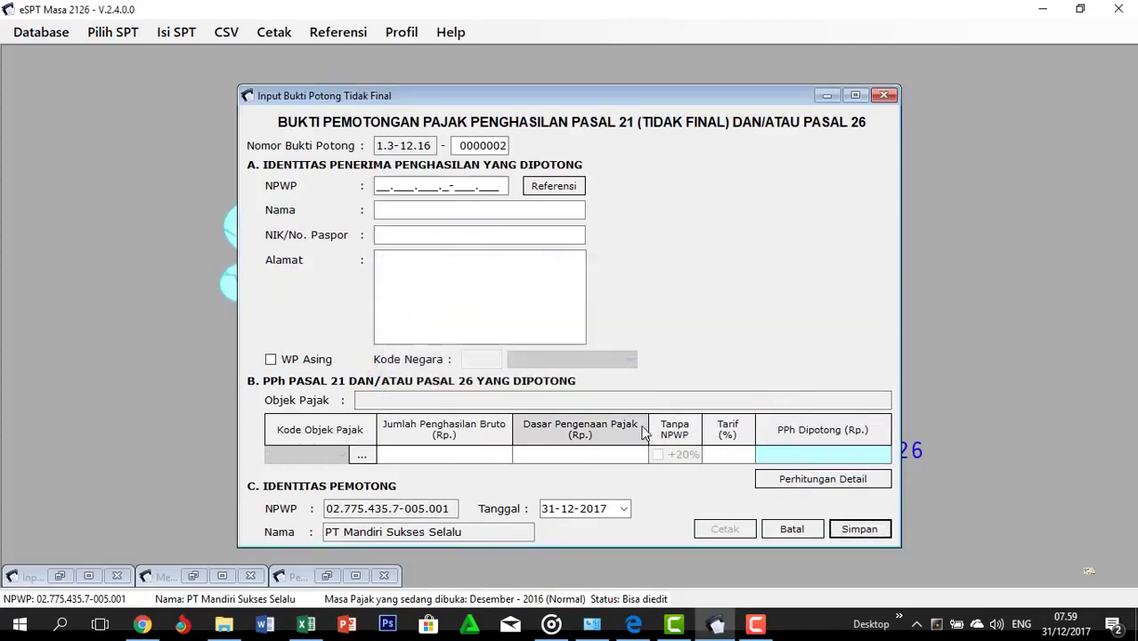
Try to copy the architect's NPWP from cell H16 in Excel into the NPWP field of the new eSPT slip
key("alt+Tab")
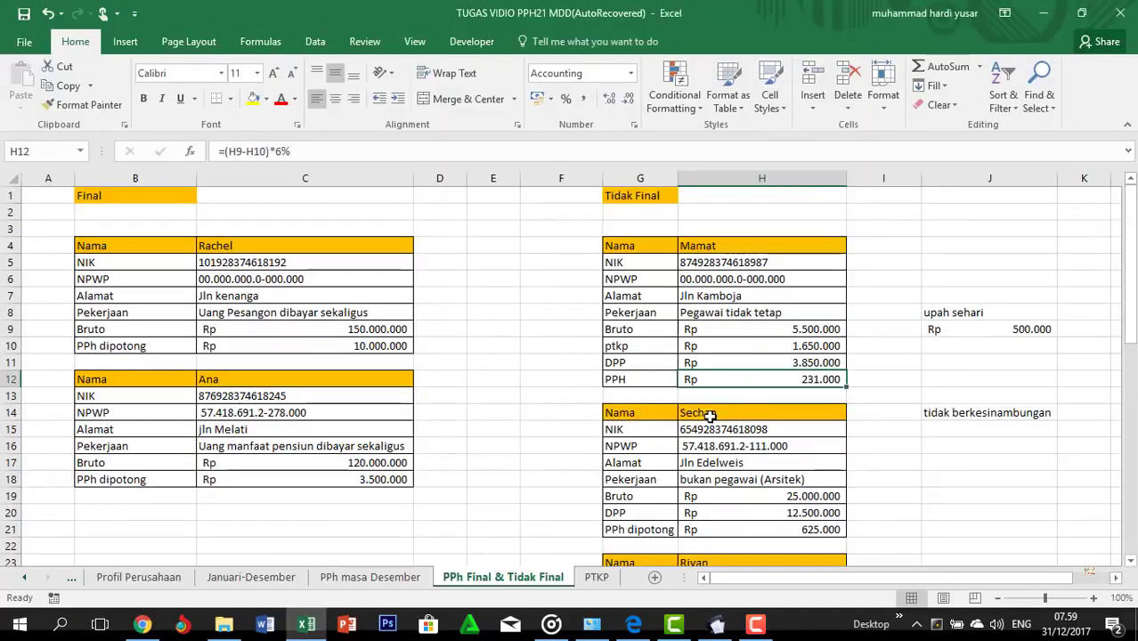
left_click(717, 446)
key("ctrl+c")
key("alt+Tab")
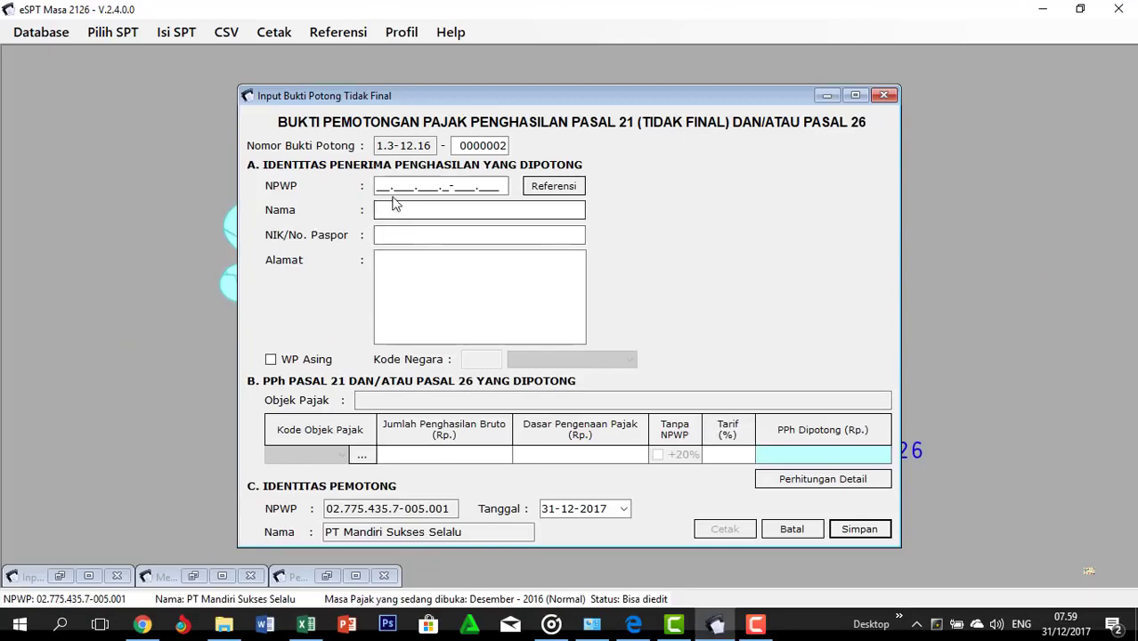
left_click(392, 190)
key("ctrl+v")
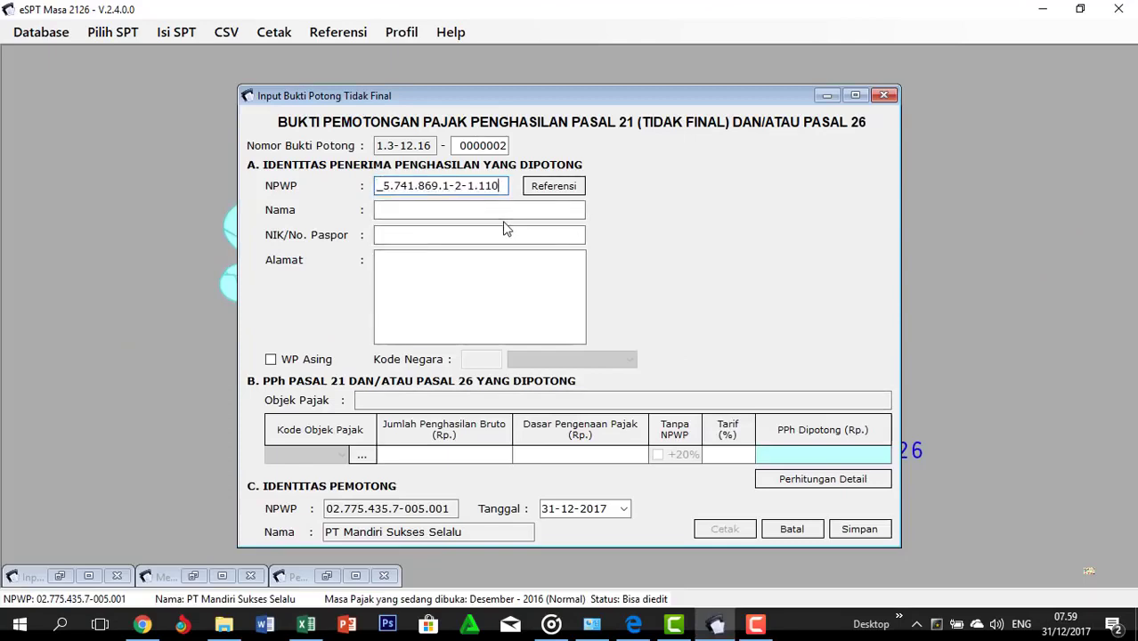
Remove the leading space from the NPWP in Excel cell H16, and replace the eSPT slip's NPWP with the cleaned number
key("alt+Tab")
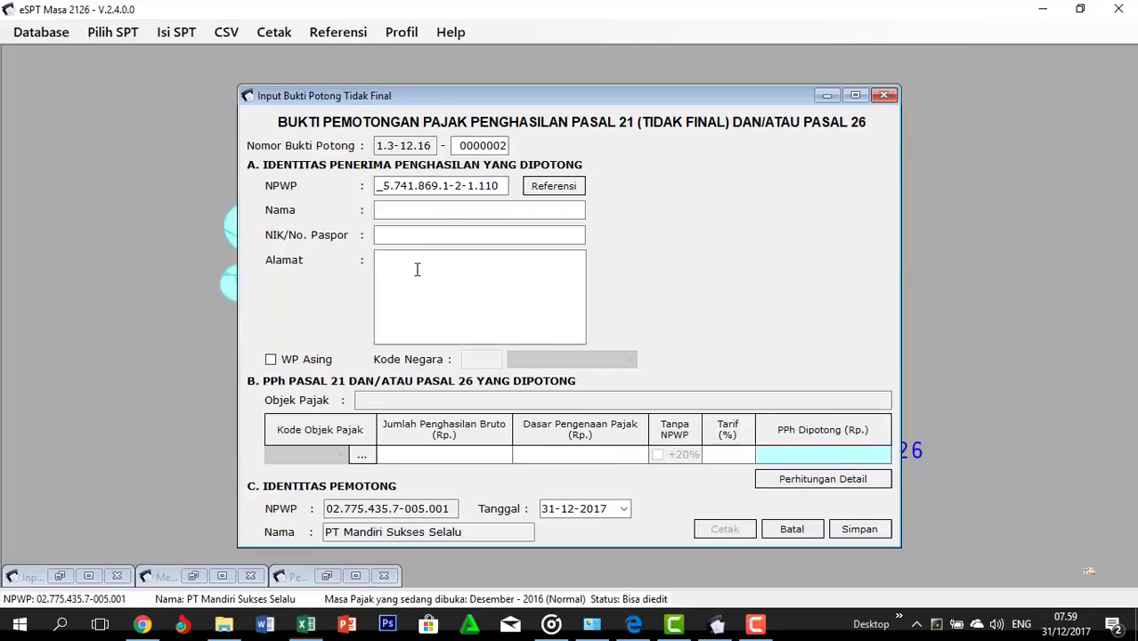
key("alt+Tab")
key("alt+Tab")
left_click(223, 151)
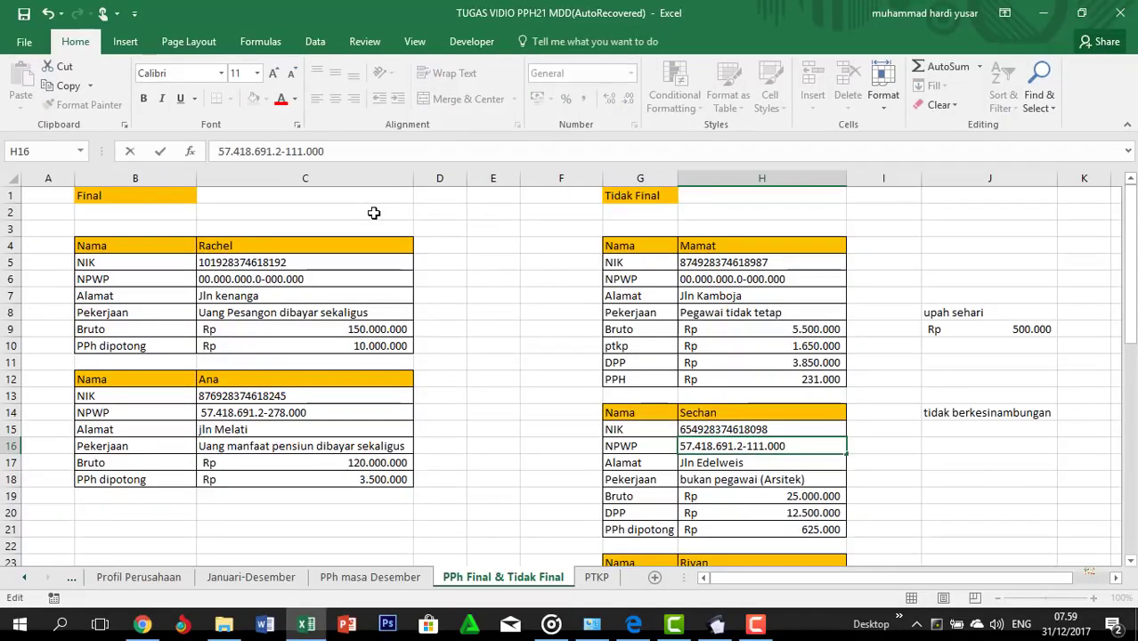
key("shift+End")
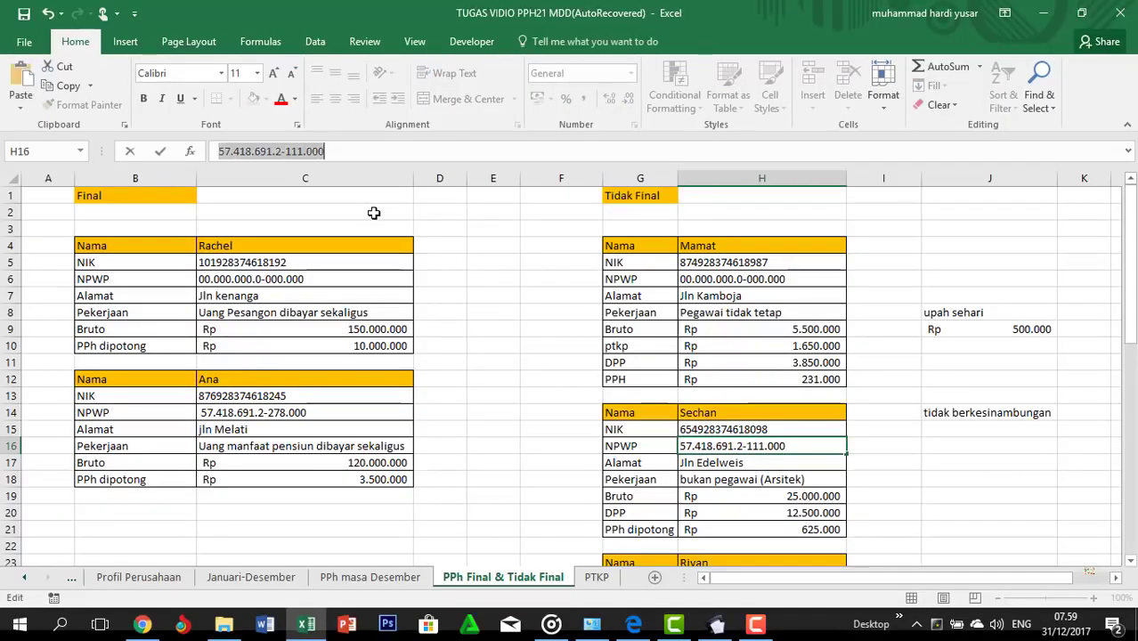
key("alt+Tab")
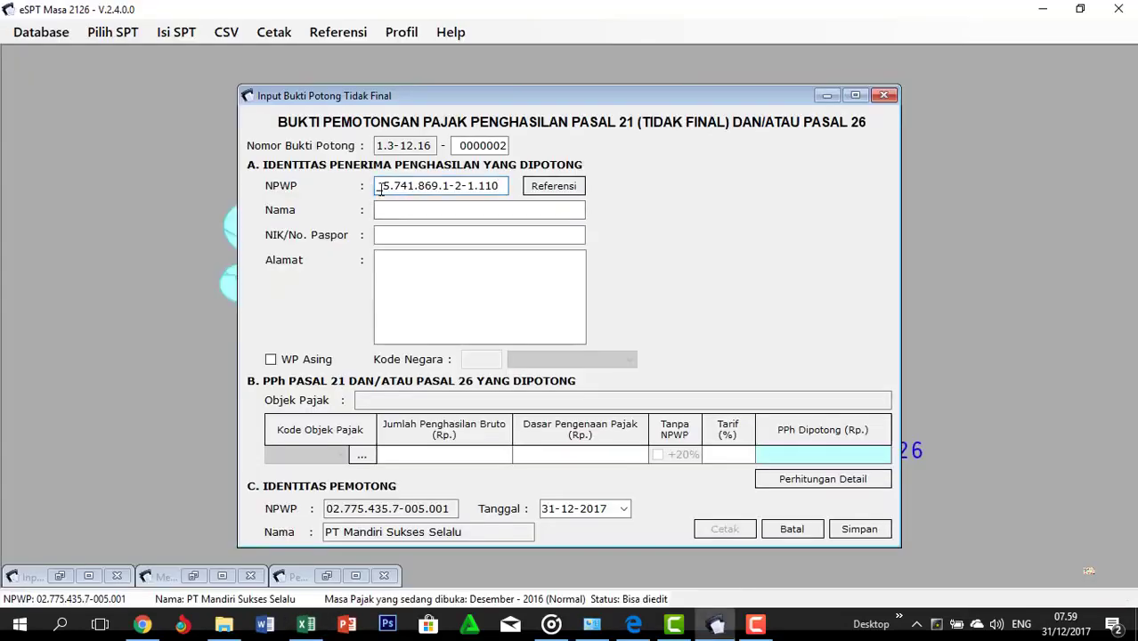
double_click(454, 182)
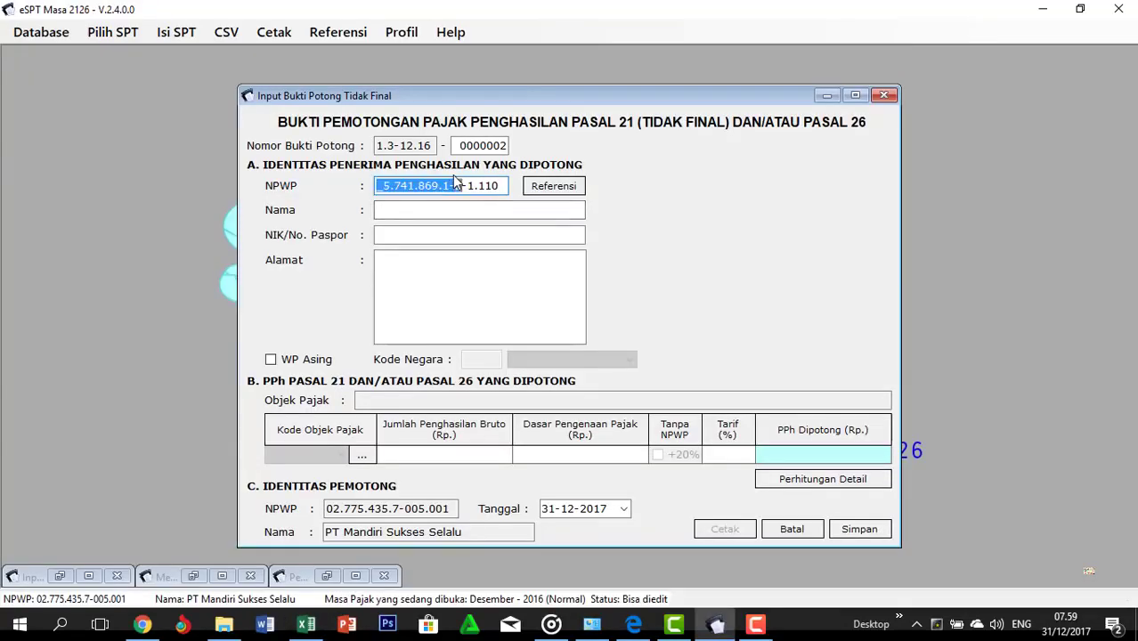
key("ctrl+v")
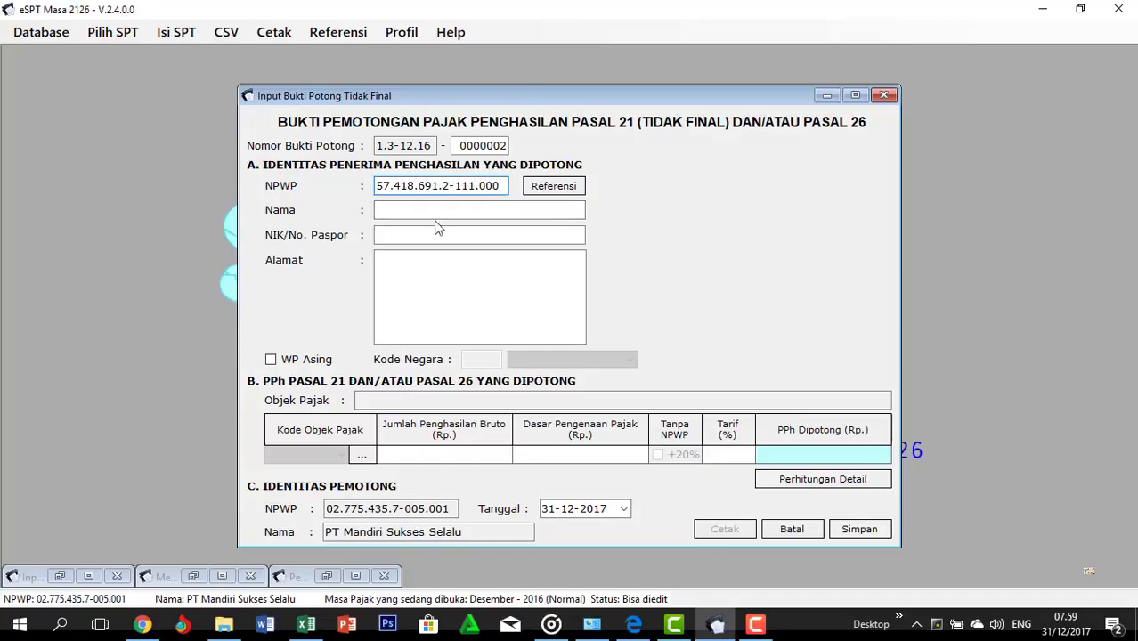
Copy the architect's name from cell H14 in Excel into the Nama field of the eSPT slip
key("alt+Tab")
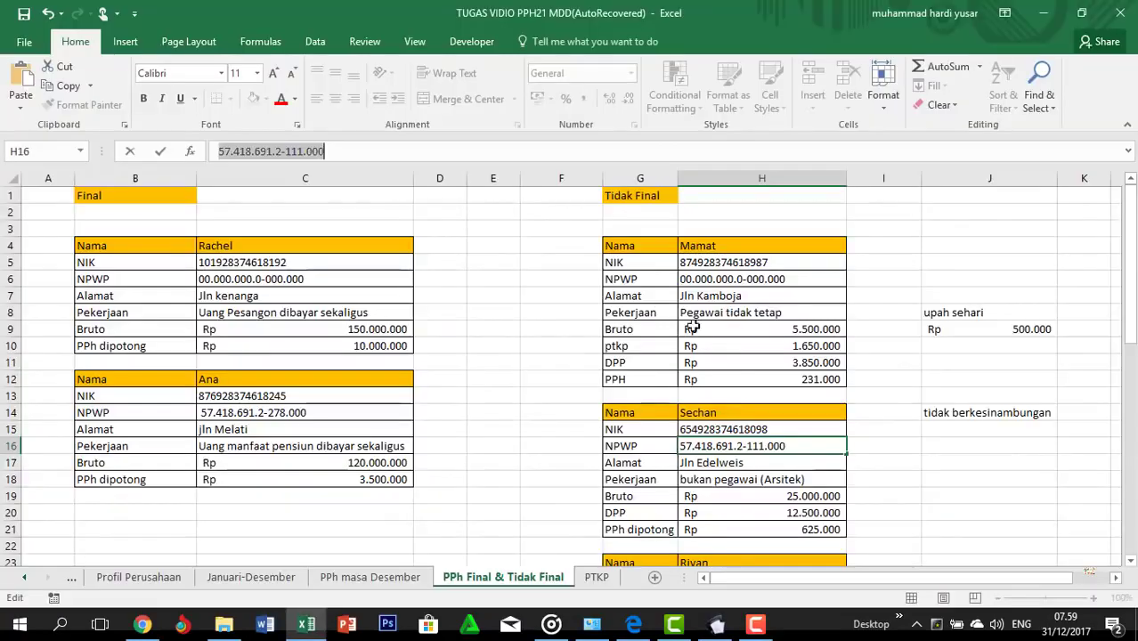
left_click(731, 412)
key("ctrl+c")
key("alt+Tab")
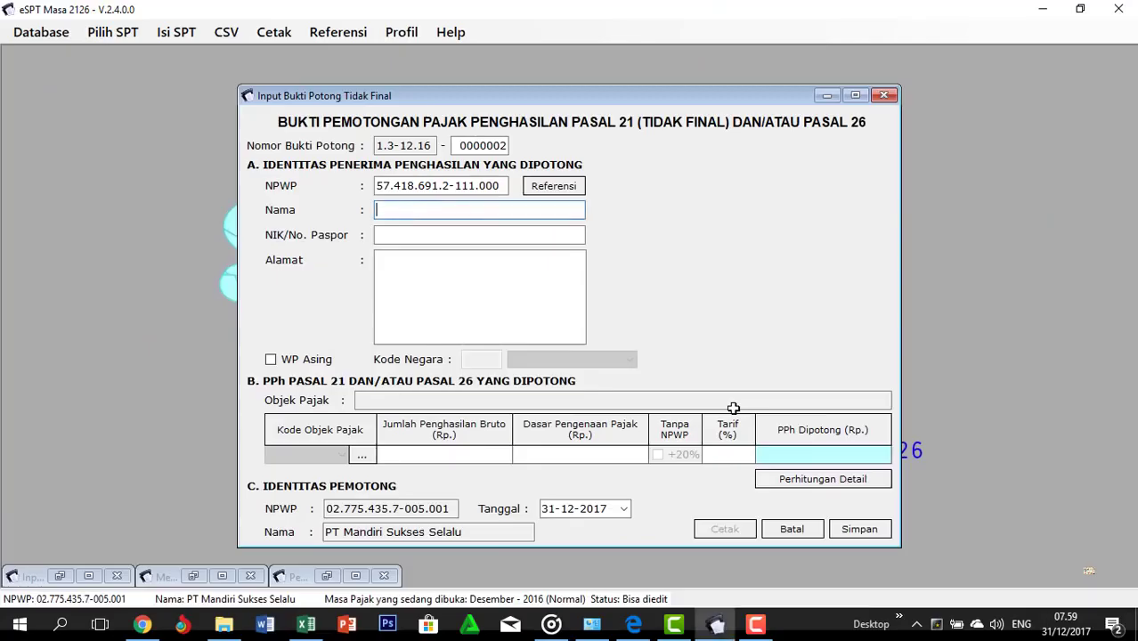
Copy the architect's NIK from cell H15 in Excel into the NIK/No. Paspor field of the eSPT slip
key("alt+Tab")
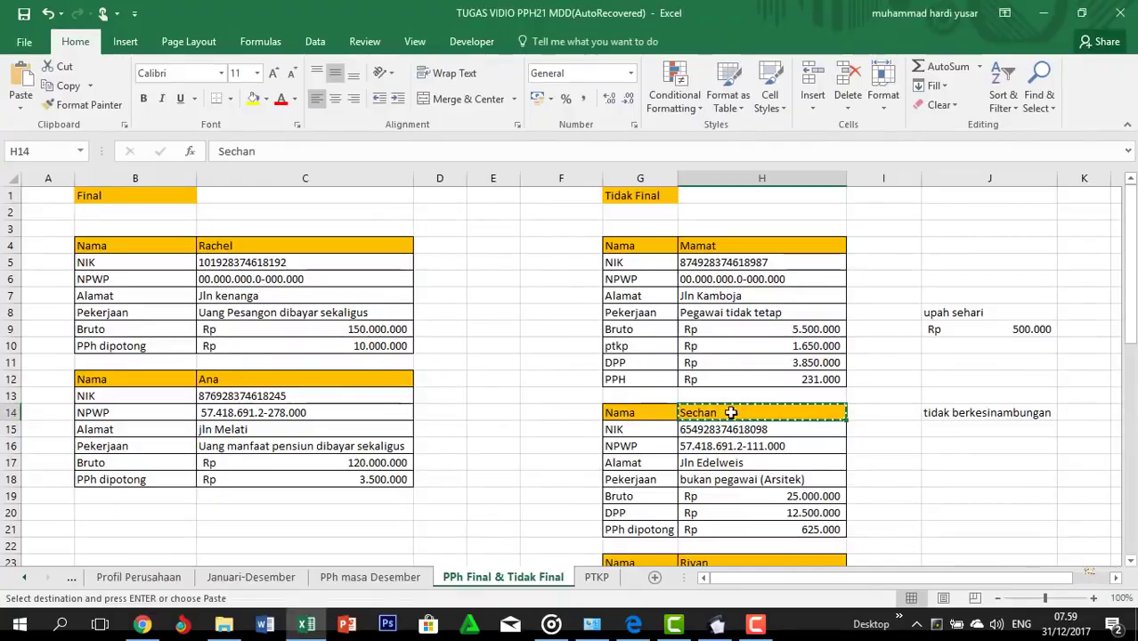
left_click(734, 431)
key("ctrl+c")
key("alt+Tab")
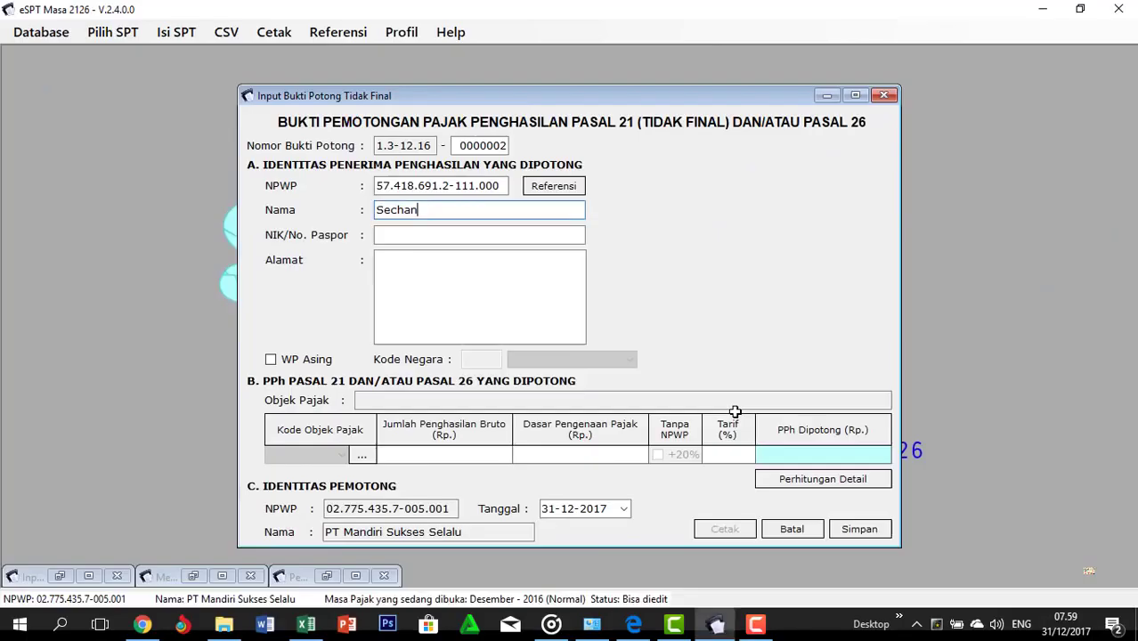
key("ctrl+v")
Copy the architect's address from cell H17 in Excel into the Alamat field of the eSPT slip
key("alt+Tab")
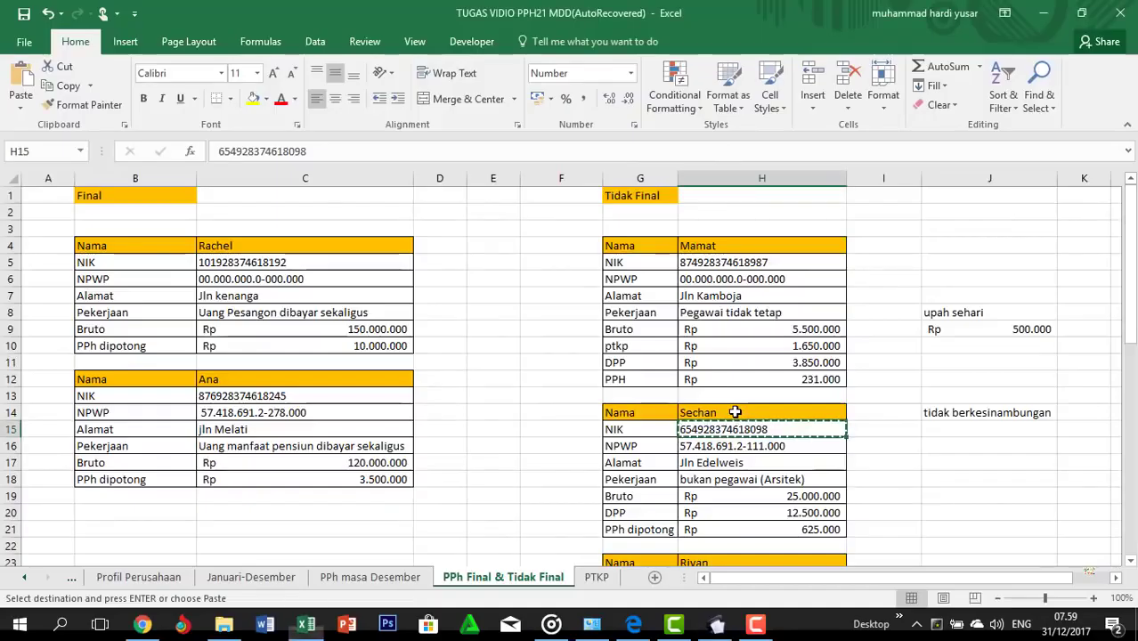
key("Down")
key("ctrl+c")
key("Down")
key("alt+Tab")
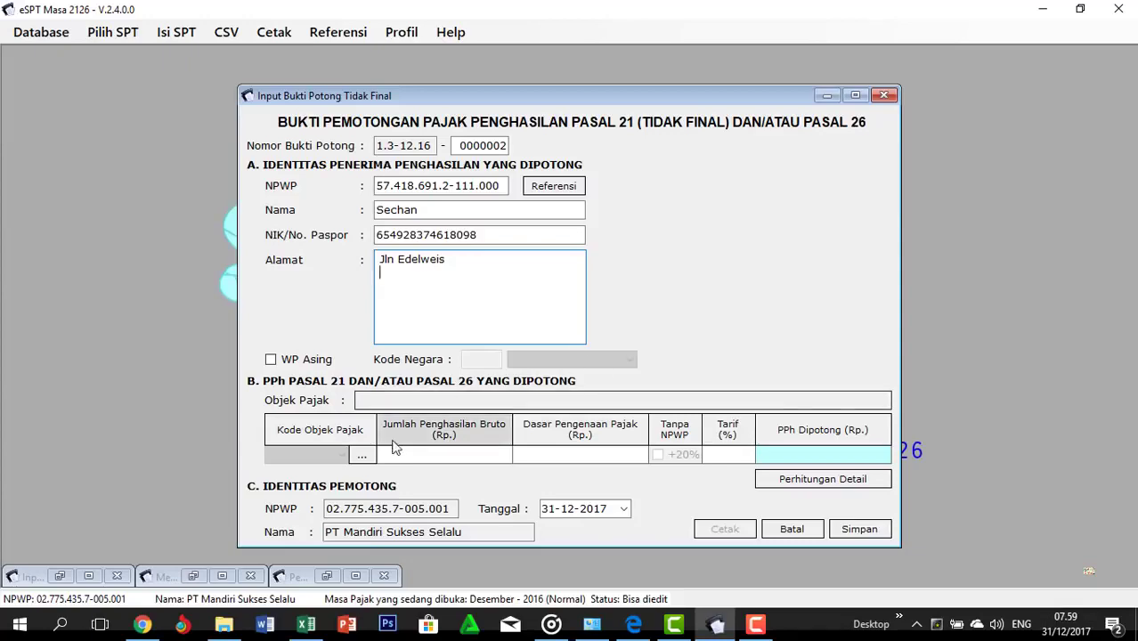
key("alt+Tab")
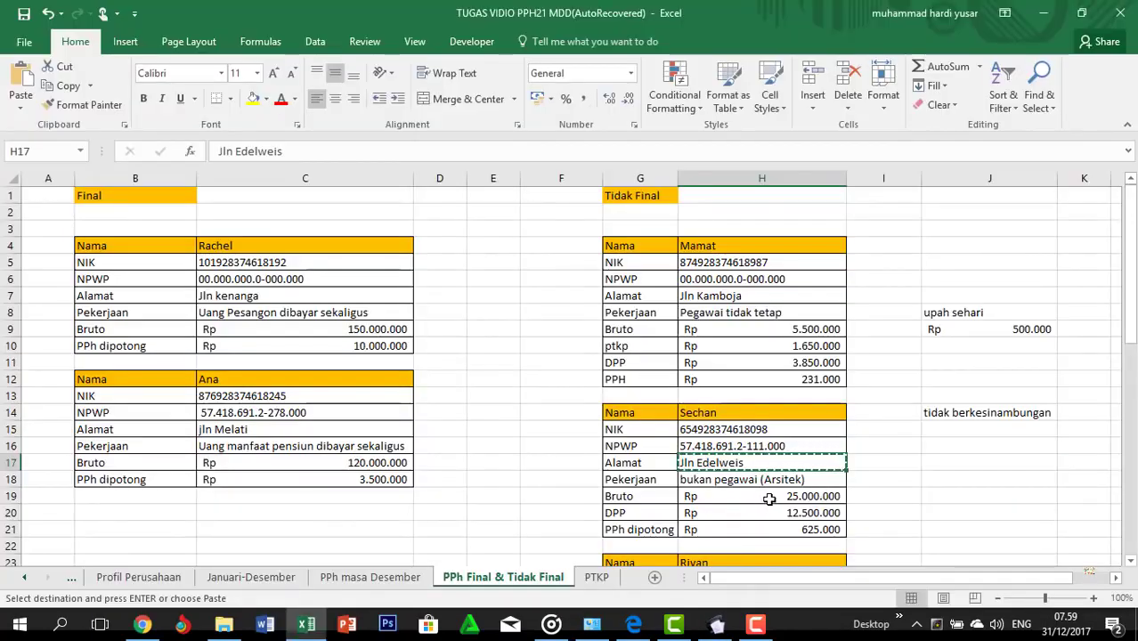
key("alt+Tab")
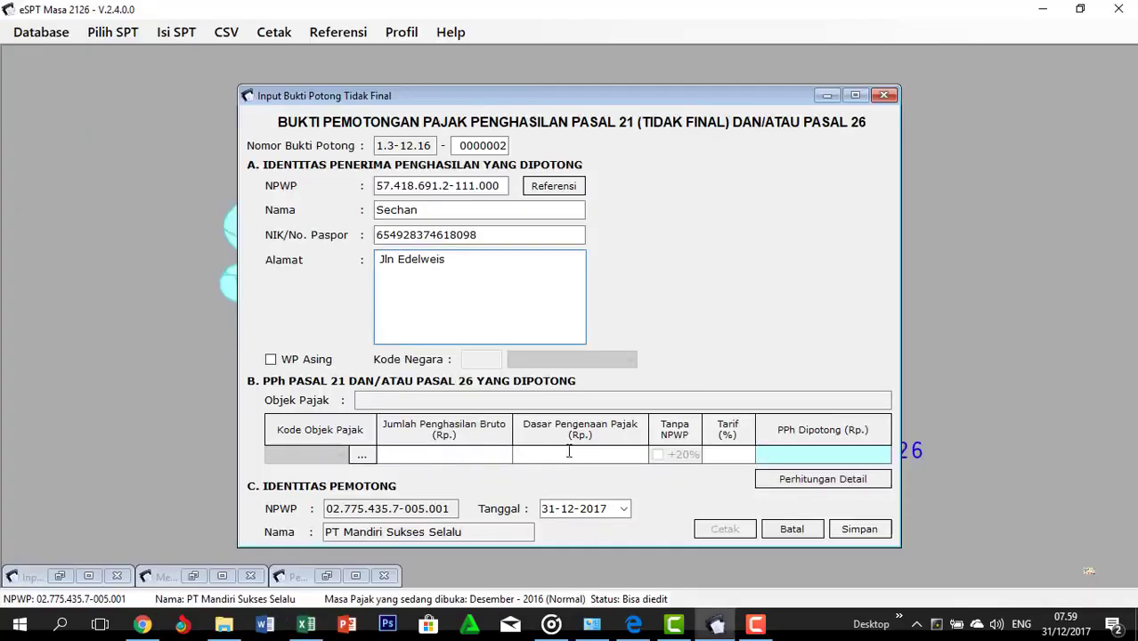
Assign tax object code 21-100-07 (Imbalan Kepada Tenaga Ahli) to the slip and proceed to the detailed calculation
left_click(362, 455)
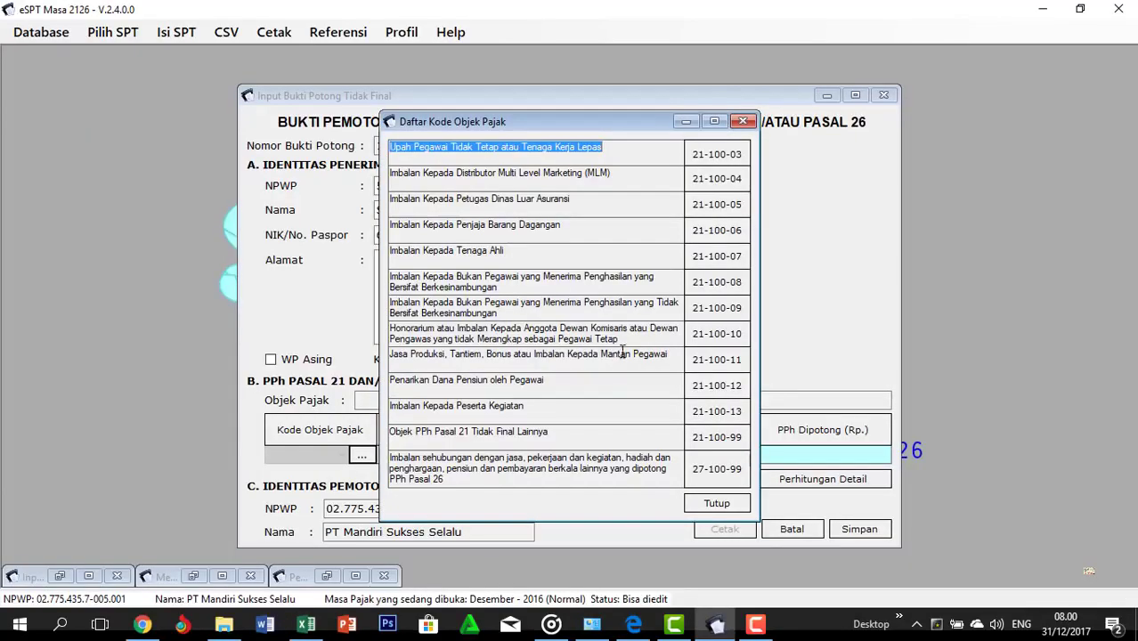
double_click(713, 266)
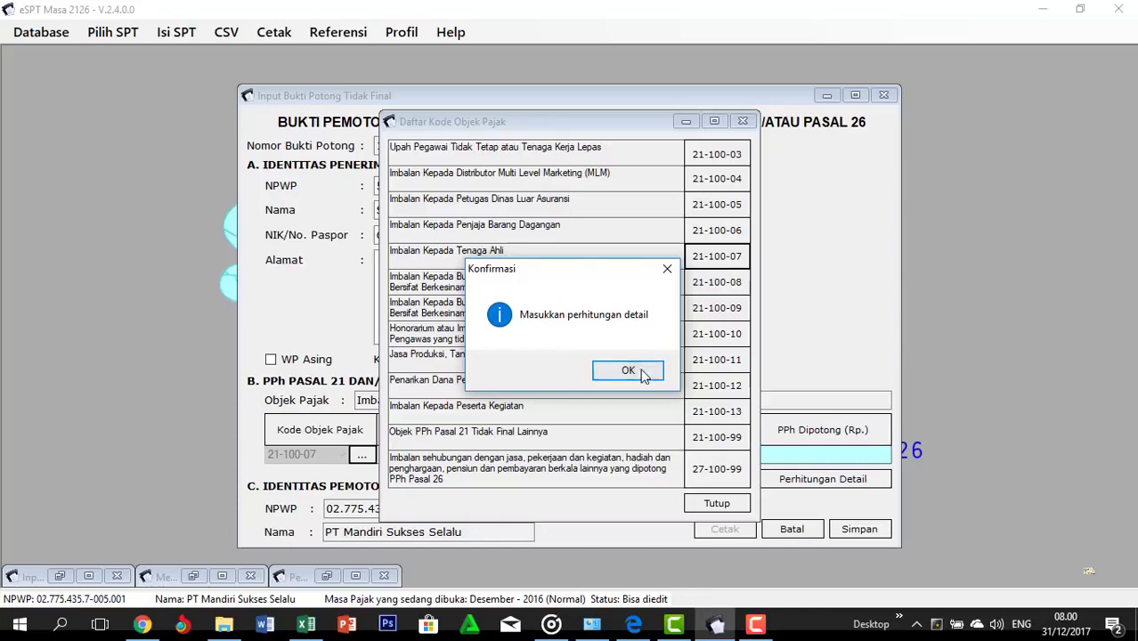
left_click(628, 371)
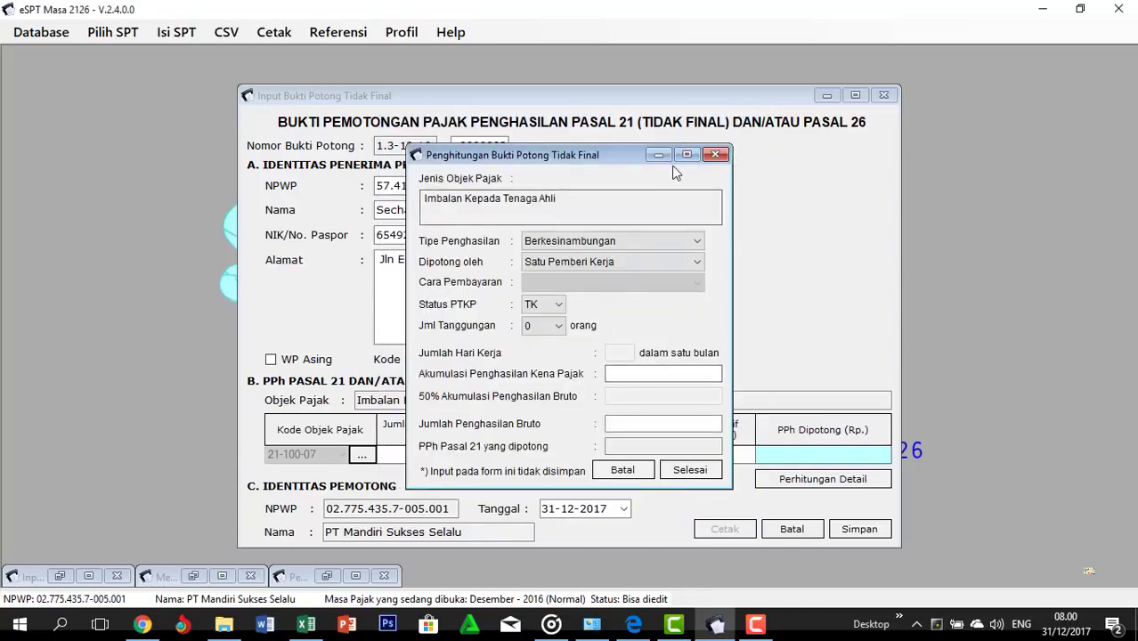
In the detailed calculation, set the income type to Tidak berkesinambungan and gross income to 25000000, and complete the calculation
left_click_drag(548, 155, 512, 96)
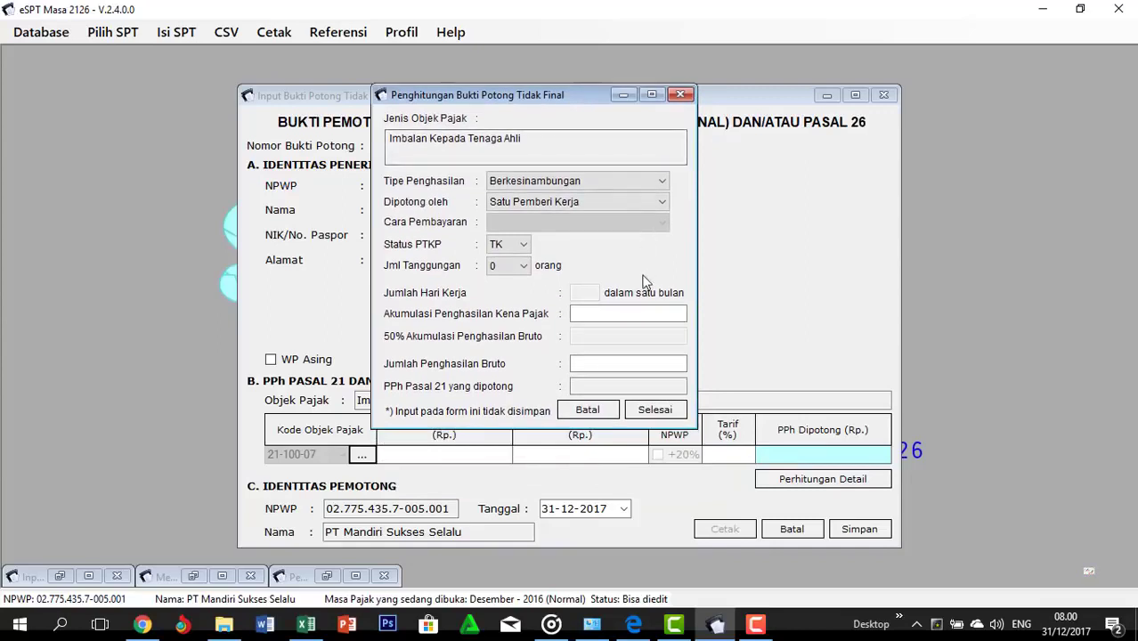
left_click(659, 181)
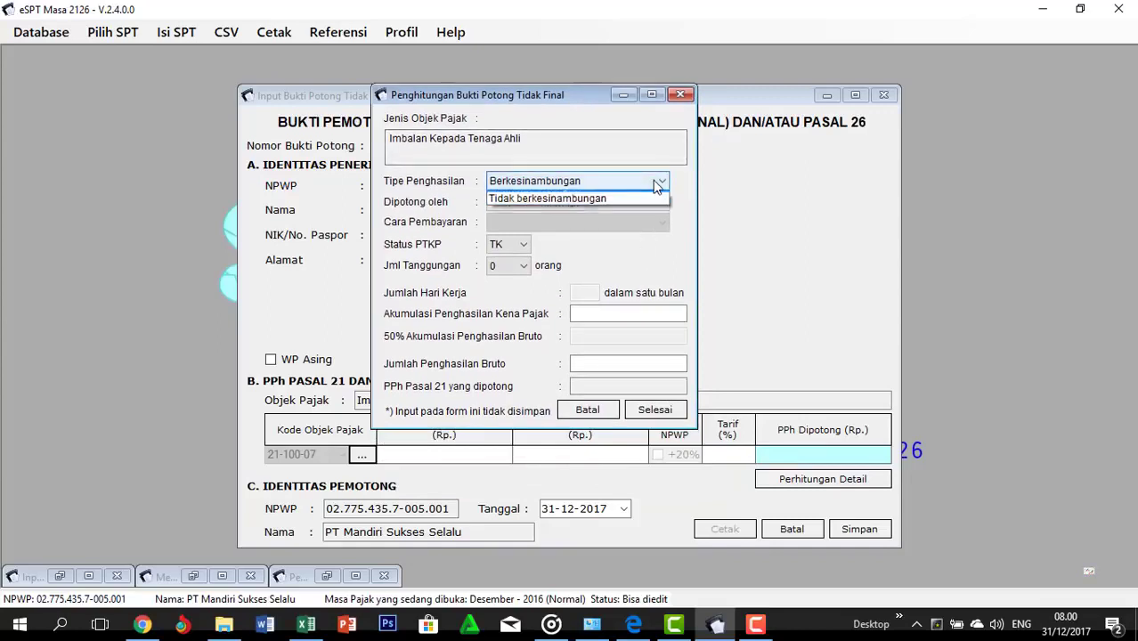
left_click(644, 211)
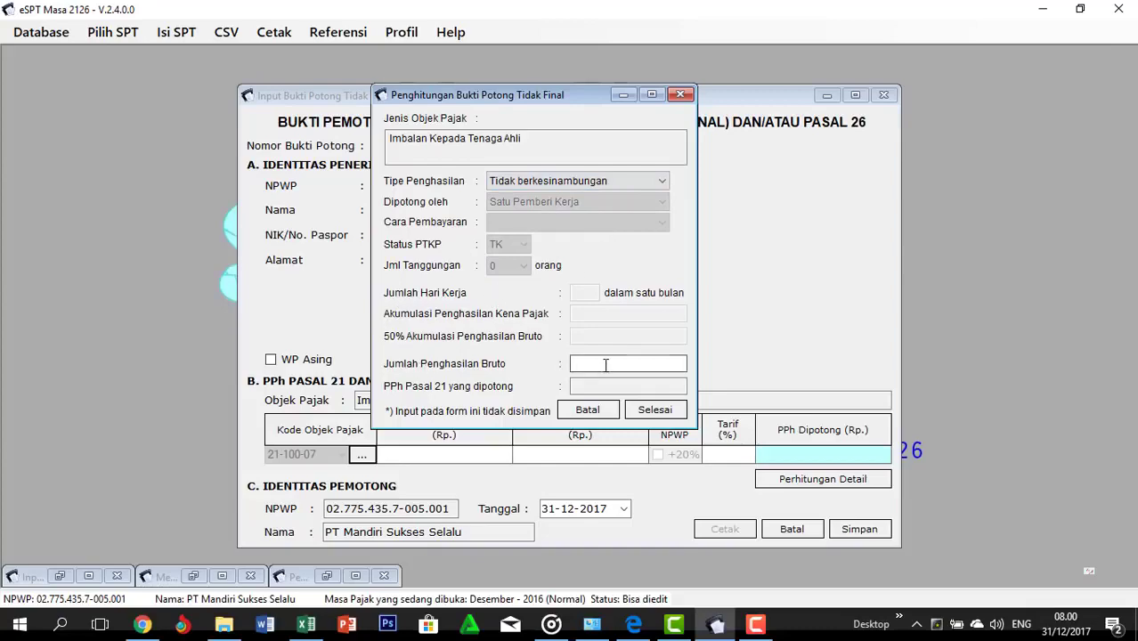
key("alt+Tab")
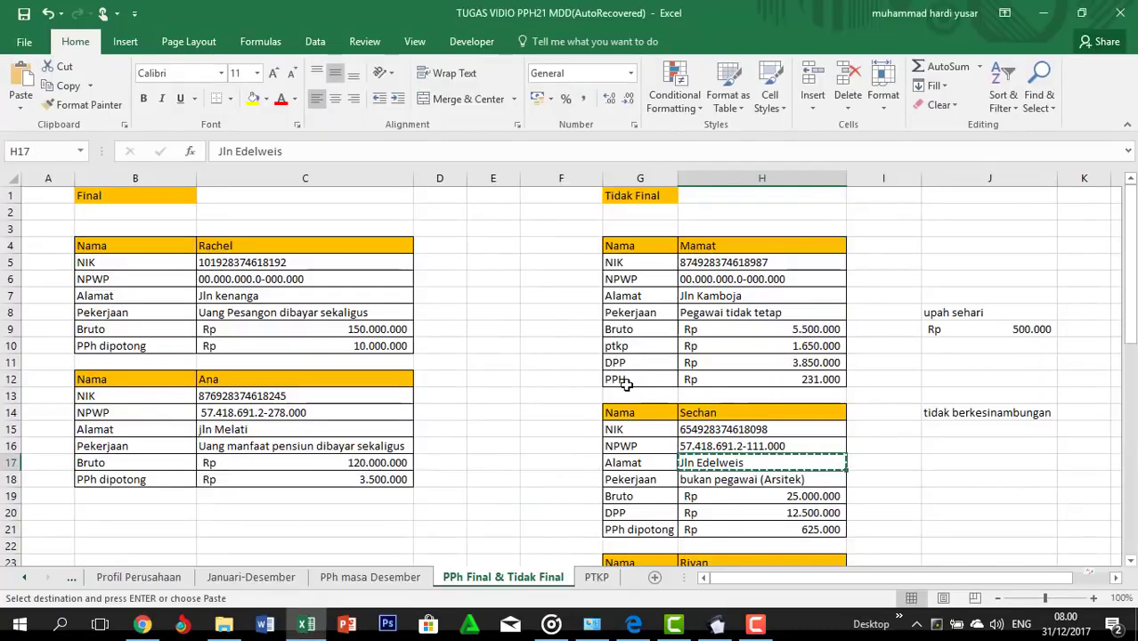
key("alt+Tab")
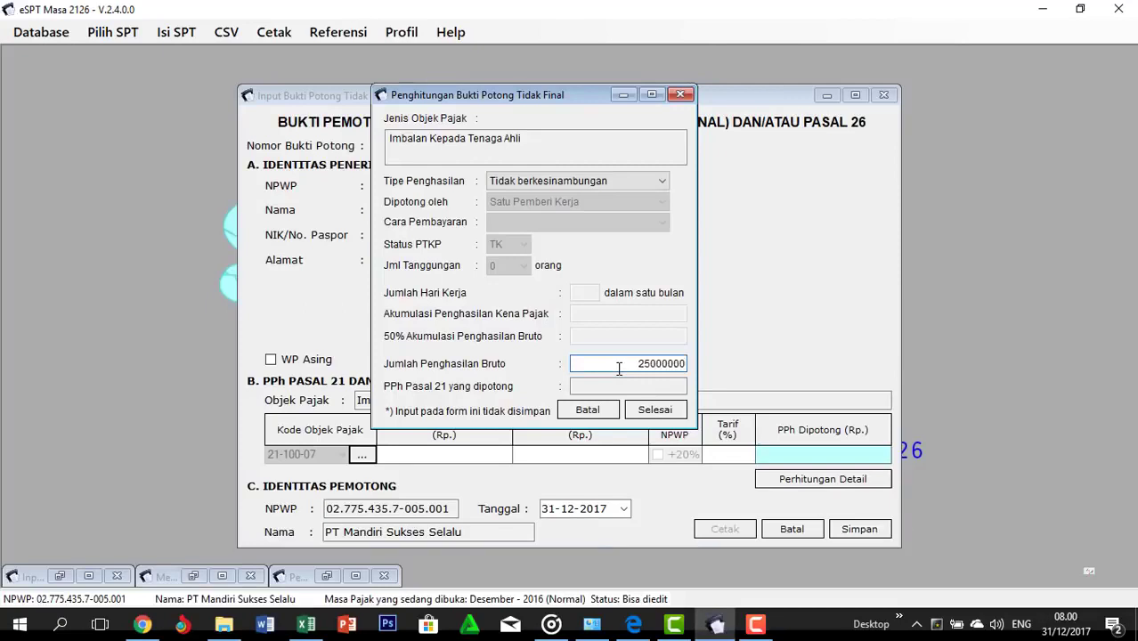
left_click(642, 414)
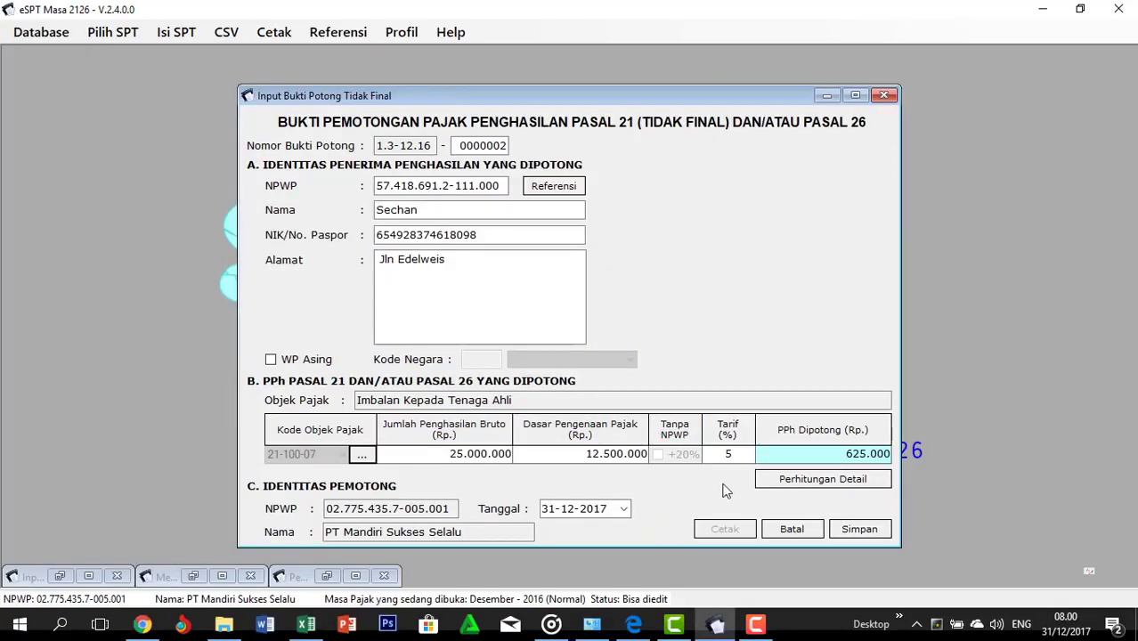
Compare the slip's gross income, tax base and withheld tax with the architect's figures in cells H19 to H21 in Excel
key("alt+Tab")
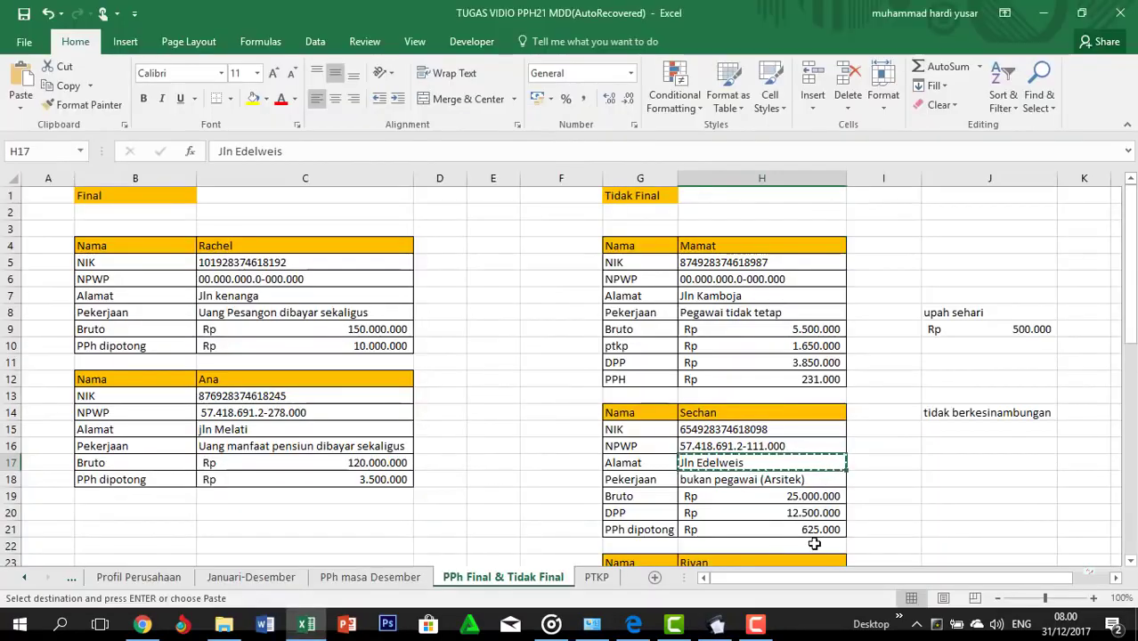
key("alt+Tab")
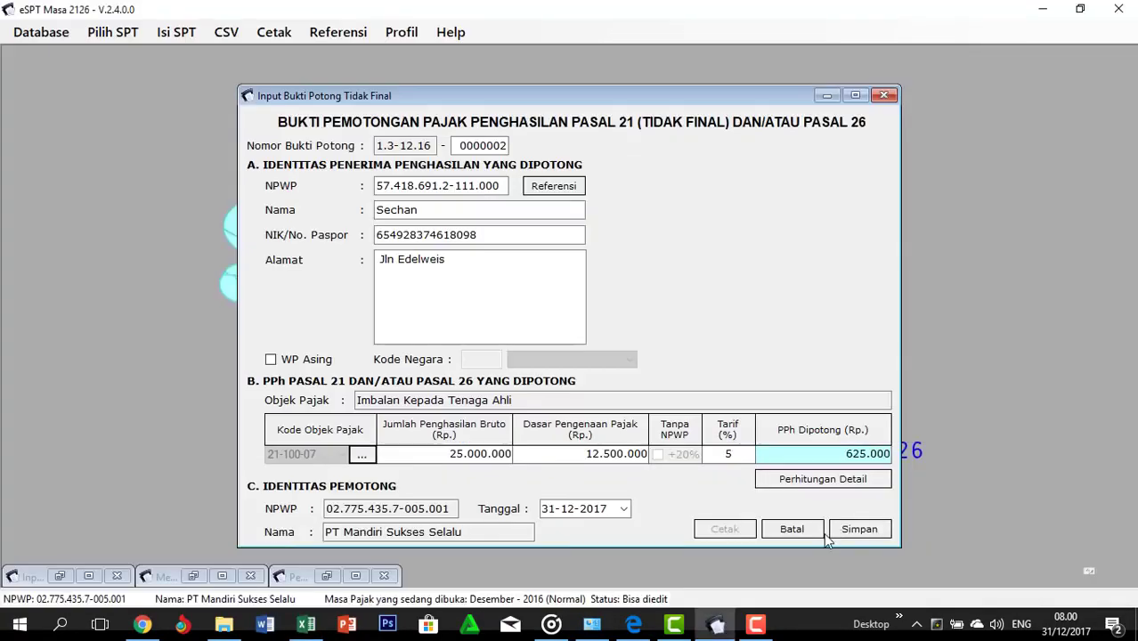
key("alt+Tab")
left_click(819, 513)
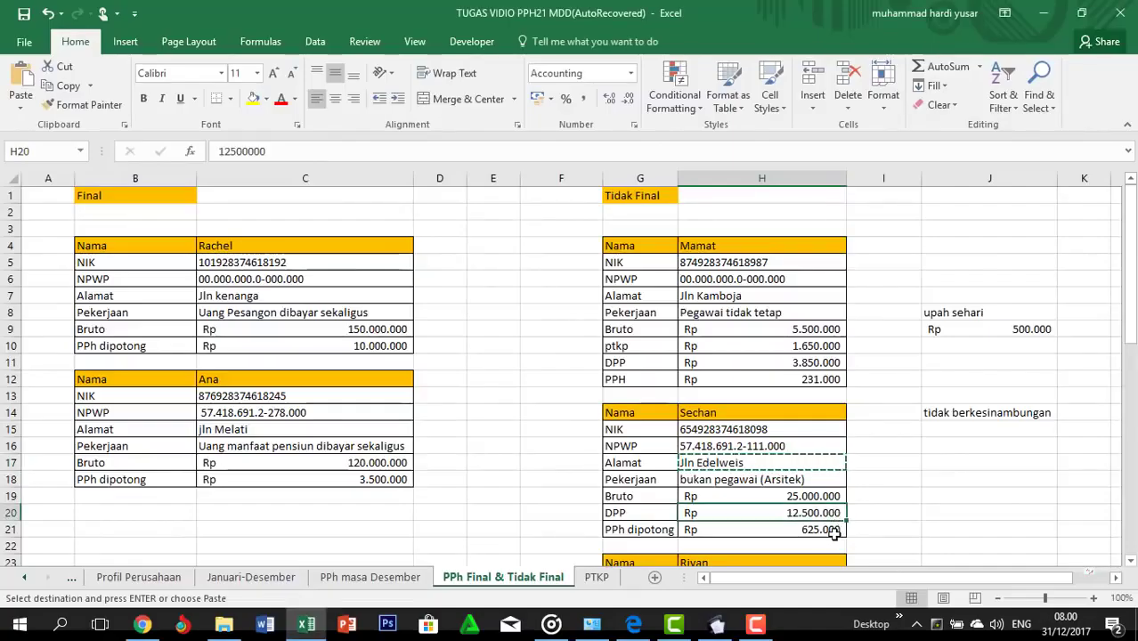
left_click(821, 496)
key("alt+Tab")
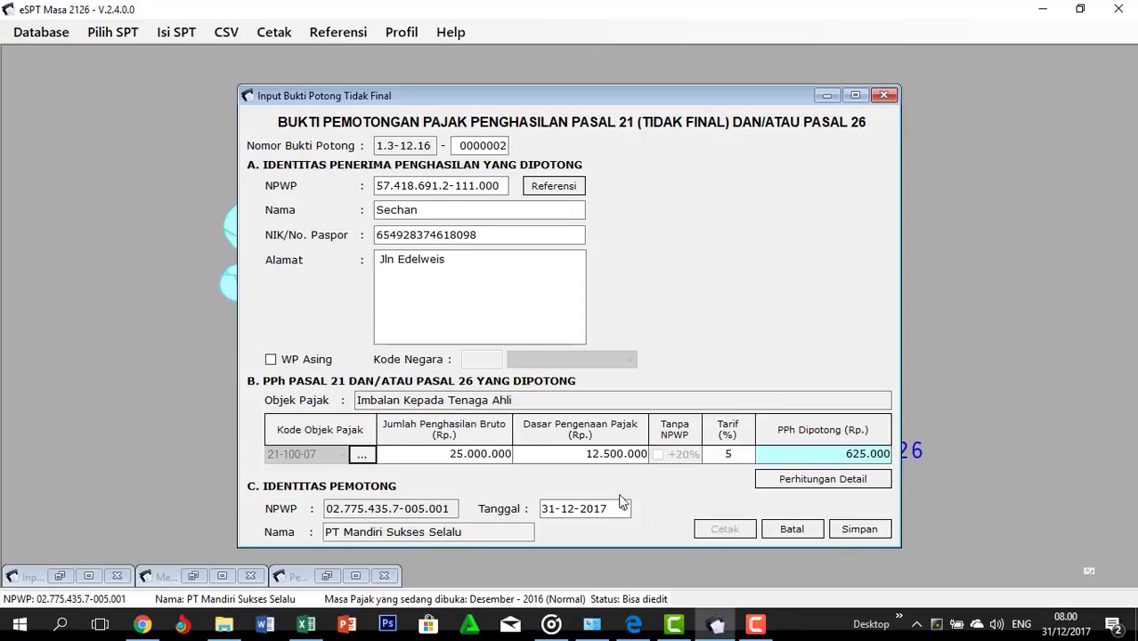
key("alt+Tab")
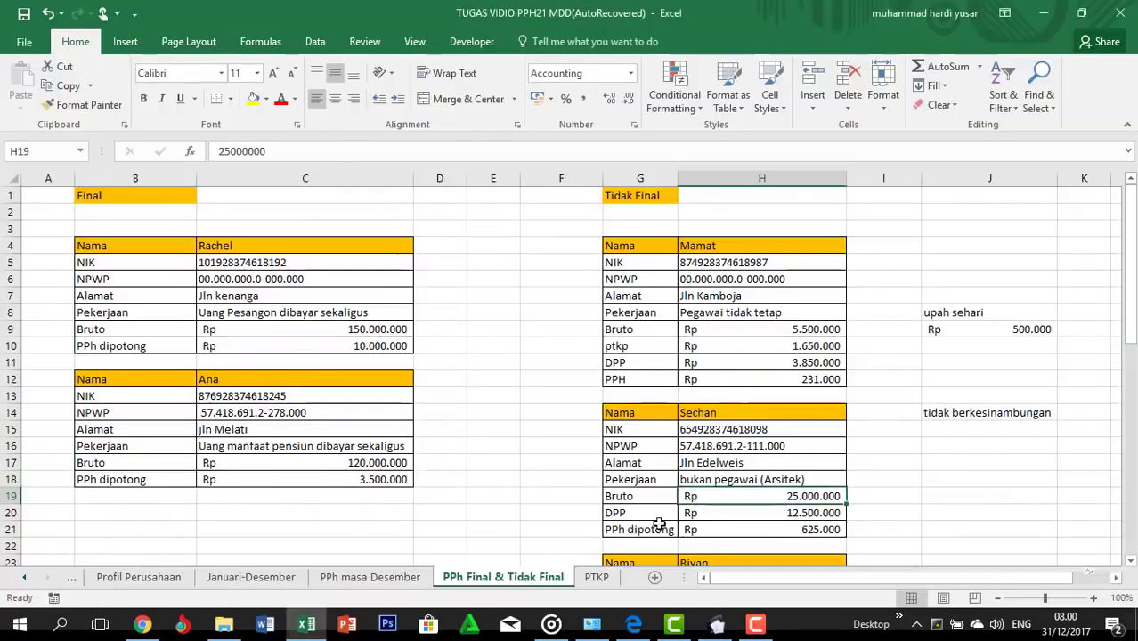
key("alt+Tab")
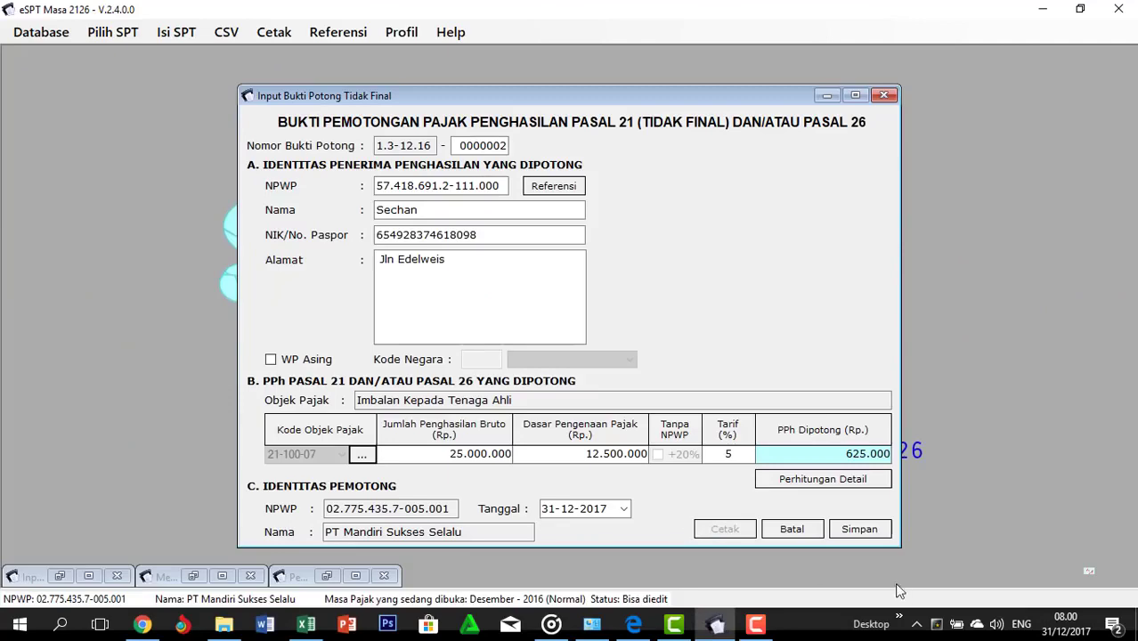
Save the architect's non-final withholding slip and confirm recording a new one
left_click(859, 529)
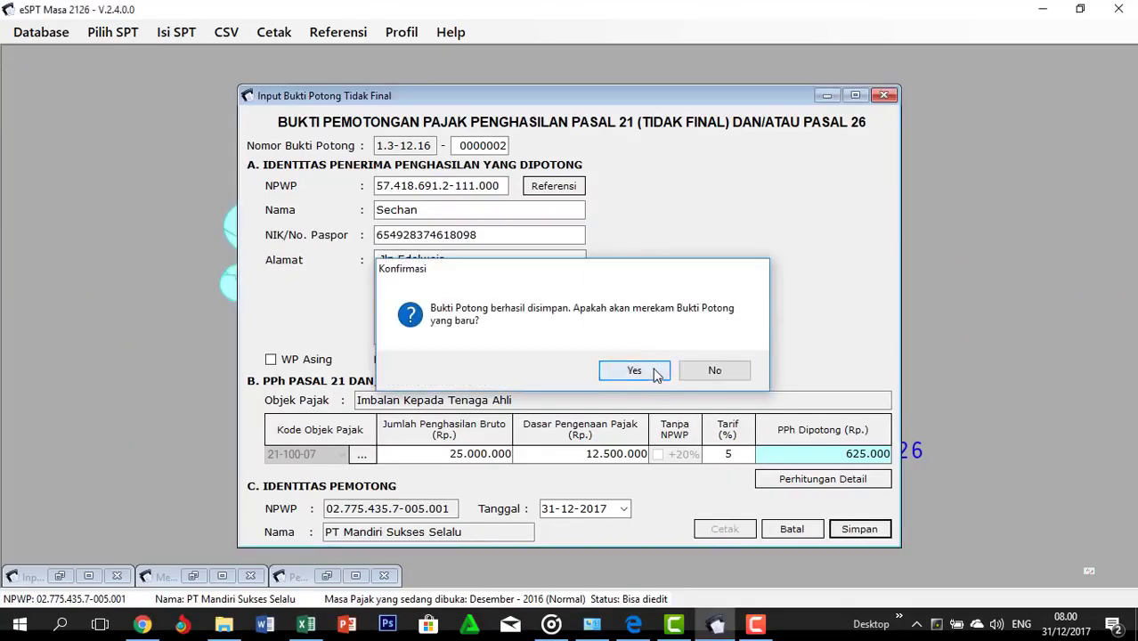
left_click(601, 372)
key("alt+Tab")
key("alt+Tab")
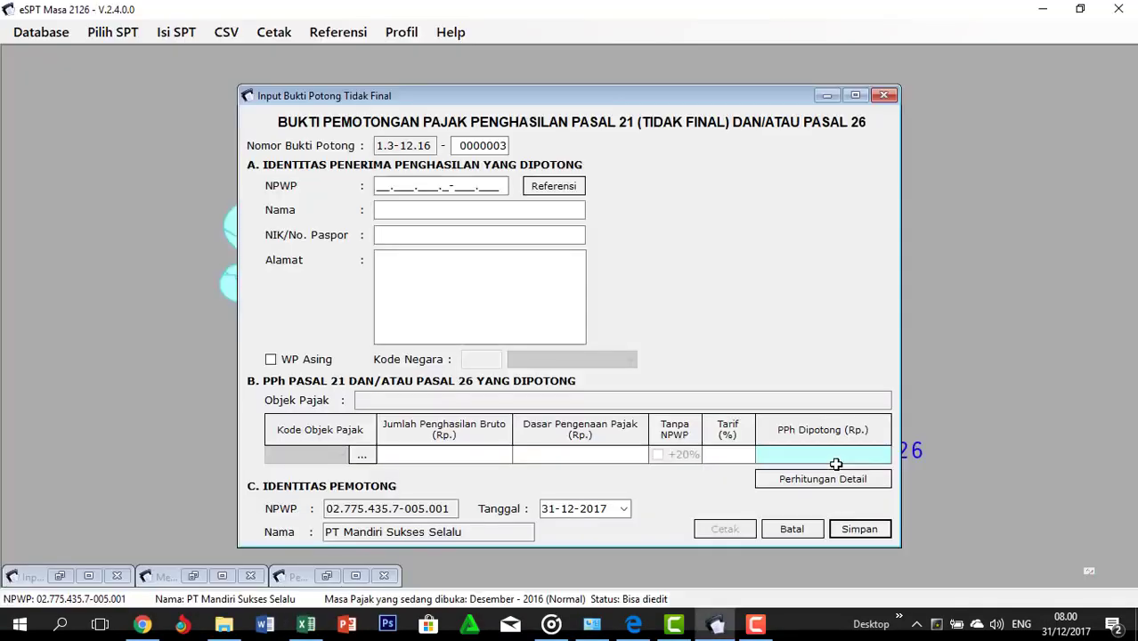
Copy the NPWP of the activity participant (atlet renang) from cell H25 in Excel into the NPWP field of the new eSPT slip
key("alt+Tab")
key("alt+Tab")
scroll(780, 482, "down", 7)
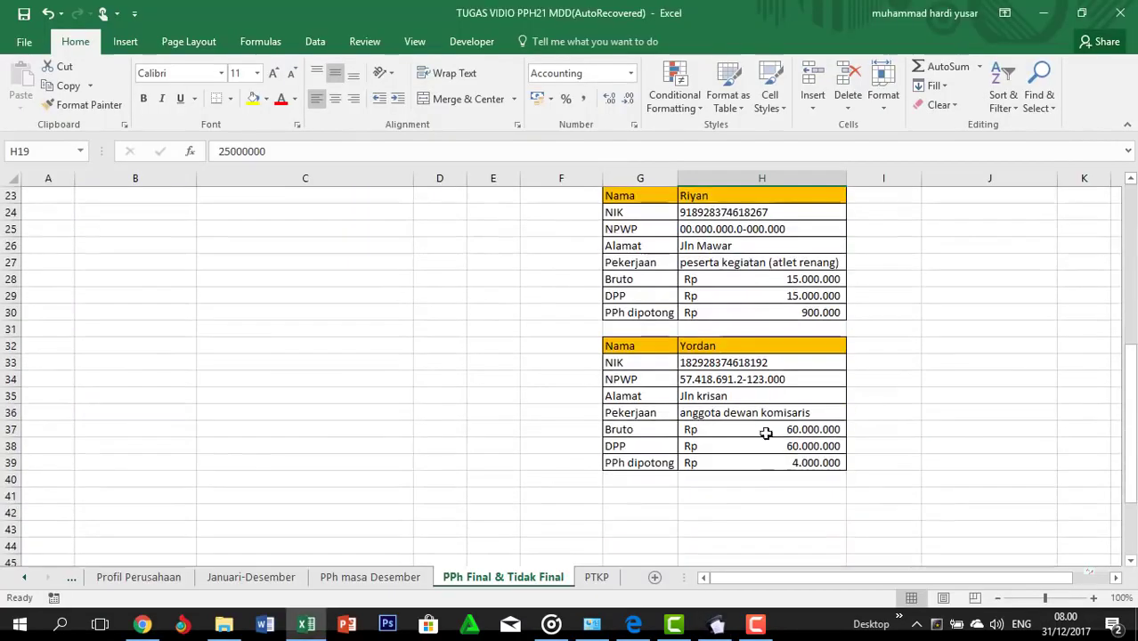
scroll(738, 336, "up", 7)
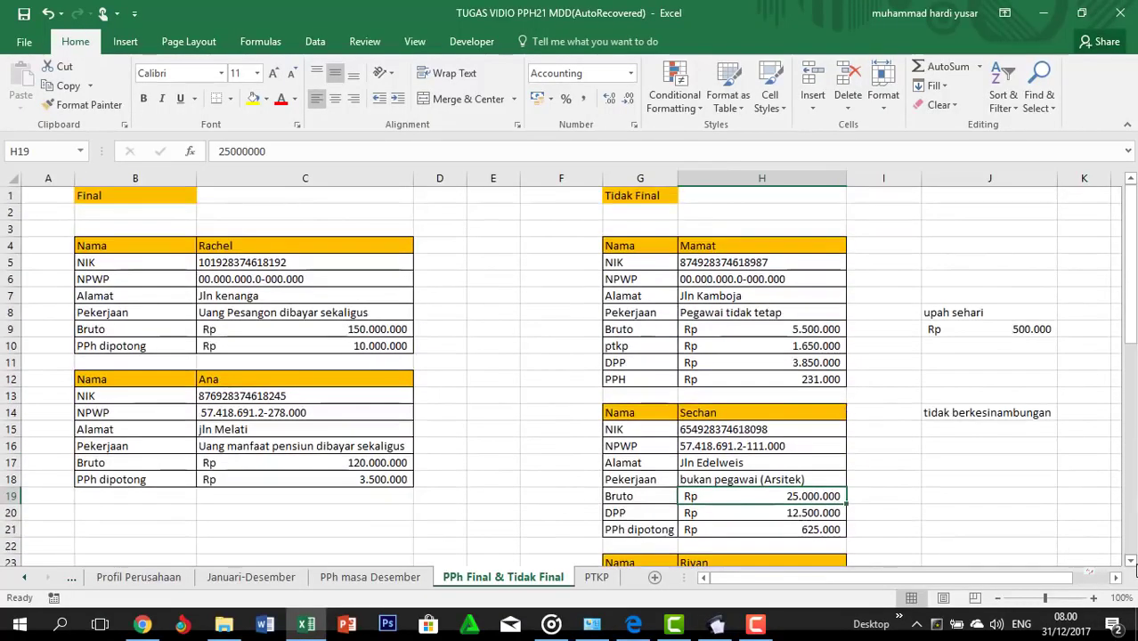
scroll(1133, 561, "down", 8)
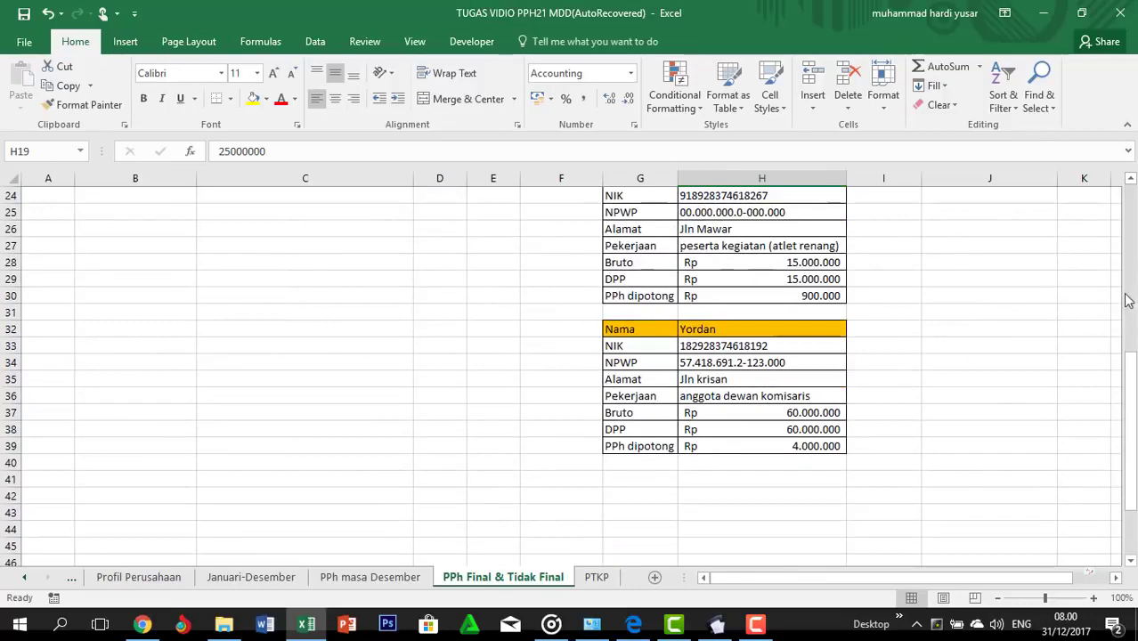
left_click_drag(1129, 419, 1129, 347)
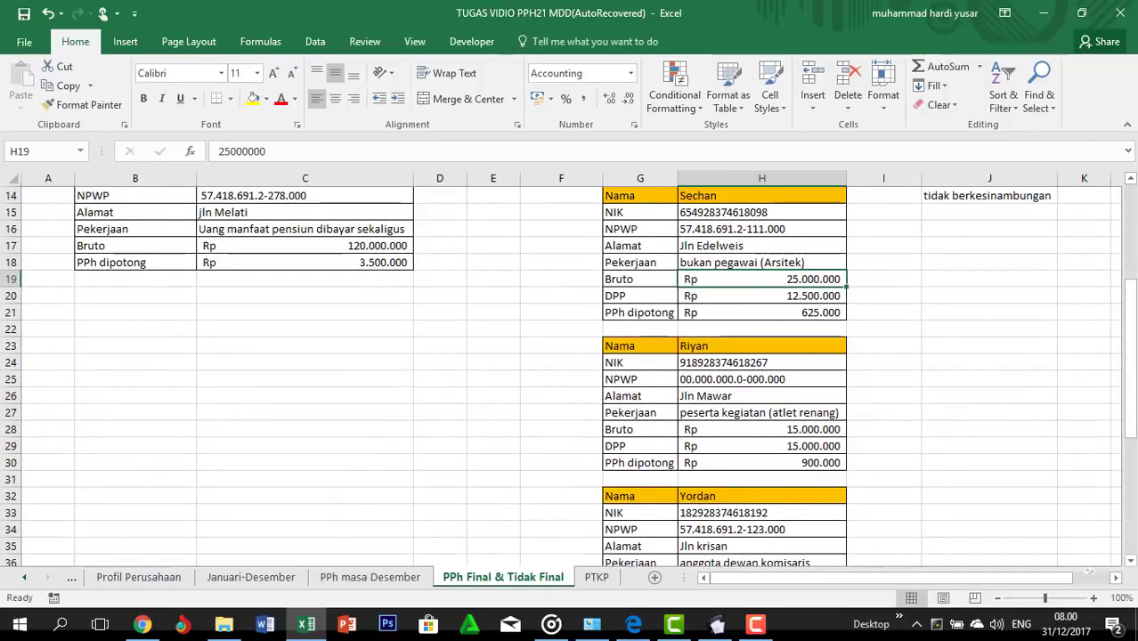
left_click(712, 345)
left_click(721, 378)
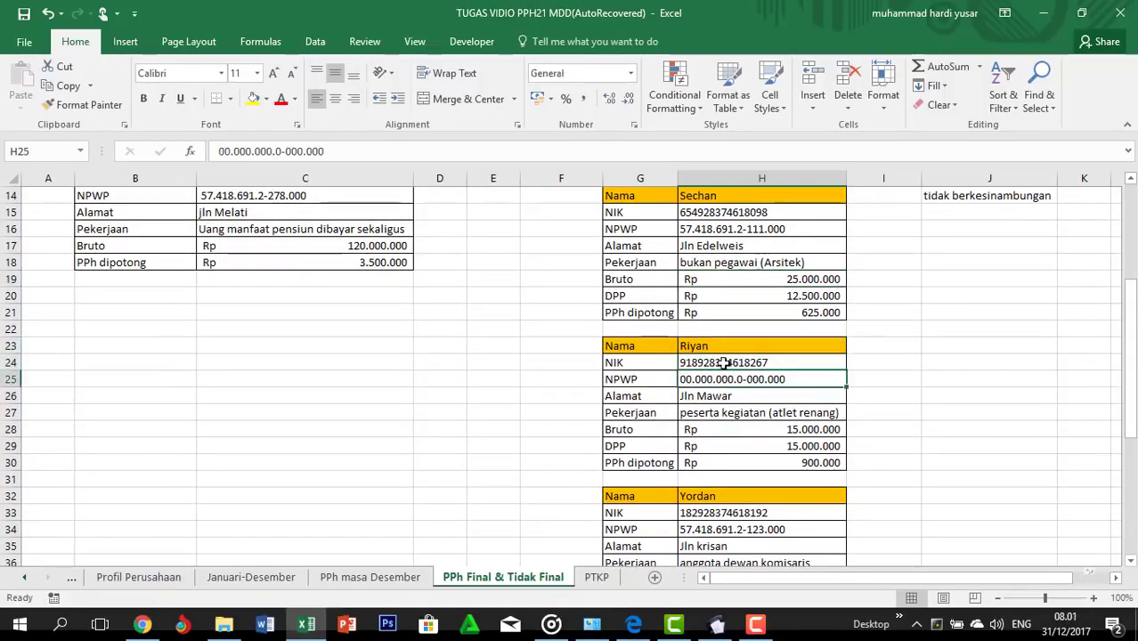
key("ctrl+c")
key("alt+Tab")
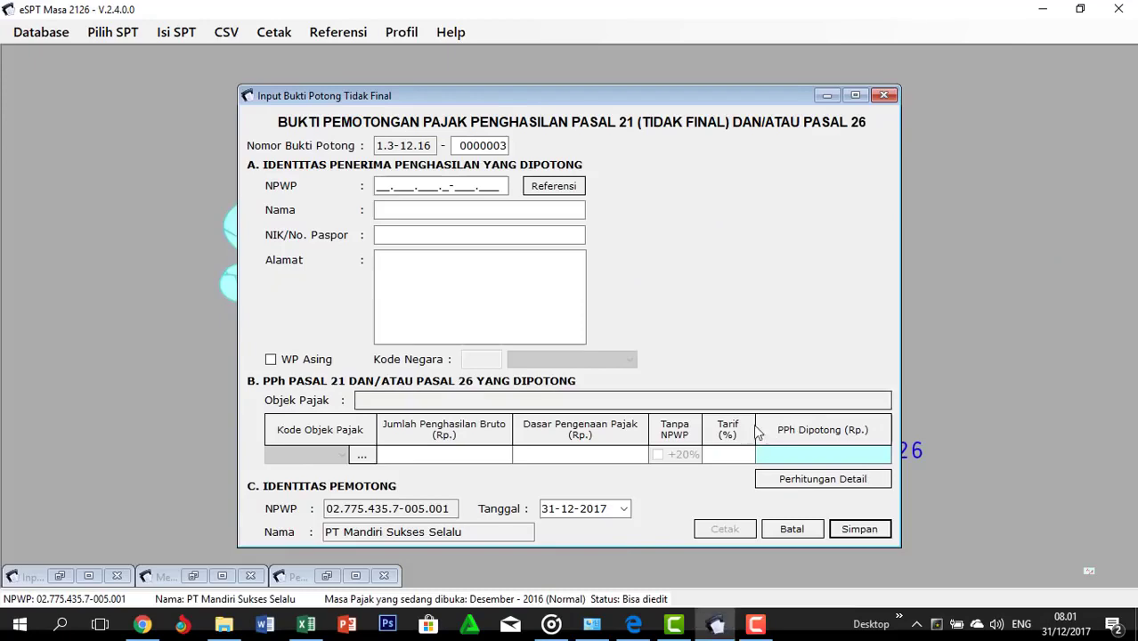
left_click(376, 186)
key("ctrl+v")
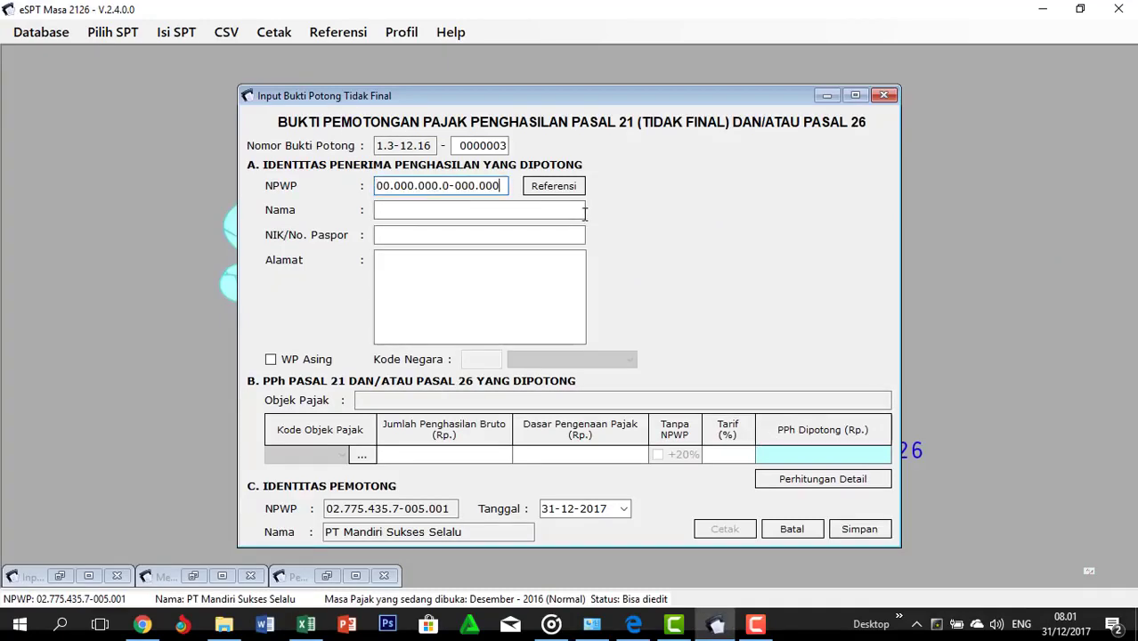
Copy the activity participant's name from cell H23 in Excel into the Nama field of the eSPT slip
key("alt+Tab")
left_click(703, 345)
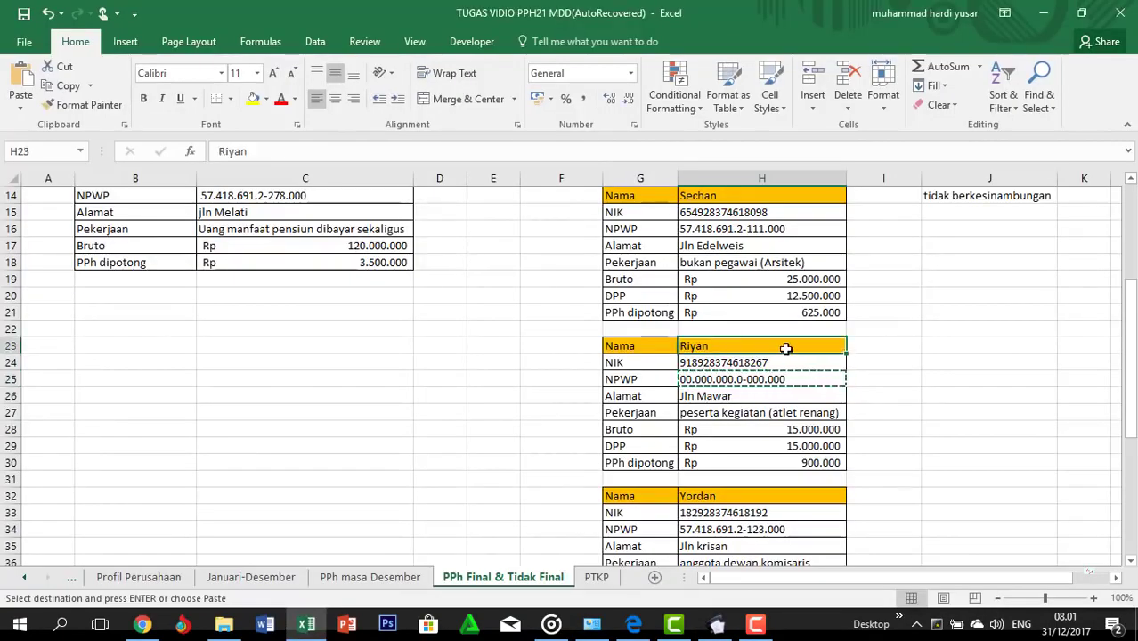
key("ctrl+c")
key("alt+Tab")
left_click(423, 210)
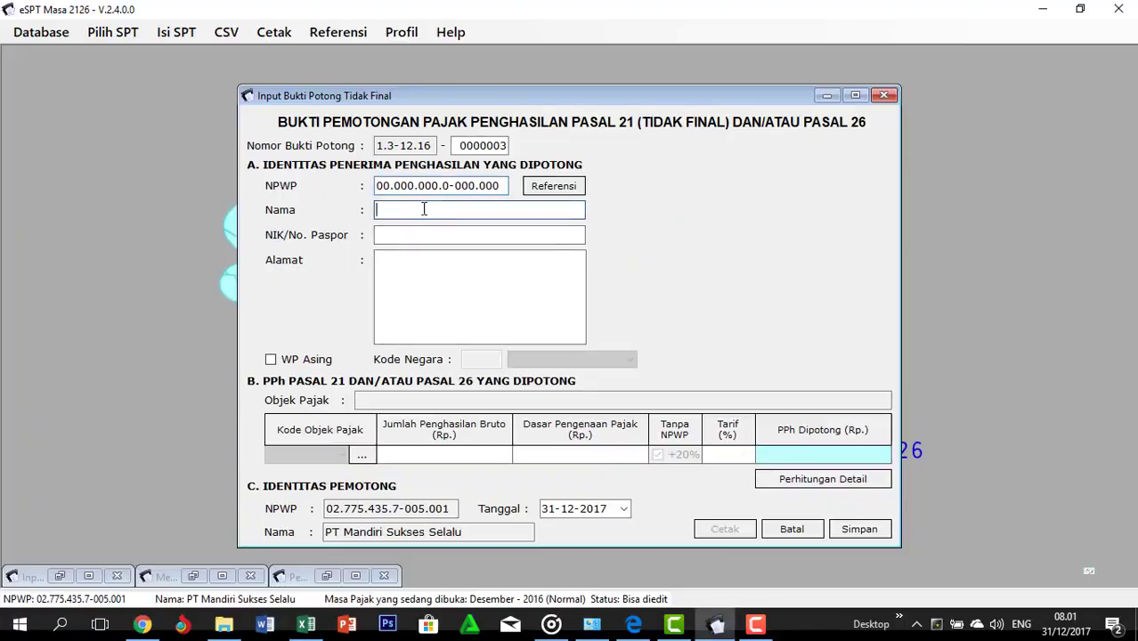
key("alt")
key("Left")
key("Left")
key("Left")
key("Left")
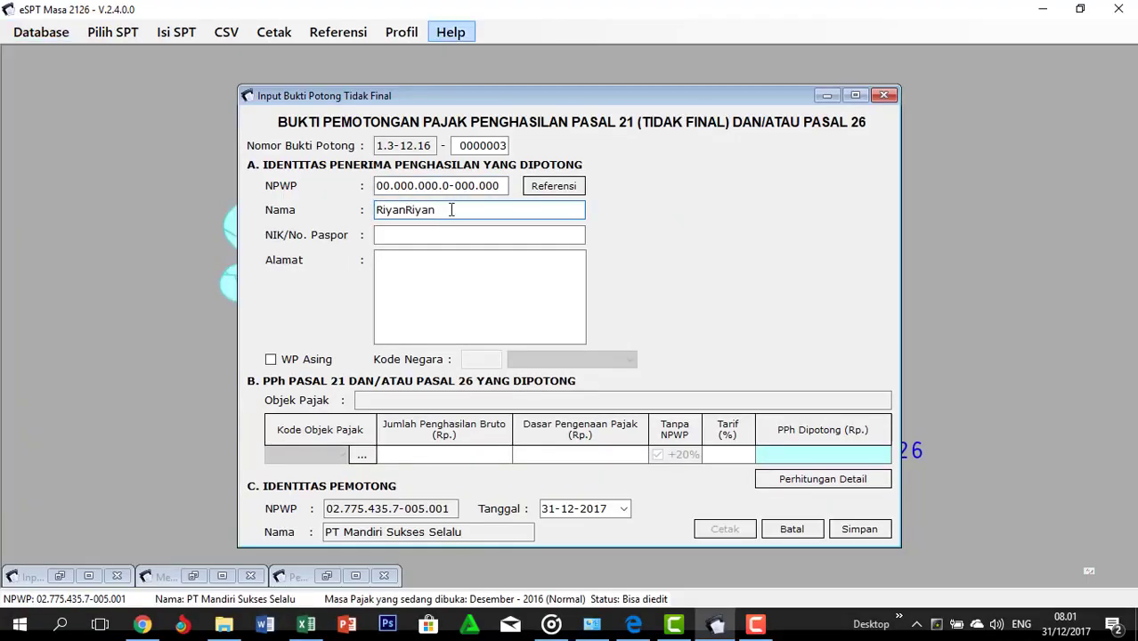
left_click(478, 217)
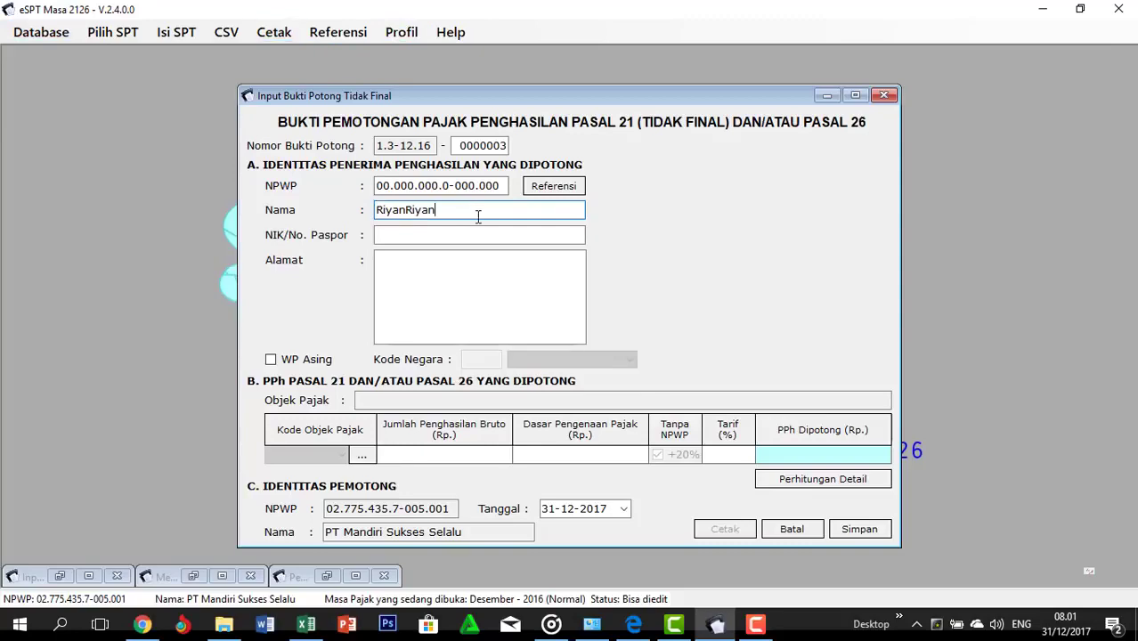
Copy the activity participant's NIK from cell H24 in Excel into the NIK/No. Paspor field of the eSPT slip
key("alt+Tab")
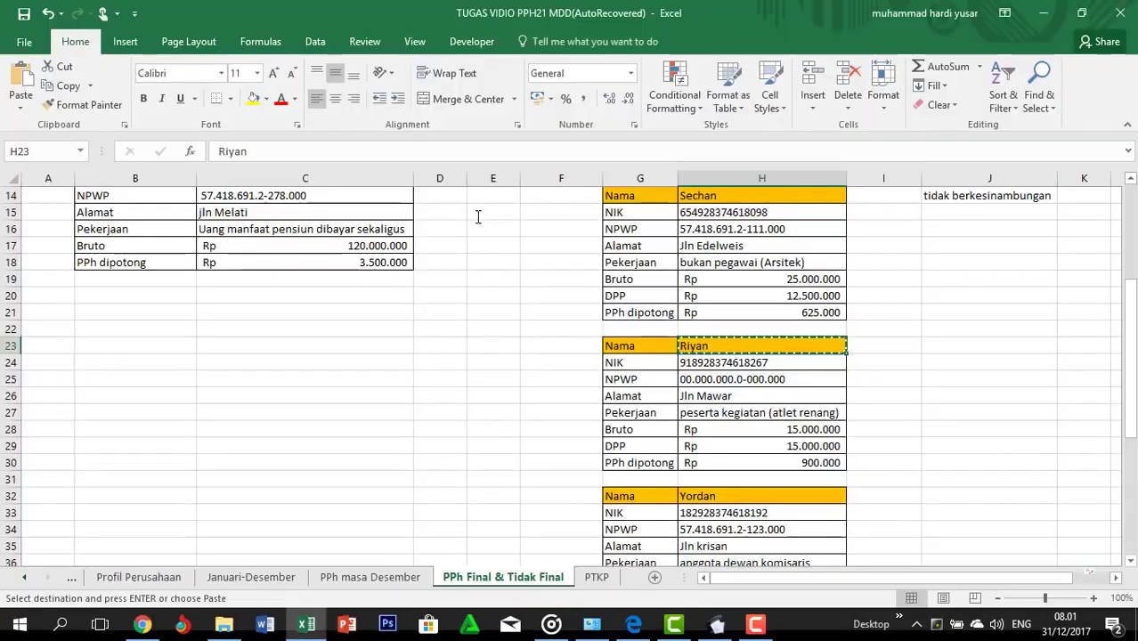
left_click(728, 363)
key("ctrl+c")
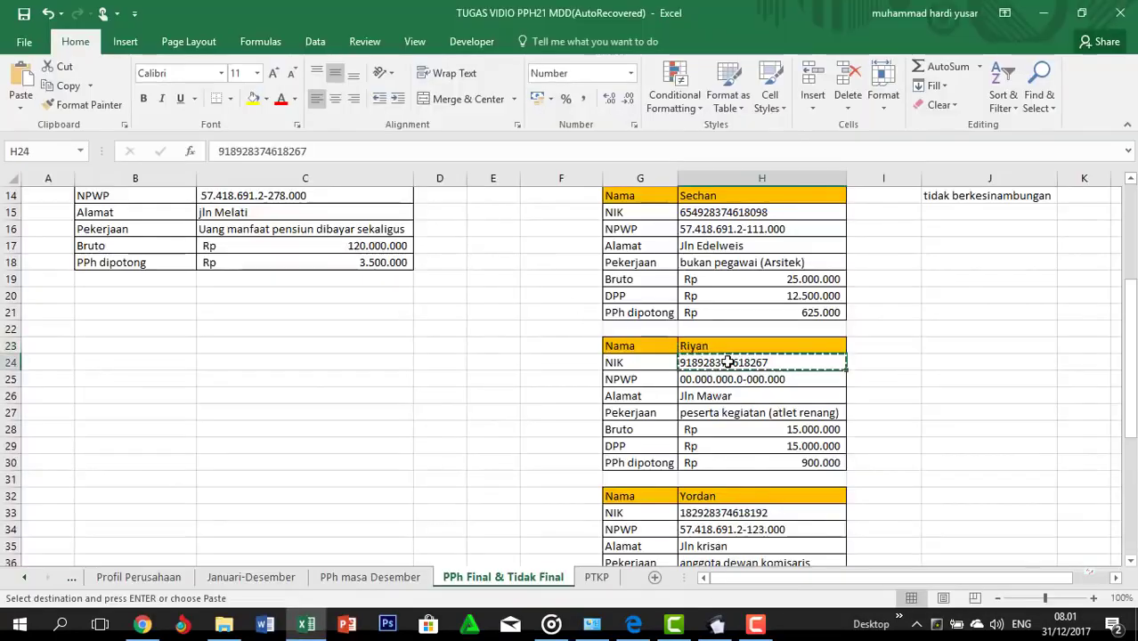
key("alt+Tab")
key("ctrl+v")
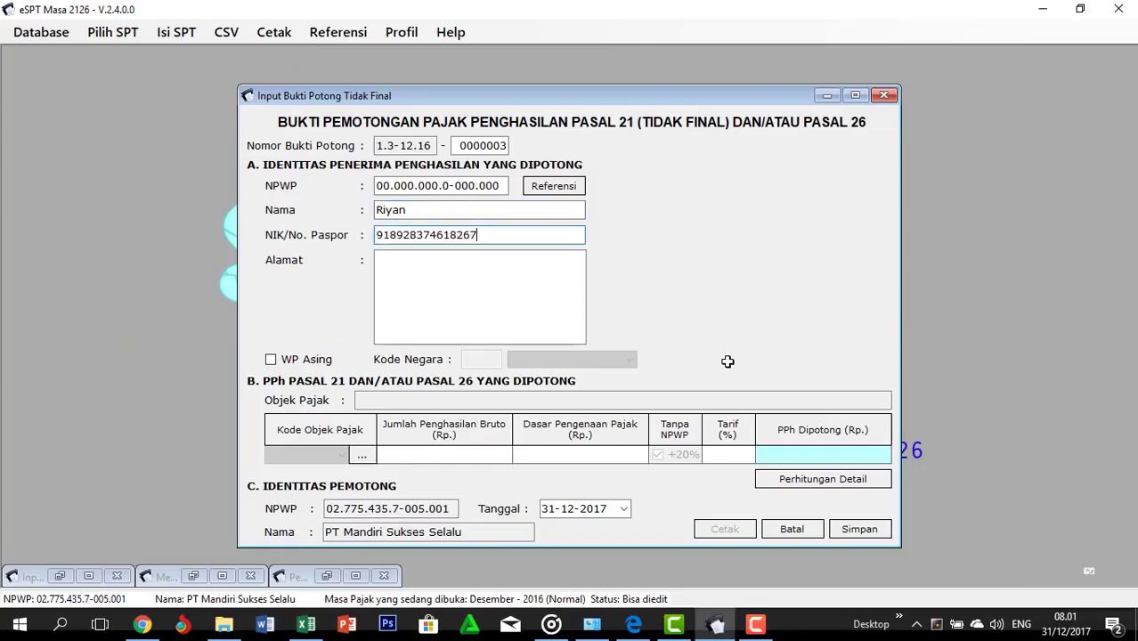
Copy the activity participant's address from cell H26 in Excel into the Alamat field of the eSPT slip
key("alt+Tab")
key("Down")
key("Down")
key("ctrl+c")
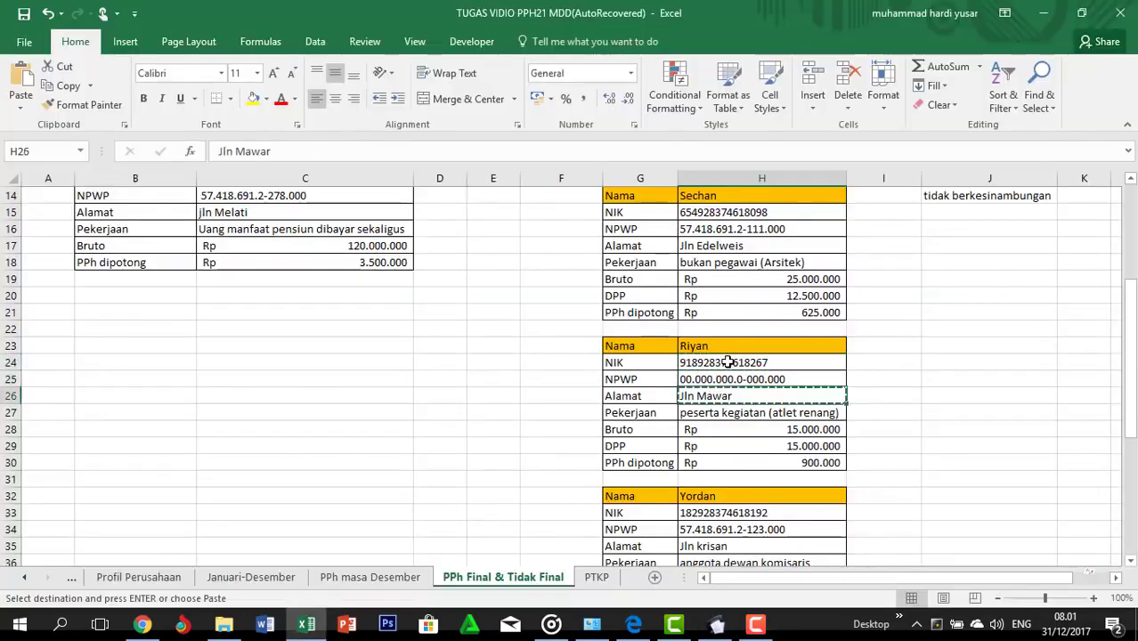
key("alt+Tab")
key("Tab")
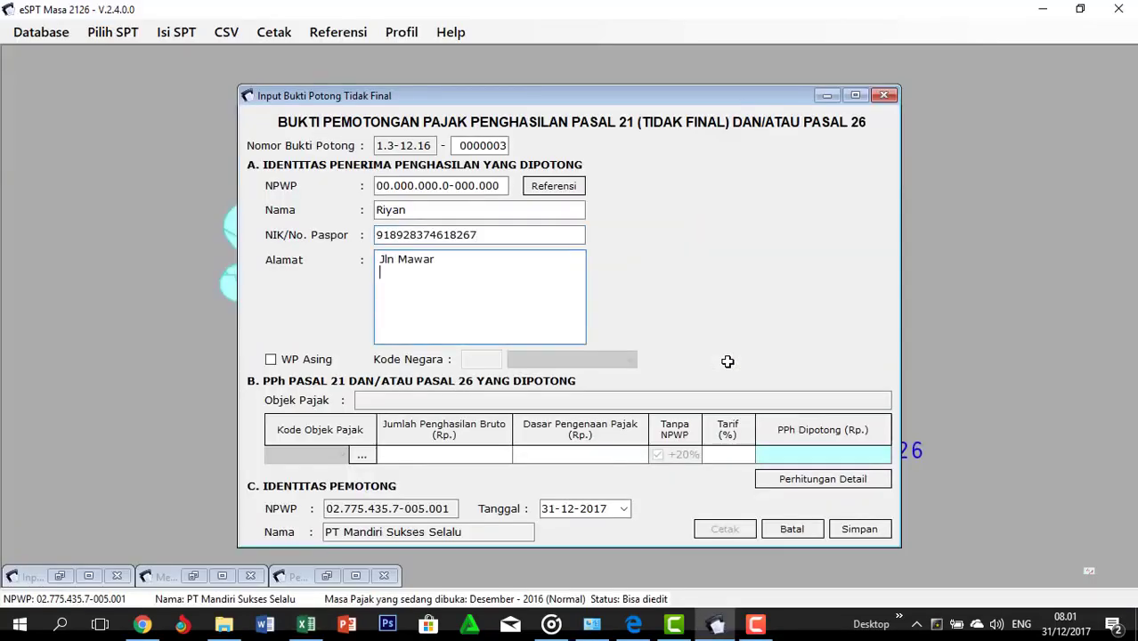
Choose tax object code 21-100-13, Imbalan Kepada Peserta Kegiatan, for the eSPT slip and try to open its detailed calculation
key("alt+Tab")
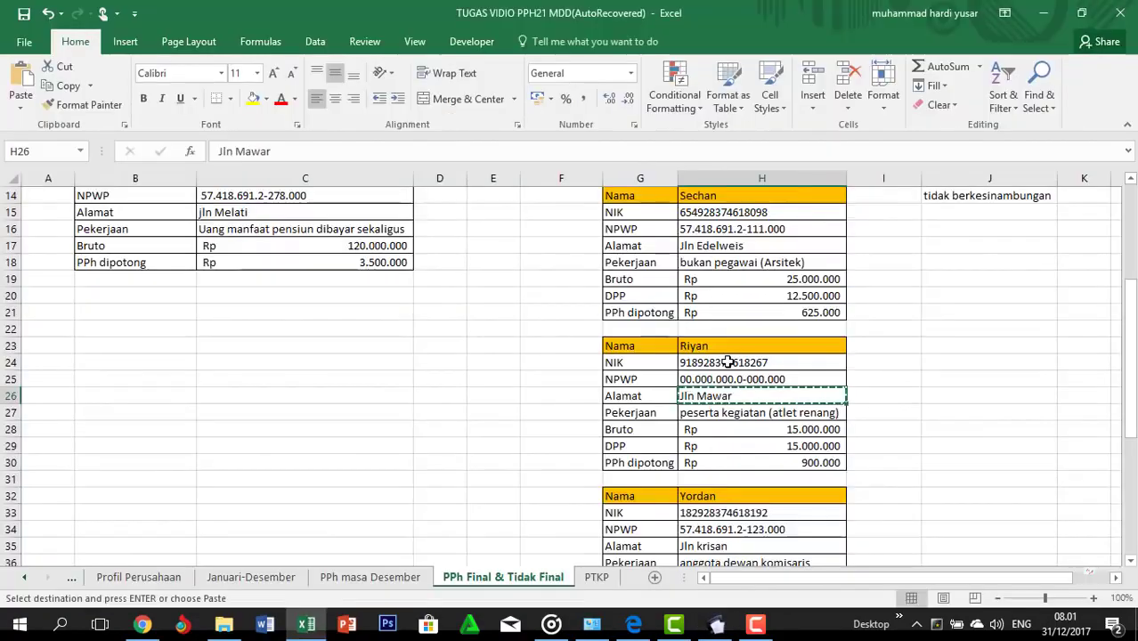
key("alt+Tab")
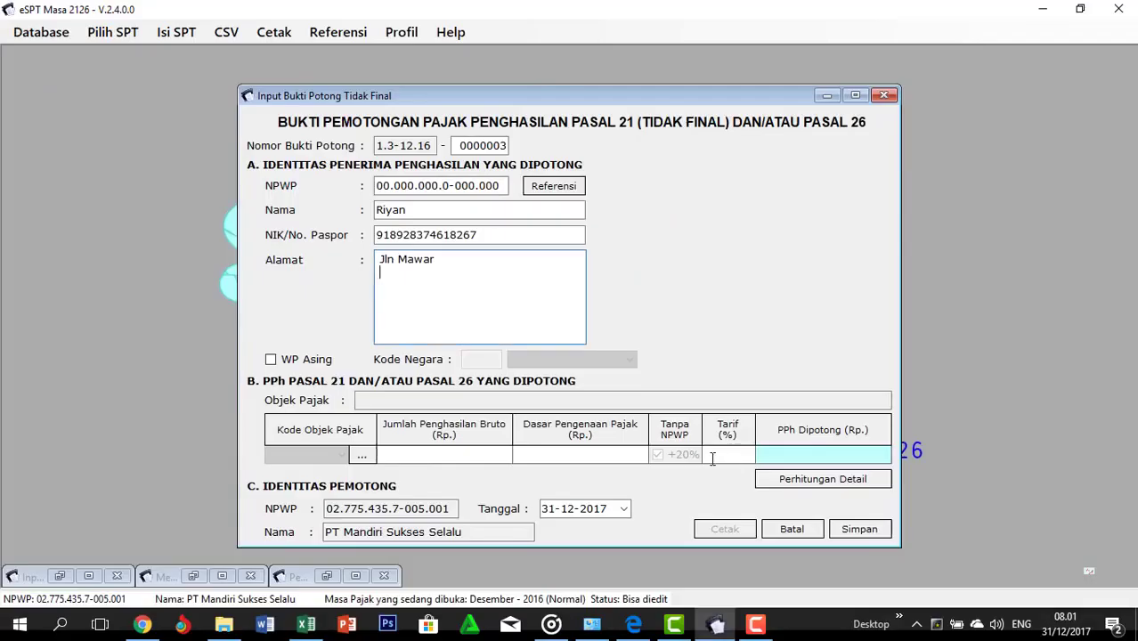
left_click(362, 456)
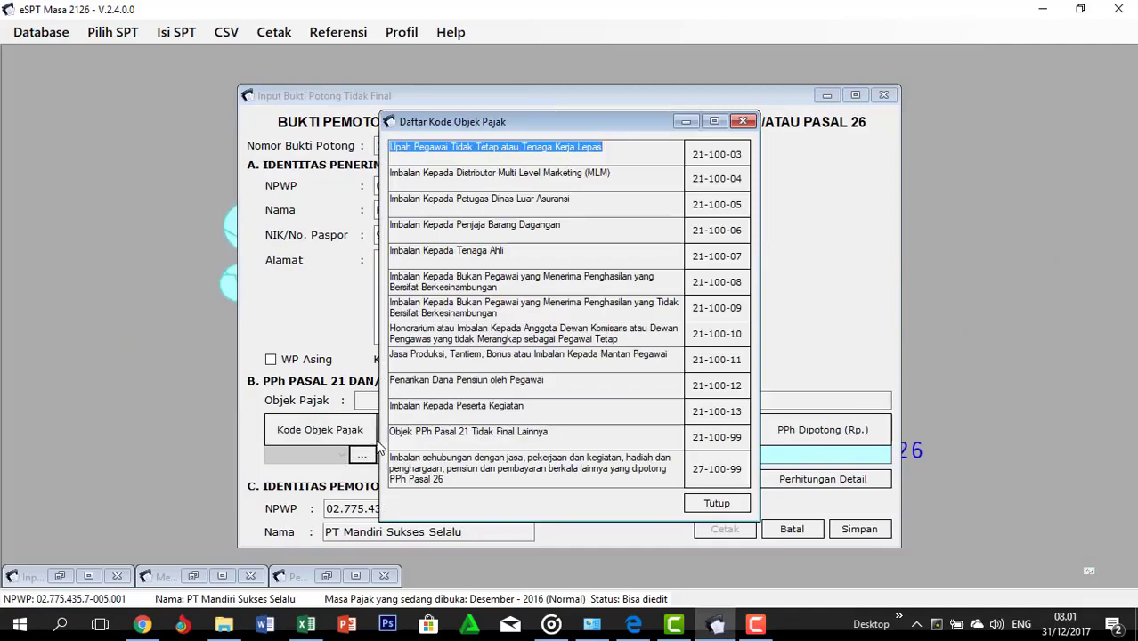
double_click(725, 417)
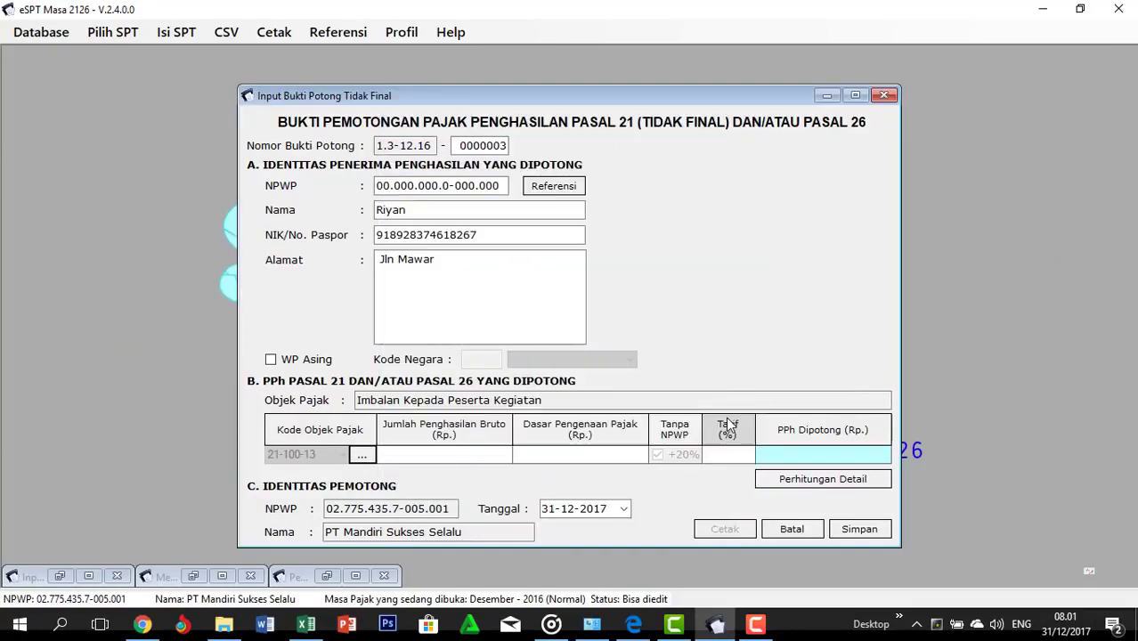
left_click(796, 481)
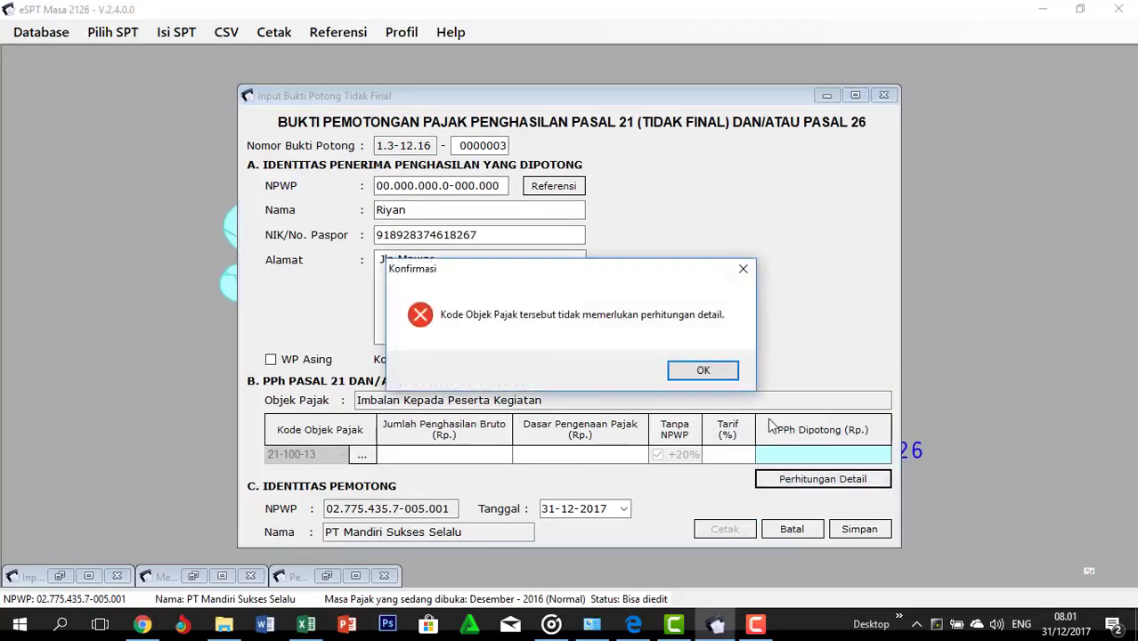
left_click(732, 370)
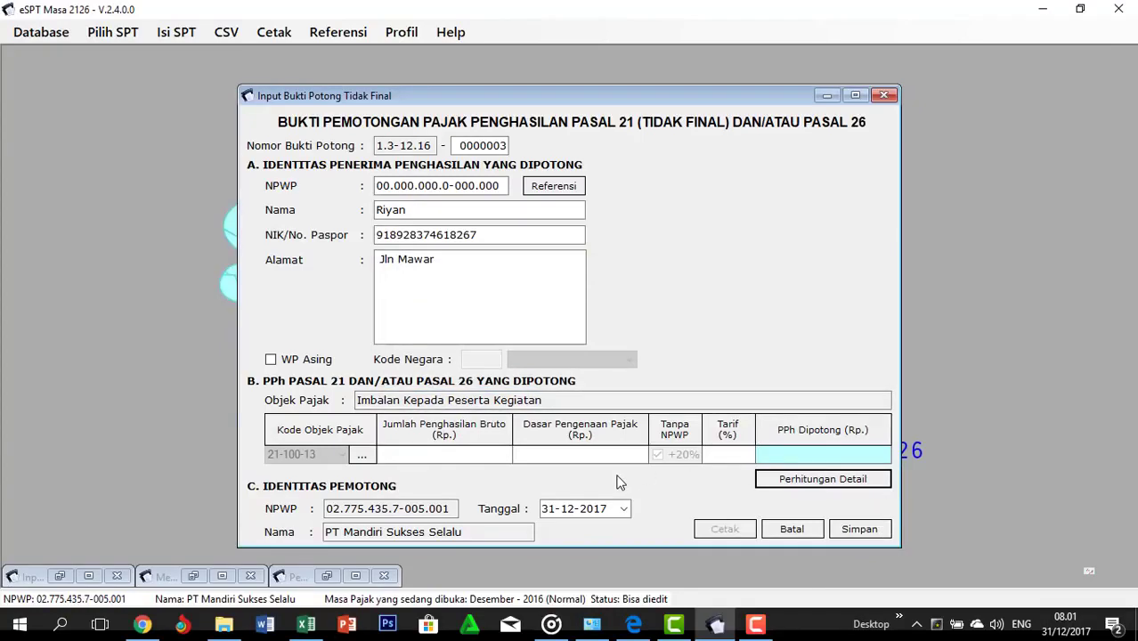
Copy the gross income of 15.000.000 from cell H28 in Excel into the eSPT slip and fill the tax base with 15.000.000
key("alt+Tab")
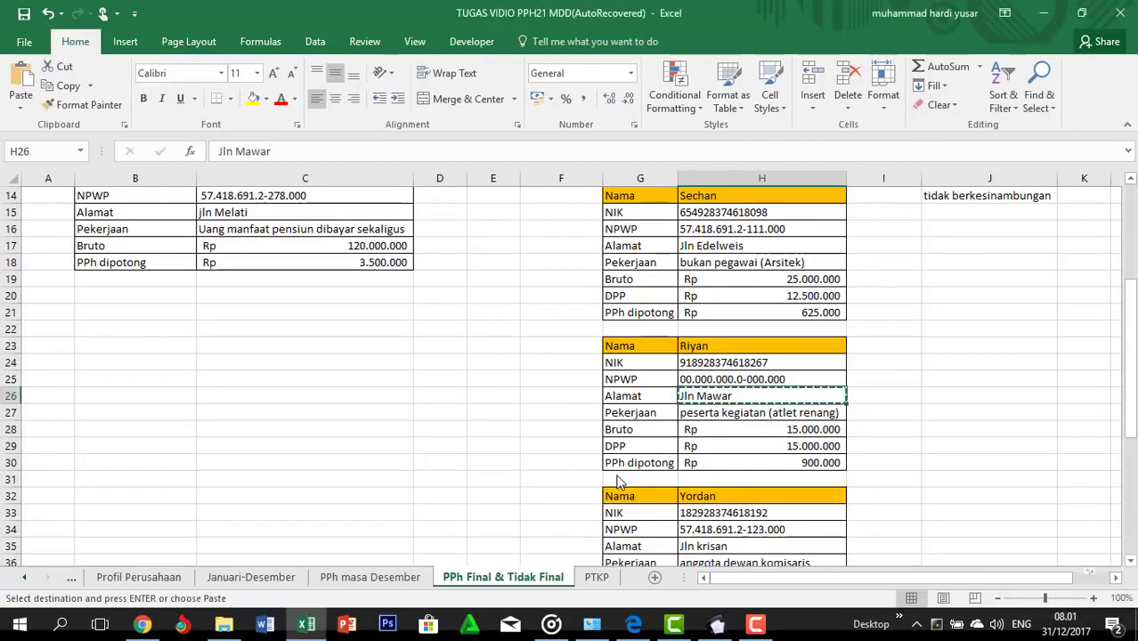
left_click(834, 429)
key("ctrl+c")
key("alt+Tab")
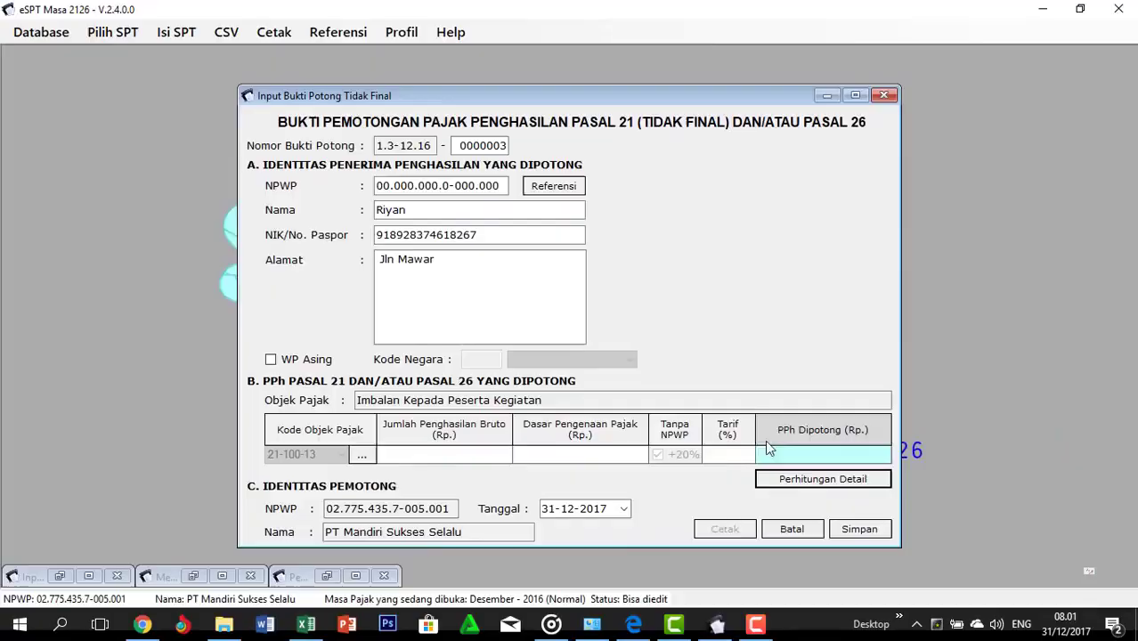
left_click(445, 455)
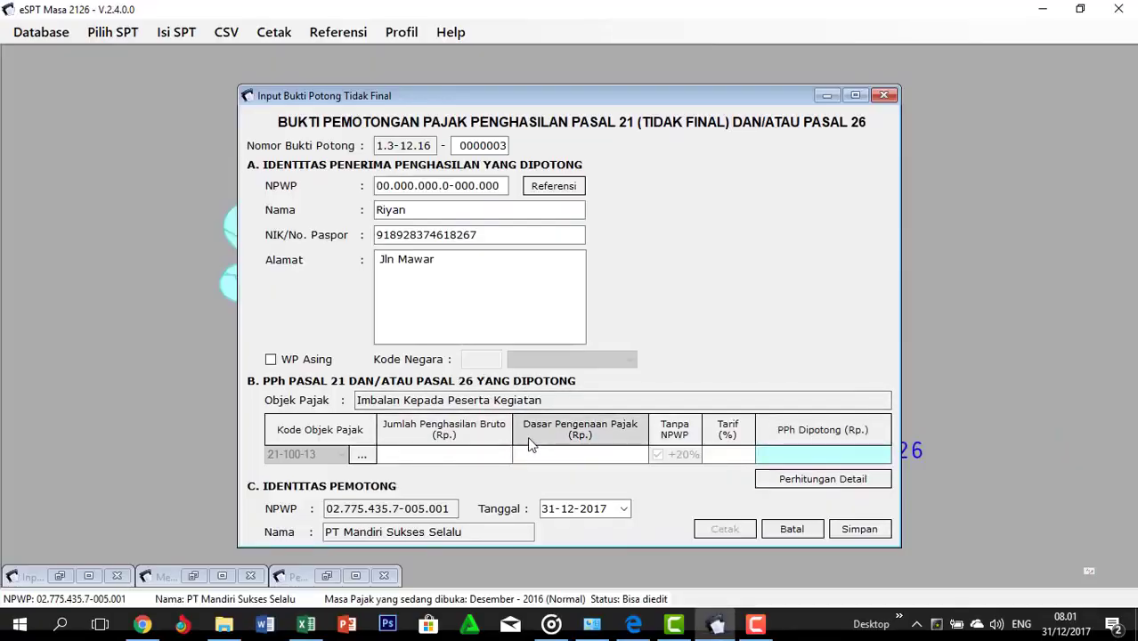
key("ctrl+v")
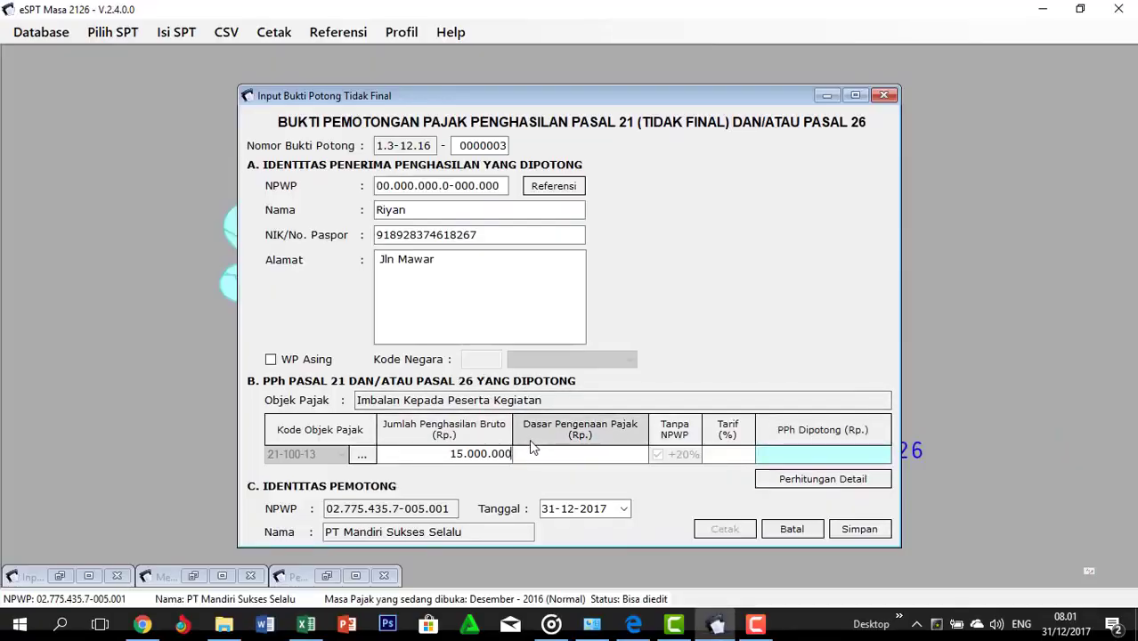
left_click(597, 456)
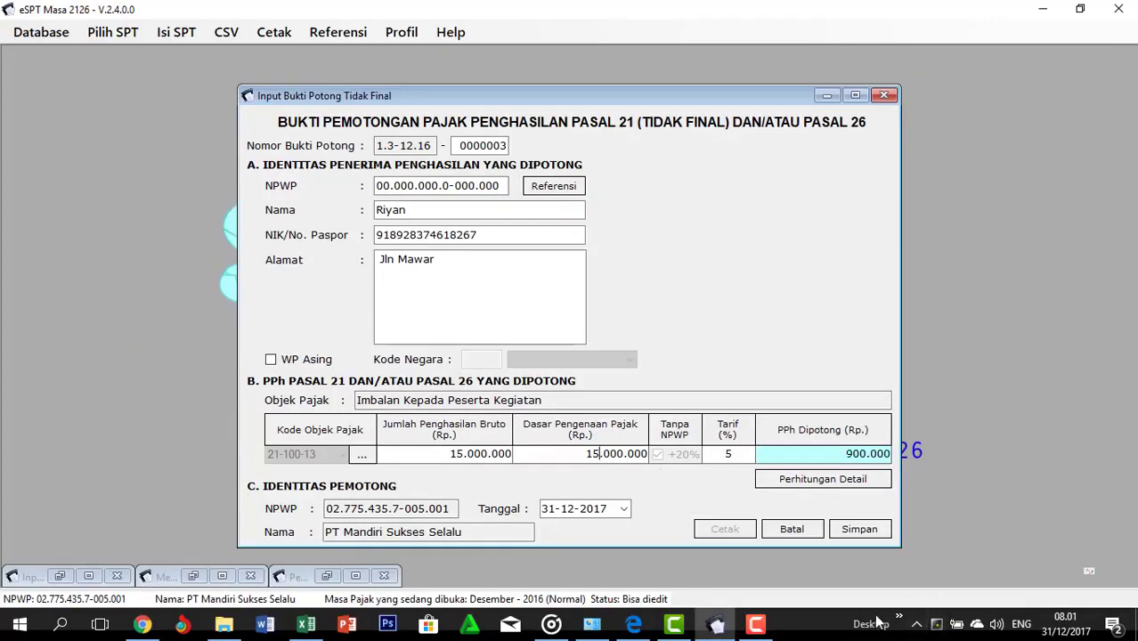
Set the activity participant's slip date to 31-12-2016, then save the slip and confirm recording a new one
left_click(625, 508)
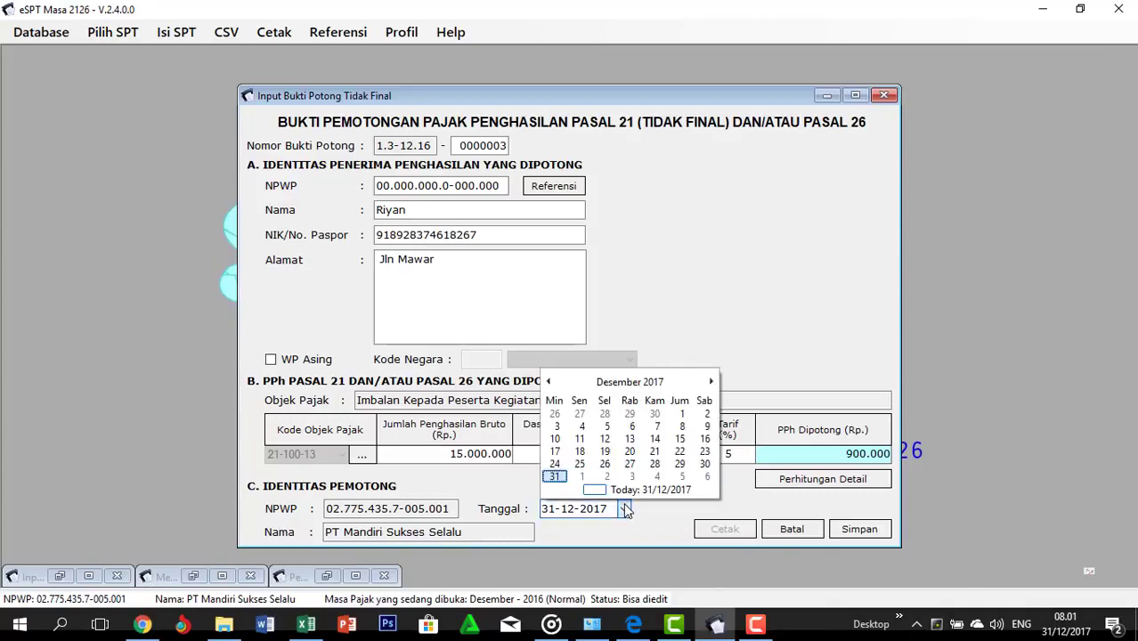
left_click(653, 390)
left_click(648, 386)
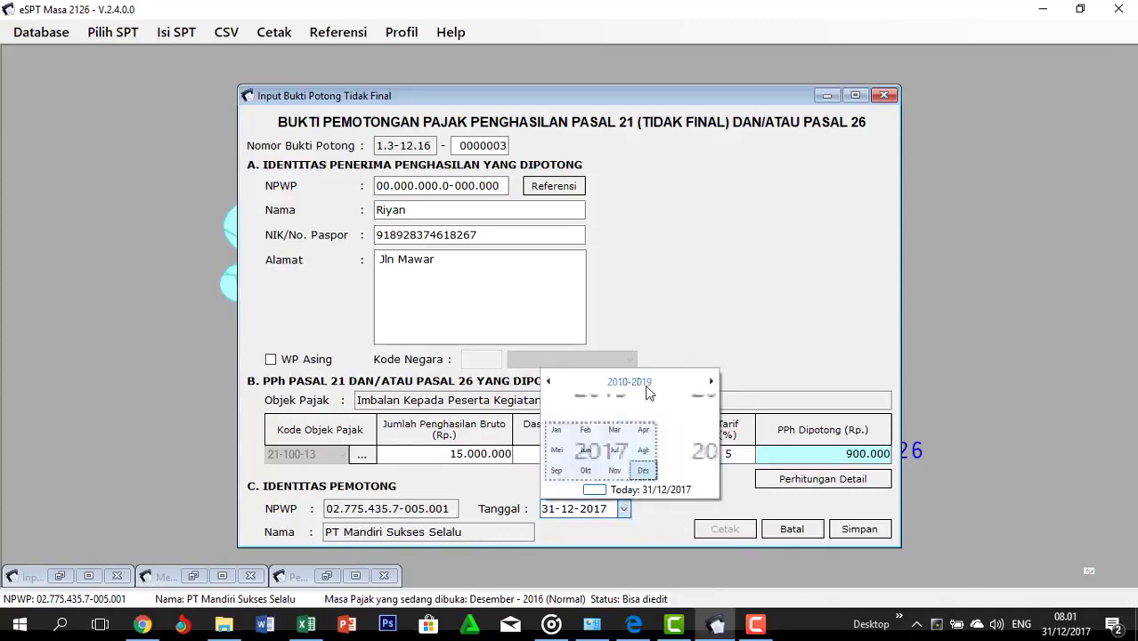
left_click(694, 437)
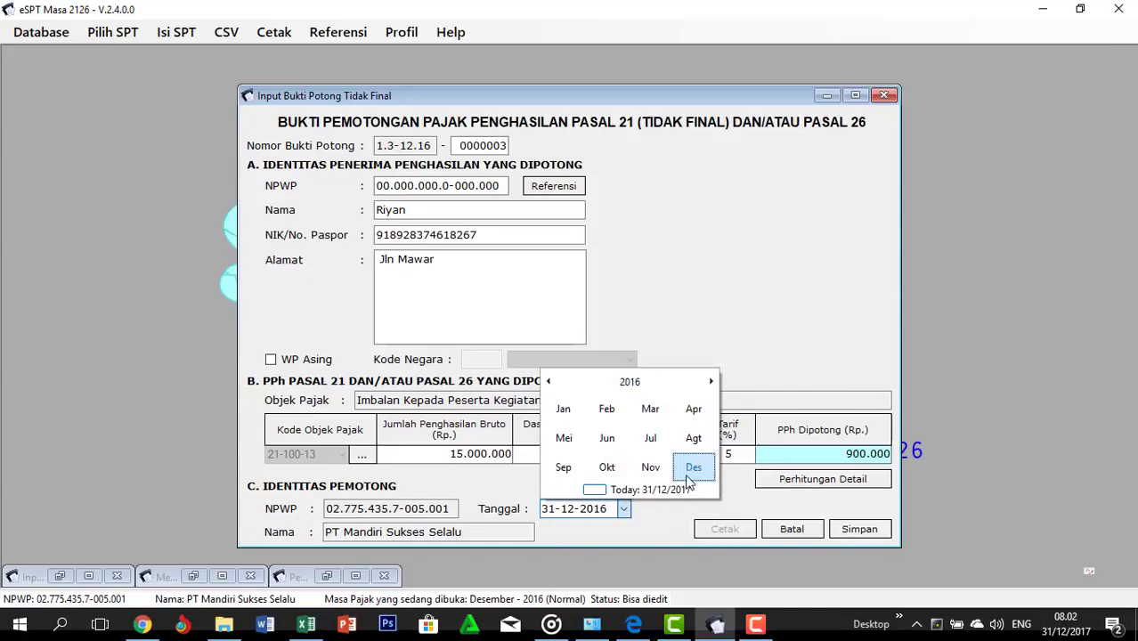
left_click(662, 515)
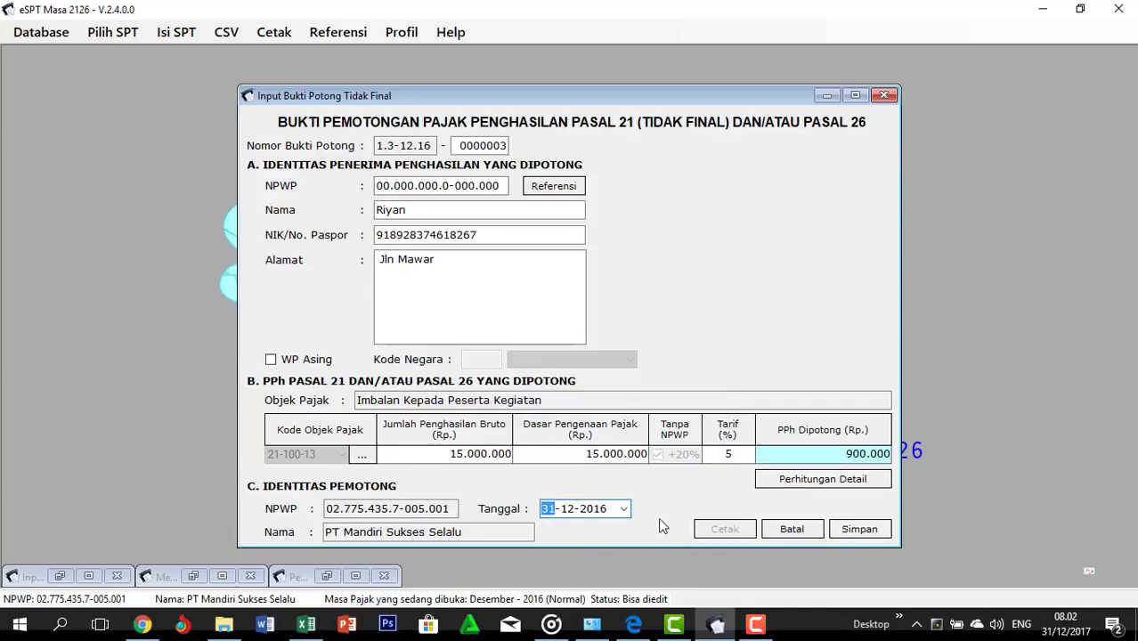
left_click(865, 534)
left_click(634, 371)
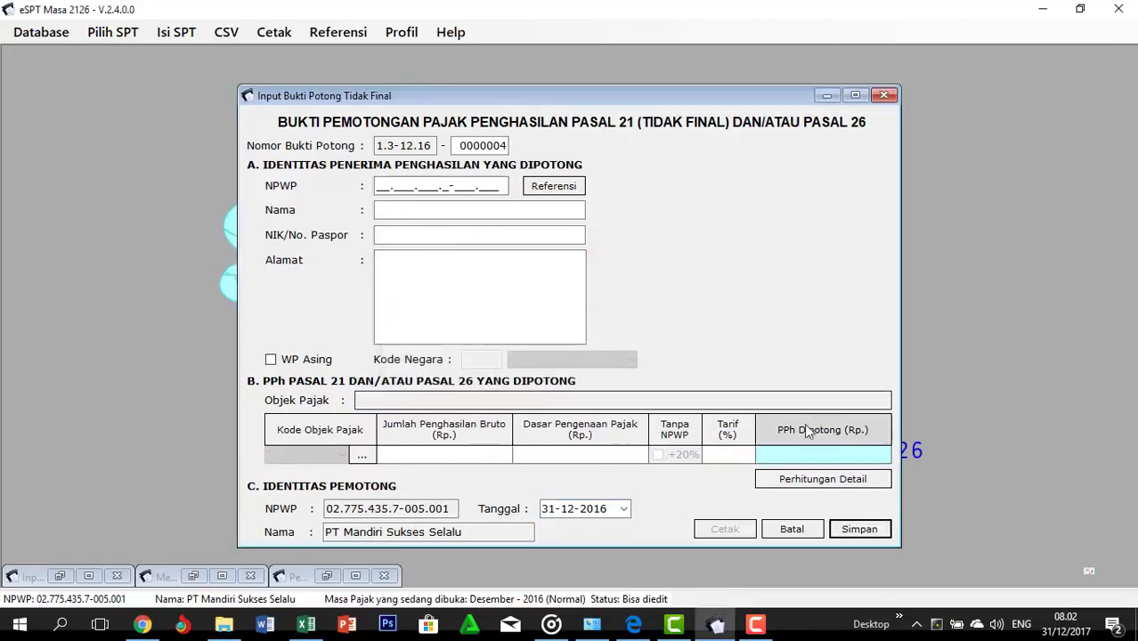
Copy the name of the board of commissioners member from cell H32 in Excel into the Nama field of the new eSPT slip
key("alt+Tab")
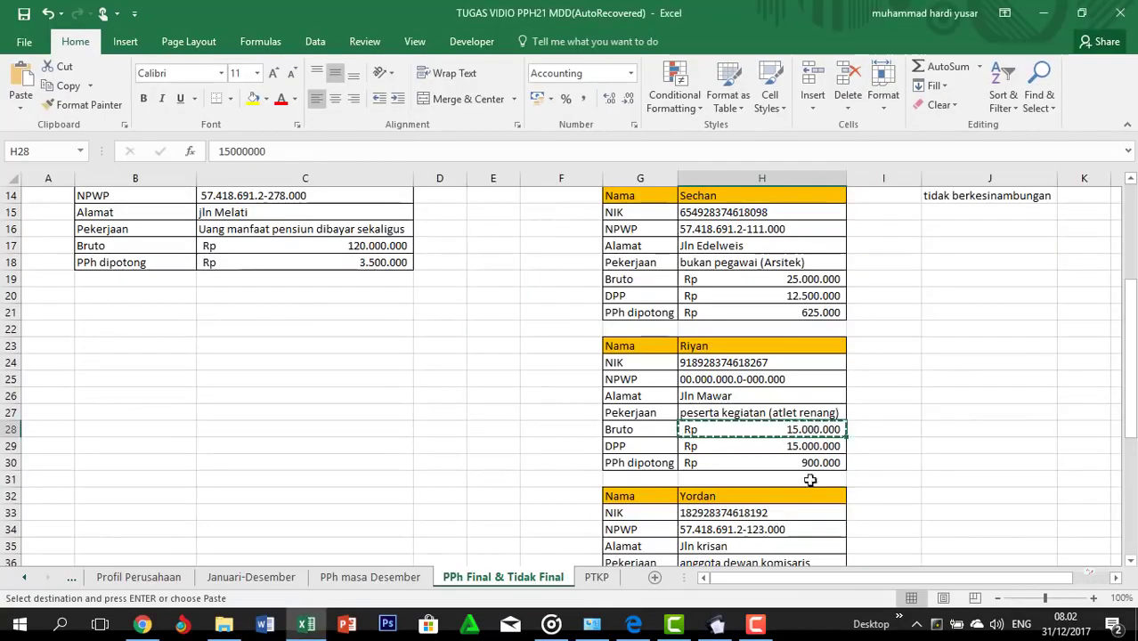
left_click(741, 496)
key("ctrl+c")
key("alt+Tab")
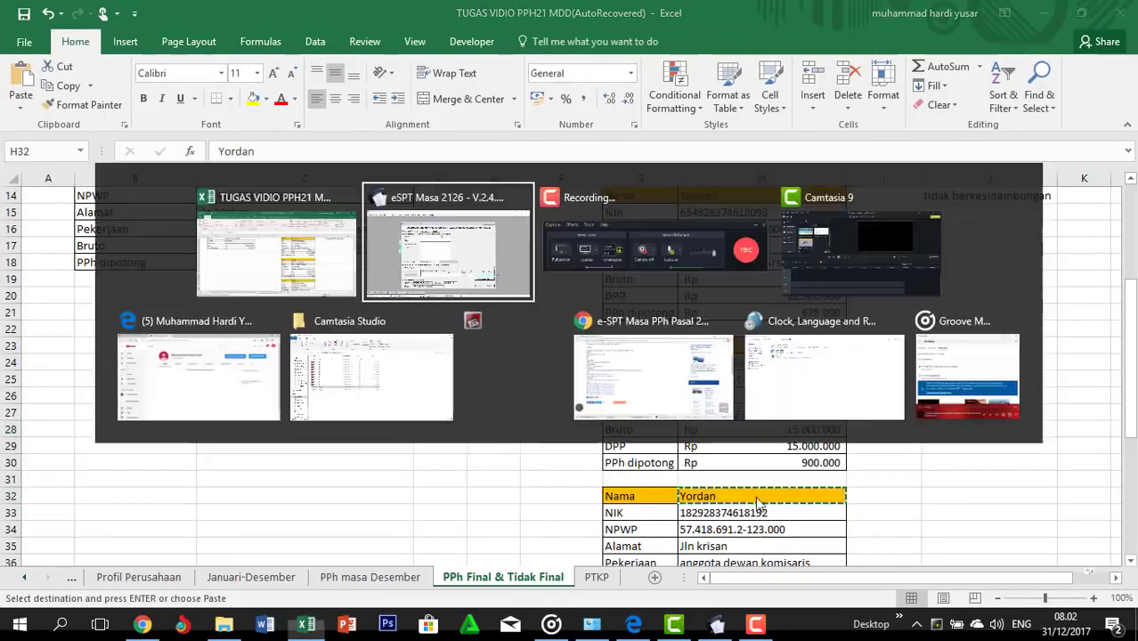
left_click(443, 211)
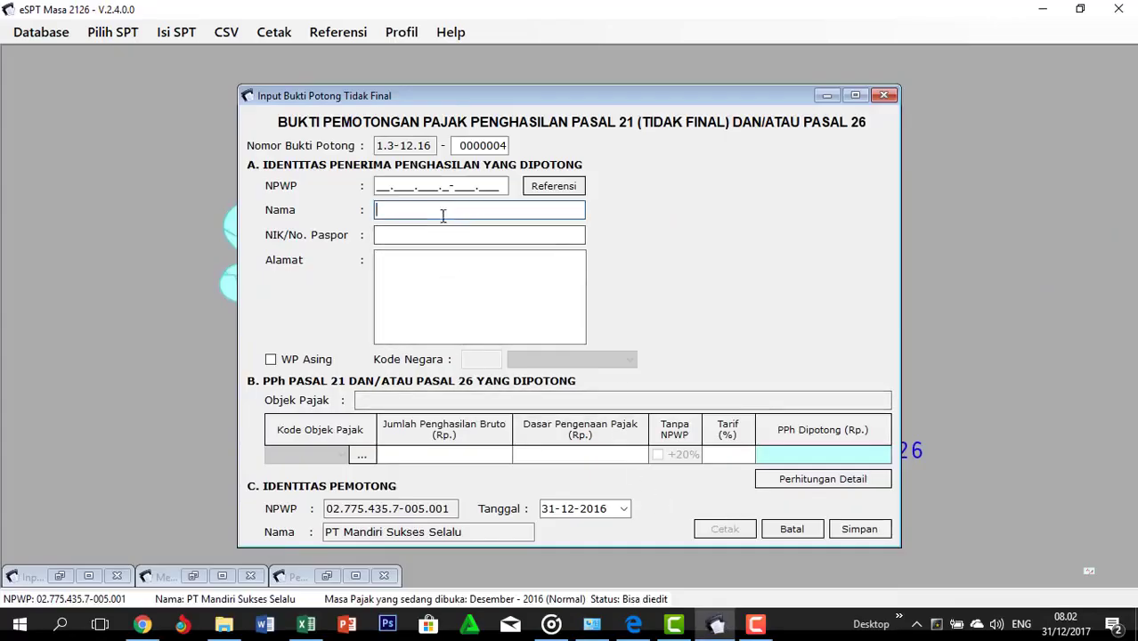
key("ctrl+v")
Copy the commissioner's NIK from cell H33 in Excel into the NIK/No. Paspor field of the eSPT slip
key("alt+Tab")
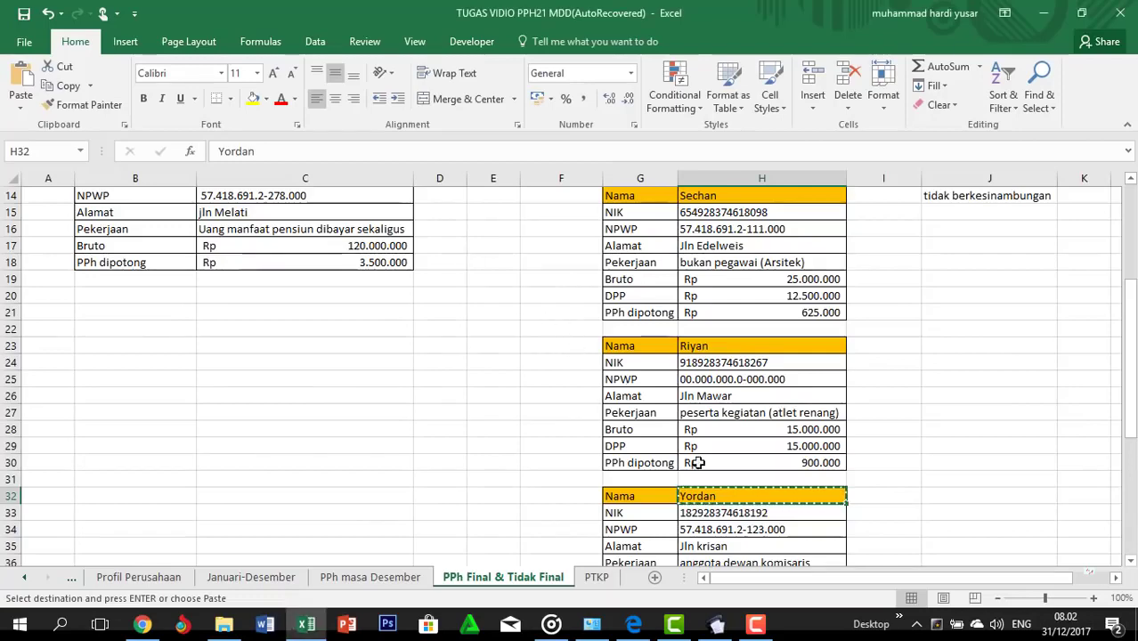
left_click(723, 512)
key("ctrl+c")
key("alt+Tab")
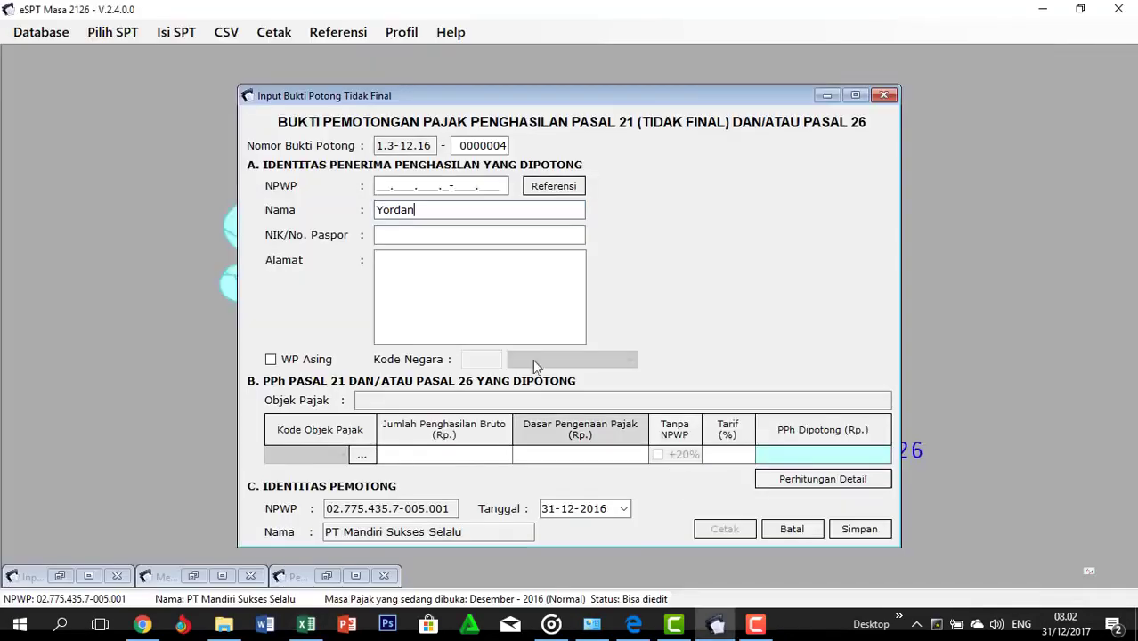
left_click(447, 238)
key("ctrl+v")
Copy the commissioner's address from cell H35 in Excel into the Alamat field of the eSPT slip
key("alt+Tab")
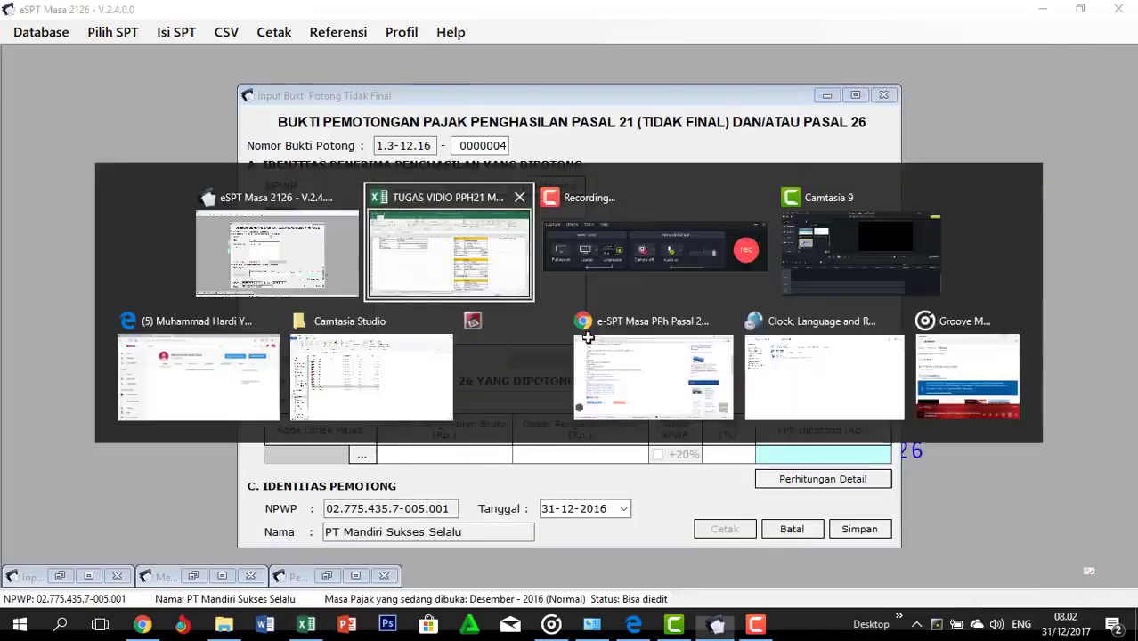
left_click(747, 545)
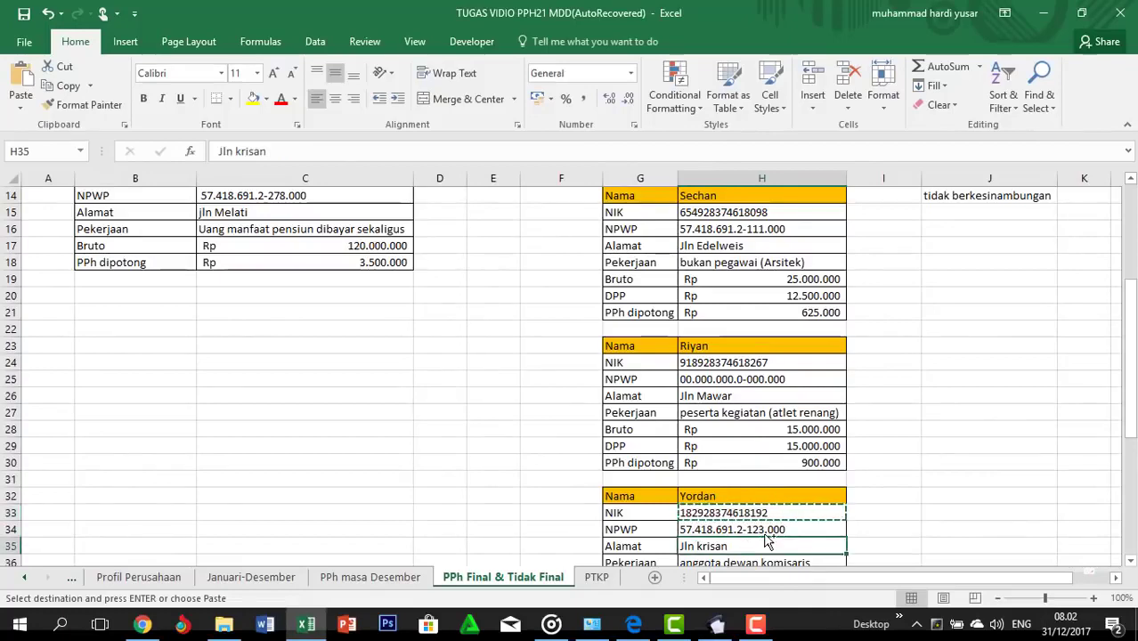
key("ctrl+c")
key("alt+Tab")
left_click(481, 259)
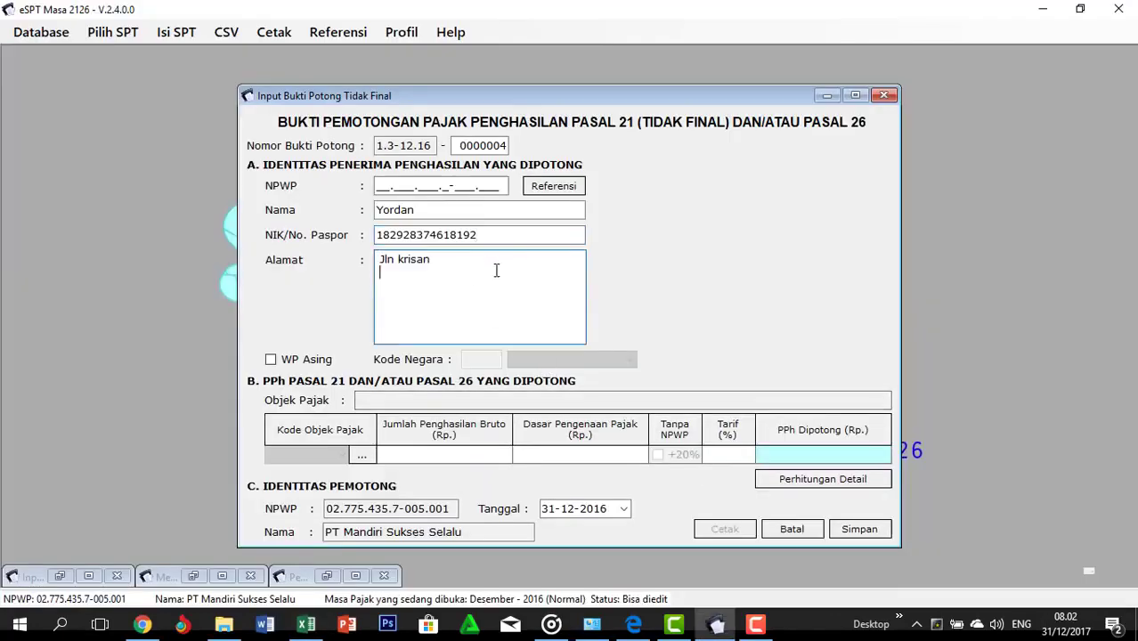
Check the commissioner's occupation in Excel and assign tax object code 21-100-10 for board of commissioners honoraria to the eSPT slip
key("alt+Tab")
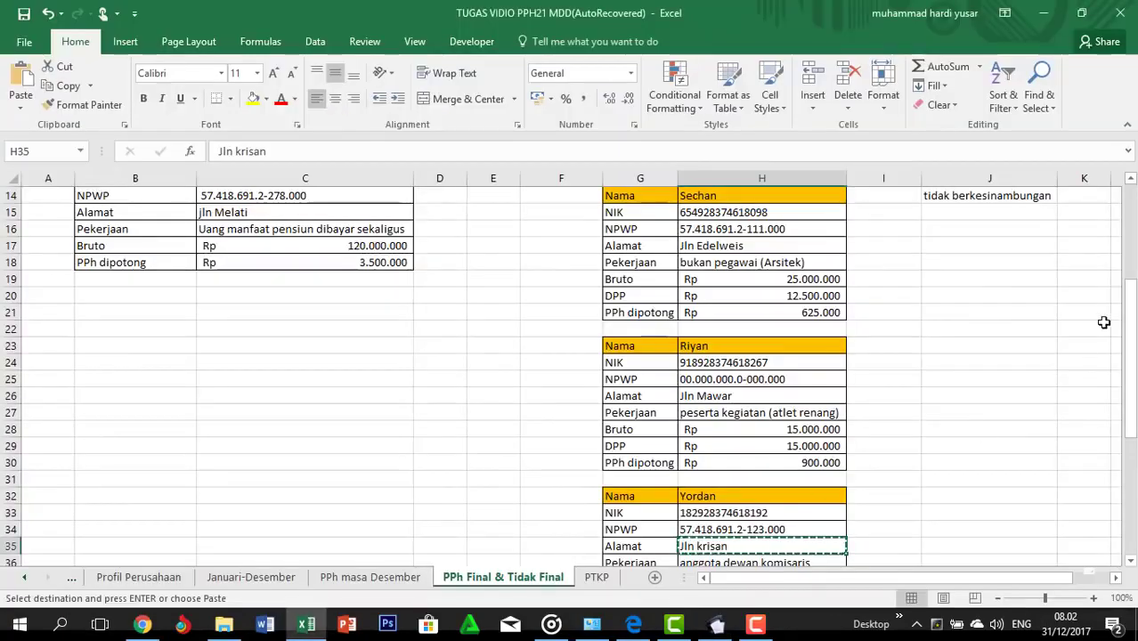
left_click_drag(1129, 356, 1110, 381)
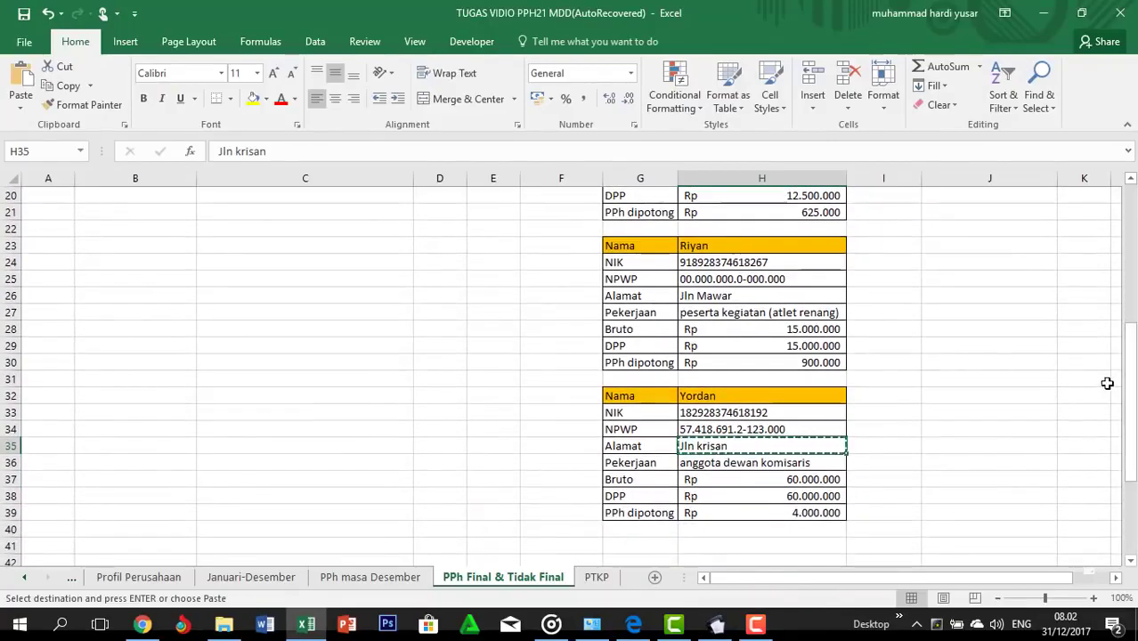
key("alt+Tab")
key("ctrl+v")
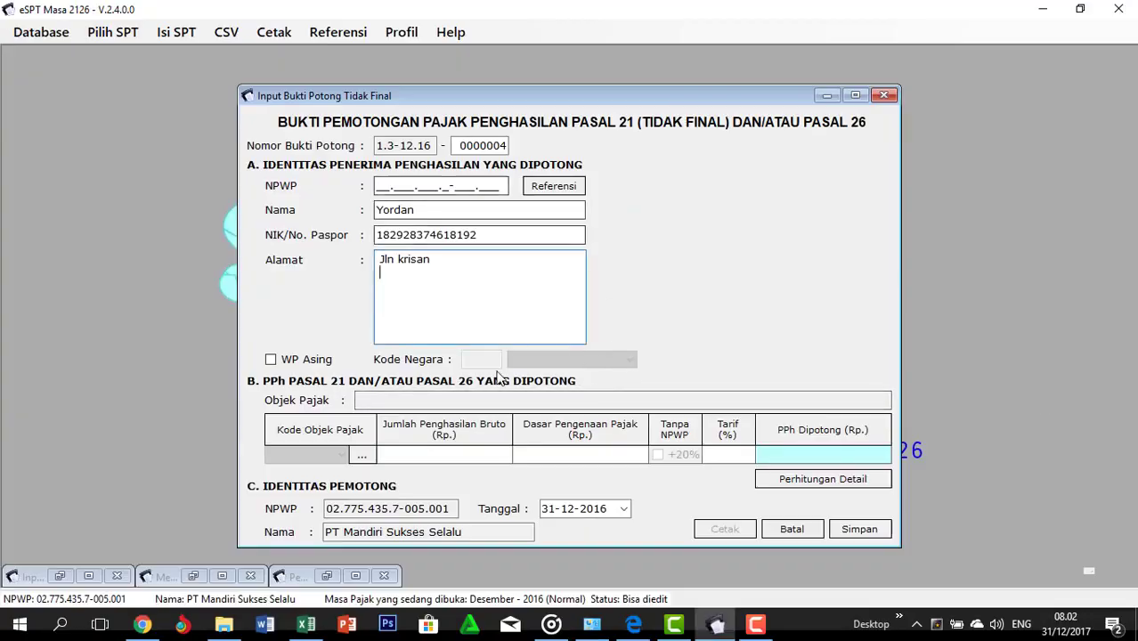
left_click(361, 455)
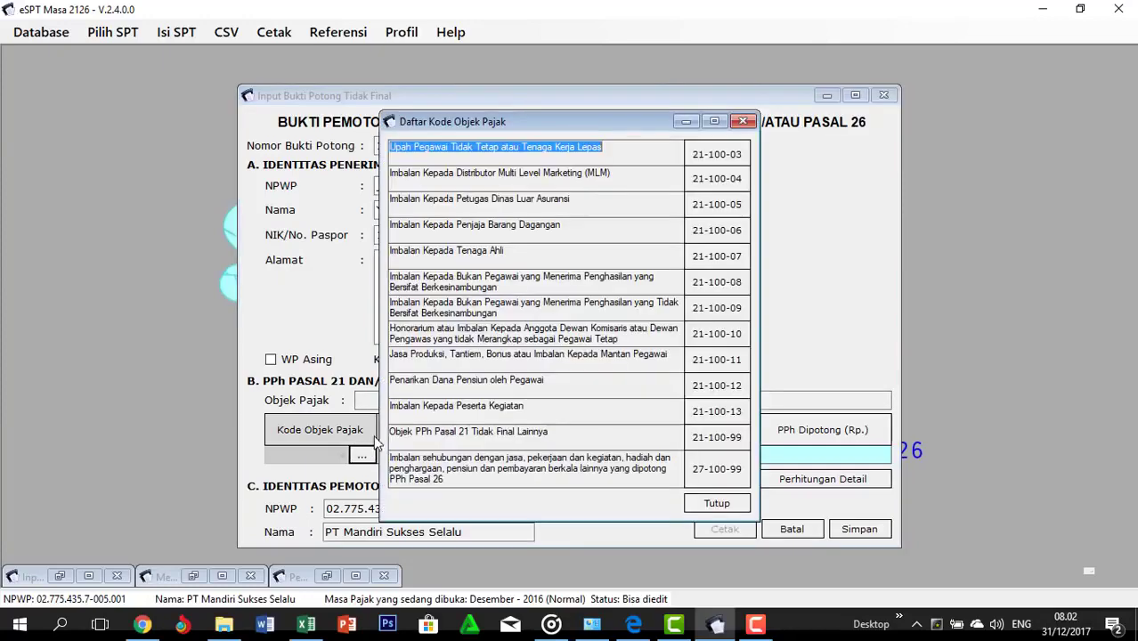
double_click(729, 337)
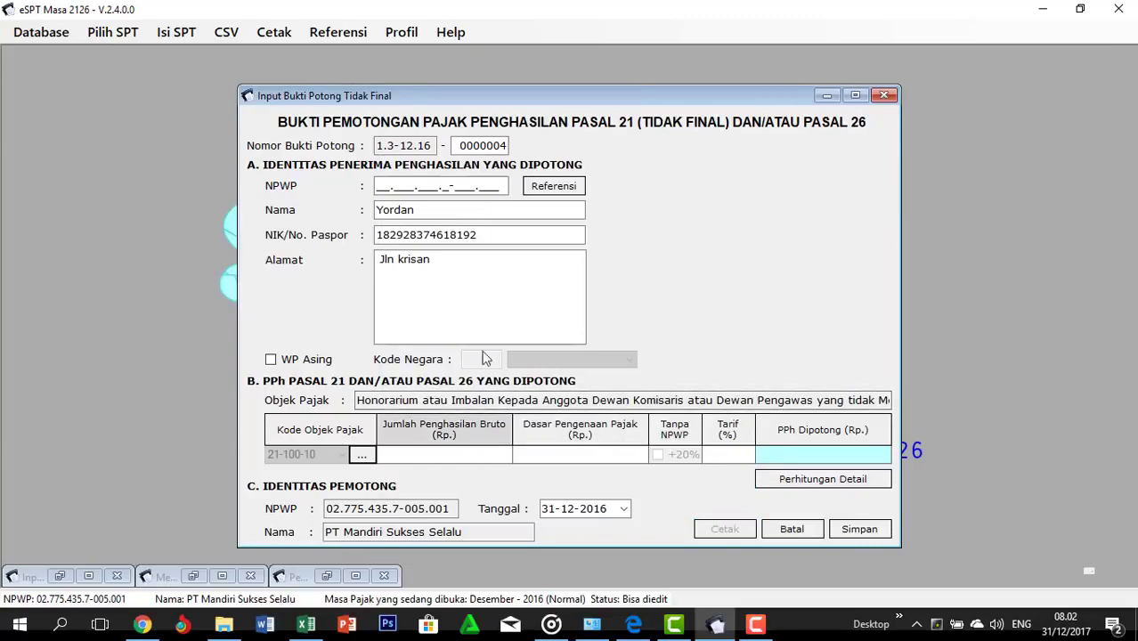
Copy the commissioner's NPWP from cell H34 in Excel into the NPWP field of the eSPT slip
key("alt+Tab")
left_click(741, 429)
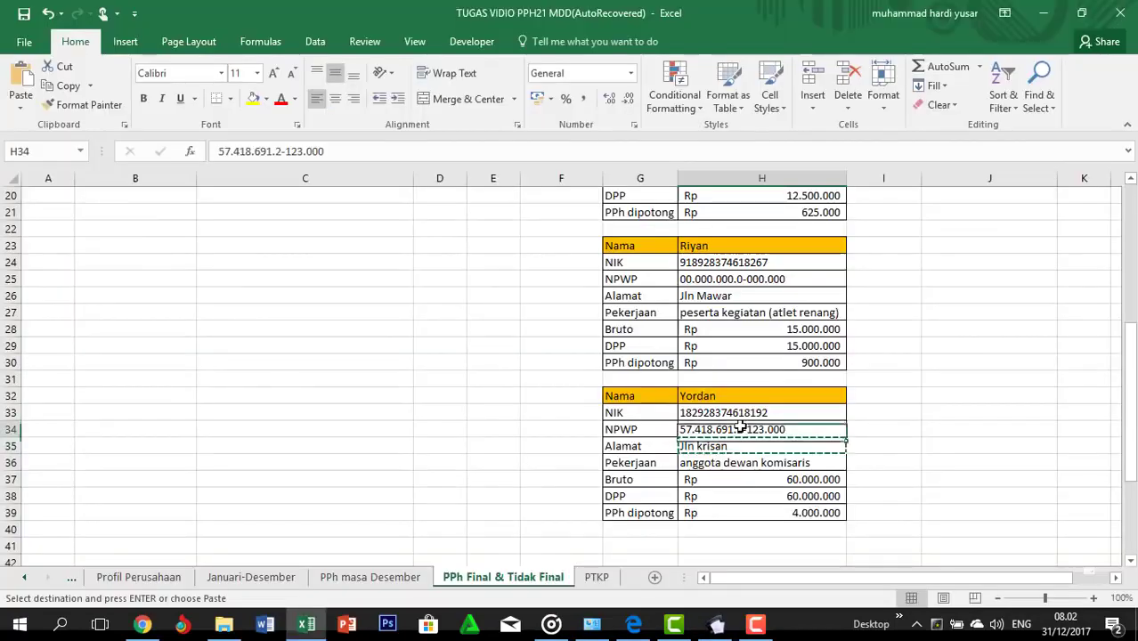
key("alt+Tab")
left_click(379, 189)
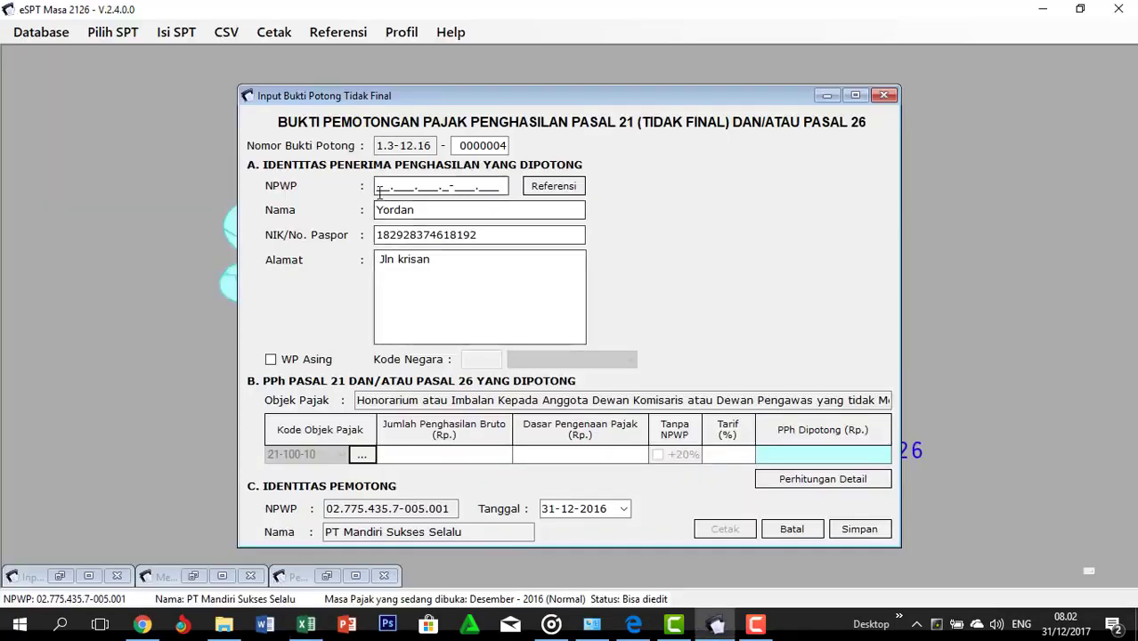
key("ctrl+v")
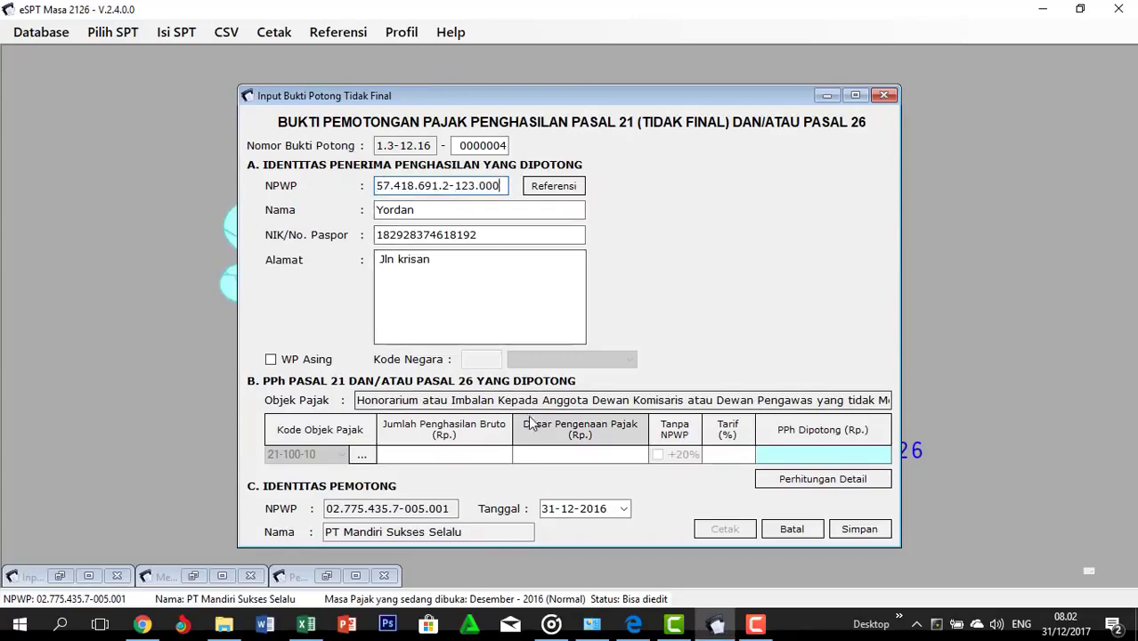
Copy the gross income of 60.000.000 from cell H37 in Excel into the slip's Jumlah Penghasilan Bruto field in eSPT
key("alt+Tab")
left_click(751, 479)
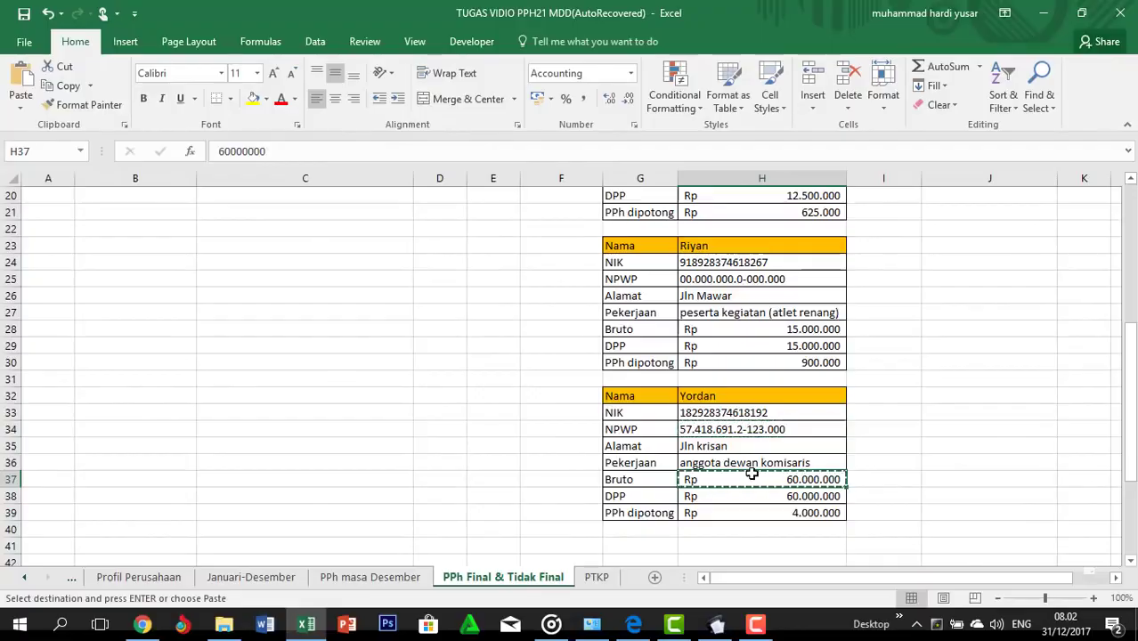
key("alt+Tab")
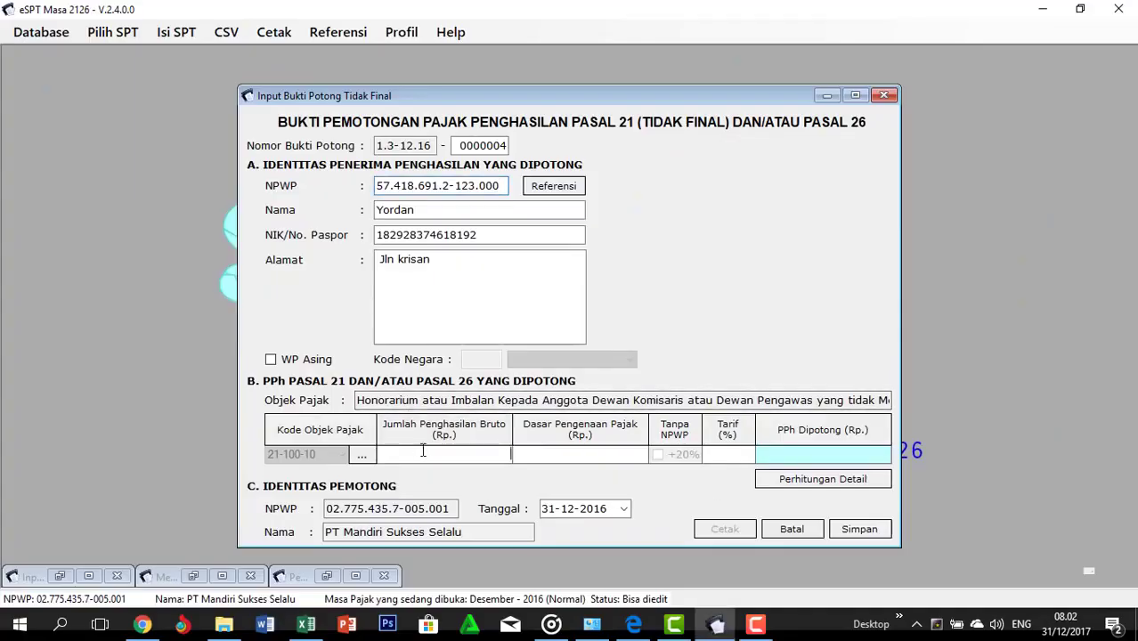
left_click(416, 452)
key("ctrl+v")
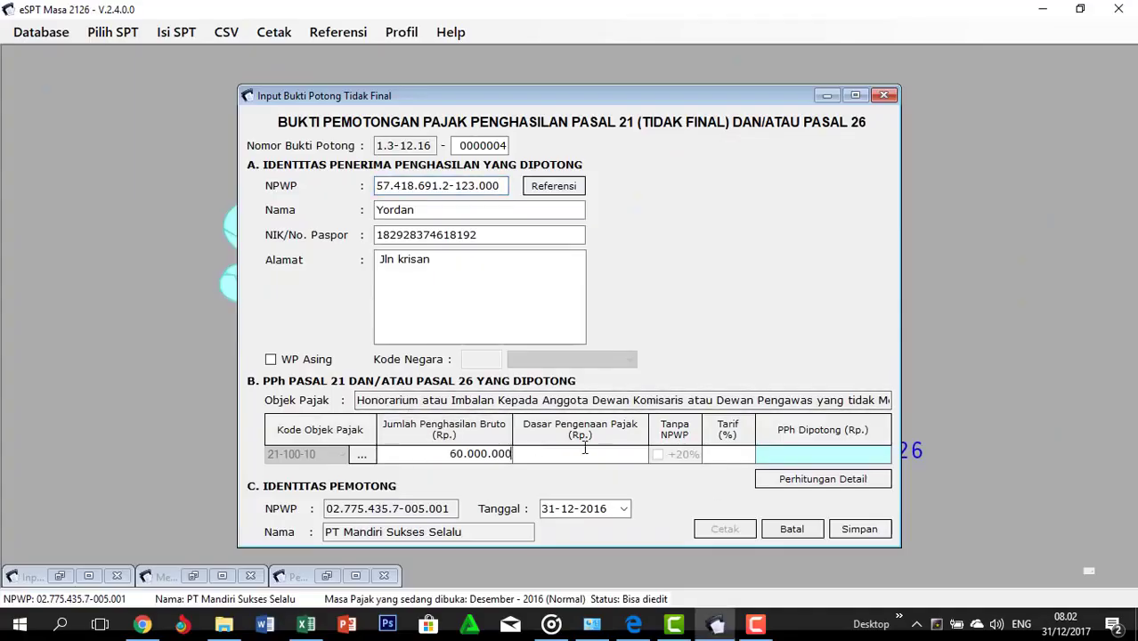
Complete the slip's detailed calculation with Akumulasi Penghasilan Kena Pajak 0 and Jumlah Penghasilan Bruto 60.000.000
left_click(762, 481)
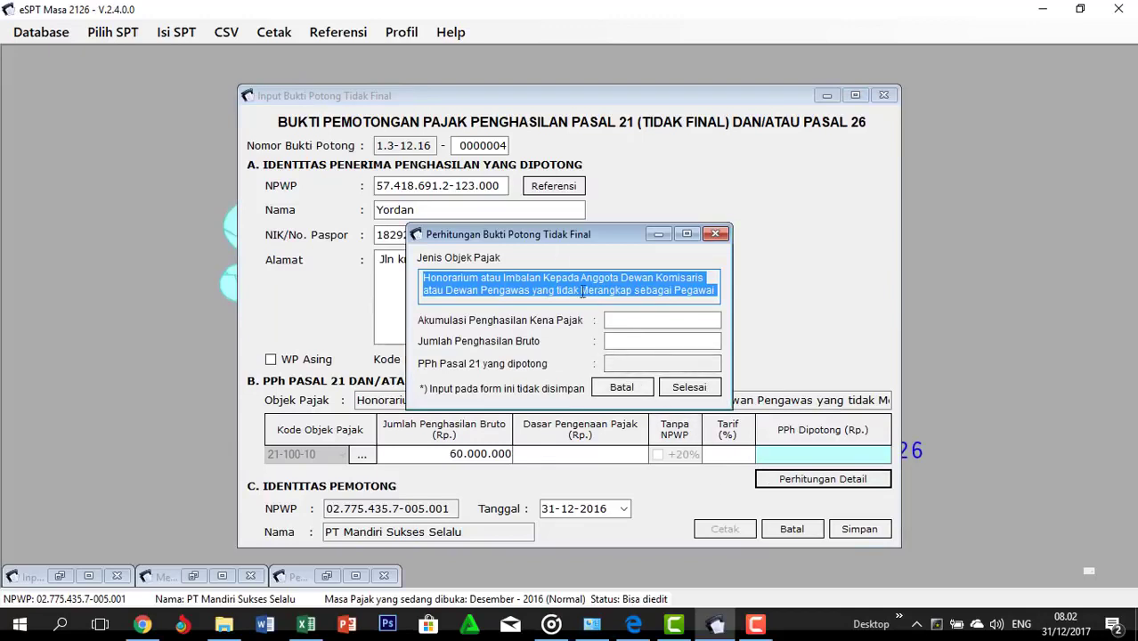
left_click(613, 320)
left_click(640, 321)
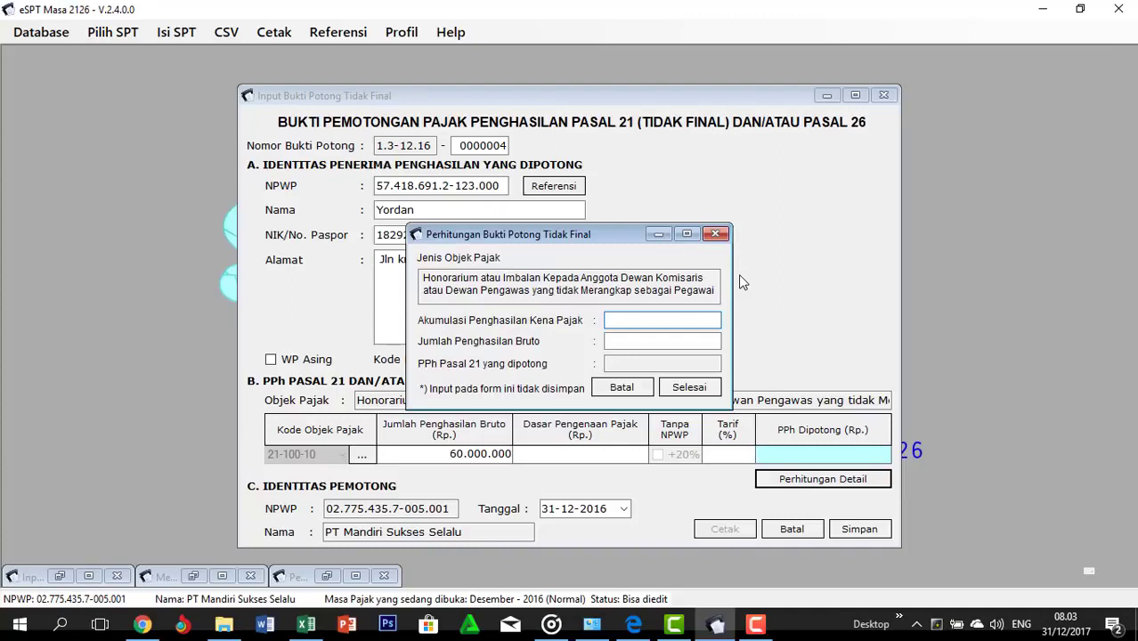
type("0")
left_click(673, 339)
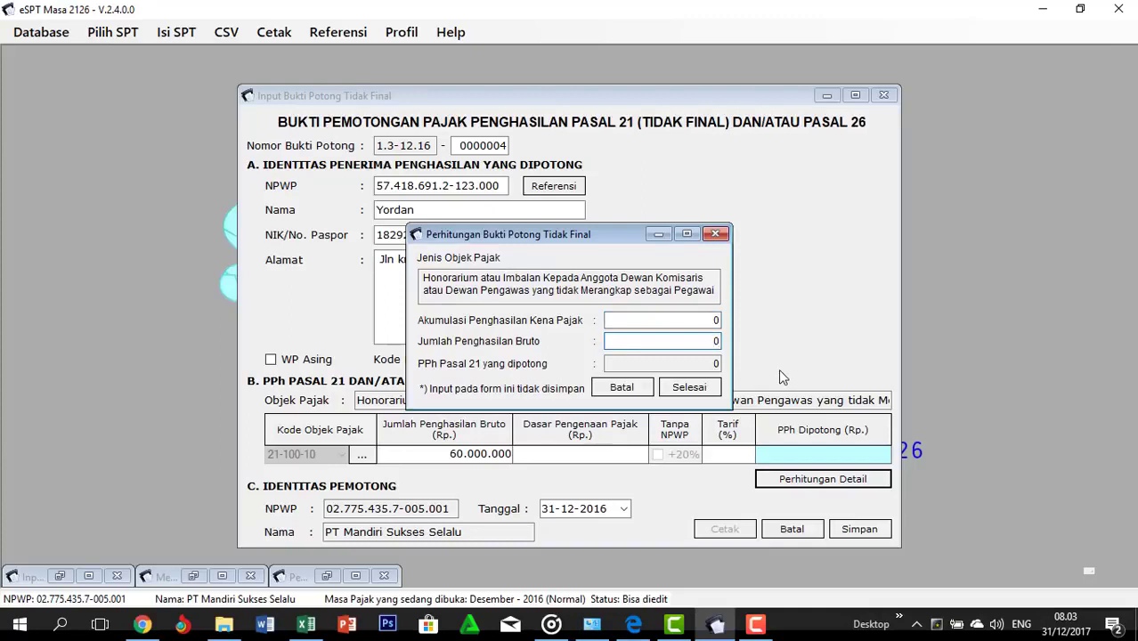
key("BackSpace")
type("60.")
type("000.00")
type("0")
left_click(689, 387)
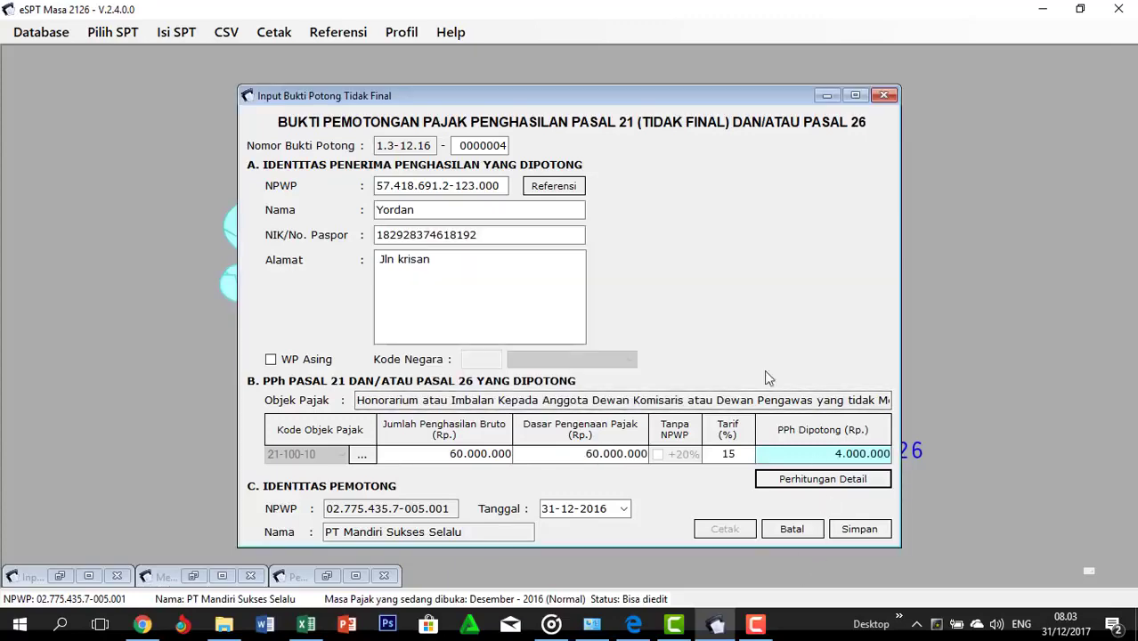
Compare the withheld tax with the PPh dipotong in Excel, then save the commissioner's slip in eSPT and agree to record a new one
key("alt+Tab")
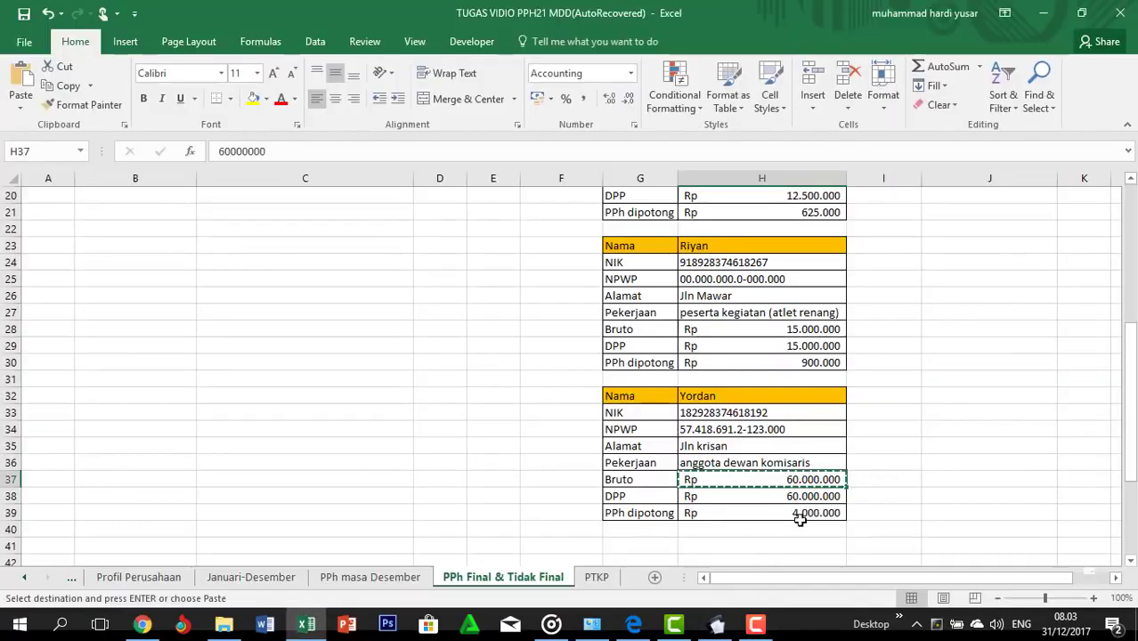
key("alt+Tab")
left_click(846, 532)
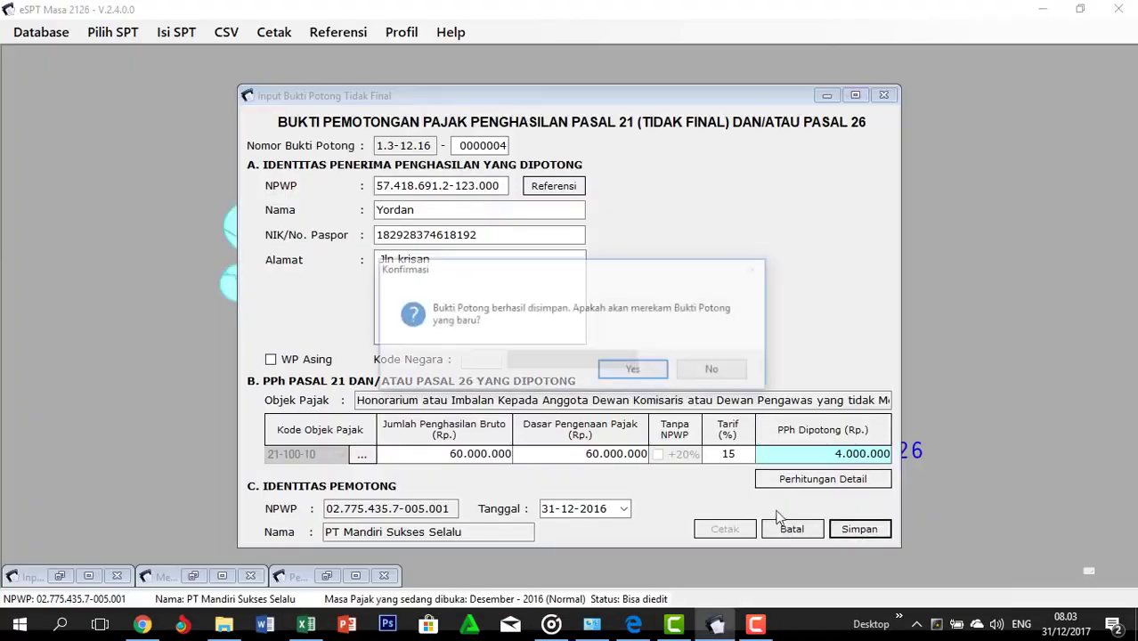
left_click(634, 370)
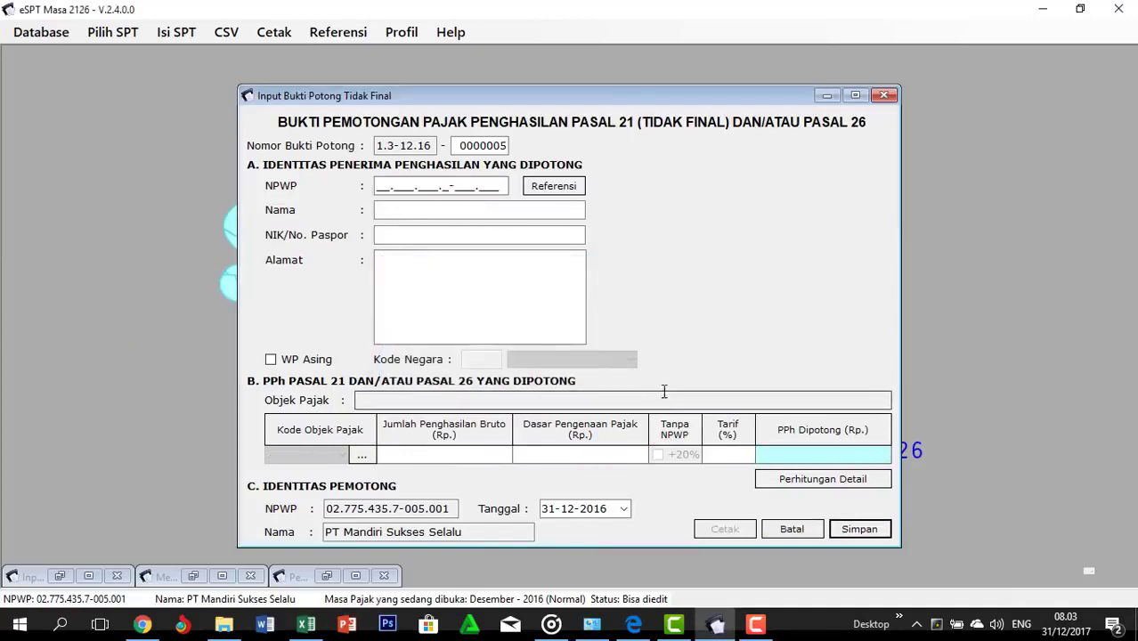
Close the blank slip form and open the list of non-final withholding slips, Tidak Final (1721-II)
left_click(883, 95)
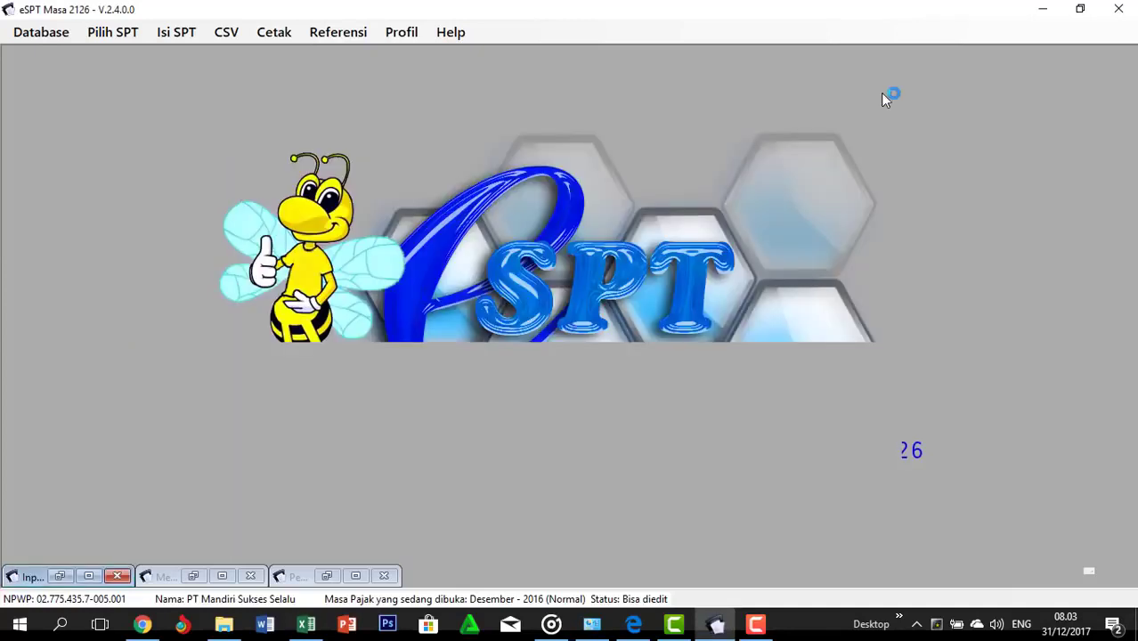
left_click(172, 39)
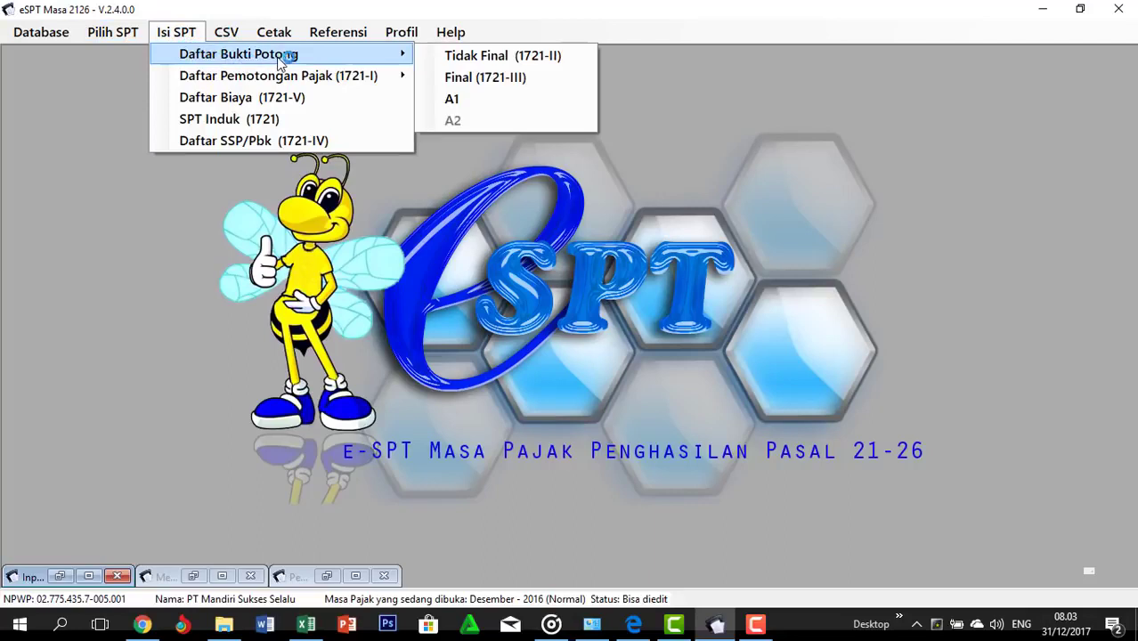
mouse_move(350, 79)
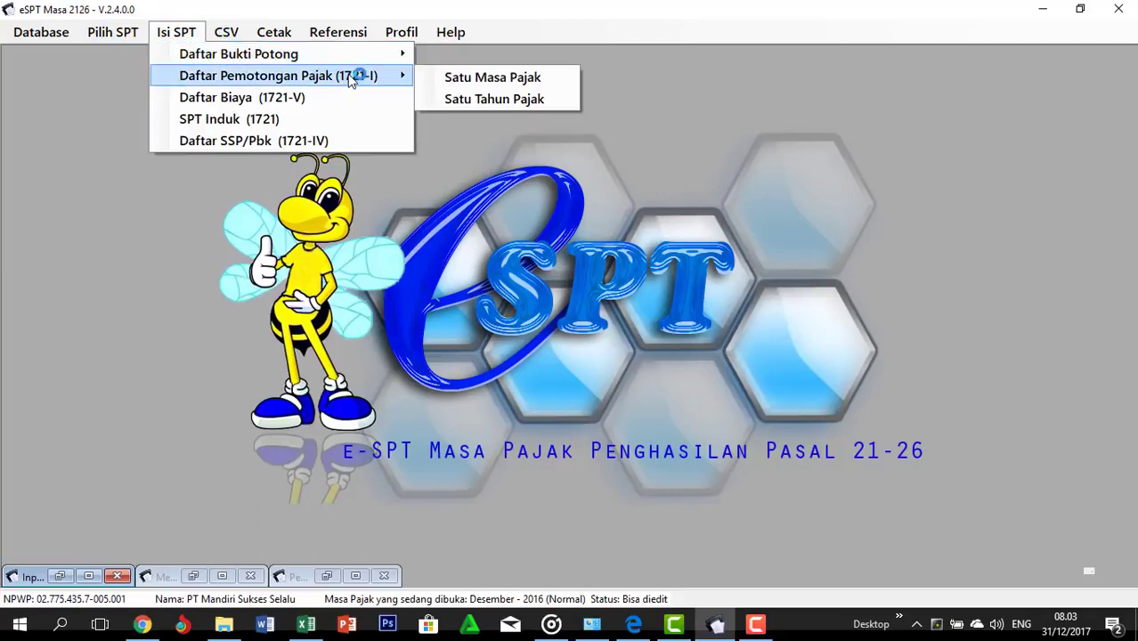
mouse_move(381, 56)
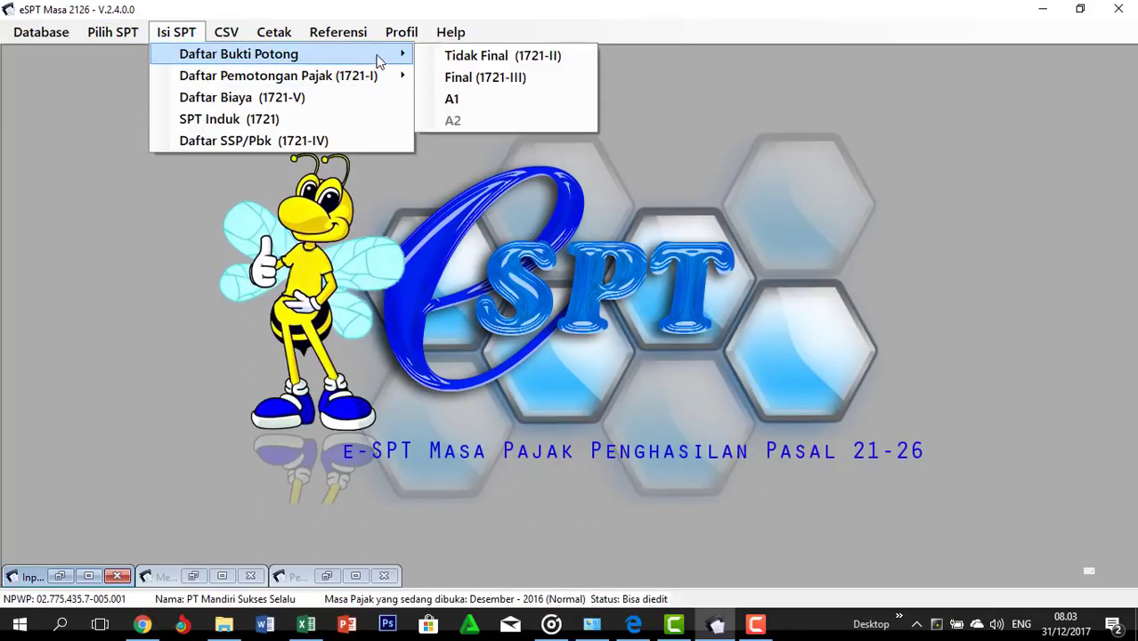
left_click(458, 53)
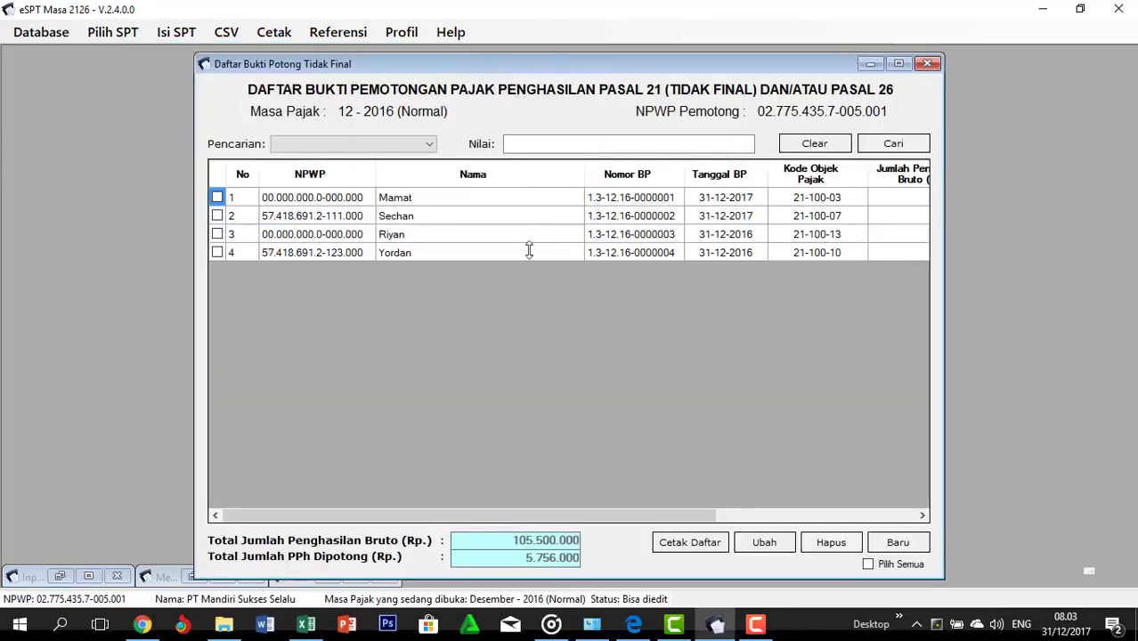
Edit the first slip in the non-final list, set its date to 31-12-2016, and save it
left_click(216, 197)
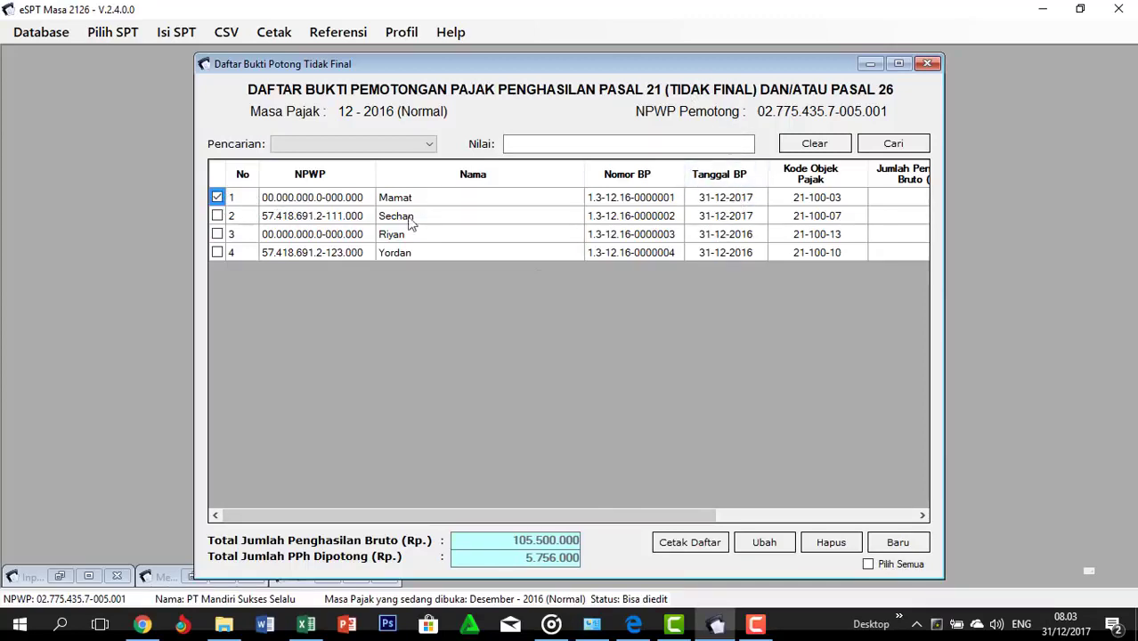
left_click(773, 544)
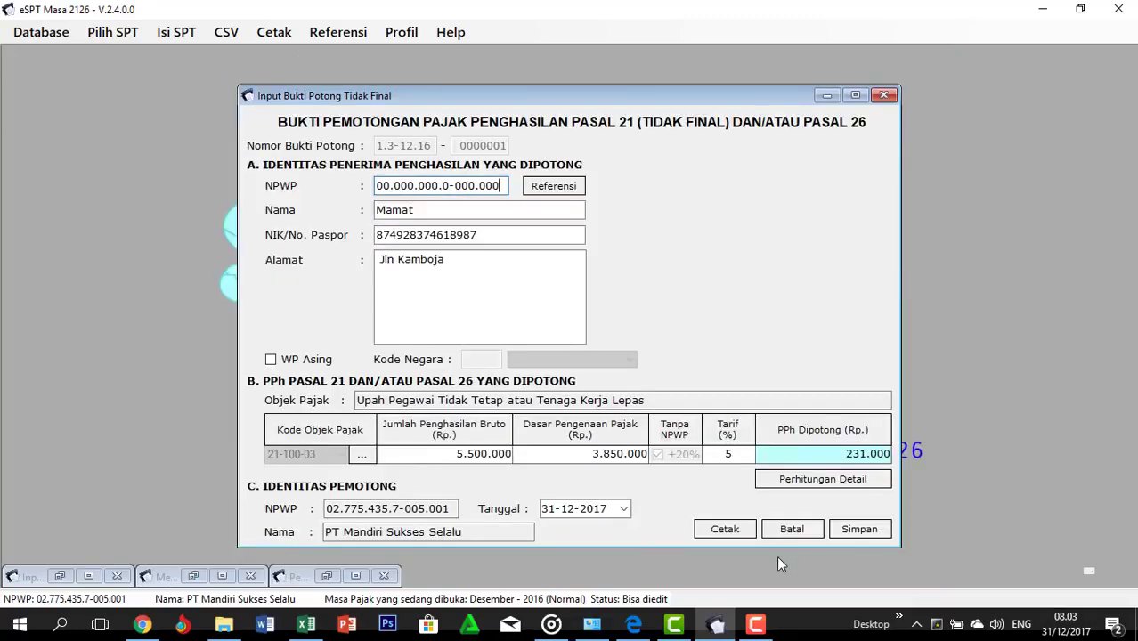
left_click(624, 508)
left_click(614, 381)
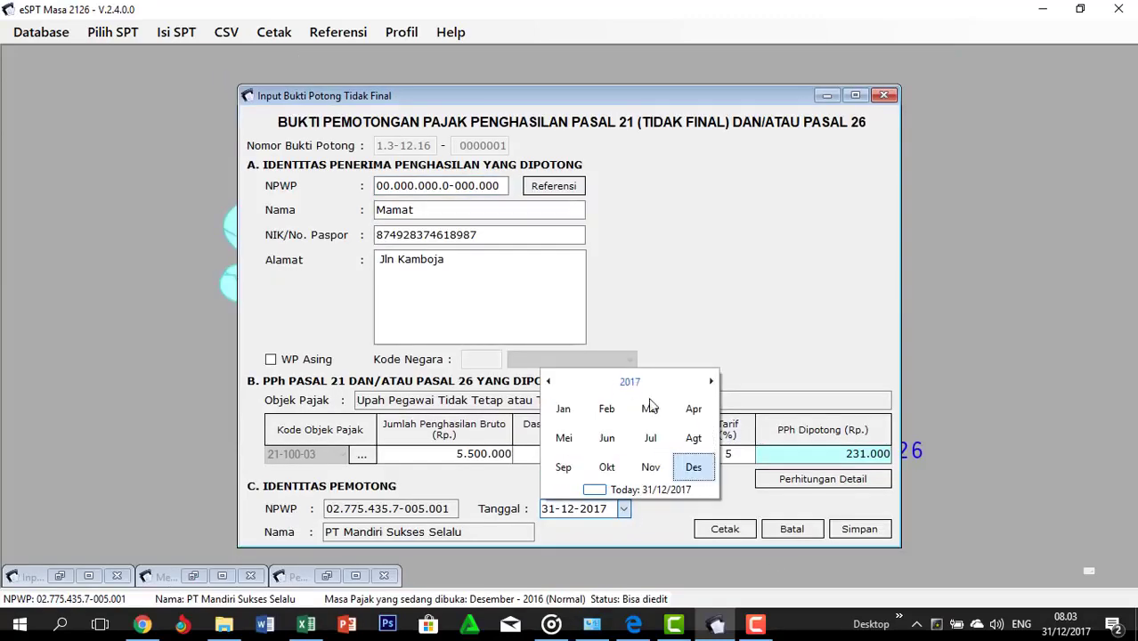
left_click(548, 382)
left_click(689, 475)
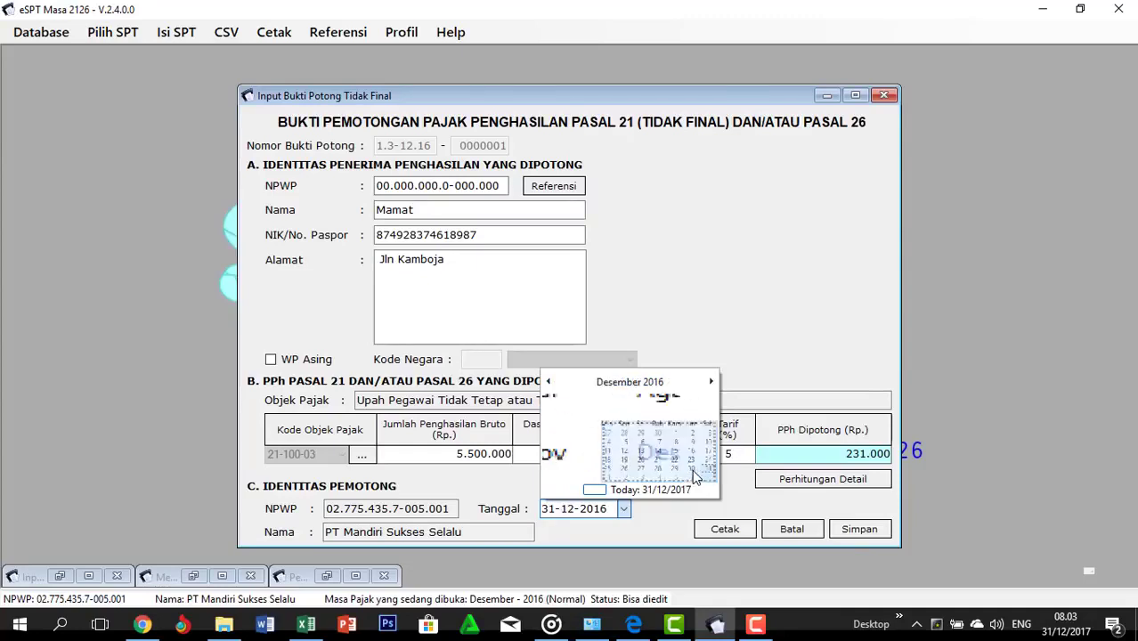
left_click(737, 503)
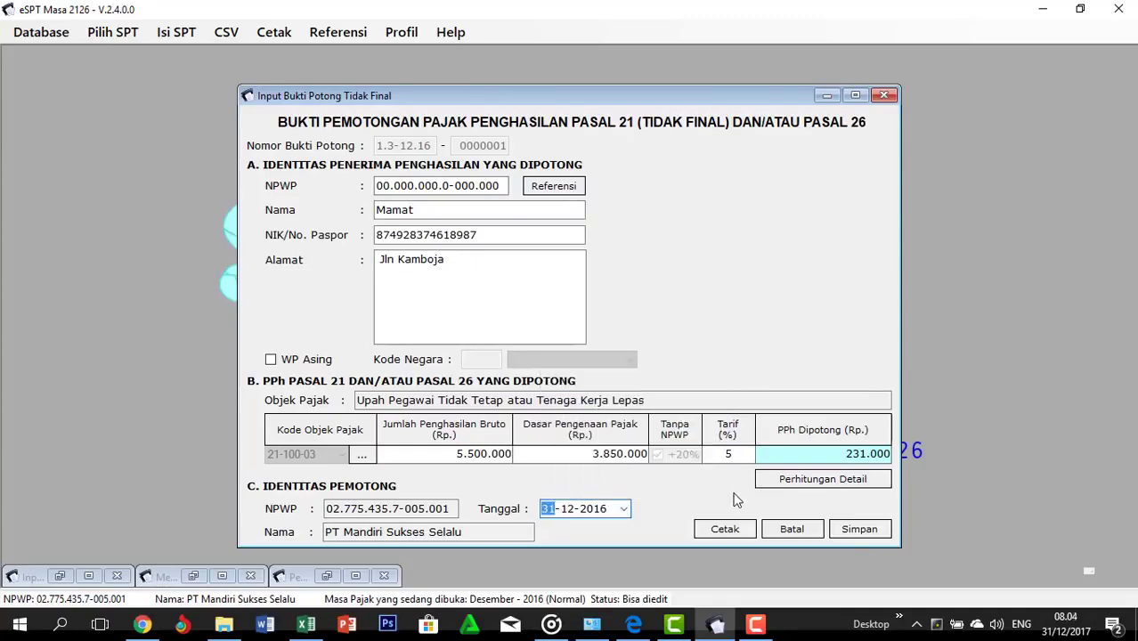
left_click(859, 529)
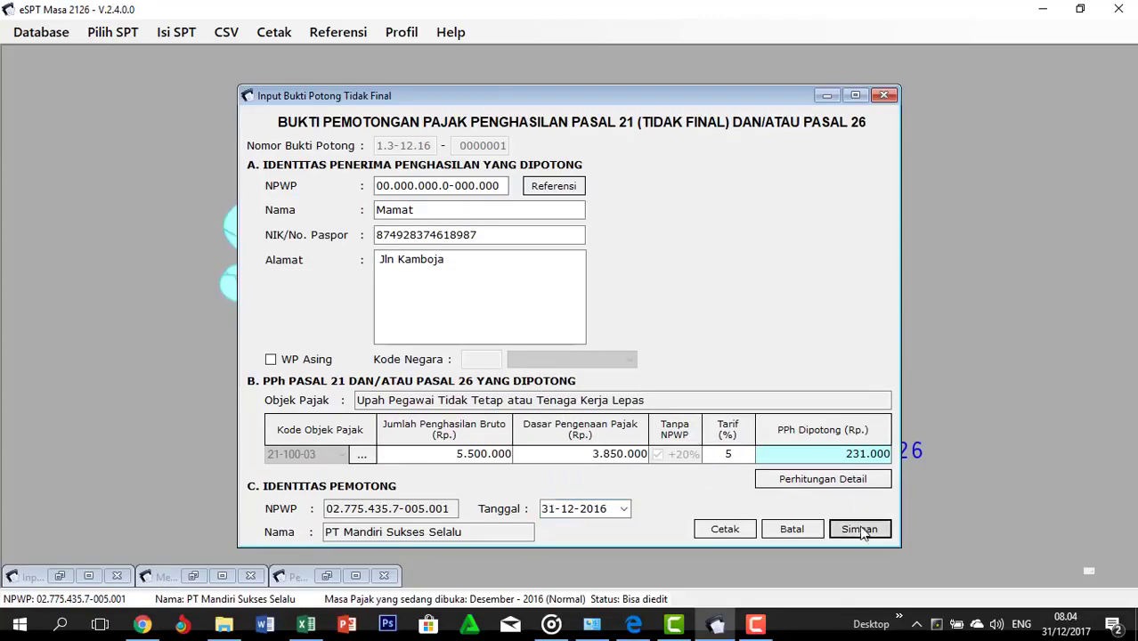
key("Return")
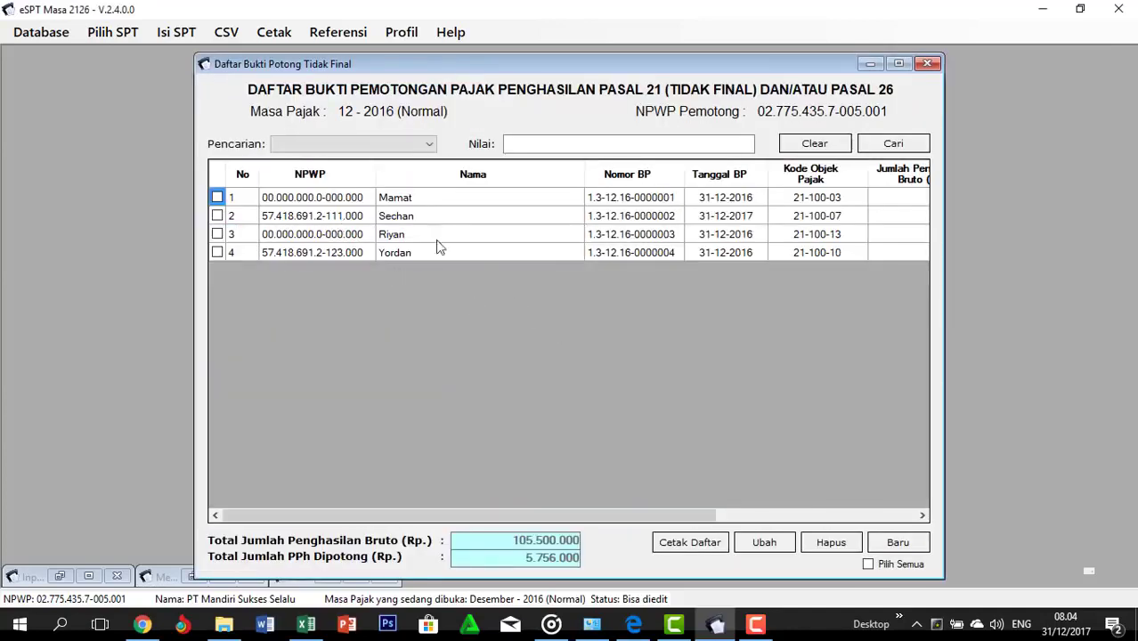
Edit the second slip in the non-final list, set its date to 31-12-2016, and save it
left_click(243, 219)
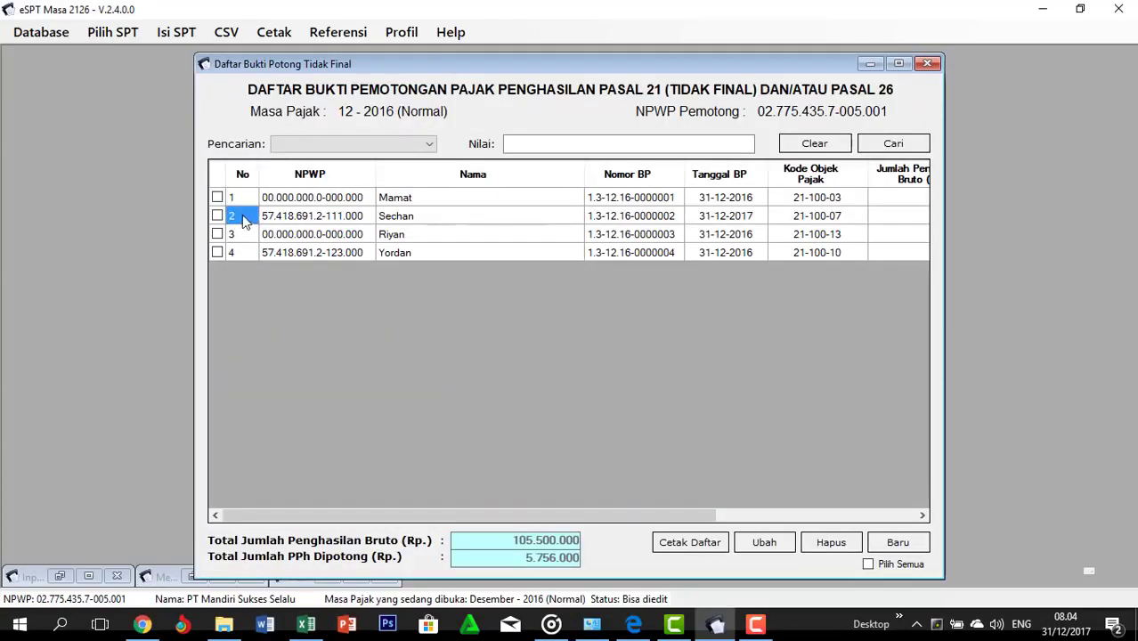
left_click(217, 216)
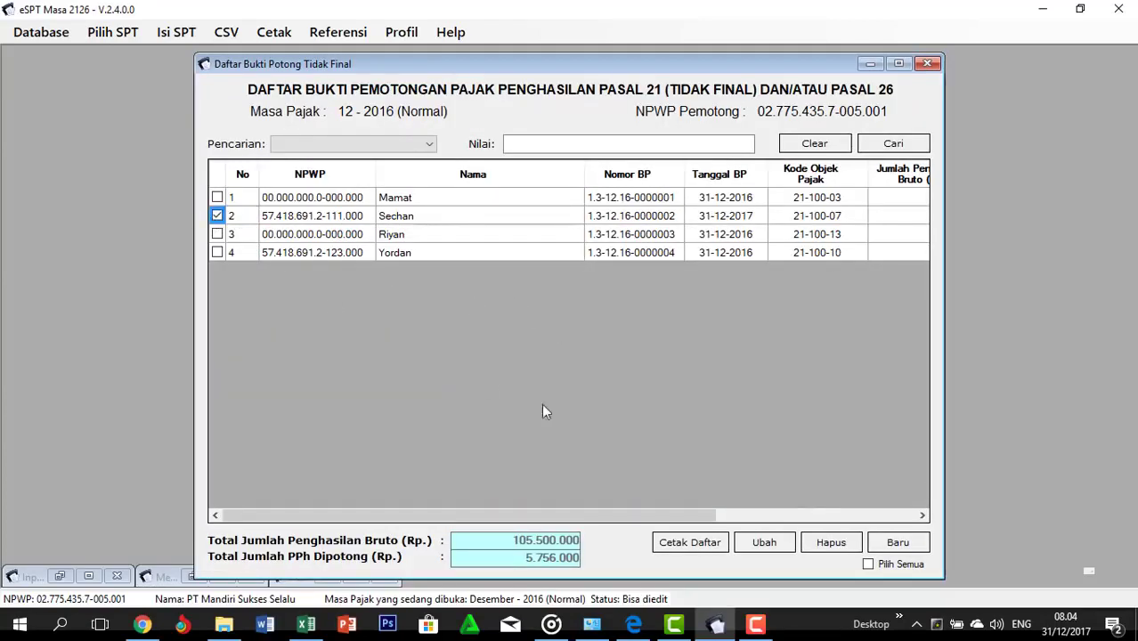
left_click(759, 541)
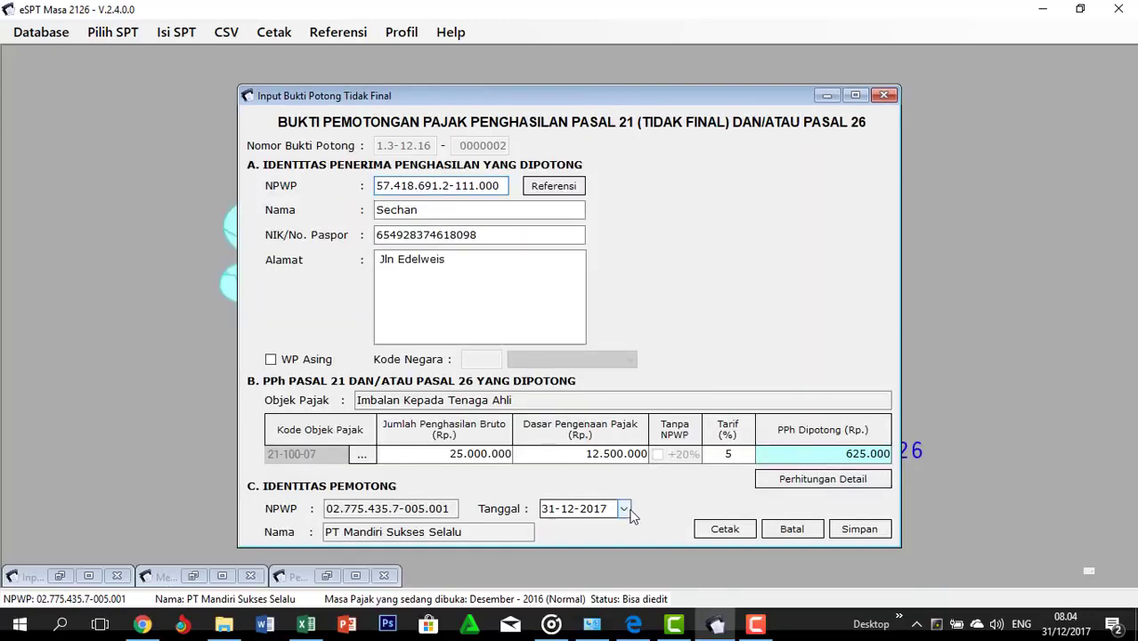
left_click(624, 508)
left_click(608, 381)
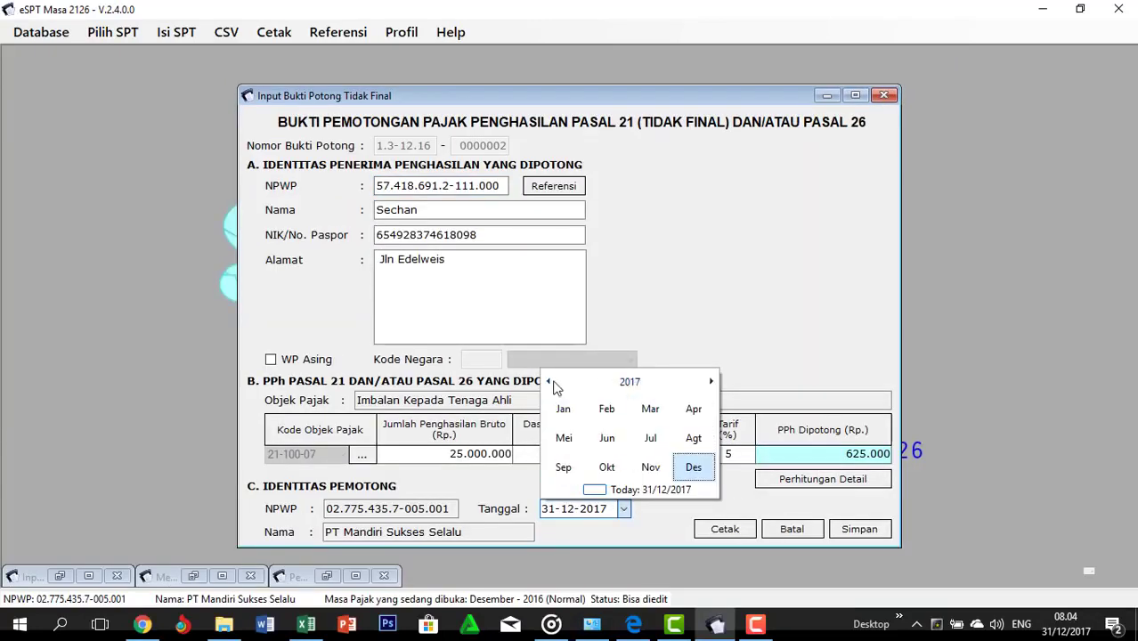
left_click(628, 381)
left_click(693, 438)
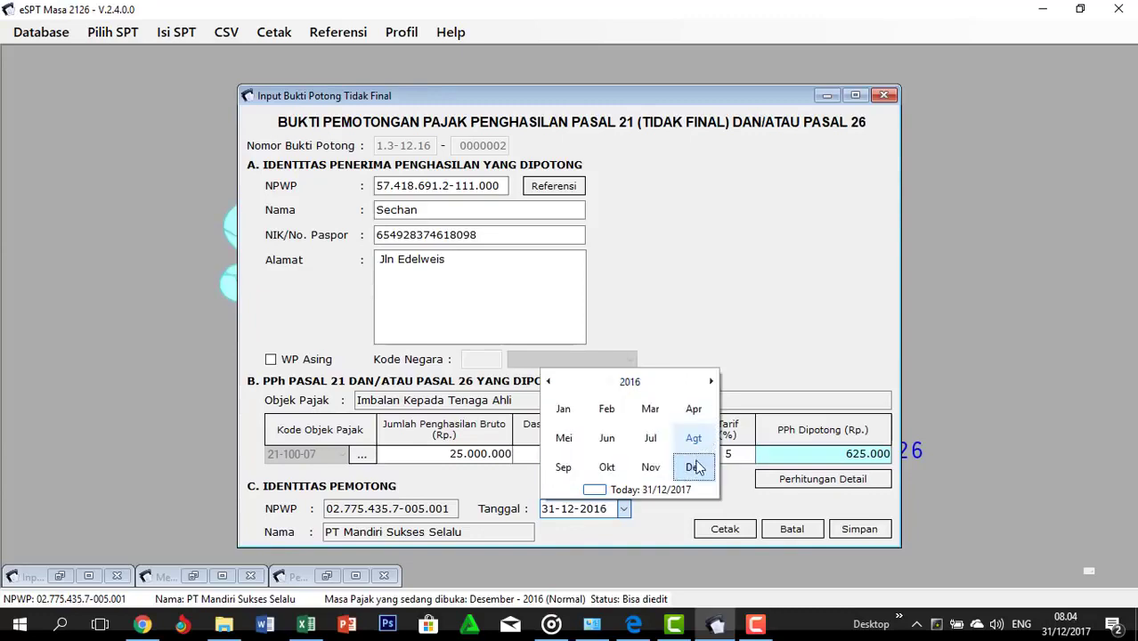
left_click(696, 467)
left_click(702, 463)
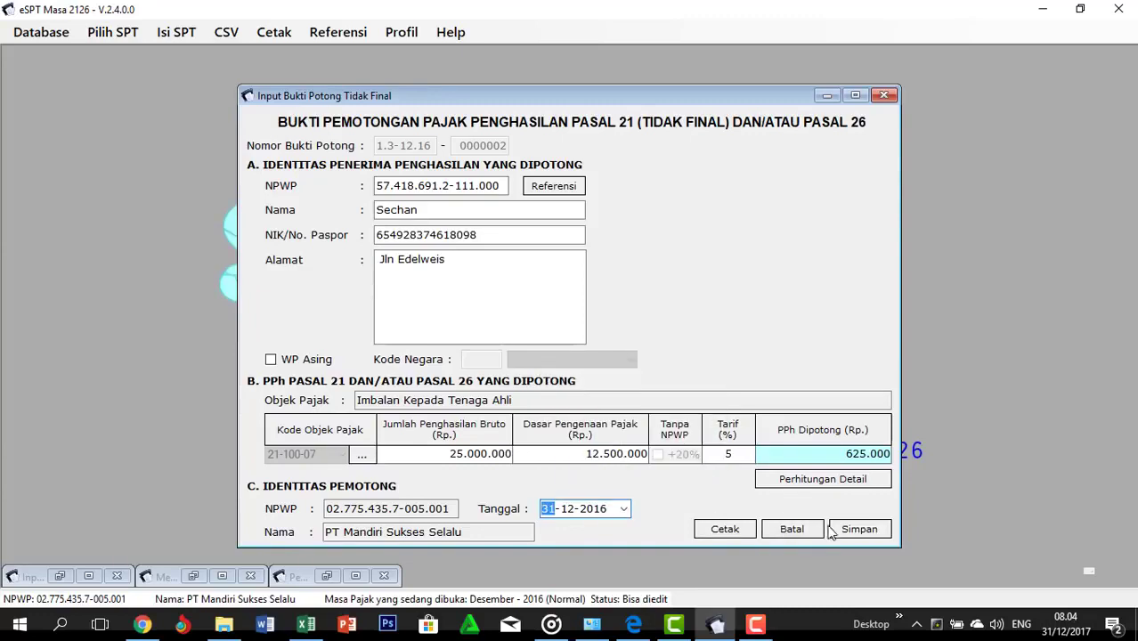
left_click(832, 530)
left_click(625, 378)
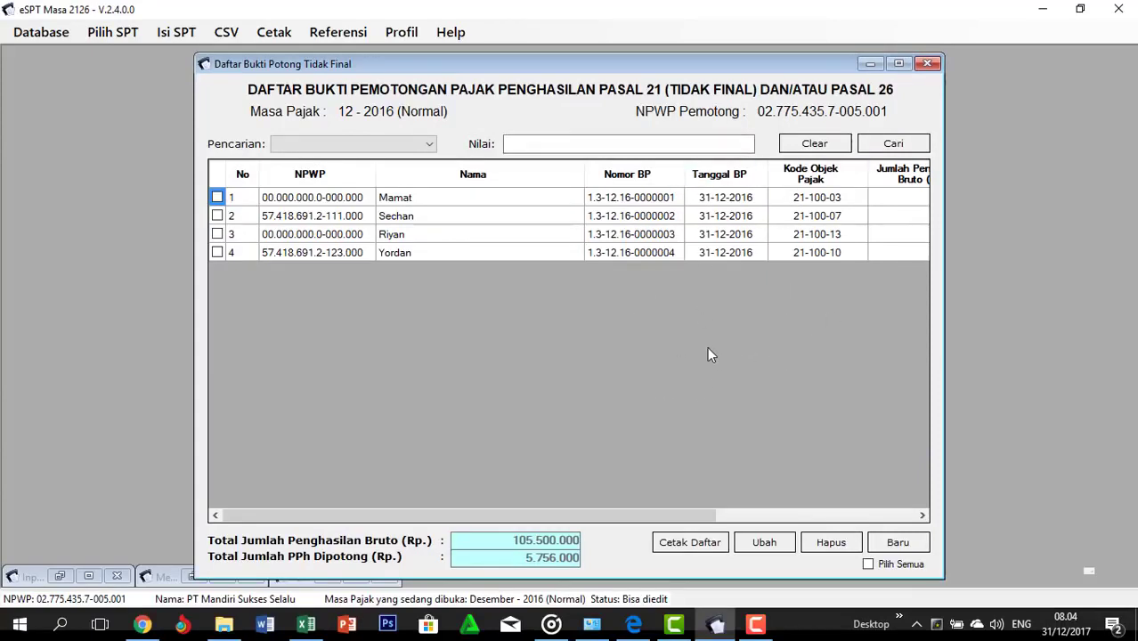
Close the non-final list and start a new slip from the list of final withholding slips, Final (1721-III)
left_click(929, 64)
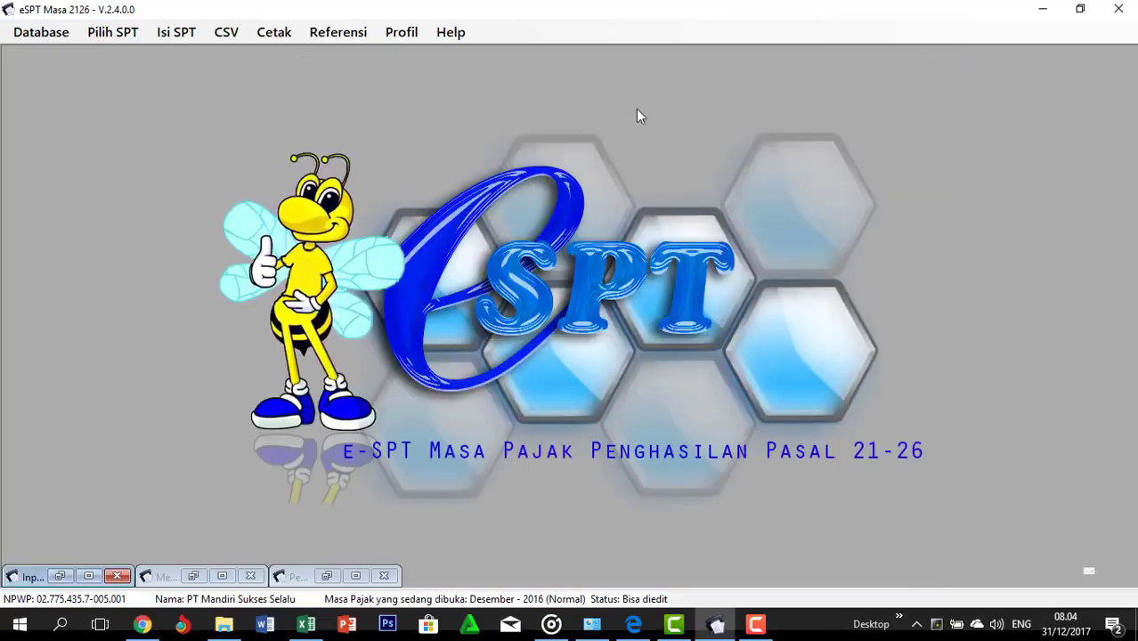
left_click(184, 32)
mouse_move(198, 53)
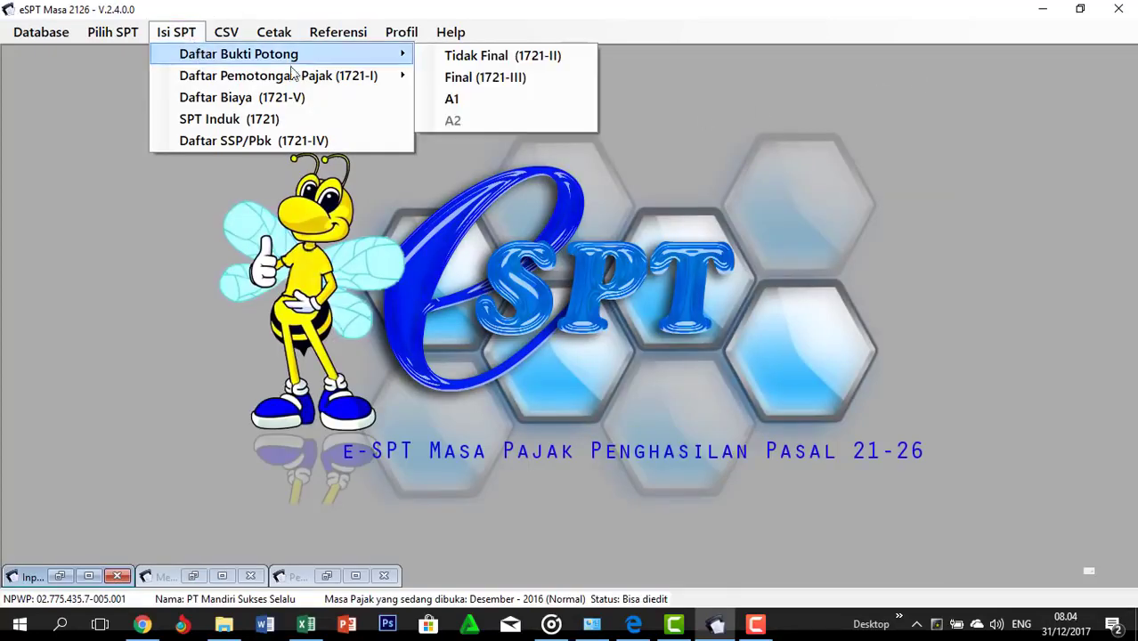
left_click(470, 77)
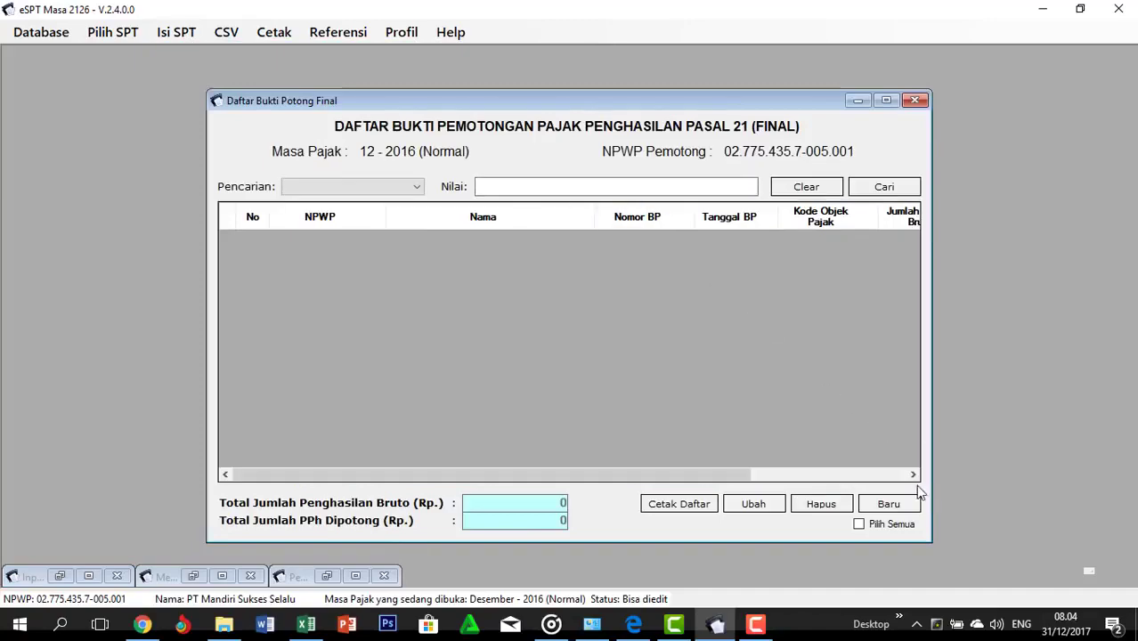
left_click(889, 503)
Copy the NPWP of the first recipient under Final in Excel into the NPWP field of the eSPT final slip
key("alt+Tab")
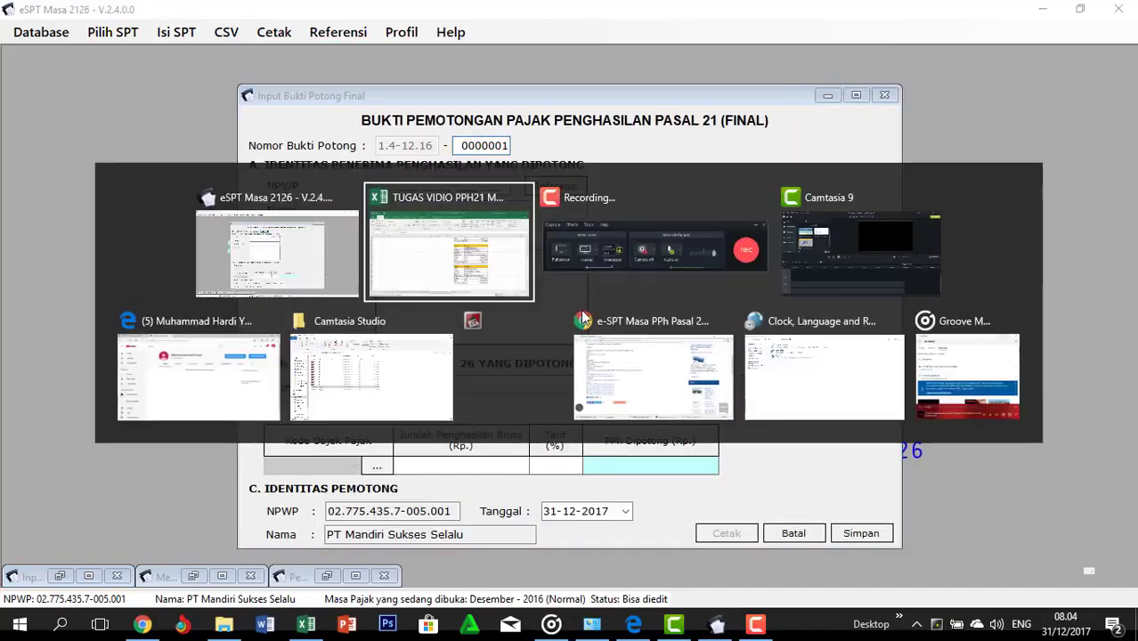
scroll(1126, 423, "up", 6)
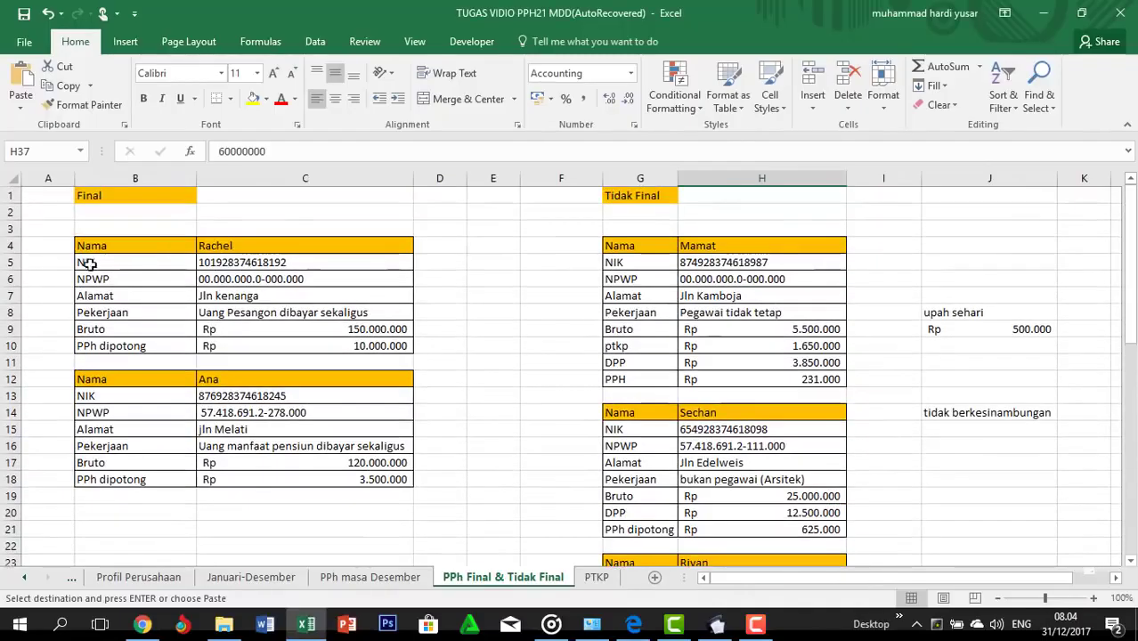
left_click(224, 279)
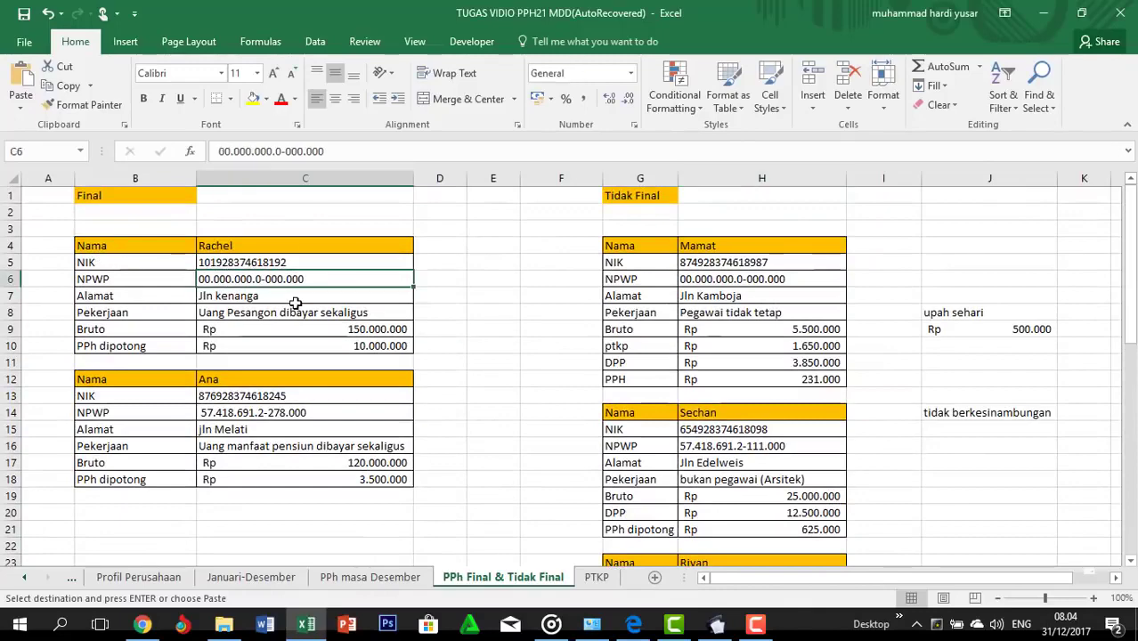
key("ctrl+c")
key("alt+Tab")
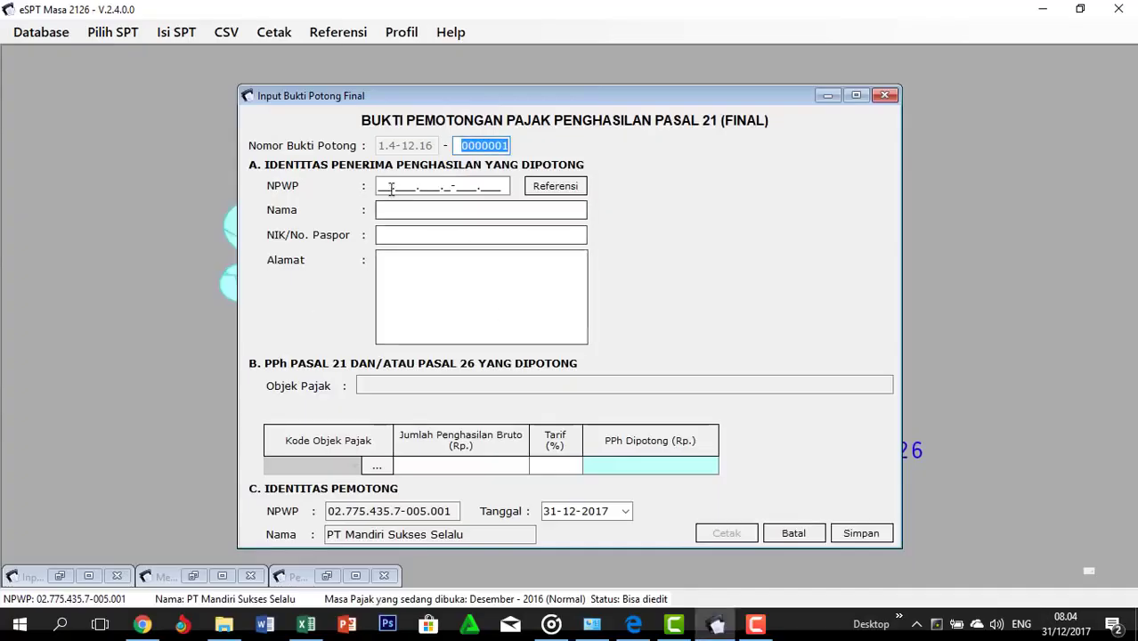
left_click(471, 186)
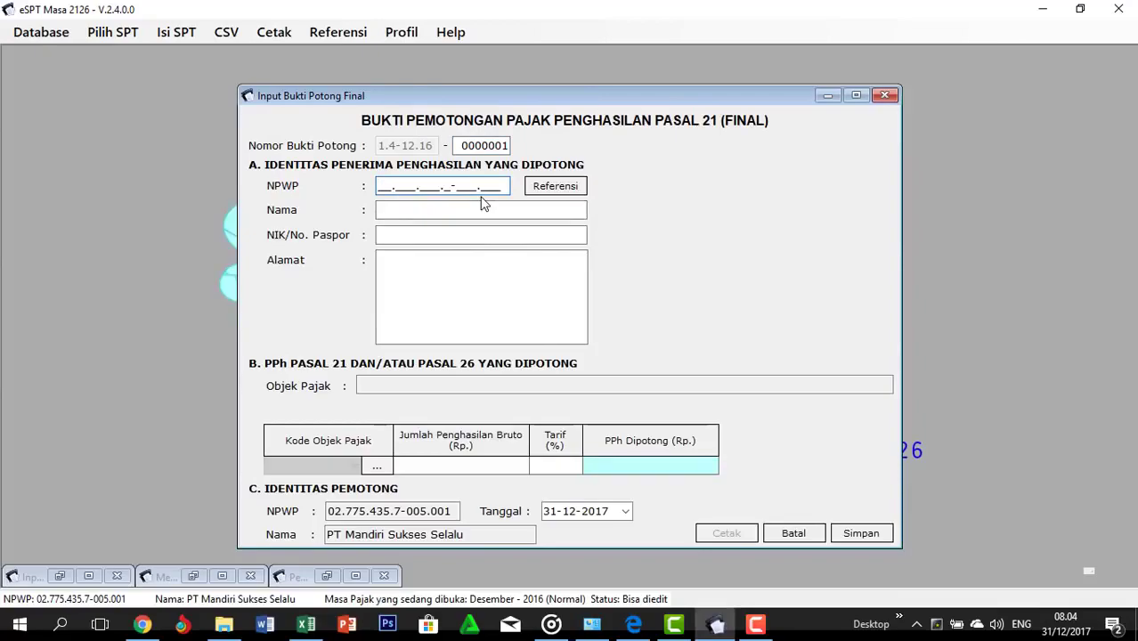
key("ctrl+v")
Copy the first final recipient's name from Excel into the Nama field of the eSPT slip
key("alt+Tab")
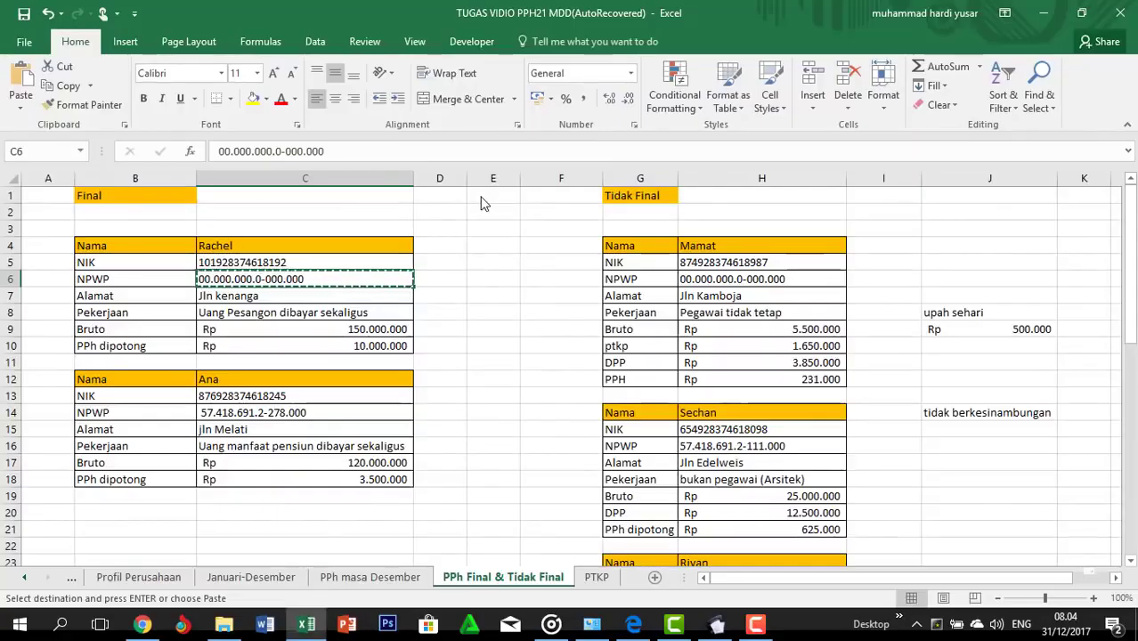
key("Up")
key("Down")
key("Up")
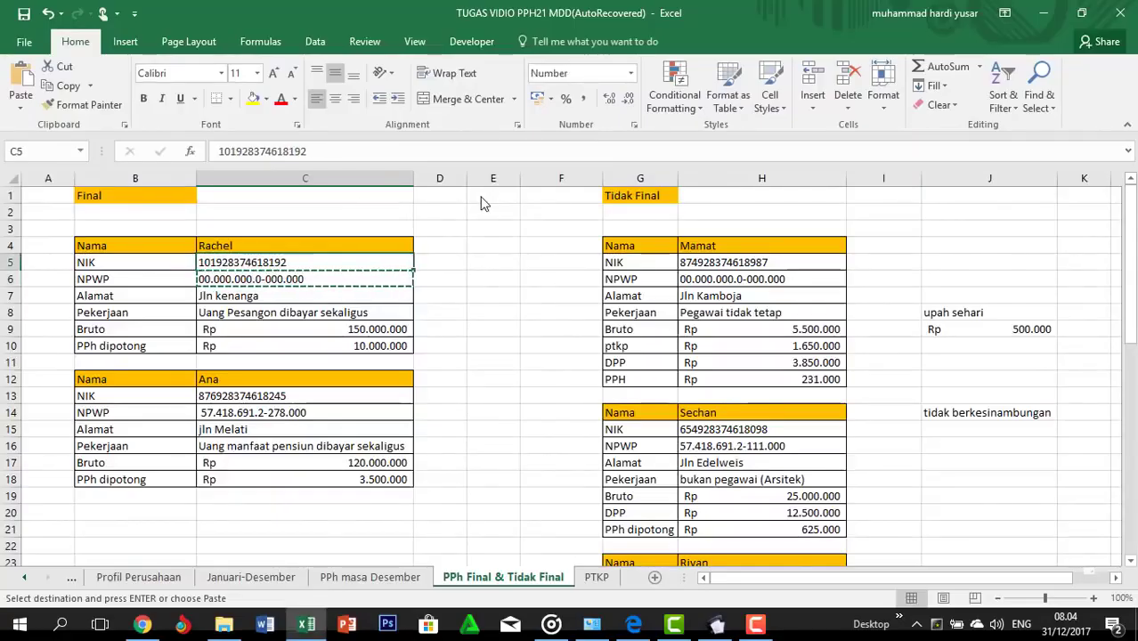
key("Up")
key("ctrl+c")
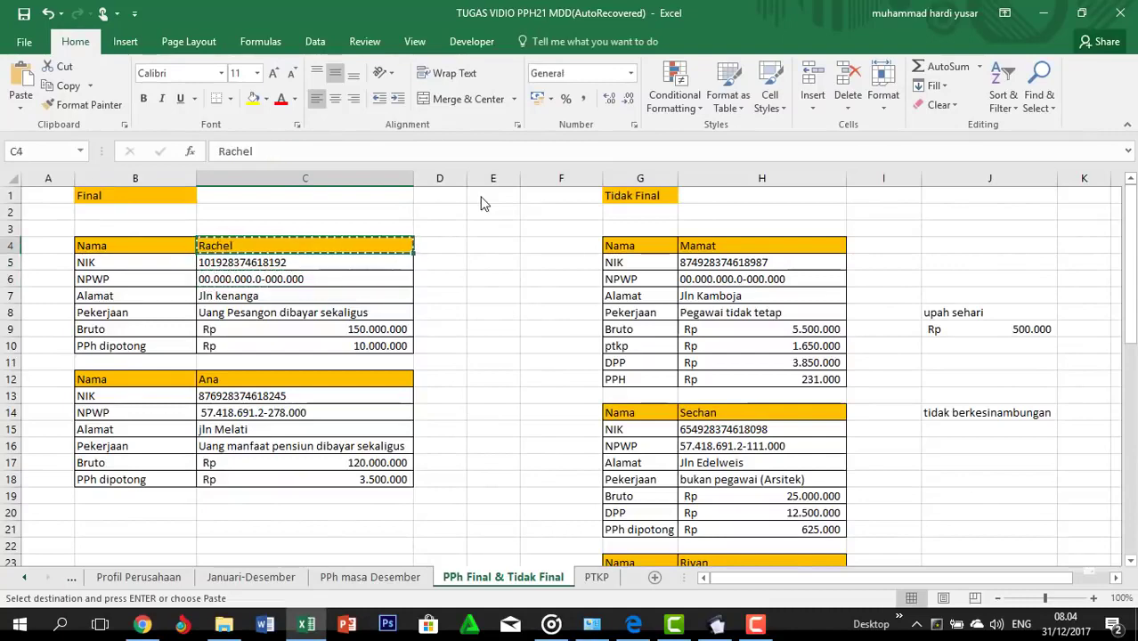
key("alt+Tab")
key("Tab")
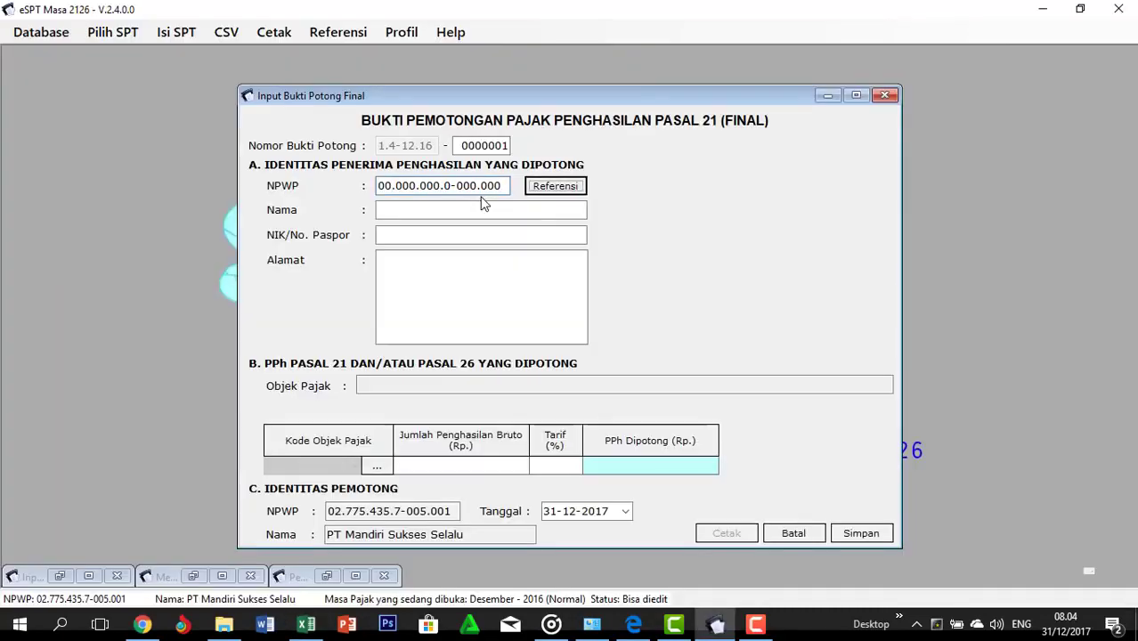
key("Tab")
key("ctrl+v")
Copy the same recipient's NIK from Excel into the NIK/No. Paspor field of the eSPT slip
key("alt+Tab")
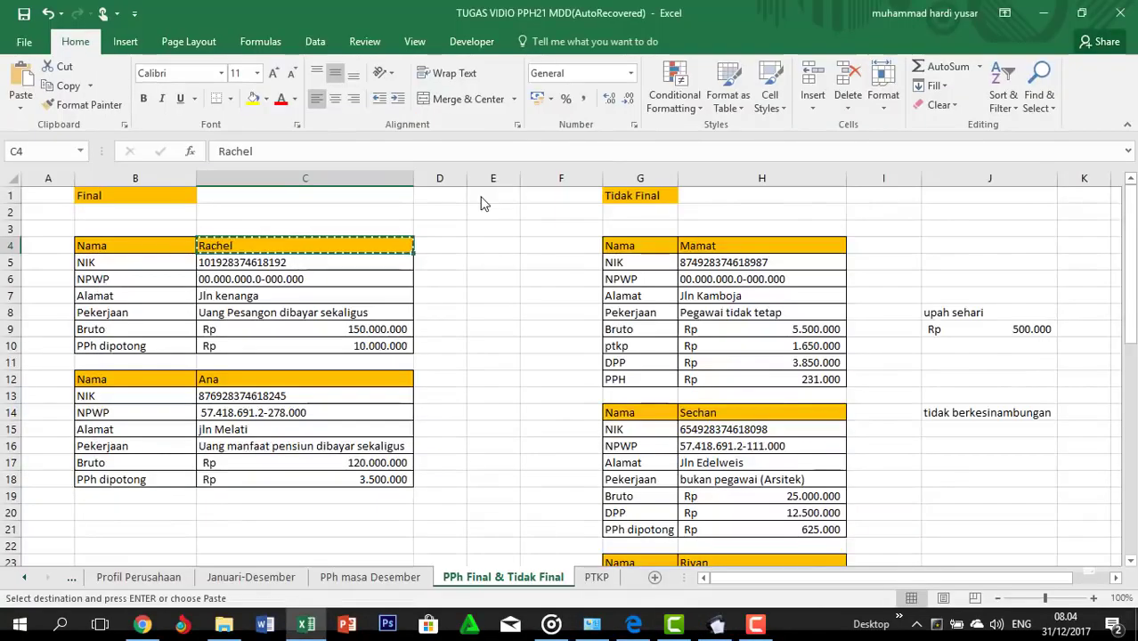
key("Down")
key("ctrl+c")
key("alt+Tab")
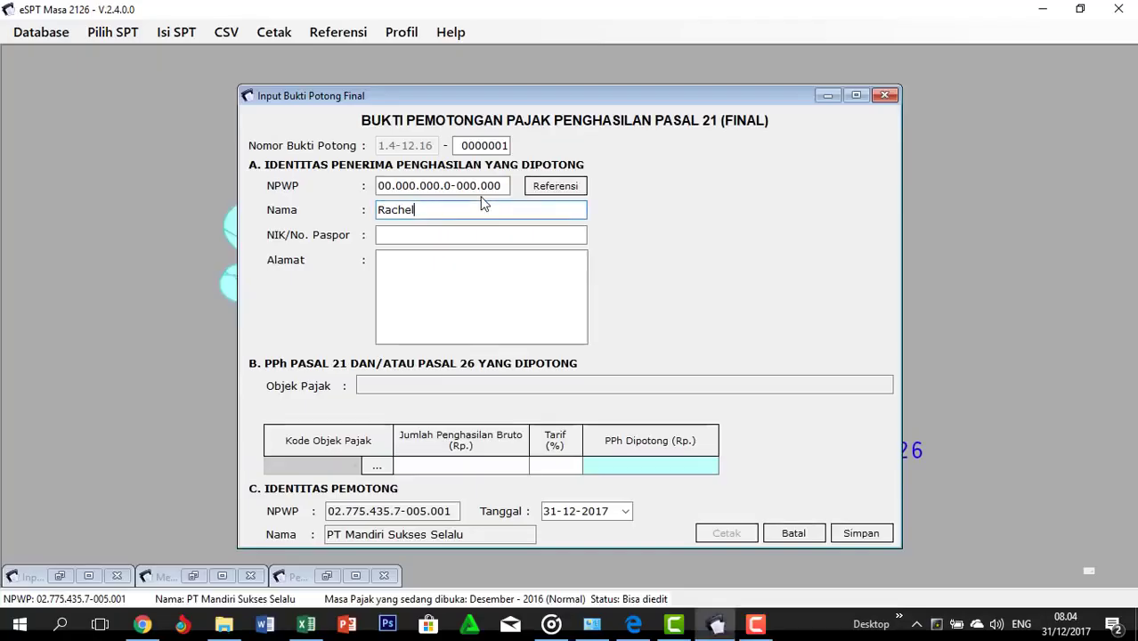
key("Tab")
key("ctrl+v")
Copy the recipient's address from Excel into the Alamat field of the eSPT slip
key("alt+Tab")
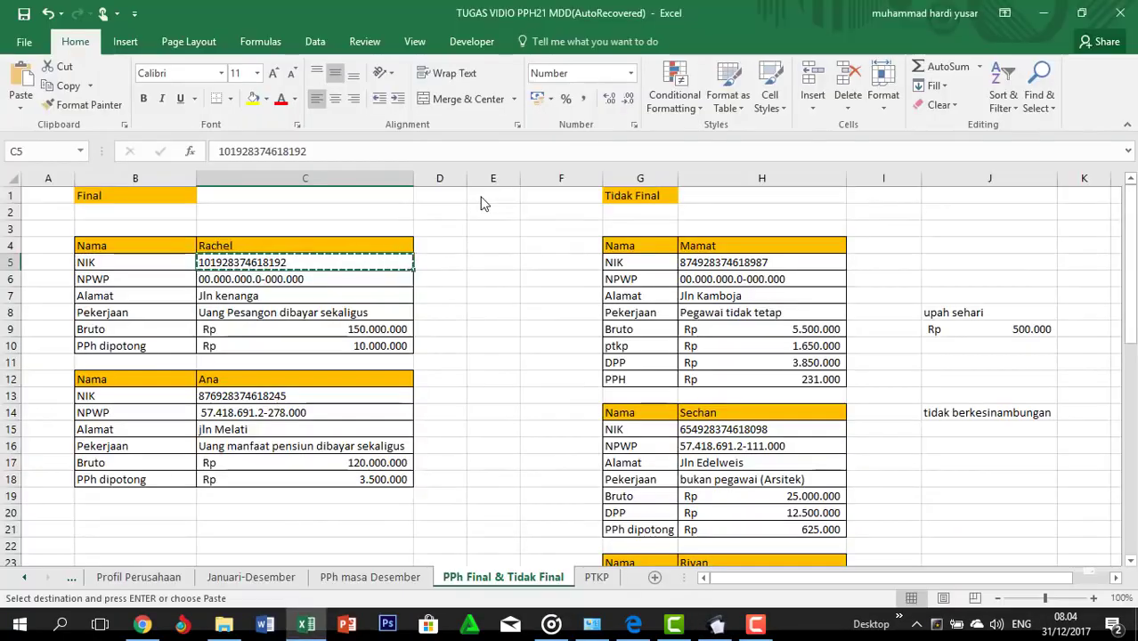
key("Down")
key("Down")
key("Down")
key("Up")
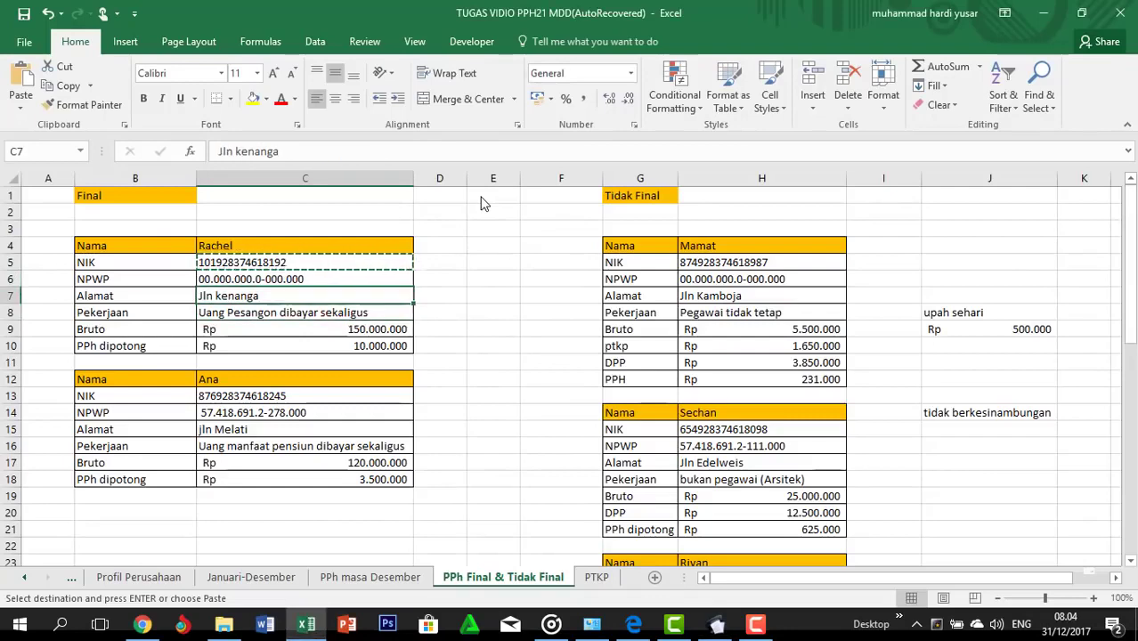
key("ctrl+c")
key("Right")
key("alt+Tab")
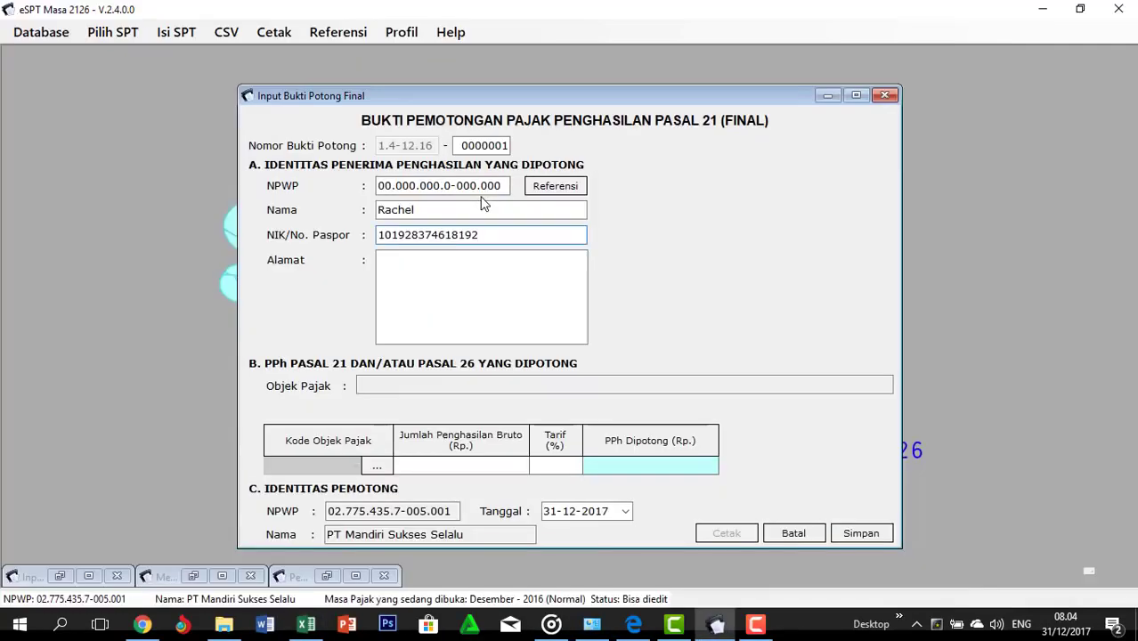
key("Tab")
key("ctrl+v")
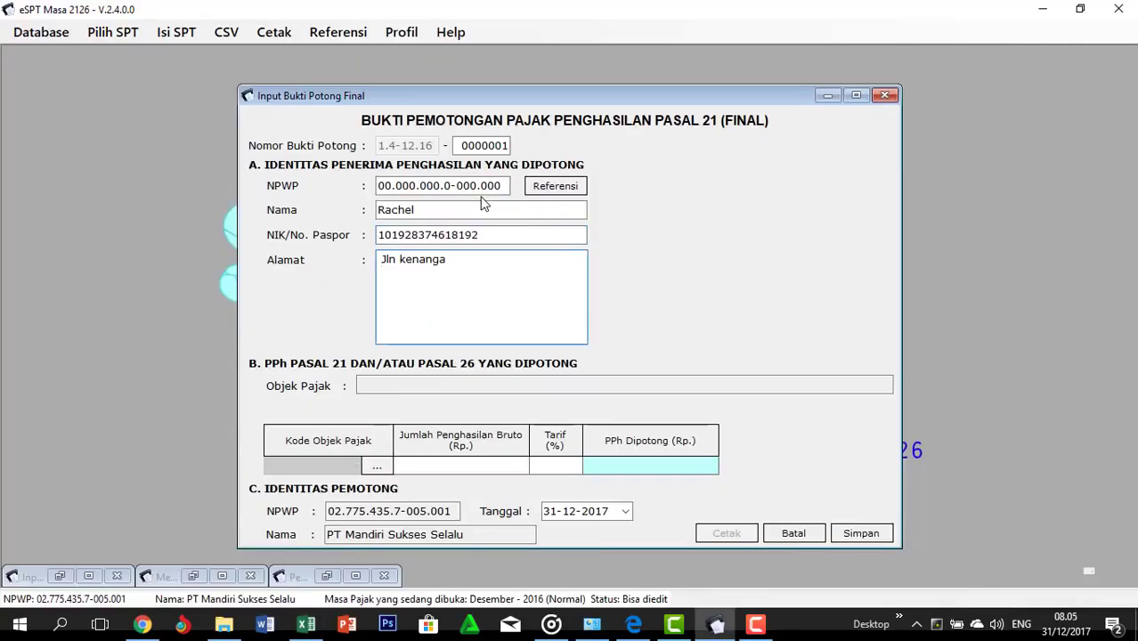
Check the recipient's Pekerjaan in Excel and assign tax object code 21-401-01, Uang Pesangon yang Dibayarkan Sekaligus, to the eSPT slip
key("alt+Tab")
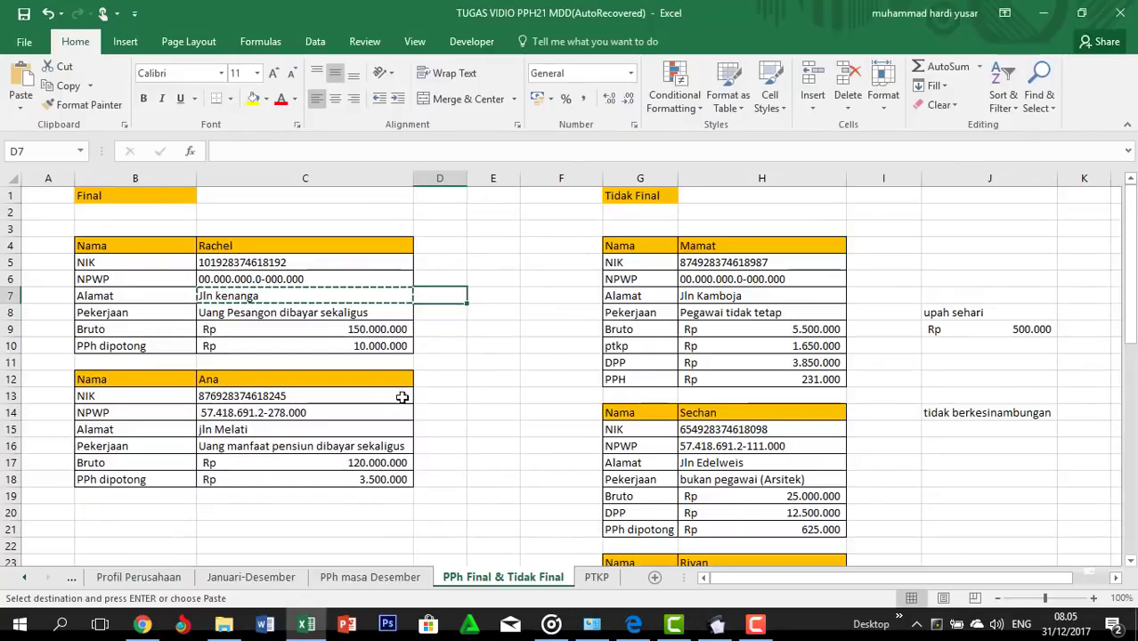
key("alt+Tab")
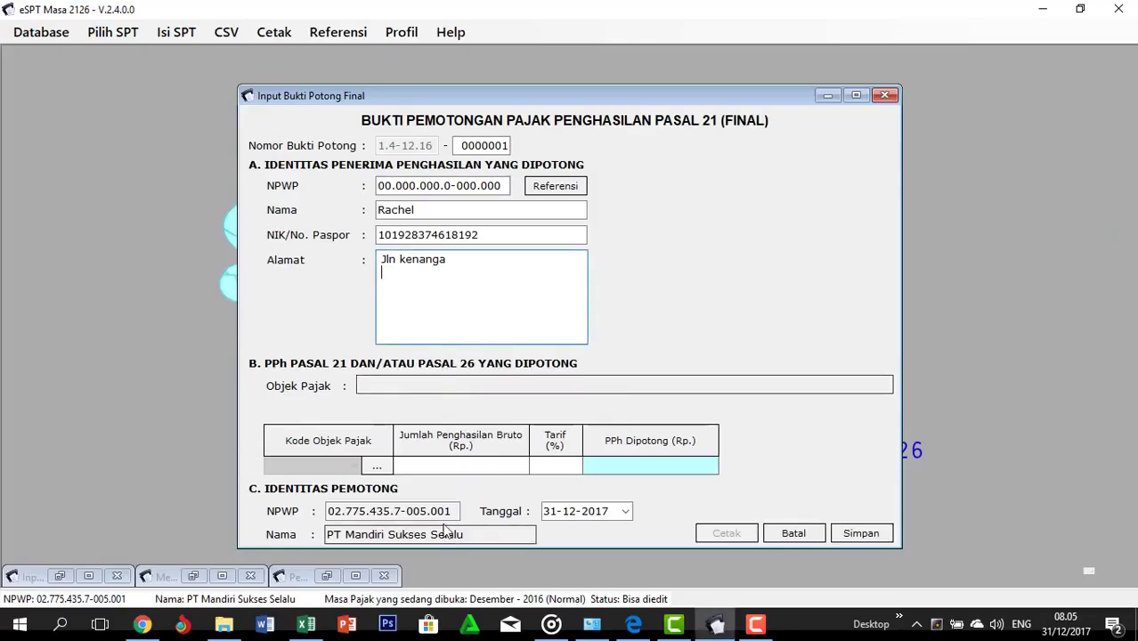
left_click(376, 465)
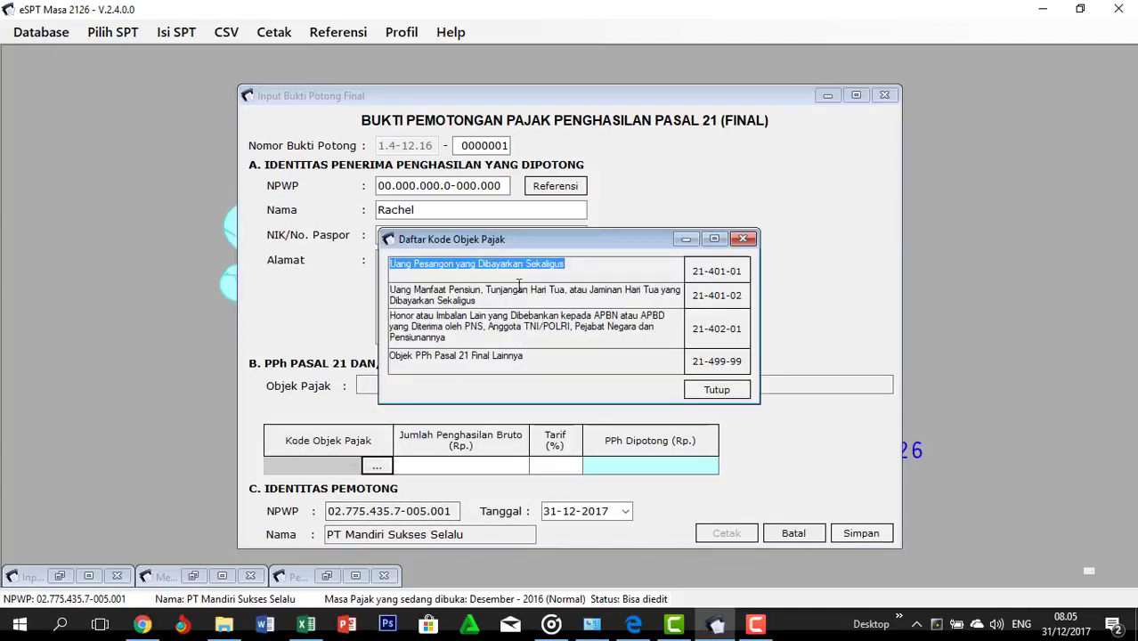
double_click(744, 278)
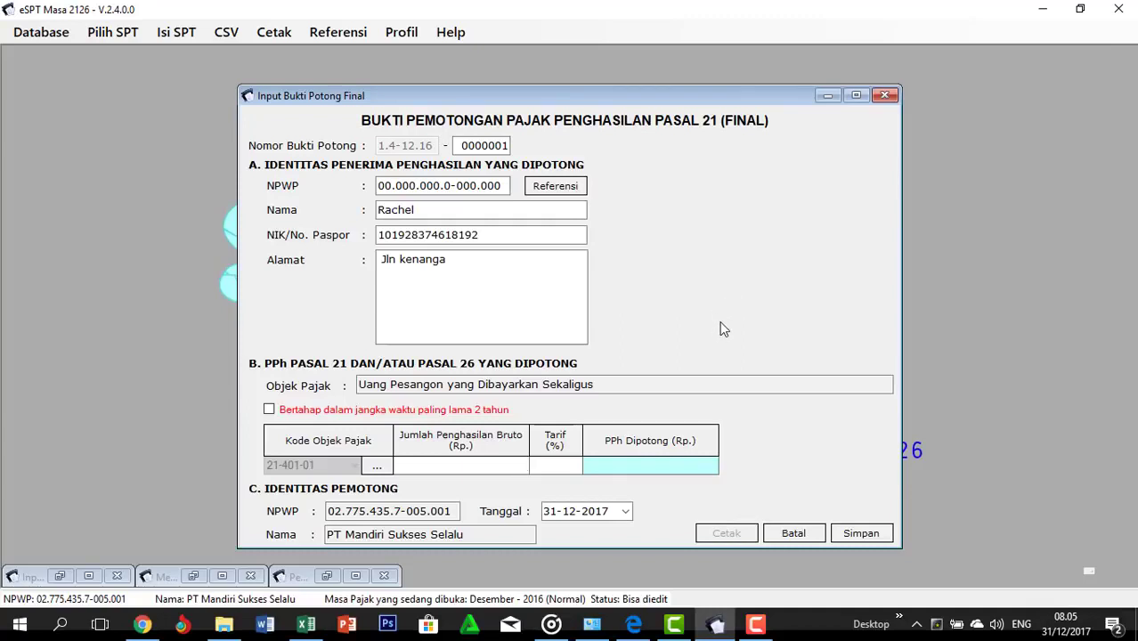
Copy the recipient's Bruto of 150.000.000 from Excel into the eSPT slip's Jumlah Penghasilan Bruto and move on to its Tarif
key("alt+Tab")
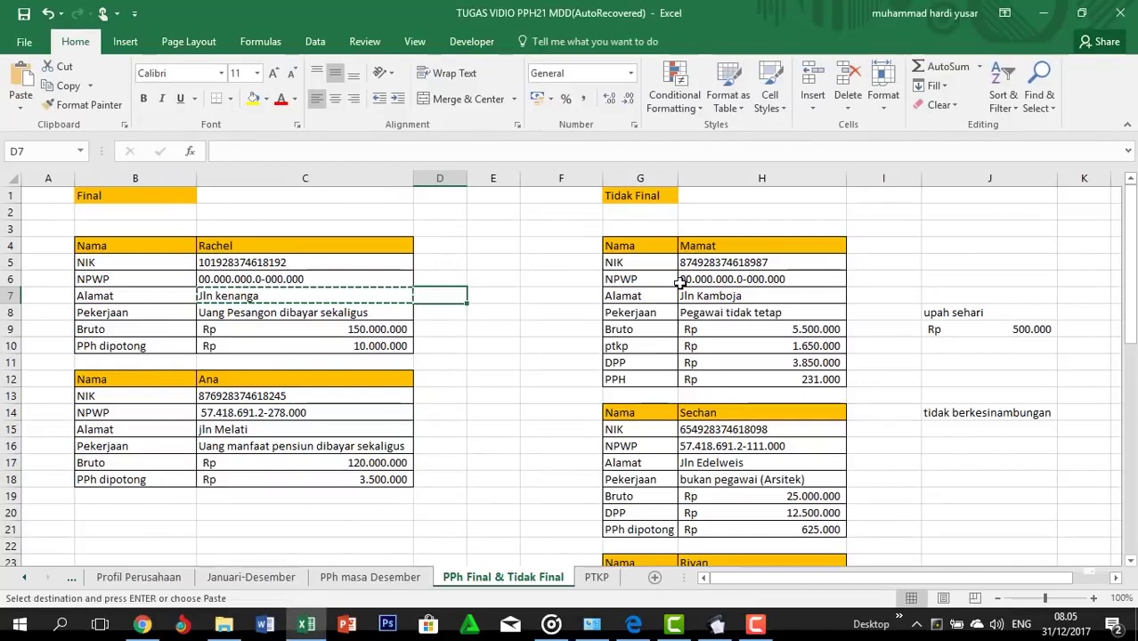
key("alt+Tab")
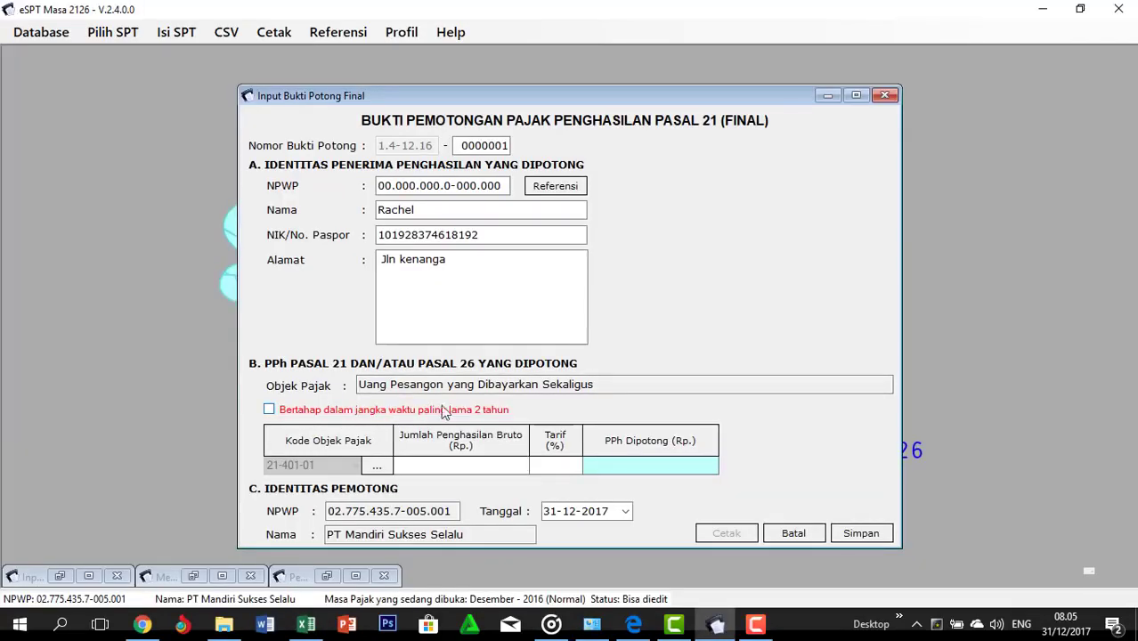
key("alt+Tab")
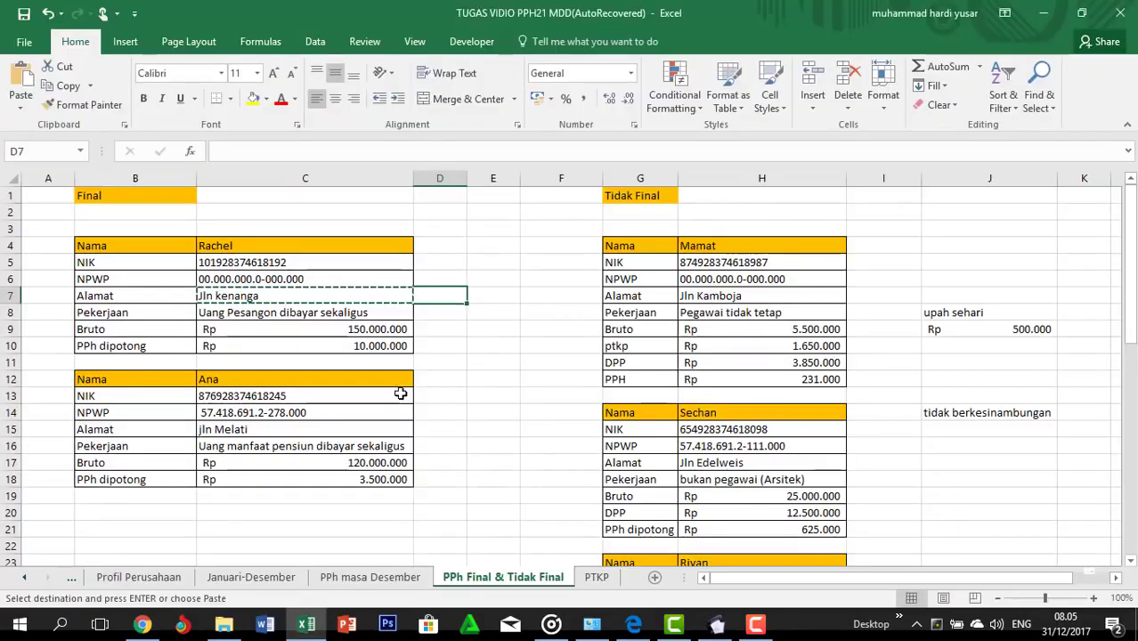
left_click(375, 327)
key("ctrl+c")
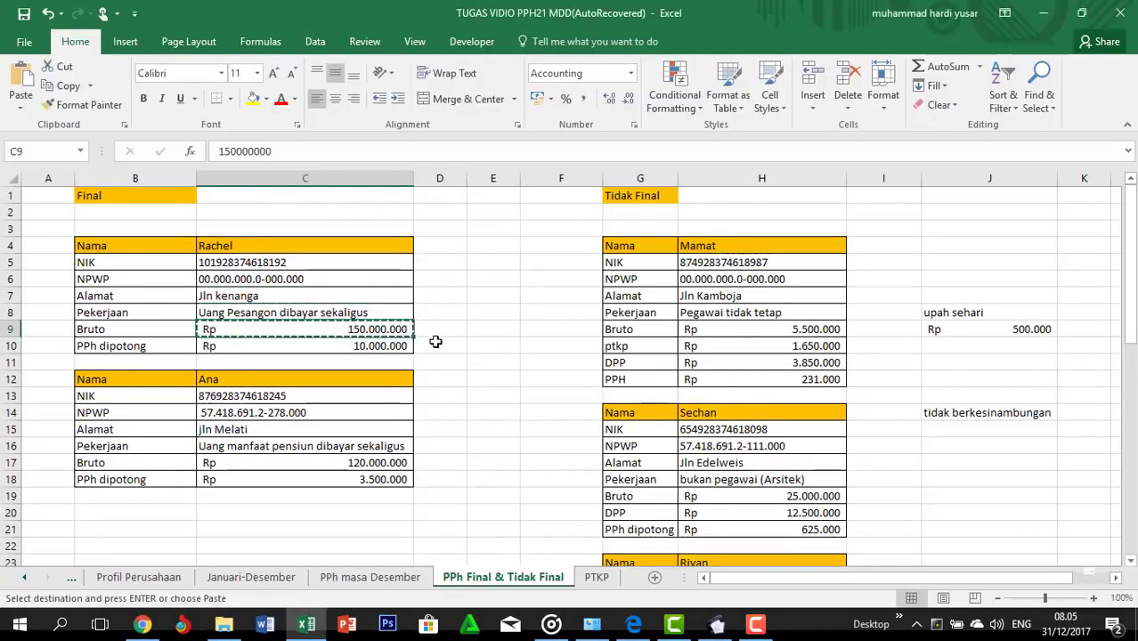
key("alt+Tab")
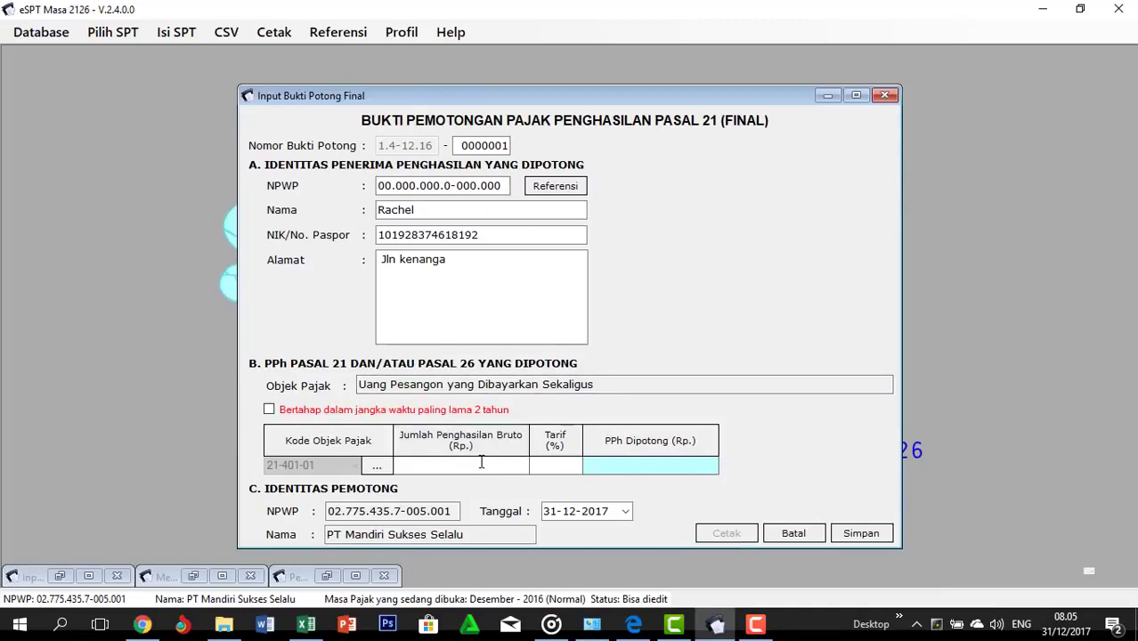
left_click(489, 465)
key("ctrl+v")
left_click(558, 464)
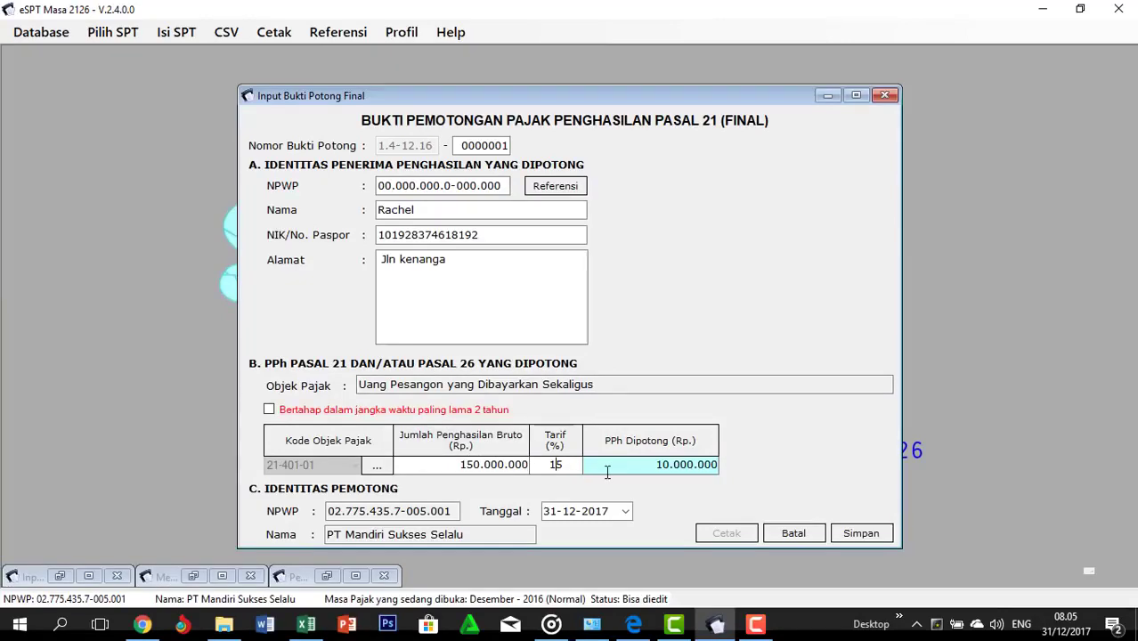
Compare the severance slip's PPh Dipotong in eSPT with the recipient's PPh dipotong formula in Excel
key("alt+Tab")
key("alt+Tab")
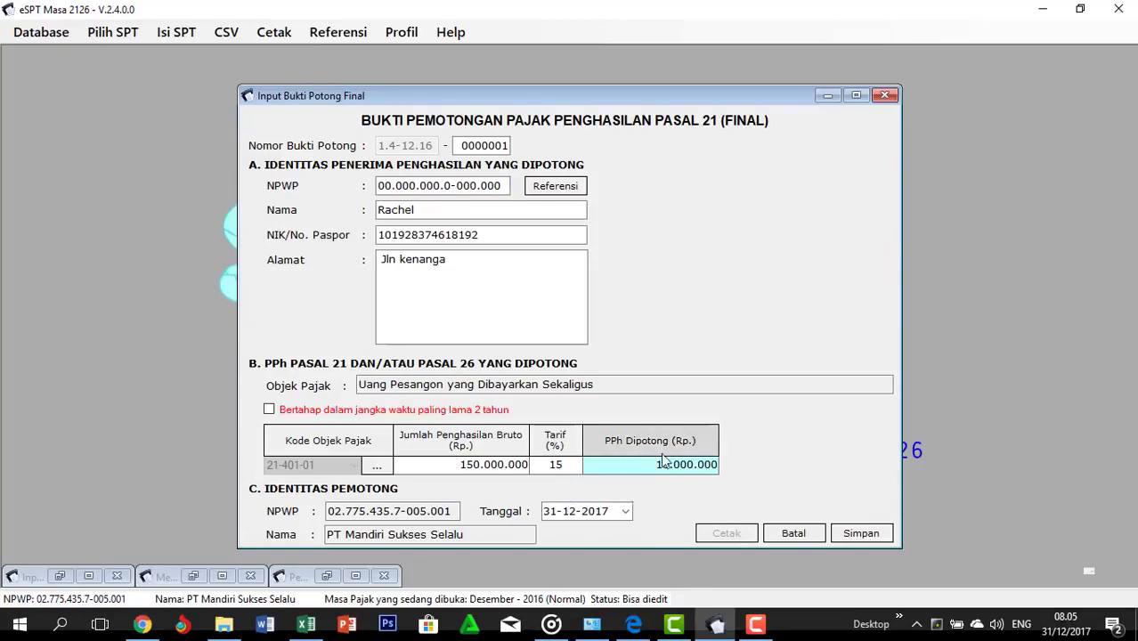
key("alt+Tab")
left_click(401, 349)
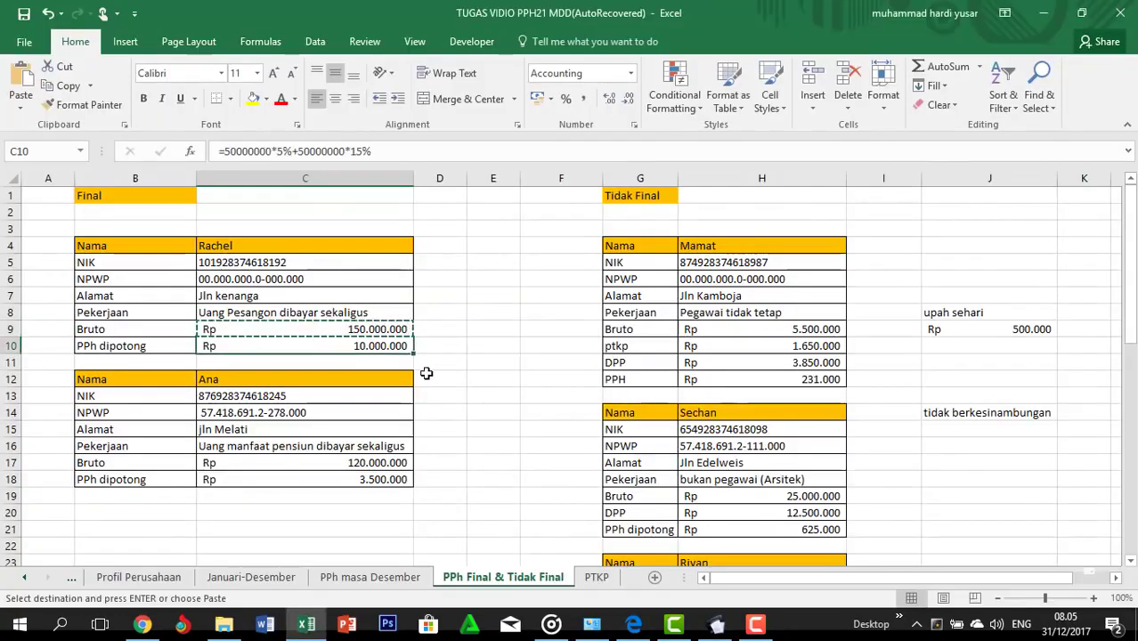
key("alt+Tab")
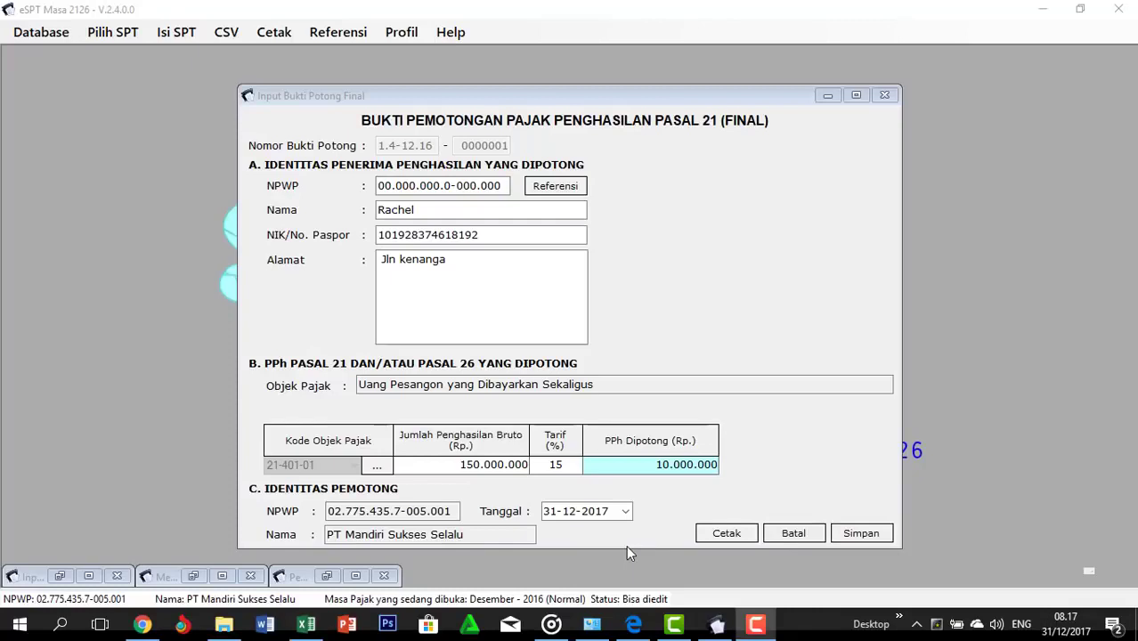
Examine the income brackets and percentages in eSPT's Pasal 21 Final tariff reference, leaving its window minimised
left_click(333, 36)
left_click(333, 36)
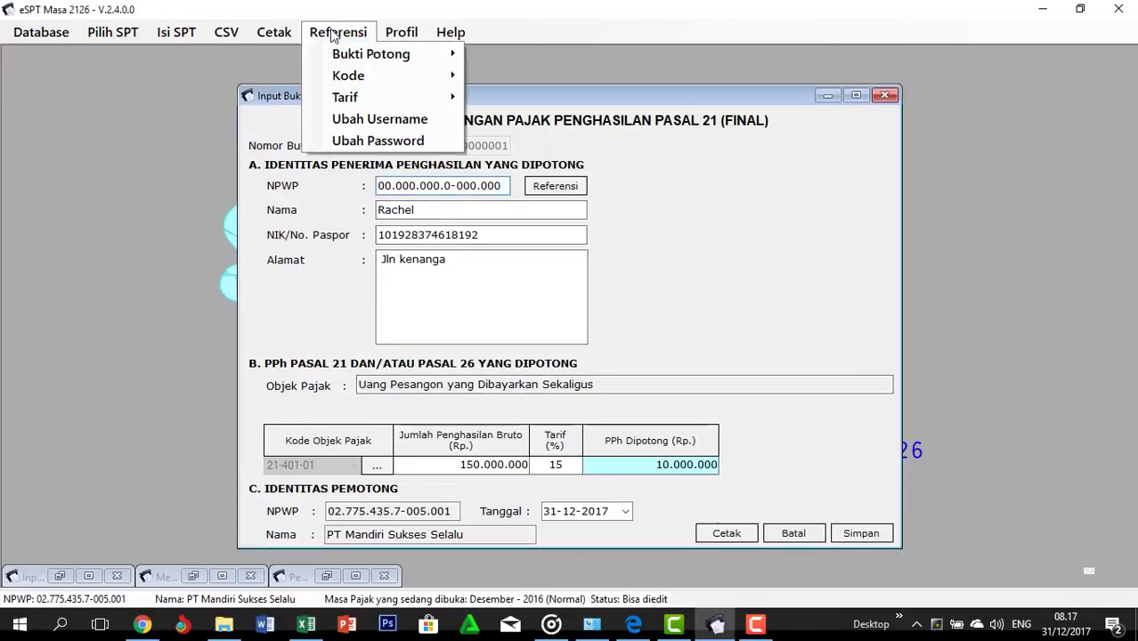
mouse_move(381, 96)
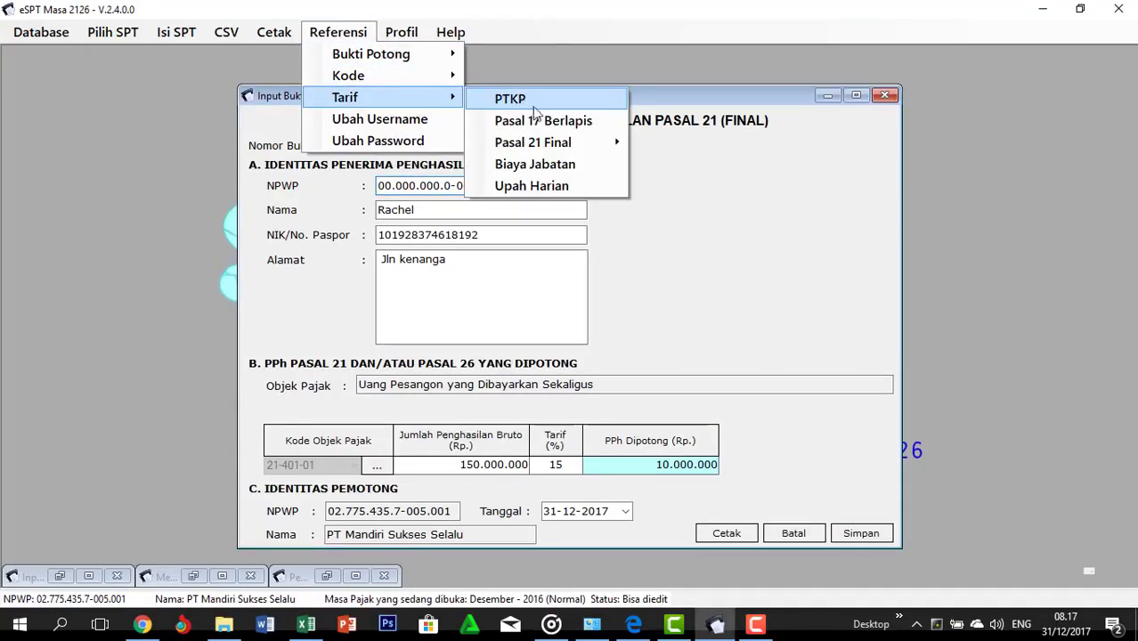
mouse_move(591, 149)
left_click(681, 144)
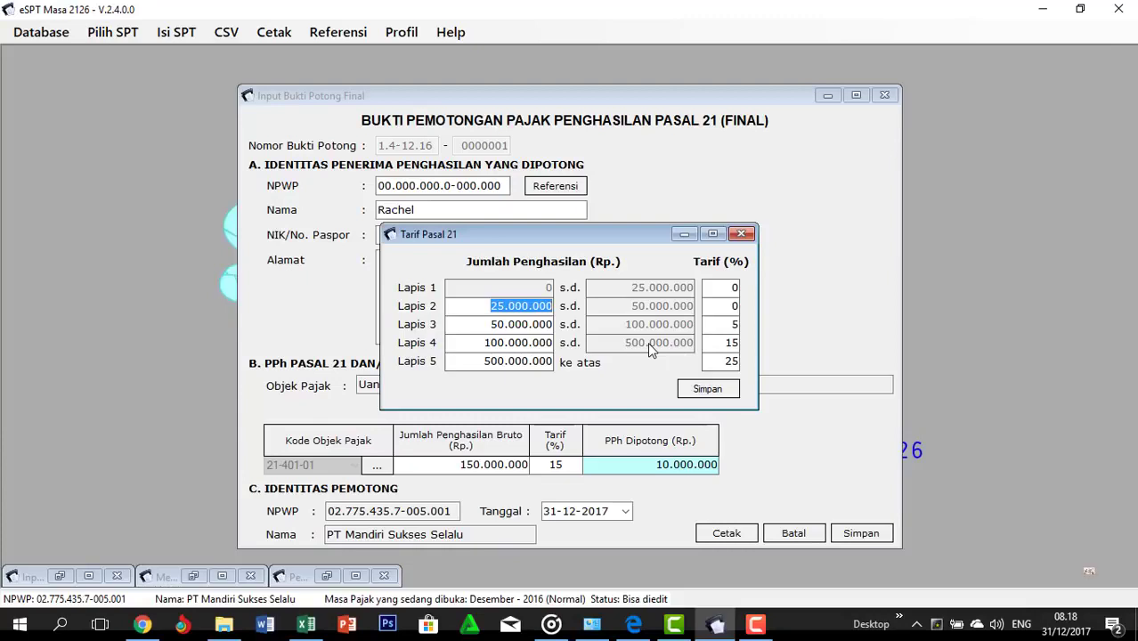
left_click(684, 233)
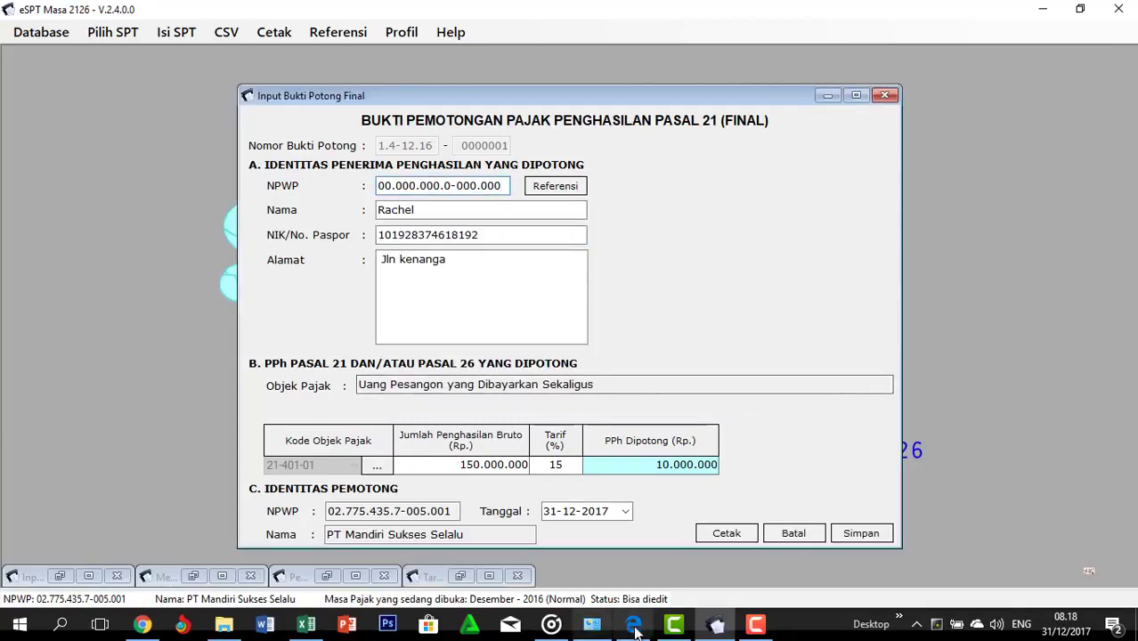
Review the severance recipient's Bruto and the calculation behind the PPh dipotong in Excel against the tariff brackets
left_click(306, 625)
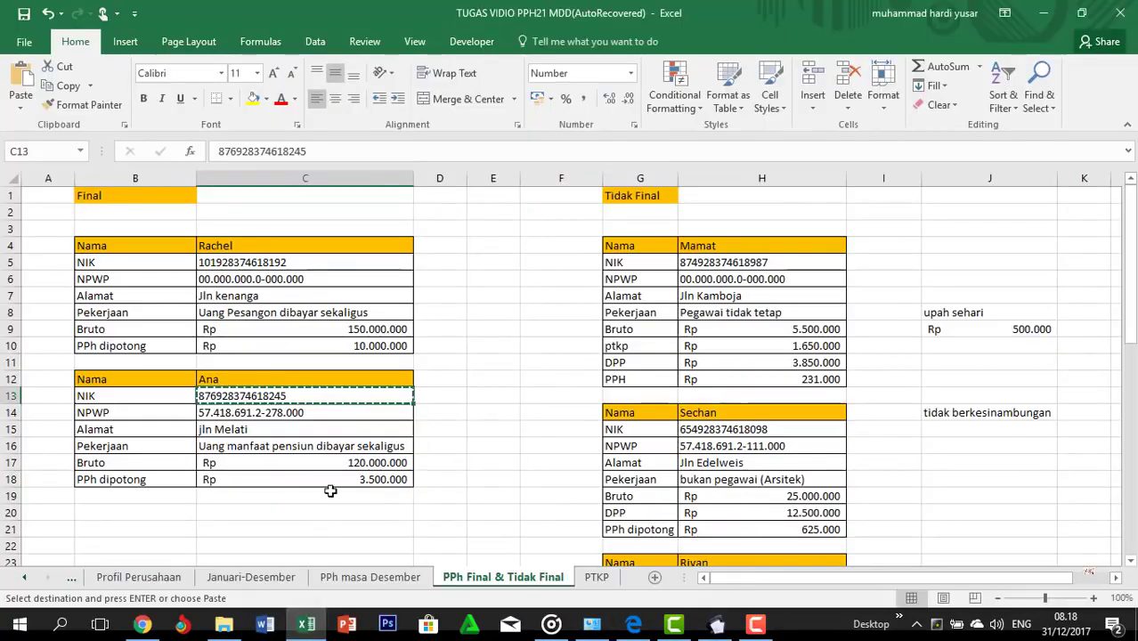
key("Escape")
left_click(334, 338)
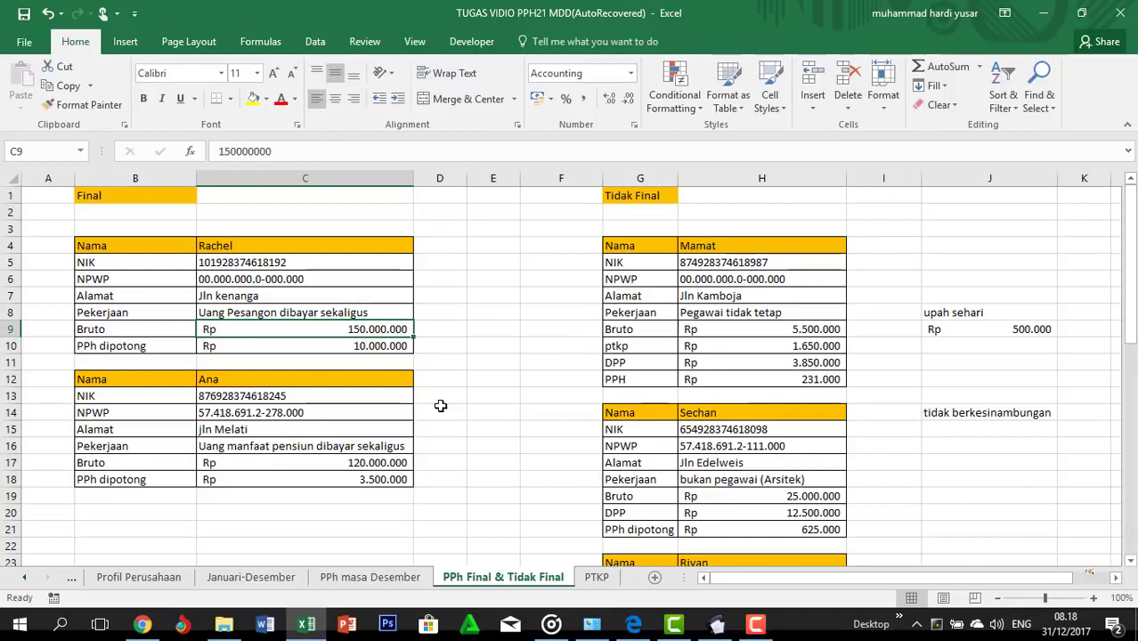
left_click(374, 353)
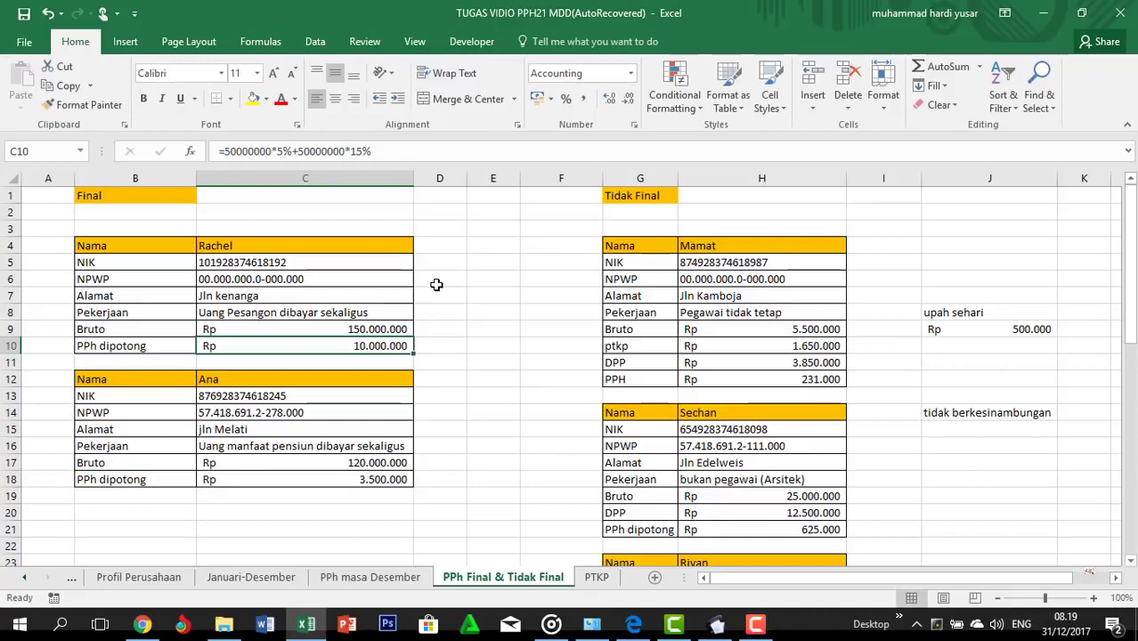
Save the severance slip in eSPT and start a new final slip with number 0000002
left_click(716, 624)
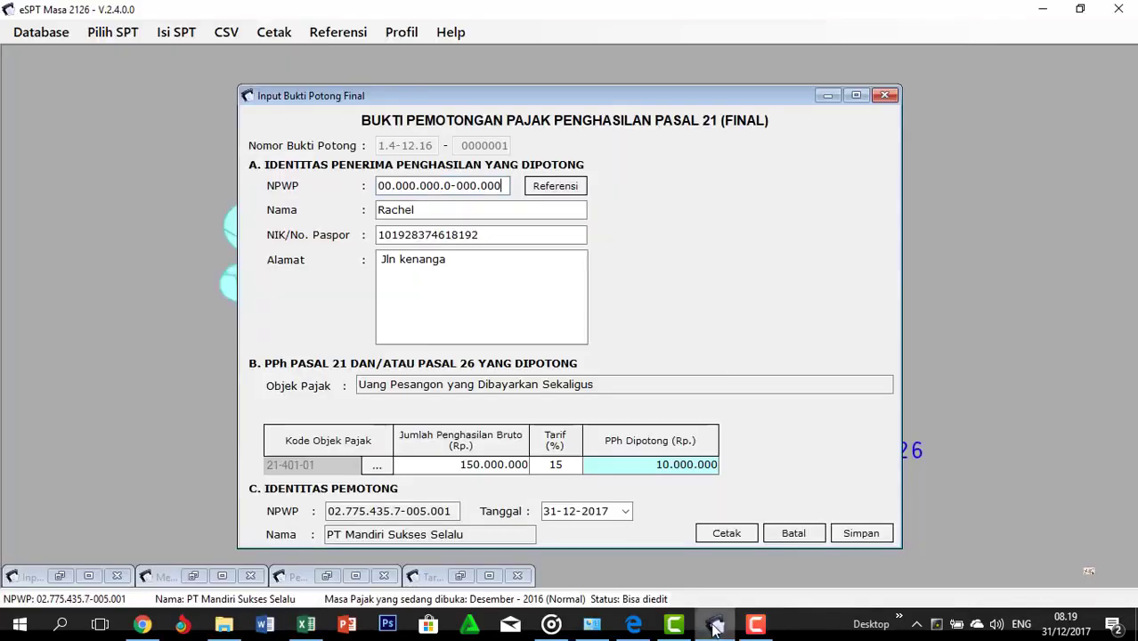
left_click(872, 543)
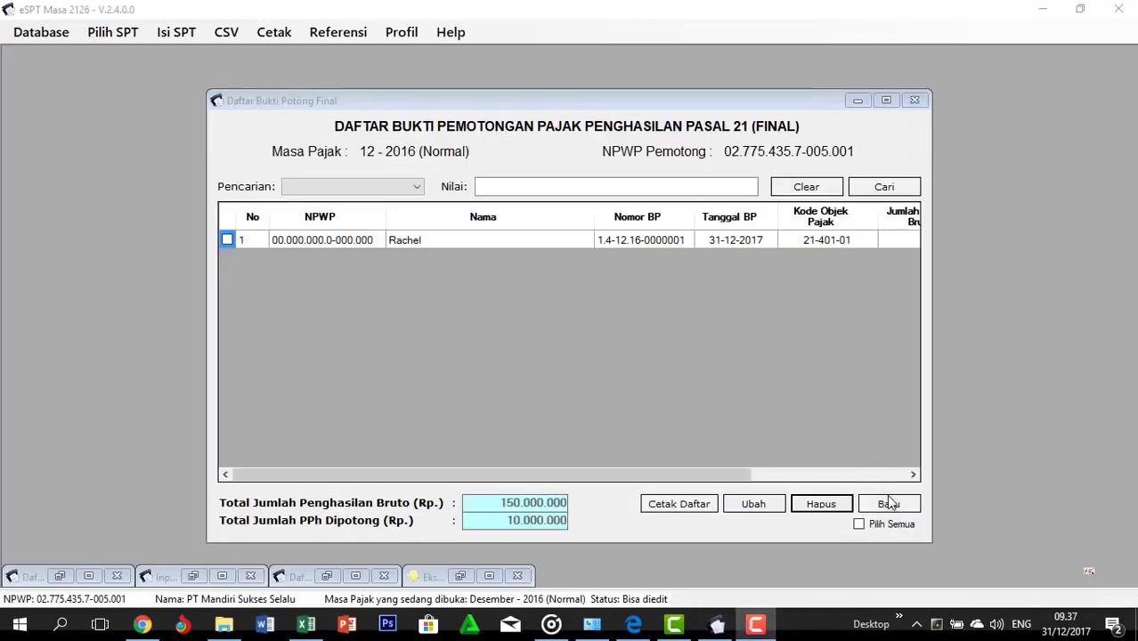
left_click(886, 501)
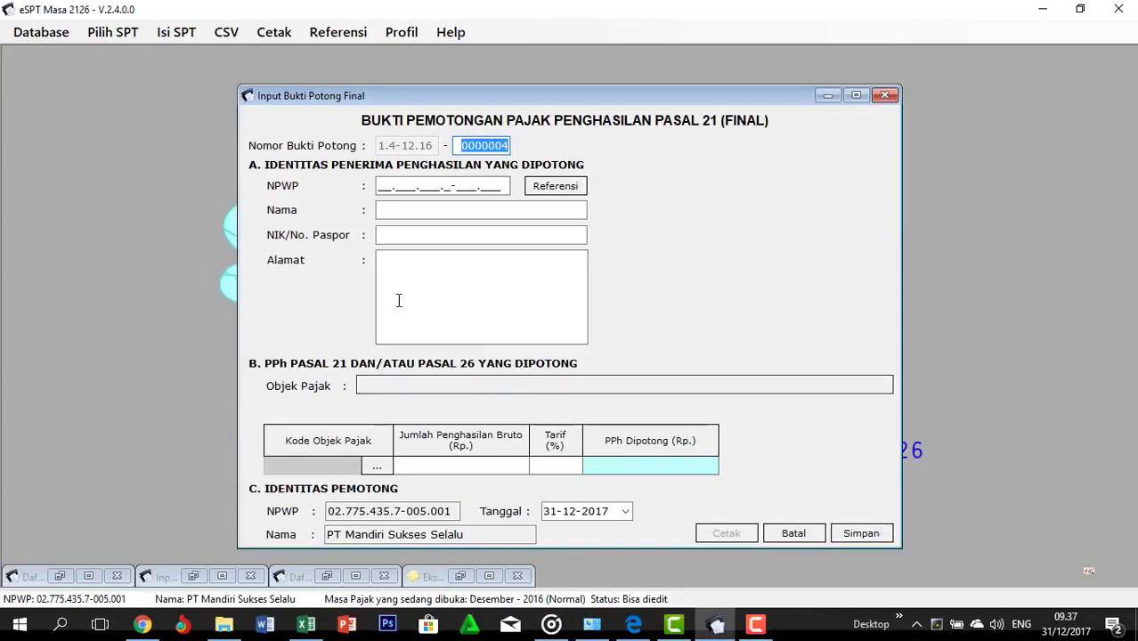
left_click_drag(496, 149, 502, 149)
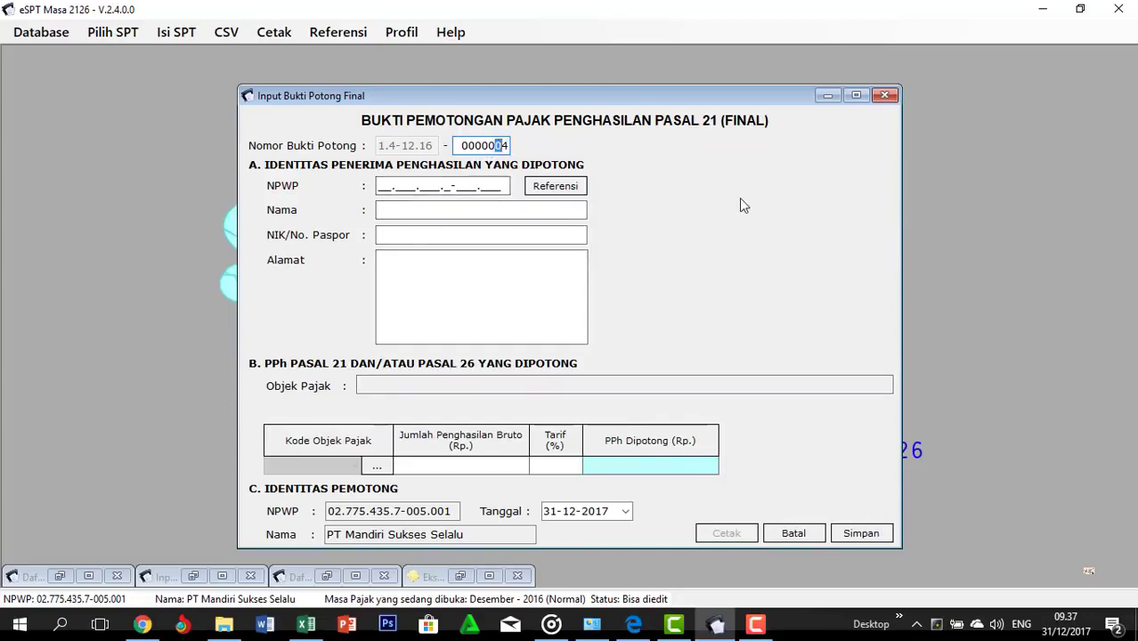
left_click(502, 146)
Copy the pension recipient's NPWP from the PPh Final & Tidak Final sheet in Excel into the new slip's NPWP field
left_click(382, 187)
key("alt+Tab")
key("alt+Tab")
key("alt+Tab")
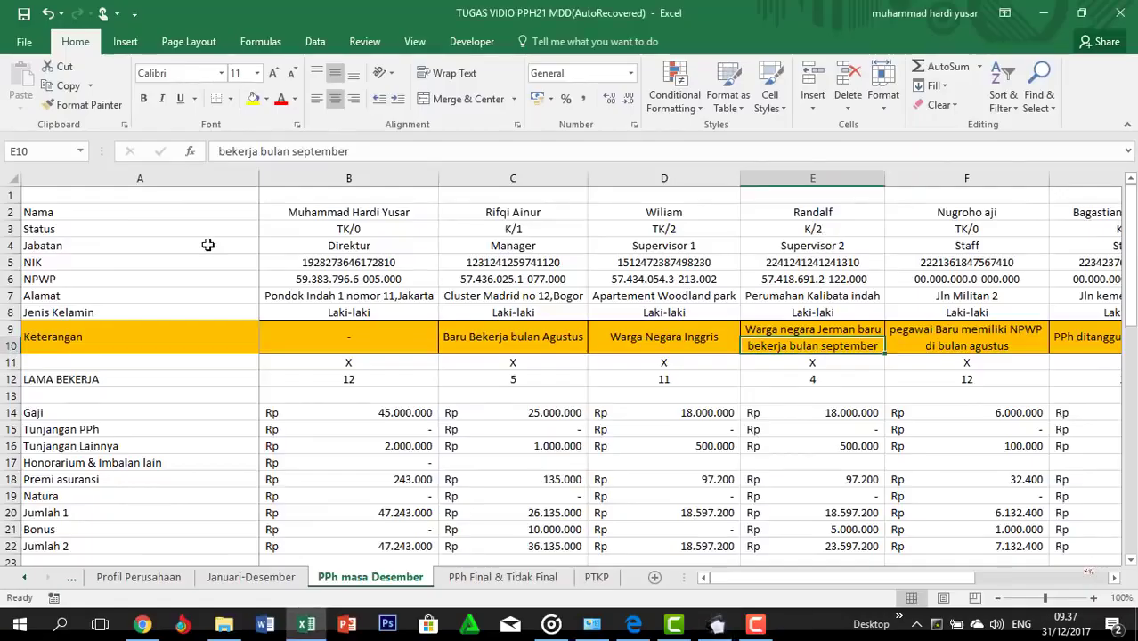
left_click(497, 578)
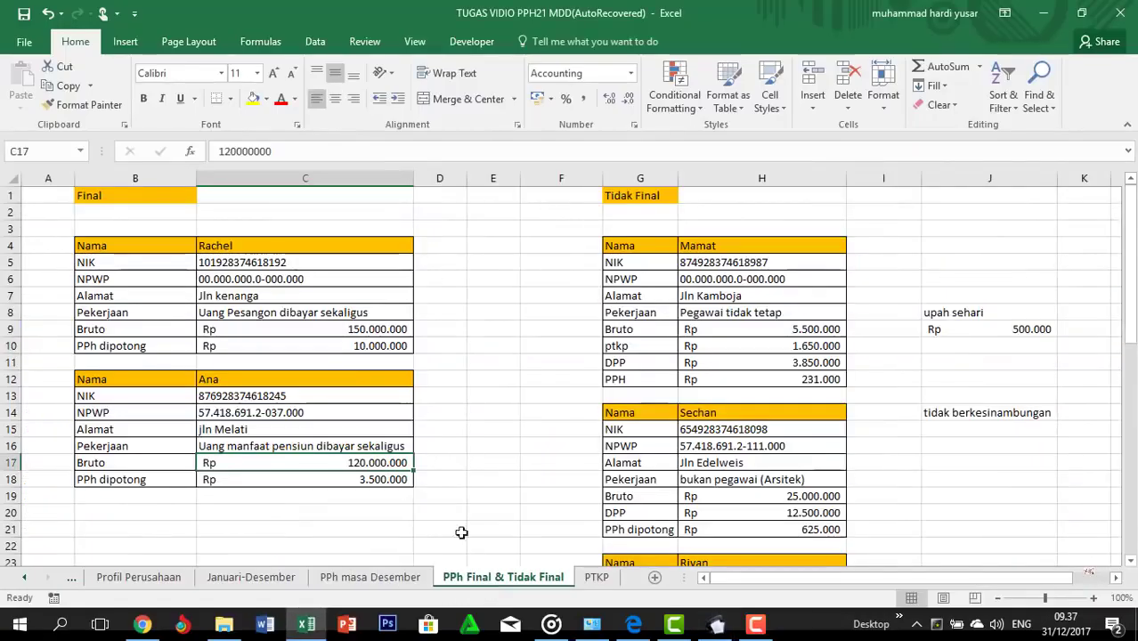
left_click(283, 411)
key("ctrl+c")
key("alt+Tab")
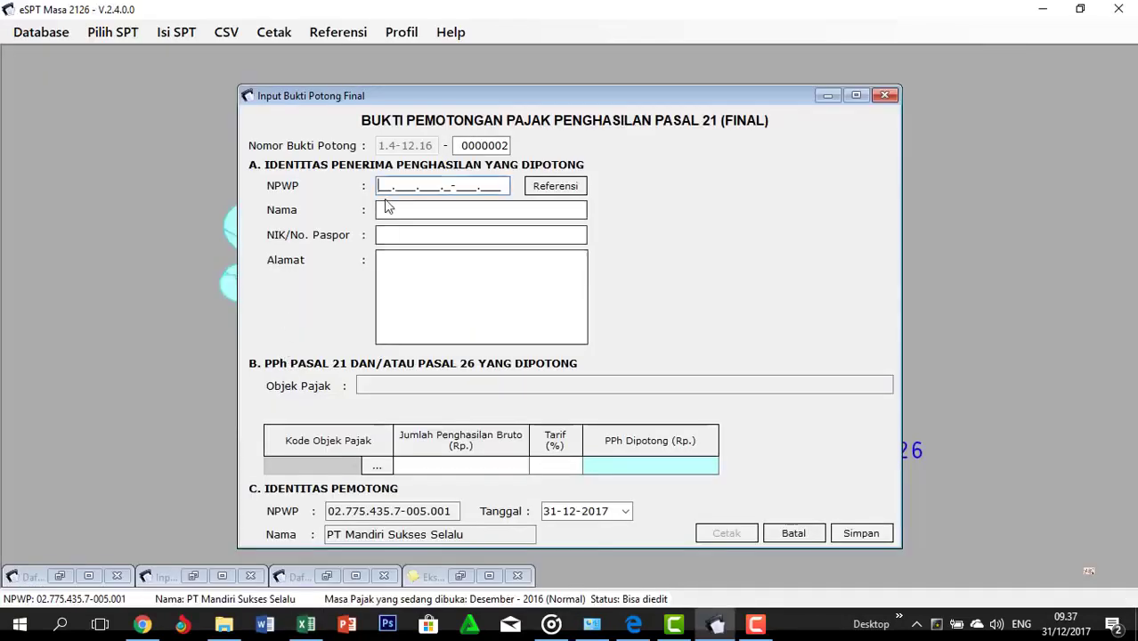
key("ctrl+v")
Copy the pension recipient's name, NIK and address from Excel into the eSPT slip, removing the duplicated text from Nama
key("alt+Tab")
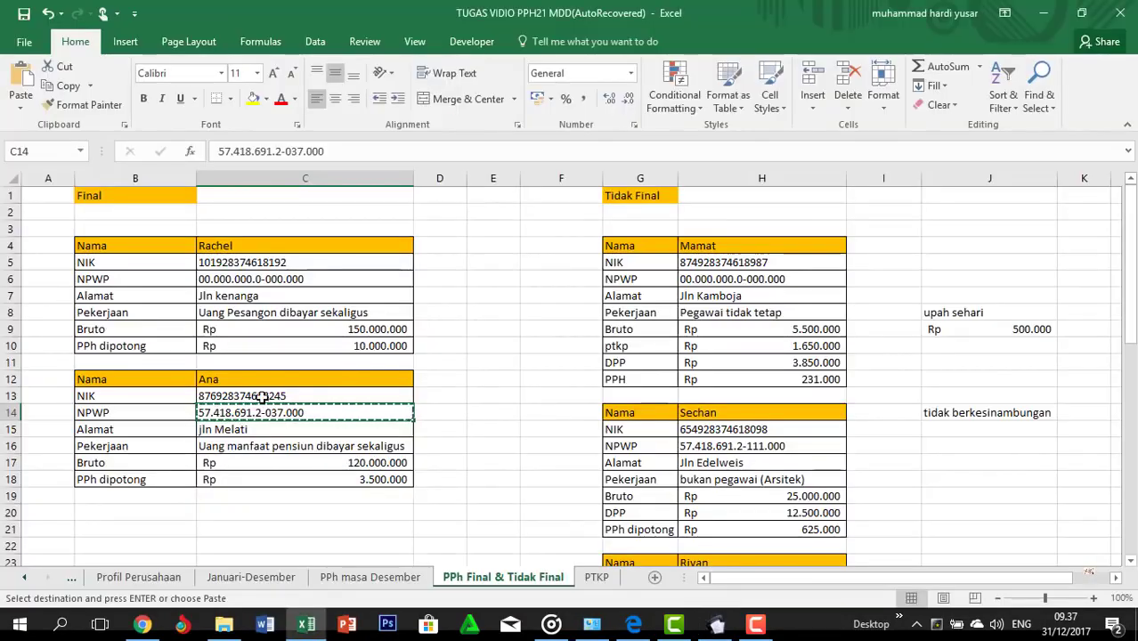
left_click(267, 383)
key("ctrl+c")
key("alt+Tab")
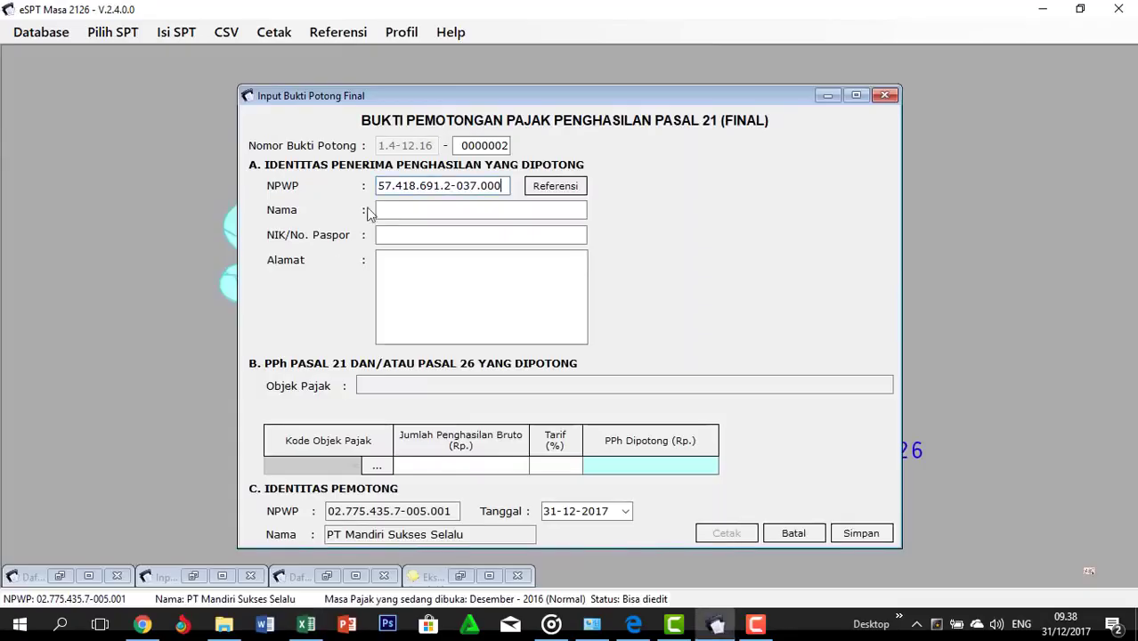
left_click(396, 214)
key("ctrl+v")
key("ctrl+v")
key("alt+Tab")
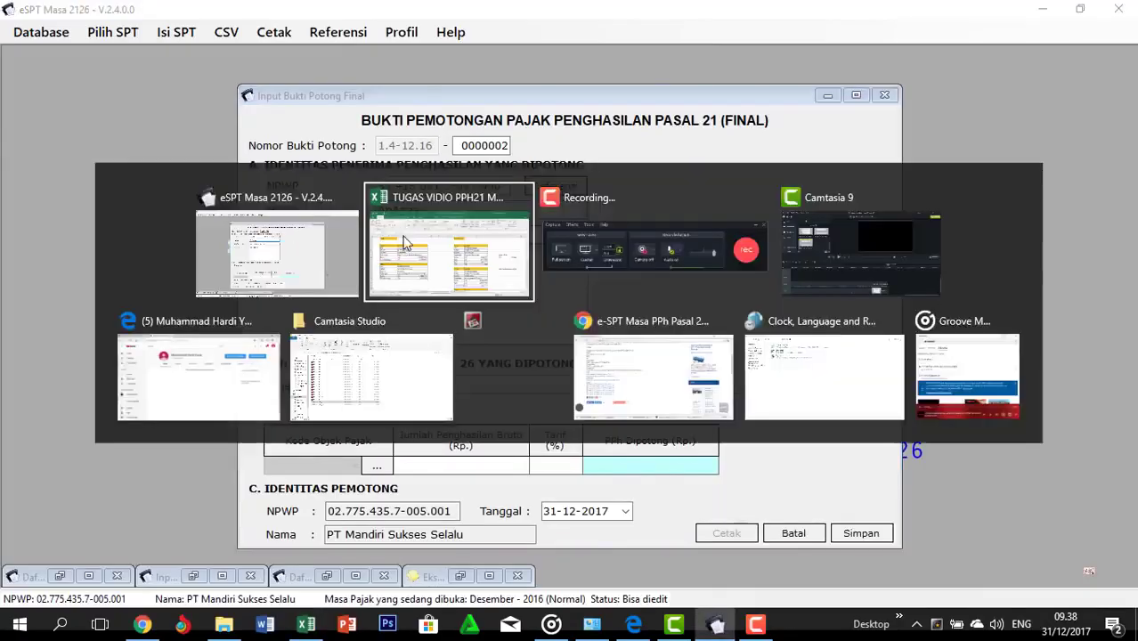
key("alt+Tab")
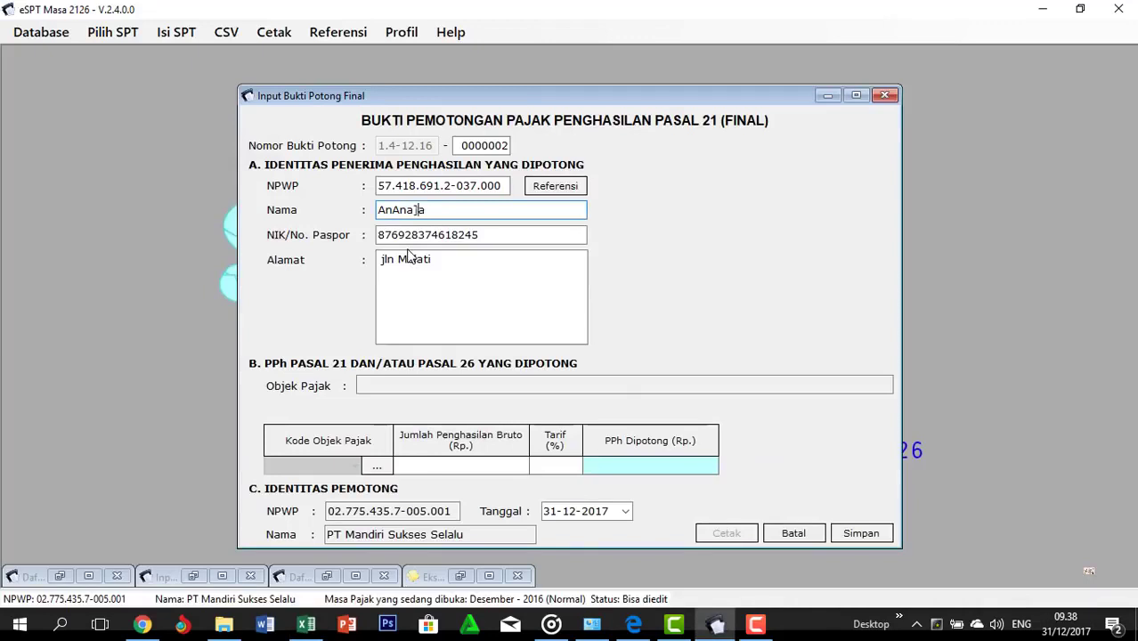
key("BackSpace")
key("BackSpace")
key("BackSpace")
Assign tax object code 21-401-02 to the slip and enter a Jumlah Penghasilan Bruto of 120.000.000 with a Tarif of 5%
left_click(388, 469)
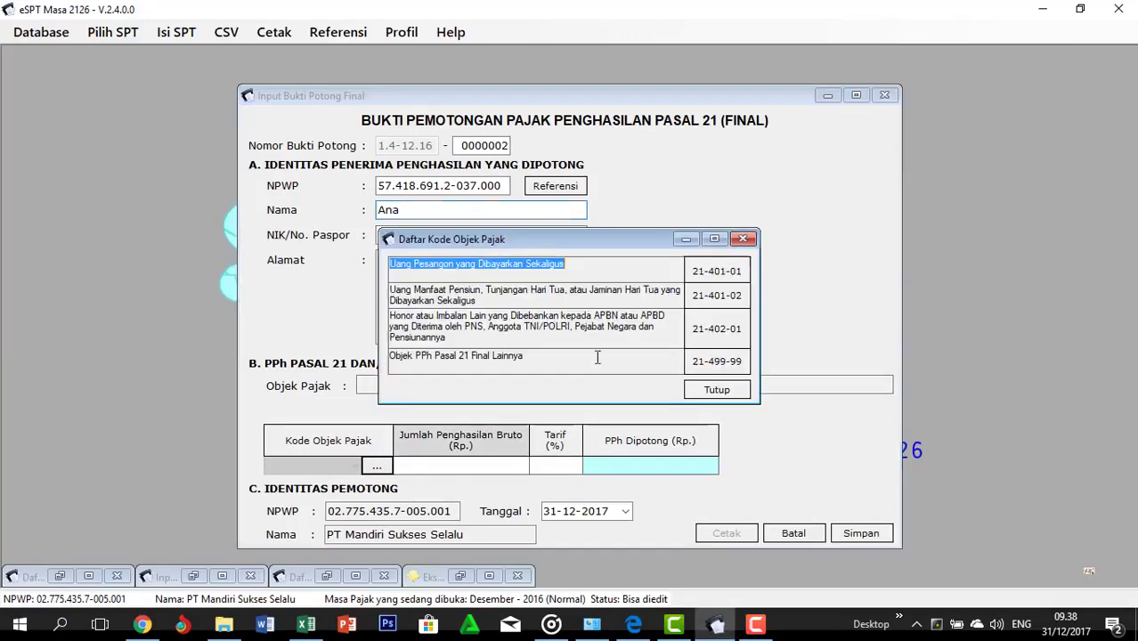
double_click(724, 311)
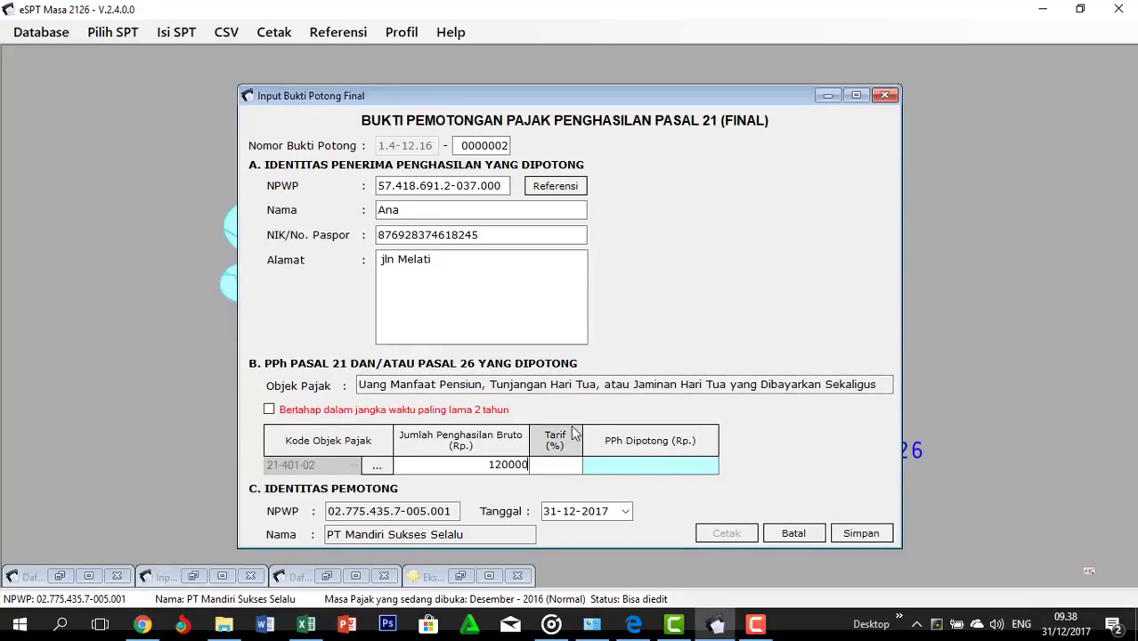
left_click(562, 464)
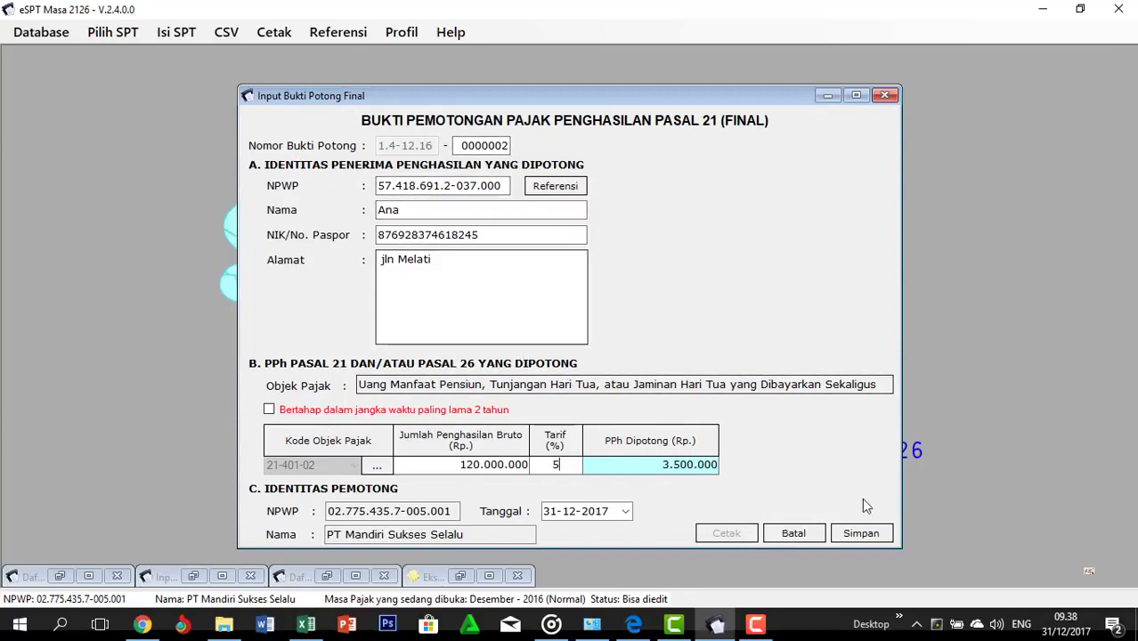
Save the pension recipient's final slip and close the slip entry form
left_click(860, 534)
left_click(662, 375)
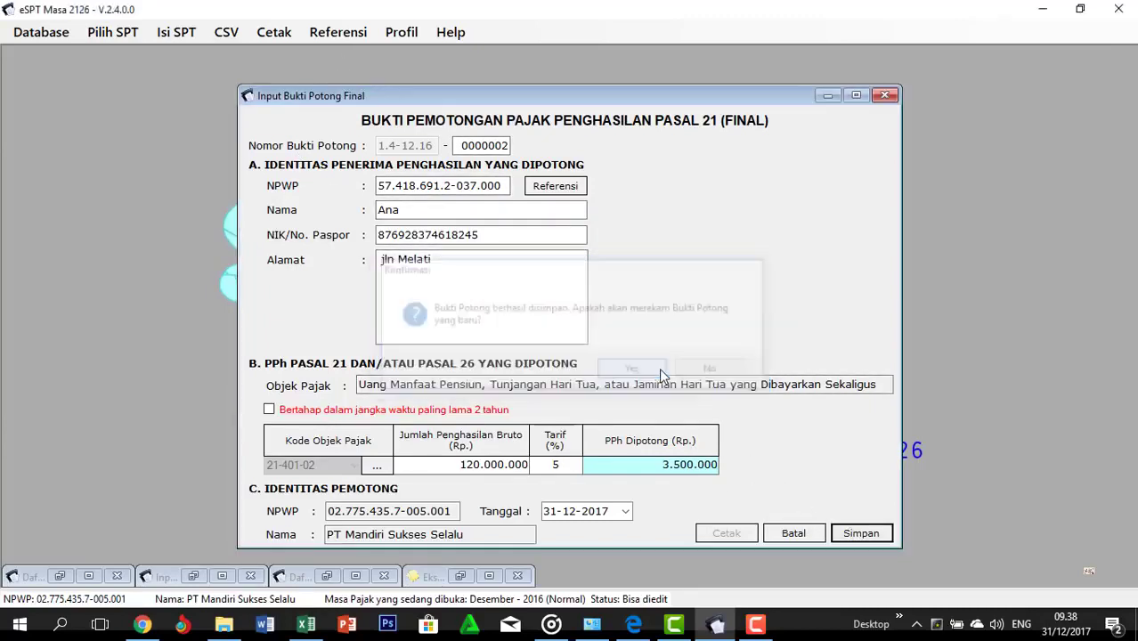
left_click(884, 96)
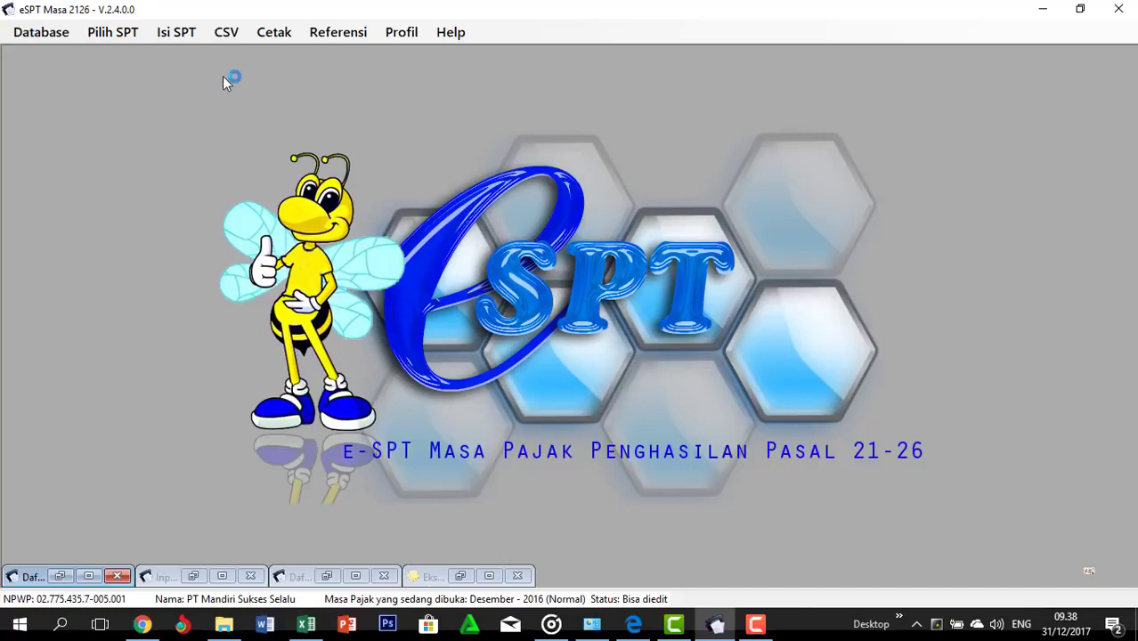
Open the Daftar Pemotongan Pajak (1721-I) for Satu Masa Pajak and add a new withholding entry
left_click(194, 34)
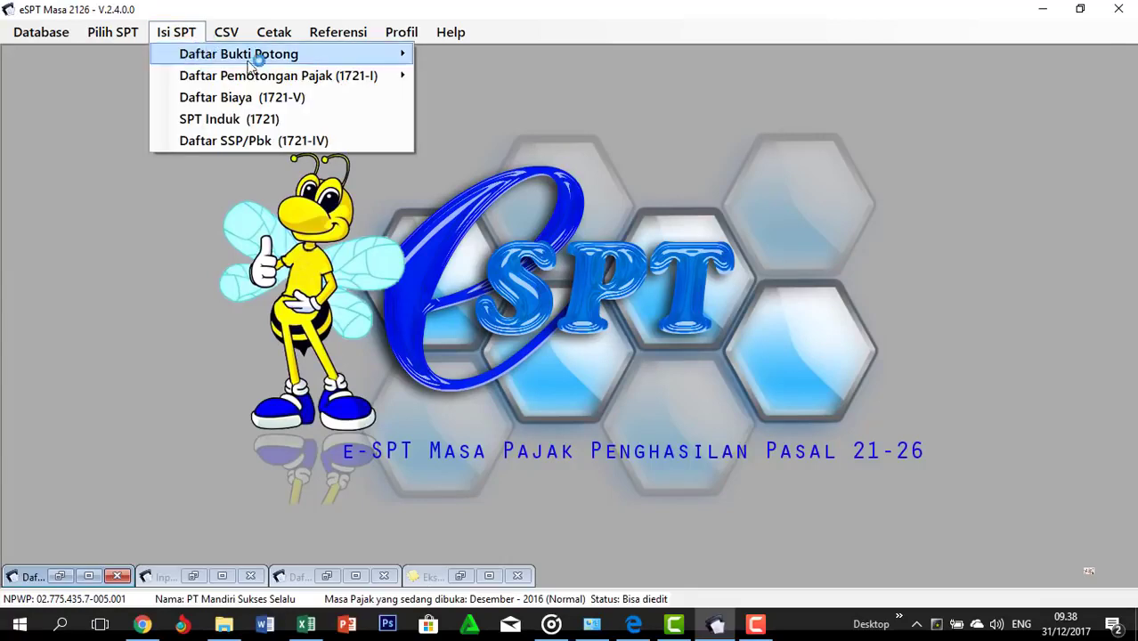
mouse_move(376, 74)
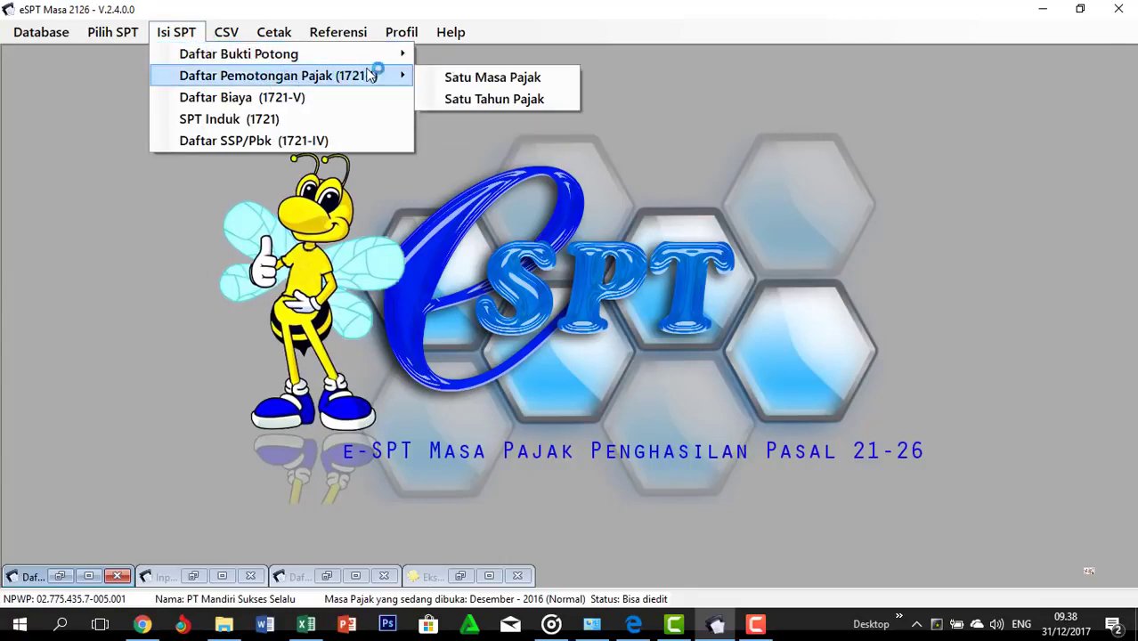
left_click(433, 82)
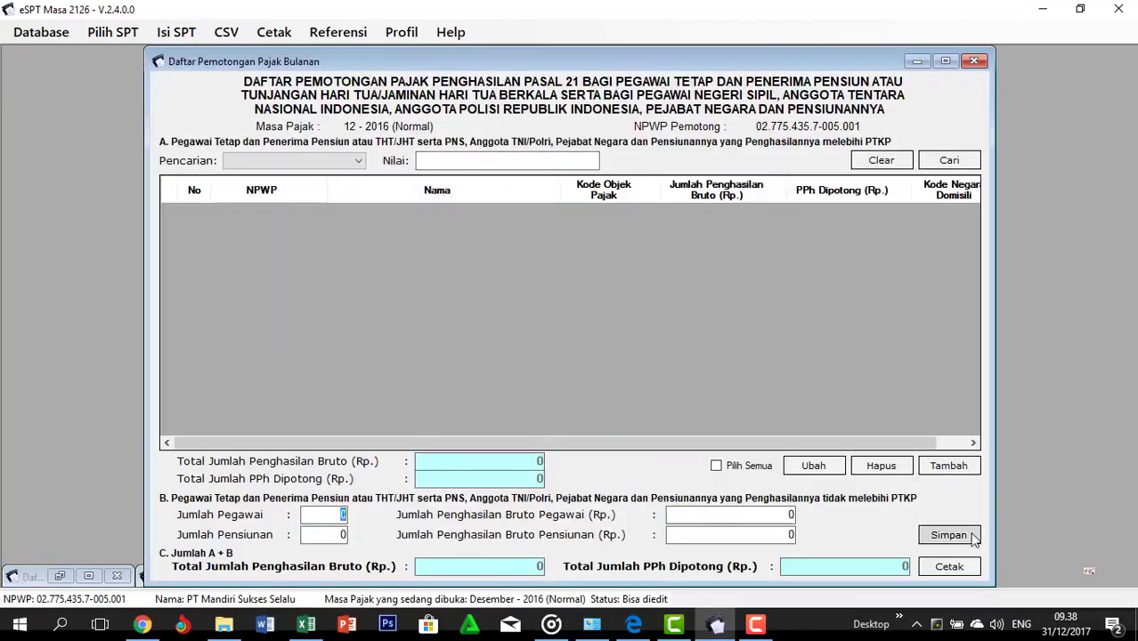
left_click(948, 466)
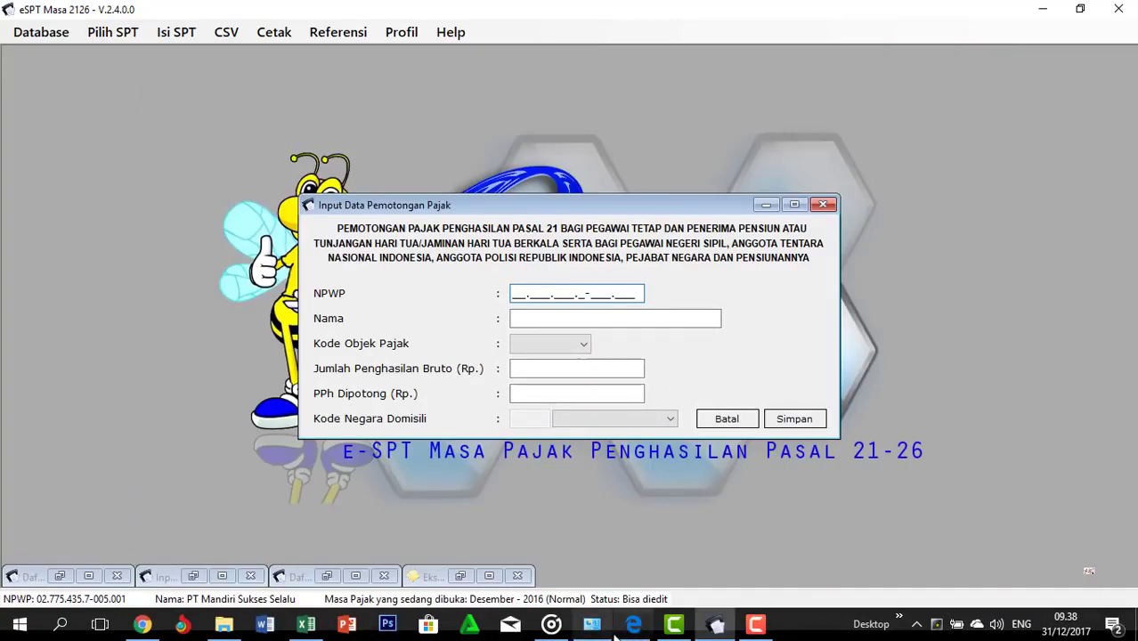
Copy the director's NPWP from the PPh masa Desember sheet in Excel into the NPWP field of the eSPT withholding entry
mouse_move(307, 627)
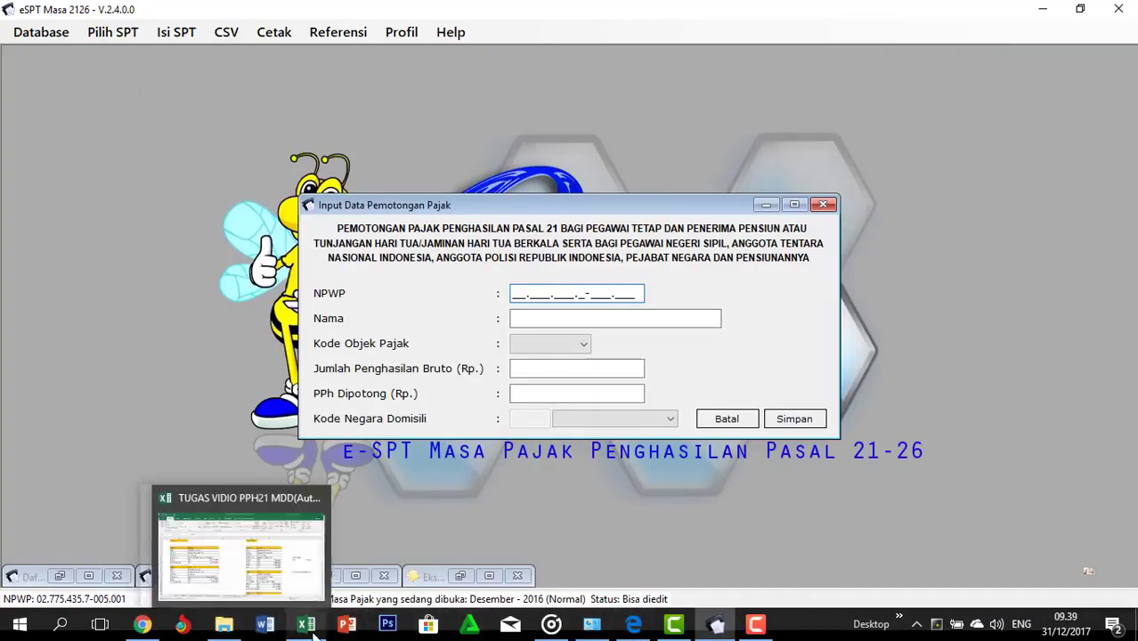
left_click(311, 589)
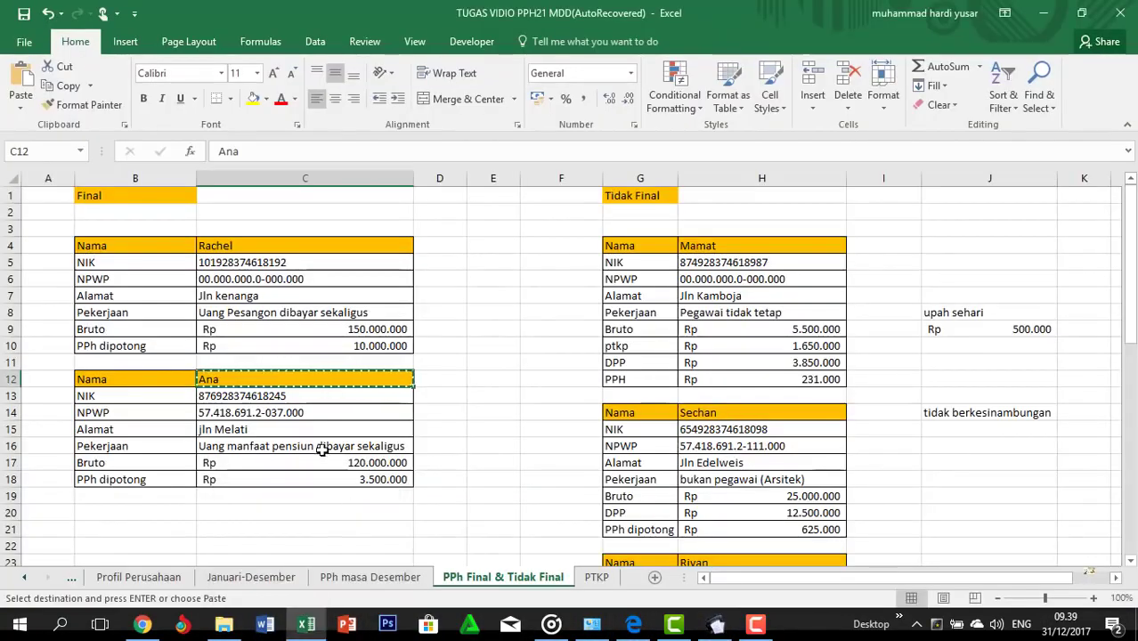
left_click(367, 578)
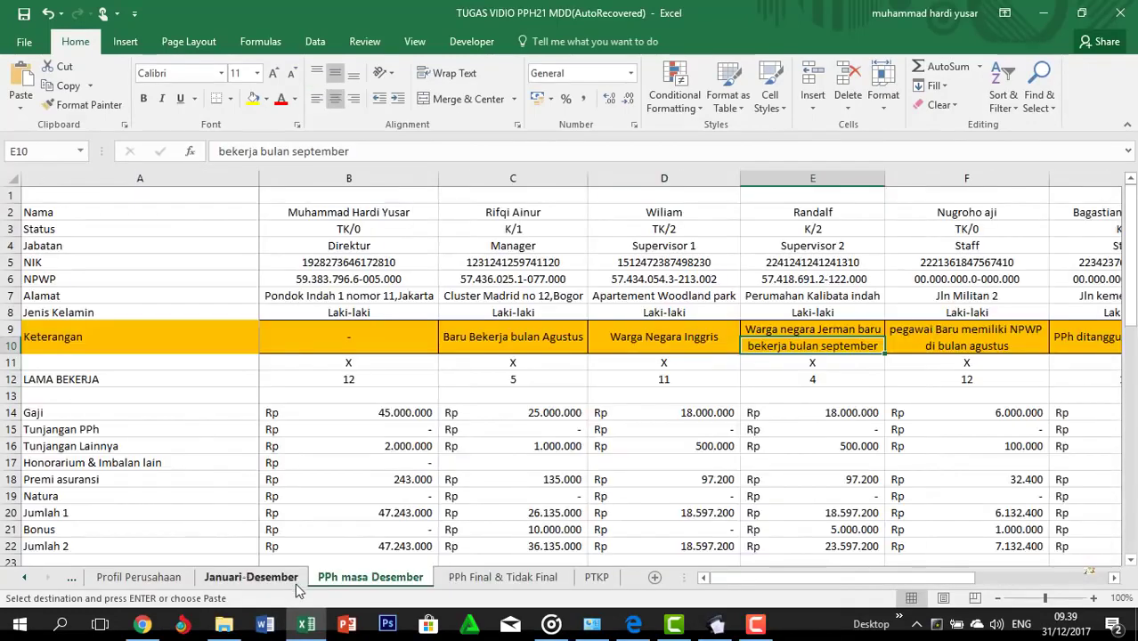
left_click(363, 410)
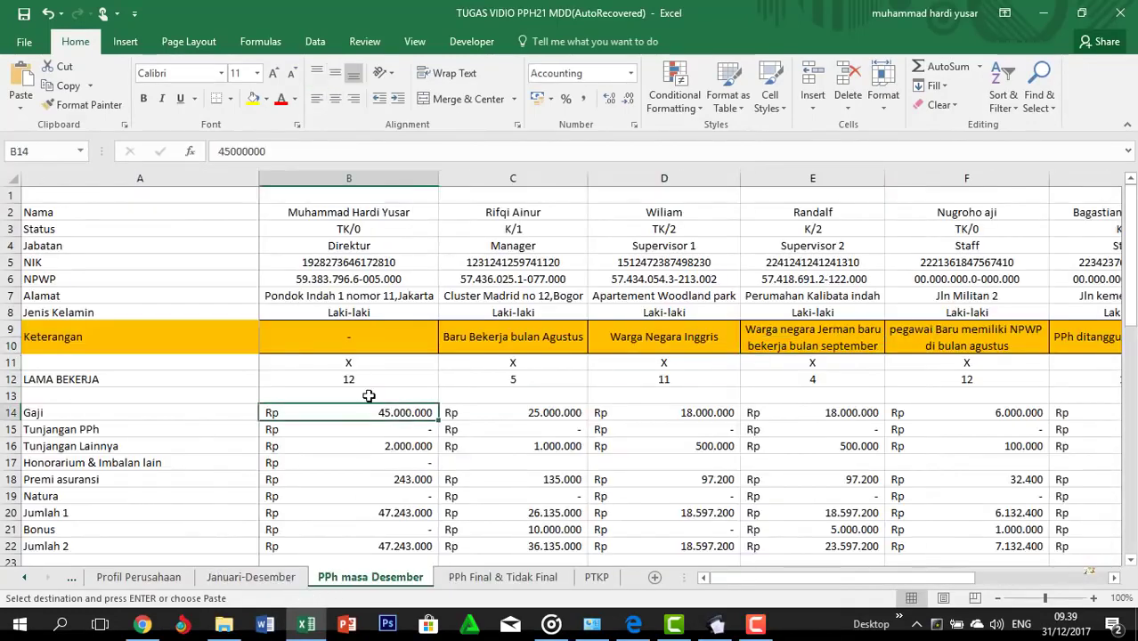
left_click(368, 279)
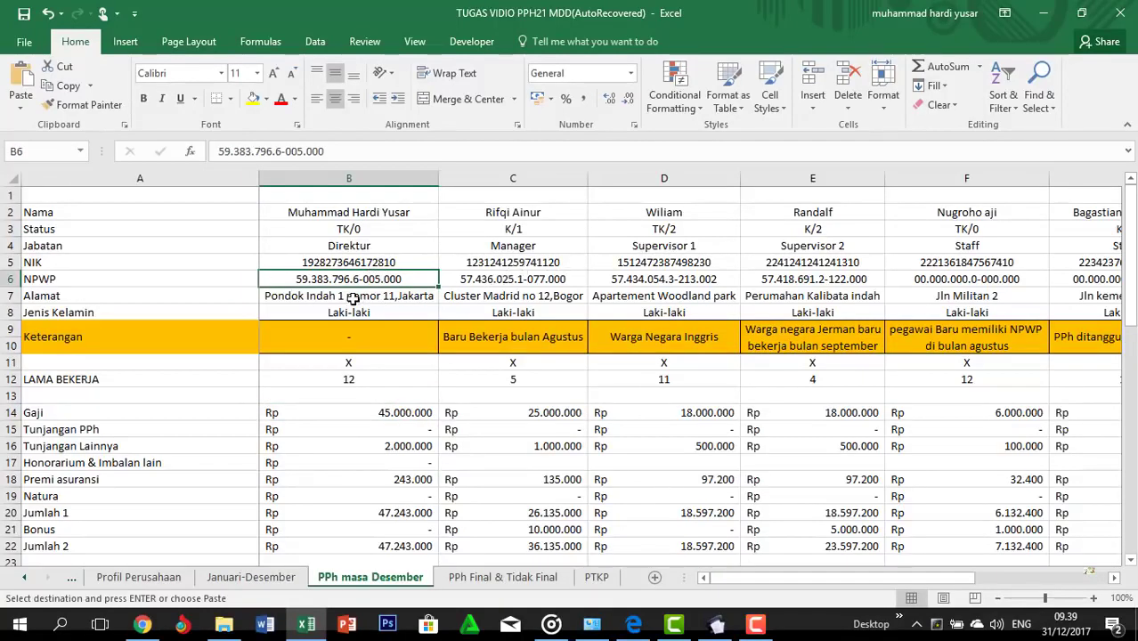
key("ctrl+c")
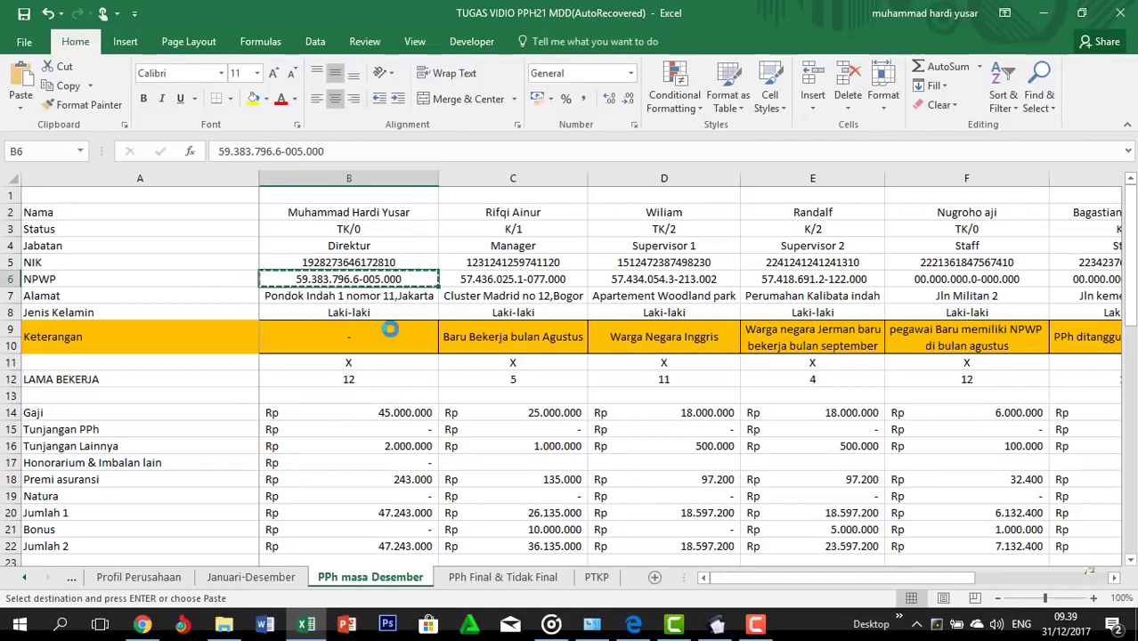
key("alt+Tab")
key("ctrl+v")
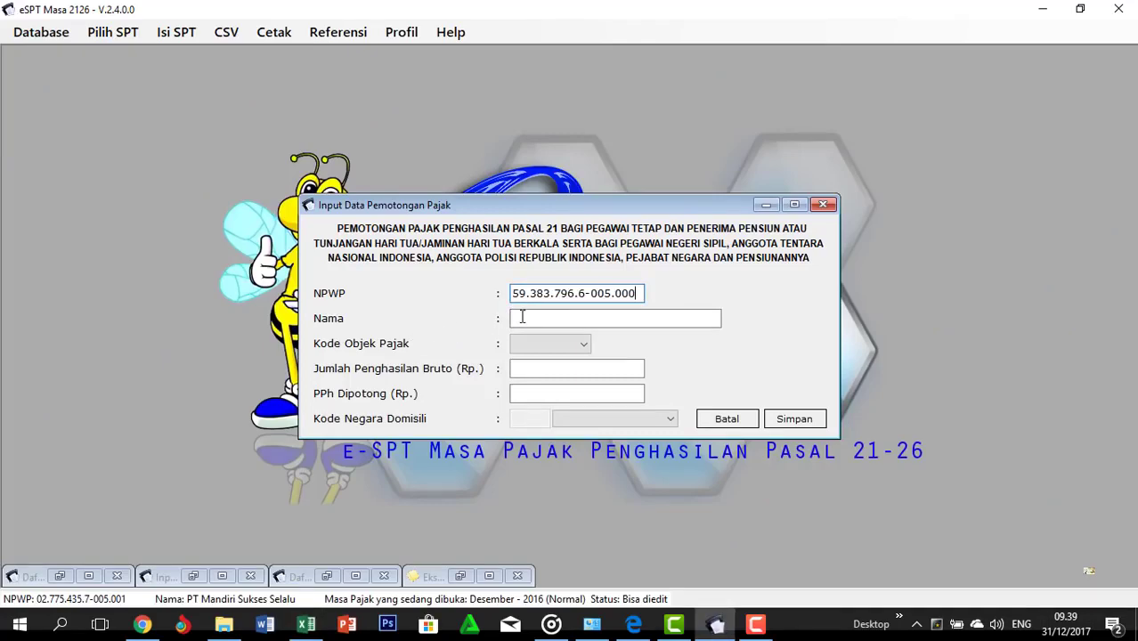
Copy the director's name from the Excel sheet into the Nama field of the eSPT entry
left_click(523, 317)
key("alt+Tab")
left_click(357, 211)
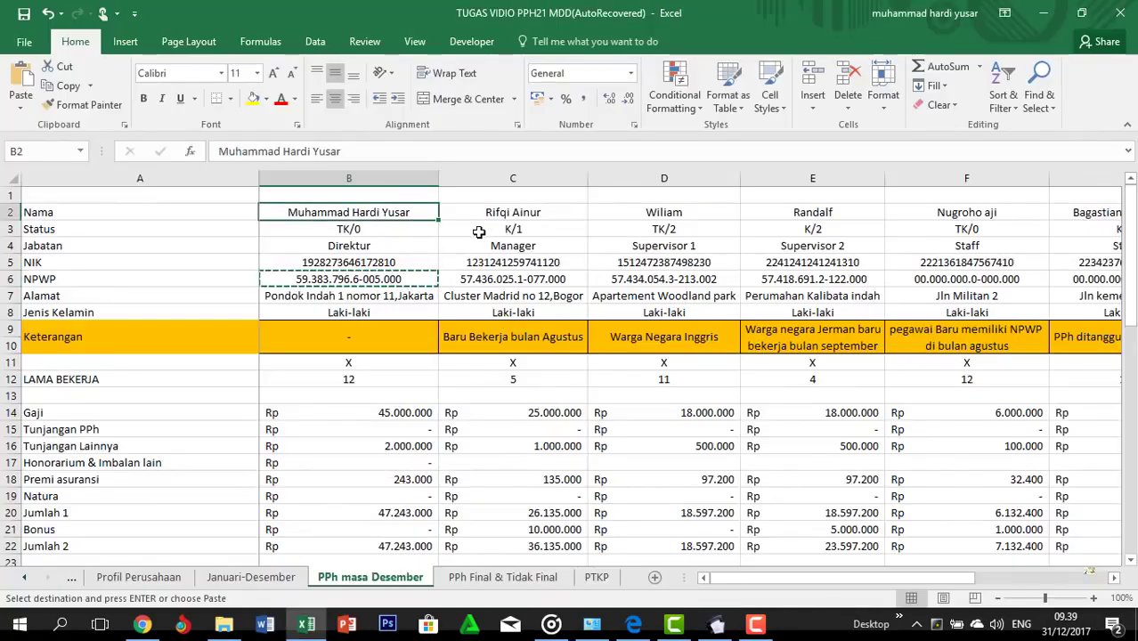
key("ctrl+c")
key("alt+Tab")
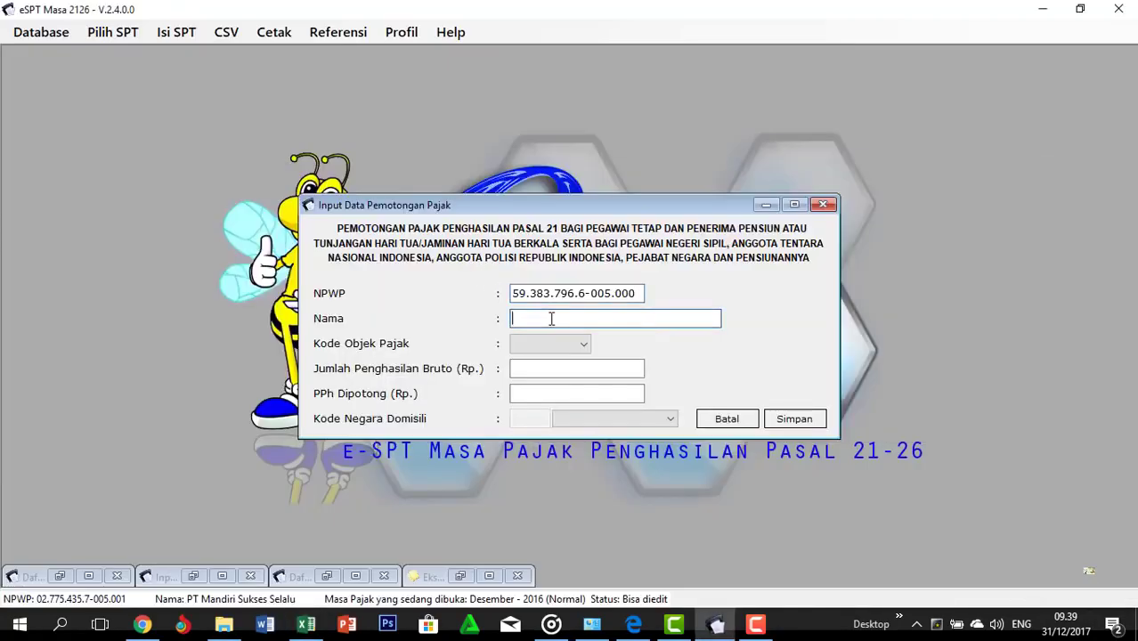
key("ctrl+v")
Set Kode Objek Pajak to 21-100-01 and copy the director's Jumlah 2 of 47.243.000 from Excel into Jumlah Penghasilan Bruto
left_click(562, 340)
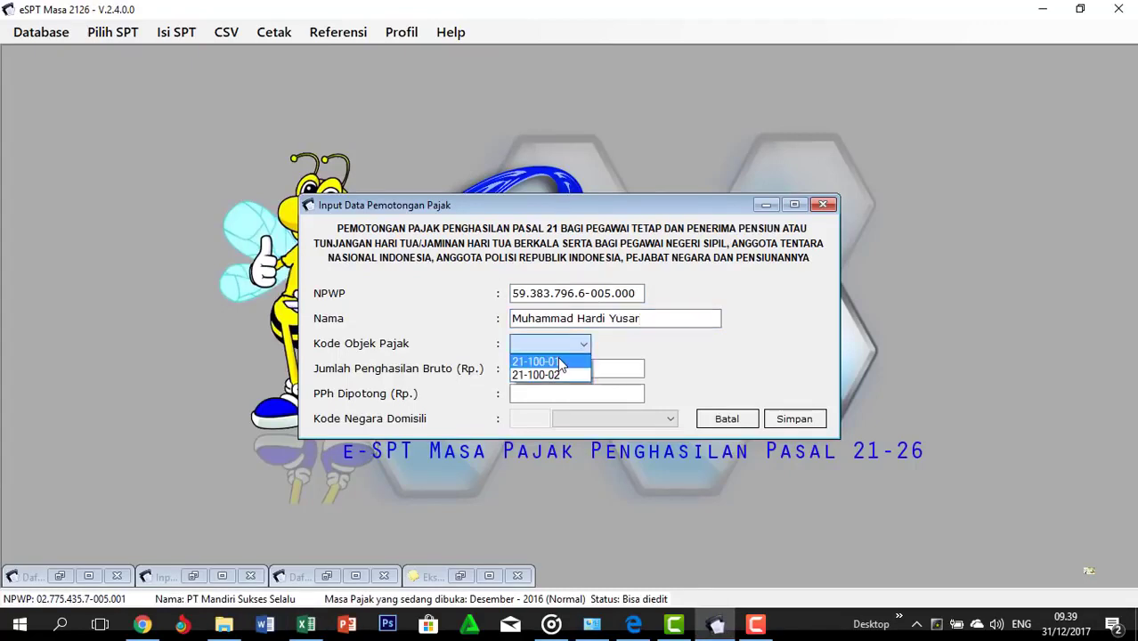
left_click(561, 362)
left_click(570, 369)
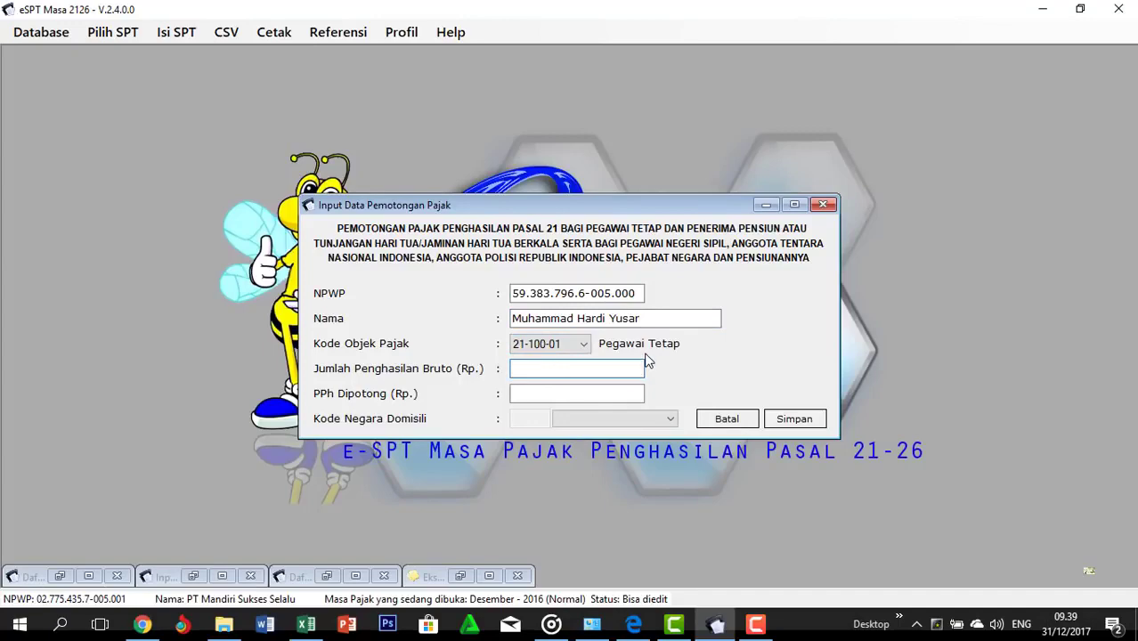
key("alt+Tab")
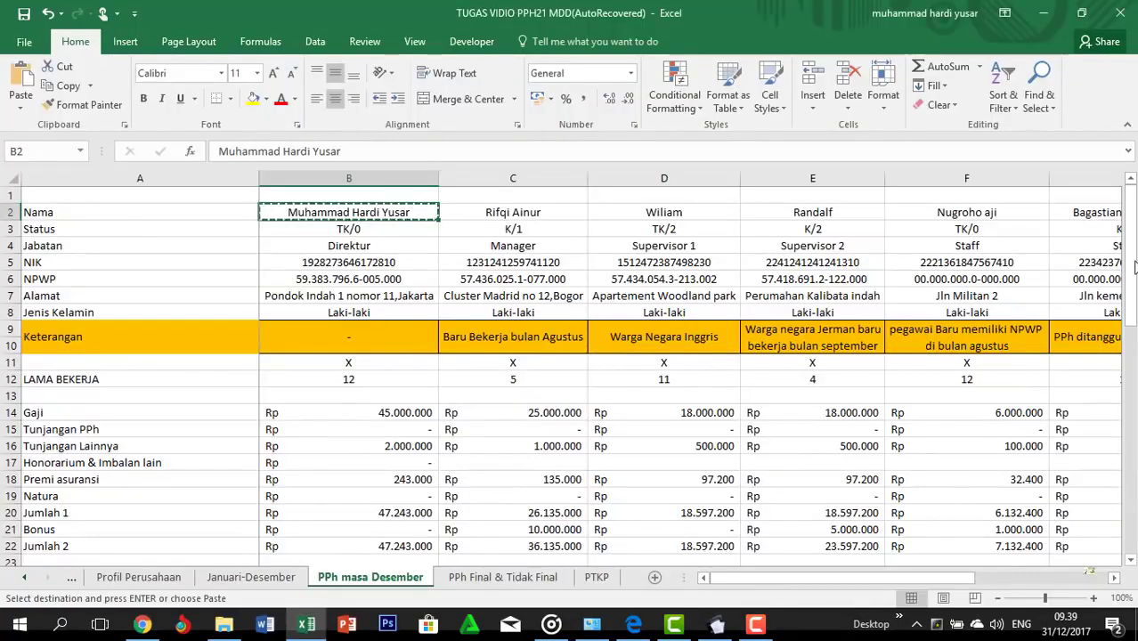
left_click_drag(1130, 249, 1130, 332)
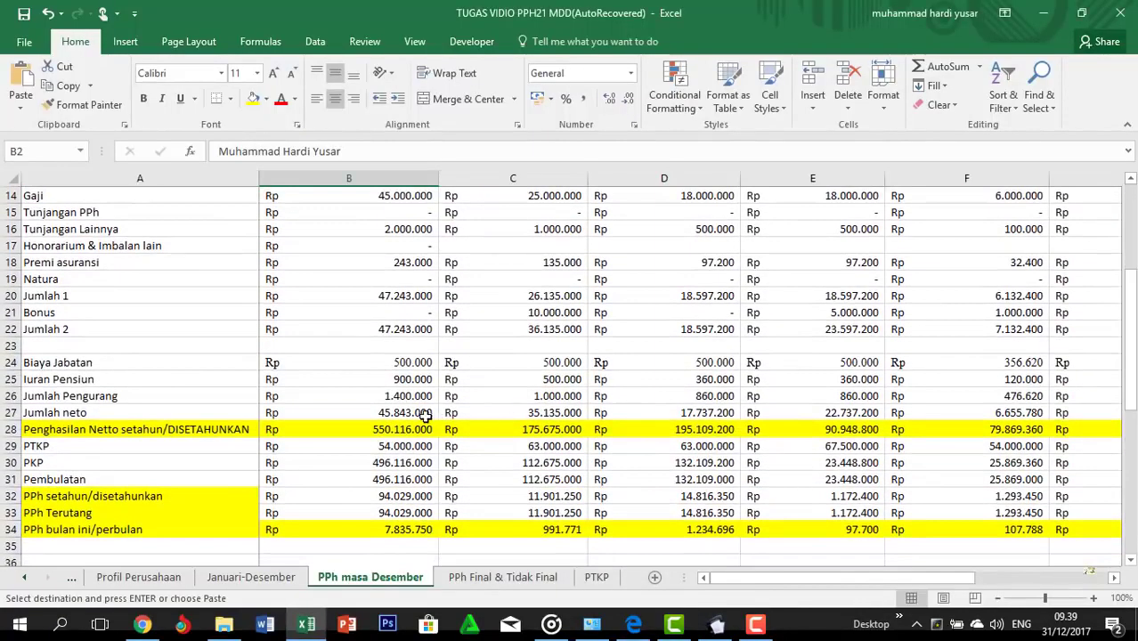
left_click(403, 329)
key("ctrl+c")
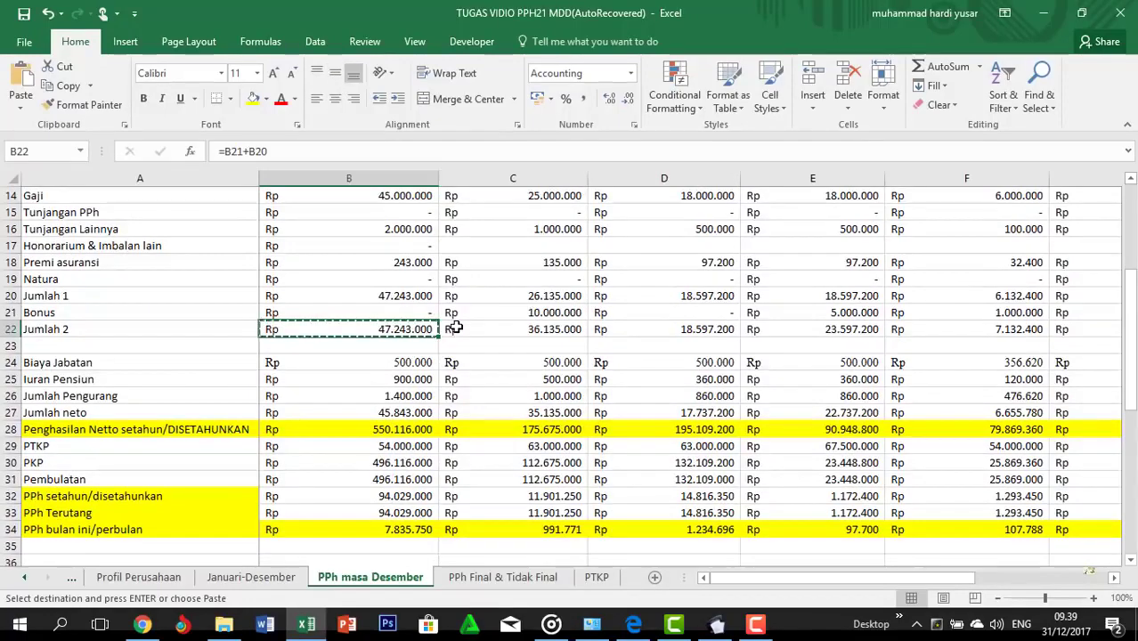
key("alt+Tab")
key("ctrl+v")
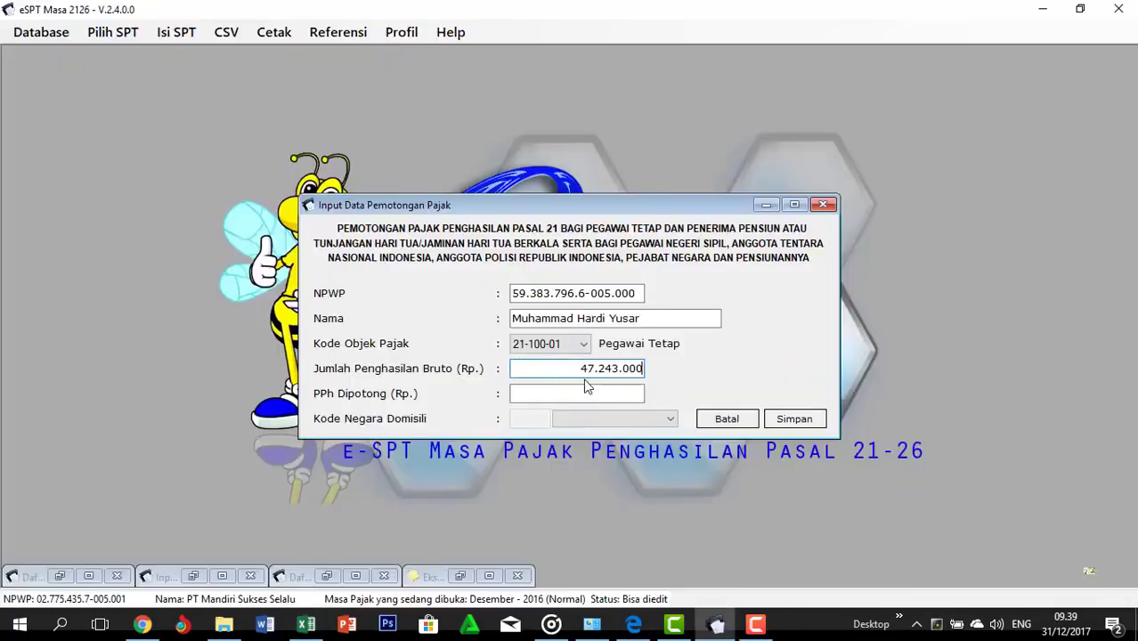
Copy the director's PPh bulan ini/perbulan of 7.835.750 from Excel into PPh Dipotong in the eSPT entry
key("alt+Tab")
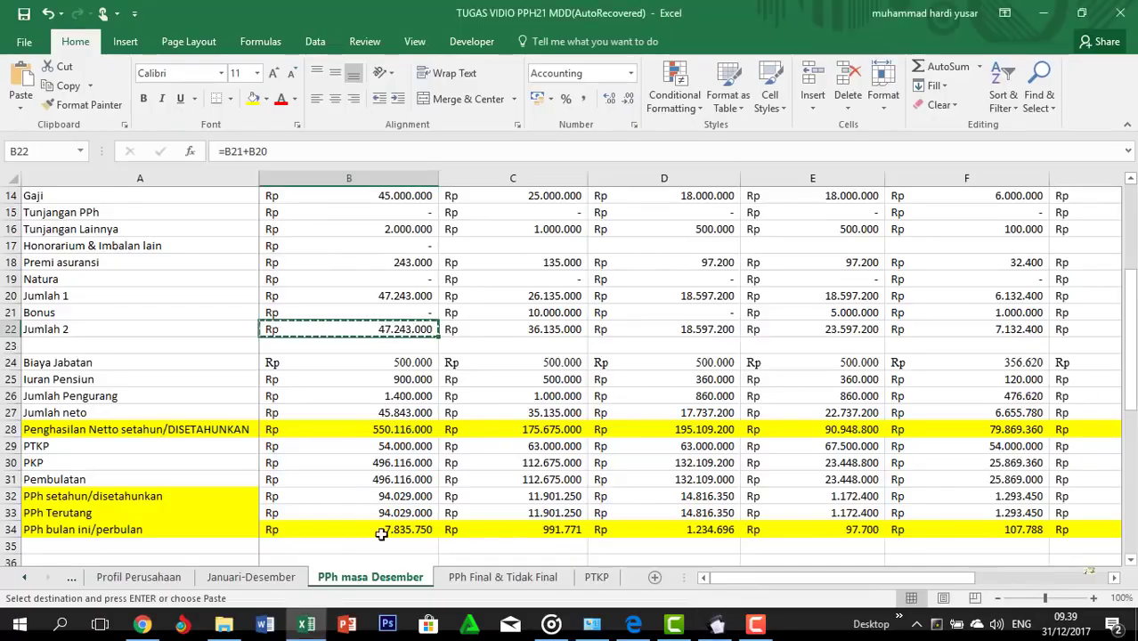
left_click(382, 530)
key("ctrl+c")
key("alt+Tab")
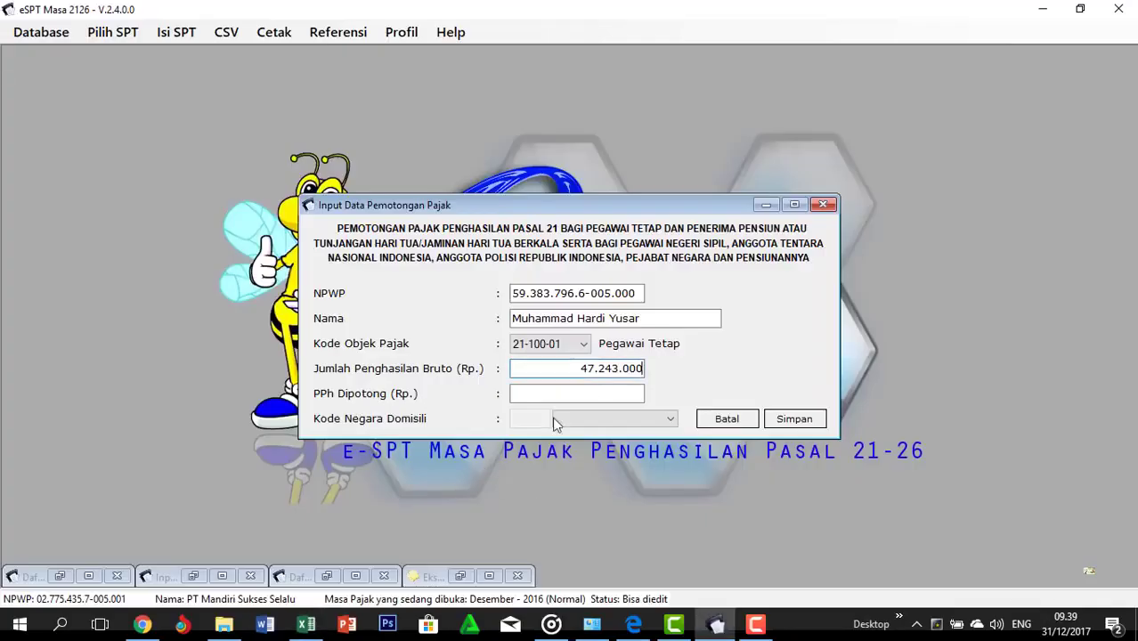
left_click(614, 395)
key("ctrl+v")
Save the director's monthly withholding entry and close the input form
left_click(795, 414)
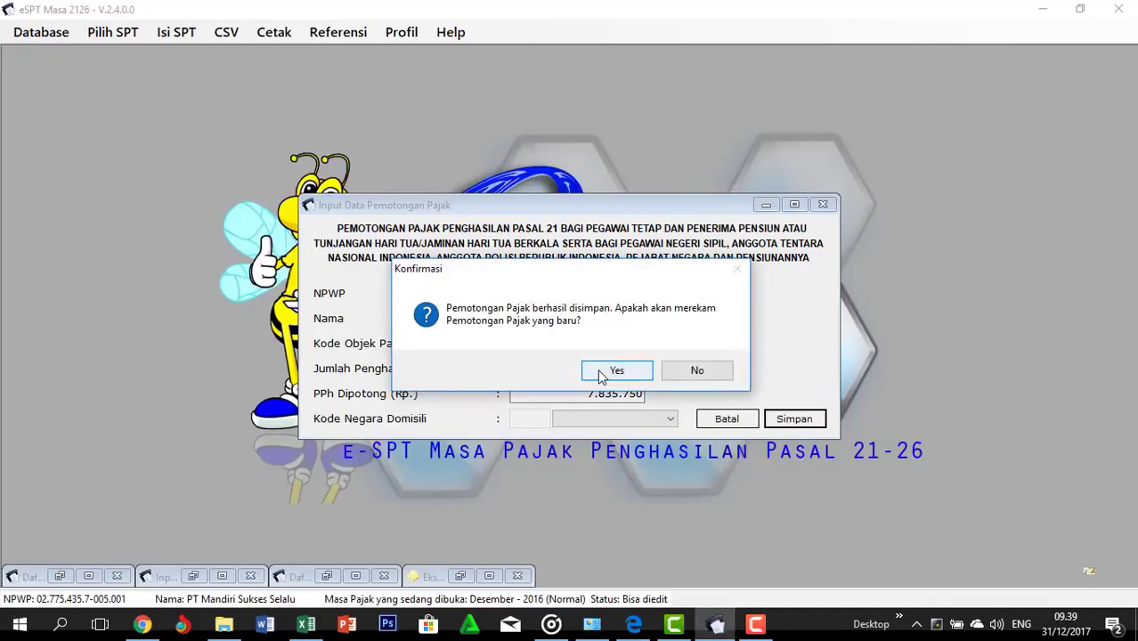
left_click(602, 370)
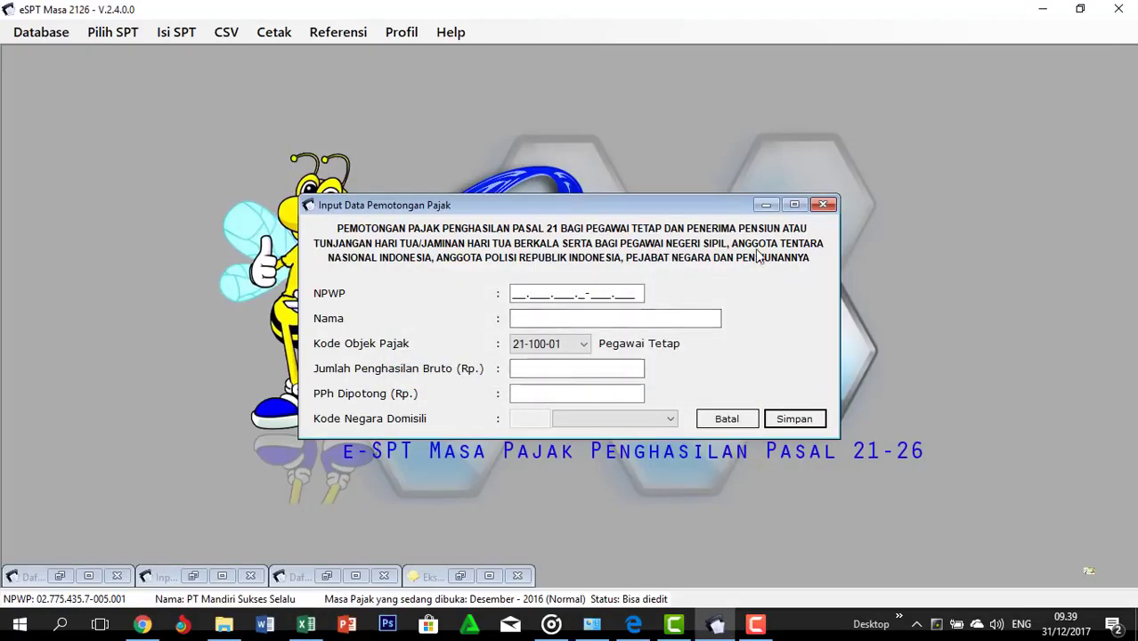
left_click(822, 206)
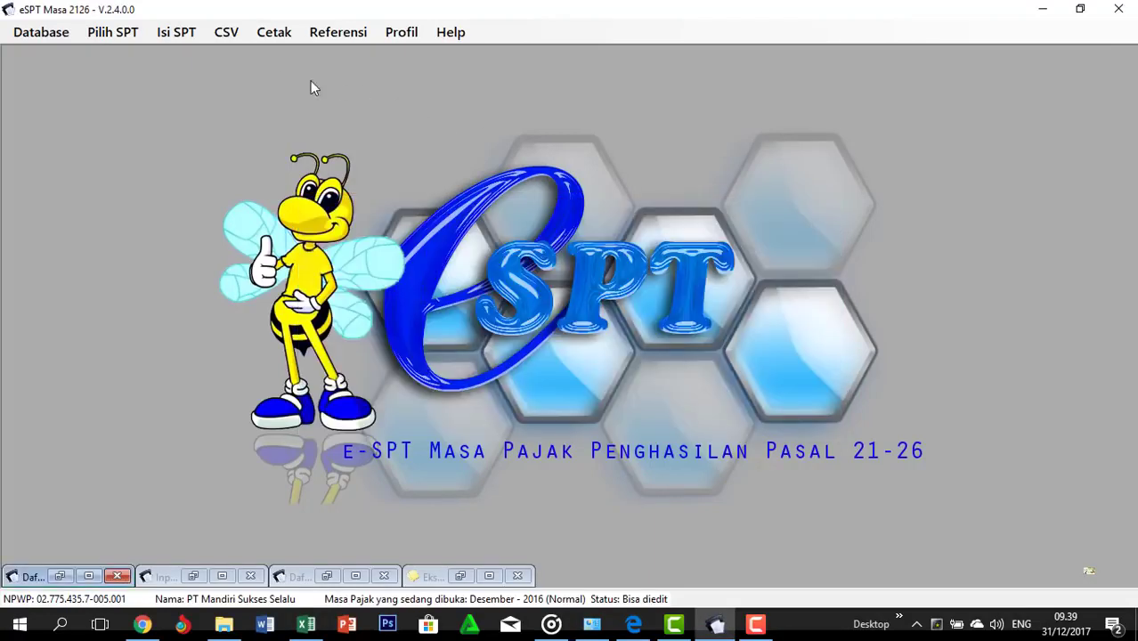
Open the CSV export of Bukti Potong dan SSP and start exporting the Pemotongan Pajak Bulanan records
left_click(239, 33)
mouse_move(255, 56)
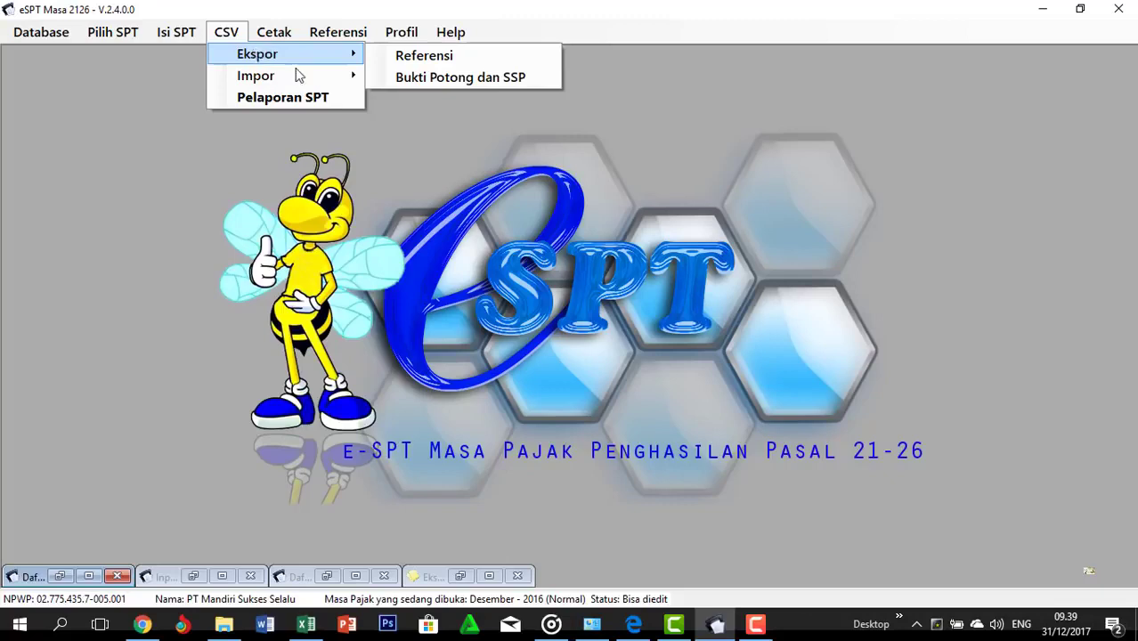
left_click(475, 80)
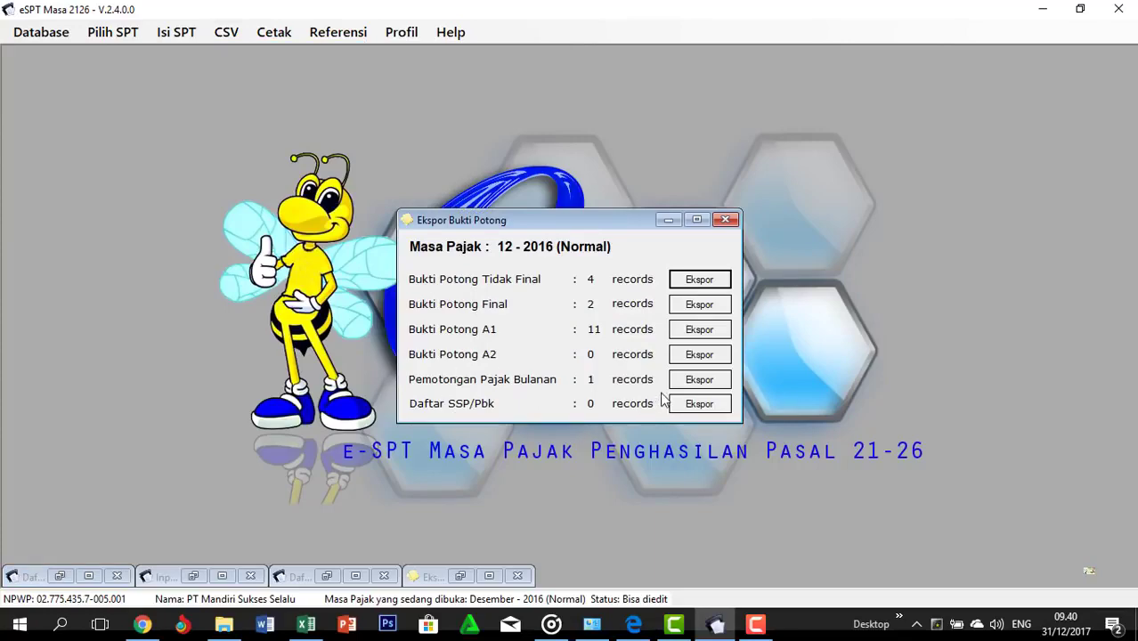
left_click(698, 379)
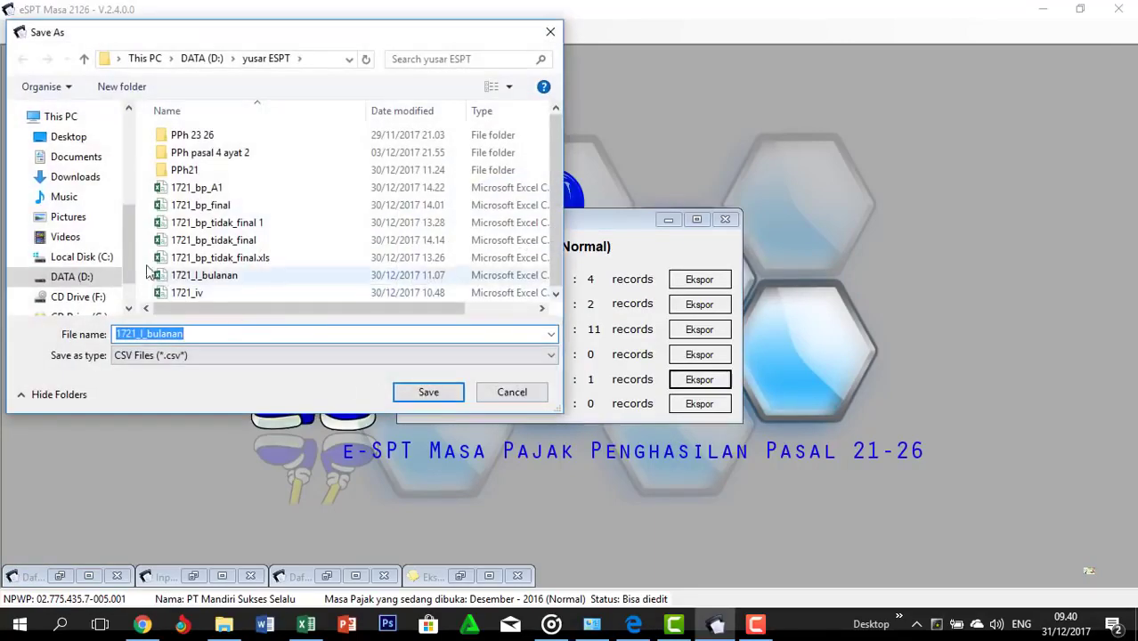
Find the Espt pph 21 vidio folder in Documents by searching for "vidio" and save the export there as 1721_I_bulanan
left_click(80, 157)
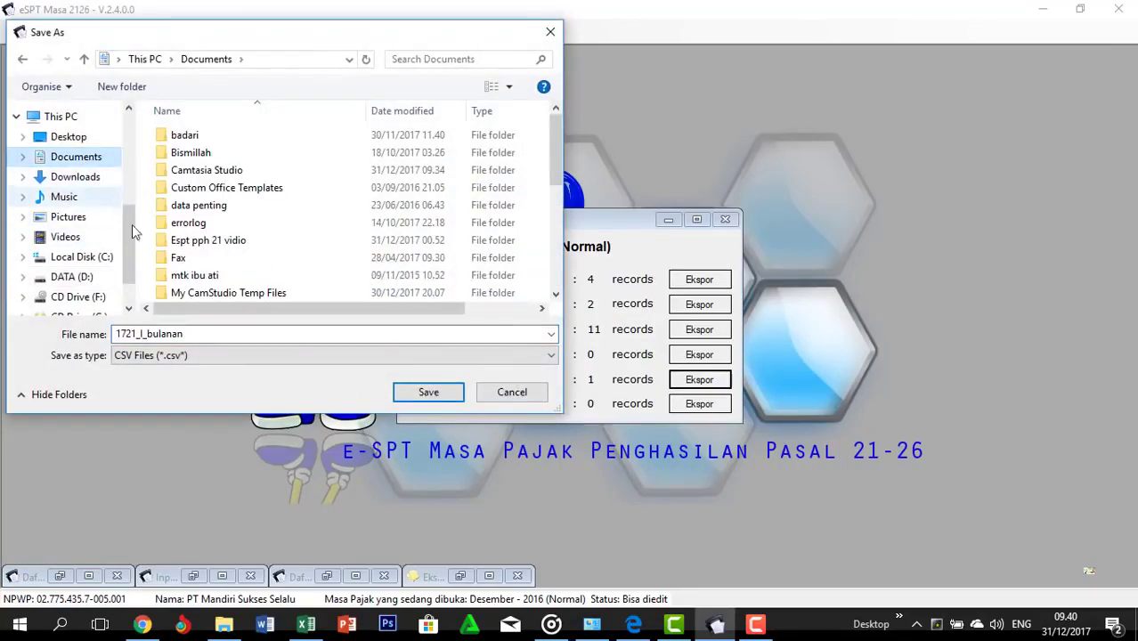
left_click_drag(552, 157, 556, 200)
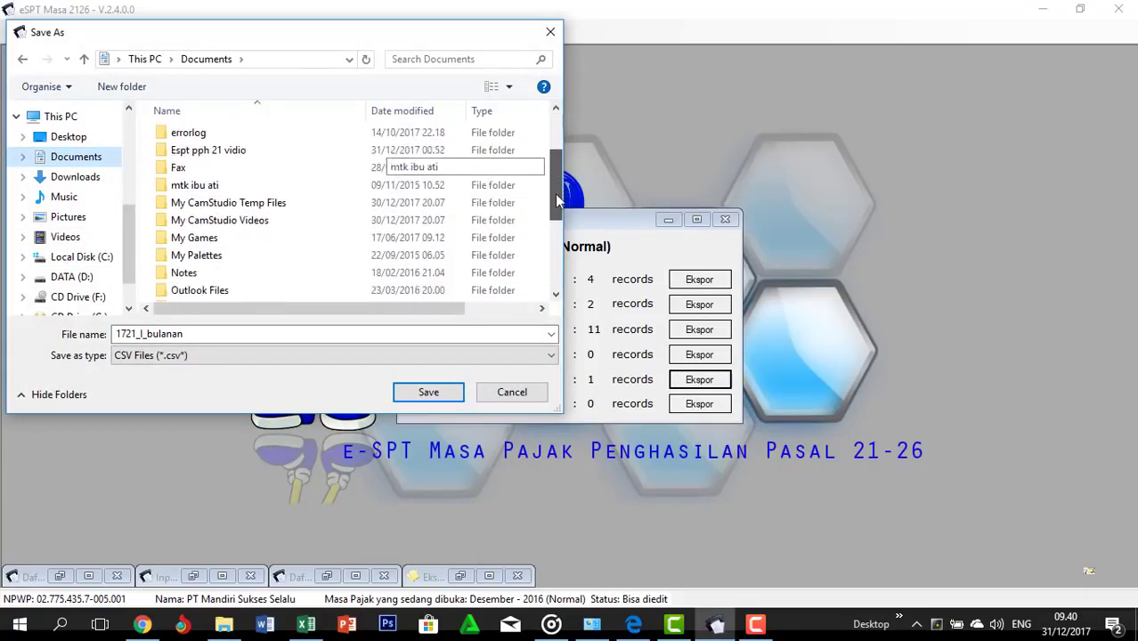
left_click(95, 162)
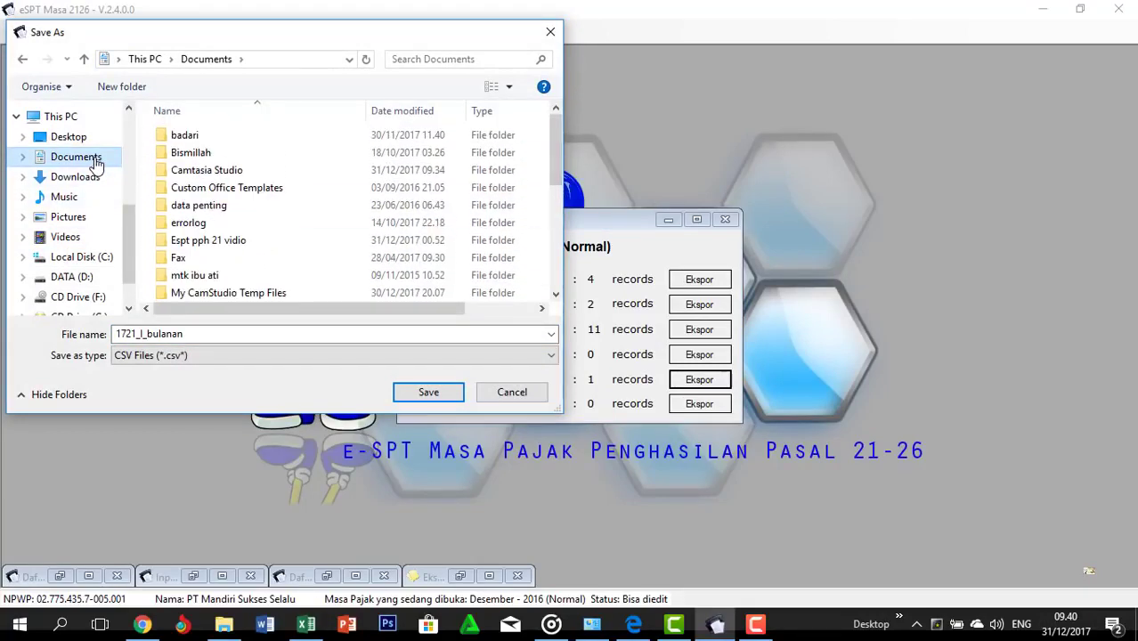
left_click(432, 61)
left_click(447, 65)
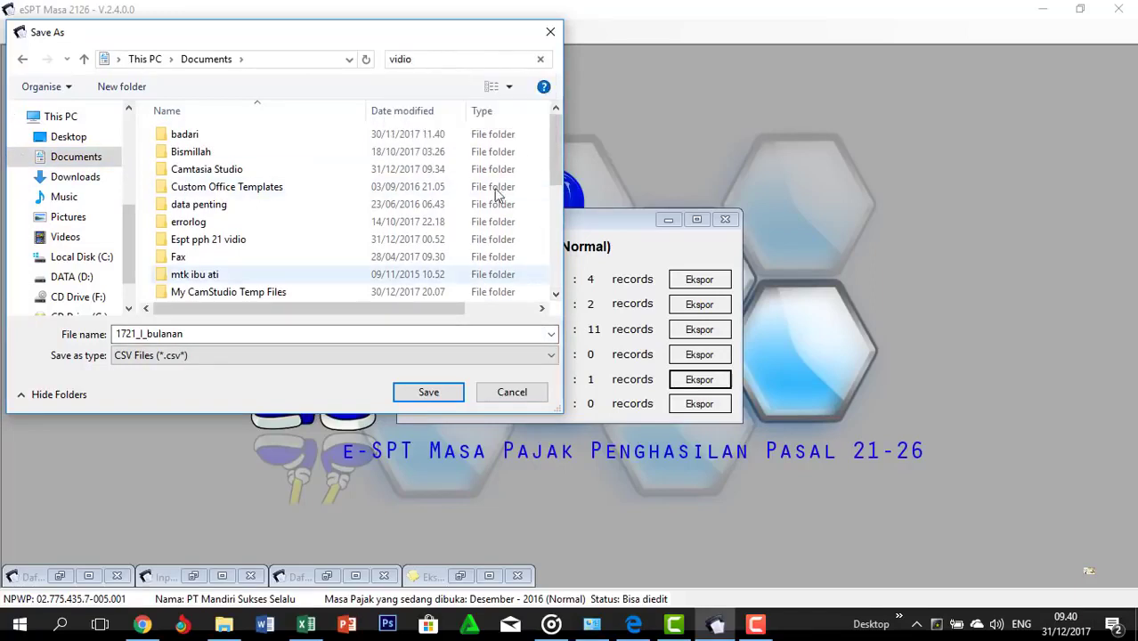
left_click(527, 65)
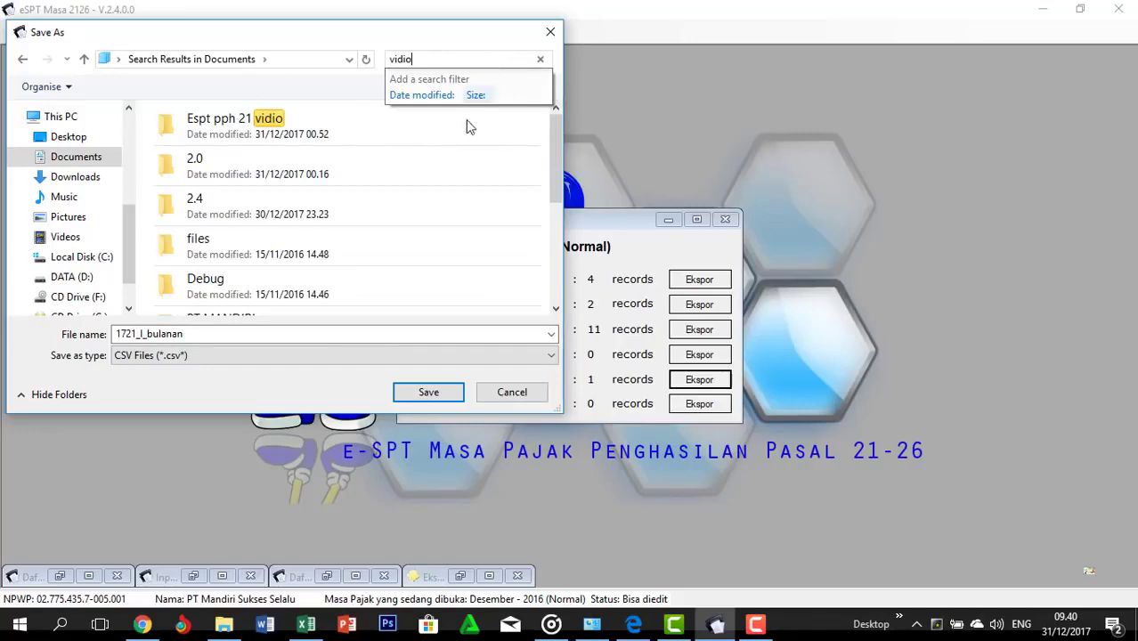
double_click(373, 126)
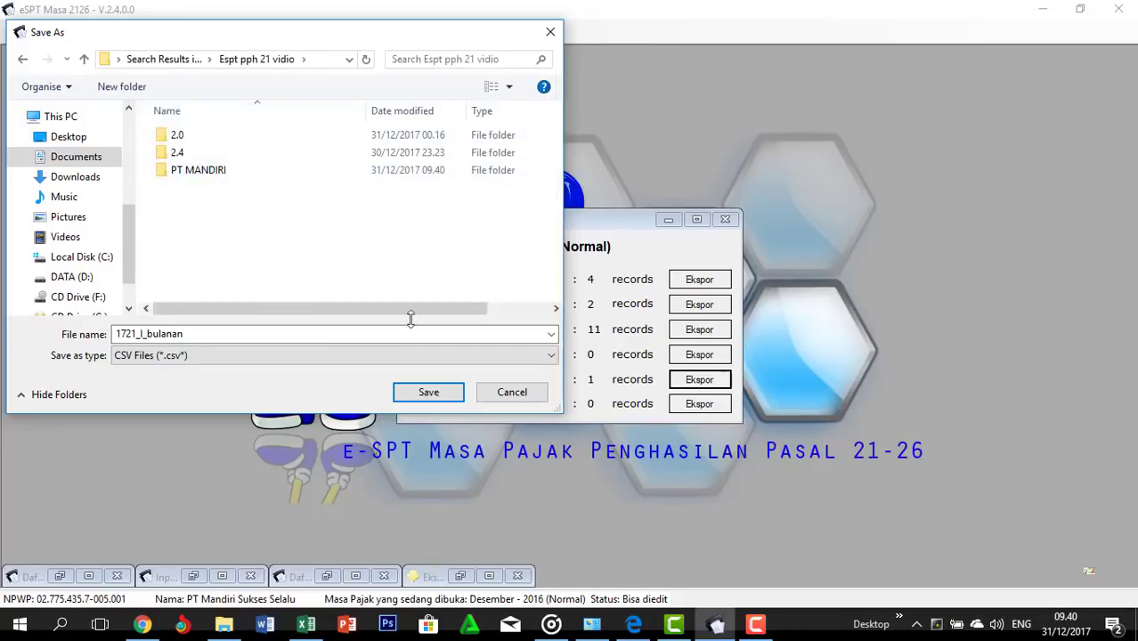
left_click(427, 393)
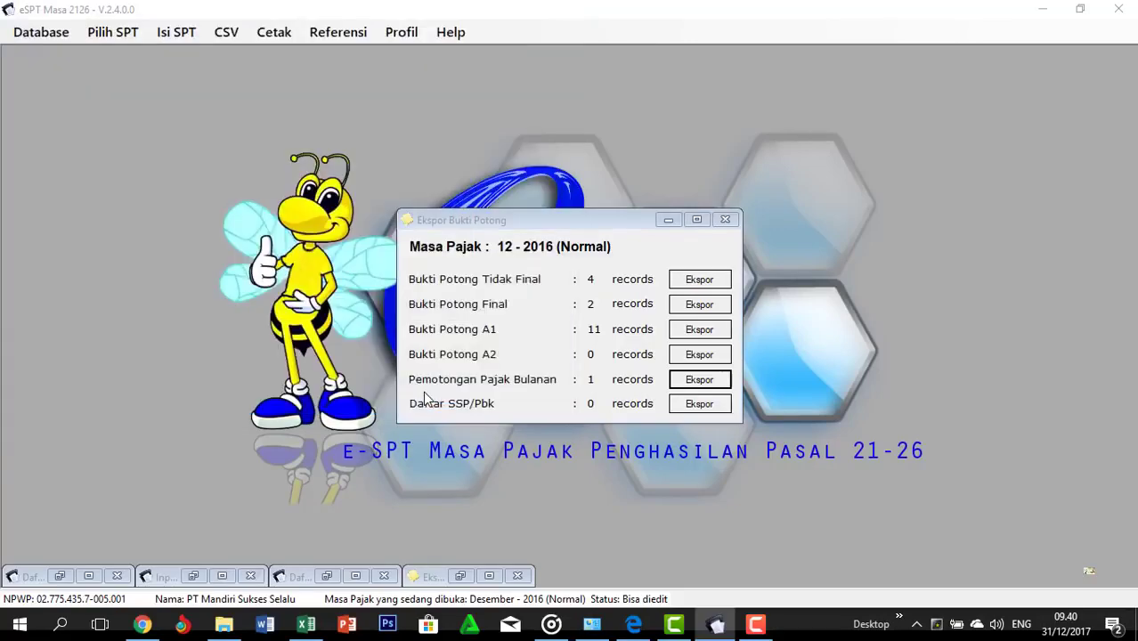
left_click(609, 370)
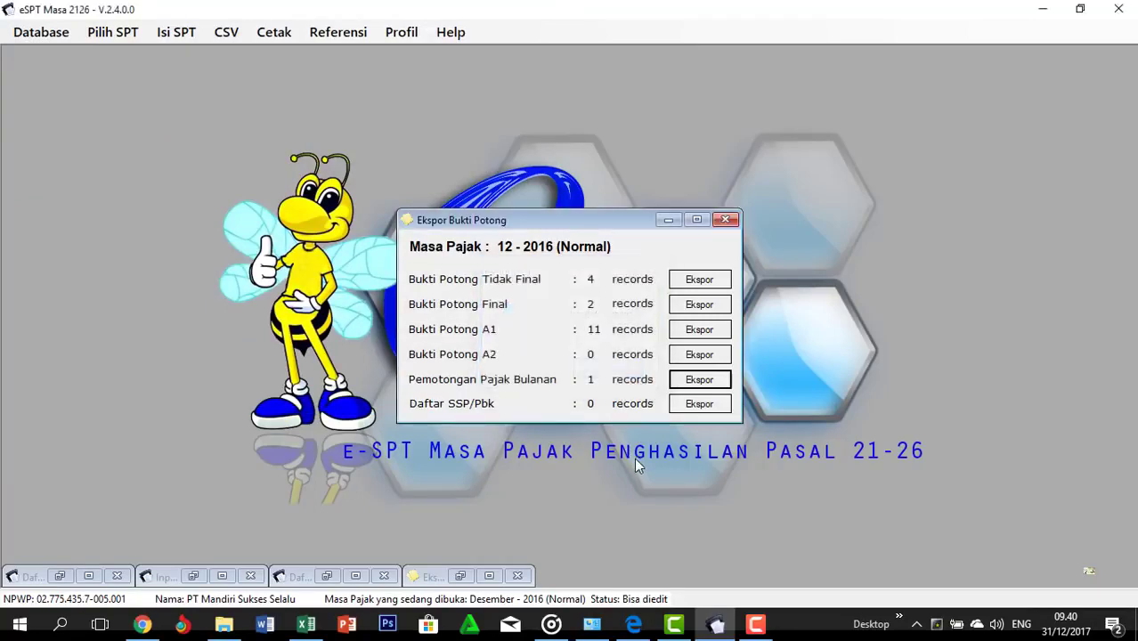
Close all the minimized windows in eSPT, leaving the Ekspor Bukti Potong window open
left_click(117, 575)
left_click(251, 575)
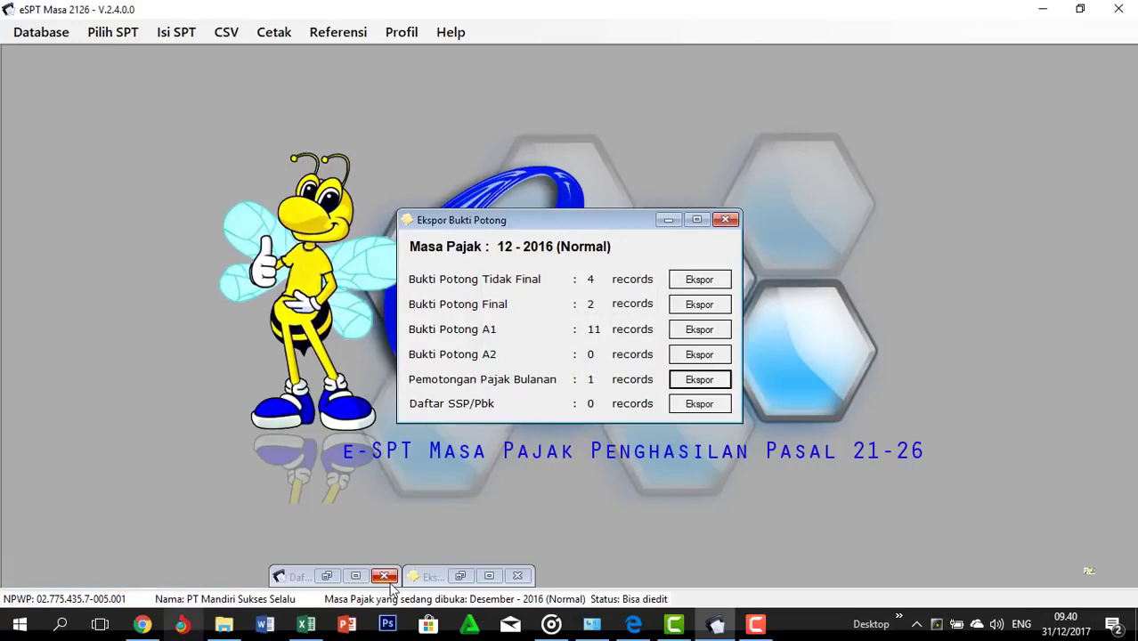
left_click(384, 575)
left_click(517, 575)
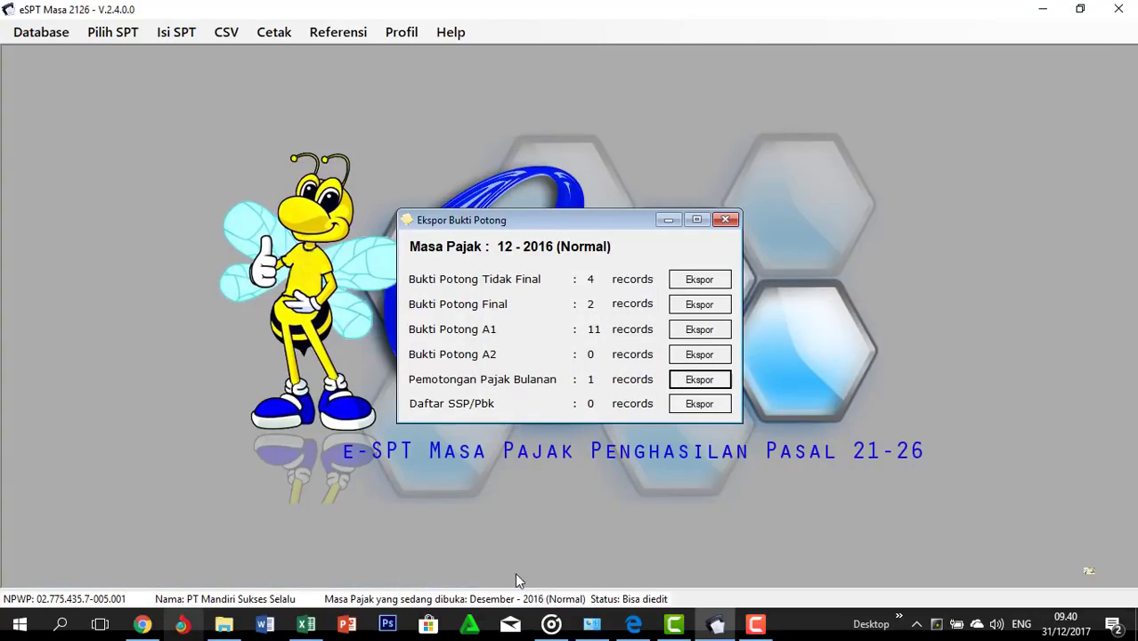
Switch to File Explorer and open the exported 1721_I_bulanan file from the Espt pph 21 vidio folder in Excel
left_click(224, 624)
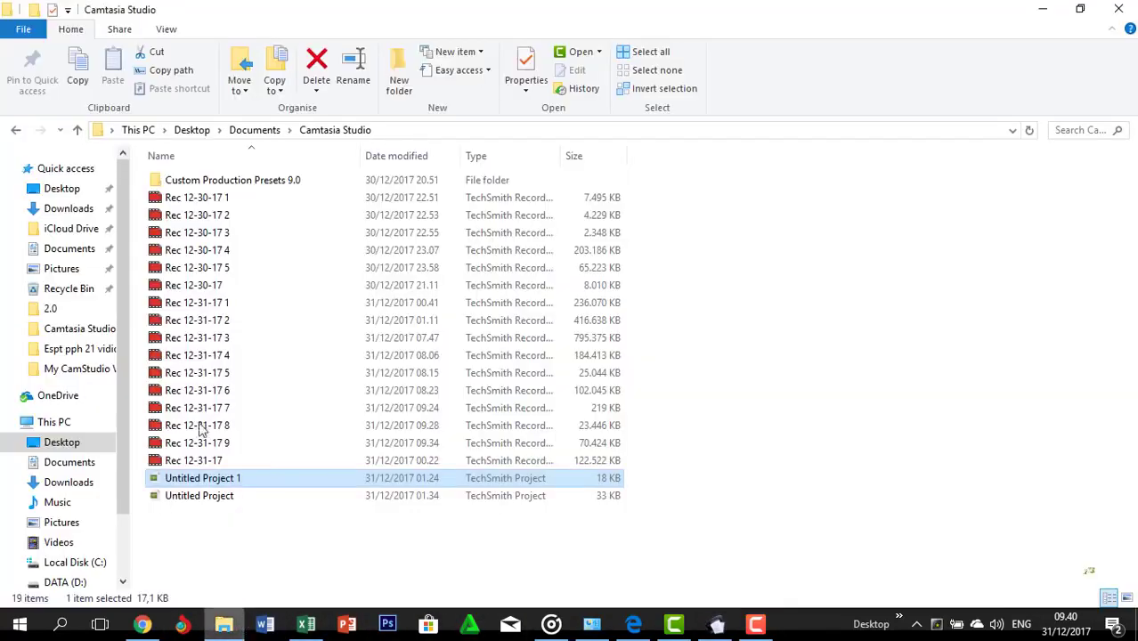
left_click(78, 289)
left_click(89, 331)
left_click(94, 368)
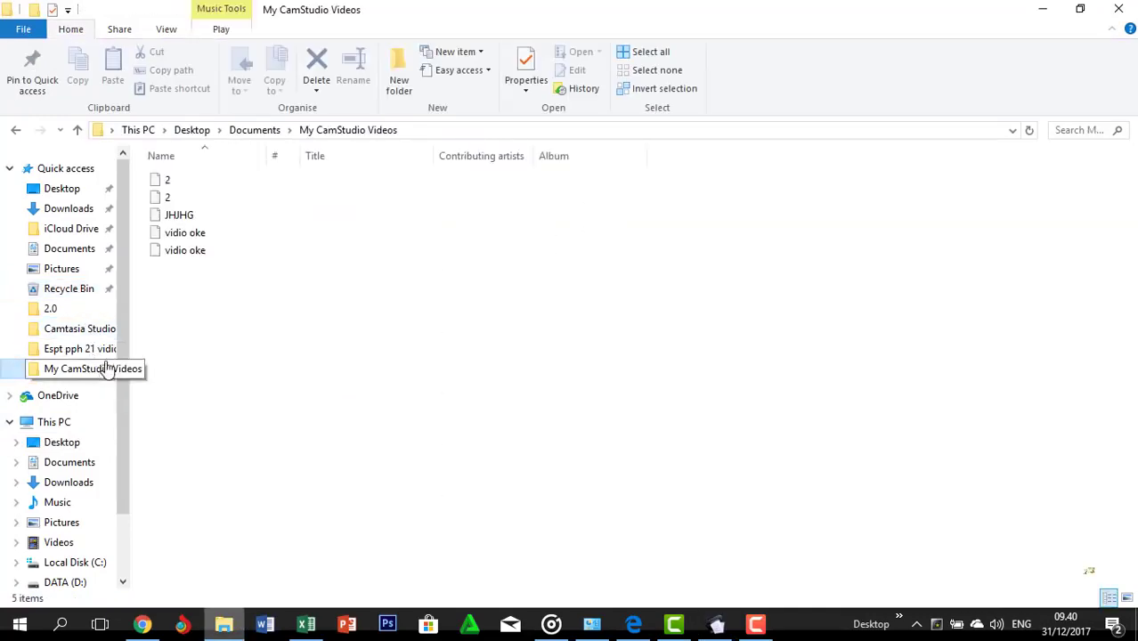
left_click(98, 348)
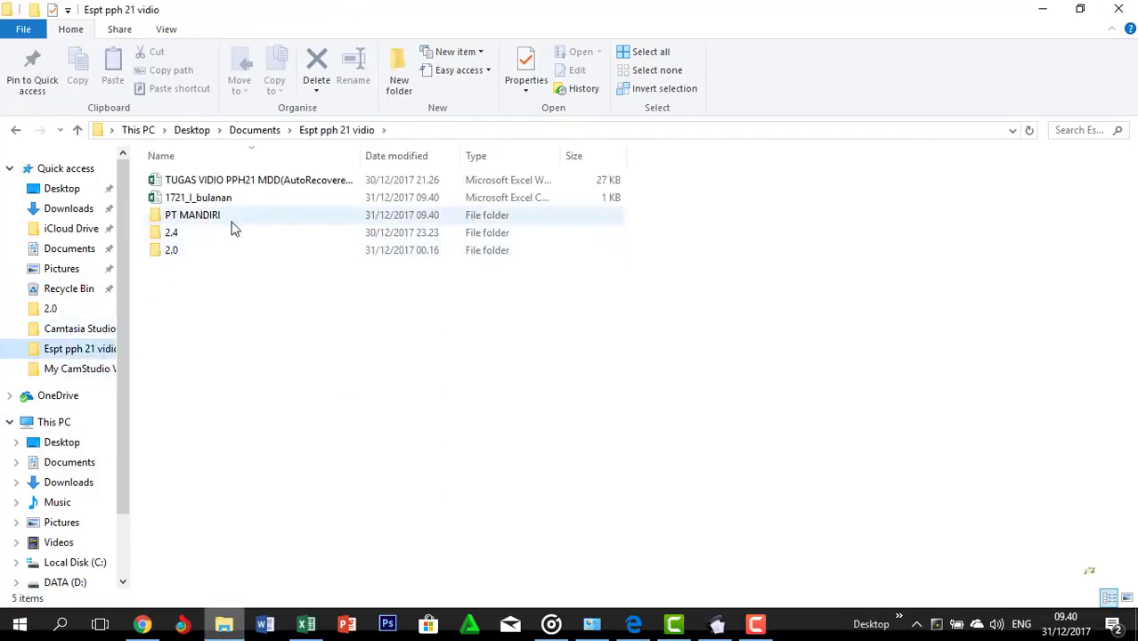
left_click(261, 197)
double_click(261, 197)
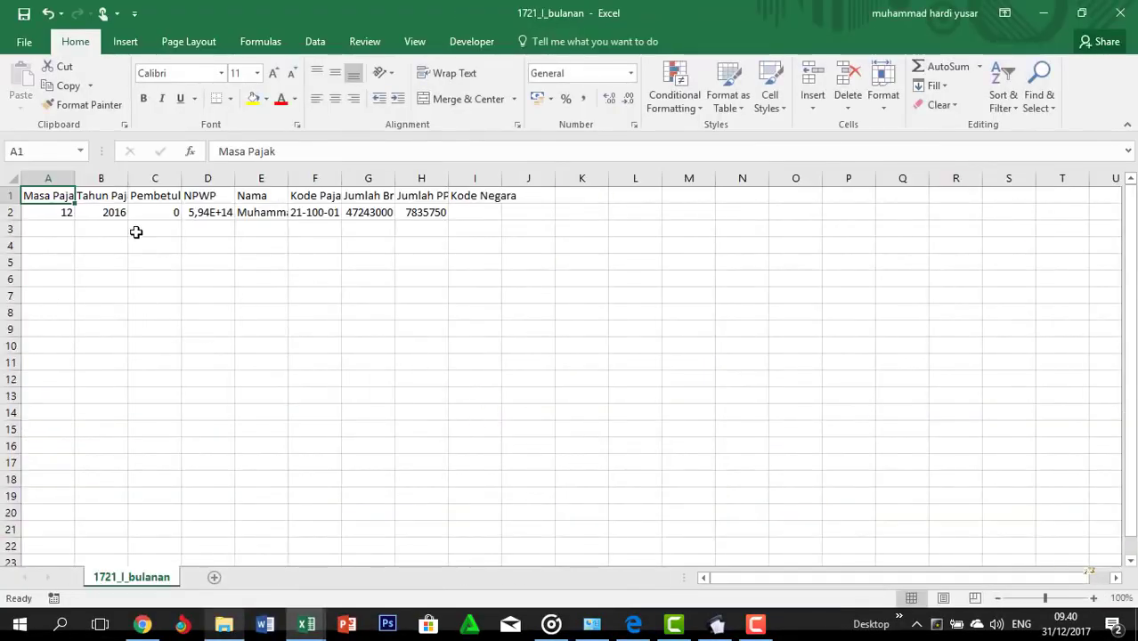
Widen columns A through I equally so that the header row from Masa Pajak to Kode Negara is readable
key("ctrl+shift+Right")
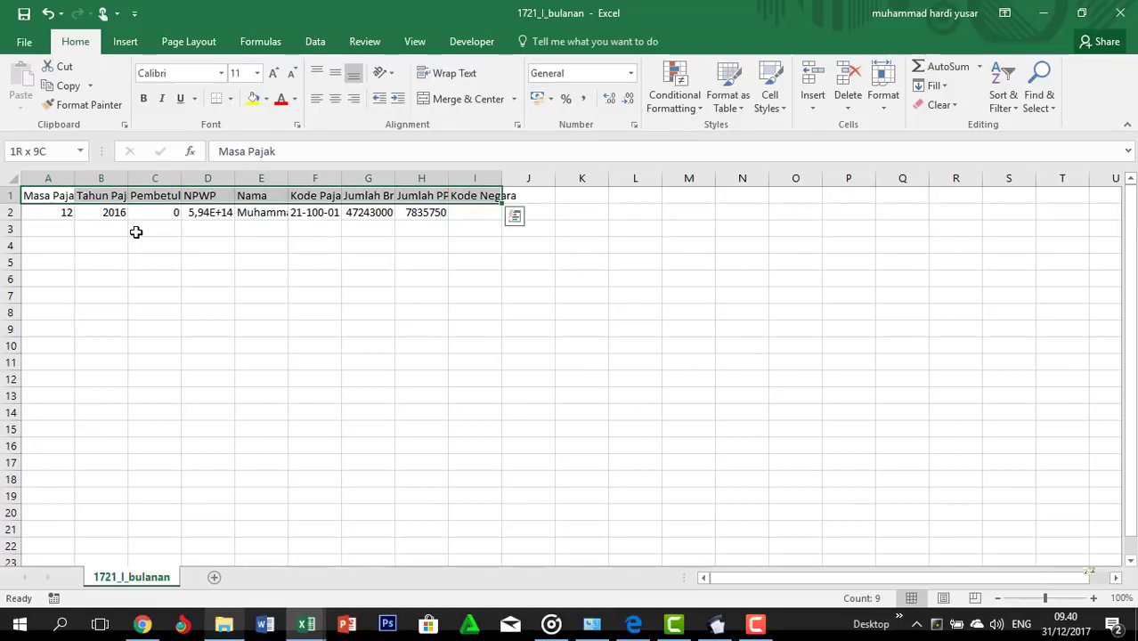
key("ctrl+shift+Down")
key("ctrl+space")
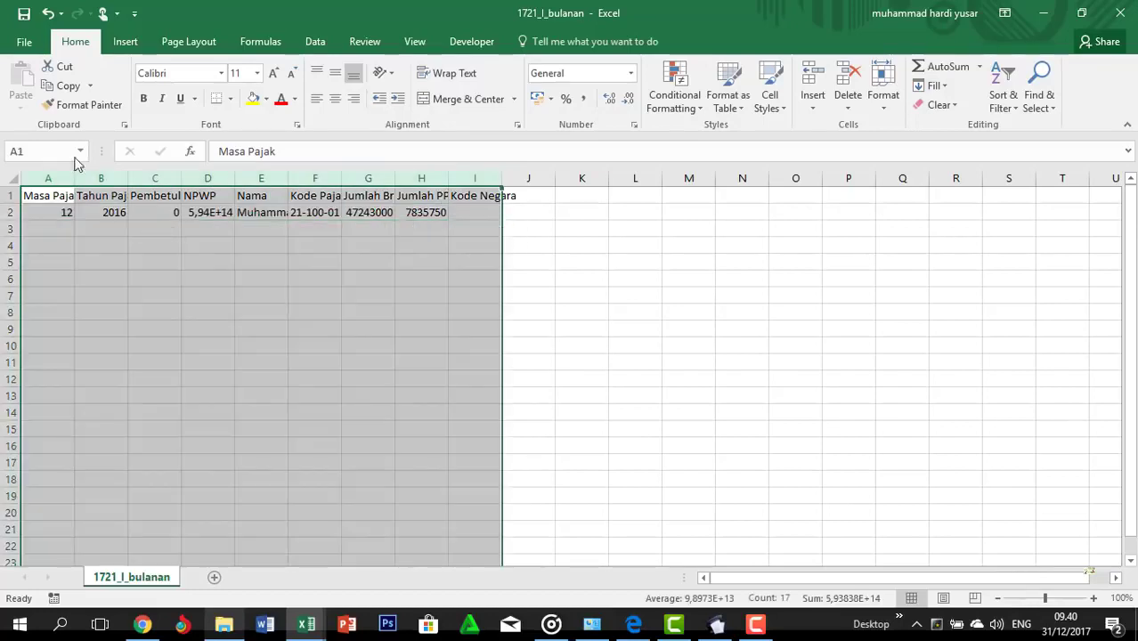
left_click_drag(74, 179, 116, 172)
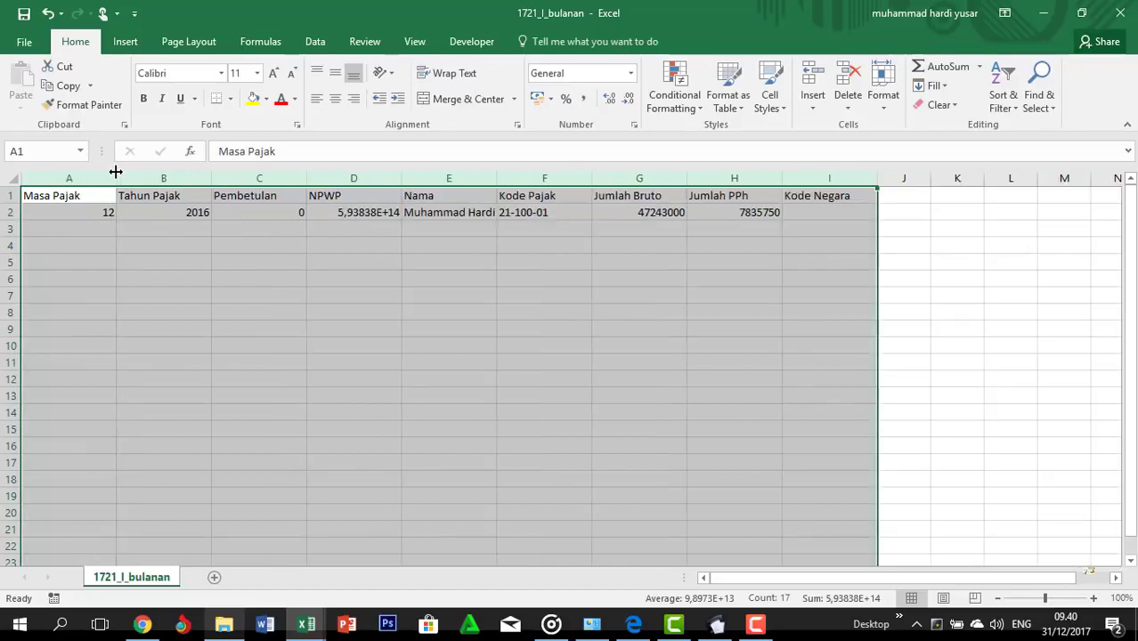
left_click(189, 261)
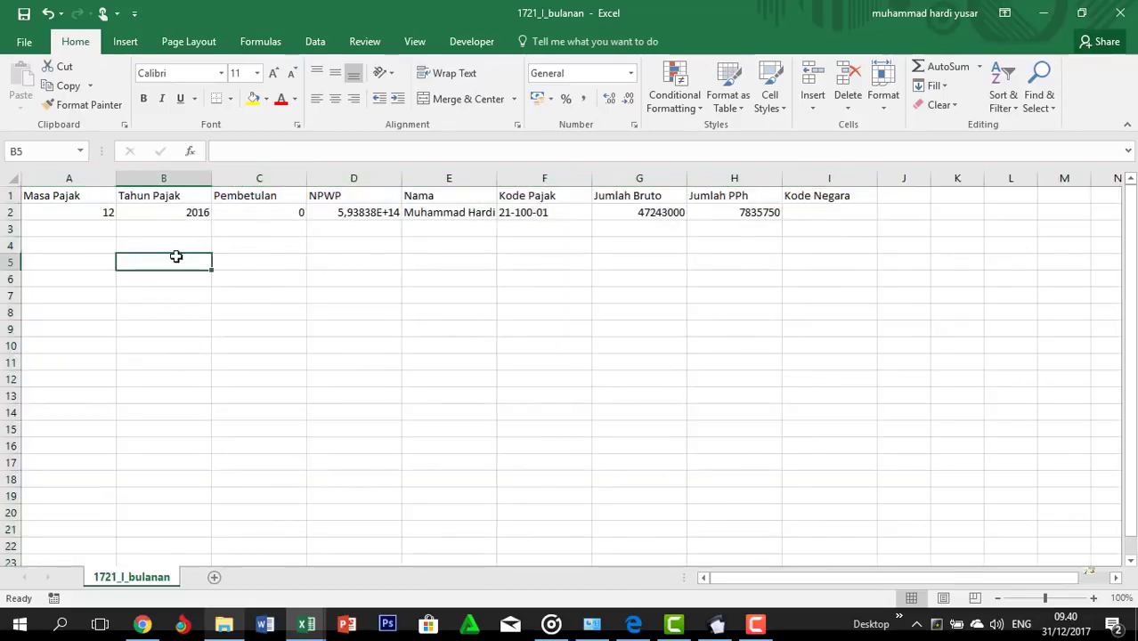
left_click(248, 229)
left_click(184, 228)
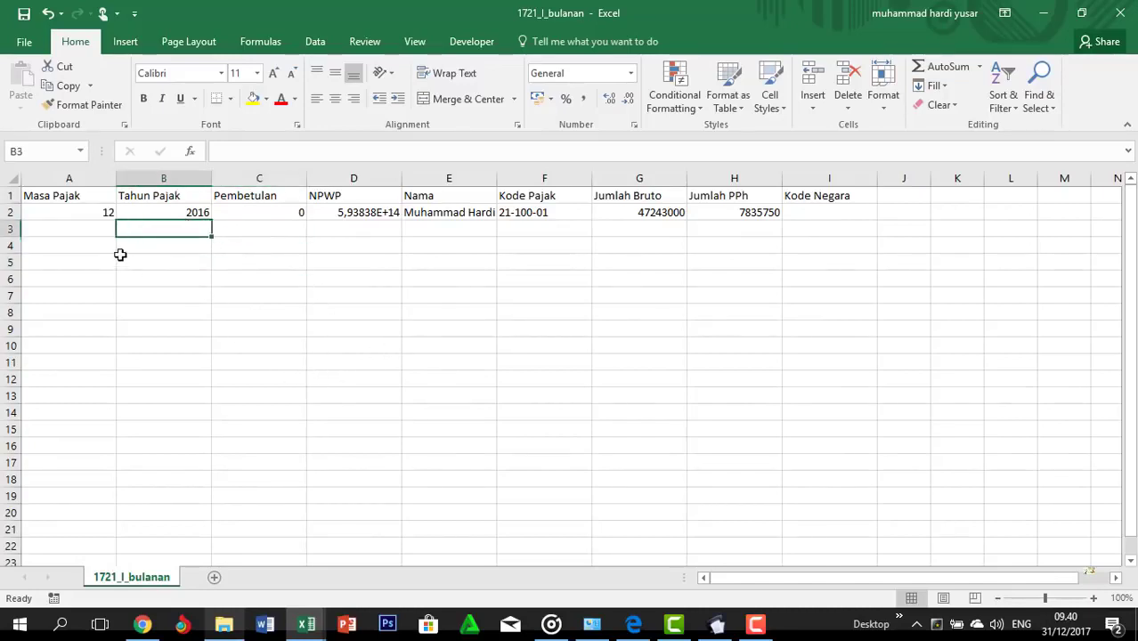
left_click(97, 231)
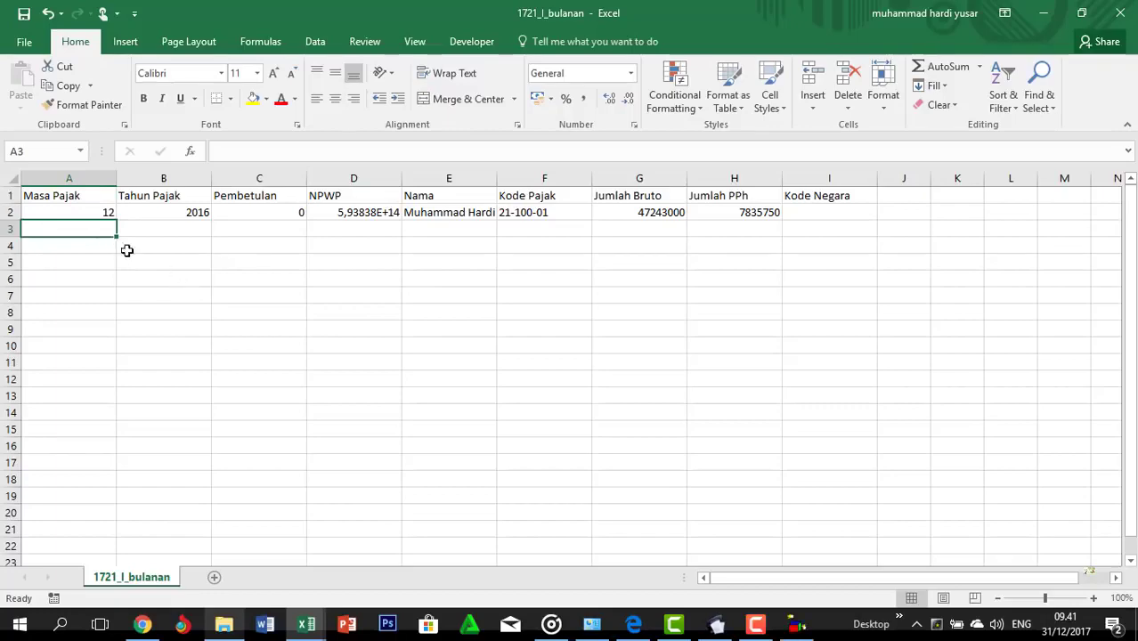
Switch to the TUGAS VIDIO PPH21 MDD workbook and examine the employee data on the Januari-Desember and PPh masa Desember sheets
mouse_move(308, 632)
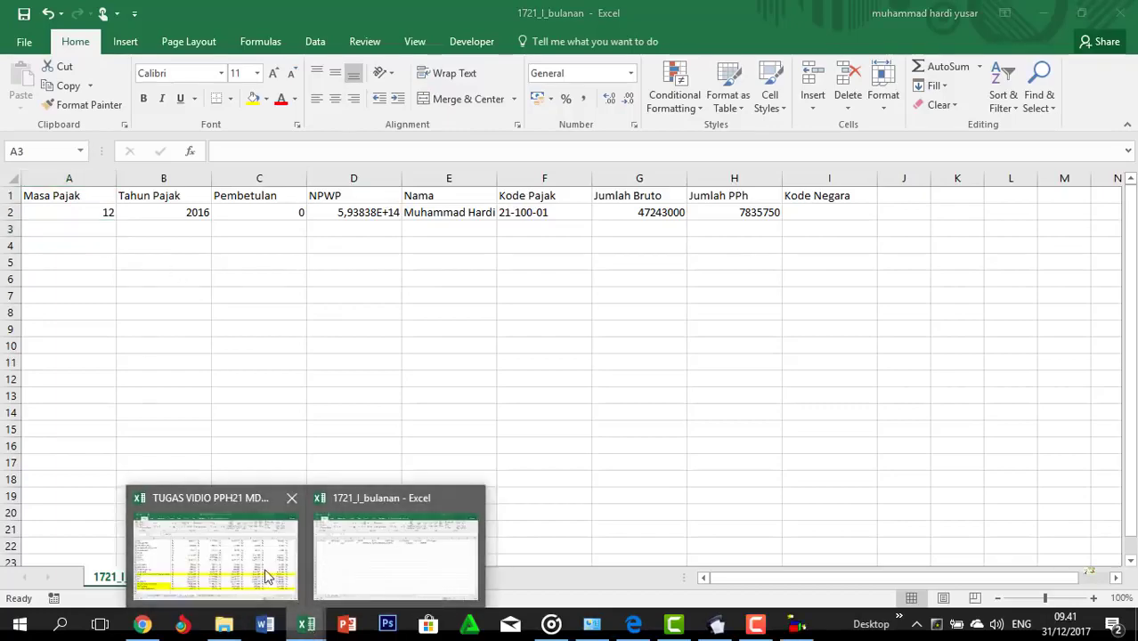
left_click(267, 577)
scroll(307, 488, "up", 5)
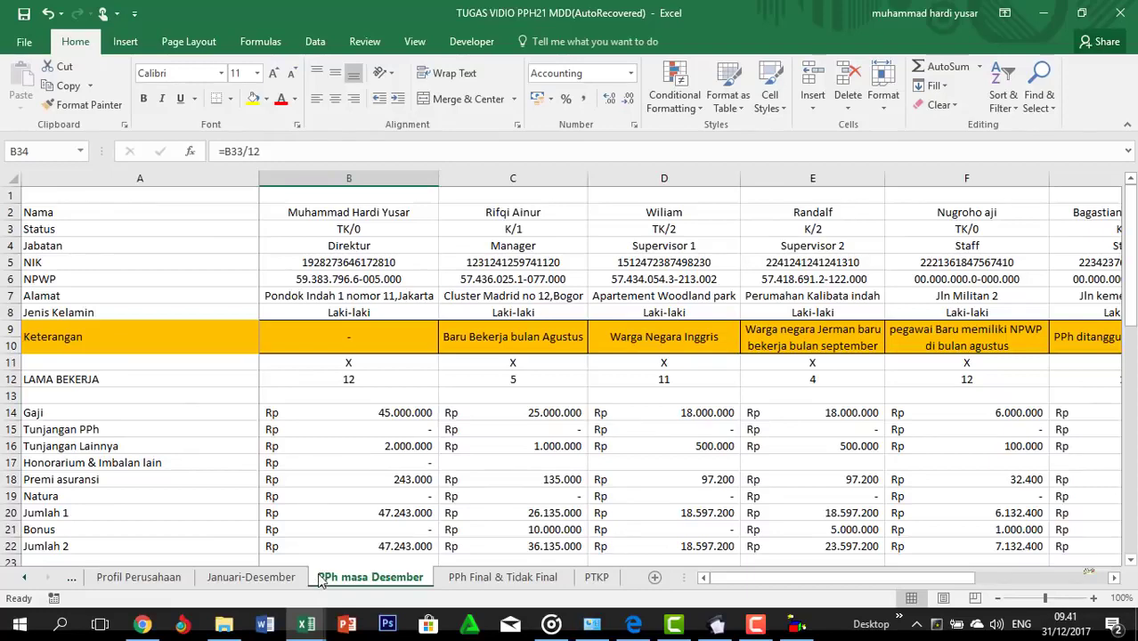
left_click(251, 577)
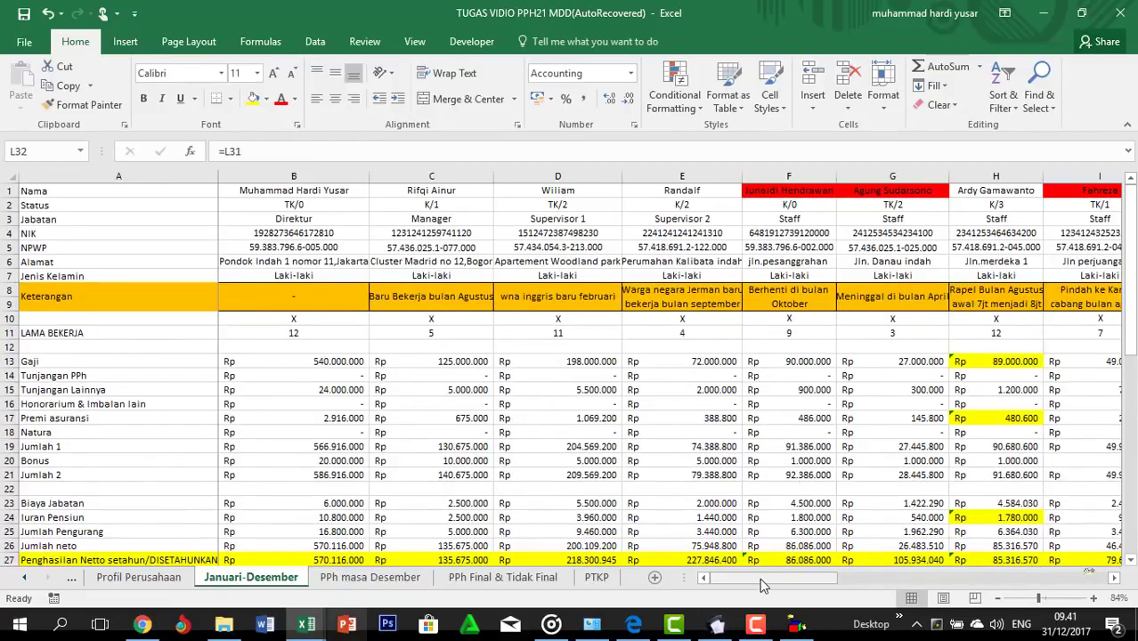
left_click_drag(759, 578, 781, 578)
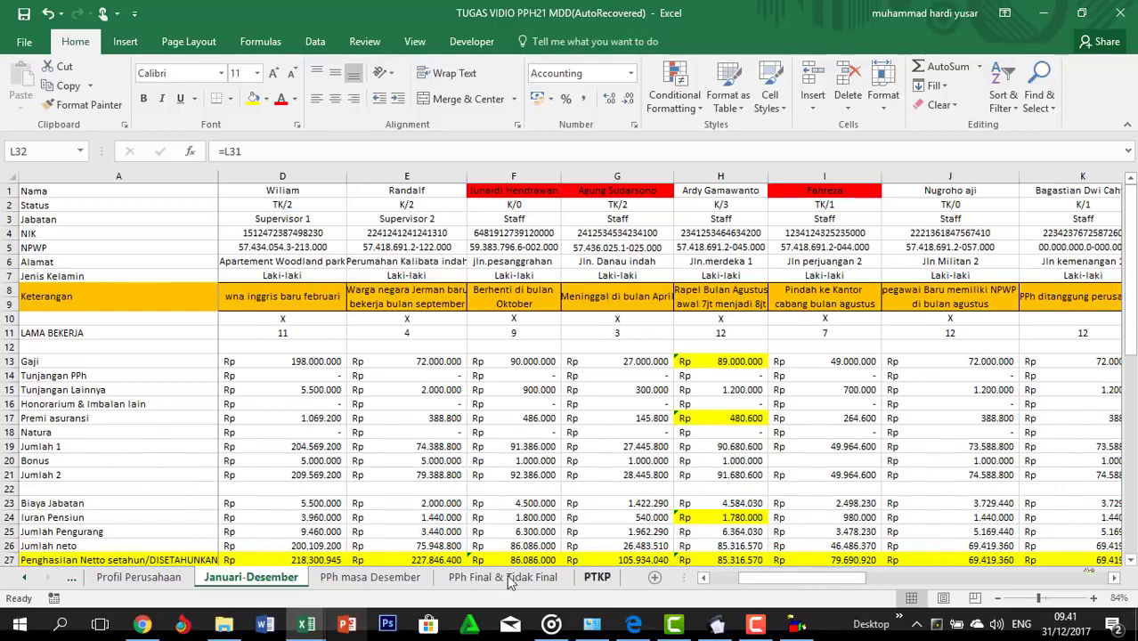
left_click(398, 580)
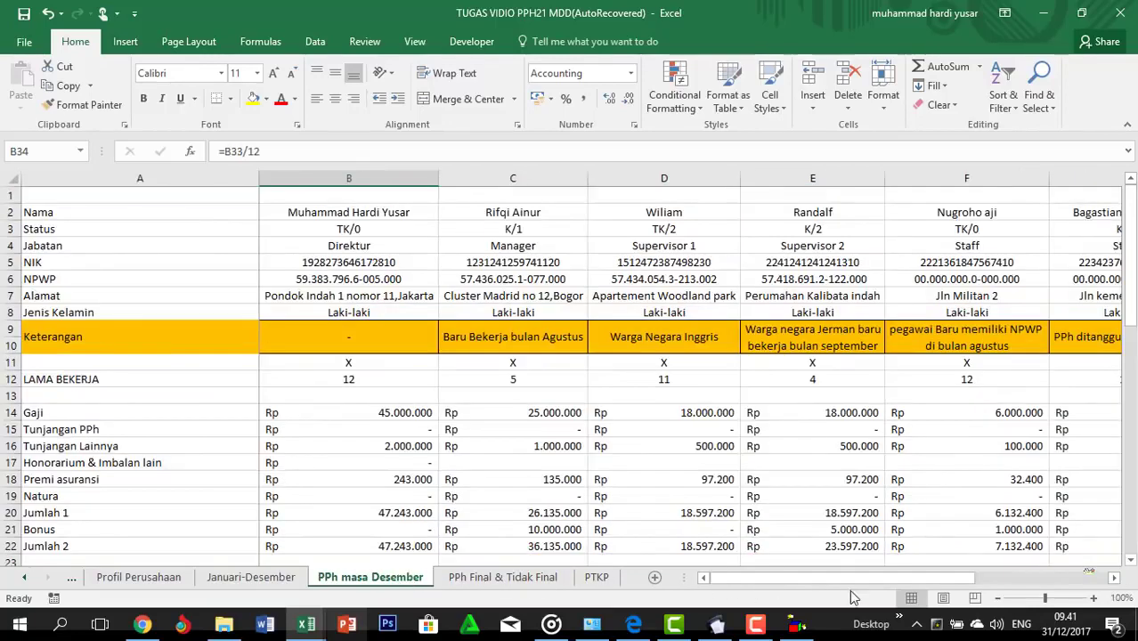
left_click_drag(824, 578, 775, 591)
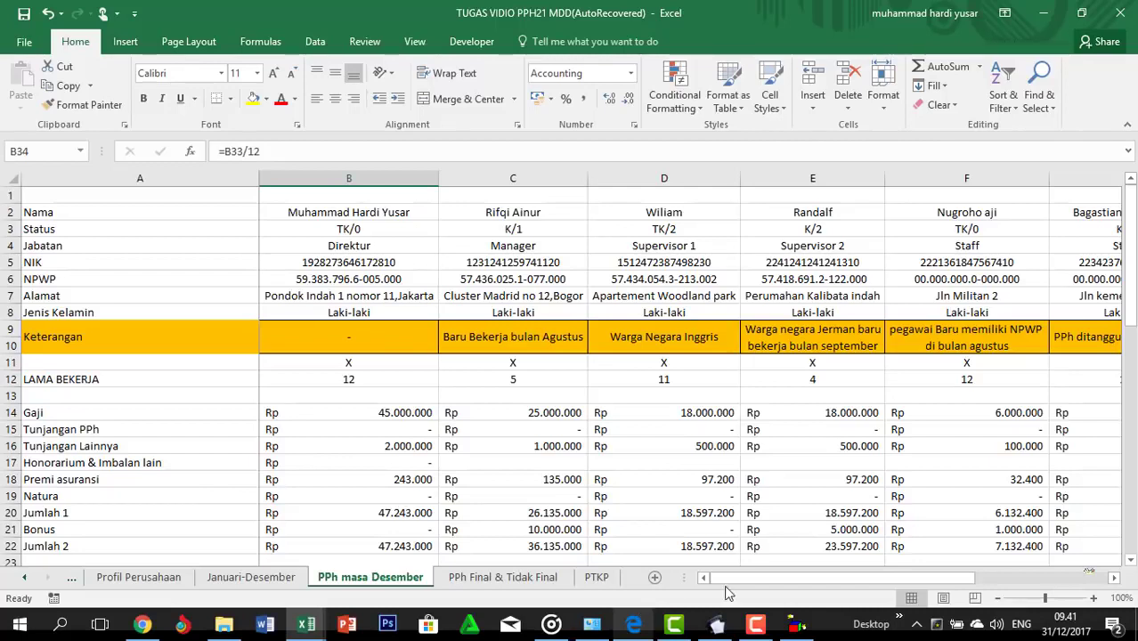
left_click_drag(744, 579, 966, 577)
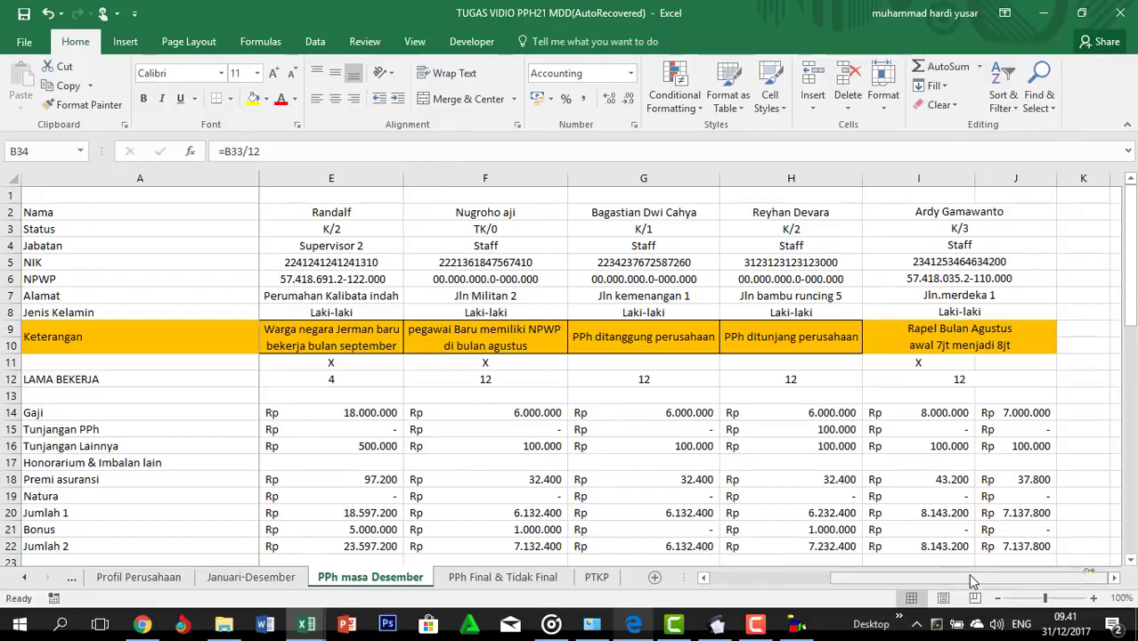
left_click_drag(956, 578, 824, 590)
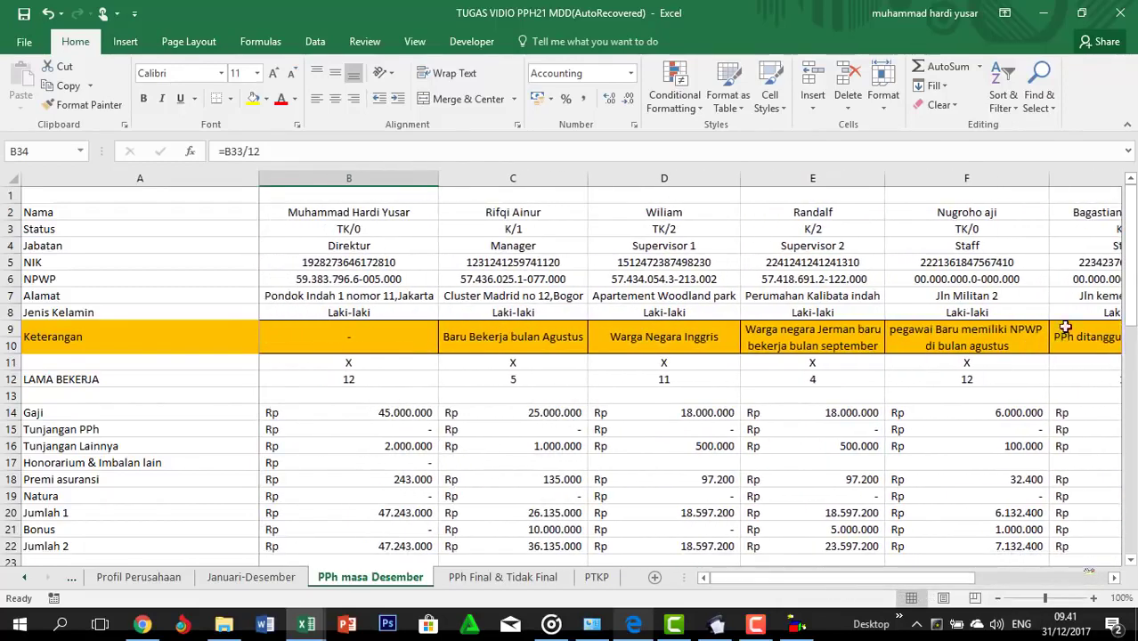
left_click_drag(1131, 288, 1130, 308)
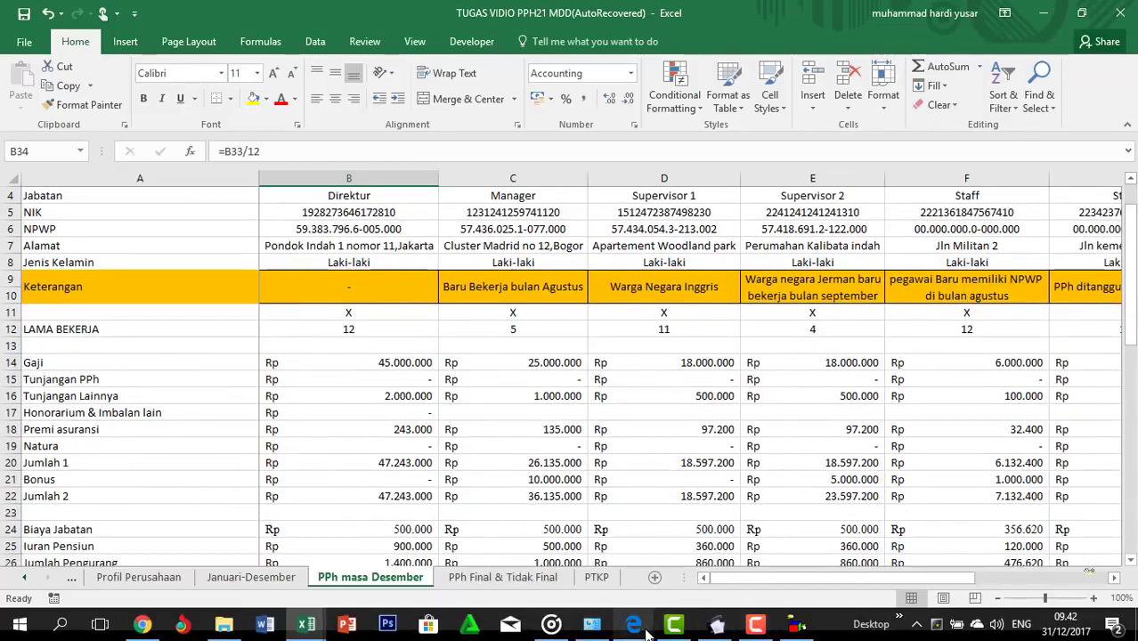
mouse_move(306, 625)
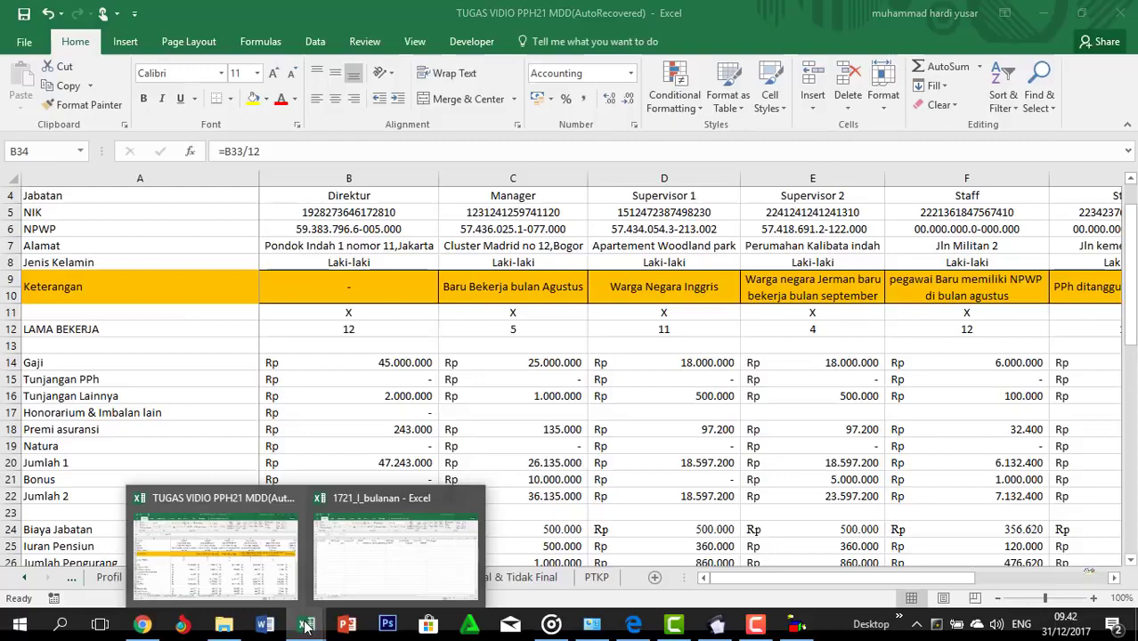
left_click(365, 560)
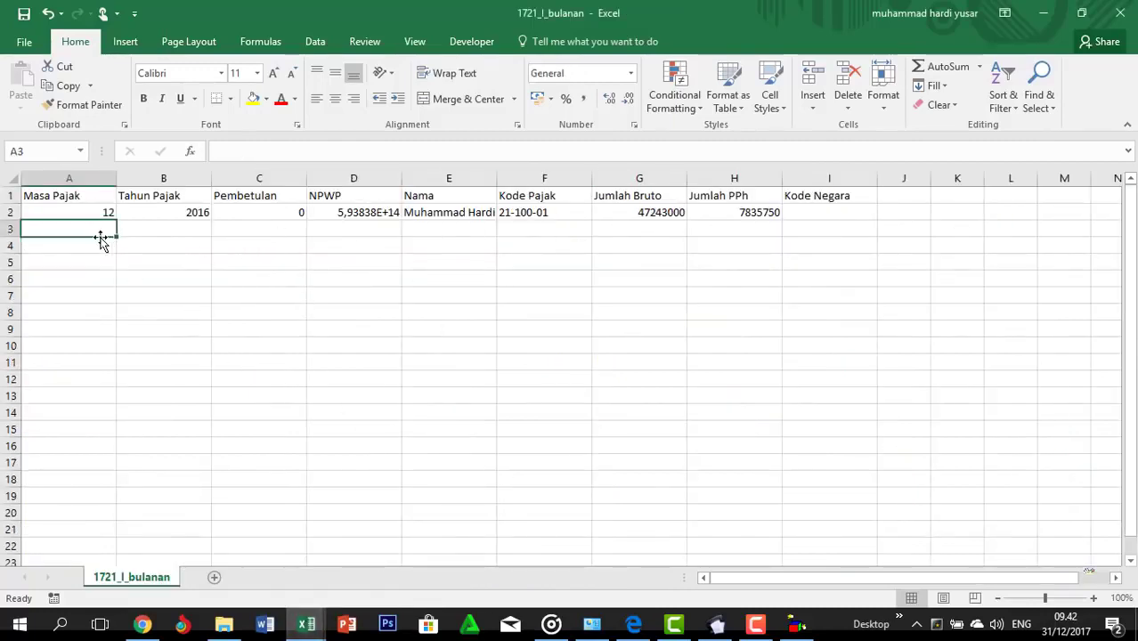
left_click(364, 180)
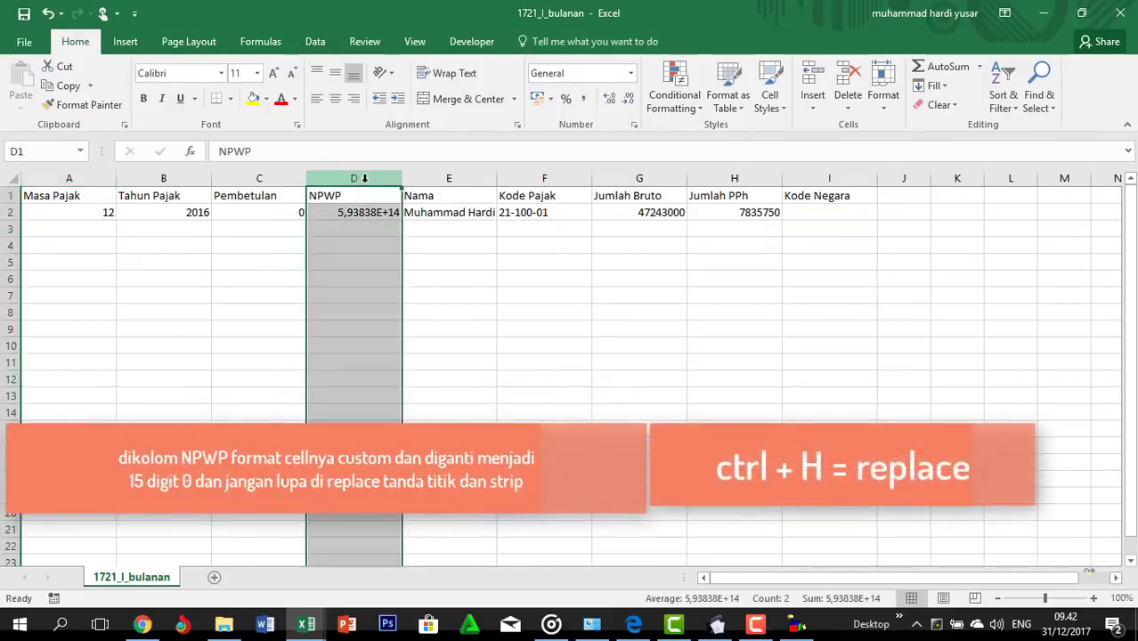
right_click(364, 181)
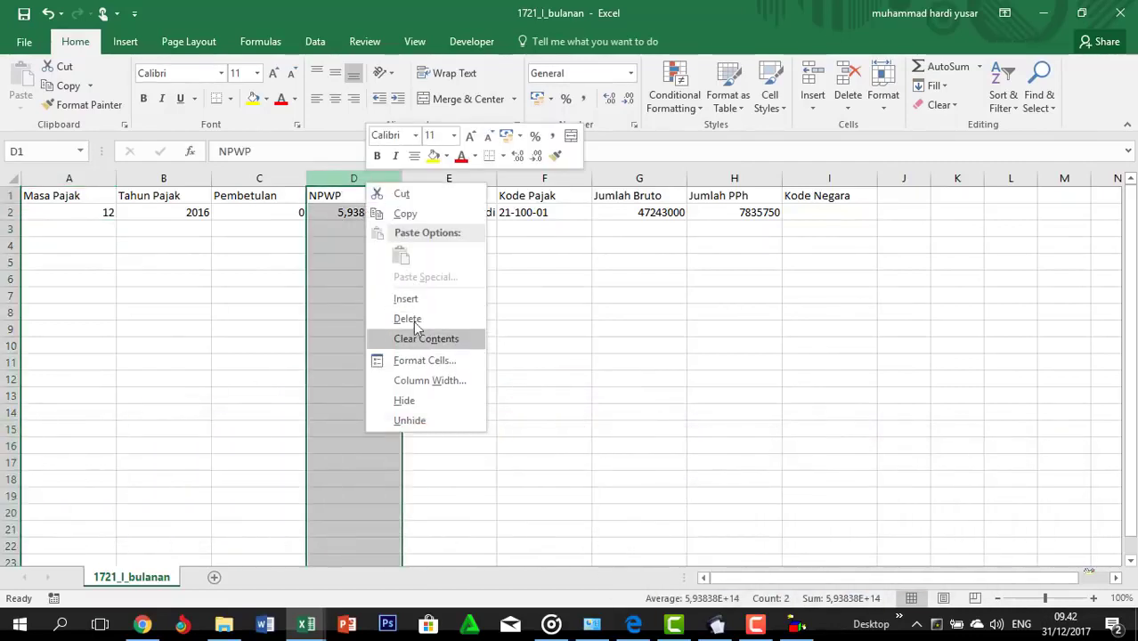
left_click(422, 360)
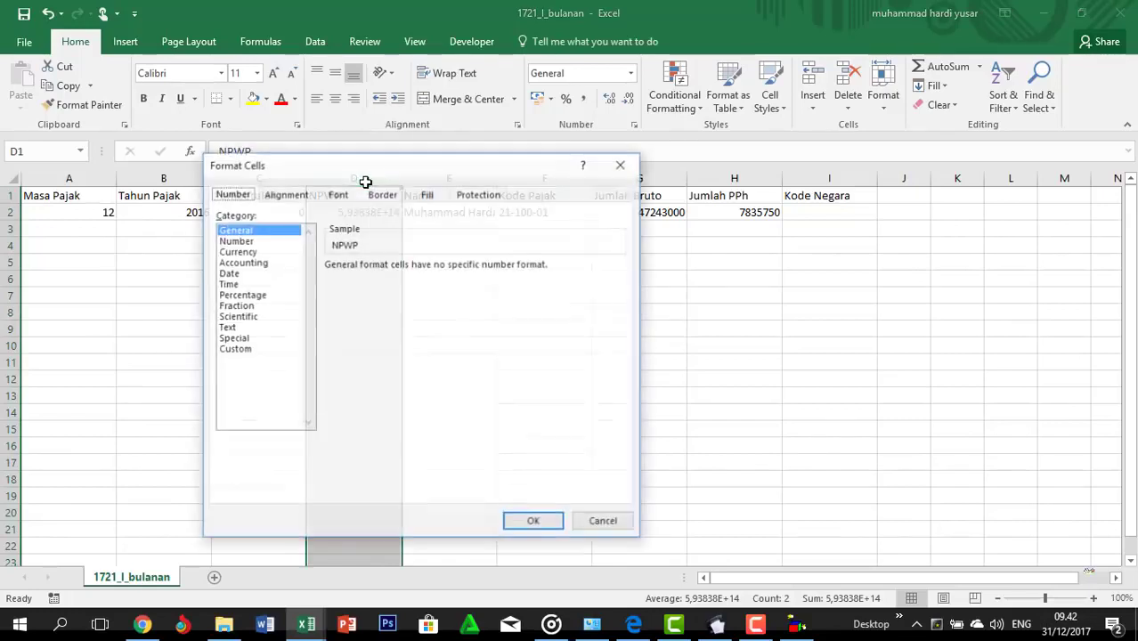
left_click(234, 349)
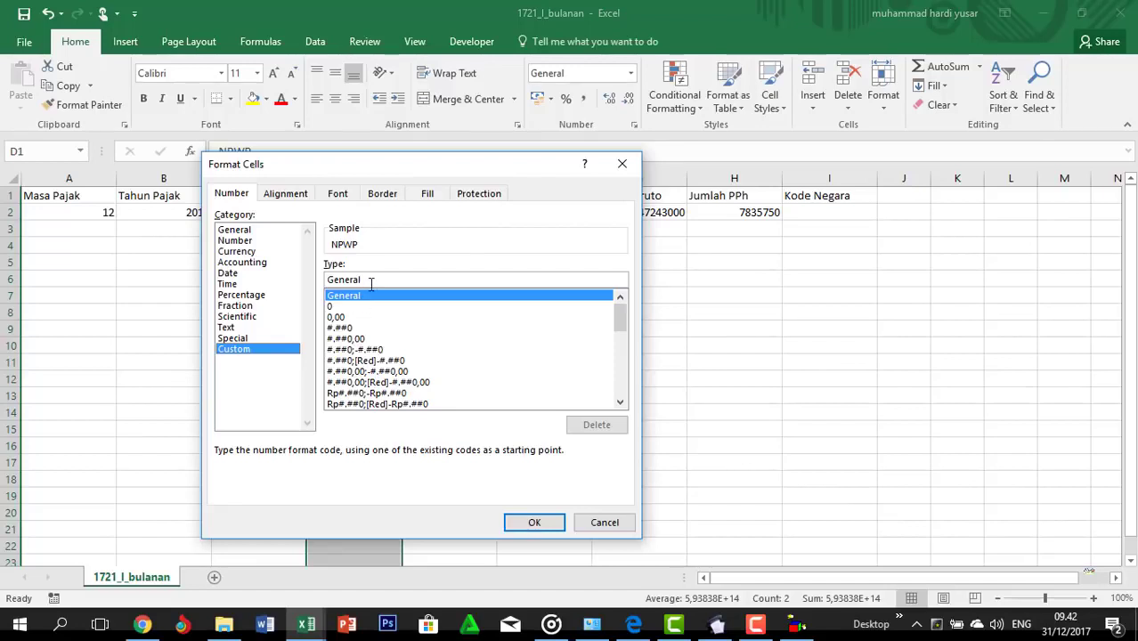
key("BackSpace")
key("BackSpace")
key("BackSpace")
key("BackSpace")
key("BackSpace")
key("BackSpace")
key("BackSpace")
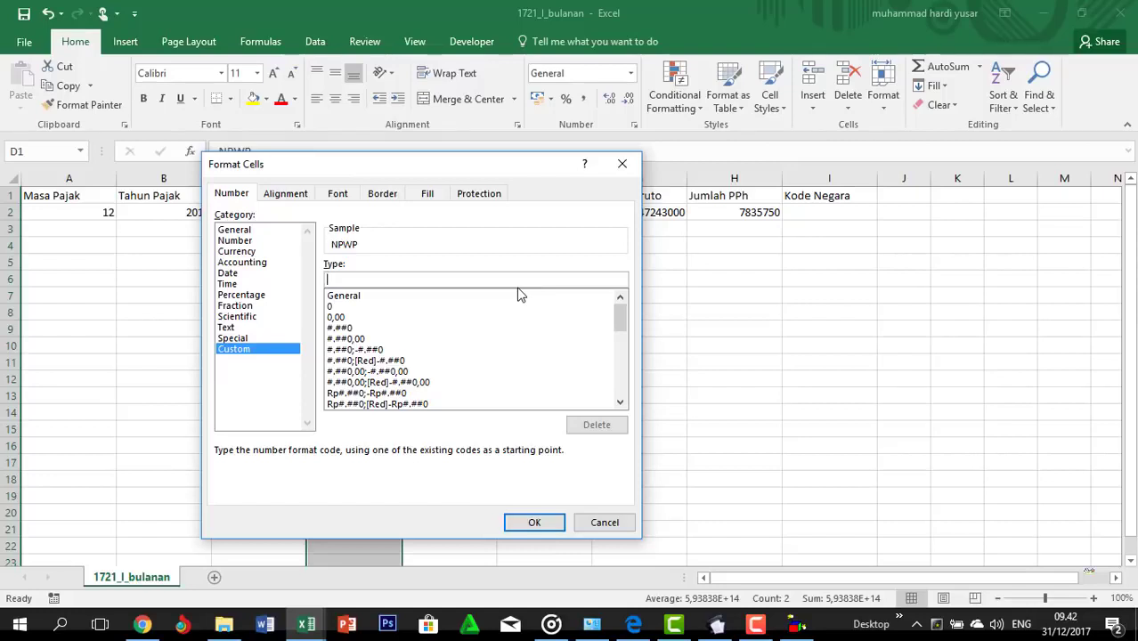
type("000000000000000")
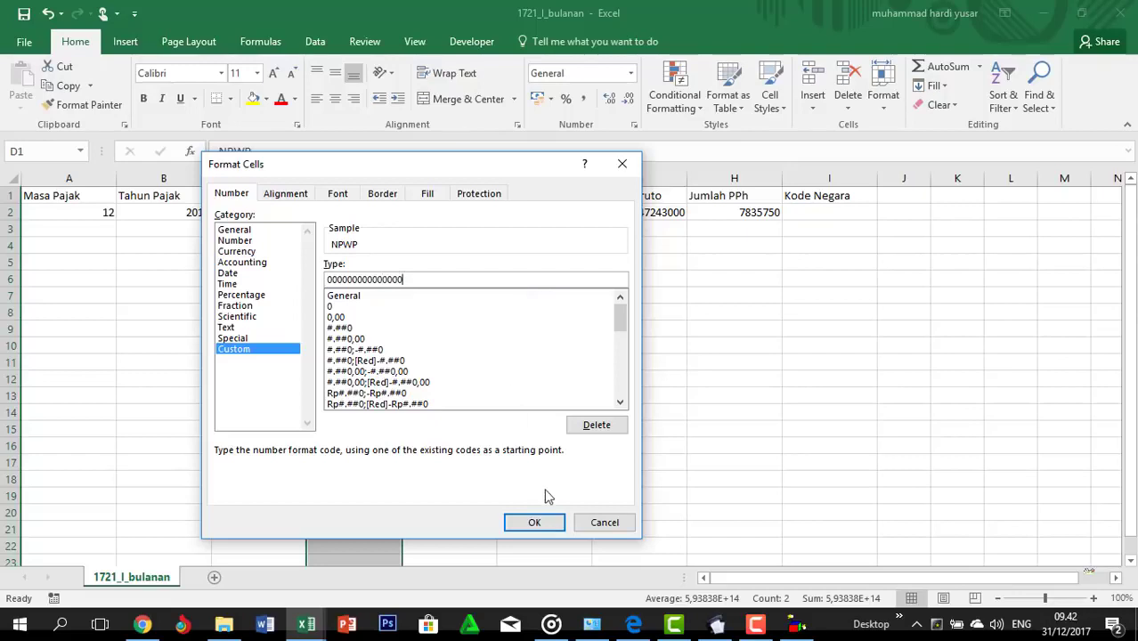
left_click(552, 525)
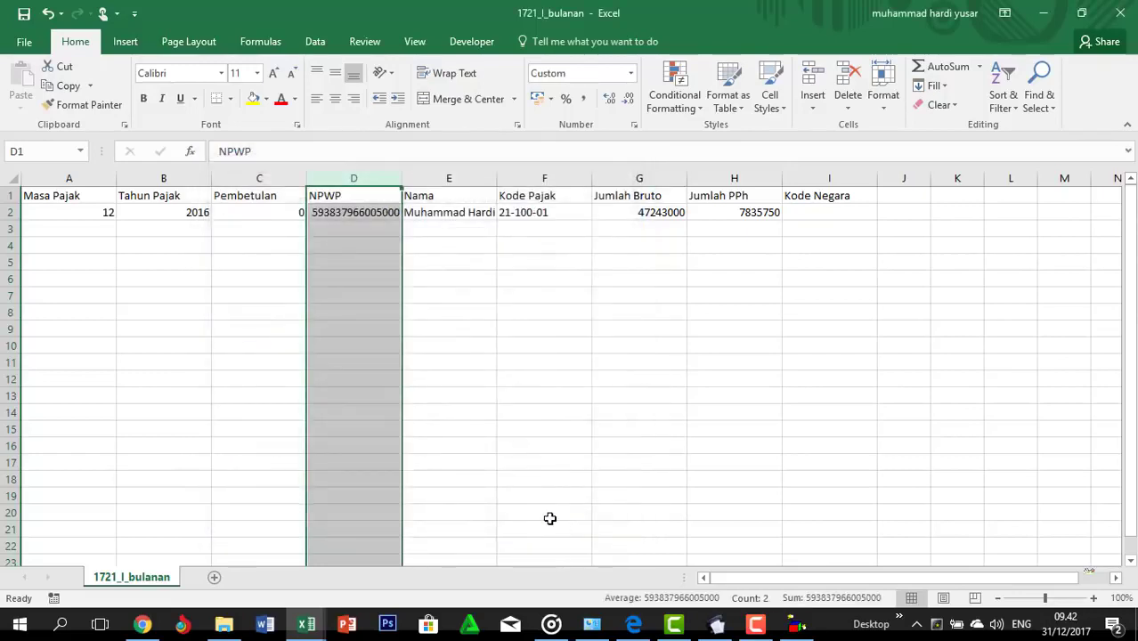
left_click(490, 350)
double_click(497, 182)
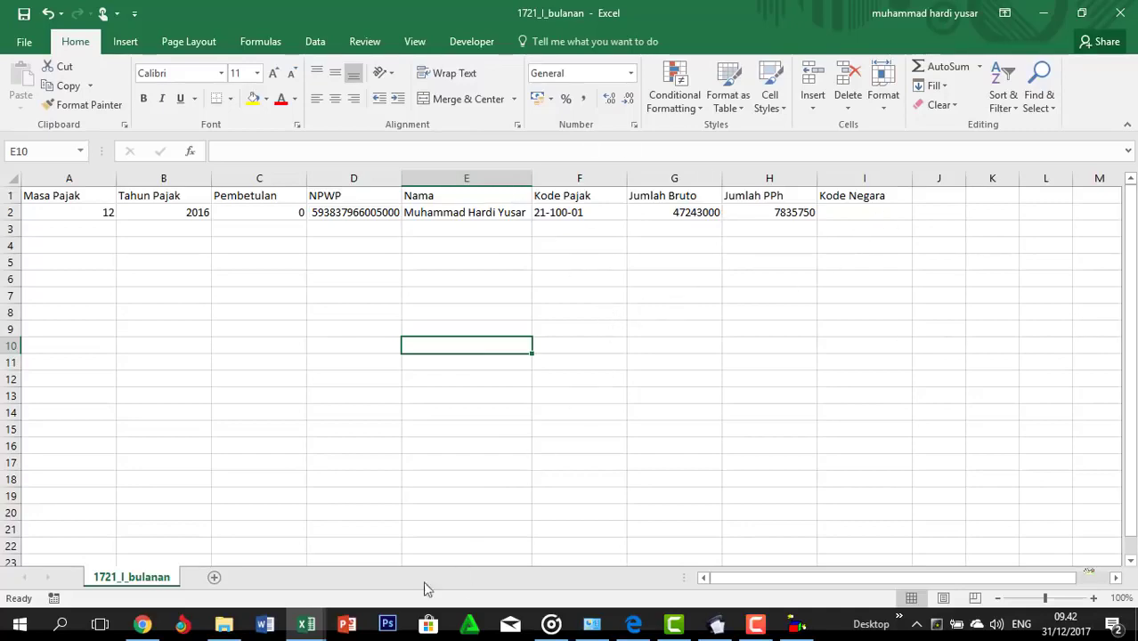
Copy the employee names from C2 through column J on the PPh masa Desember sheet of the TUGAS VIDIO PPH21 MDD workbook
mouse_move(307, 623)
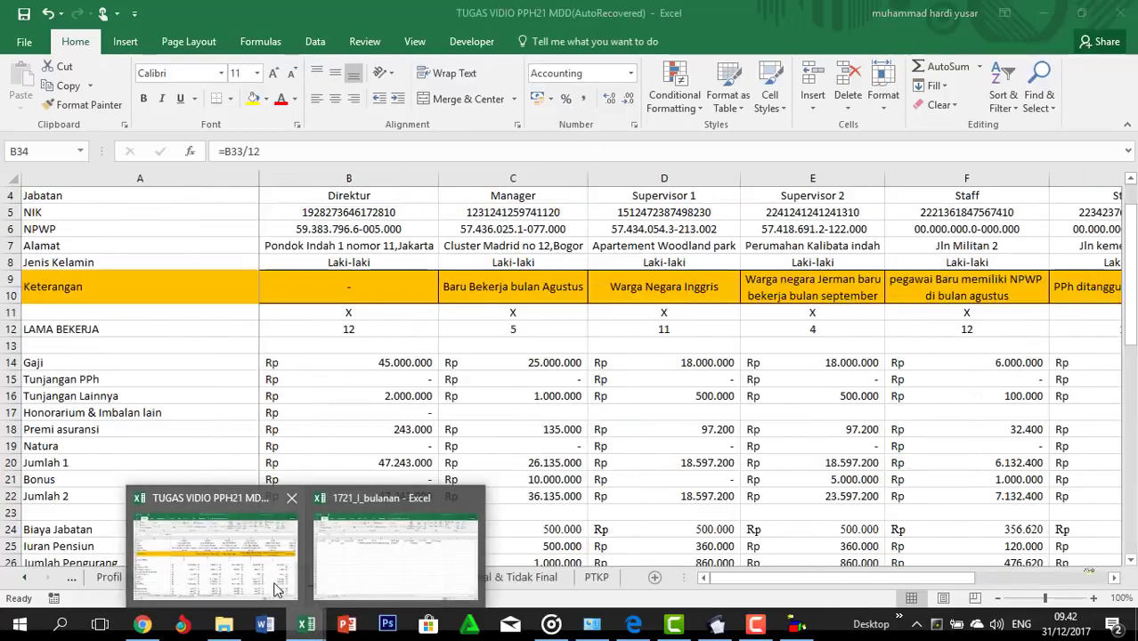
left_click(274, 589)
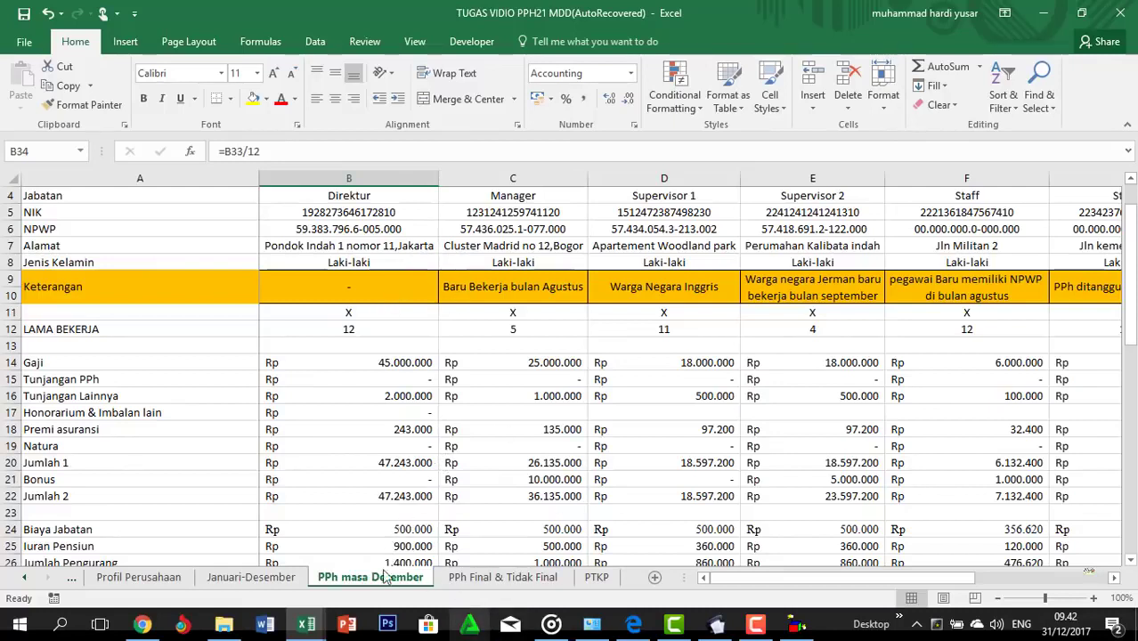
scroll(374, 418, "up", 1)
left_click(478, 214)
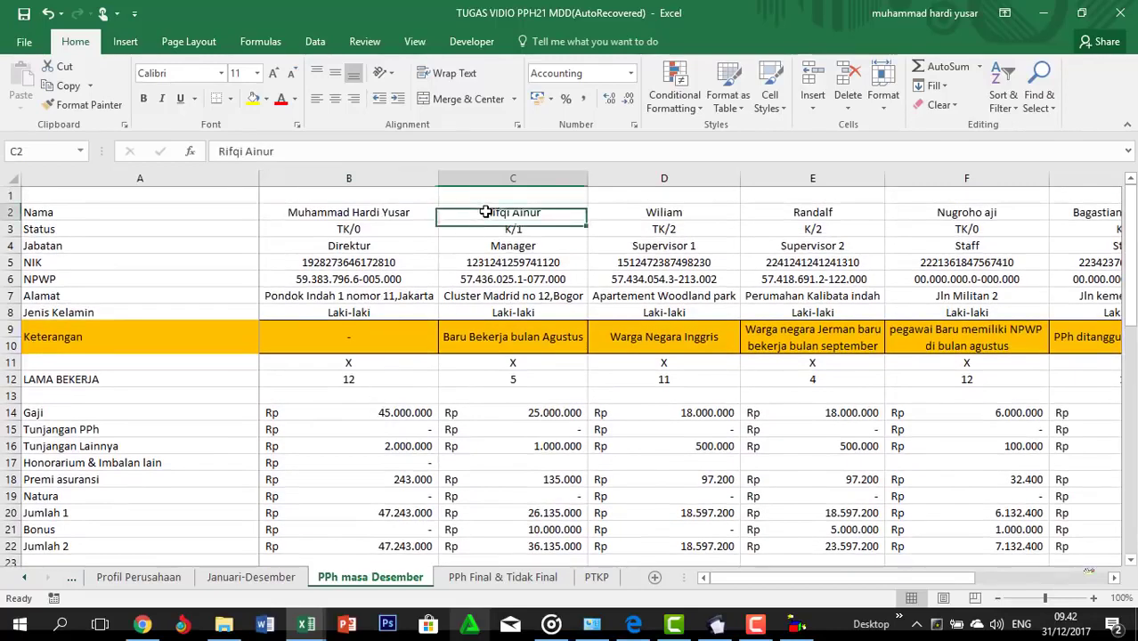
mouse_move(593, 214)
left_mouse_down()
mouse_move(414, 213)
mouse_move(594, 213)
left_mouse_up()
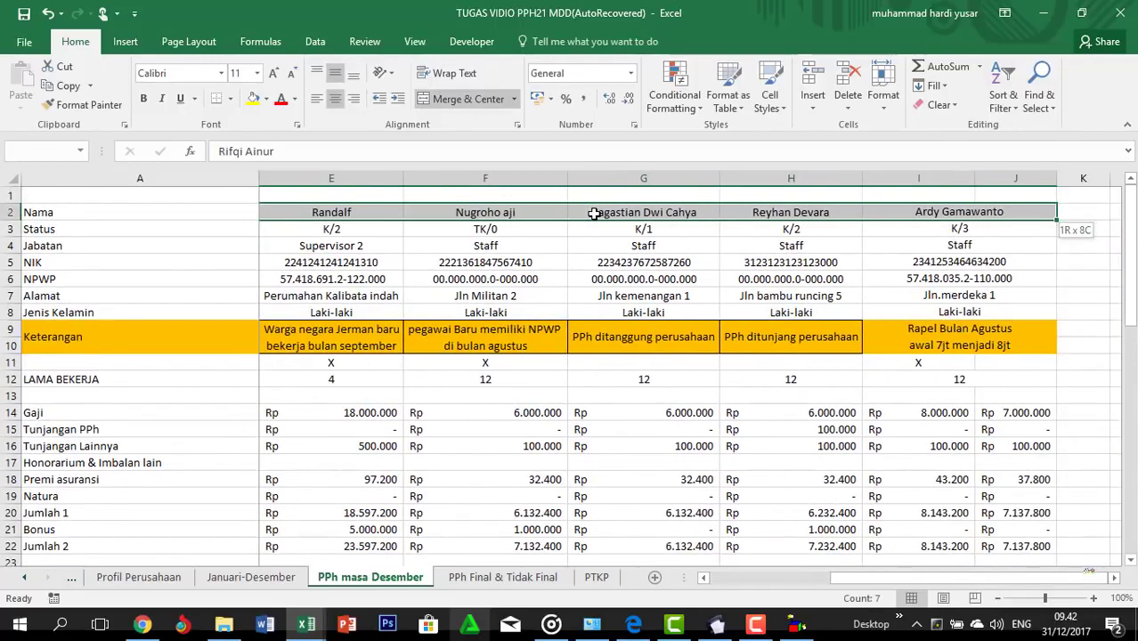
key("ctrl+c")
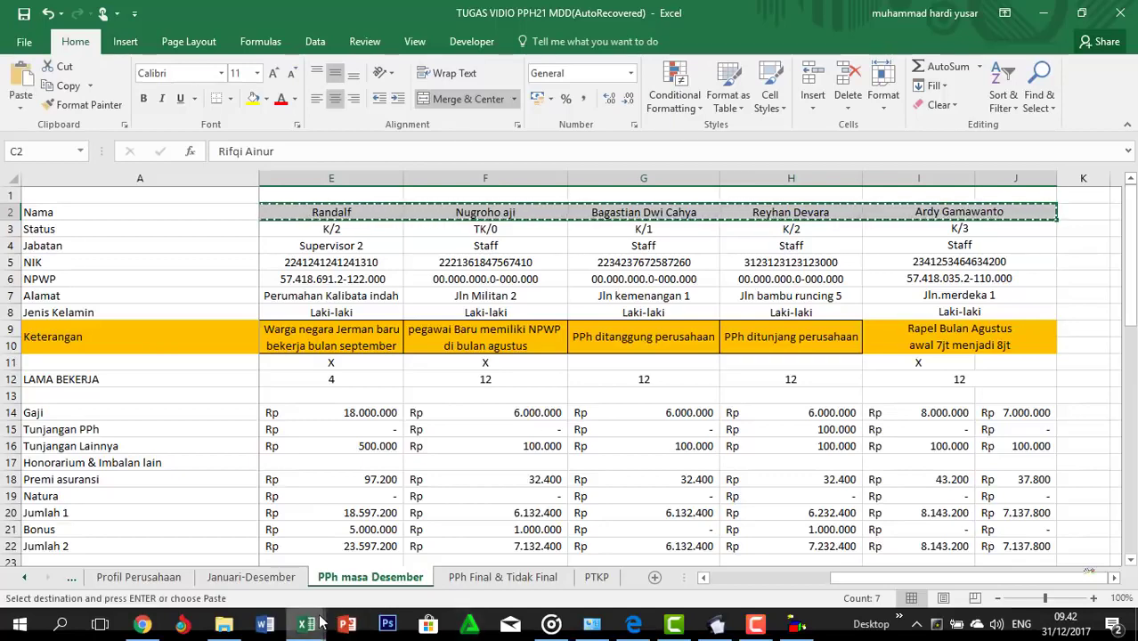
Paste the copied names into the 1721_I_bulanan workbook as transposed values, starting at cell E3 of the Nama column
key("alt+Tab")
left_click(479, 231)
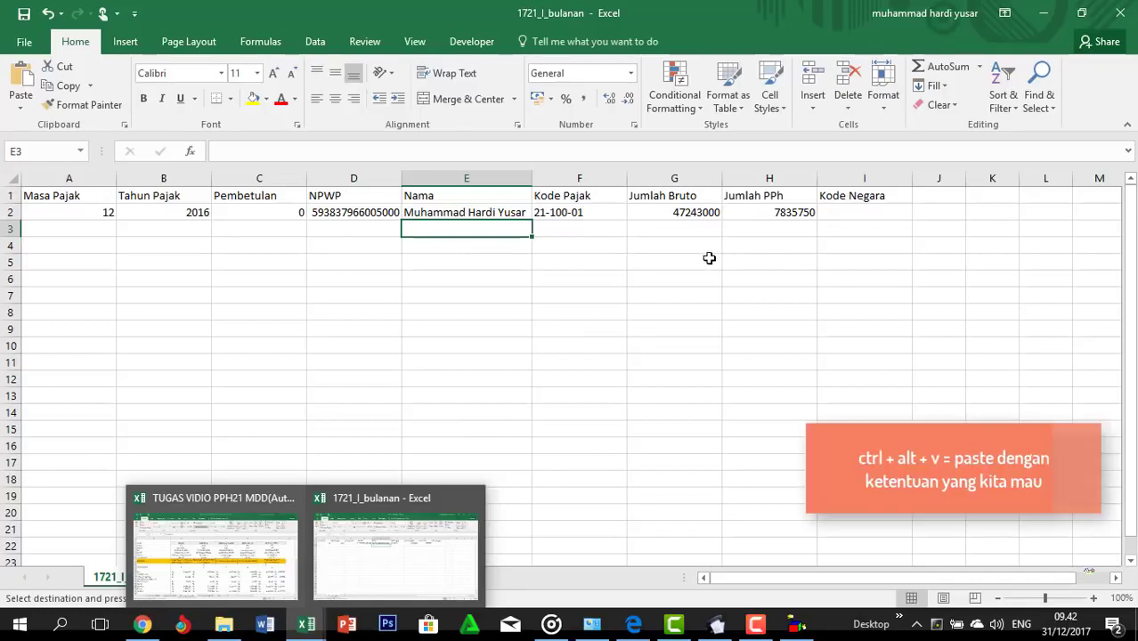
key("ctrl+alt+v")
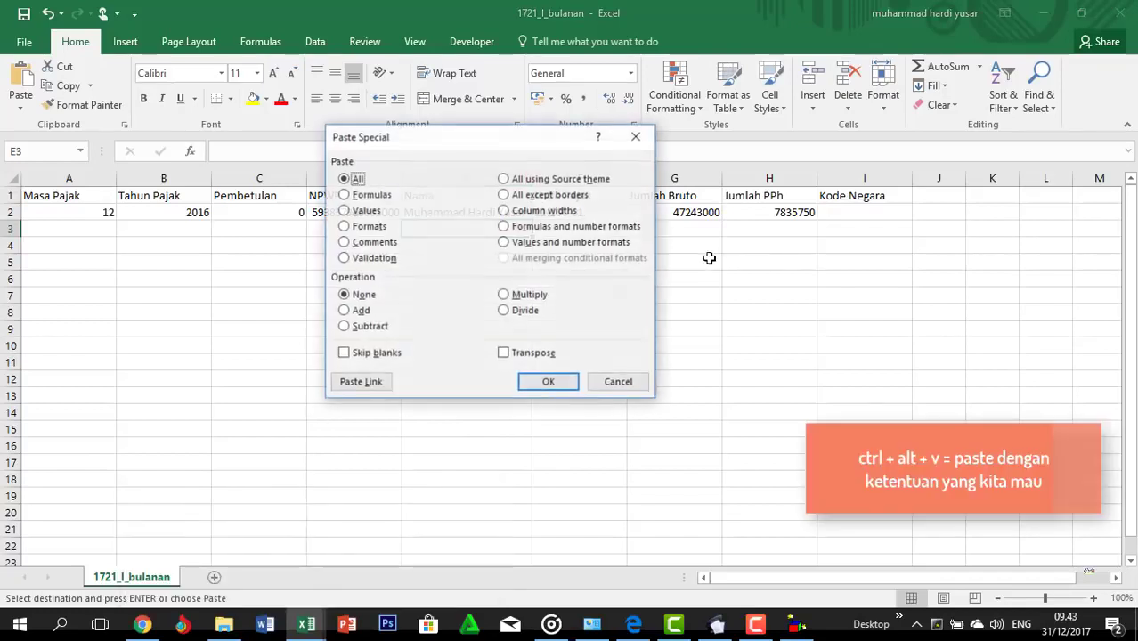
left_click(347, 211)
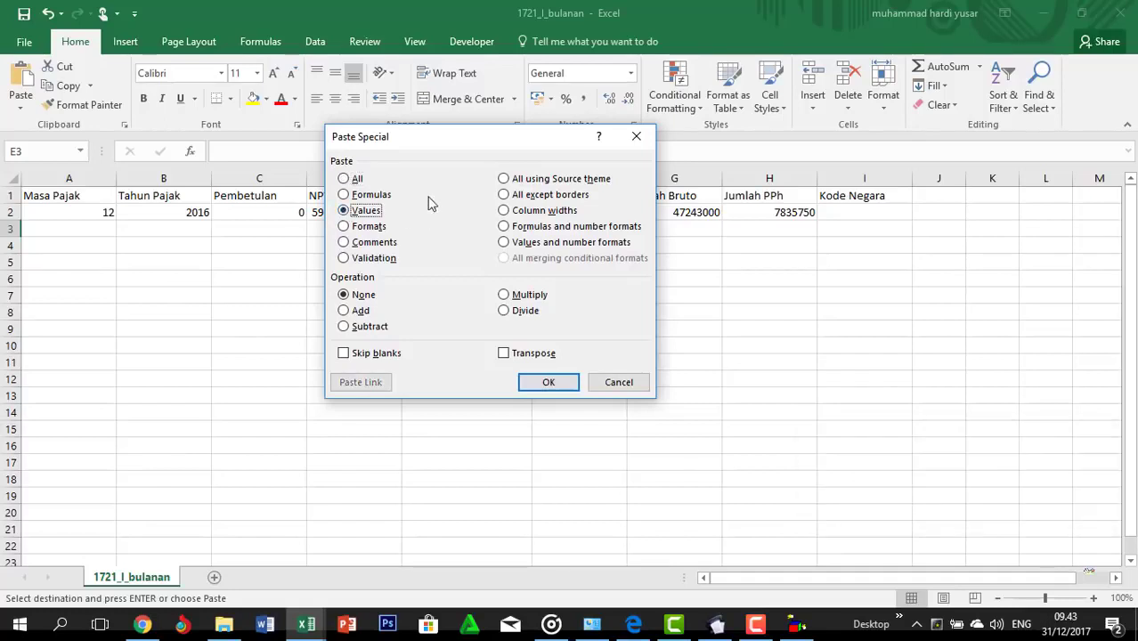
left_click(504, 354)
left_click(557, 380)
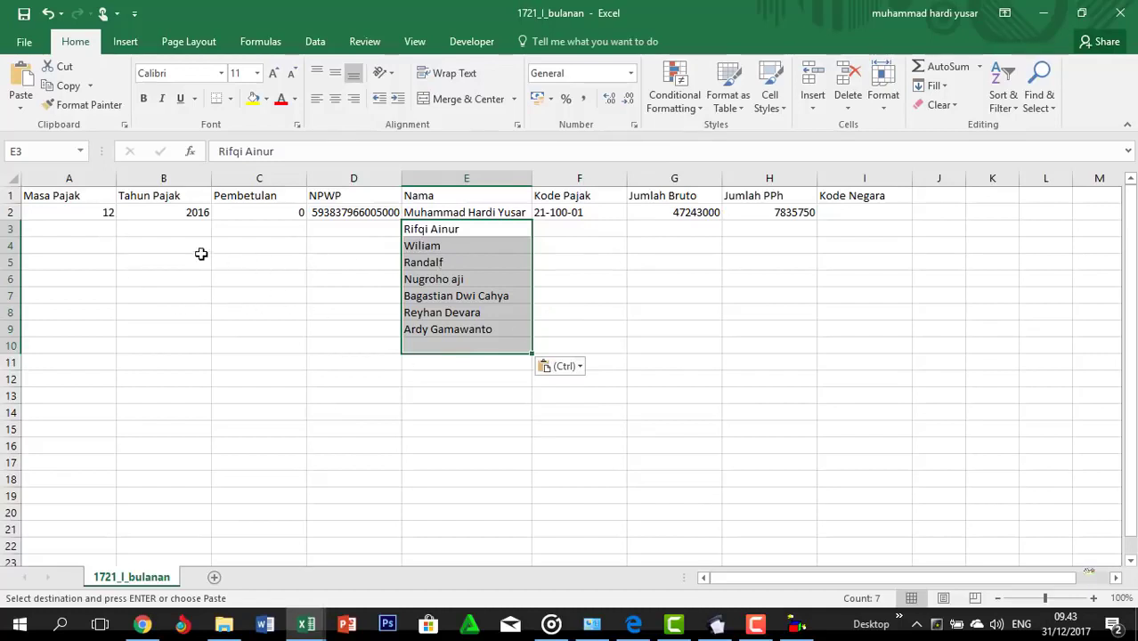
left_click(100, 229)
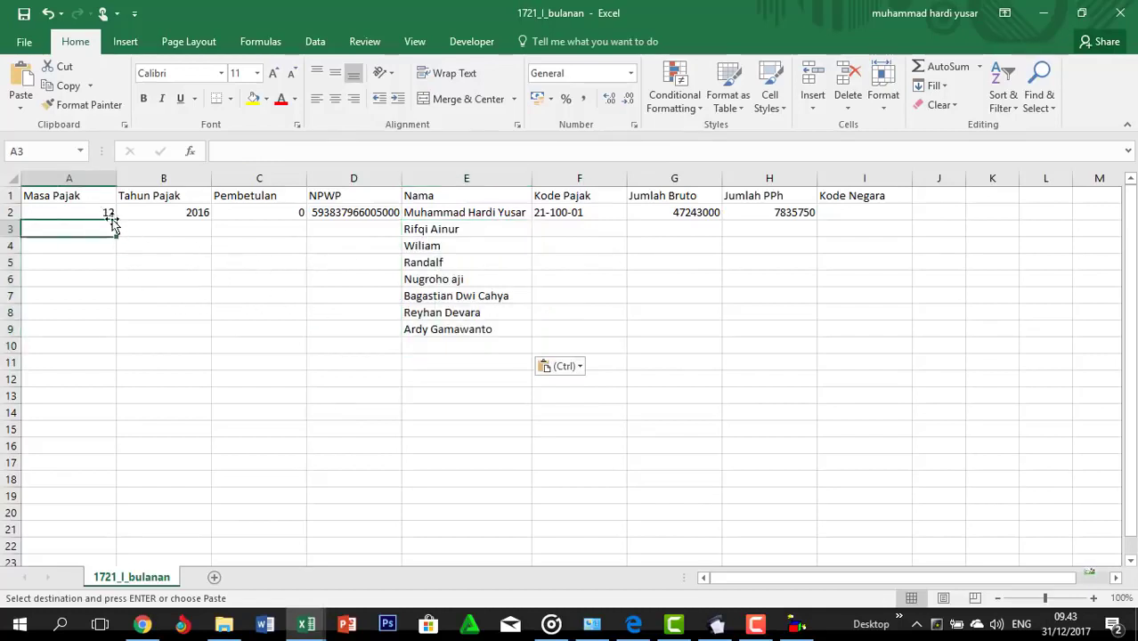
Fill the Masa Pajak value 12, Tahun Pajak 2016 and Pembetulan 0 from row 2 down to row 9
left_click(107, 215)
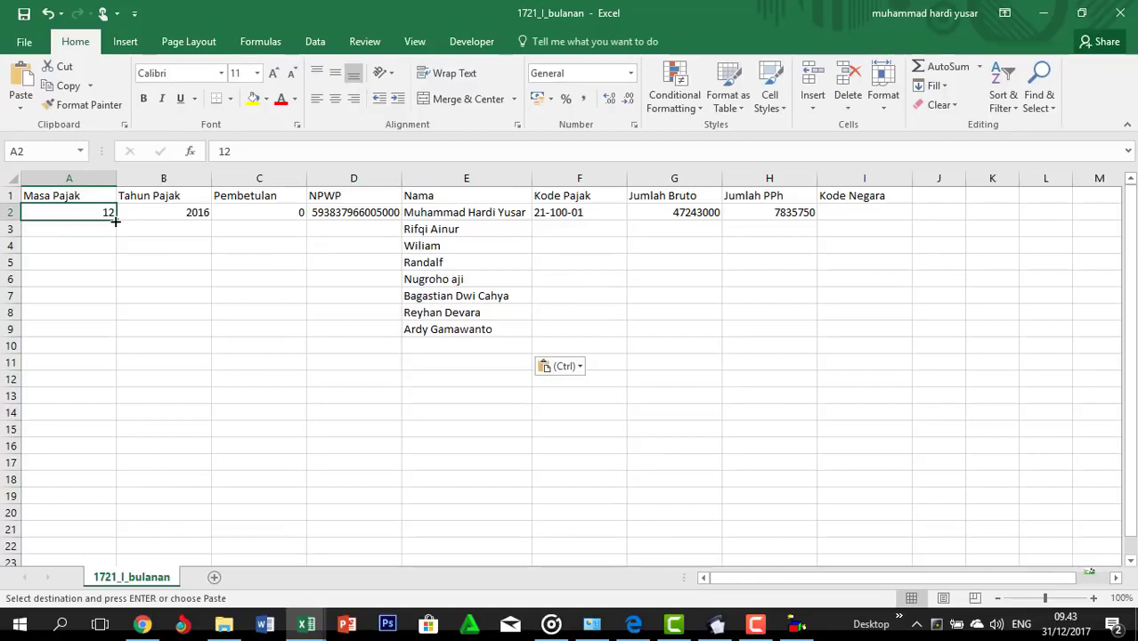
left_click_drag(115, 221, 97, 297)
left_click_drag(103, 317, 106, 329)
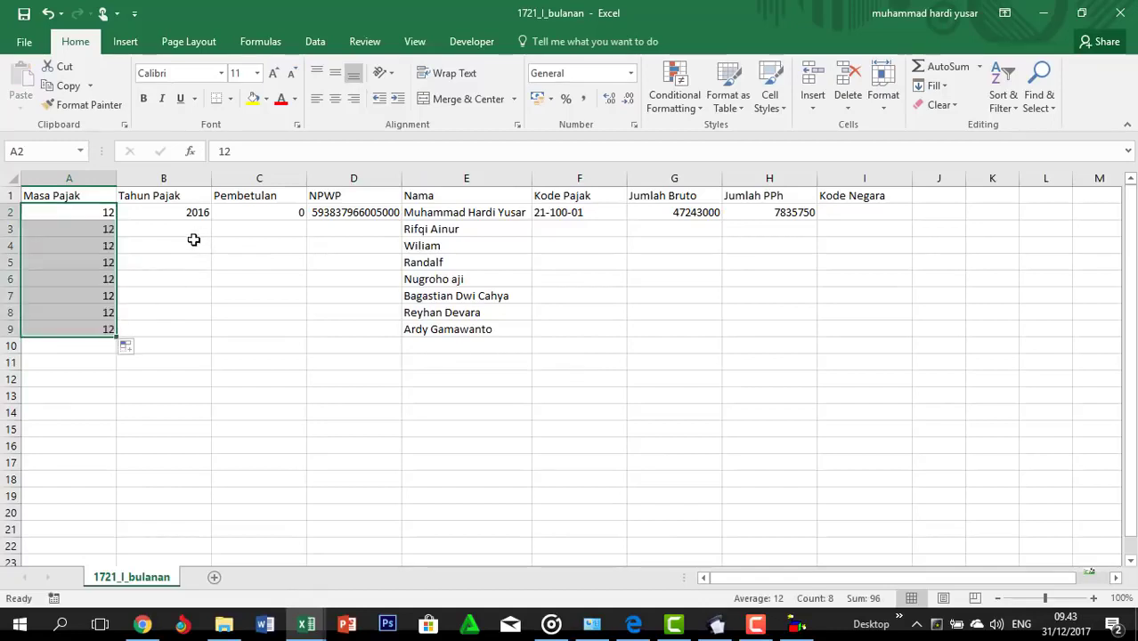
left_click(205, 215)
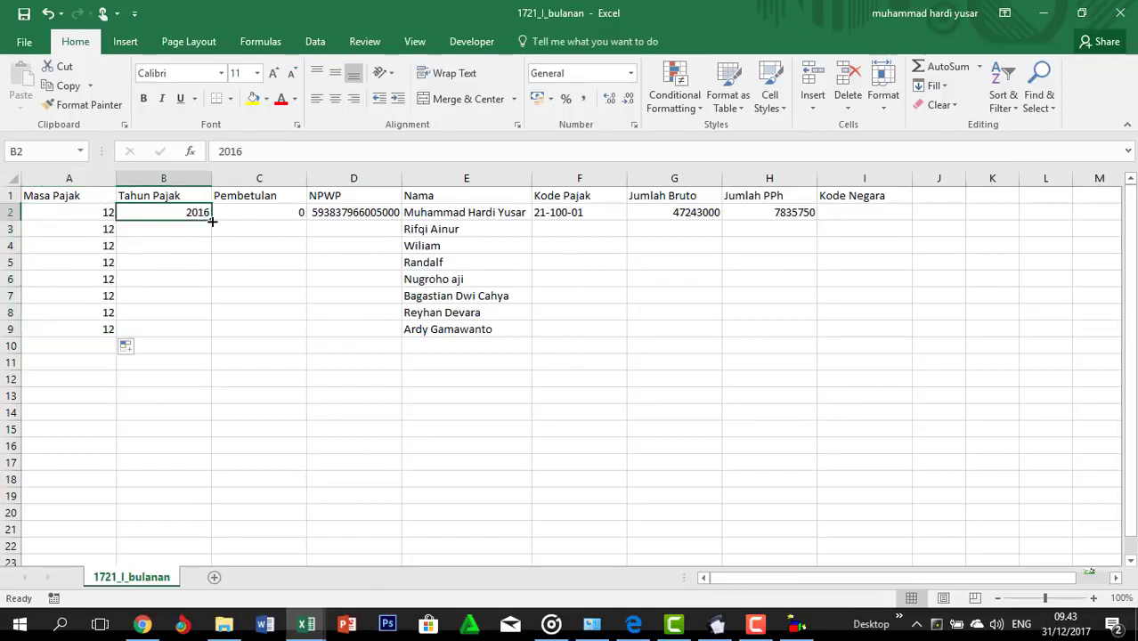
left_click_drag(212, 221, 206, 331)
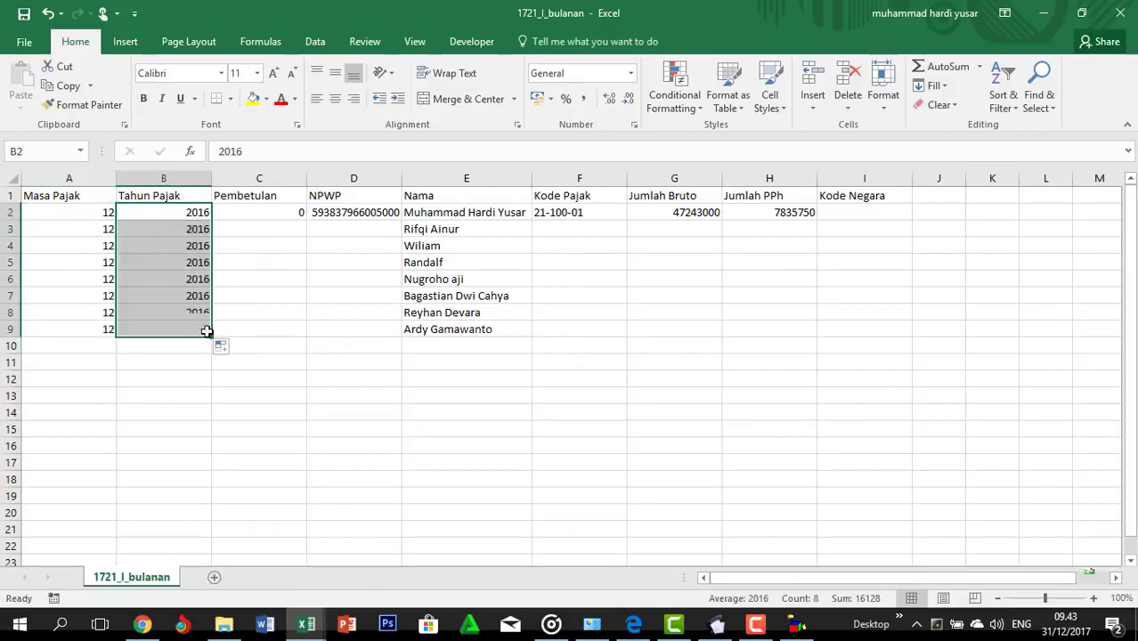
left_click(290, 217)
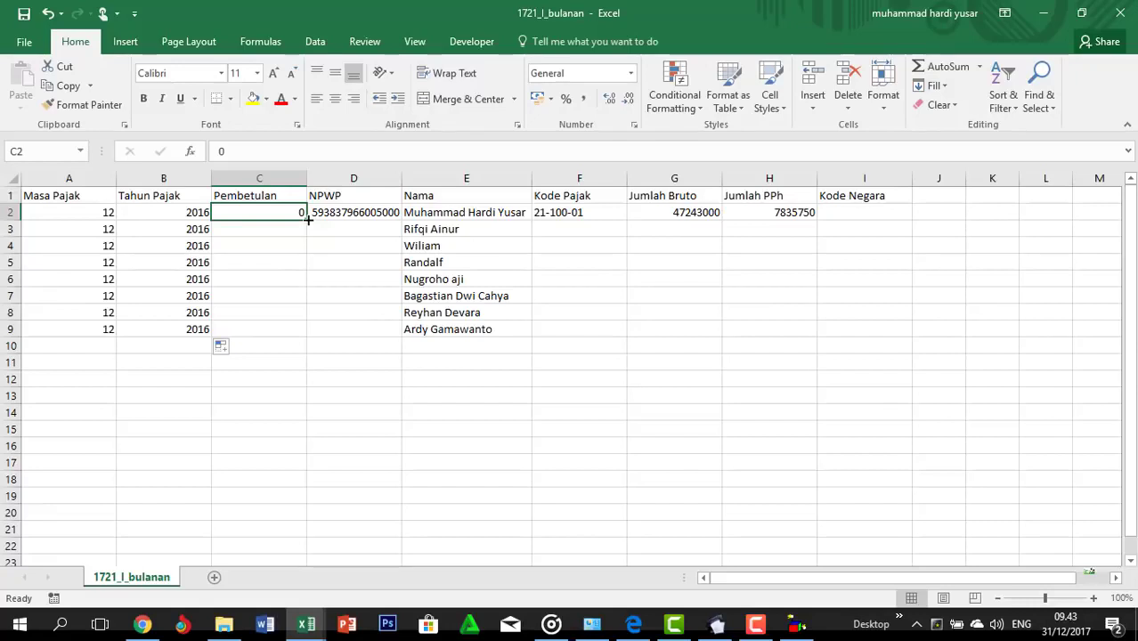
left_click_drag(307, 220, 289, 331)
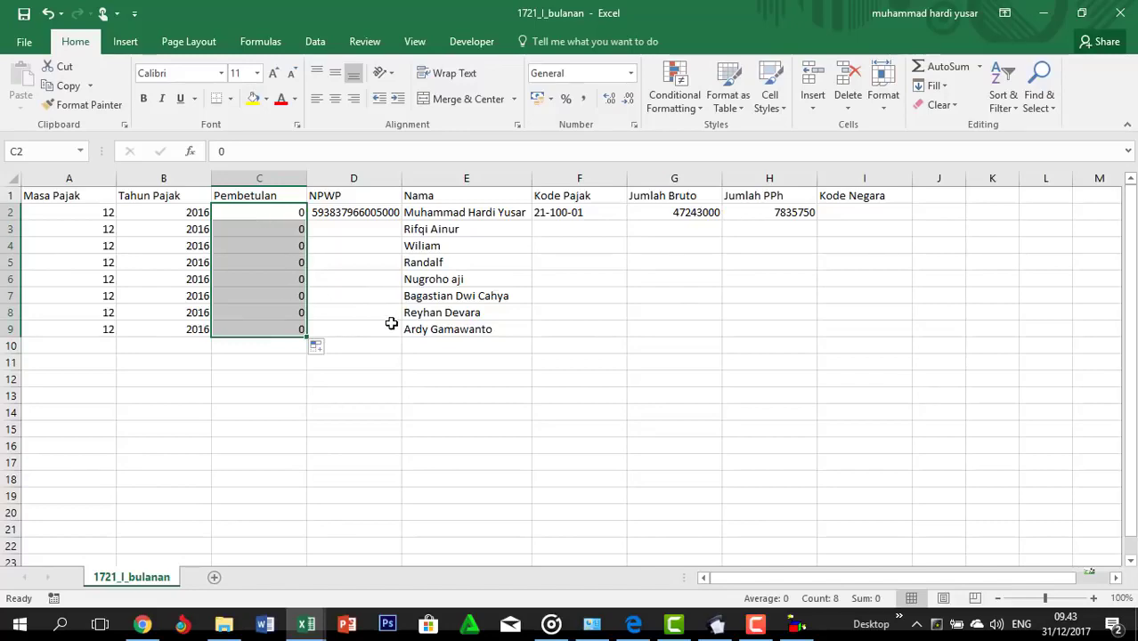
Copy the employees' NPWP numbers from C6 through column J on the PPh masa Desember sheet of the TUGAS VIDIO PPH21 MDD workbook
key("alt+Tab")
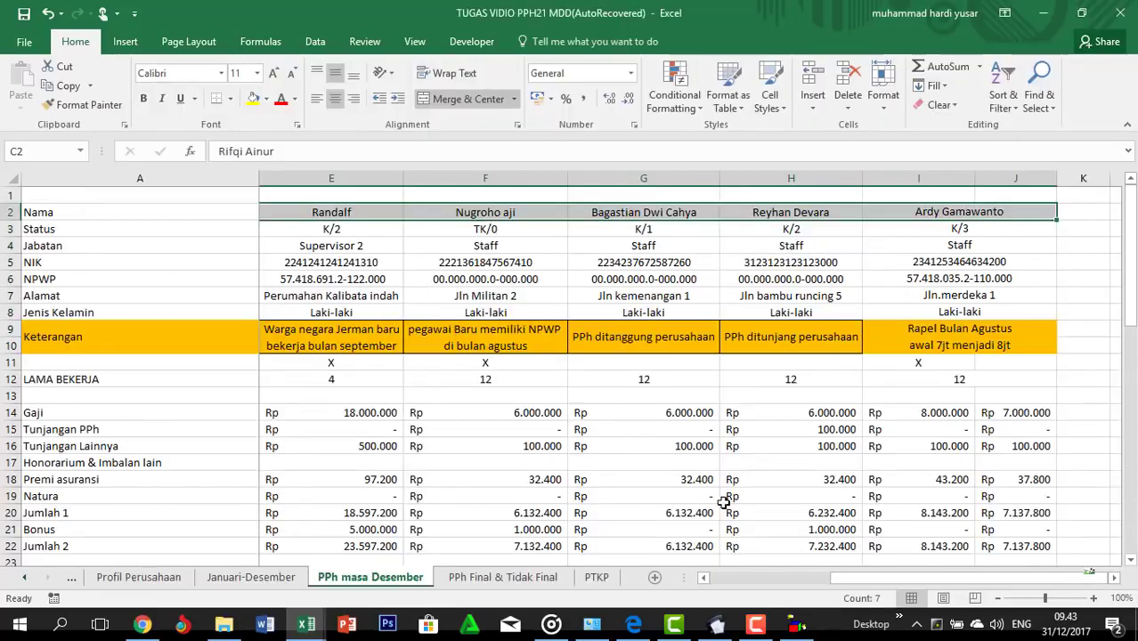
left_click_drag(872, 581, 771, 574)
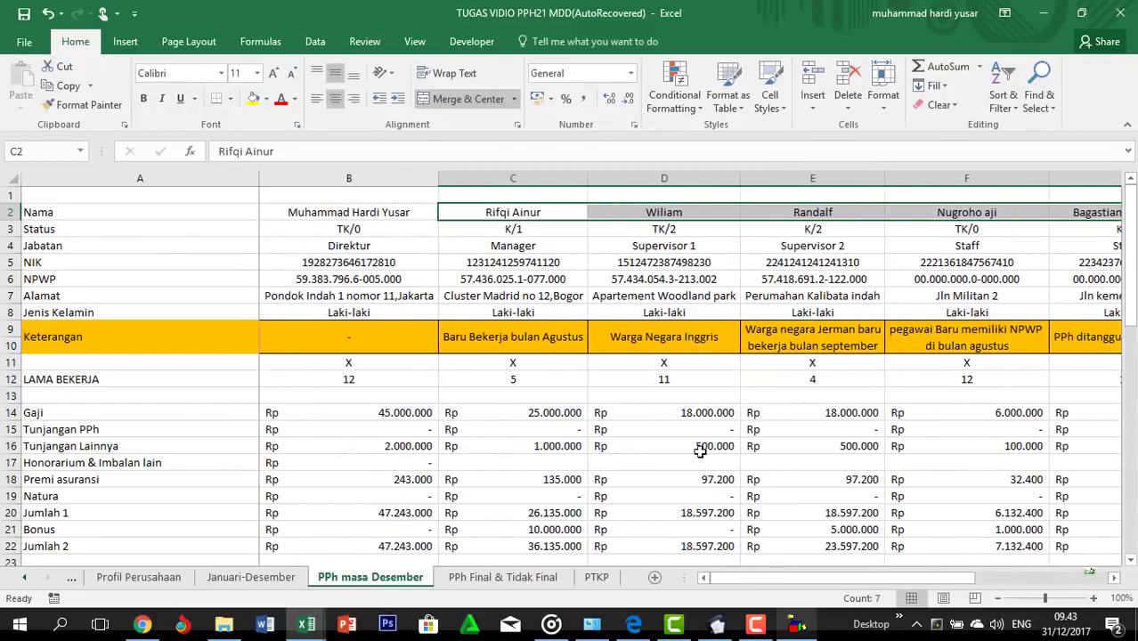
left_click(513, 280)
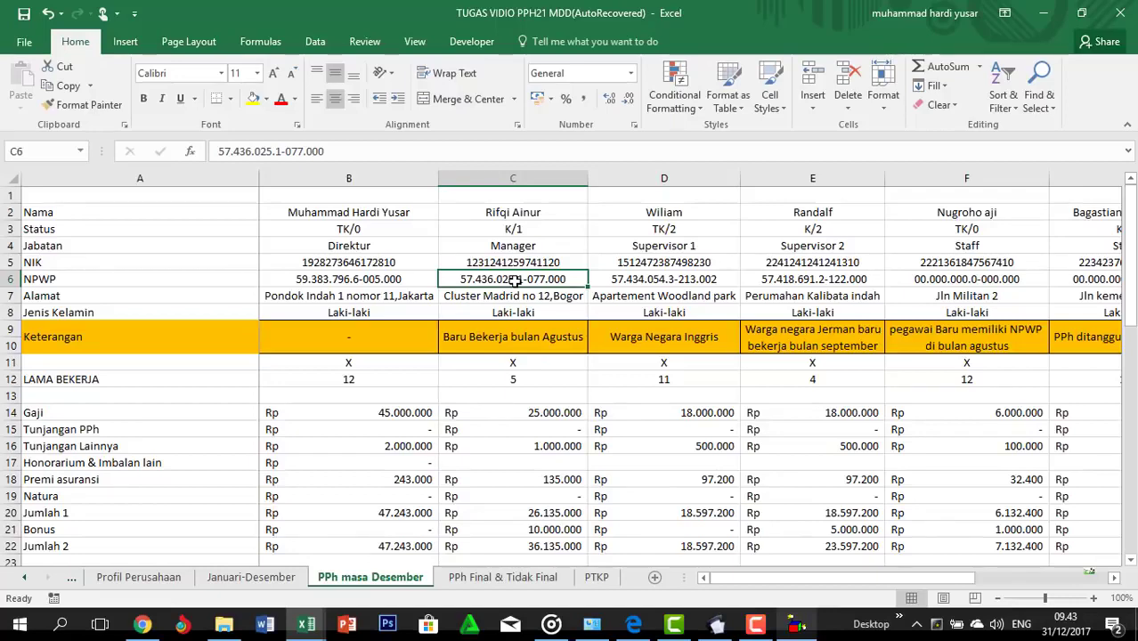
key("shift+Right")
key("shift+Right")
key("shift+Right")
key("shift+Right")
key("shift+Right")
key("shift+Right")
key("shift+Right")
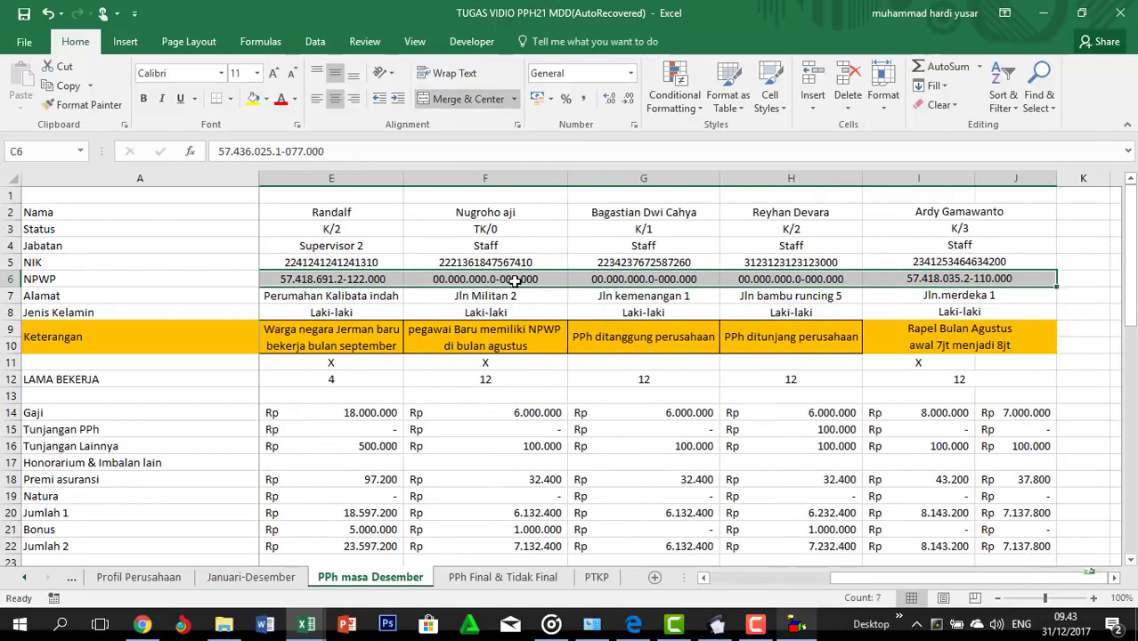
key("ctrl+c")
Paste the copied NPWP numbers into the 1721_I_bulanan workbook as transposed values starting at D3, and auto-fit the NPWP column
key("alt+Tab")
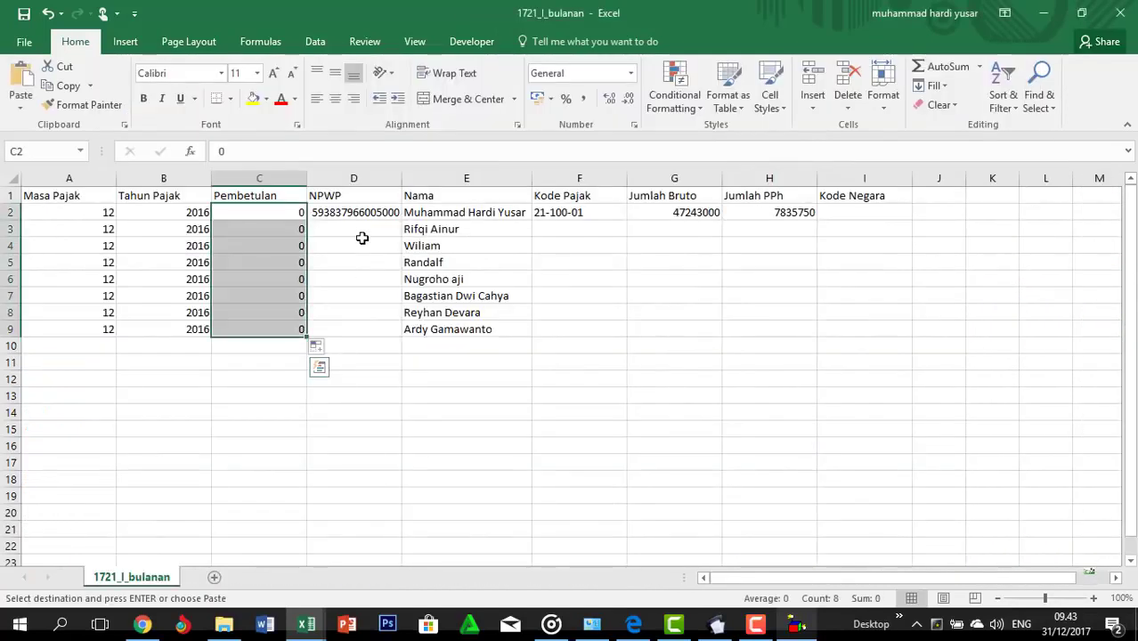
left_click(369, 229)
key("ctrl+alt+v")
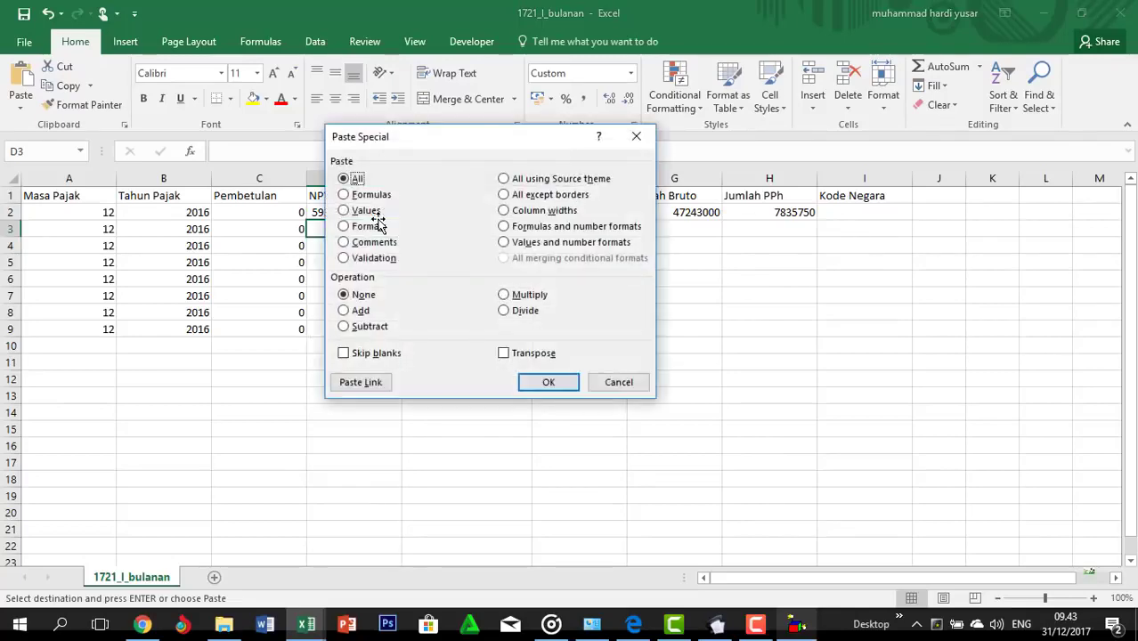
left_click(369, 212)
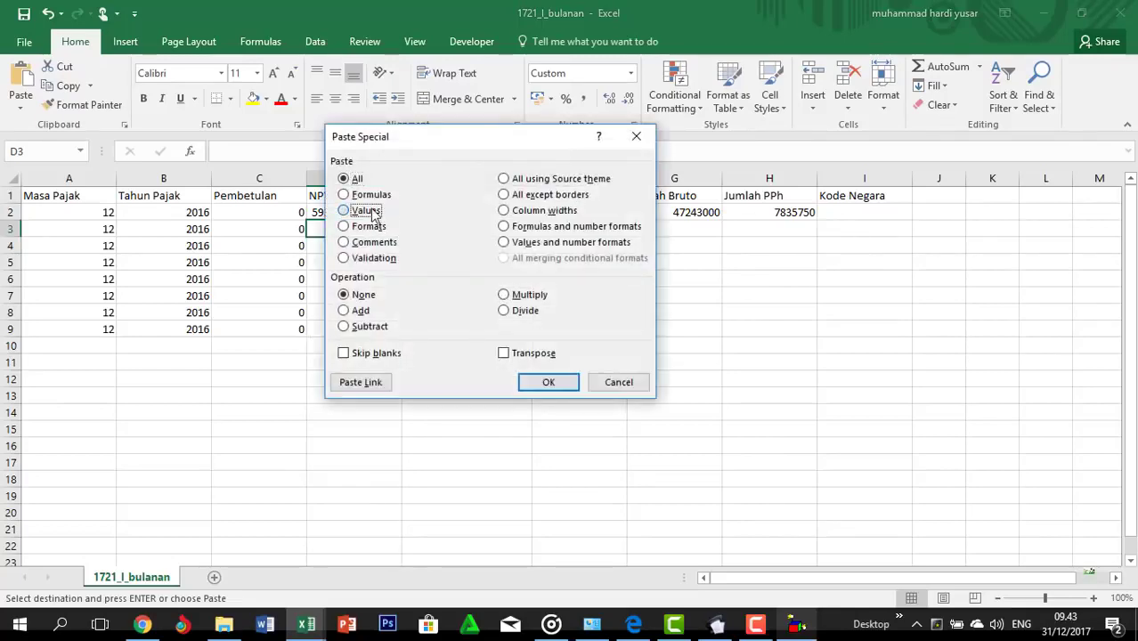
left_click(515, 355)
left_click(546, 383)
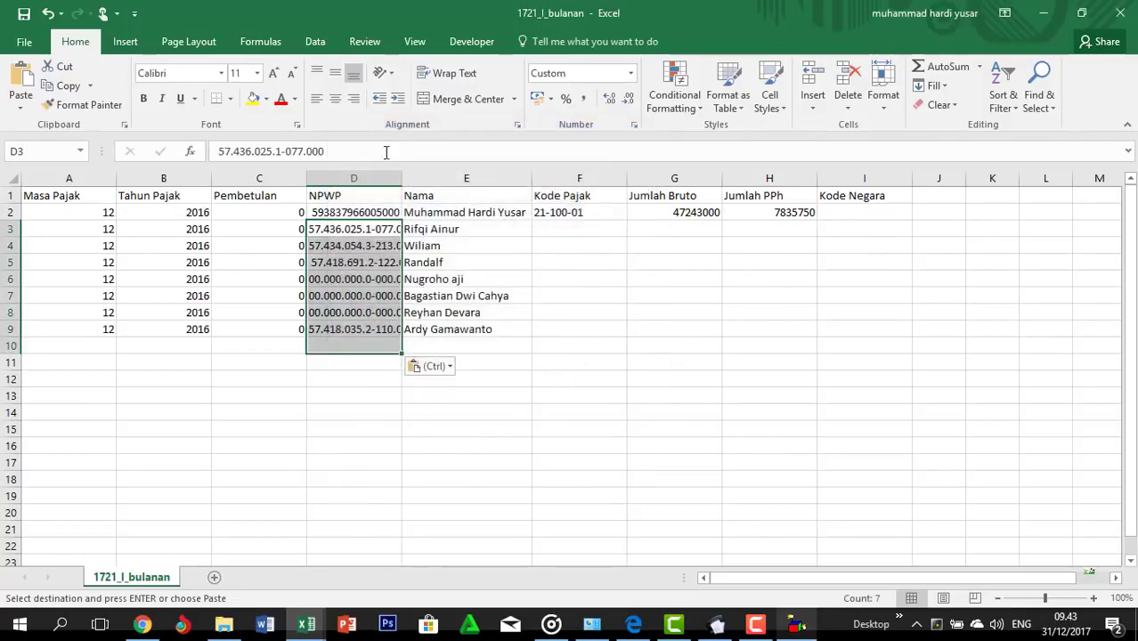
double_click(402, 178)
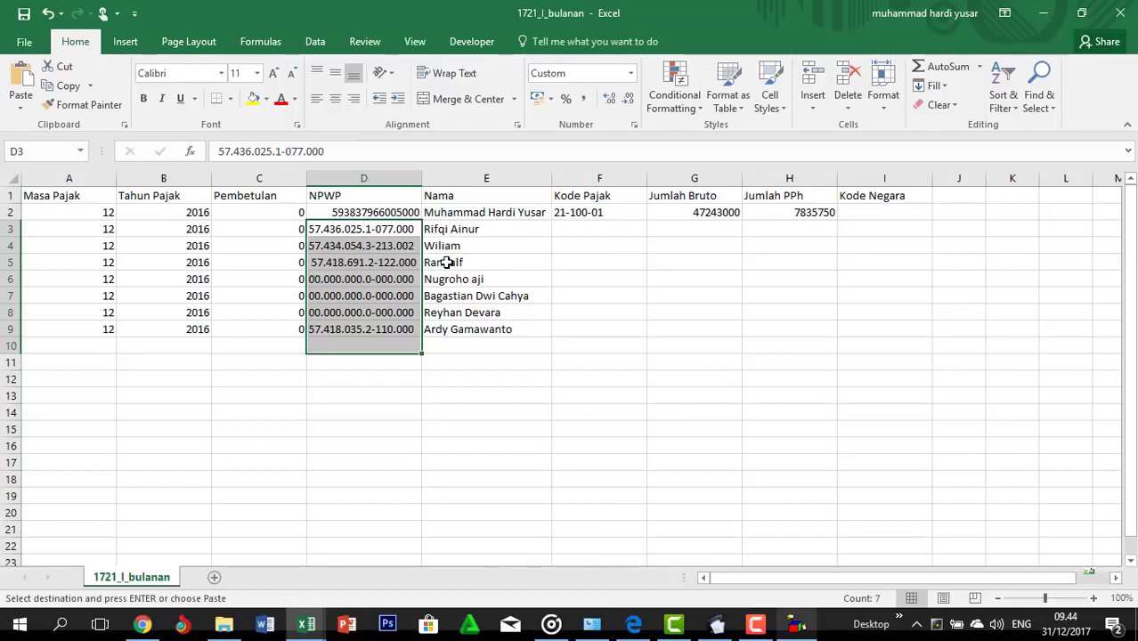
Remove the periods from the pasted NPWP numbers in D3:D9 by replacing "." with nothing
key("ctrl+h")
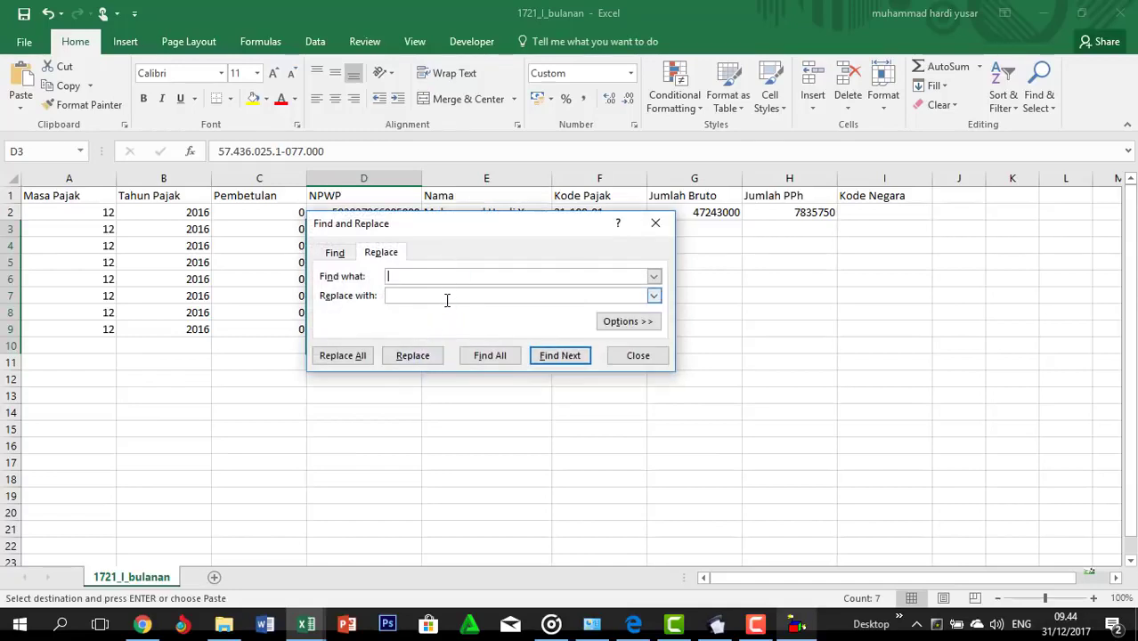
type(".")
left_click(412, 355)
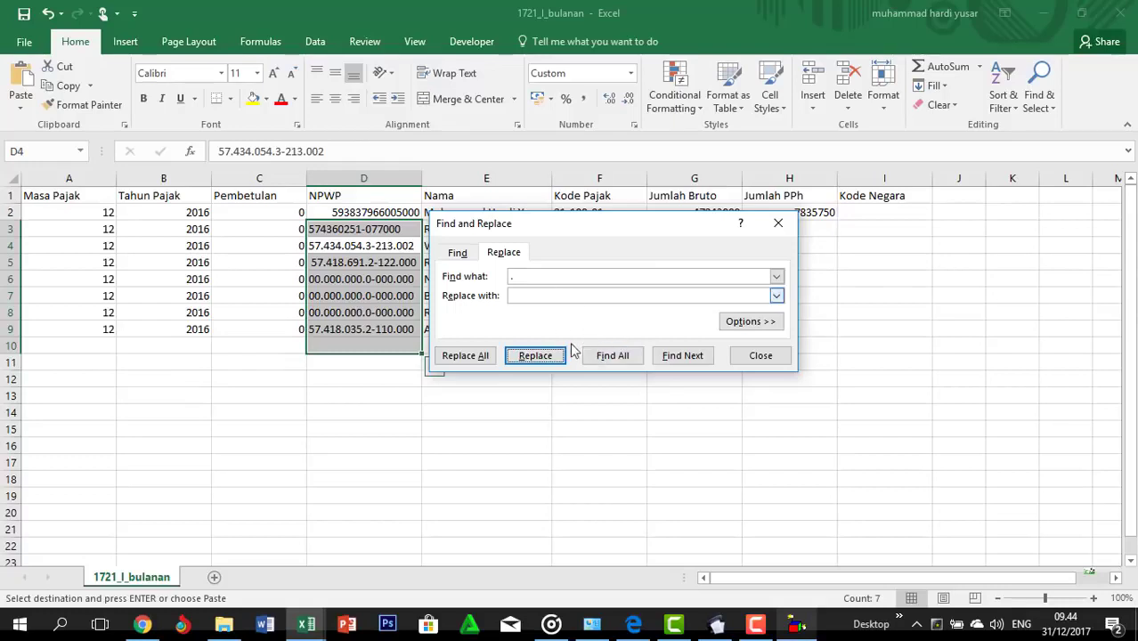
left_click(557, 357)
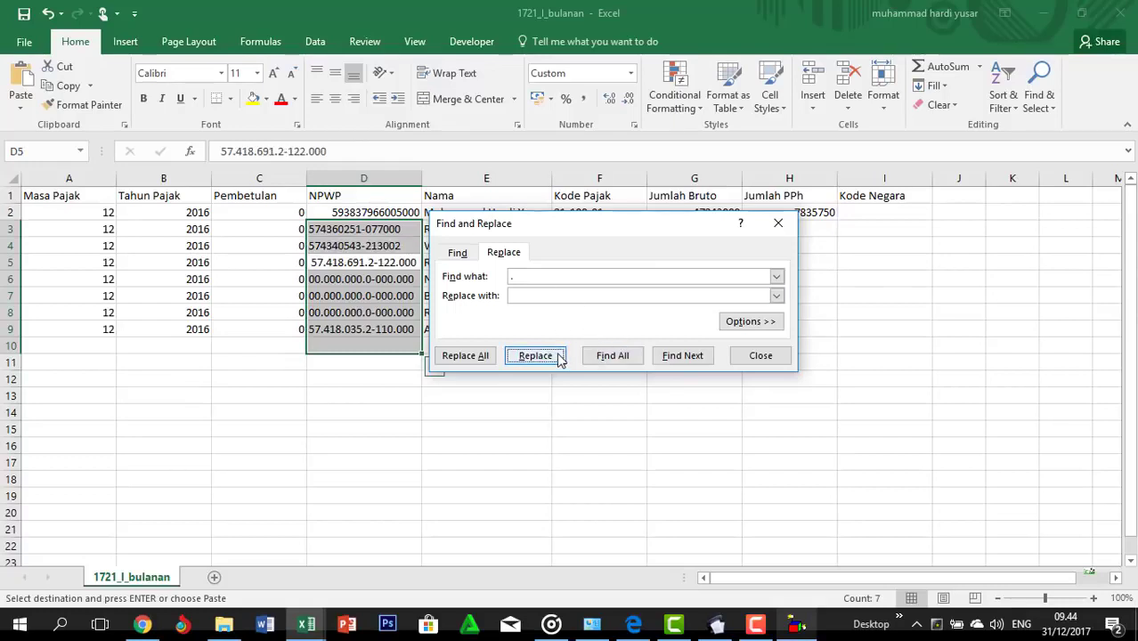
left_click(555, 358)
left_click(552, 358)
left_click(552, 358)
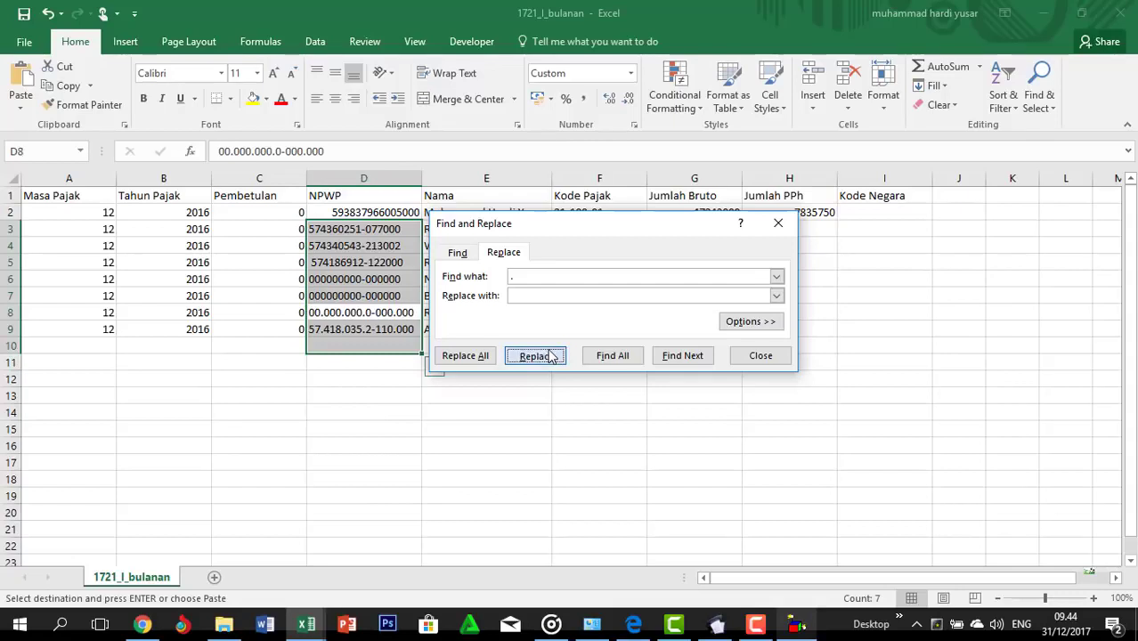
left_click(552, 357)
left_click(550, 356)
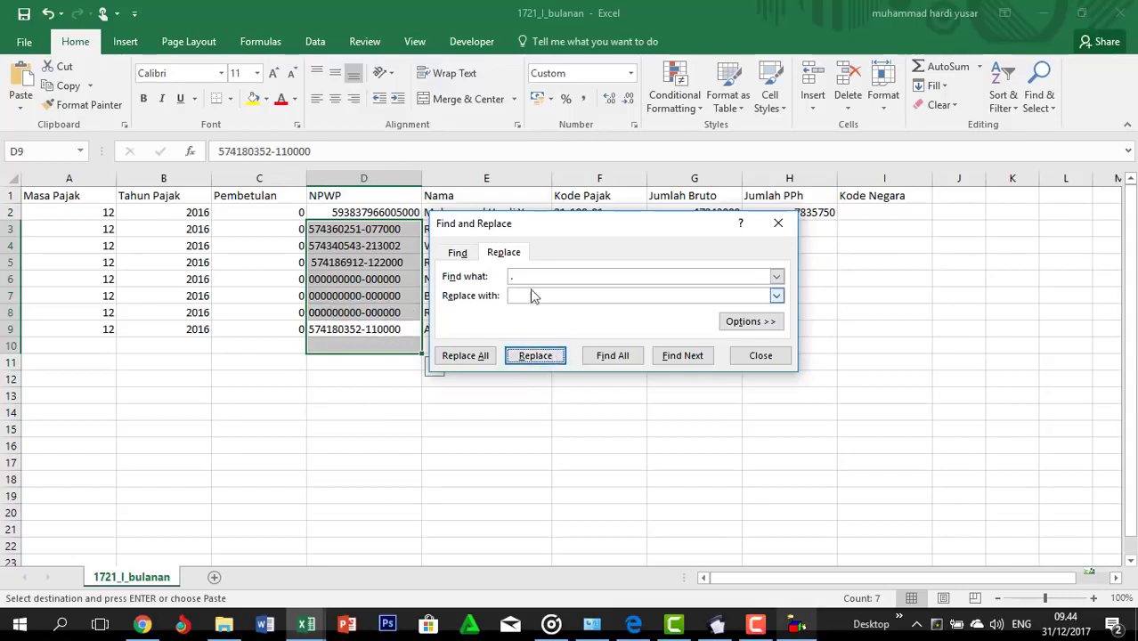
Remove the hyphens from the NPWP numbers in D3:D9 by replacing "-" with nothing, and close Find and Replace
left_click(550, 298)
left_click(564, 279)
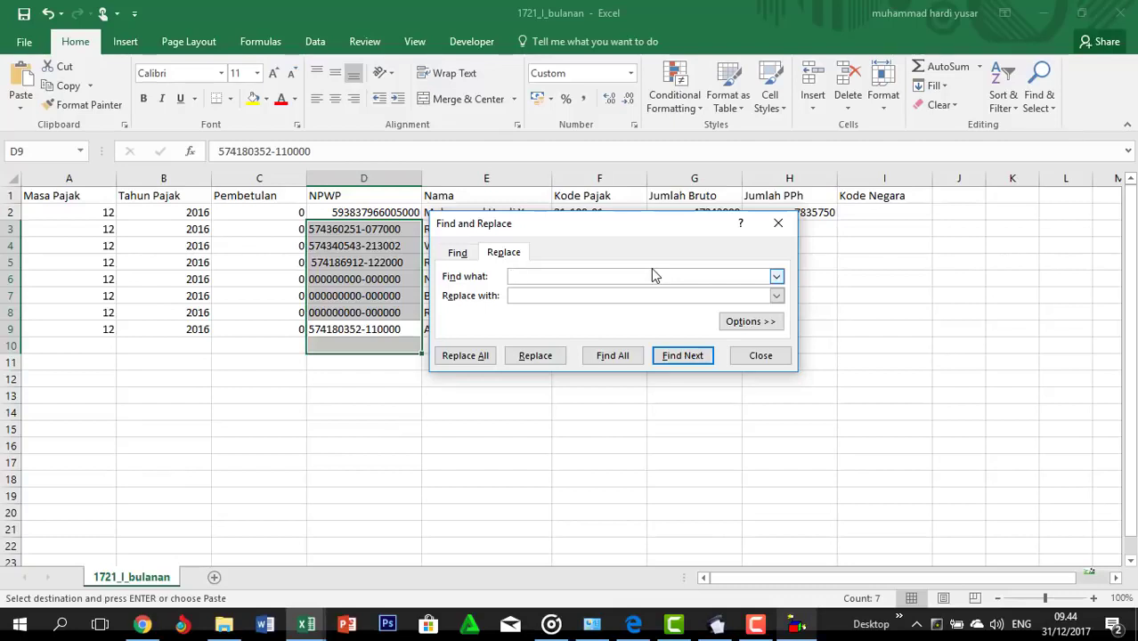
type("-")
left_click(544, 356)
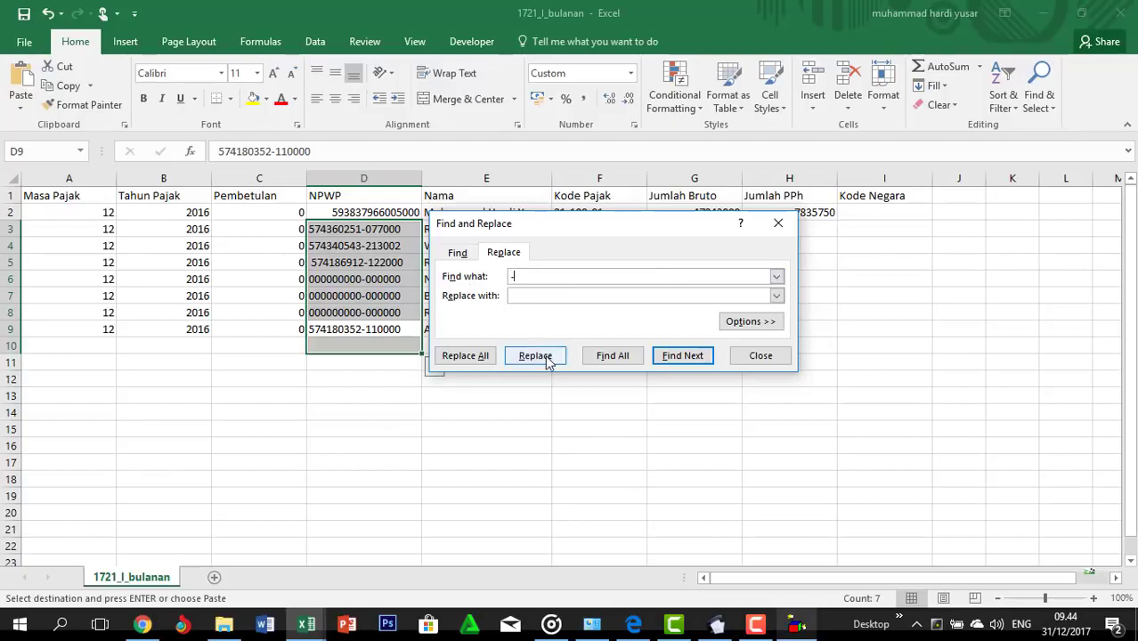
left_click(545, 357)
left_click(545, 356)
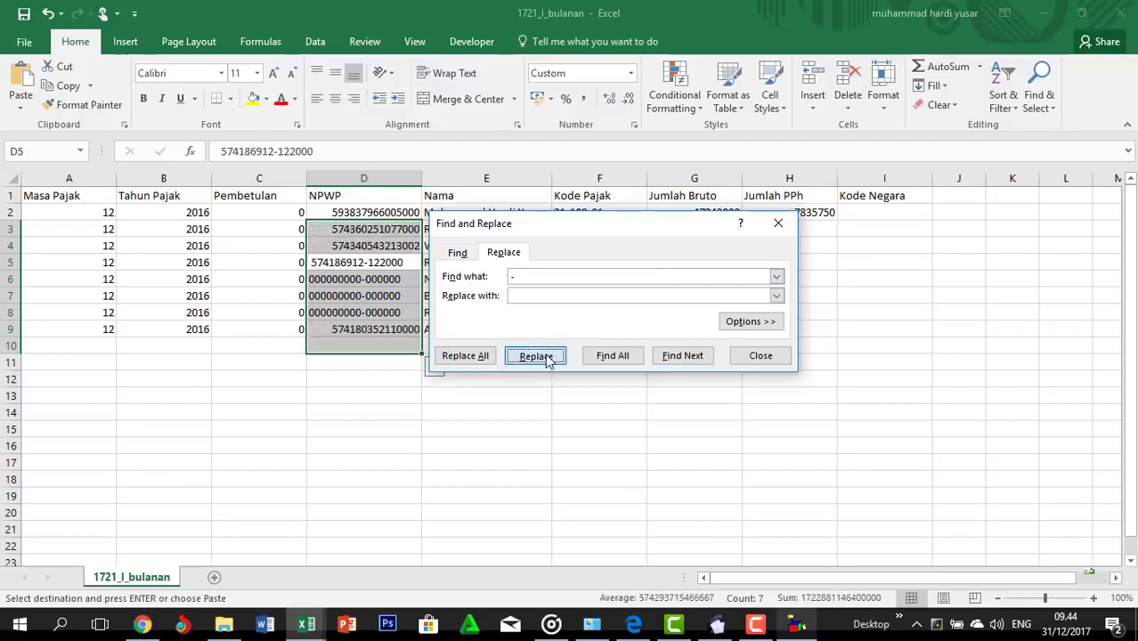
left_click(545, 356)
left_click(545, 356)
left_click(545, 356)
left_click(545, 356)
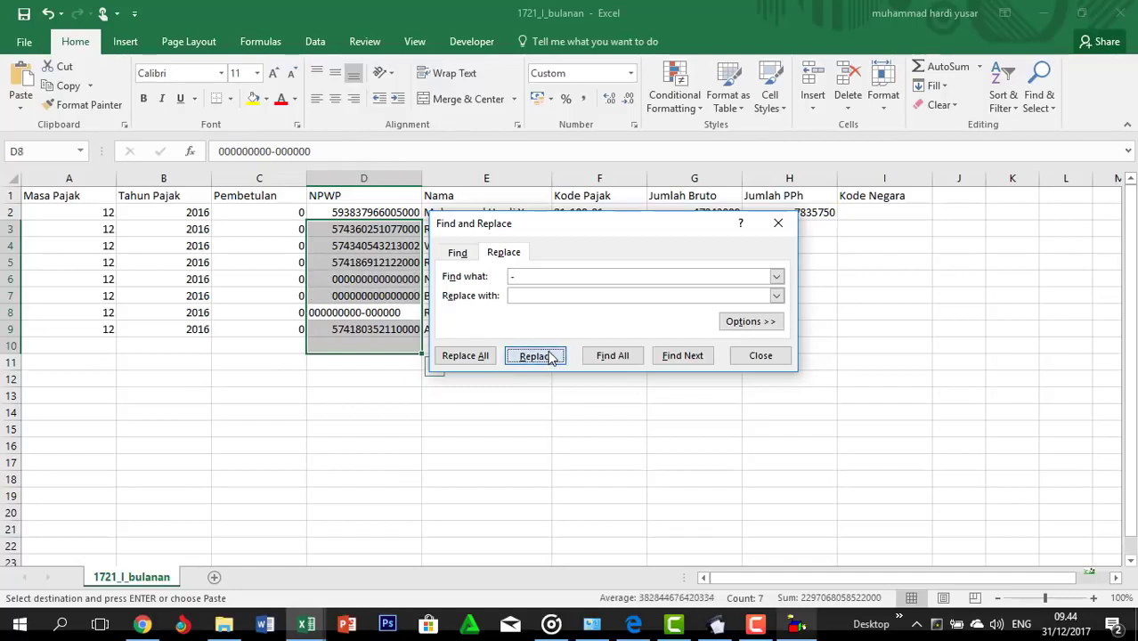
left_click(549, 398)
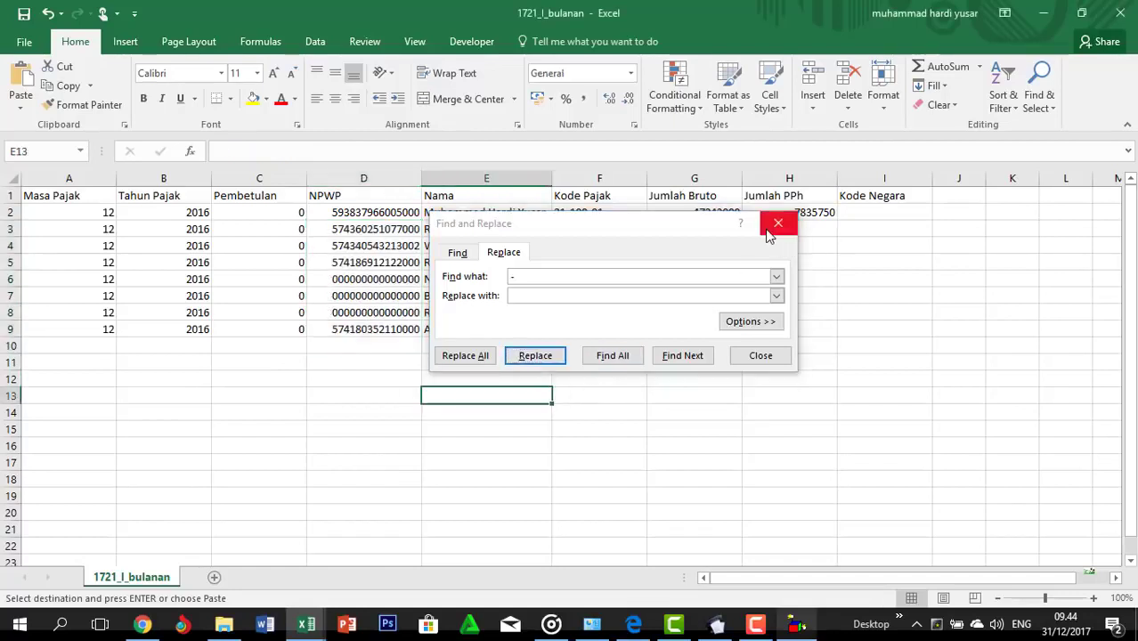
left_click(777, 223)
Try to fill the Kode Pajak code from F2 down to F9, and undo the fill
left_click(599, 280)
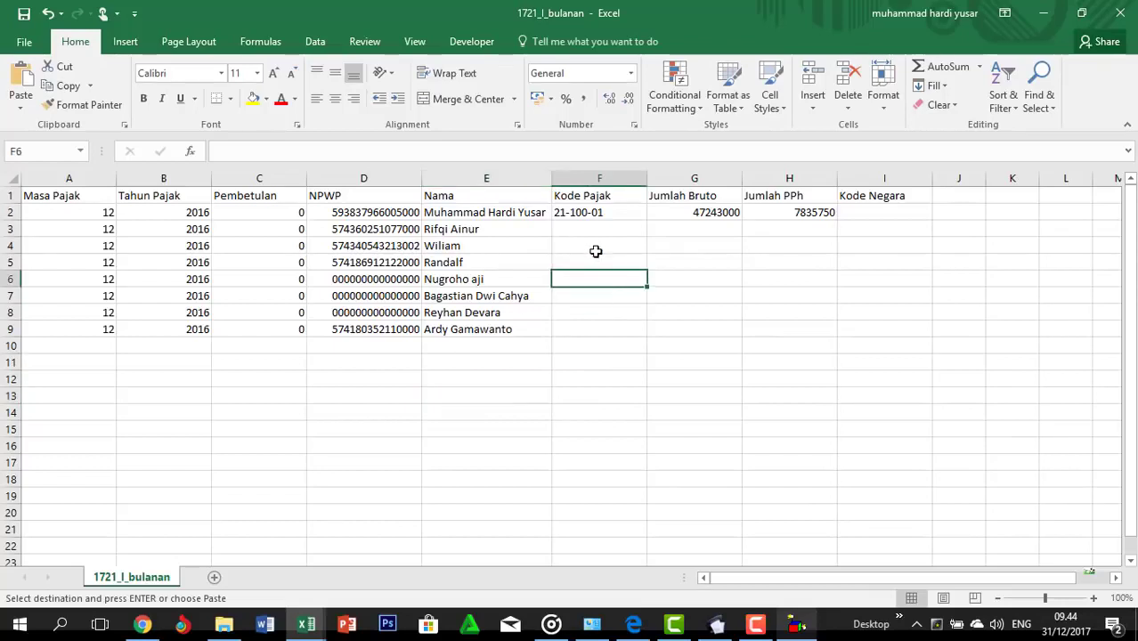
left_click(602, 214)
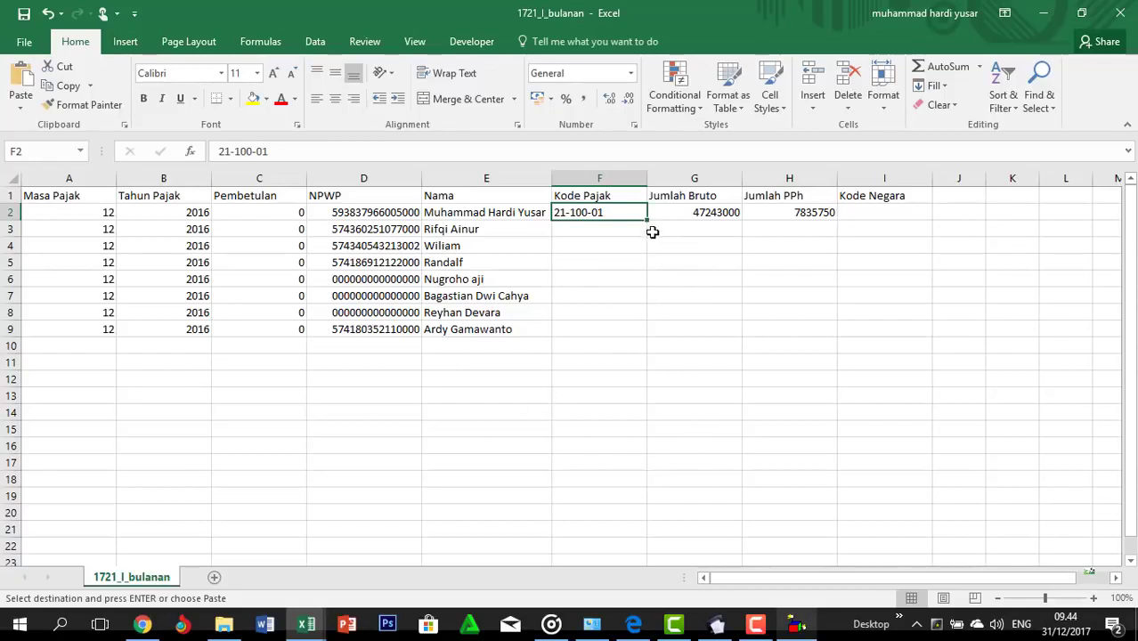
left_click_drag(646, 218, 650, 335)
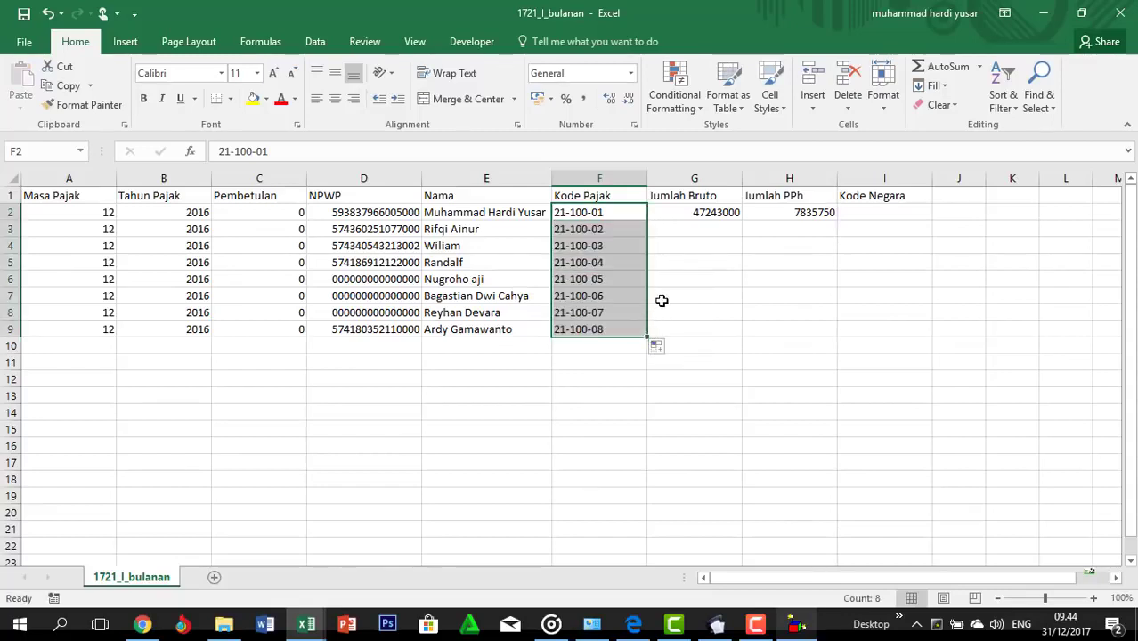
key("ctrl+z")
Copy the Kode Pajak code 21-100-01 from F2 and paste it into F3:F9
key("ctrl+c")
key("Down")
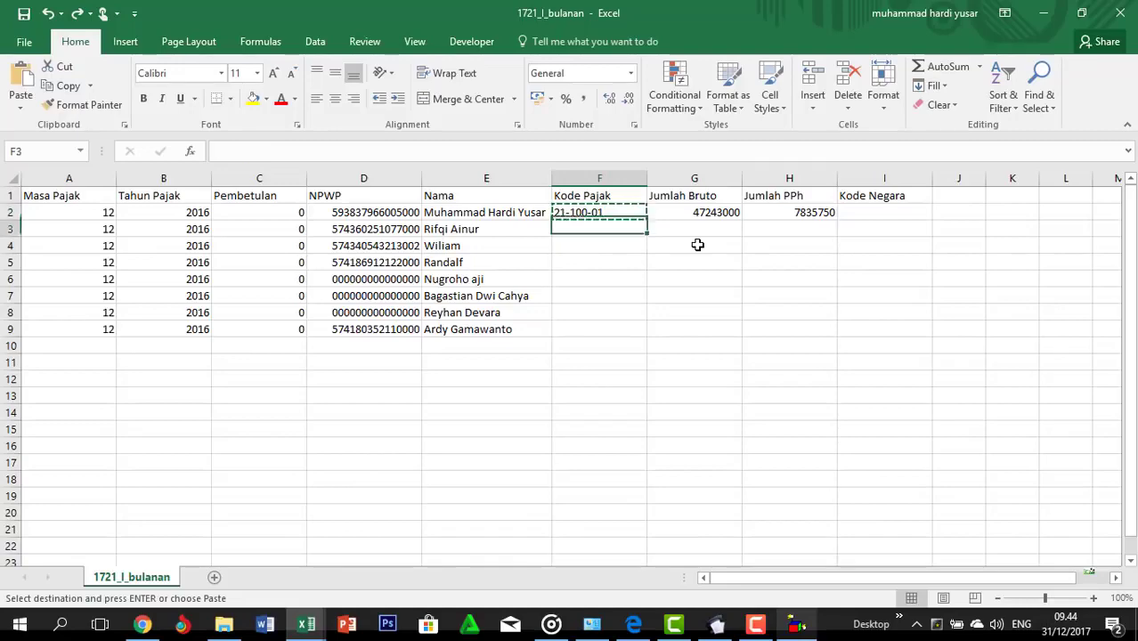
key("ctrl+shift+Down")
key("ctrl+shift+Up")
key("shift+Down")
key("shift+Down")
key("shift+Down")
key("shift+Down")
key("shift+Down")
key("shift+Down")
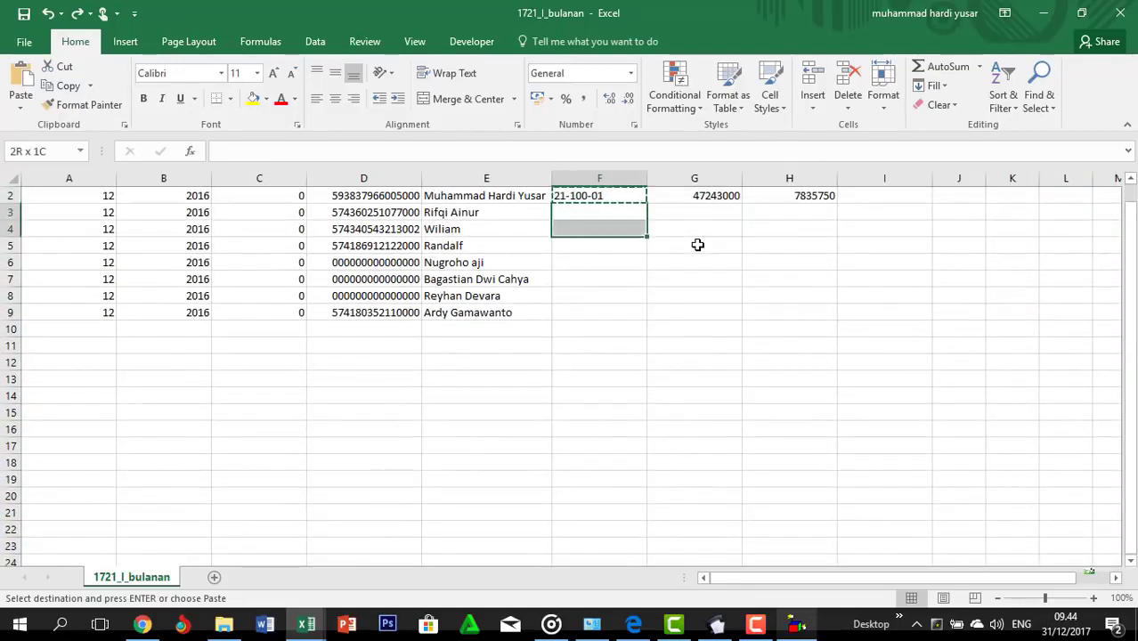
key("shift+Down")
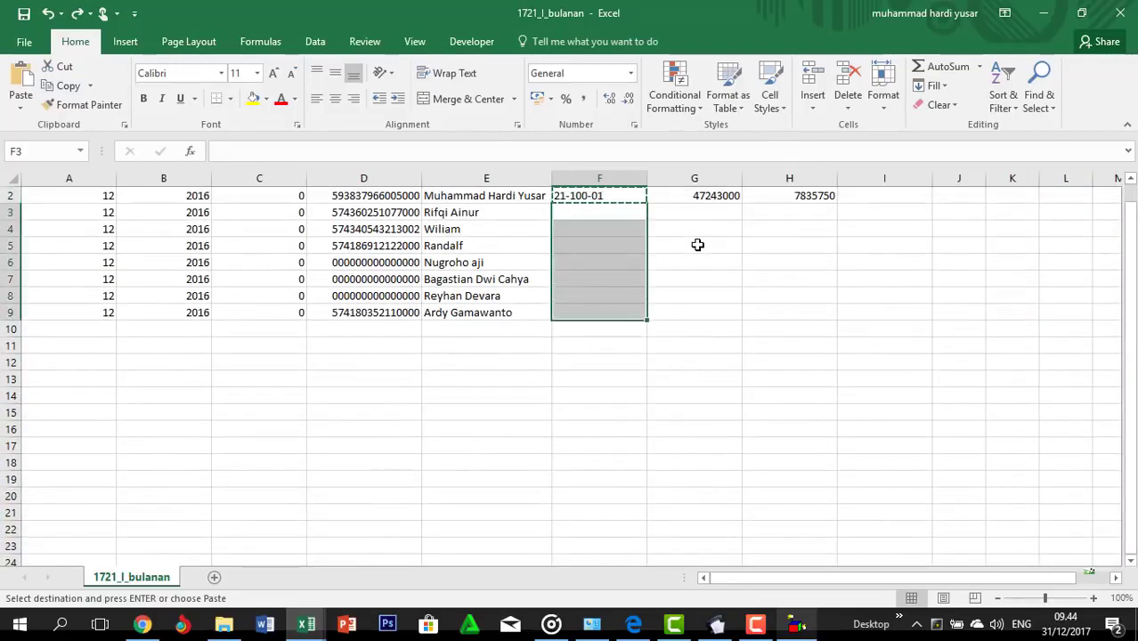
key("ctrl+v")
left_click(698, 245)
scroll(686, 226, "up", 1)
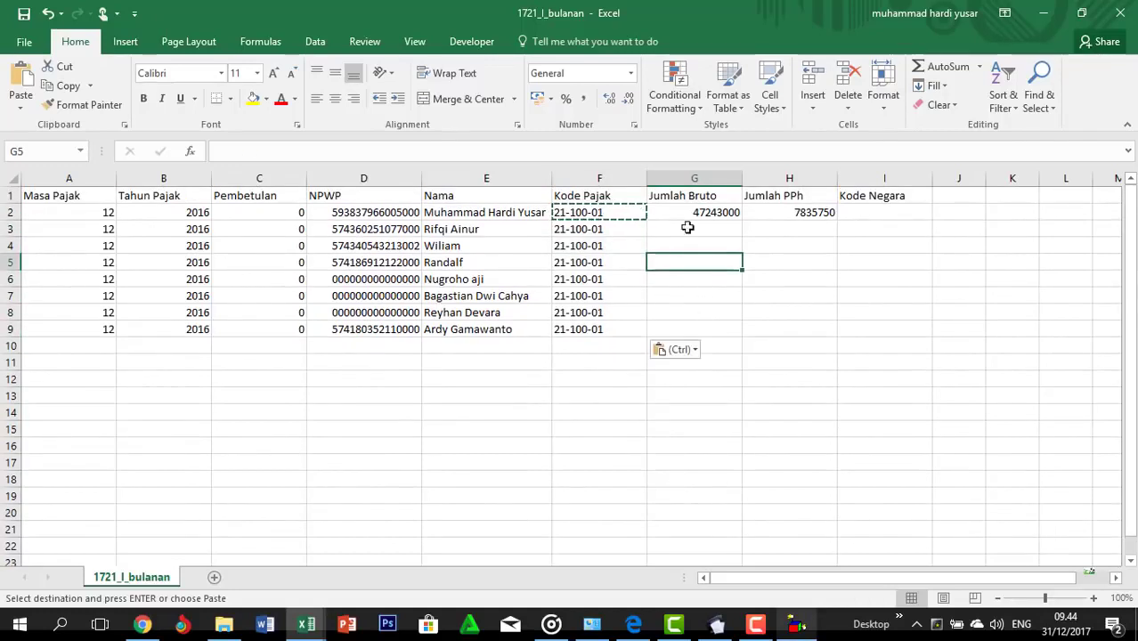
key("Up")
key("Up")
key("Up")
key("Escape")
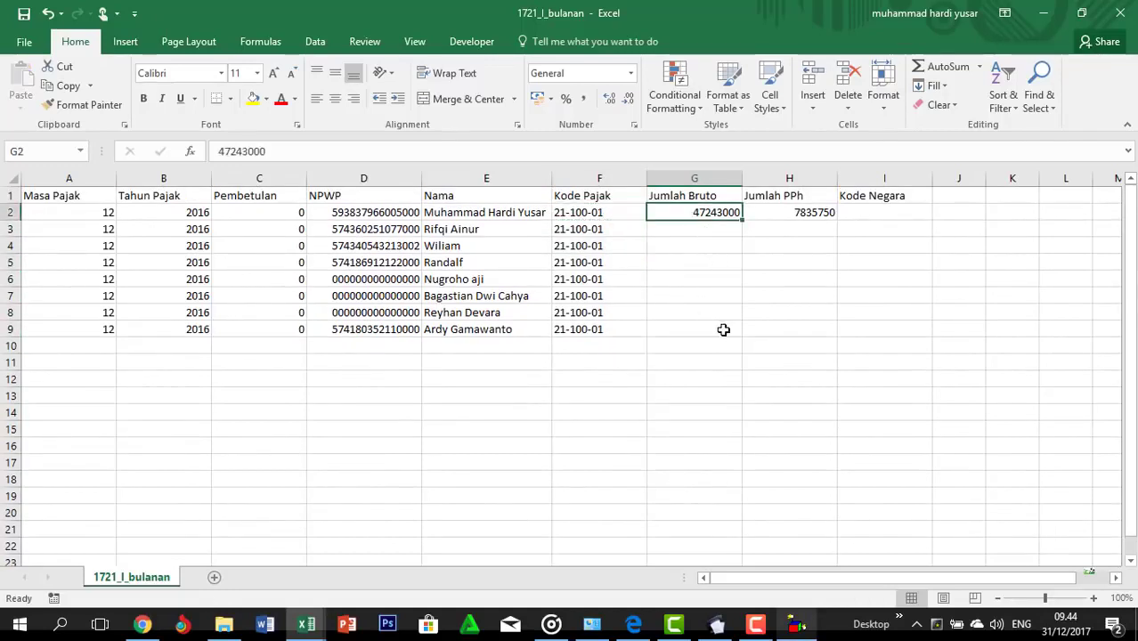
Copy the Jumlah 2 values in C22:H22 from the PPh masa Desember sheet of the TUGAS VIDIO PPH21 MDD workbook
left_click(306, 623)
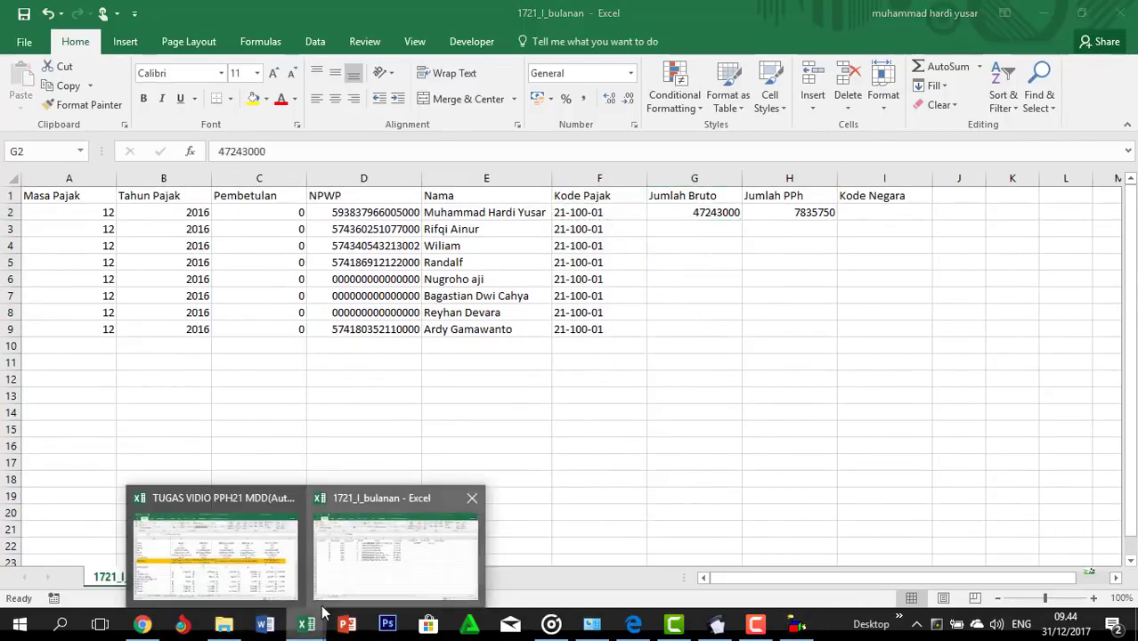
left_click(290, 577)
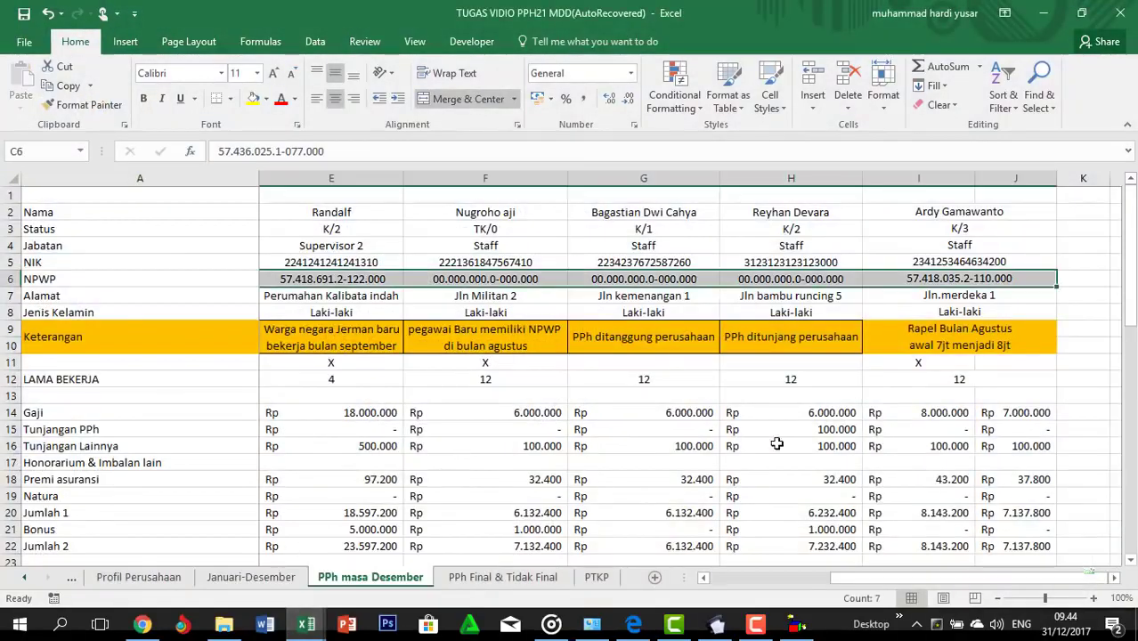
scroll(776, 443, "down", 7)
left_click_drag(935, 579, 797, 580)
scroll(1132, 321, "up", 7)
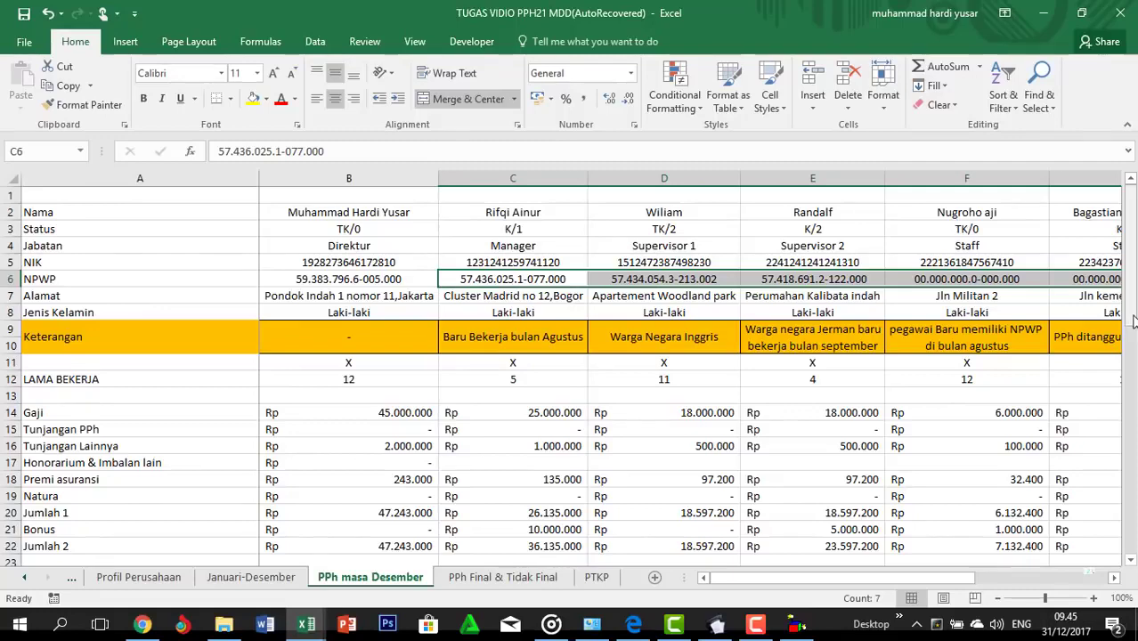
scroll(1132, 321, "down", 4)
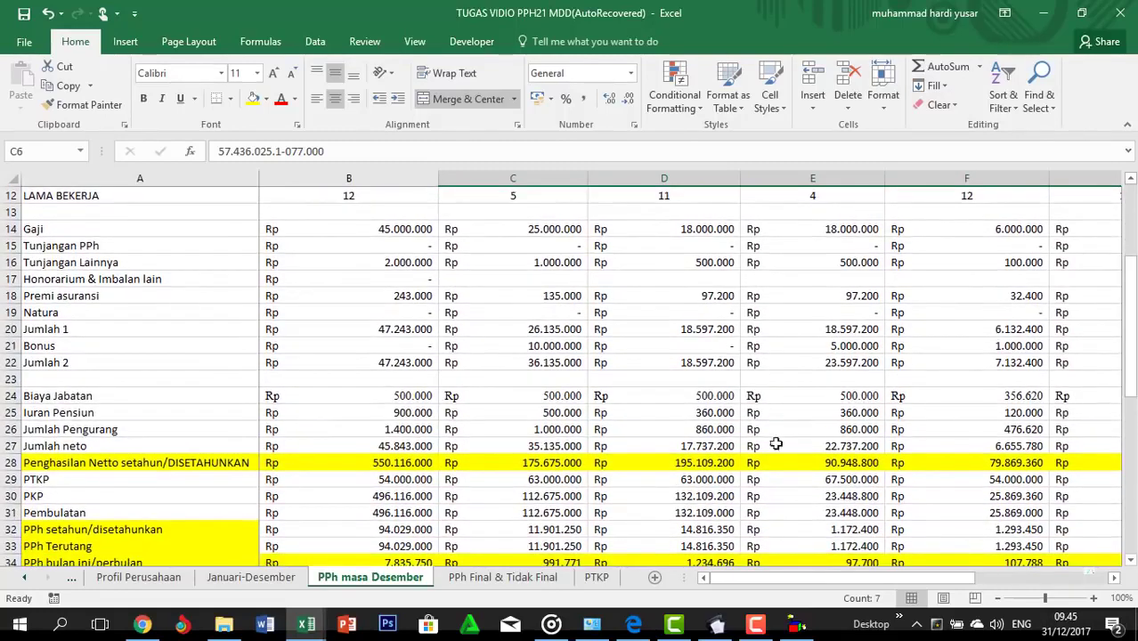
left_click(398, 363)
key("Right")
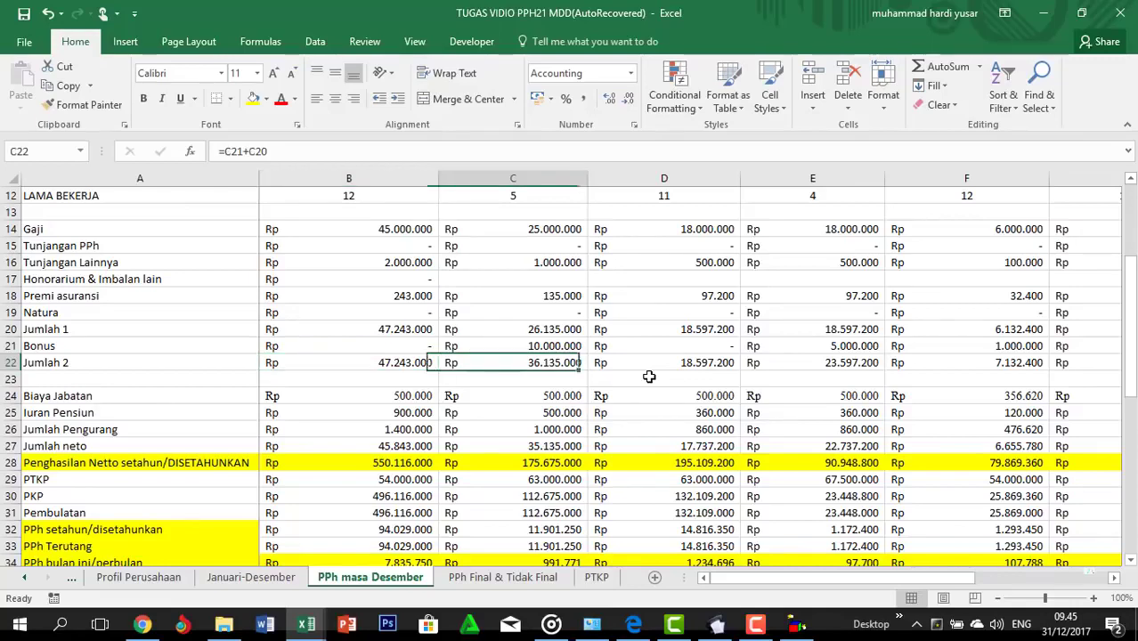
key("shift+Right")
key("shift+Right")
key("shift+Right")
key("shift+Right")
key("shift+Right")
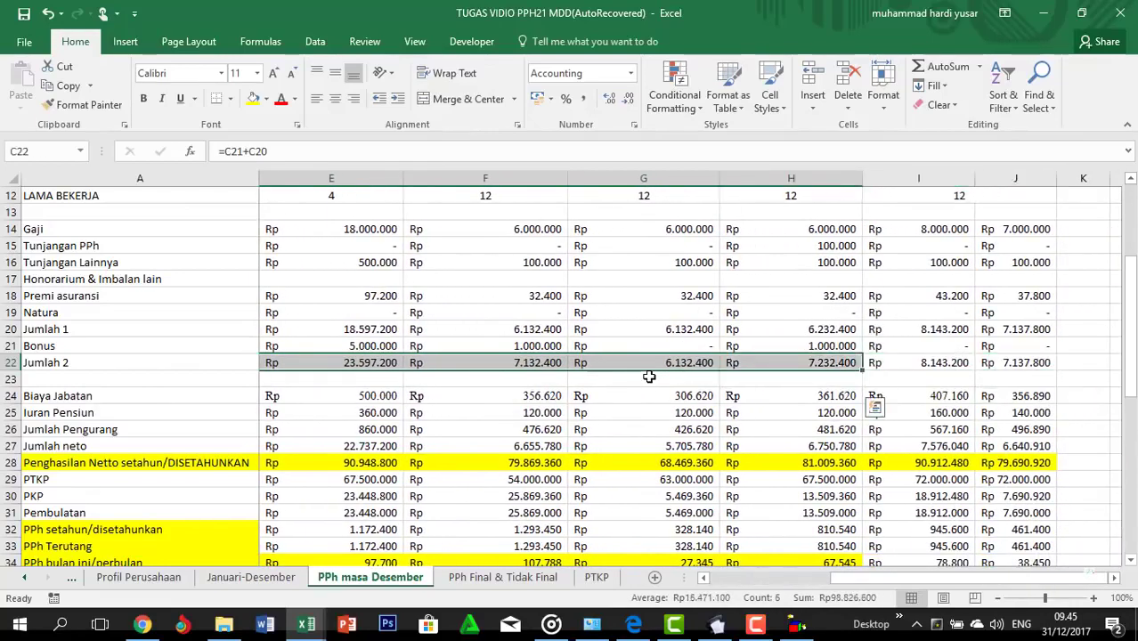
key("ctrl+c")
Paste the copied Jumlah 2 amounts as transposed values into the Jumlah Bruto column of 1721_I_bulanan, starting at G3
key("alt+Tab")
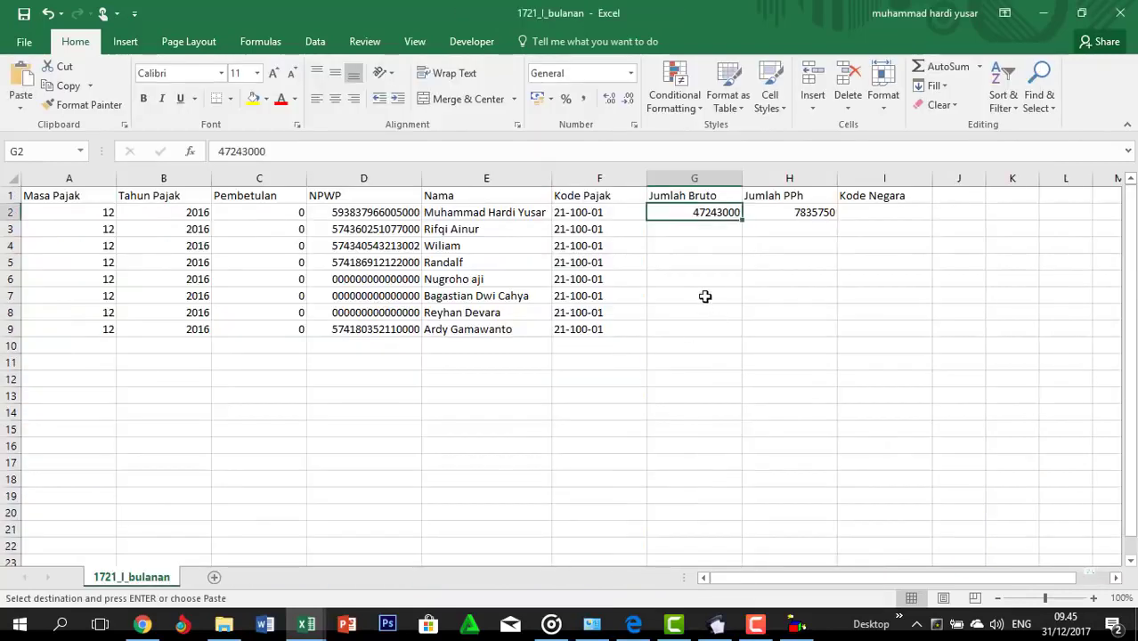
left_click(688, 228)
key("ctrl+alt+v")
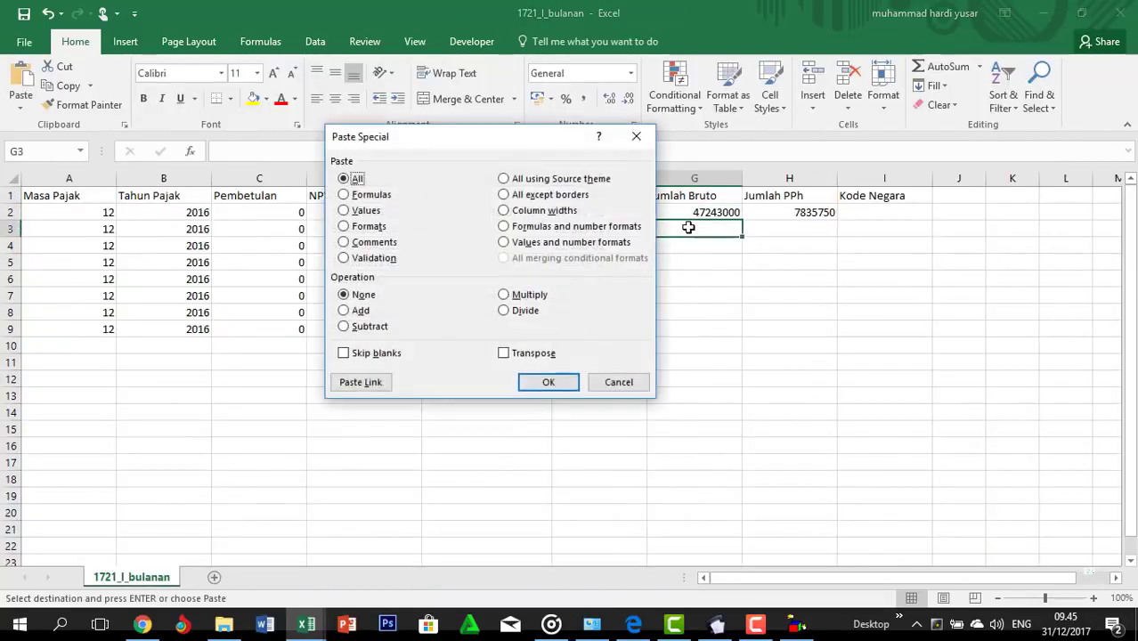
key("v")
left_click(503, 353)
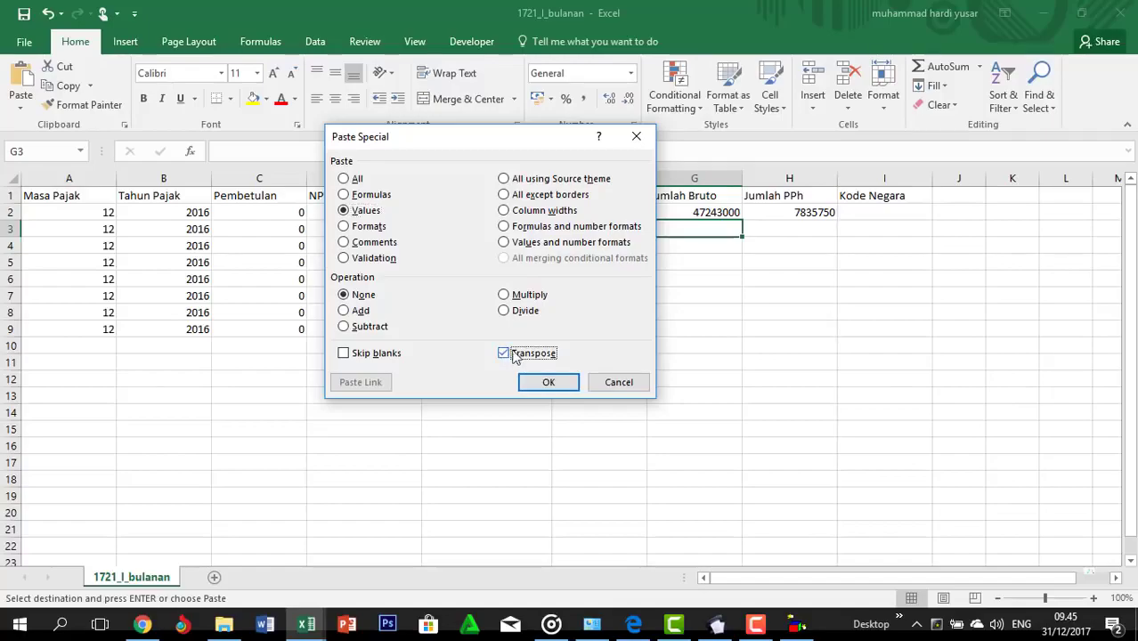
left_click(563, 385)
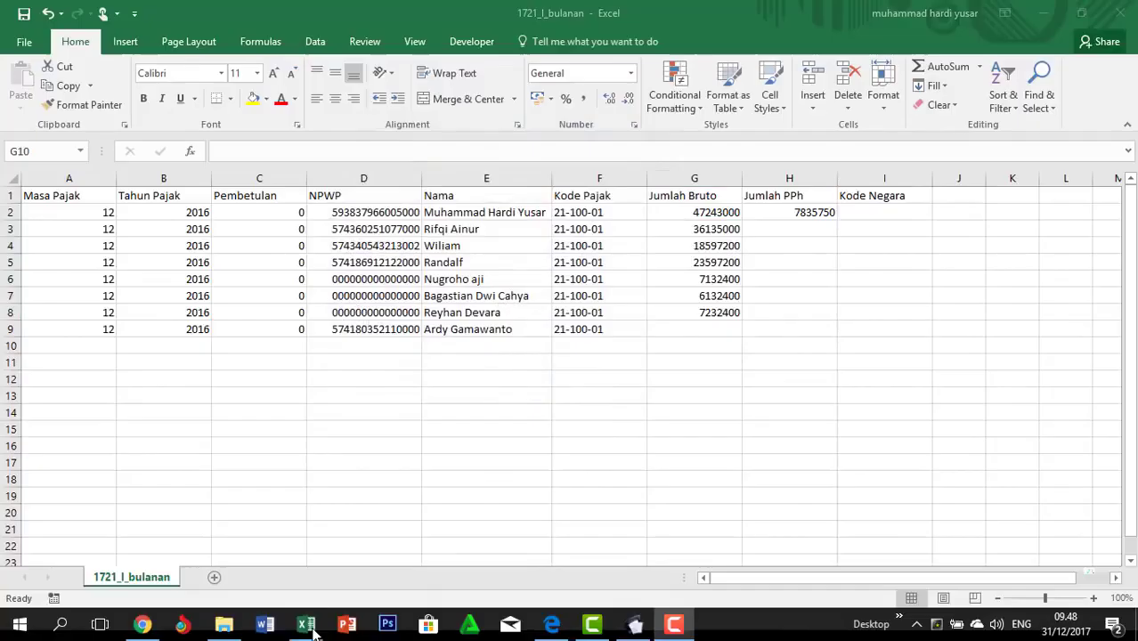
Copy the Jumlah 2 amount in I22 of PPh masa Desember and paste it as a value into G9 of 1721_I_bulanan
mouse_move(308, 624)
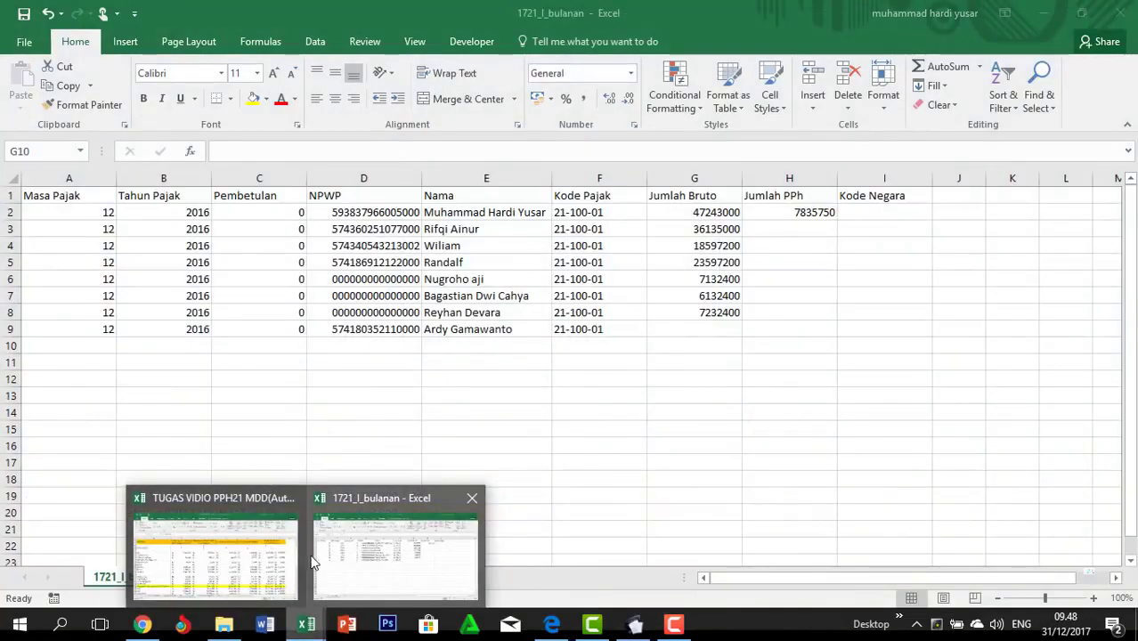
left_click(302, 559)
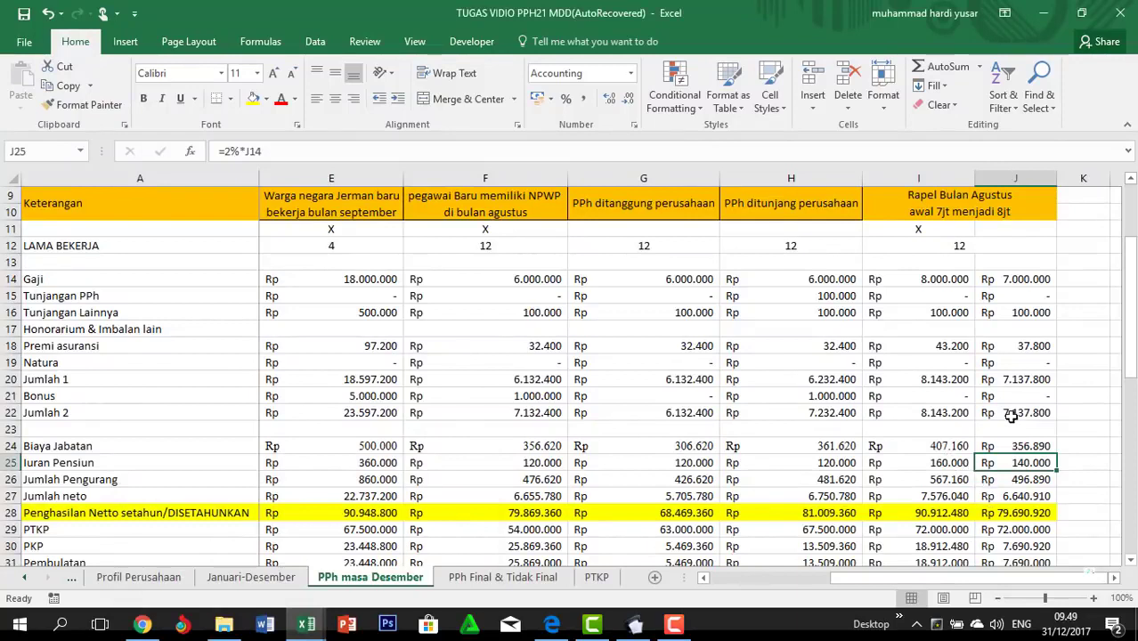
left_click(958, 416)
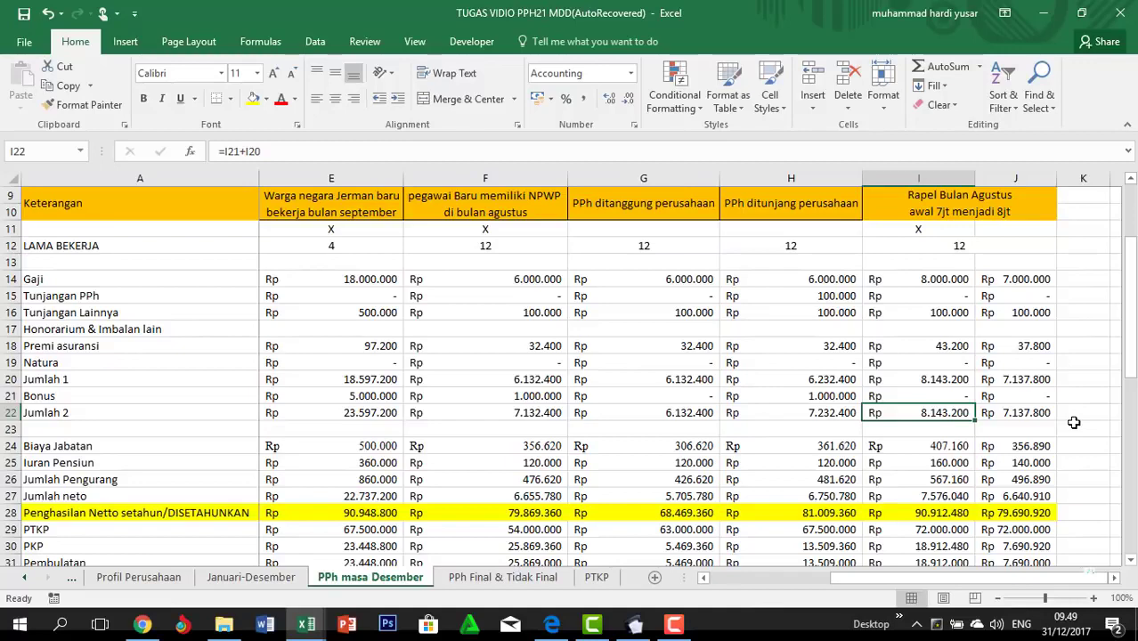
key("ctrl+c")
key("alt+Tab")
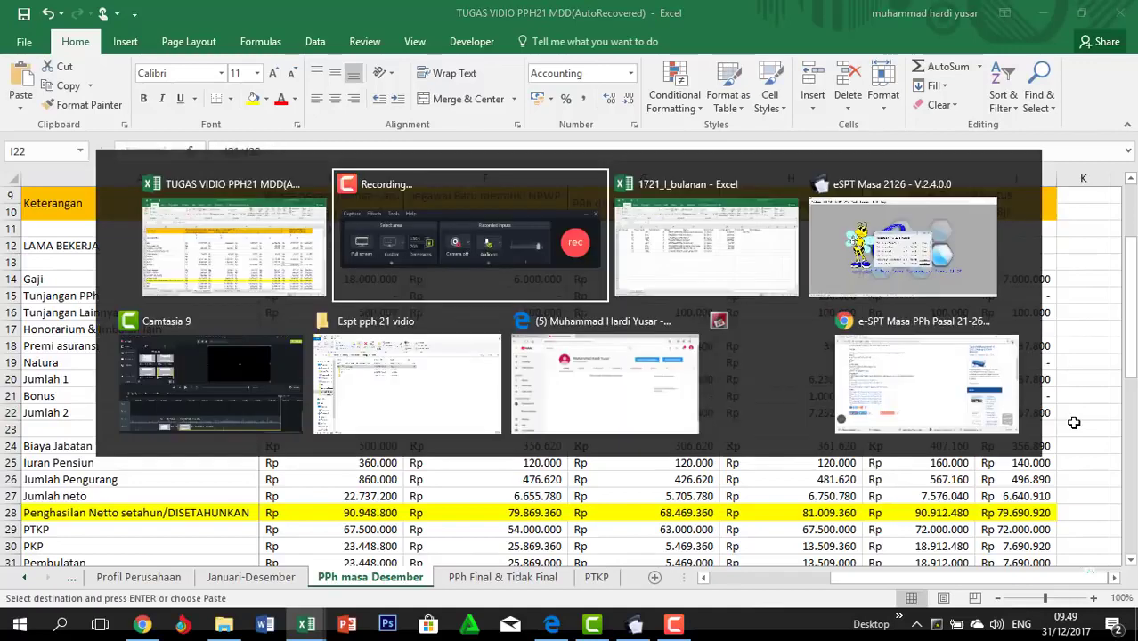
key("alt+Tab")
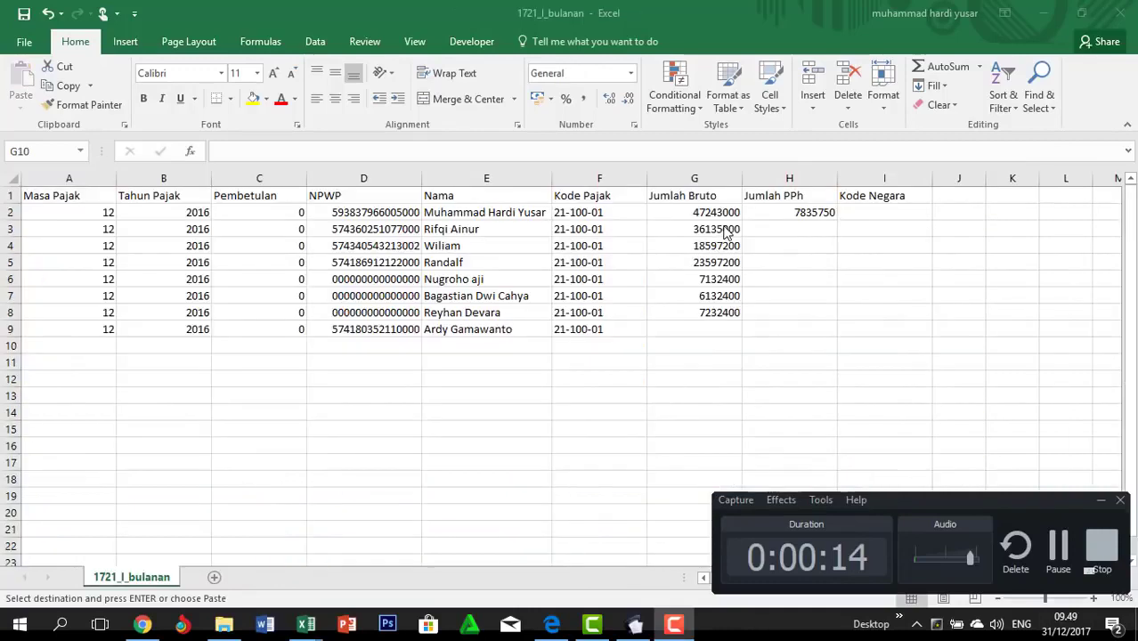
left_click(730, 329)
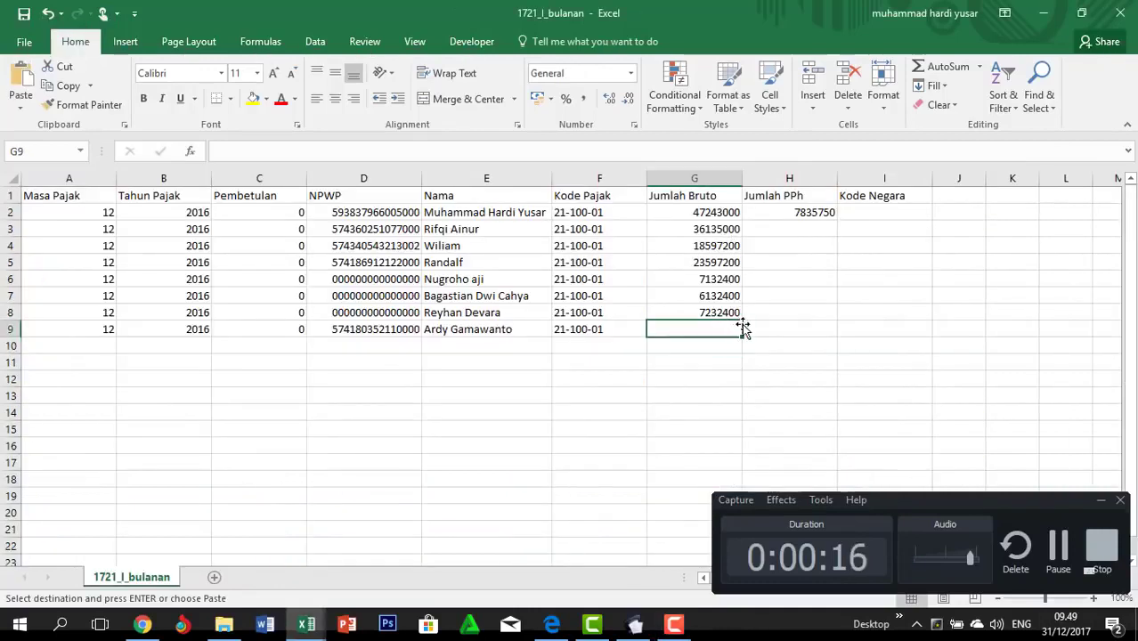
key("ctrl+alt+v")
key("Down")
key("Down")
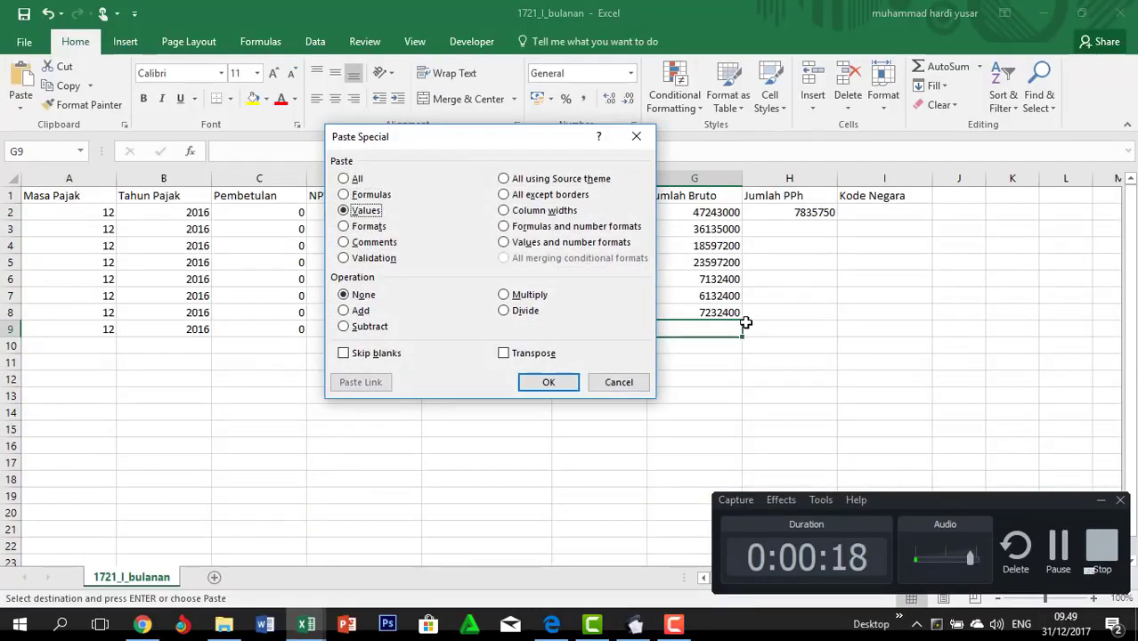
key("Return")
Copy the PPh bulan ini/perbulan amounts in C34:H34 of PPh masa Desember and select H3 in 1721_I_bulanan
key("alt+Tab")
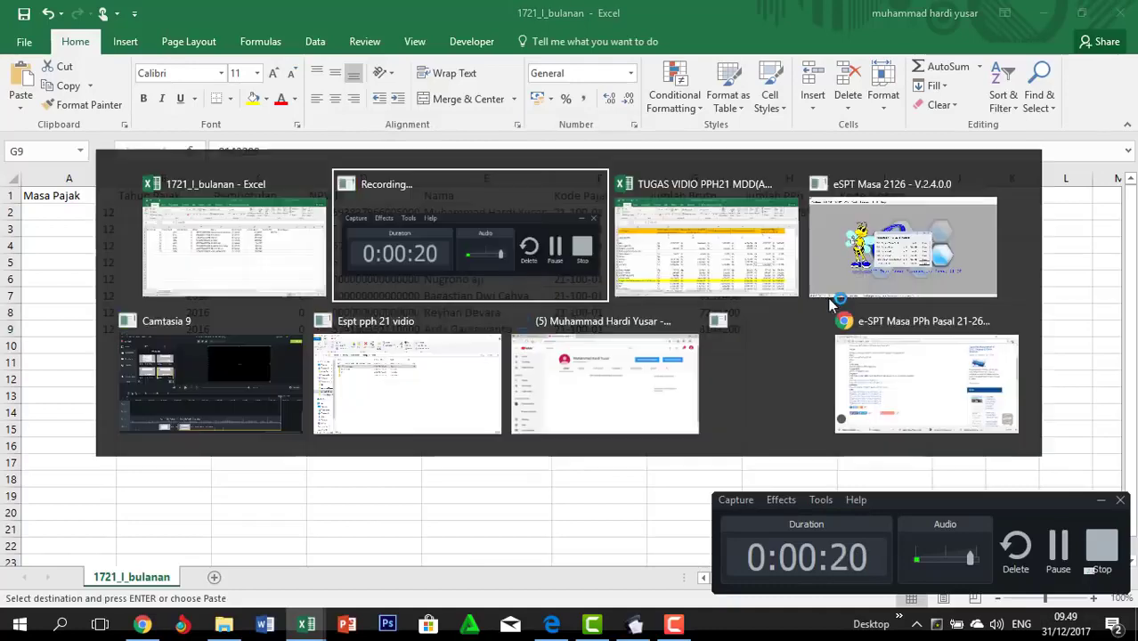
left_click(719, 258)
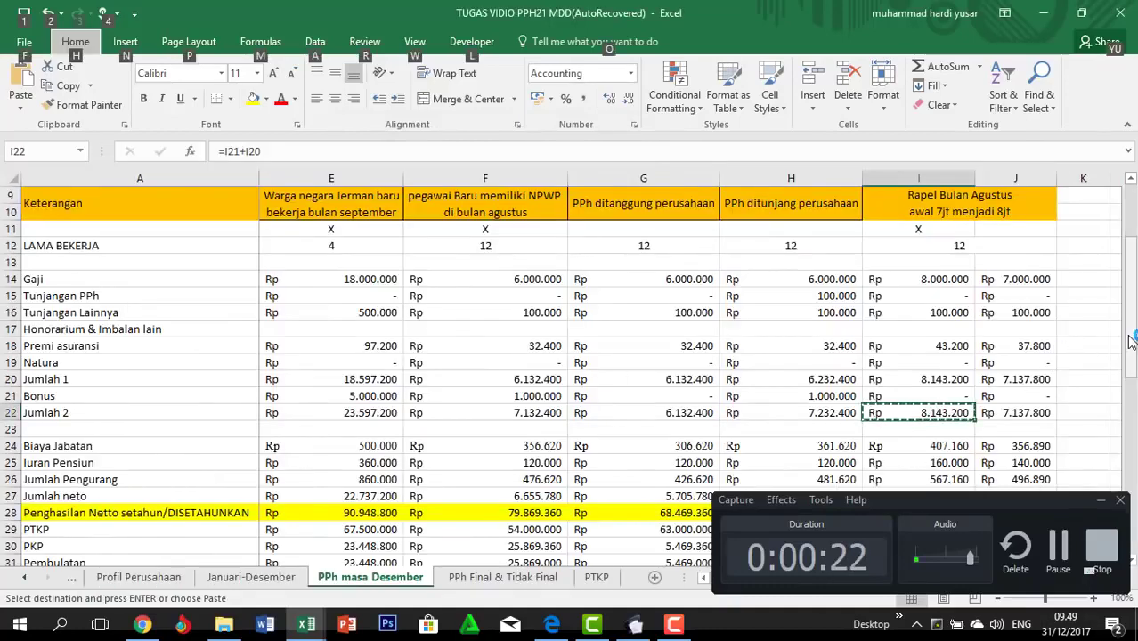
left_click_drag(1130, 338, 1134, 411)
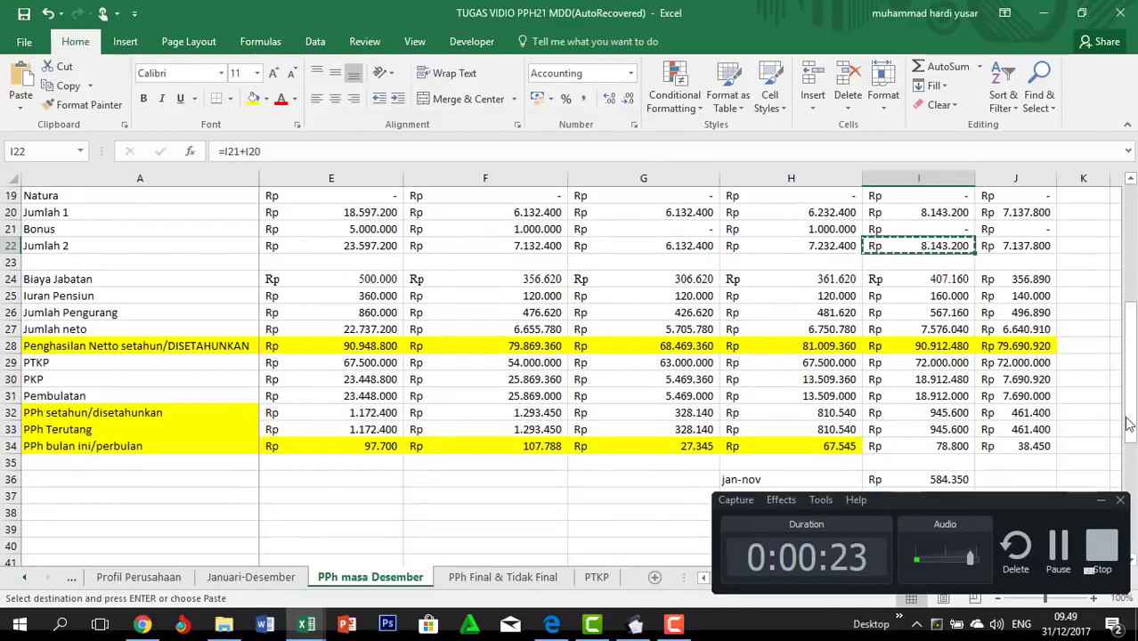
left_click(1098, 504)
left_click_drag(931, 578, 783, 580)
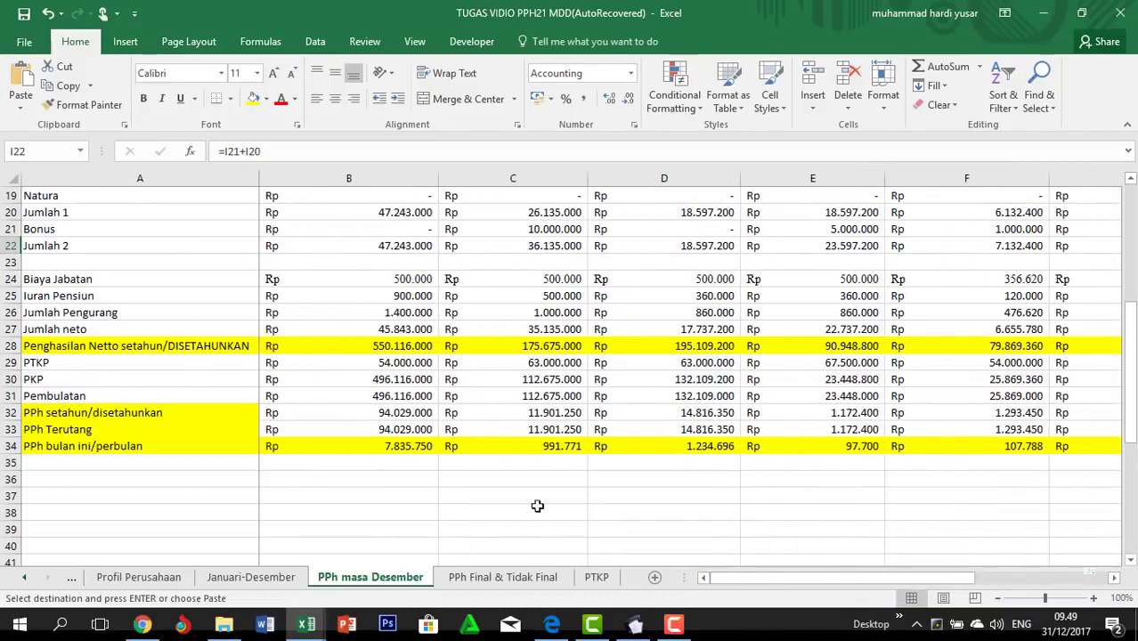
left_click(481, 448)
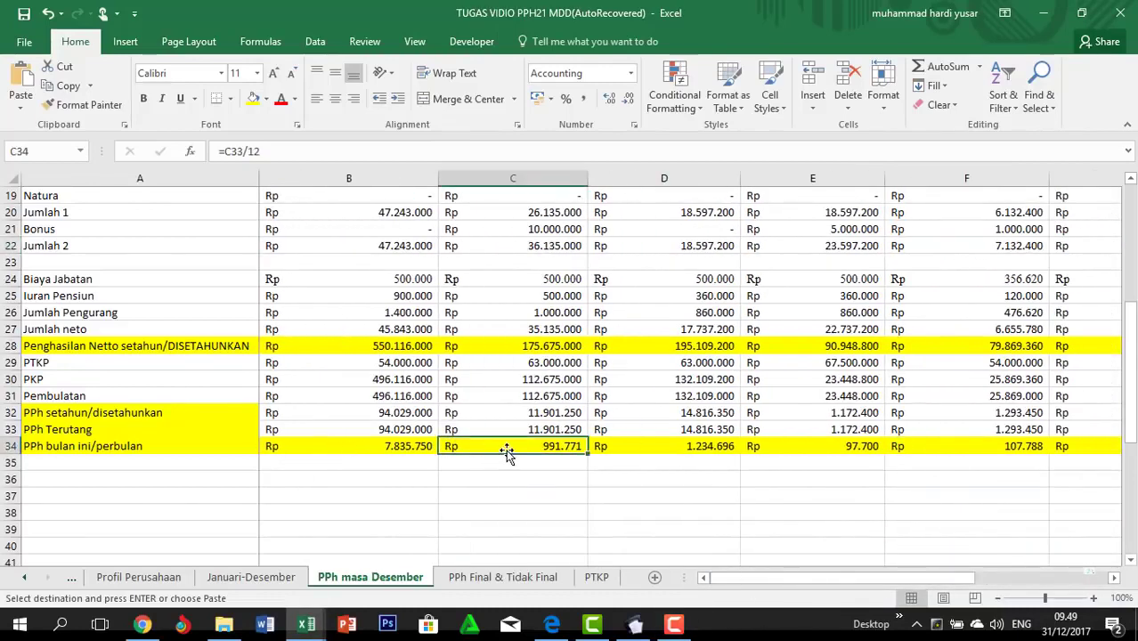
key("shift+Right")
key("shift+Right")
key("shift+Right")
key("shift+Right")
key("shift+Right")
key("shift+Right")
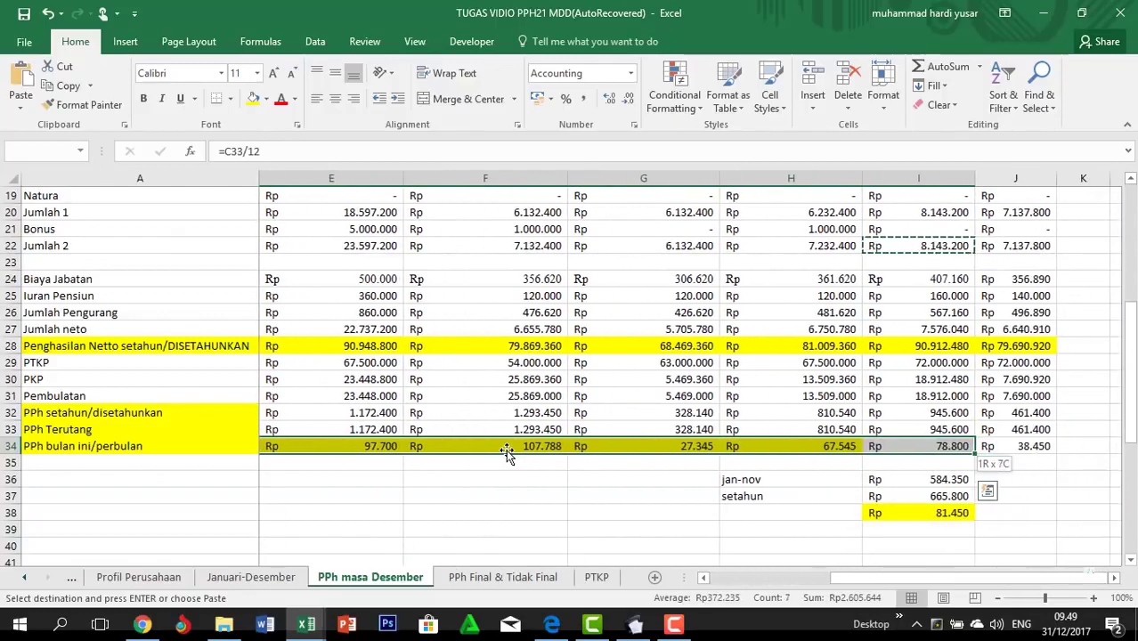
key("shift+Left")
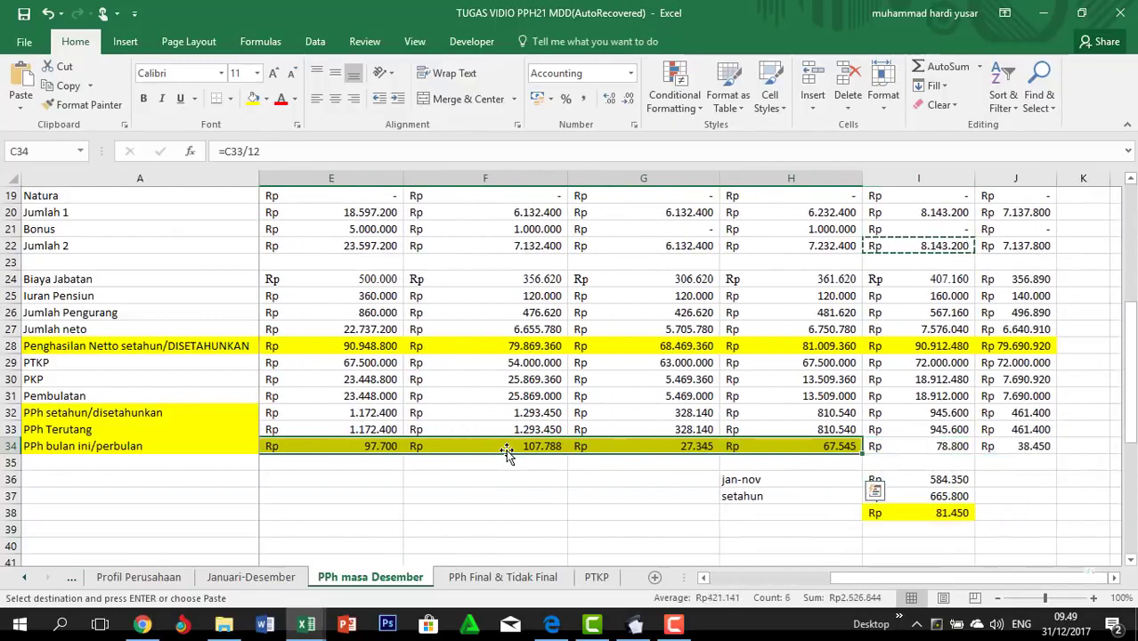
key("ctrl+c")
key("alt+Tab")
key("alt+Tab")
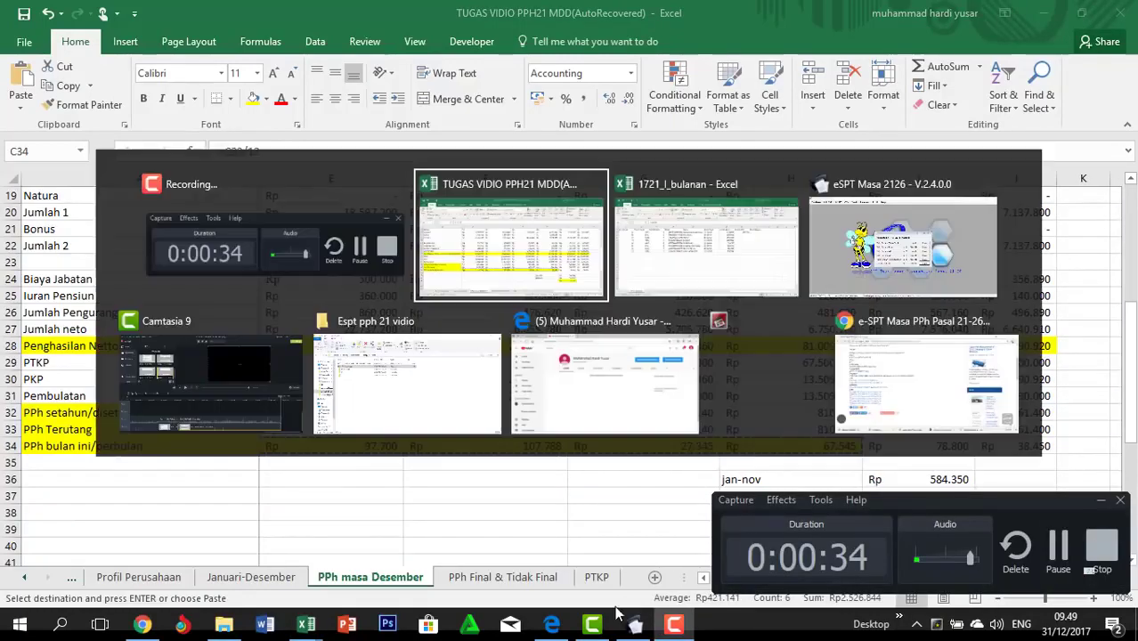
left_click(647, 241)
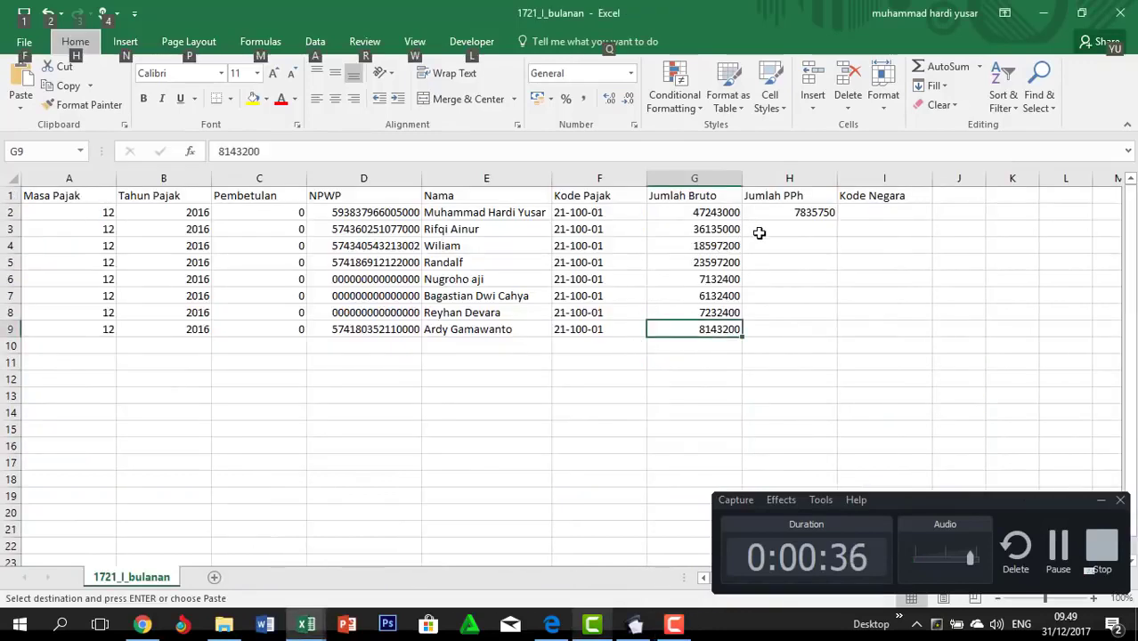
left_click(758, 232)
Try to paste the copied PPh amounts at H3 as values without transposing, and undo the paste
key("ctrl+alt+v")
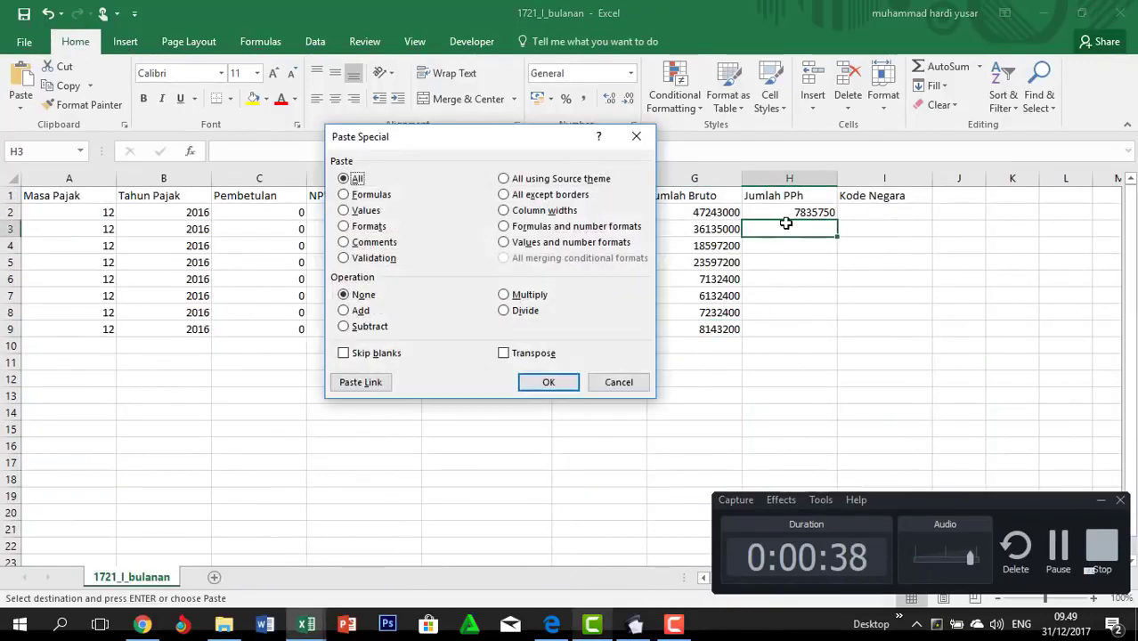
key("v")
key("Return")
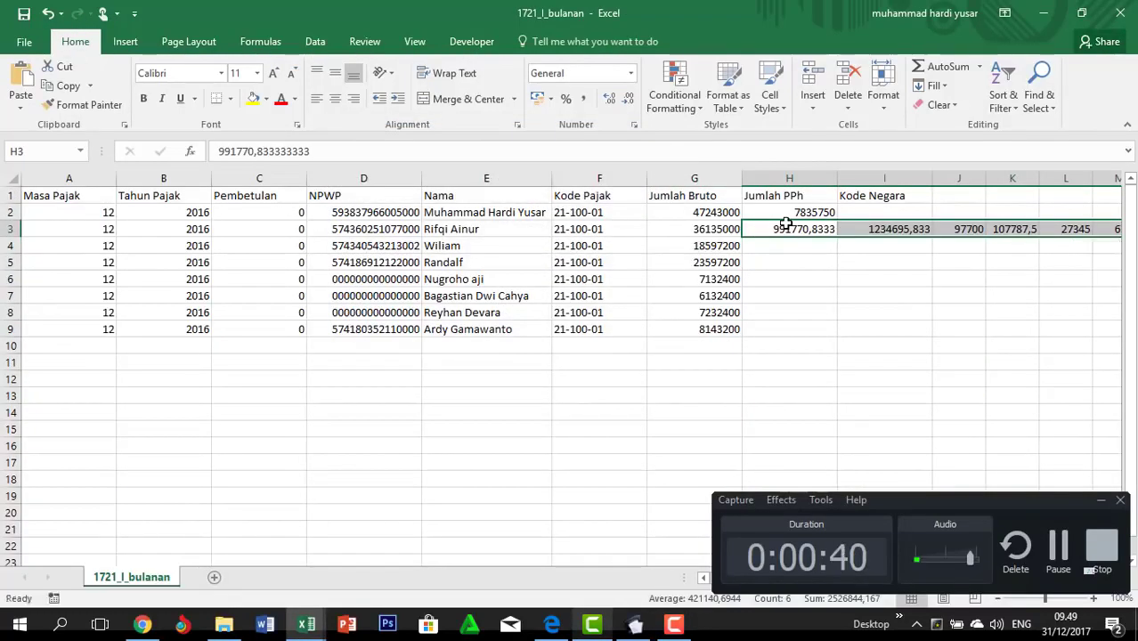
key("ctrl+z")
Try to paste the PPh amounts as transposed values over the selected cells of row 3, and undo the paste
key("ctrl+alt+v")
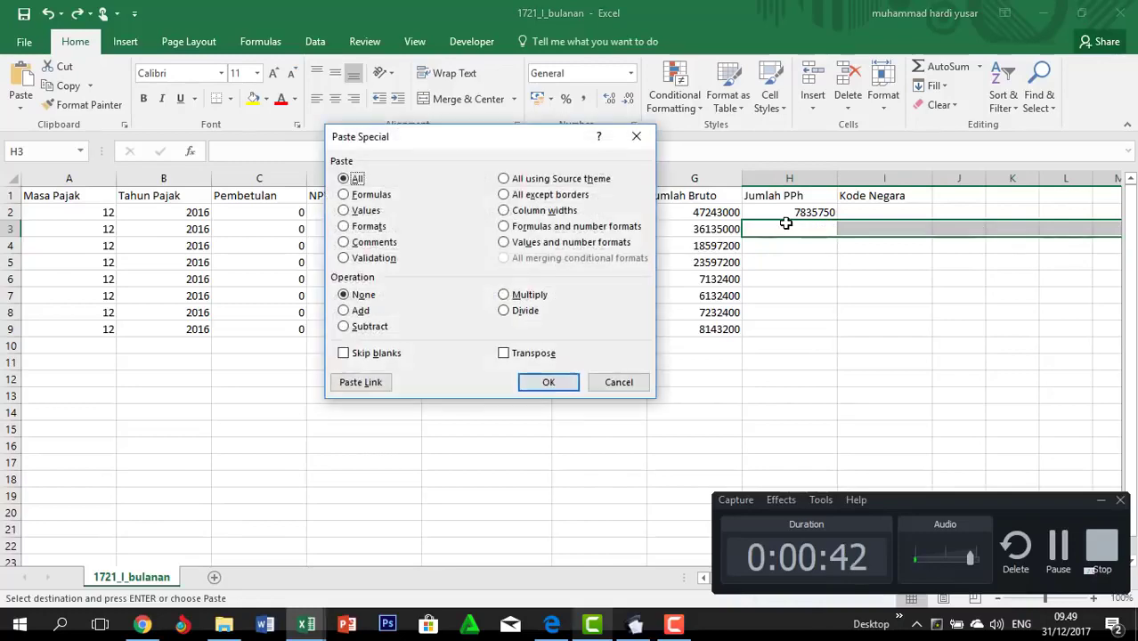
key("v")
left_click(502, 353)
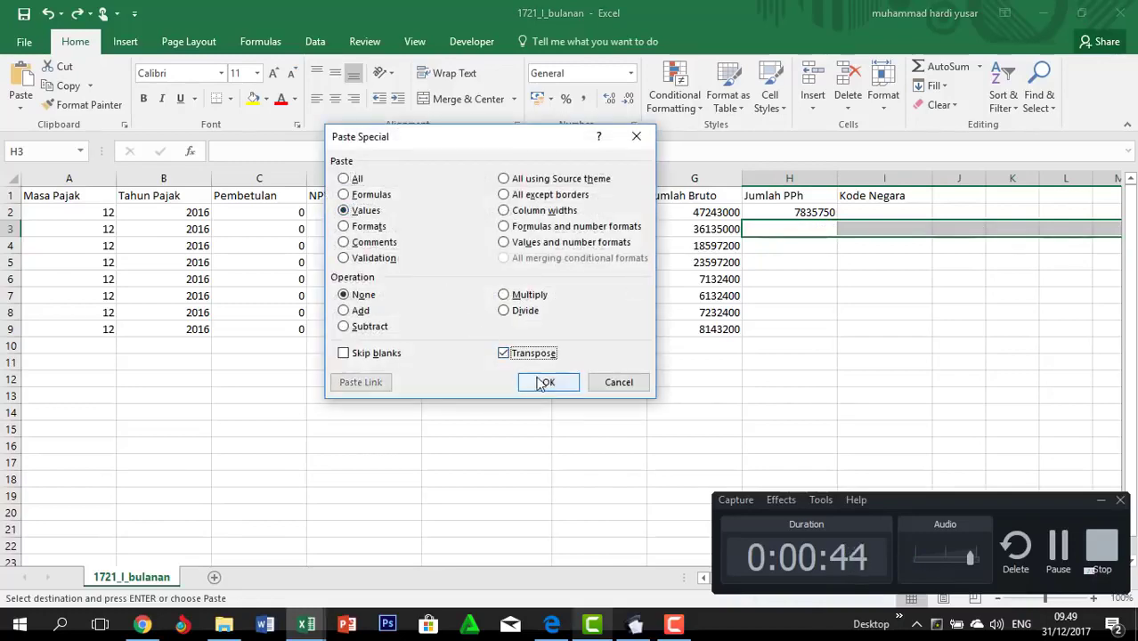
left_click(544, 382)
key("ctrl+z")
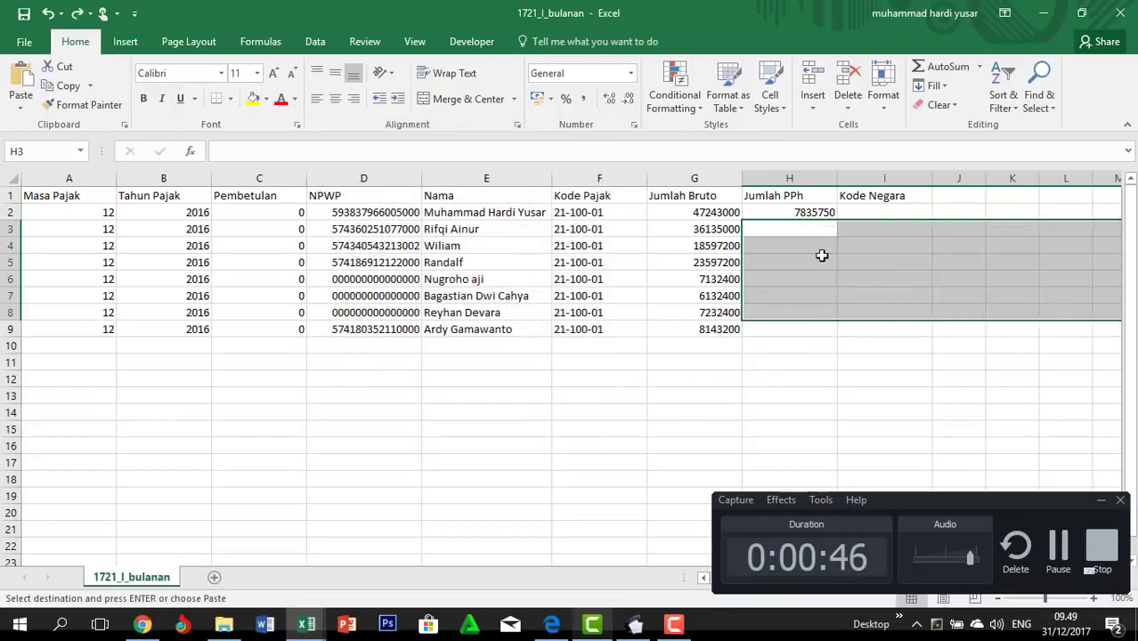
Paste the PPh amounts as transposed values into the Jumlah PPh column with only H3 selected as the starting cell
left_click(808, 234)
key("ctrl+alt+v")
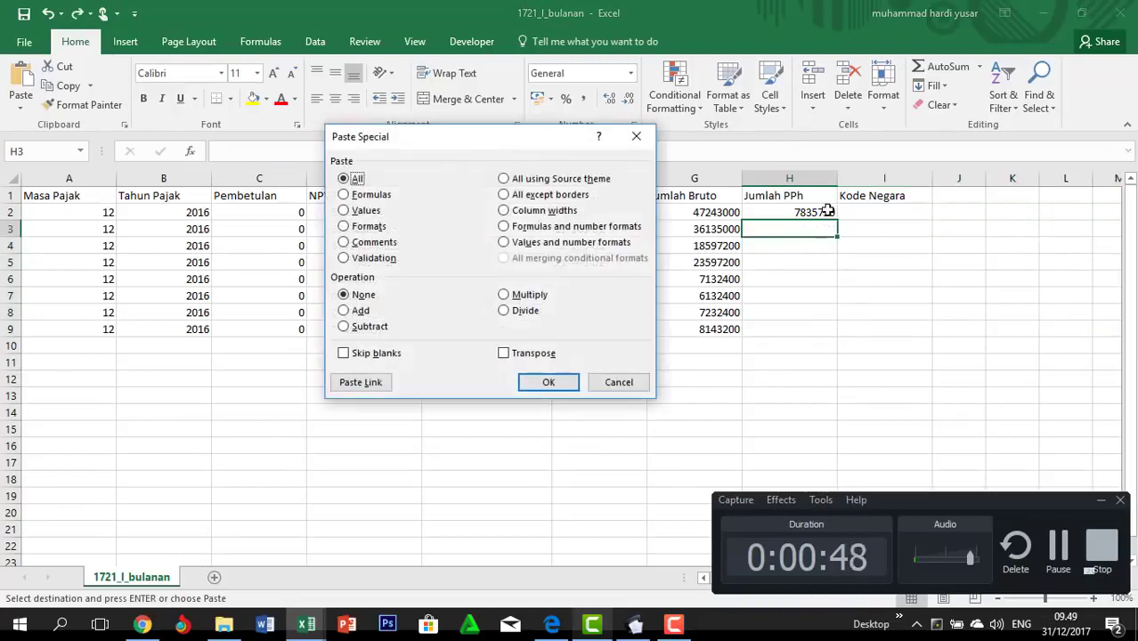
left_click(343, 211)
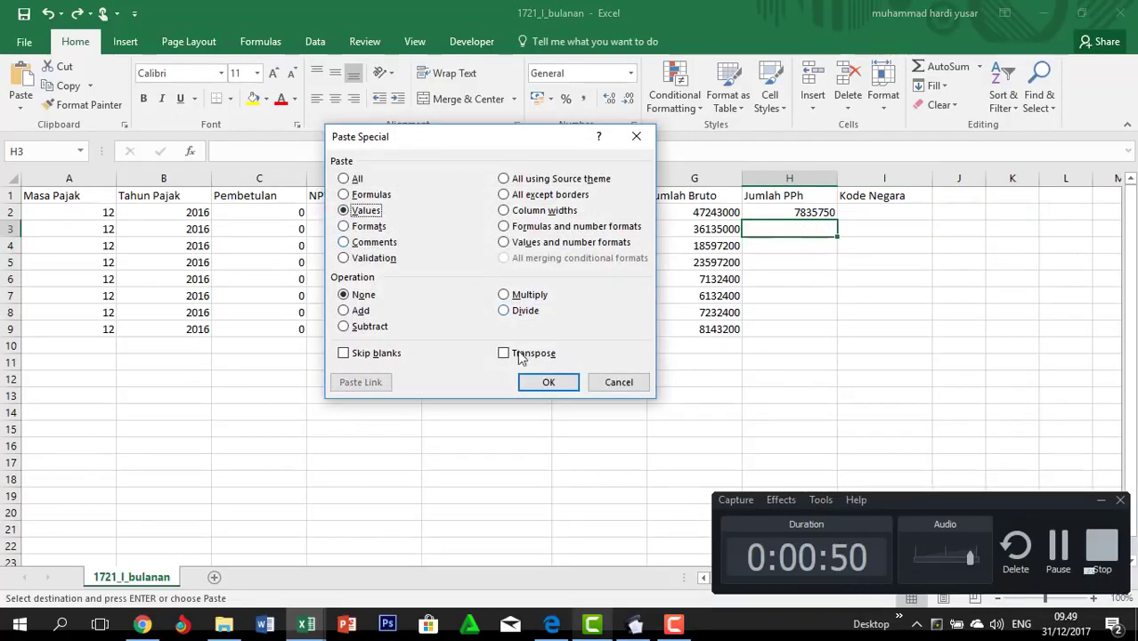
left_click(503, 352)
left_click(548, 385)
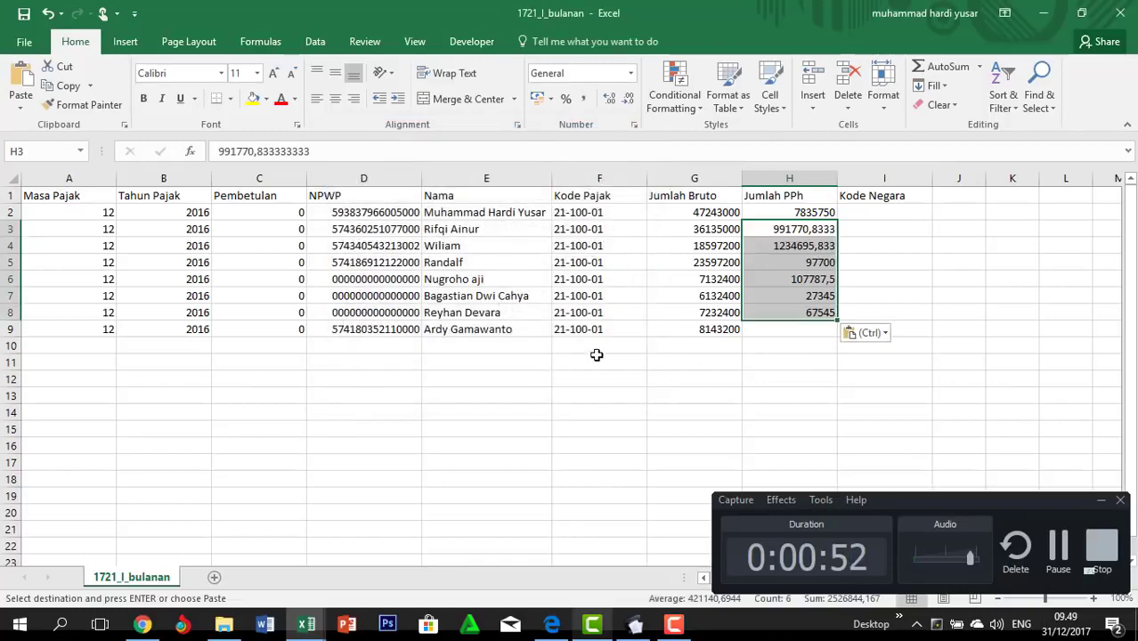
left_click(901, 259)
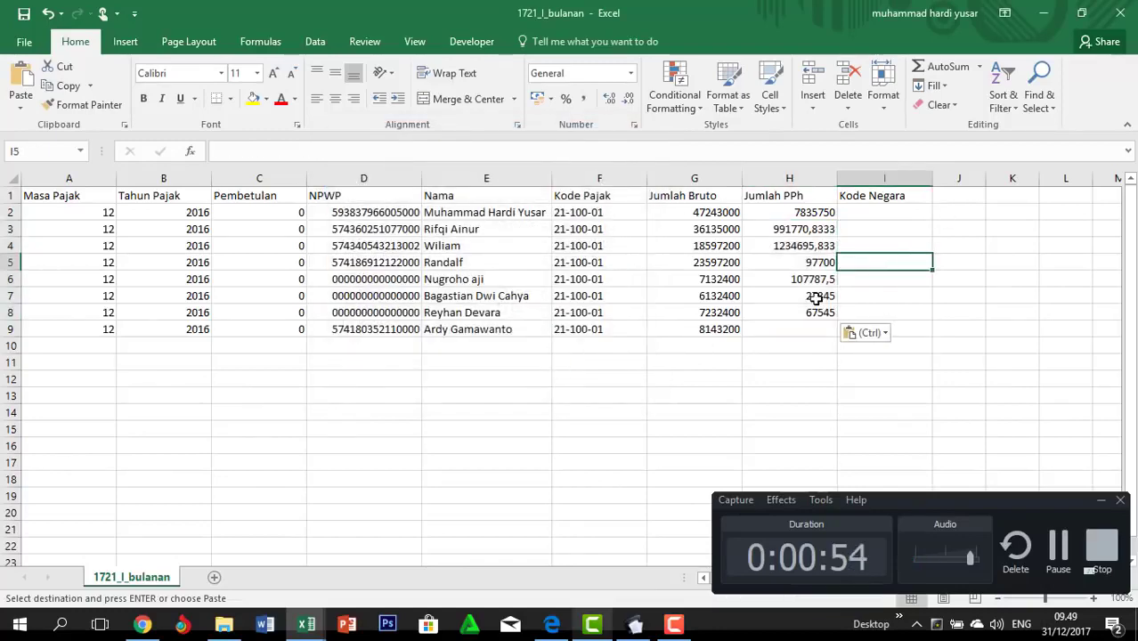
Switch to the PPh 21 payroll workbook and review columns I and J of the Rapel Bulan Agustus employee in PPh masa Desember
key("alt+Tab")
key("Tab")
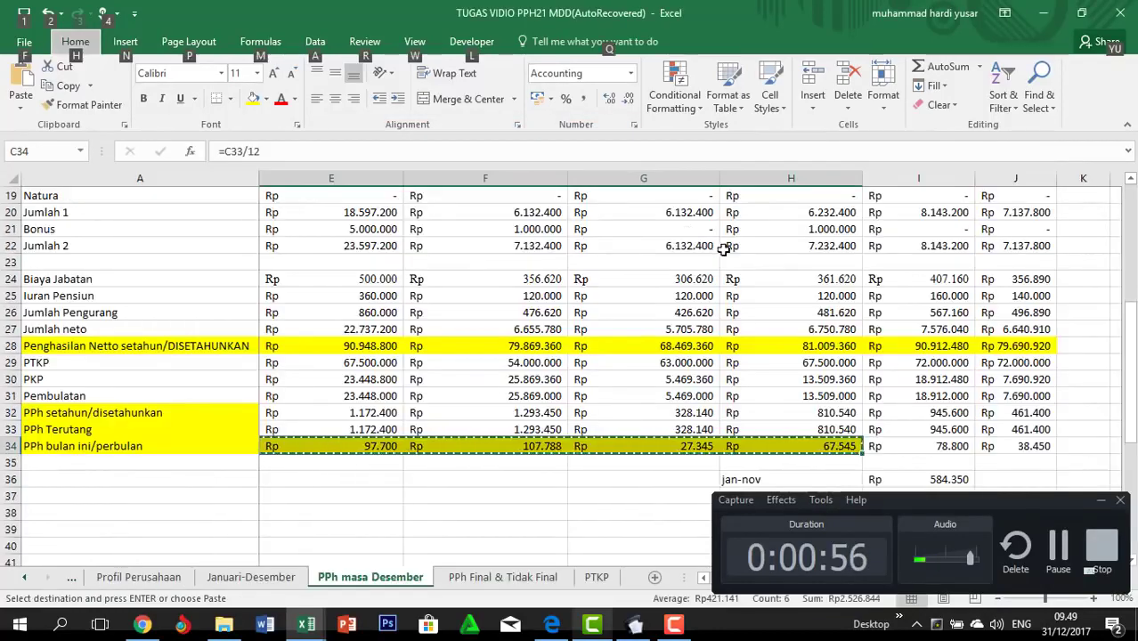
left_click(1103, 501)
scroll(1075, 305, "up", 2)
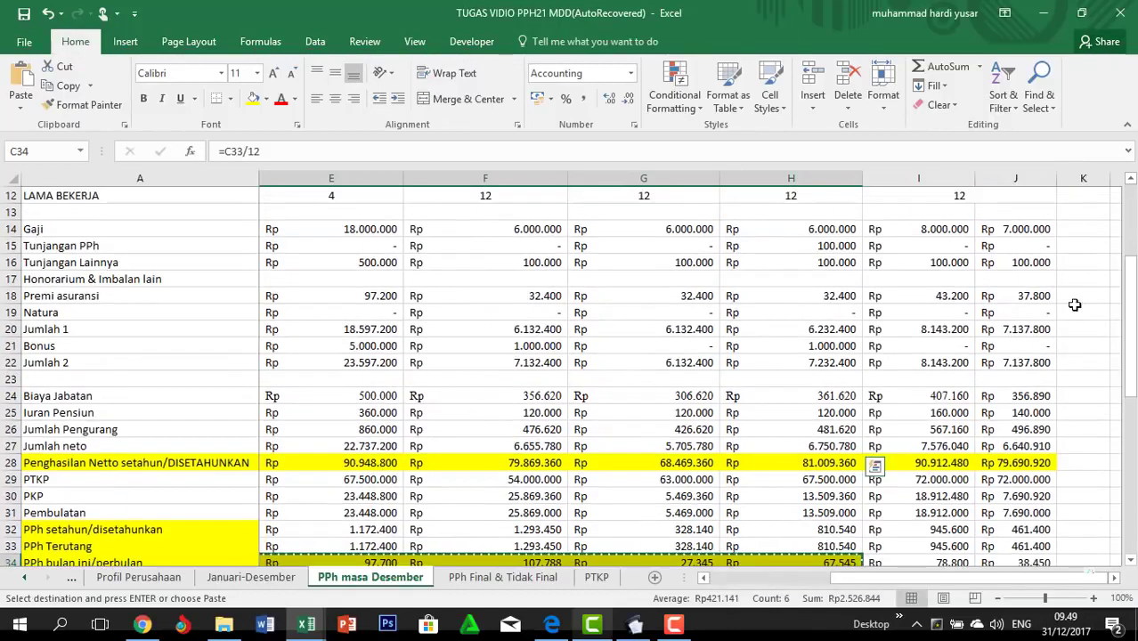
left_click(1015, 330)
scroll(1112, 330, "up", 4)
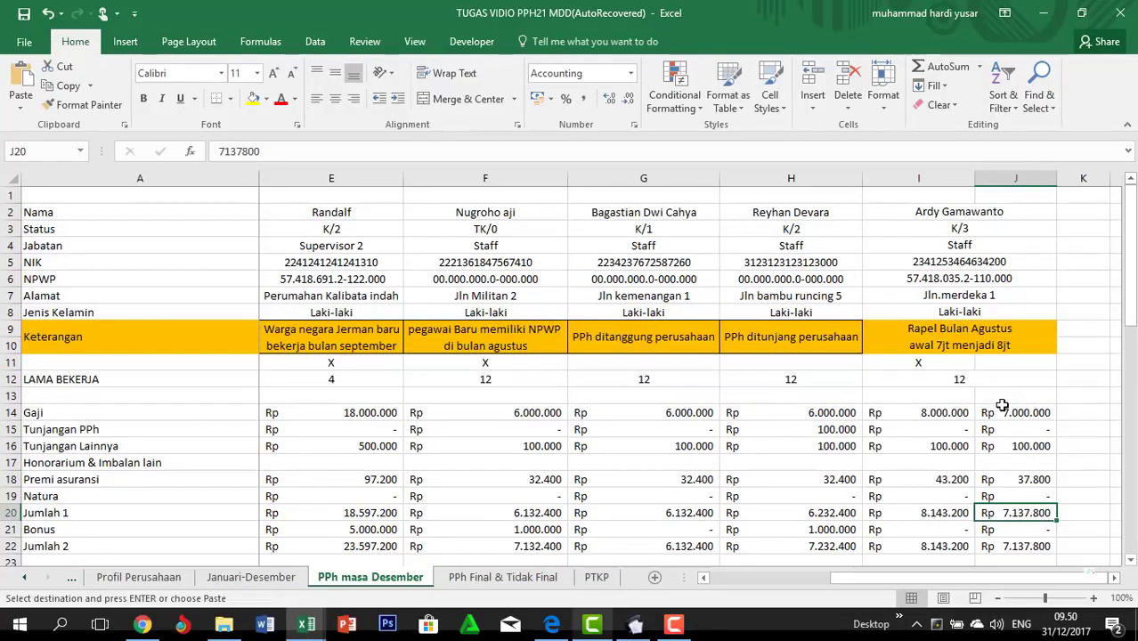
scroll(950, 357, "down", 2)
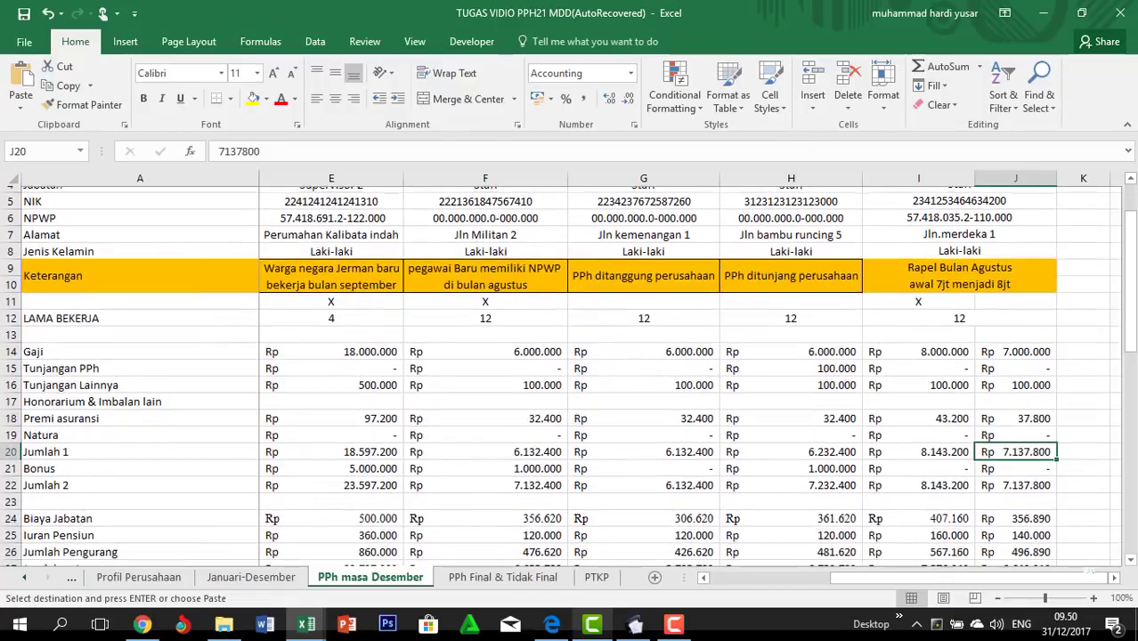
left_click_drag(1129, 282, 1129, 294)
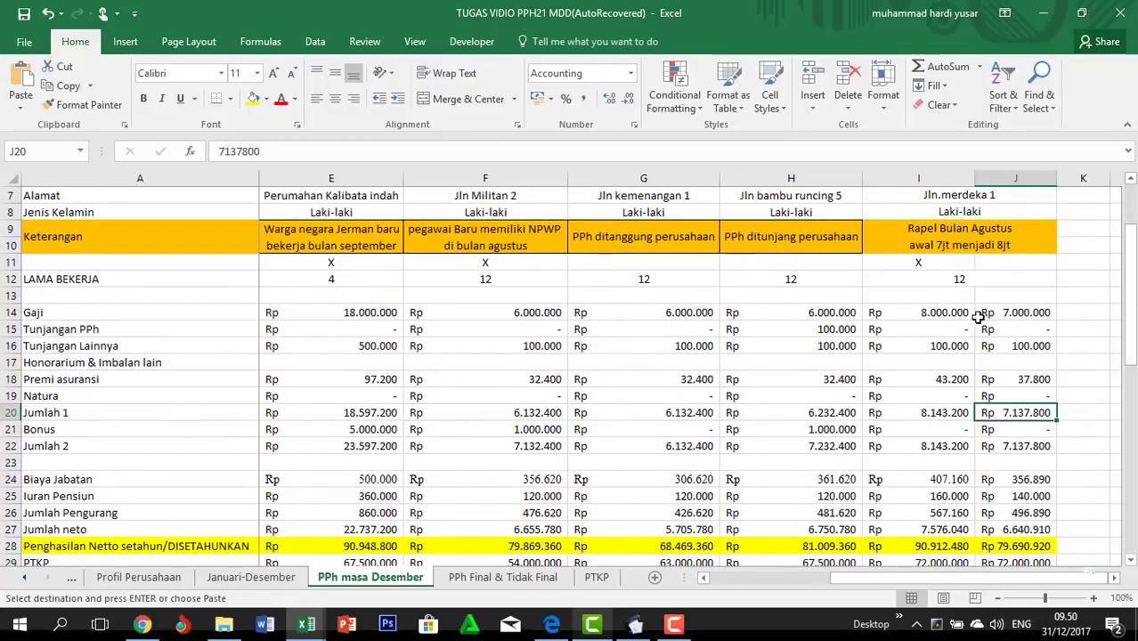
Go through that employee's calculation in column I from Gaji in I14 down to PPh bulan ini/perbulan in I34
left_click(961, 317)
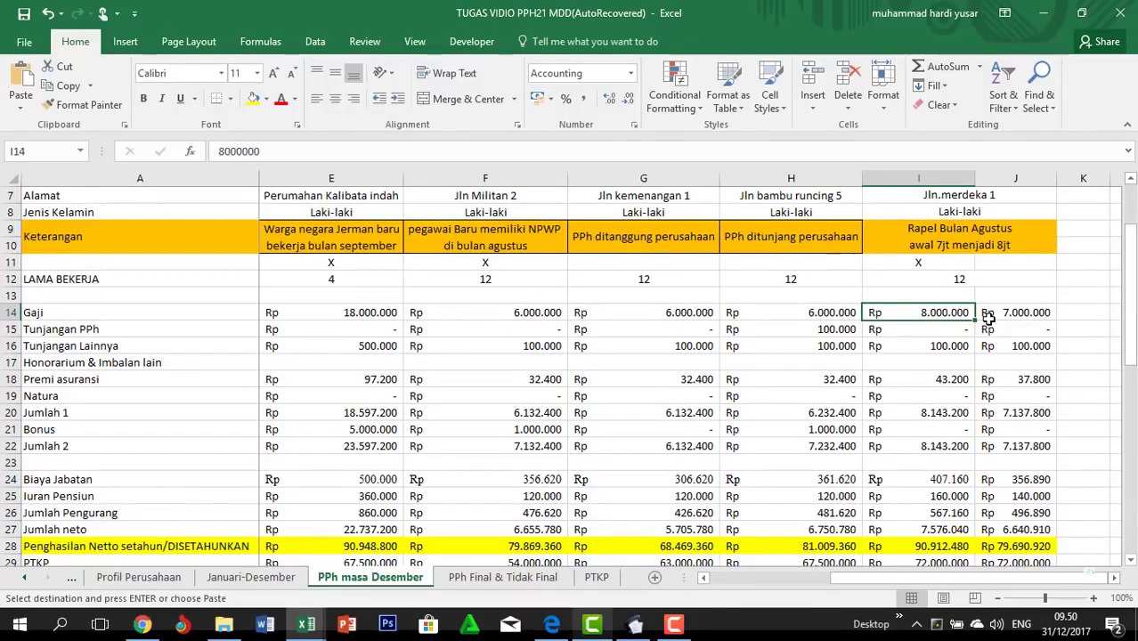
key("Down")
key("Down")
key("Down")
key("Down")
key("Down")
key("Down")
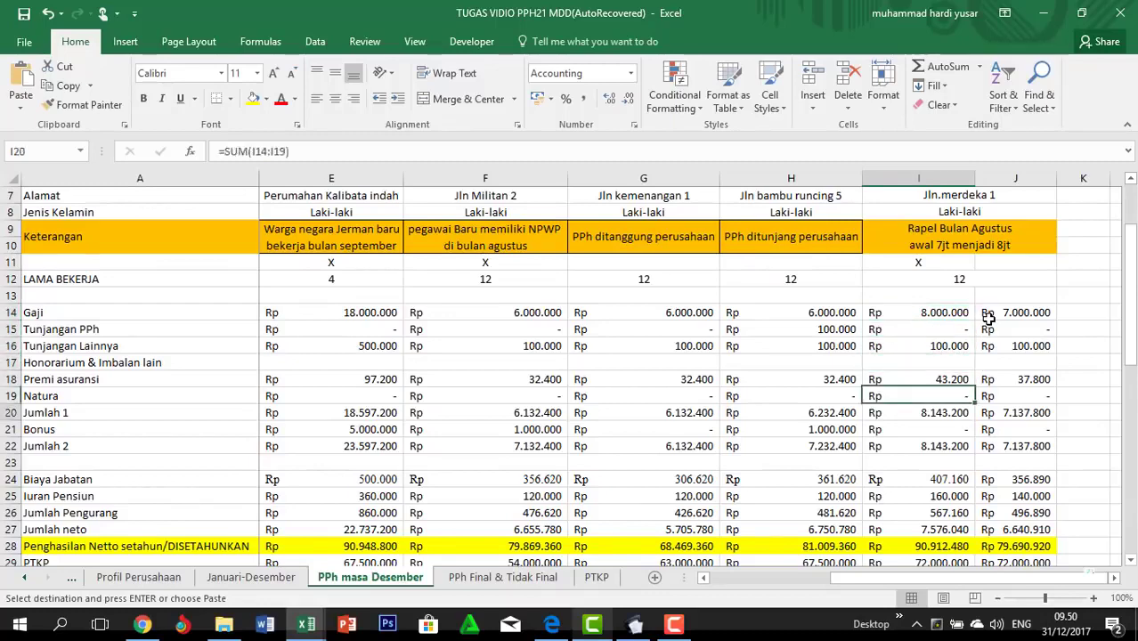
key("Down")
key("Down")
key("Down")
key("Down")
key("Down")
key("Down")
key("Down")
key("Down")
key("Down")
key("Down")
key("Down")
key("Down")
key("Down")
key("Down")
key("Down")
key("Down")
key("Up")
key("Up")
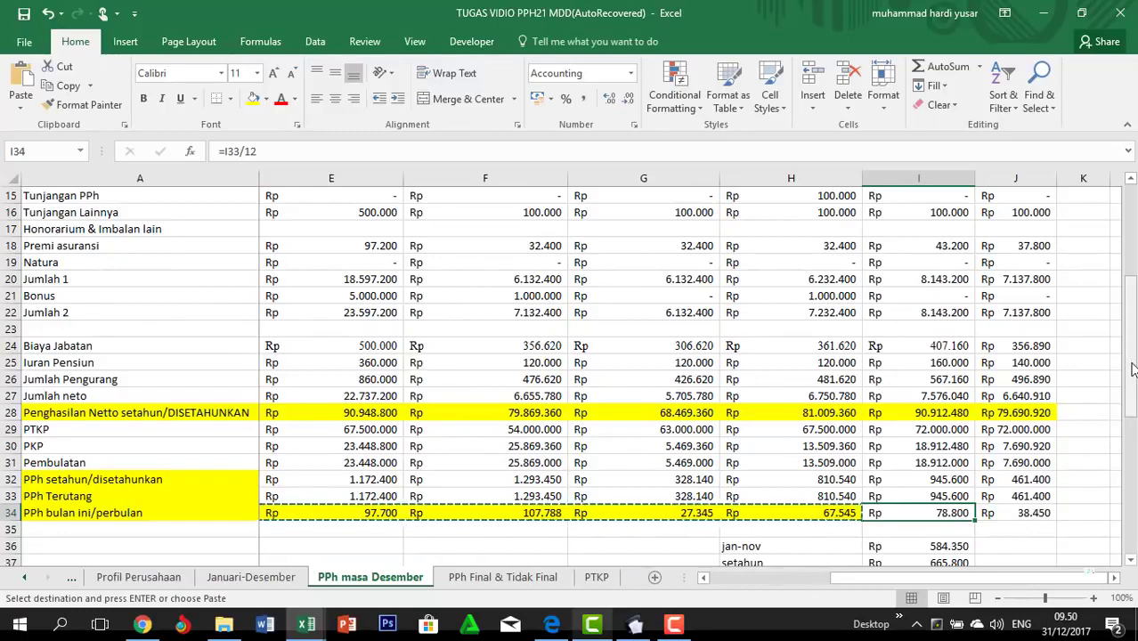
mouse_move(1130, 365)
left_mouse_down()
mouse_move(1130, 344)
mouse_move(1135, 380)
left_mouse_up()
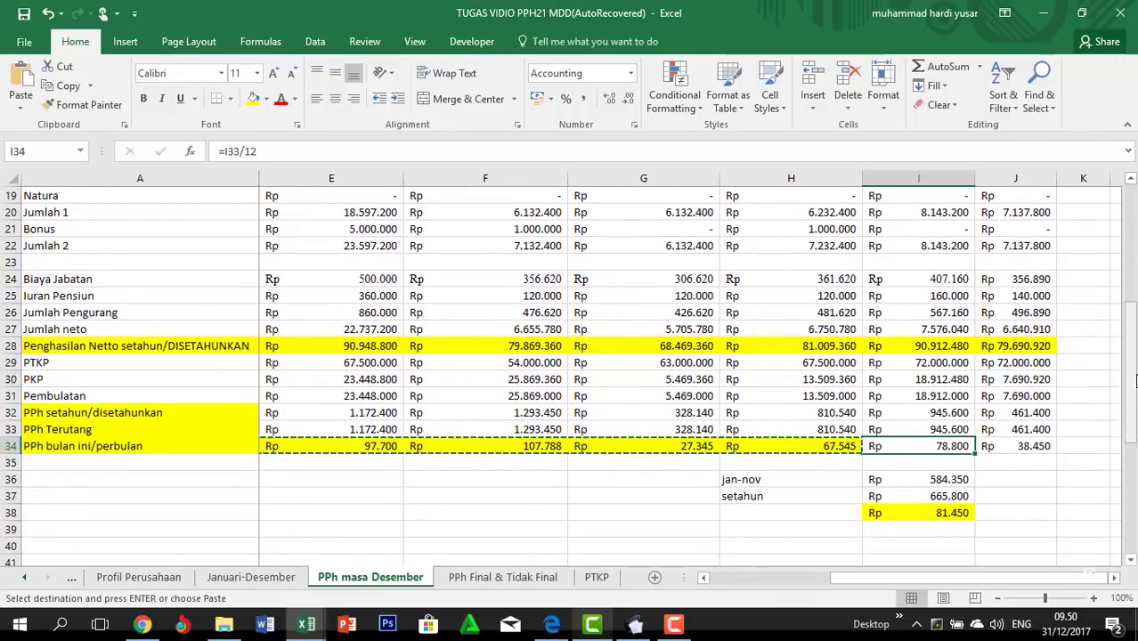
Clear the pending copy selection and inspect the jan-nov formula in I36 and the cells it refers to
left_click(1078, 361)
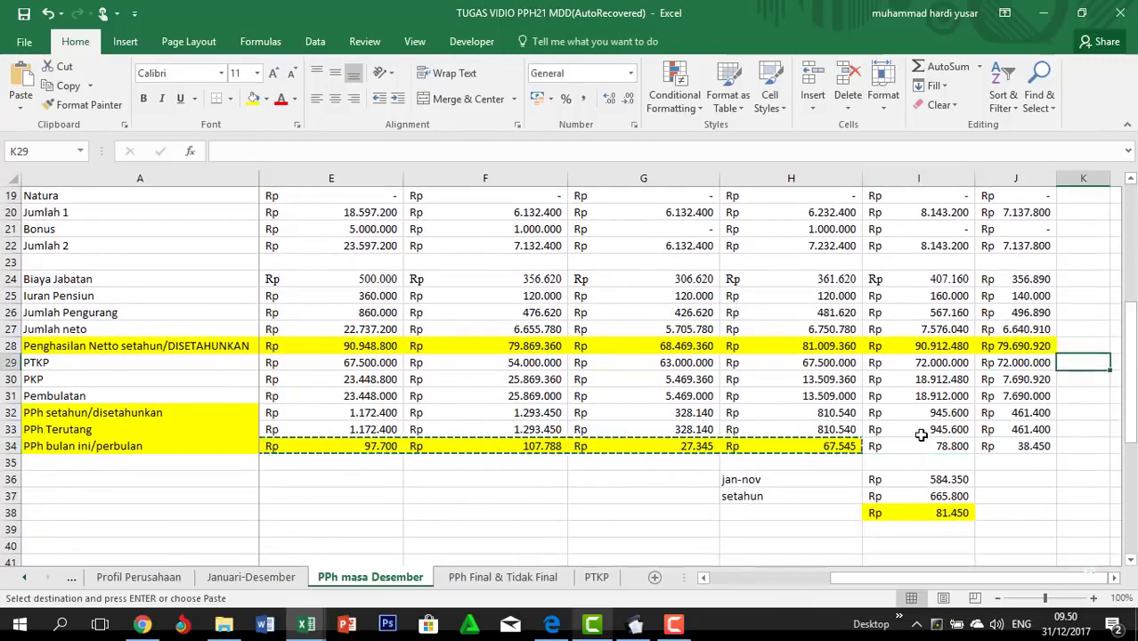
key("Escape")
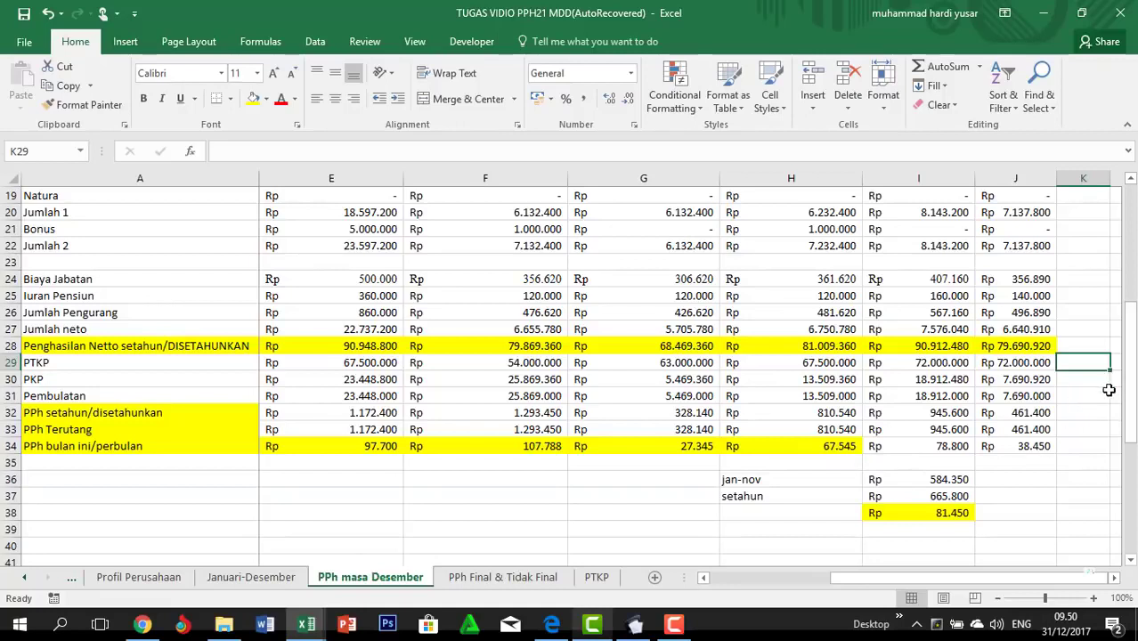
left_click(910, 480)
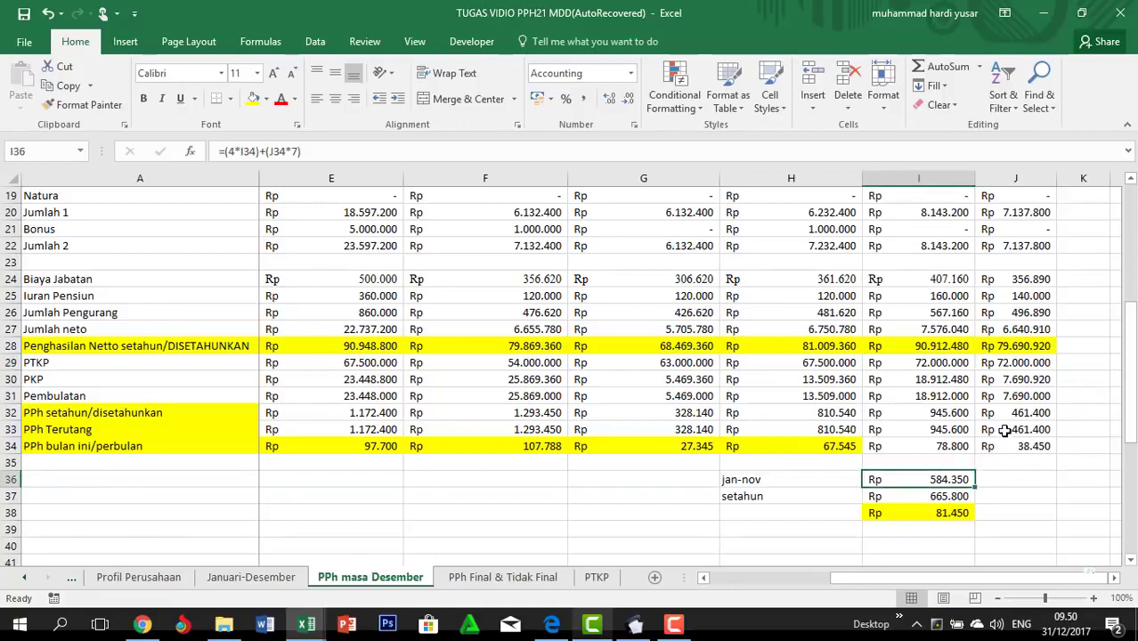
key("F2")
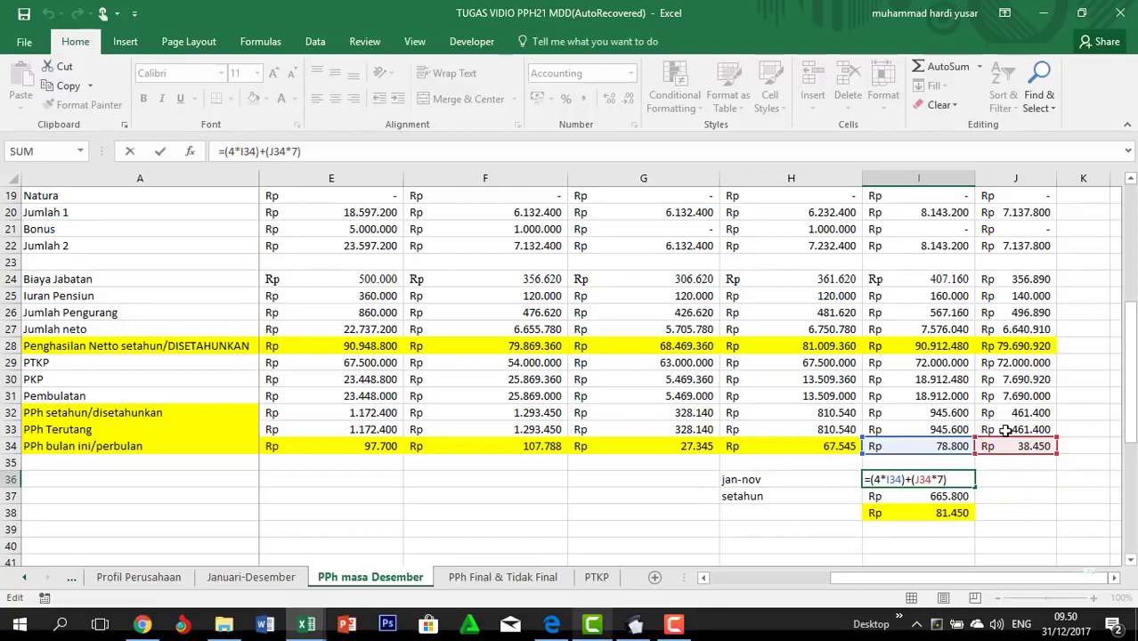
key("Return")
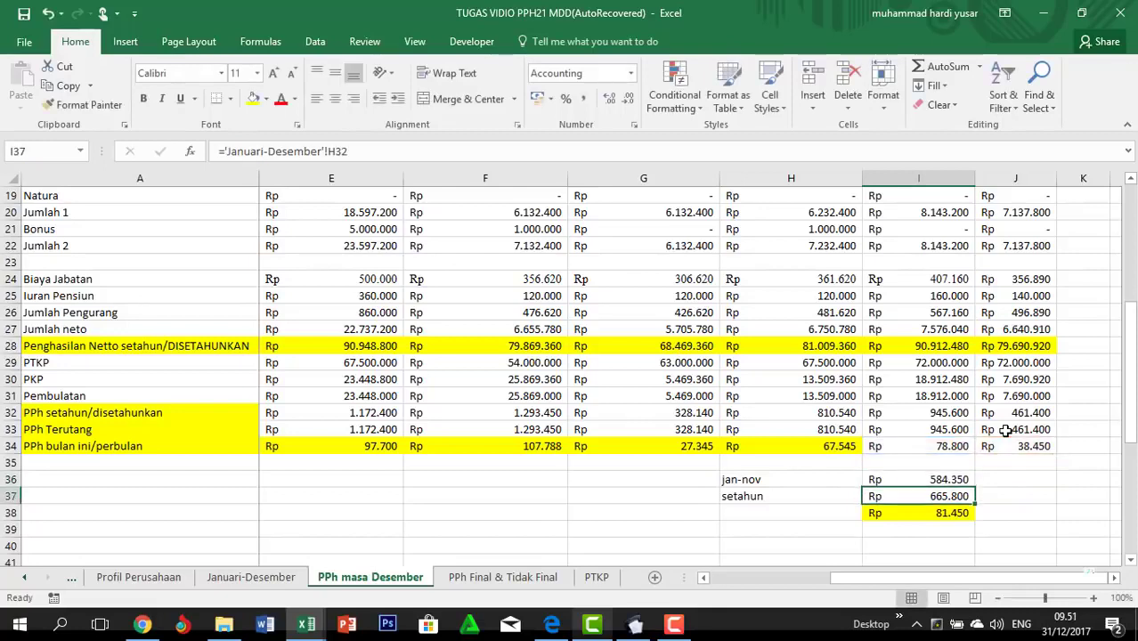
left_click(912, 484)
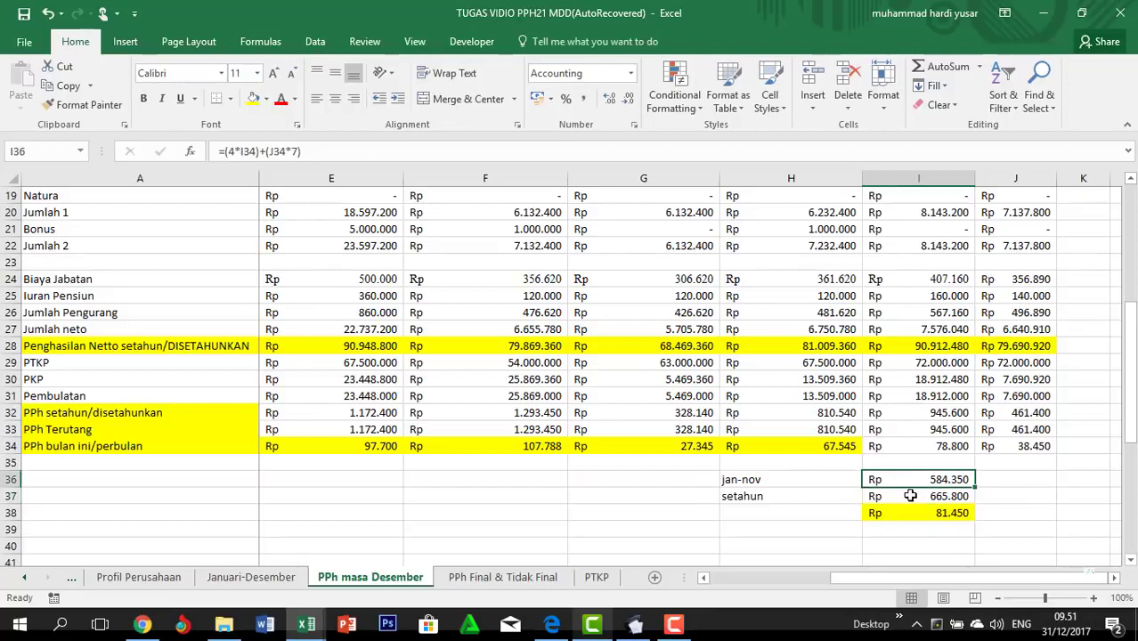
left_click(236, 154)
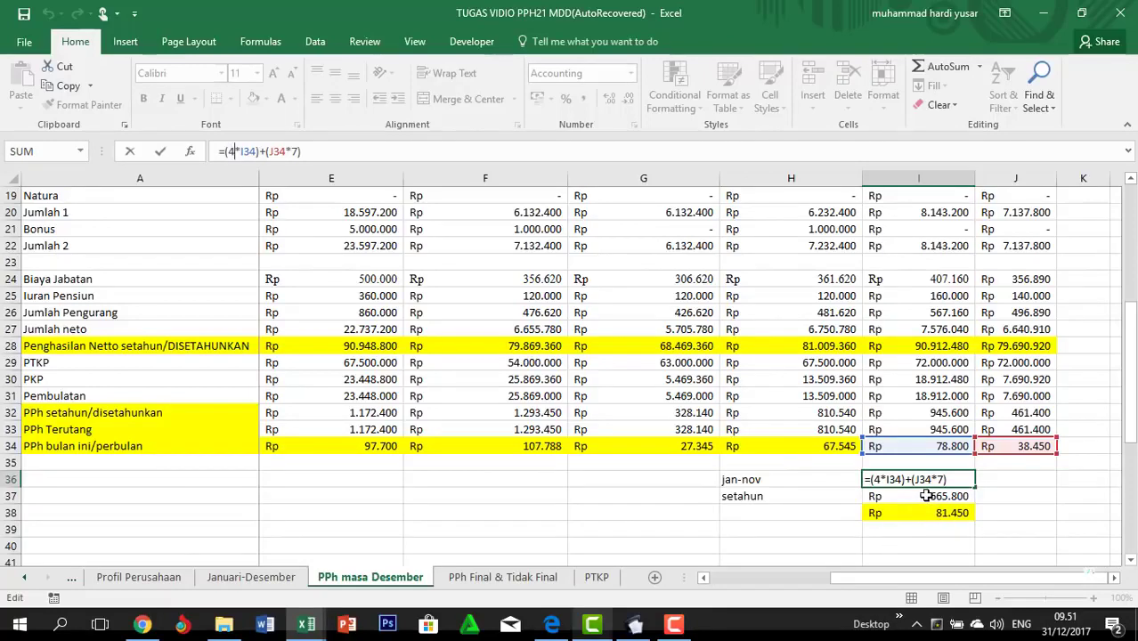
key("Return")
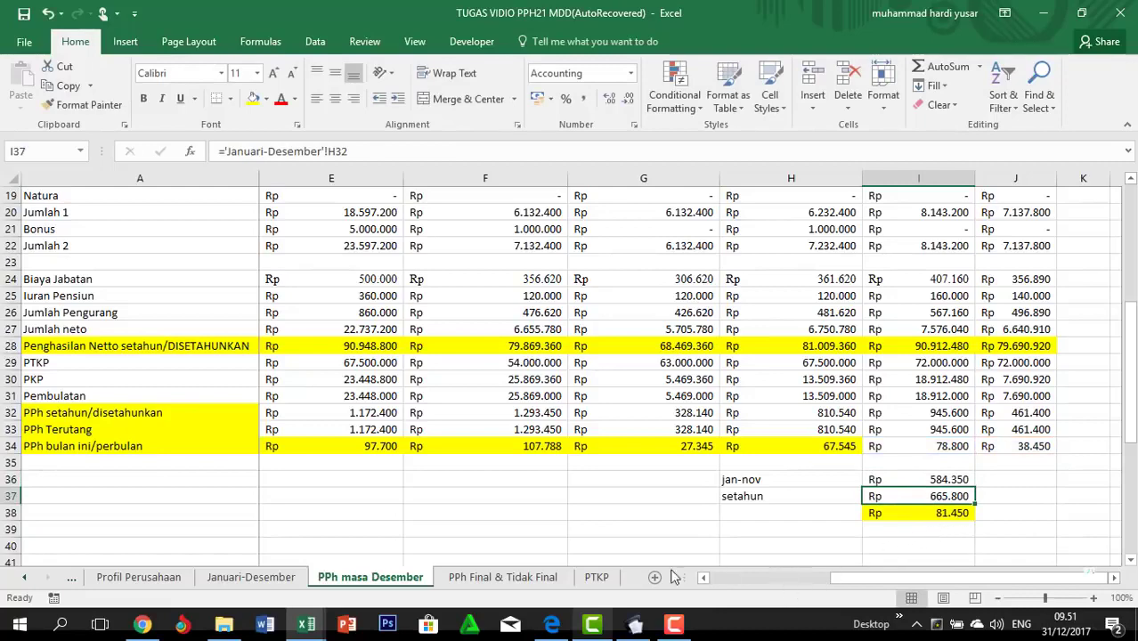
Examine the same employee's full-year PPh figures in the Januari-Desember sheet and return to PPh masa Desember
left_click(270, 580)
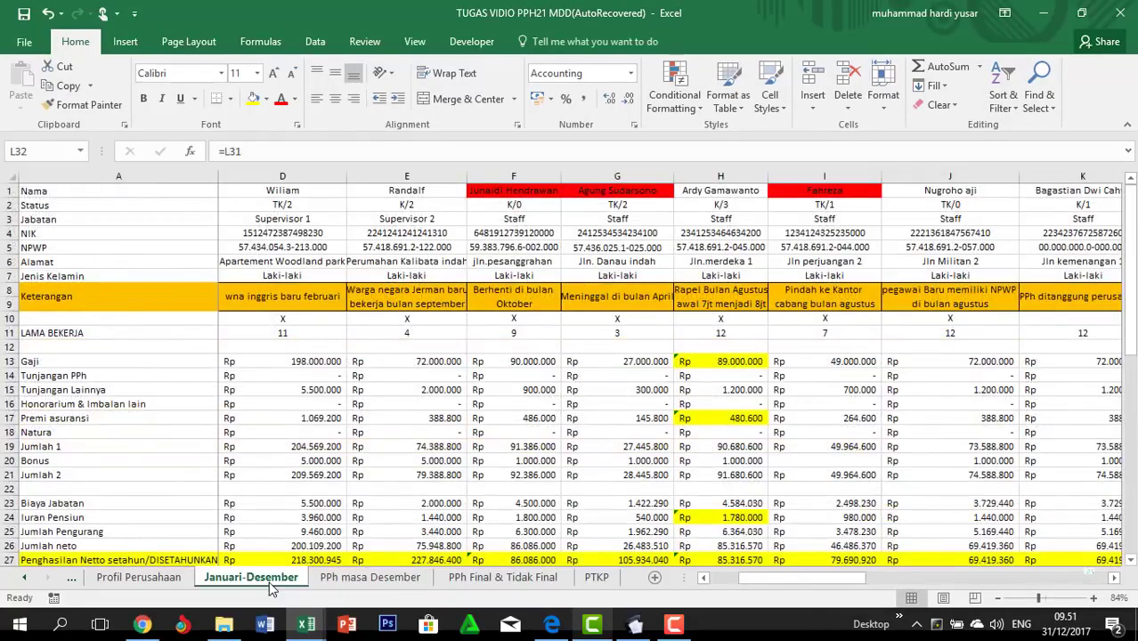
left_click_drag(796, 583, 824, 578)
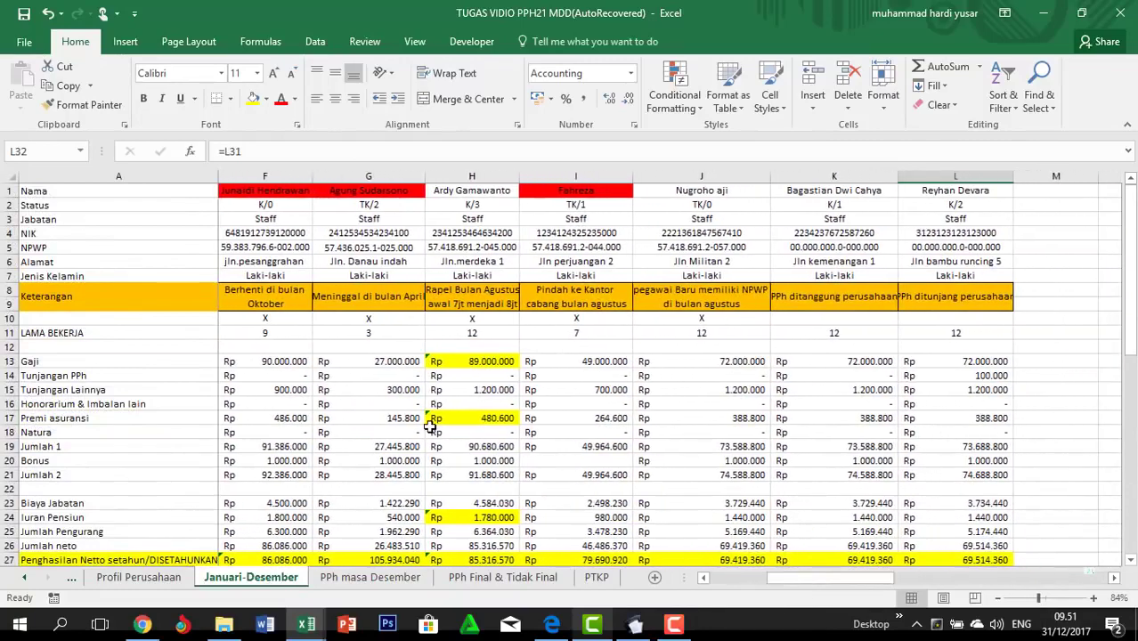
scroll(432, 427, "down", 7)
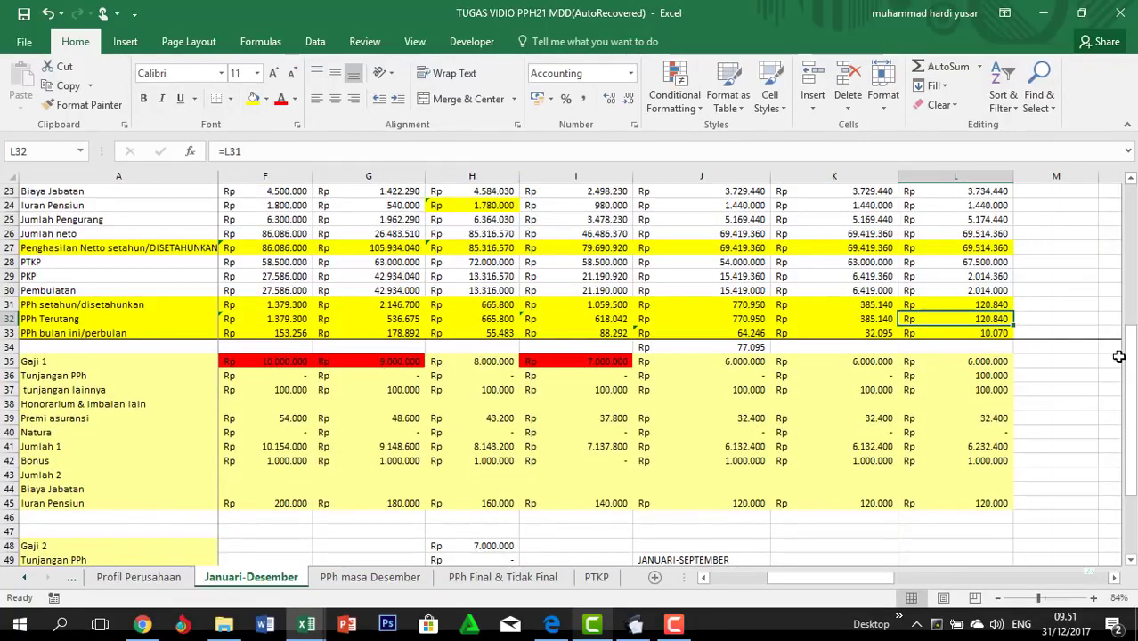
left_click_drag(1129, 356, 1129, 347)
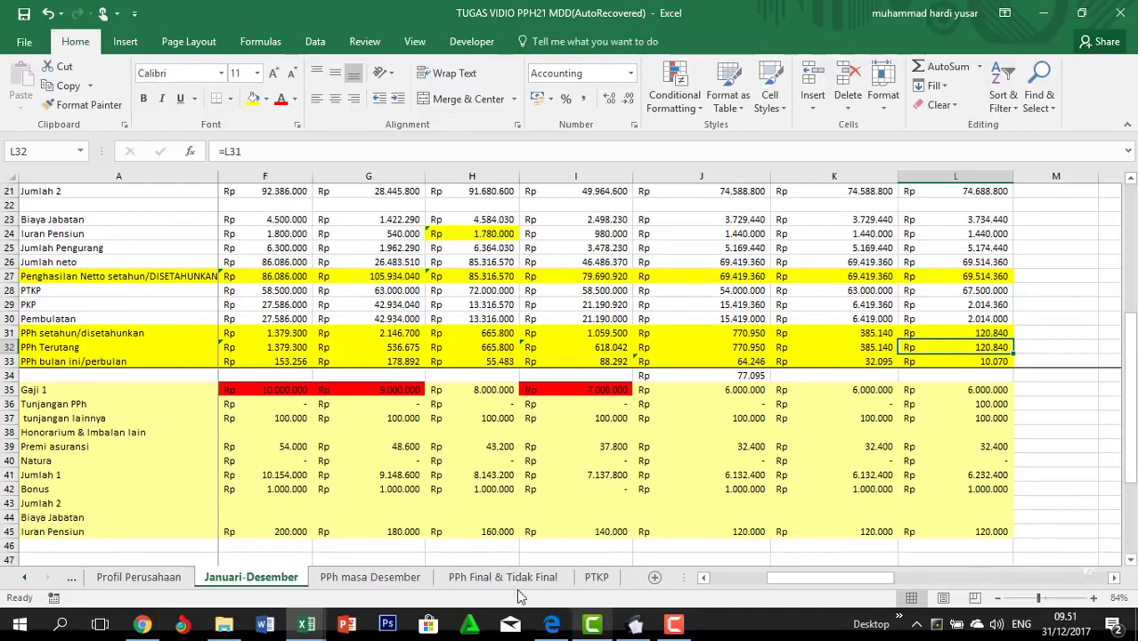
left_click(369, 577)
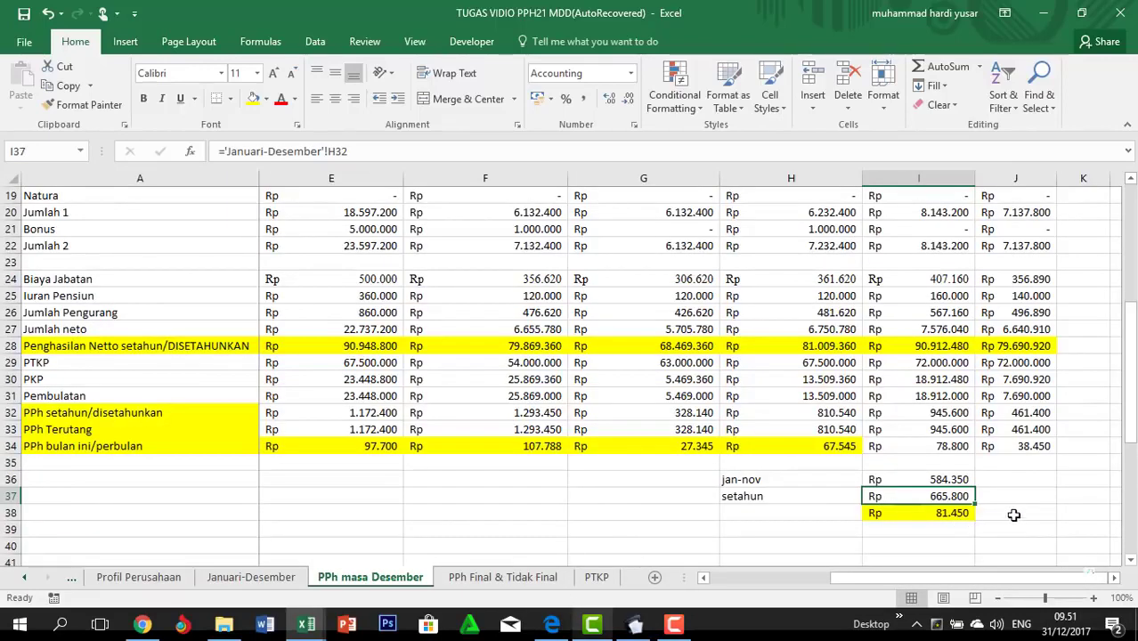
Label the result row below setahun by entering "desember" in H38
left_click(810, 512)
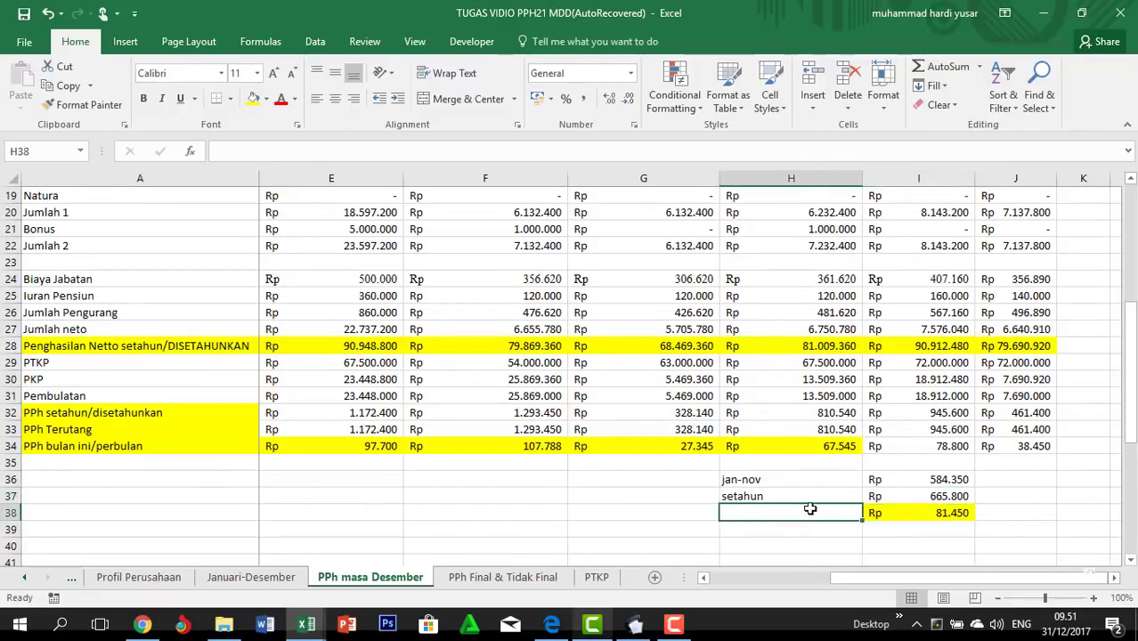
type("desember")
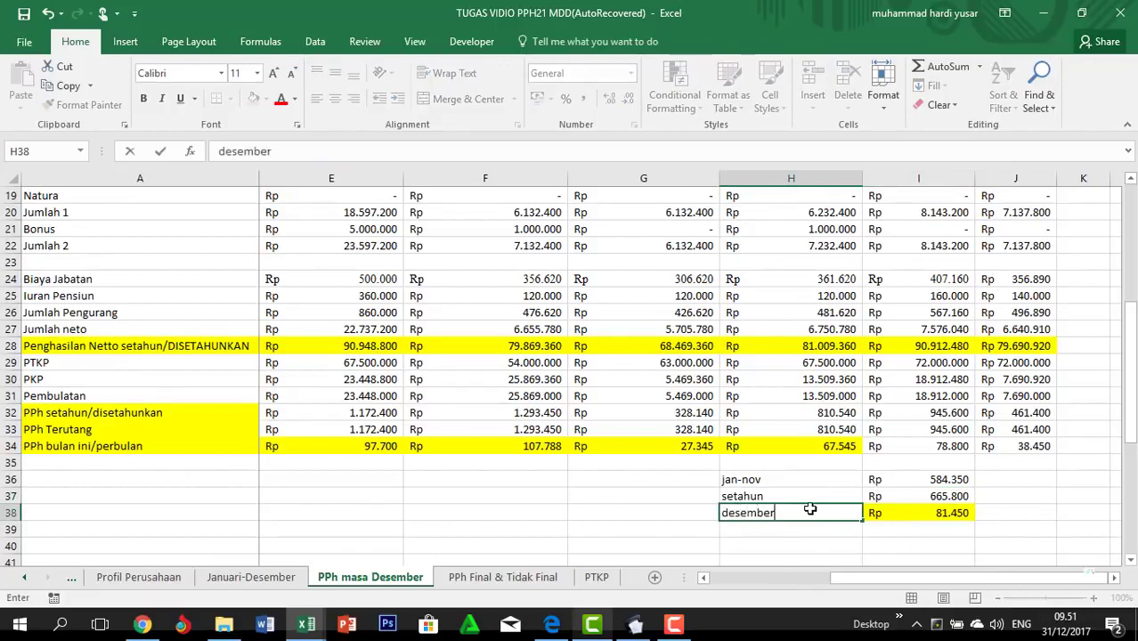
left_click(897, 540)
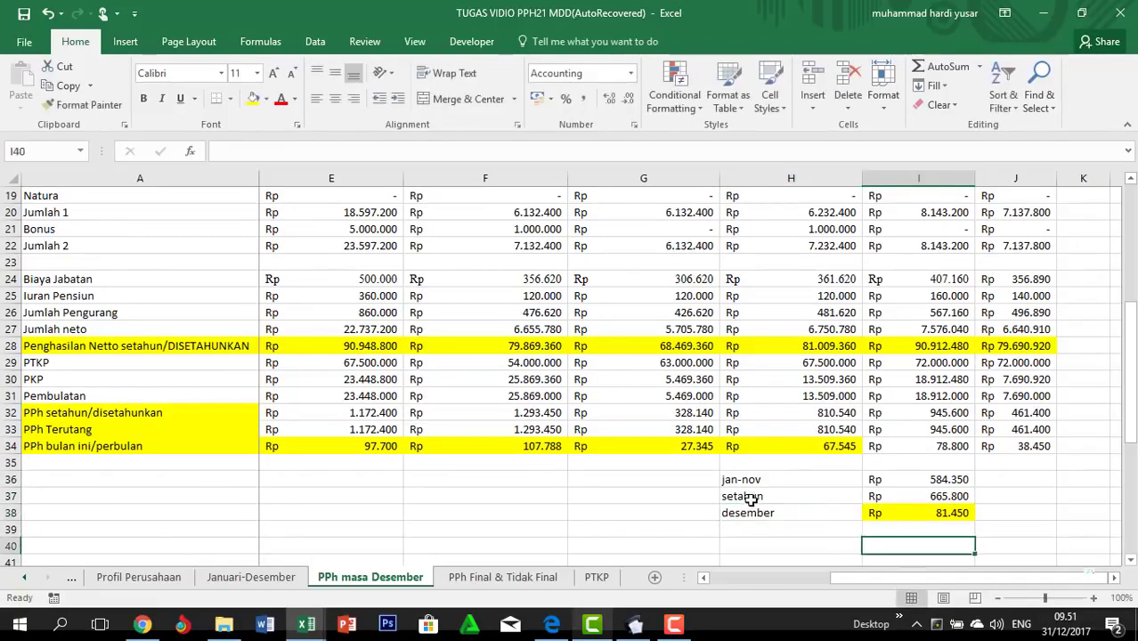
Copy the desember amount in I38 and paste it as values into H9 of 1721_I_bulanan
left_click(939, 510)
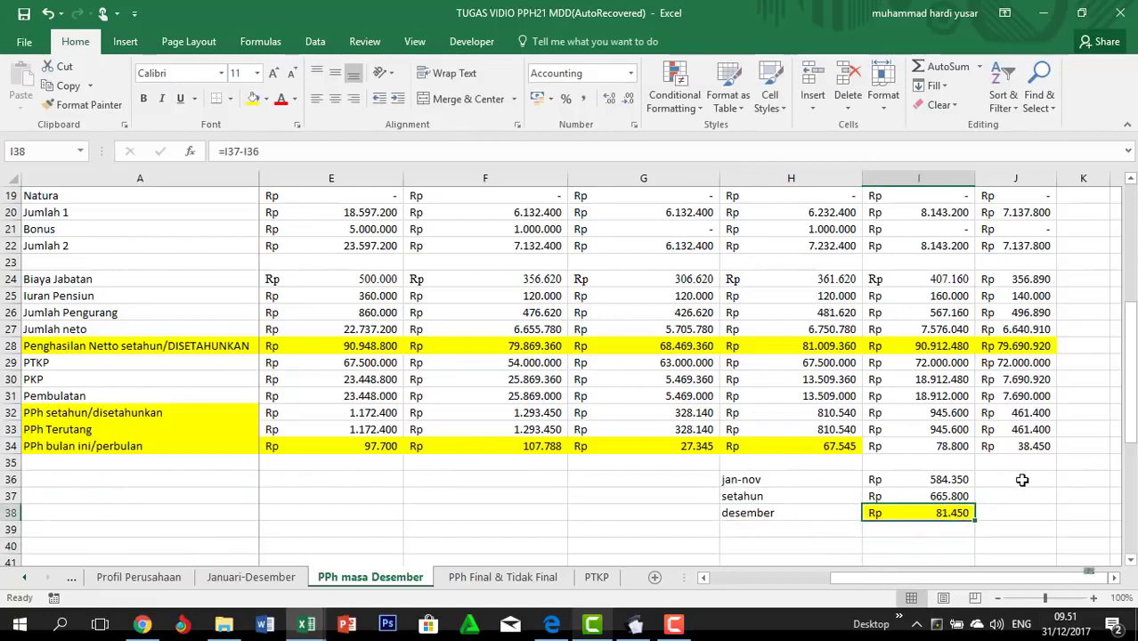
key("ctrl+c")
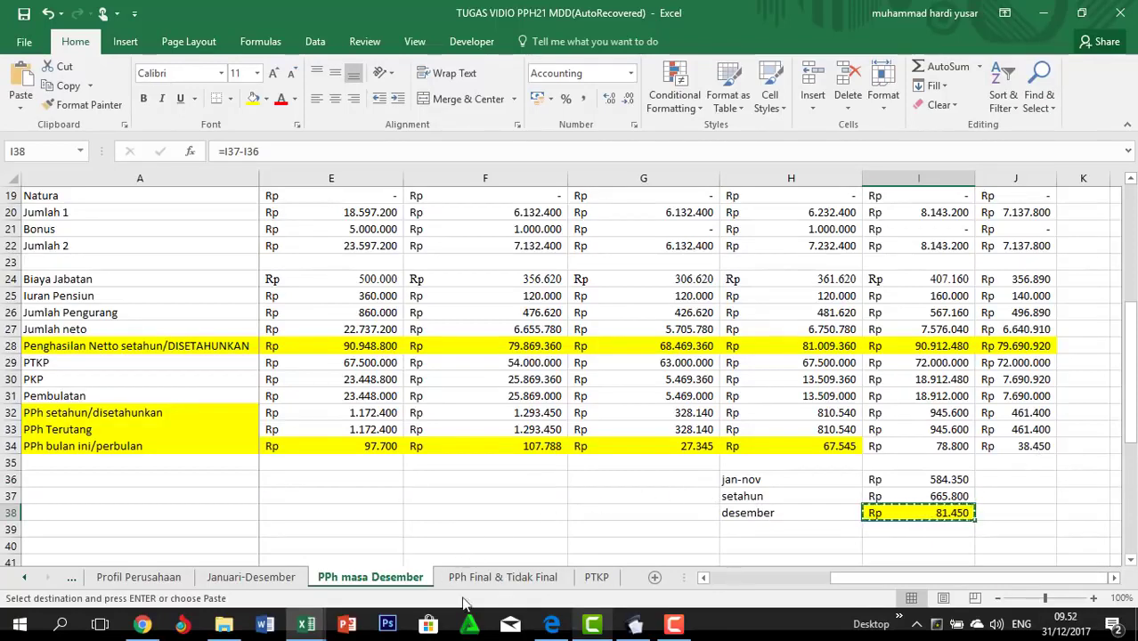
mouse_move(314, 630)
left_click(333, 588)
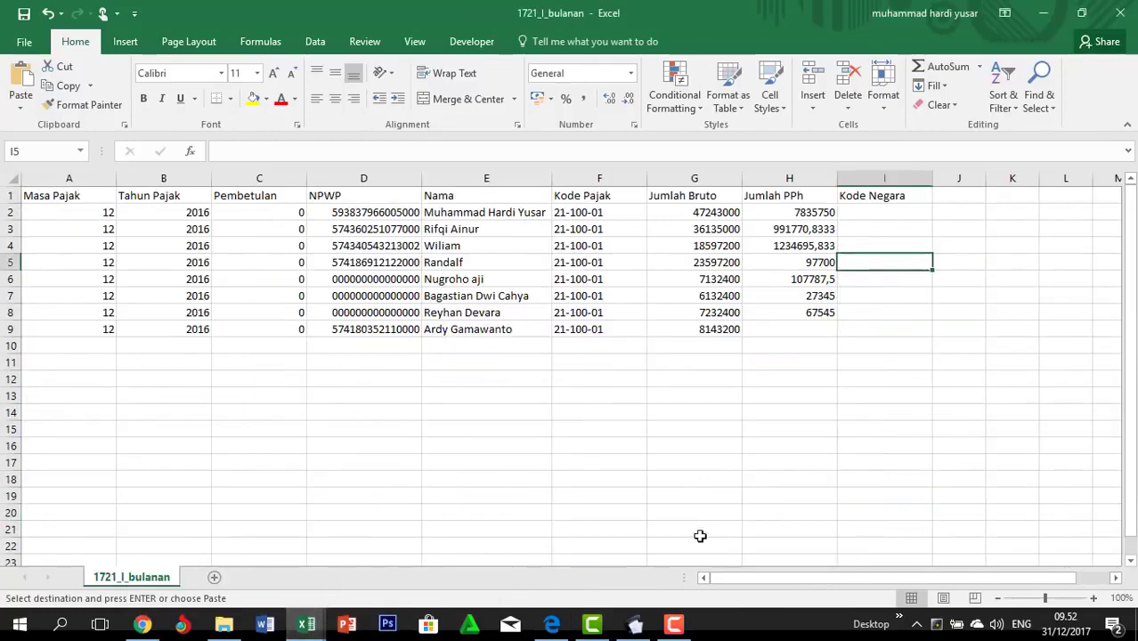
left_click(798, 330)
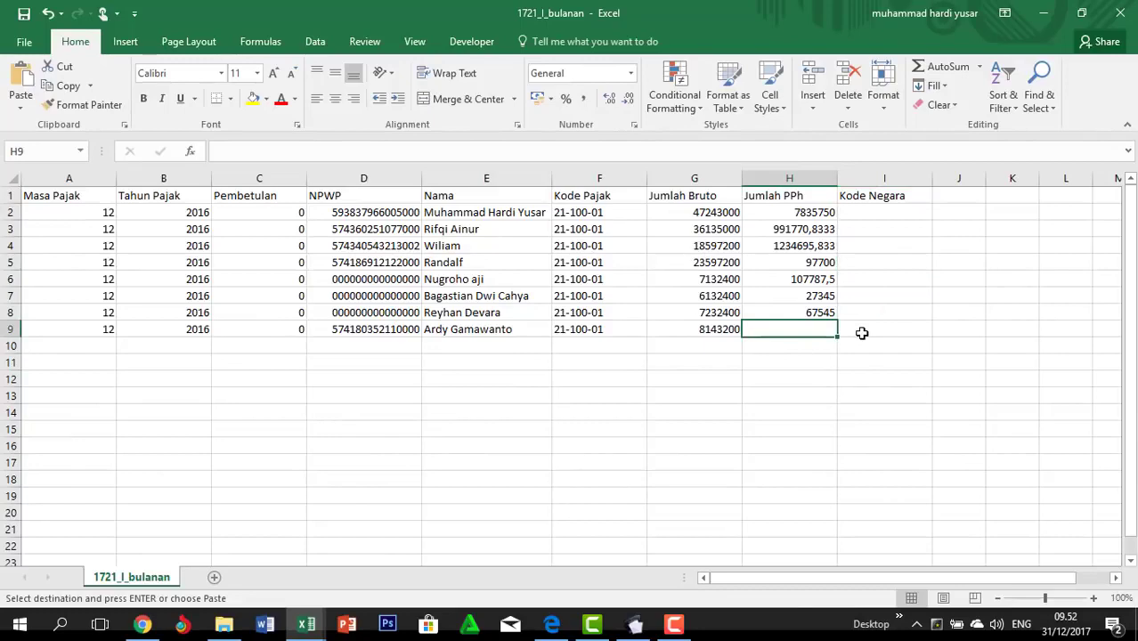
key("ctrl+alt+v")
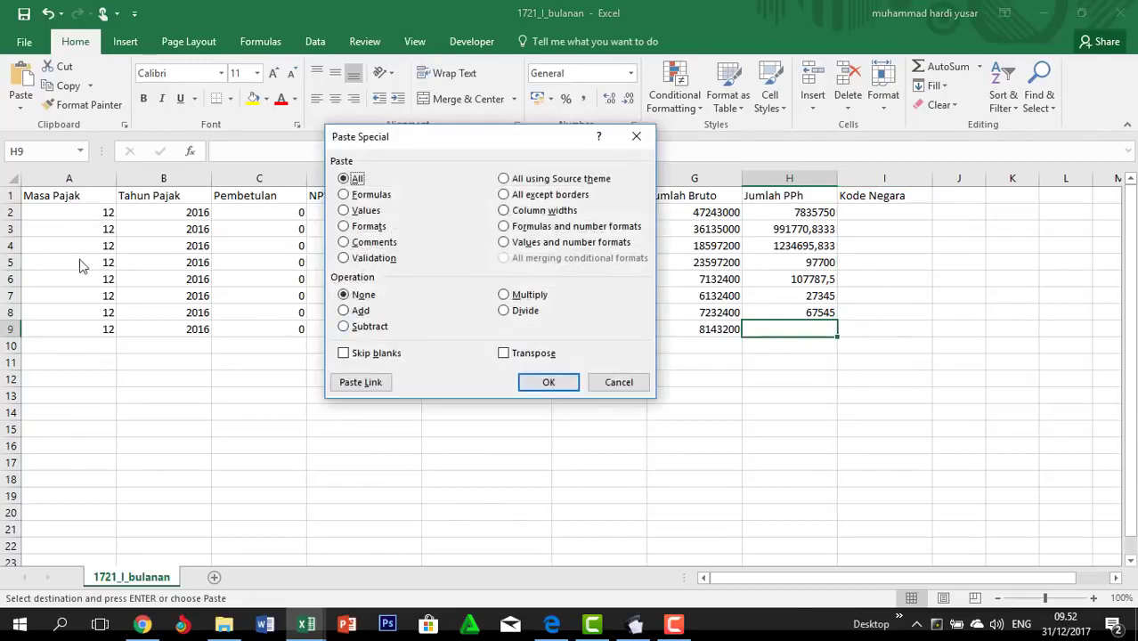
left_click(347, 211)
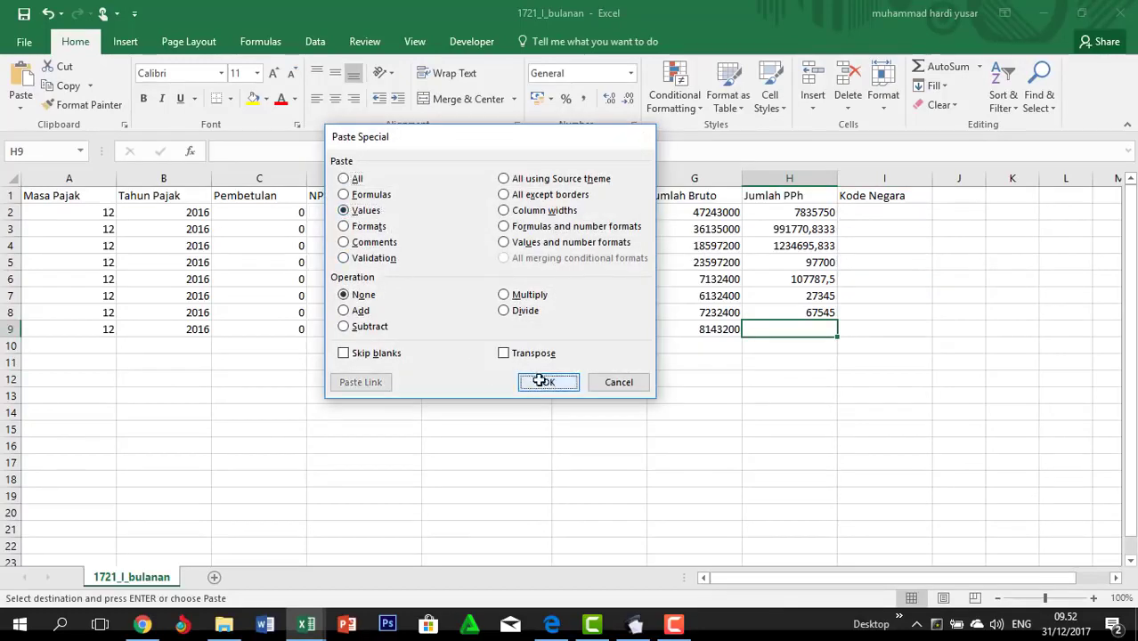
left_click(543, 383)
left_click(629, 412)
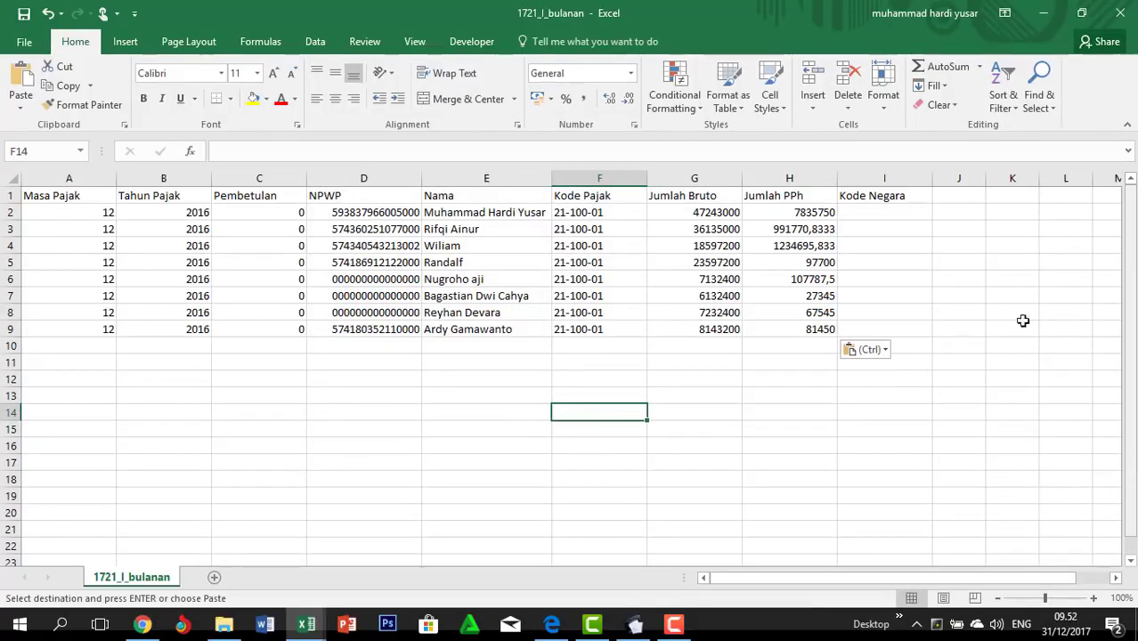
Switch to the eSPT Masa 2126 application
left_click(906, 249)
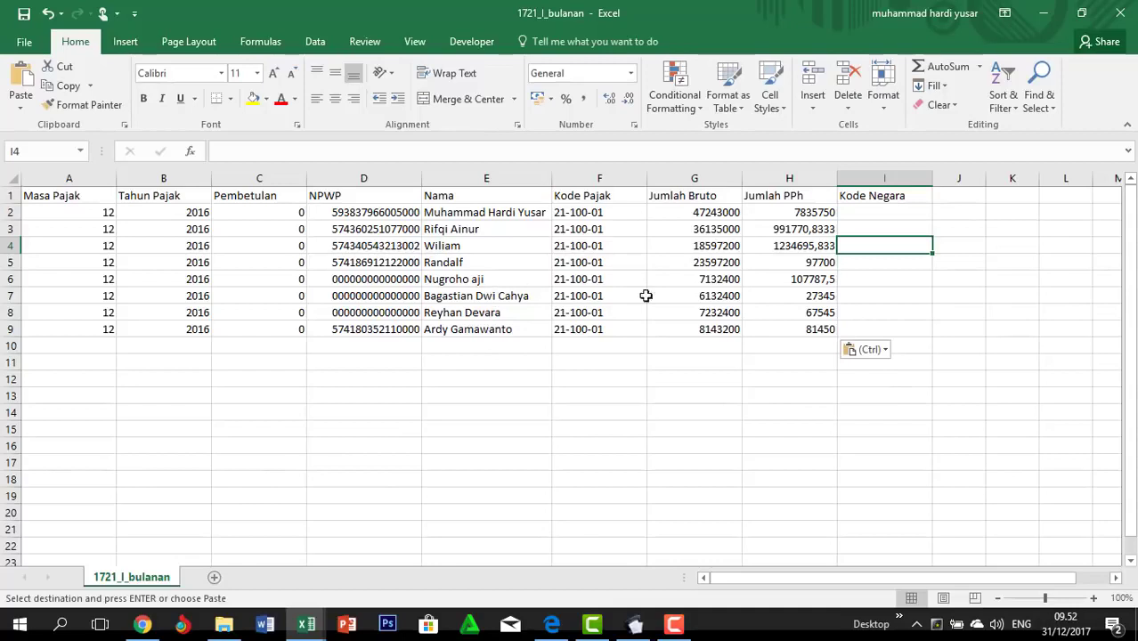
mouse_move(634, 624)
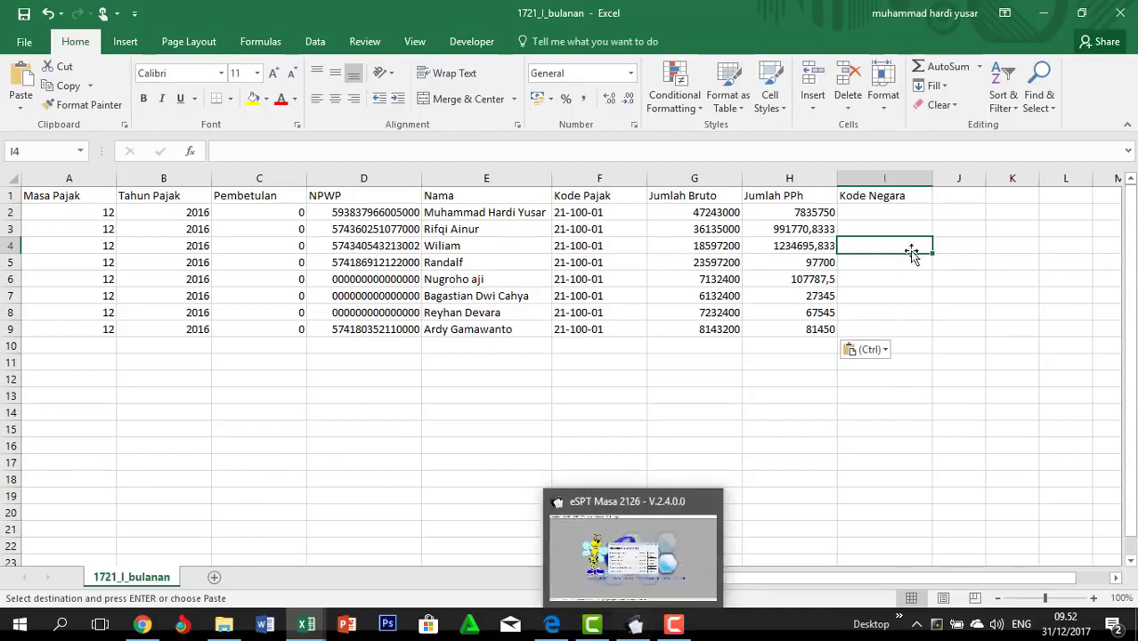
left_click(598, 566)
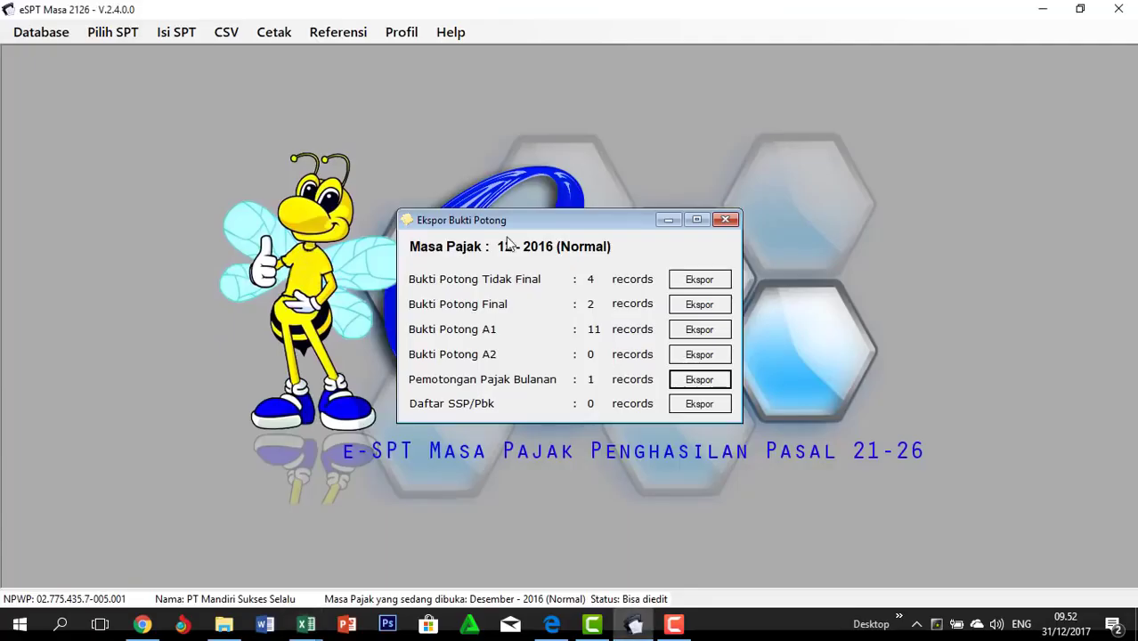
Minimise the Ekspor Bukti Potong window and open the Kode Negara reference list
left_click(698, 224)
left_click(331, 34)
mouse_move(381, 74)
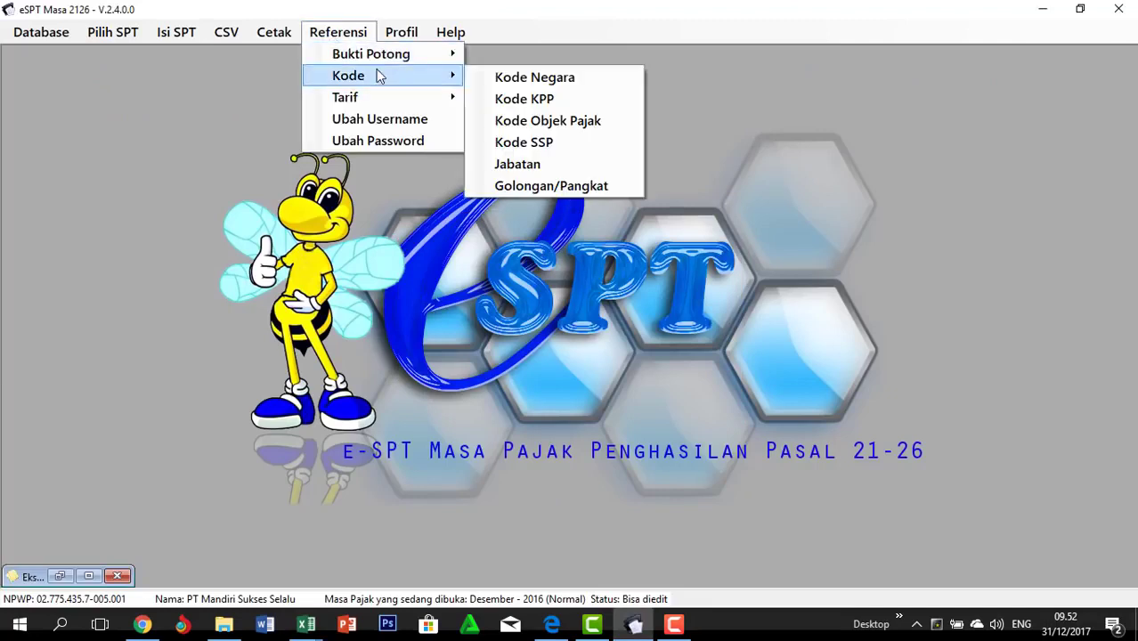
left_click(541, 76)
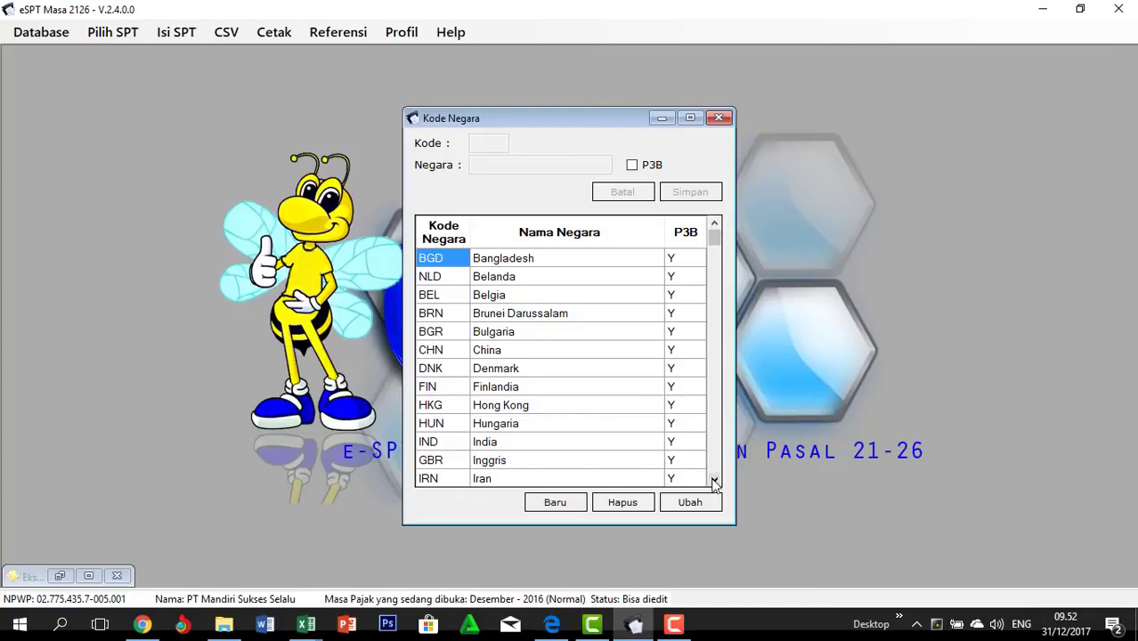
Examine the Kode Negara list for the country codes of the foreign employees' home countries, Inggris and Jerman
left_click(716, 479)
left_click(716, 479)
left_click(716, 479)
left_click(716, 479)
left_click(718, 479)
left_click(718, 479)
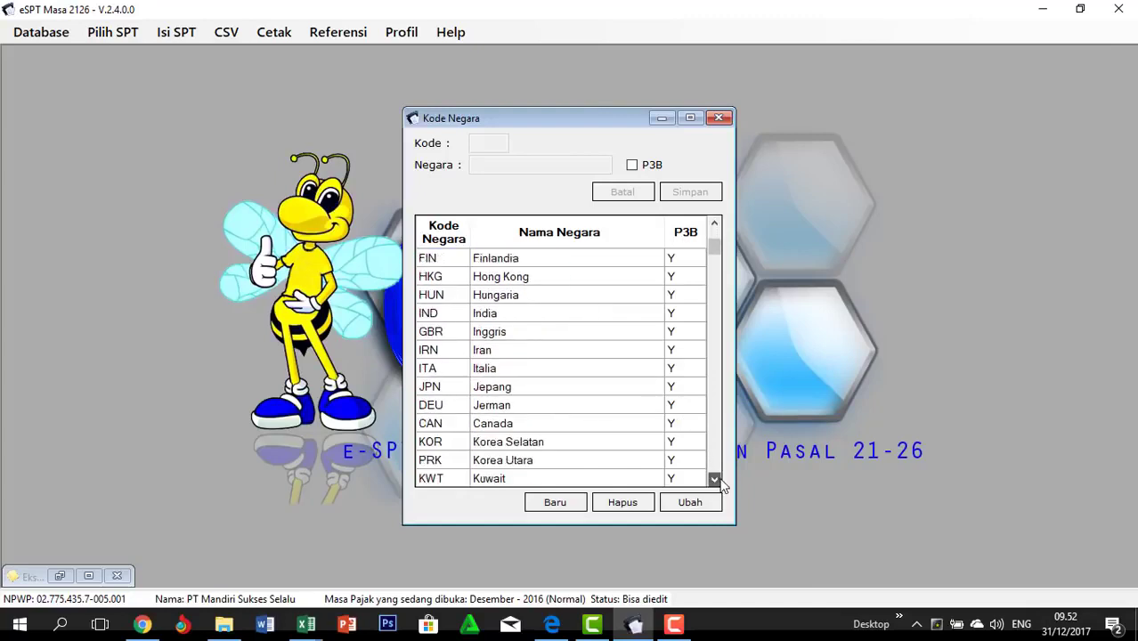
left_click(719, 479)
left_click(719, 479)
left_click(715, 479)
left_click(715, 479)
left_click(715, 479)
left_click(714, 478)
left_click(715, 478)
left_click(714, 479)
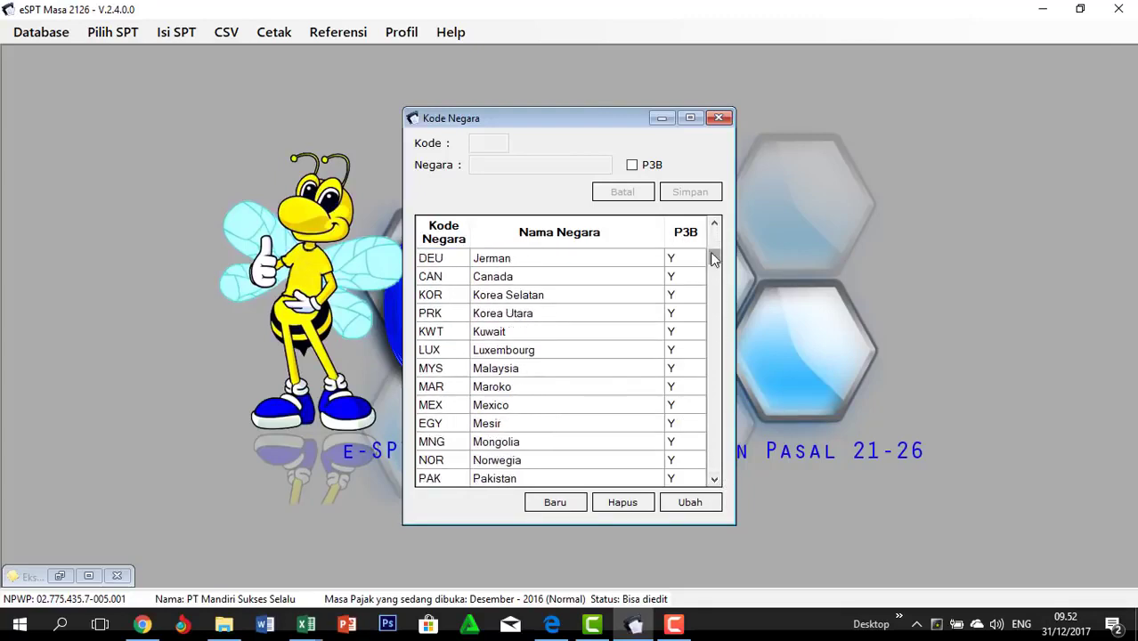
left_click_drag(715, 260, 716, 239)
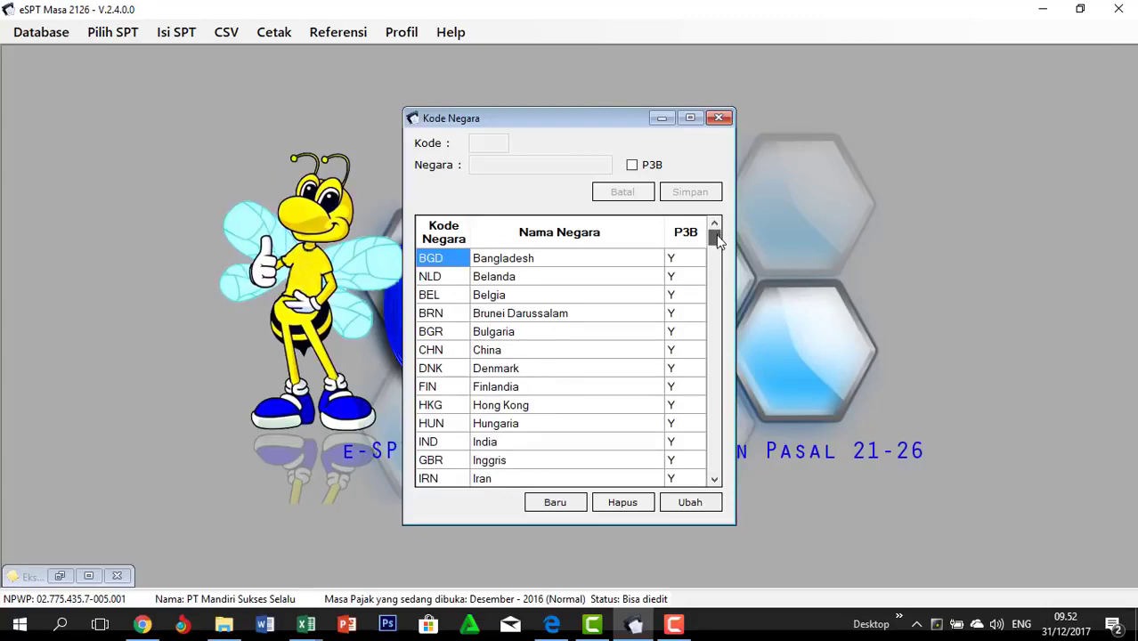
left_click_drag(717, 238, 716, 251)
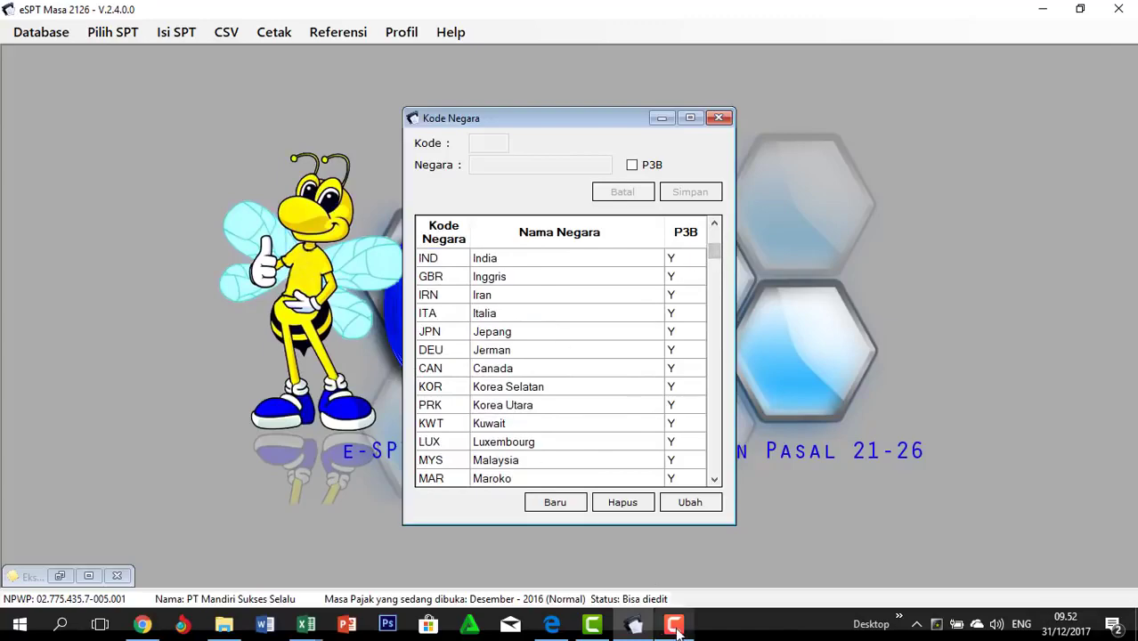
Switch to the 1721_I_bulanan workbook in Excel and enter the Kode Negara values GBR in I4 and DEU in I5
mouse_move(308, 627)
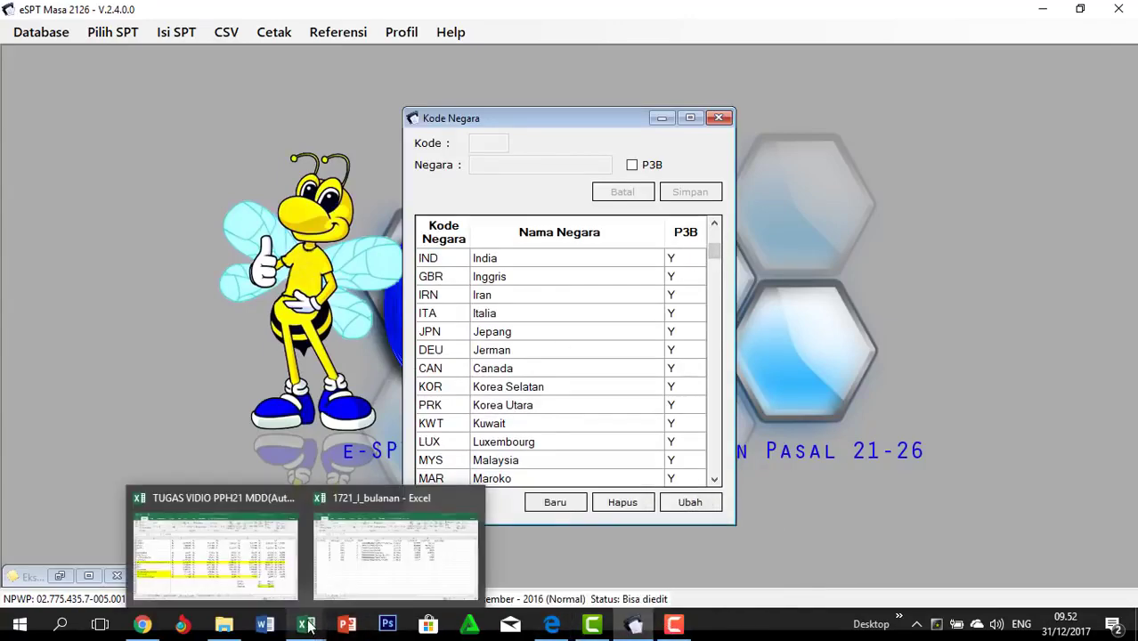
left_click(363, 554)
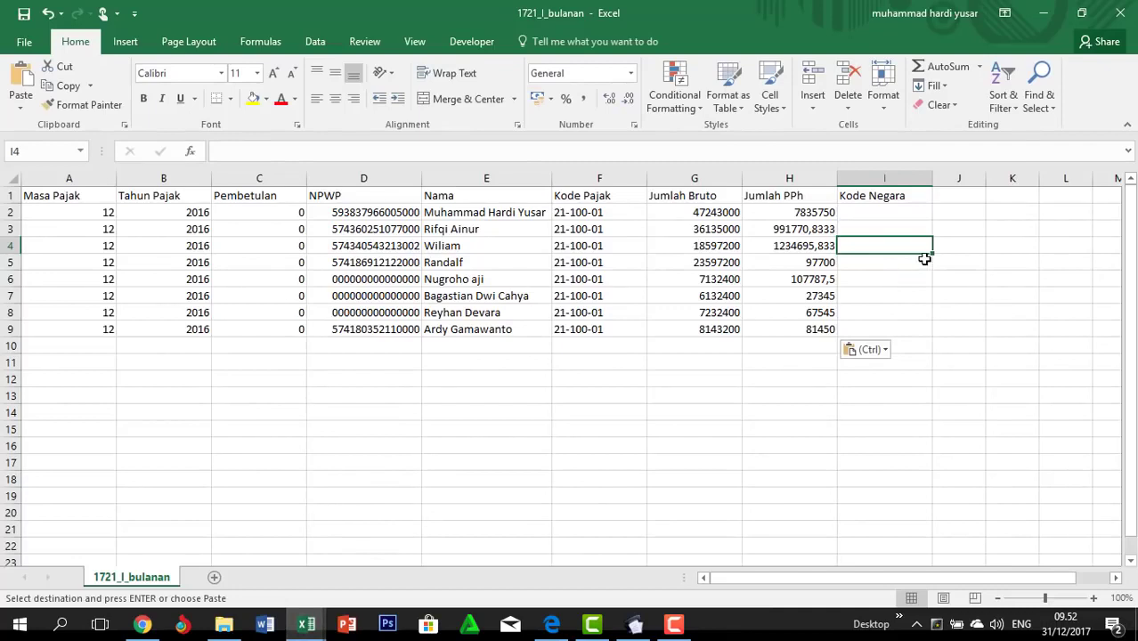
type("GBR")
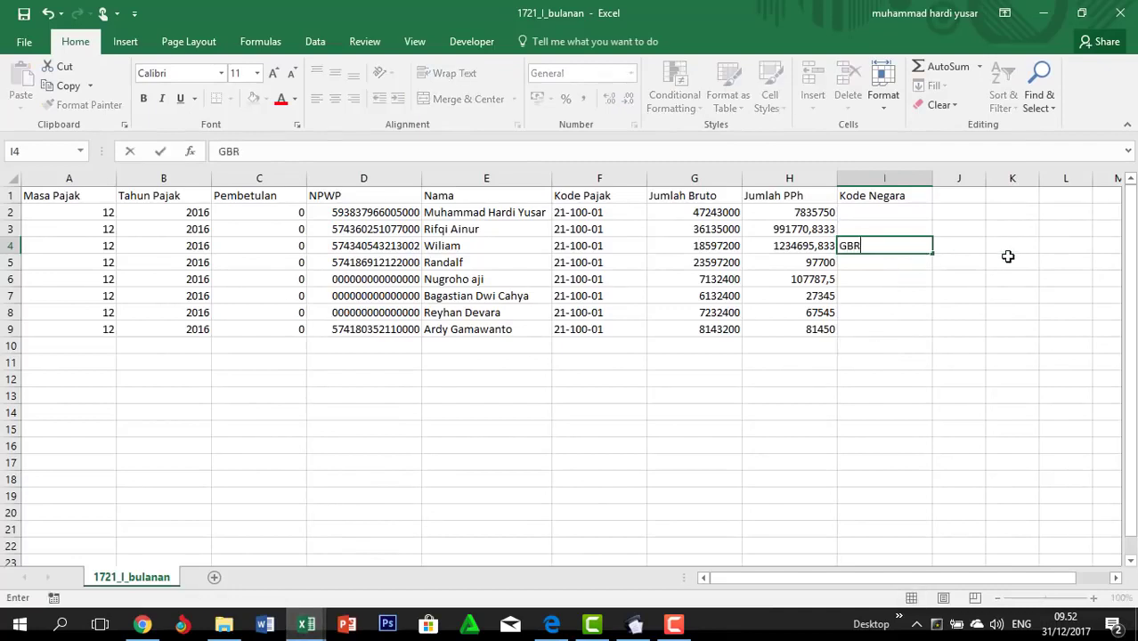
key("Return")
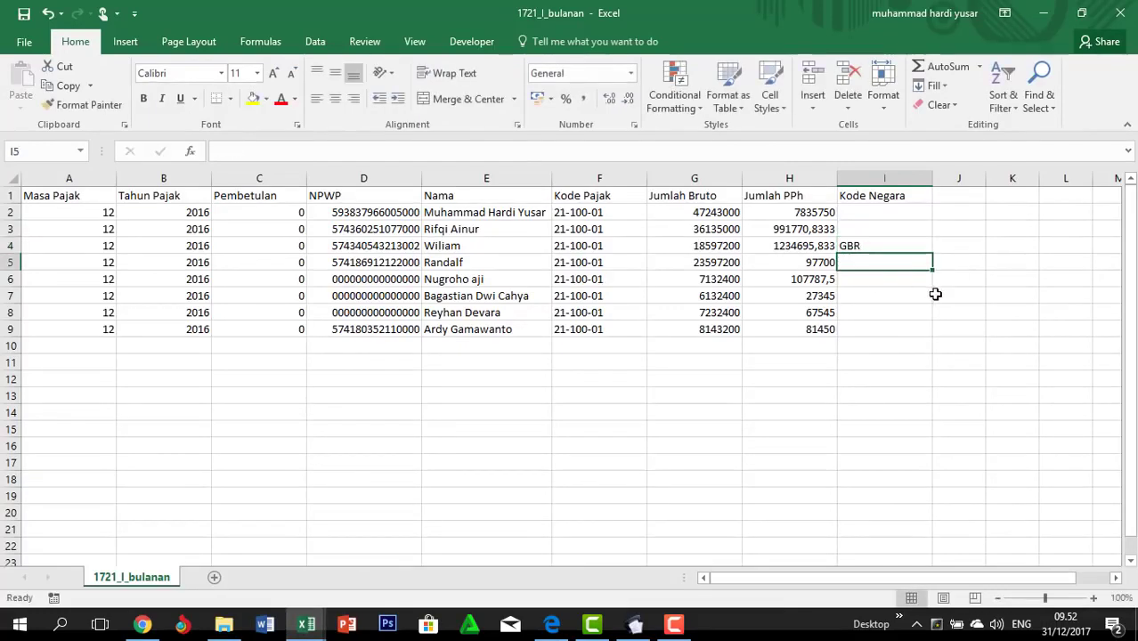
type("DEU")
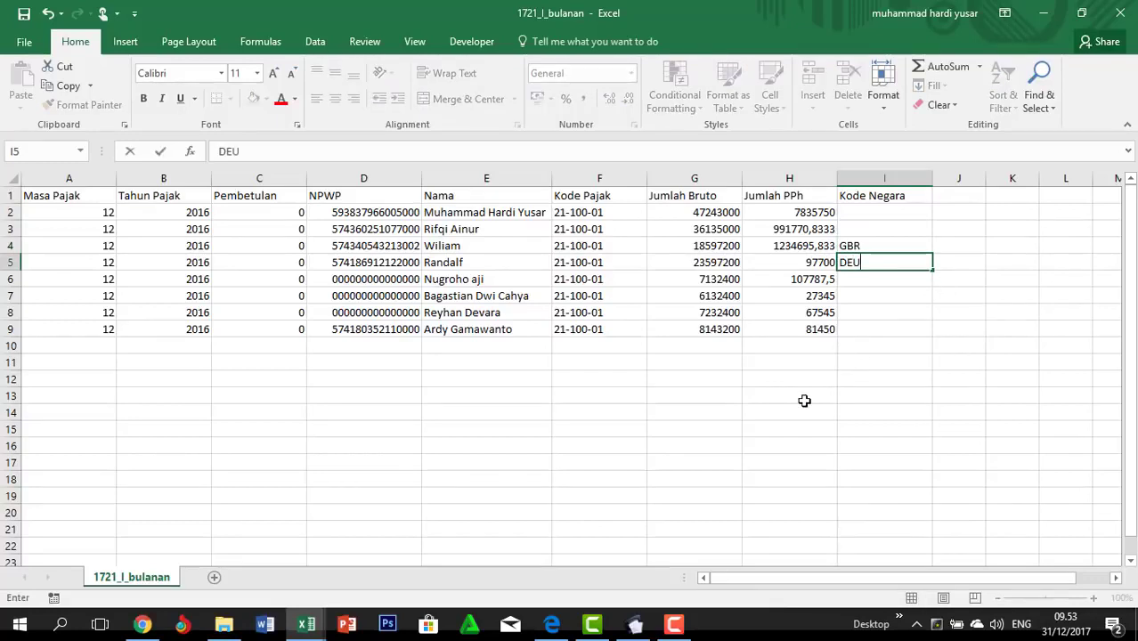
left_click_drag(799, 408, 809, 400)
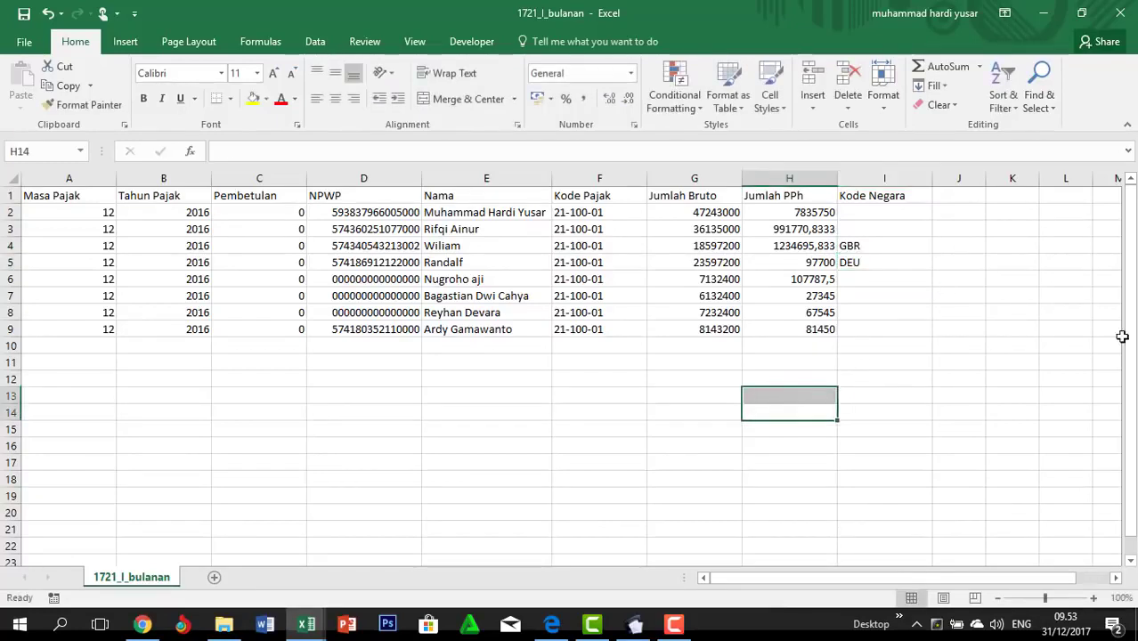
left_click(719, 312)
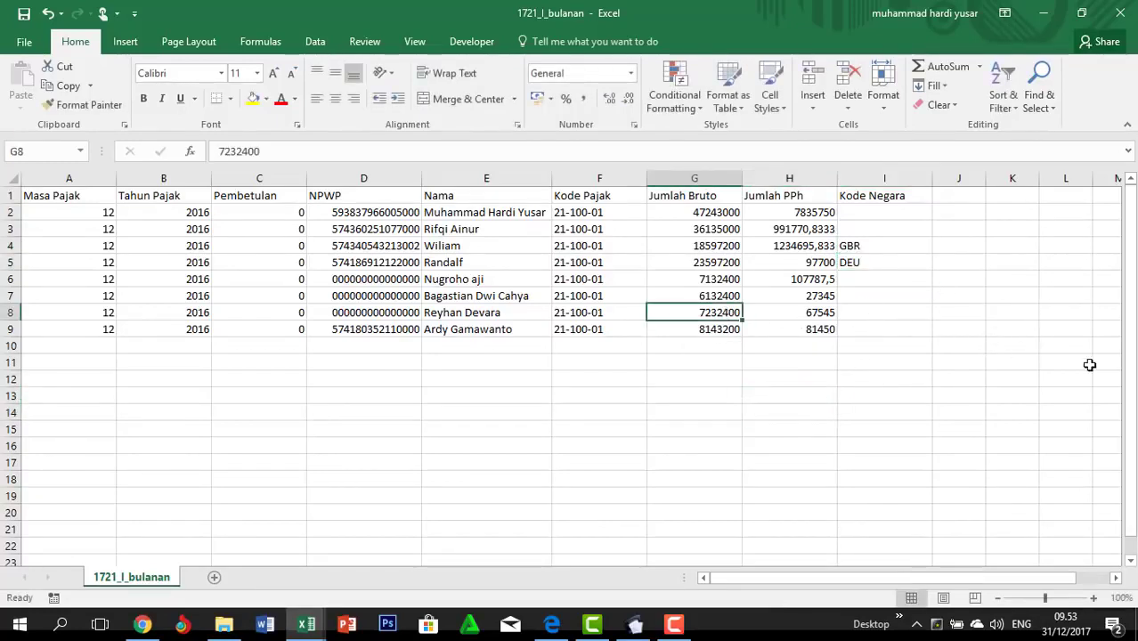
left_click(391, 426)
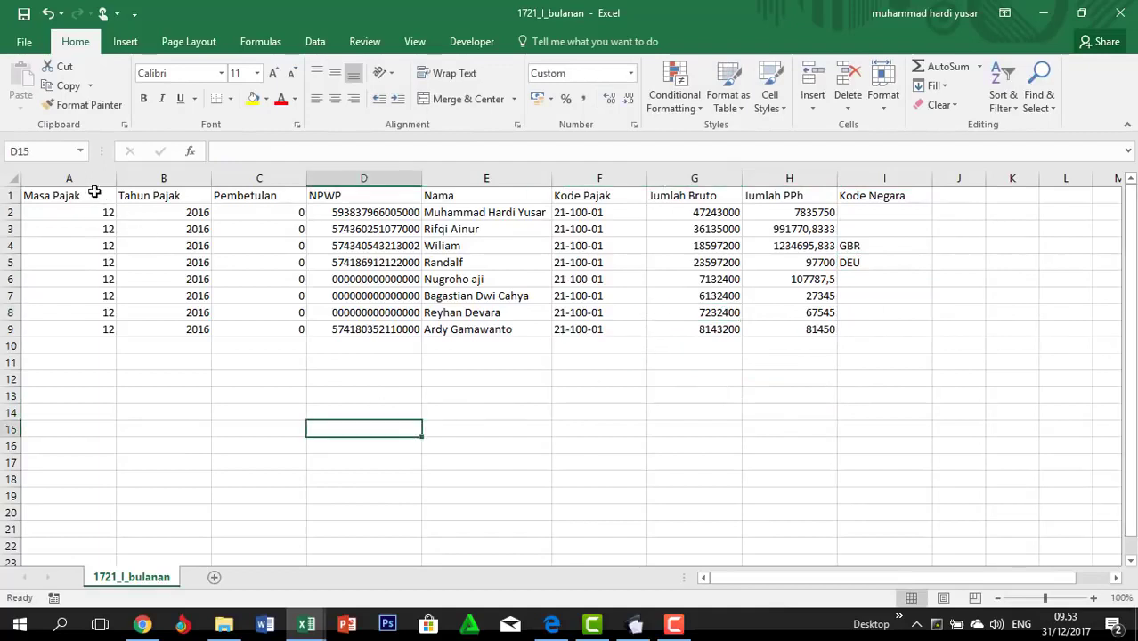
Save the file as an Excel Workbook named 1721_I_bulanan in the Espt pph 21 vidio folder, replacing the existing file
left_click(33, 46)
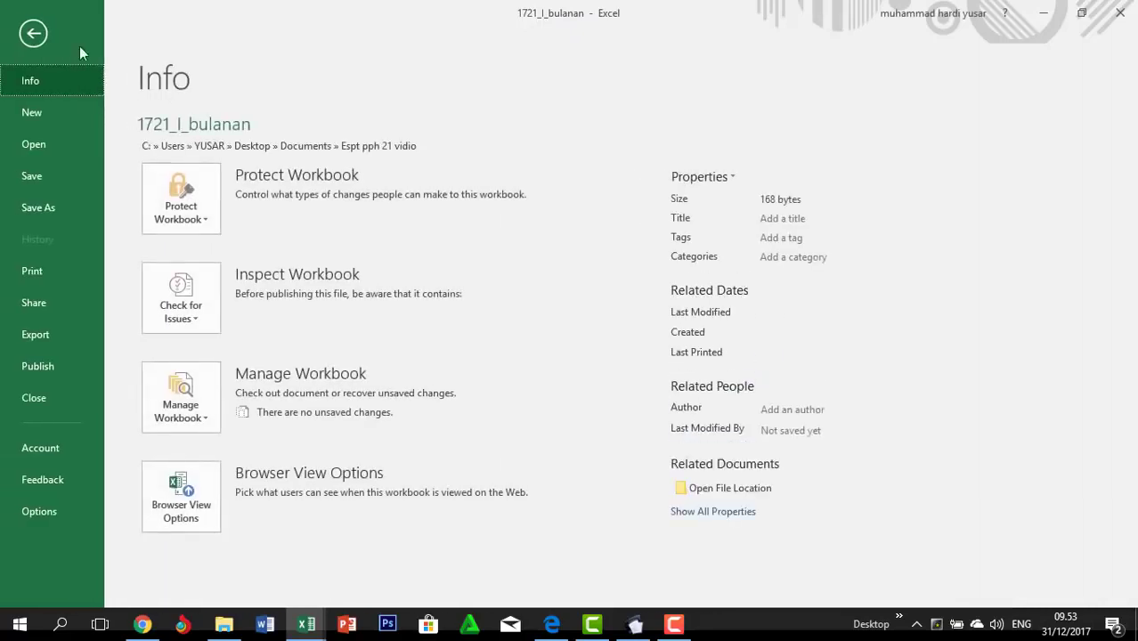
left_click(64, 208)
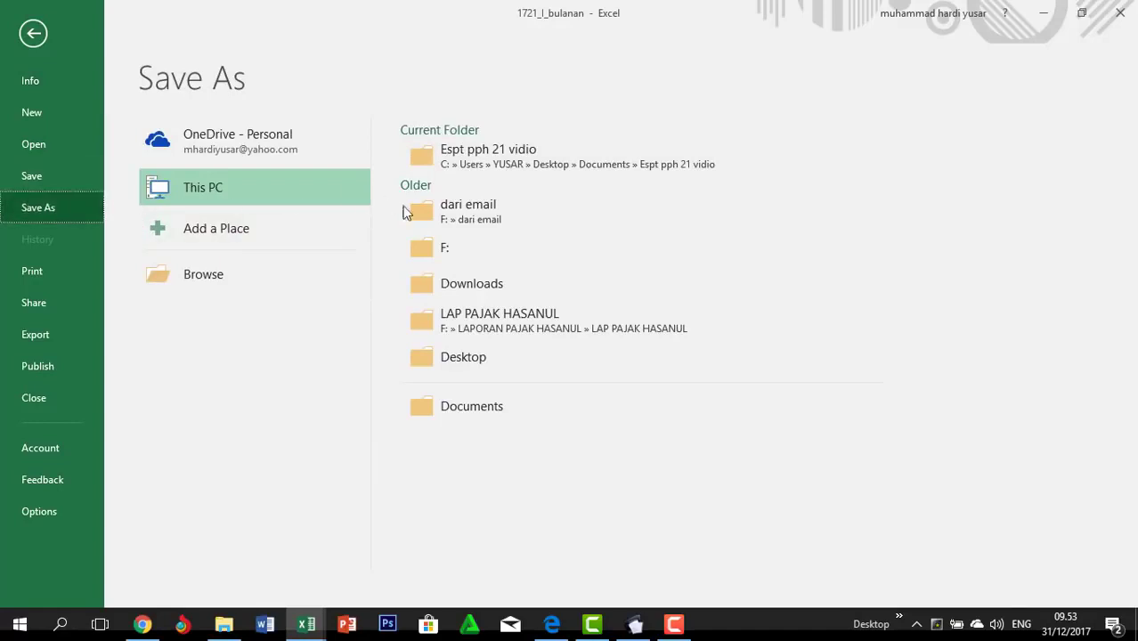
left_click(485, 169)
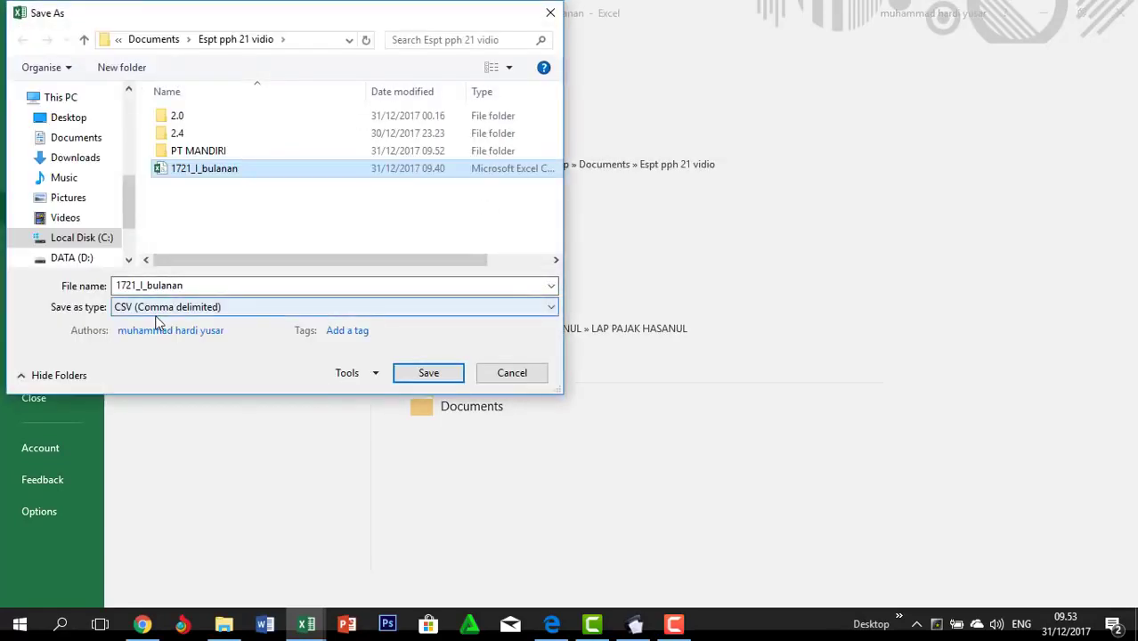
left_click(289, 308)
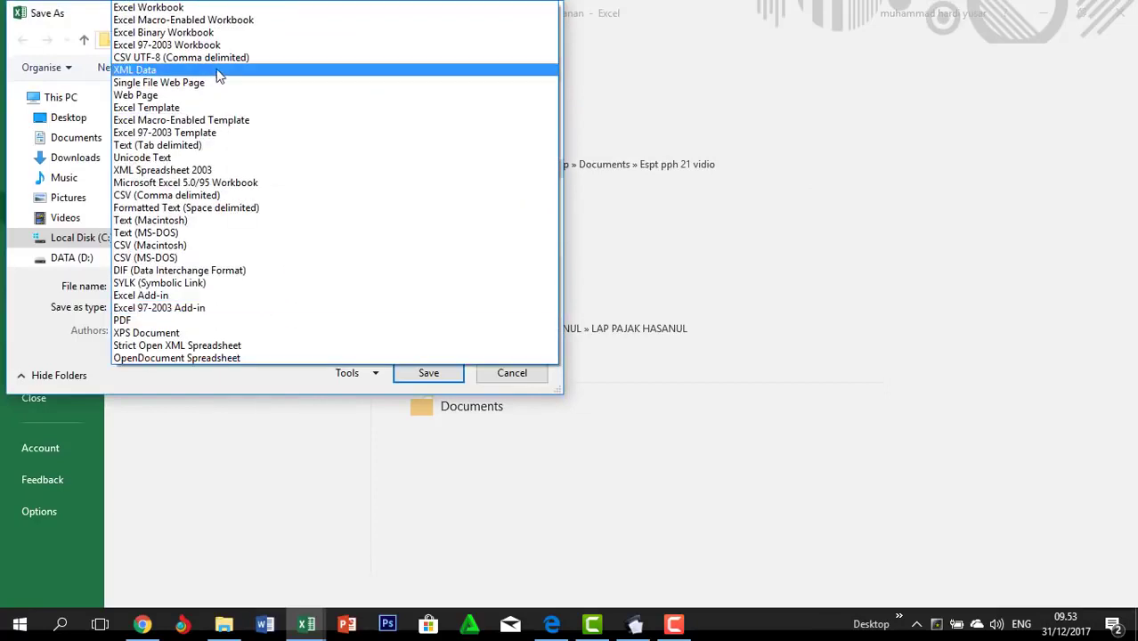
left_click(212, 9)
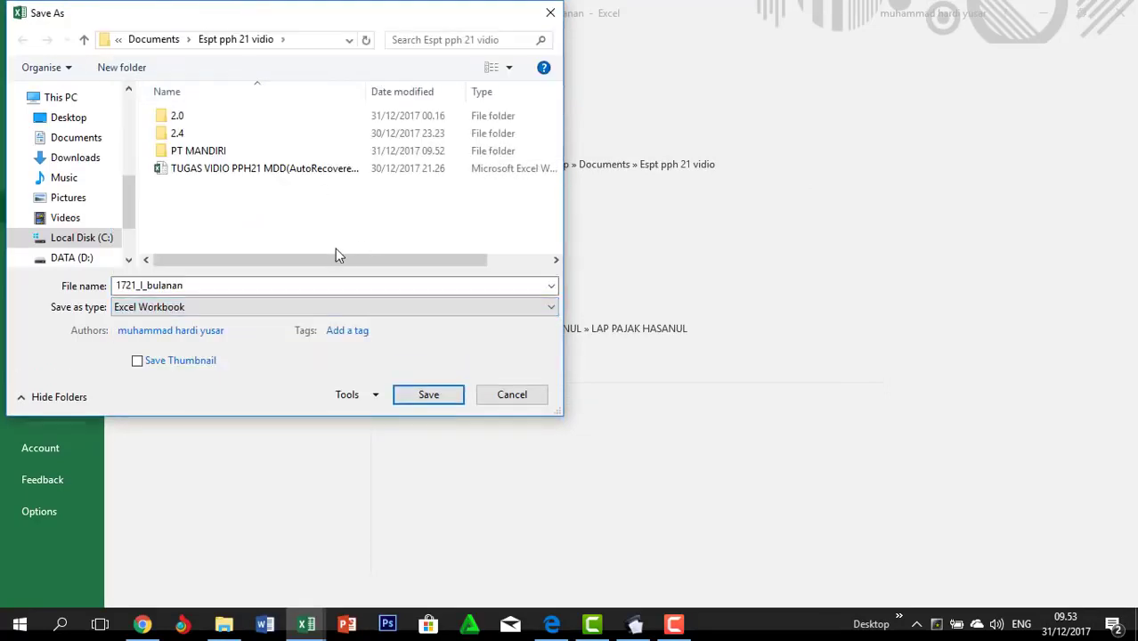
left_click(443, 395)
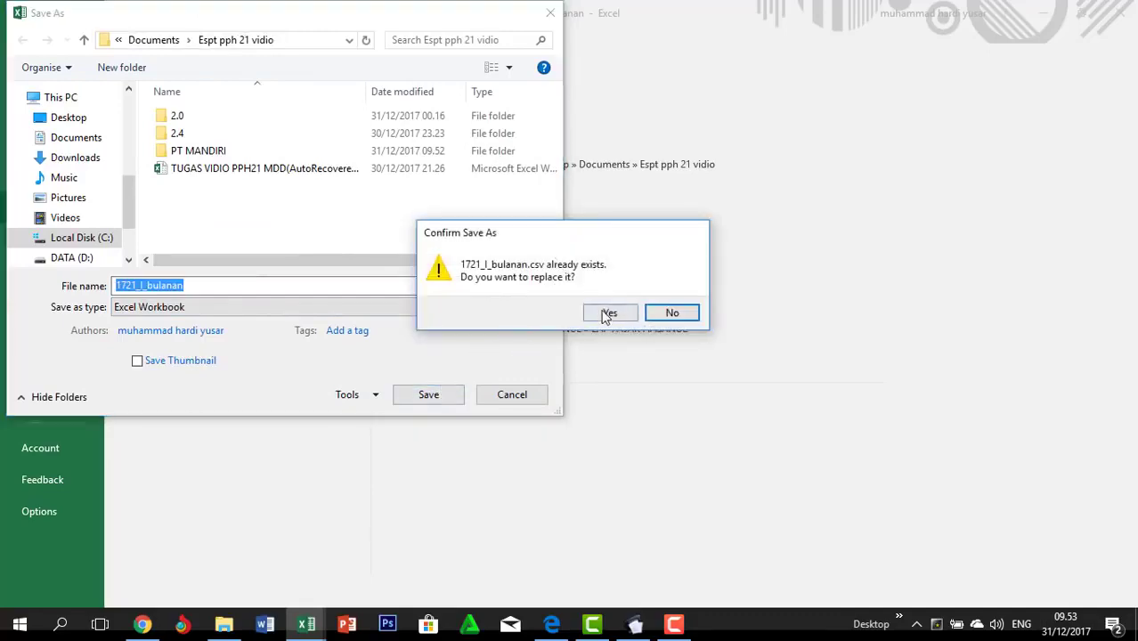
left_click(609, 321)
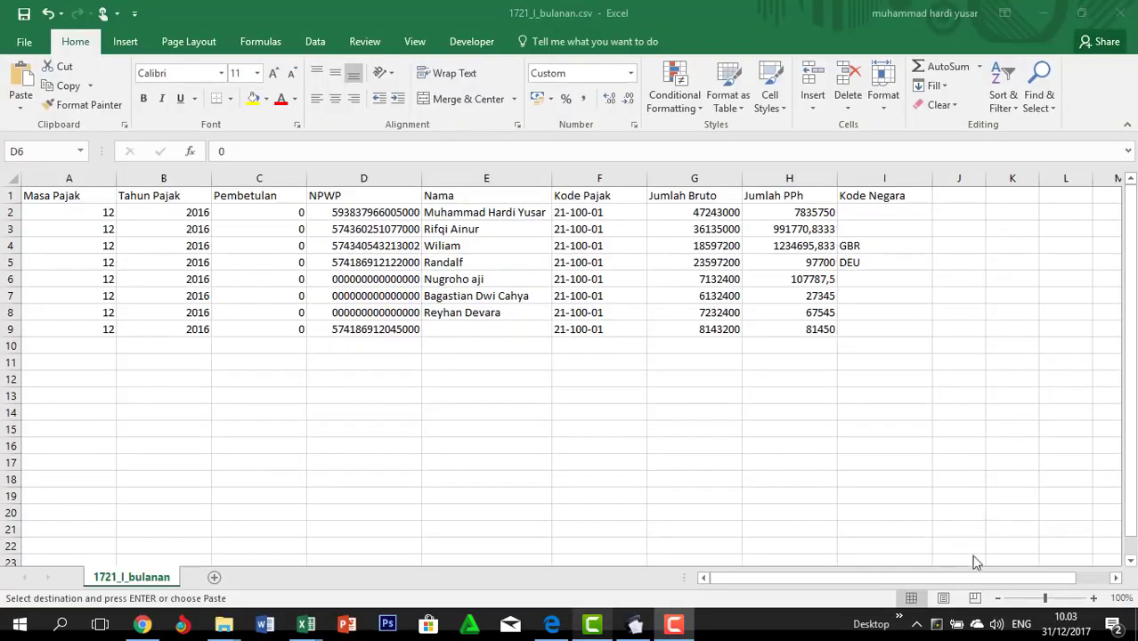
Delete row 2, the first employee's record, from the 1721_I_bulanan sheet
left_click(969, 582)
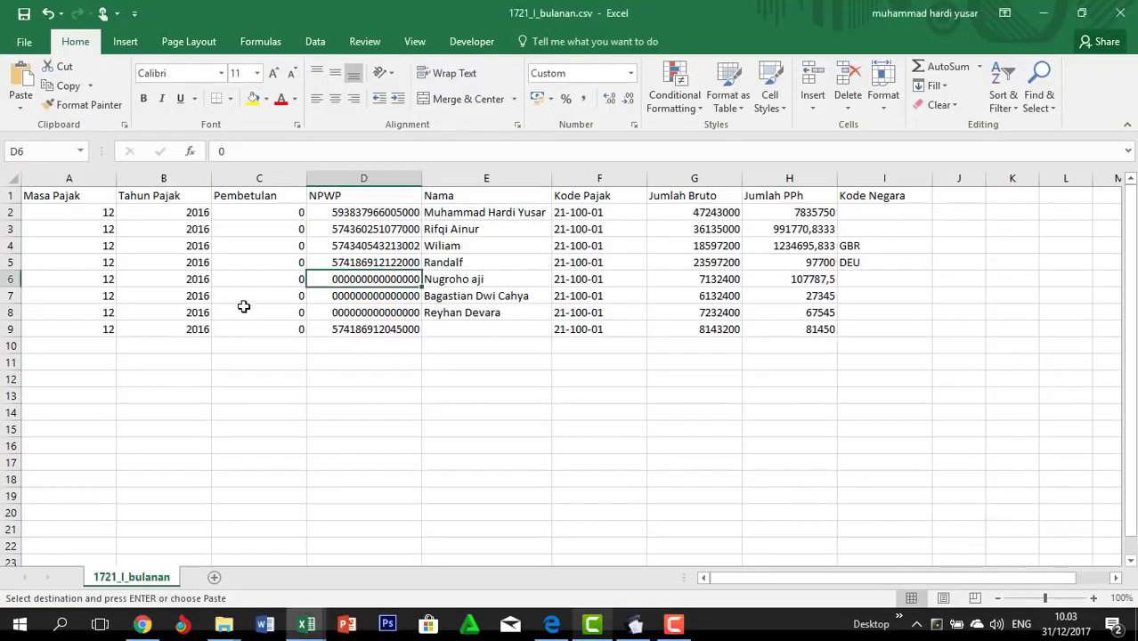
left_click(11, 212)
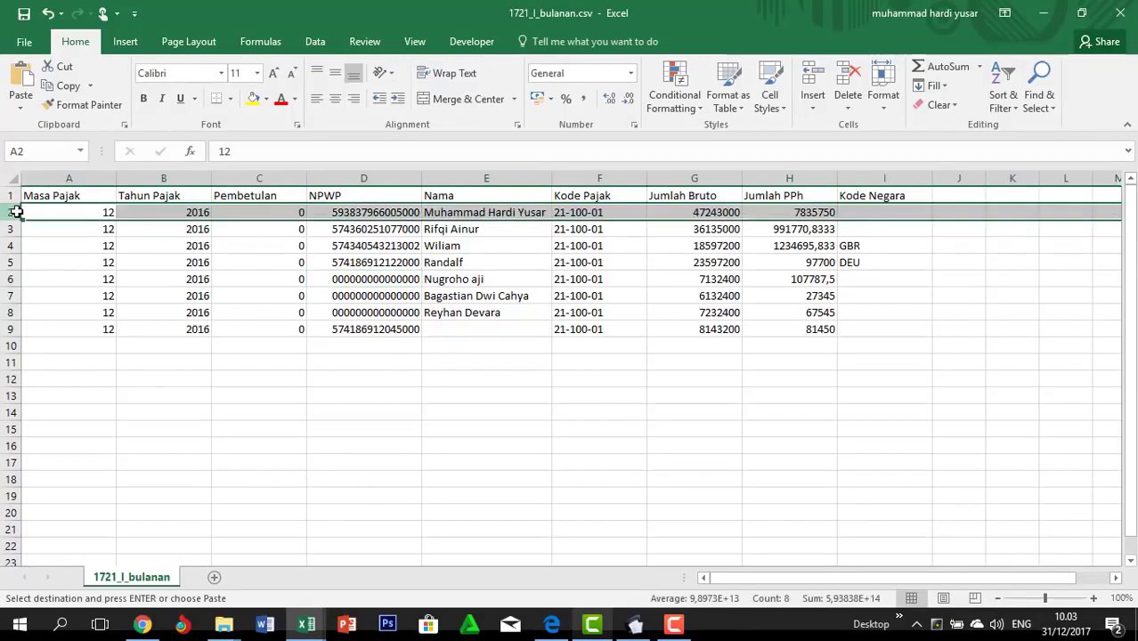
right_click(15, 202)
left_click(217, 355)
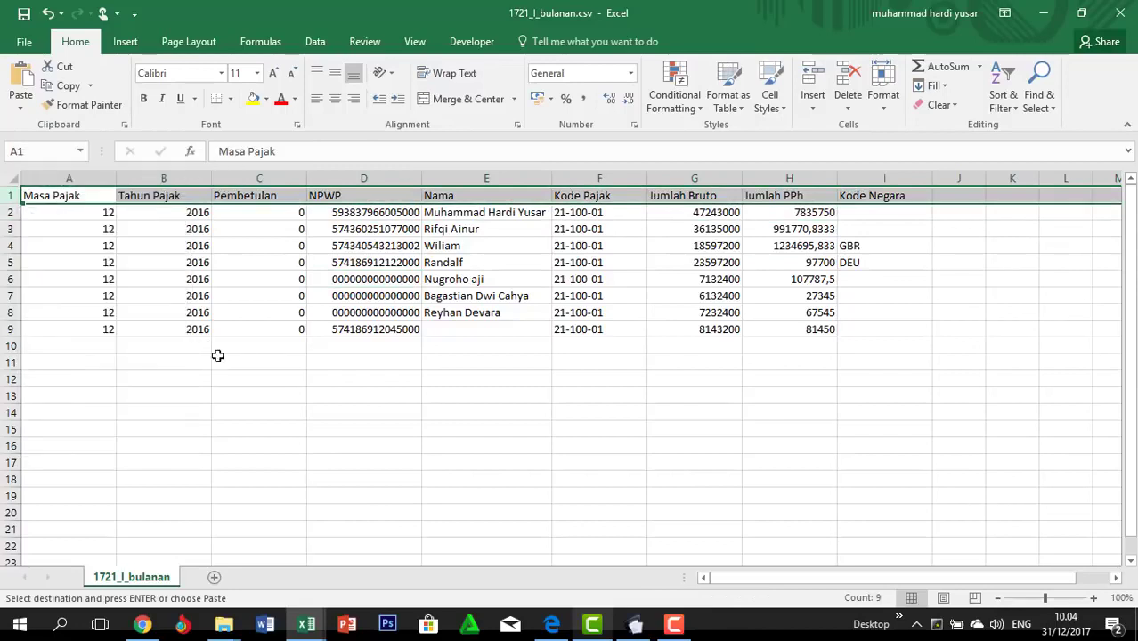
left_click(10, 214)
right_click(10, 214)
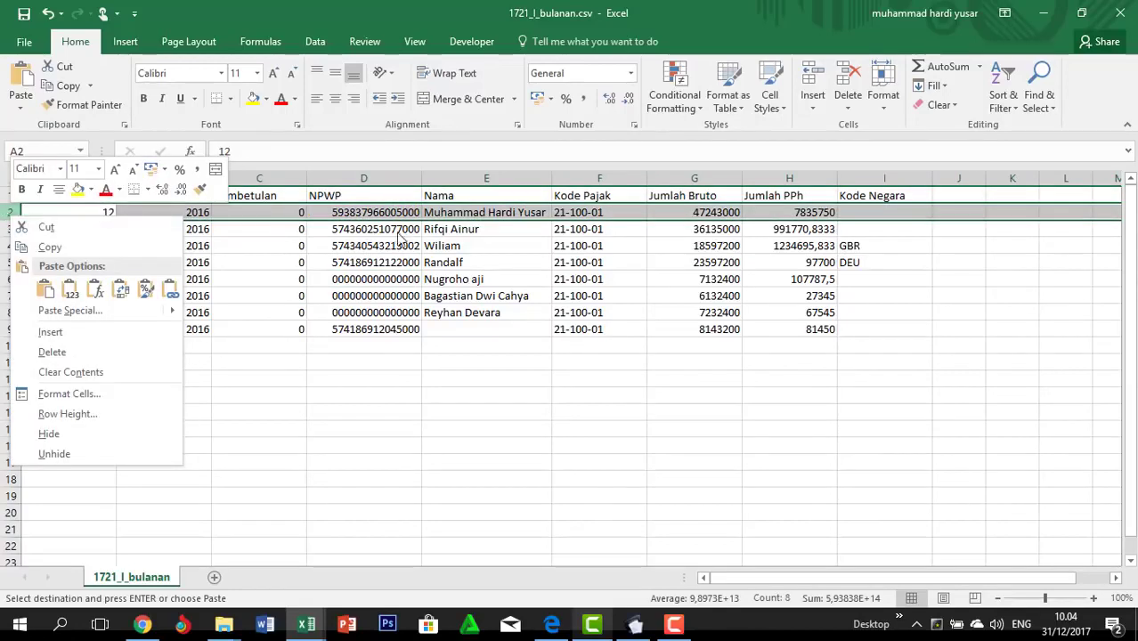
left_click(89, 346)
left_click(320, 410)
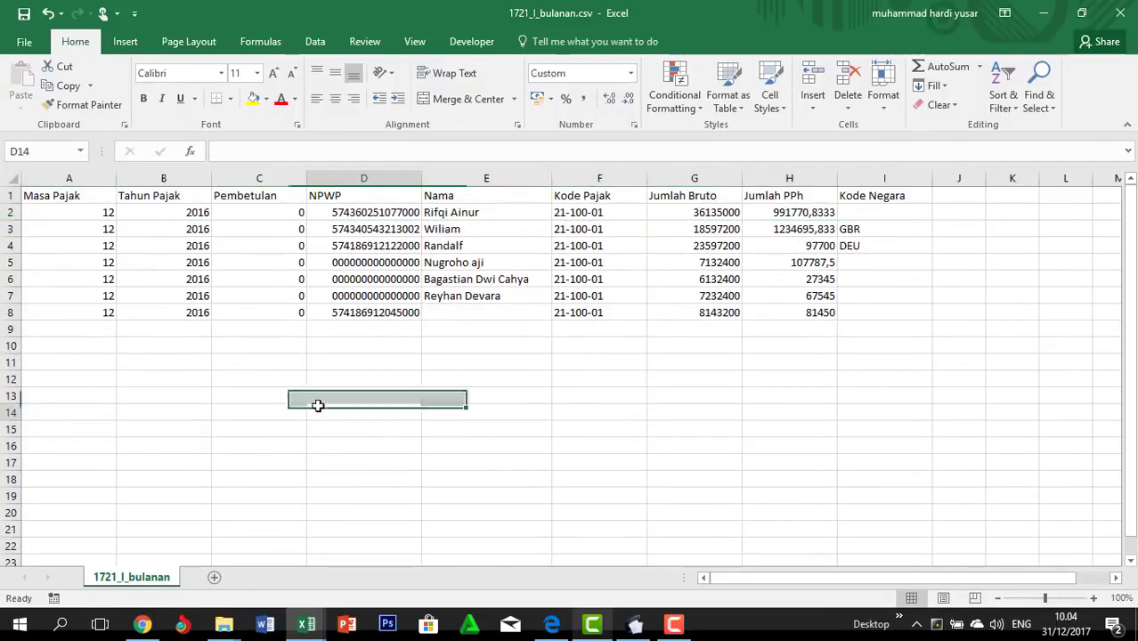
Copy the last employee's name from I2 of PPh masa Desember and paste it as values into E8 of 1721_I_bulanan
left_click(479, 315)
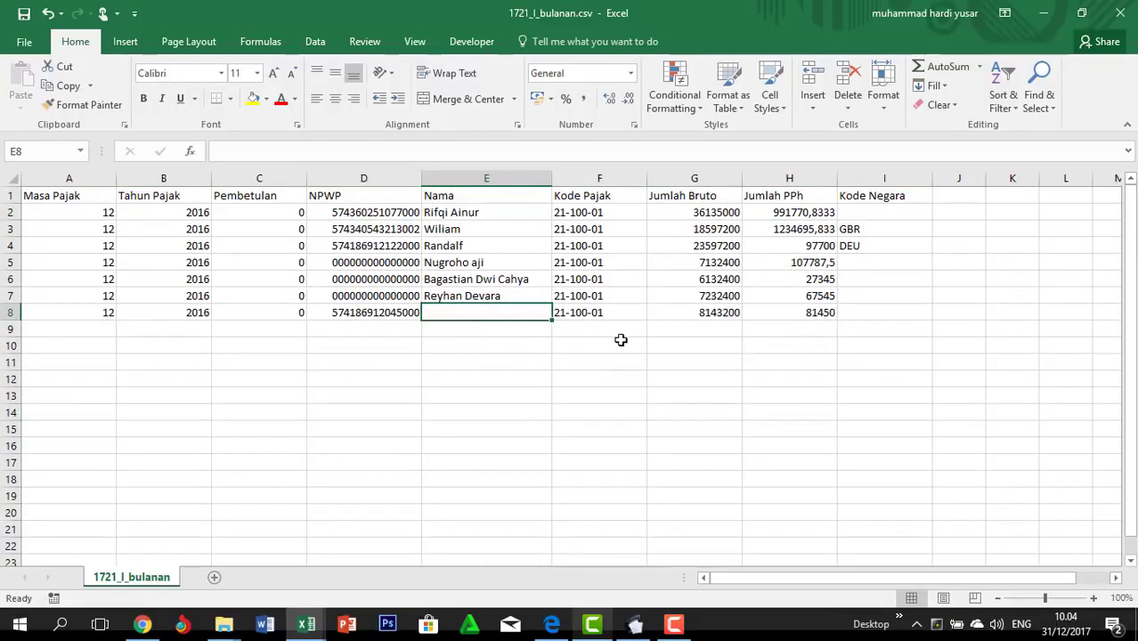
key("alt+Tab")
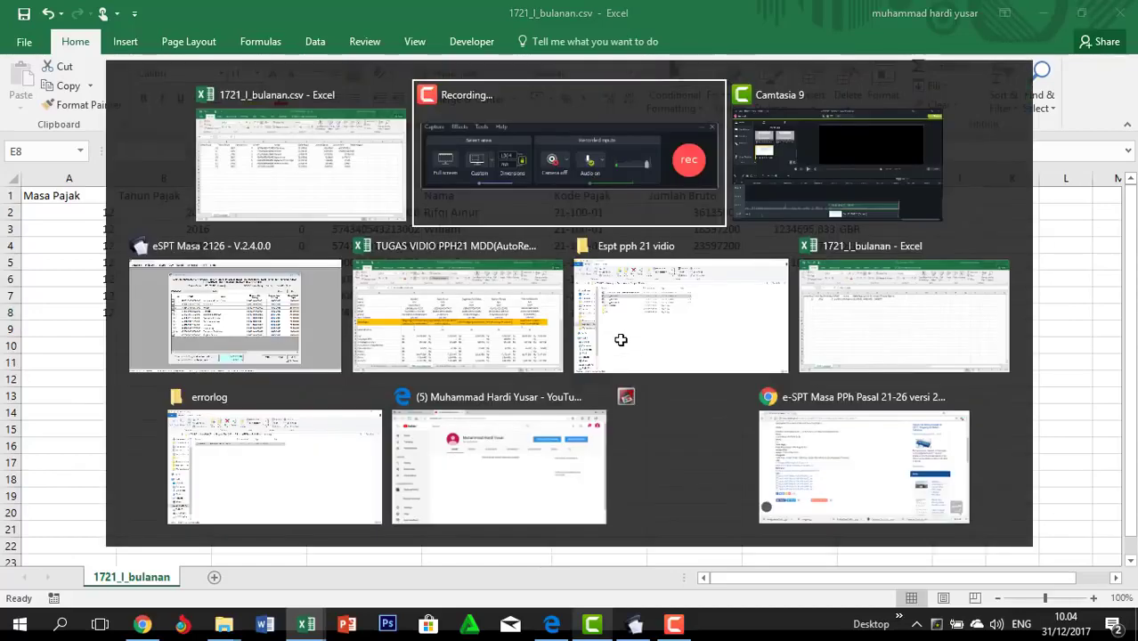
left_click(408, 310)
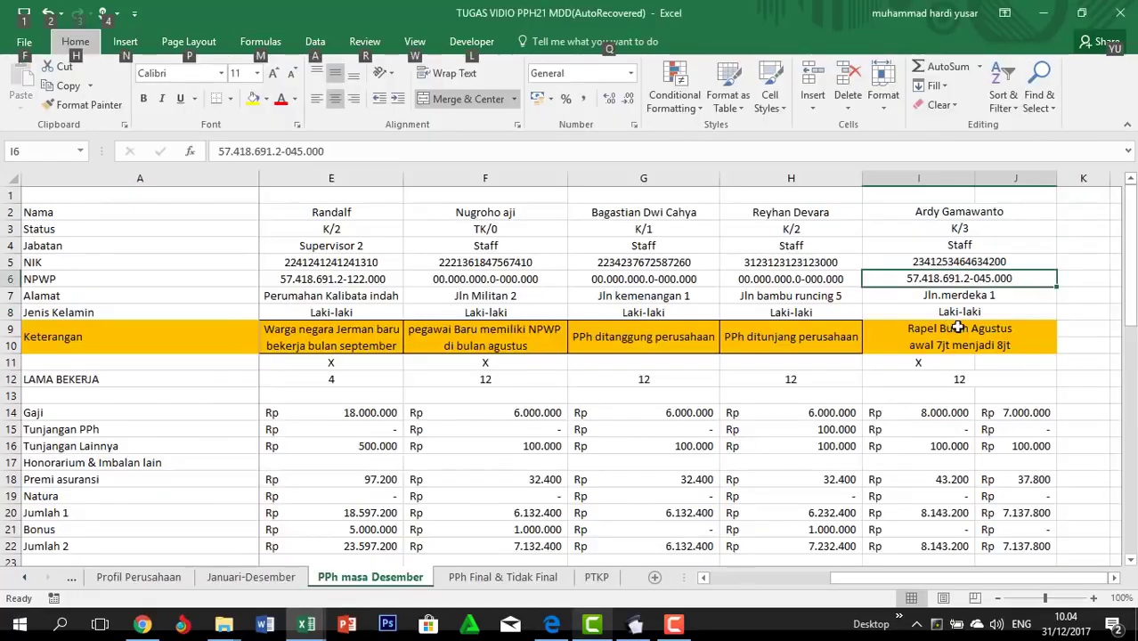
left_click(941, 214)
key("ctrl+c")
key("alt+Tab")
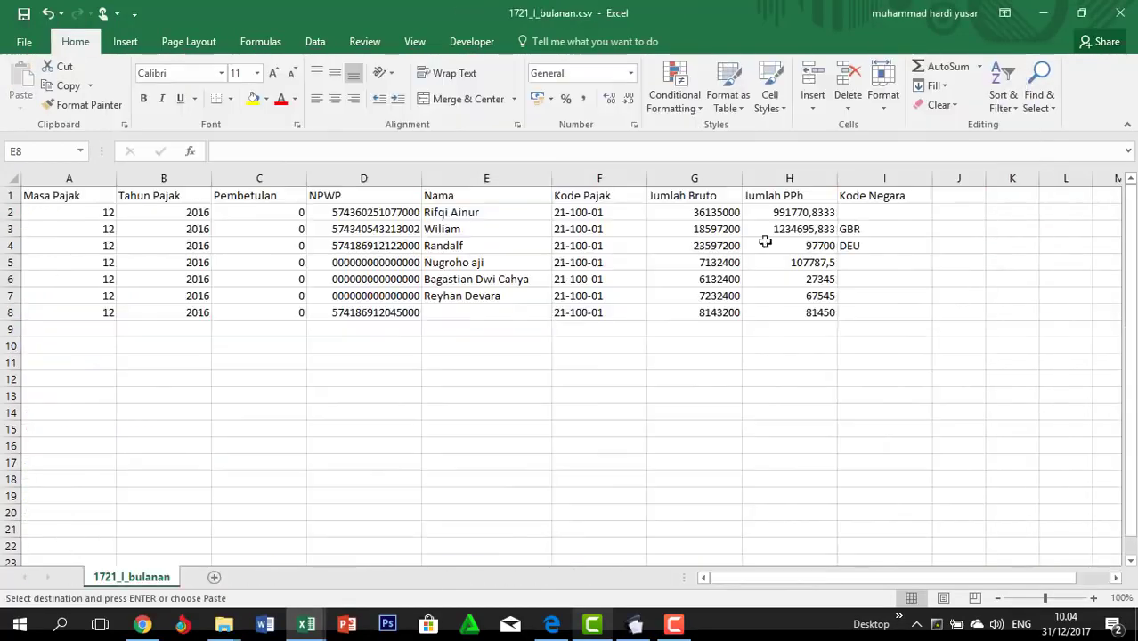
key("ctrl+alt+v")
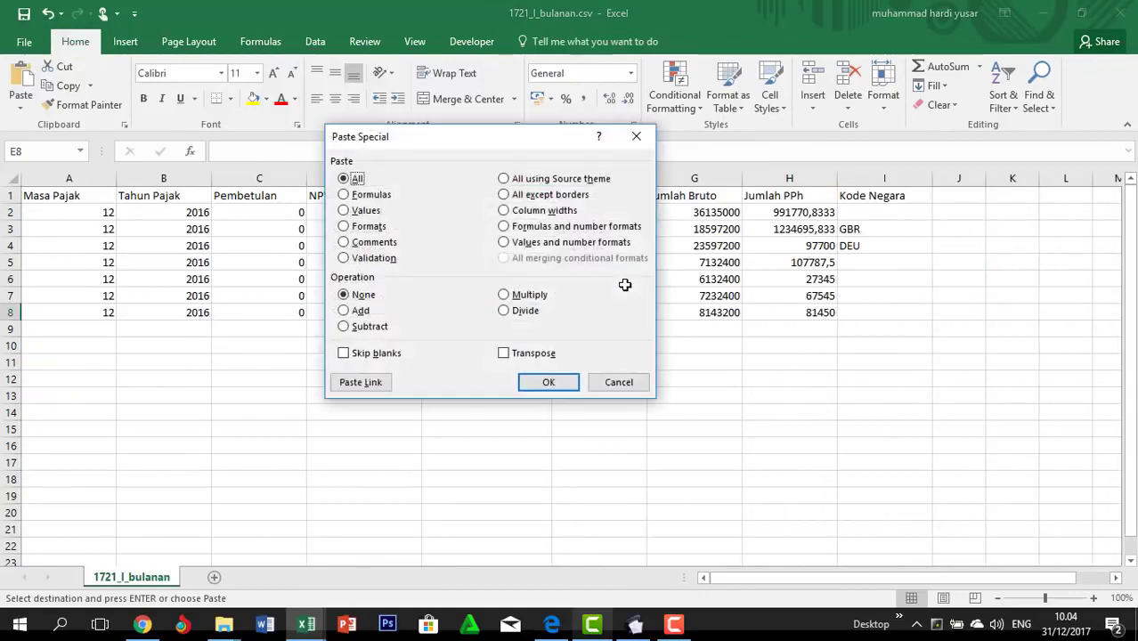
key("v")
left_click(570, 381)
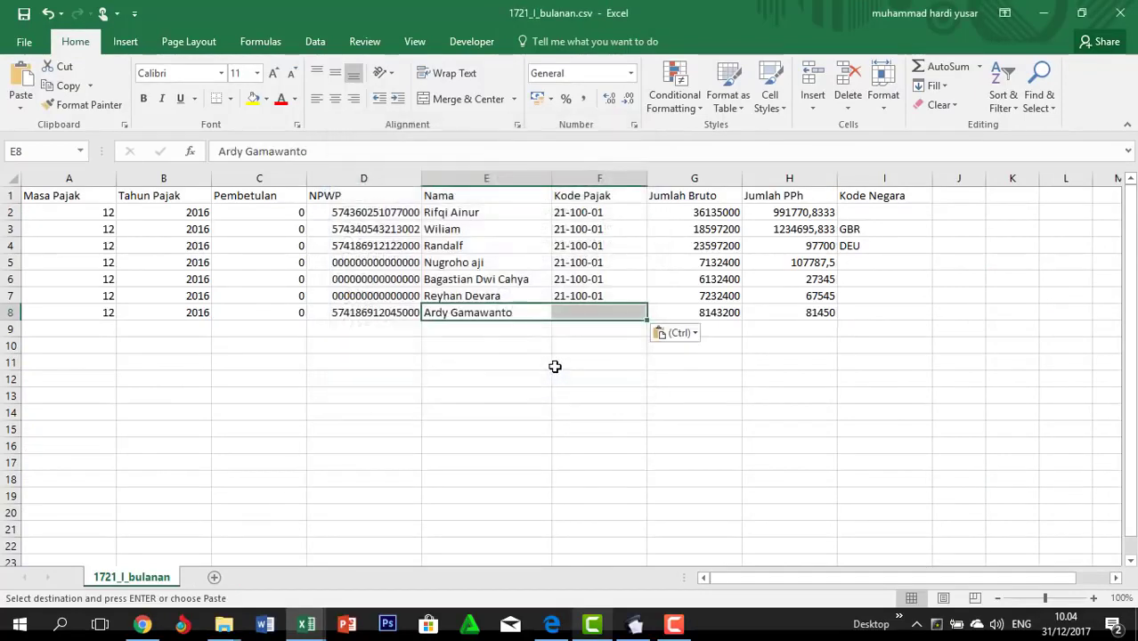
Copy the Kode Pajak 21-100-01 from F7 into F8
left_click(661, 391)
left_click(614, 295)
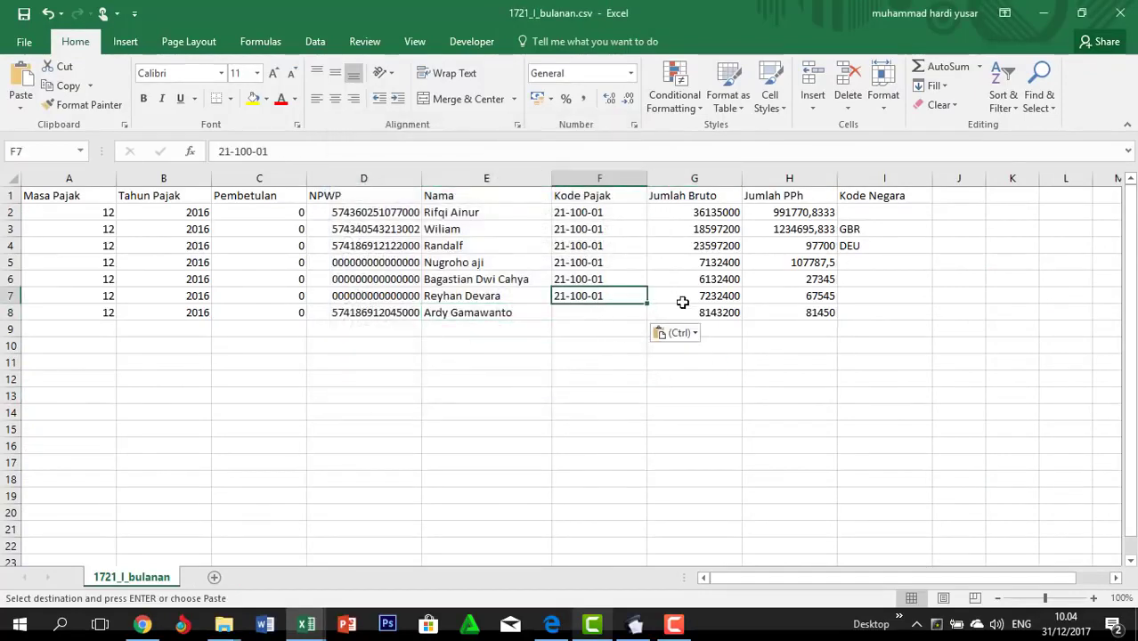
key("ctrl+c")
left_click(623, 317)
key("ctrl+v")
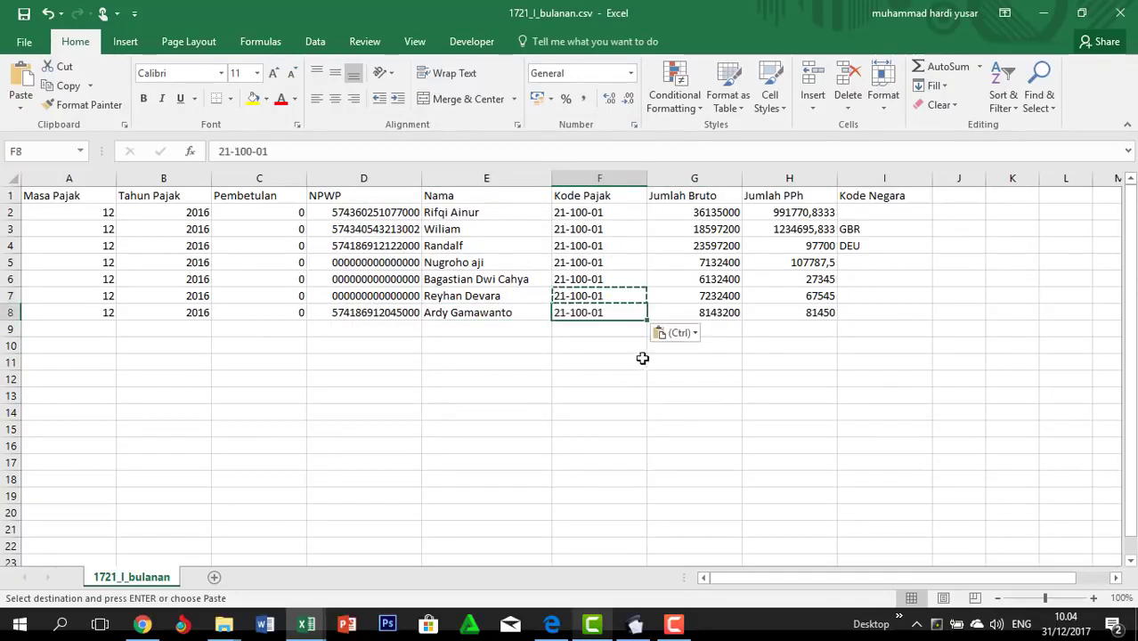
left_click(623, 374)
left_click(795, 344)
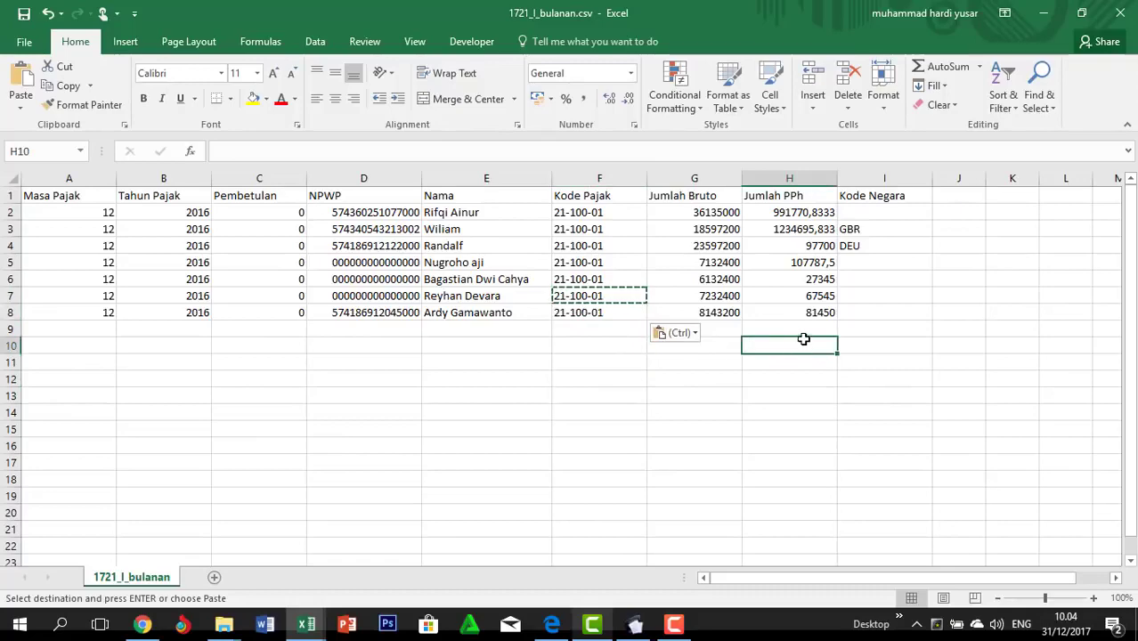
Start saving a copy of the 1721_I_bulanan sheet in the Espt pph 21 vidio folder with the type CSV (Comma delimited)
key("Escape")
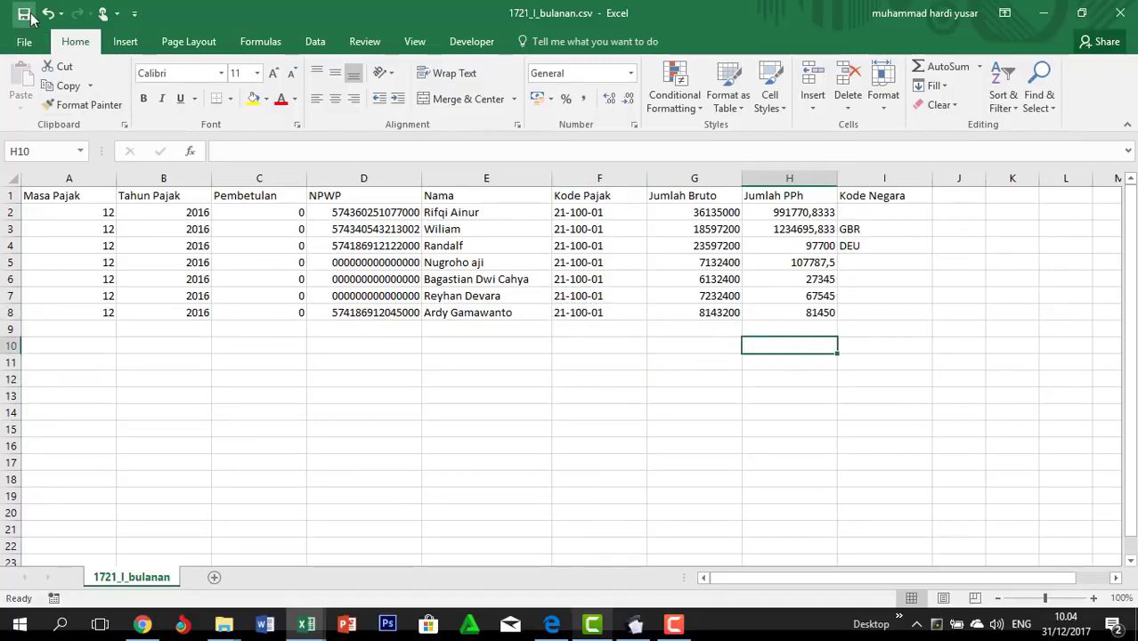
left_click(24, 42)
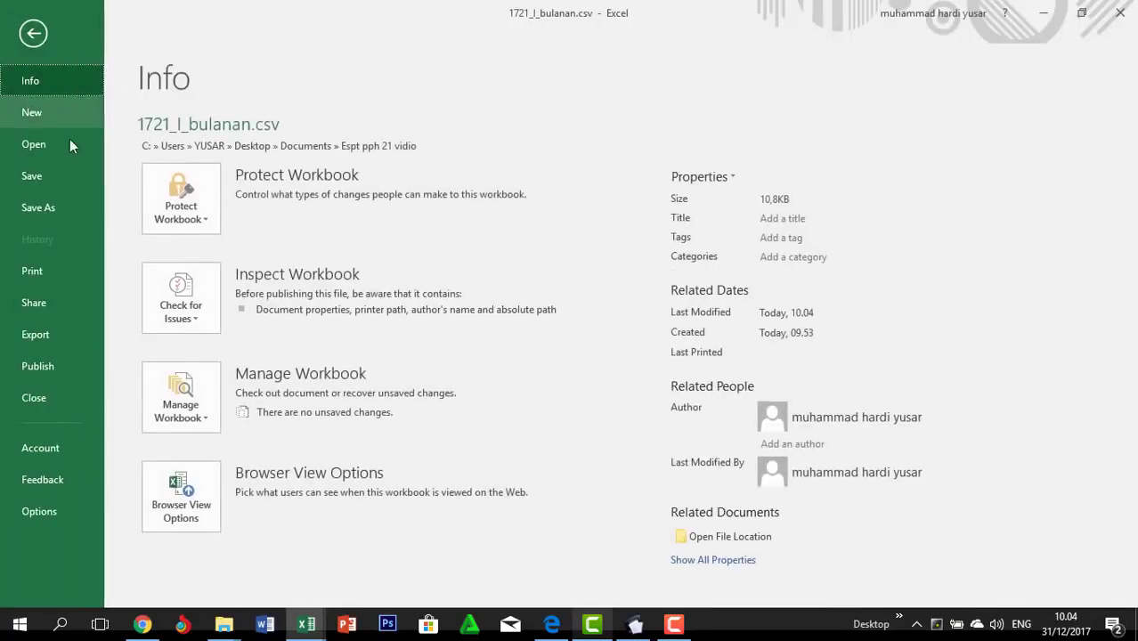
left_click(59, 204)
left_click(275, 179)
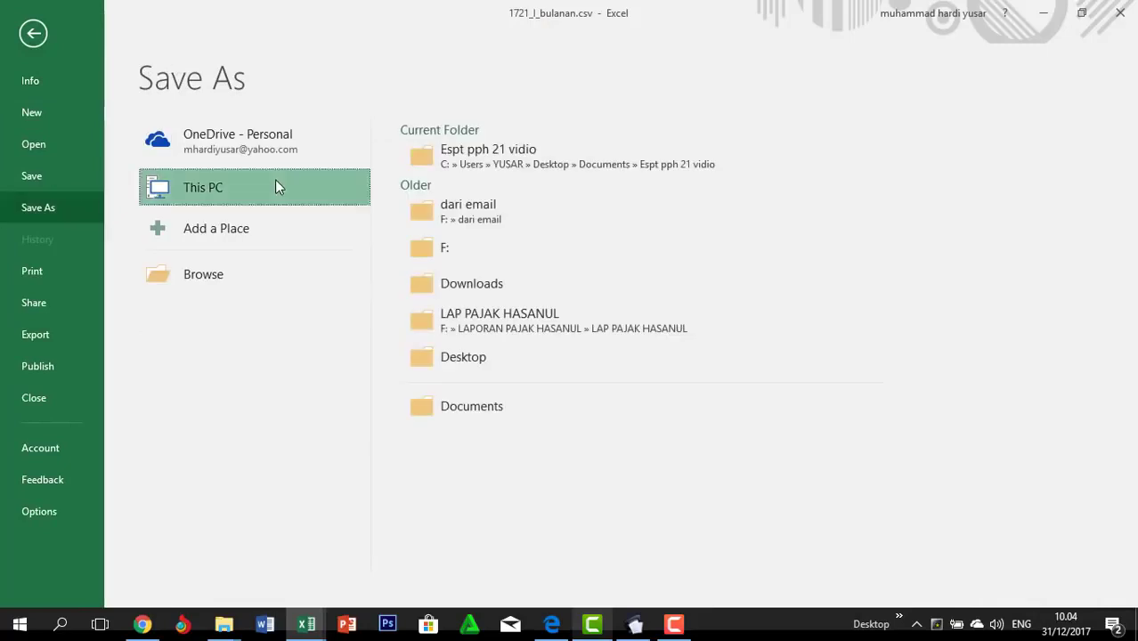
left_click(464, 175)
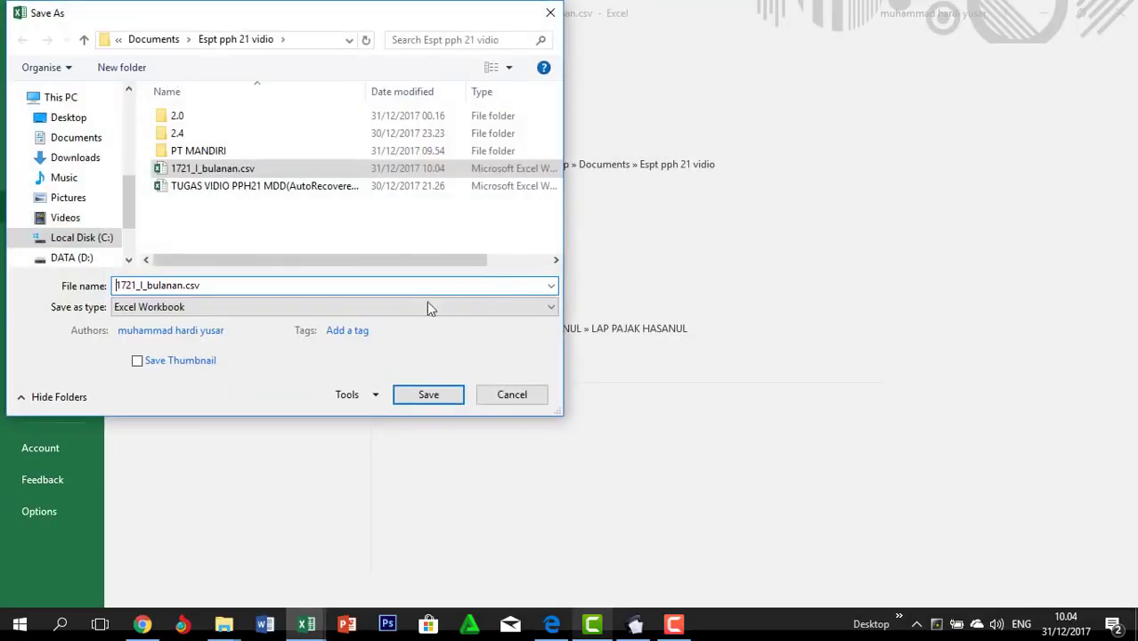
left_click(256, 308)
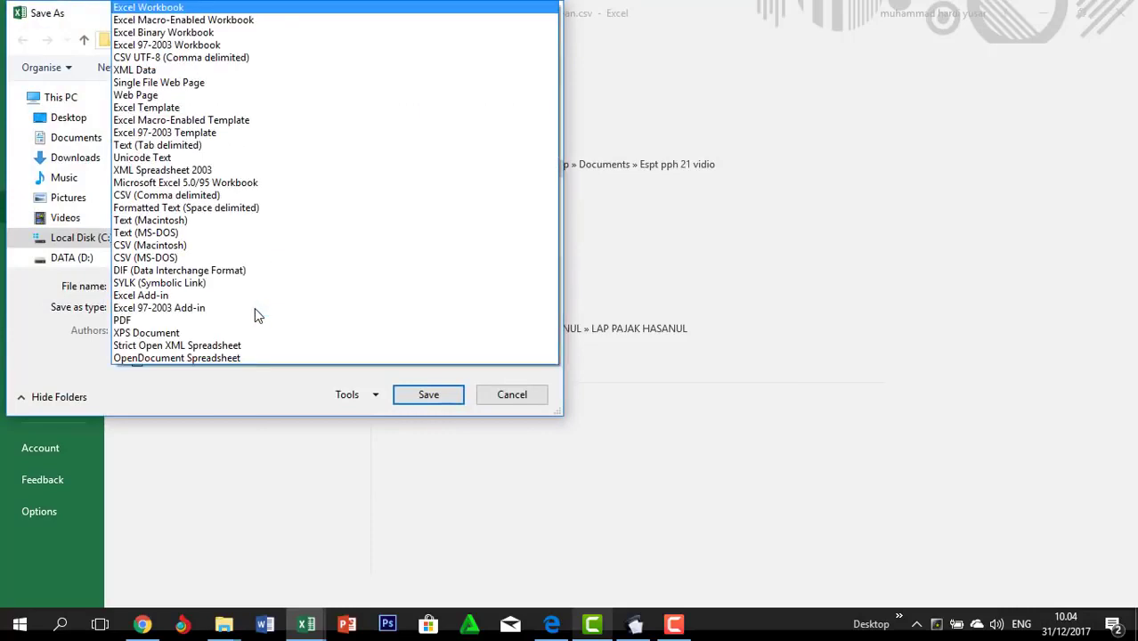
left_click(215, 200)
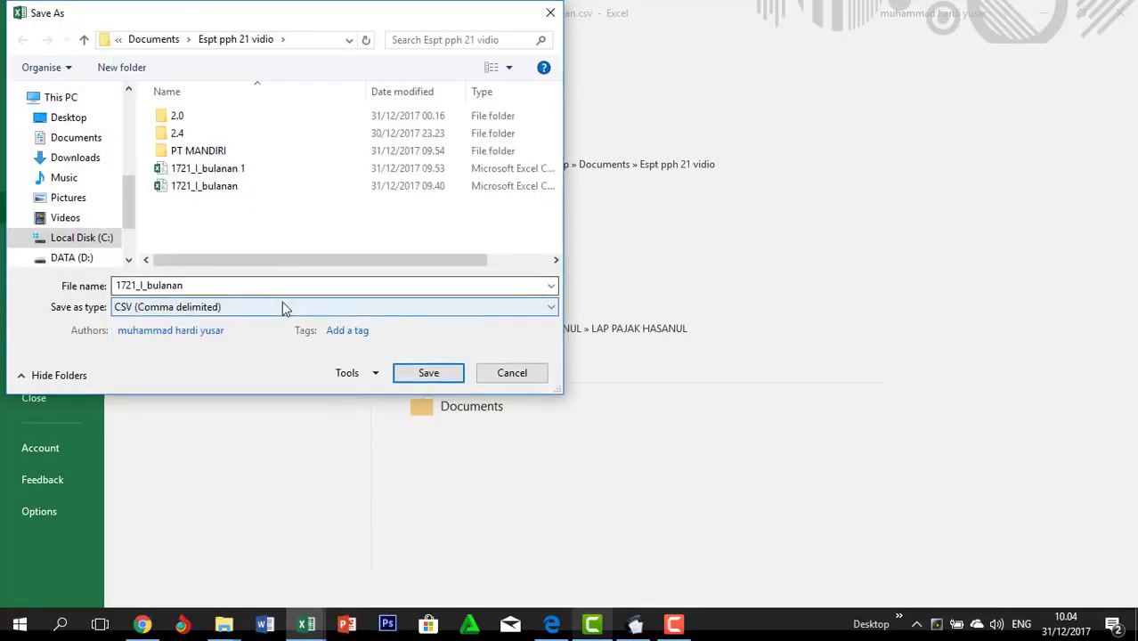
Save the copy as 1721_I_bulanan 1, replacing the existing file and keeping the CSV format, and close the file
left_click(235, 285)
left_click(237, 285)
type("1")
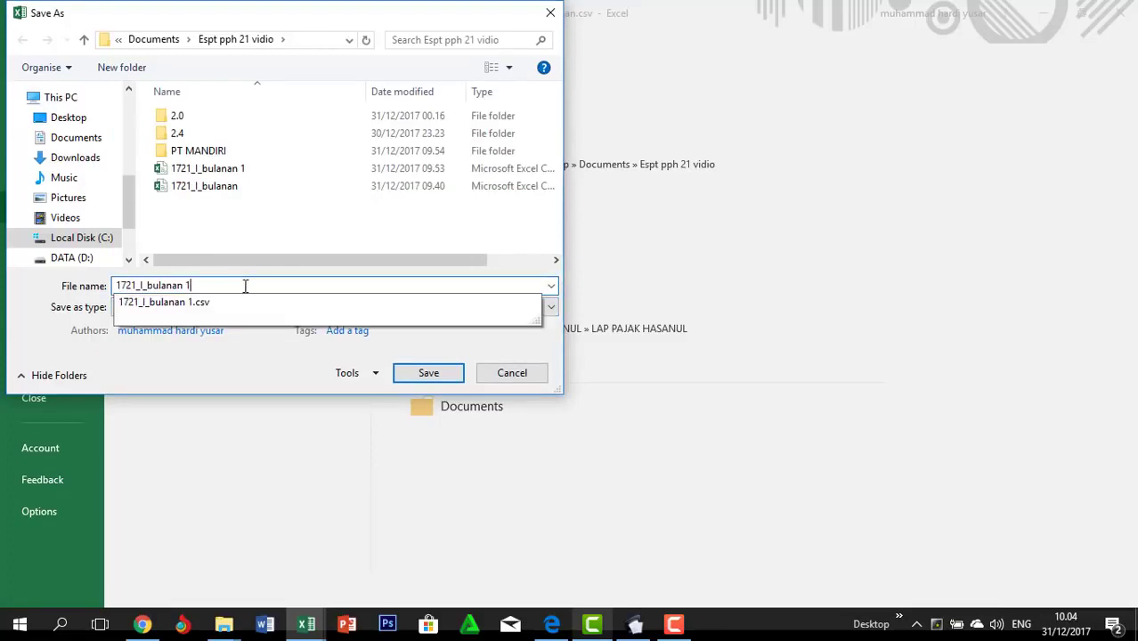
left_click(424, 374)
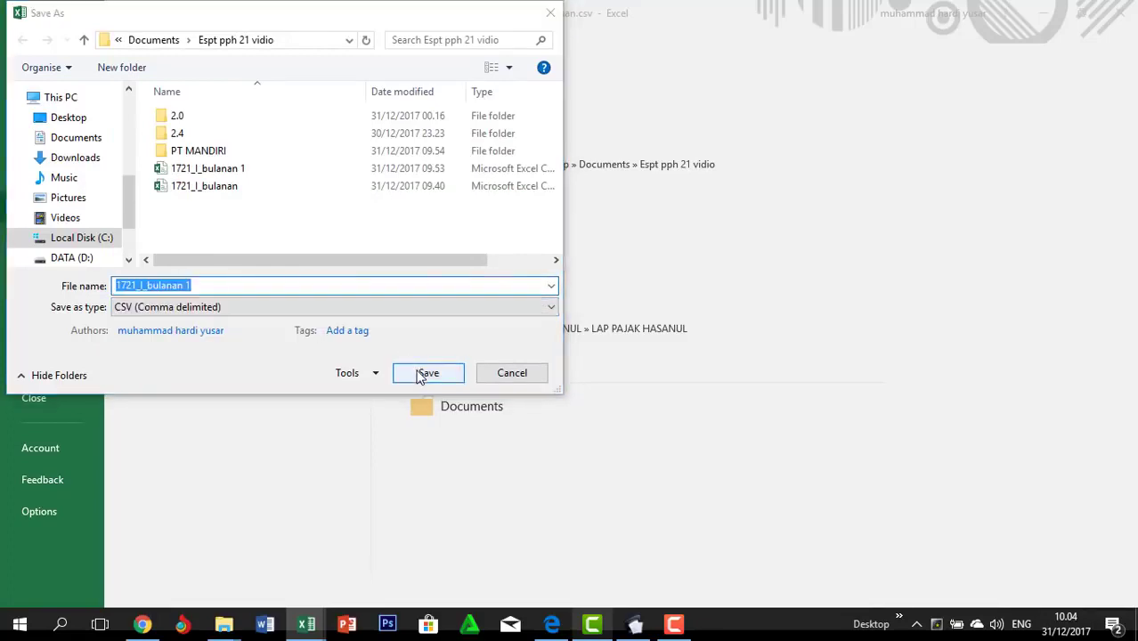
left_click(588, 314)
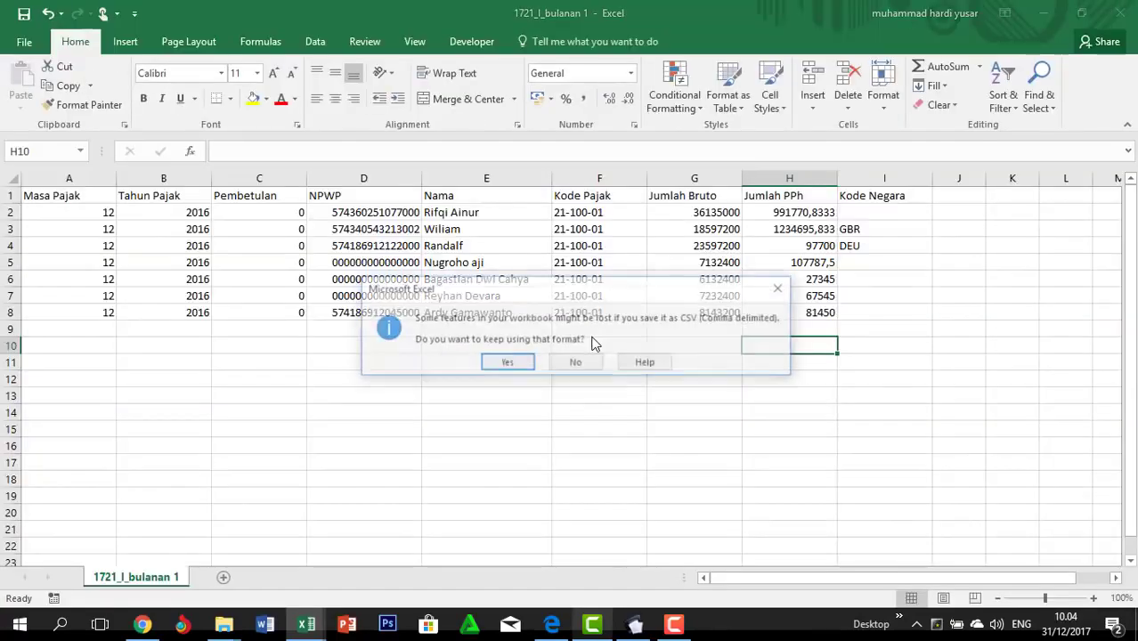
left_click(514, 363)
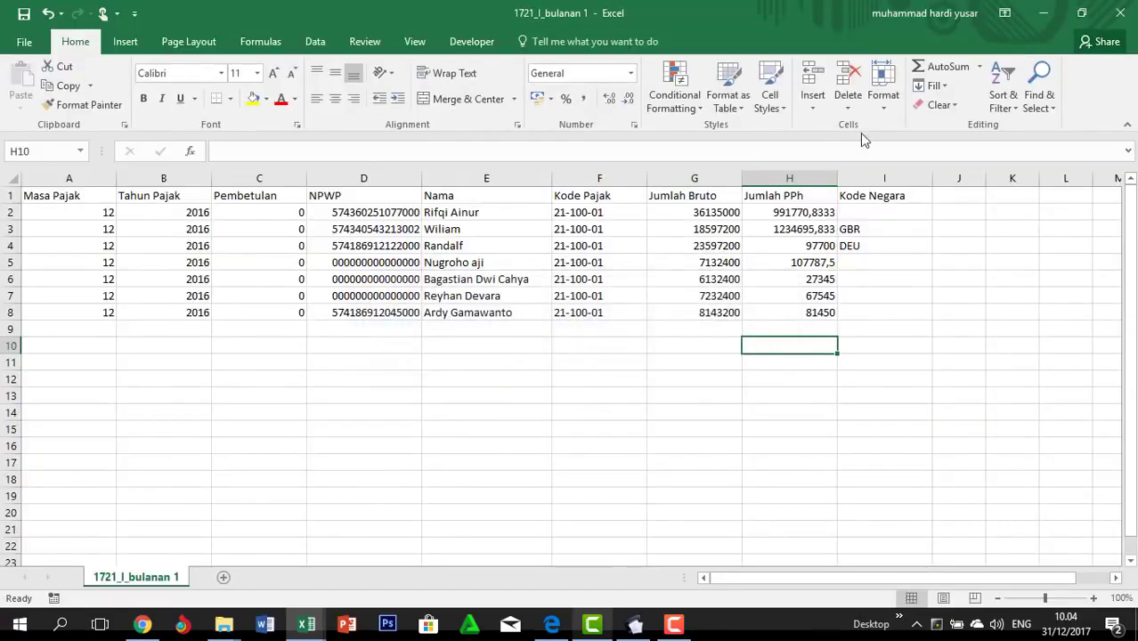
left_click(1119, 16)
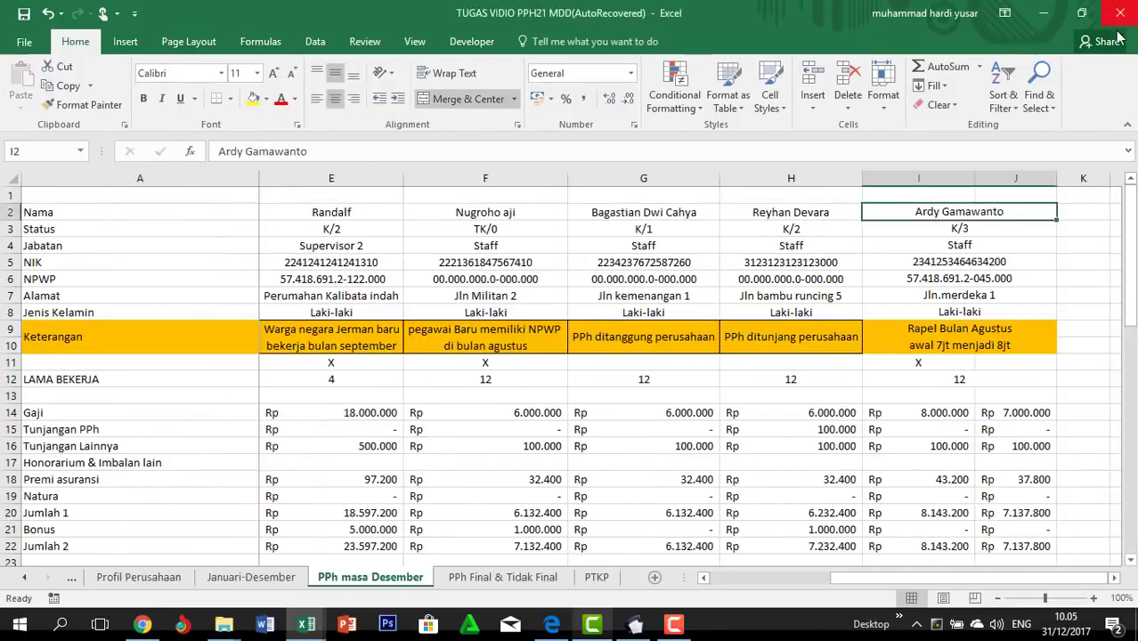
Switch to eSPT Masa 2126 and replace the Daftar Bukti Potong A1 window with the 1721-I list for Satu Masa Pajak
left_click(634, 623)
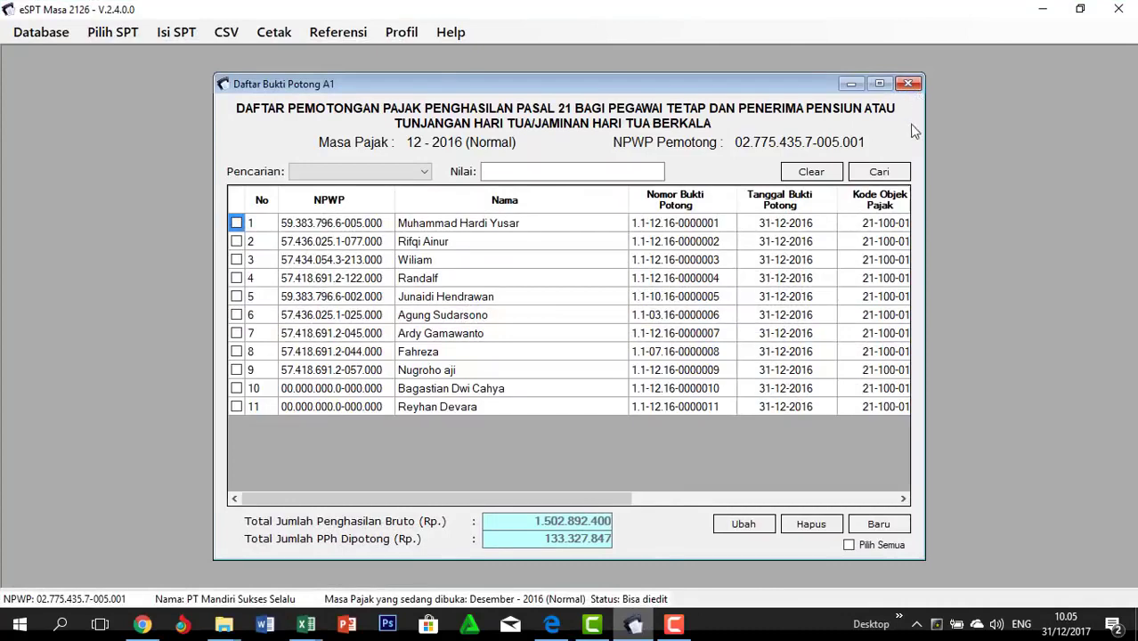
left_click(908, 83)
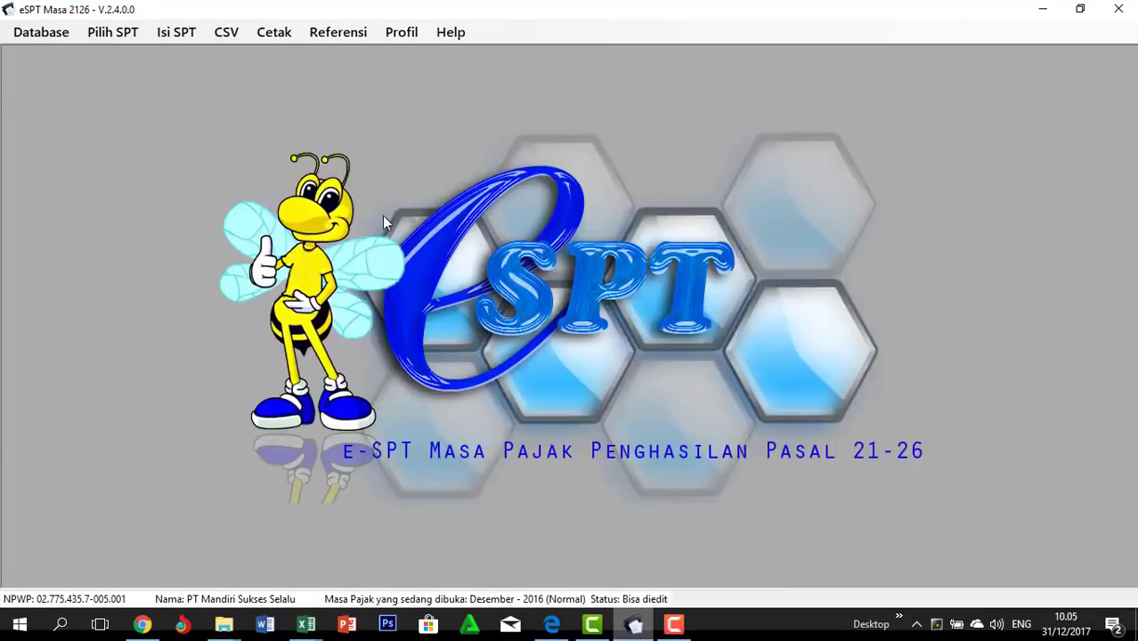
left_click(159, 38)
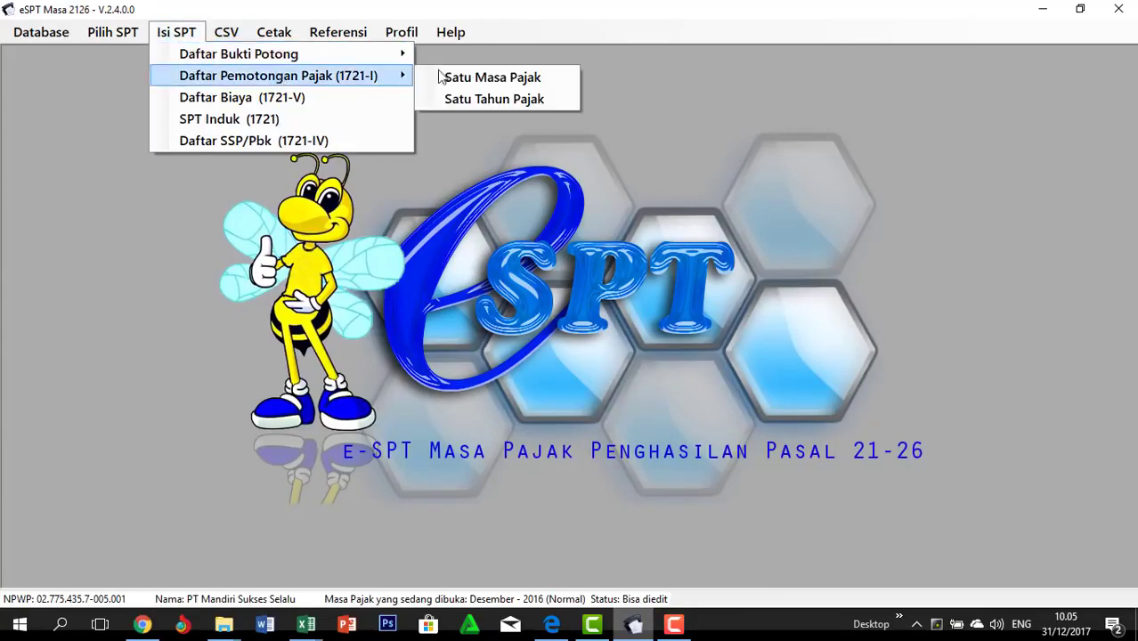
left_click(452, 79)
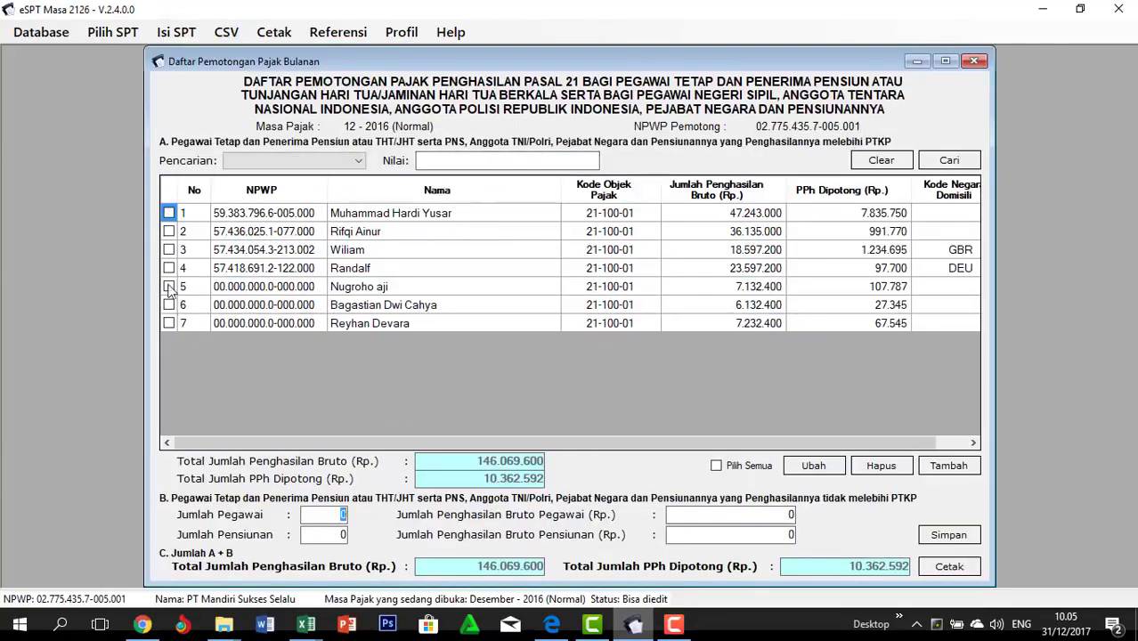
Delete employee records 2 through 7 from the Daftar Pemotongan Pajak Bulanan, keeping only the first record
left_click(168, 232)
left_click(168, 250)
left_click(169, 268)
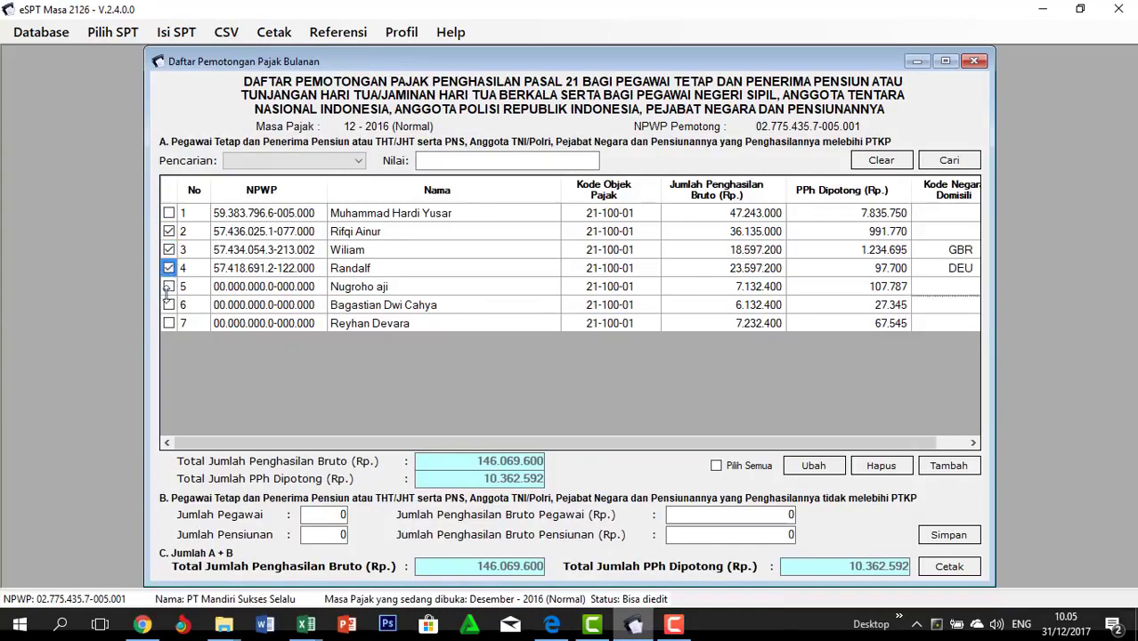
left_click(169, 286)
left_click(169, 305)
left_click(881, 465)
left_click(591, 371)
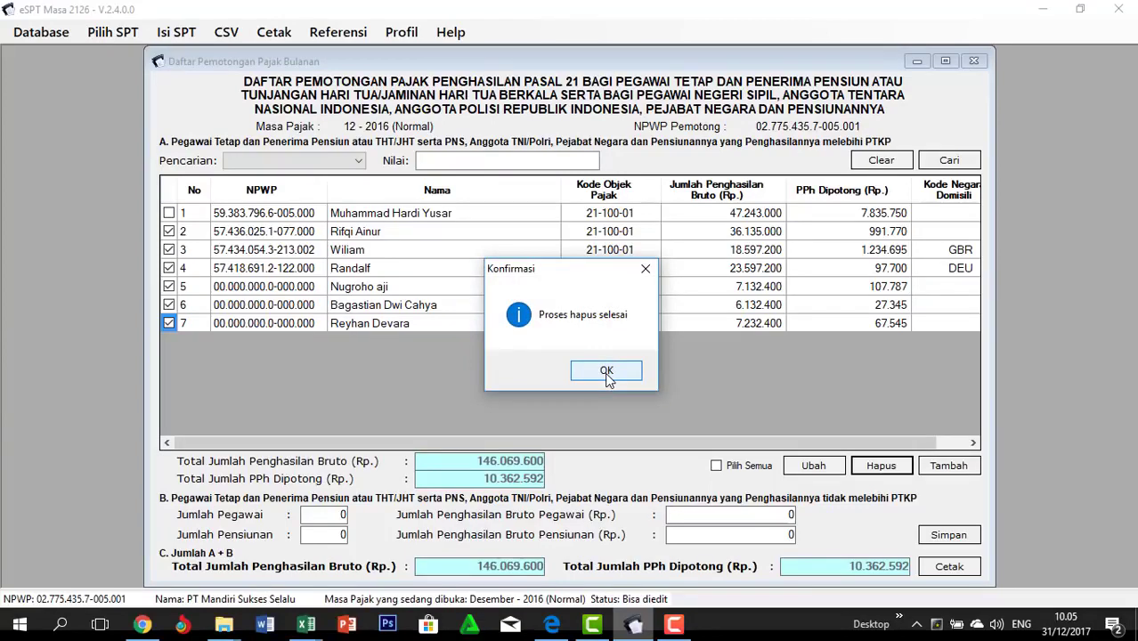
left_click(607, 371)
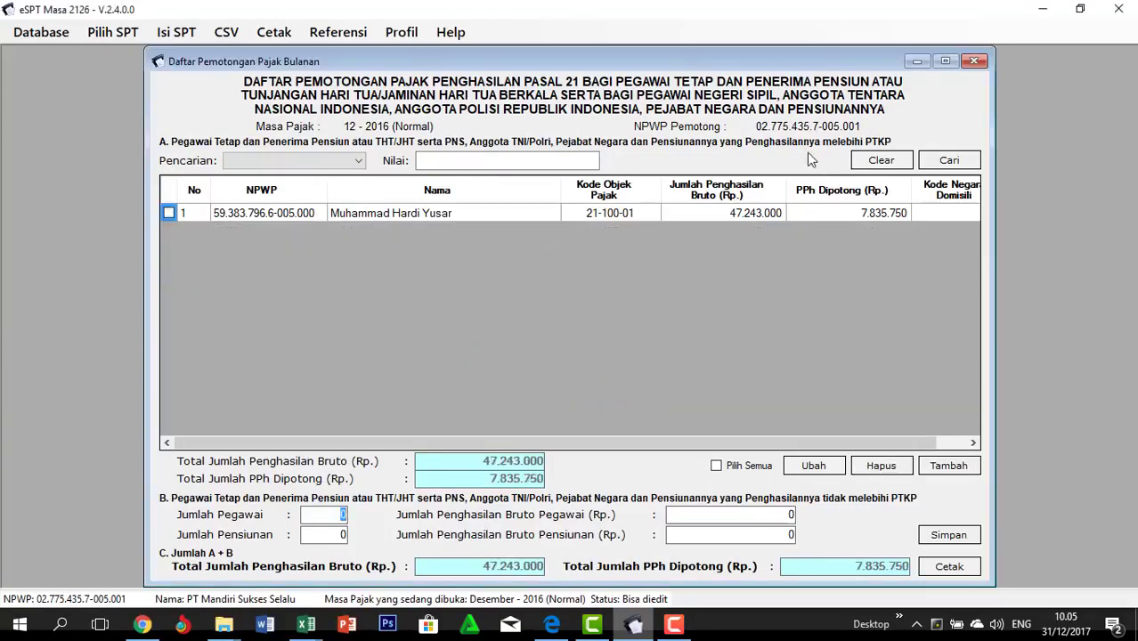
Minimize the monthly list and import 1721_I_bulanan 1.csv as Pemotongan Pajak Bulanan, closing the import window when done
left_click(916, 60)
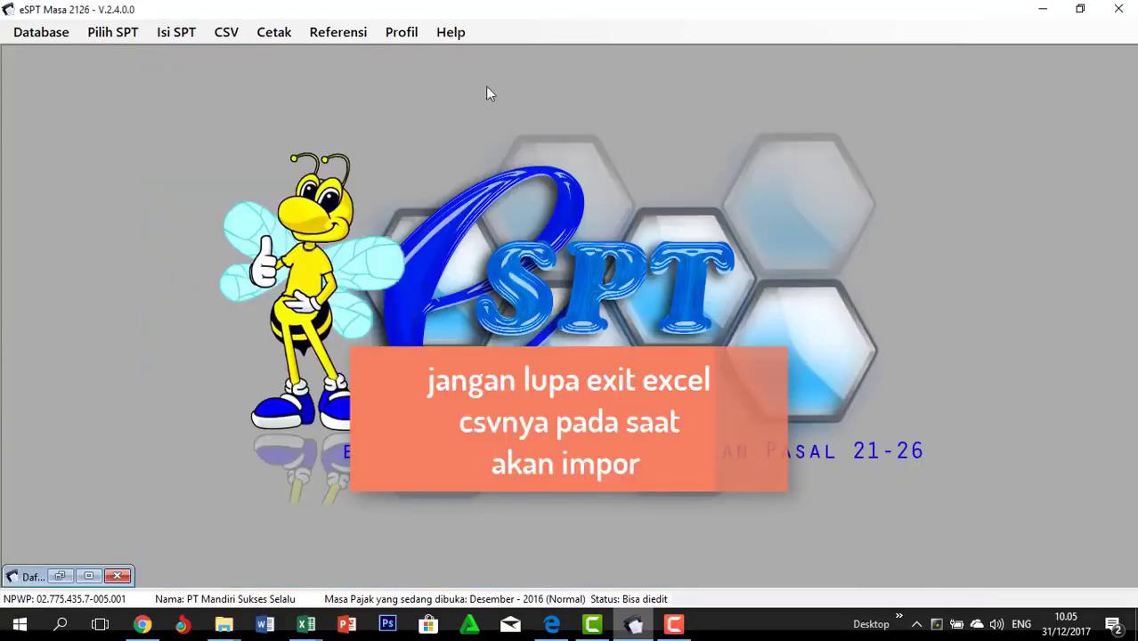
left_click(227, 33)
mouse_move(258, 75)
mouse_move(467, 101)
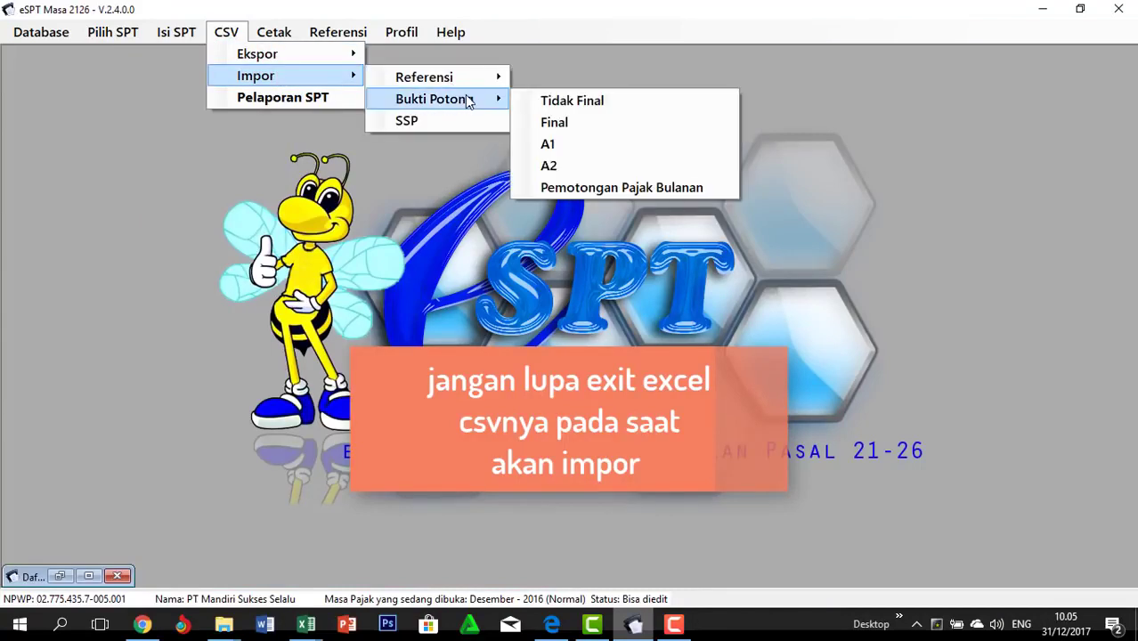
left_click(580, 189)
left_click(868, 181)
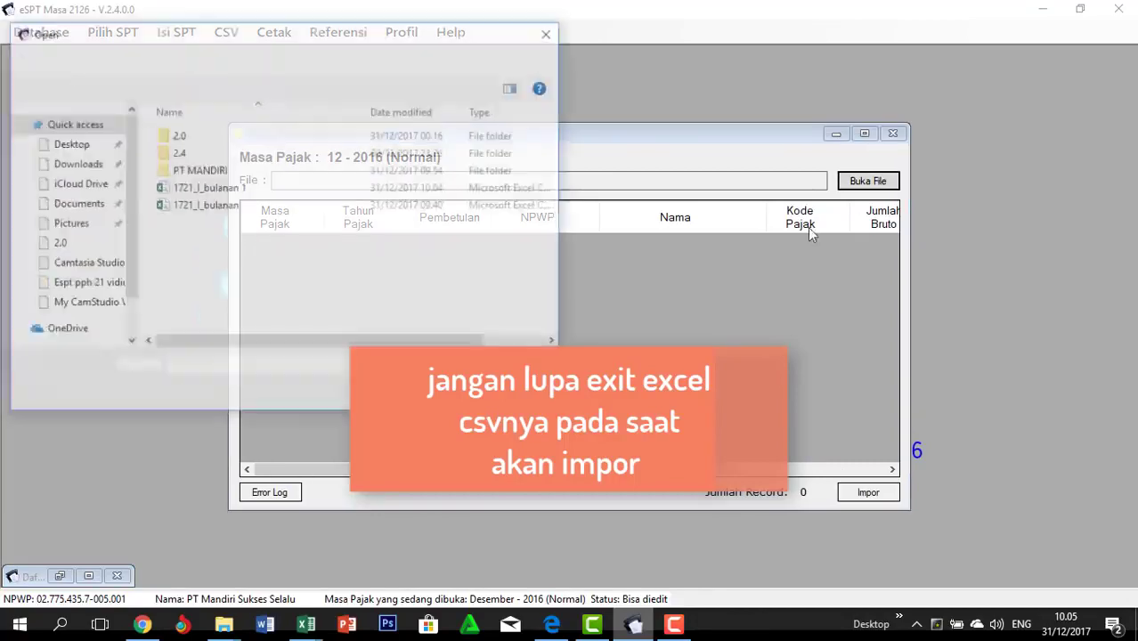
double_click(214, 188)
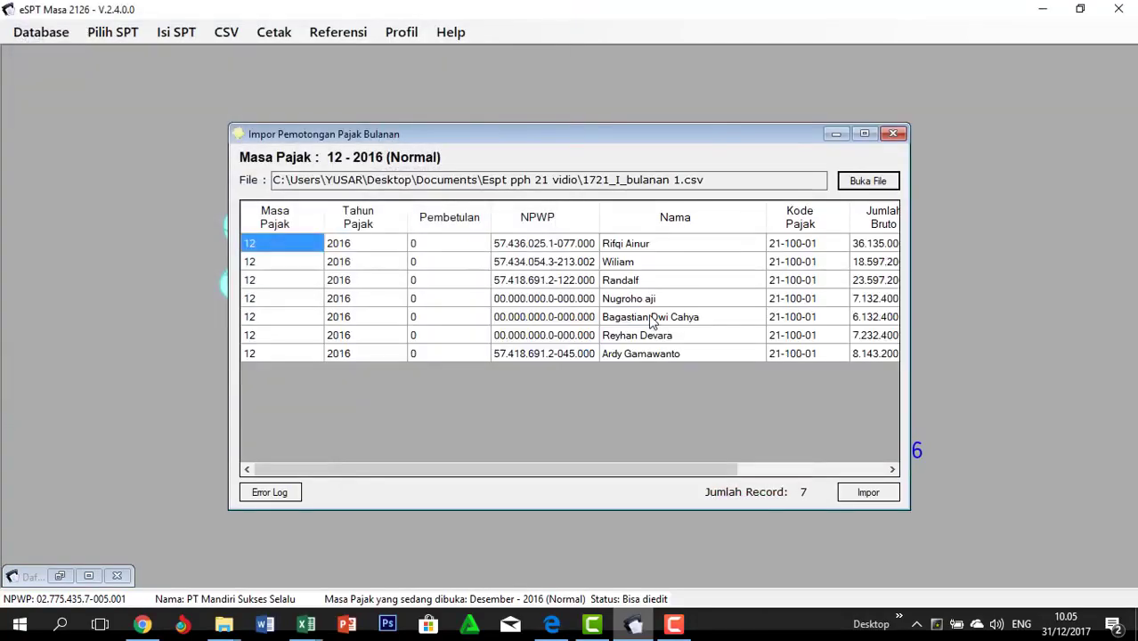
left_click(865, 495)
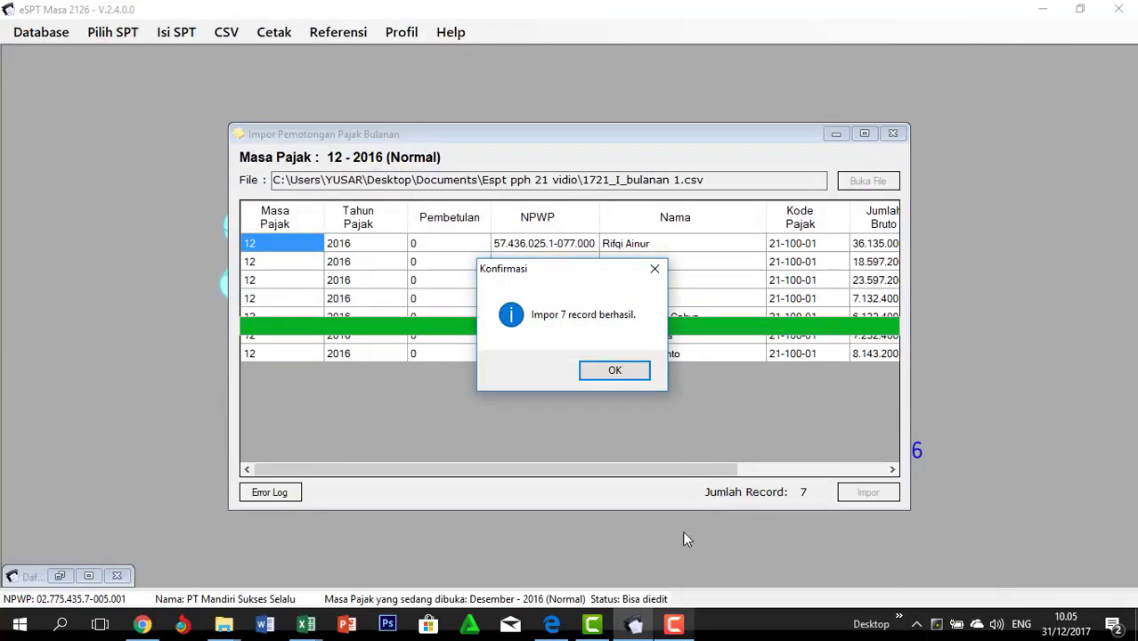
left_click(616, 370)
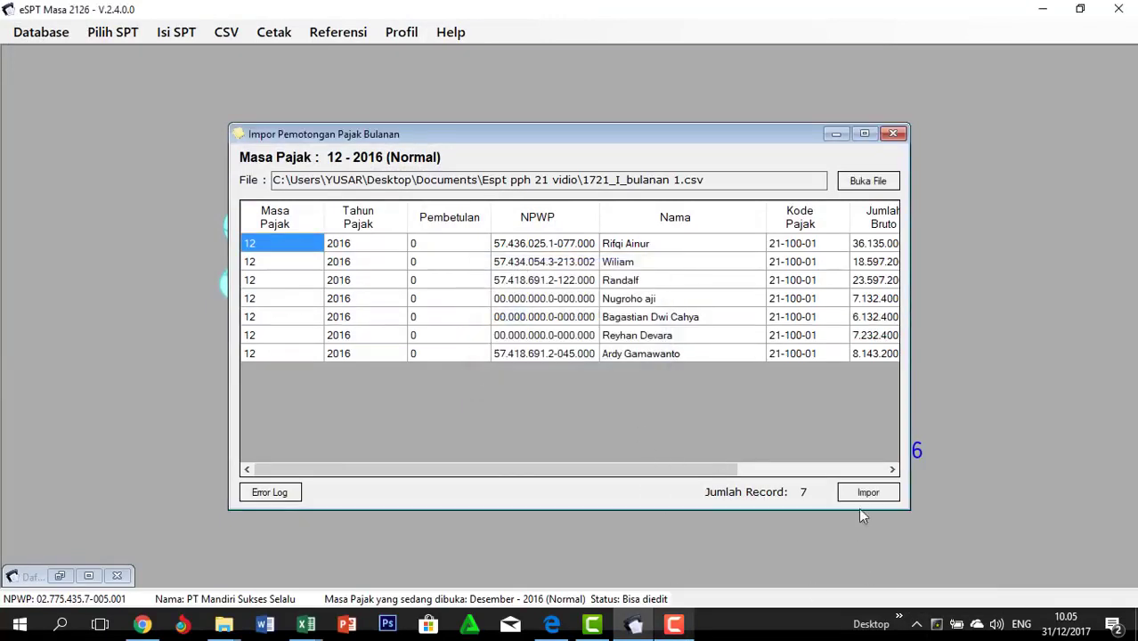
left_click(894, 135)
Open the SPT Induk (1721) form for tax period 12-2016
left_click(176, 32)
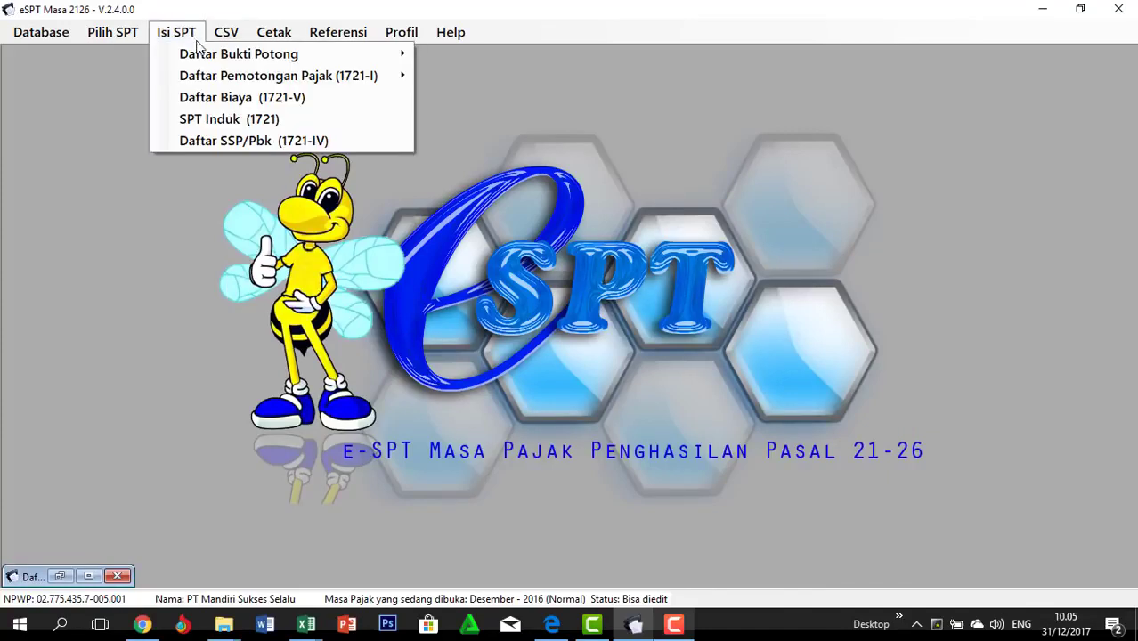
mouse_move(298, 55)
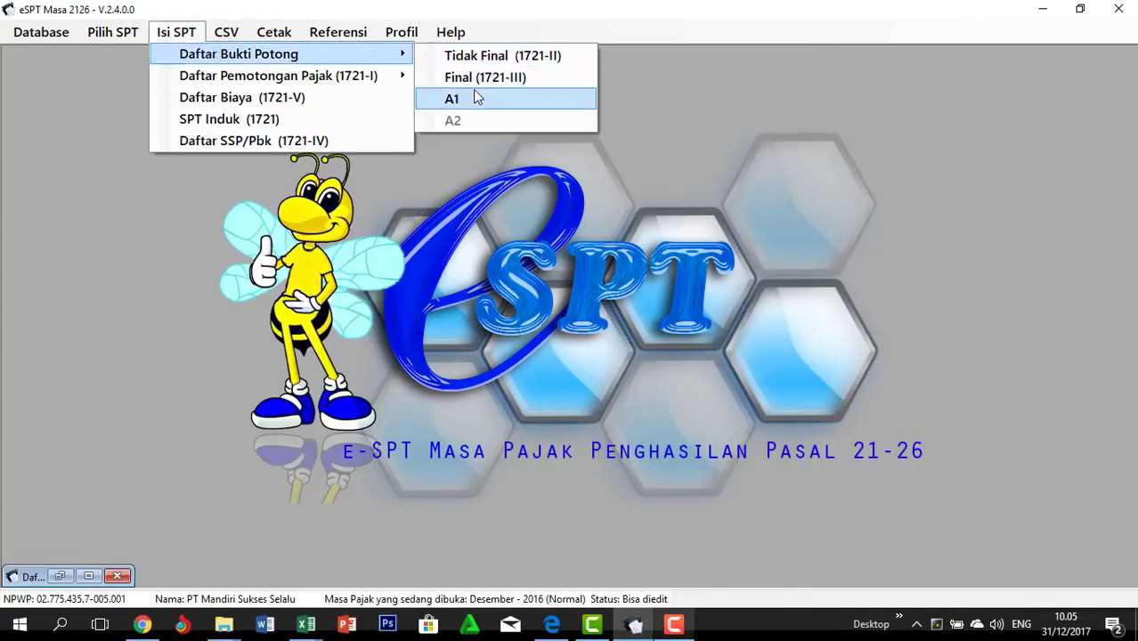
mouse_move(401, 81)
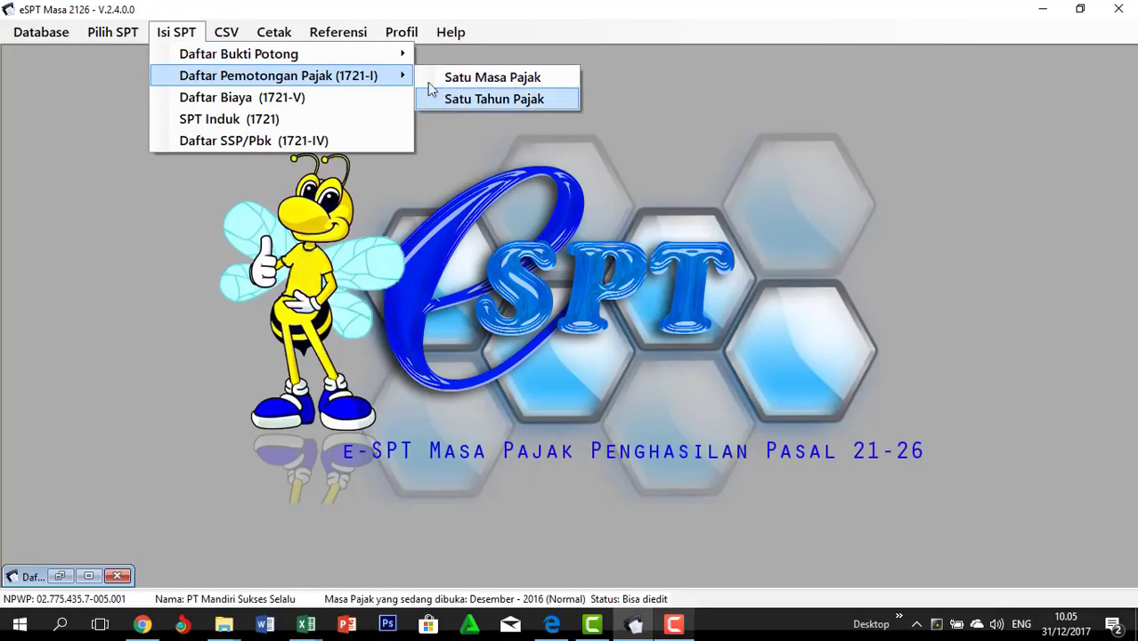
left_click(347, 118)
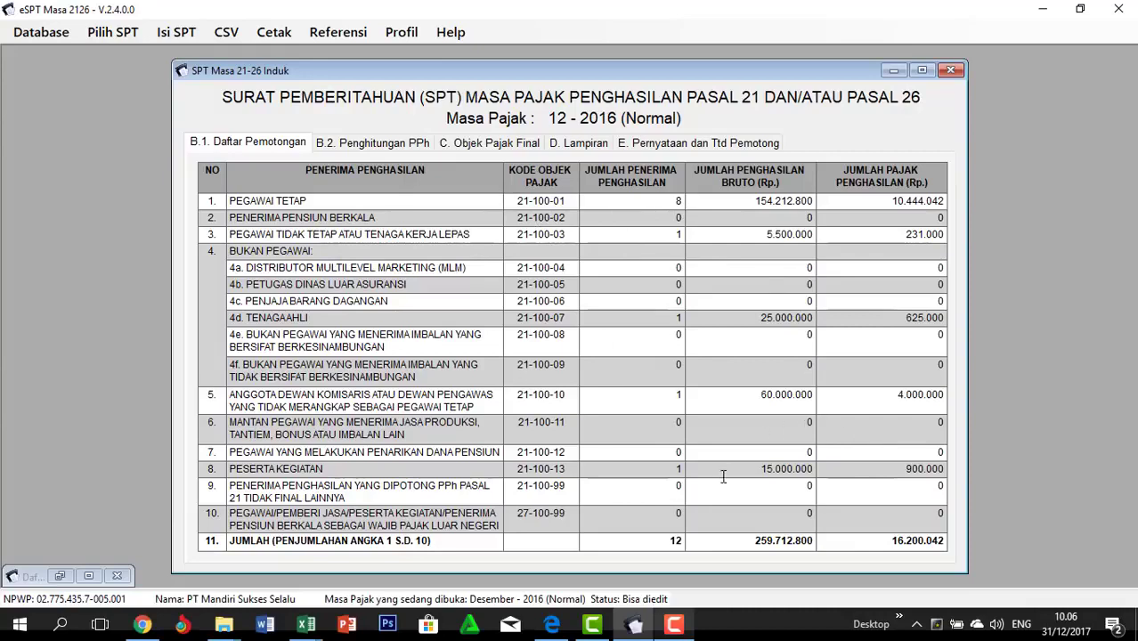
Go through sections B.2 and C to D. Lampiran and enter 2 sheets for the SSP and/or Pbk attachment
left_click(405, 145)
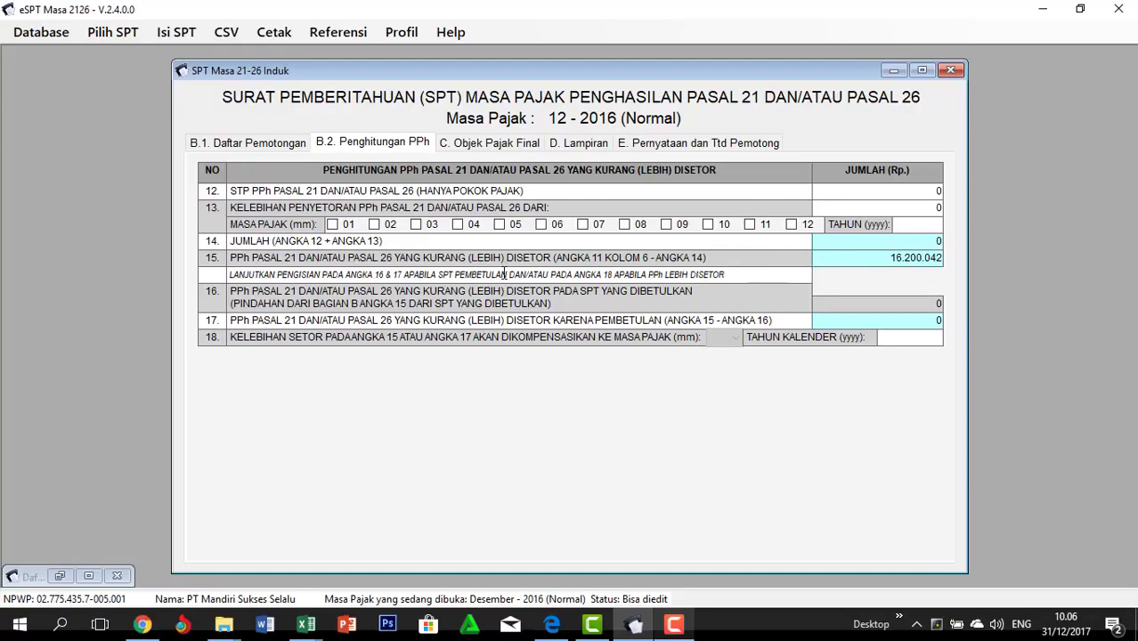
left_click(464, 145)
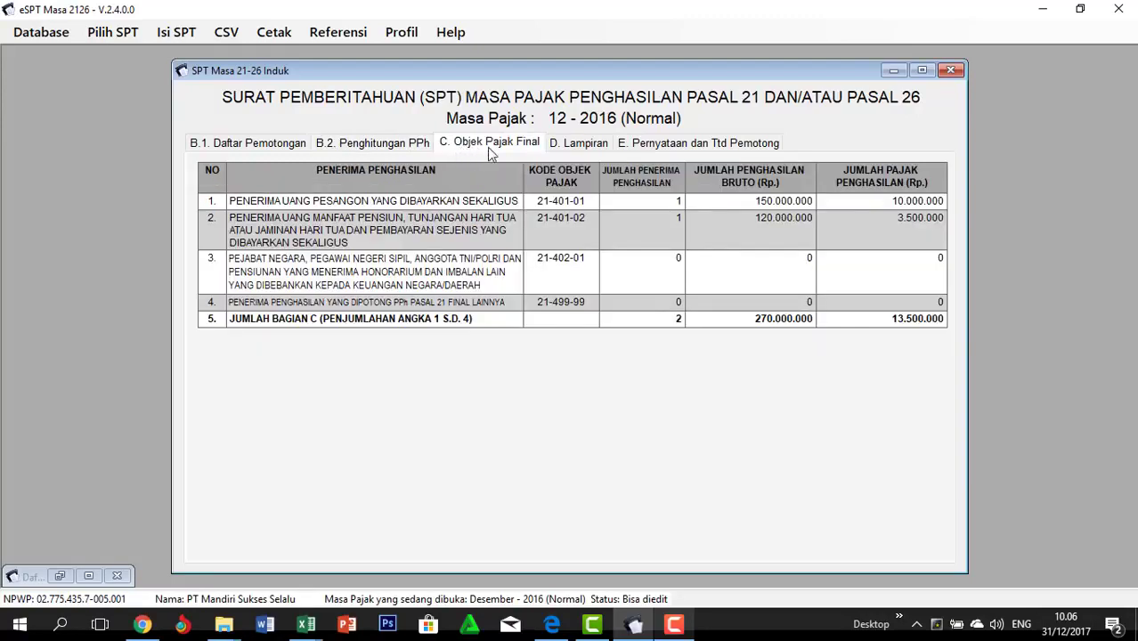
left_click(571, 149)
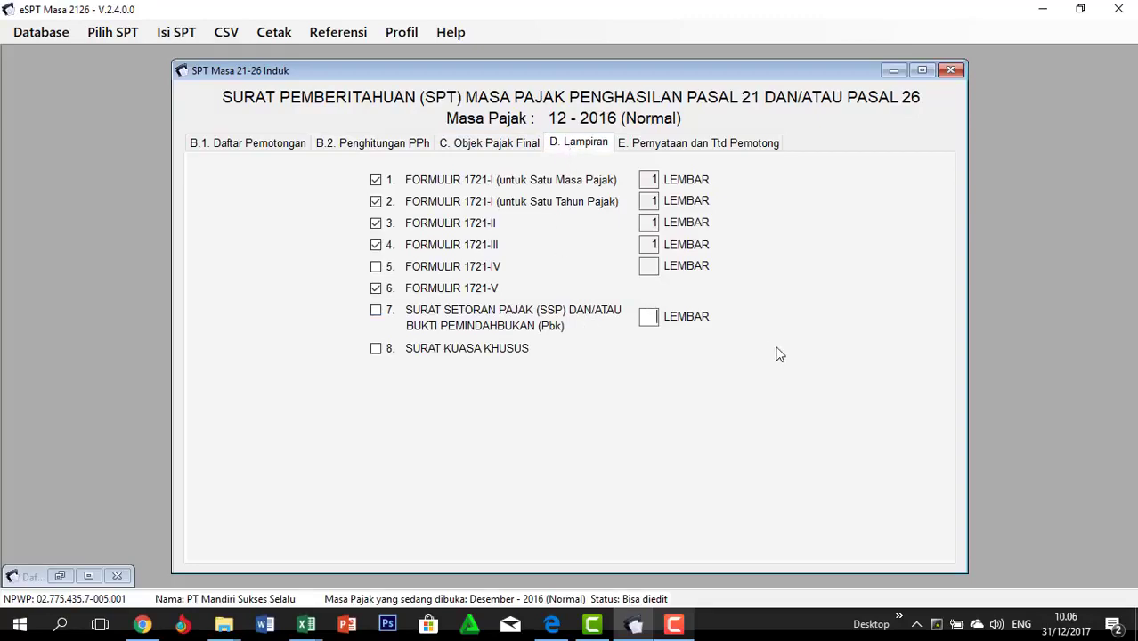
type("2")
Set the date in section E. Pernyataan dan Ttd Pemotong of the SPT Induk to 20-01-2017
left_click(674, 146)
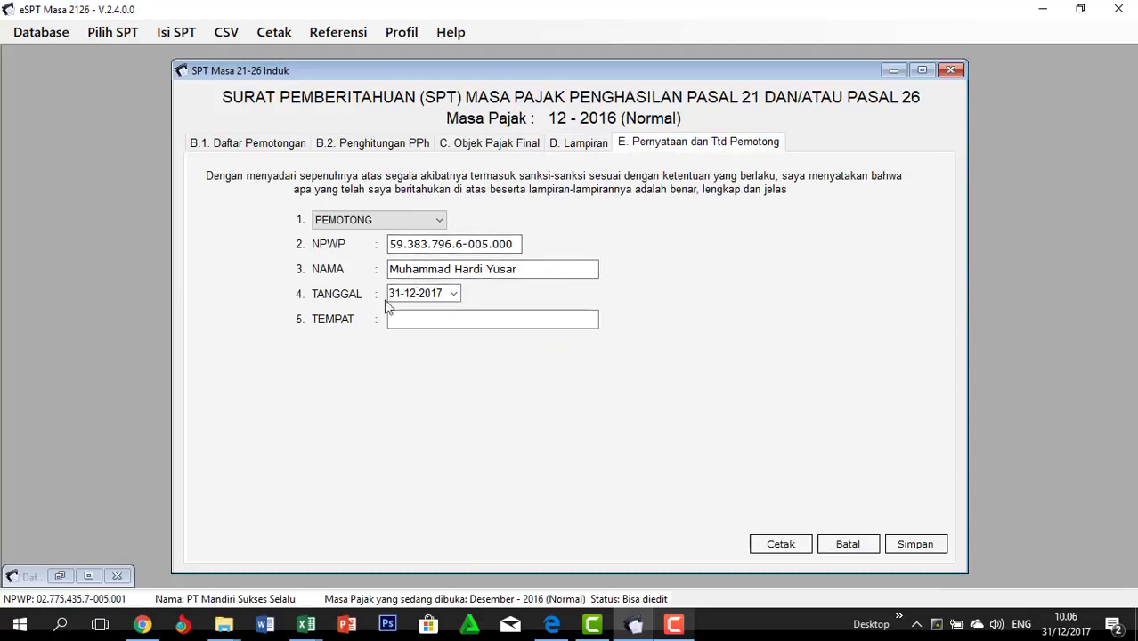
left_click(454, 294)
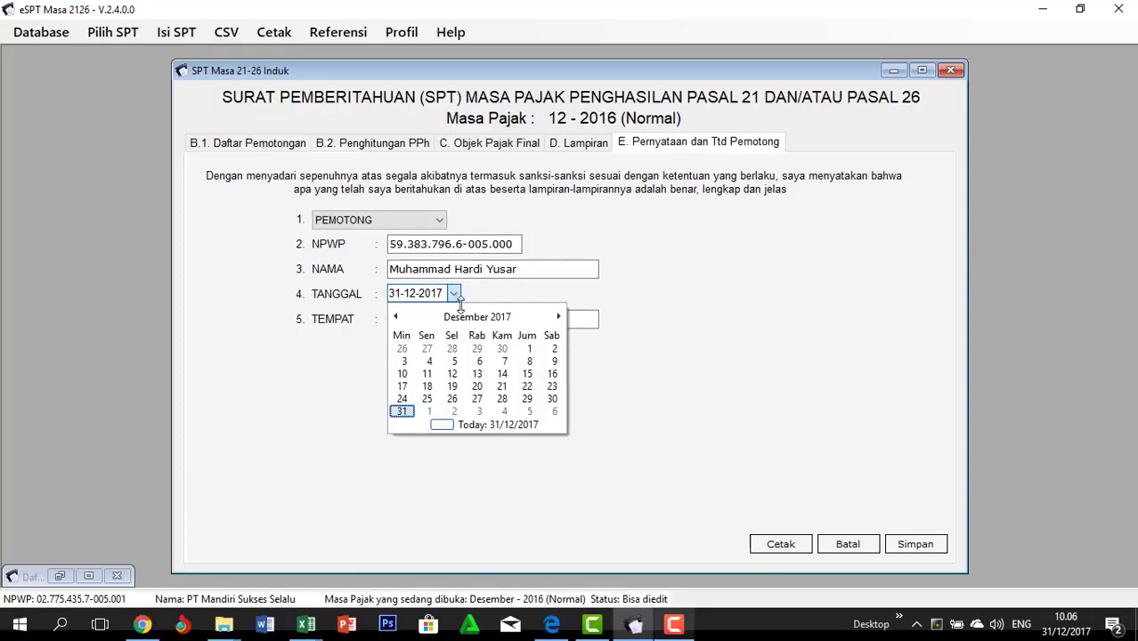
left_click(464, 318)
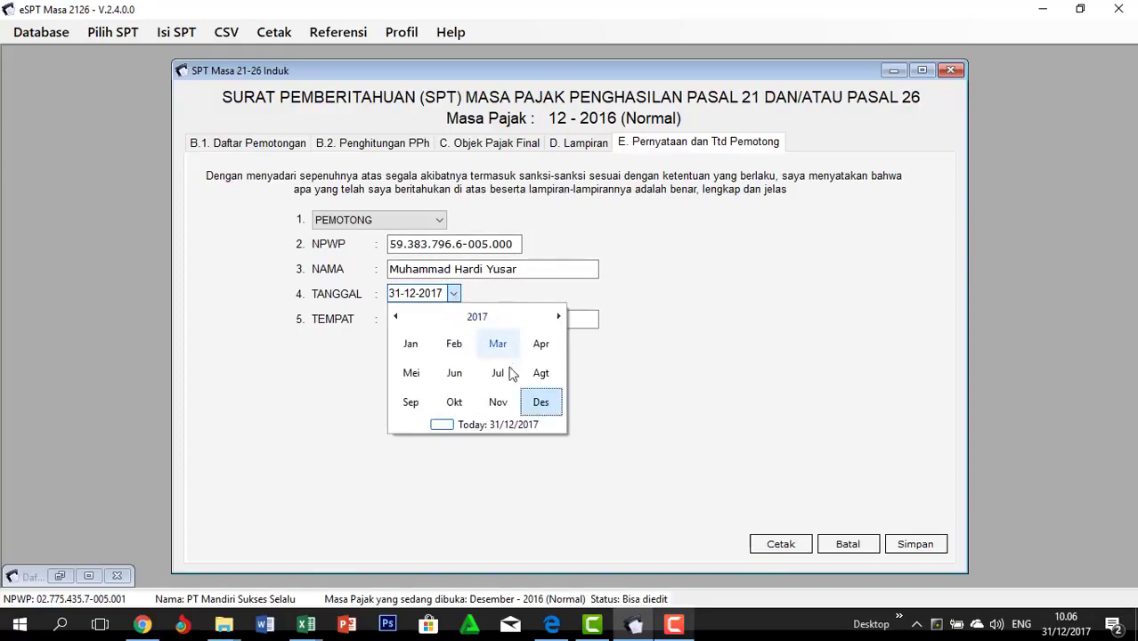
left_click(495, 318)
left_click(542, 376)
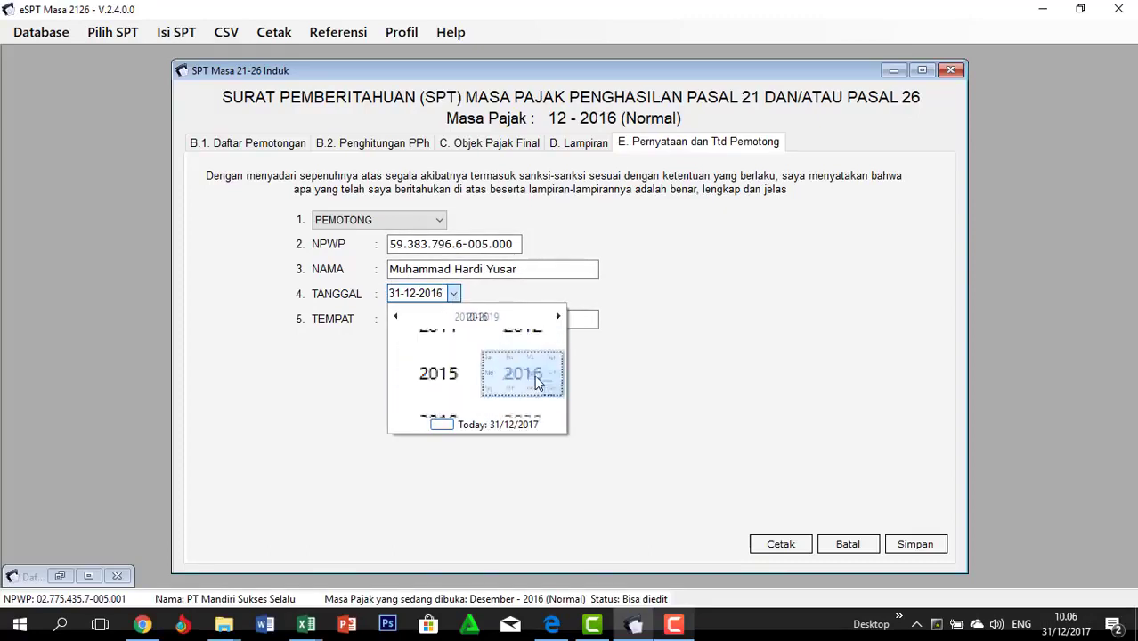
left_click(558, 316)
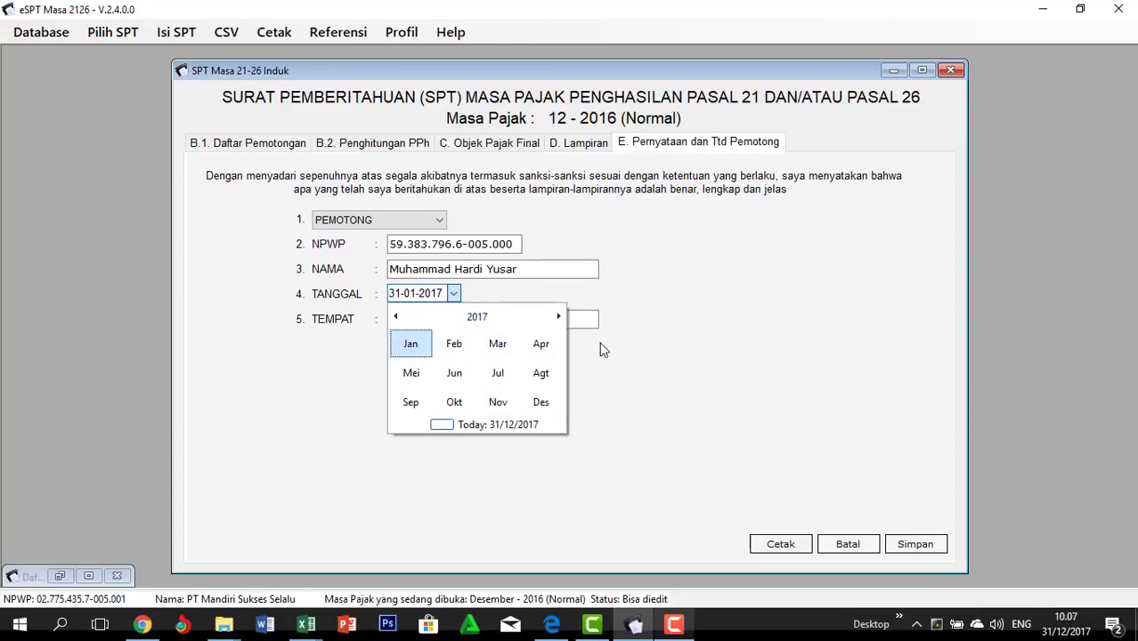
left_click(410, 343)
left_click(525, 389)
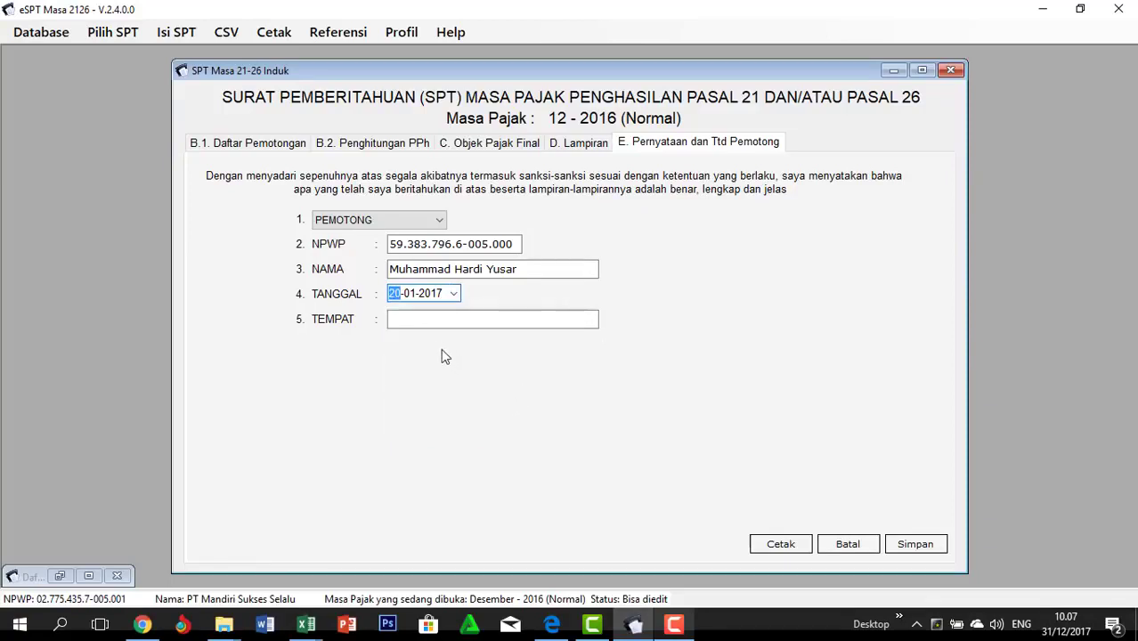
Check the company's address on the Profil Perusahaan sheet in Excel and enter its locality as Tempat in section E of the eSPT form
left_click(430, 325)
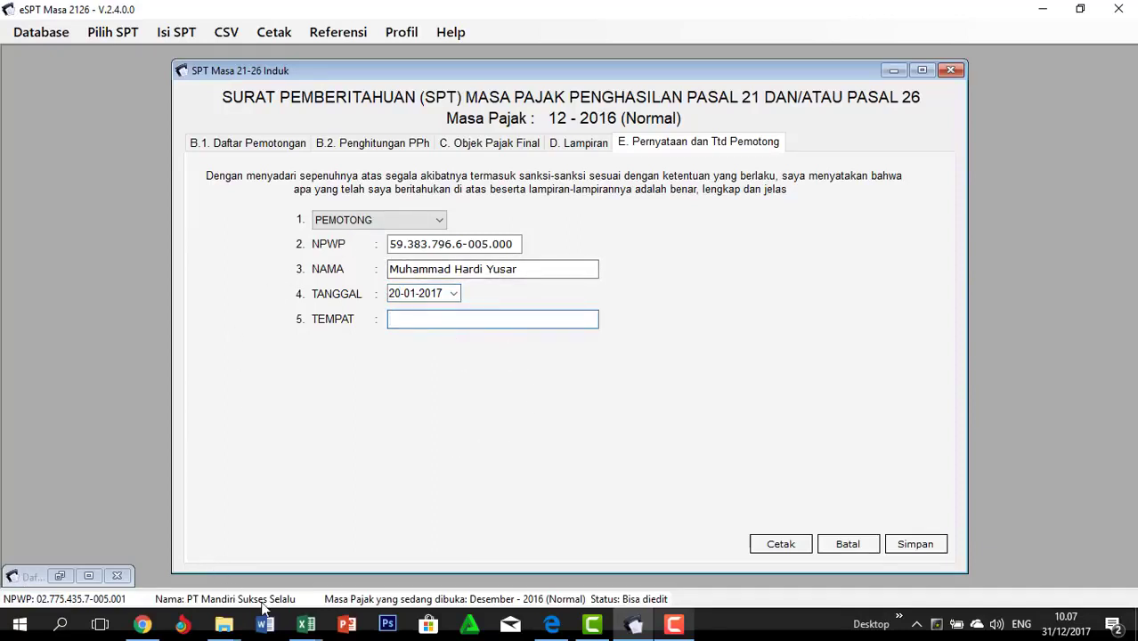
left_click(305, 624)
left_click(273, 590)
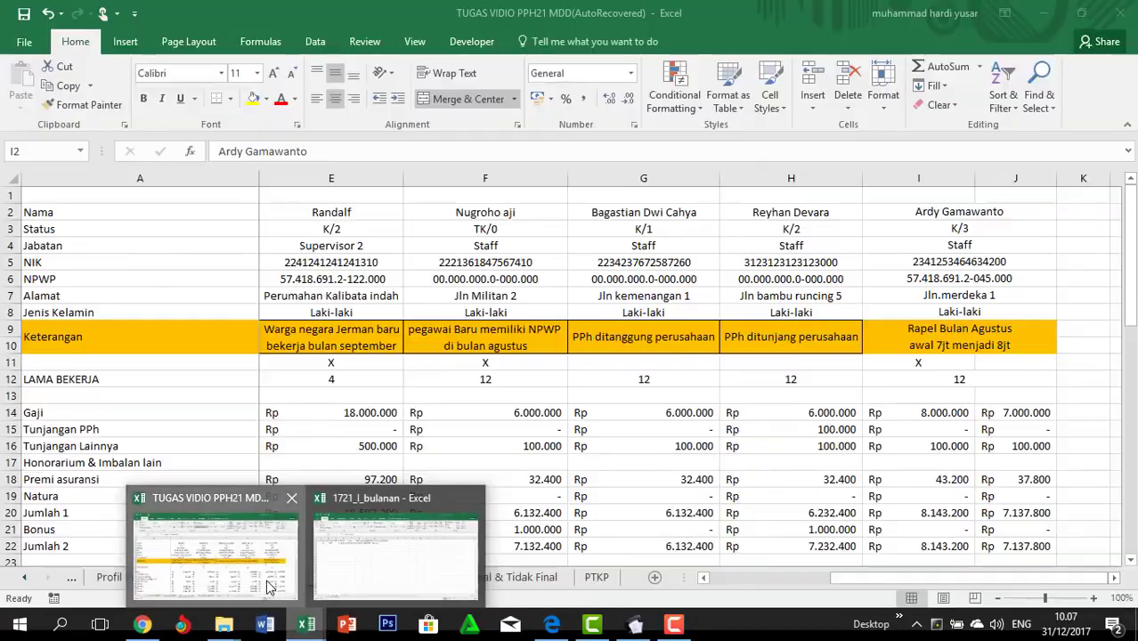
left_click(180, 579)
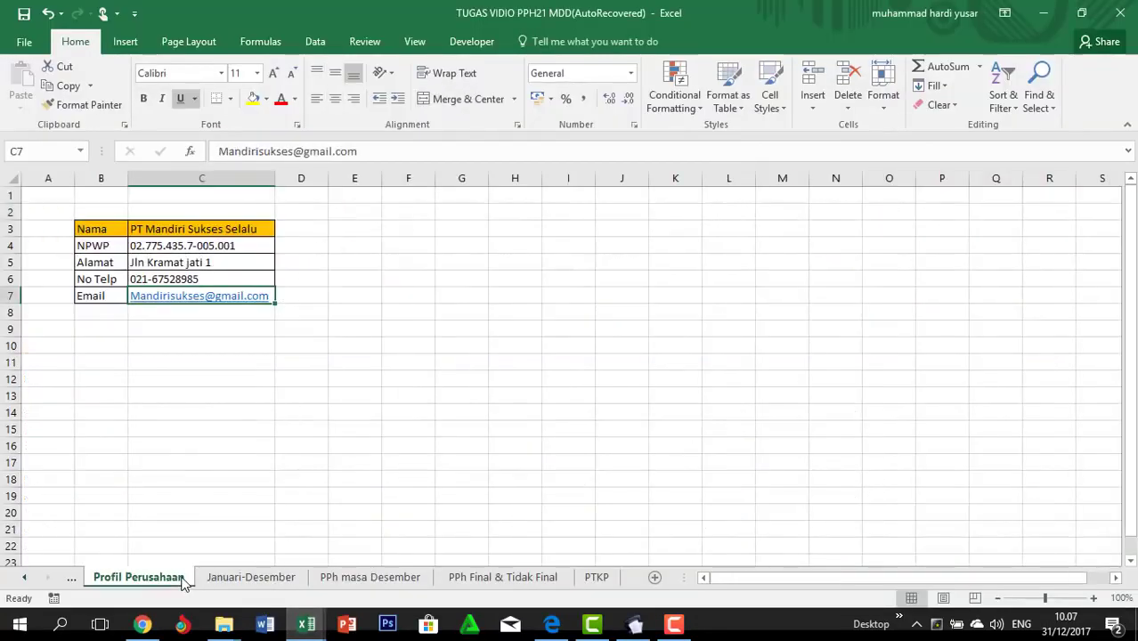
left_click(283, 589)
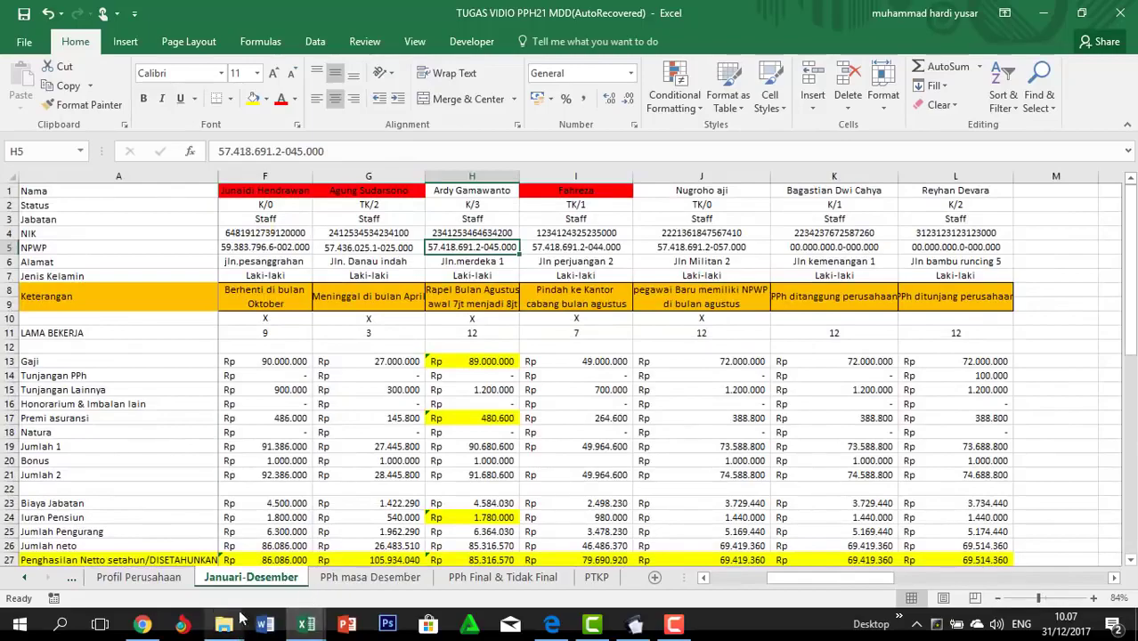
left_click(634, 623)
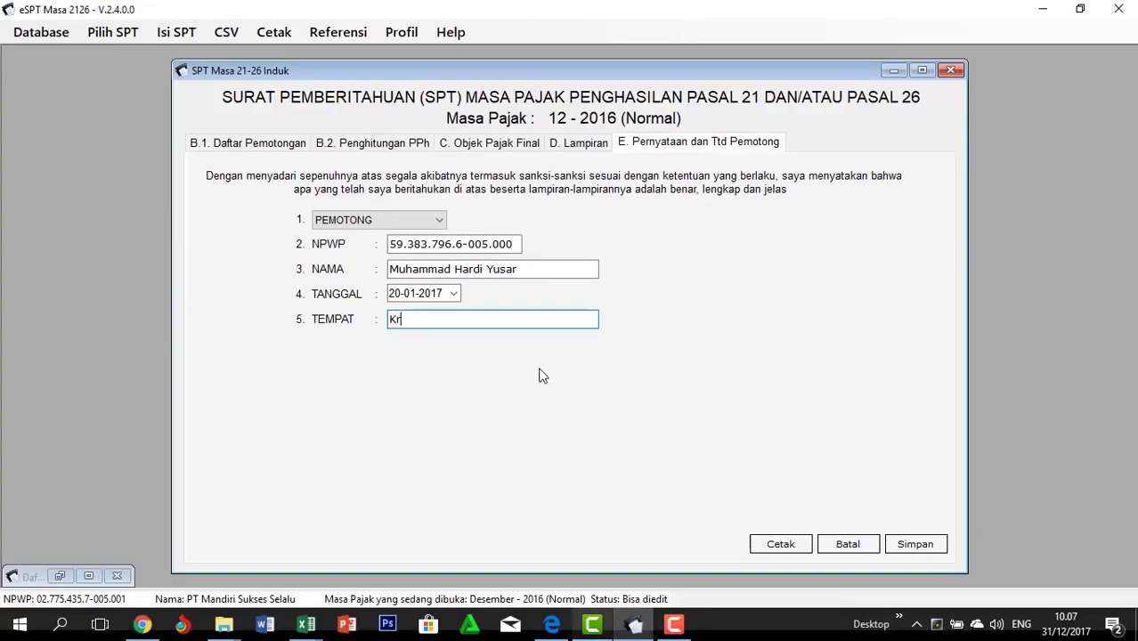
type("Krama")
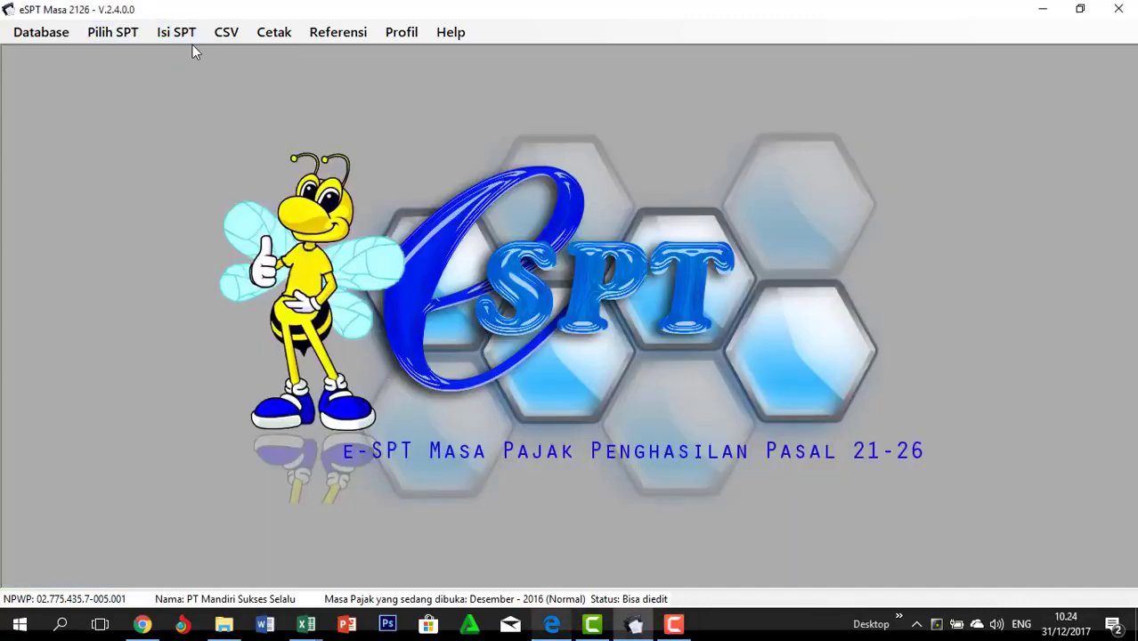
Open the Daftar SSP and add an SSP/Pbk entry with Kode Akun Pajak 411121 and Kode Jenis Setoran 100
left_click(183, 31)
left_click(264, 140)
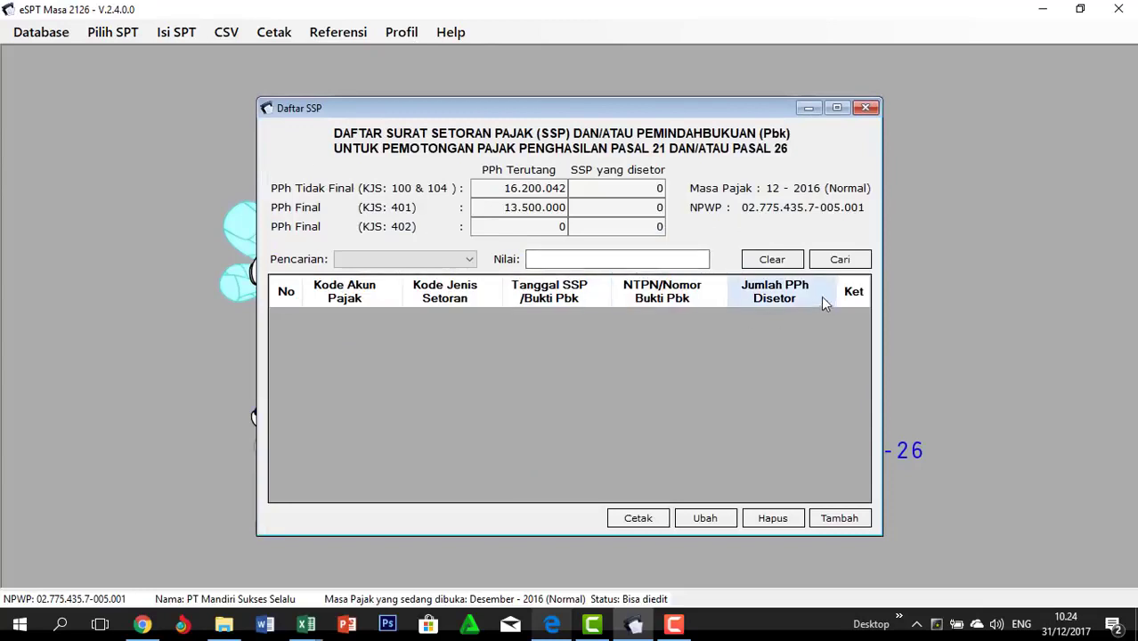
left_click(837, 518)
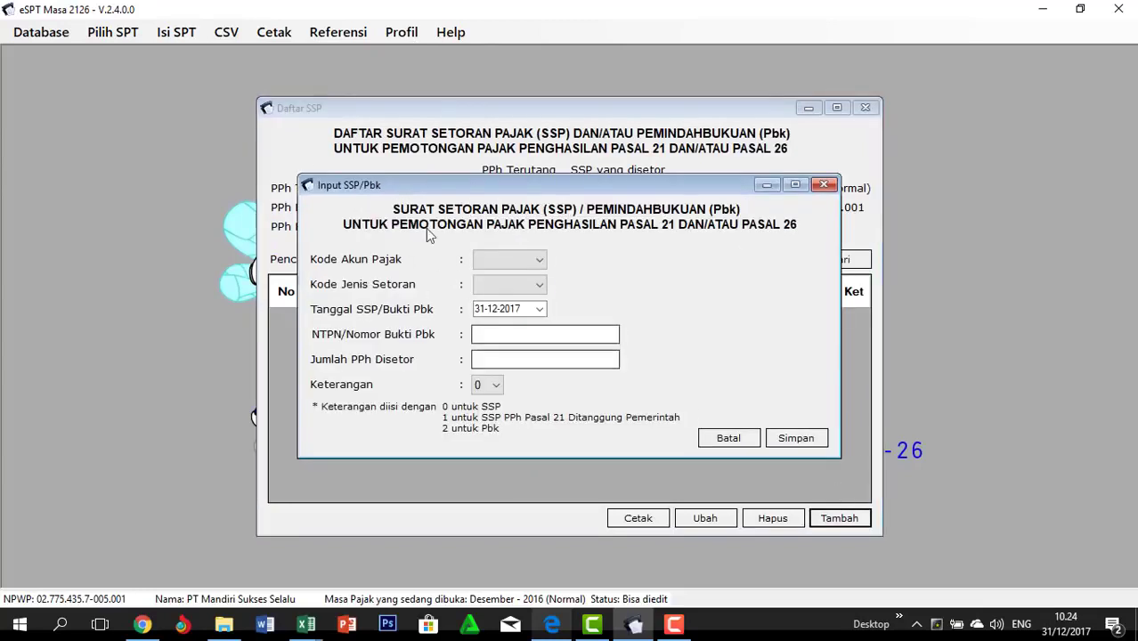
left_click(497, 262)
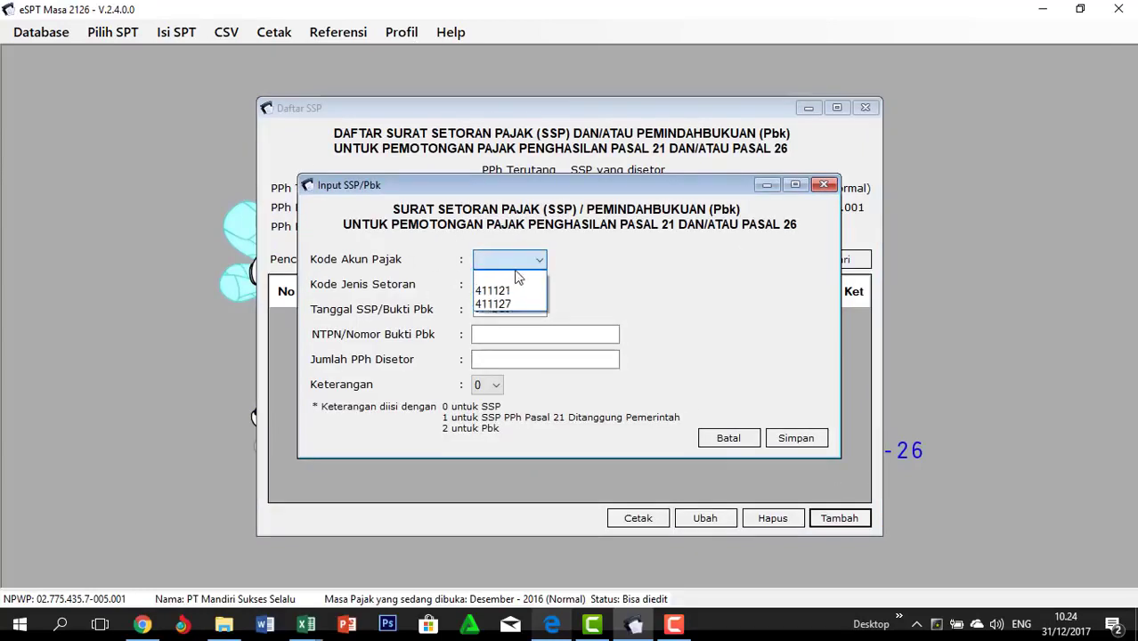
left_click(509, 287)
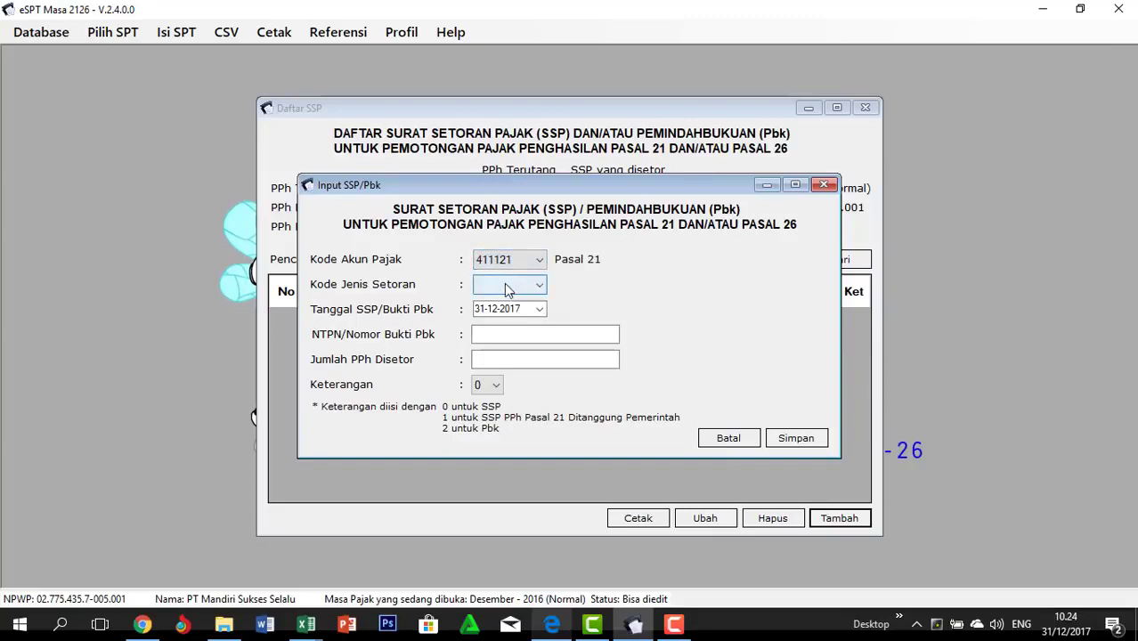
left_click(503, 283)
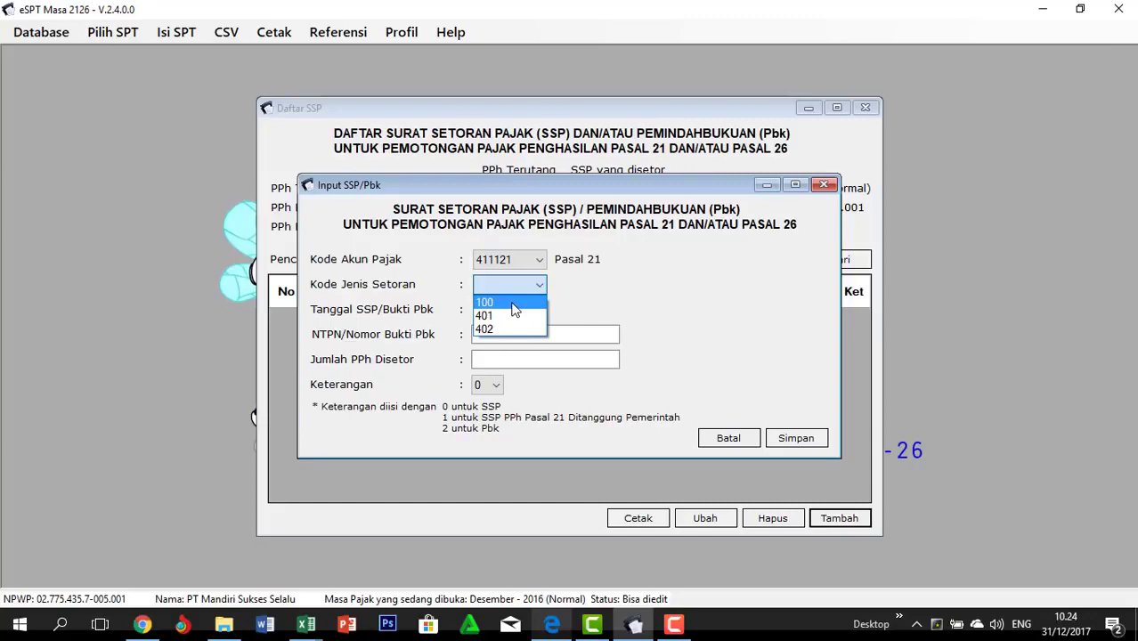
left_click(513, 306)
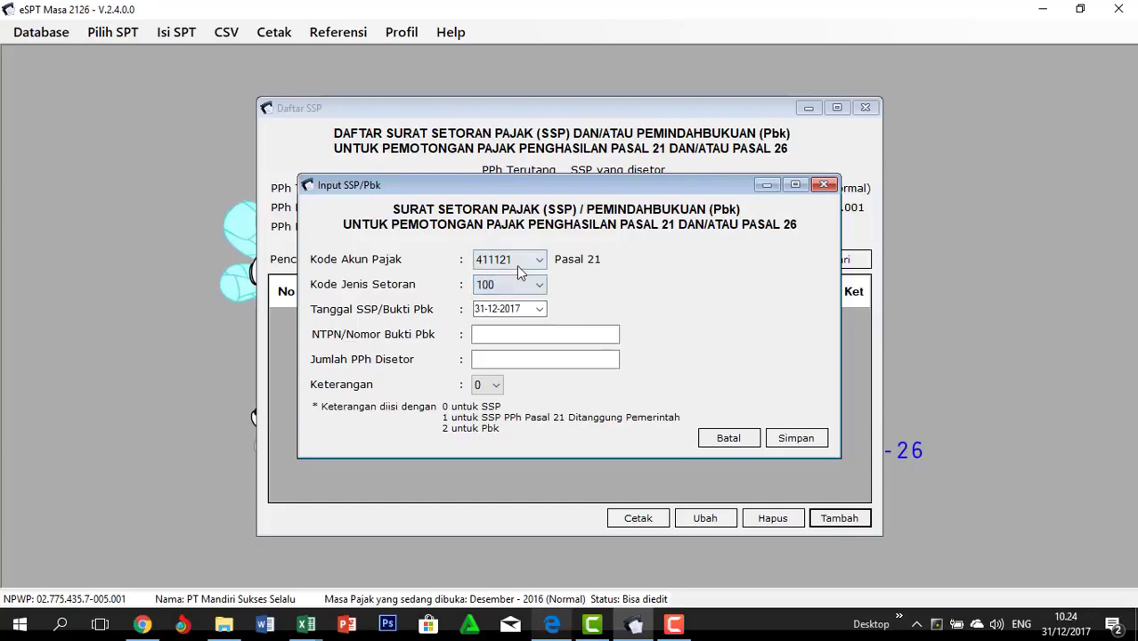
Set the Tanggal SSP/Bukti Pbk of the entry to 10-01-2017
left_click(539, 309)
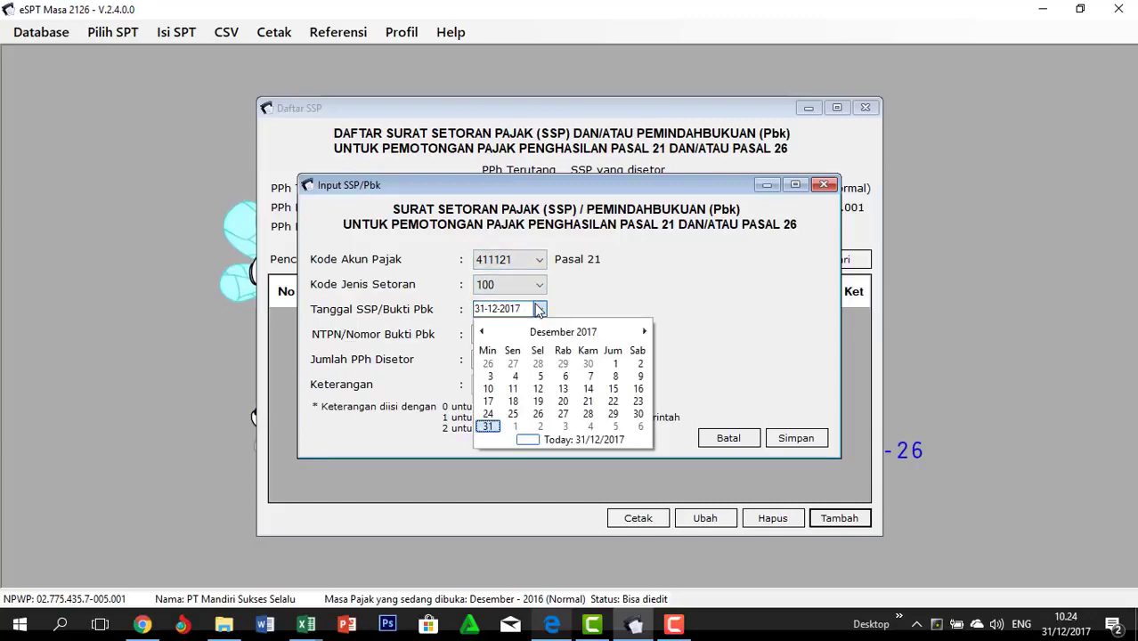
left_click(643, 331)
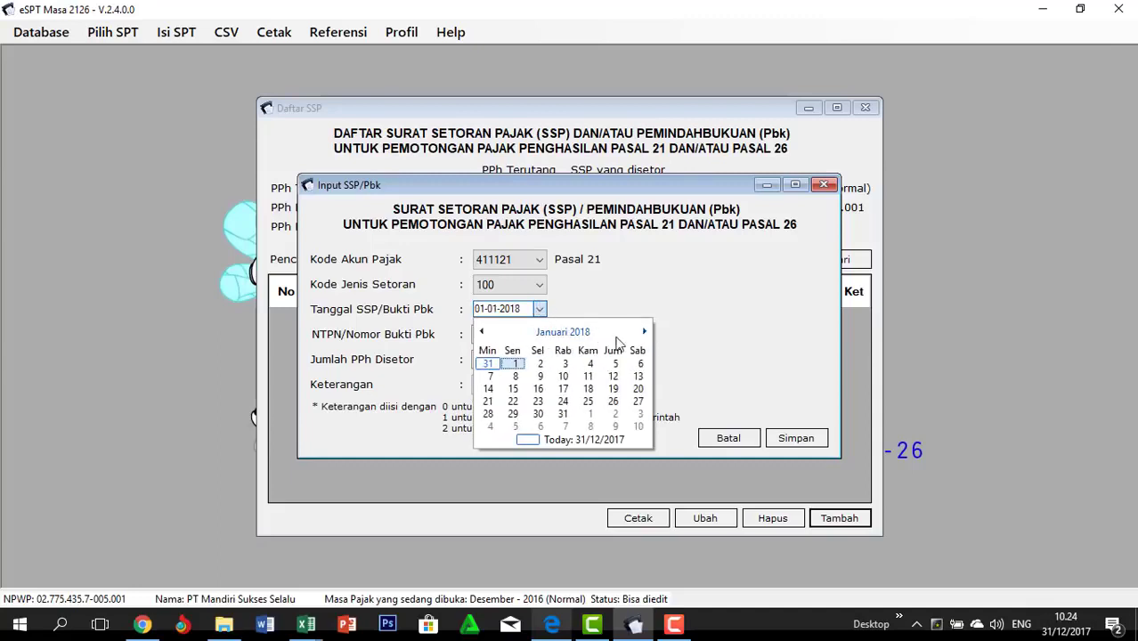
left_click(562, 376)
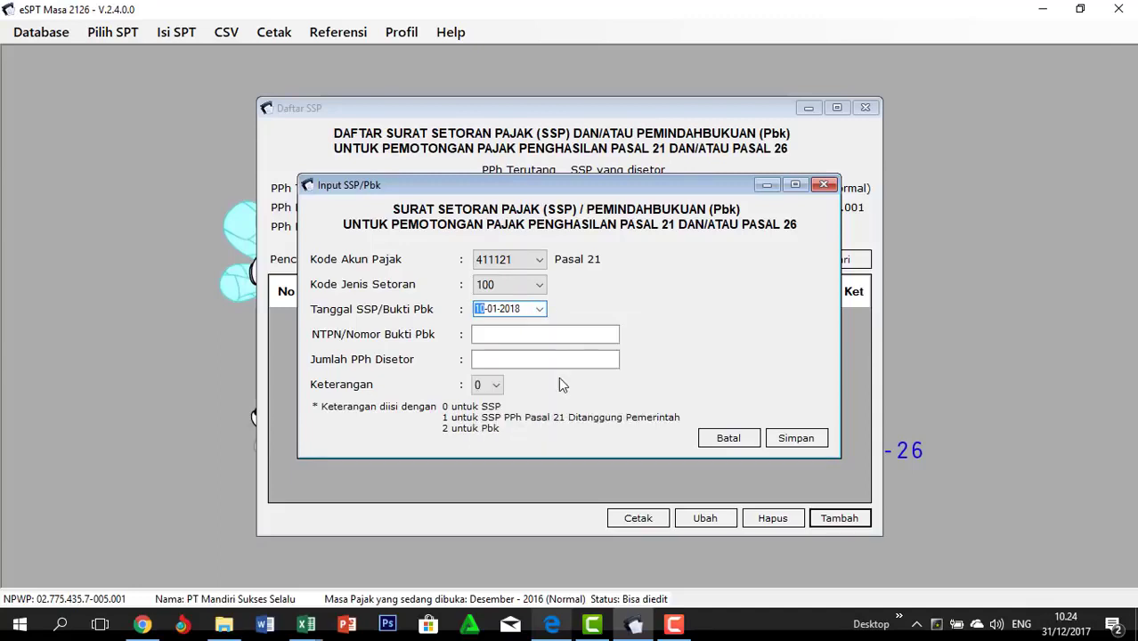
left_click(539, 309)
left_click(563, 332)
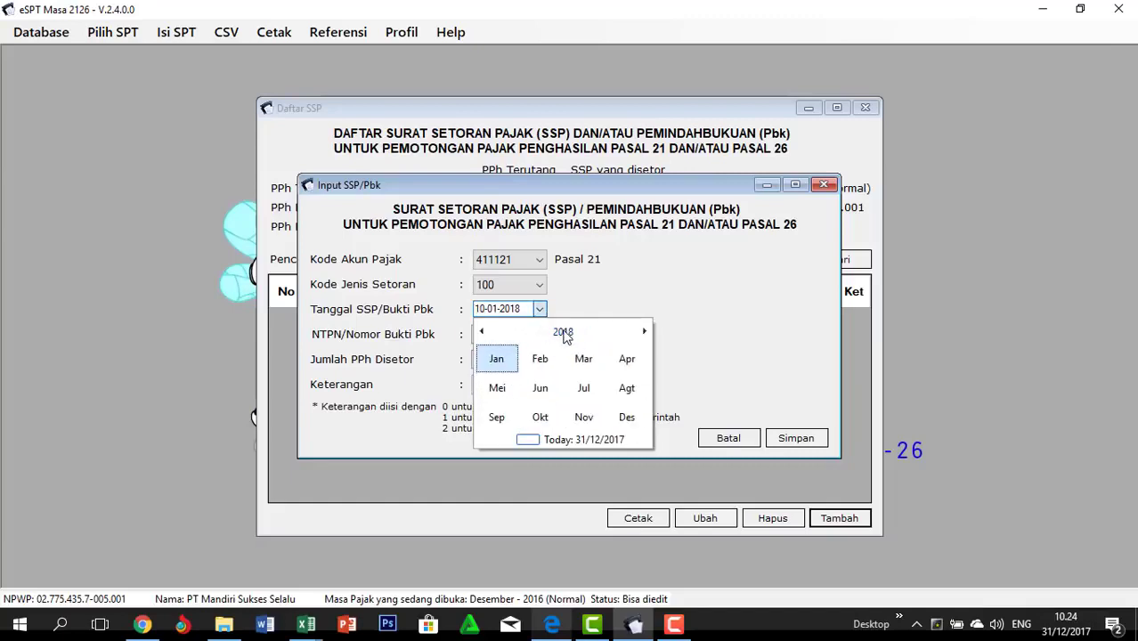
left_click(563, 333)
left_click(501, 416)
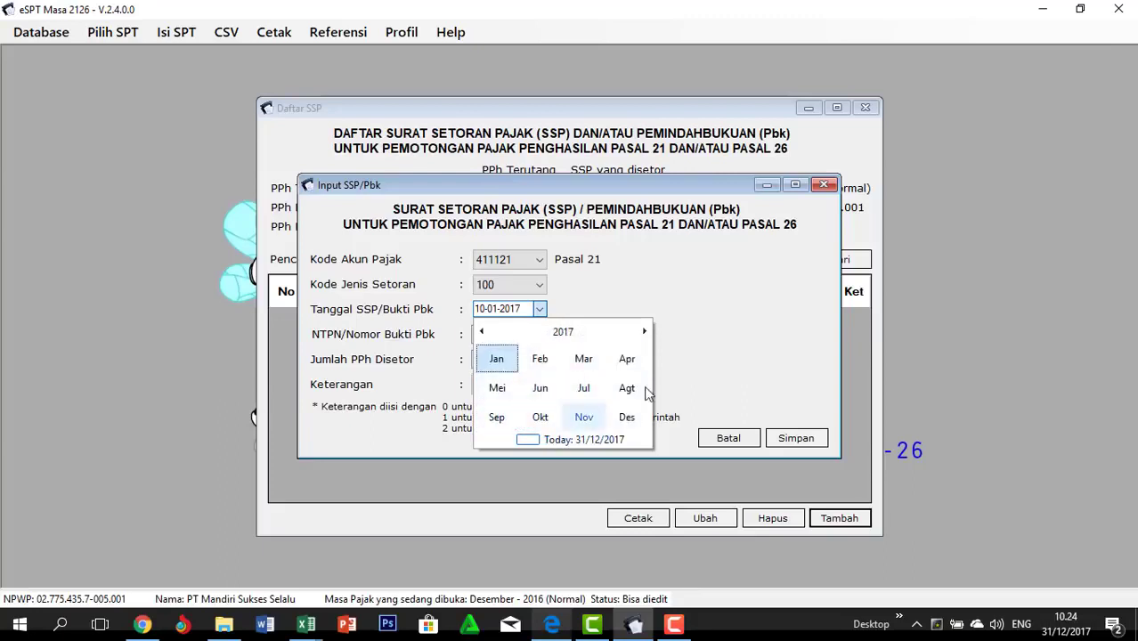
left_click(695, 315)
Fill in the NTPN/Nomor Bukti Pbk of the SSP entry with the payment receipt number
left_click(539, 333)
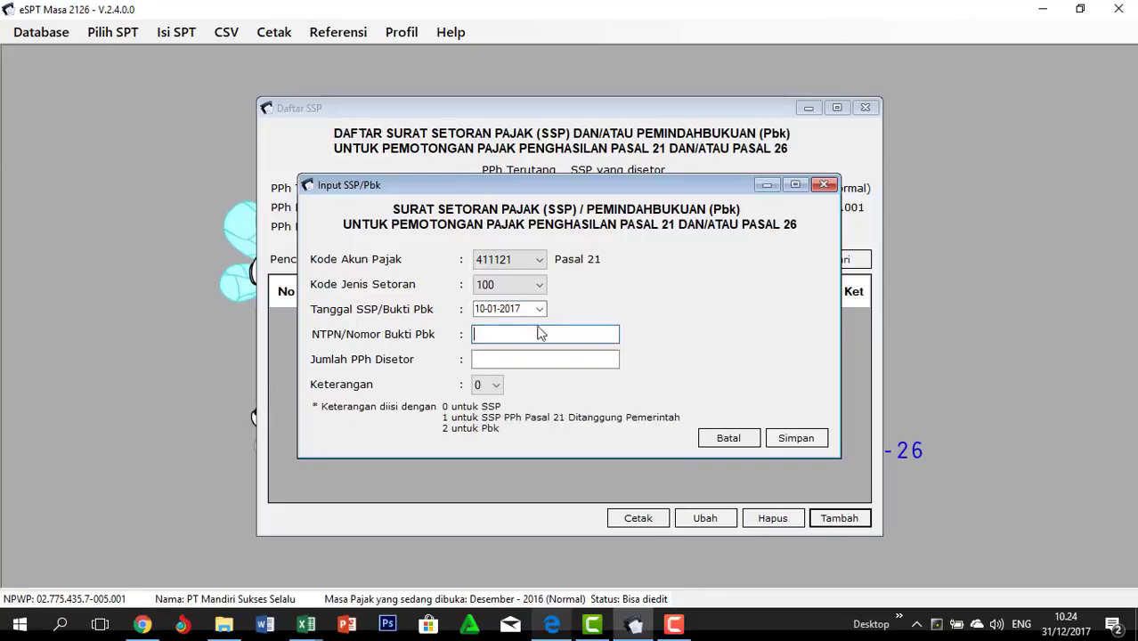
type("1231232423534")
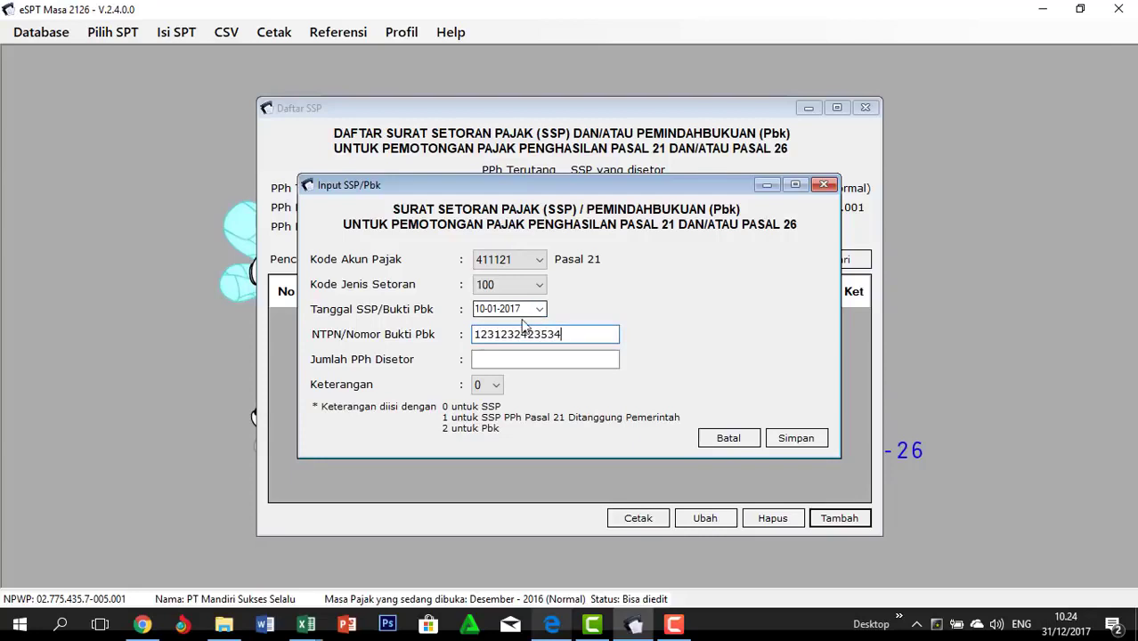
type("234")
key("Tab")
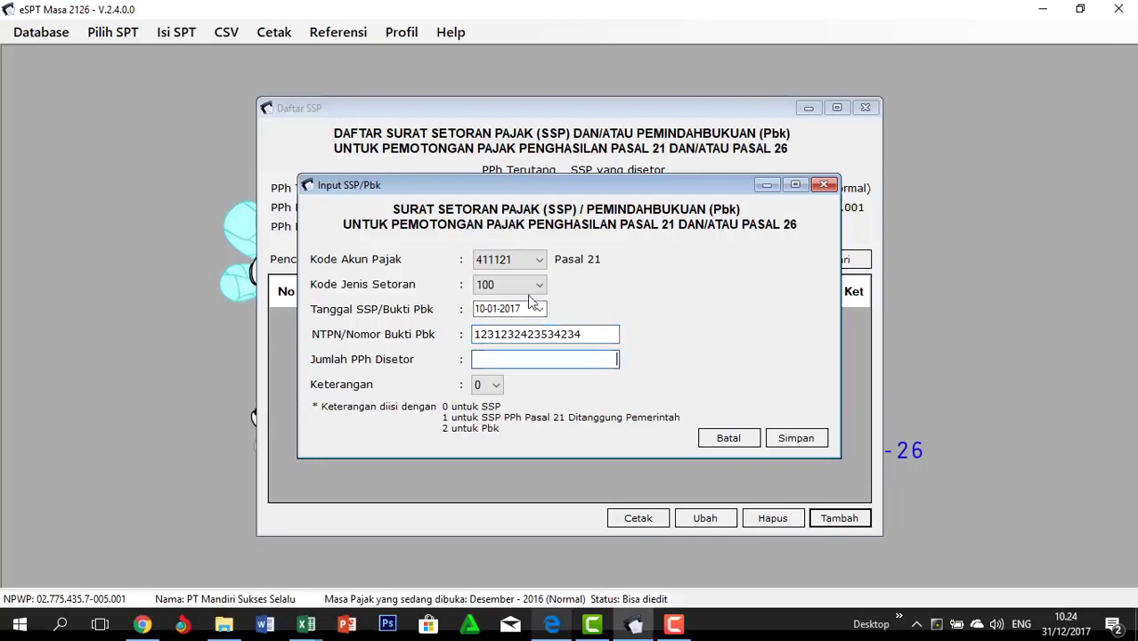
left_click(583, 337)
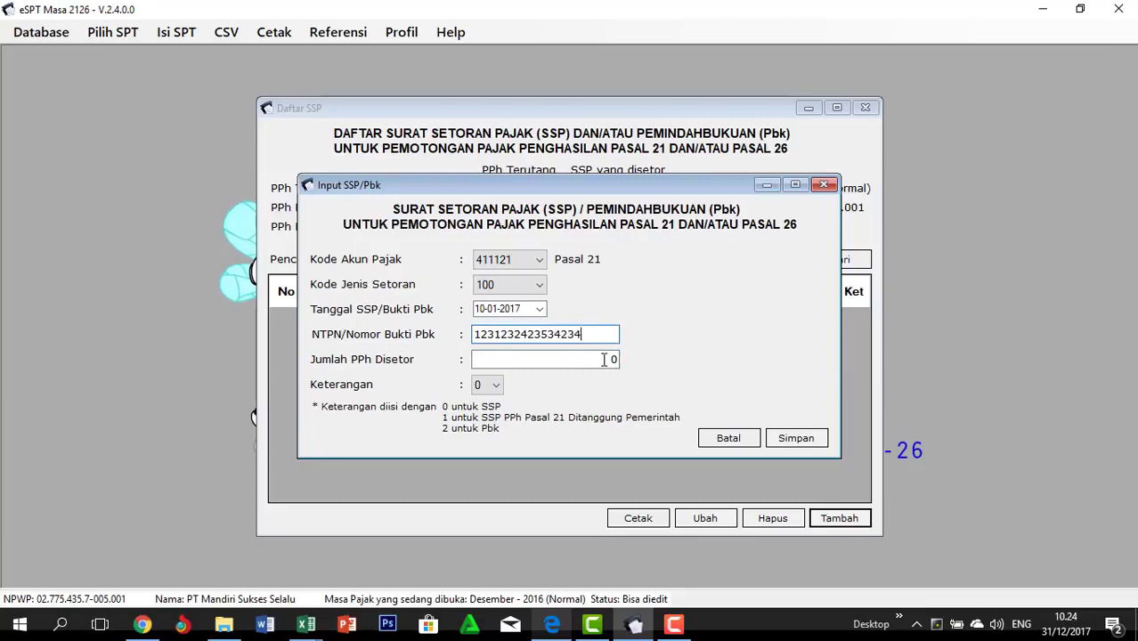
Set Jumlah PPh Disetor to 16.200.042, matching the PPh Tidak Final due, and save the SSP entry
left_click(605, 359)
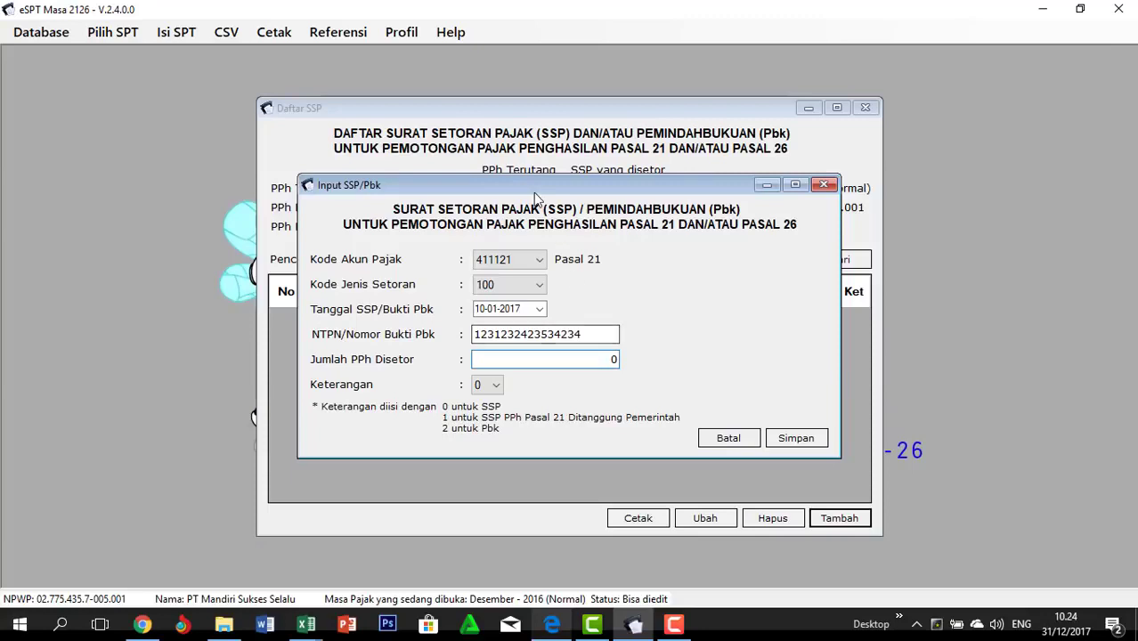
left_click_drag(535, 198, 536, 301)
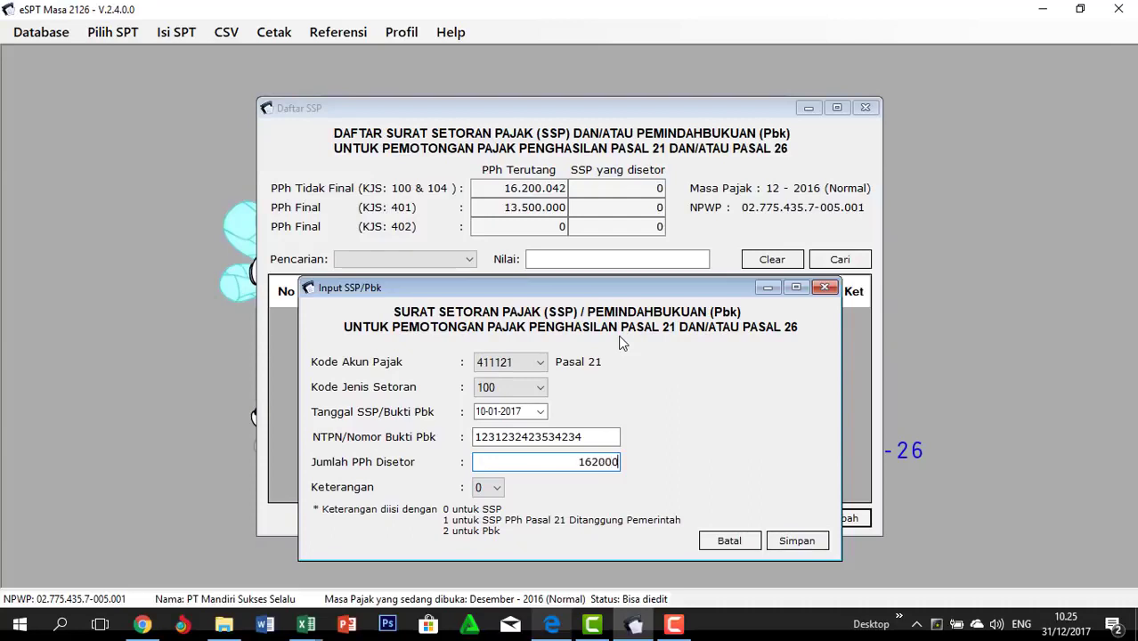
type("42")
left_click(788, 543)
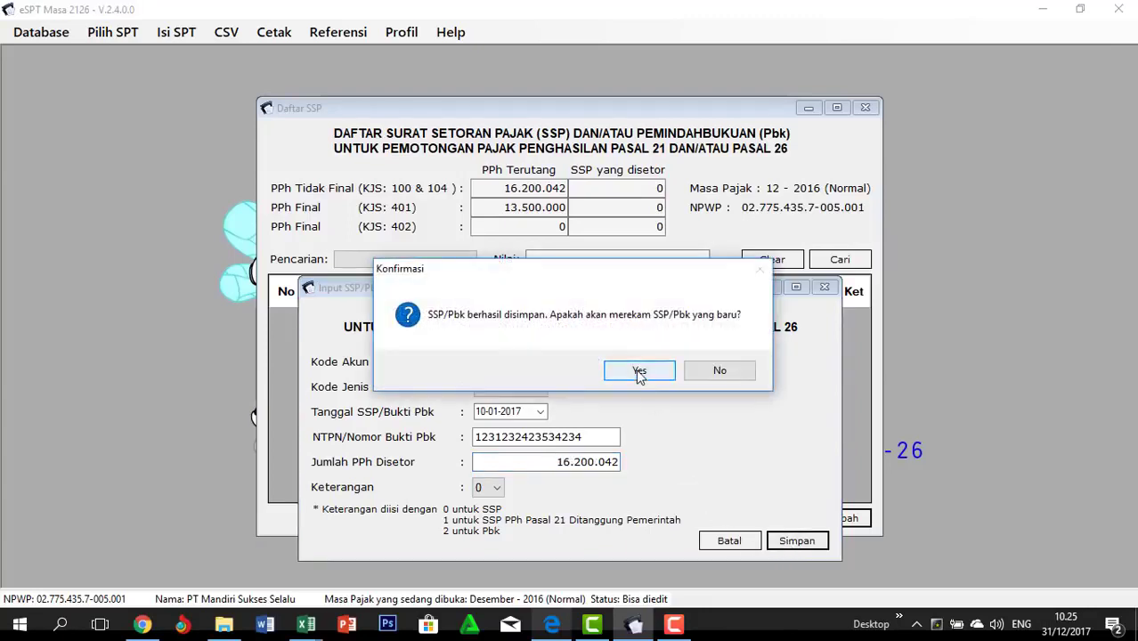
Start another SSP/Pbk entry with Kode Akun Pajak 411121 and Kode Jenis Setoran 401
left_click(639, 373)
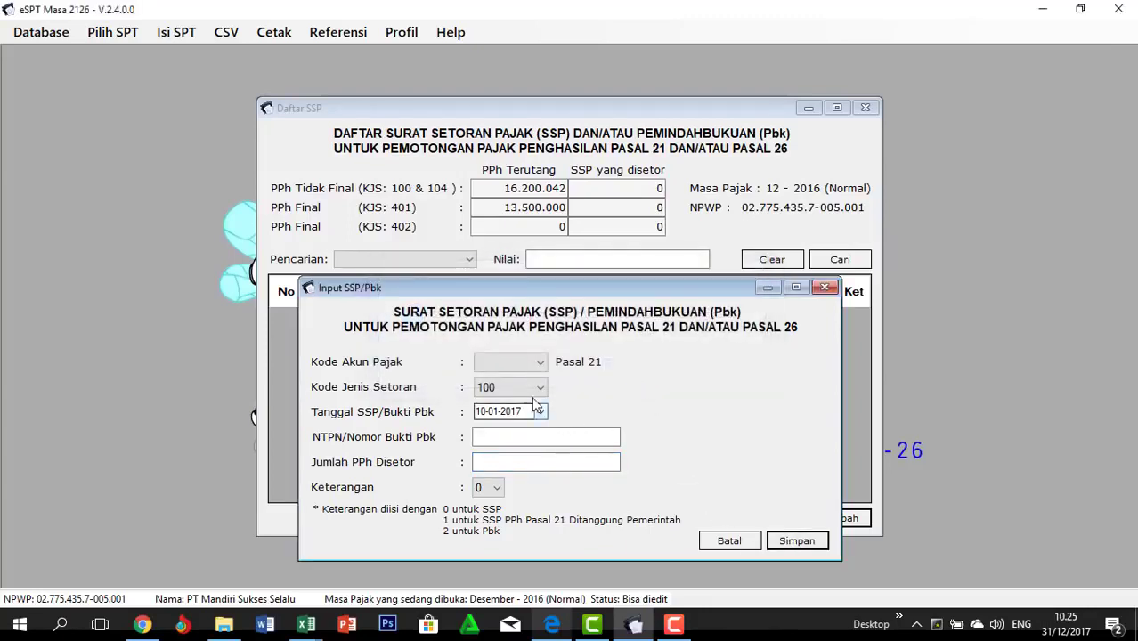
left_click(539, 366)
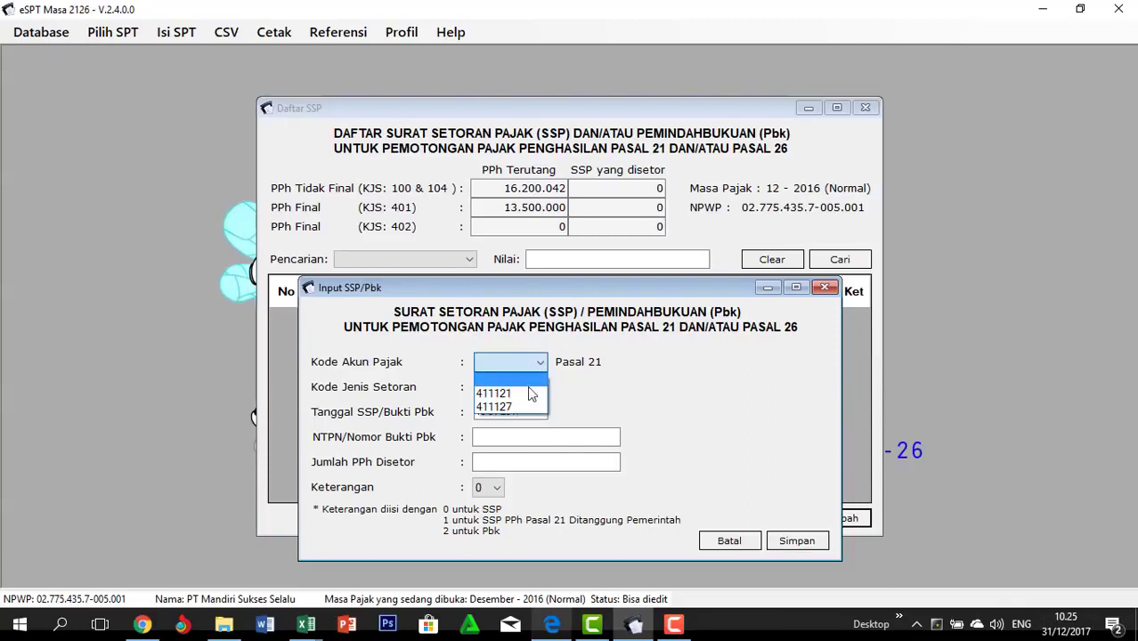
left_click(533, 393)
left_click(534, 389)
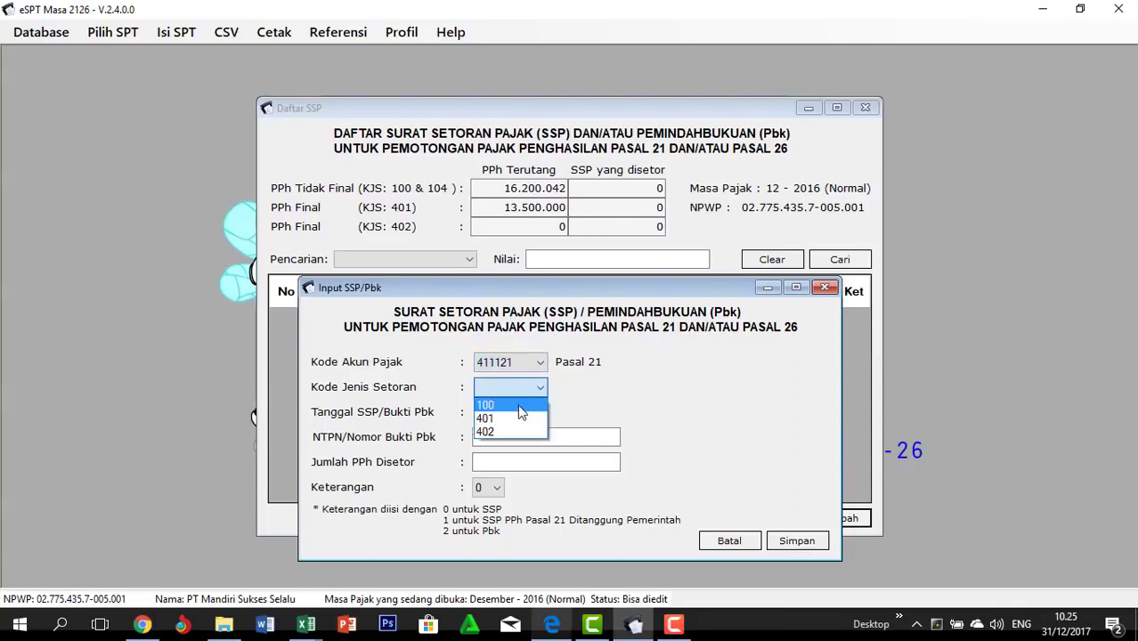
left_click(518, 418)
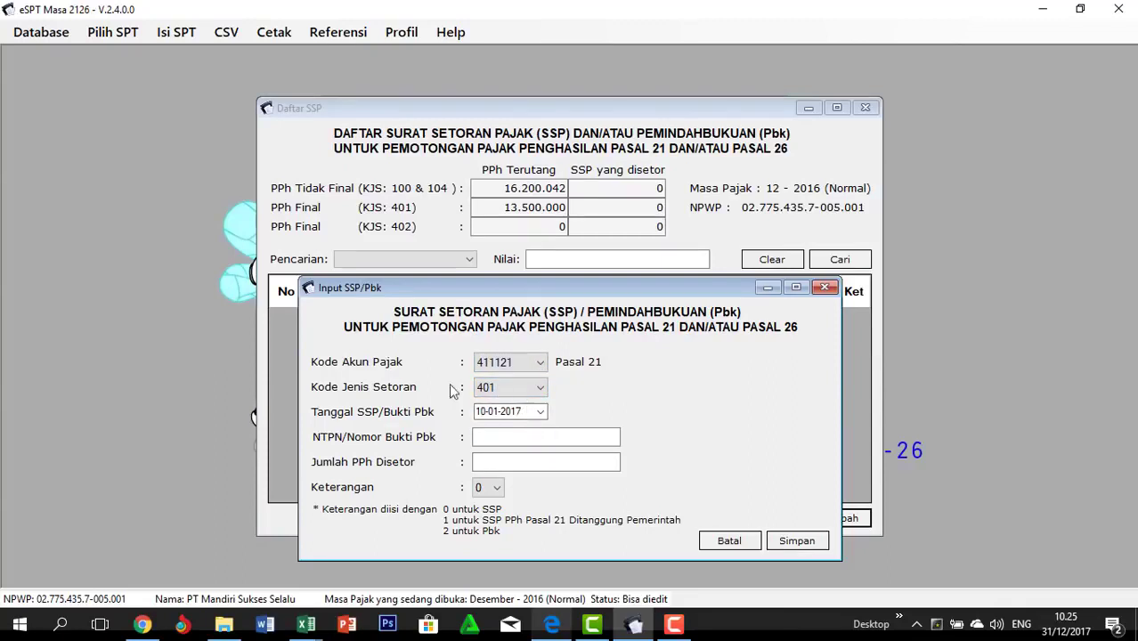
Fill in the payment receipt number (NTPN), set Jumlah PPh Disetor to 13.500.000, and save the SSP entry
left_click(498, 437)
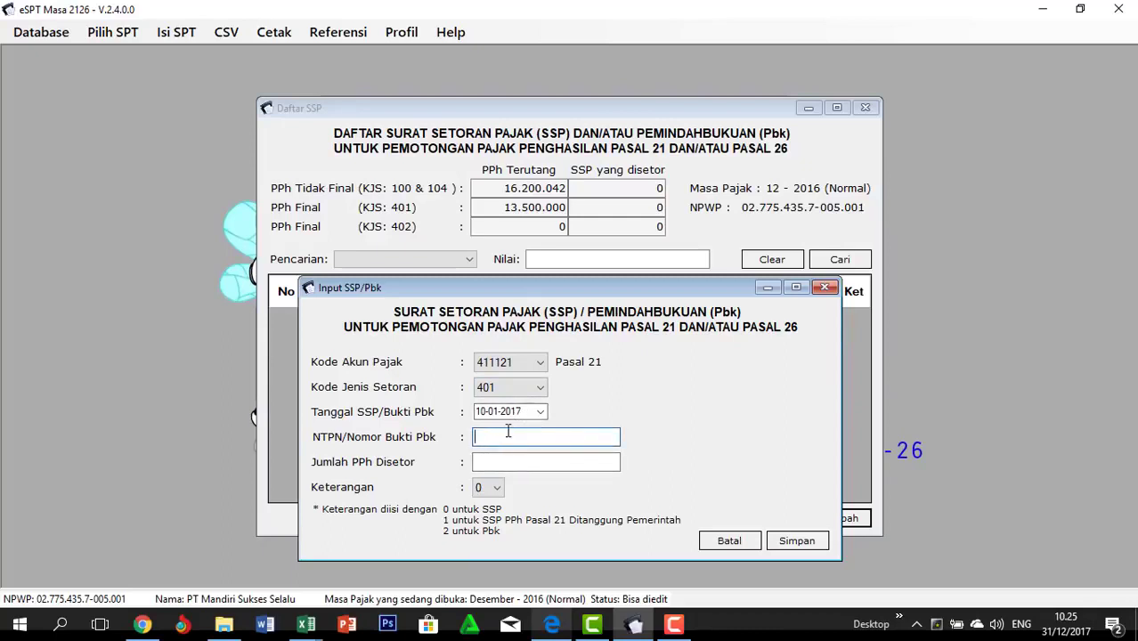
type("3243534654423423")
left_click(545, 459)
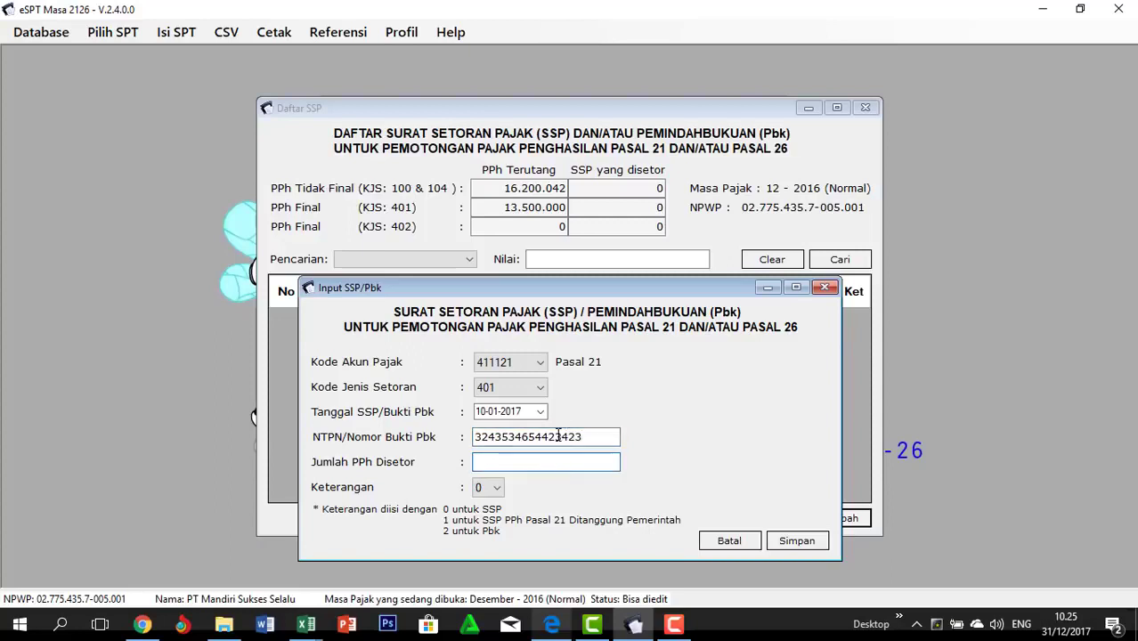
type("13500000")
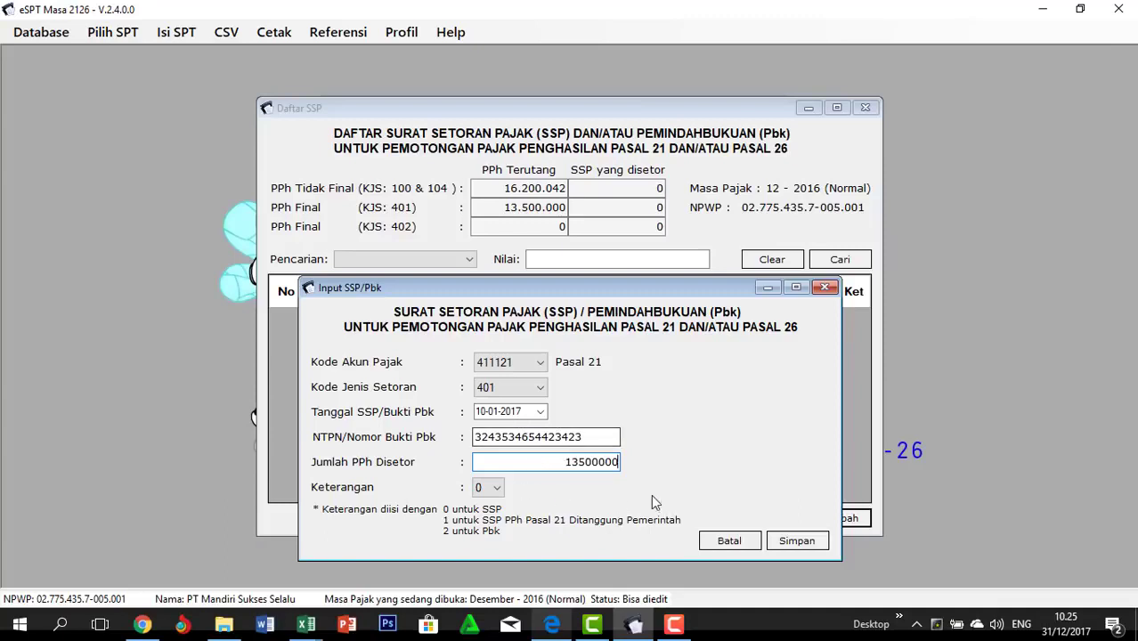
key("shift+Tab")
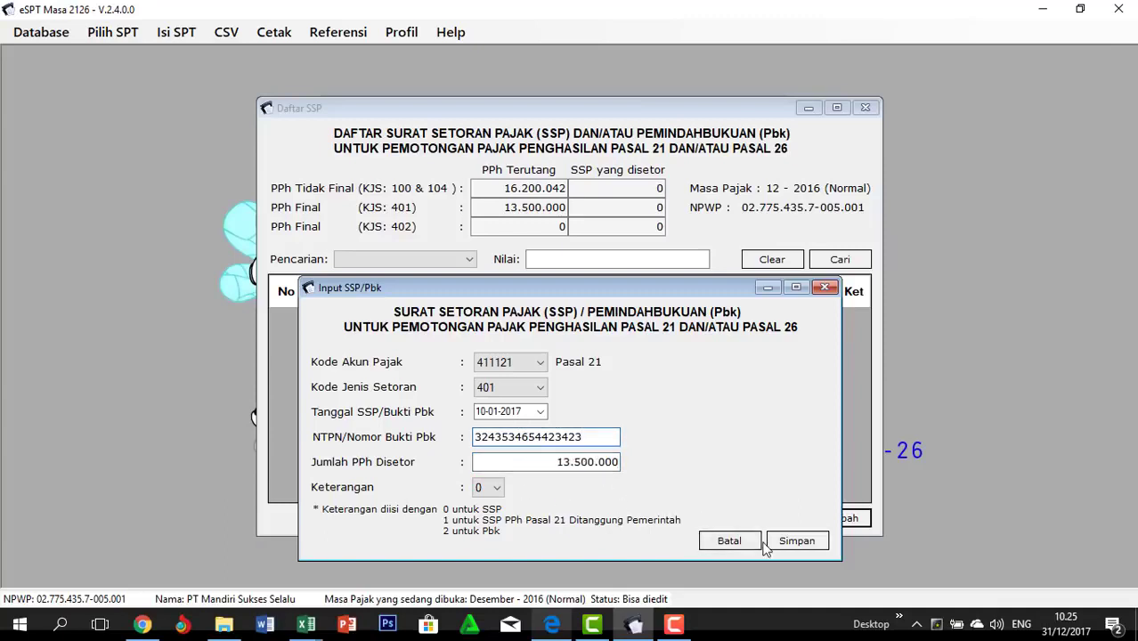
left_click(794, 543)
left_click(641, 370)
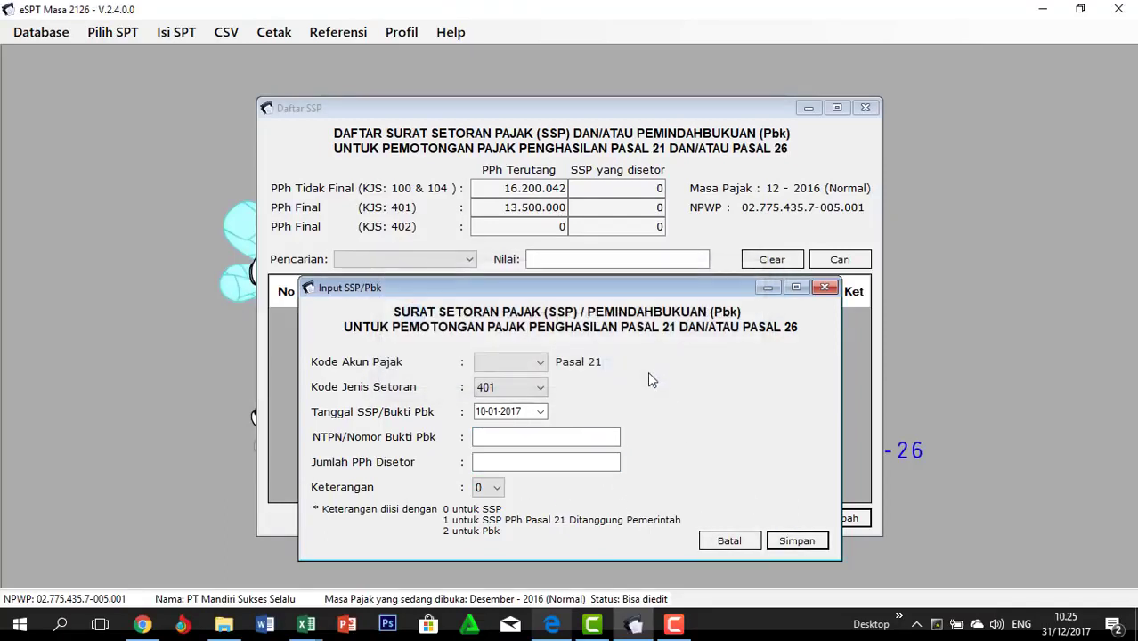
Close the blank SSP entry form and reopen Daftar SSP/Pbk (1721-IV) to check the recorded payments against the PPh Terutang
left_click(825, 287)
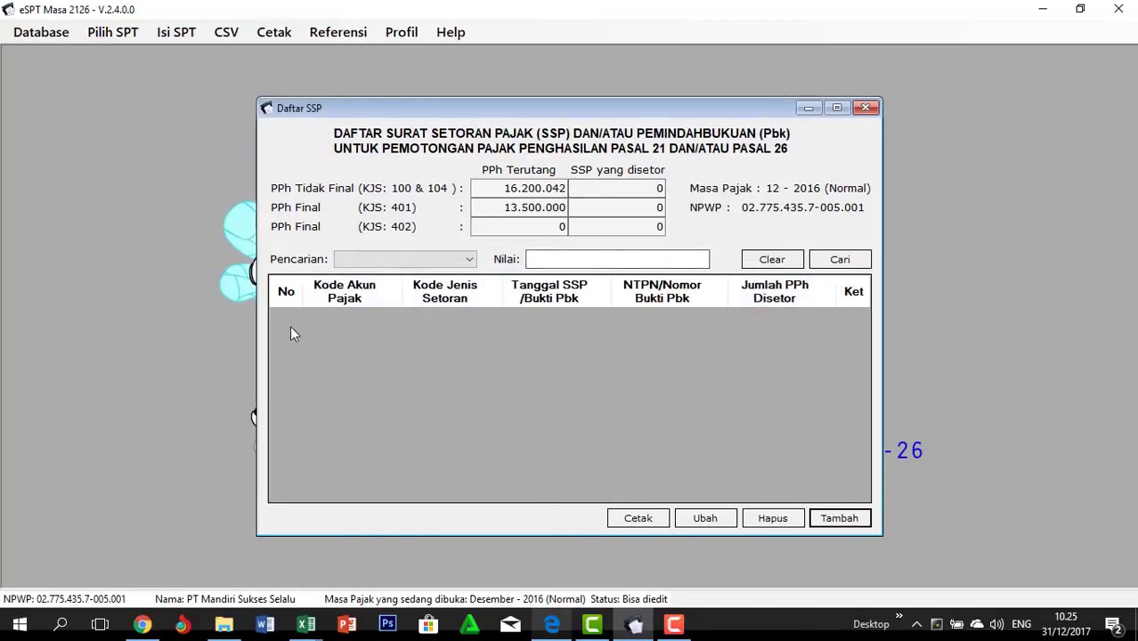
left_click(864, 108)
left_click(200, 36)
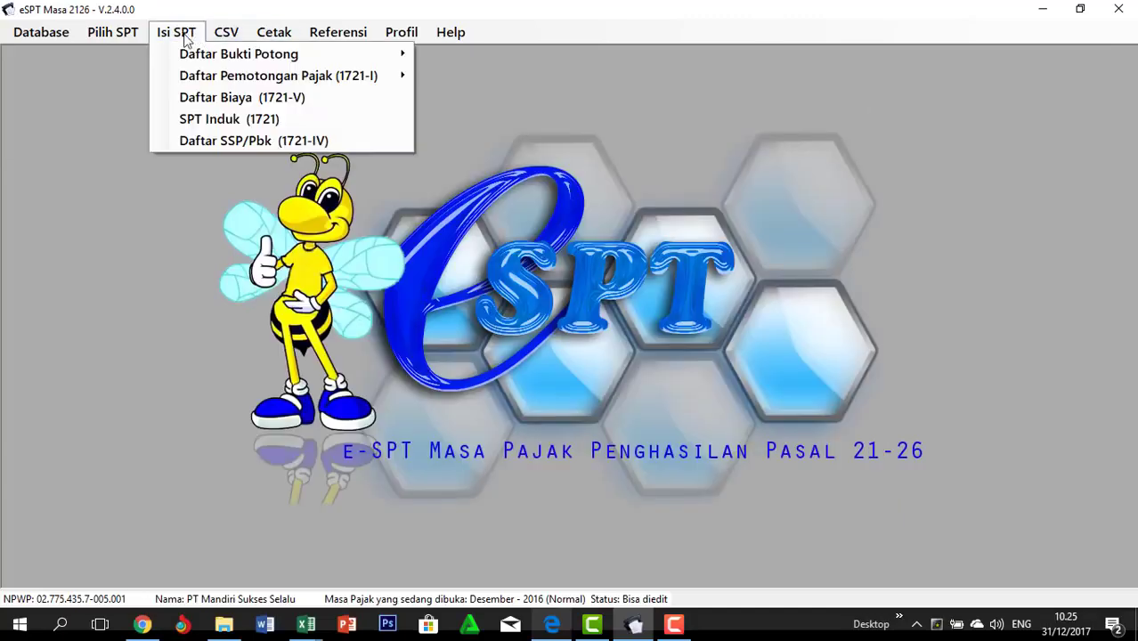
left_click(247, 141)
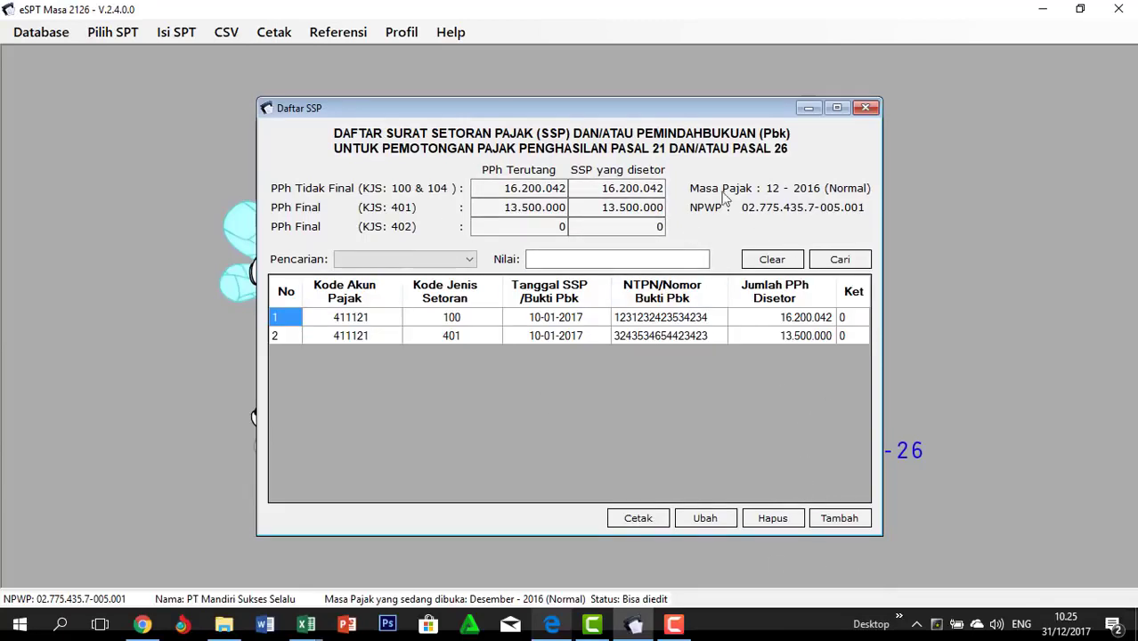
left_click(865, 108)
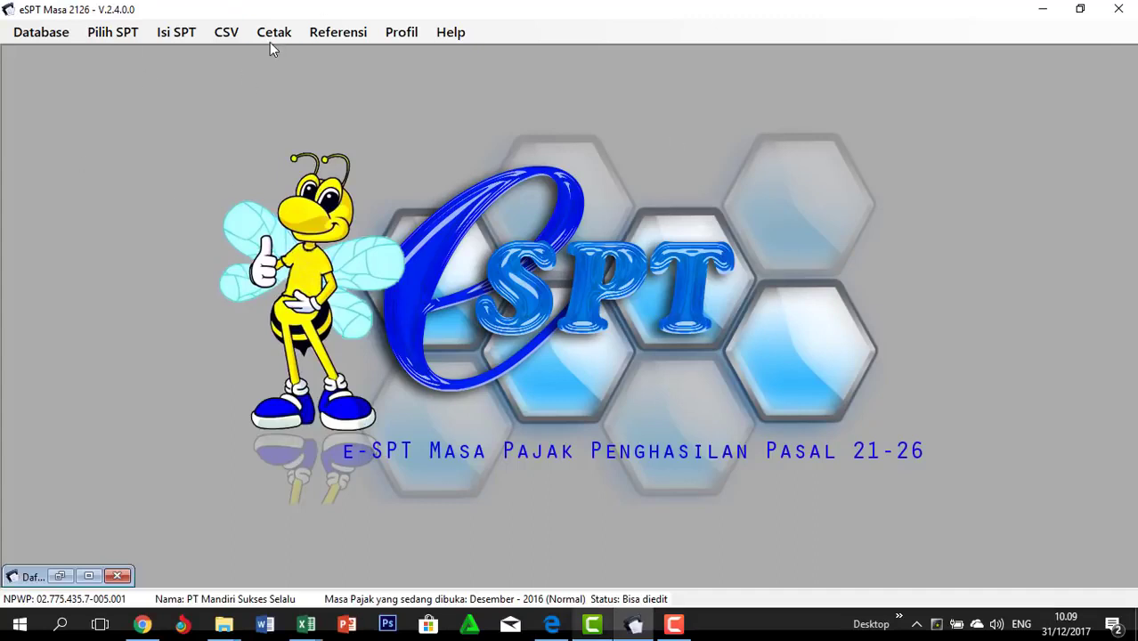
Try the Cetak Langsung option for printing SPT forms and preview the Formulir SPT Induk (1721)
left_click(275, 39)
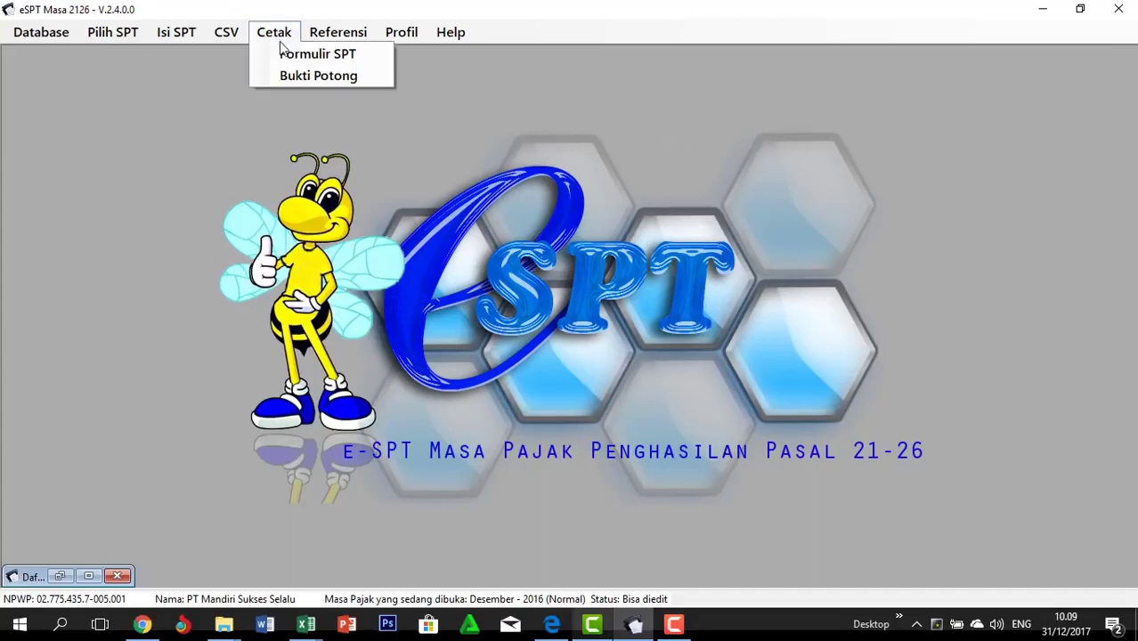
left_click(343, 55)
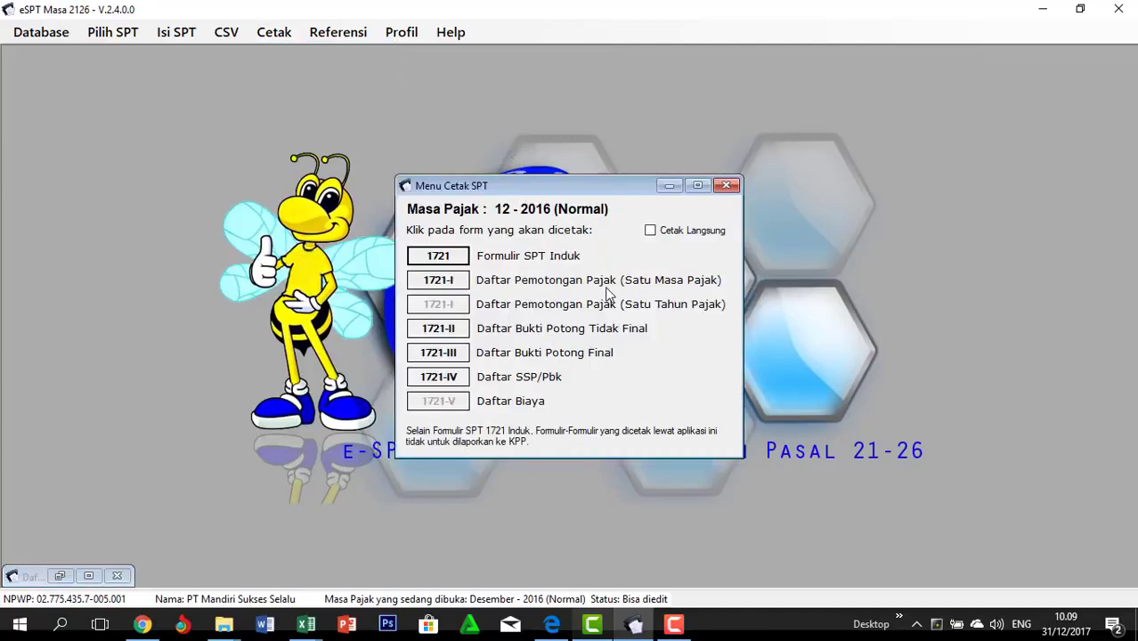
left_click(651, 231)
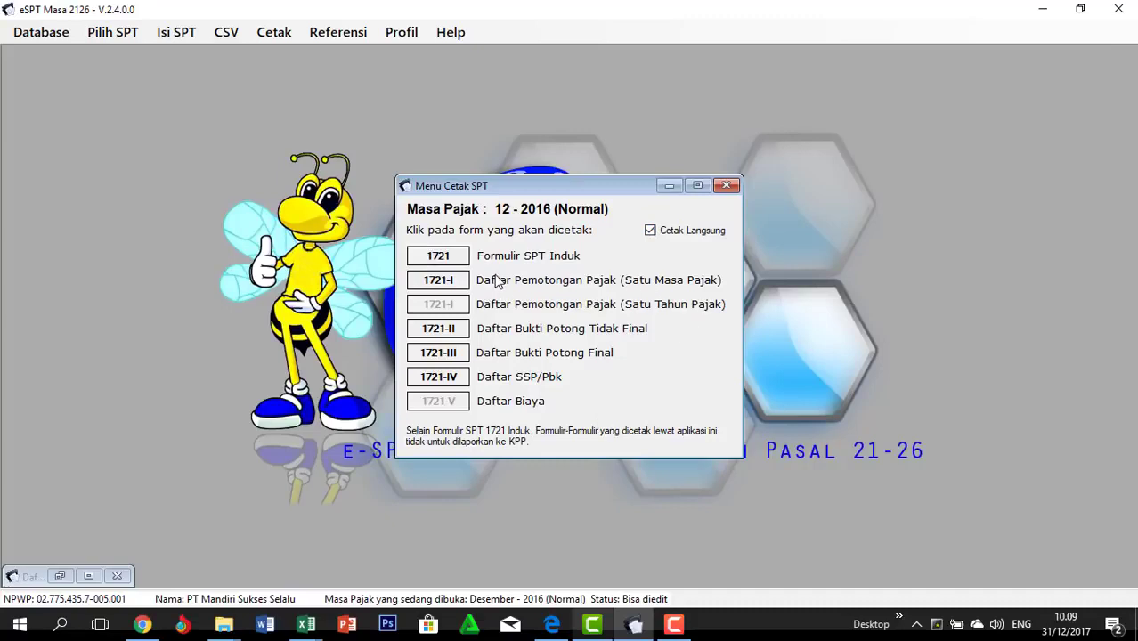
left_click(651, 230)
left_click(650, 230)
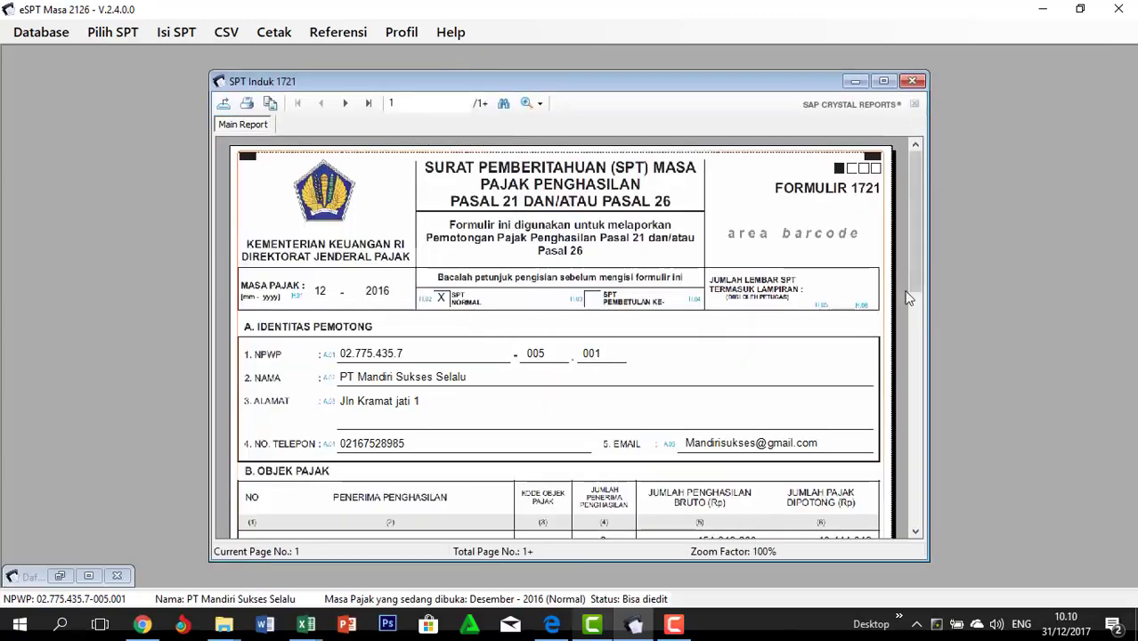
left_click_drag(908, 299, 896, 241)
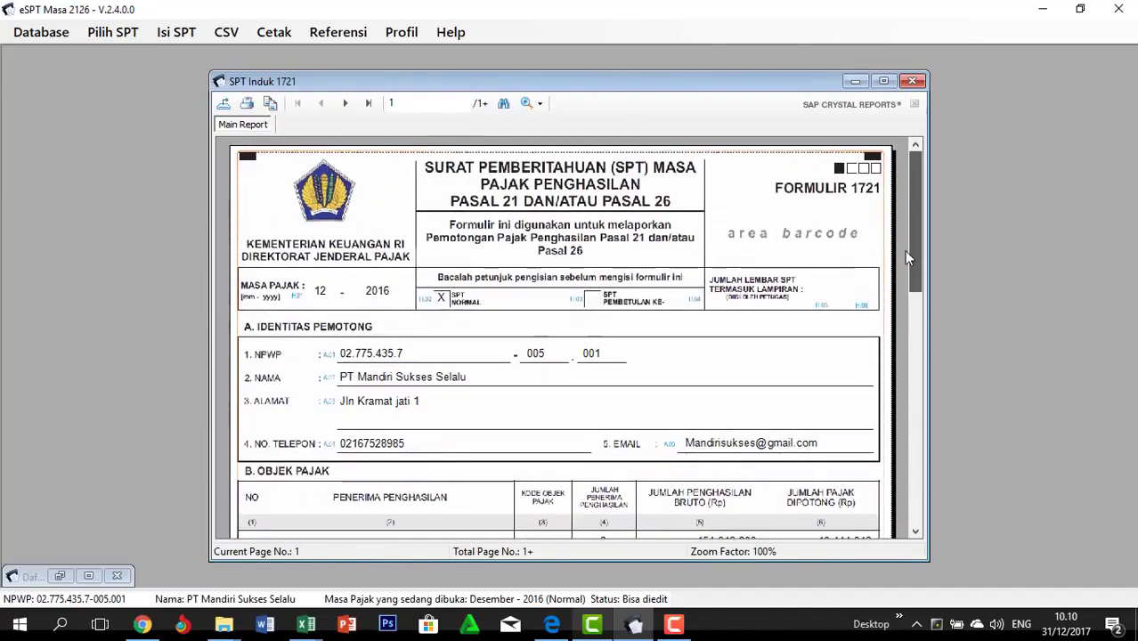
left_click(912, 81)
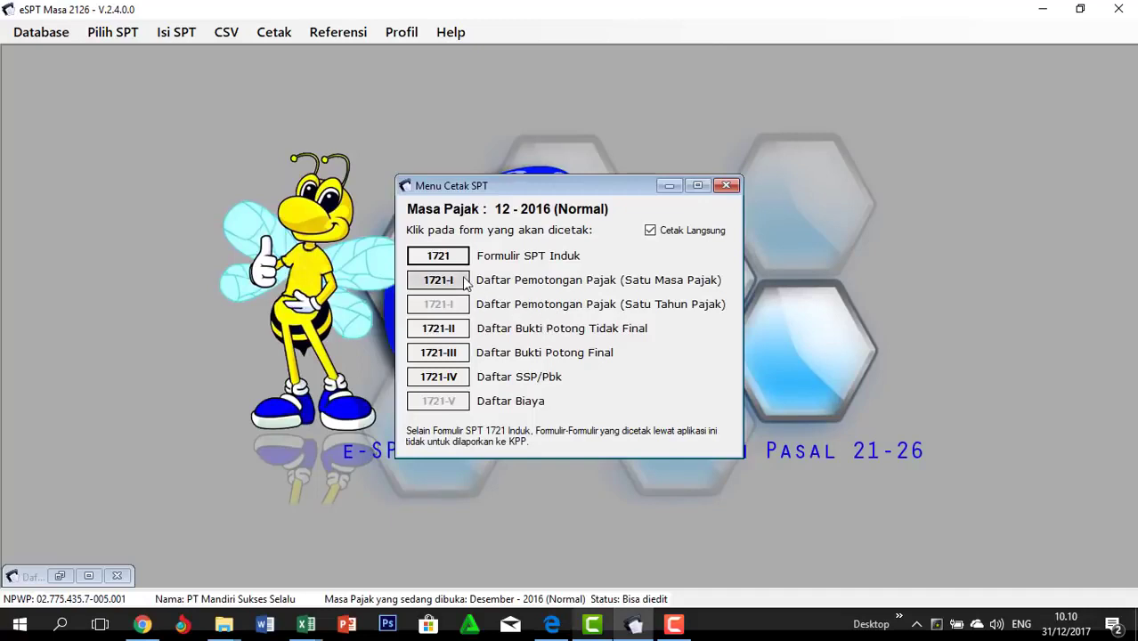
left_click(730, 187)
Review the printable Bukti Potong lists for 1721-VI, 1721-VII, 1721-A1 and 1721-A2
left_click(274, 32)
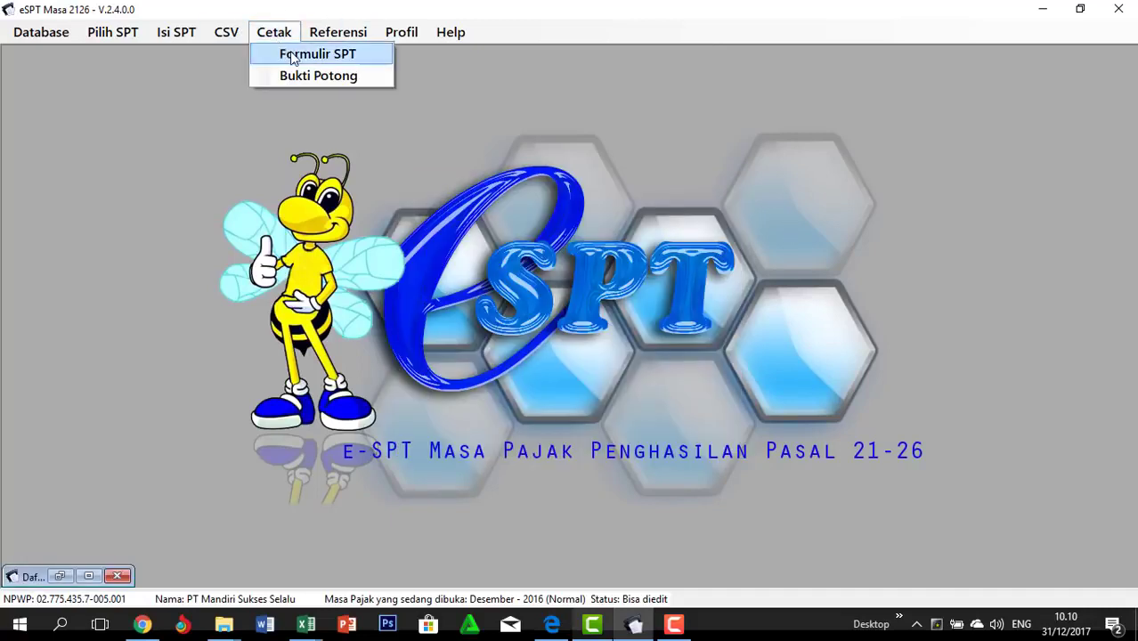
left_click(368, 76)
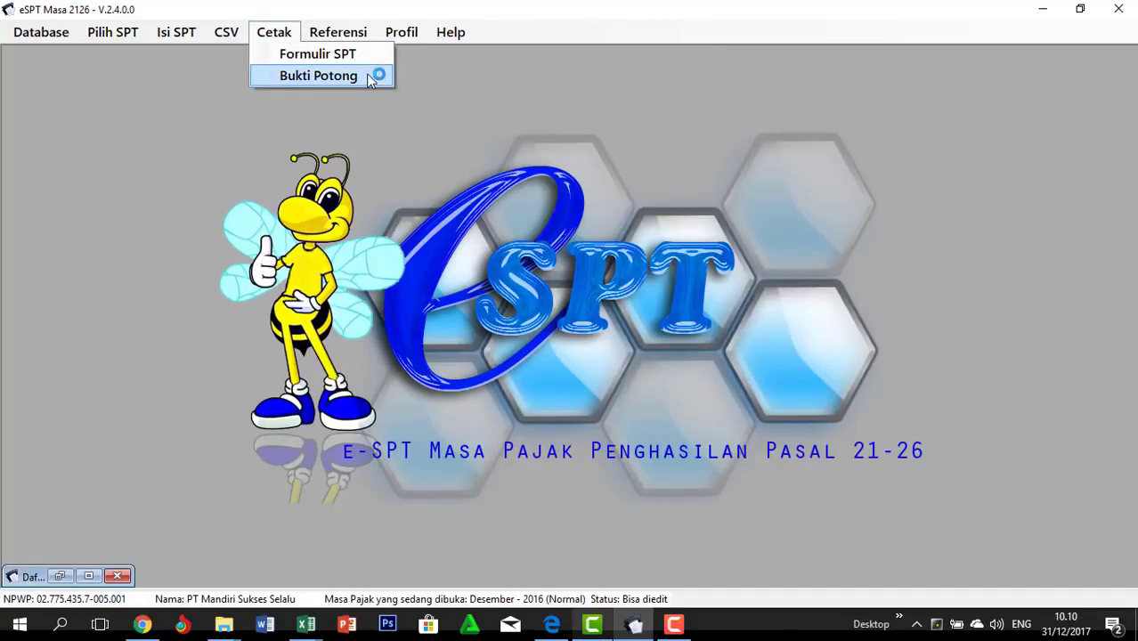
left_click(421, 174)
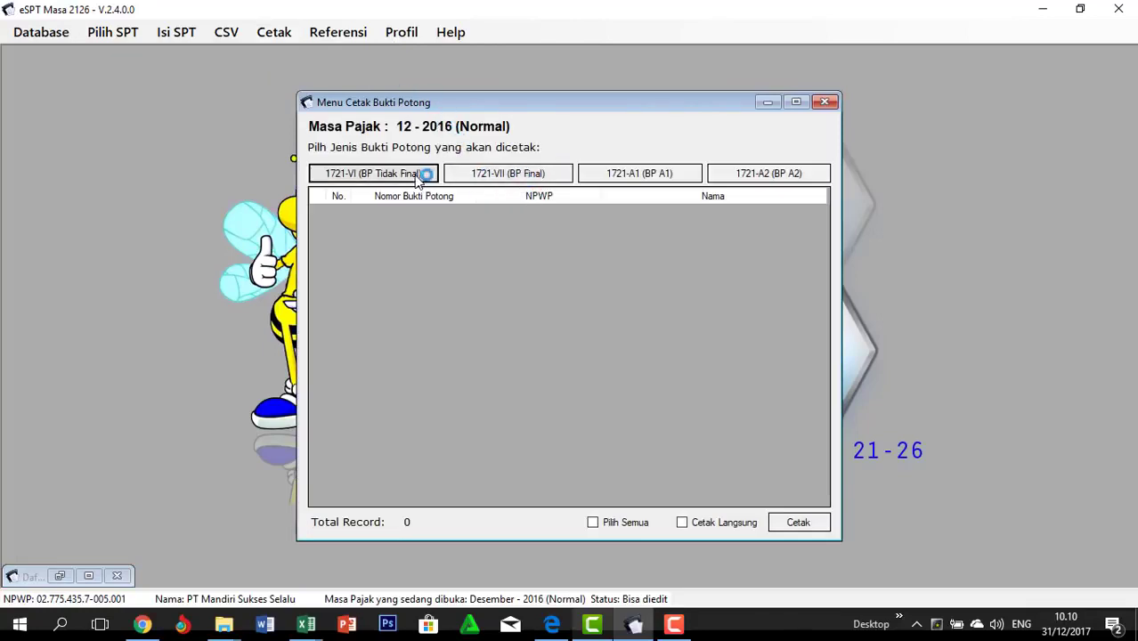
left_click(490, 173)
left_click(621, 171)
left_click(736, 173)
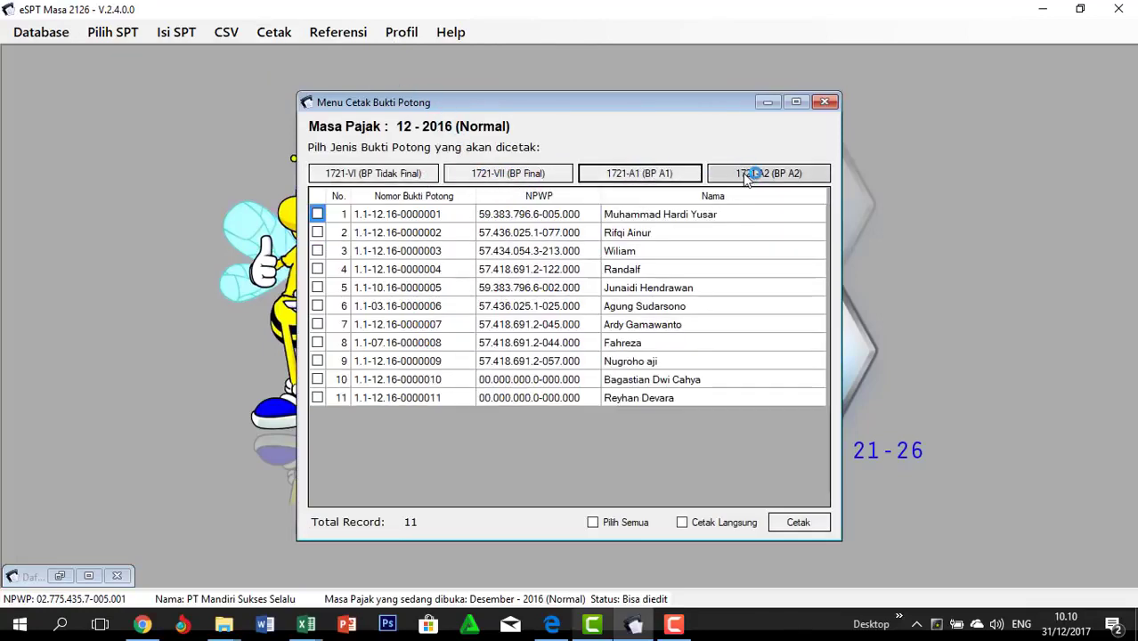
left_click(634, 178)
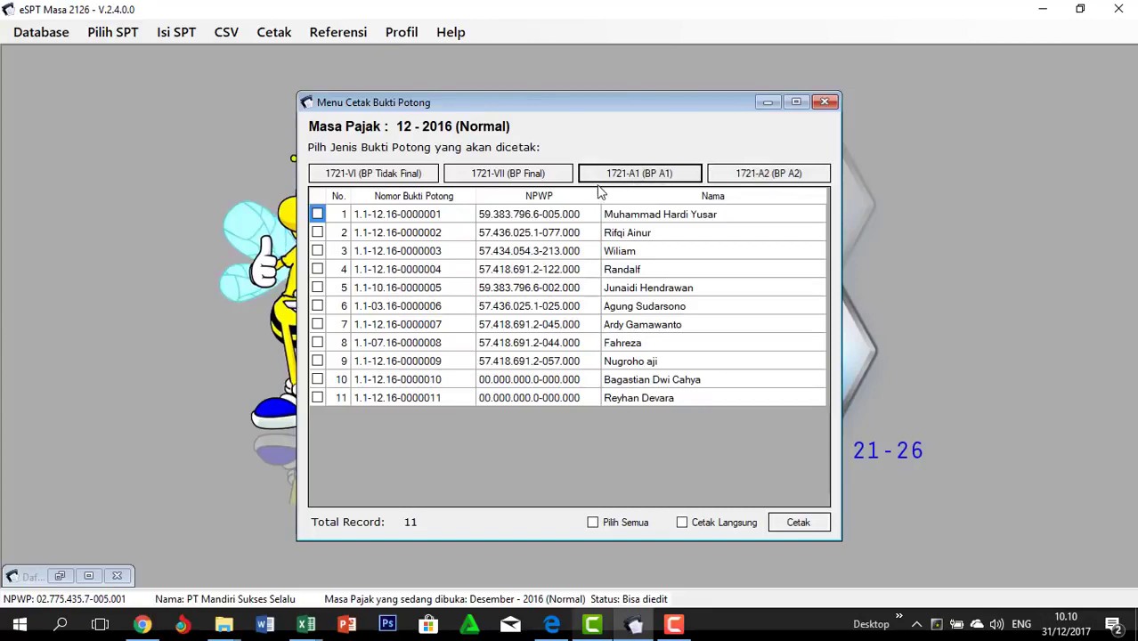
left_click(504, 175)
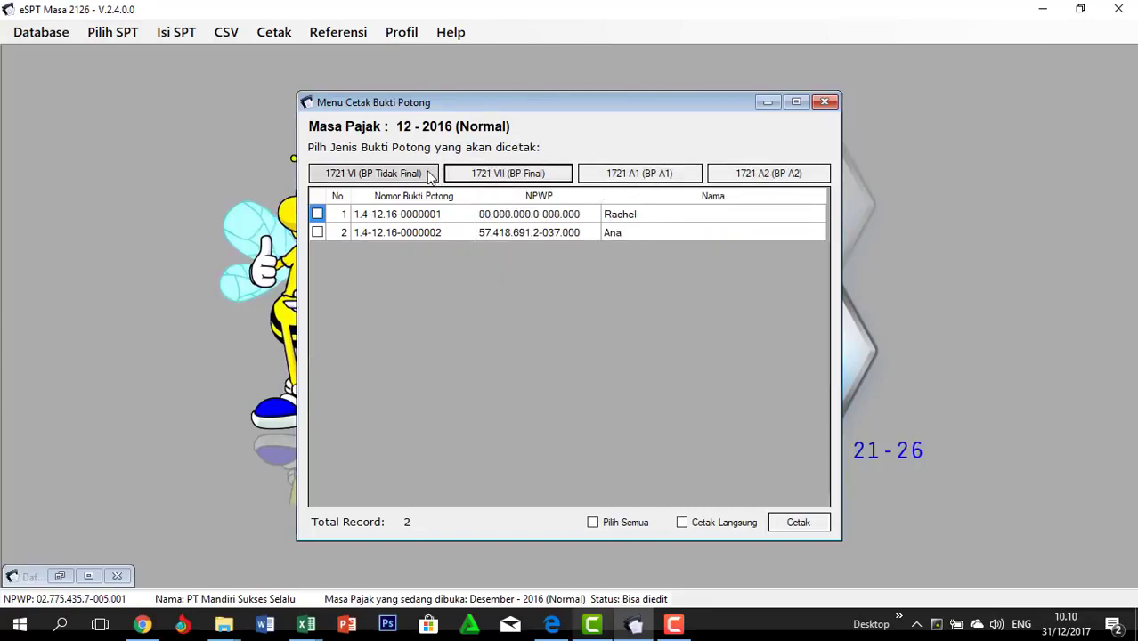
left_click(373, 174)
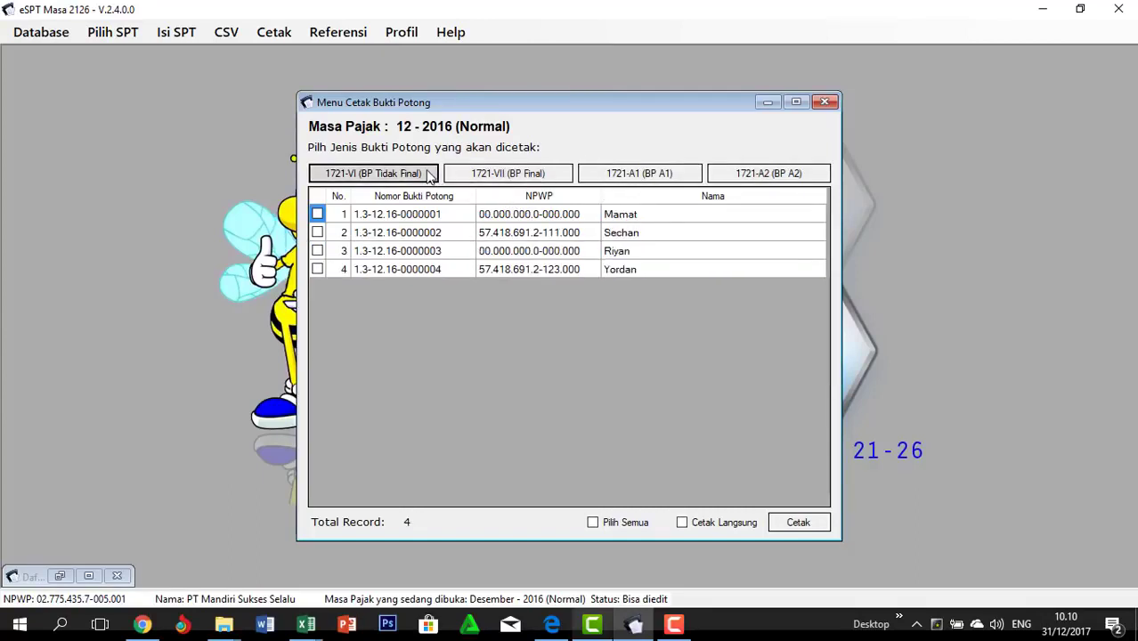
left_click(825, 101)
left_click(275, 34)
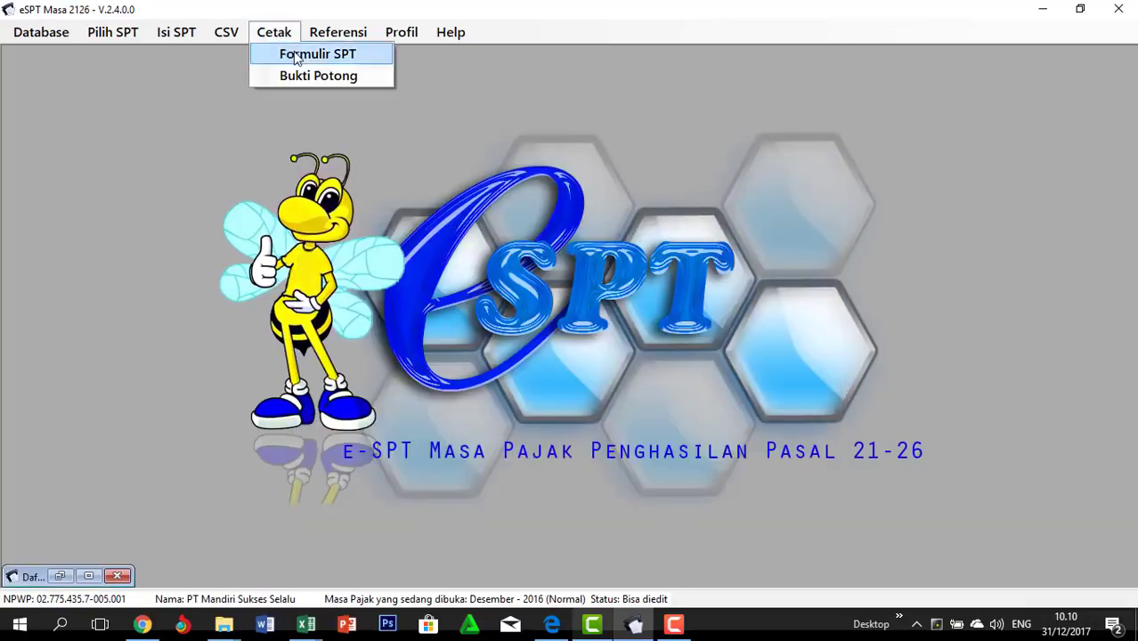
left_click(318, 77)
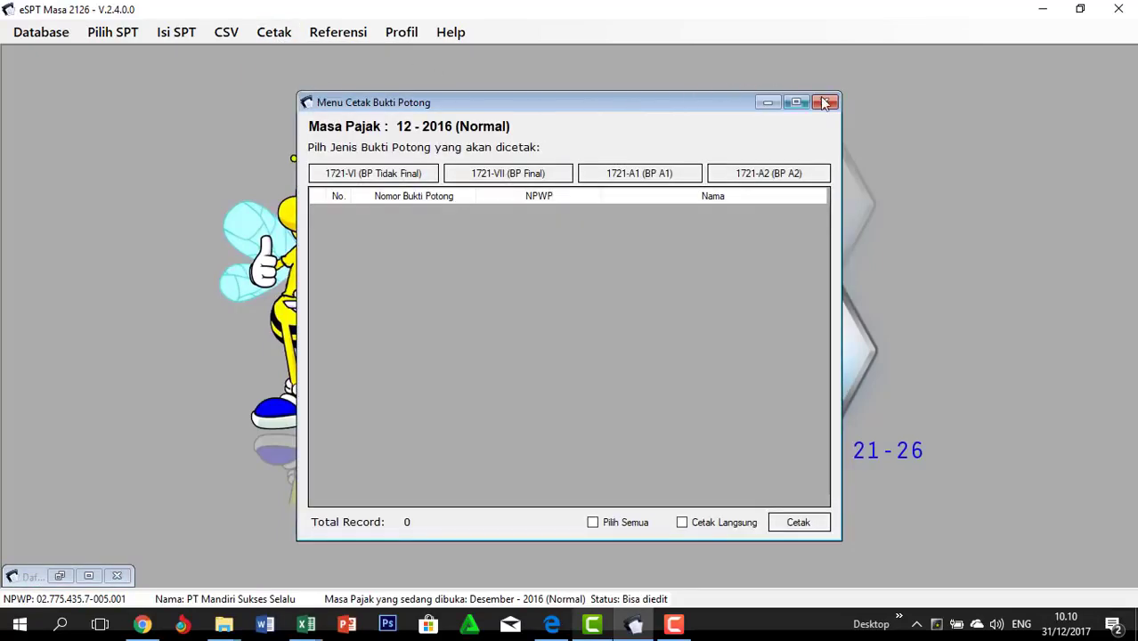
left_click(820, 101)
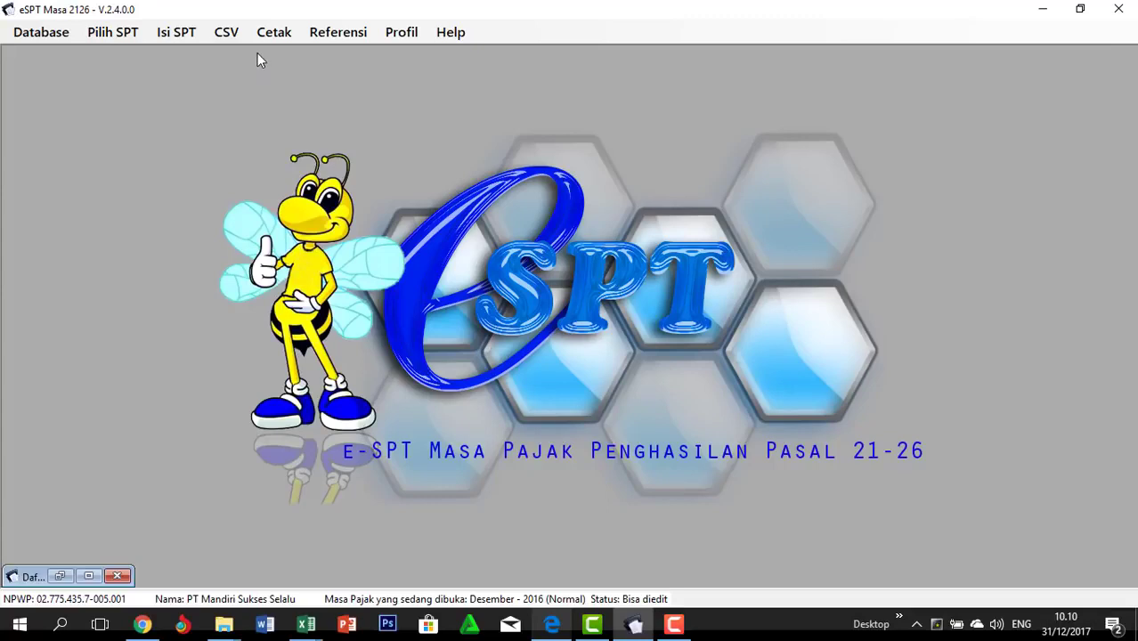
Start creating the SPT reporting CSV file for Masa Desember 2016, Pembetulan 0
left_click(273, 33)
mouse_move(310, 35)
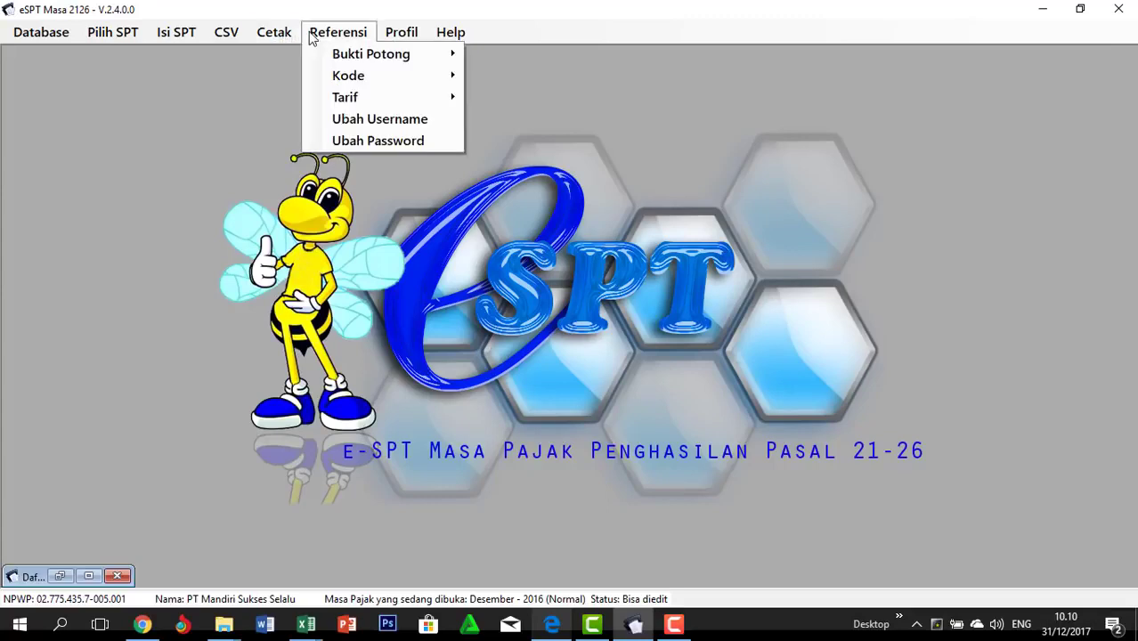
mouse_move(270, 40)
mouse_move(236, 36)
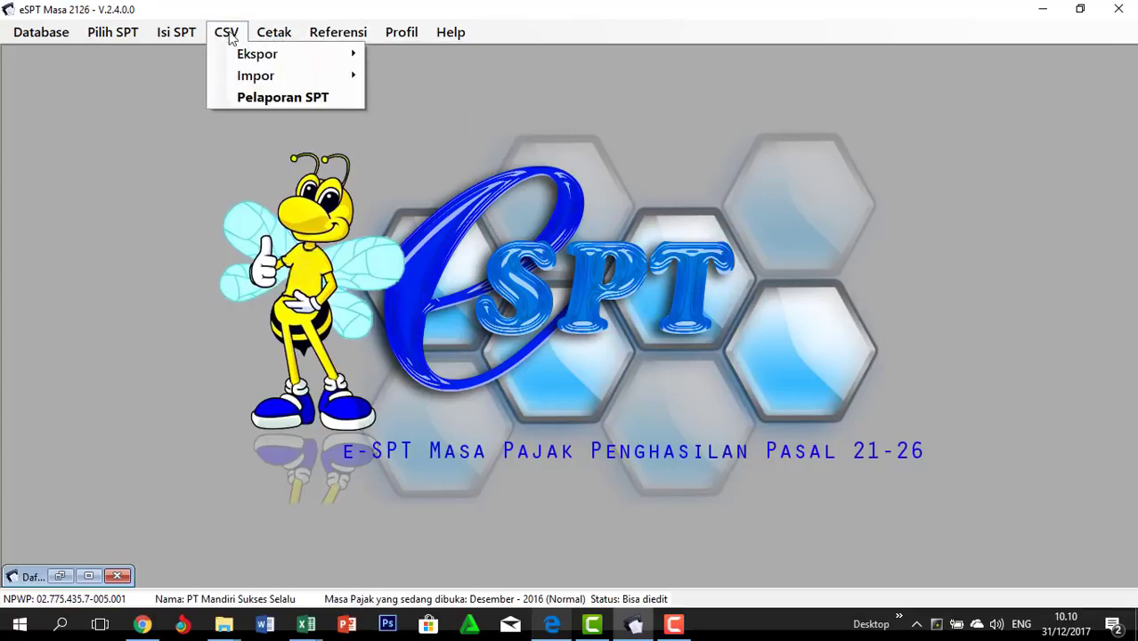
left_click(297, 97)
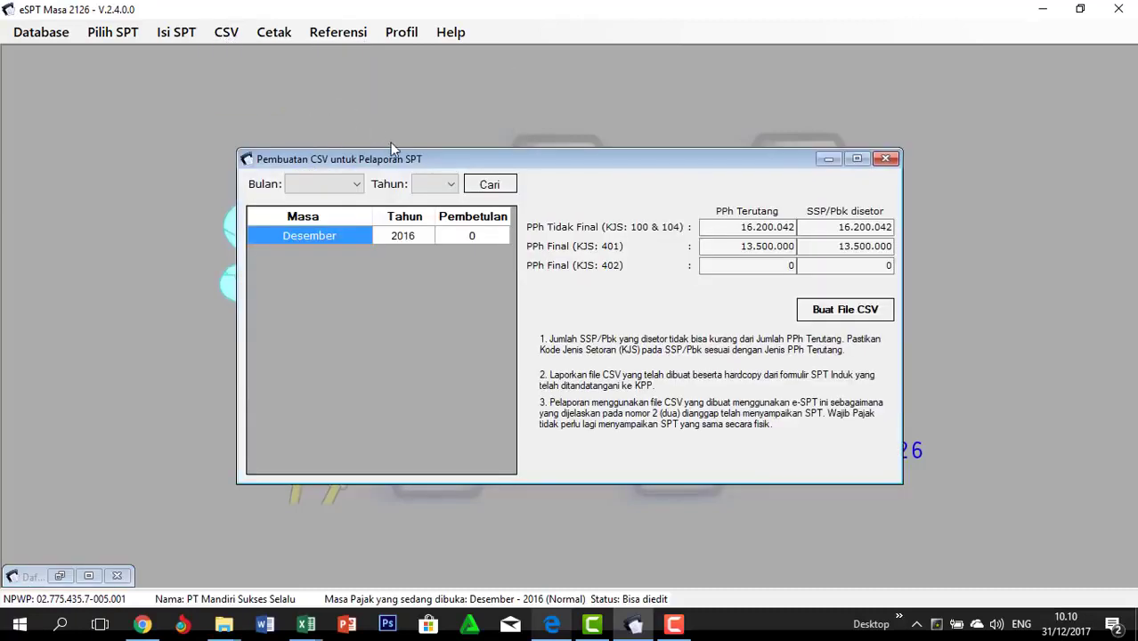
left_click(828, 313)
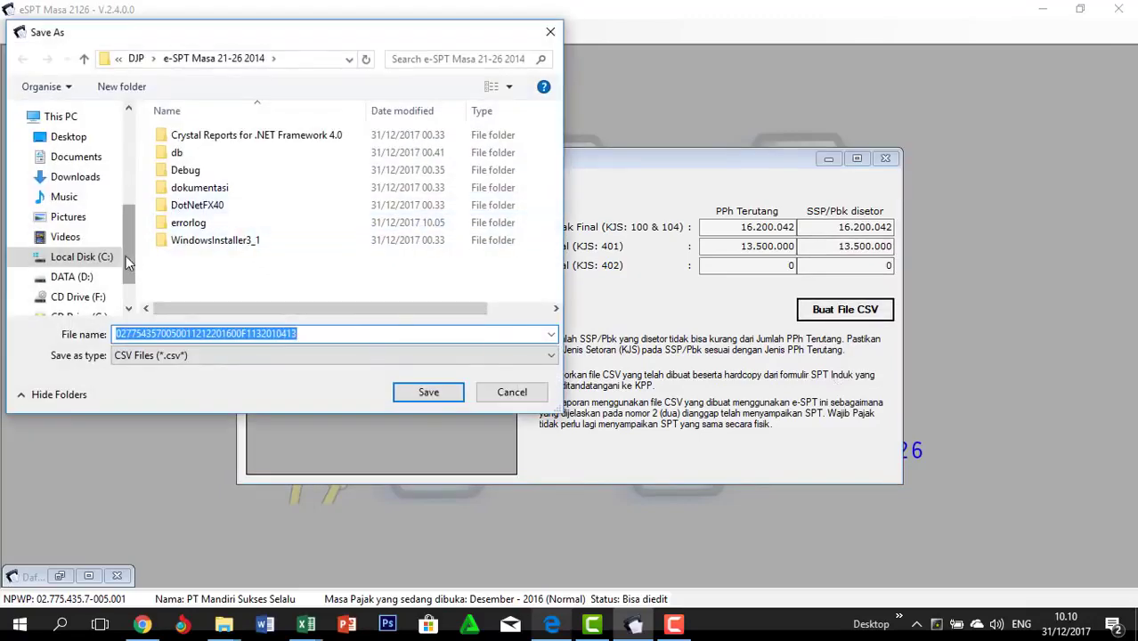
Find the Espt pph 21 vidio folder by searching Documents for "vidio" and save the reporting CSV there under the suggested name
left_click(80, 157)
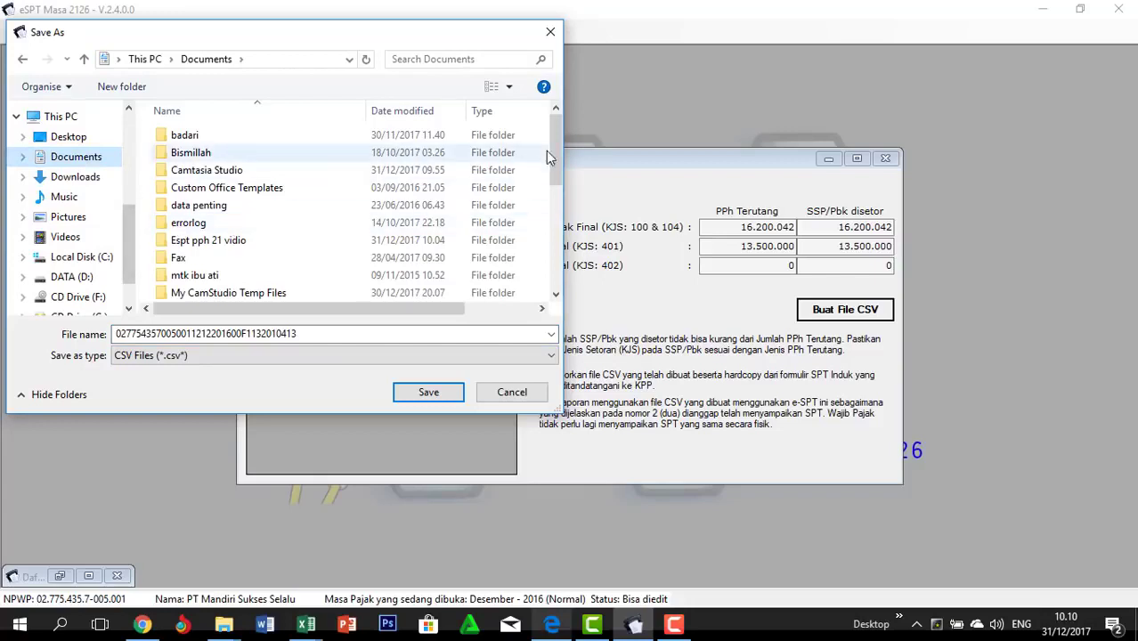
mouse_move(553, 141)
left_mouse_down()
mouse_move(542, 258)
mouse_move(545, 143)
left_mouse_up()
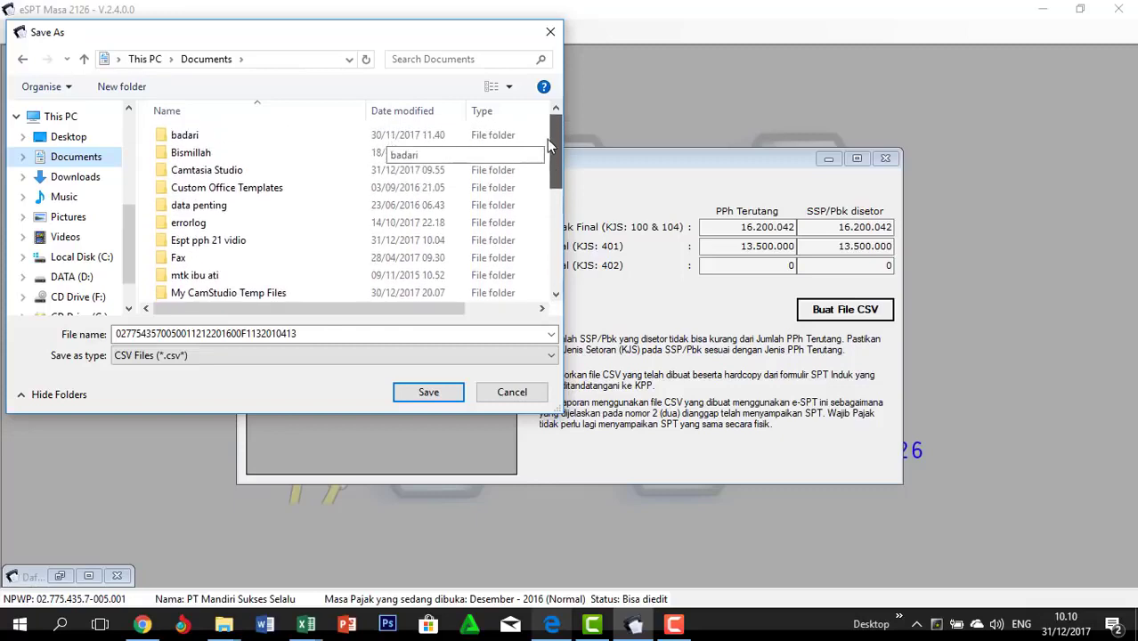
left_click(499, 59)
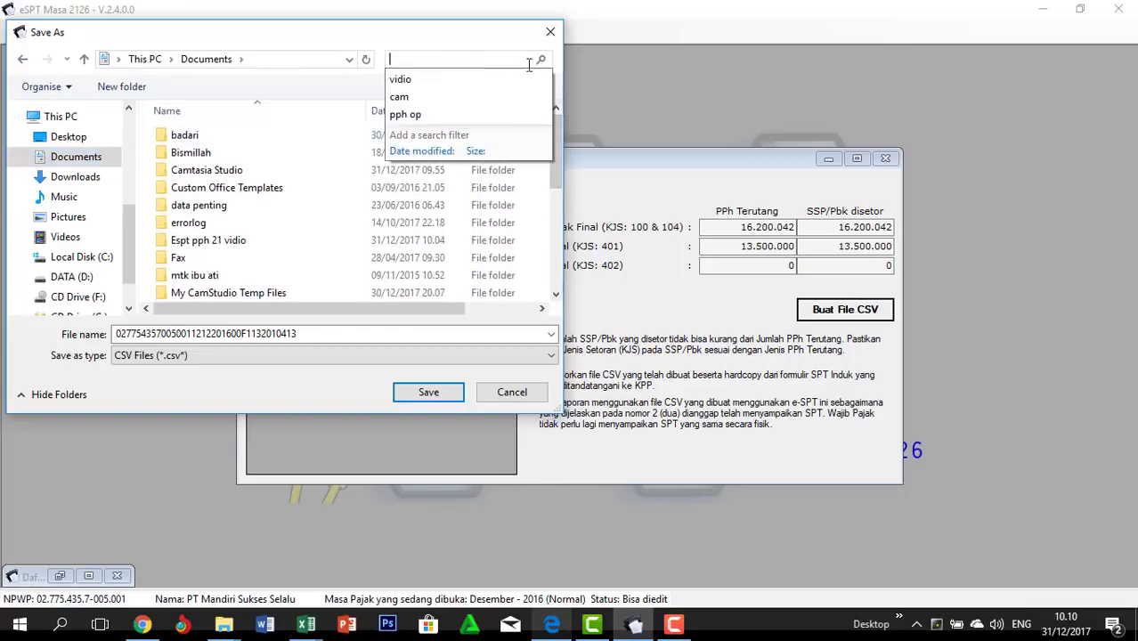
left_click(516, 80)
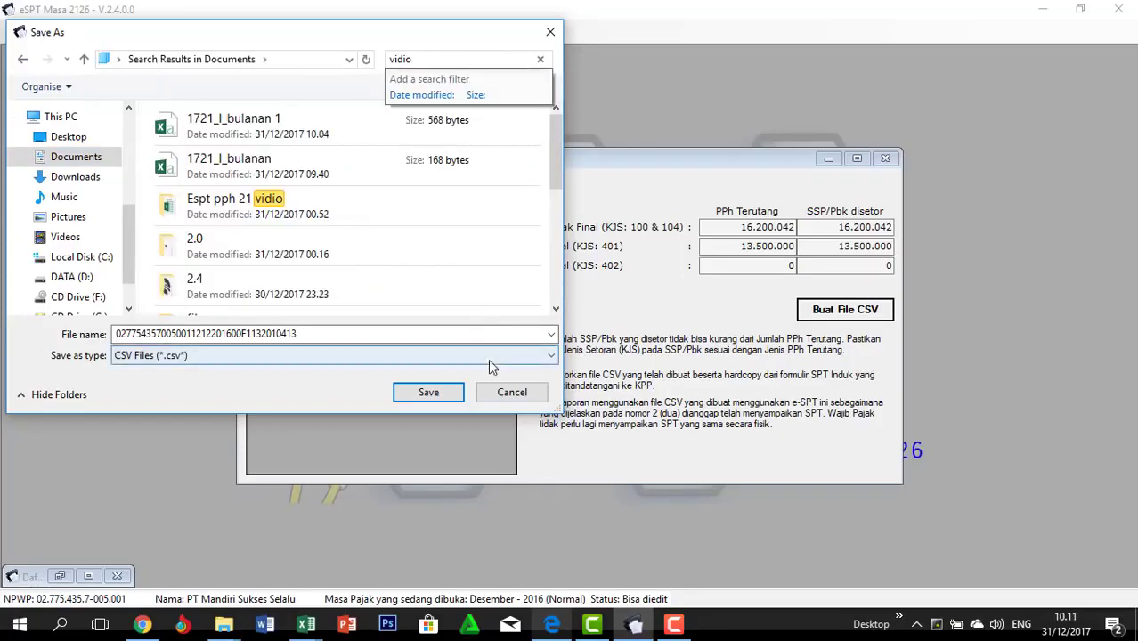
double_click(355, 214)
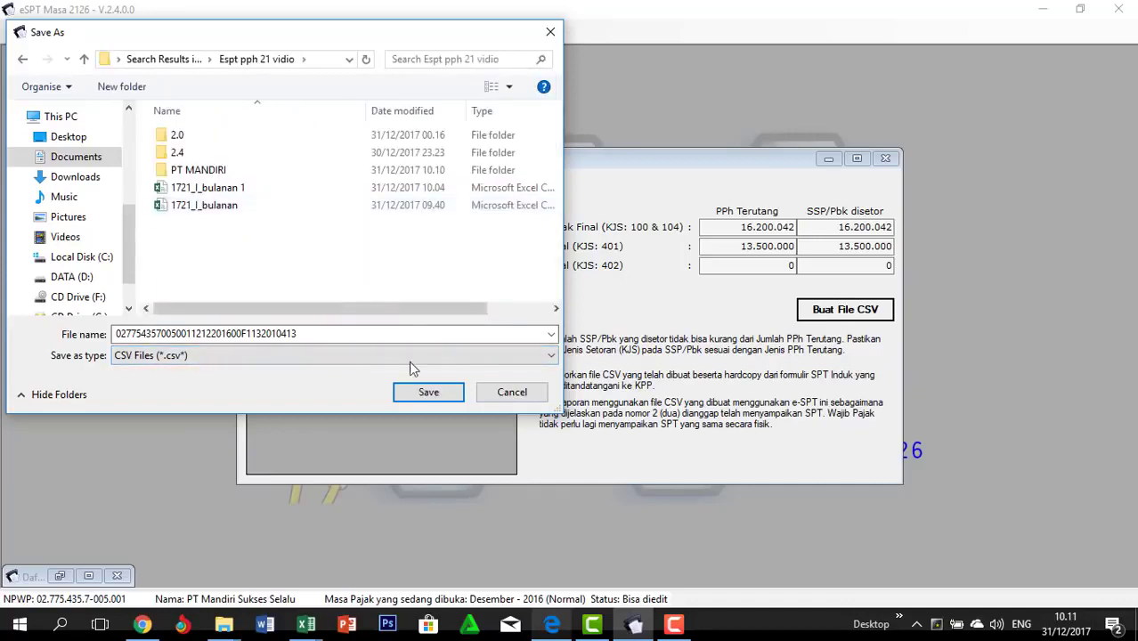
left_click(436, 403)
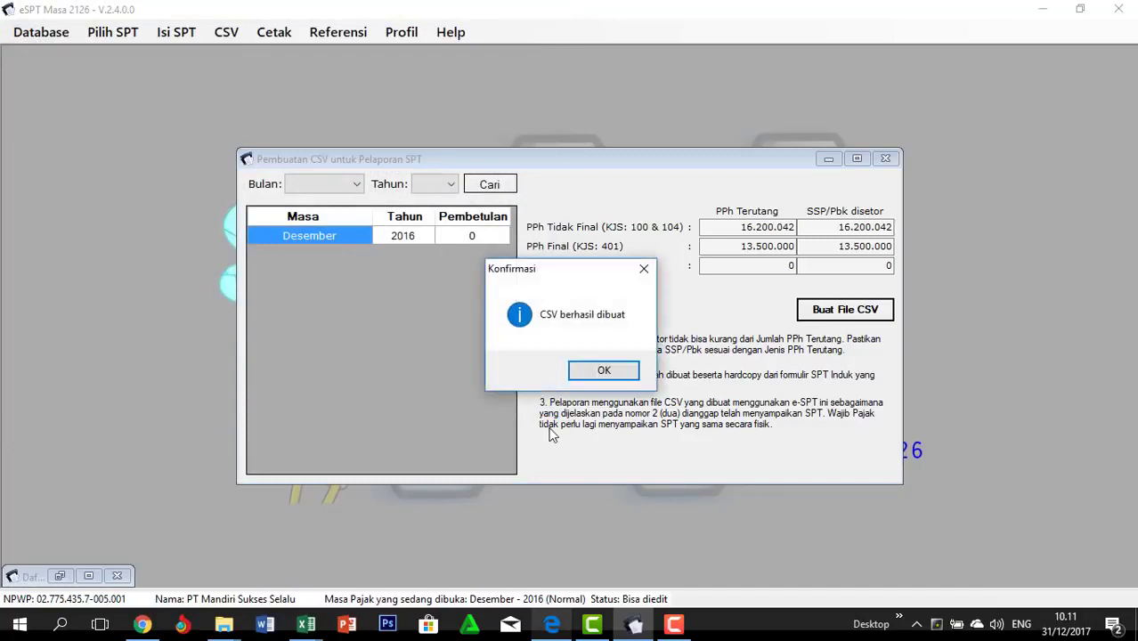
left_click(592, 371)
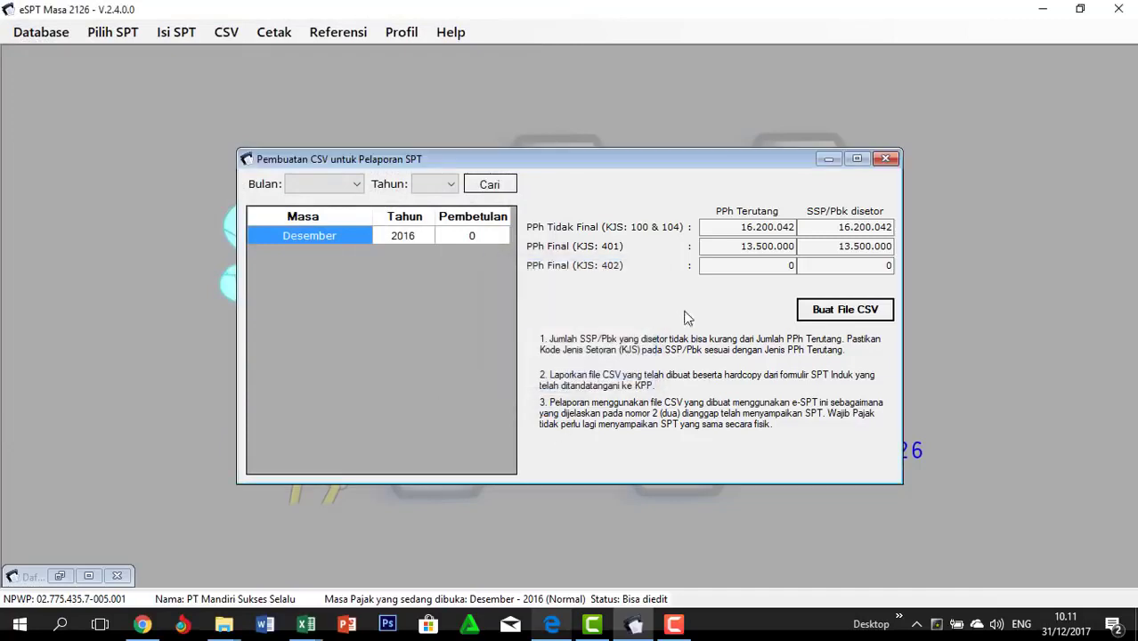
Check the new reporting CSV in File Explorer's Espt pph 21 vidio folder, and close the leftover eSPT windows
left_click(827, 159)
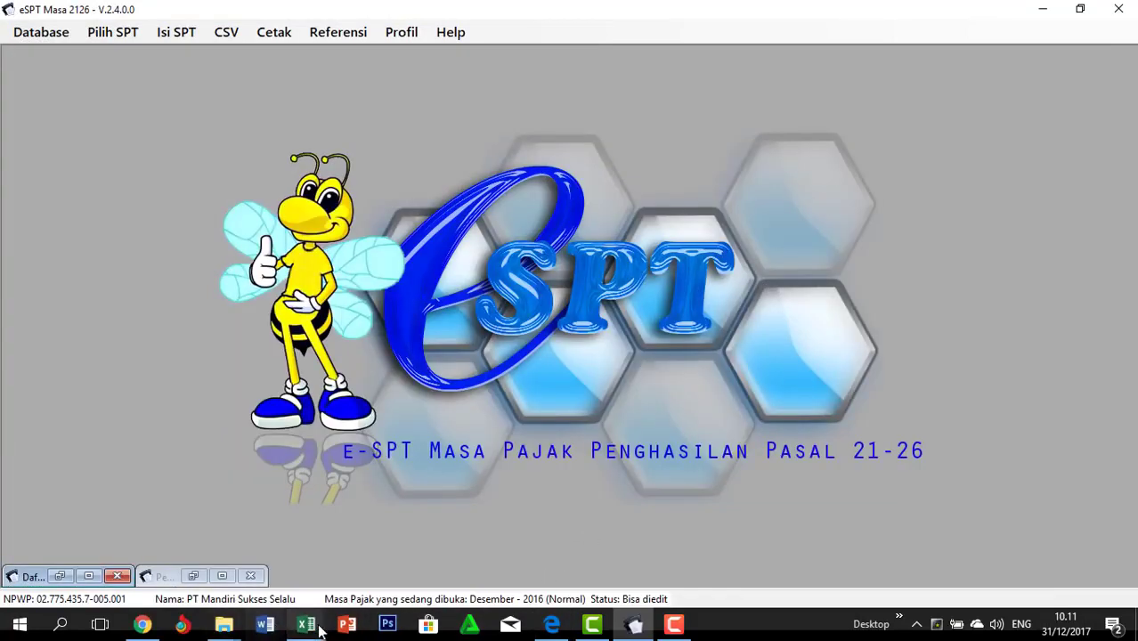
mouse_move(223, 626)
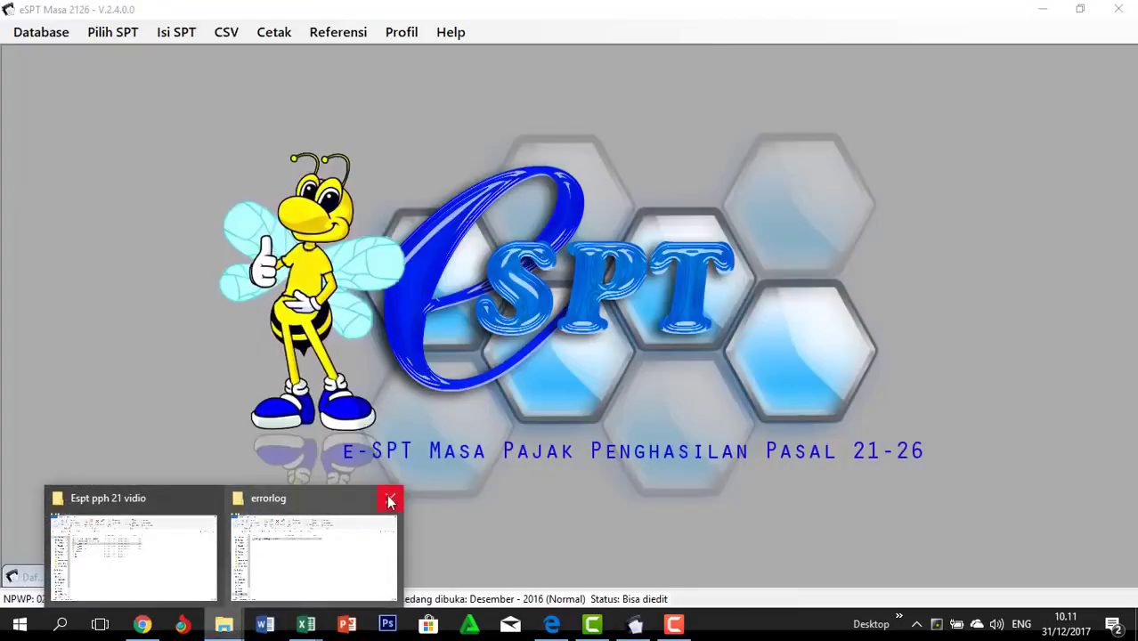
left_click(389, 497)
left_click(205, 543)
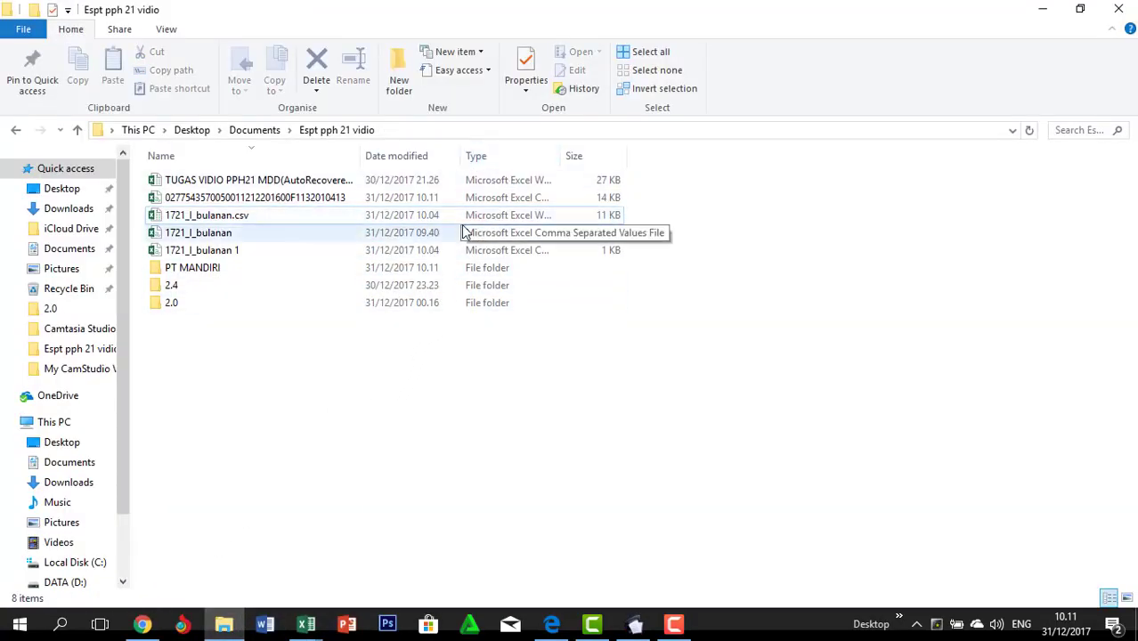
left_click(165, 199)
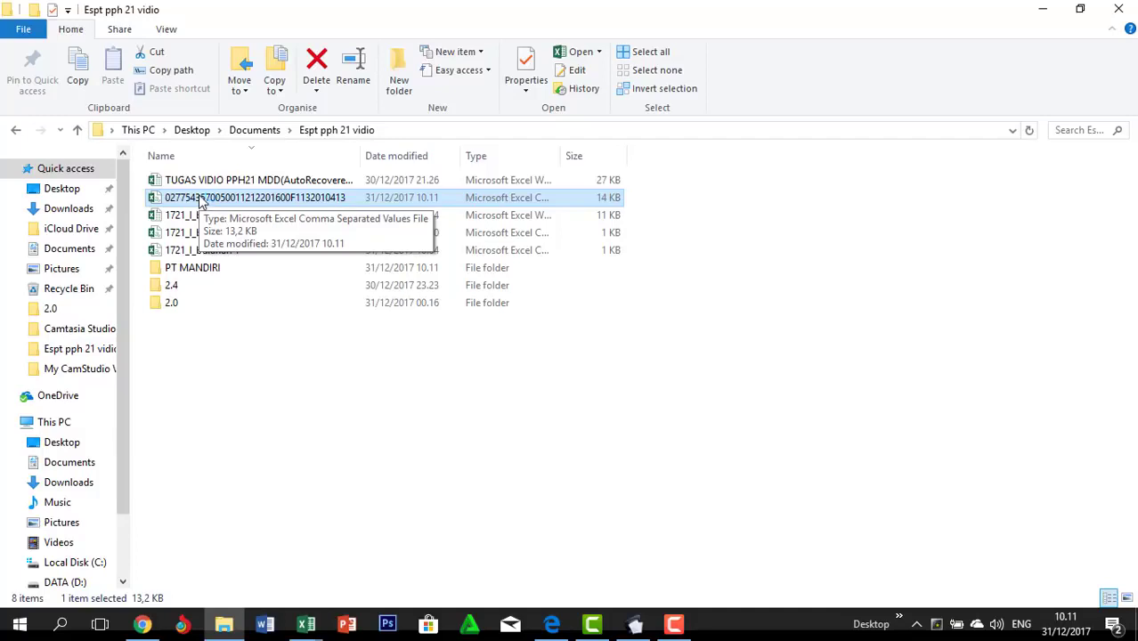
left_click(326, 353)
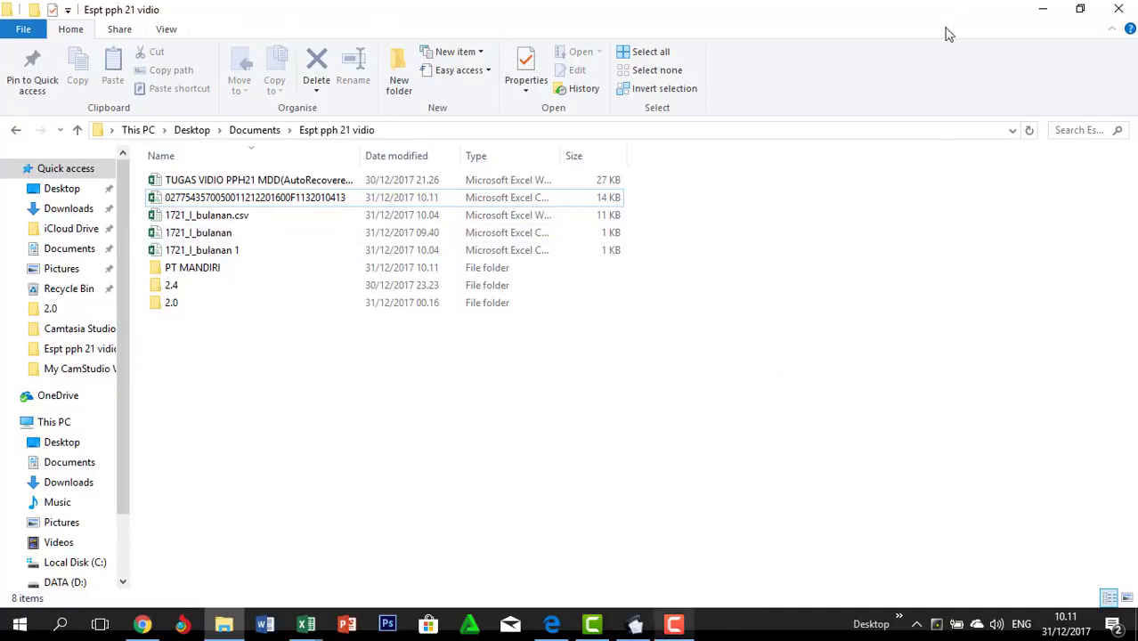
left_click(1120, 10)
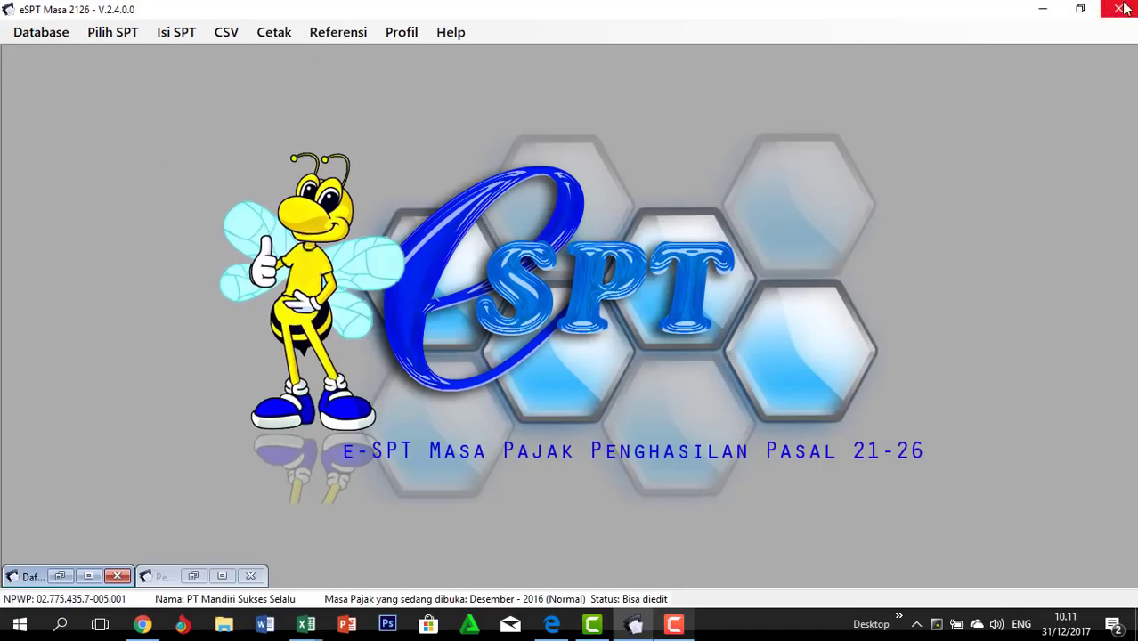
left_click(250, 576)
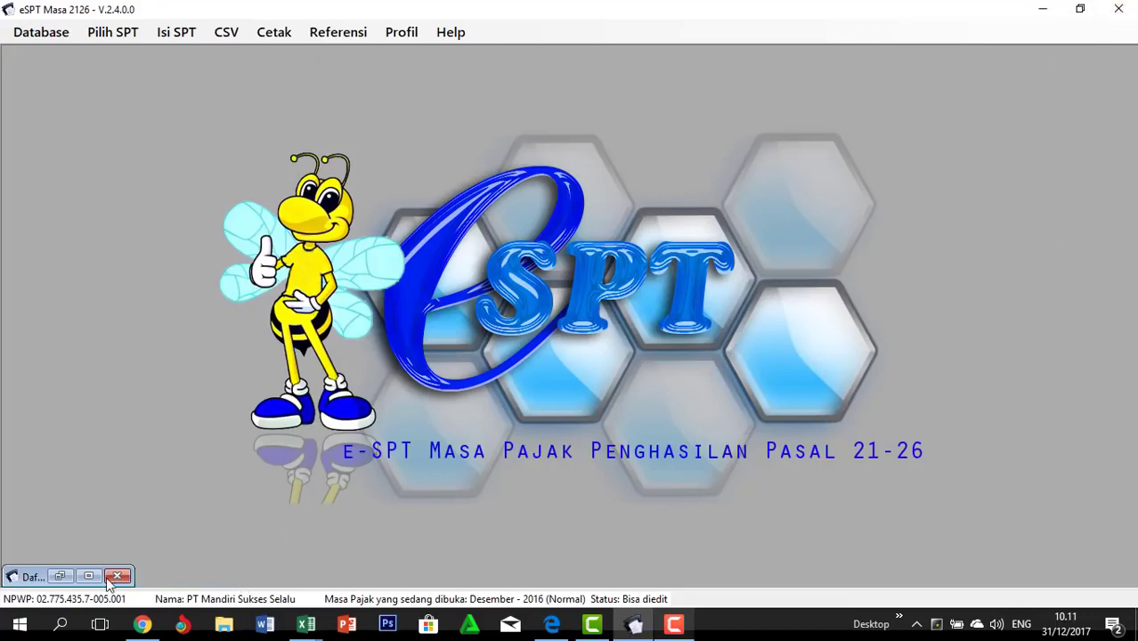
left_click(117, 576)
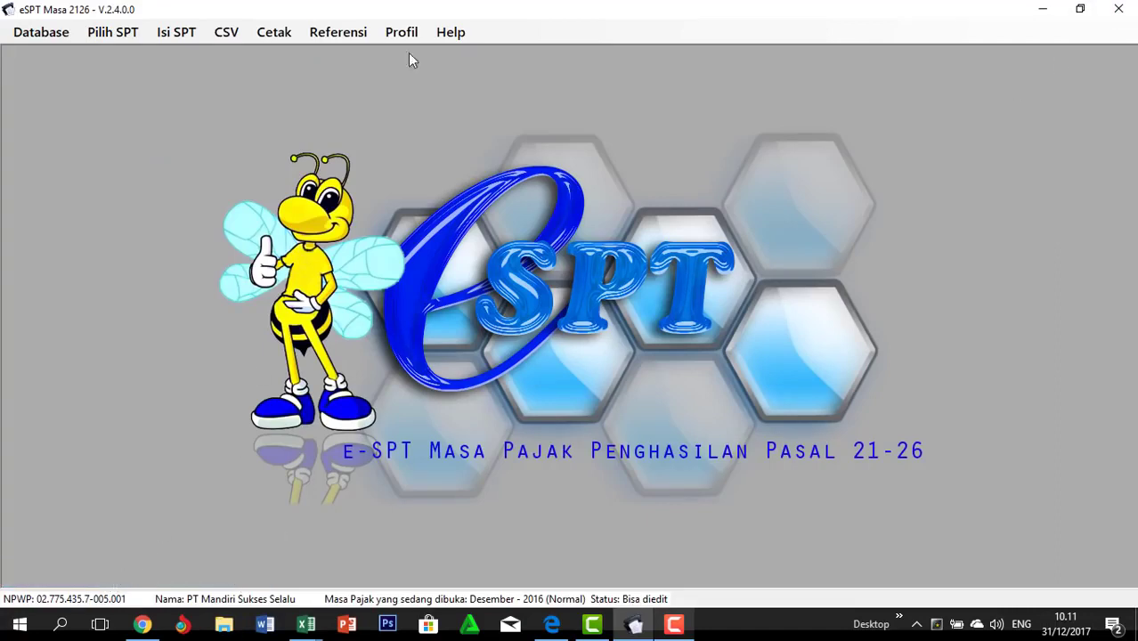
Review the Daftar Bukti Potong A1 list for the December 2016 period and close it
left_click(236, 31)
mouse_move(274, 81)
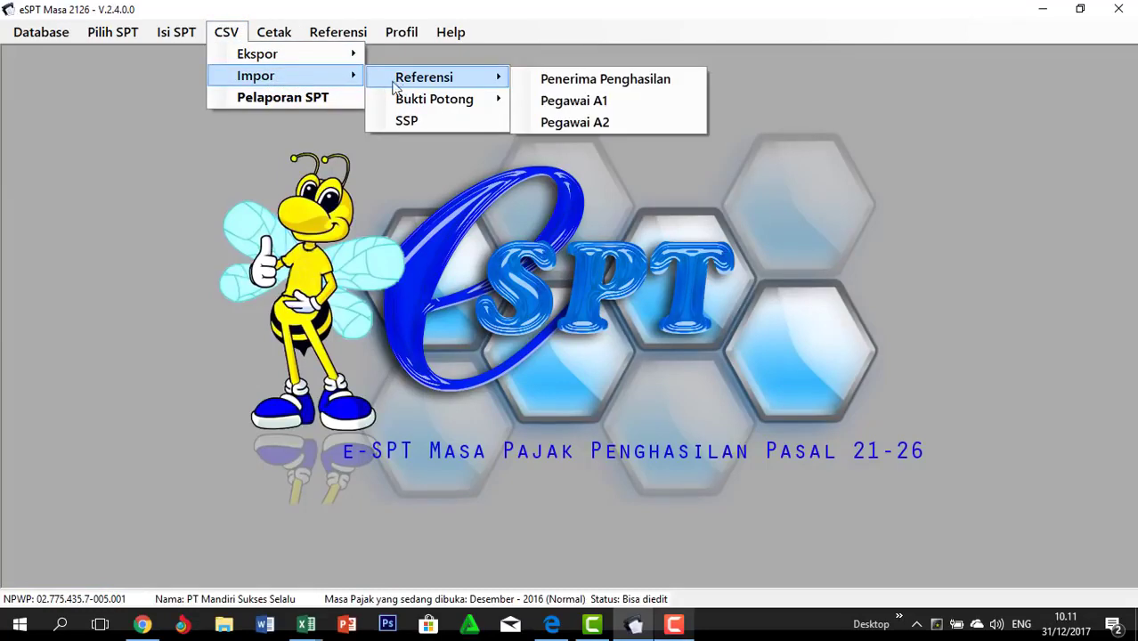
left_click(226, 31)
left_click(175, 32)
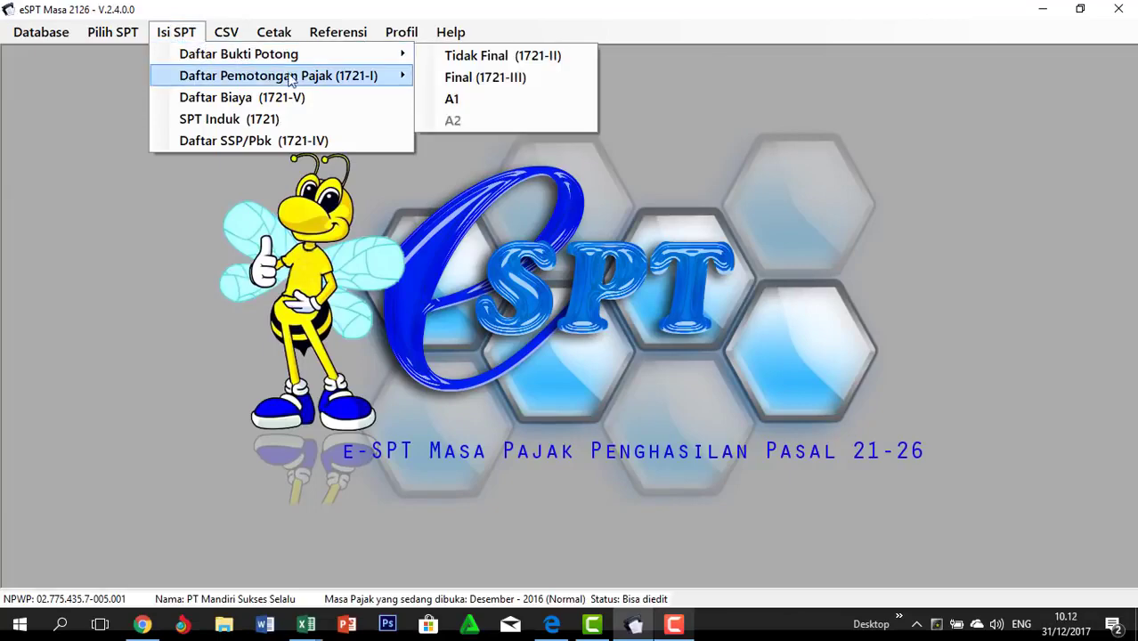
mouse_move(406, 64)
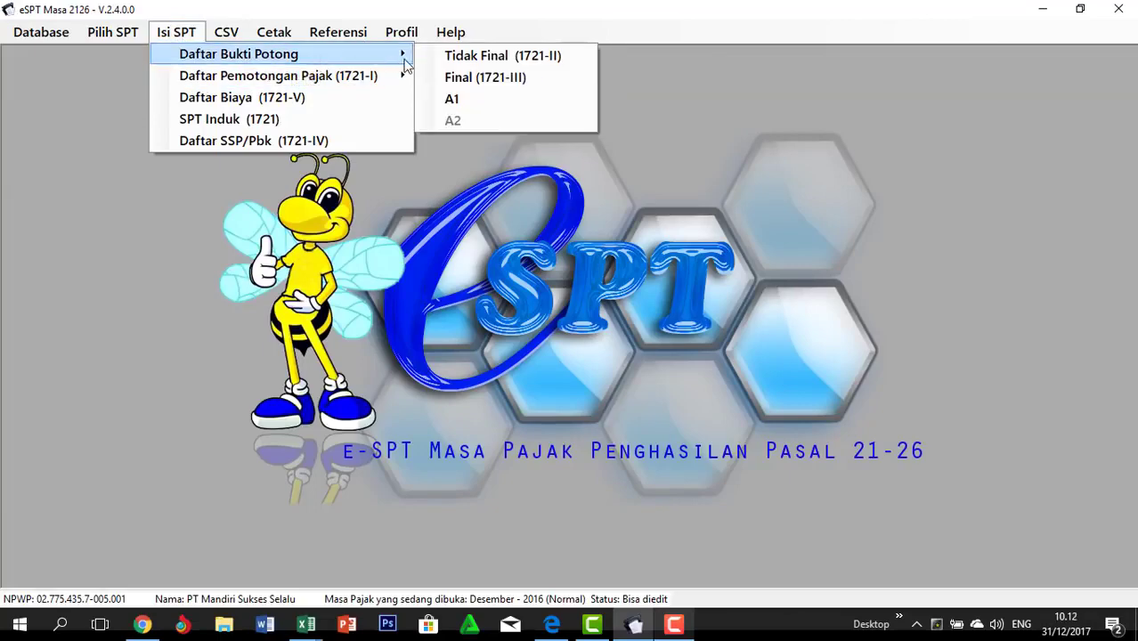
left_click(452, 98)
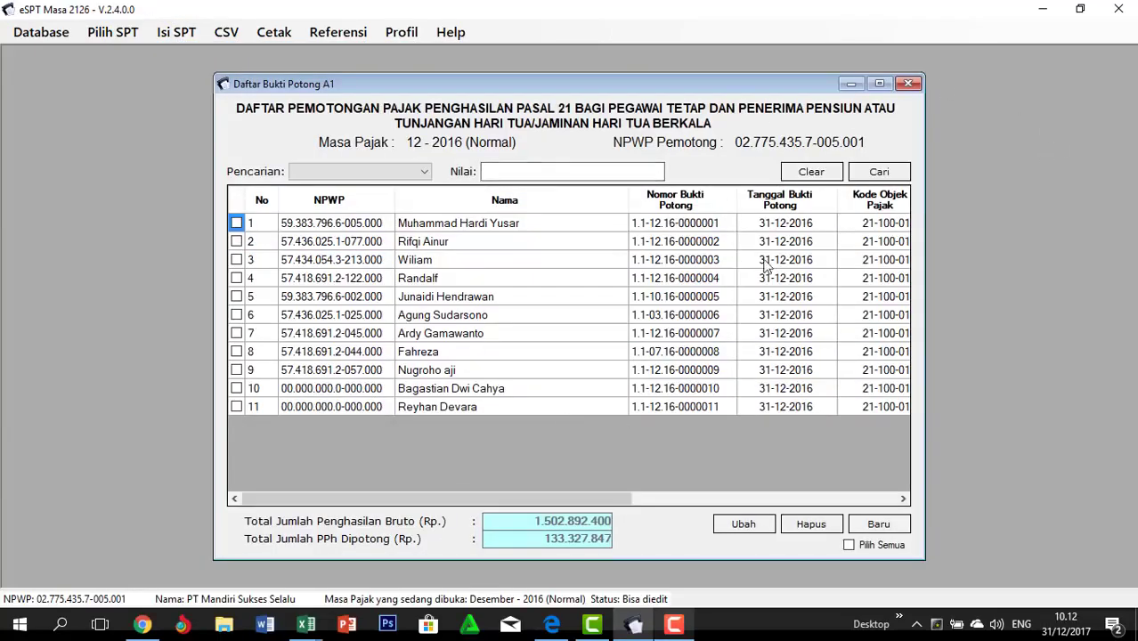
left_click(907, 83)
Open the CSV export of Bukti Potong dan SSP and export Bukti Potong Final as 1721_bp_final
left_click(234, 36)
mouse_move(261, 53)
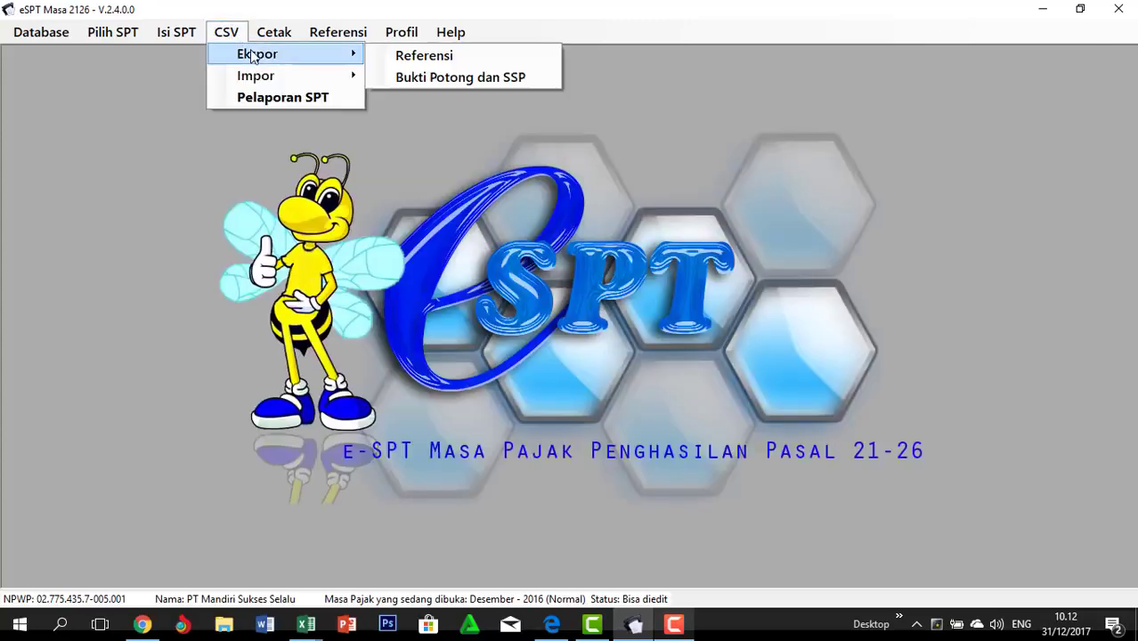
left_click(434, 79)
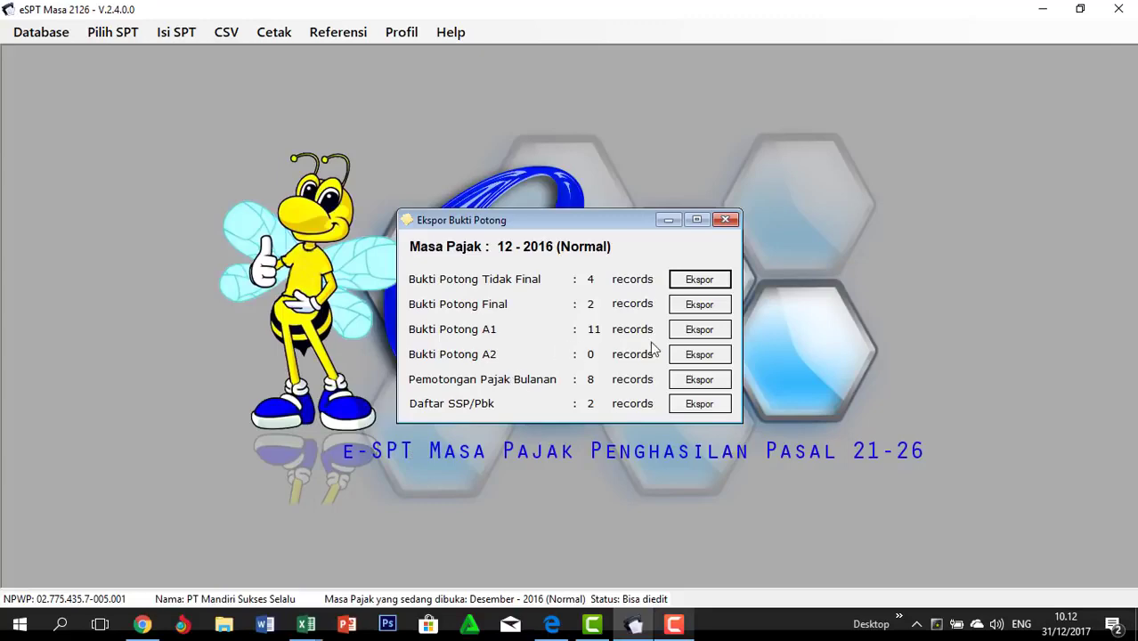
left_click(698, 304)
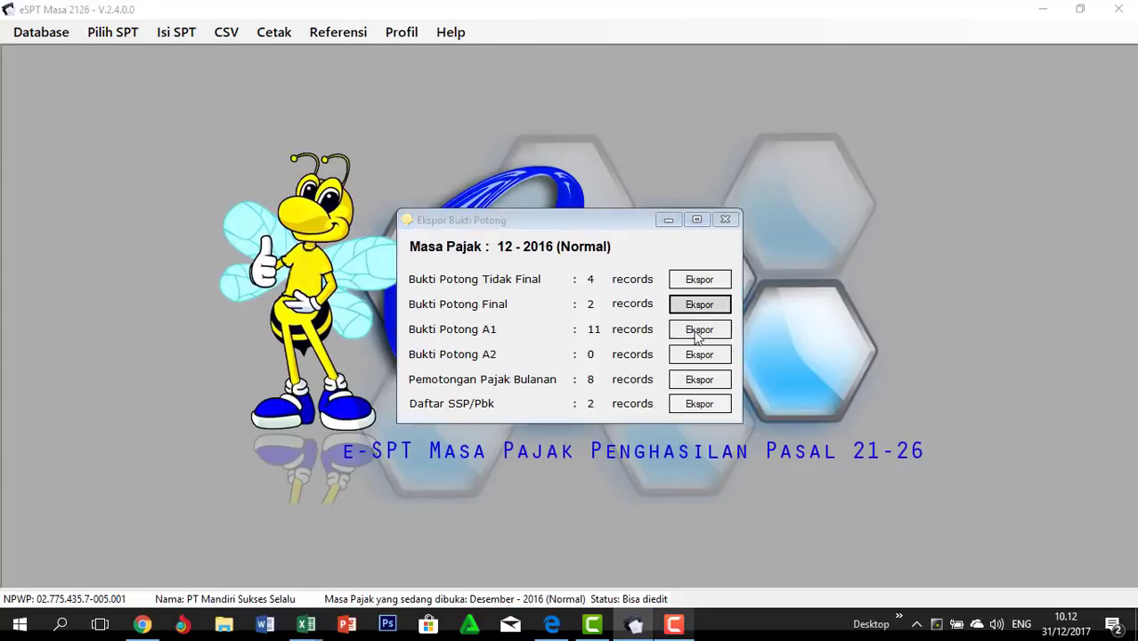
left_click(428, 391)
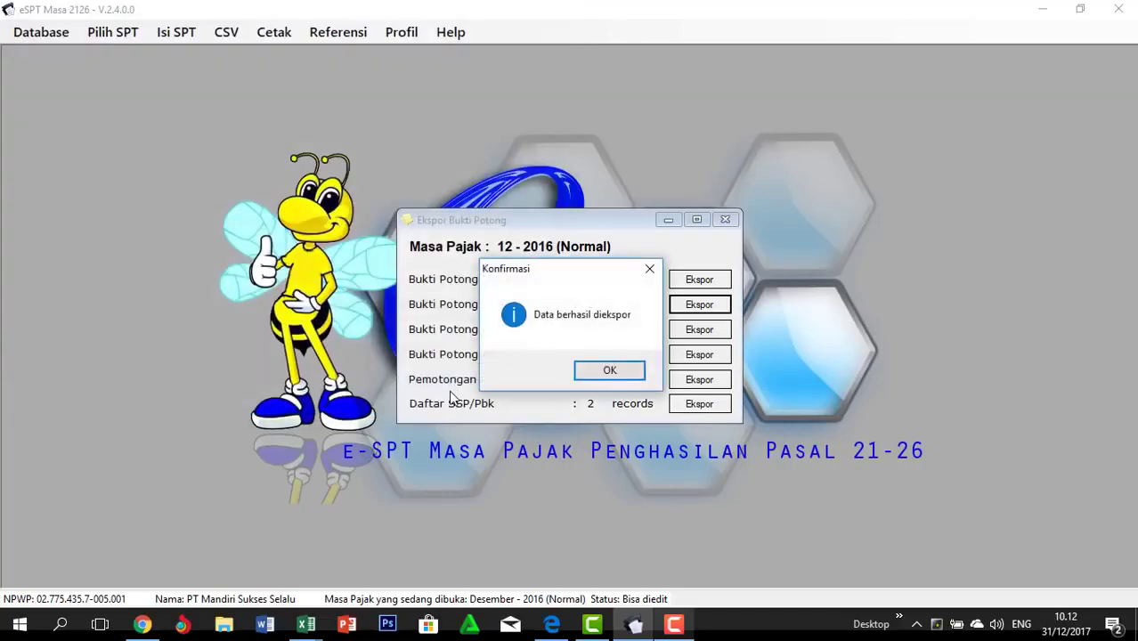
left_click(609, 371)
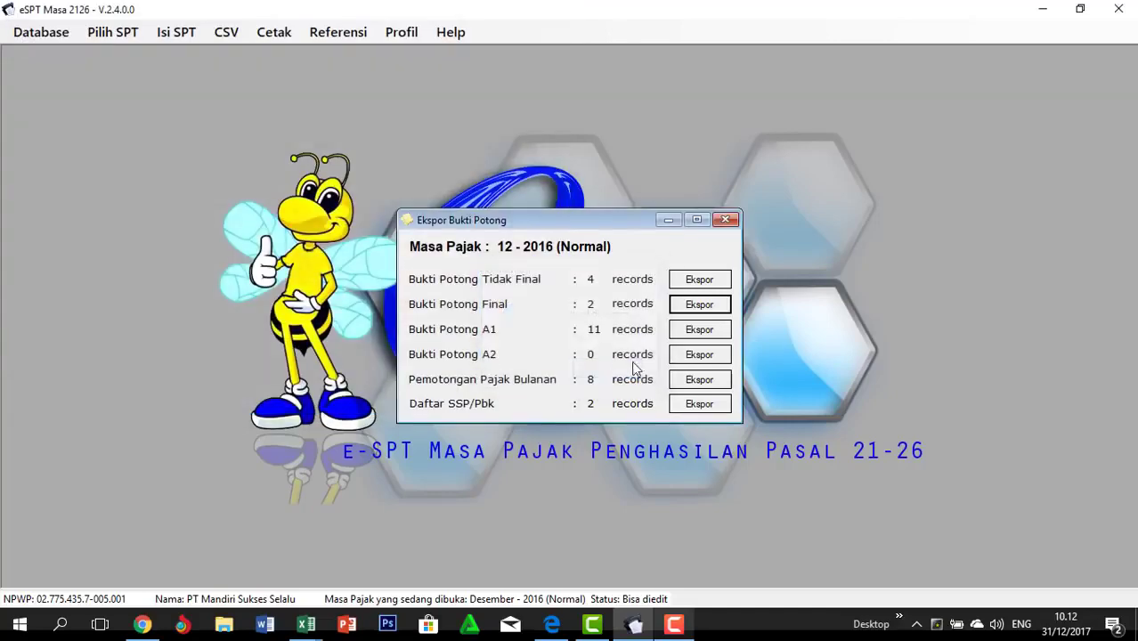
Export Bukti Potong Tidak Final as 1721_bp_tidak_final and Bukti Potong A1 as 1721_bp_A1 to the same folder
left_click(699, 280)
left_click(426, 390)
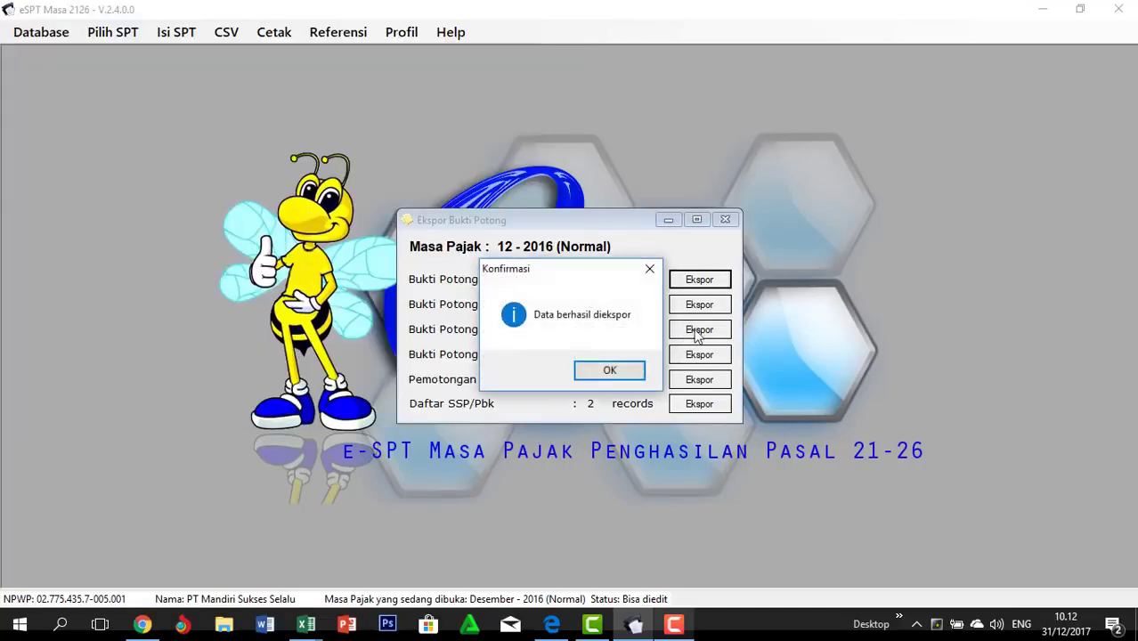
left_click(607, 372)
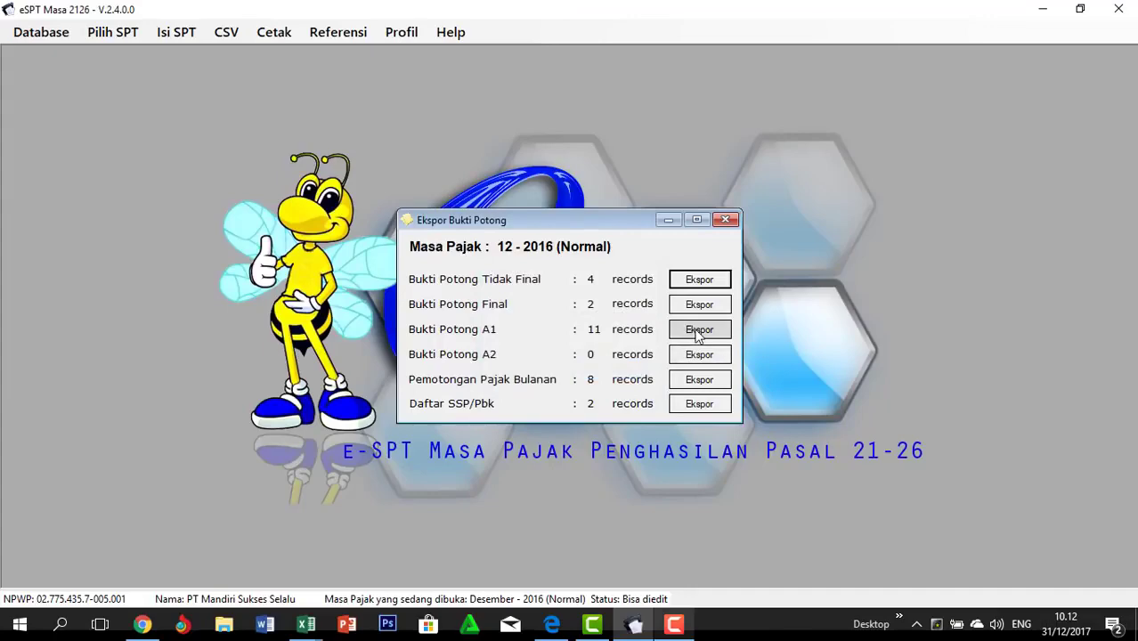
left_click(698, 330)
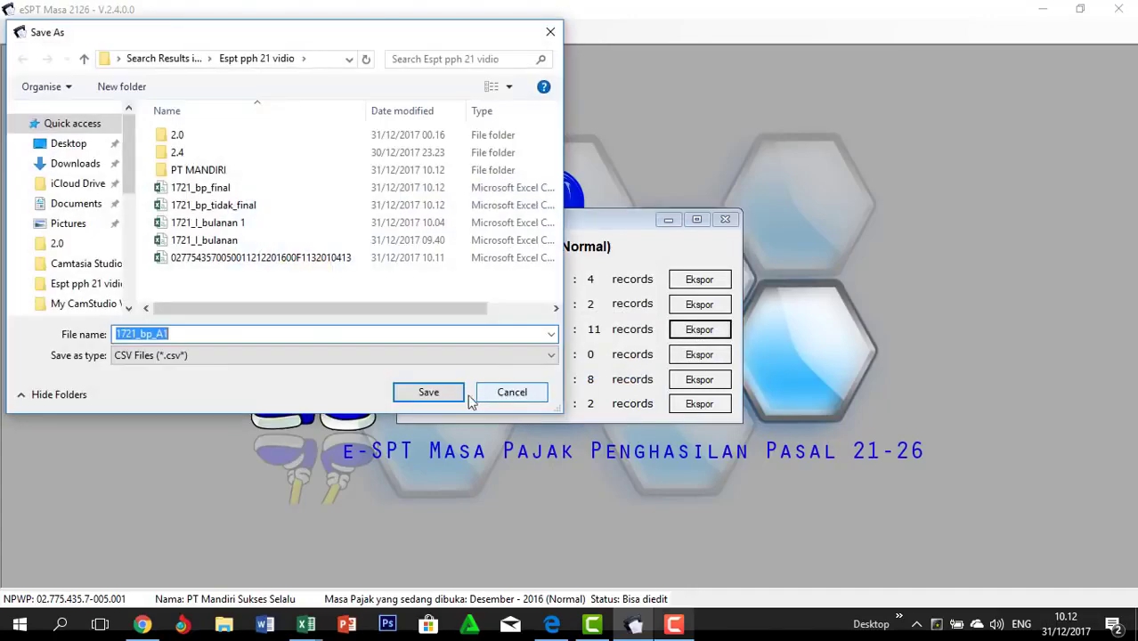
left_click(456, 394)
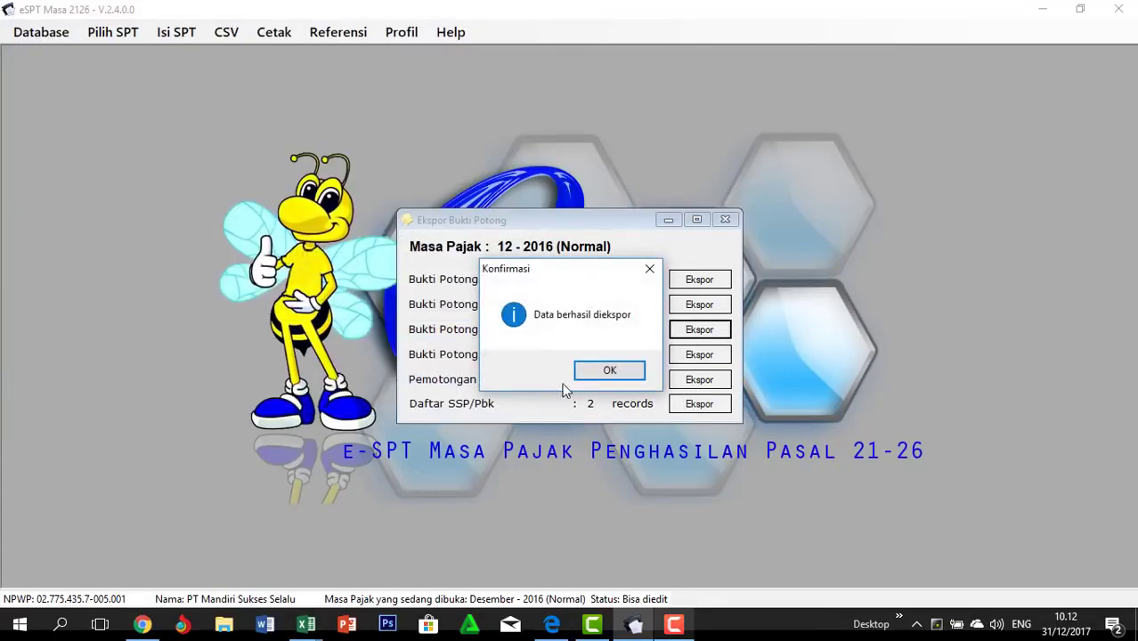
left_click(607, 372)
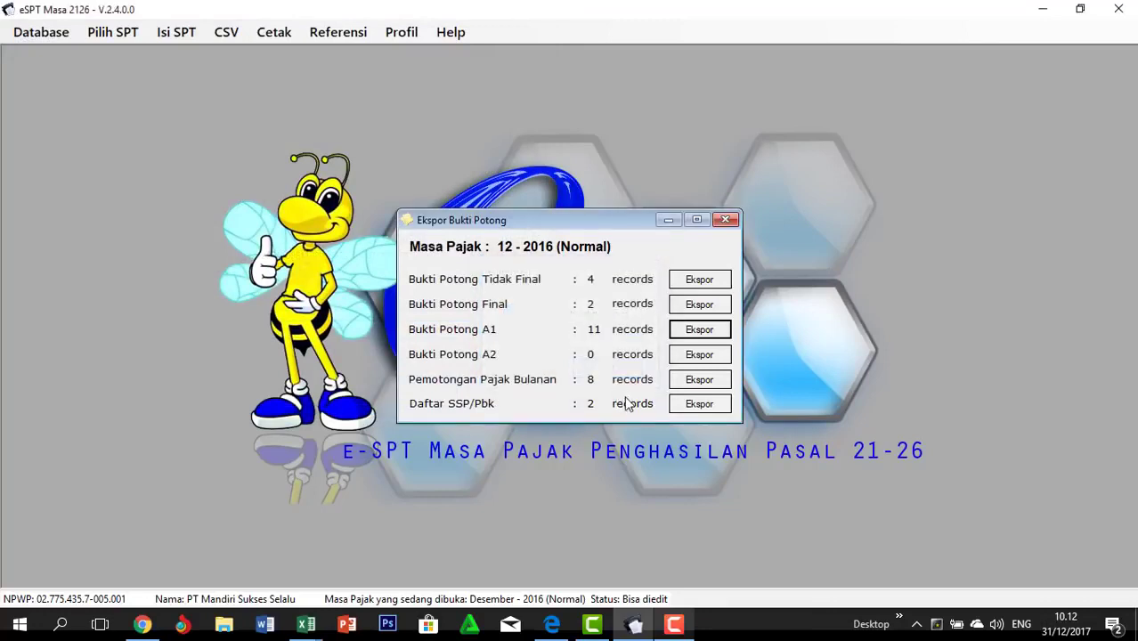
Set the export window aside and check the exported CSV files in File Explorer's Espt pph 21 vidio folder
left_click(672, 219)
left_click(224, 624)
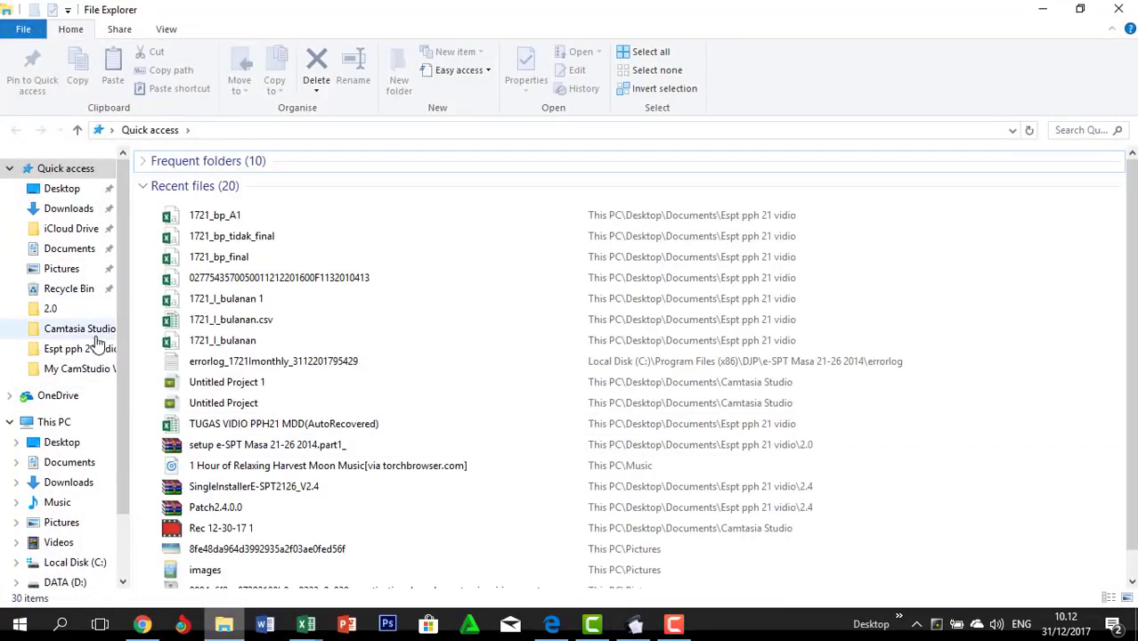
left_click(98, 348)
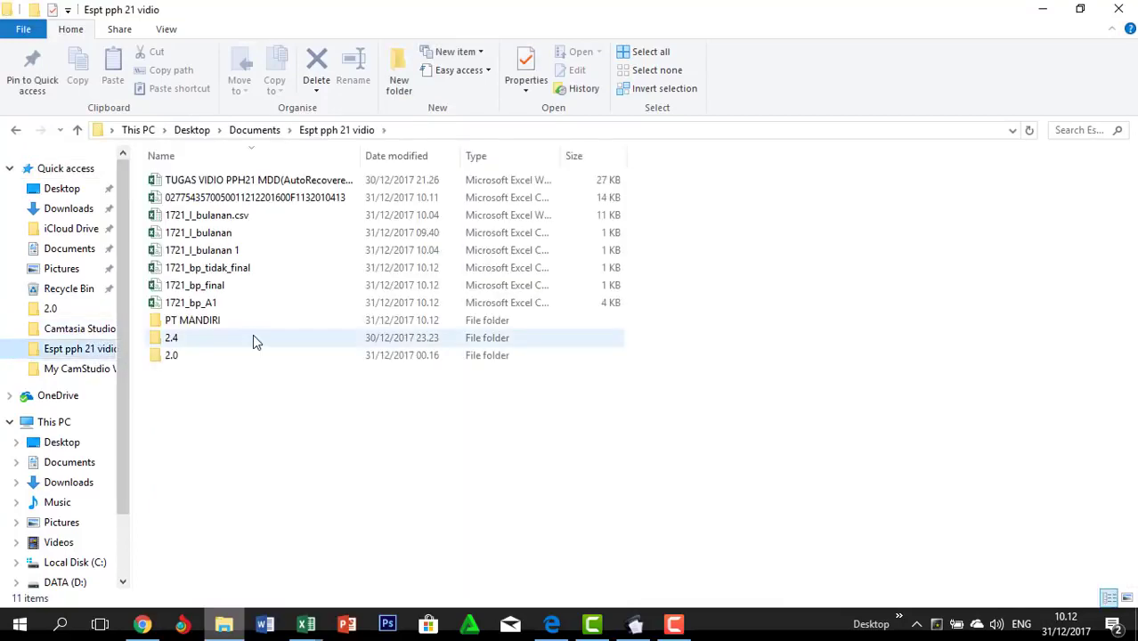
Open the exported 1721_bp_tidak_final file in Excel and widen columns A to S for easier reading
left_click(274, 271)
double_click(274, 271)
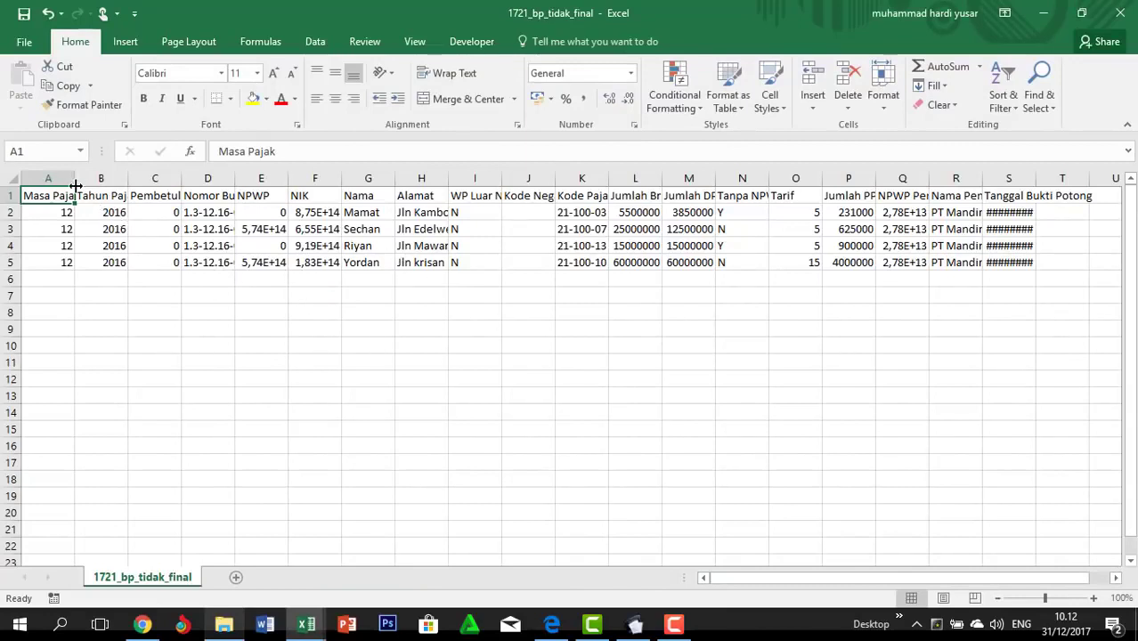
left_click(300, 378)
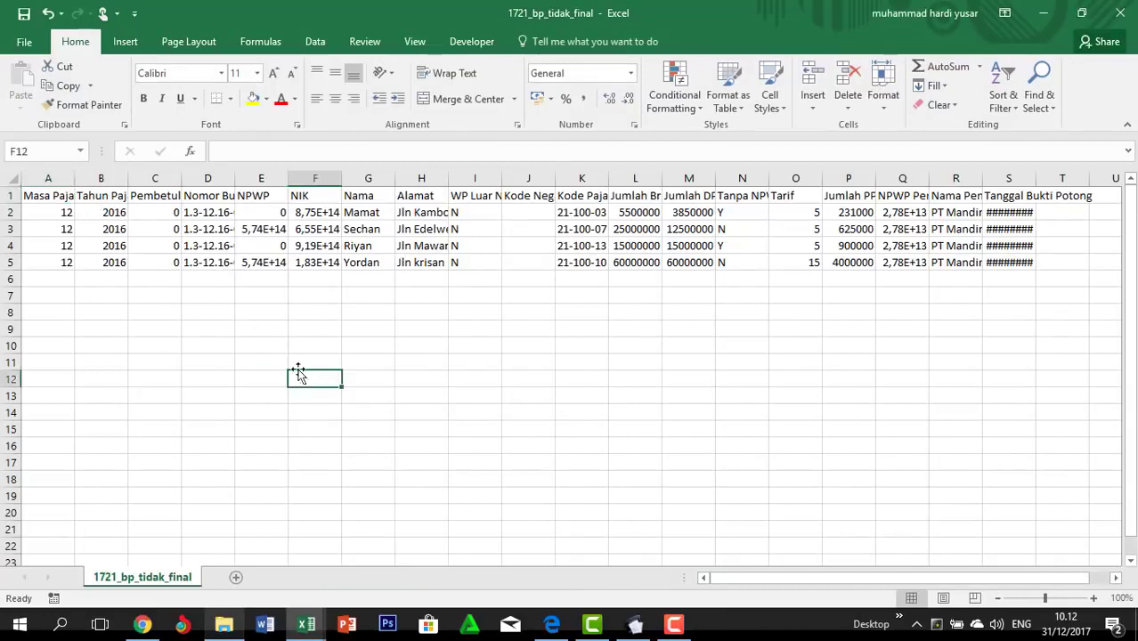
left_click(265, 313)
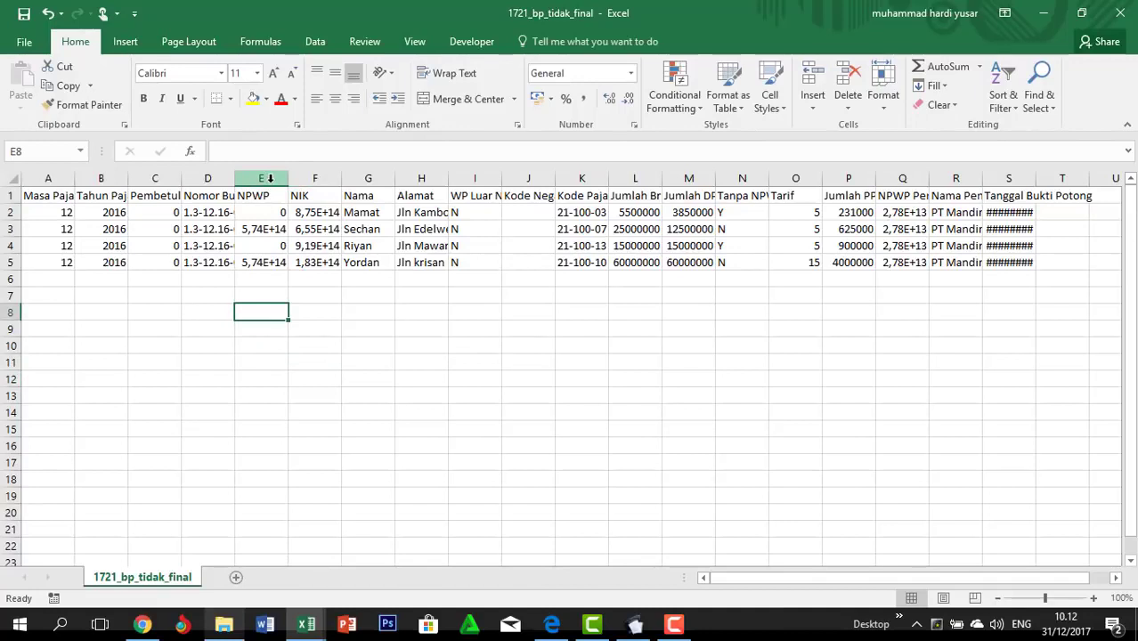
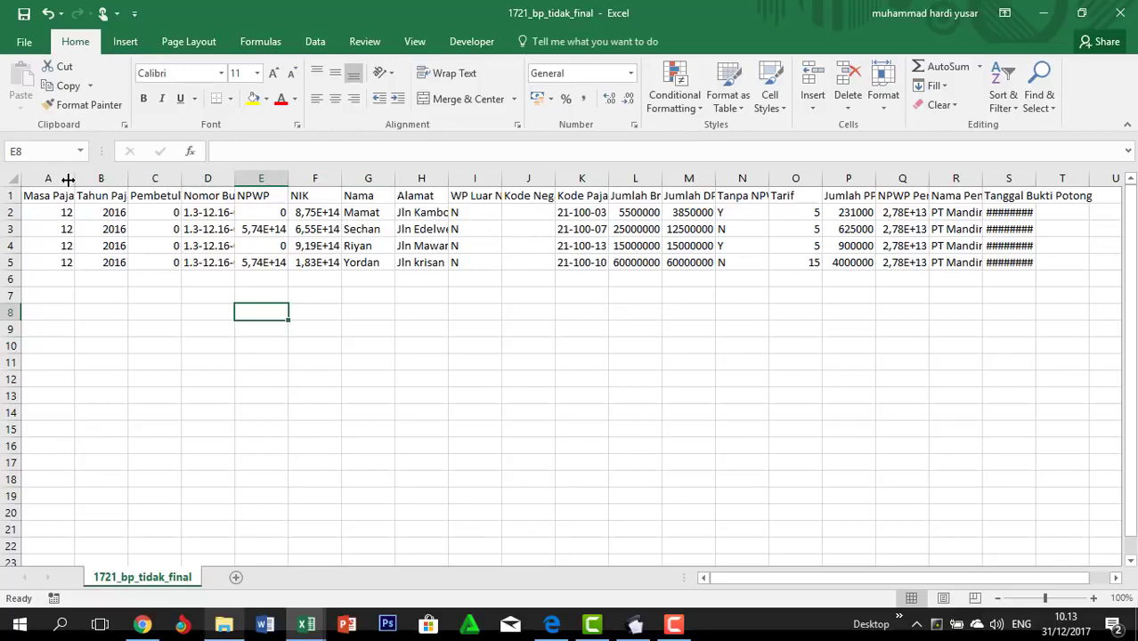
left_click(32, 178)
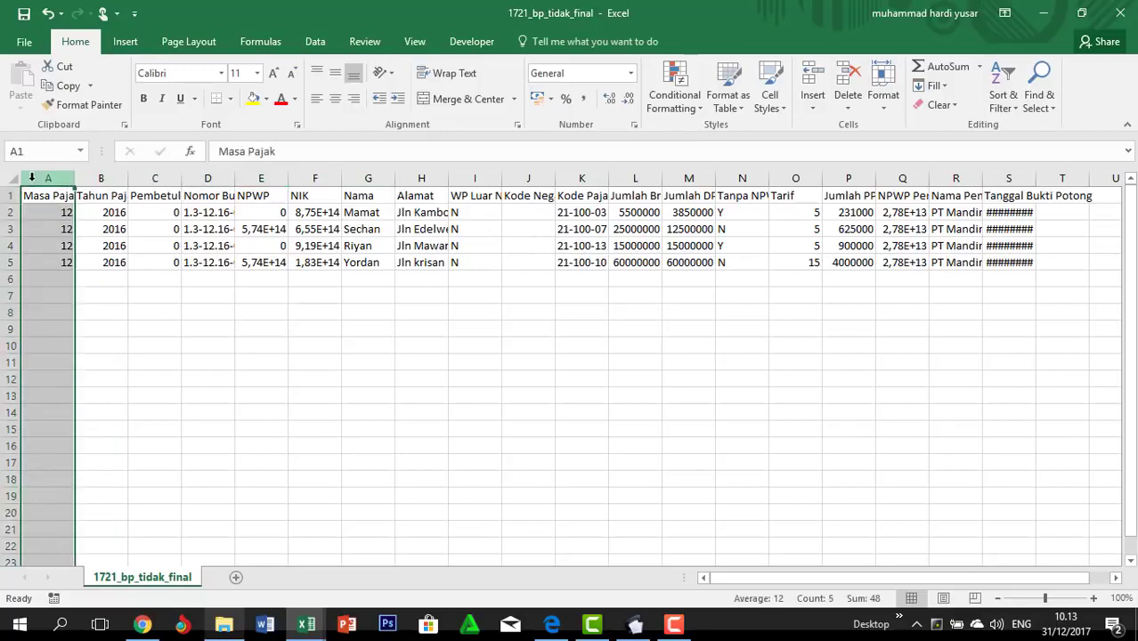
key("ctrl+shift+Right")
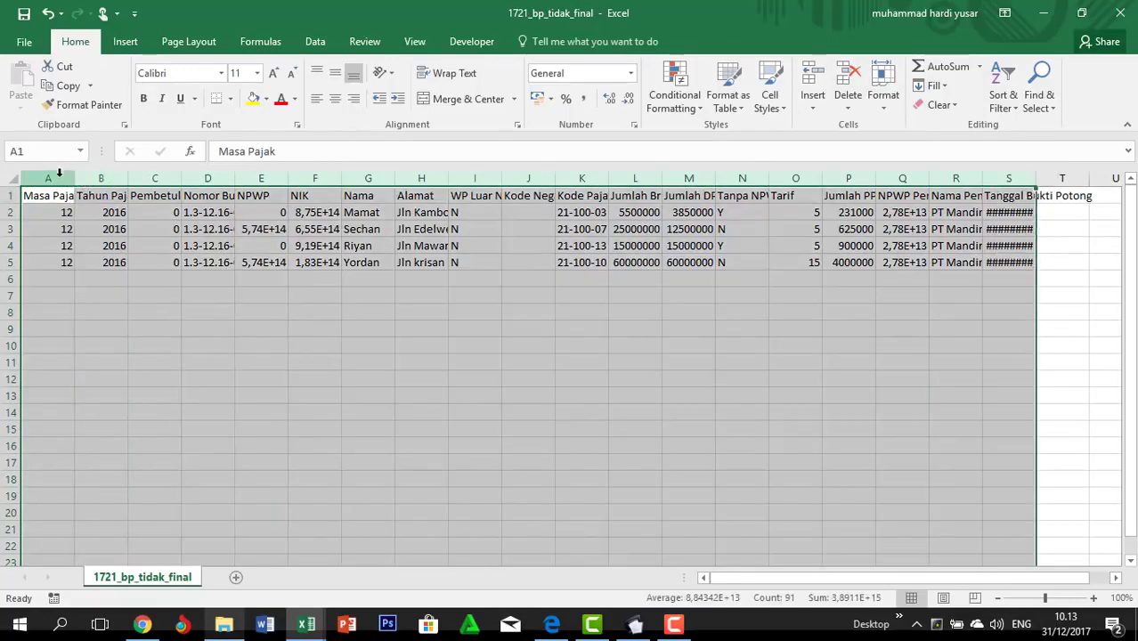
left_click_drag(75, 178, 138, 178)
left_click(428, 379)
Examine the exported Bukti Potong Tidak Final records across all columns, from Masa Pajak through Tanggal Bukti Potong
left_click(578, 258)
key("Right")
key("Right")
key("Right")
key("Right")
key("Right")
key("Right")
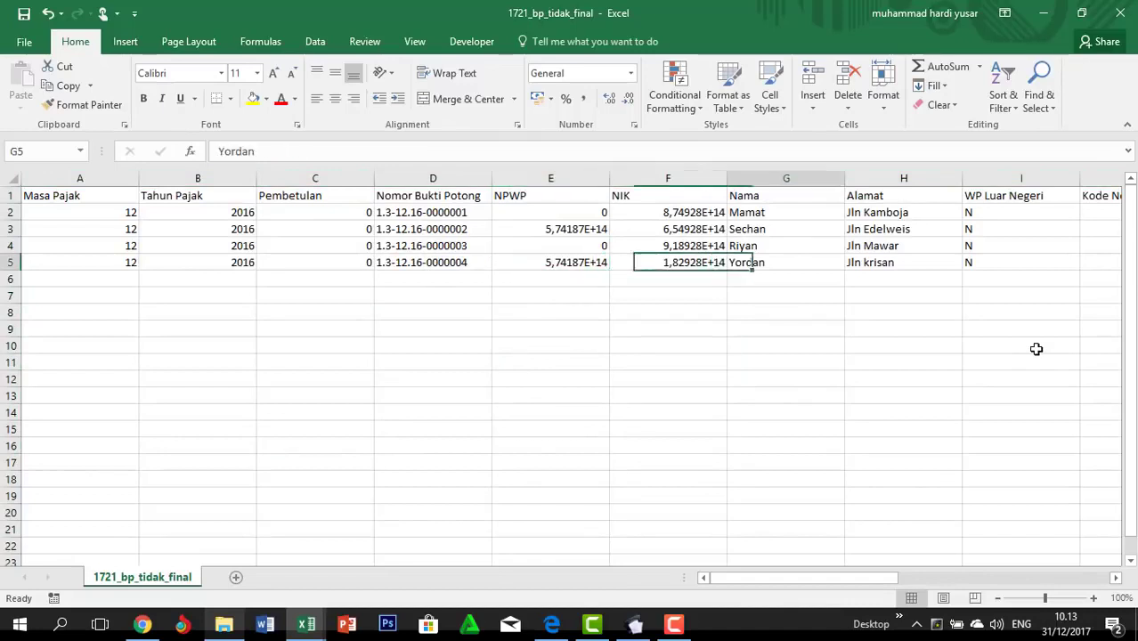
key("Up")
key("Left")
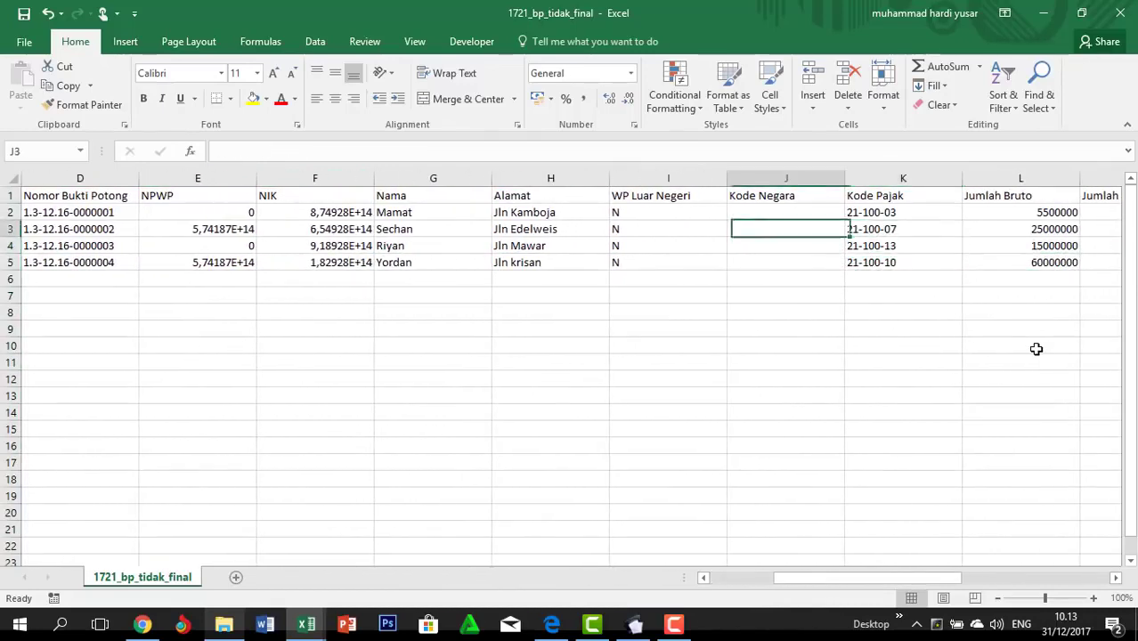
key("Up")
key("Left")
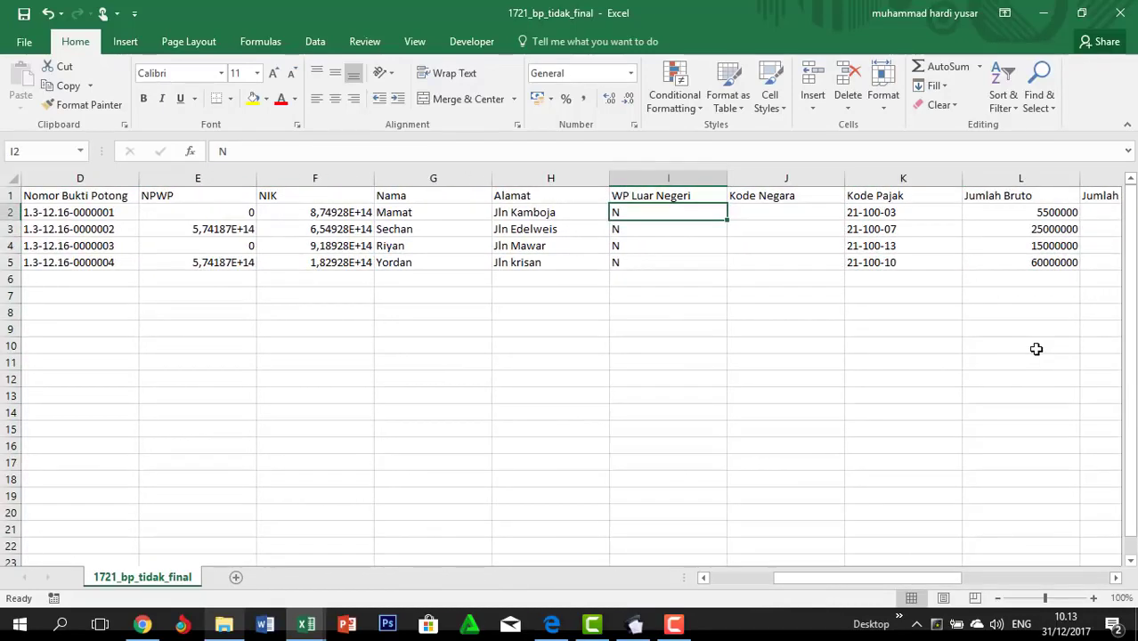
key("Right")
key("Right")
key("Right")
key("Right")
key("Right")
key("Right")
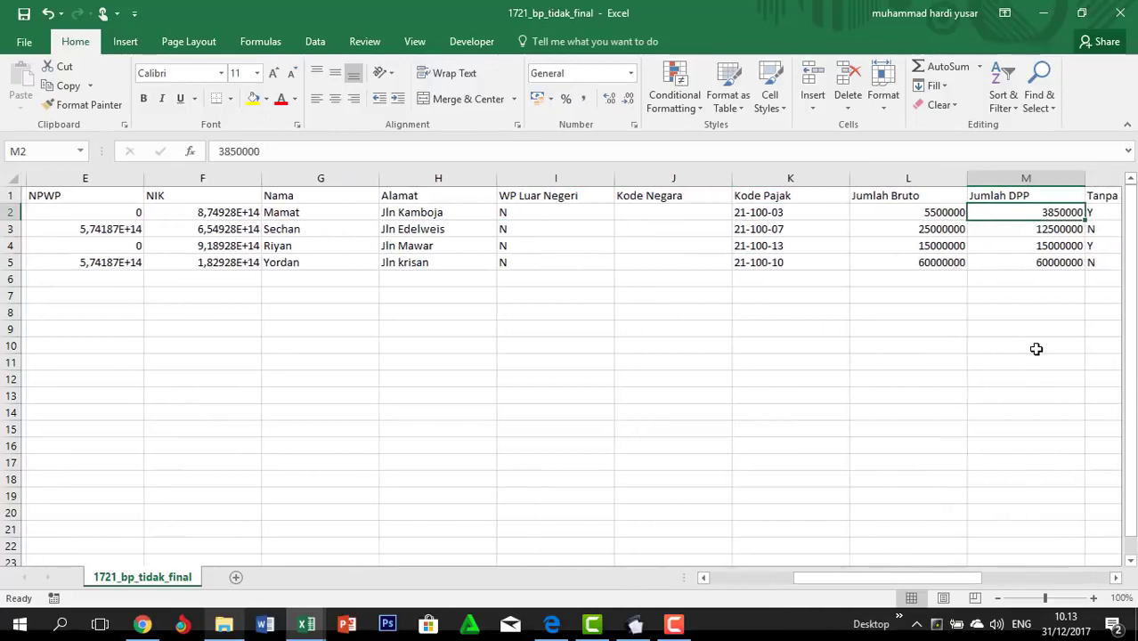
key("Right")
key("Right")
key("Right")
key("Right")
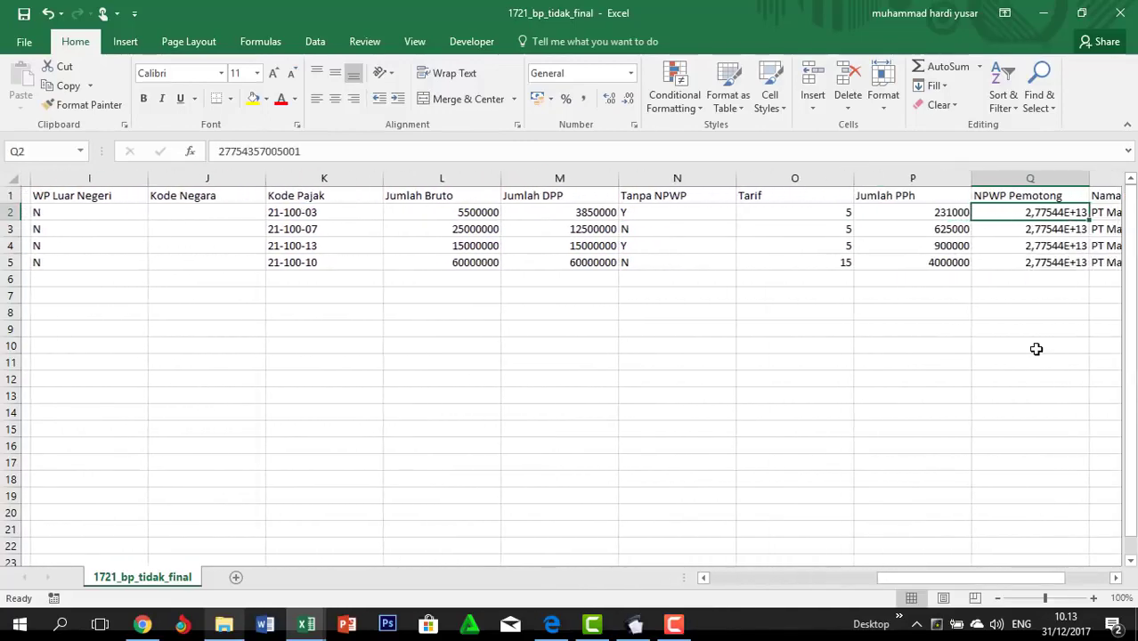
key("Right")
key("Left")
key("Left")
key("Left")
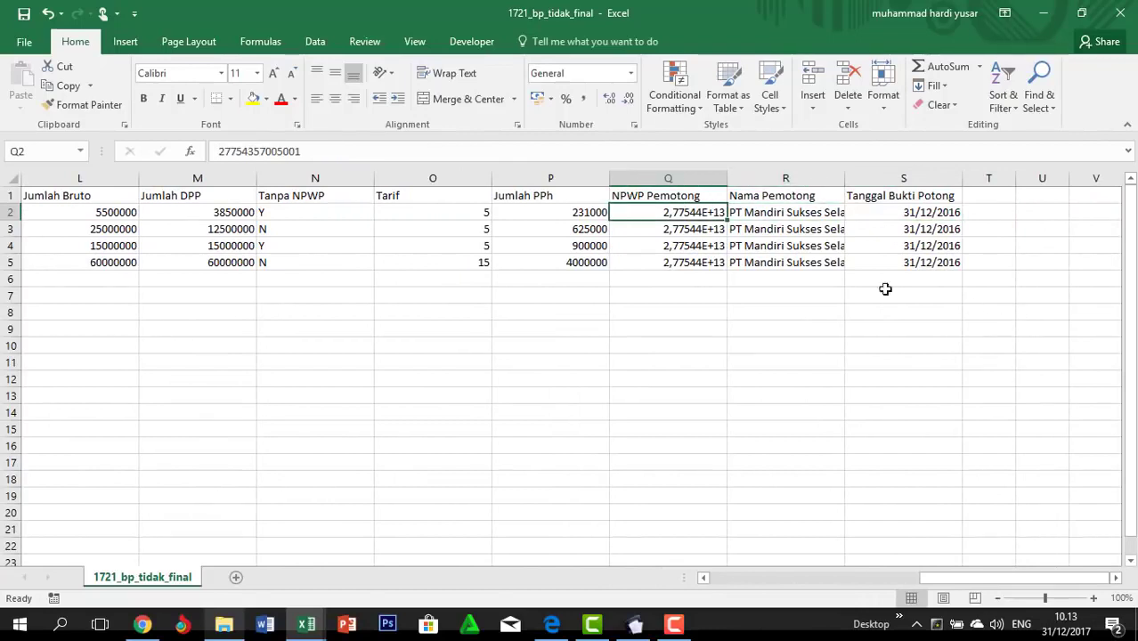
right_click(686, 182)
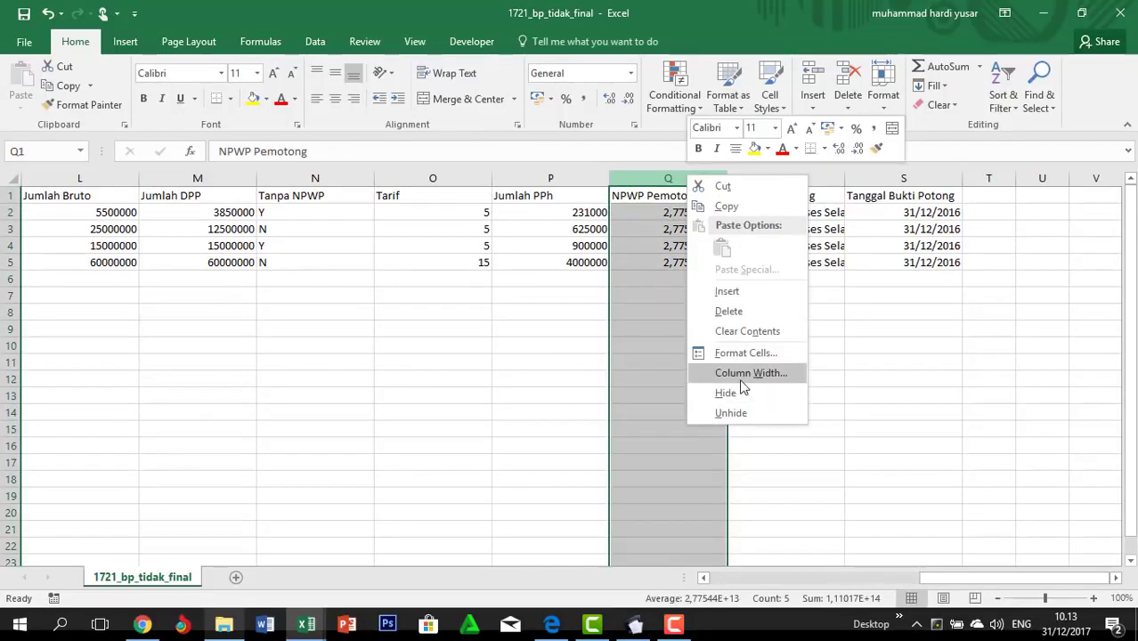
left_click(723, 353)
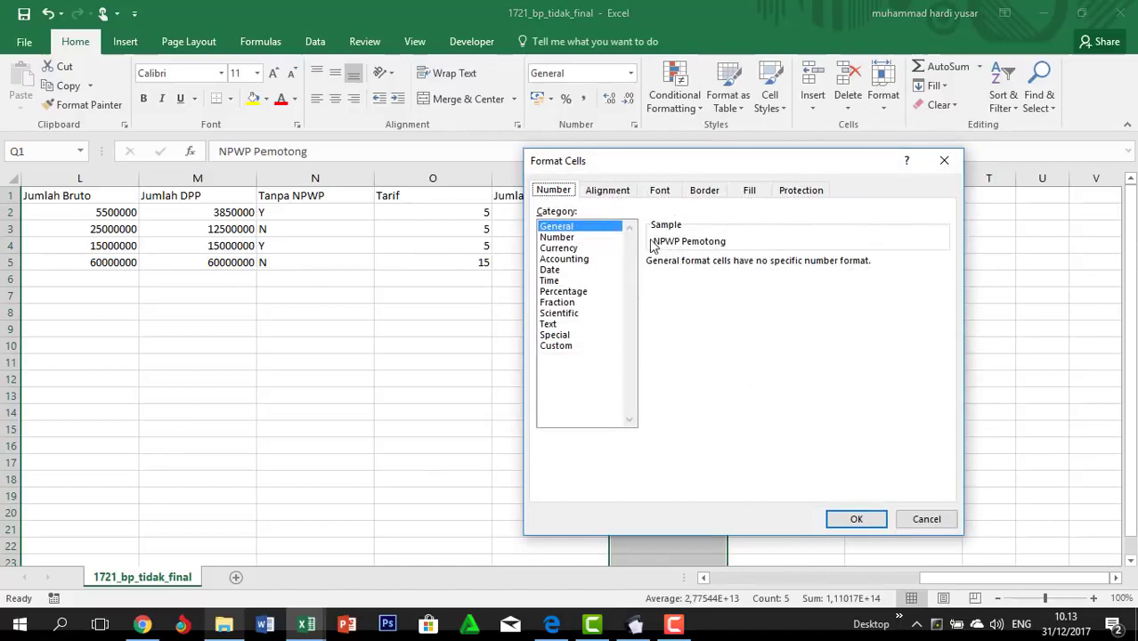
left_click(593, 347)
left_click(943, 160)
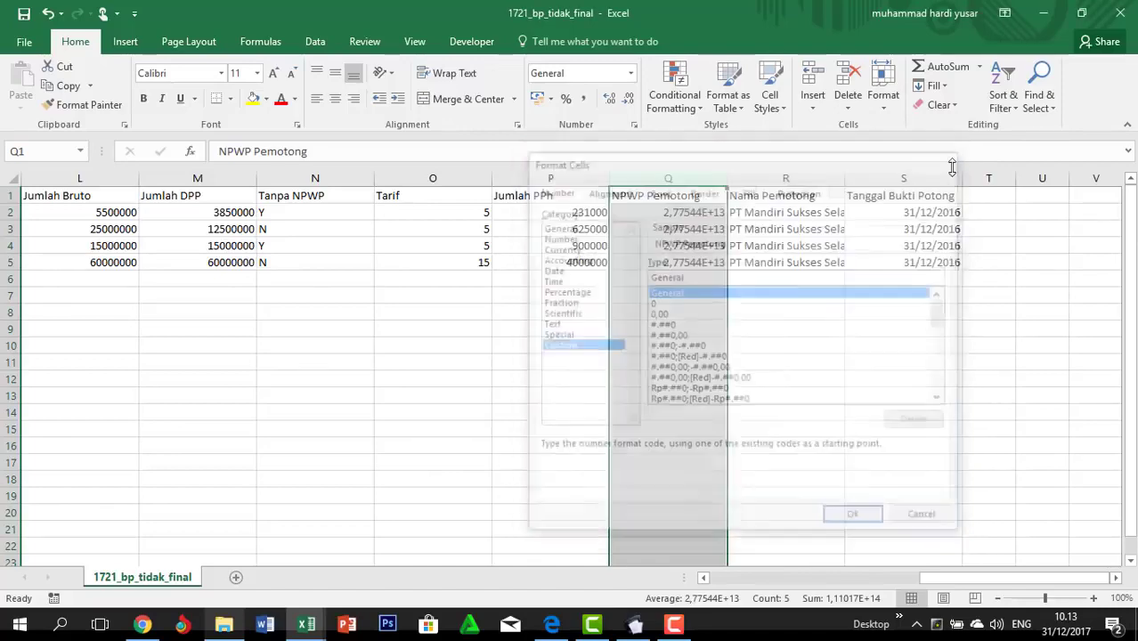
left_click(854, 360)
Close 1721_bp_tidak_final without saving the changes, and exit the eSPT Masa 2126 application
left_click_drag(962, 583, 739, 552)
left_click(703, 513)
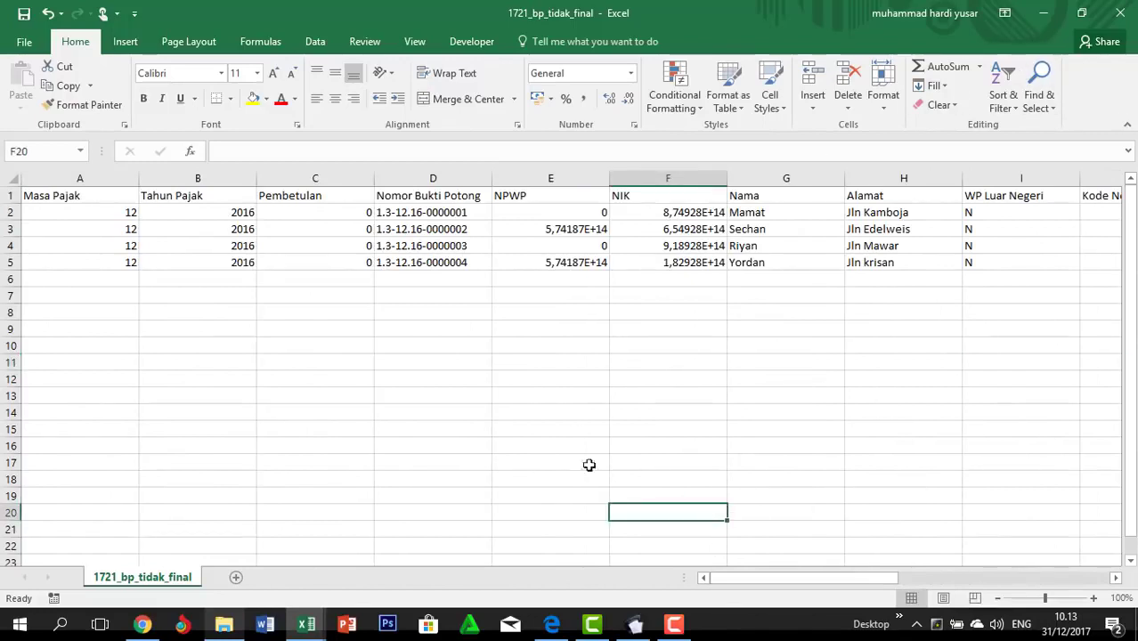
left_click(1118, 23)
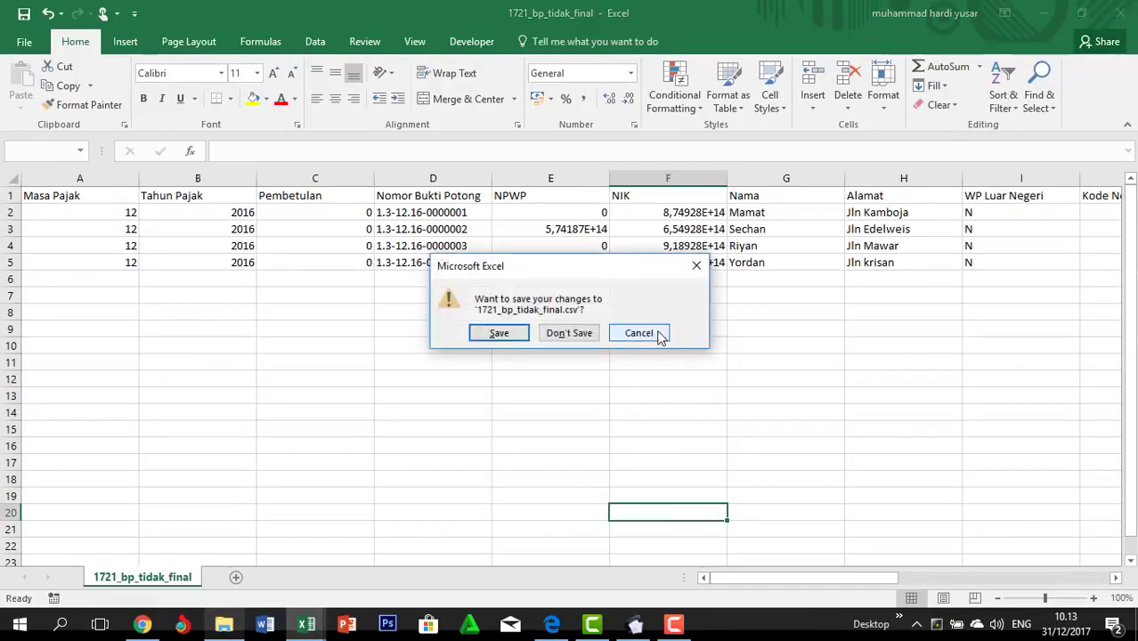
left_click(594, 334)
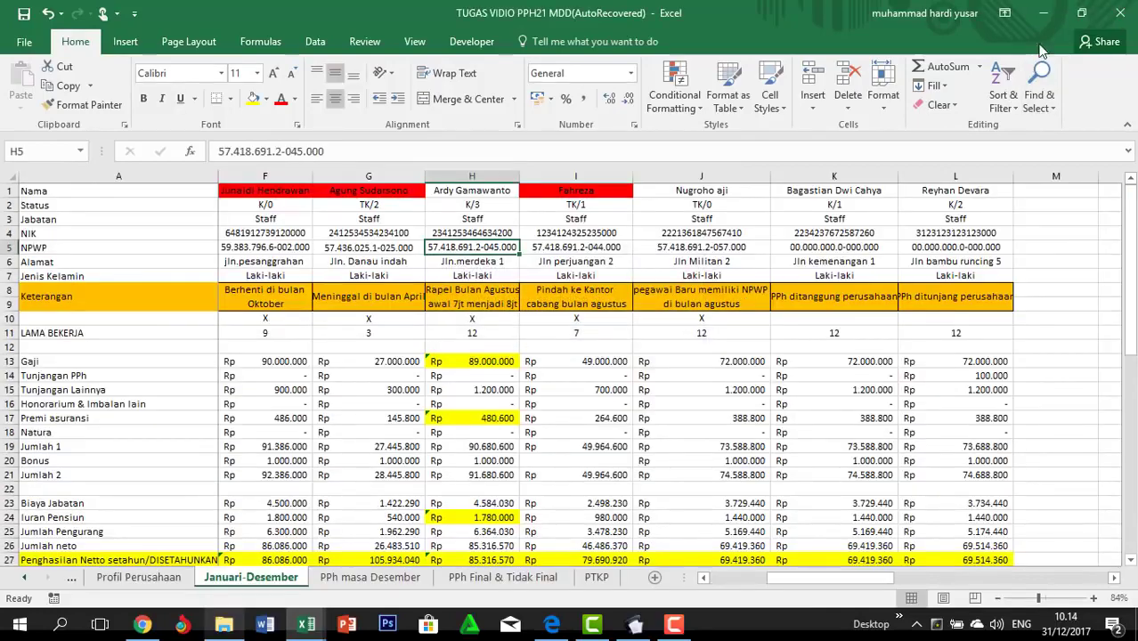
left_click(635, 627)
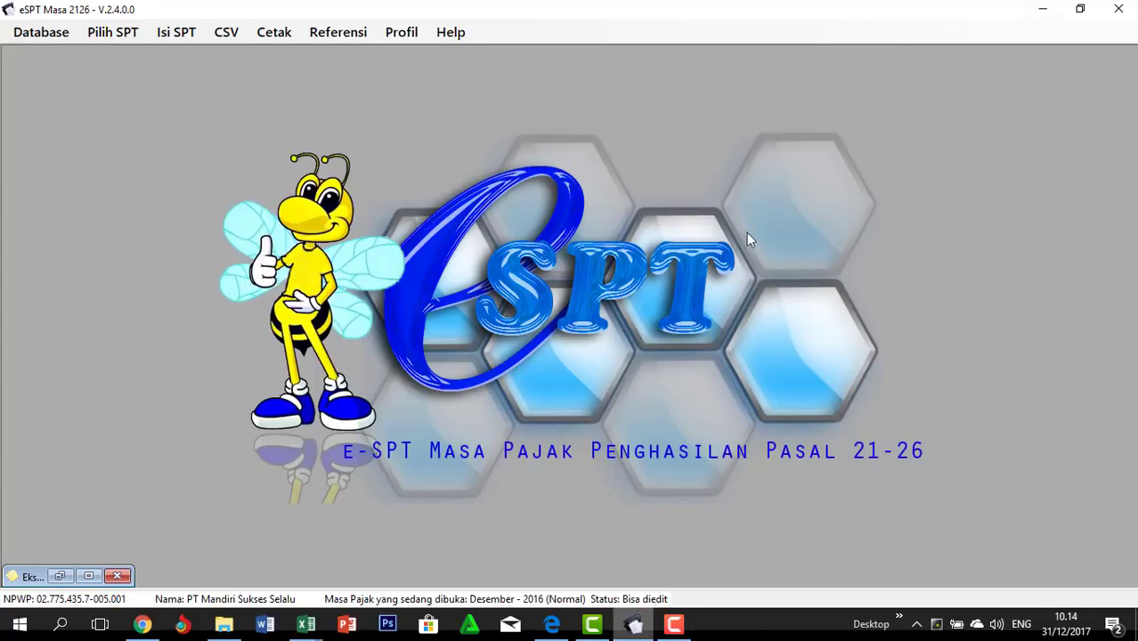
left_click(1118, 9)
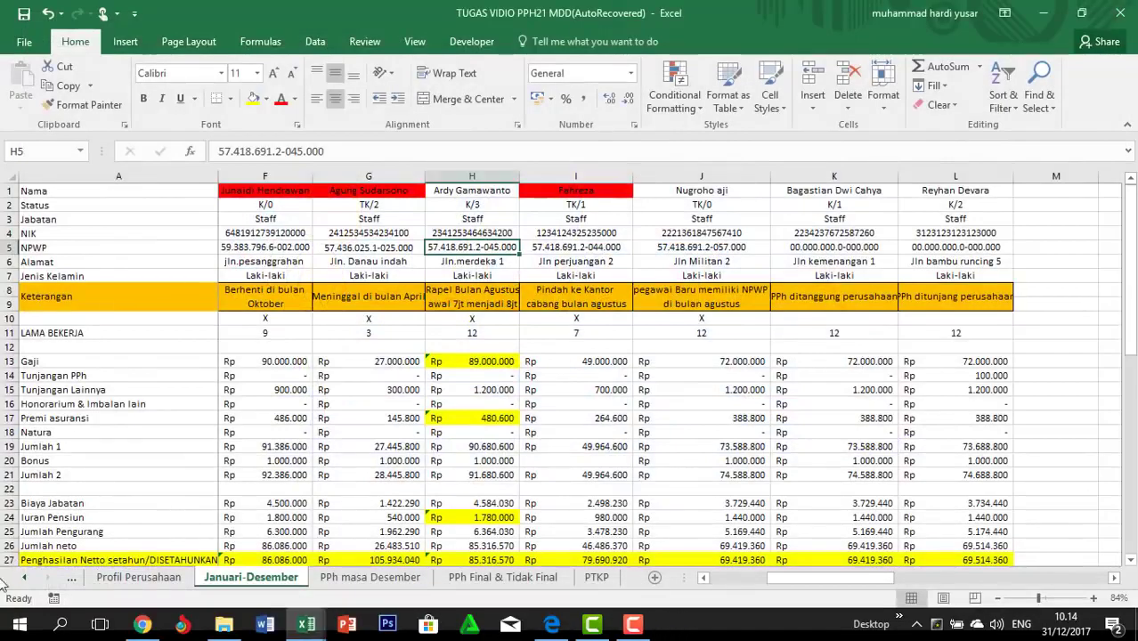
Find the Windows Control Panel and open its list of programs that can be uninstalled
left_click(69, 634)
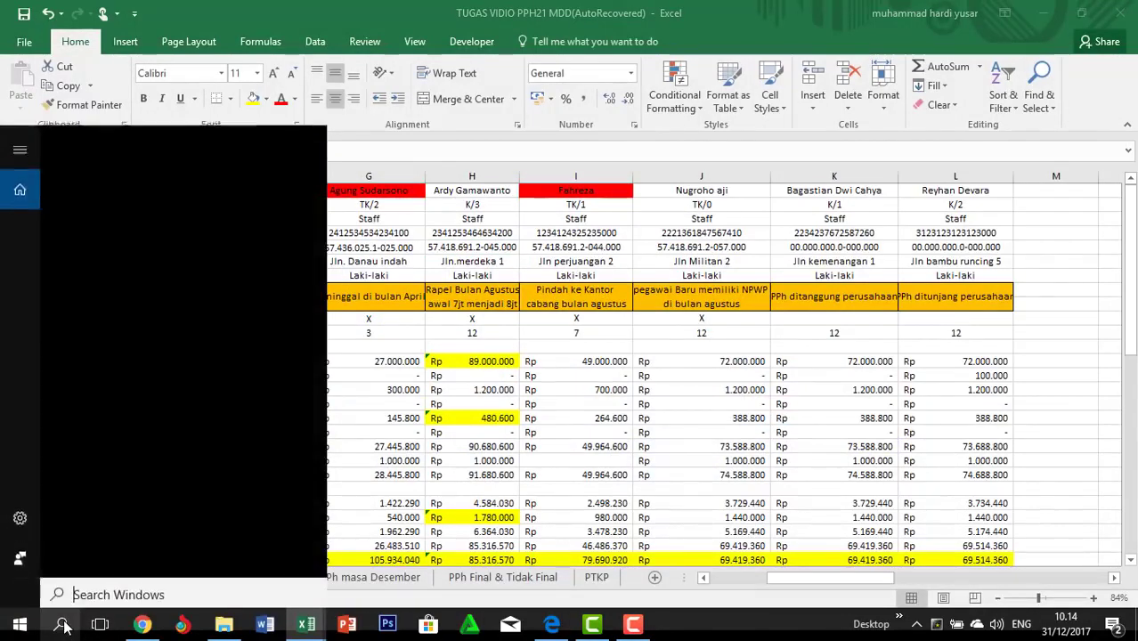
type("contr")
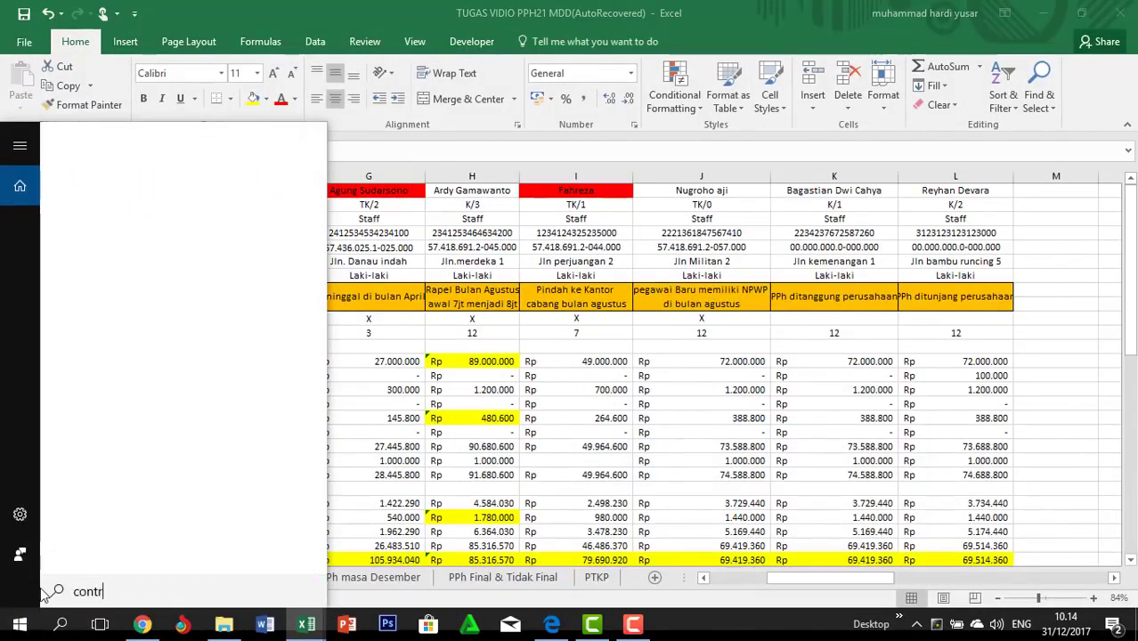
type("ol")
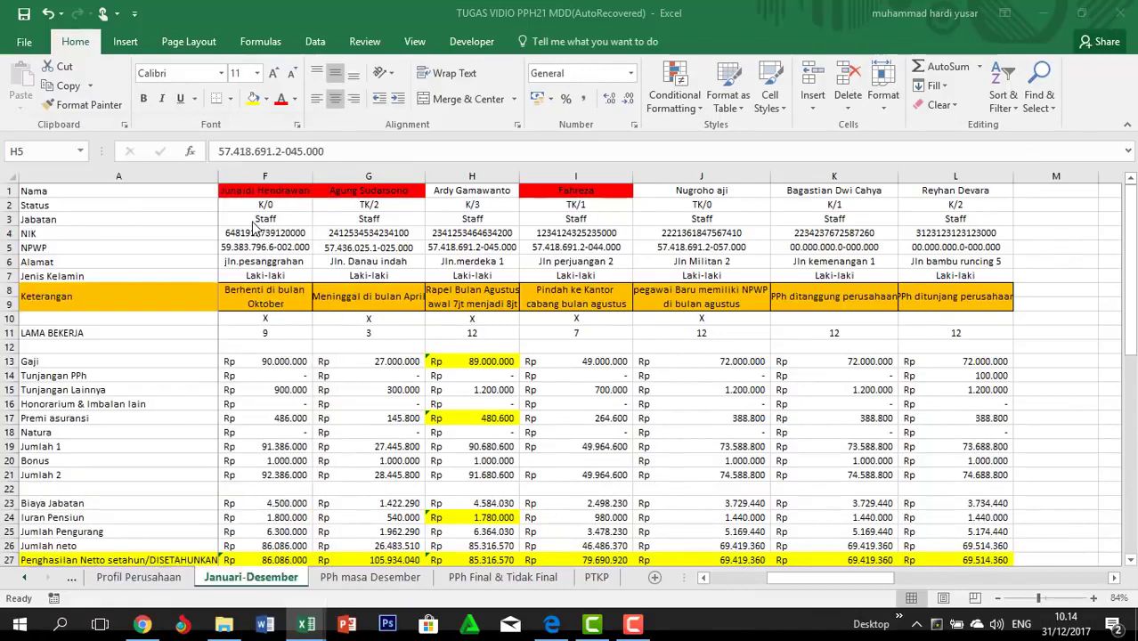
left_click(258, 228)
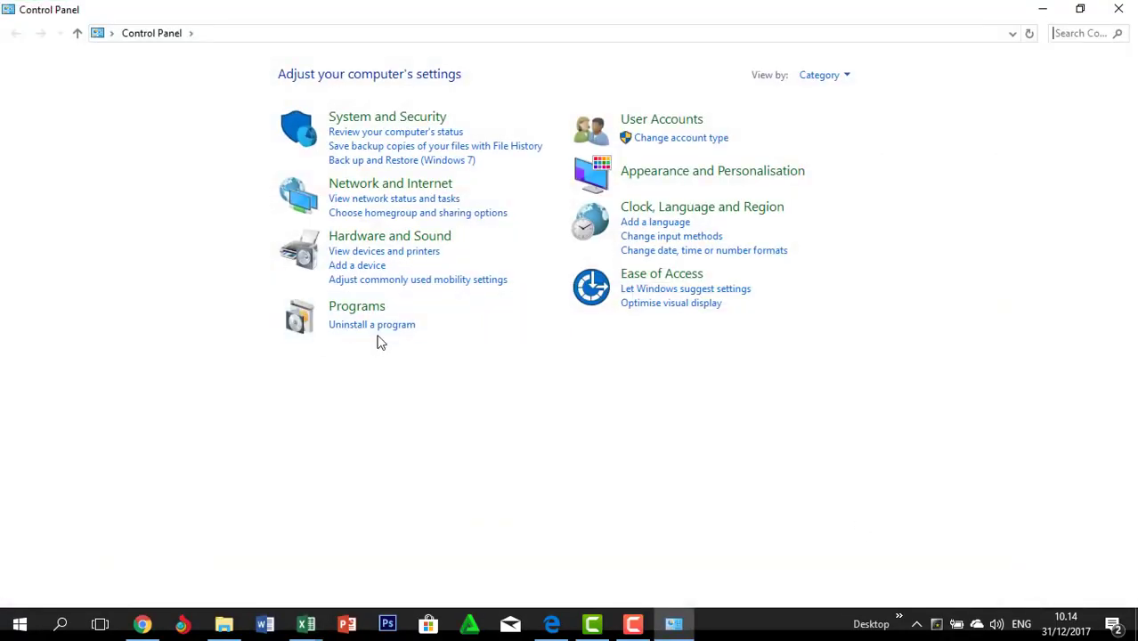
left_click(386, 329)
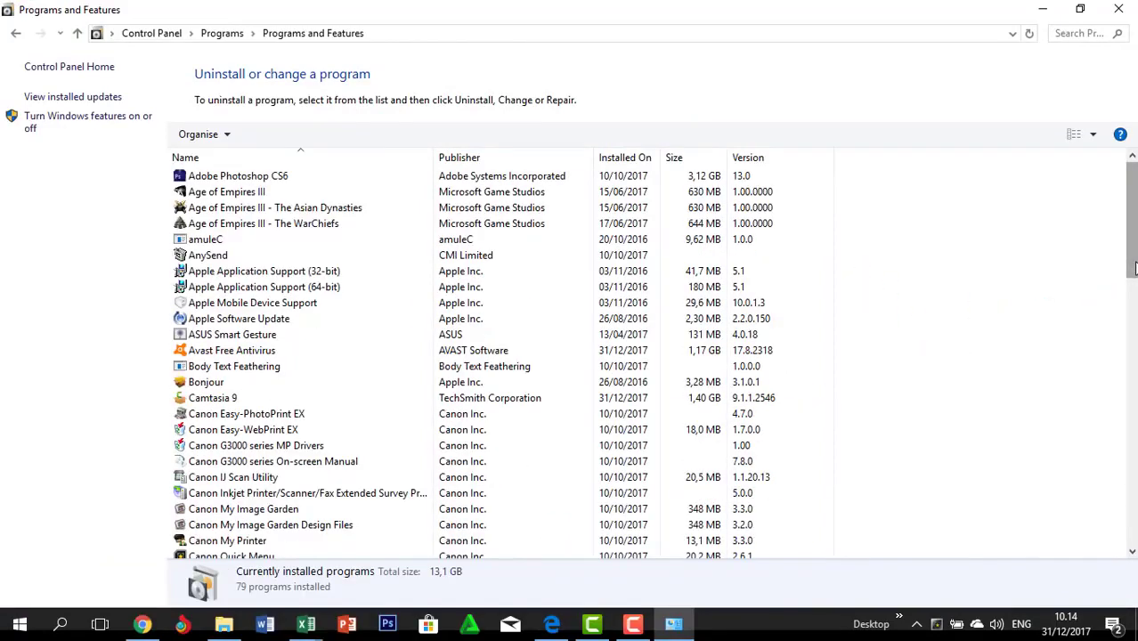
Look through the installed programs for the e-SPT Masa 21-26 2014 entry and close Programs and Features
left_click_drag(1134, 259, 1133, 384)
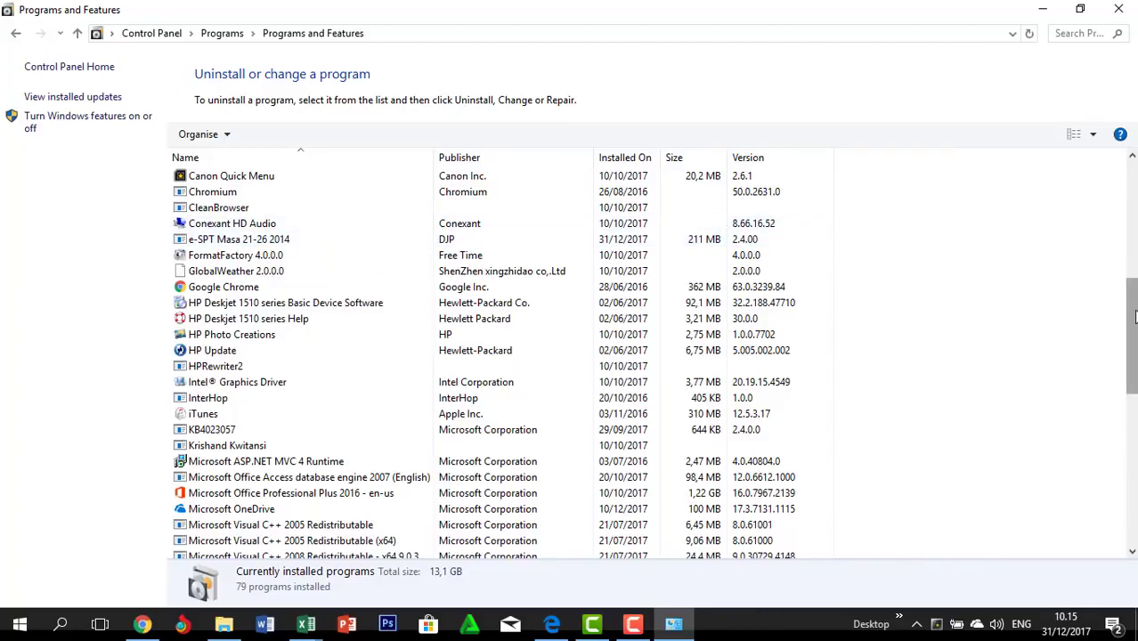
left_click_drag(1130, 294, 1131, 175)
left_click(1119, 16)
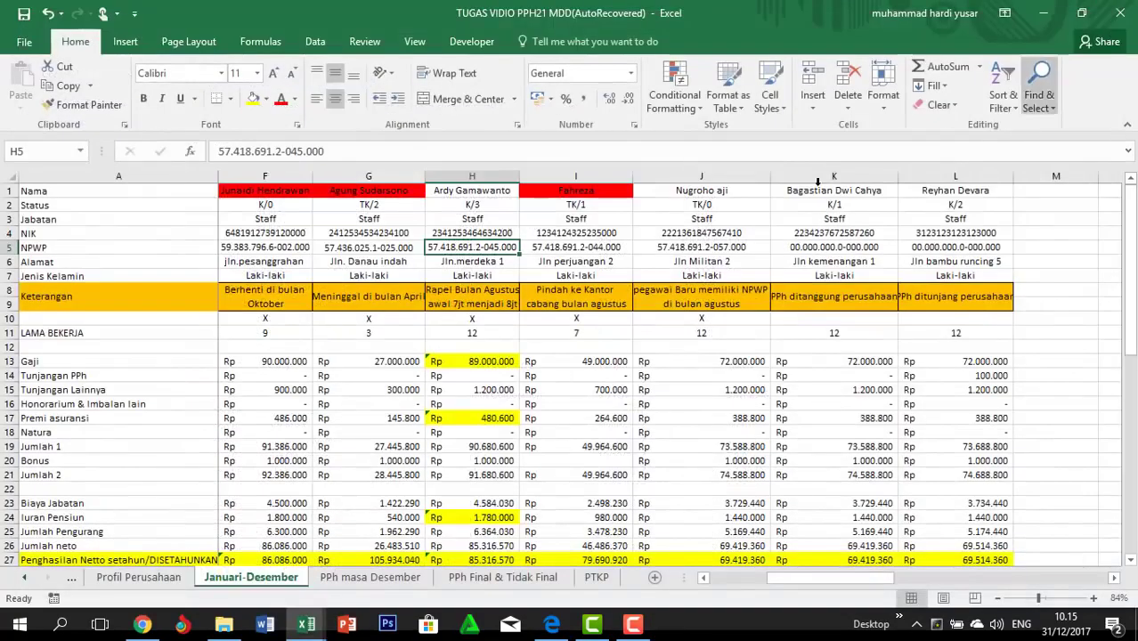
Minimize the payroll workbook and the other open windows to show the Windows desktop
left_click(1042, 13)
left_click(1041, 15)
left_click(1044, 15)
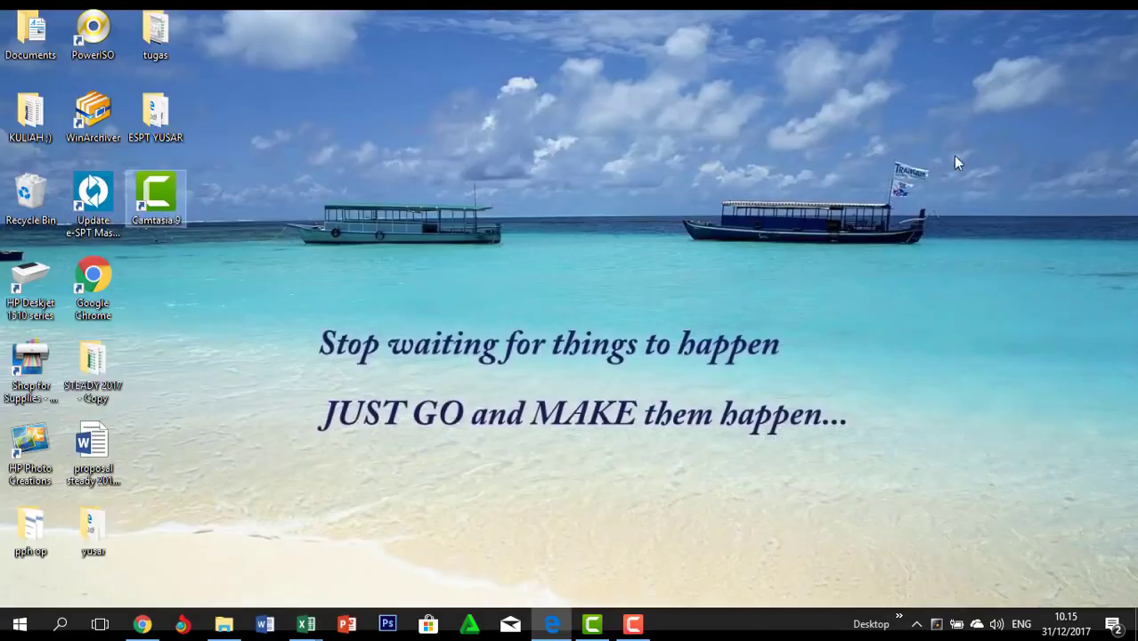